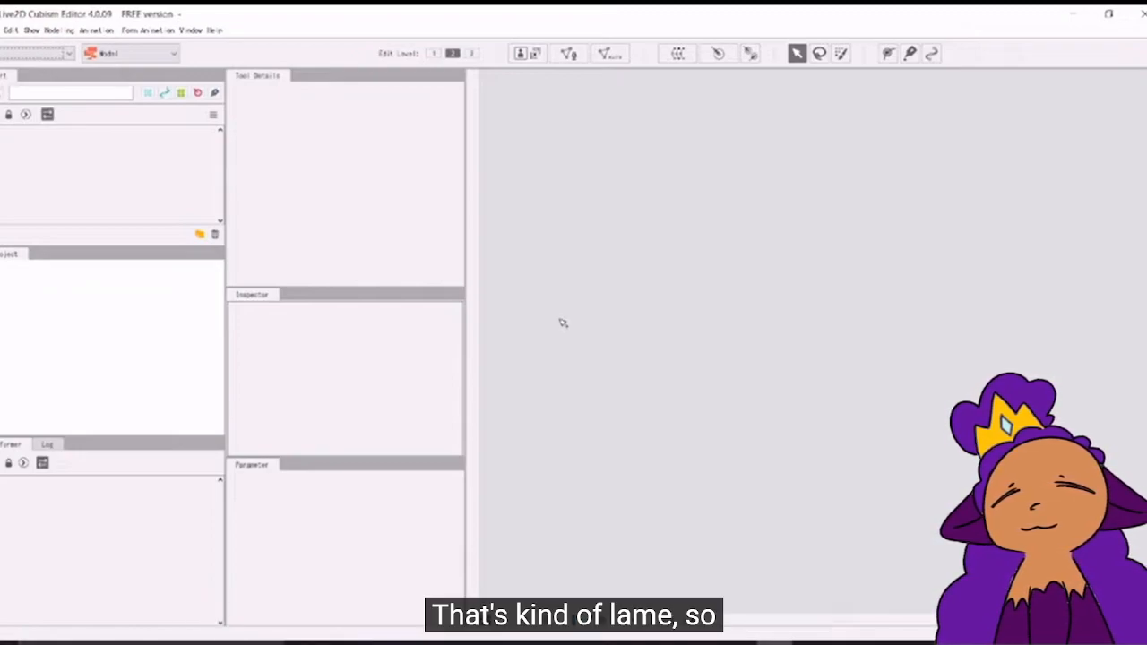
left_click(712, 494)
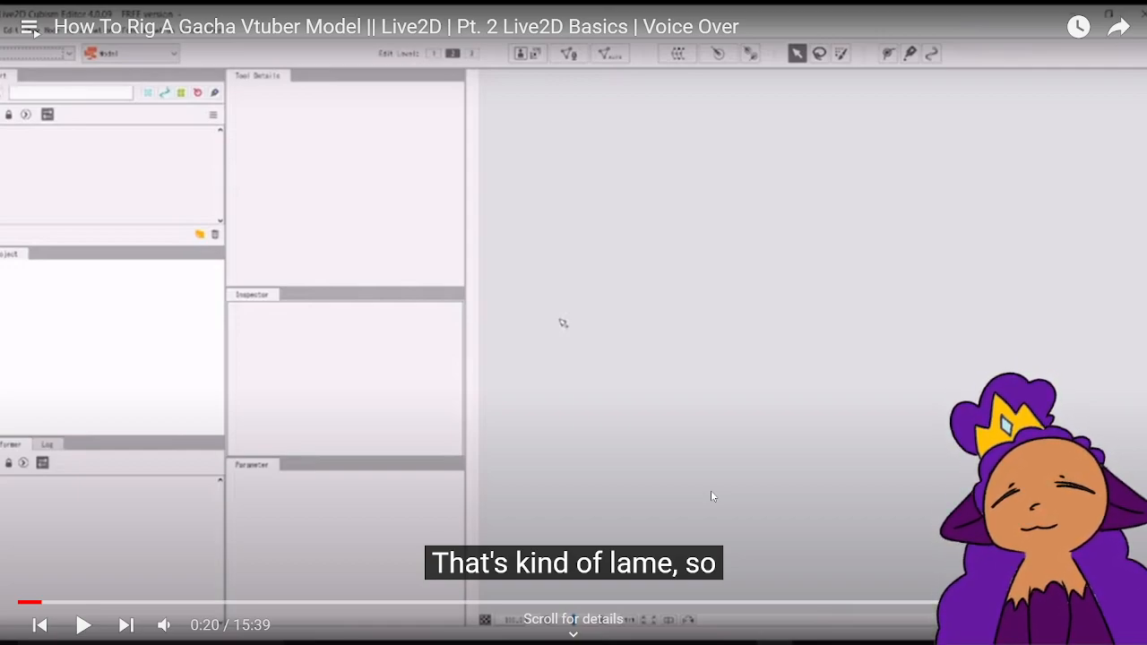
left_click(712, 491)
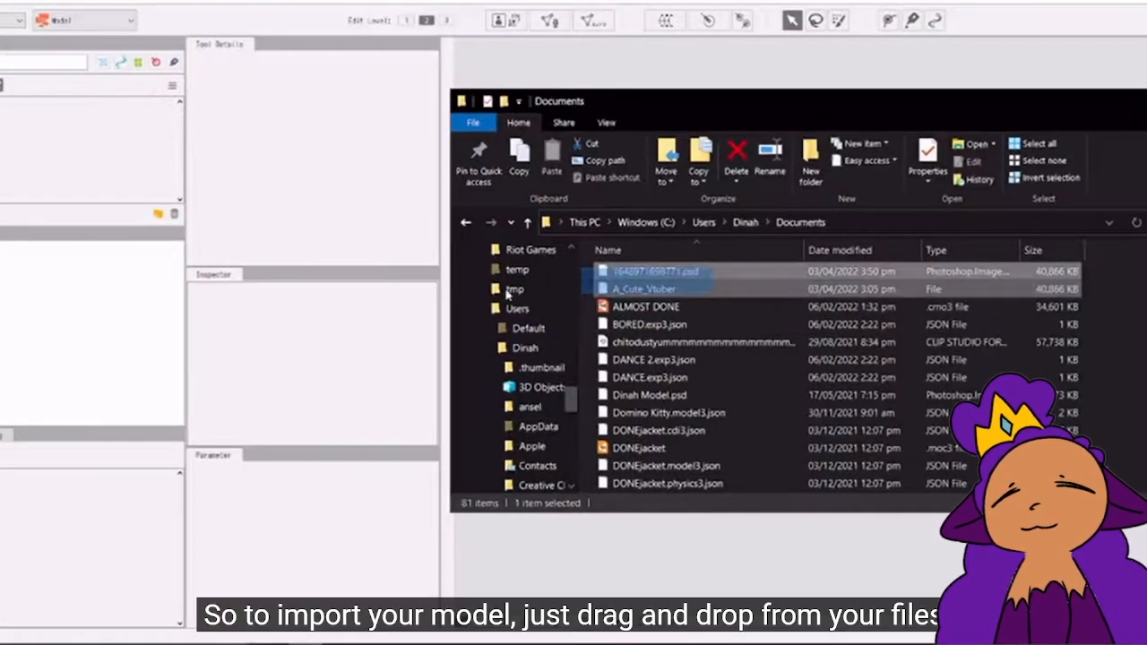
Step: Import 1648971698771.psd as a model at Full Scale display resolution and turn off the canvas grid
left_click(654, 270)
left_click_drag(654, 306, 361, 325)
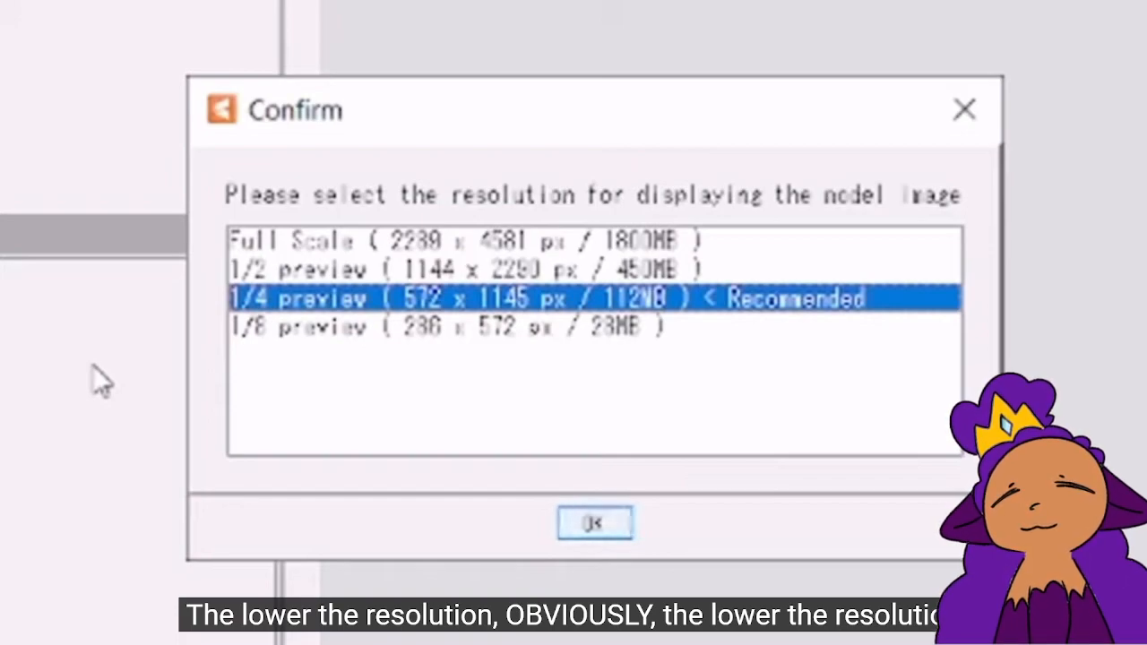
left_click(613, 240)
left_click(615, 530)
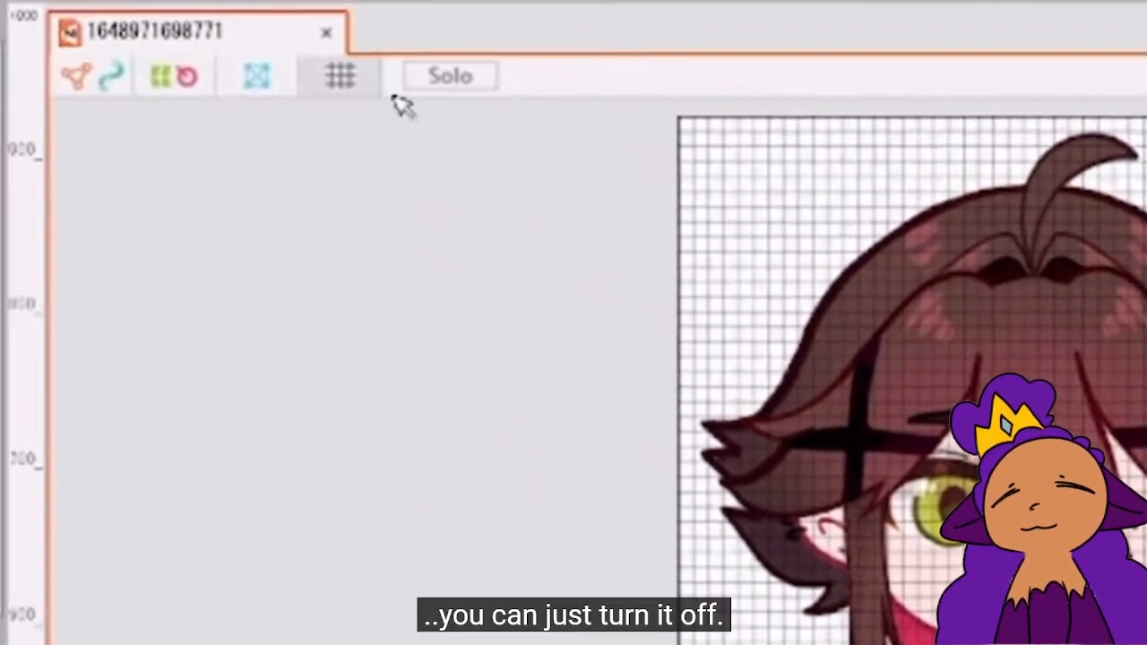
left_click(341, 77)
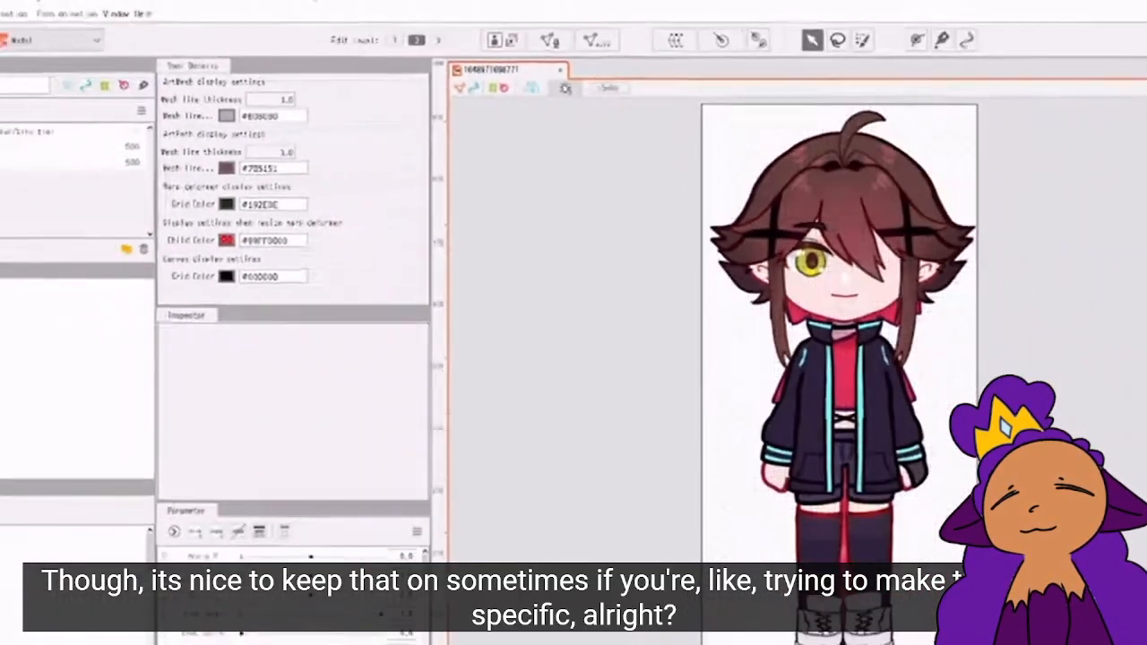
left_click(603, 412)
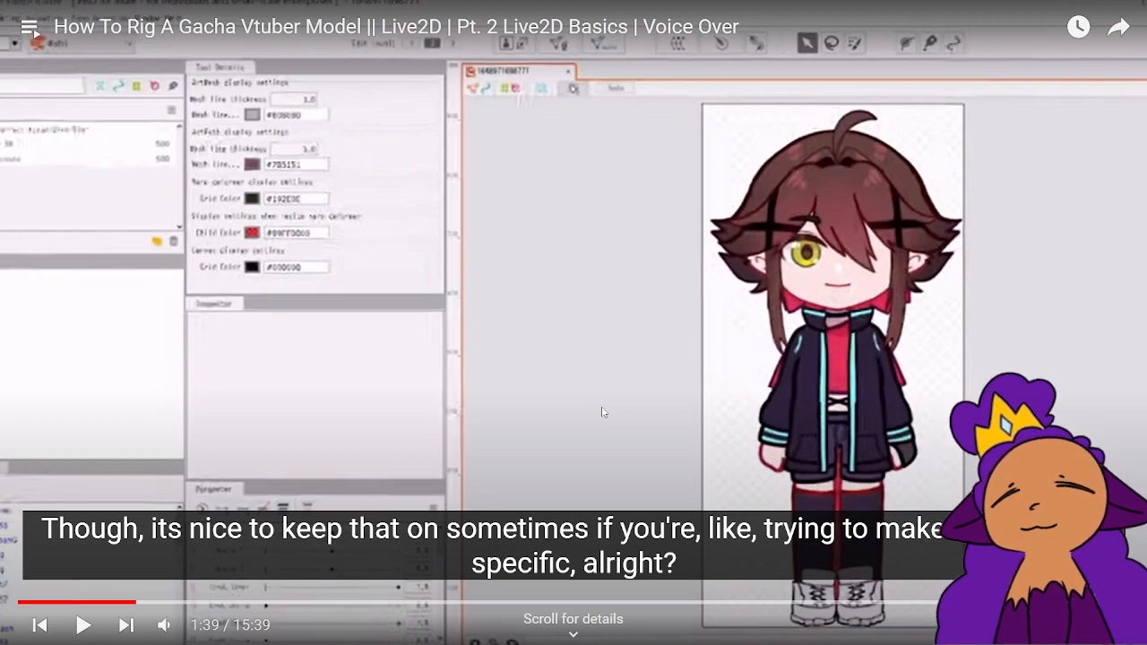
left_click(585, 451)
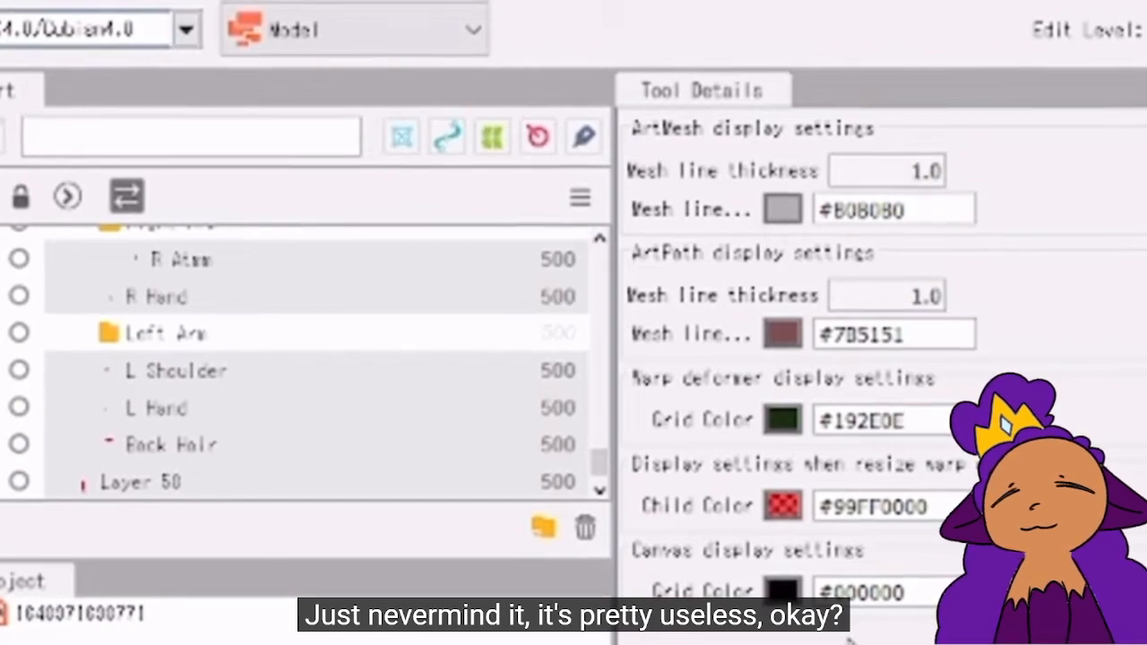
Step: Lock the Back Hair part near the end of the part list and unlock it again
mouse_move(595, 458)
left_mouse_down()
mouse_move(583, 305)
mouse_move(597, 243)
mouse_move(600, 470)
left_mouse_up()
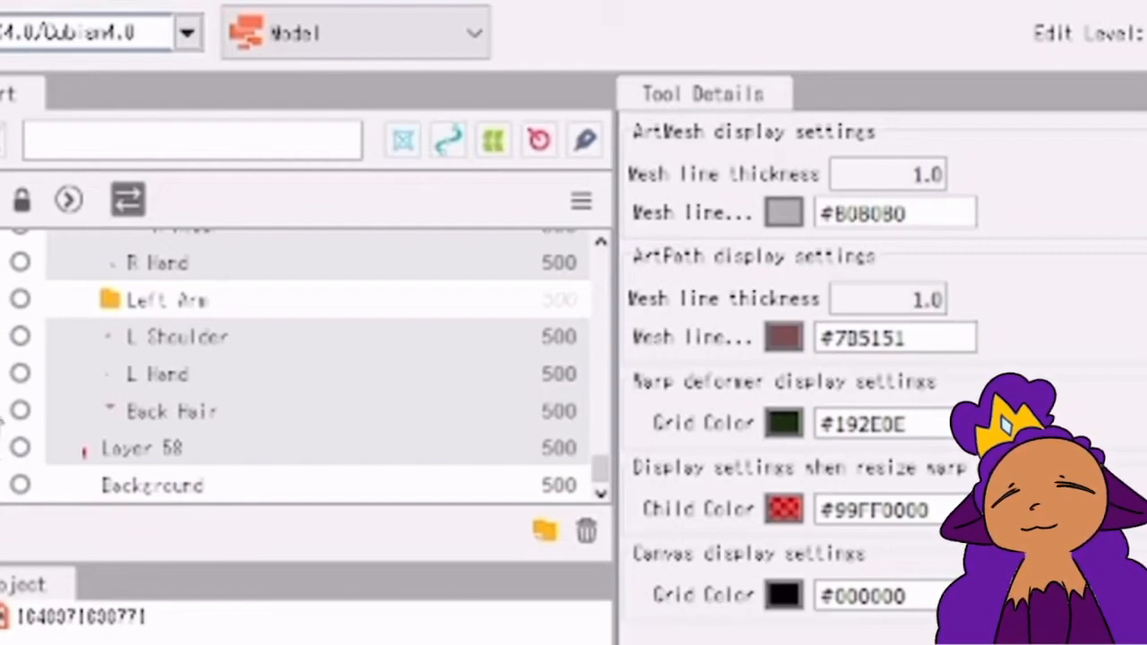
left_click(20, 411)
left_click(20, 410)
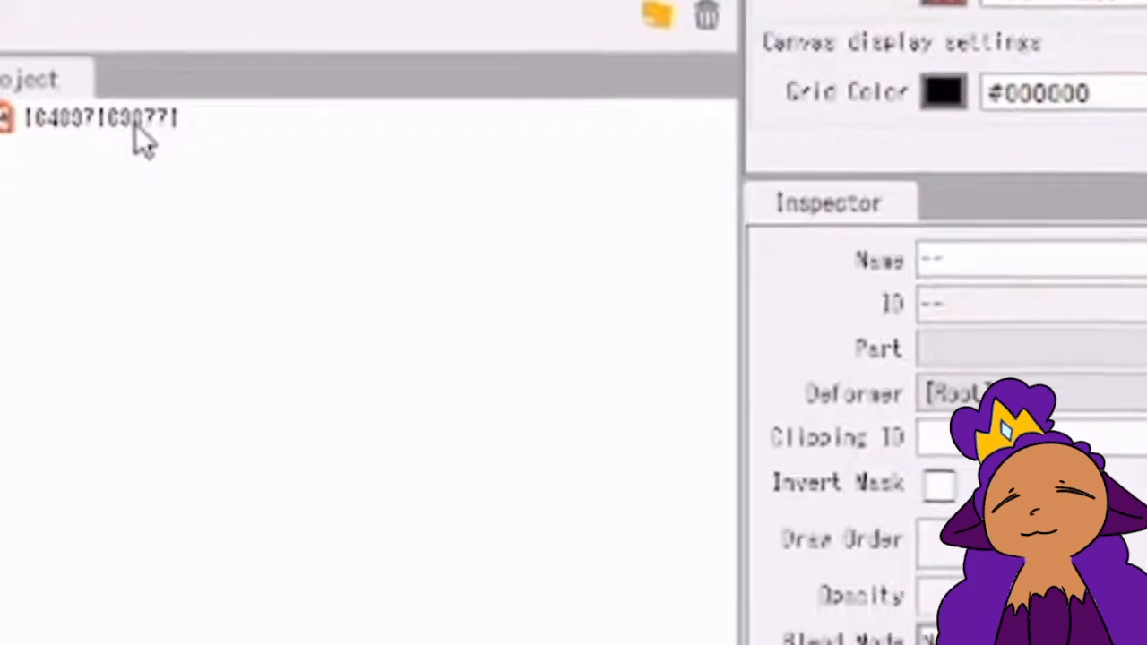
Step: Look through the deformer list down to Background and read the latest log entries
left_click(115, 631)
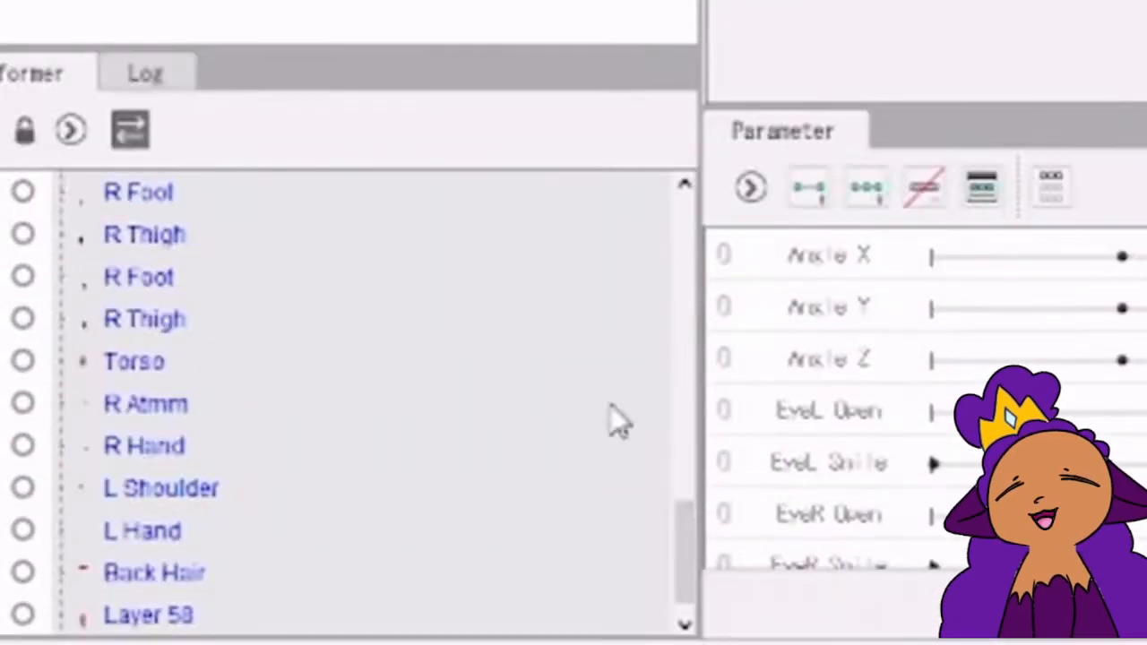
left_click_drag(692, 565, 687, 633)
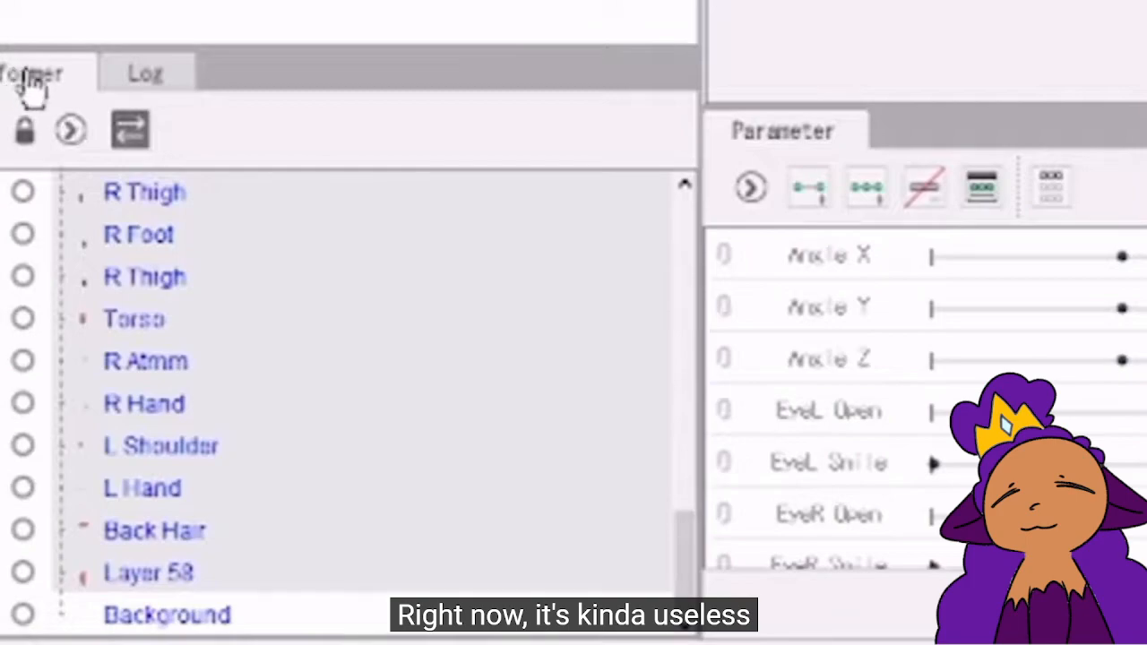
left_click(180, 73)
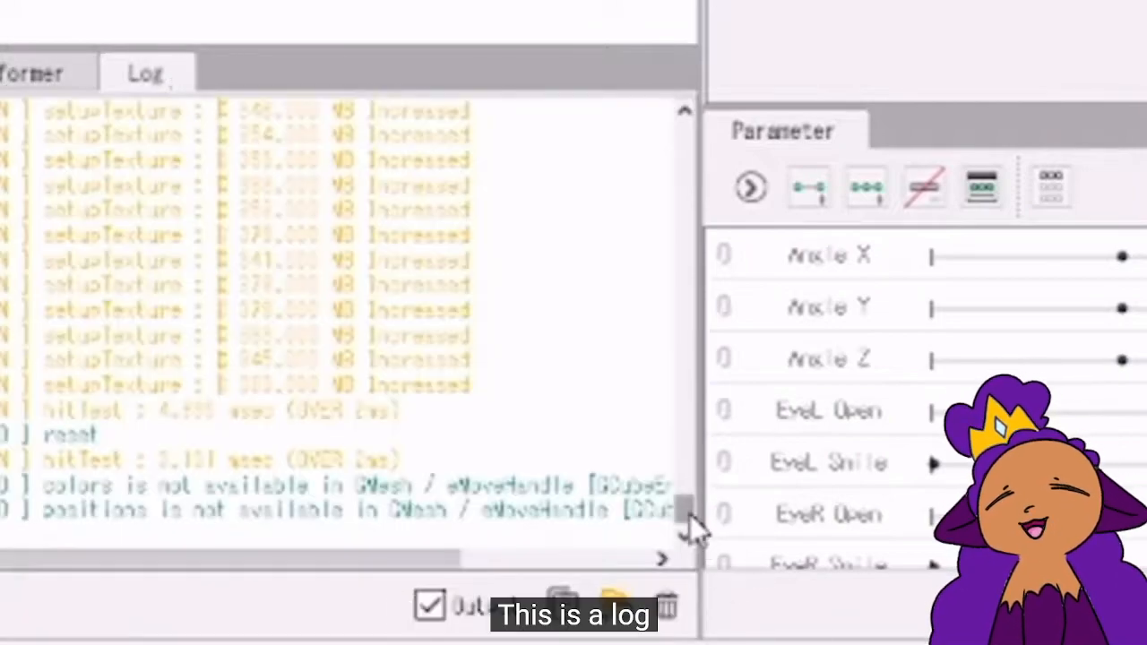
left_click_drag(688, 513, 647, 511)
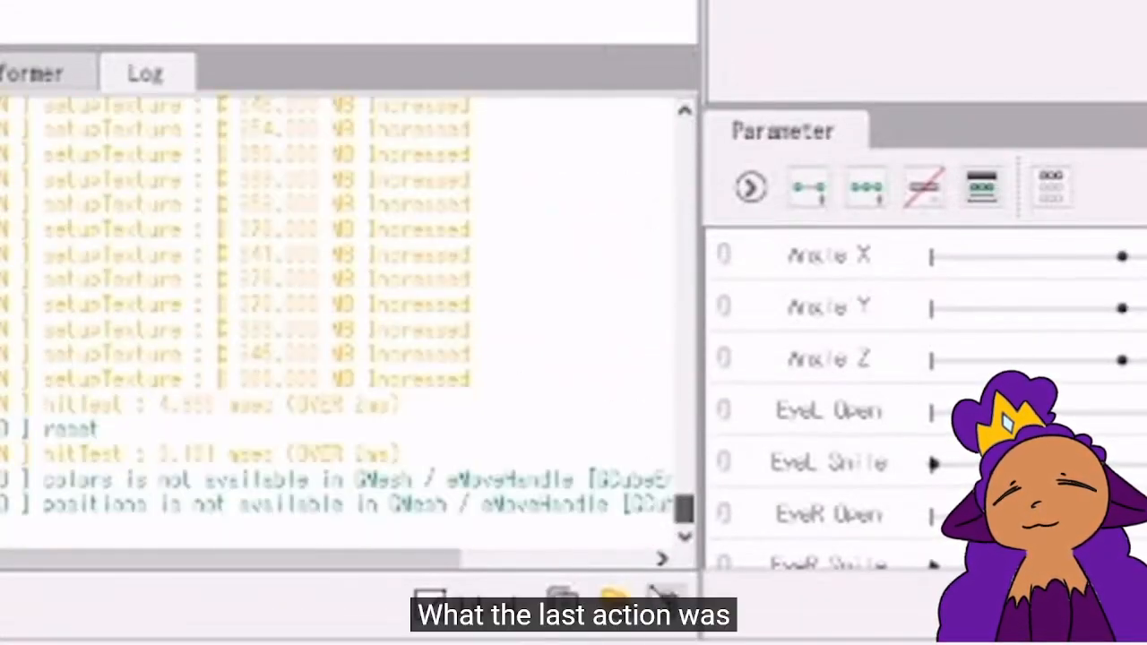
left_click(24, 86)
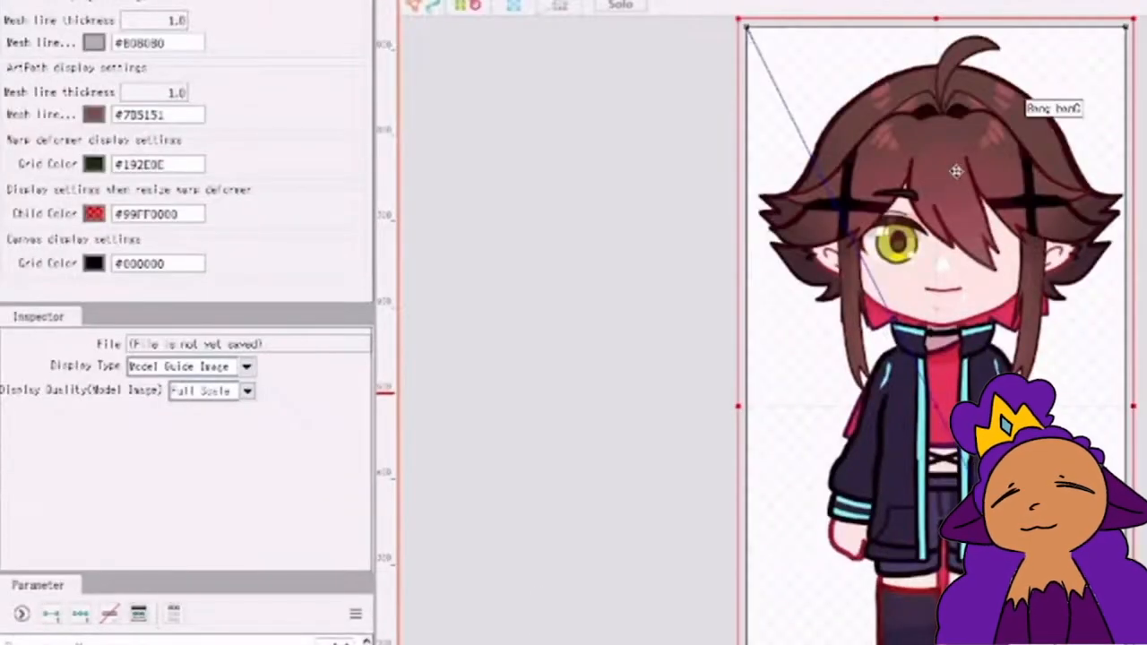
Step: Examine the selected objects' inspector properties and the available blend modes
left_click(679, 359)
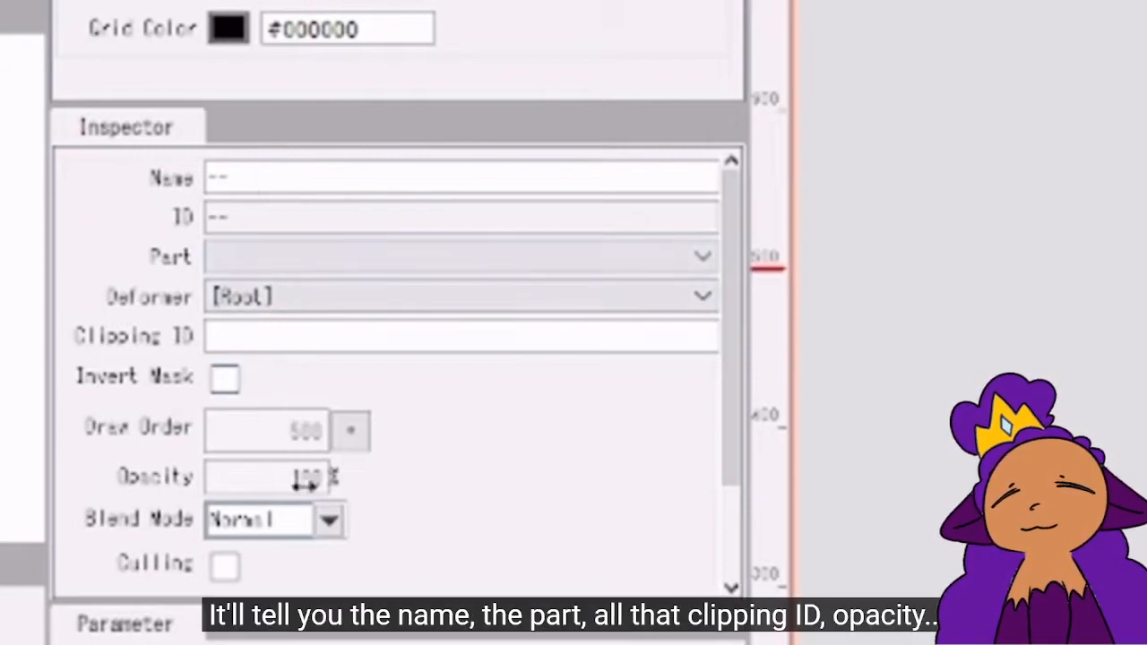
left_click(330, 521)
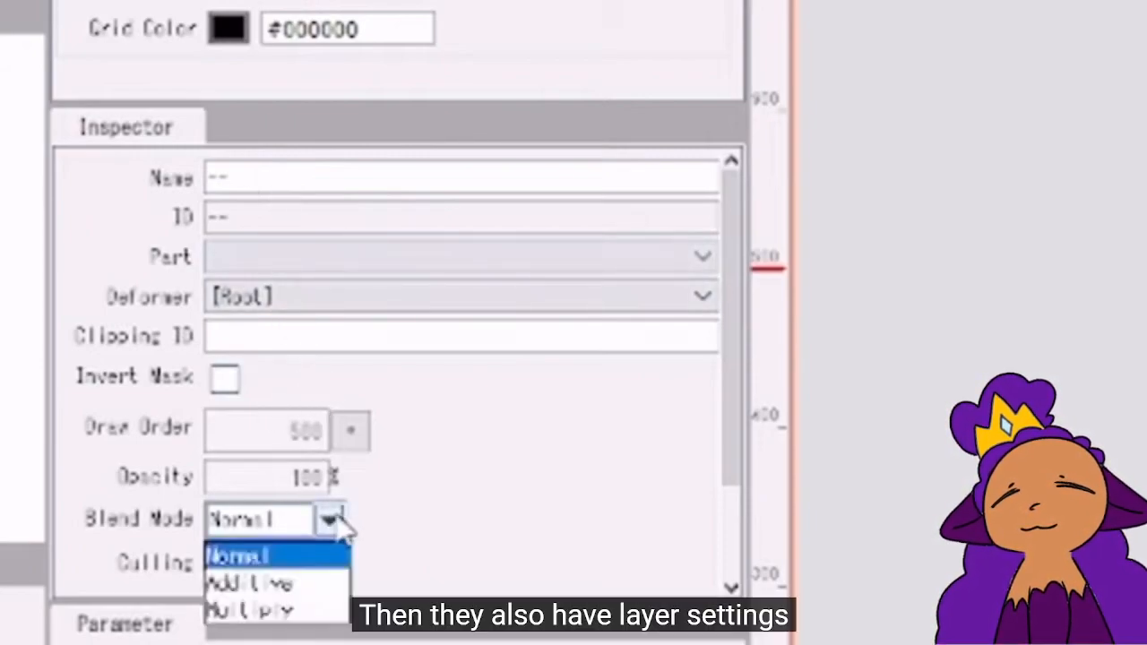
left_click(538, 520)
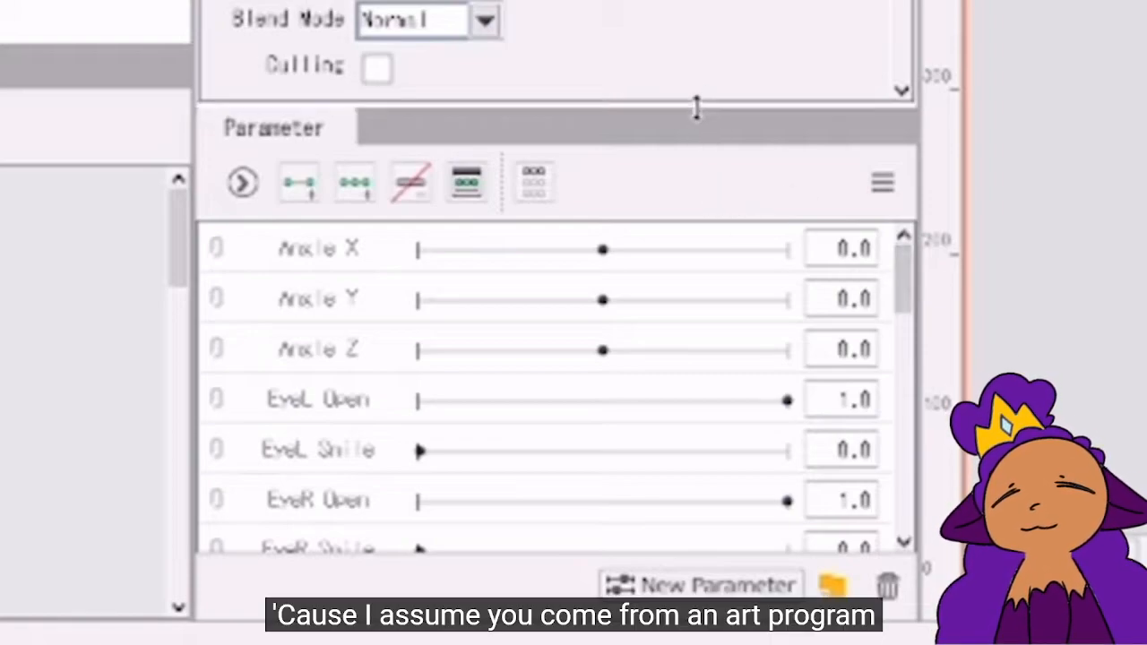
Step: Enlarge the parameter and deformer lists by raising their upper borders, and clear the selection
left_click_drag(697, 106, 692, 0)
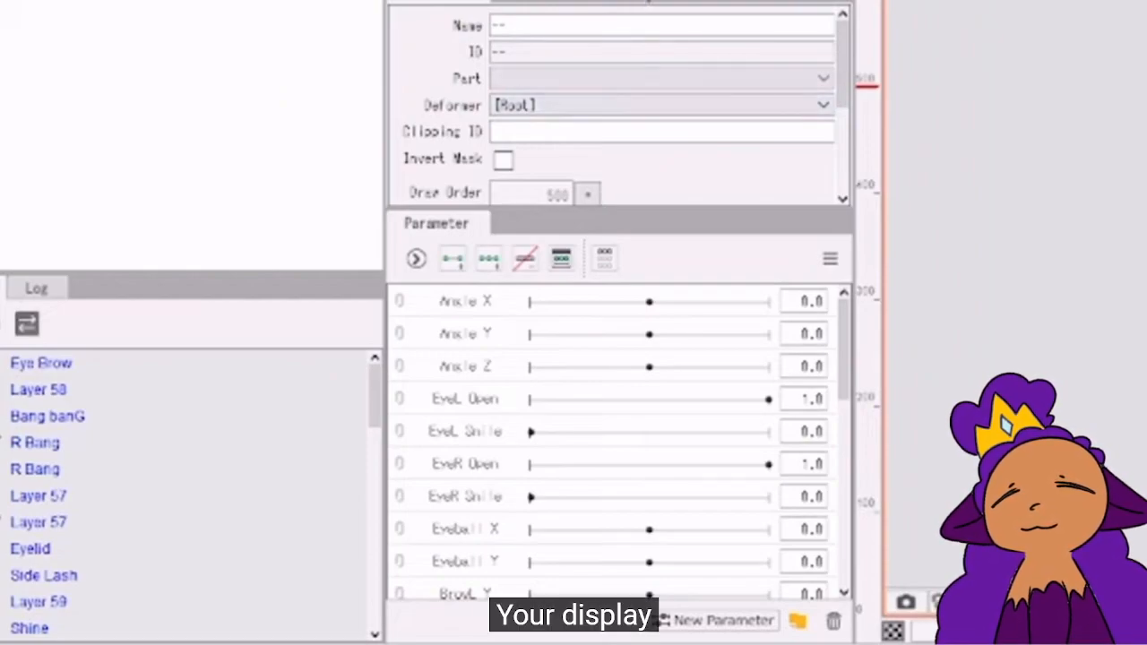
scroll(618, 103, "down", 5)
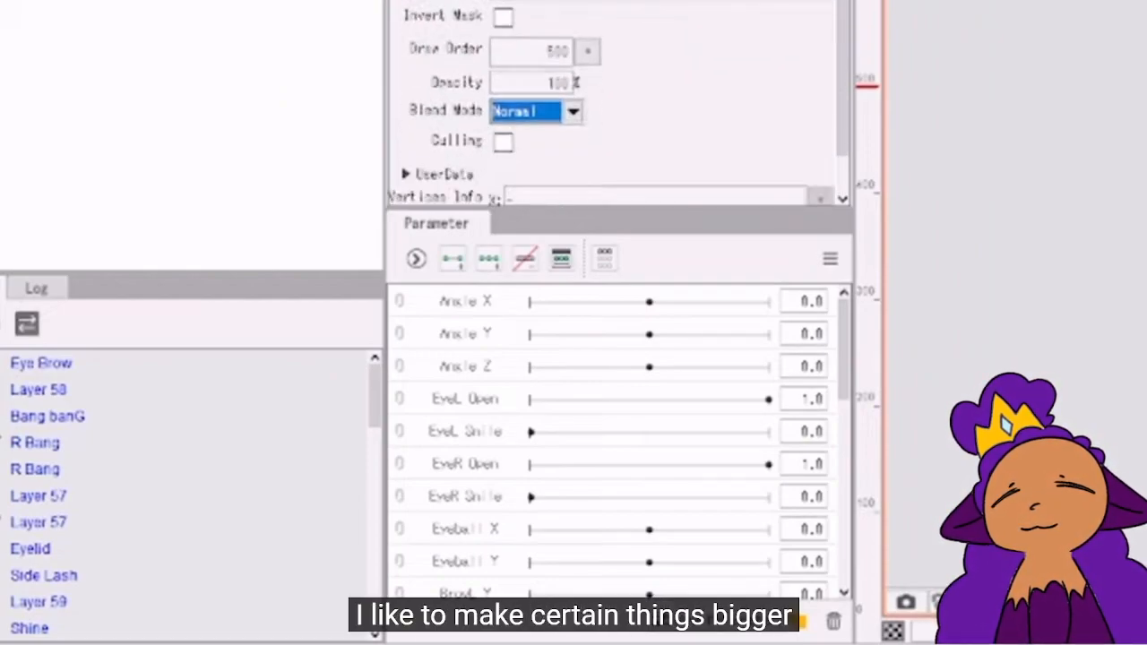
scroll(619, 103, "down", 1)
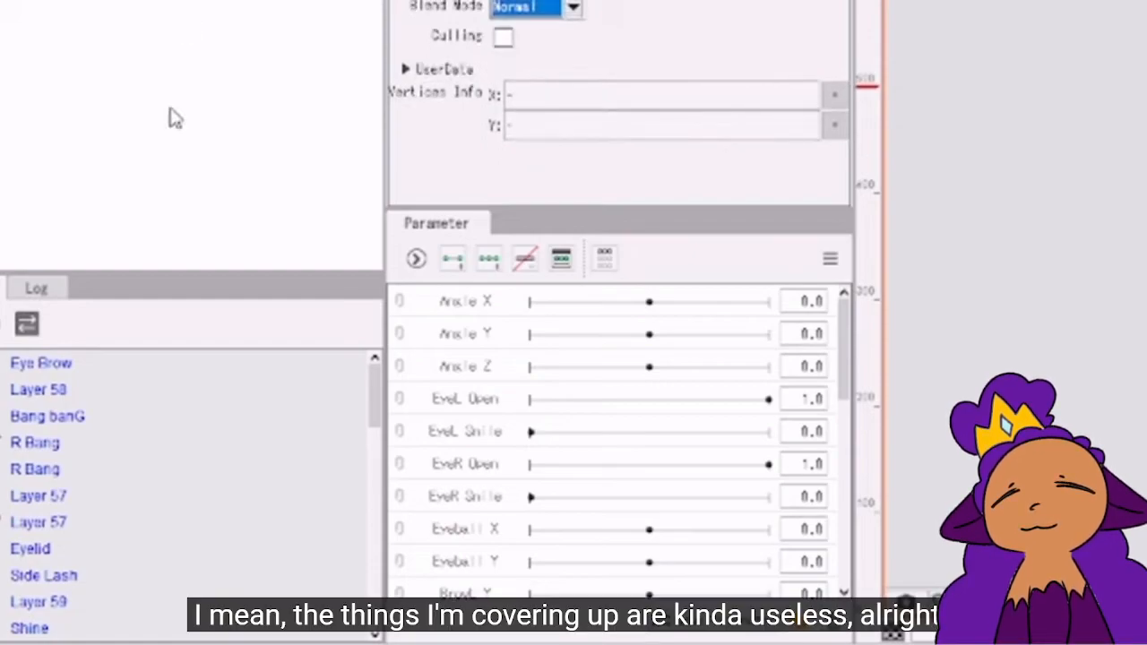
left_click_drag(156, 272, 157, 64)
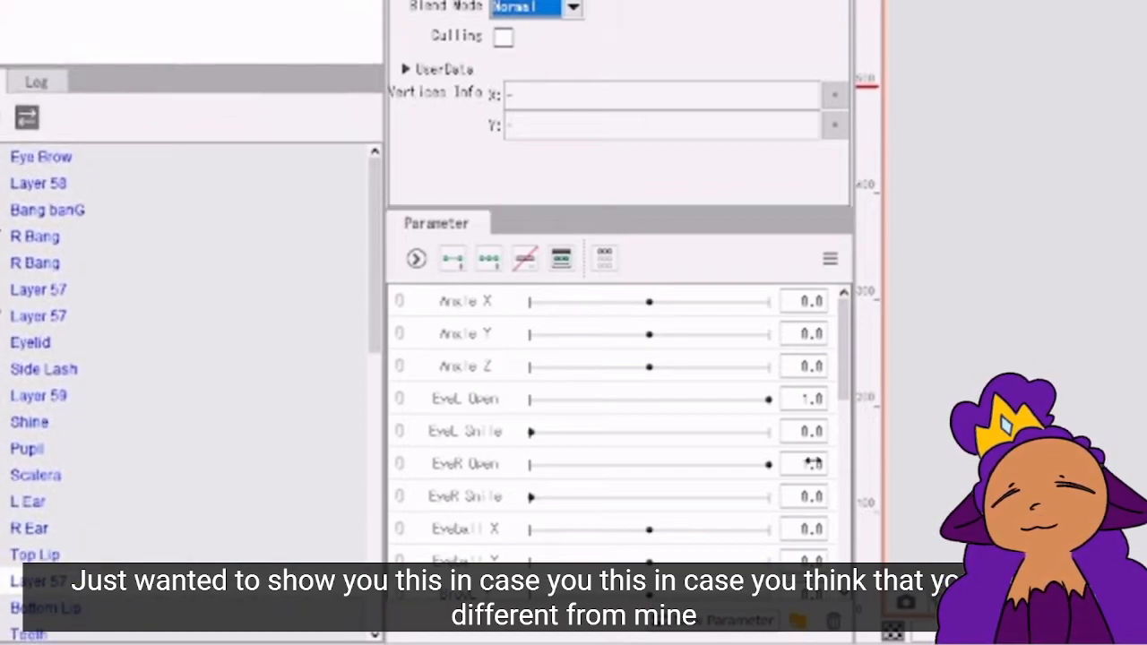
left_click_drag(848, 362, 797, 269)
left_click(1122, 250)
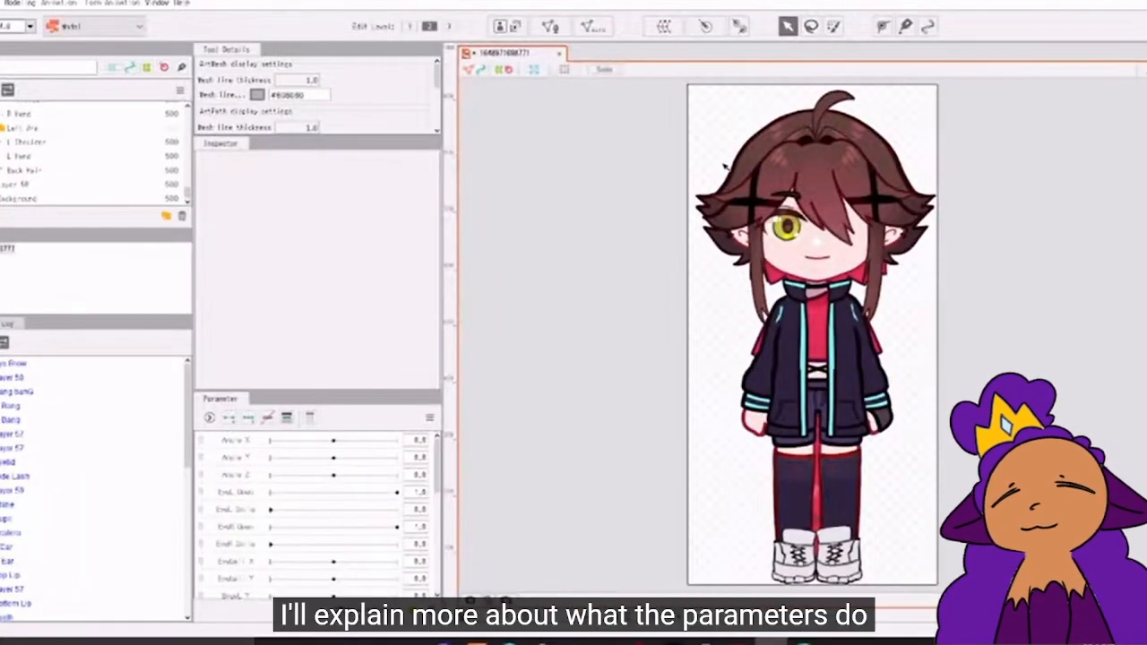
Step: Select all of the model's objects and open the automatic mesh generator
key("ctrl+a")
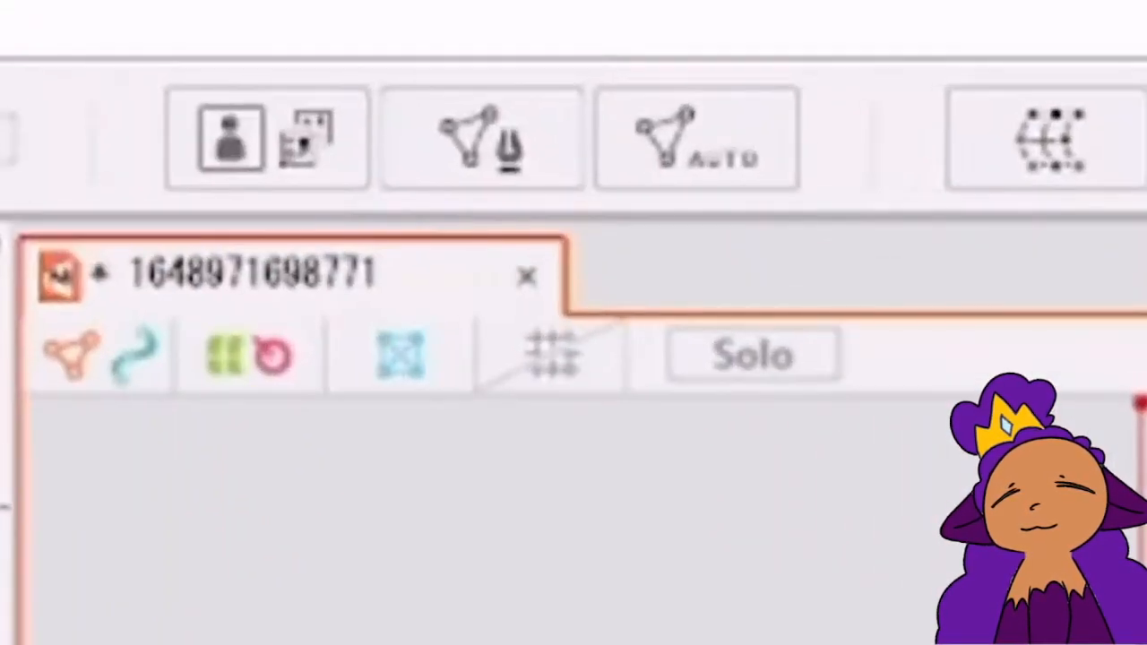
left_click(690, 159)
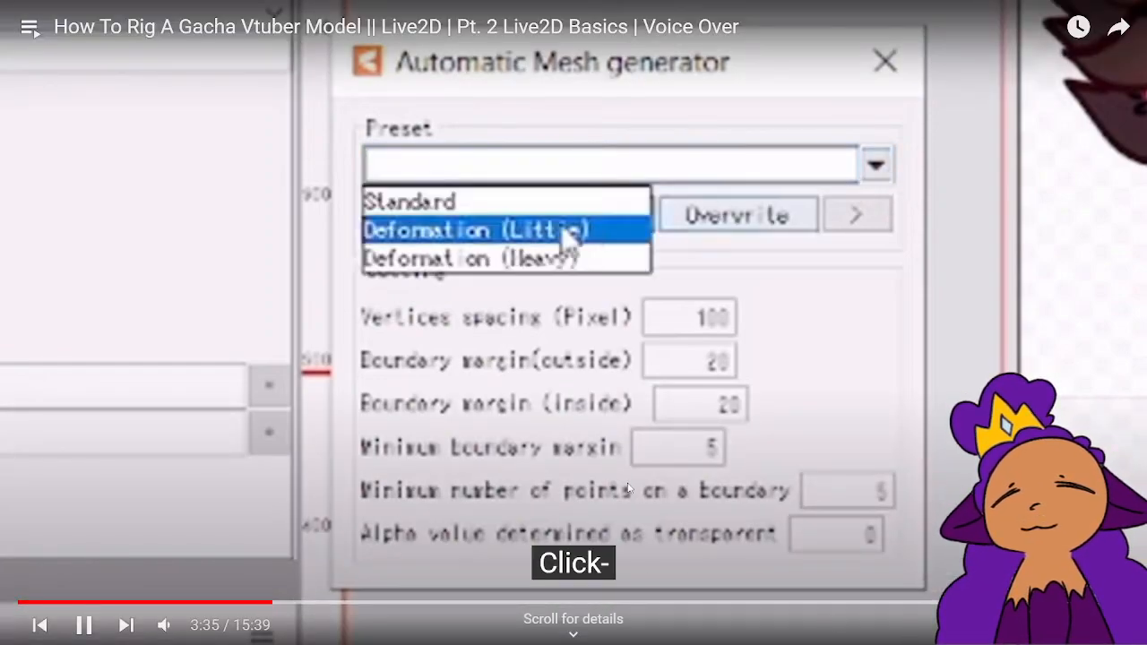
Step: Switch to OBS to check the recording, and return to the full-screen video
key("Escape")
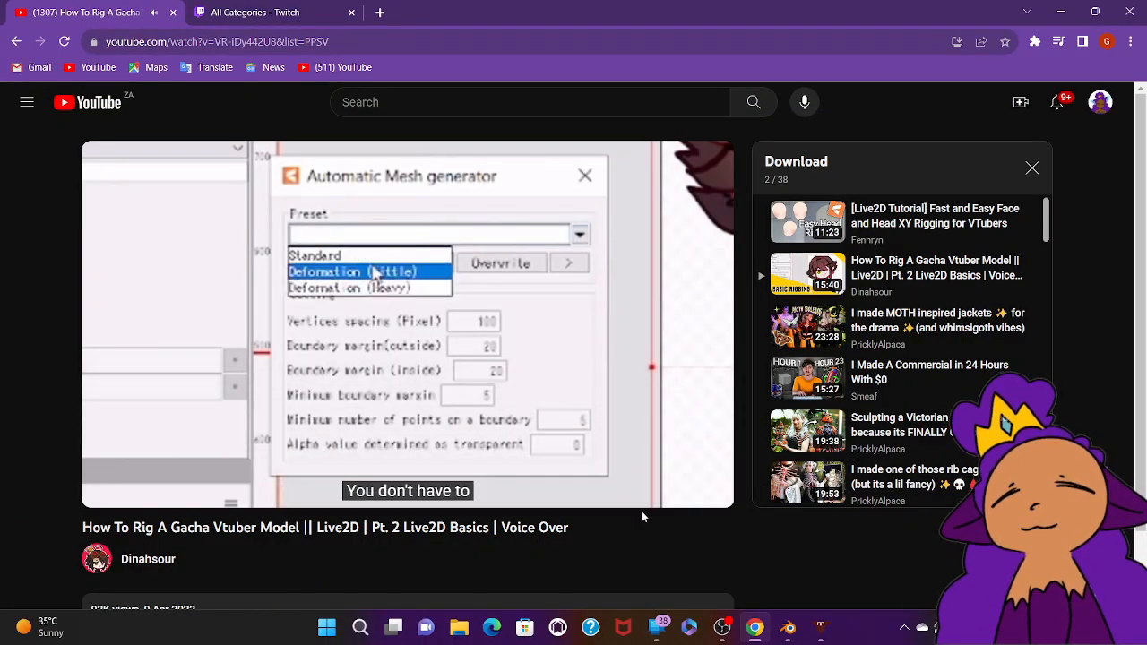
left_click(721, 631)
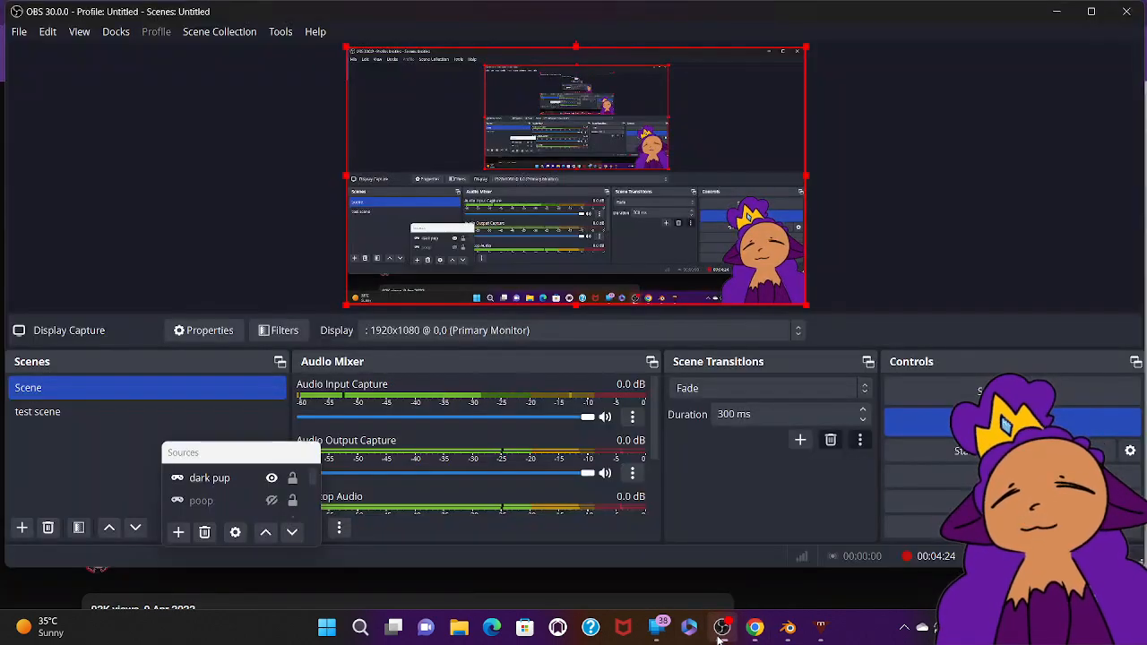
left_click(755, 630)
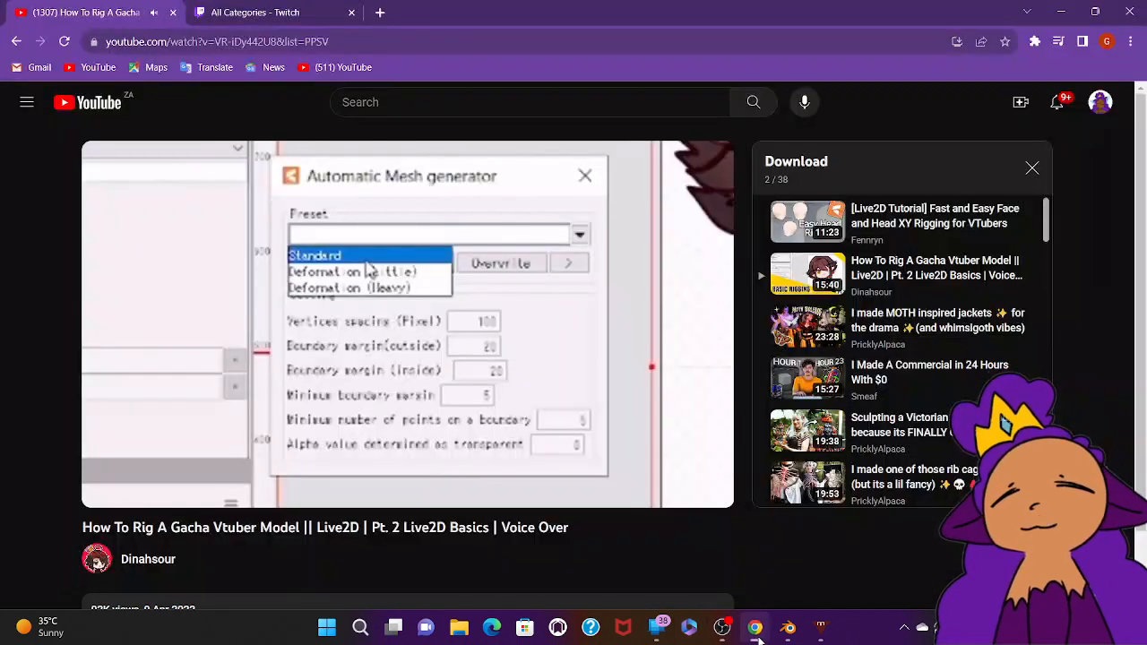
double_click(503, 328)
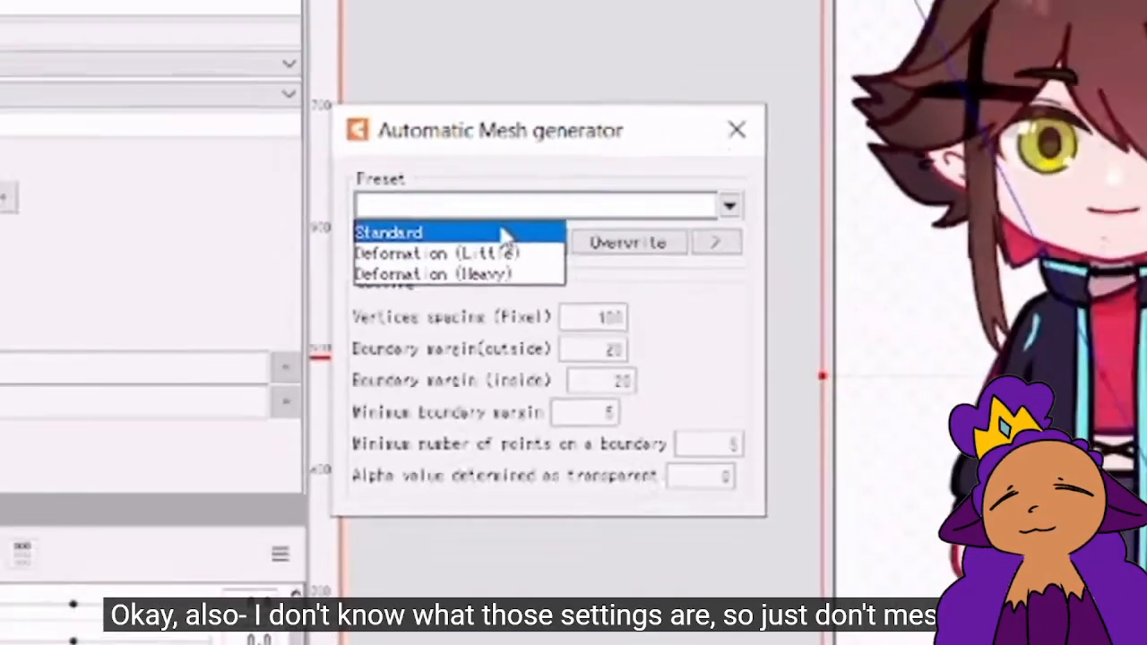
Step: Generate meshes for the whole model with the Standard preset, close the generator and clear the selection
left_click(538, 202)
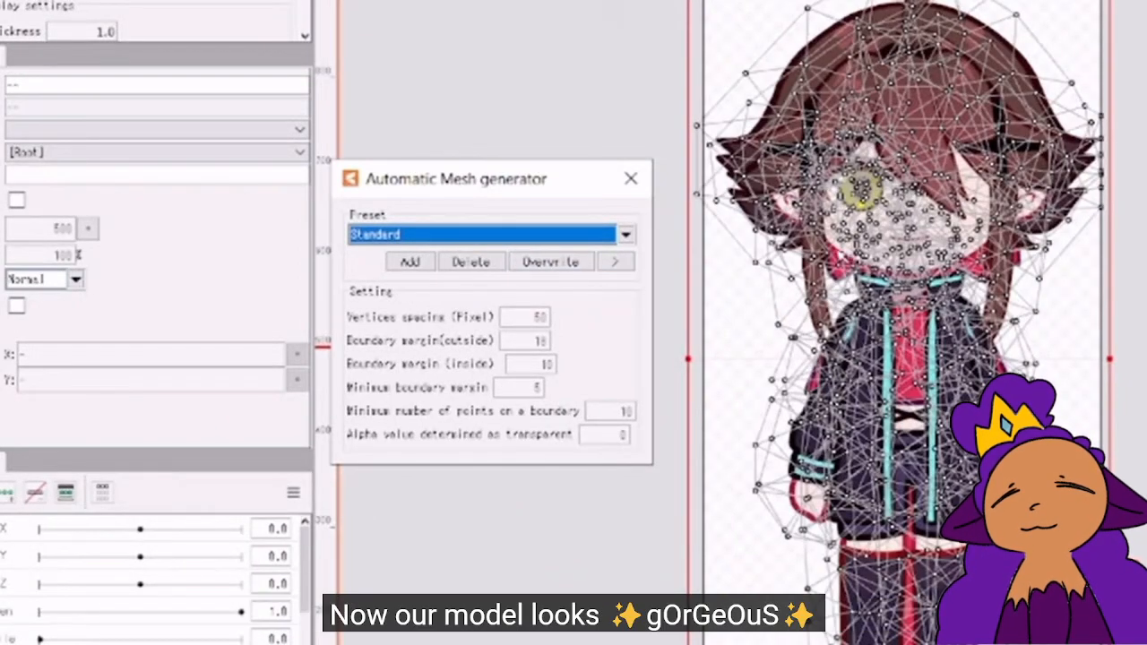
left_click(632, 181)
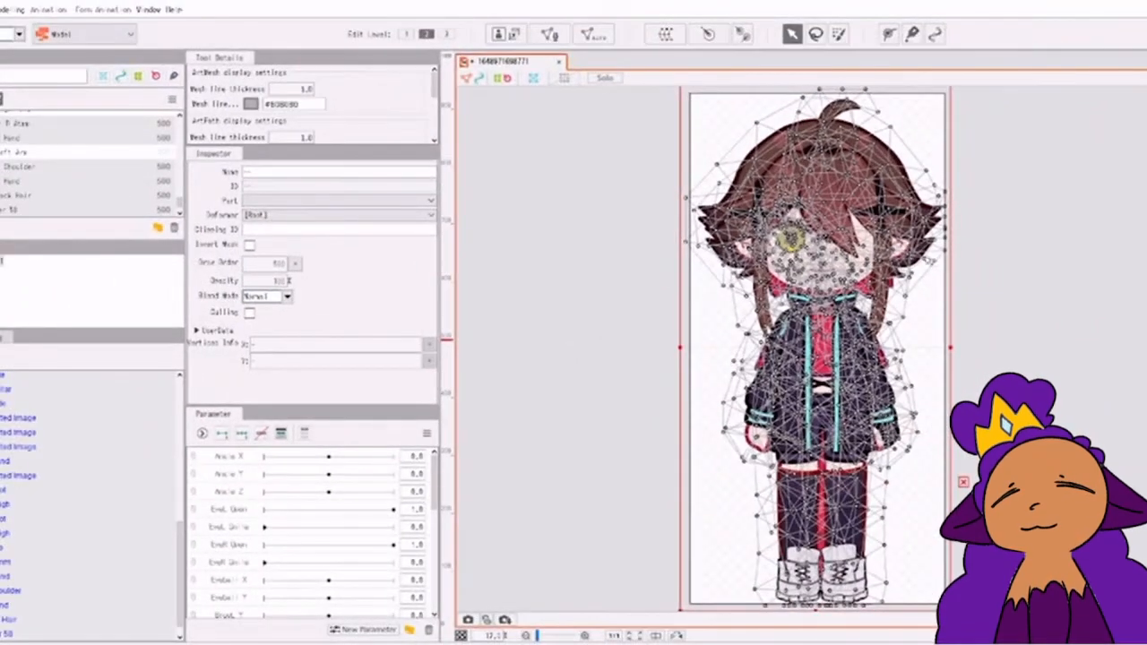
left_click(602, 284)
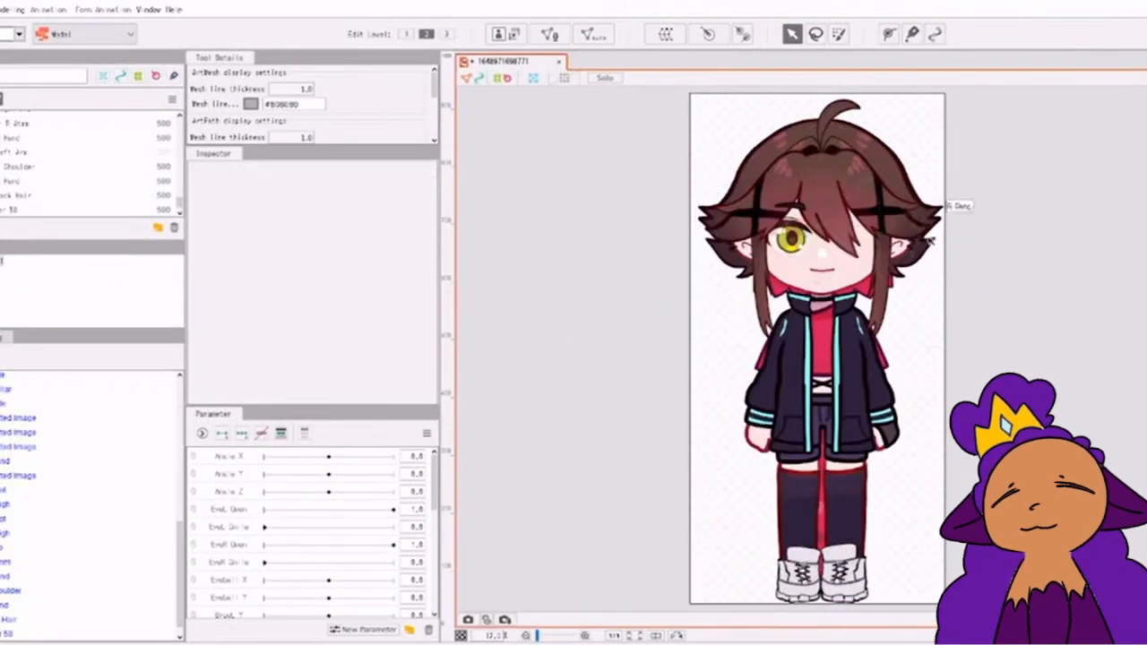
left_click(502, 328)
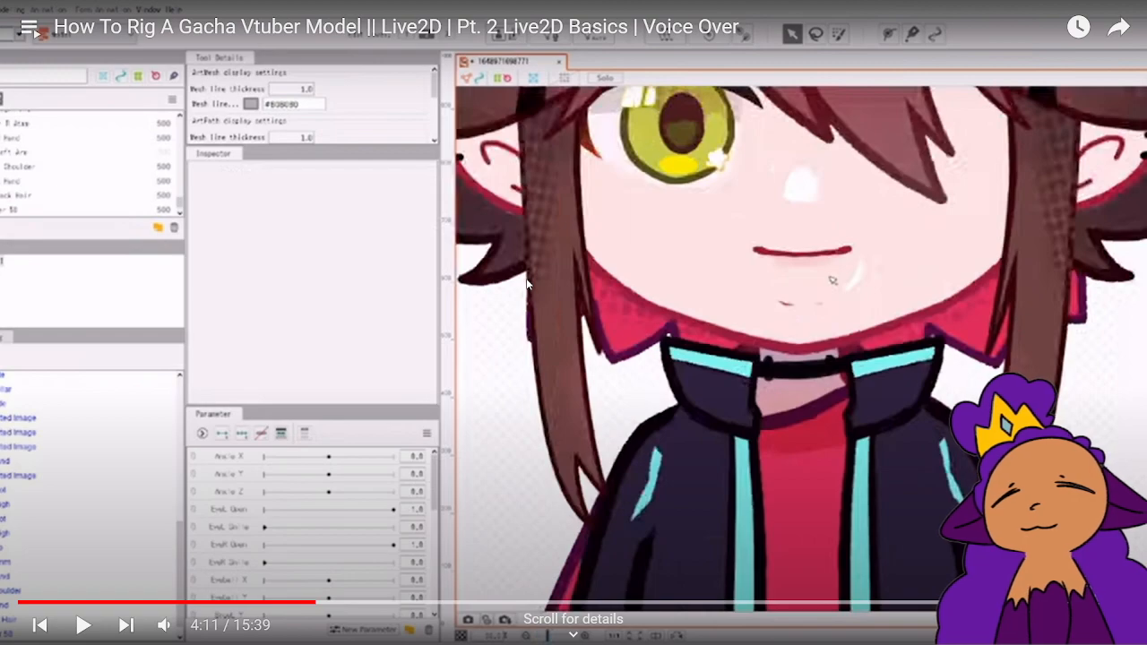
left_click(527, 283)
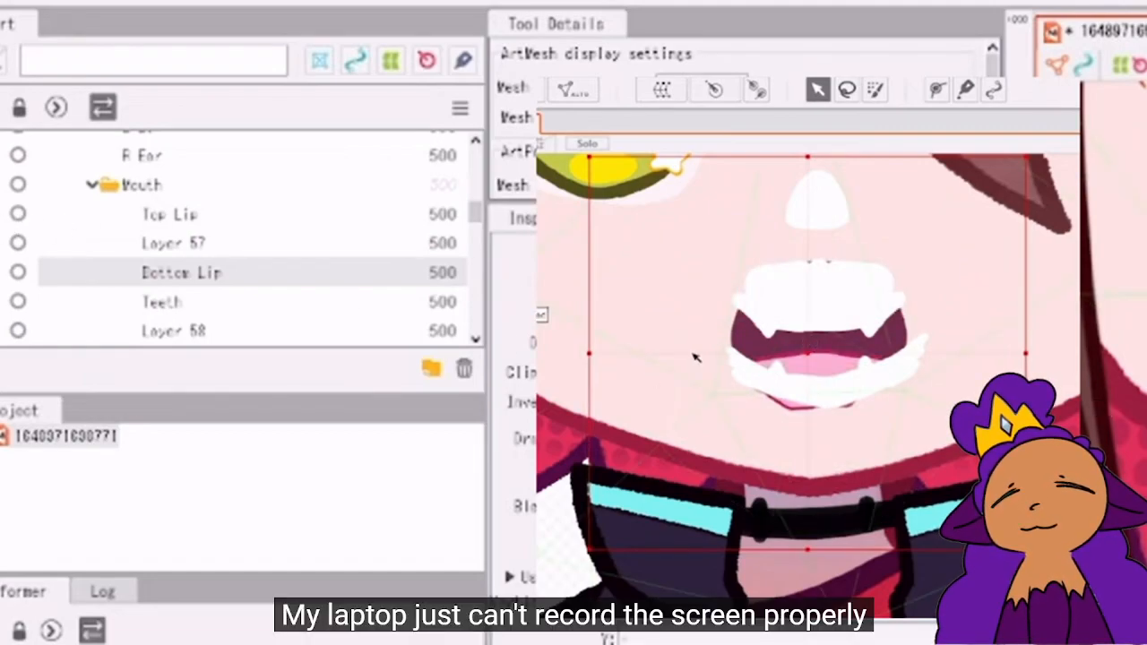
Step: Clip the tongue mesh to the mouth by setting its Clipping ID to Mouth2, and select the Layer 58 mesh
double_click(144, 333)
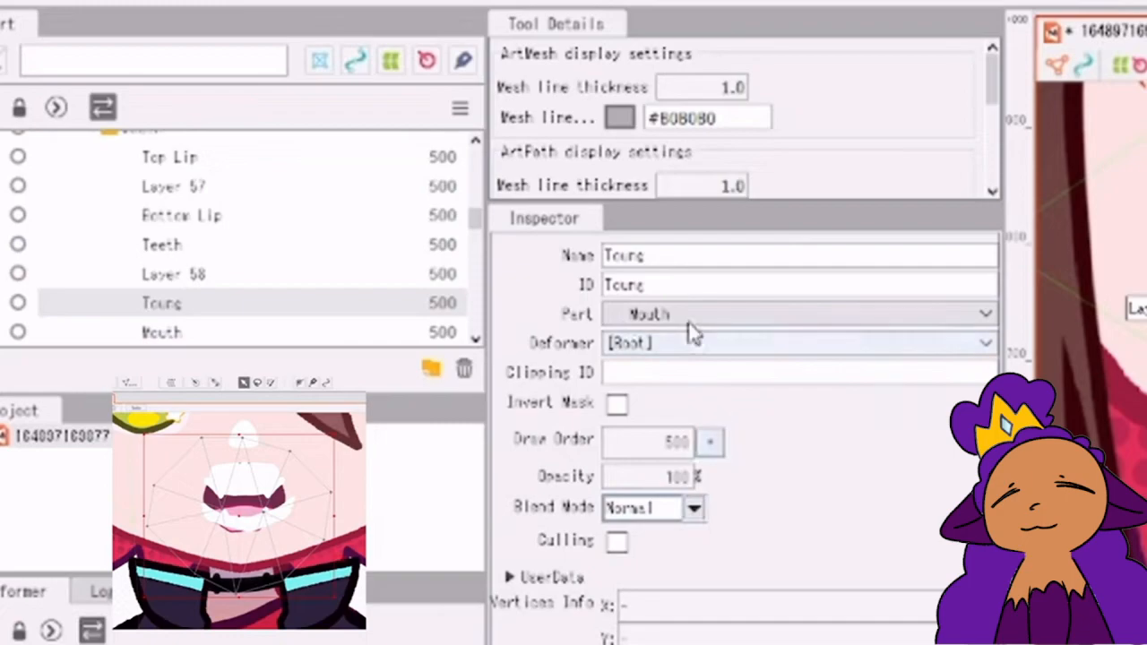
left_click(694, 371)
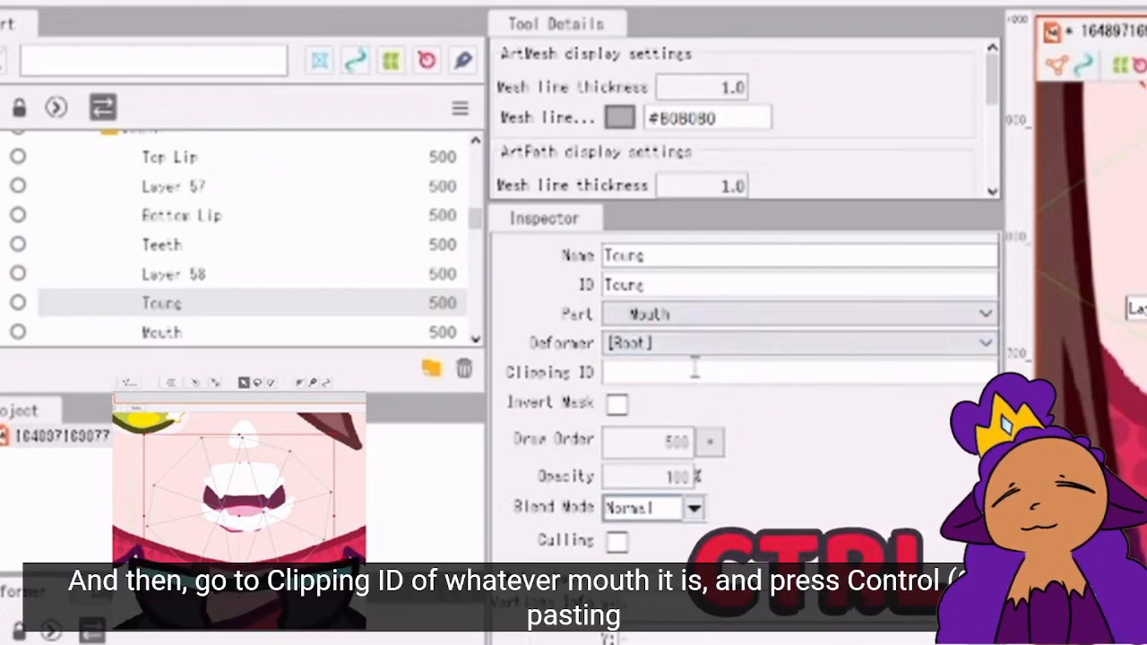
type("Mouth2")
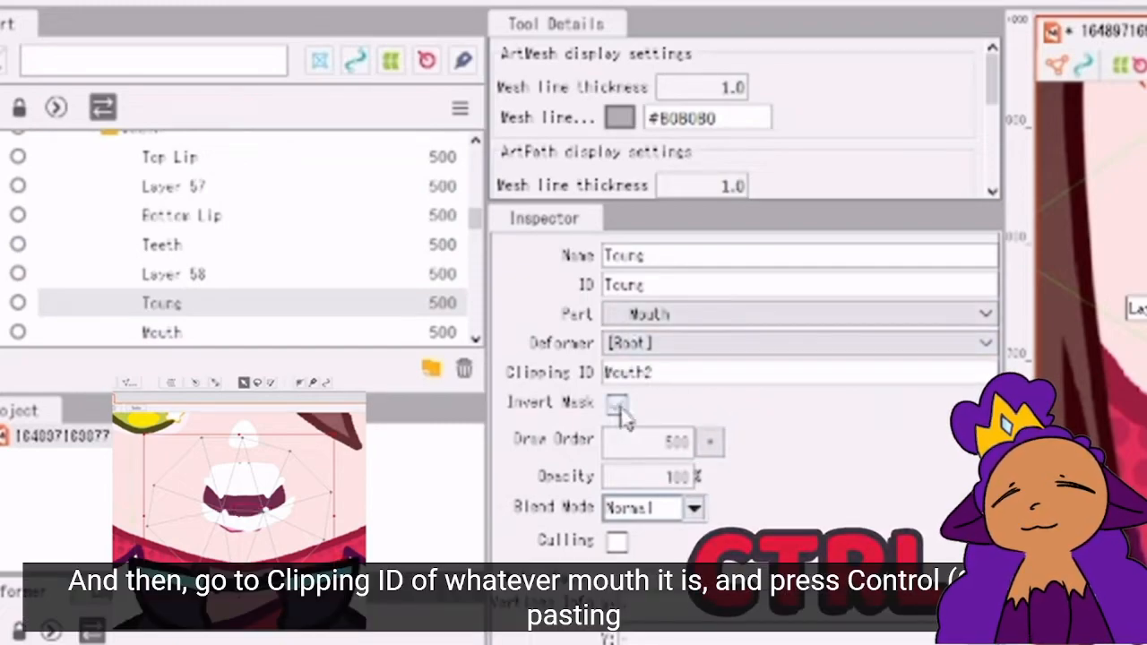
left_click(241, 525)
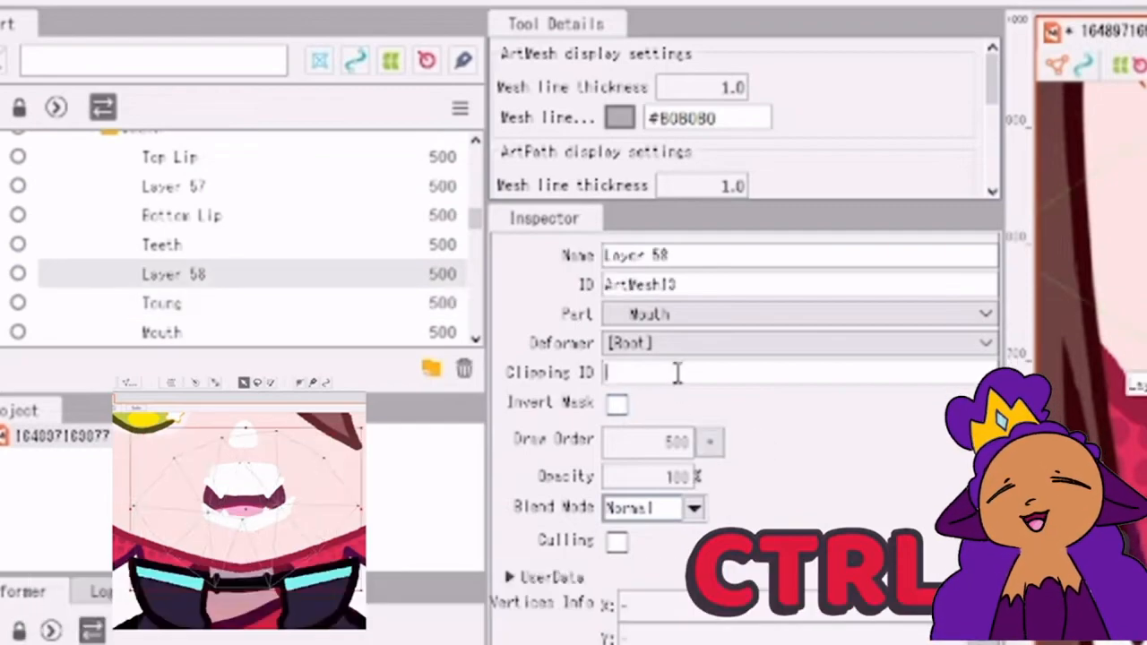
Step: Rewind the tutorial video to the automatic mesh generation section and replay it from there with a short pause
key("Left")
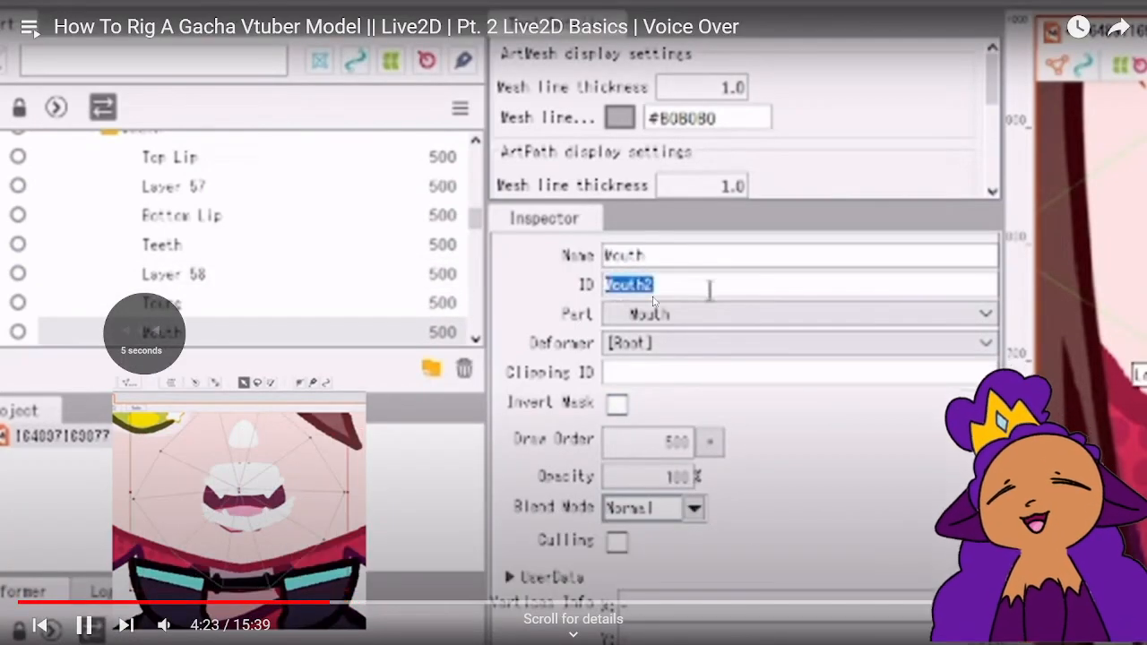
key("Left")
key("Left")
key("Left")
key("Left")
key("Left")
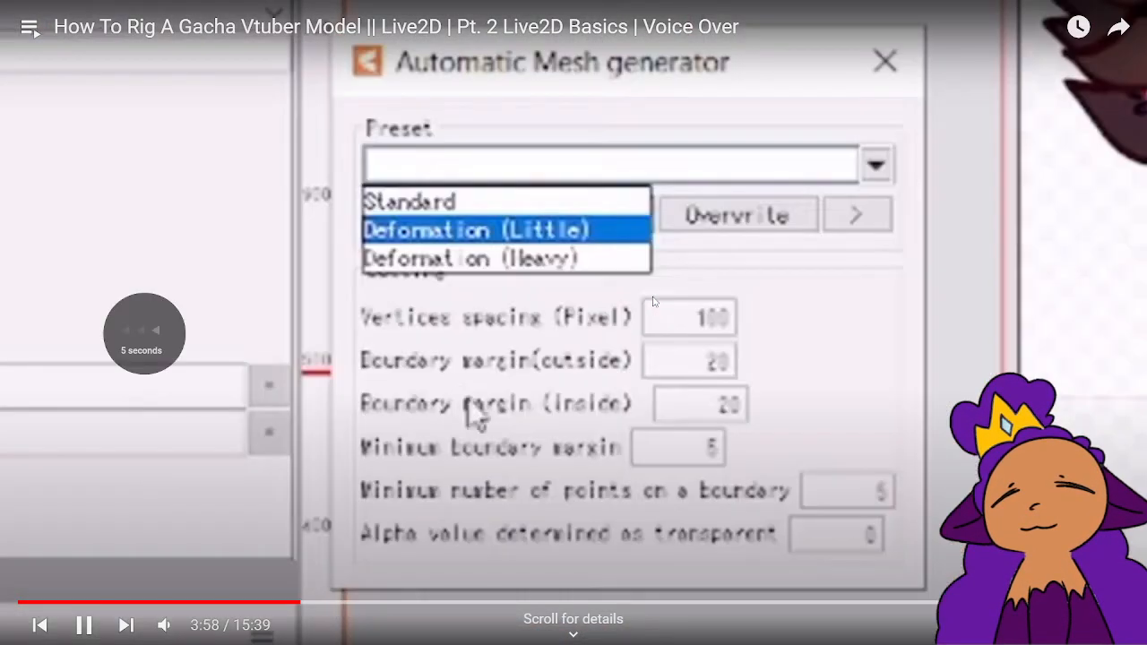
key("Right")
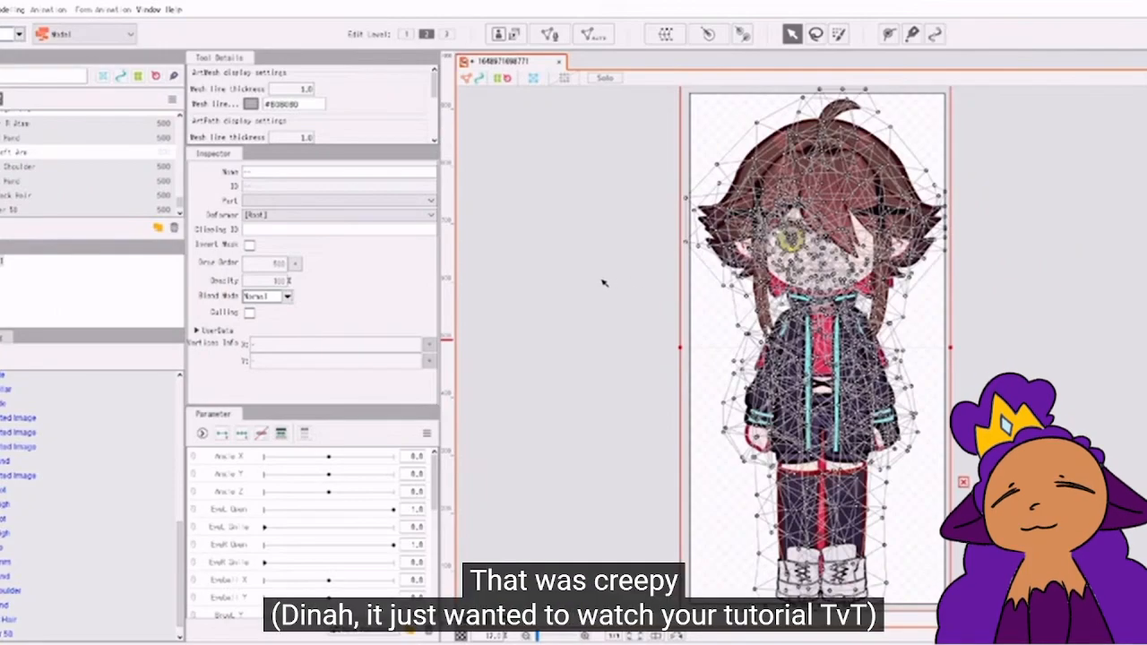
left_click(654, 301)
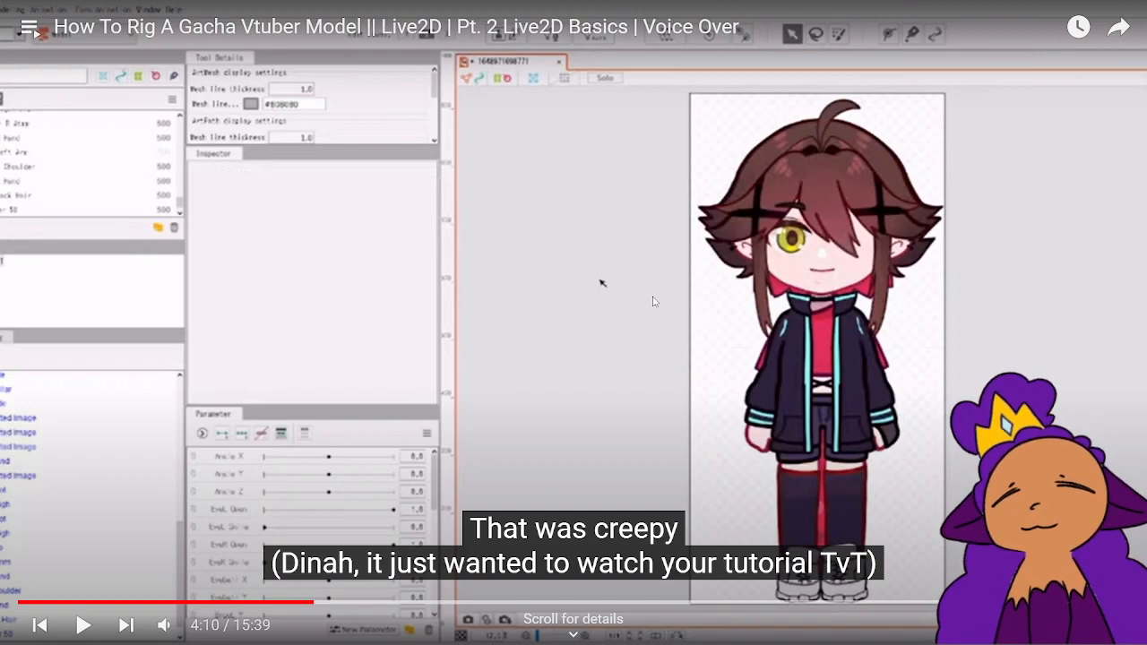
left_click(653, 301)
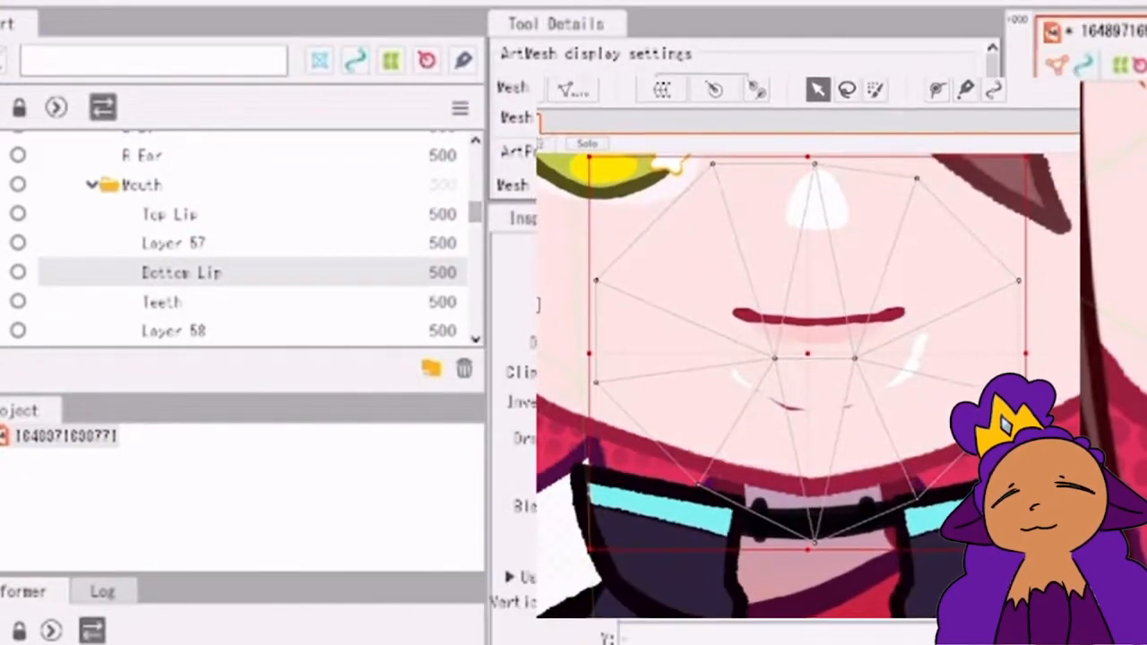
Step: Toggle the visibility of the lip cover layers to examine the inner mouth, and copy the Mouth mesh's ID
left_click(2, 273)
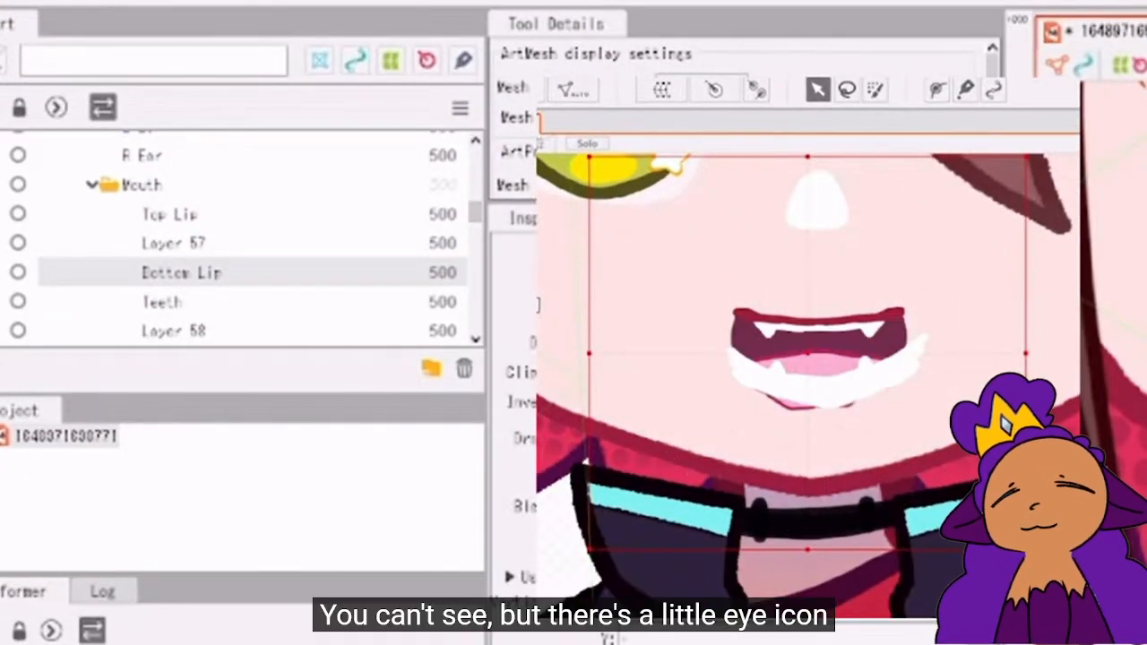
left_click(2, 251)
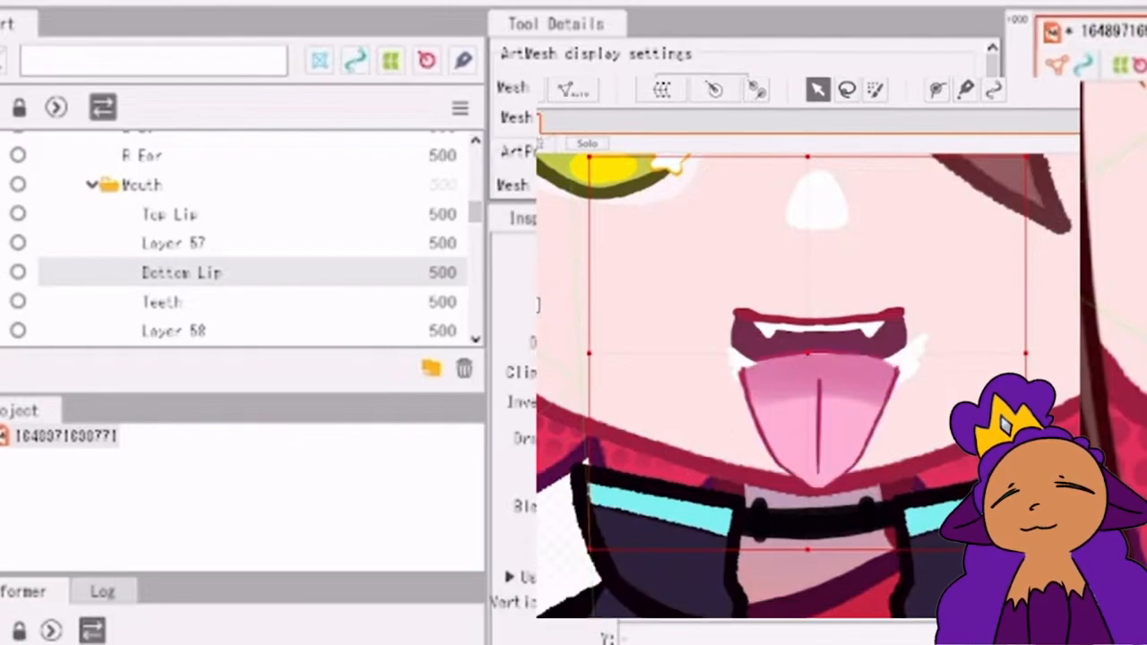
left_click(2, 251)
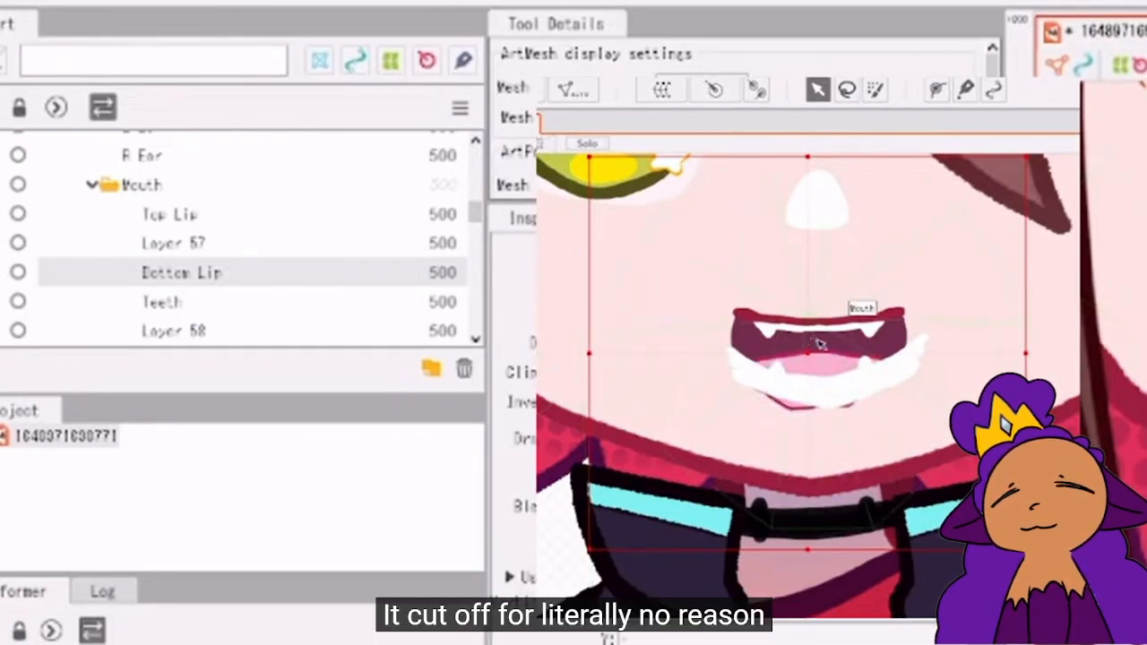
left_click(2, 243)
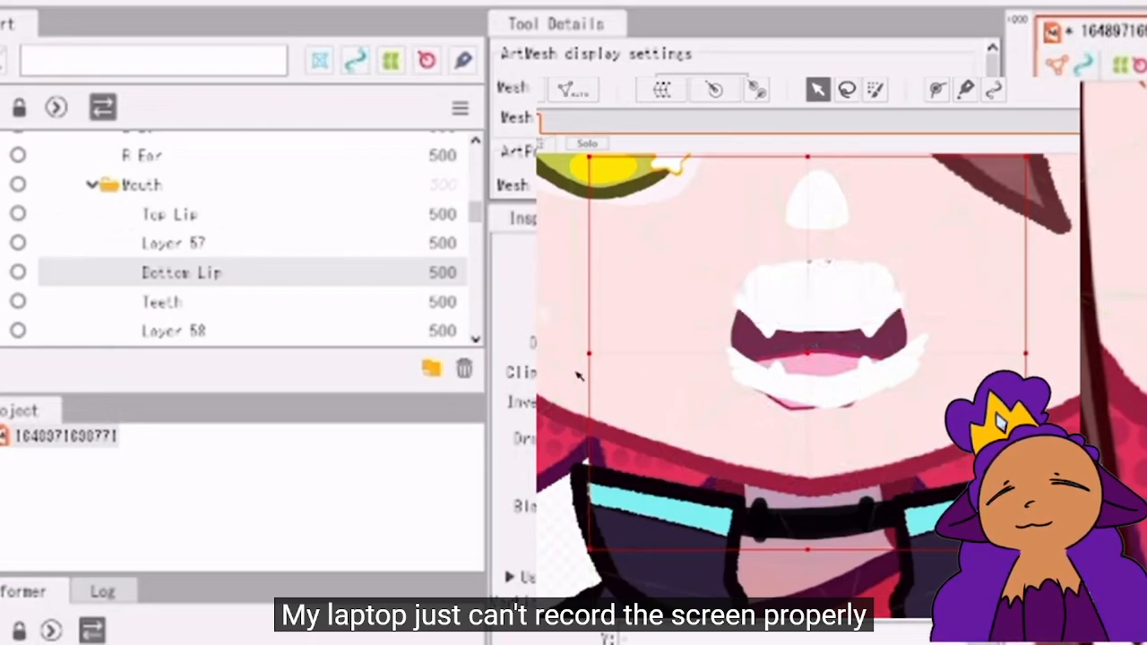
left_click(763, 341)
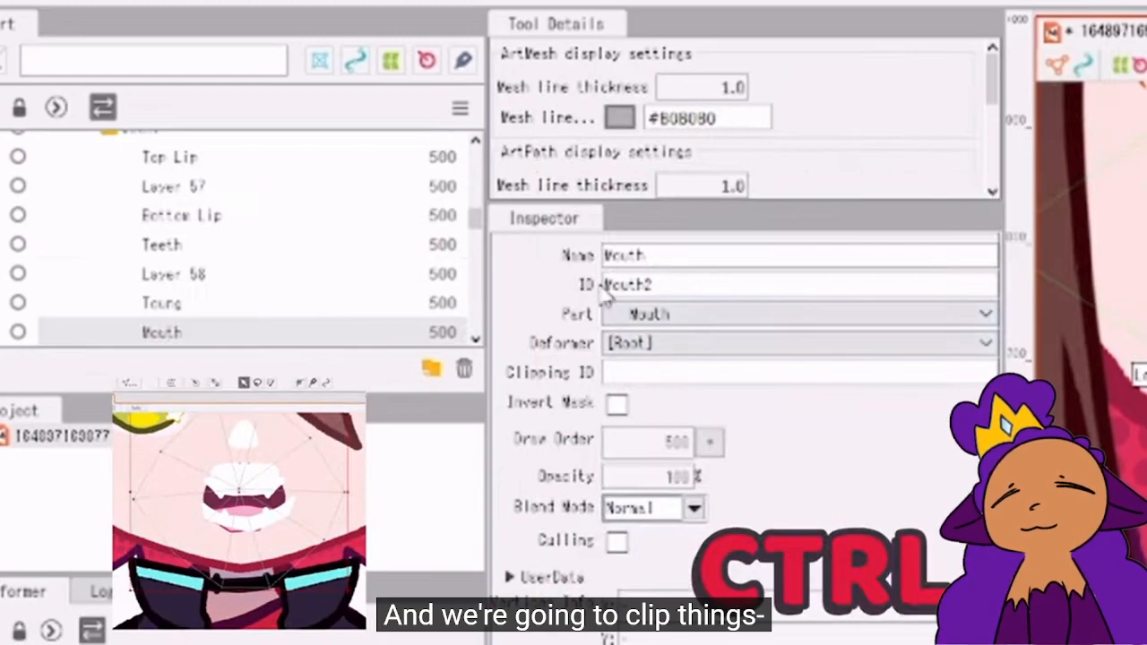
left_click_drag(608, 285, 655, 285)
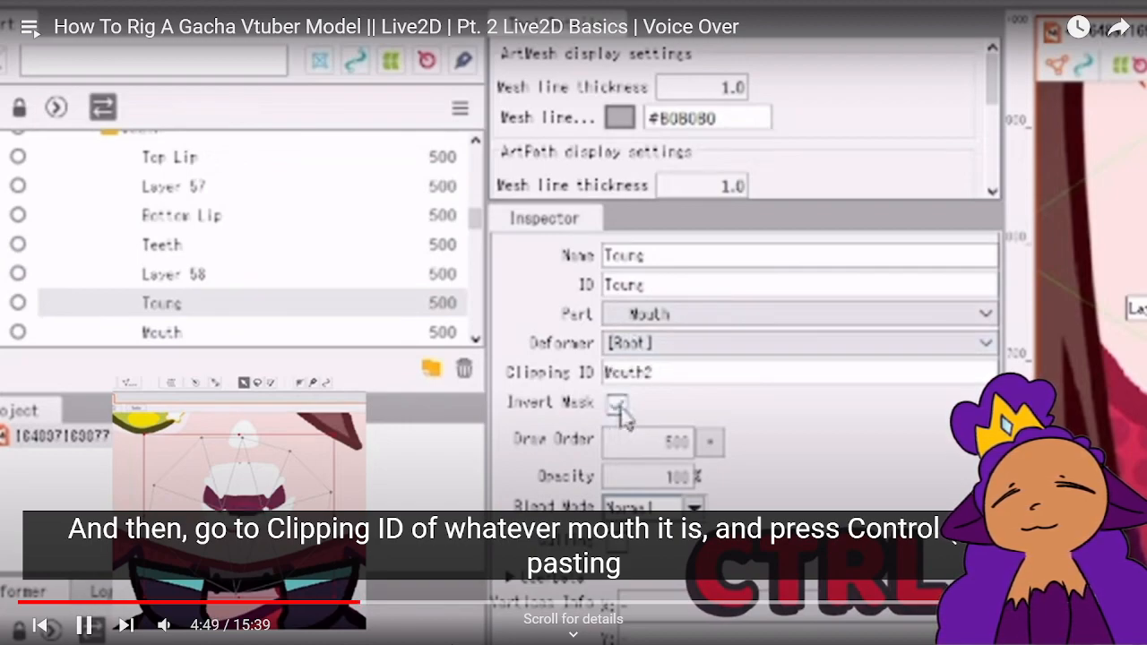
Step: Leave the full-screen tutorial and open "Blender 4.0 for Complete Beginners Tutorial - Part 1" from the Download playlist, paused at the start
key("space")
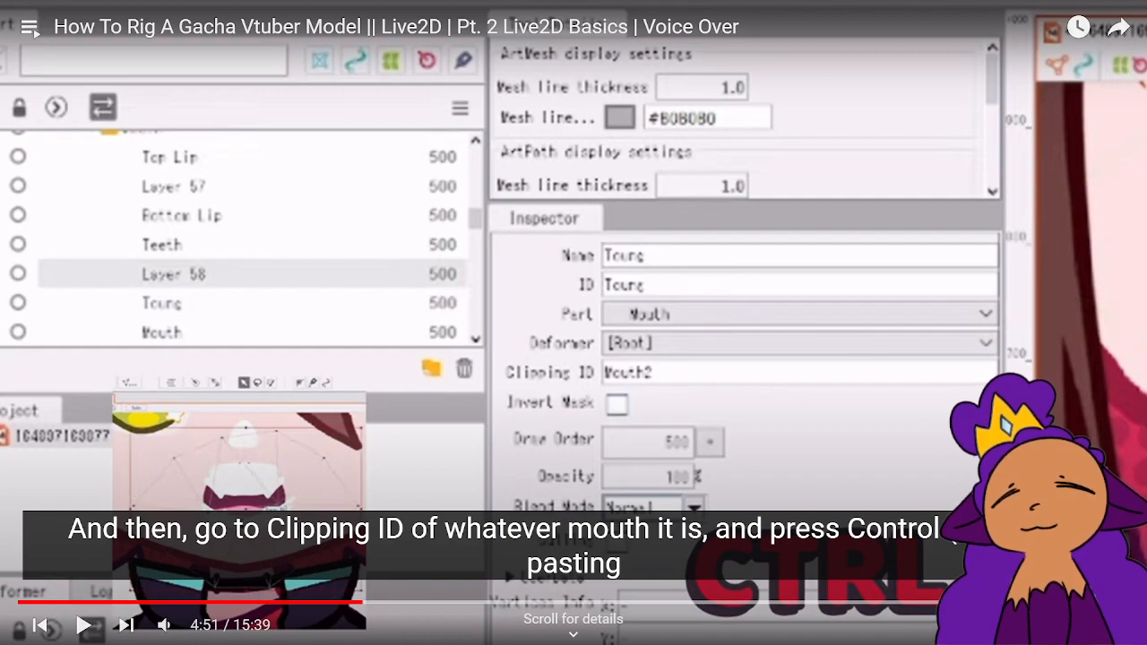
key("Escape")
scroll(875, 348, "down", 3)
scroll(876, 347, "down", 10)
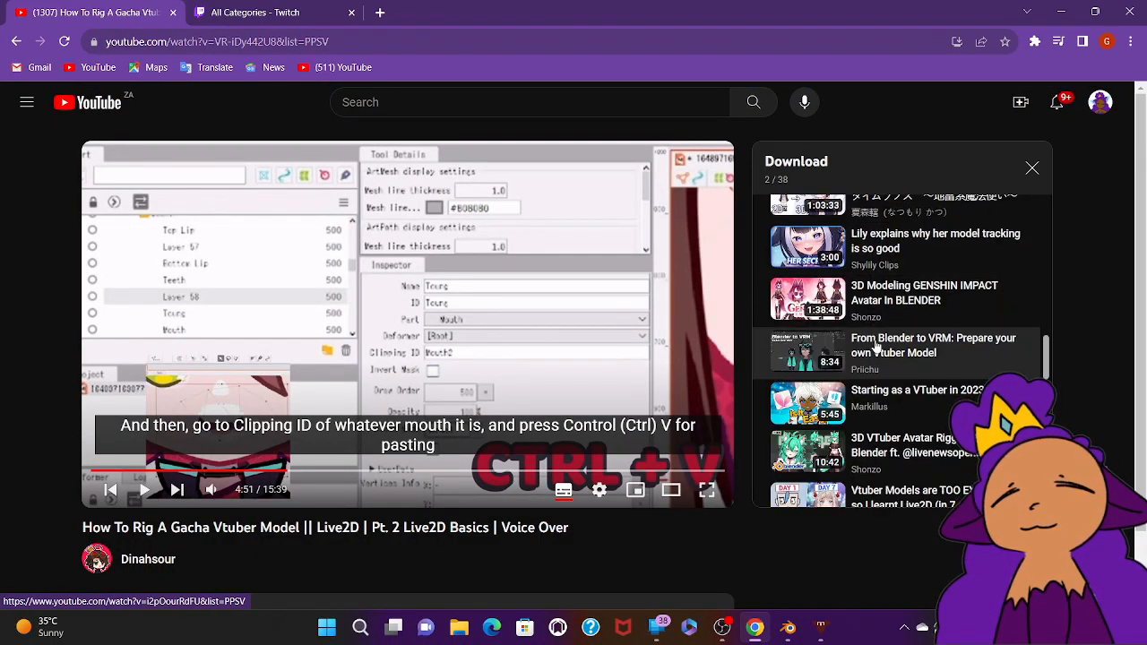
scroll(876, 348, "down", 10)
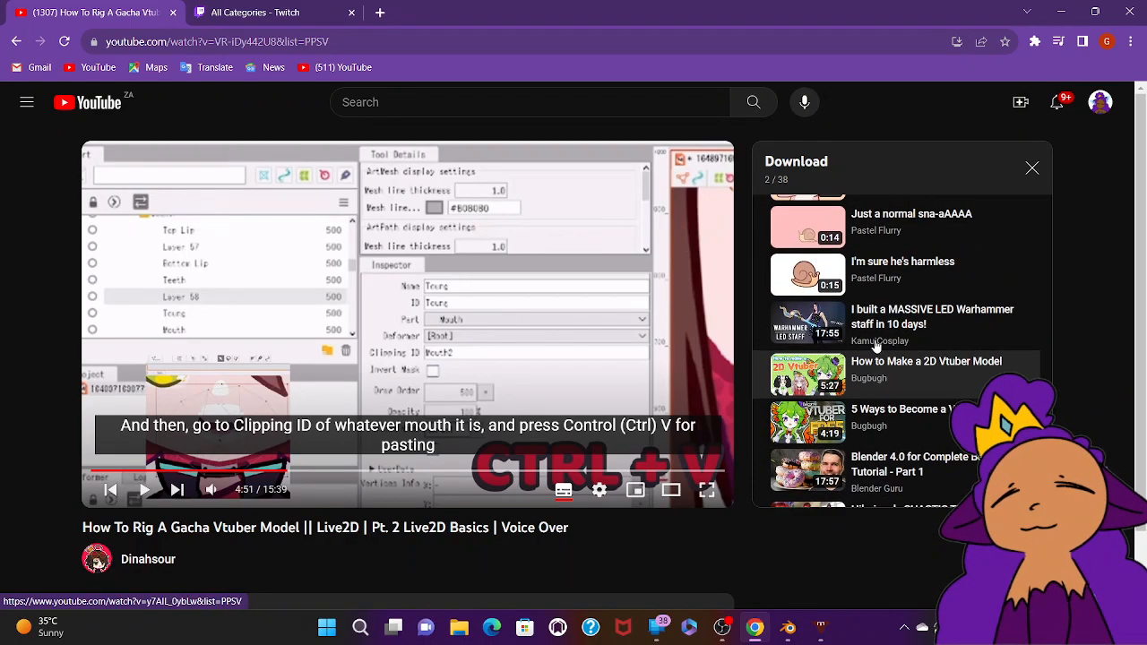
scroll(876, 348, "down", 5)
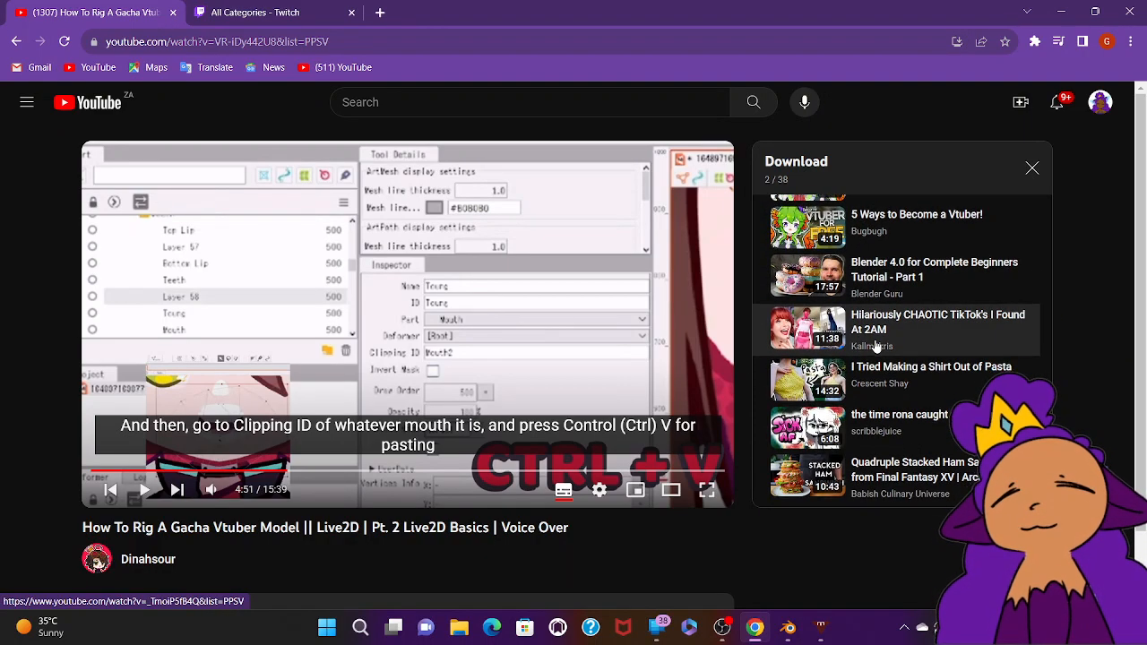
left_click(863, 296)
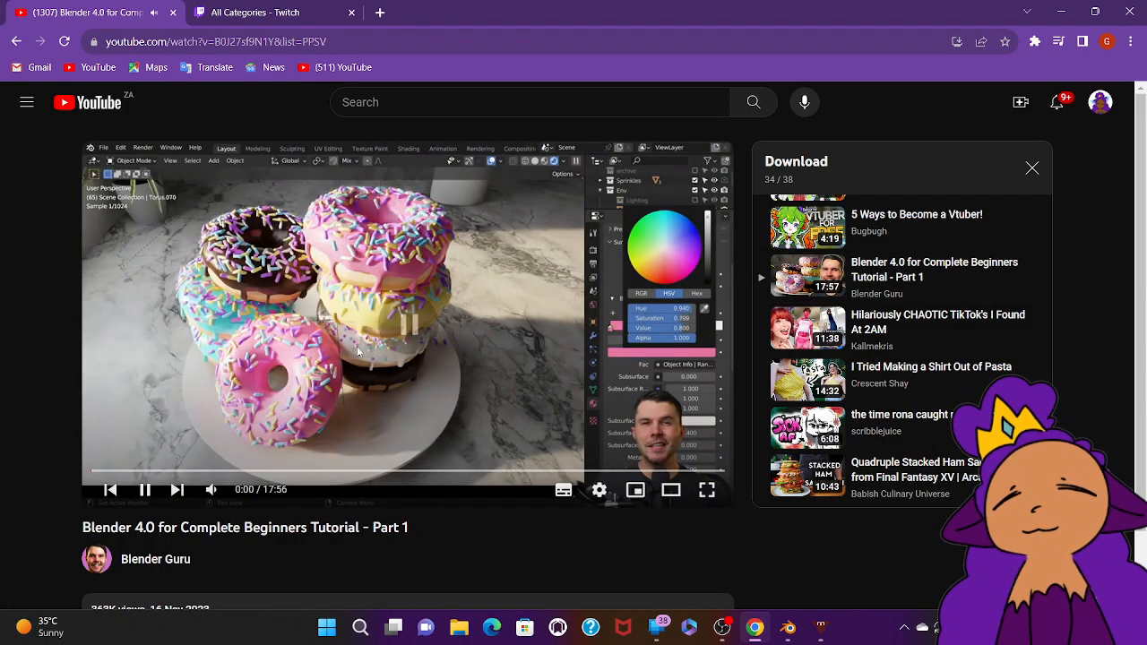
left_click(356, 351)
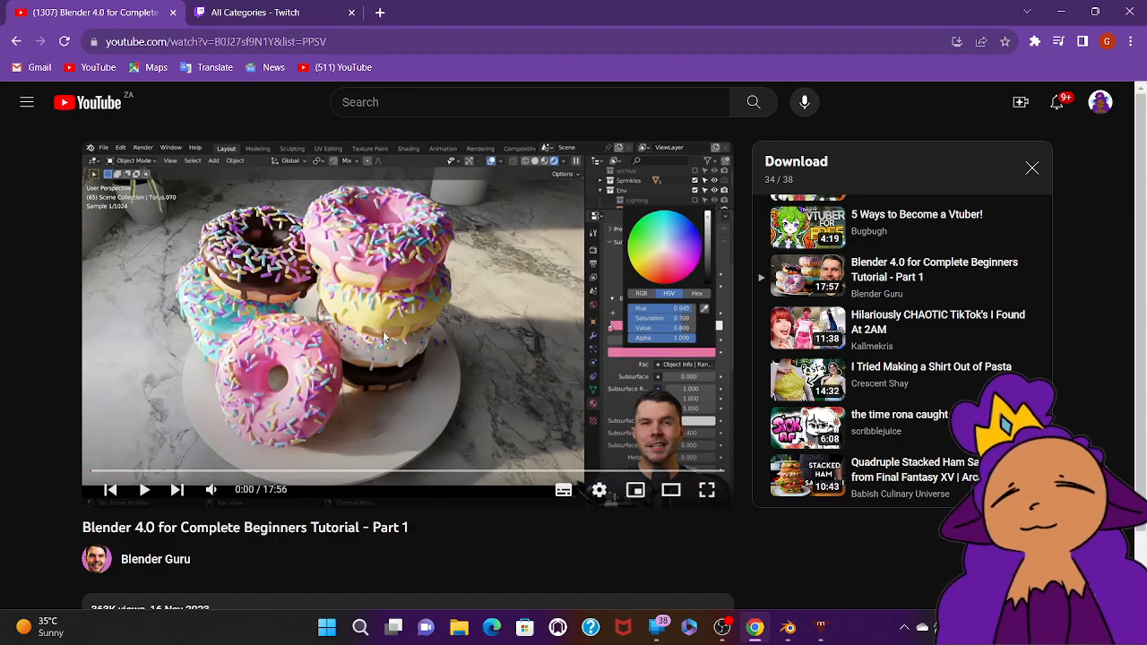
Step: Browse the Download playlist for Blender character tutorials and open "Blender Tutorial - 2D Drawing to 3D Model (Part 1)"
scroll(932, 286, "up", 3)
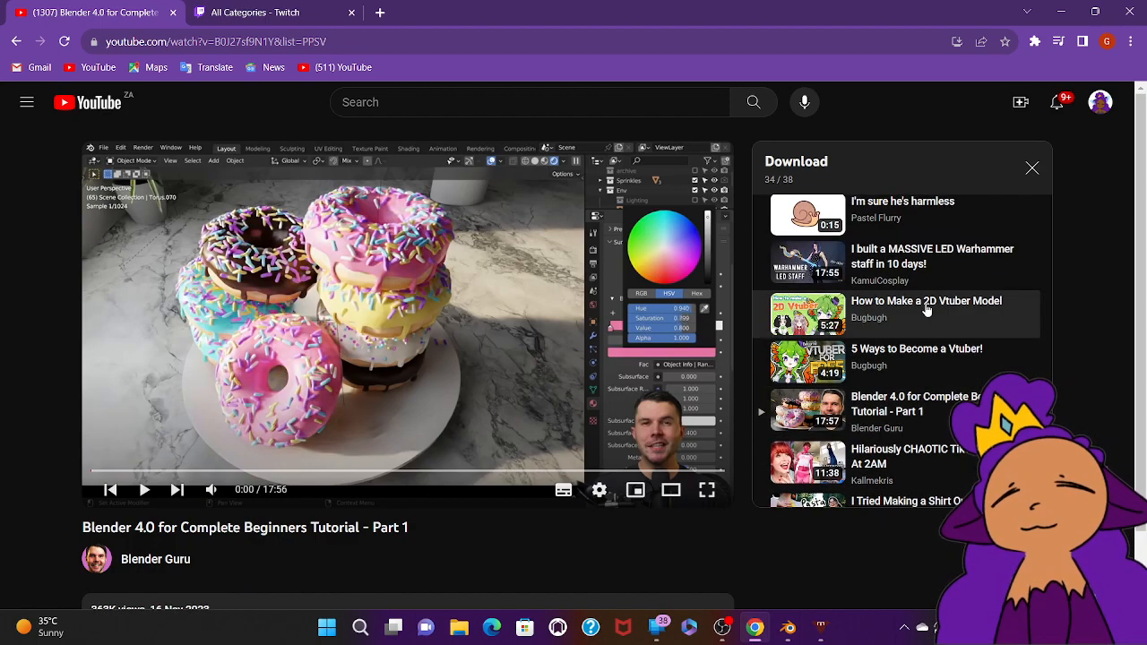
scroll(927, 311, "up", 5)
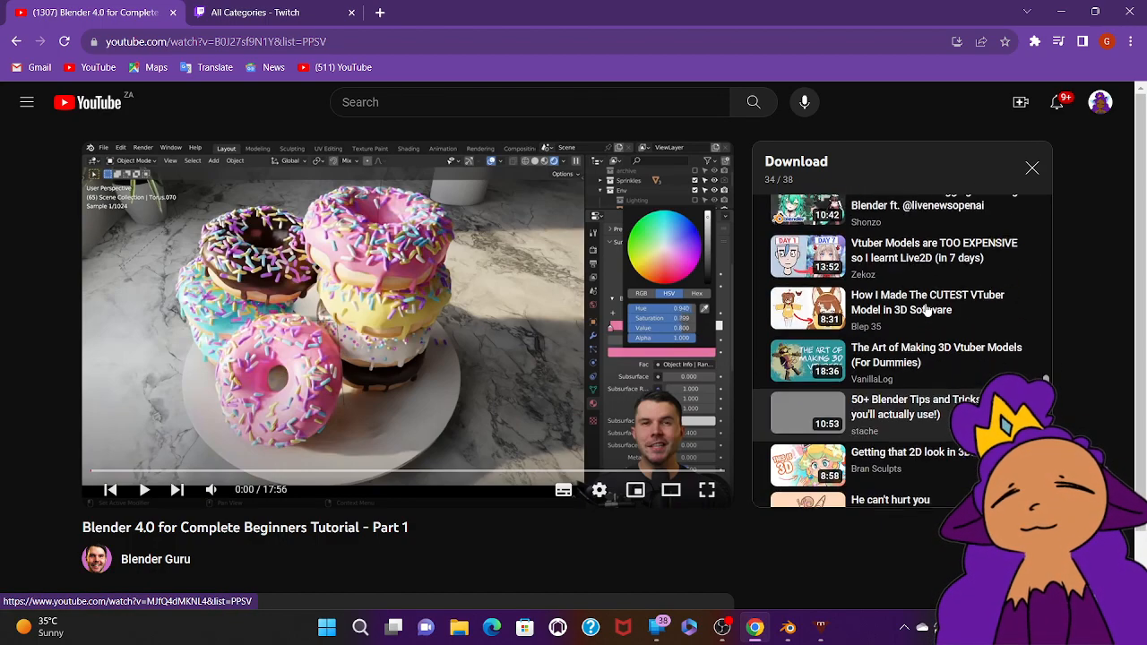
scroll(927, 310, "down", 1)
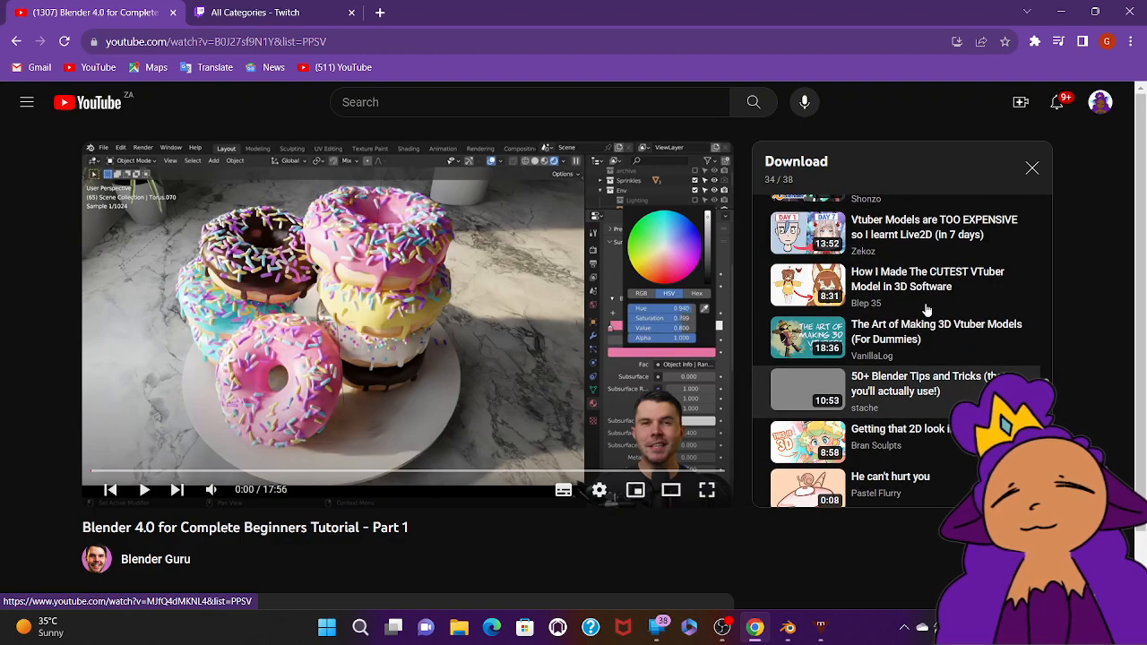
scroll(927, 310, "up", 3)
scroll(927, 310, "up", 2)
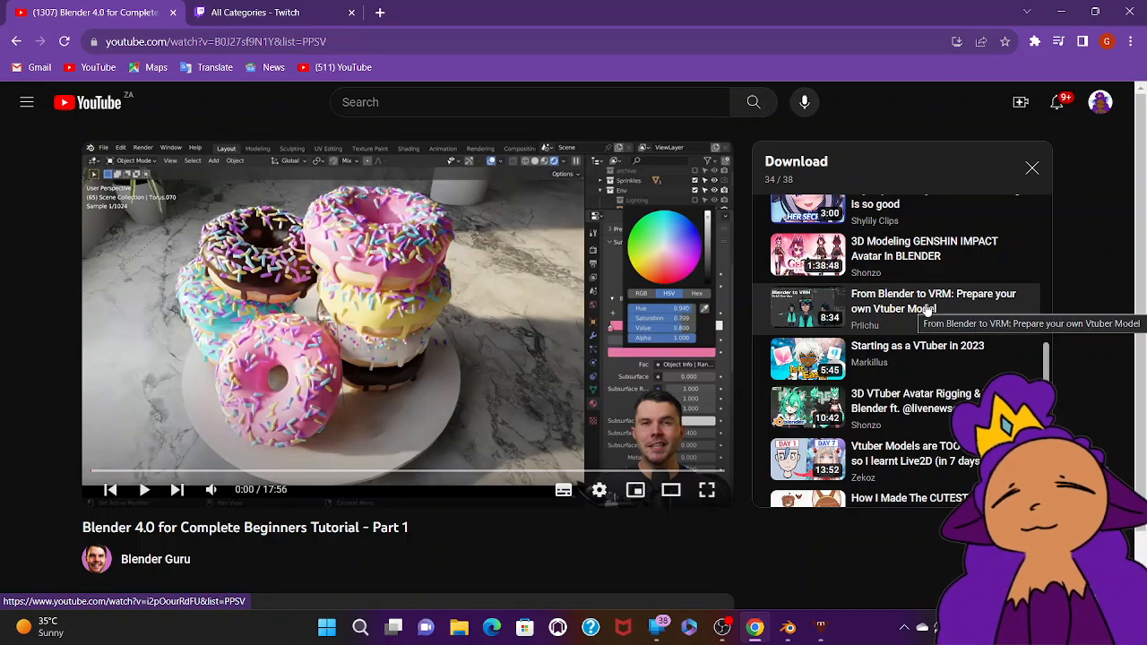
scroll(927, 310, "up", 3)
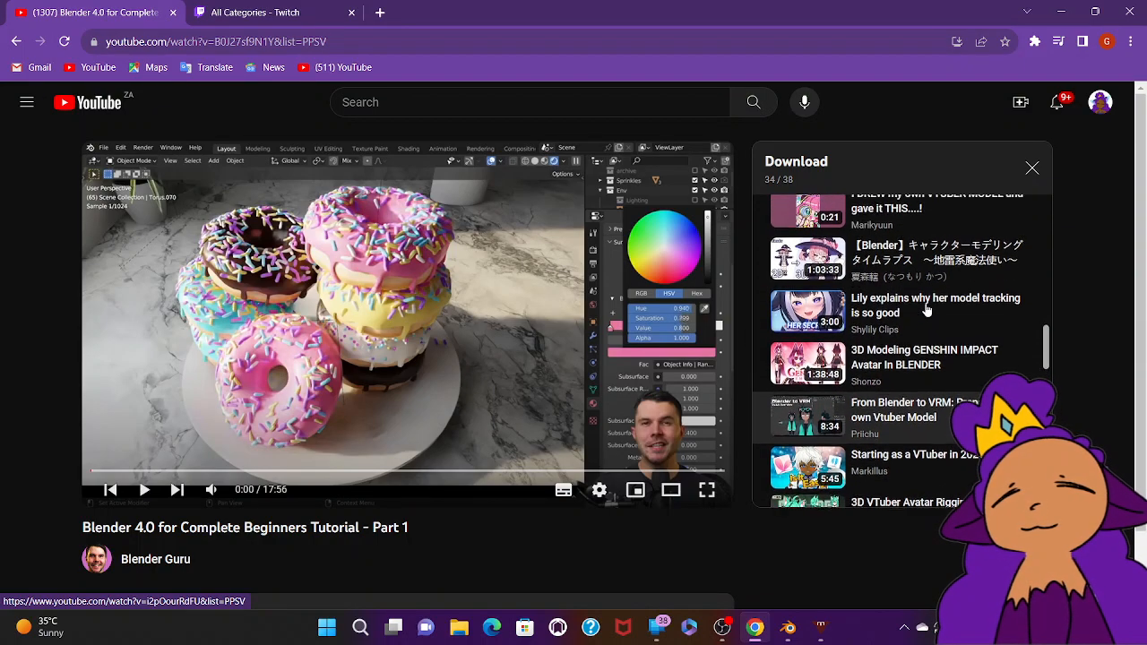
scroll(927, 310, "up", 4)
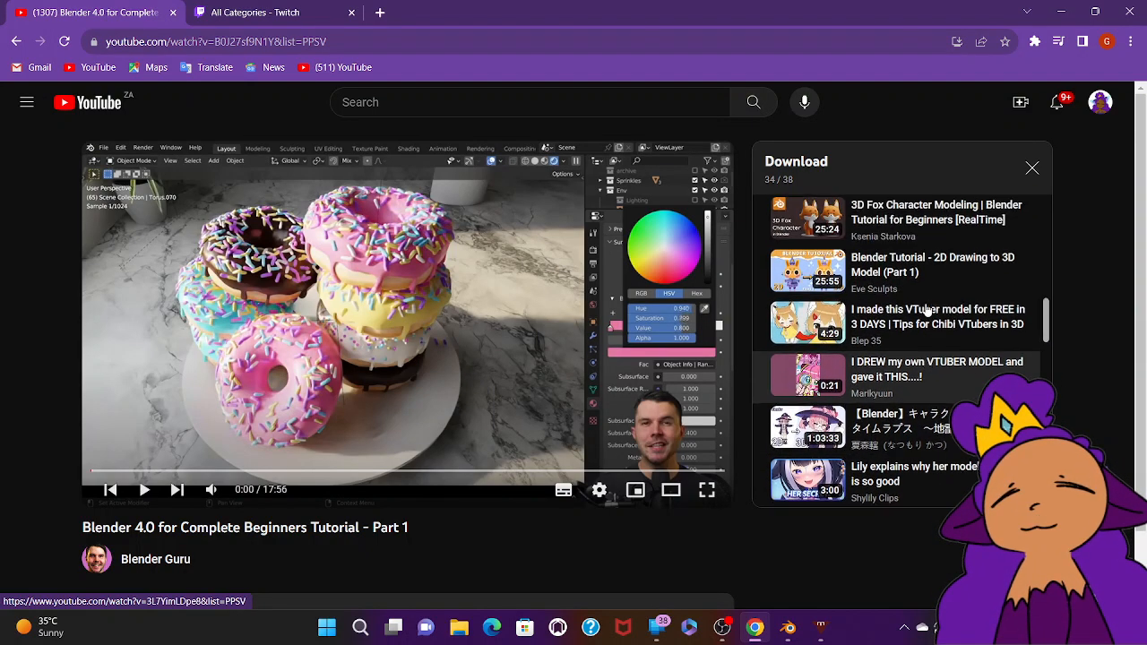
scroll(927, 310, "up", 4)
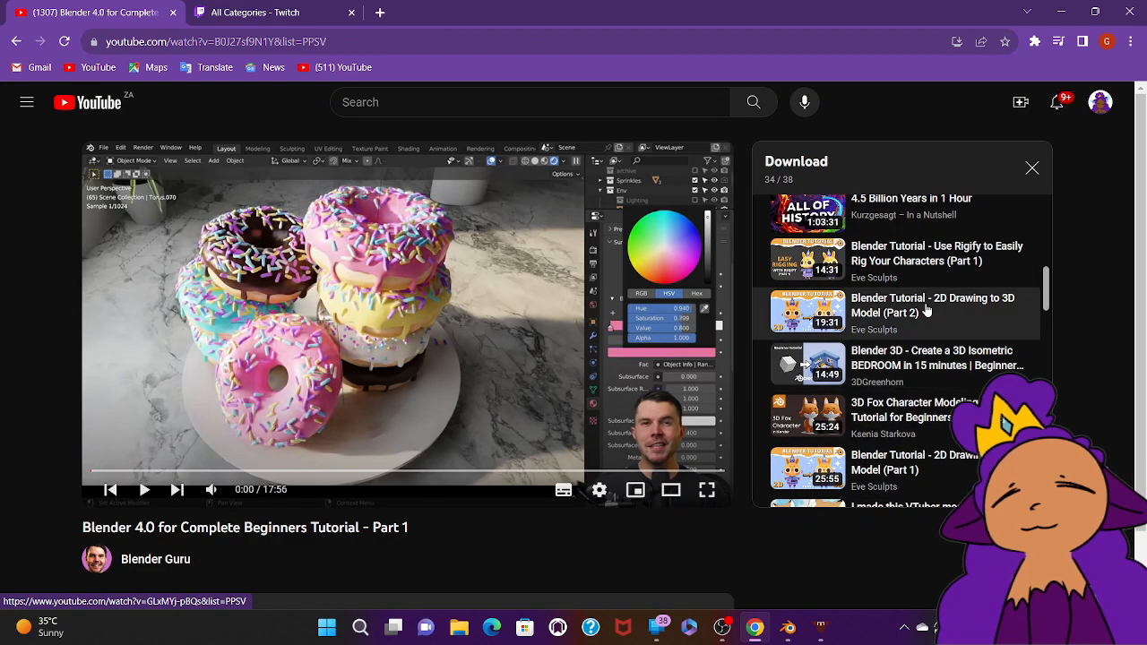
scroll(926, 310, "down", 1)
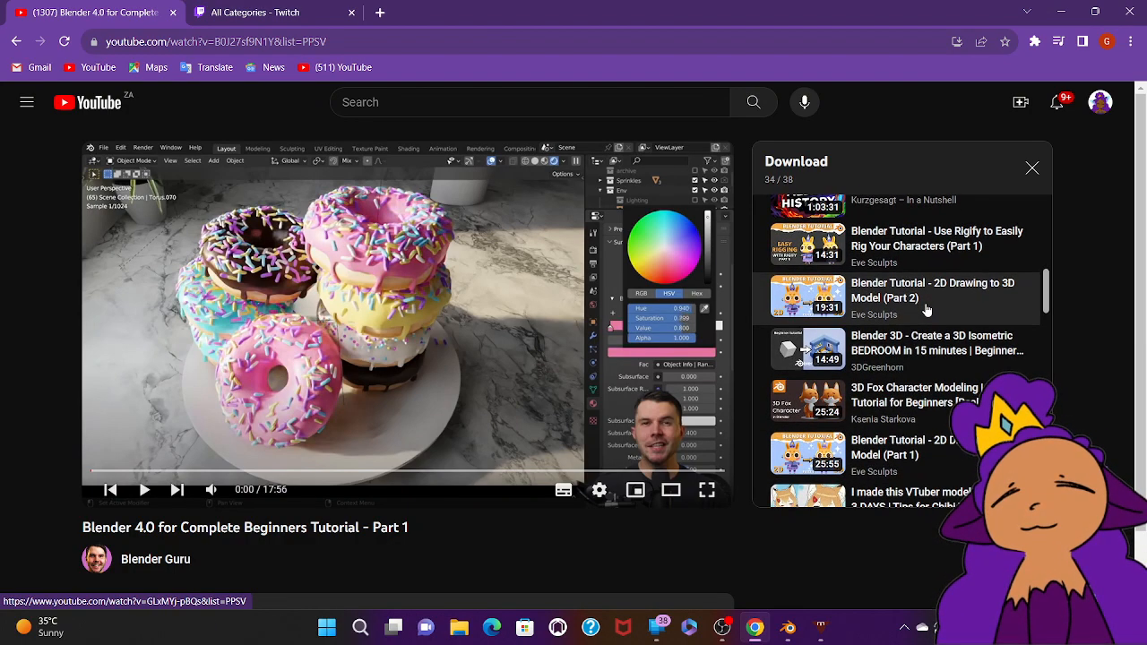
left_click(858, 311)
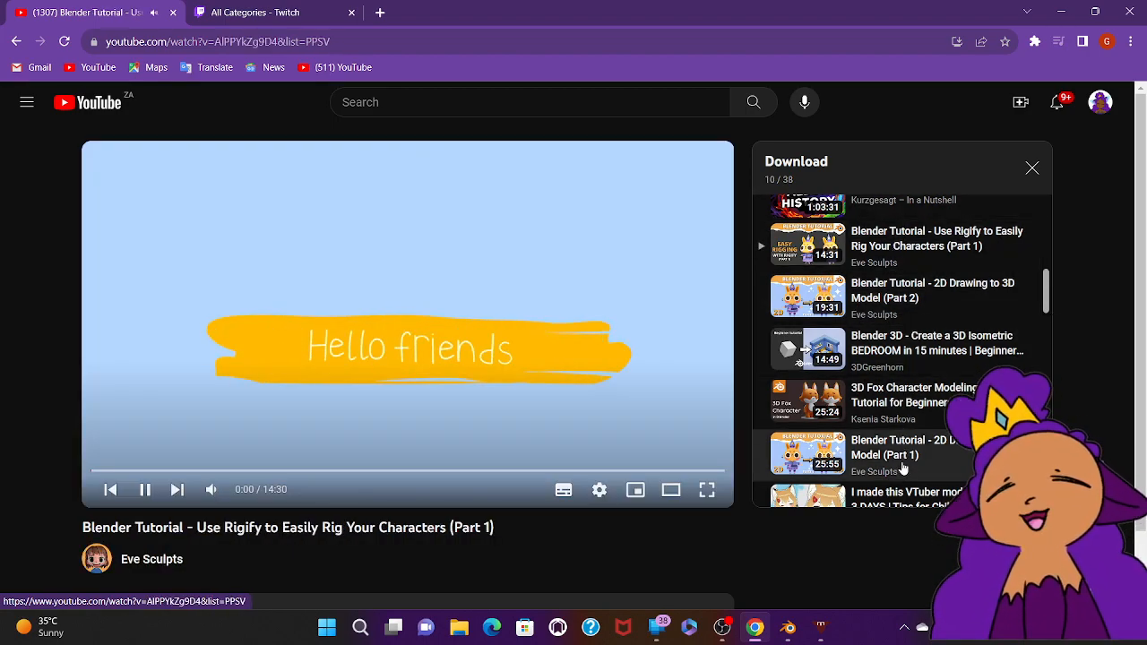
left_click(904, 470)
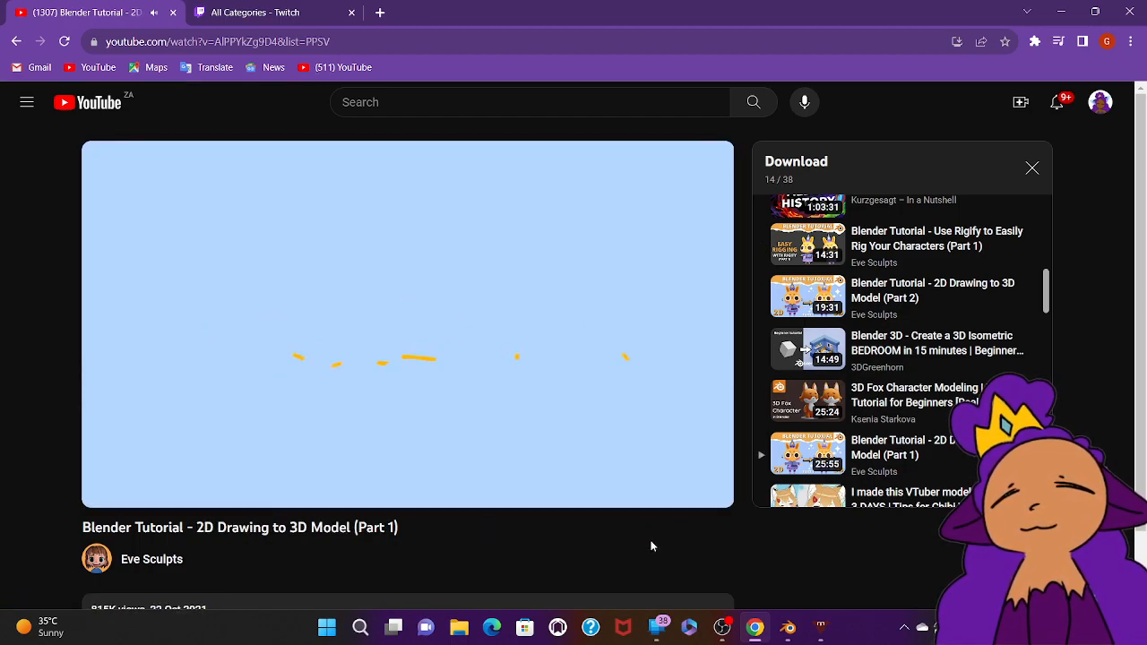
Step: Switch to OBS to check the recording, and return to the video in the browser
left_click(719, 633)
mouse_move(789, 629)
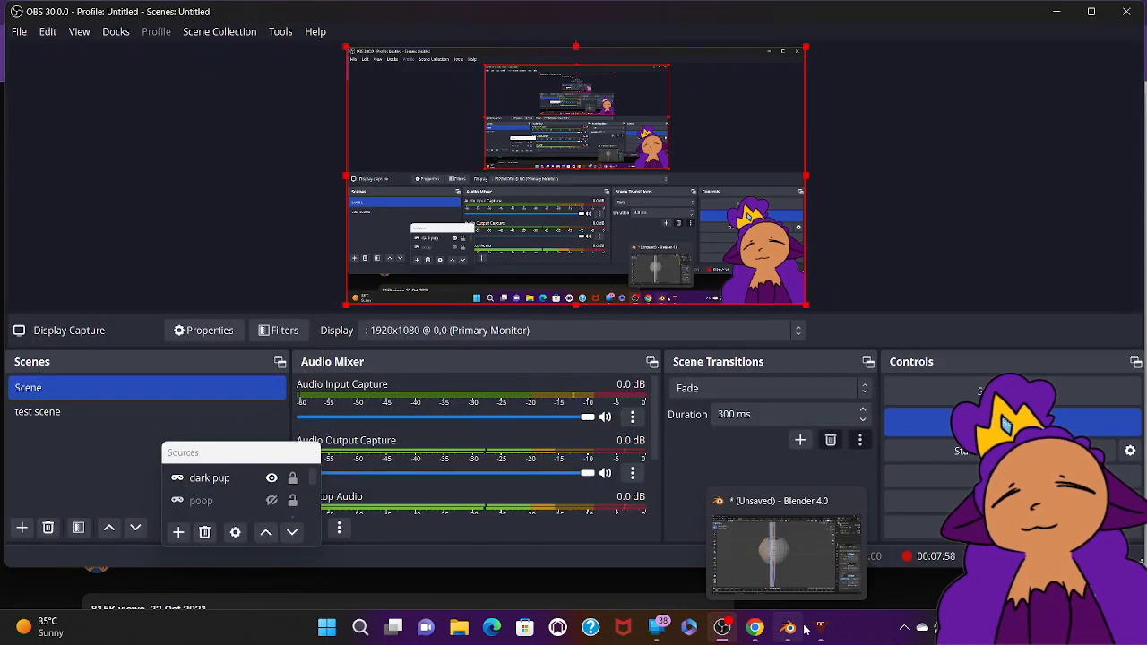
left_click(753, 638)
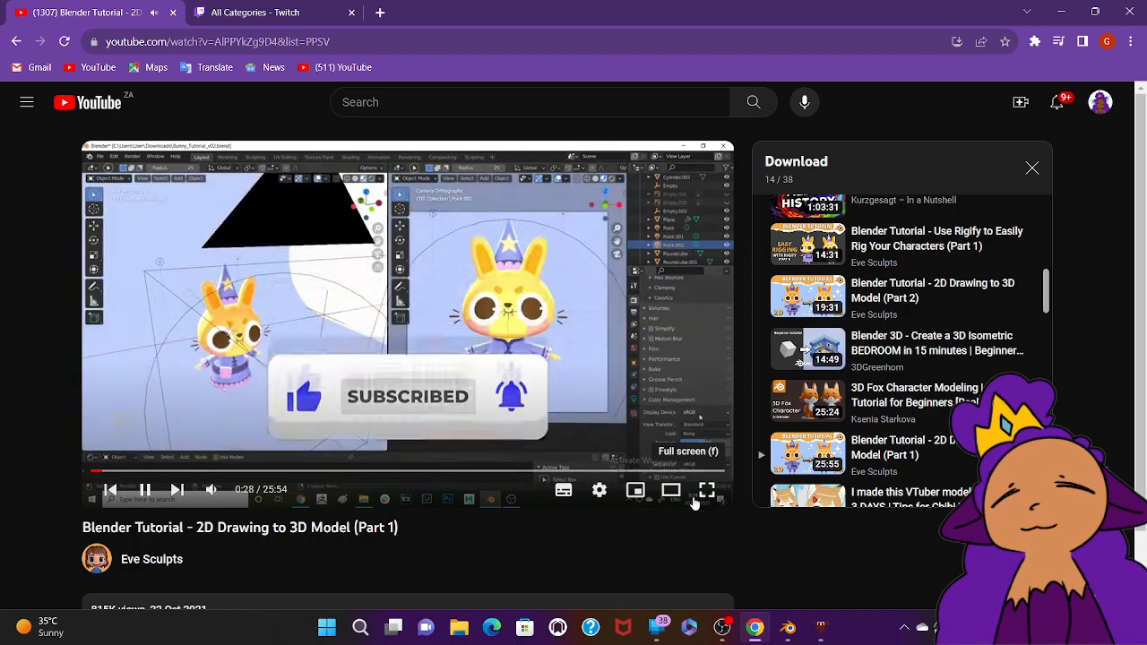
Step: Show the 2D Drawing to 3D Model tutorial in full screen and pause it at the default cube scene
left_click(706, 491)
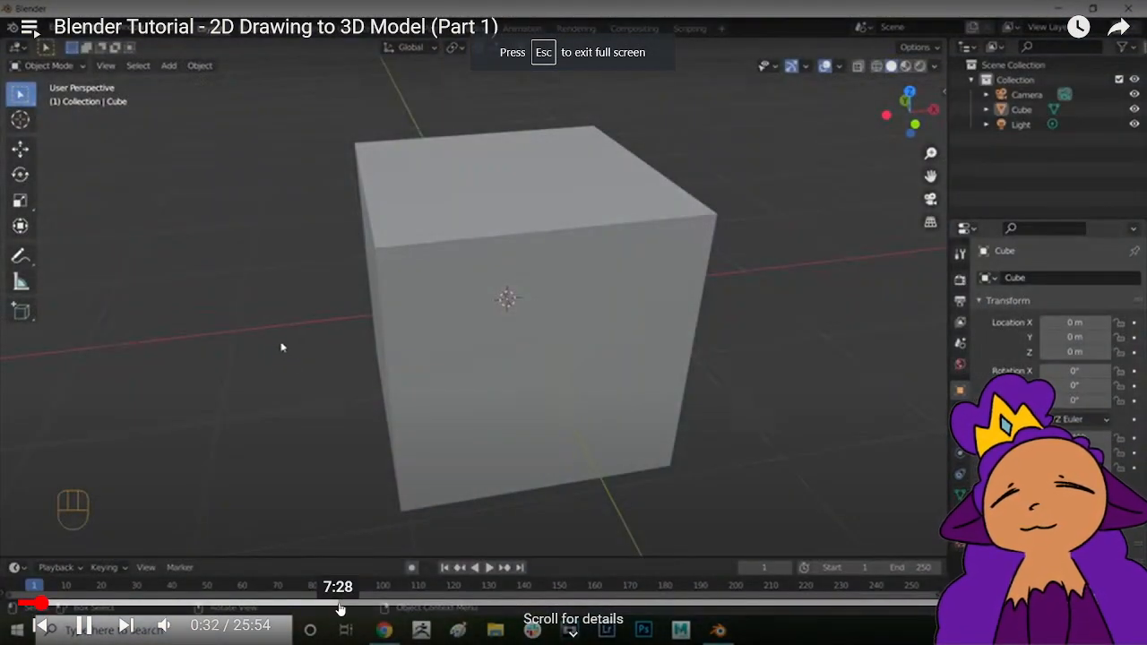
key("space")
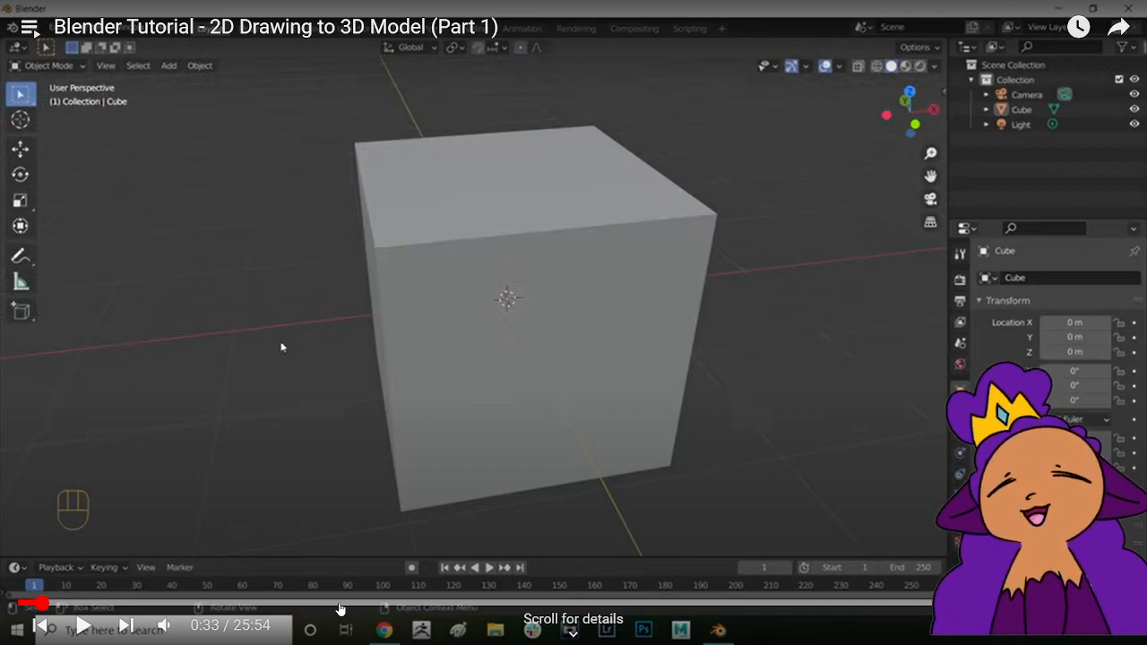
Step: Jump the tutorial to the head-shaping part at about 6:01 and play it from there
left_click(341, 608)
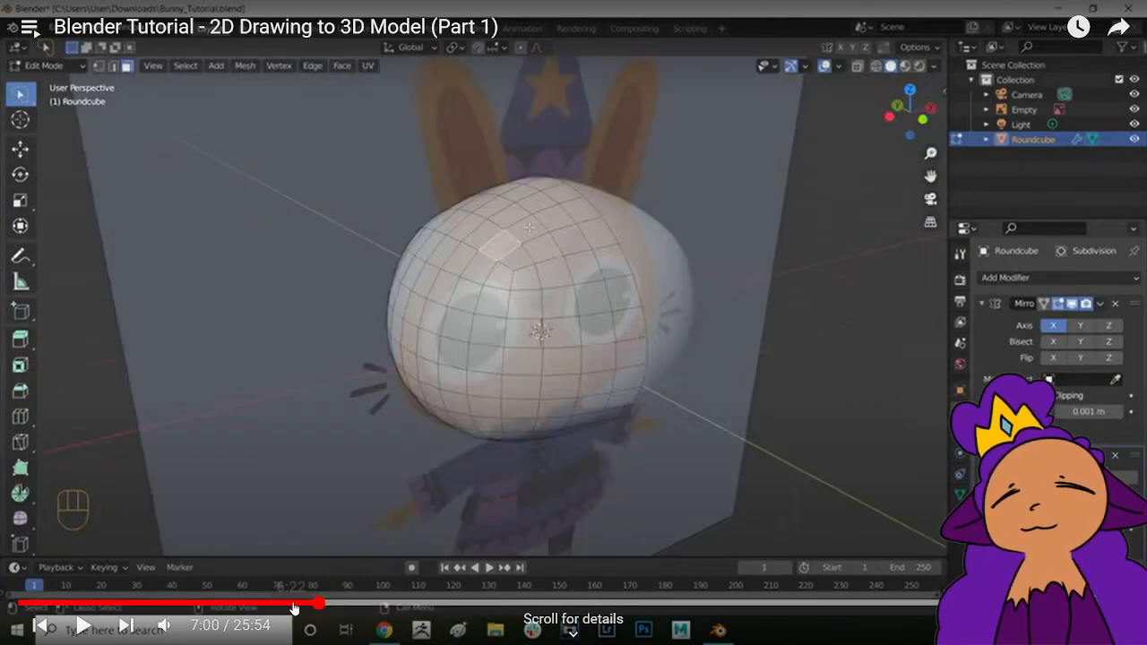
left_click(278, 609)
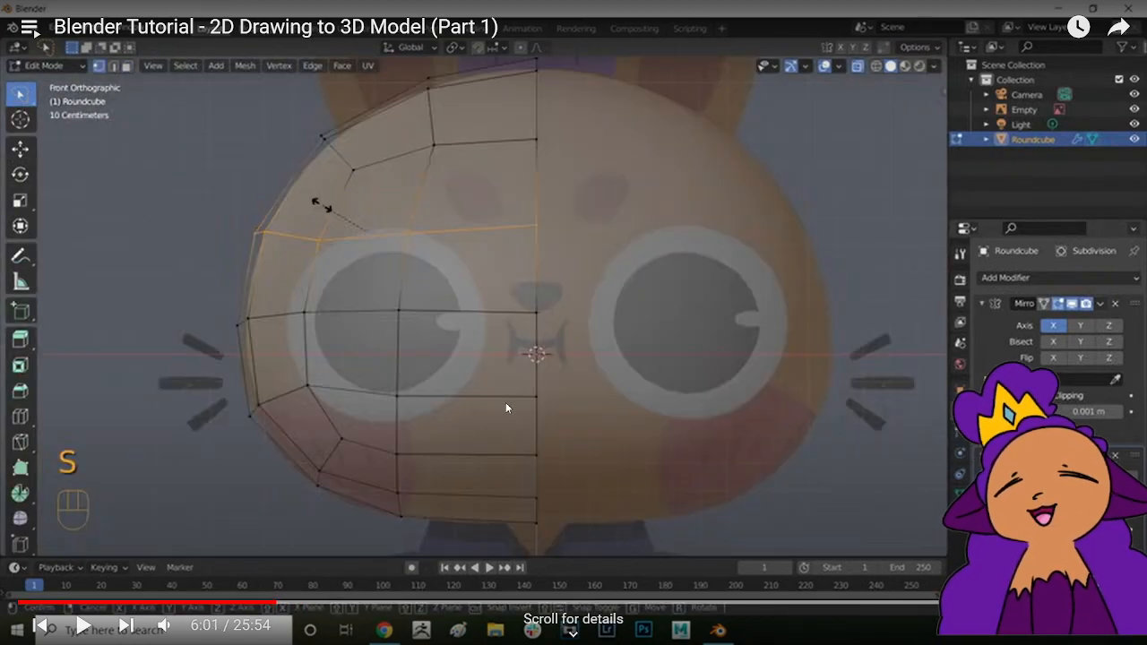
left_click(507, 406)
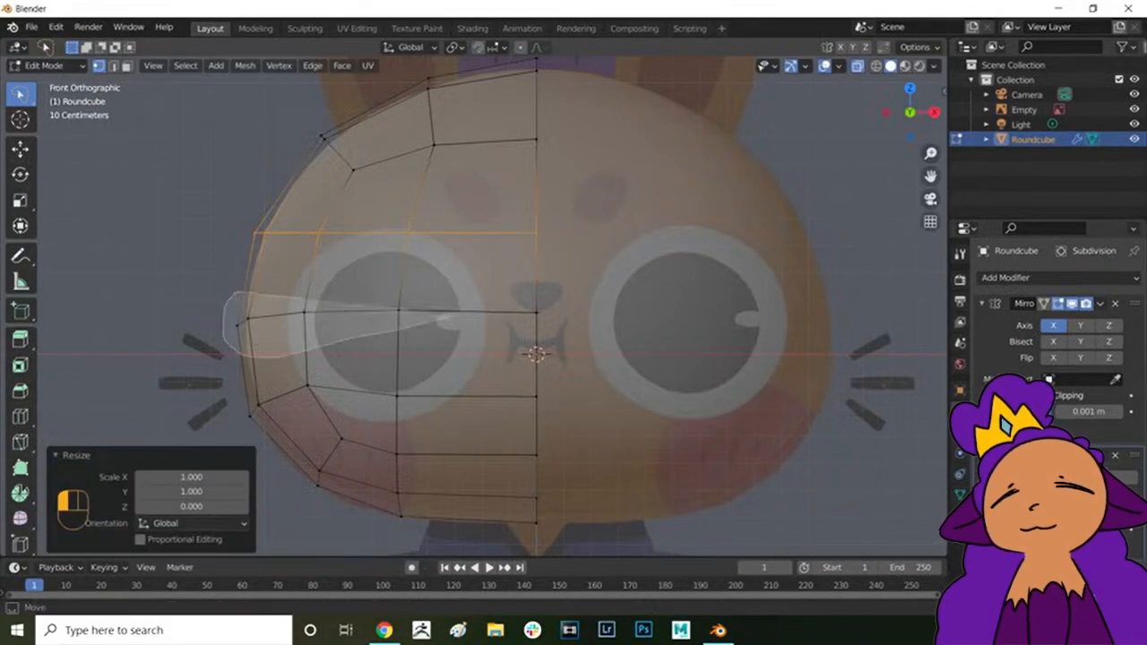
Step: Rewind the tutorial in 5-second jumps to the start of the head-shaping passage and pause at the Proportional Editing explanation at 5:24
key("Left")
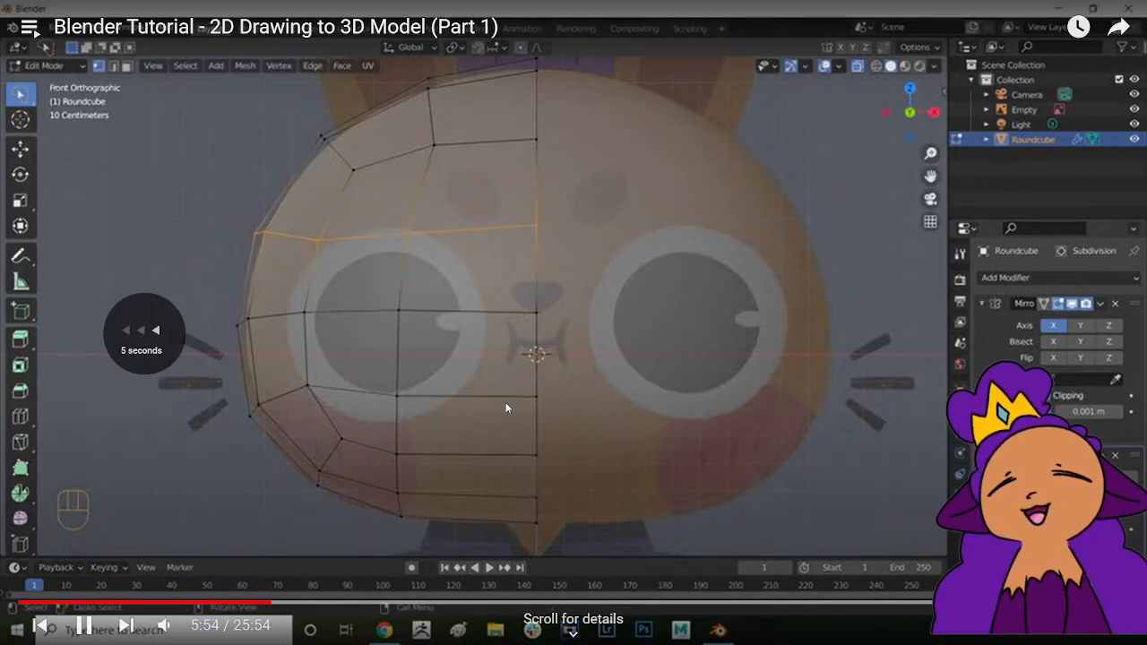
key("Left")
key("Left")
key("Left")
key("Left")
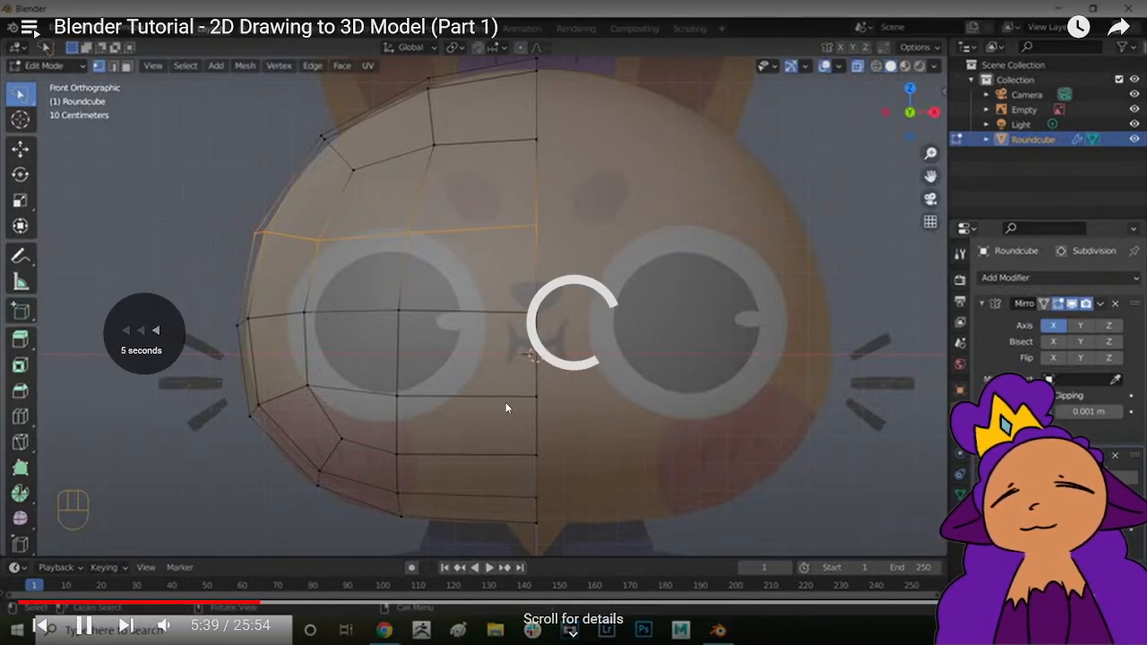
key("Left")
key("Left")
key("Left")
key("Left")
key("Left")
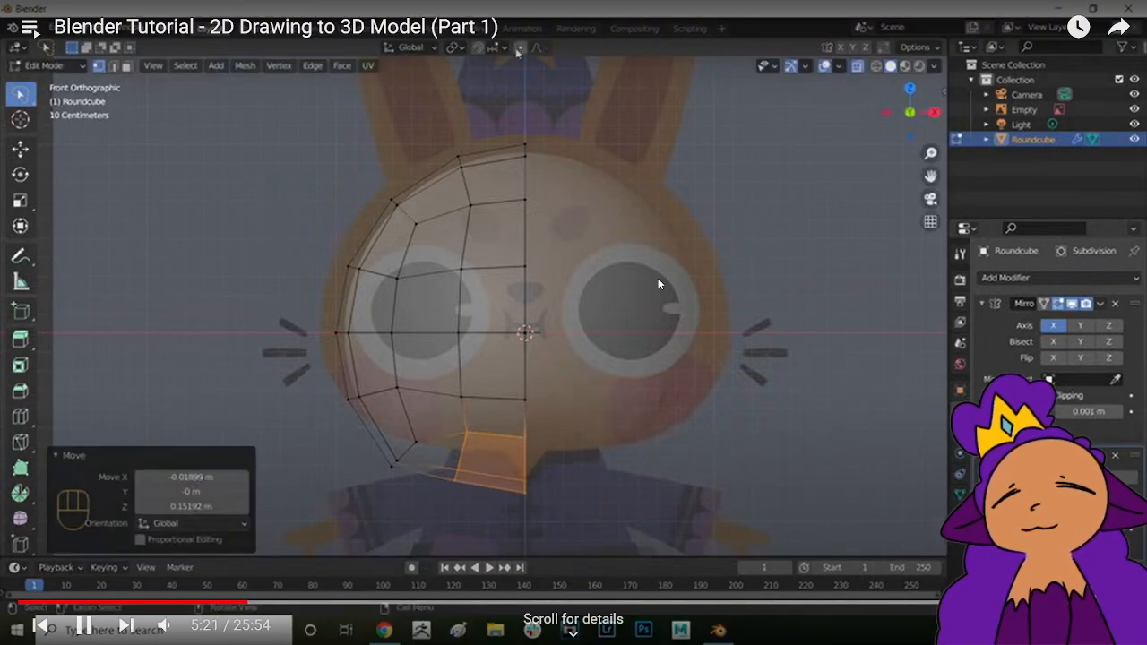
left_click(658, 279)
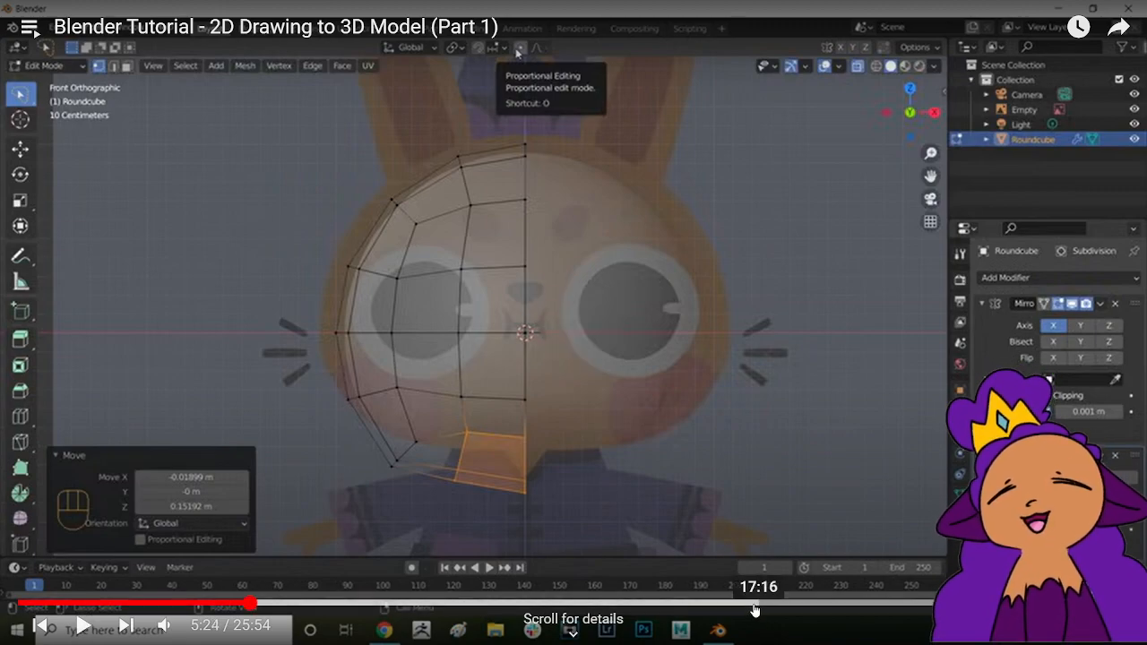
Step: Leave the full-screen tutorial and switch to the Blender project with the rabbit head mesh
key("Escape")
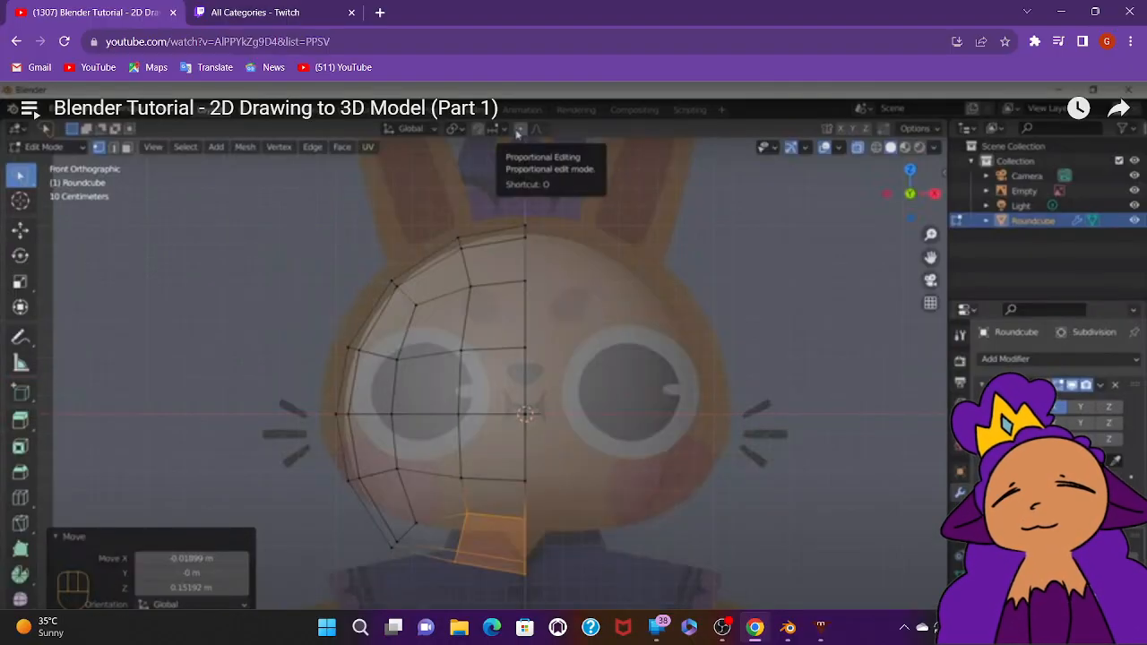
left_click(789, 627)
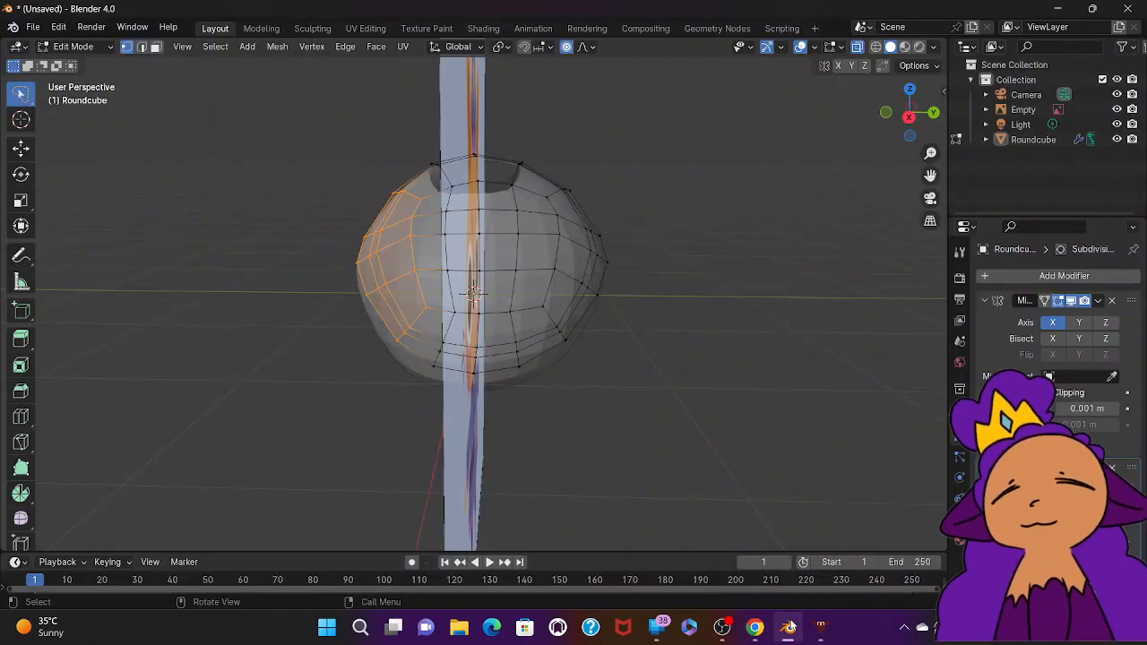
middle_click_drag(460, 405, 460, 406)
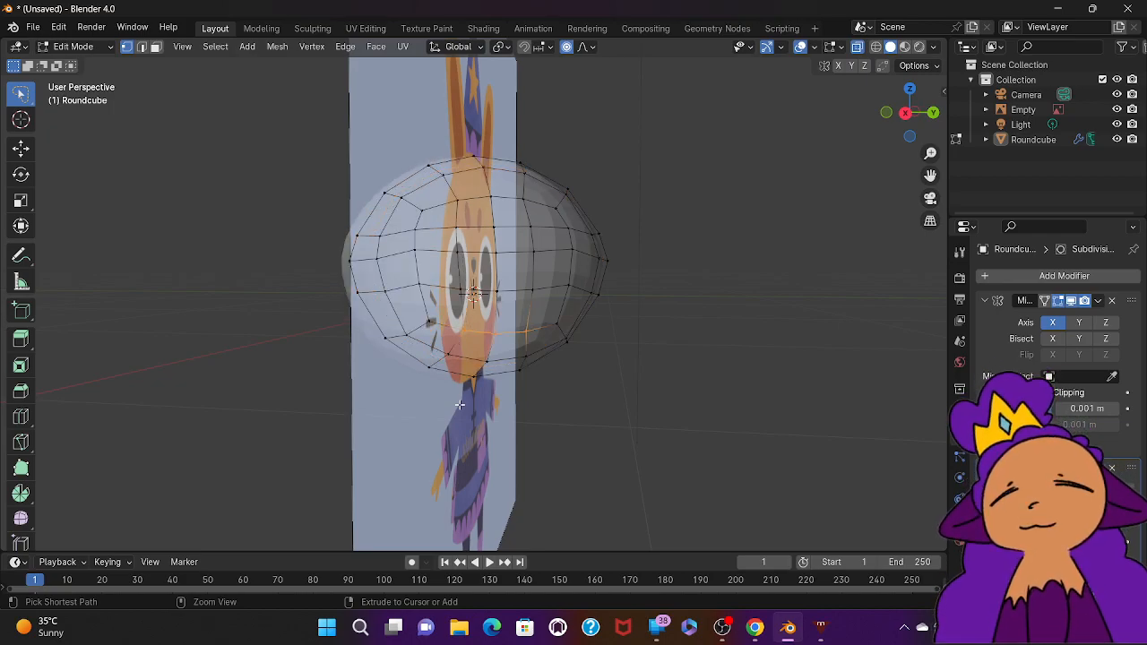
Step: Undo the recent edits to the rabbit head mesh step by step
key("ctrl+z")
key("ctrl+z")
key("ctrl+z")
key("ctrl+z")
scroll(455, 380, "right", 10)
key("ctrl+z")
key("ctrl+z")
key("ctrl+z")
key("ctrl+z")
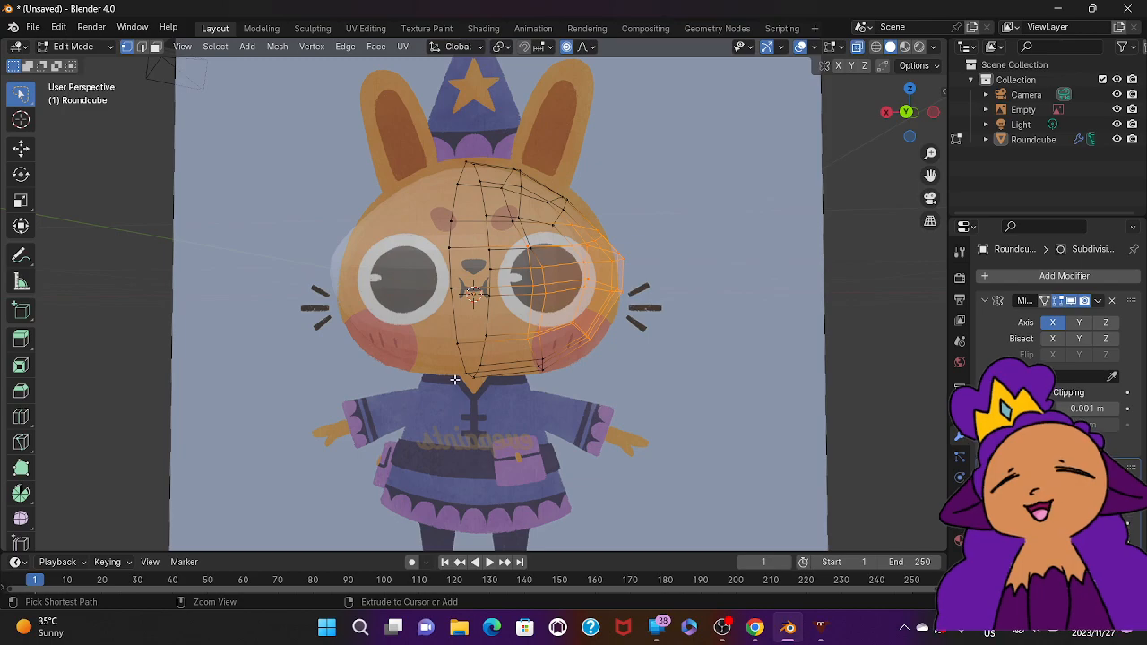
key("ctrl+z")
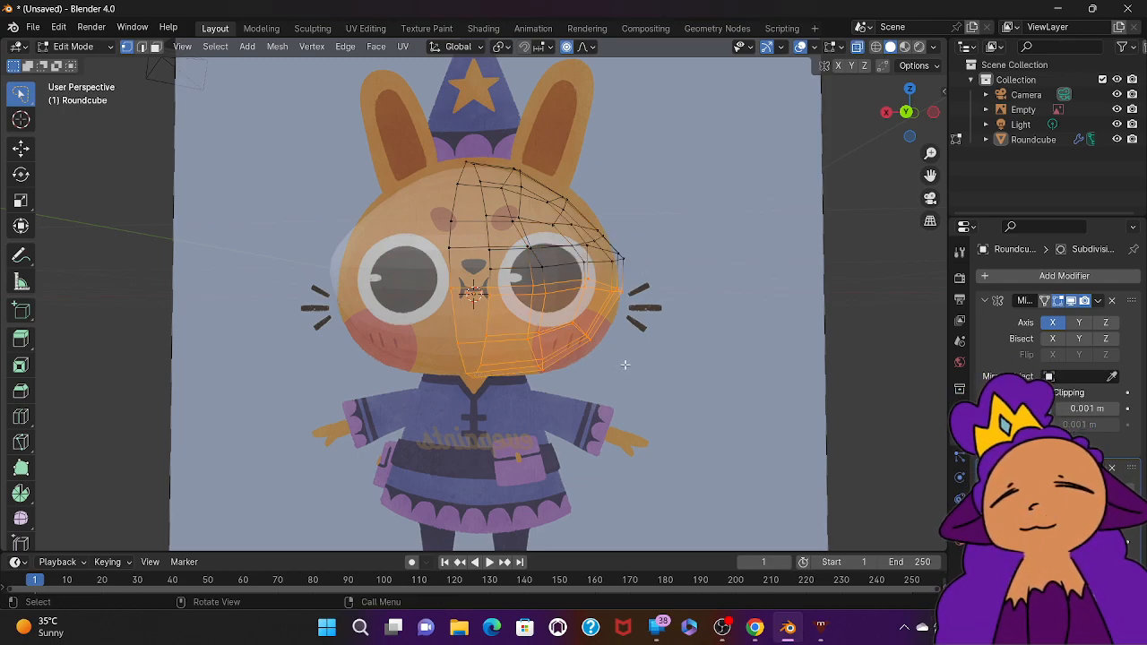
Step: In the back orthographic view, move the lower head and cheek vertices outward about 0.036 m and up about 0.005 m with proportional editing
middle_click_drag(623, 364, 629, 289)
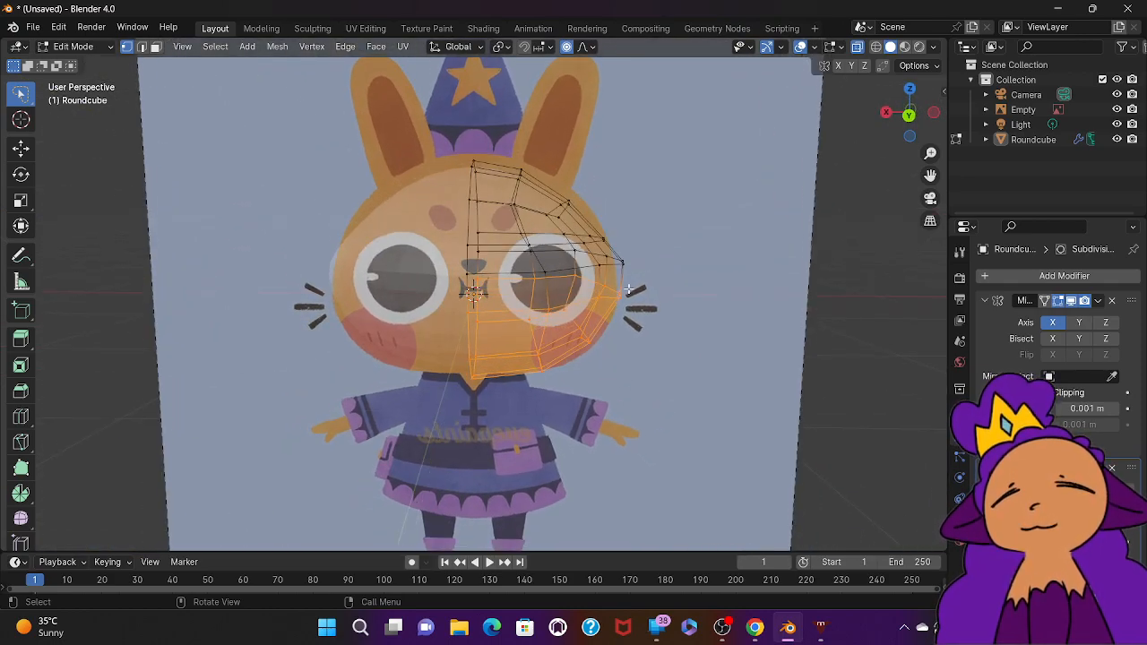
left_click(630, 289)
mouse_move(513, 290)
left_mouse_down()
mouse_move(602, 524)
mouse_move(624, 523)
left_mouse_up()
middle_click_drag(625, 523, 626, 485)
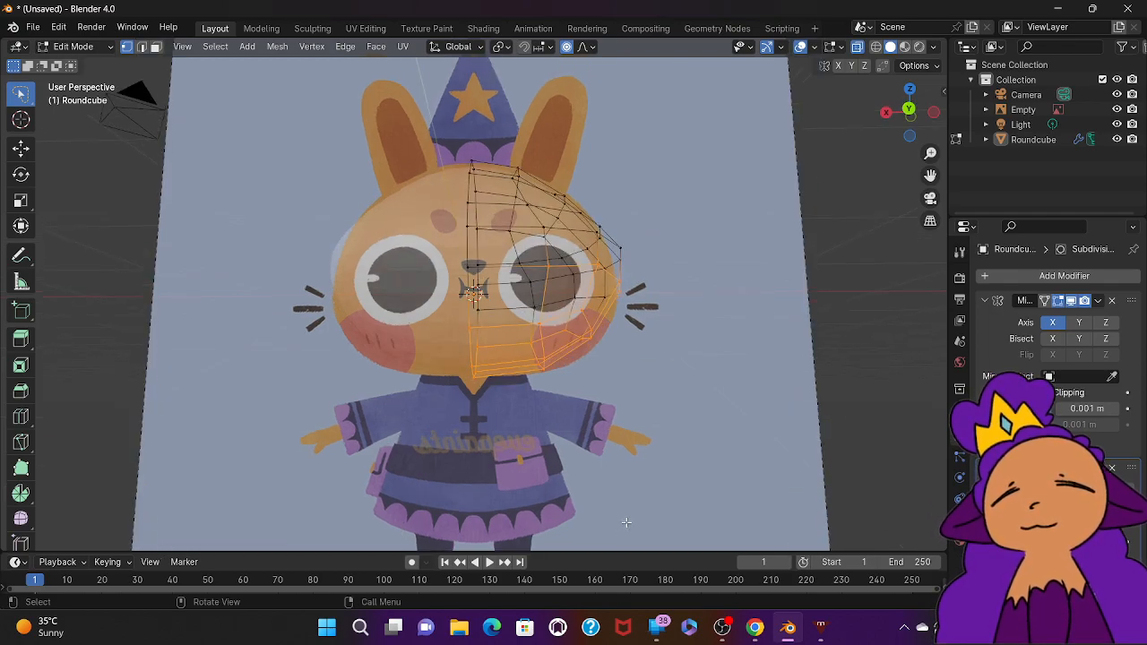
key("ctrl+KP_1")
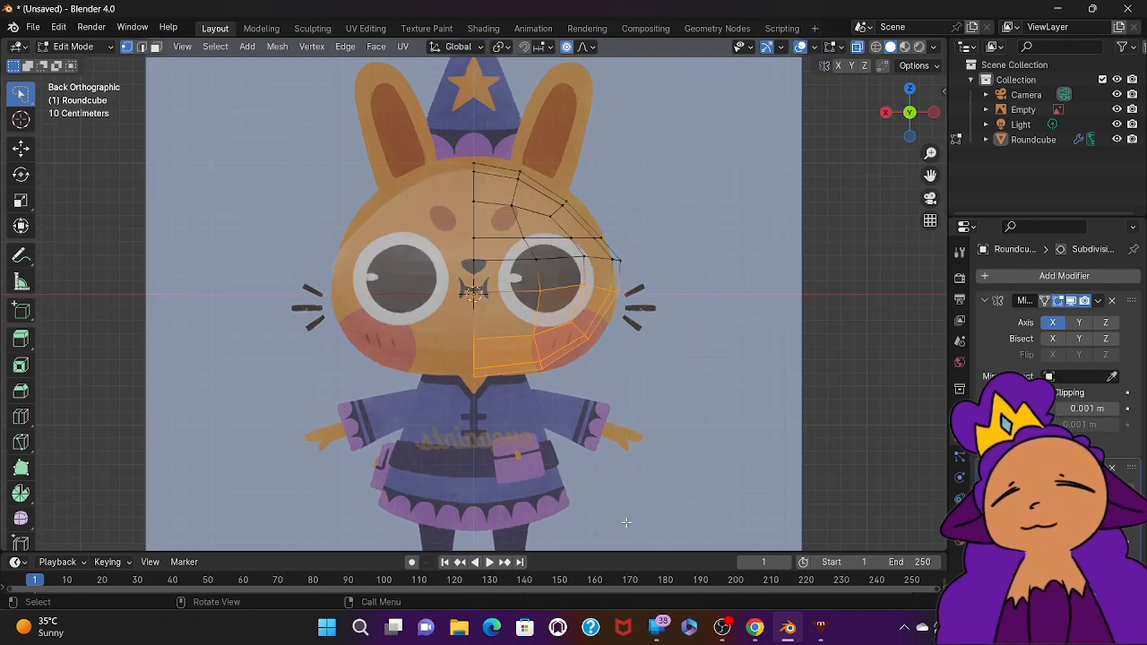
mouse_move(665, 385)
left_mouse_down()
mouse_move(654, 283)
mouse_move(557, 285)
mouse_move(506, 300)
mouse_move(462, 363)
mouse_move(484, 397)
left_mouse_up()
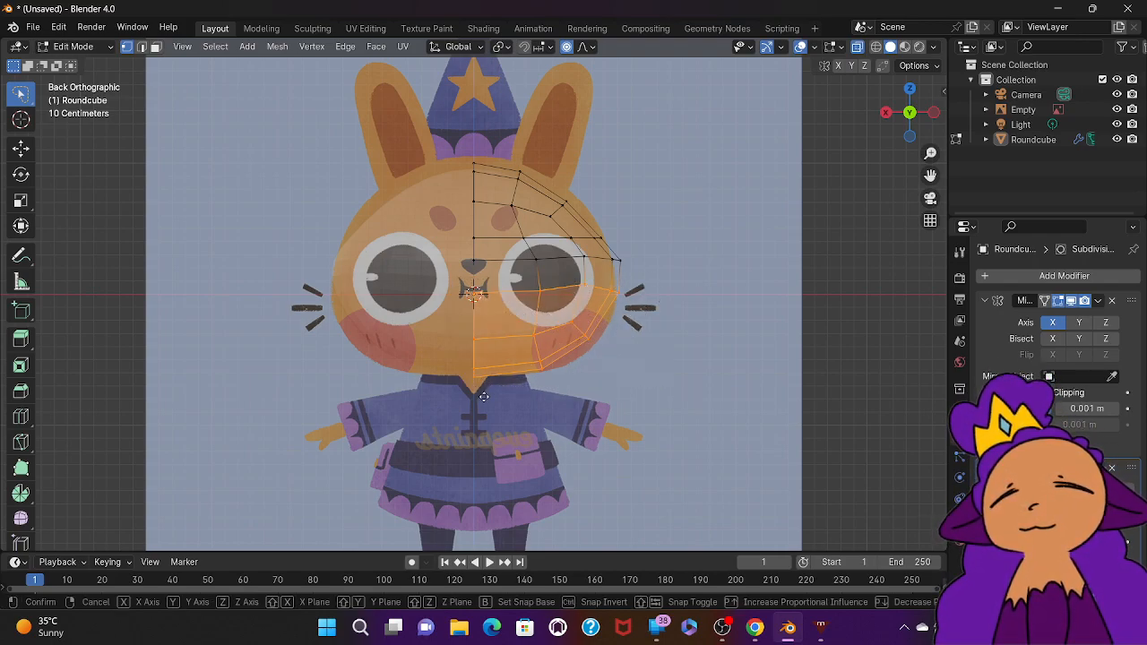
key("g")
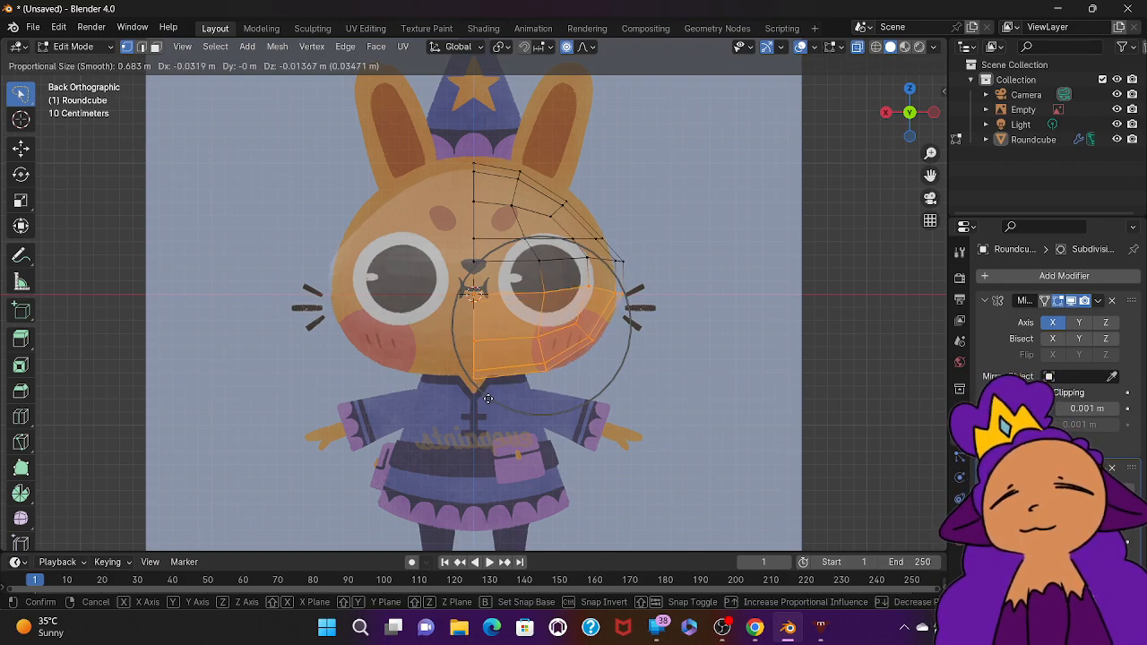
left_click(489, 396)
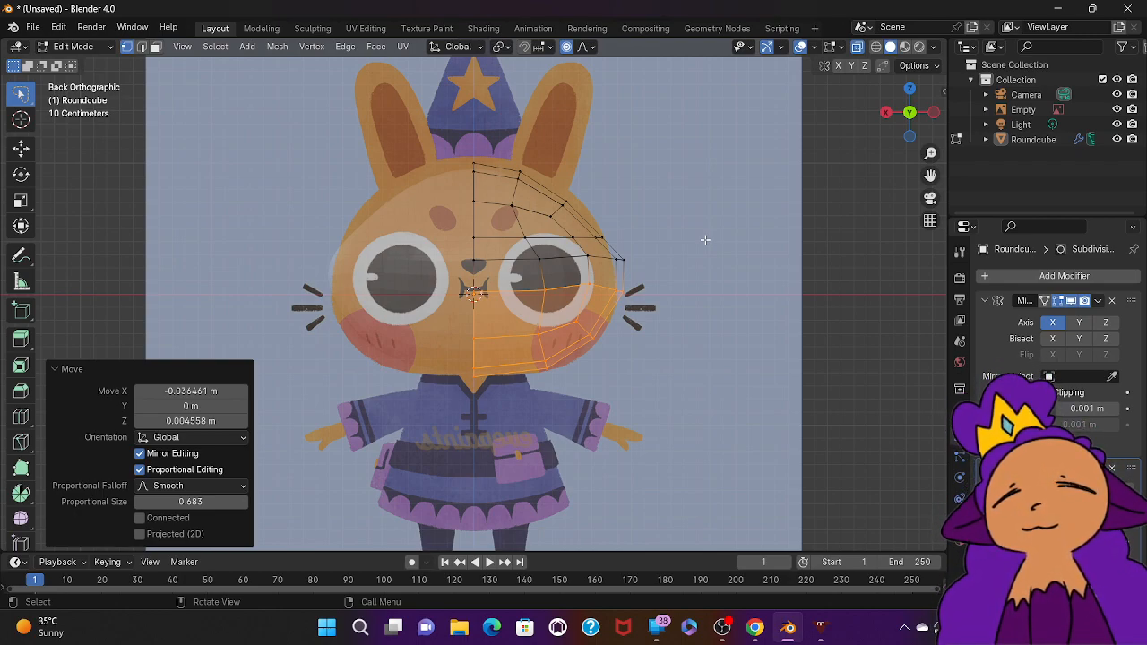
Step: Select only the side vertices at eye height and move them about 0.027 m inward and 0.082 m down with proportional editing
key("alt+a")
mouse_move(661, 211)
right_mouse_down("ctrl")
mouse_move(582, 208)
mouse_move(618, 363)
mouse_move(662, 362)
right_mouse_up("ctrl")
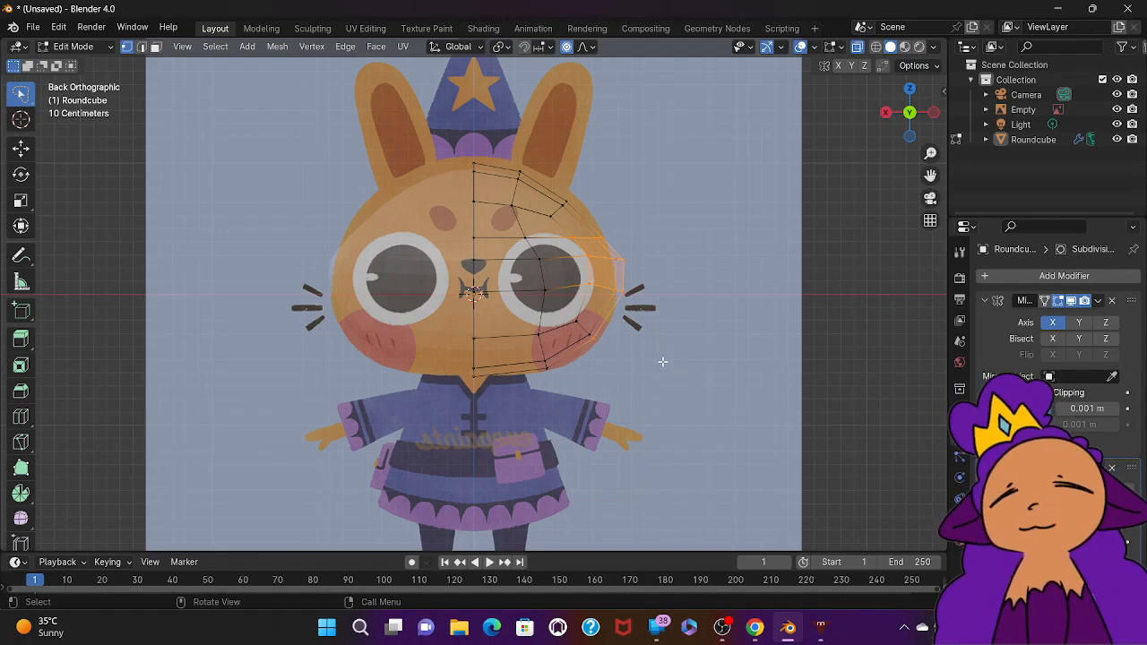
key("g")
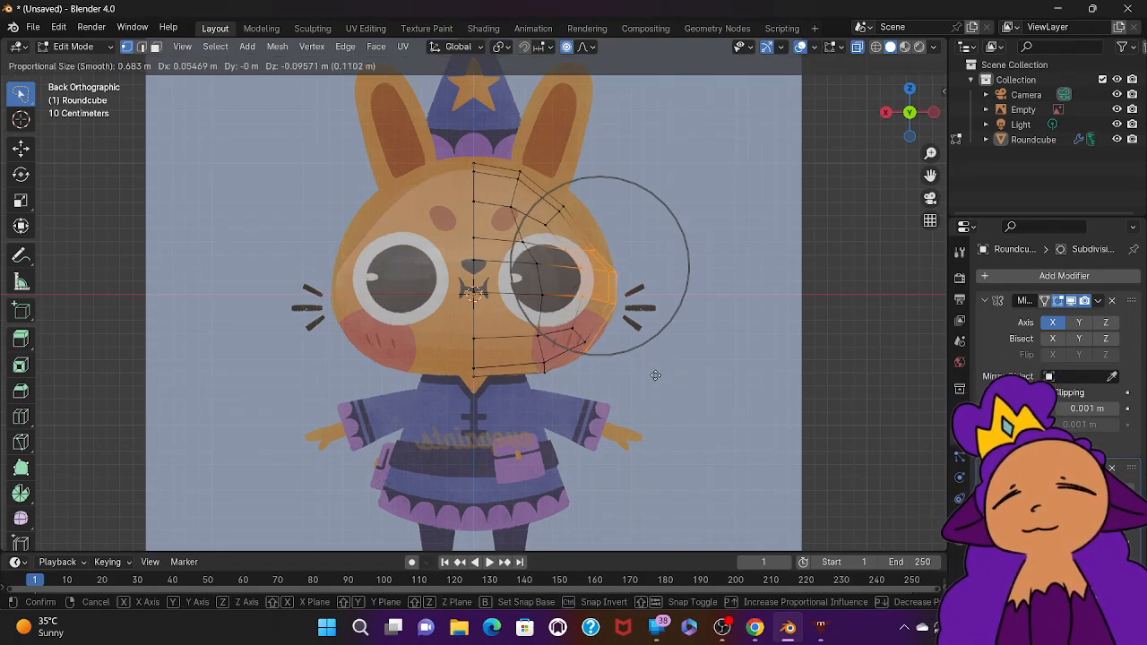
left_click(657, 373)
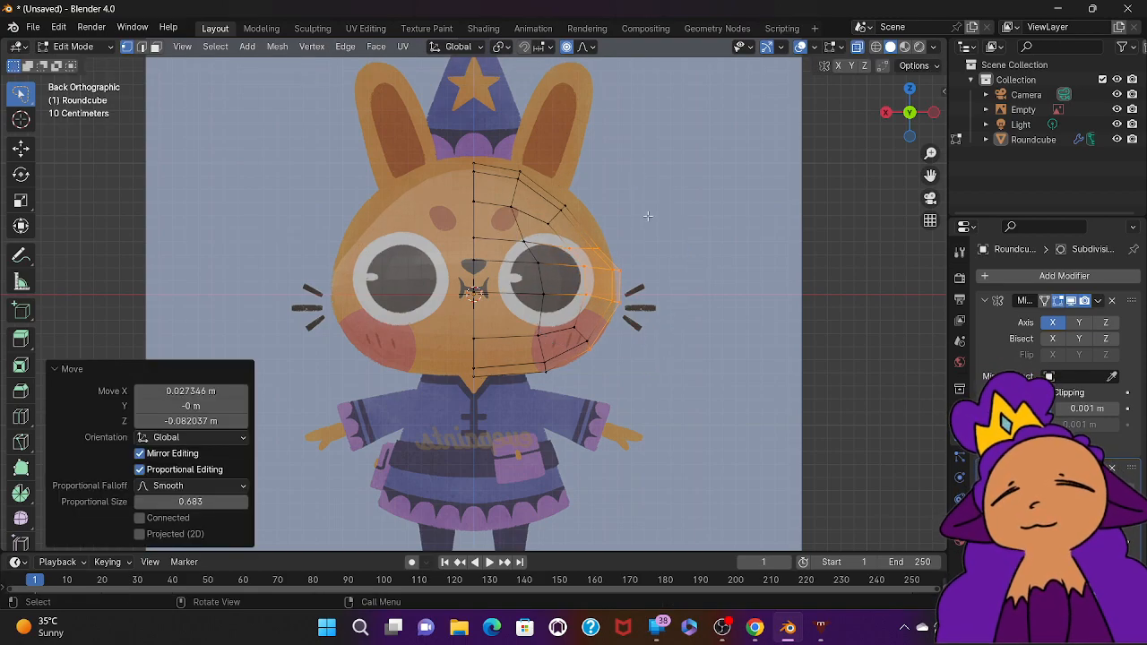
Step: Select the upper-side vertices below the ear and move them up about 0.21 m onto the head outline
mouse_move(642, 157)
left_mouse_down()
mouse_move(529, 147)
mouse_move(520, 188)
mouse_move(547, 246)
mouse_move(619, 247)
mouse_move(641, 224)
left_mouse_up()
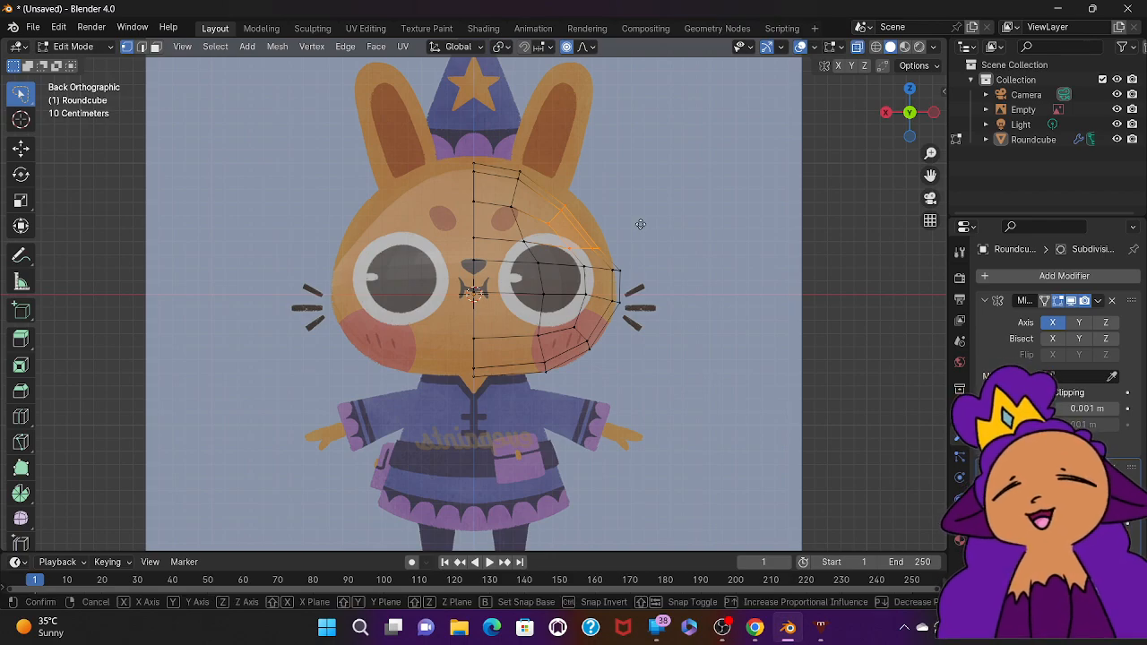
key("g")
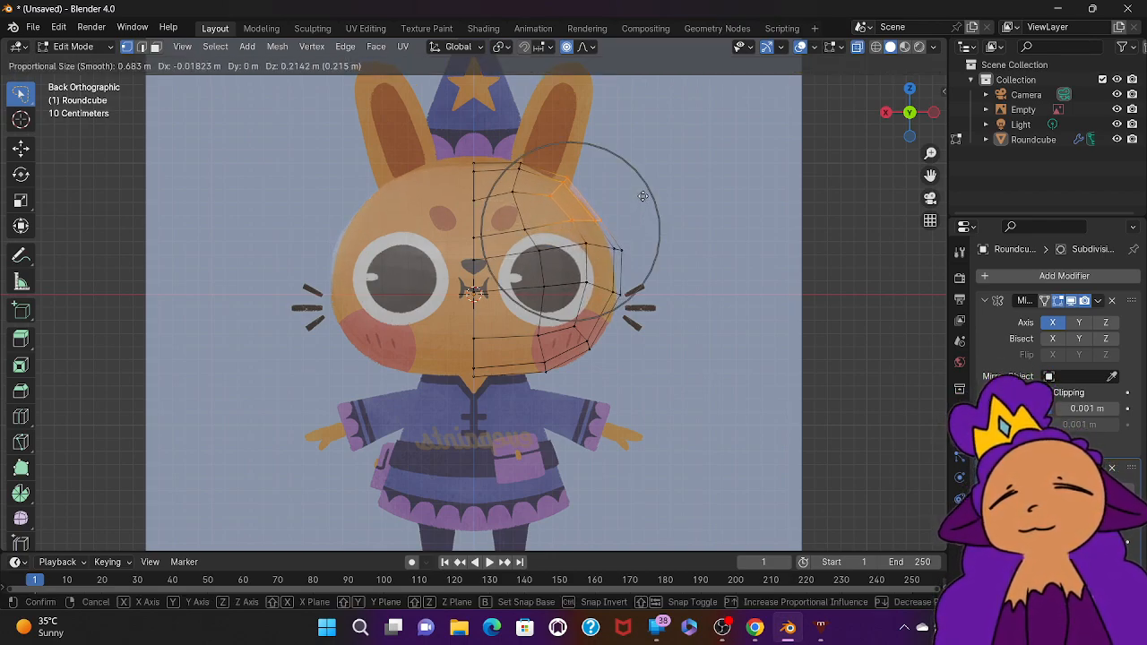
left_click(643, 196)
Step: Select the vertices at the top centre of the head and raise them about 0.114 m
mouse_move(471, 121)
right_mouse_down("ctrl")
mouse_move(463, 167)
mouse_move(509, 132)
mouse_move(498, 116)
right_mouse_up("ctrl")
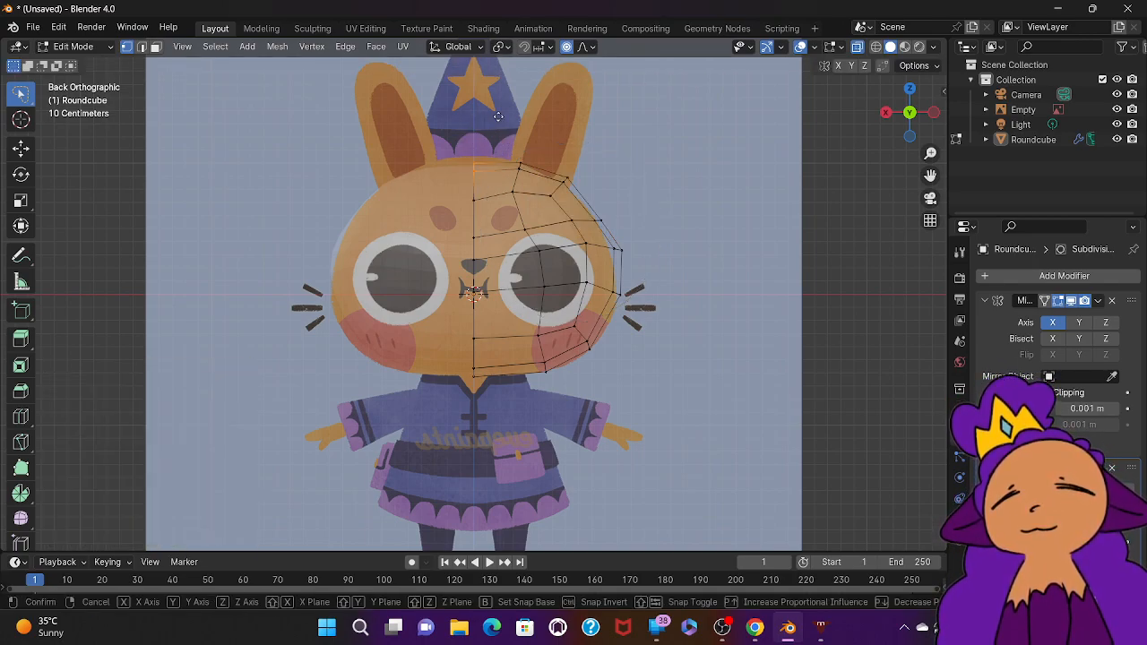
key("g")
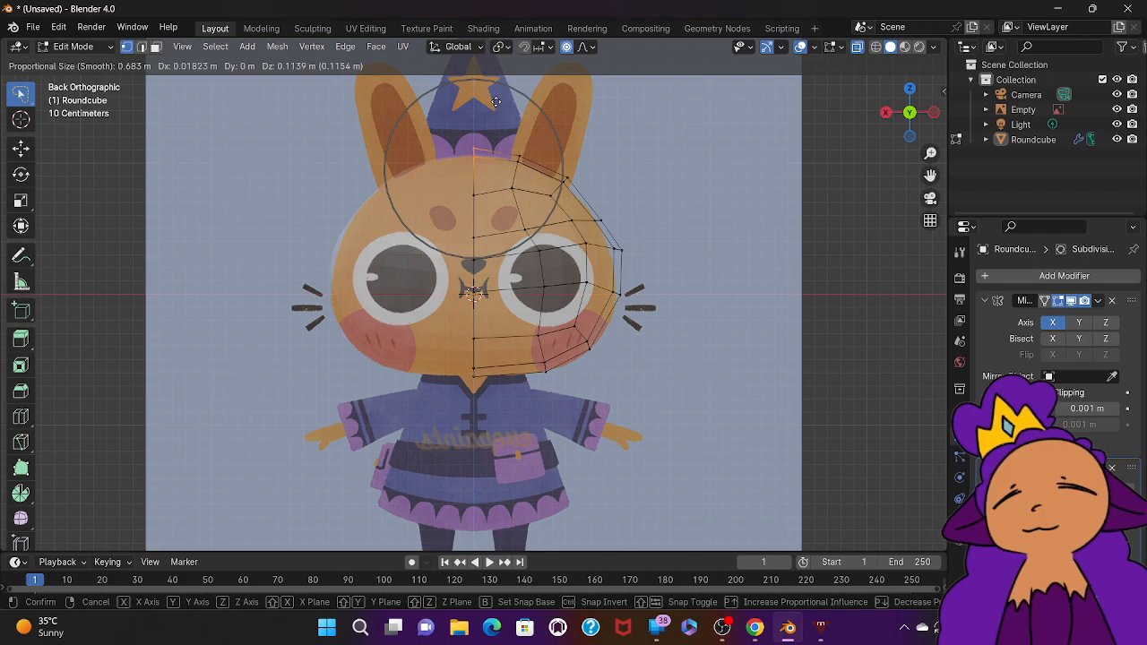
left_click(495, 102)
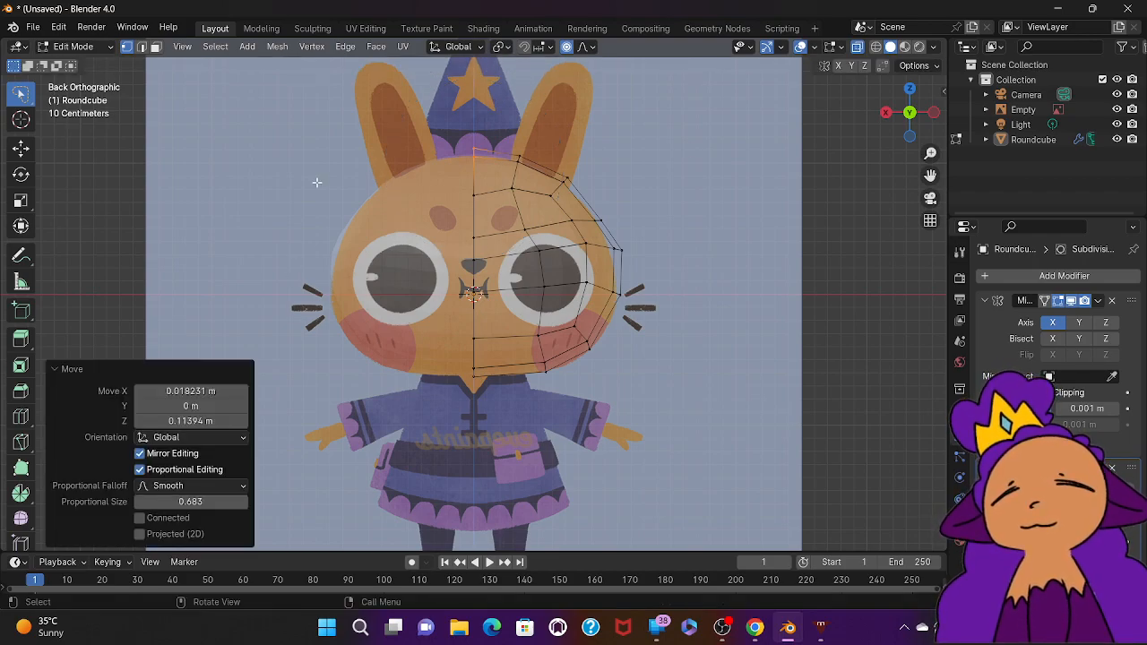
Step: Undo the last action and nudge the outer upper-side vertex about 0.023 m inward and 0.005 m down
key("ctrl+z")
mouse_move(617, 206)
left_mouse_down()
mouse_move(586, 199)
mouse_move(651, 220)
left_mouse_up()
key("g")
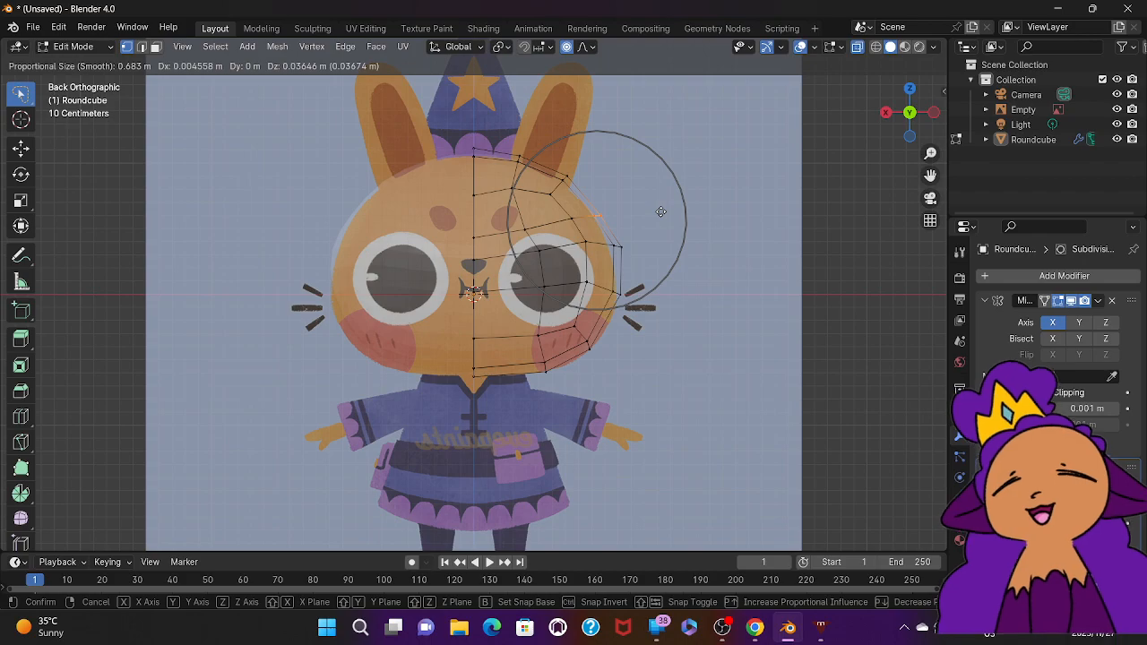
left_click(660, 215)
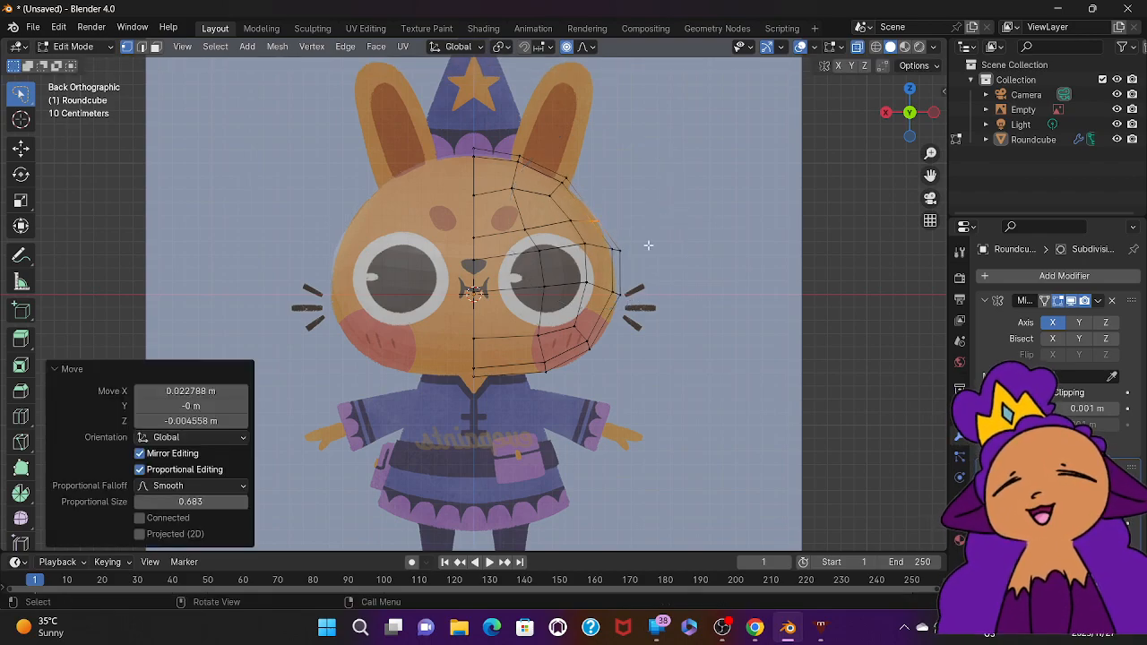
Step: Select the outermost side vertices beside the eye and lower them about 0.087 m with a slight inward shift of 0.005 m
mouse_move(649, 247)
left_mouse_down()
mouse_move(607, 236)
mouse_move(597, 316)
mouse_move(635, 339)
left_mouse_up()
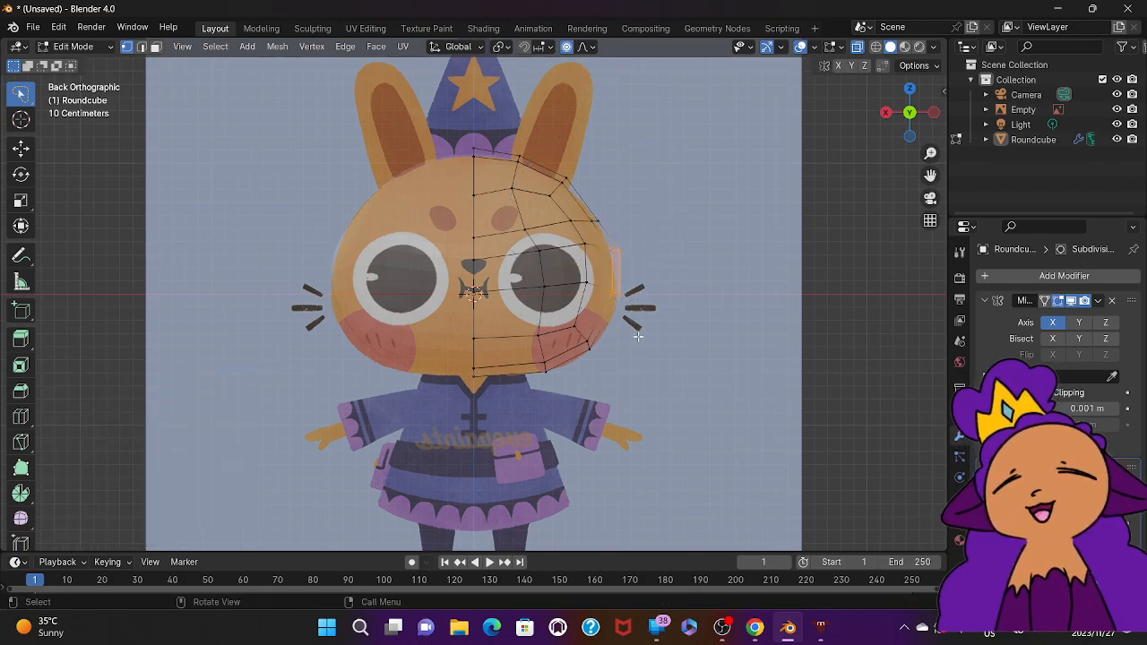
key("g")
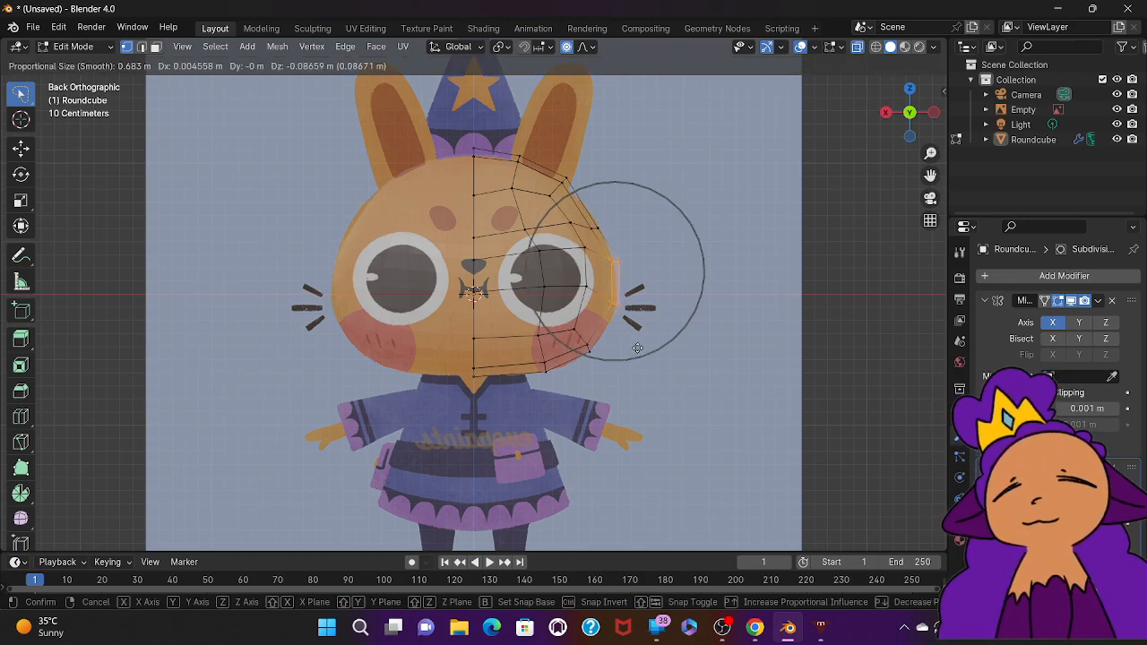
left_click(637, 348)
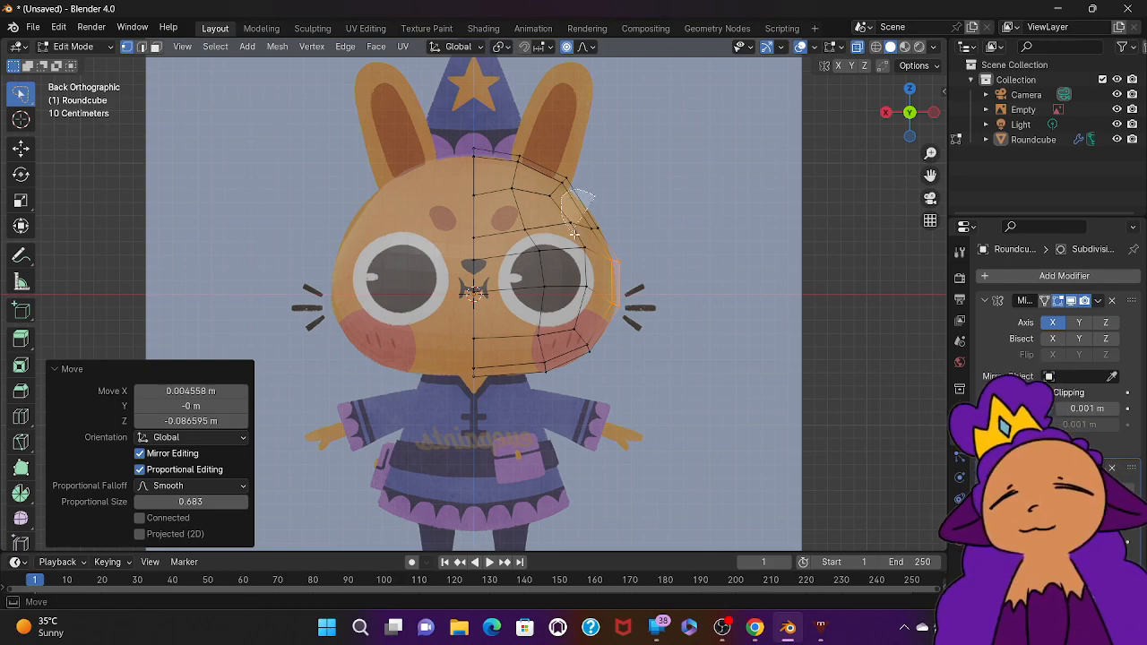
Step: Move the upper-side vertices about 0.027 m outward and 0.023 m up, and the outermost one about 0.05 m outward and 0.046 m down
left_click(638, 221)
key("g")
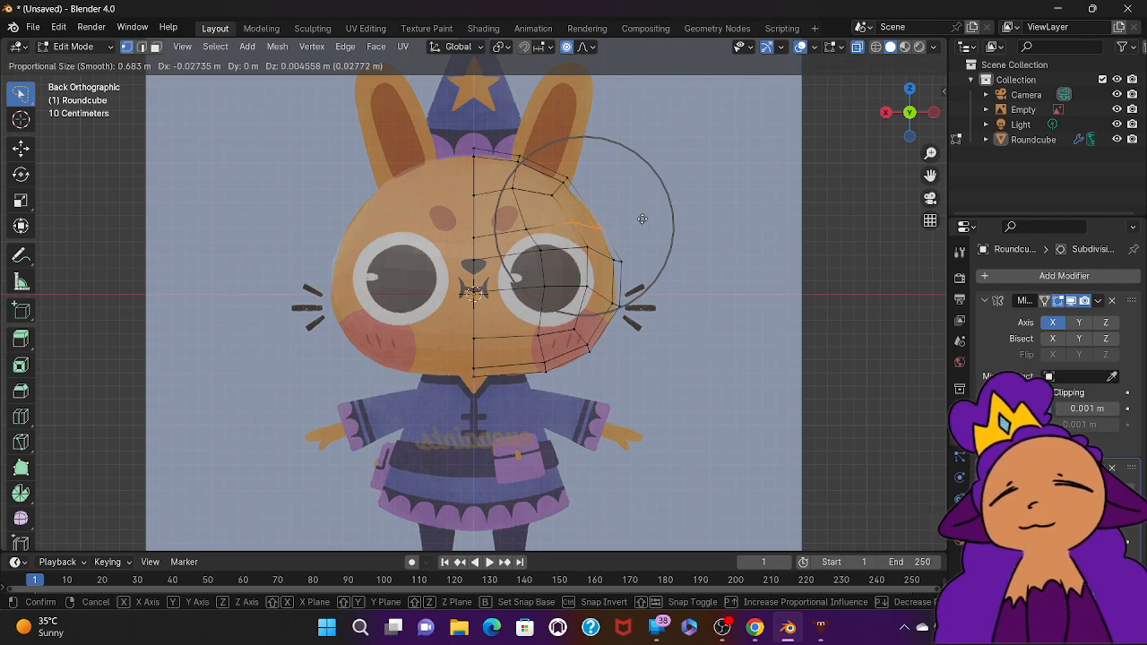
left_click(642, 218)
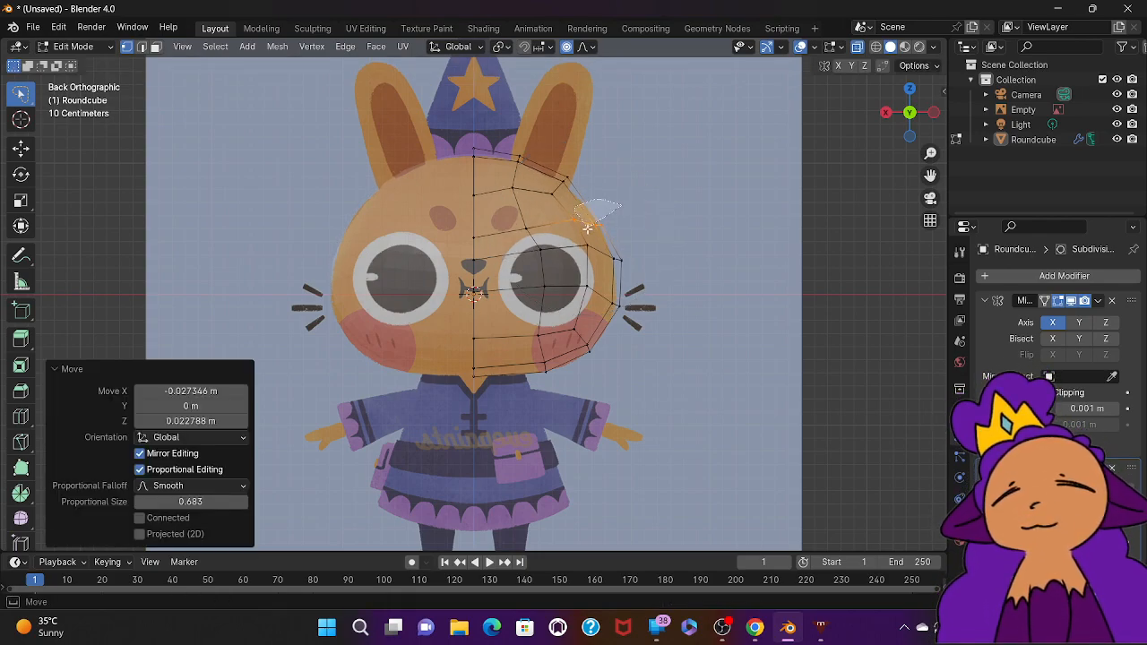
left_click(664, 212)
key("g")
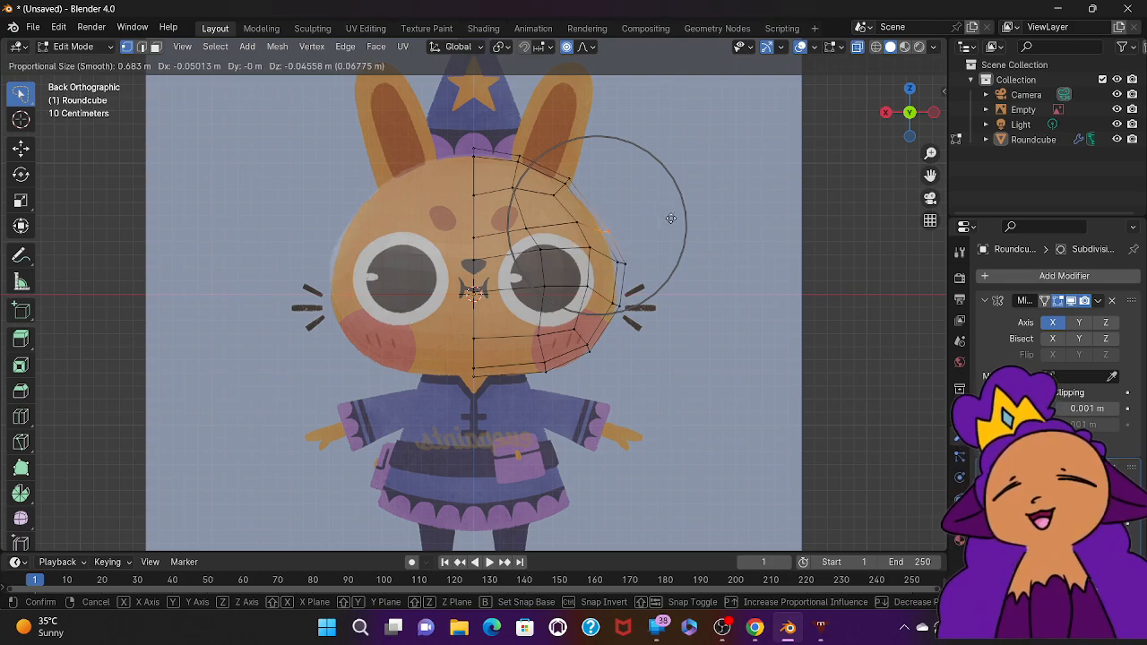
left_click(670, 218)
Step: Select the vertices at the top centre of the head and lower them about 0.023 m with proportional editing
mouse_move(528, 127)
left_mouse_down()
mouse_move(484, 121)
mouse_move(455, 156)
mouse_move(502, 154)
mouse_move(514, 130)
left_mouse_up()
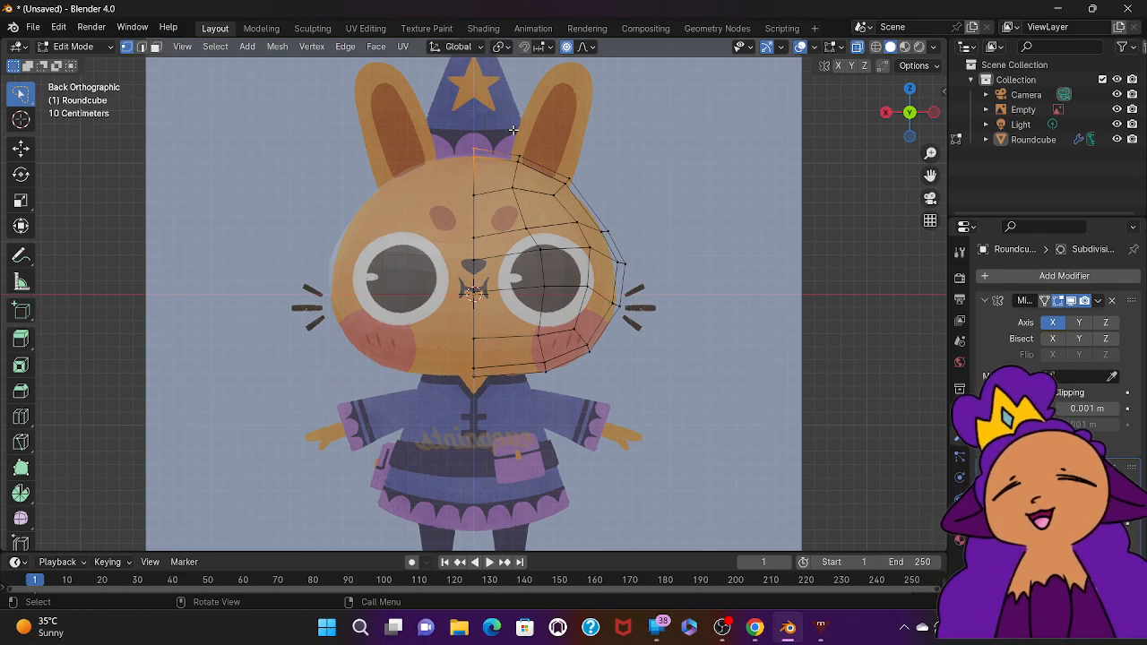
key("g")
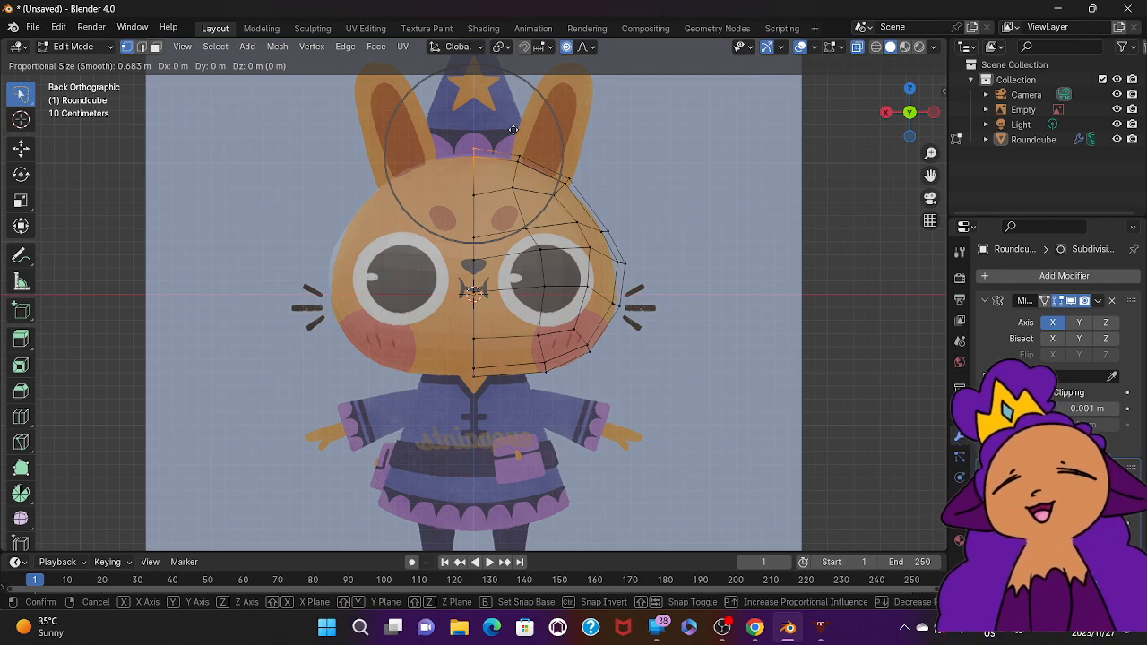
left_click(515, 132)
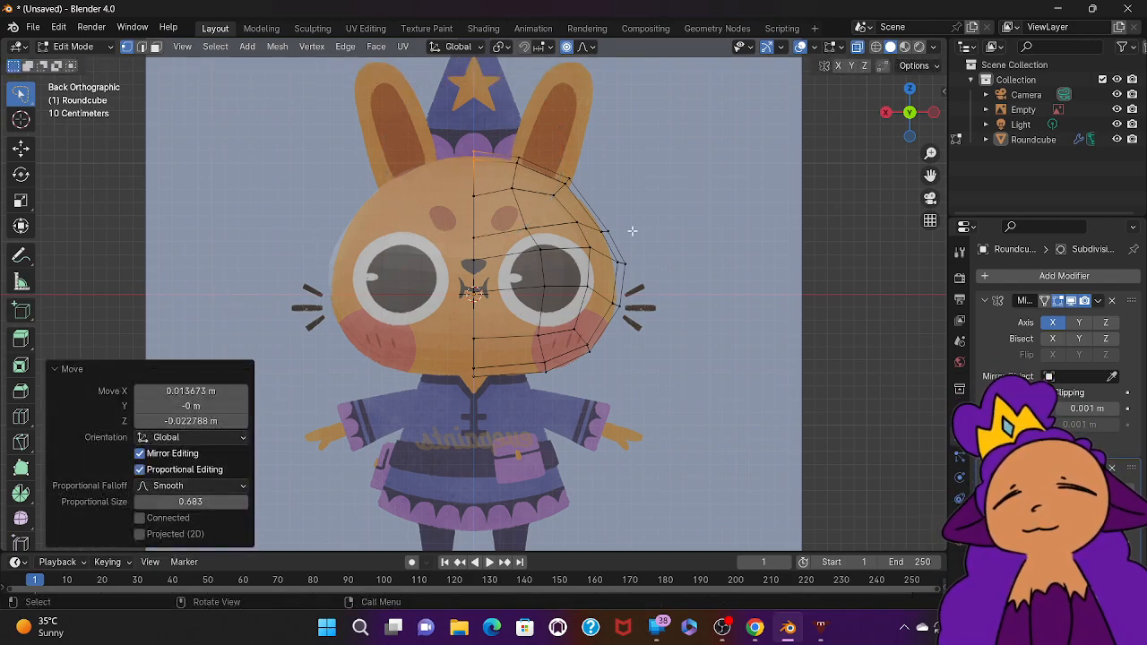
Step: Move the outermost side vertices beside the eye about 0.032 m inward and 0.005 m up, using a proportional size of 0.424
mouse_move(636, 240)
left_mouse_down()
mouse_move(619, 240)
mouse_move(615, 275)
mouse_move(688, 232)
left_mouse_up()
key("g")
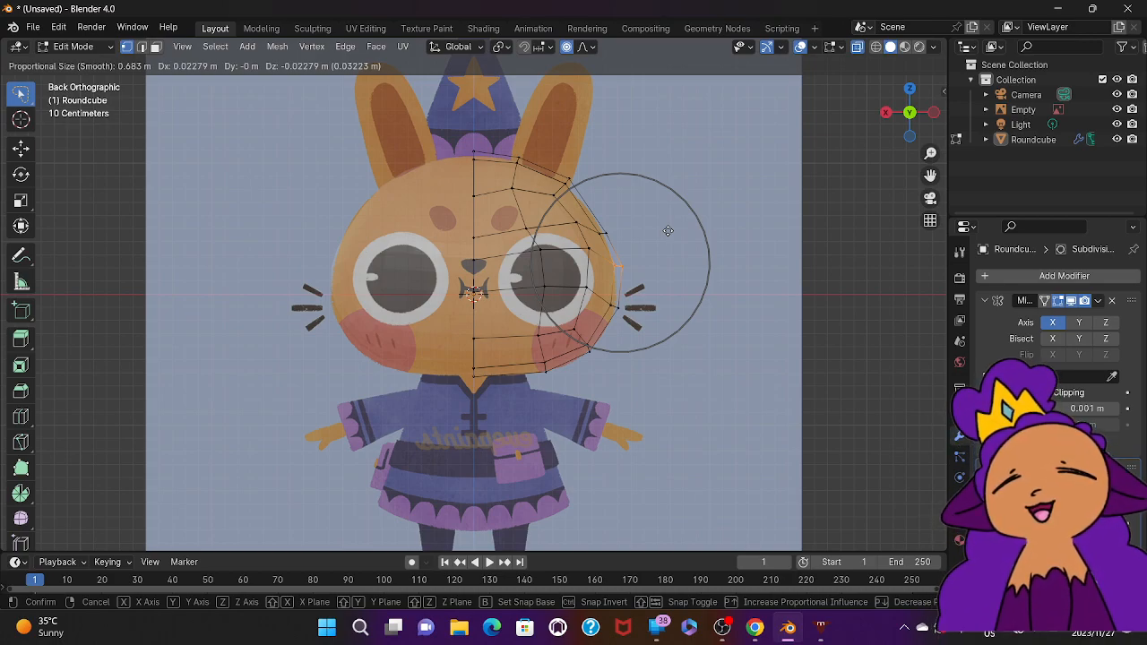
scroll(668, 231, "down", 5)
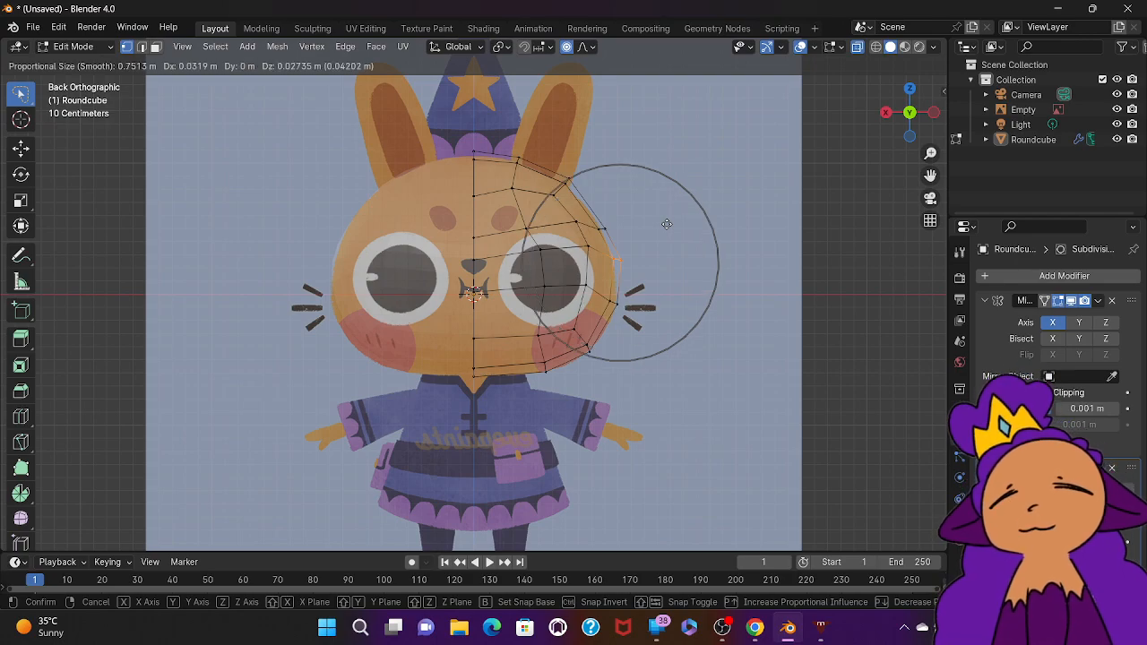
scroll(667, 224, "up", 7)
scroll(667, 224, "up", 3)
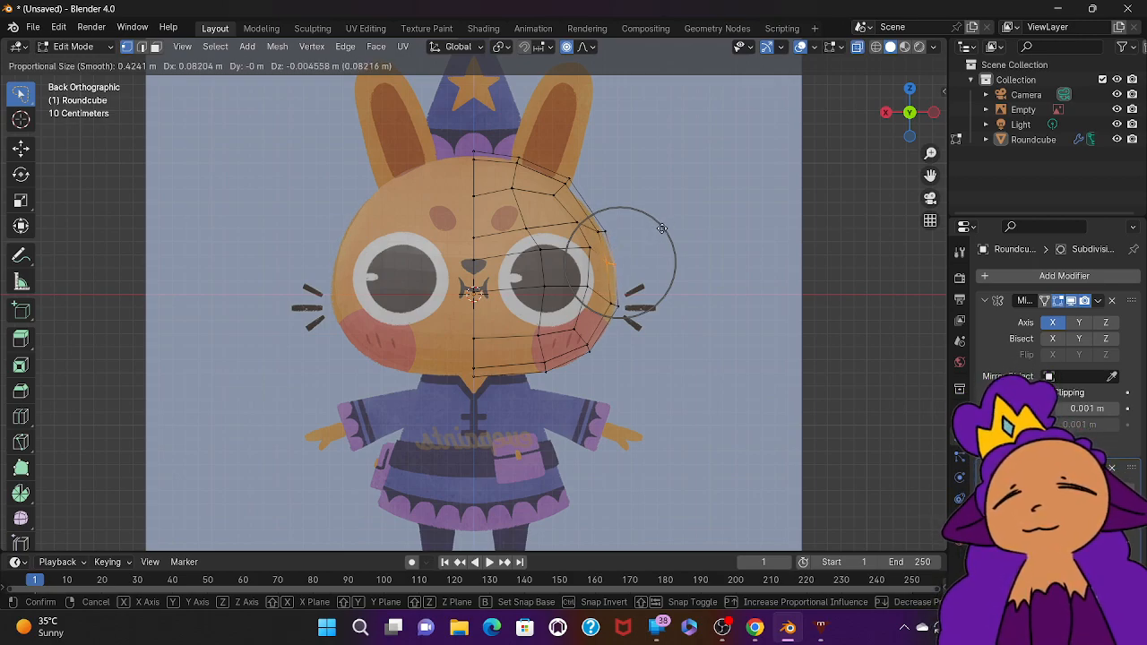
left_click(639, 242)
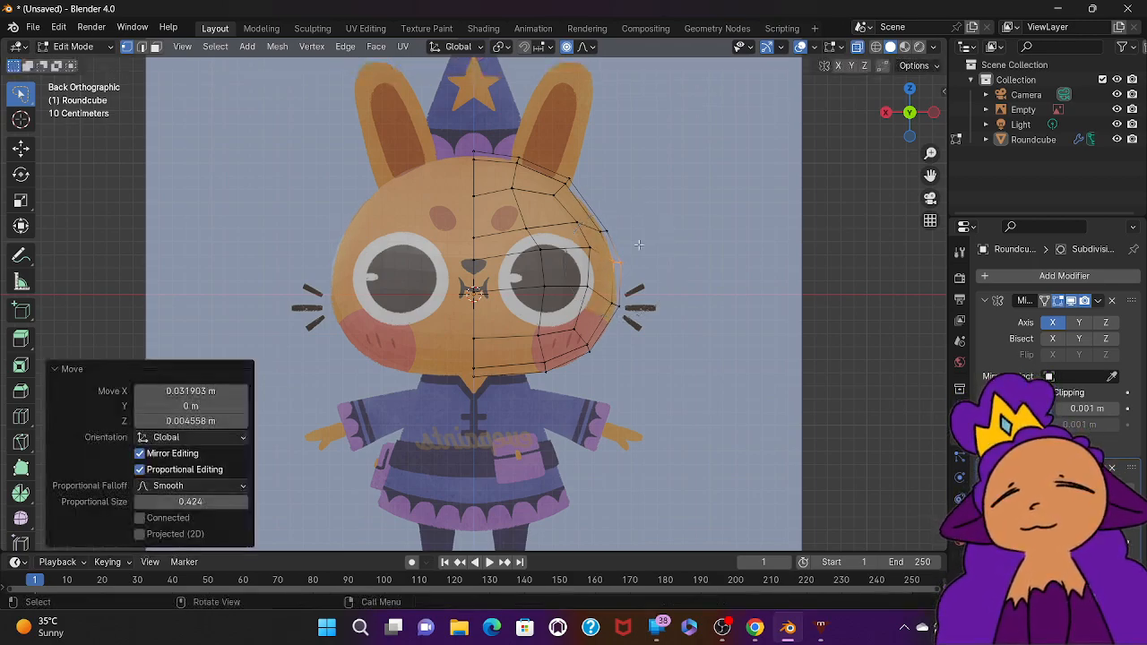
Step: Lower the outer vertices beside the cheek about 0.214 m with an inward shift of 0.018 m, and clear the selection
left_click_drag(597, 288, 627, 340)
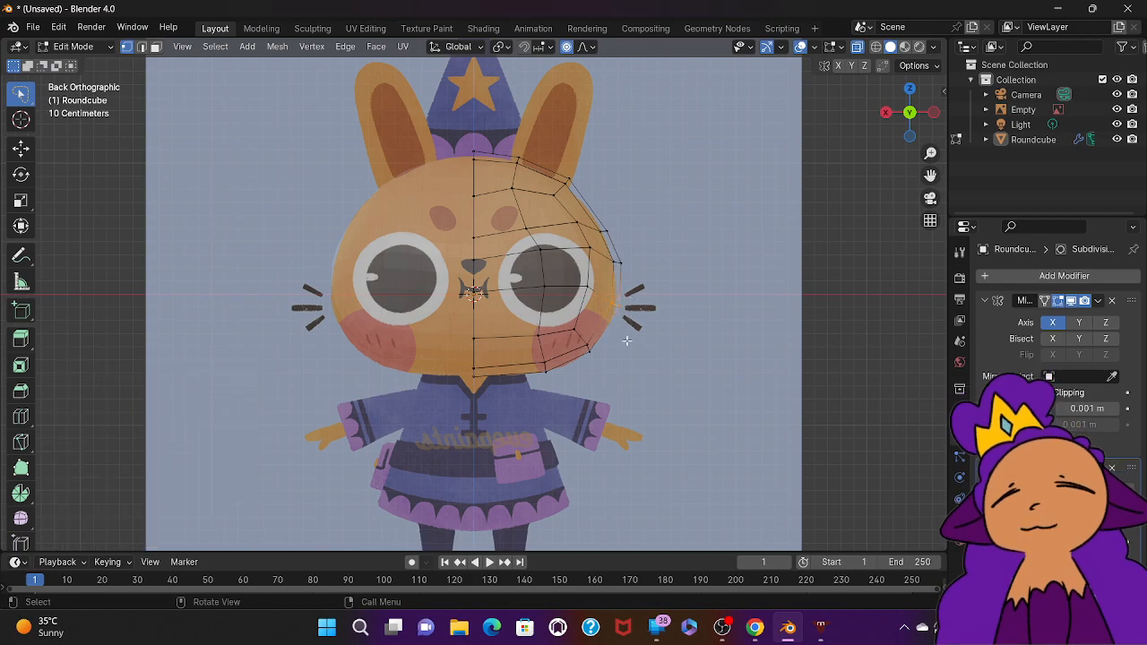
key("g")
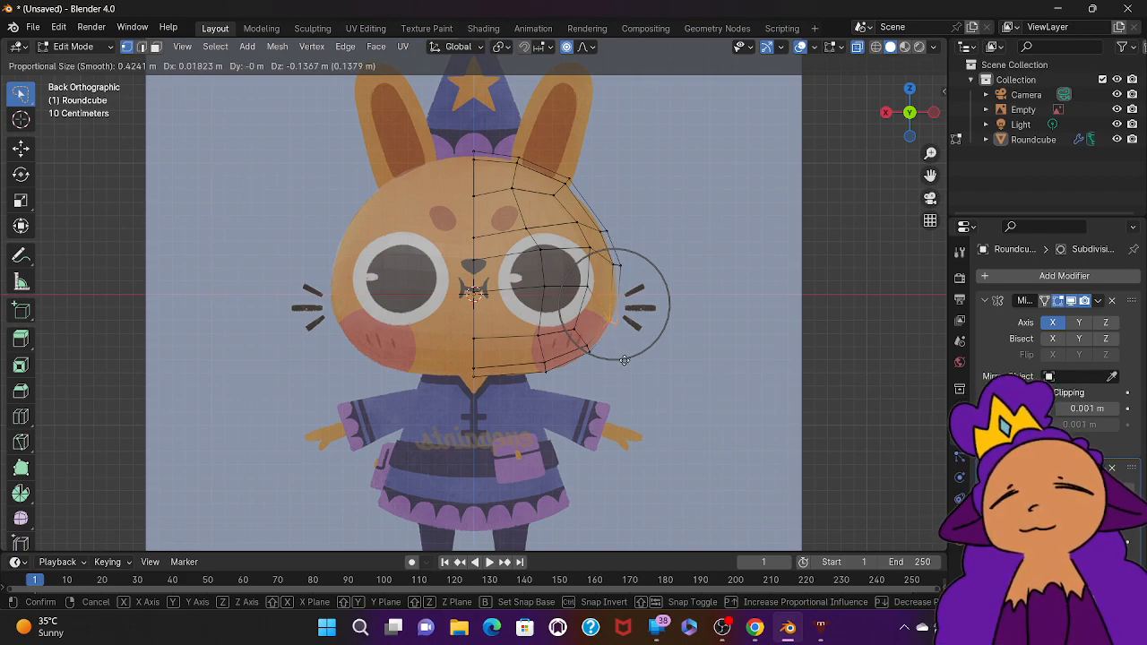
left_click(624, 368)
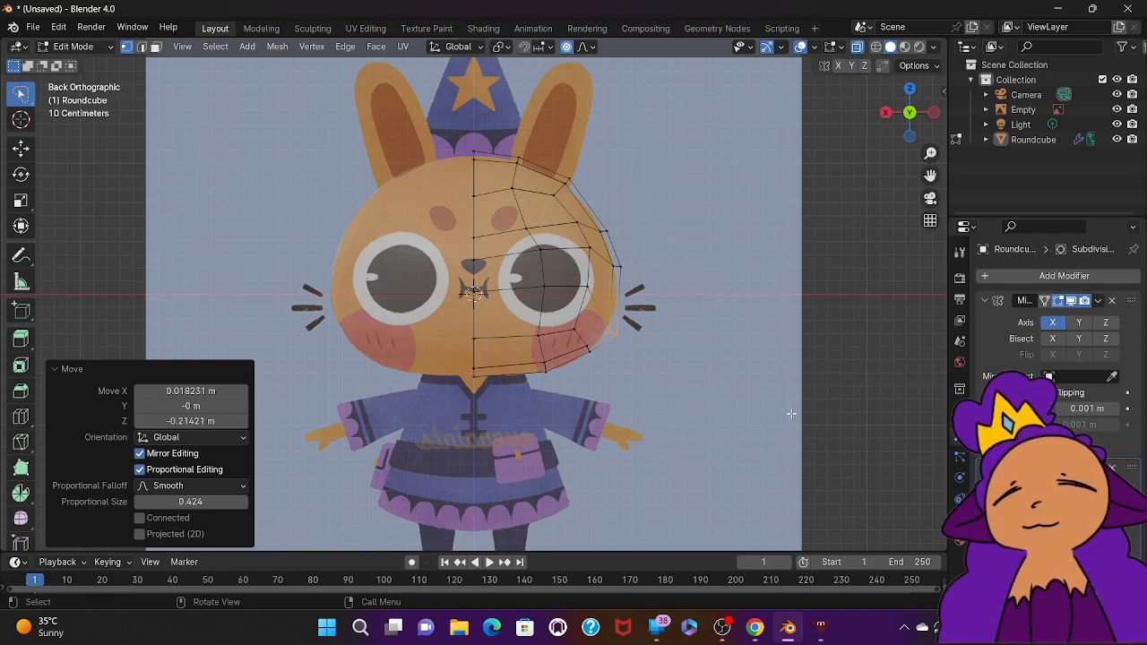
middle_click_drag(792, 415, 789, 412)
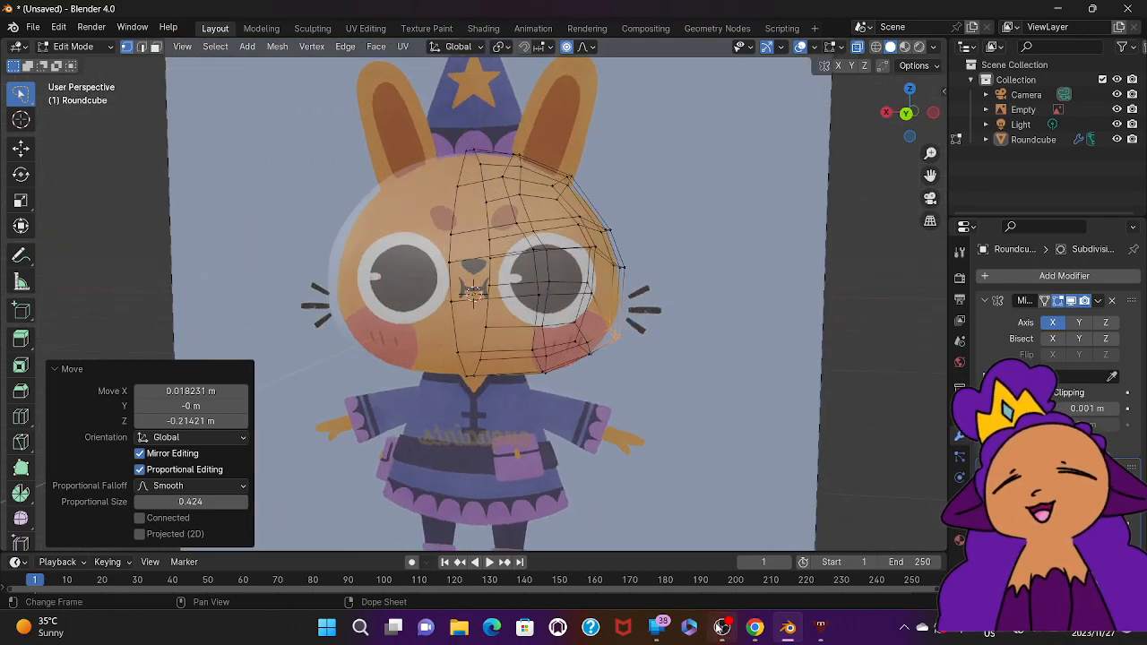
left_click(723, 473)
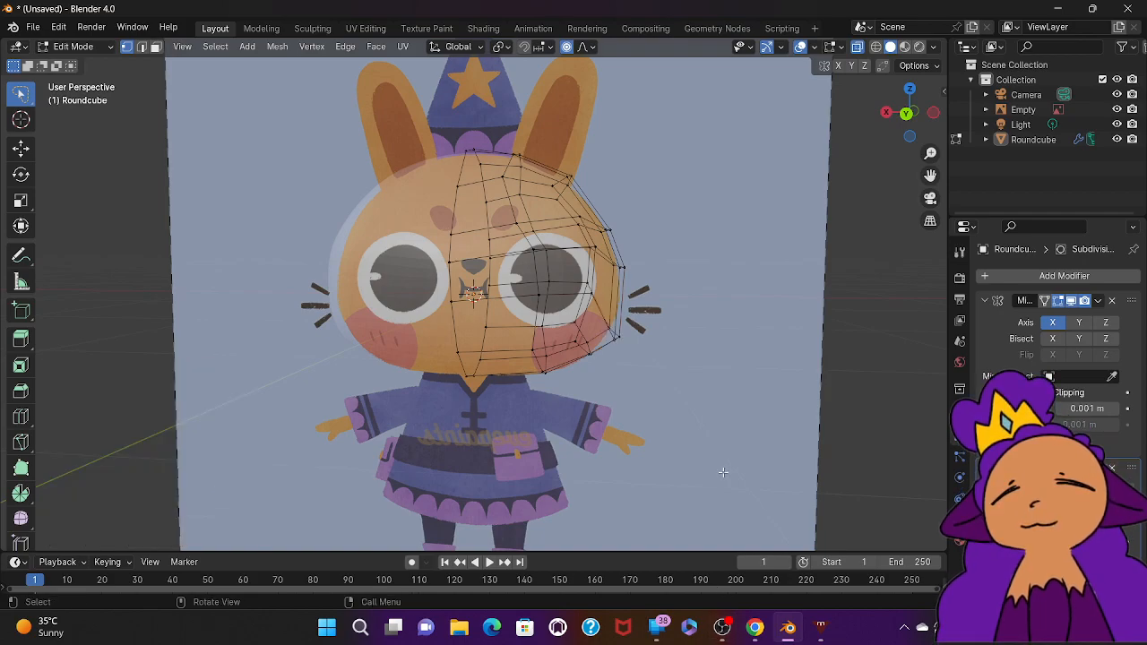
Step: Switch to the YouTube tutorial in Chrome and watch from 5:24 how the head vertices are fitted to the drawing
left_click(760, 633)
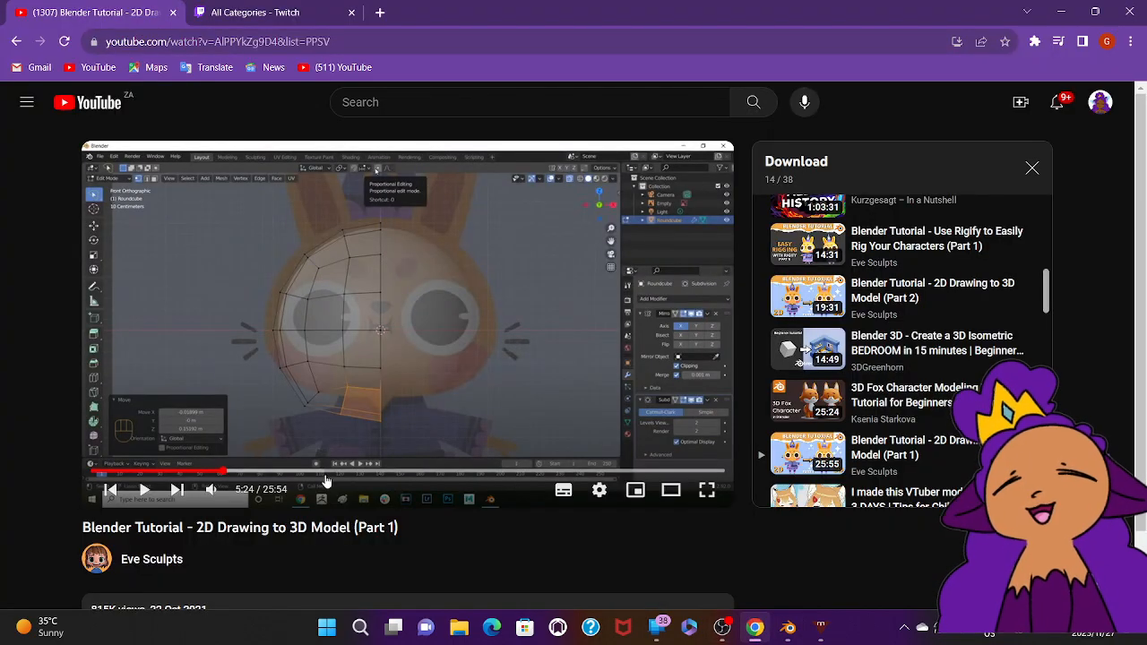
left_click(326, 403)
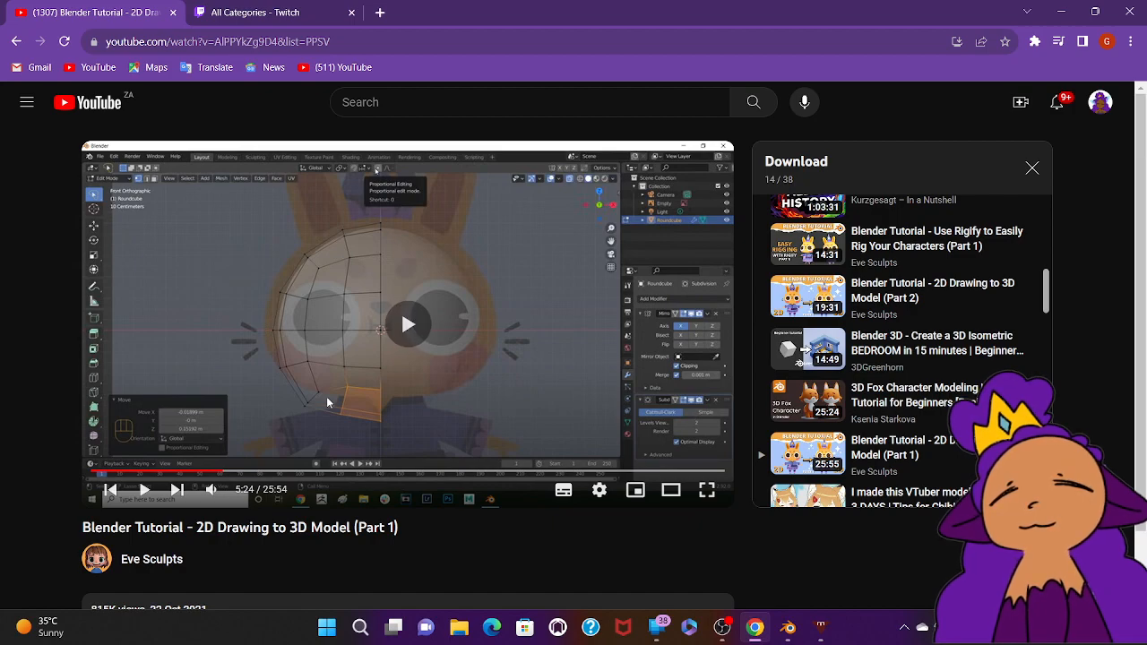
left_click(327, 398)
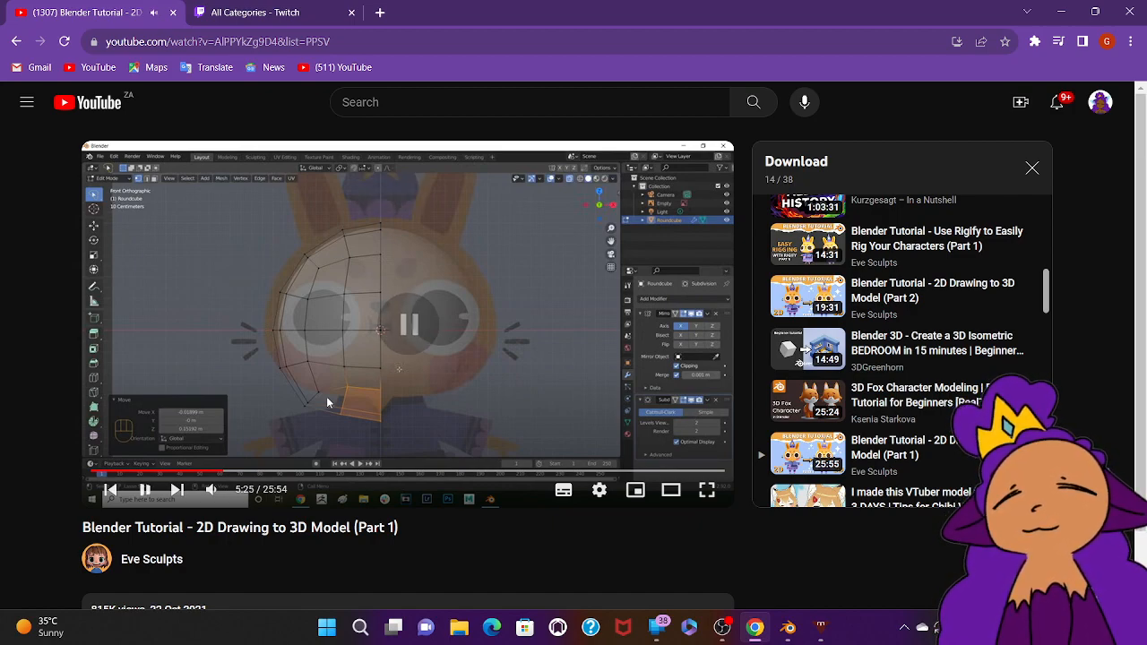
left_click(328, 398)
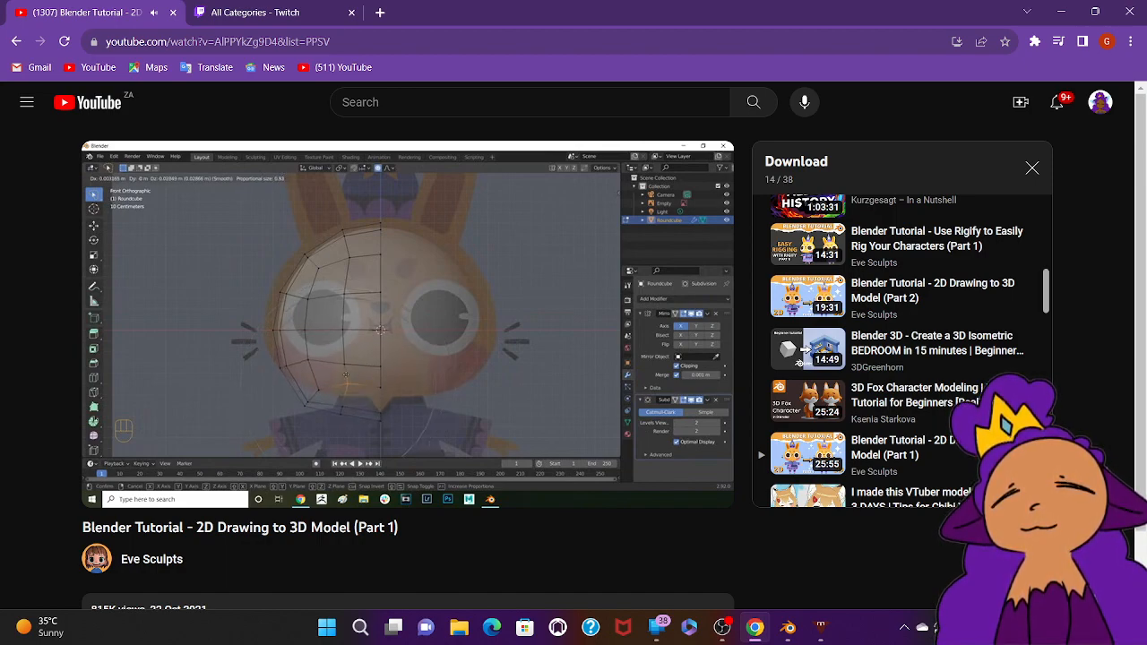
mouse_move(115, 358)
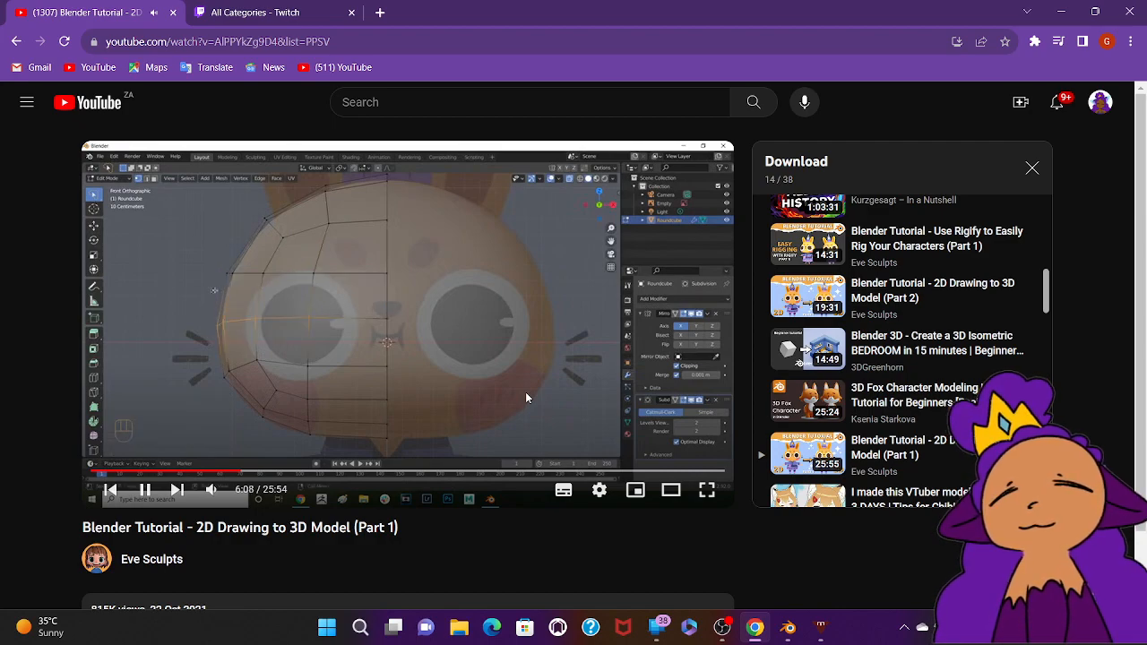
Step: Switch back to Blender and return to the back orthographic view of the head
left_click(788, 626)
middle_click_drag(638, 386, 636, 385)
key("Left")
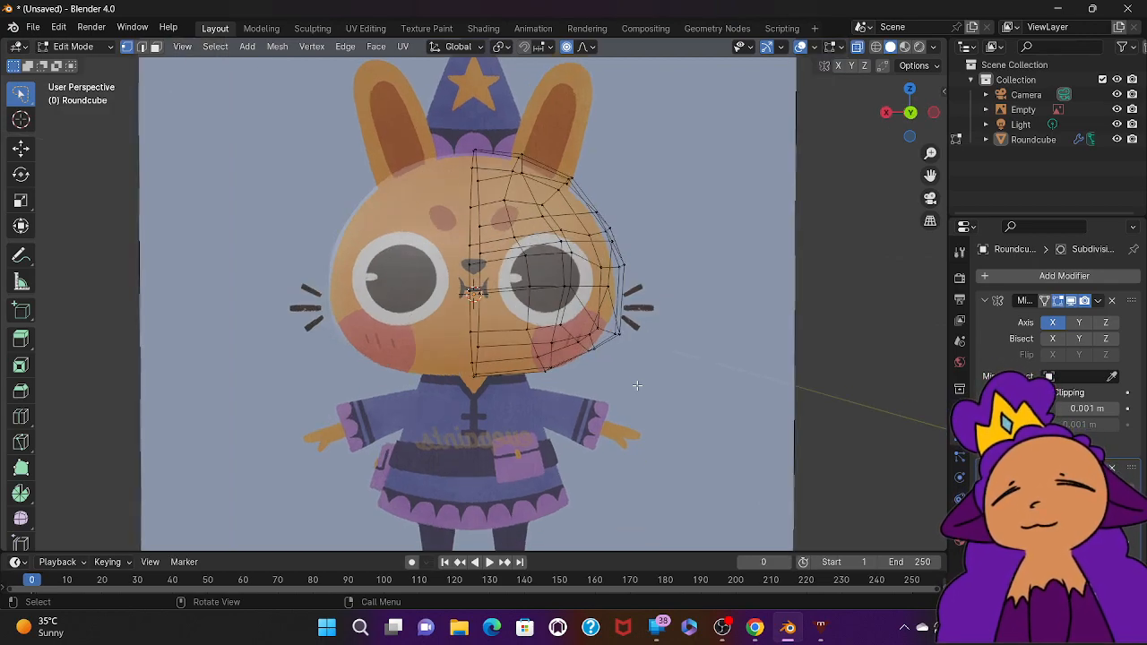
key("ctrl+KP_1")
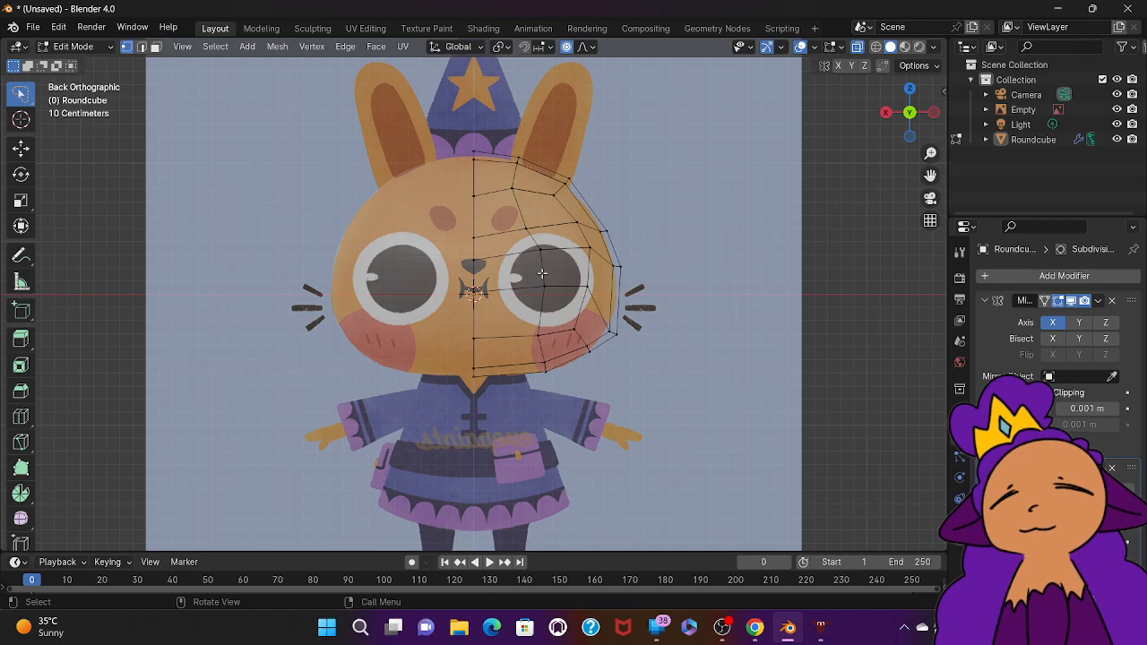
Step: In edge selection mode, select the vertical edges running through the brow, eye and cheek and scale them to 0.966 along Z
left_click(141, 47)
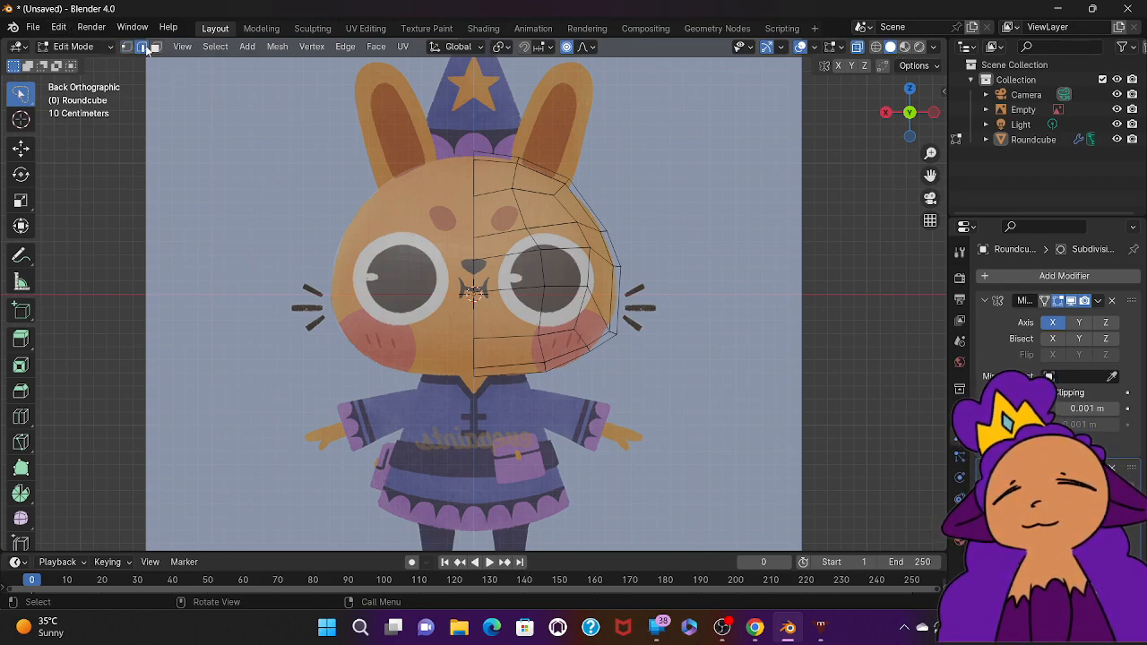
left_click(540, 312)
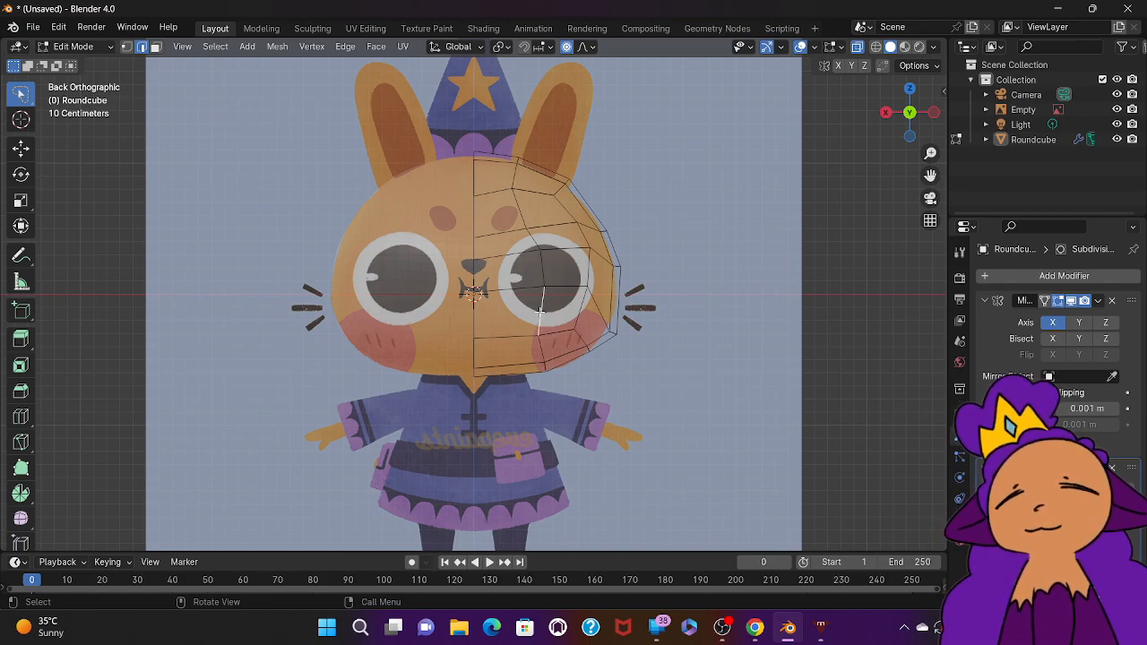
left_click(539, 267)
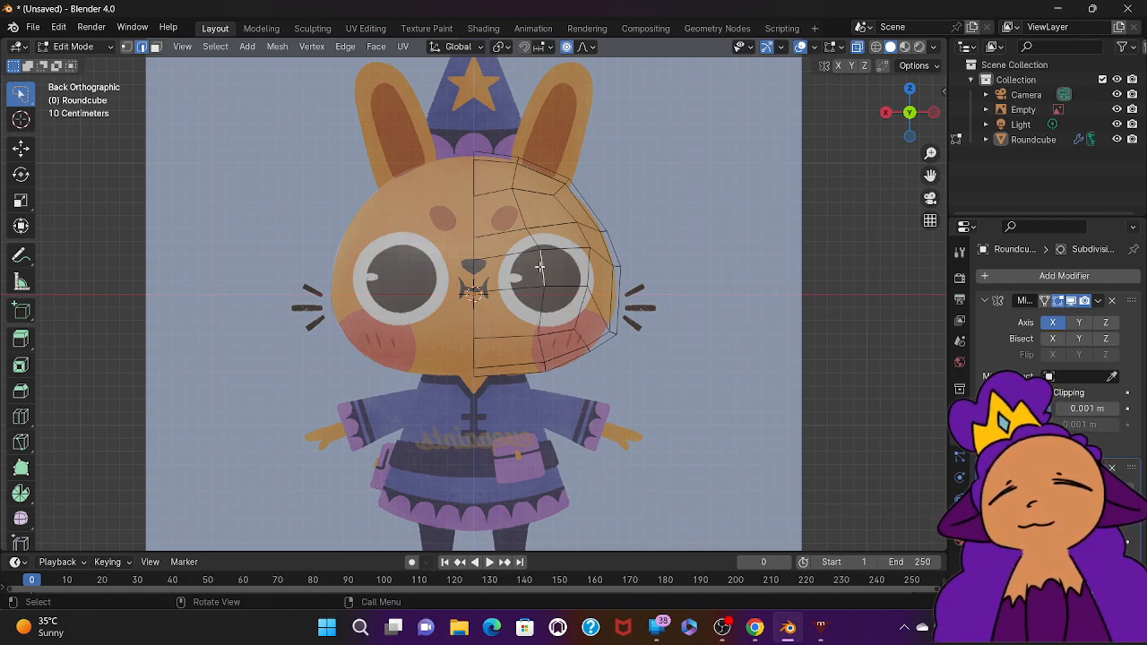
left_click(153, 49)
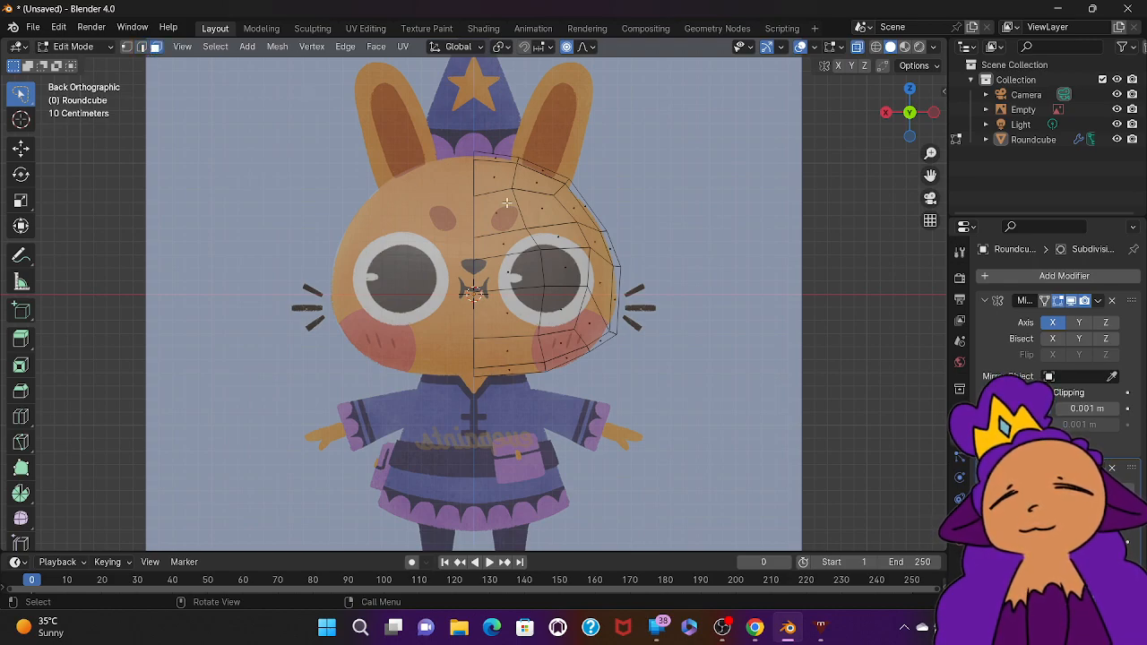
left_click(141, 48)
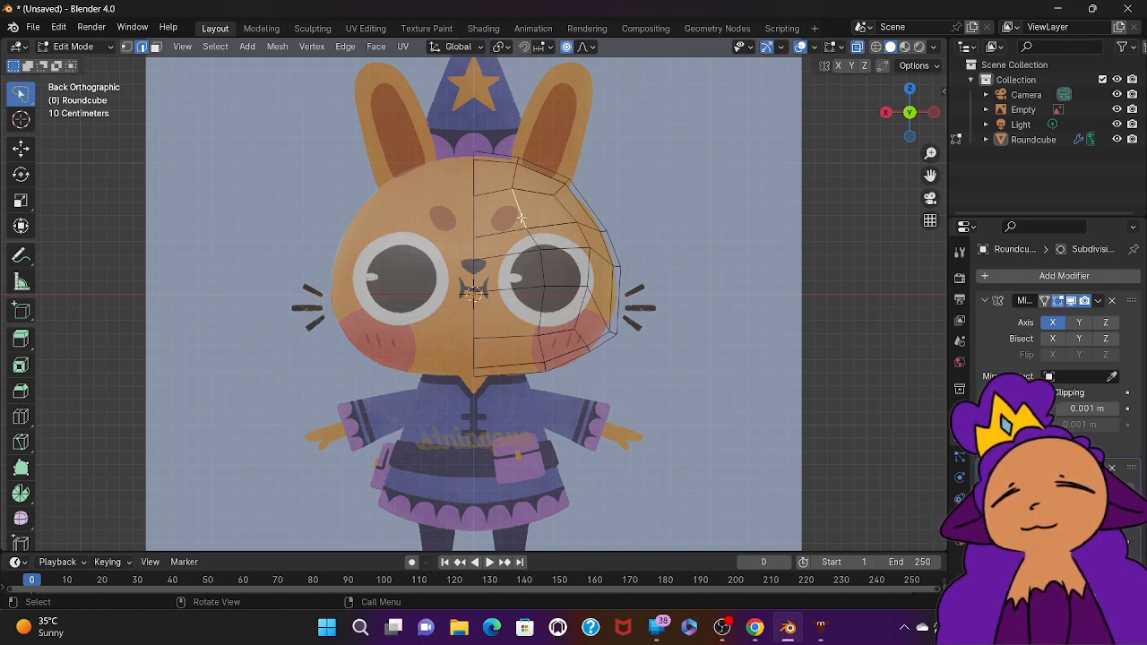
mouse_move(538, 136)
left_mouse_down()
mouse_move(516, 159)
mouse_move(520, 326)
mouse_move(528, 377)
mouse_move(558, 380)
left_mouse_up()
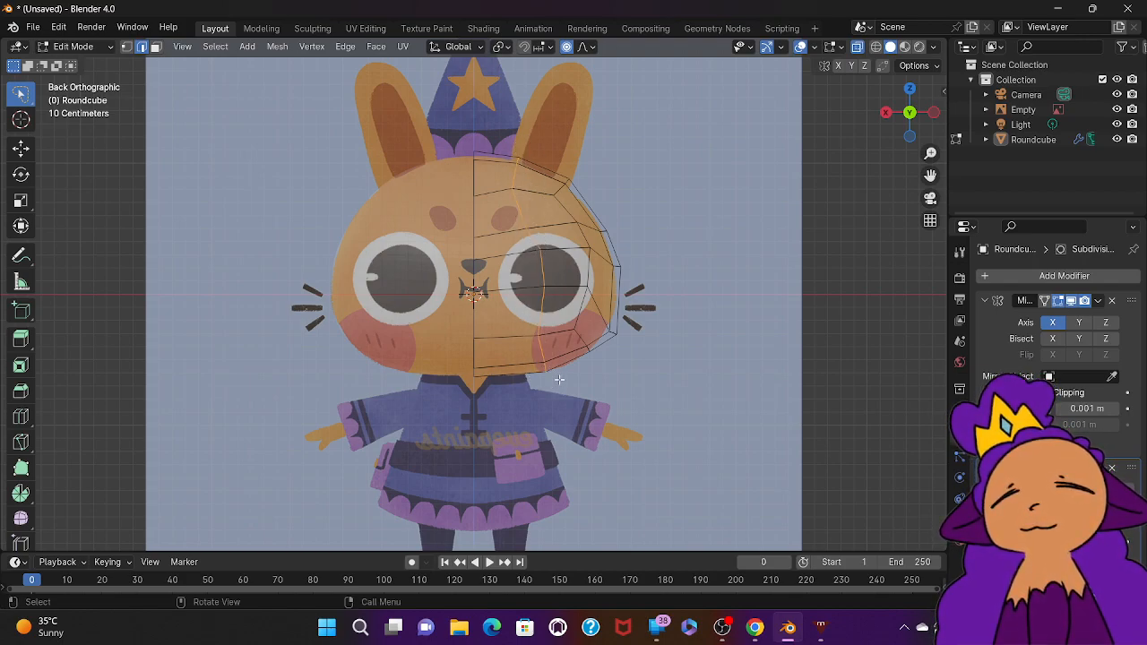
key("s")
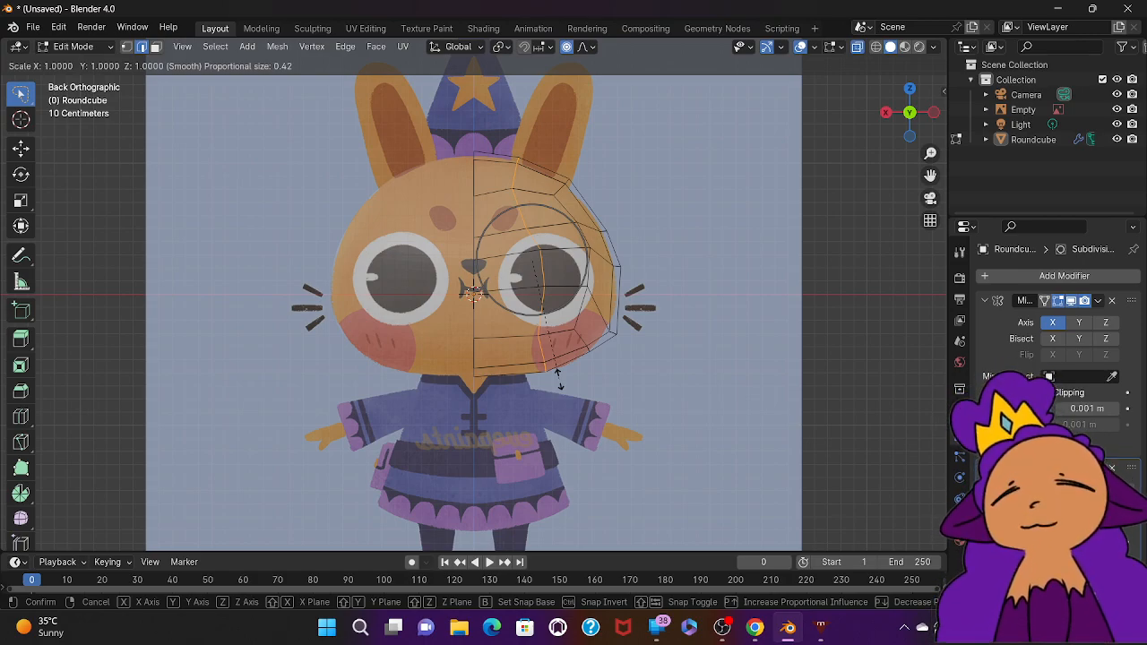
key("z")
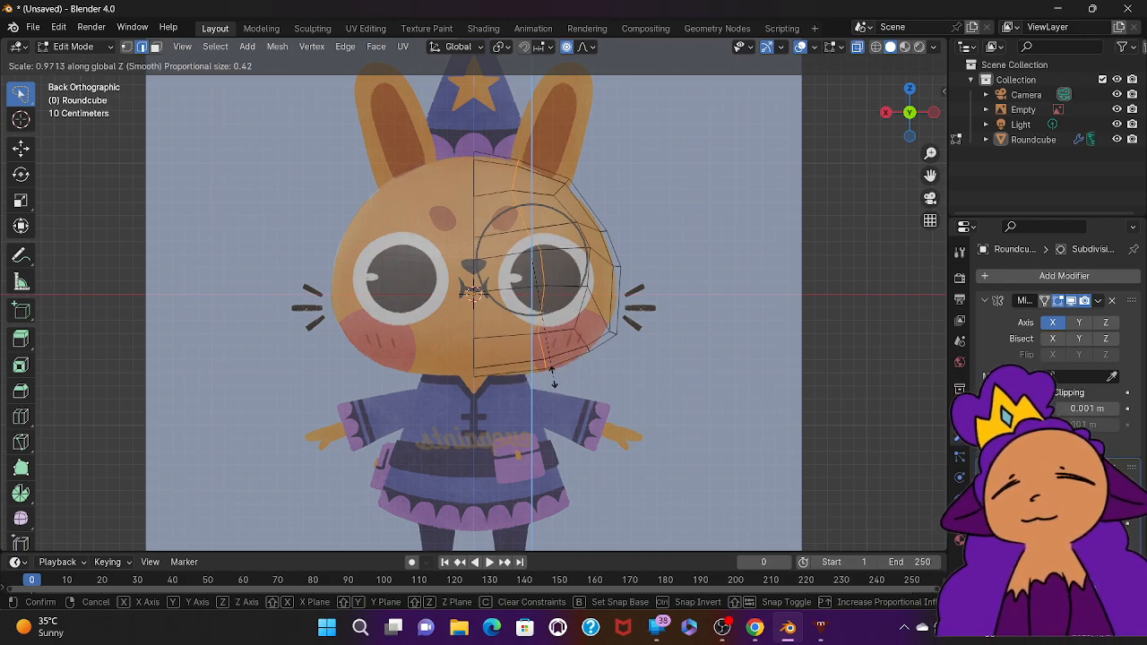
left_click(550, 382)
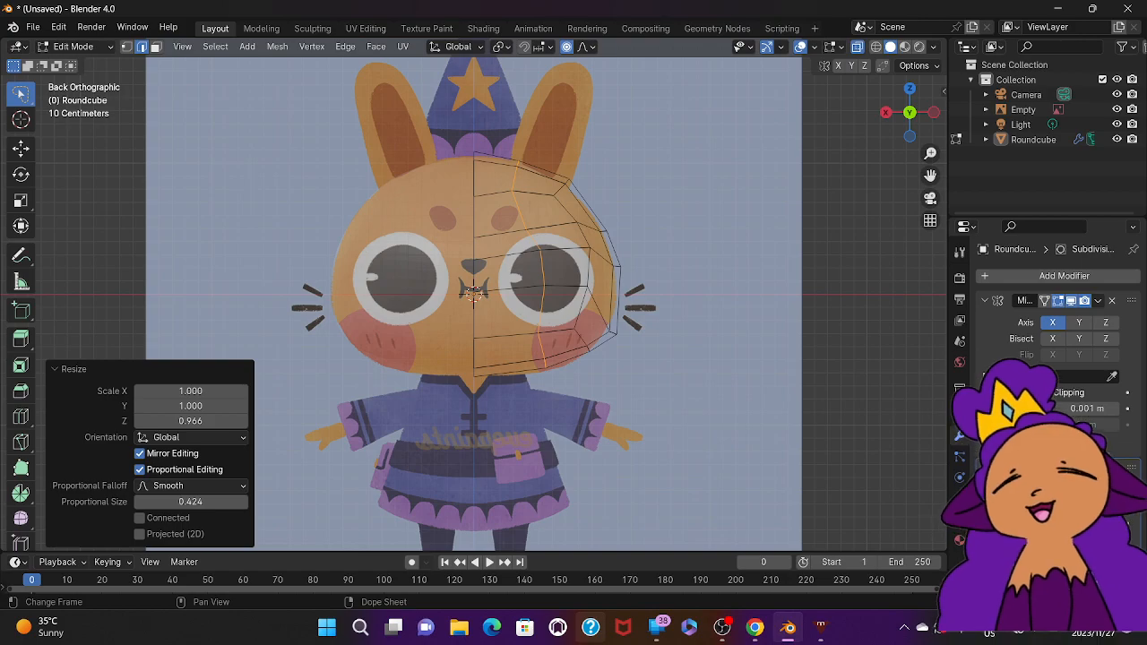
Step: Switch to the YouTube tutorial in Chrome, rewind it in repeated five-second jumps and resume playback
left_click(755, 628)
key("Left")
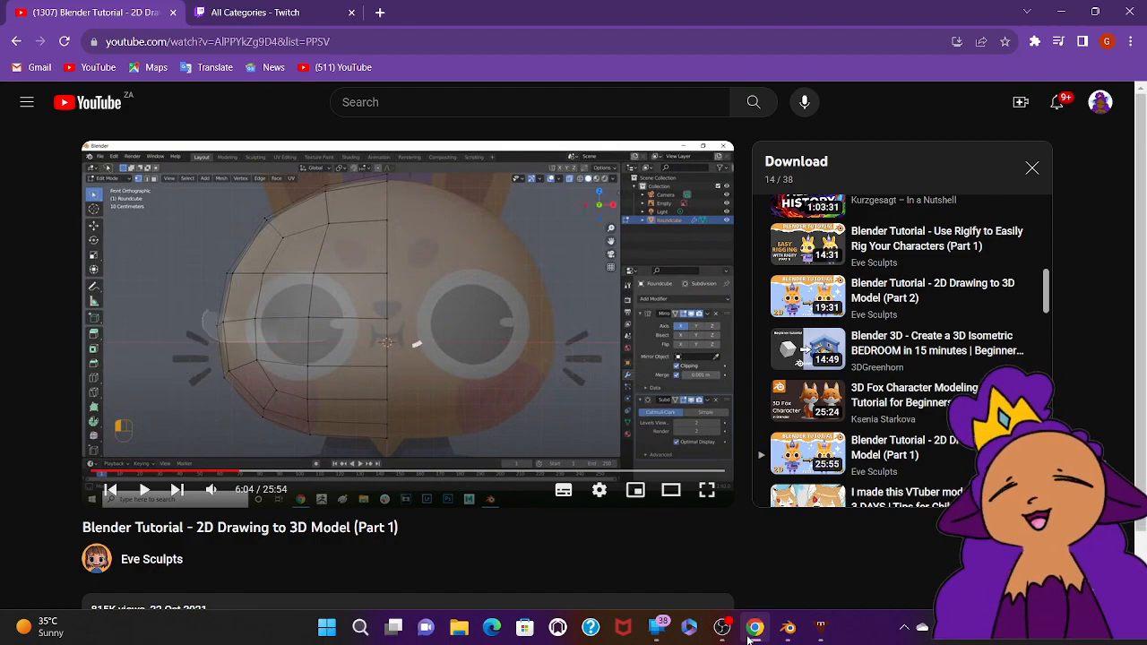
key("Left")
key("Left")
key("Left")
key("Left")
key("Left")
key("Left")
key("Left")
key("Left")
key("Left")
key("Left")
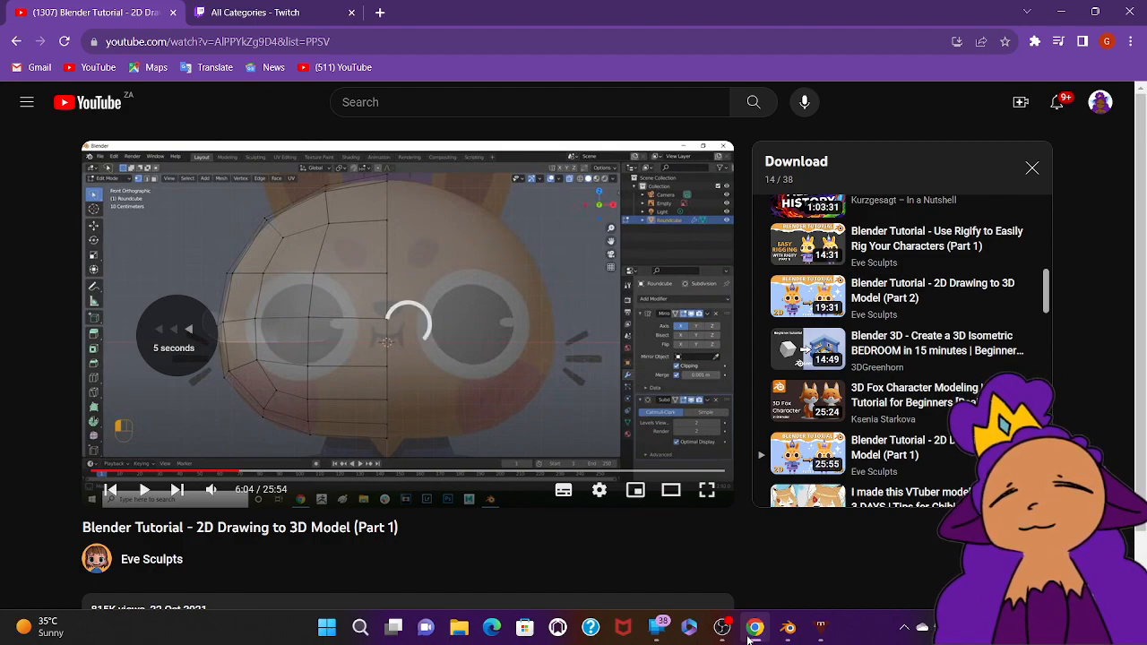
key("space")
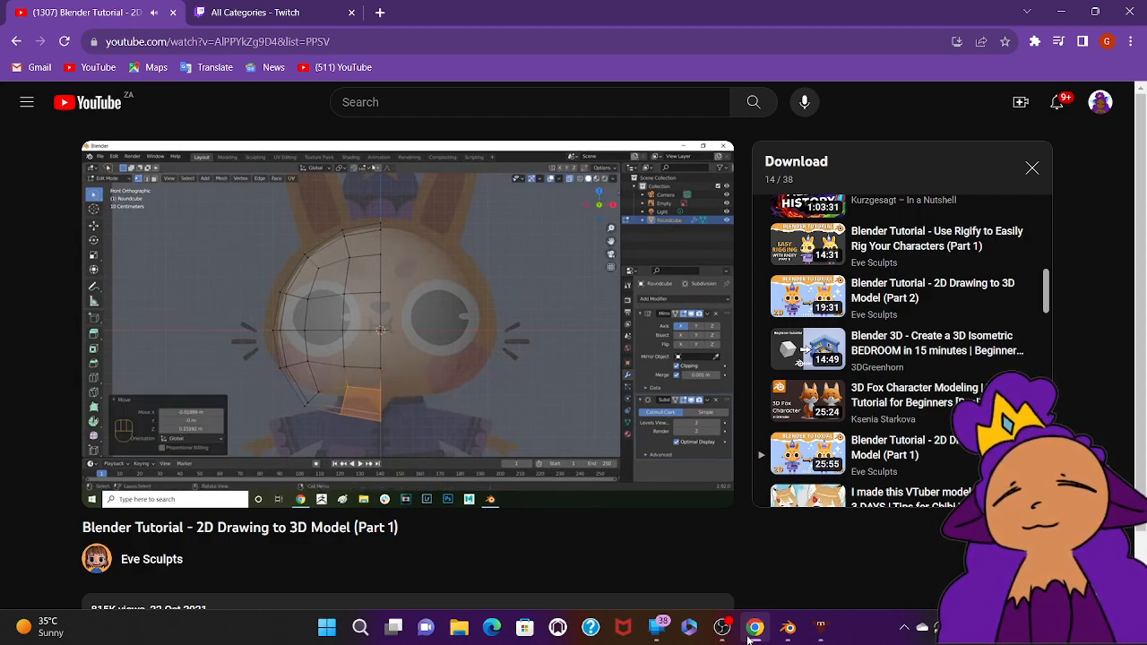
Step: Rewind the tutorial further to the Subdivision Surface modifier part, watch how it is added and pause at 4:57
key("Left")
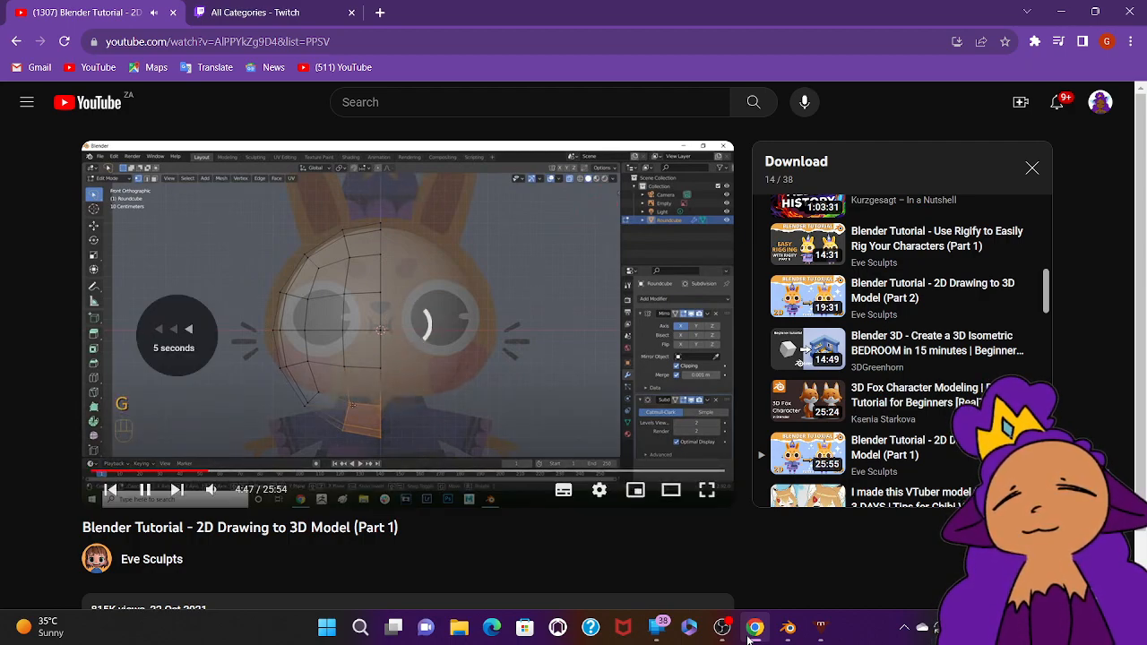
key("Left")
key("Left")
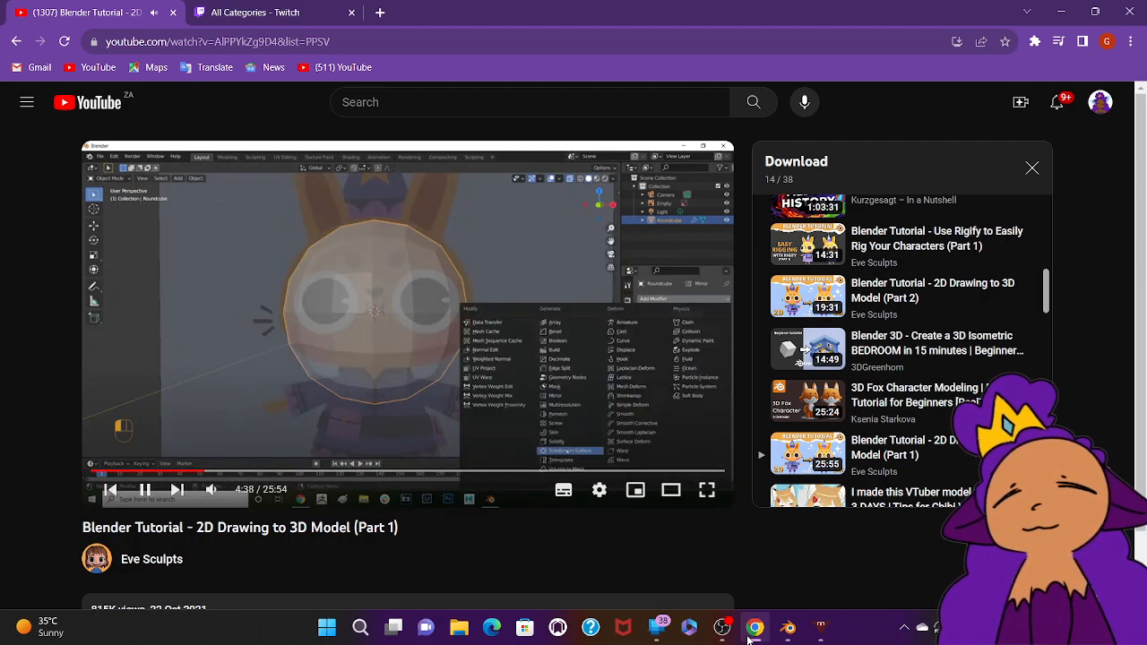
key("Right")
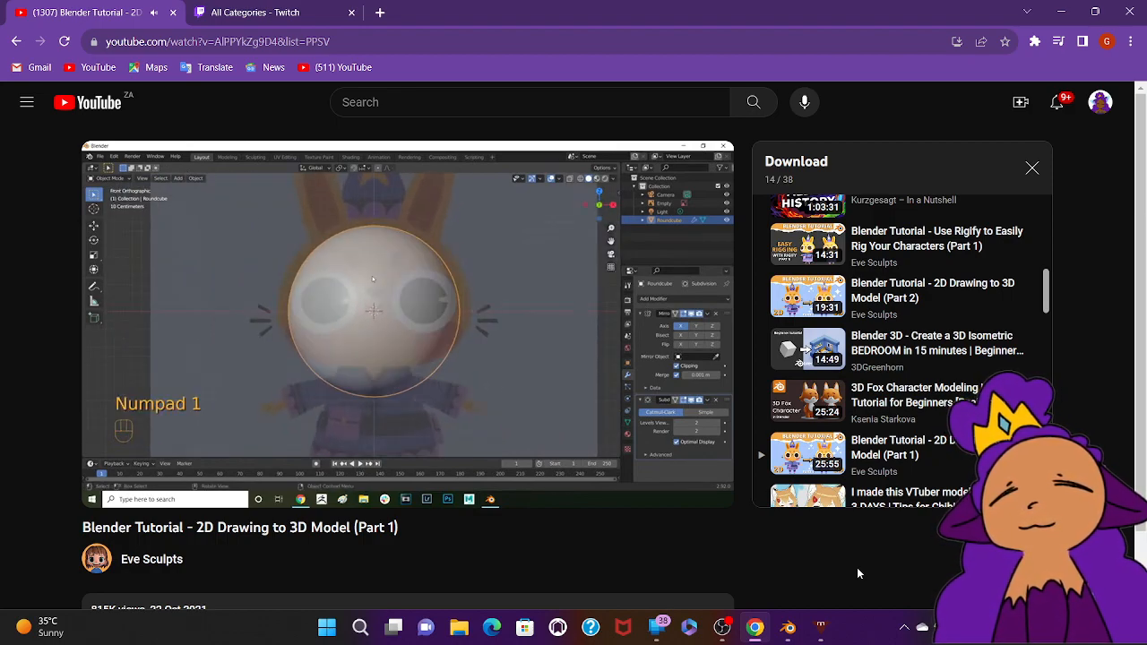
key("space")
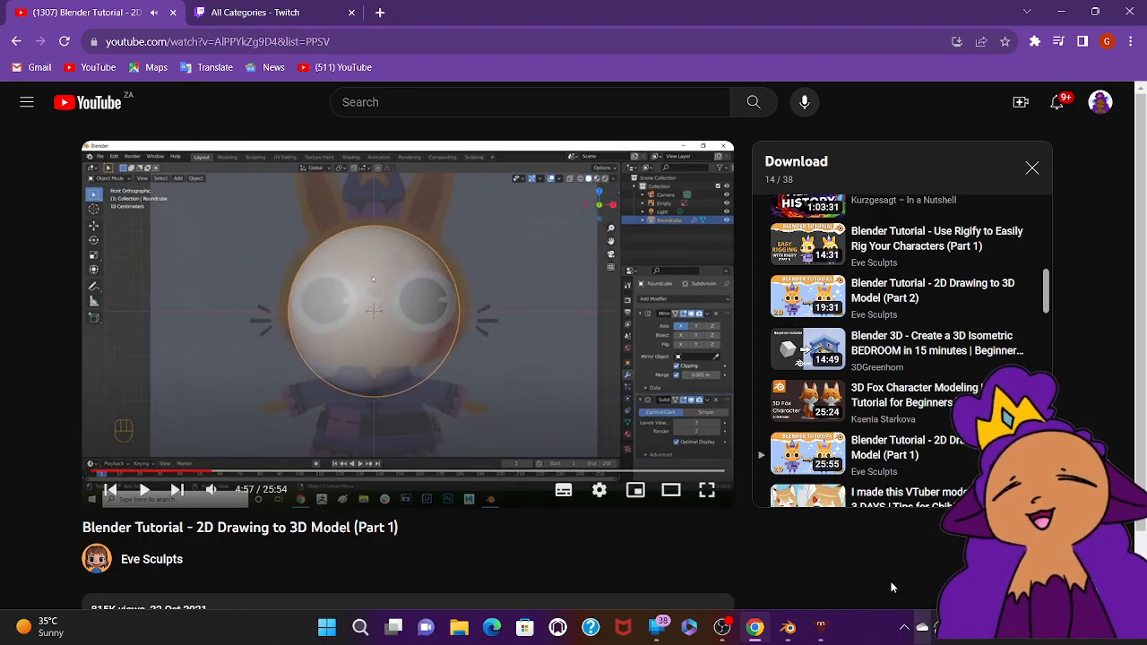
Step: Switch back to Blender and change the head mesh to Object Mode
left_click(788, 631)
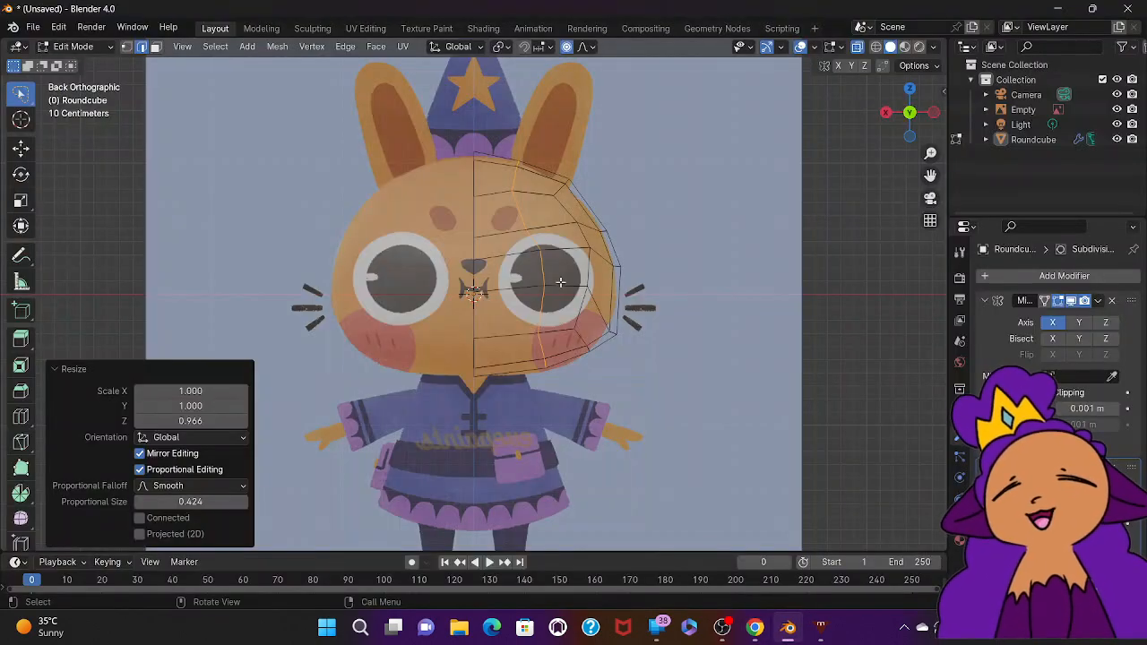
left_click(427, 309)
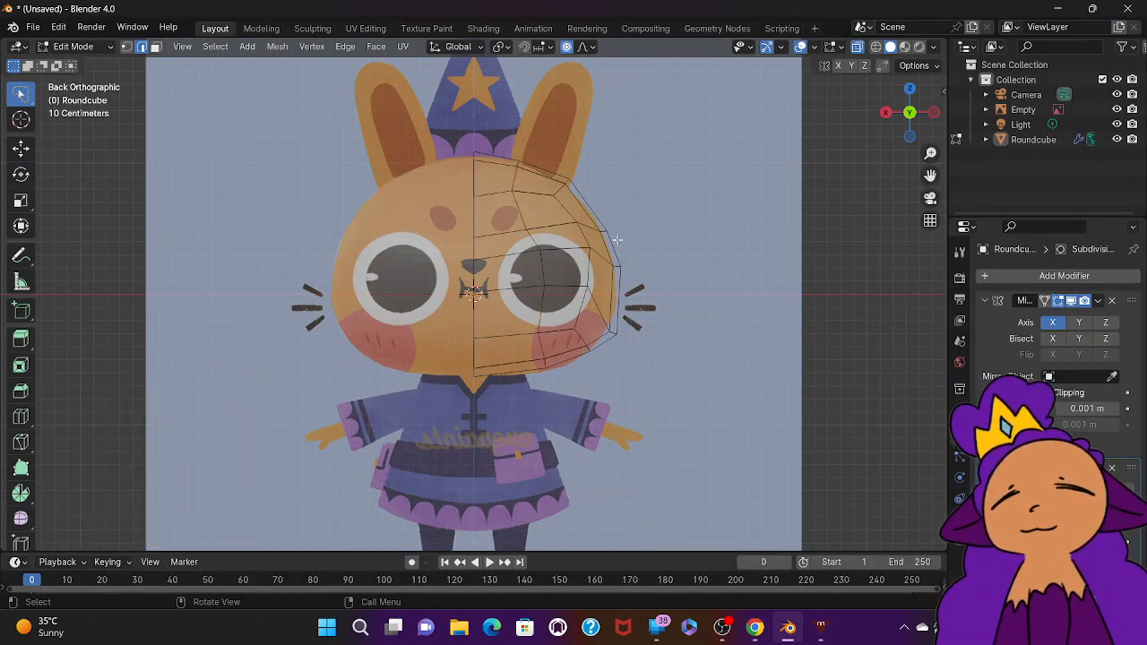
mouse_move(635, 237)
left_mouse_down()
mouse_move(153, 296)
mouse_move(722, 50)
left_mouse_up()
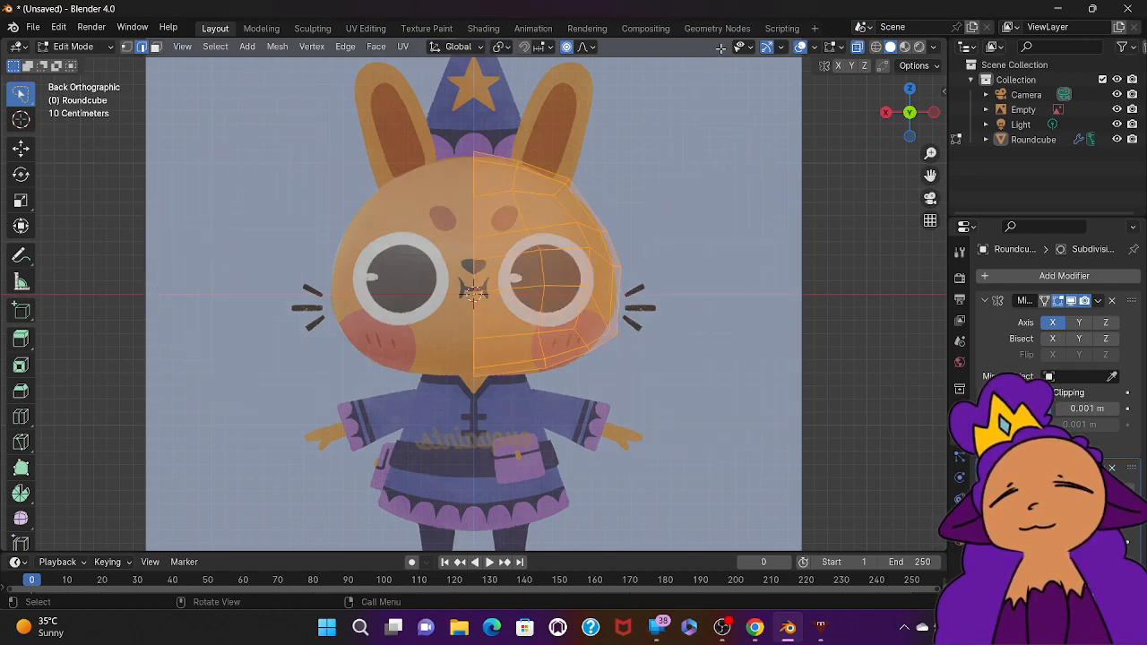
key("ctrl+e")
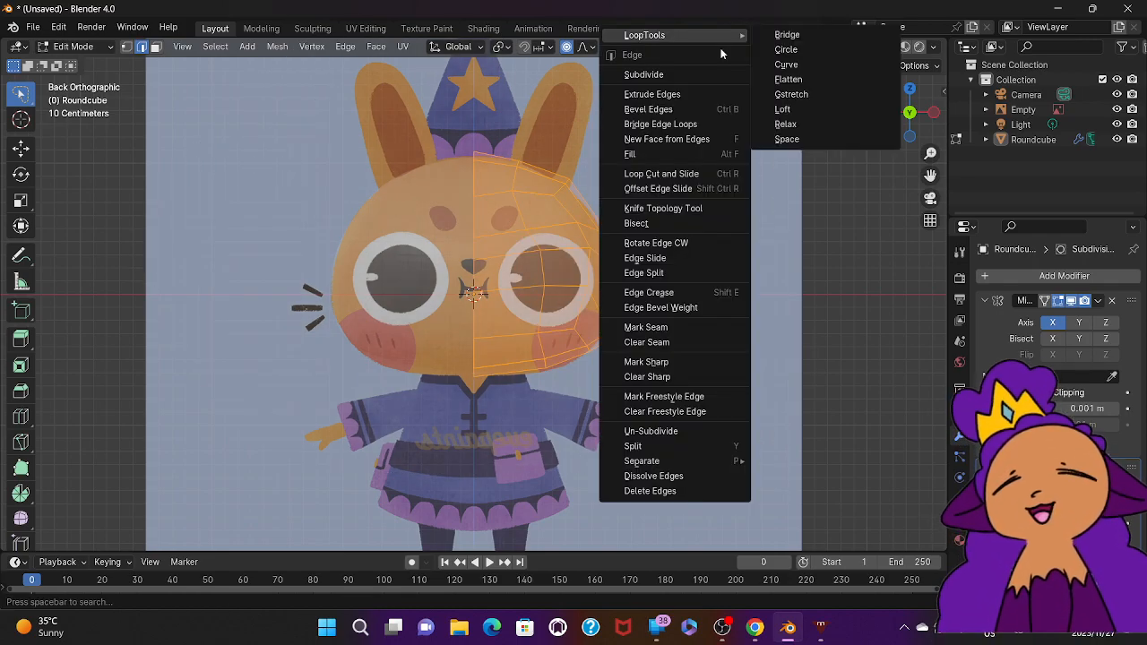
left_click(780, 403)
left_click(192, 317)
key("ctrl+Tab")
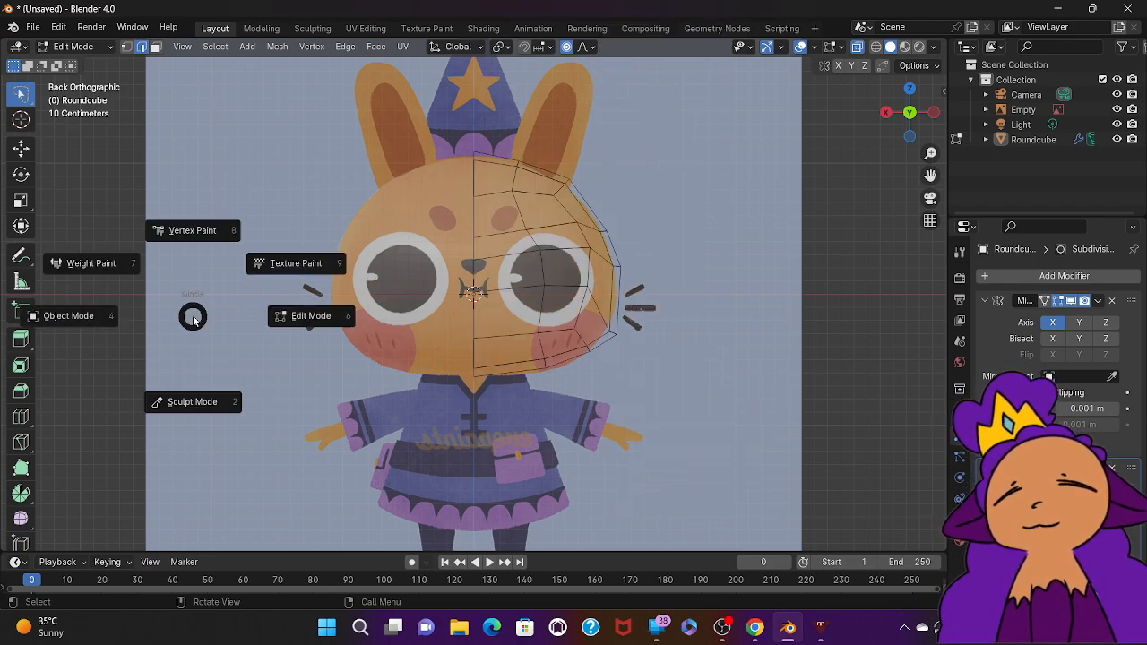
left_click(68, 315)
Step: Select the whole head and apply Shade Smooth to it, keeping the back orthographic view
left_click_drag(628, 226, 116, 268)
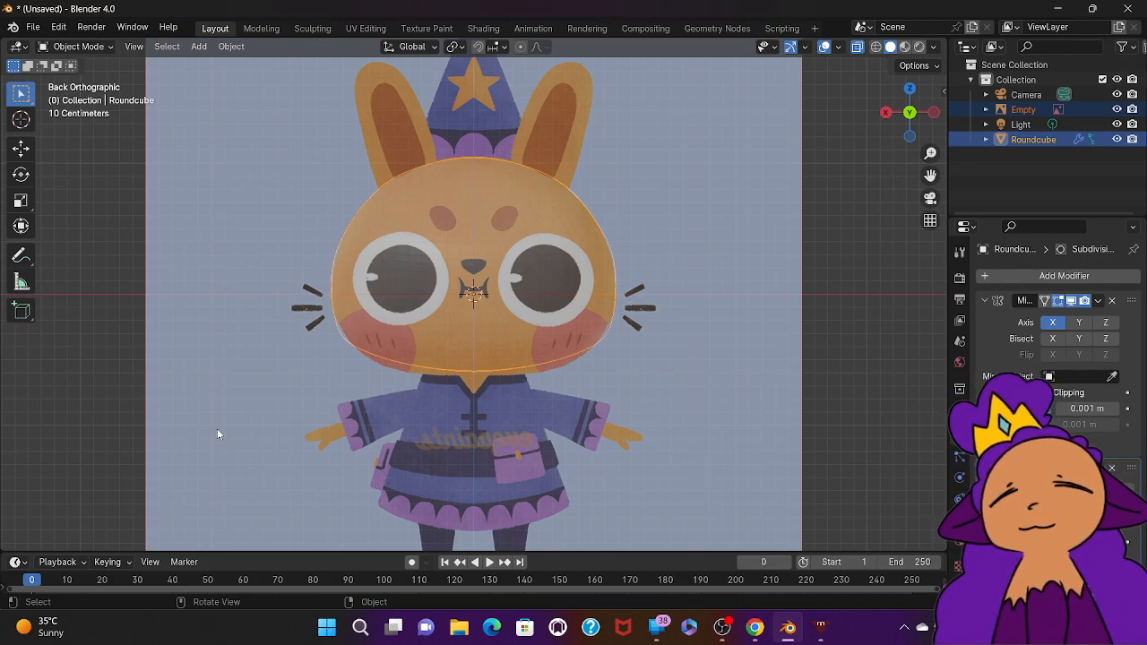
right_click(217, 431)
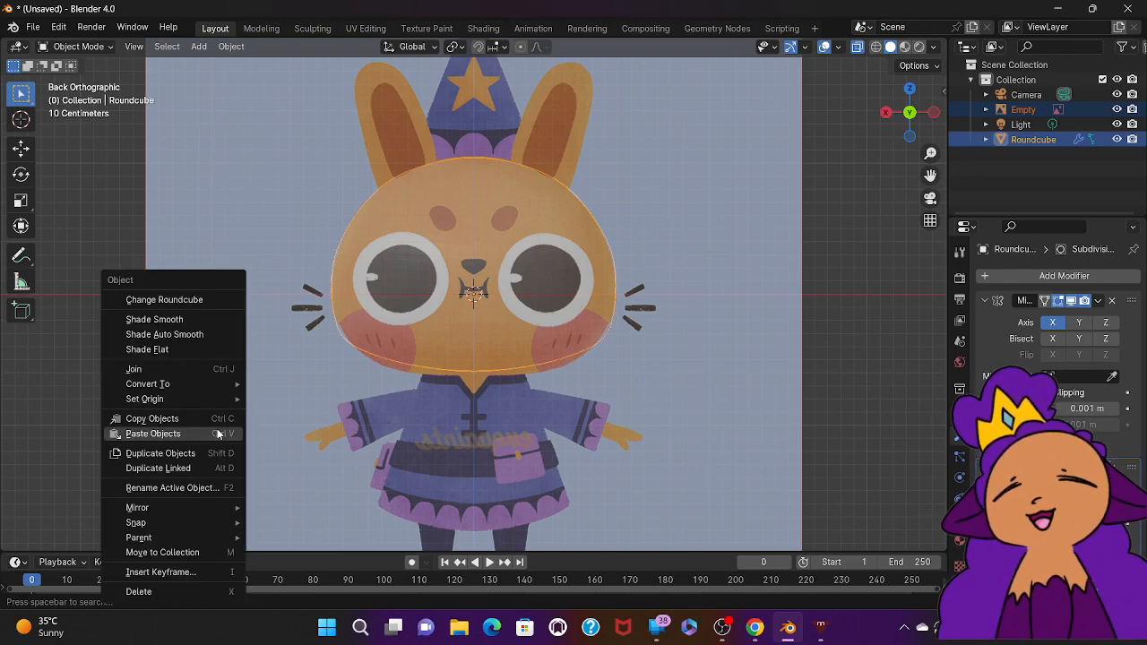
left_click(191, 320)
middle_click_drag(433, 229, 433, 231)
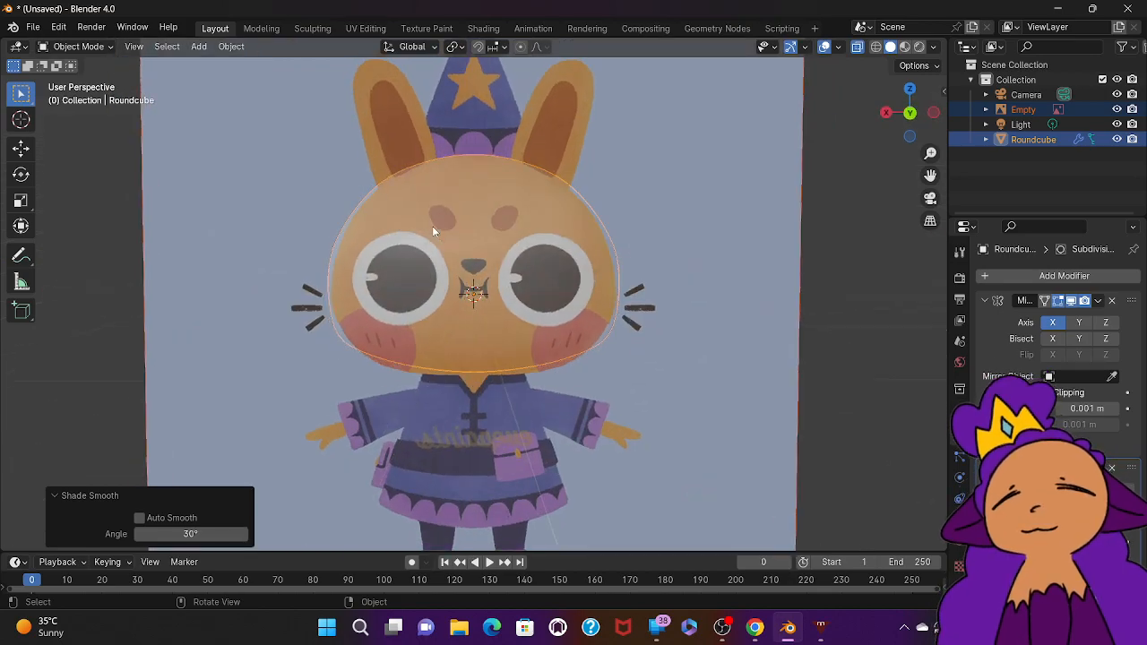
key("ctrl+KP_1")
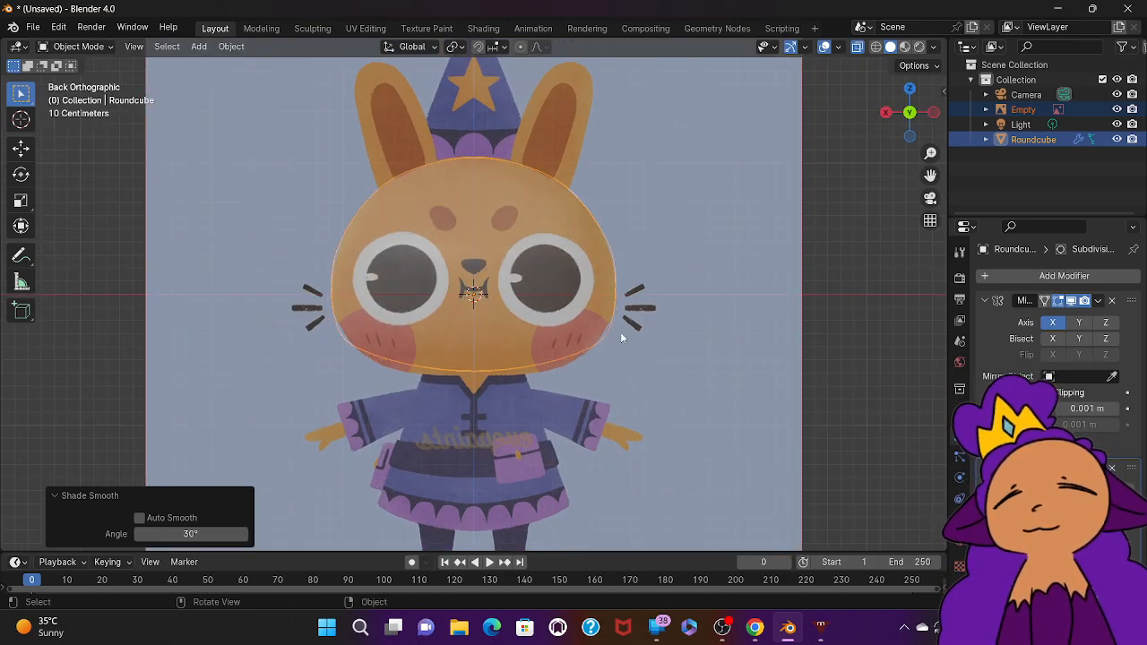
left_click(674, 432)
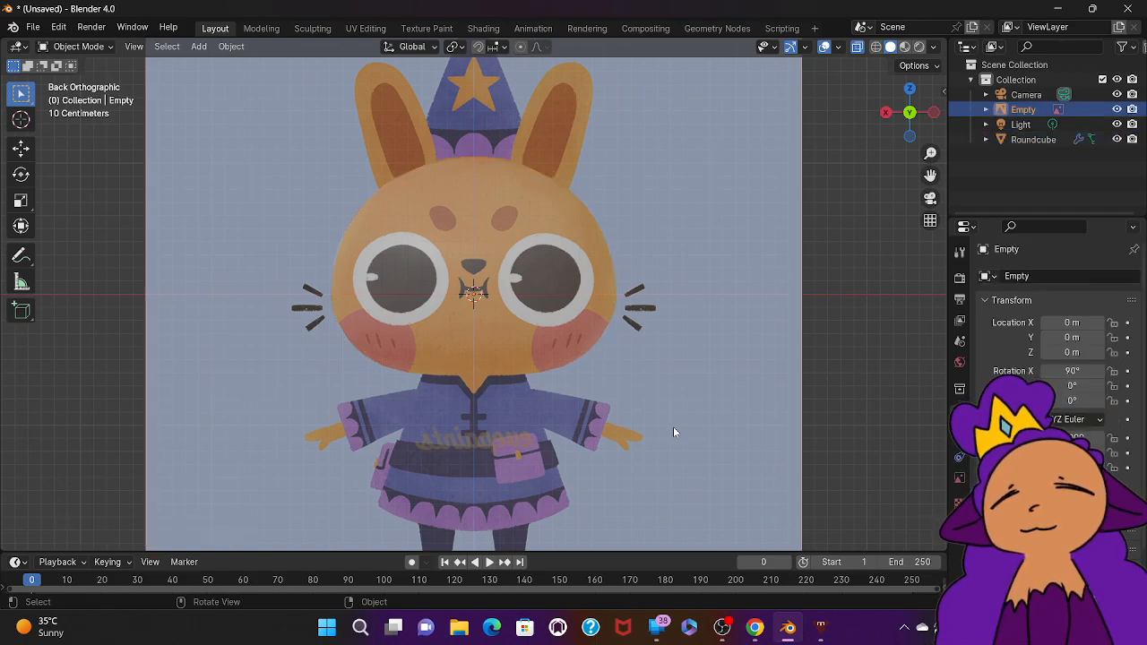
key("ctrl+Tab")
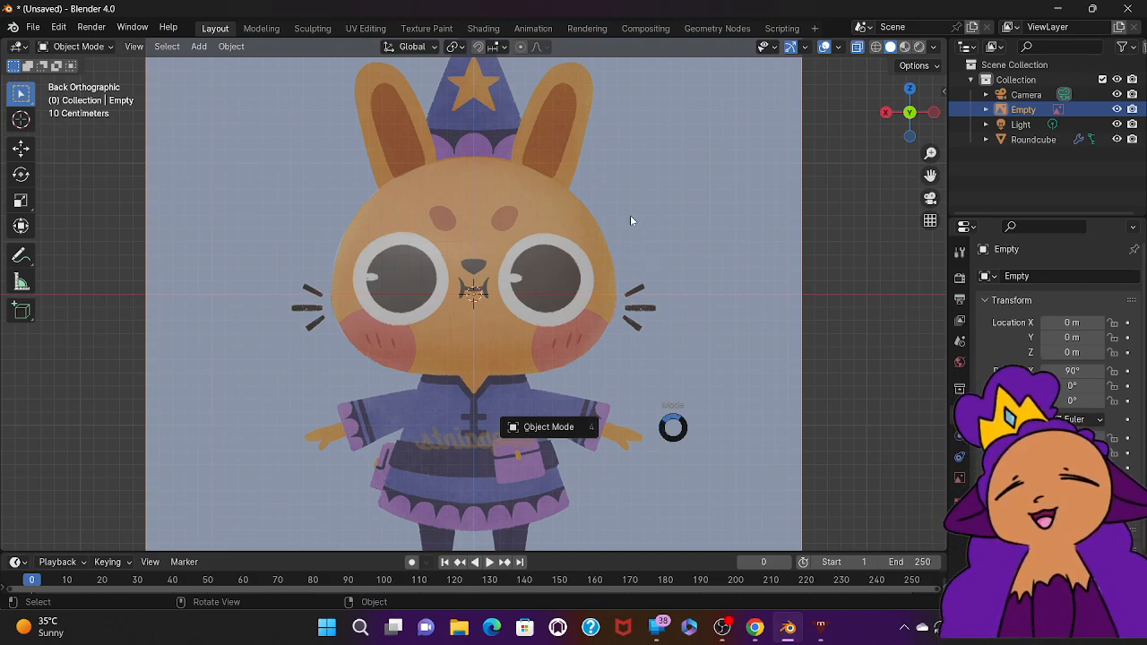
left_click(447, 331)
left_click_drag(594, 199, 386, 562)
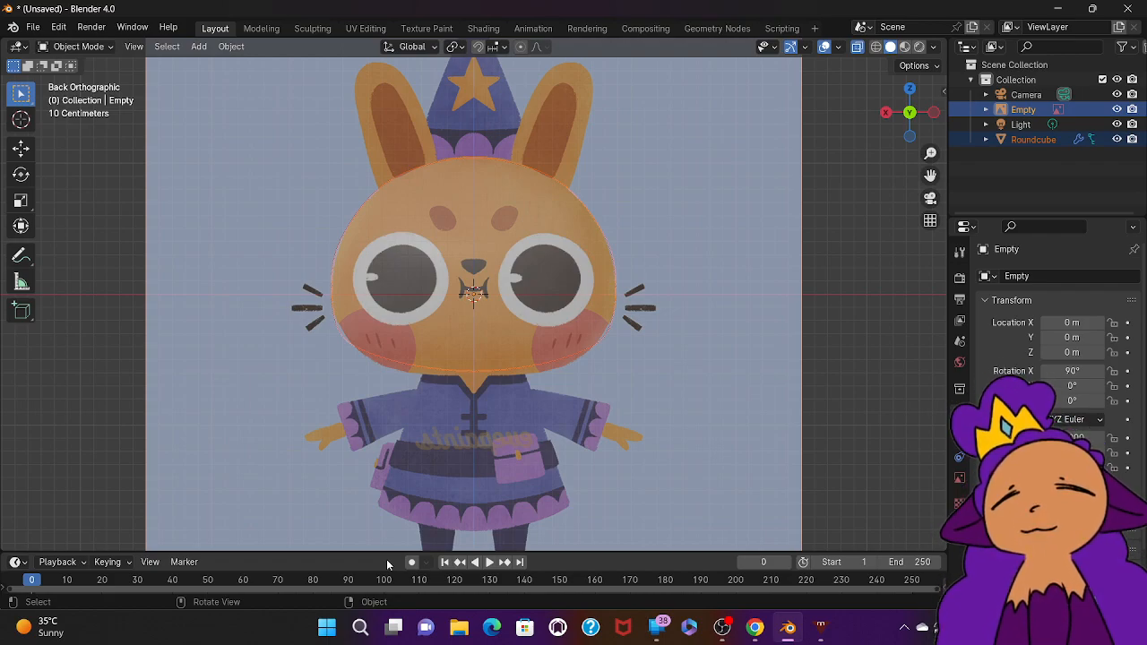
key("ctrl+Tab")
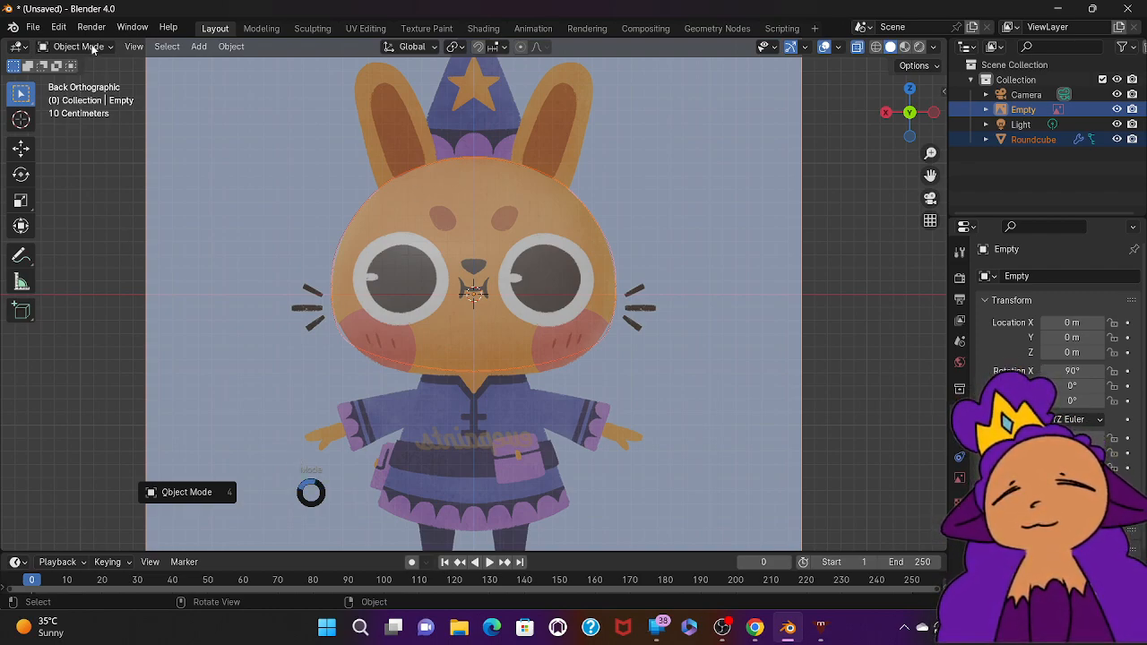
left_click(206, 493)
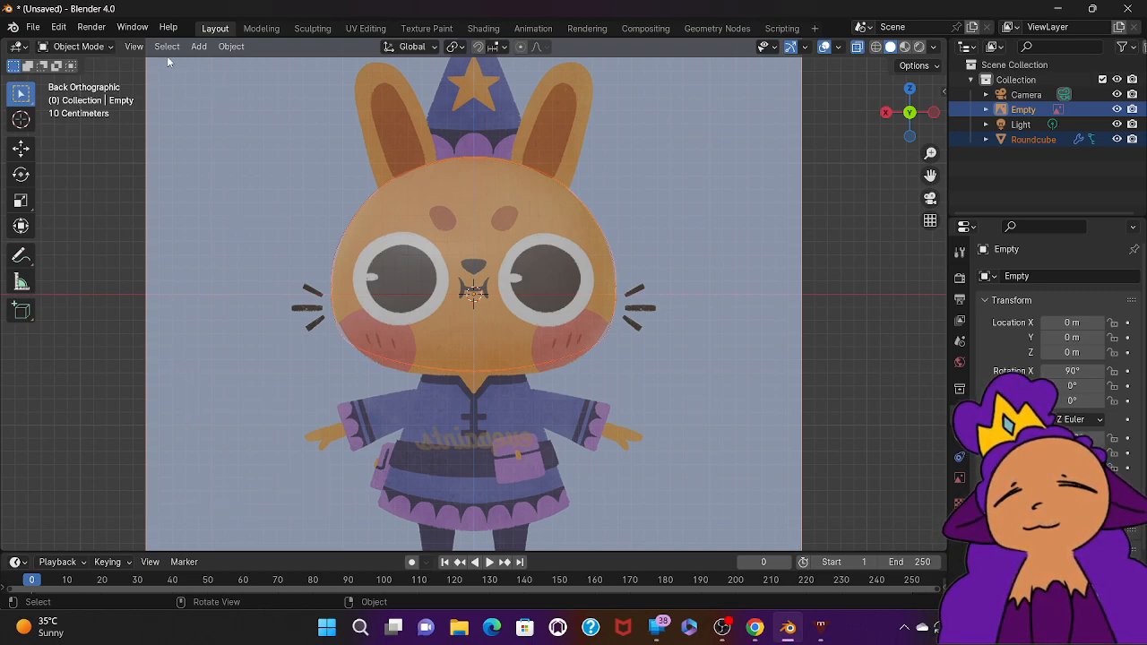
left_click(69, 301)
Step: Select only the head mesh and return it to Edit Mode
left_click(489, 187)
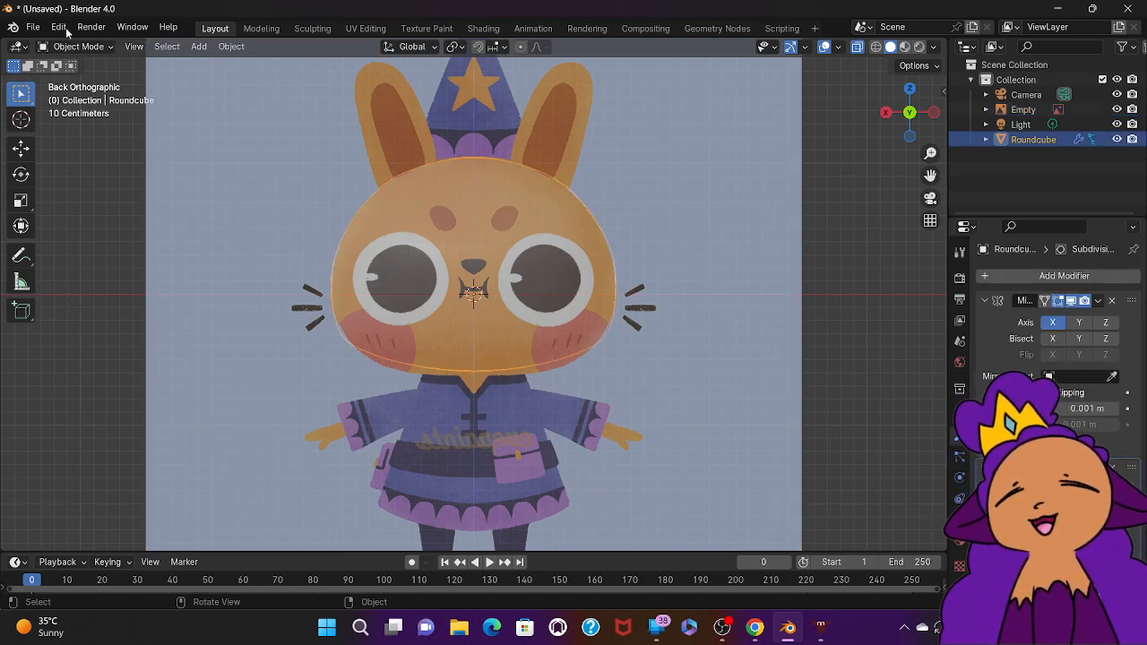
key("ctrl+Tab")
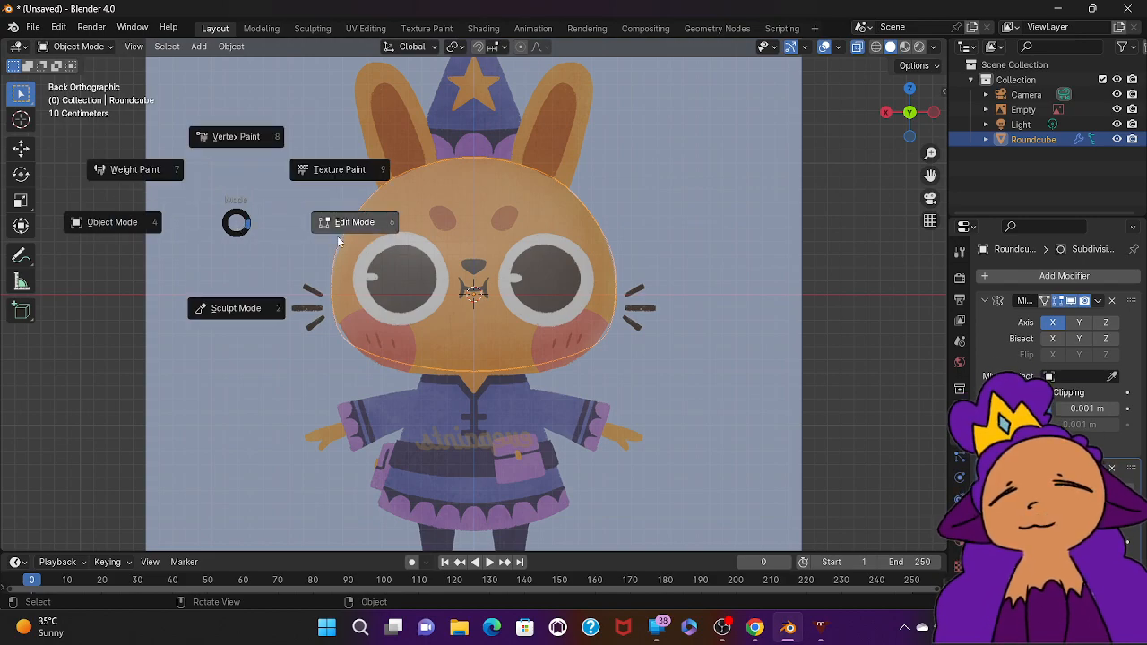
left_click(341, 224)
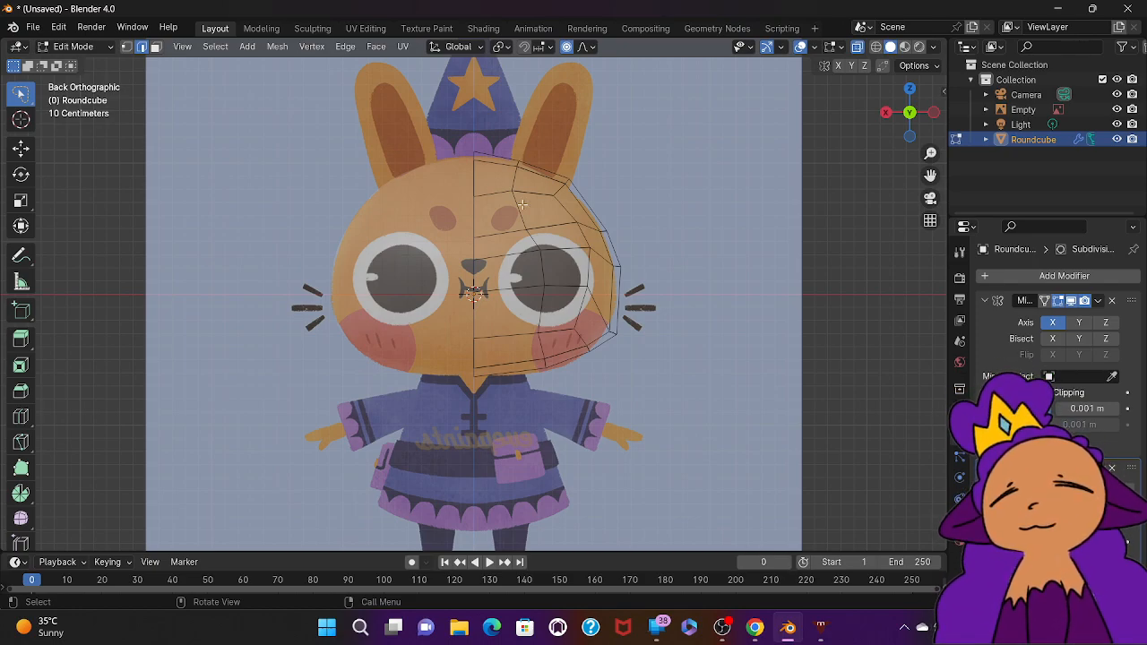
Step: With proportional editing, move the edges at the eye's outer rim by about 0.0157 m in X and -0.0157 m in Z
scroll(522, 205, "up", 3)
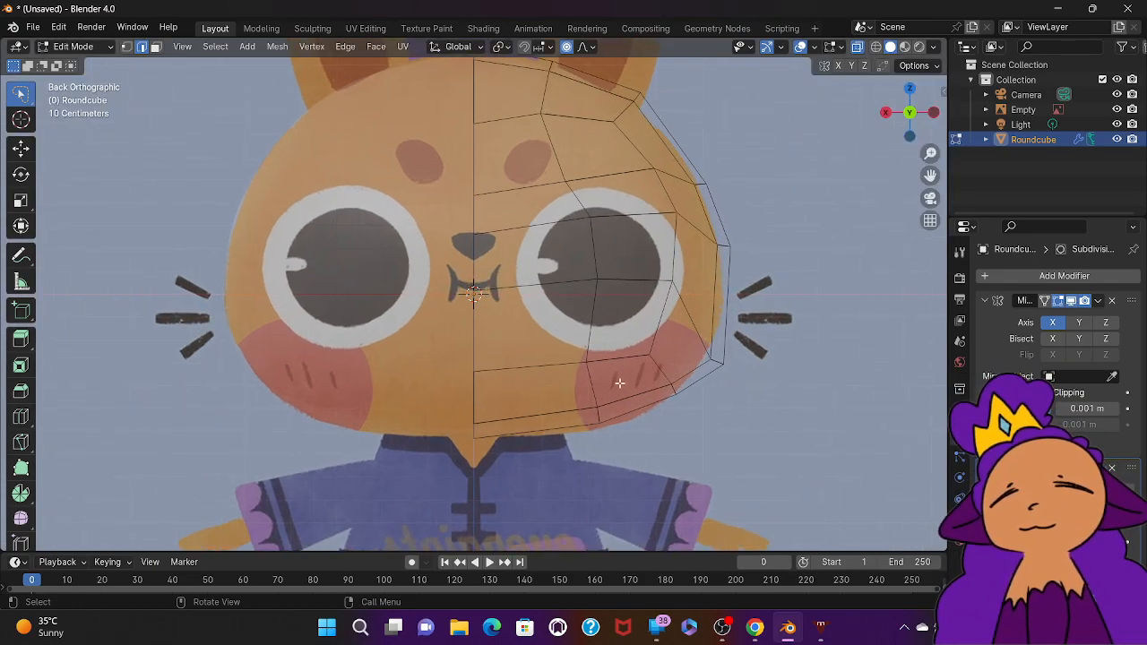
left_click(678, 293, "alt")
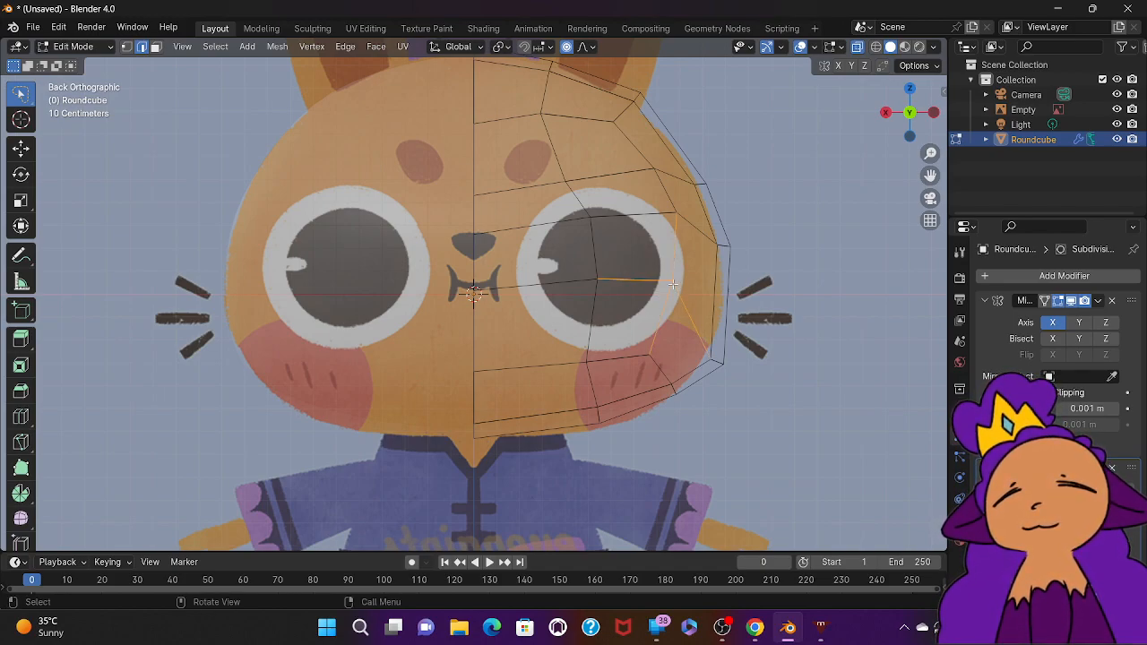
key("g")
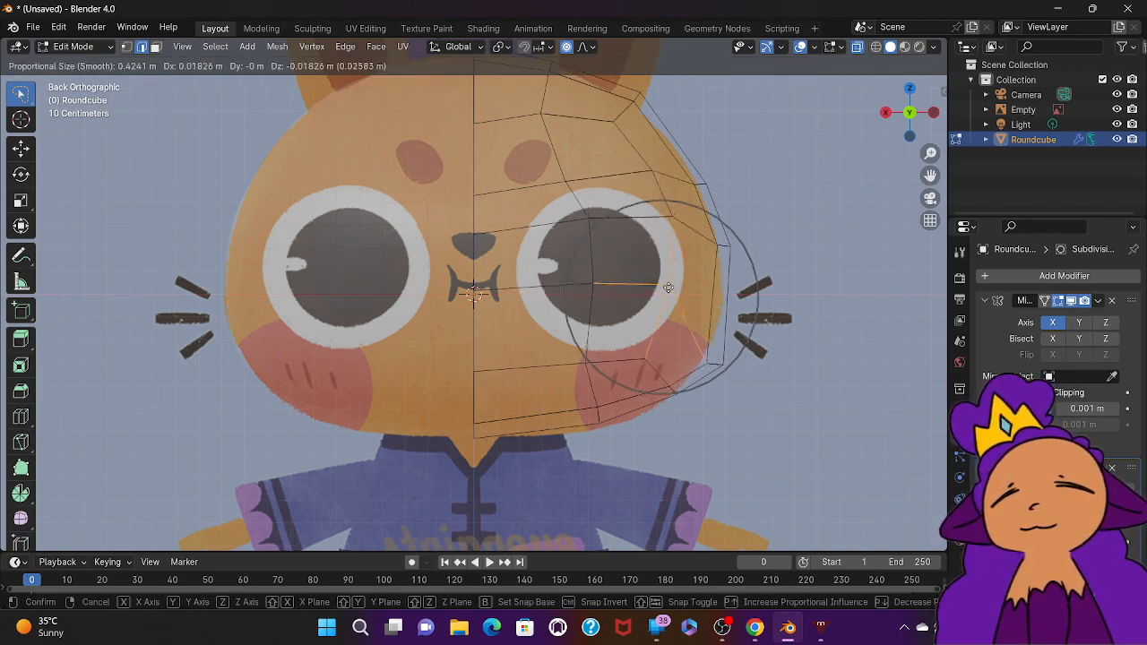
left_click(669, 288)
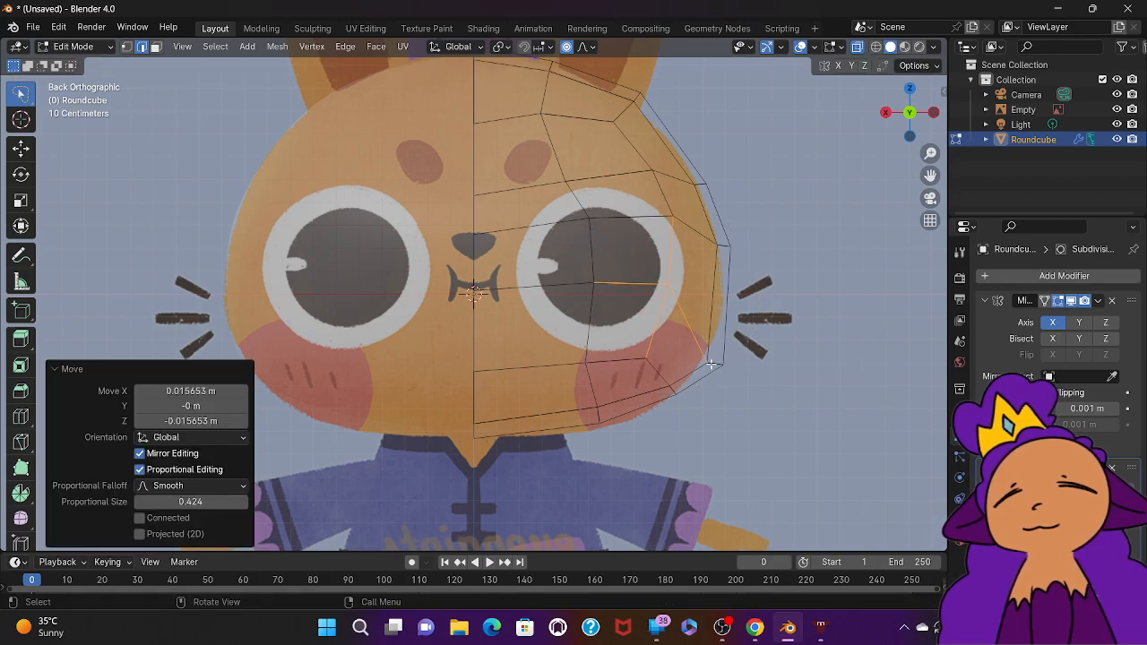
key("alt+a")
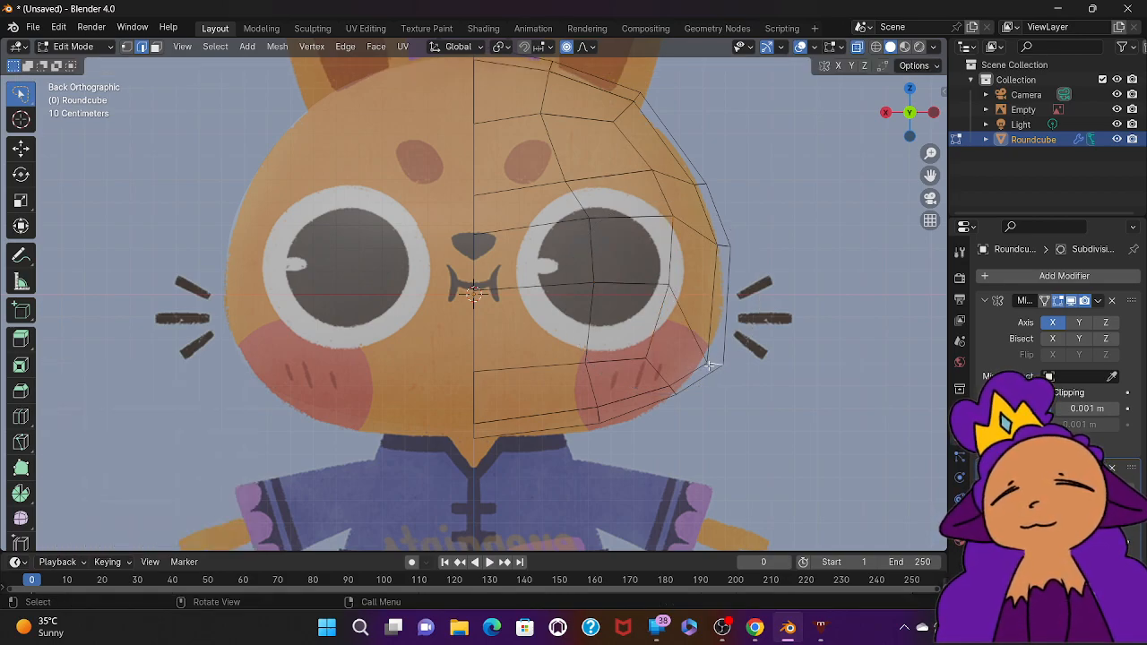
Step: Switch to vertex selection and move the cheek's outer vertex by about -0.018 m in X and 0.209 m in Z
left_click(707, 362)
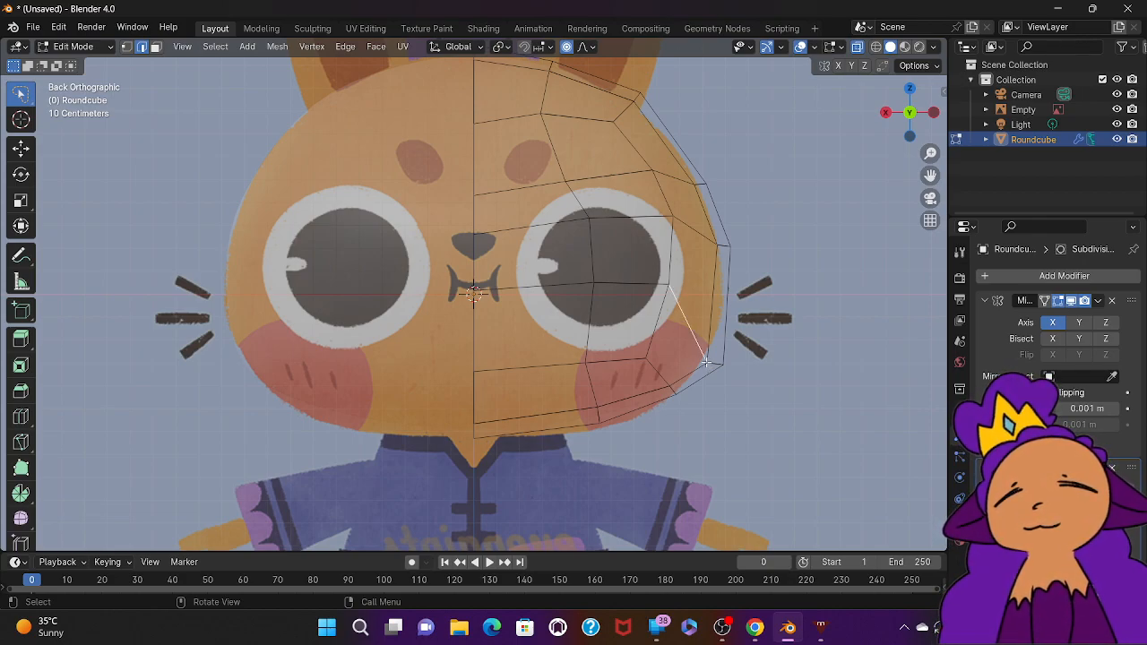
left_click(587, 214)
left_click(584, 219)
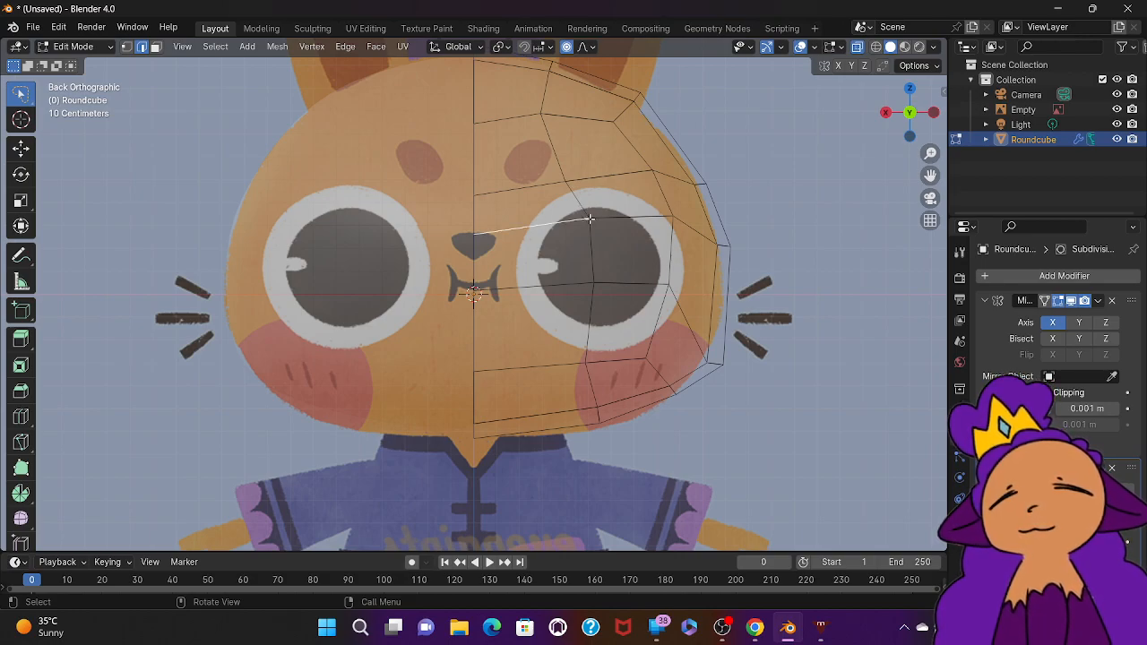
left_click(590, 218)
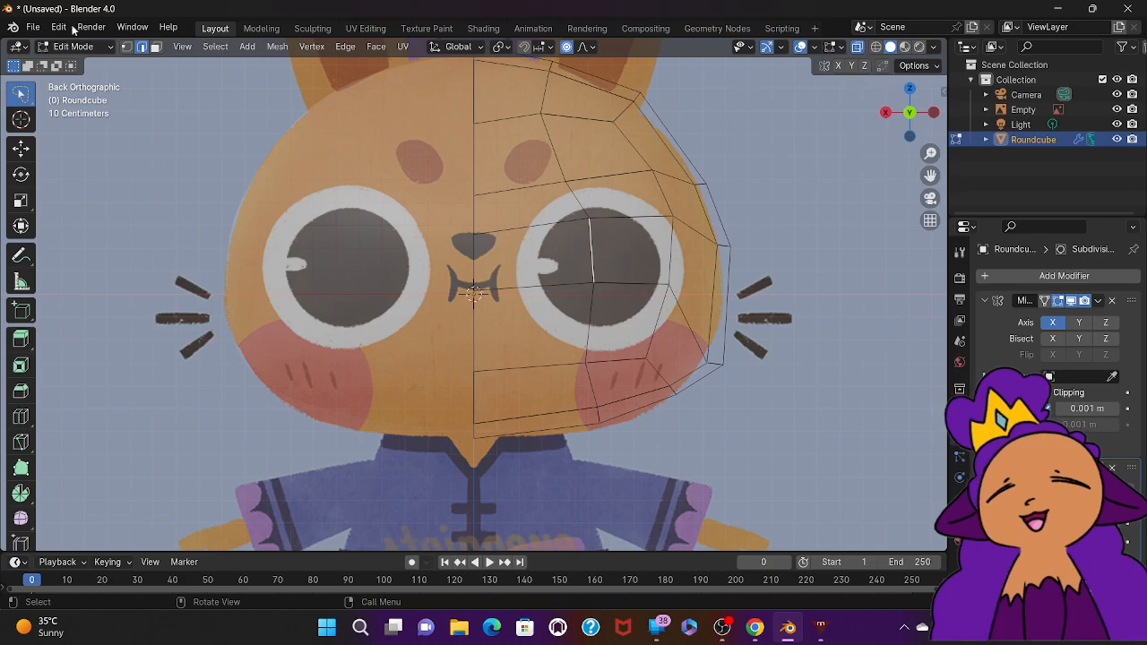
left_click(128, 47)
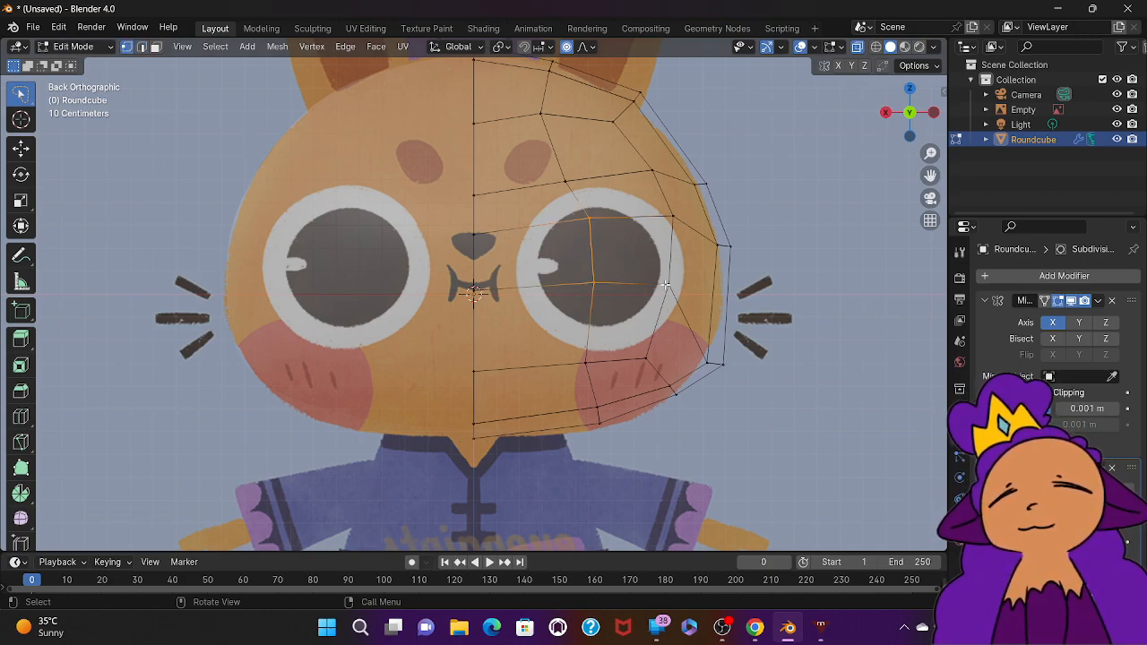
key("alt+a")
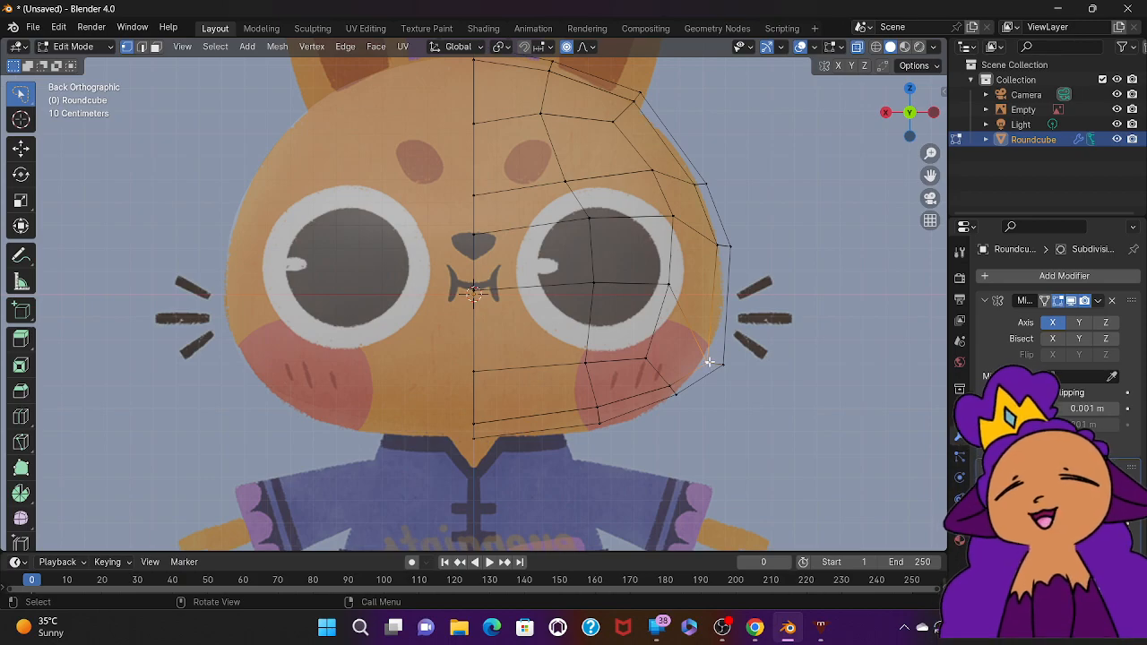
key("g")
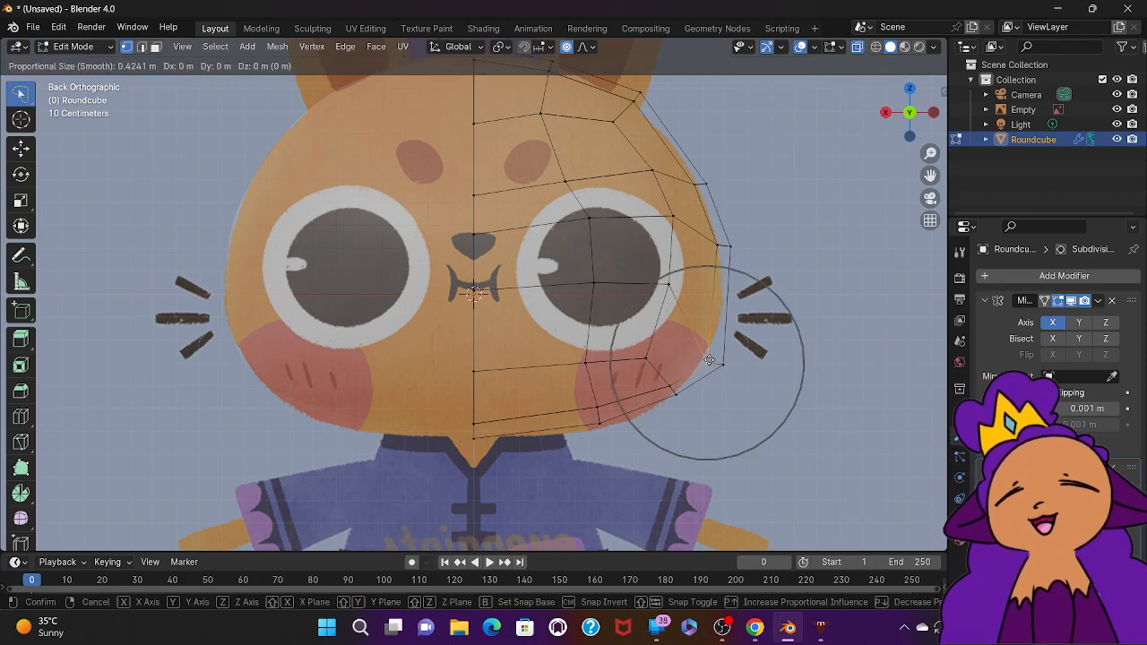
left_click(714, 313)
Step: From an angled side view, move the lower side vertex just behind the reference image by about -0.061 m X, 0.012 m Y and 0.286 m Z
middle_click_drag(667, 387, 636, 509)
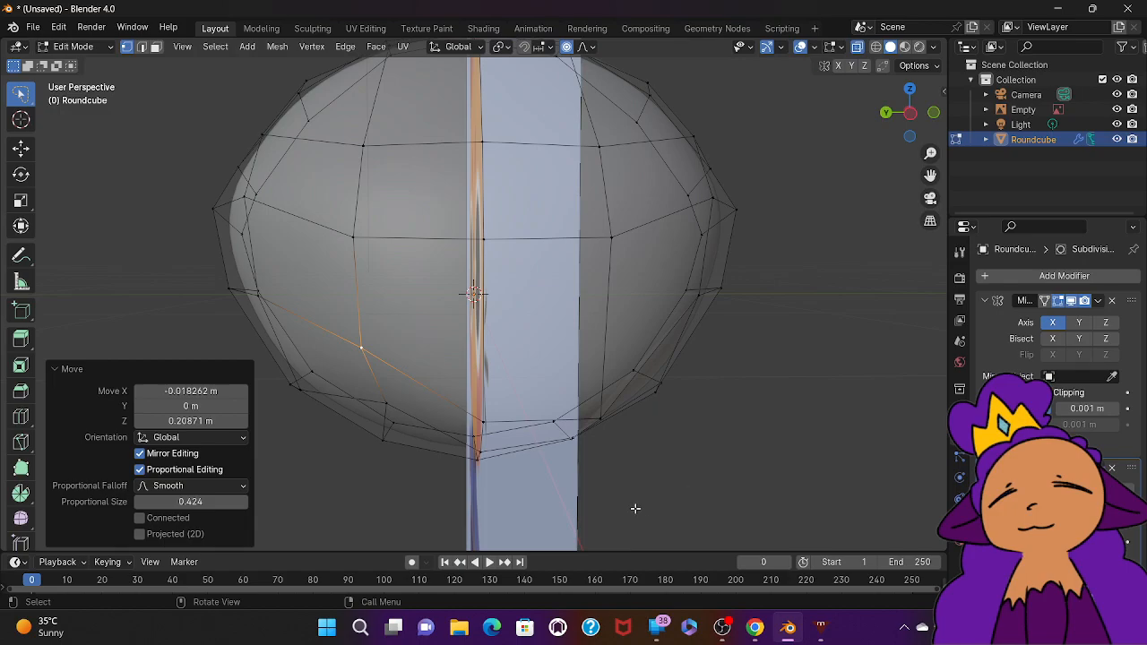
middle_click_drag(570, 465, 569, 464)
middle_click_drag(569, 464, 627, 469)
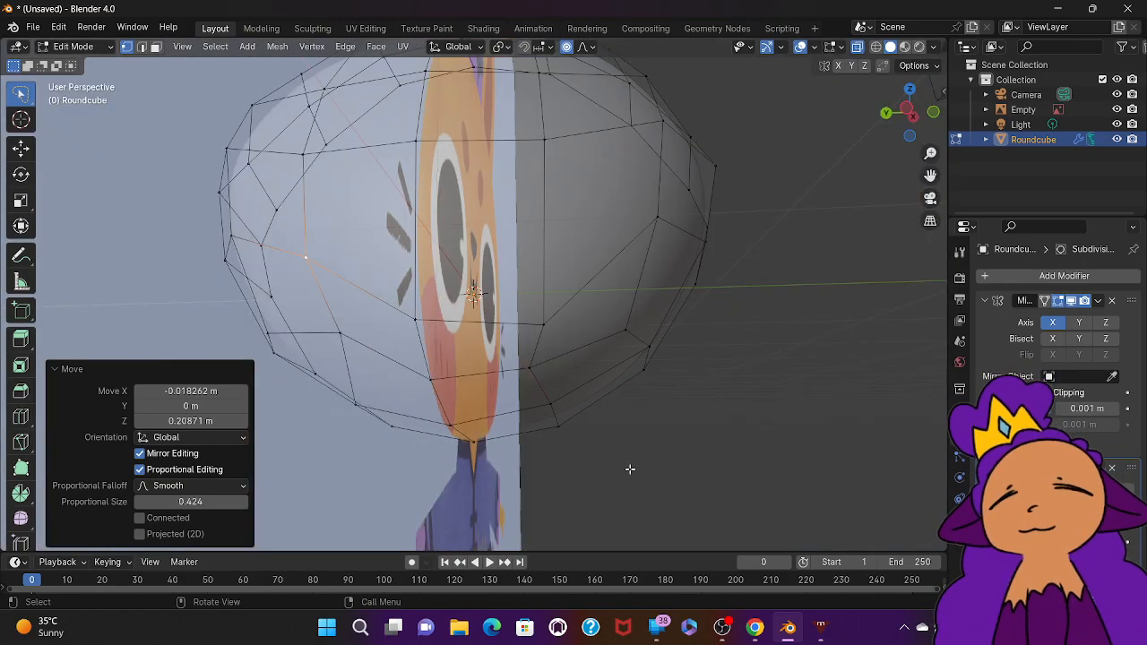
left_click(532, 323)
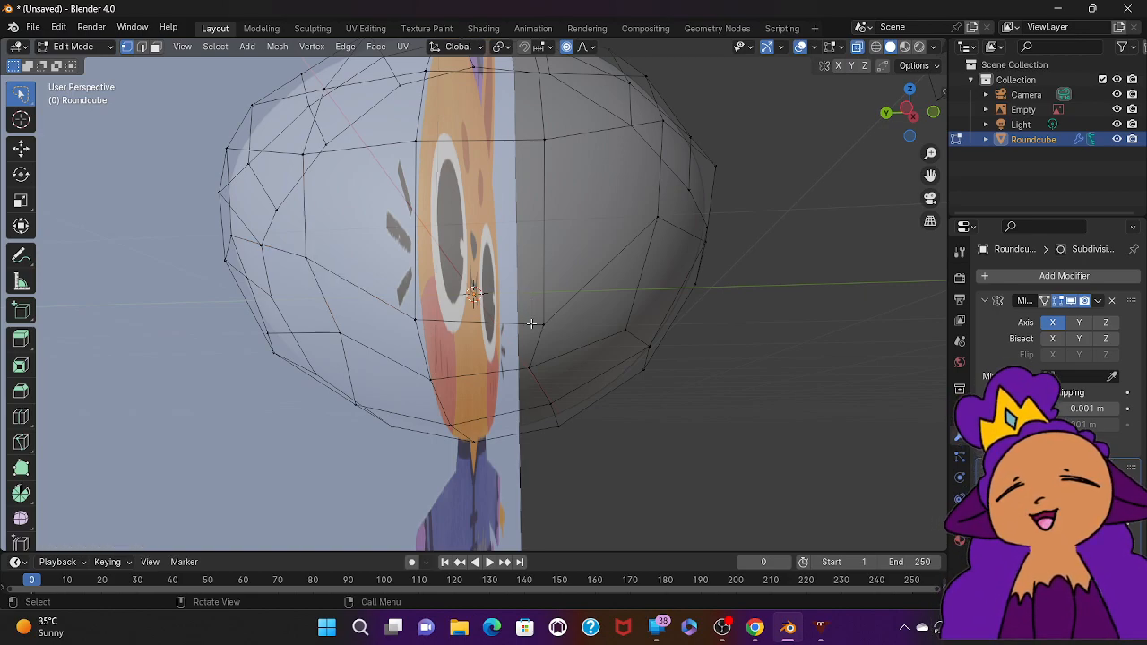
left_click(543, 327)
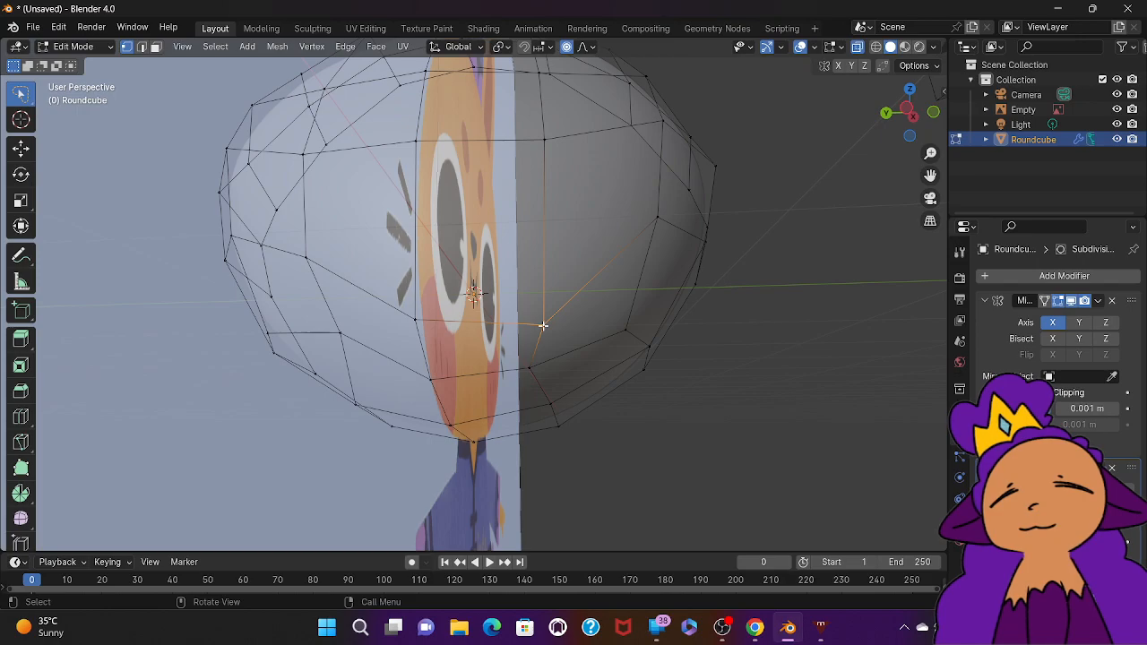
key("g")
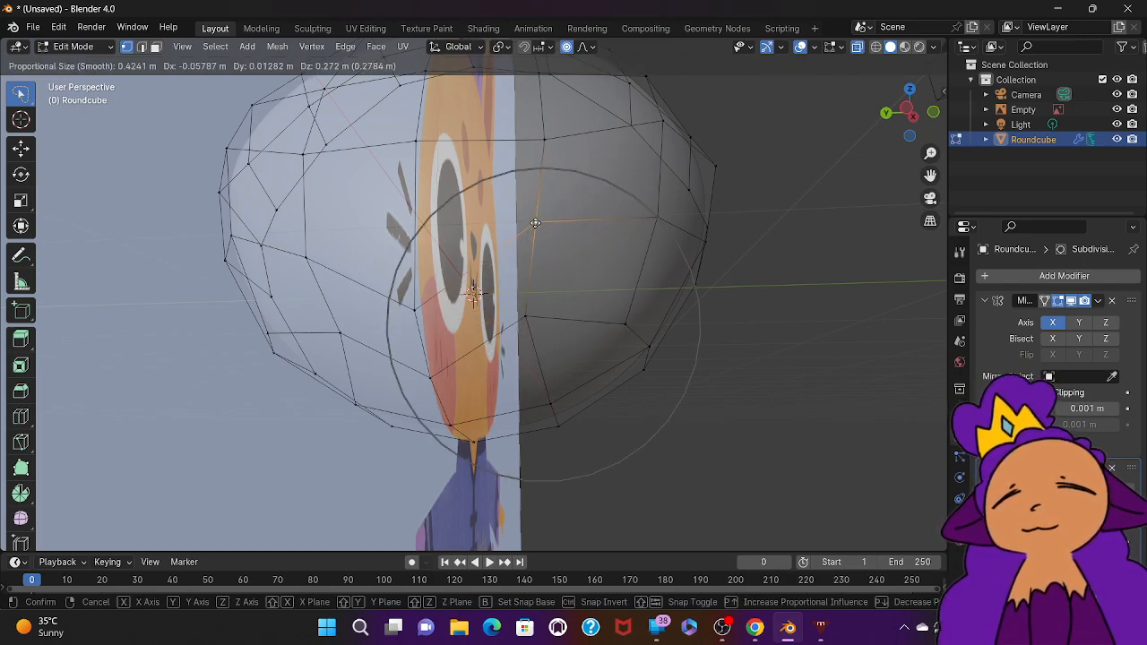
left_click(535, 219)
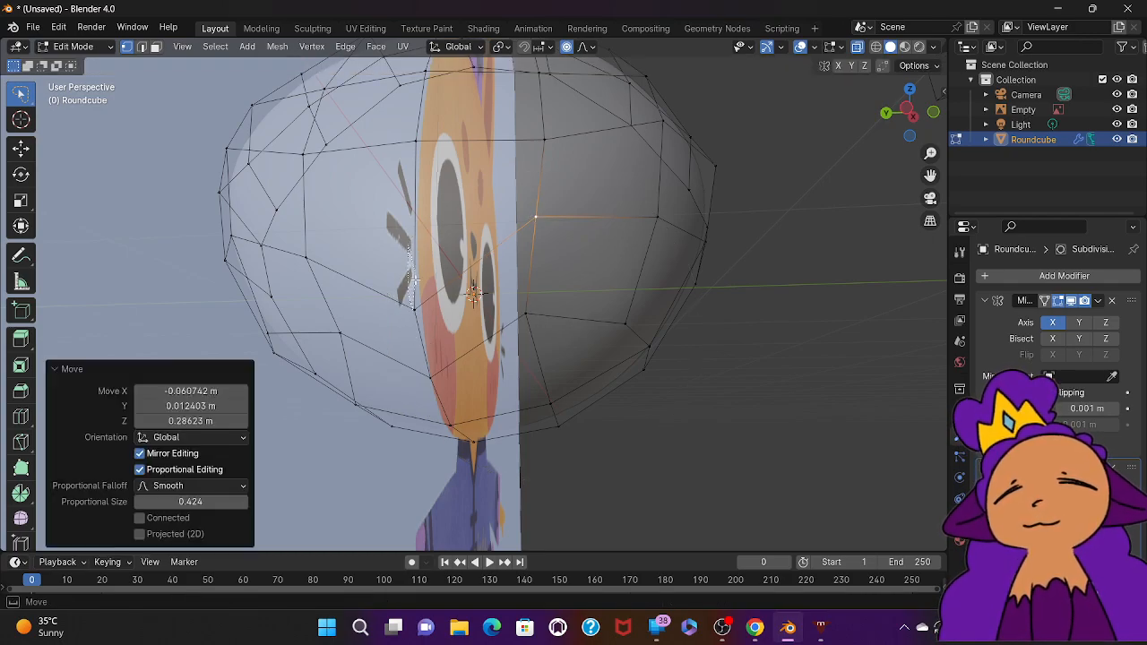
Step: With proportional editing, move the vertex at the reference face's side edge by about -0.042 m X, -0.017 m Y and 0.214 m Z
key("alt+a")
left_click(414, 310)
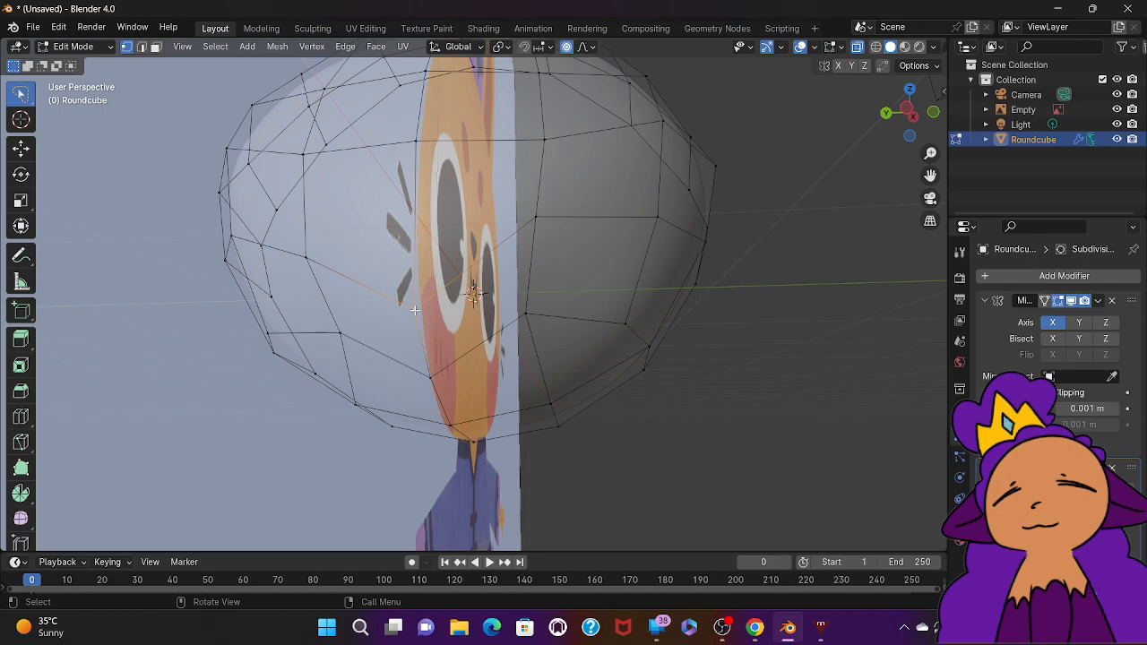
key("g")
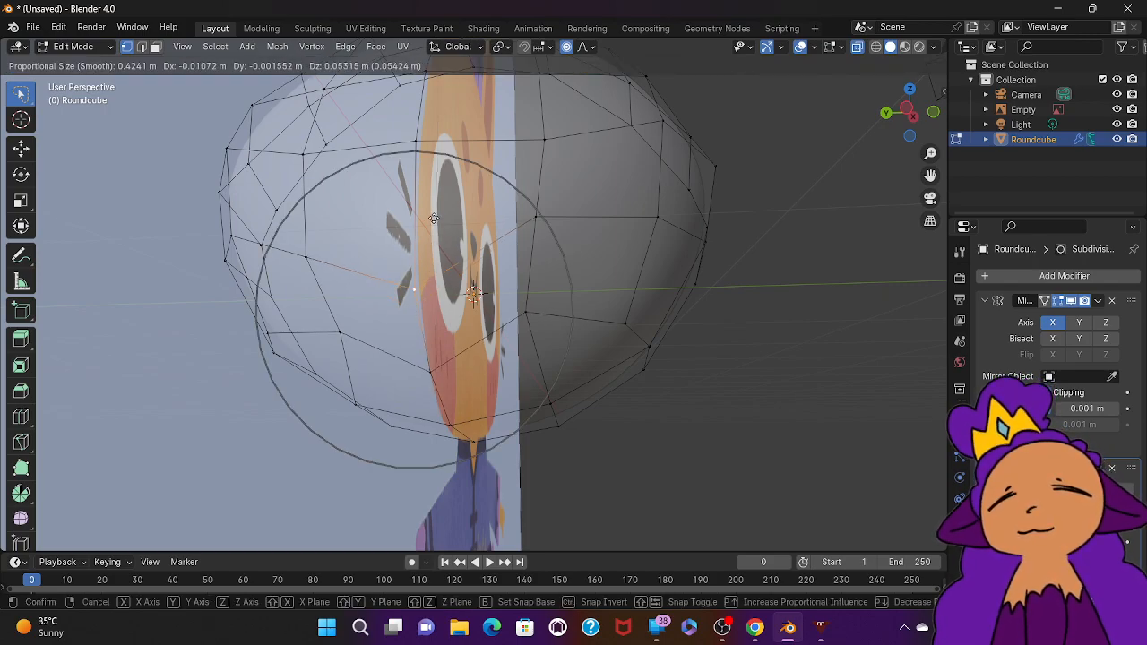
left_click(437, 158)
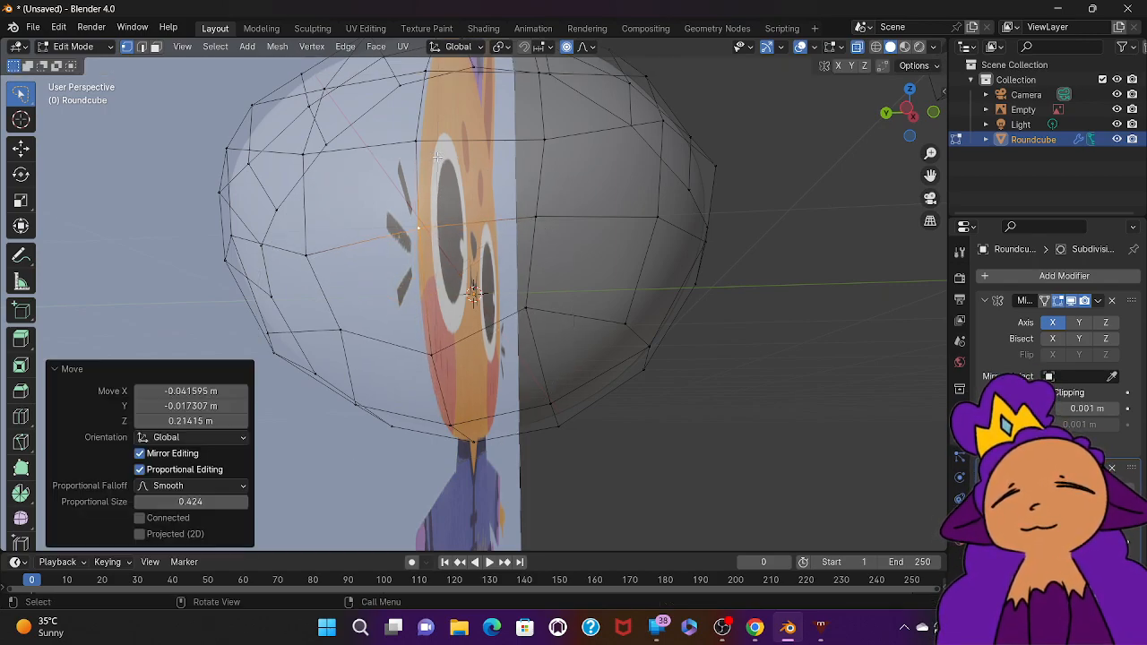
Step: Move the neighbouring vertex just outside the whiskers by about -0.008 m X, -0.029 m Y and 0.061 m Z, aligning its edge row
left_click(305, 256)
key("g")
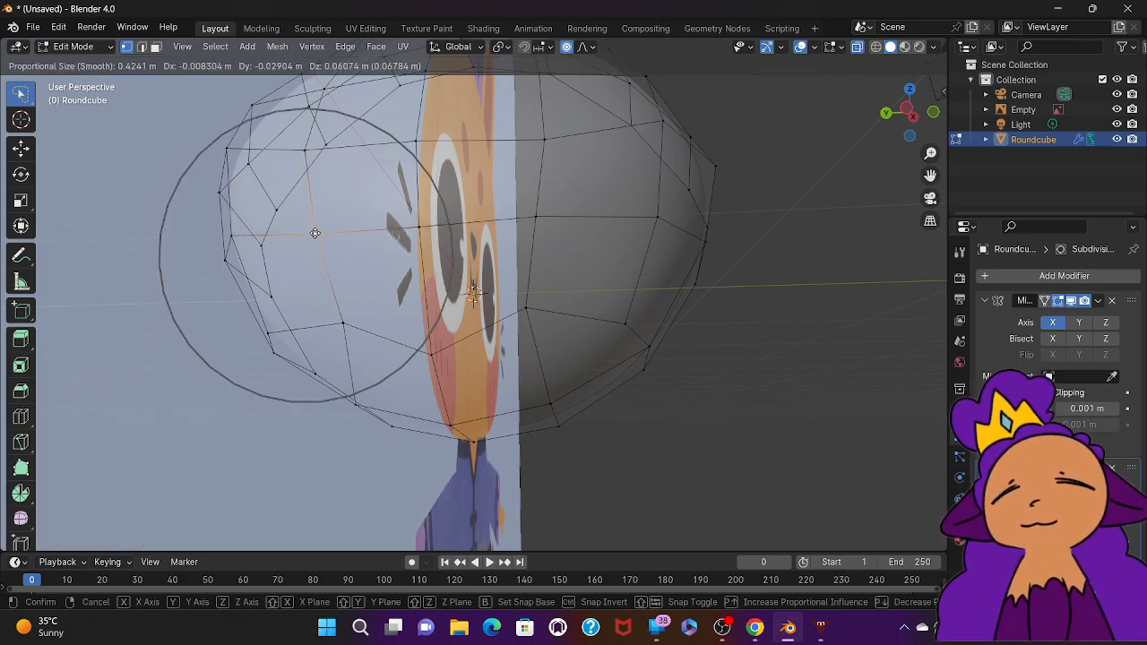
left_click(314, 234)
middle_click_drag(315, 234, 484, 149)
left_click(482, 160)
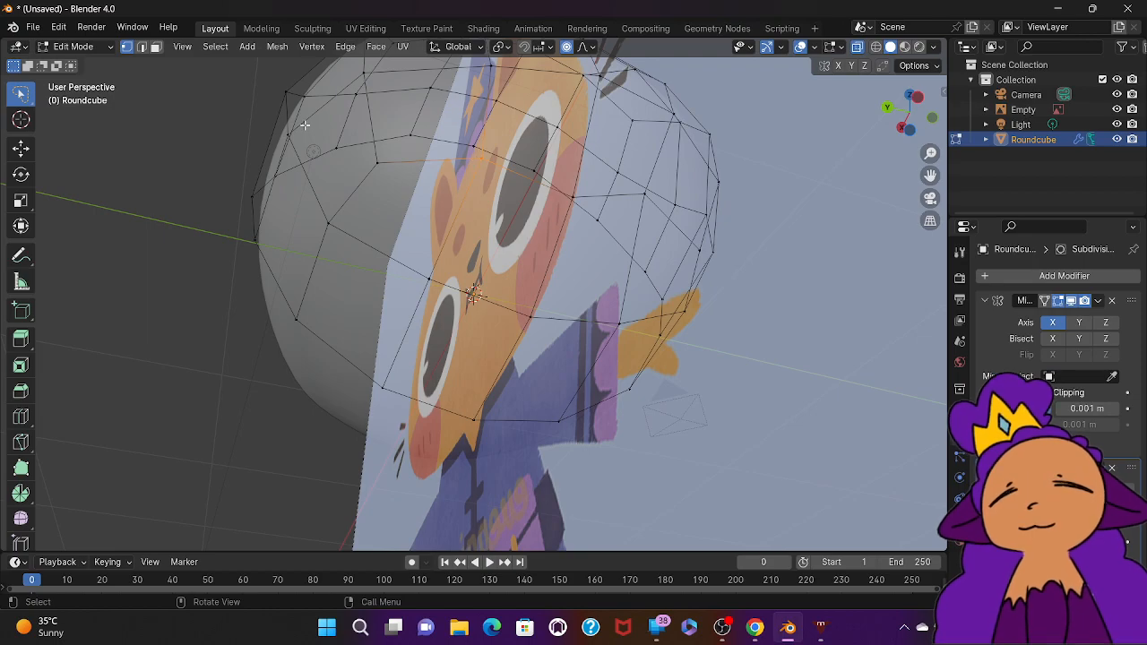
Step: Start a new General file without saving the changes to the current one
left_click(27, 29)
mouse_move(54, 47)
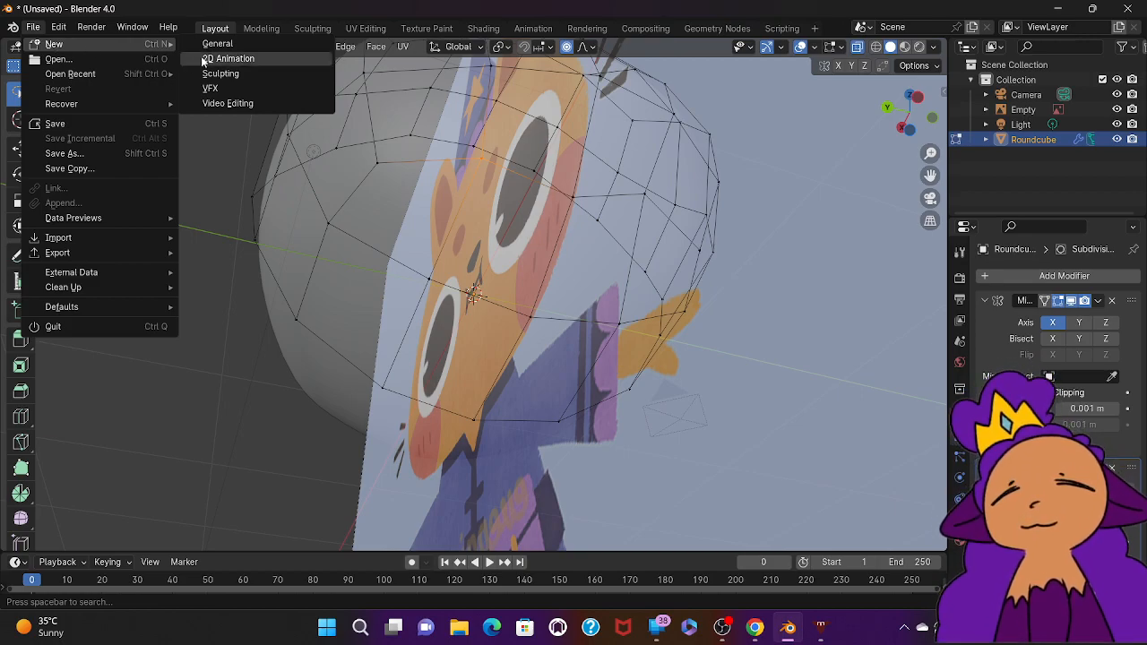
left_click(230, 45)
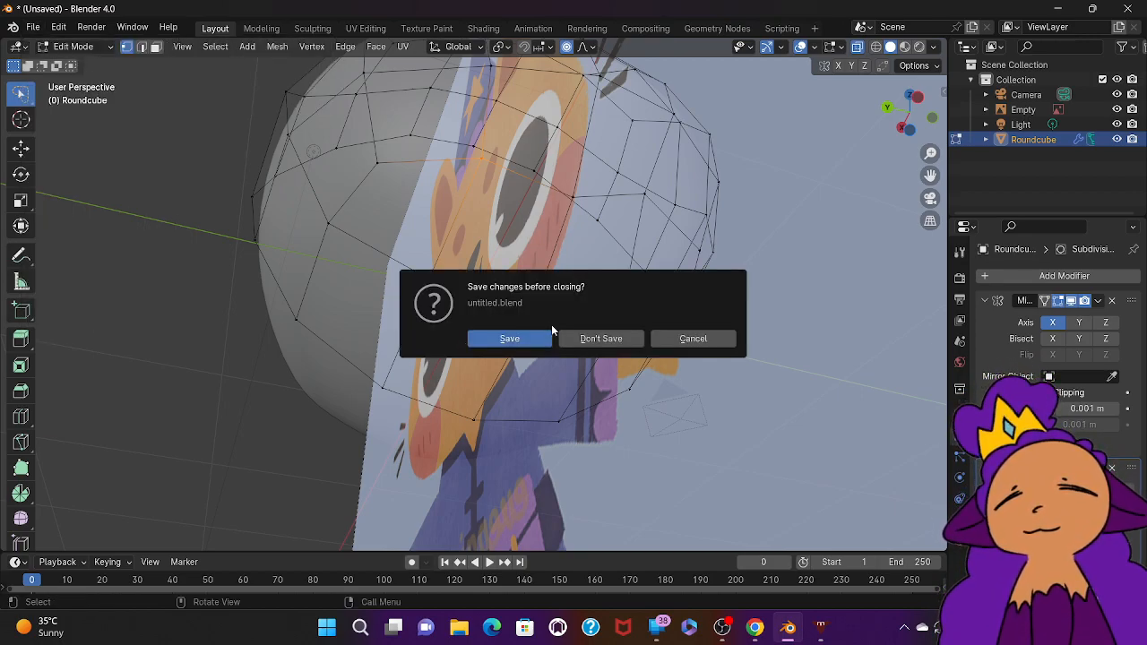
left_click(567, 342)
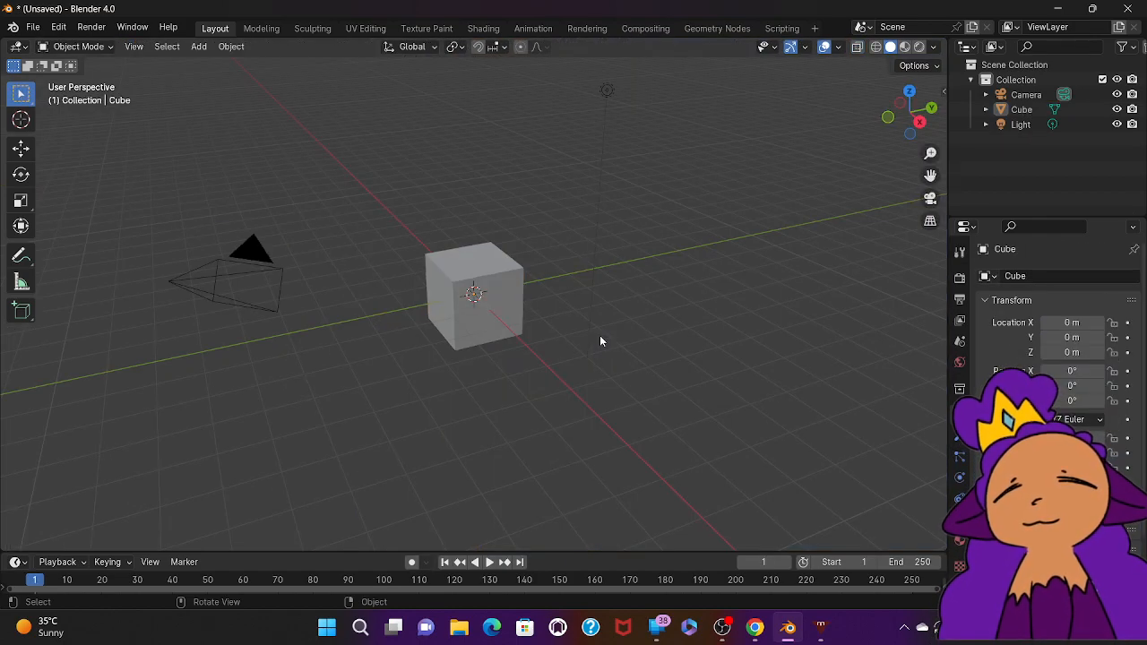
Step: Select the default cube and delete it from the scene
left_click_drag(547, 251, 374, 296)
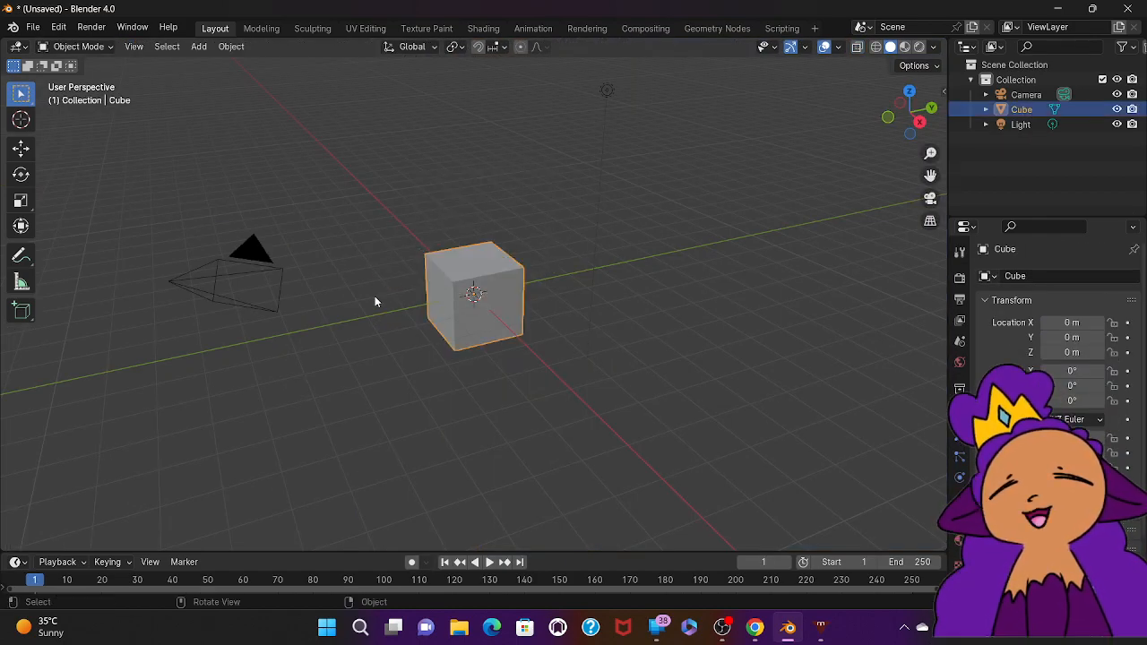
key("x")
left_click(359, 297)
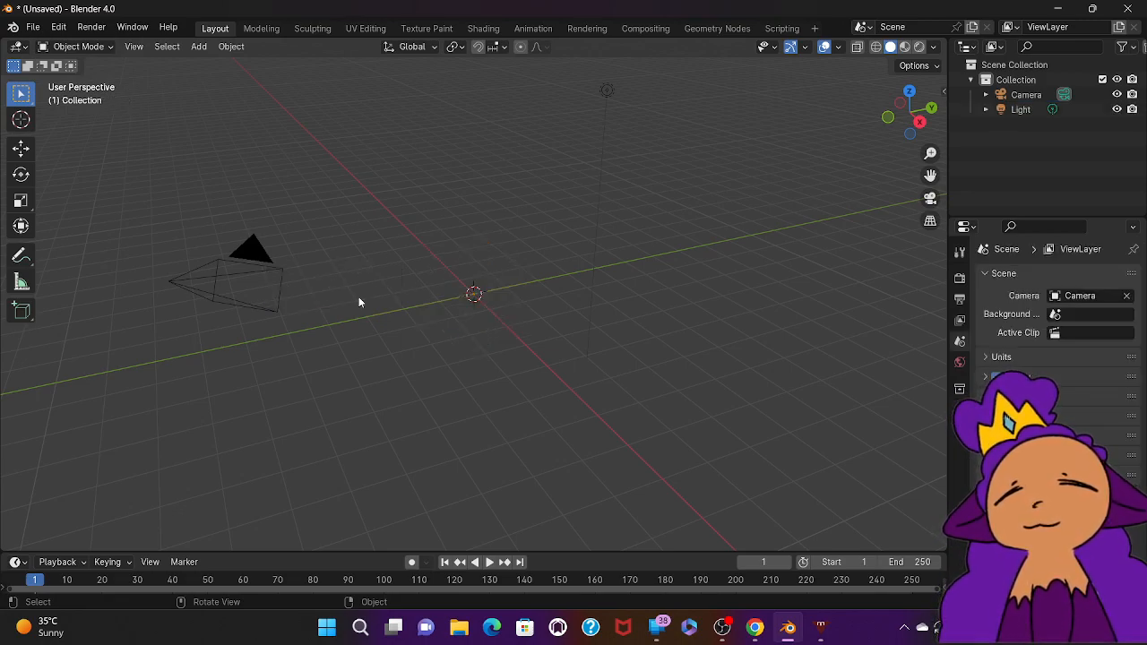
Step: Add "undefined - Imgur.png" from the Downloads folder as a reference image with Align to View disabled
key("shift+a")
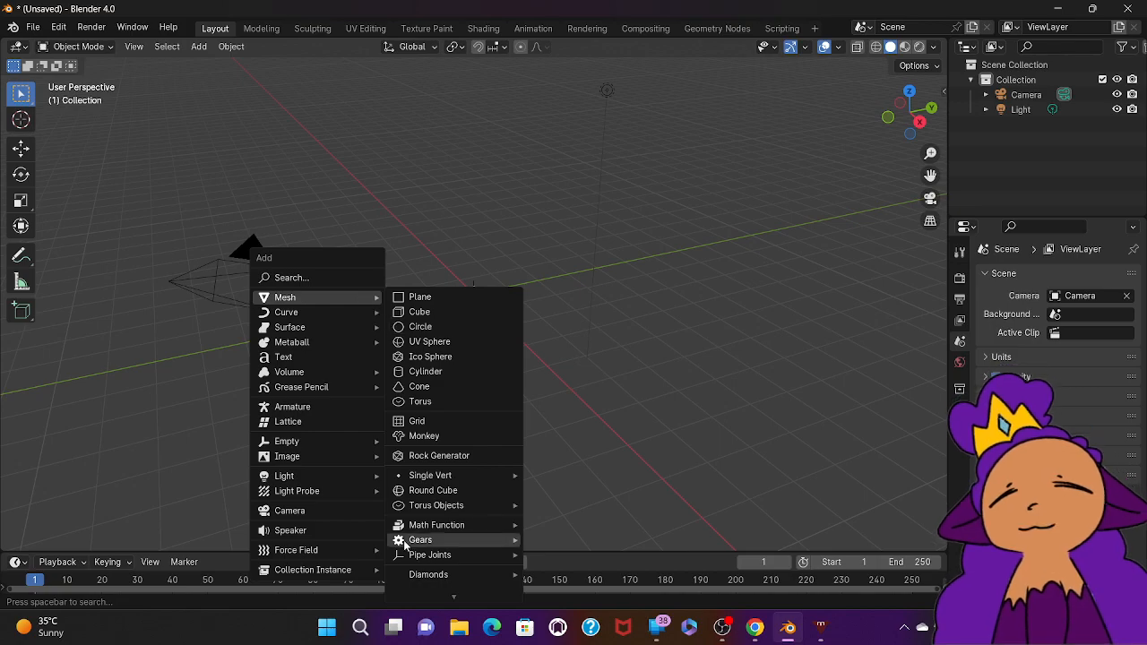
mouse_move(287, 462)
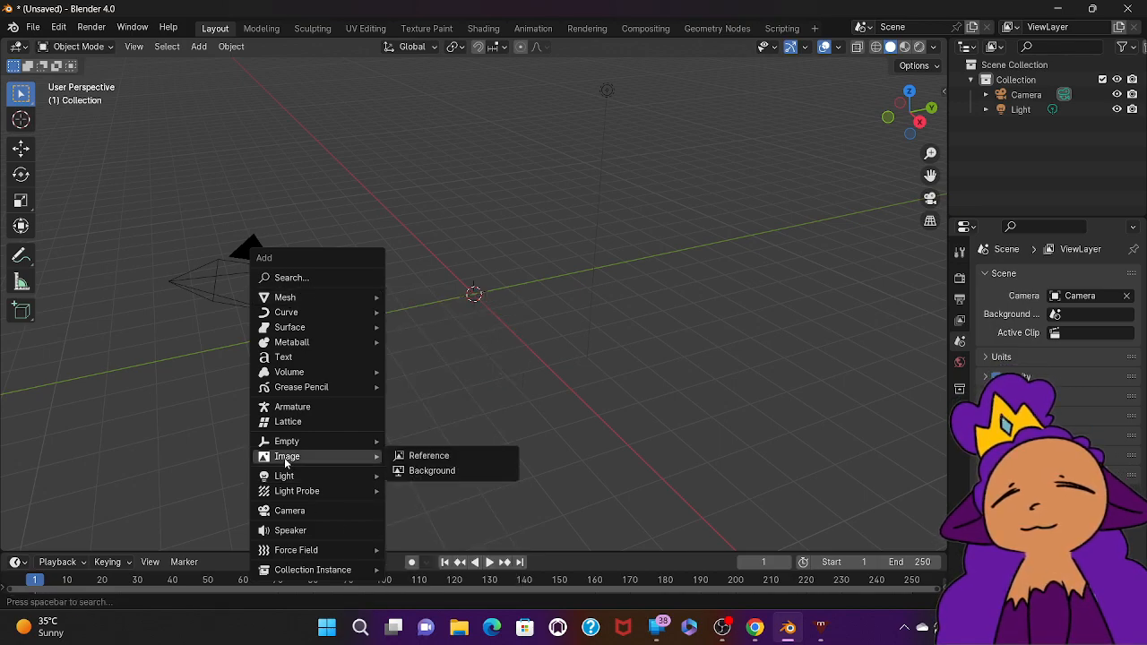
left_click(421, 457)
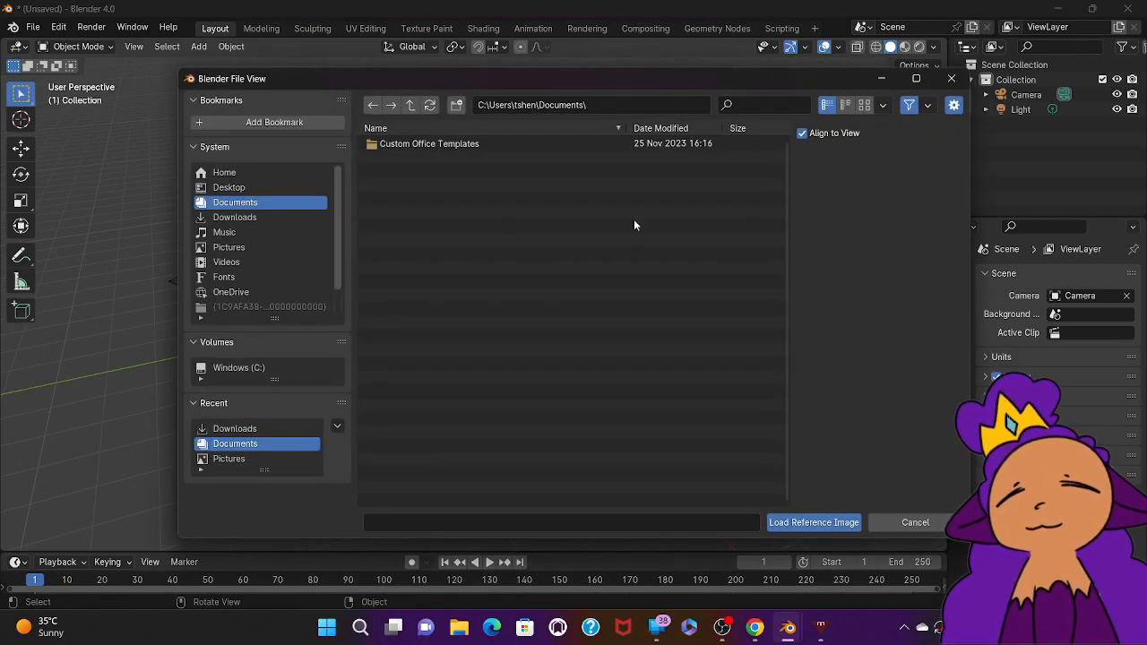
left_click(804, 134)
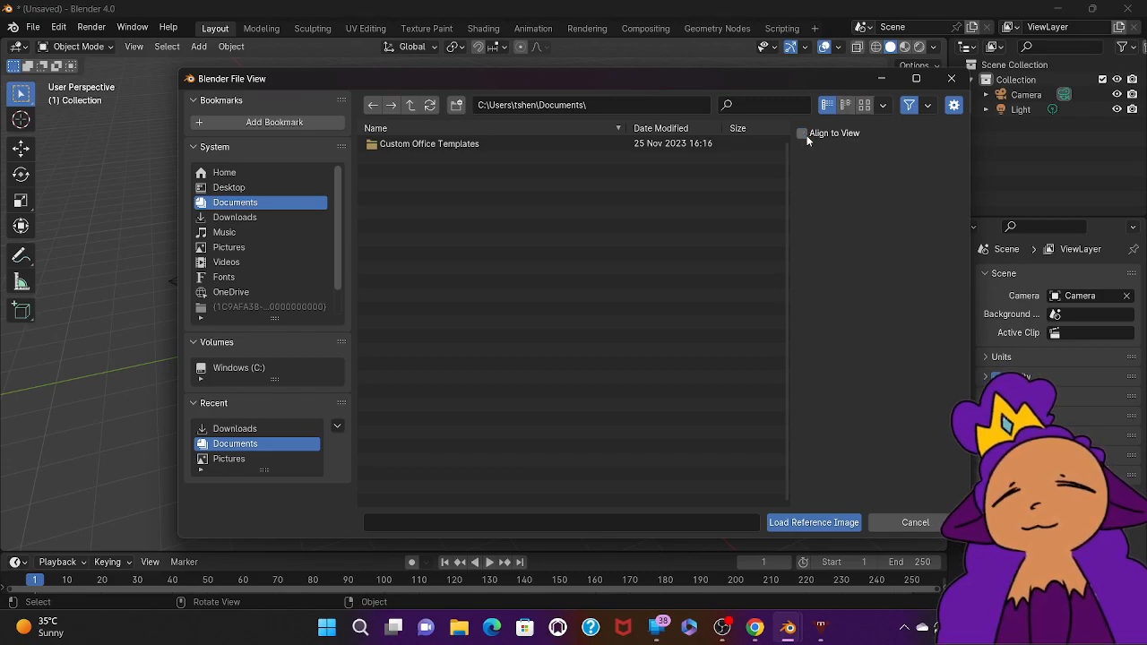
left_click(290, 219)
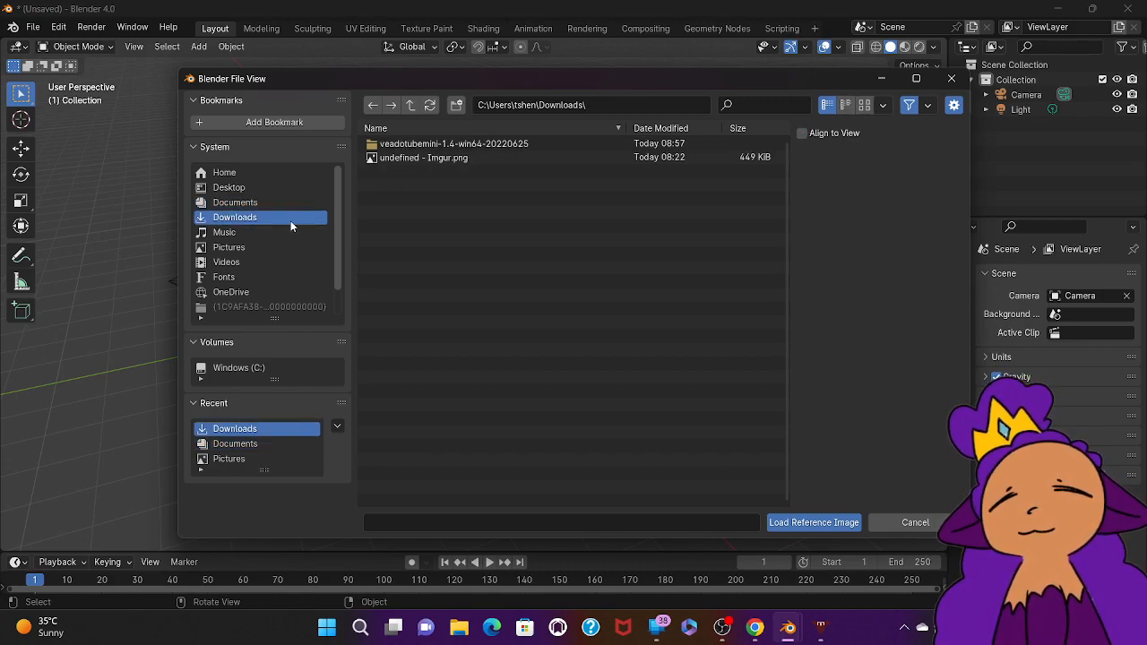
left_click(484, 156)
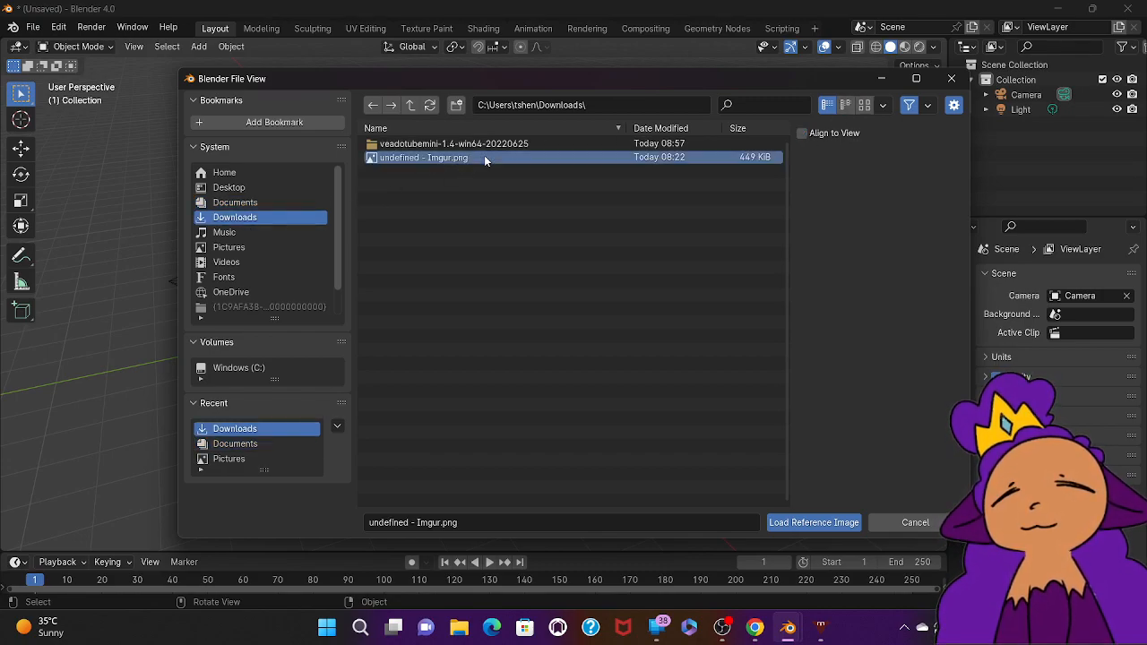
left_click(810, 522)
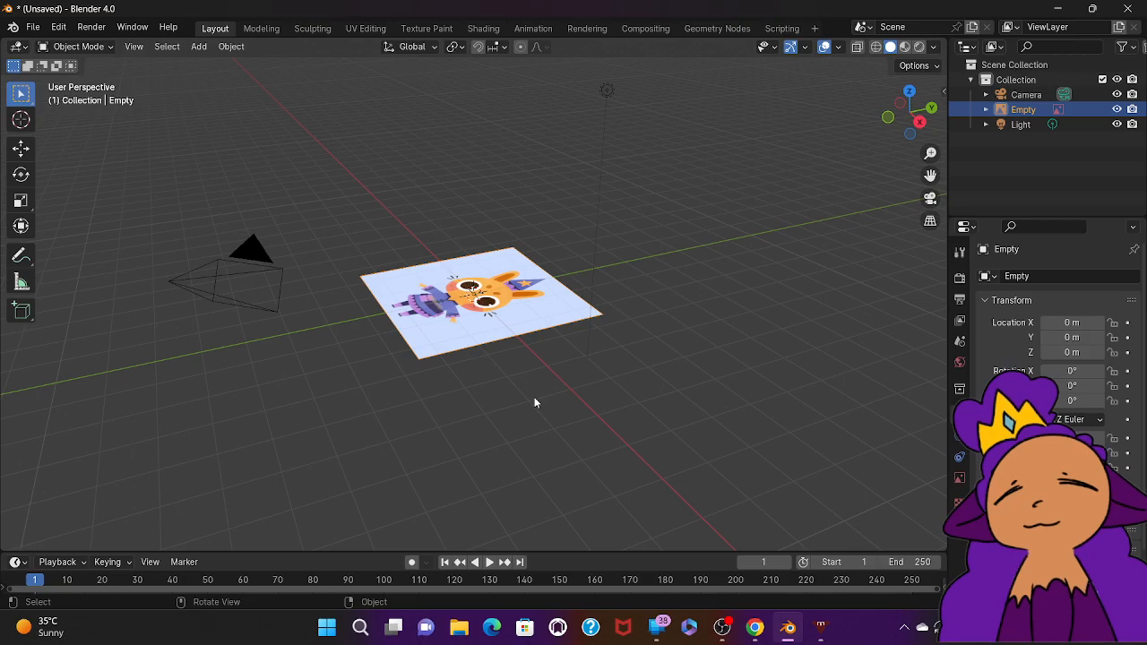
Step: Switch to the back view and stand the reference image upright by setting its X rotation to 90°
key("ctrl+KP_1")
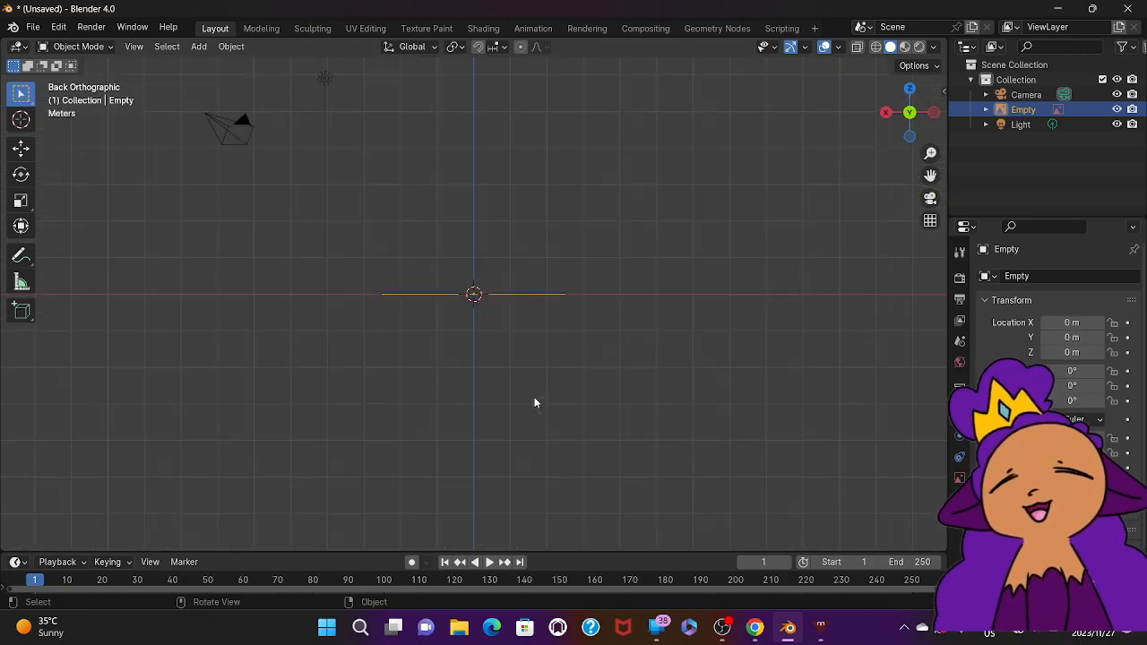
key("r")
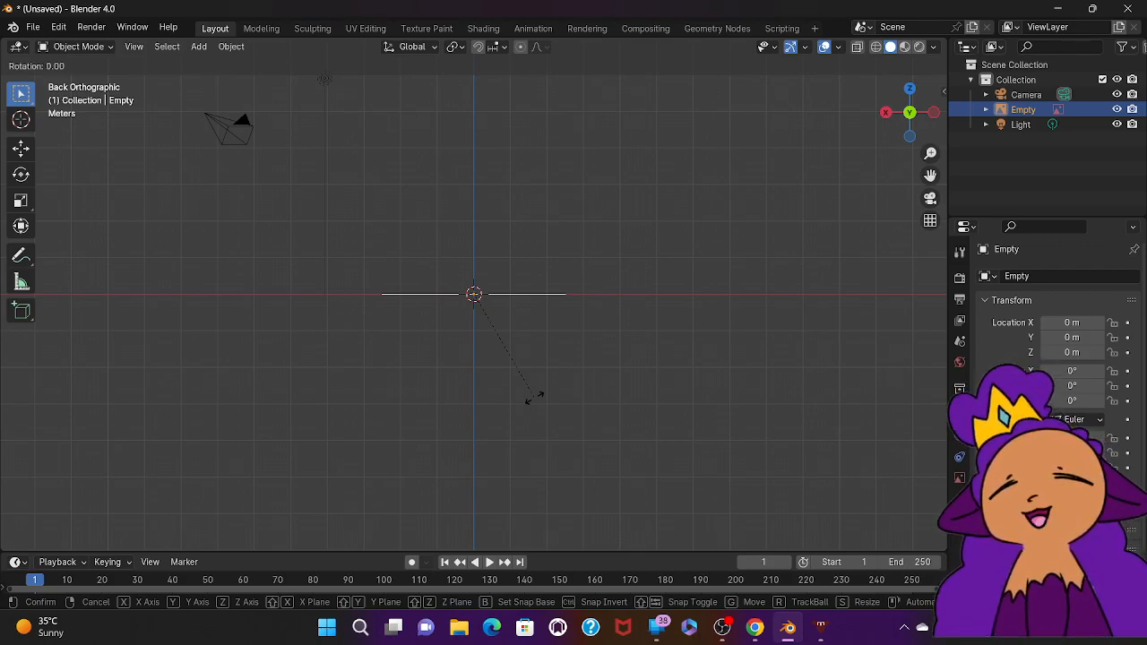
key("x")
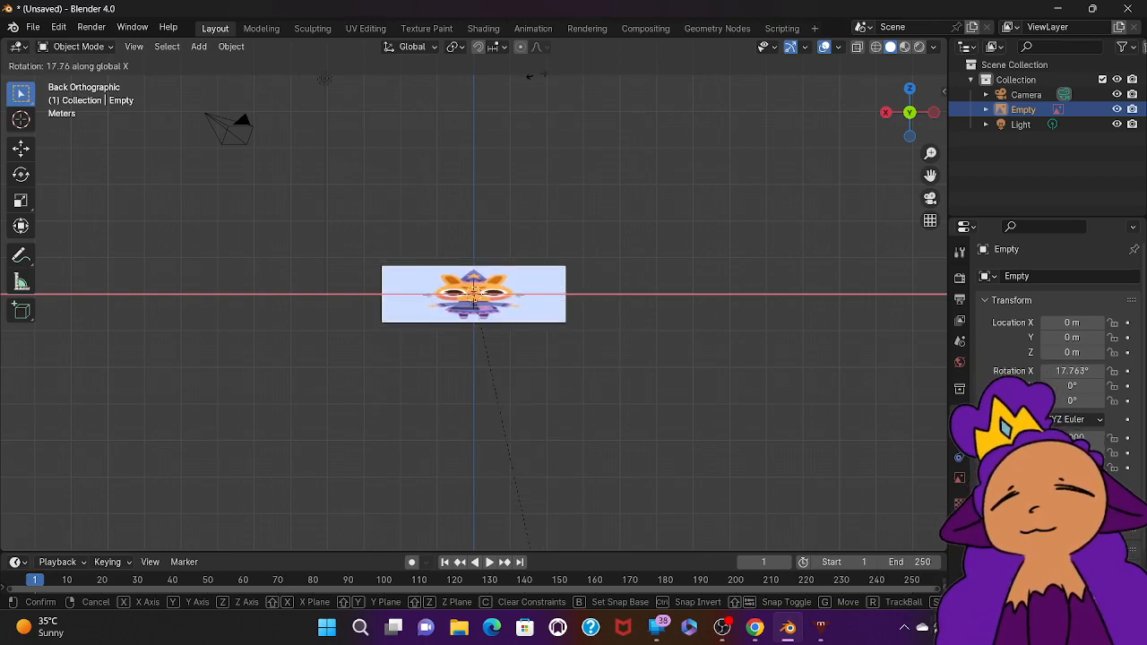
left_click(594, 151)
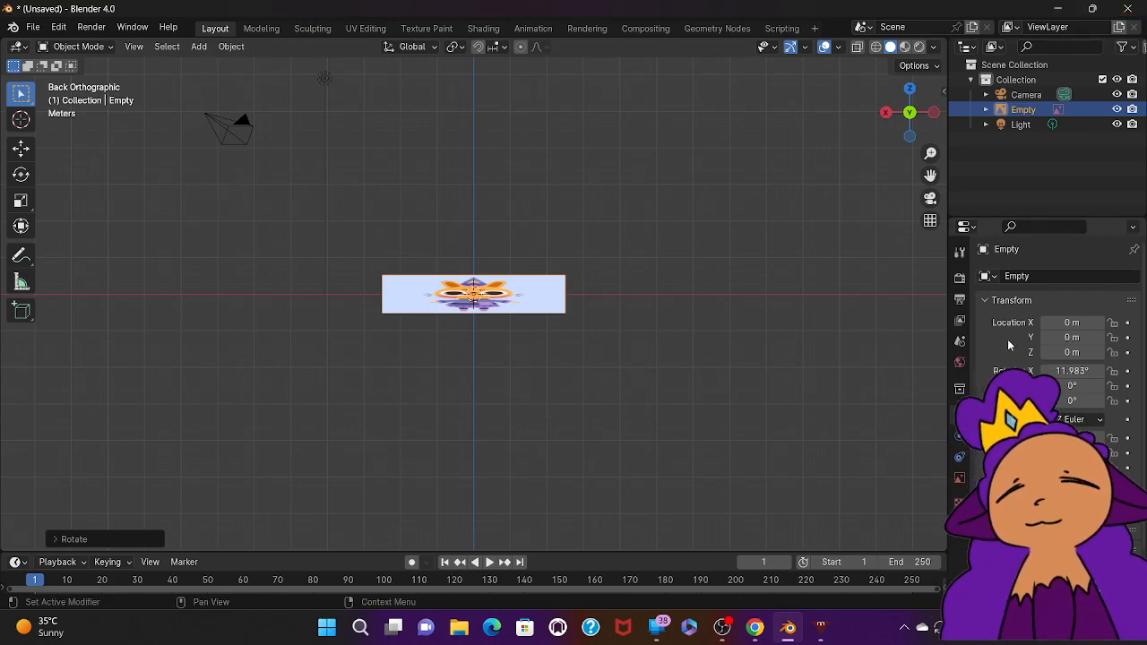
left_click(1061, 372)
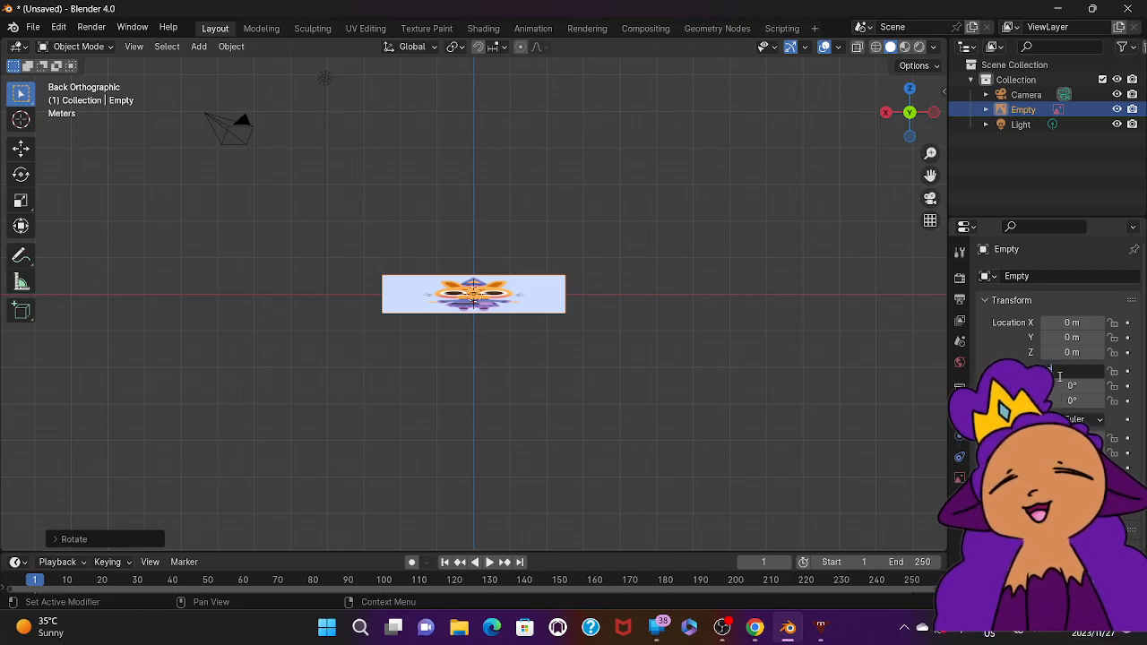
type("90")
key("Return")
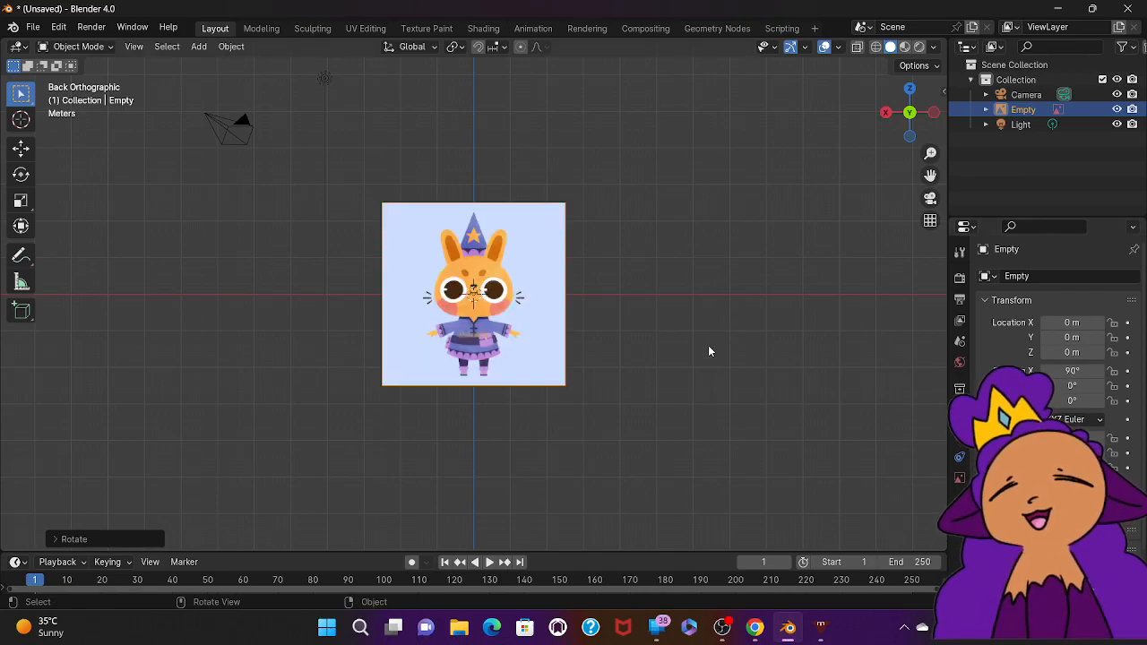
Step: Set the reference image's depth to Front and lower its opacity so it is semi-transparent
left_click(959, 480)
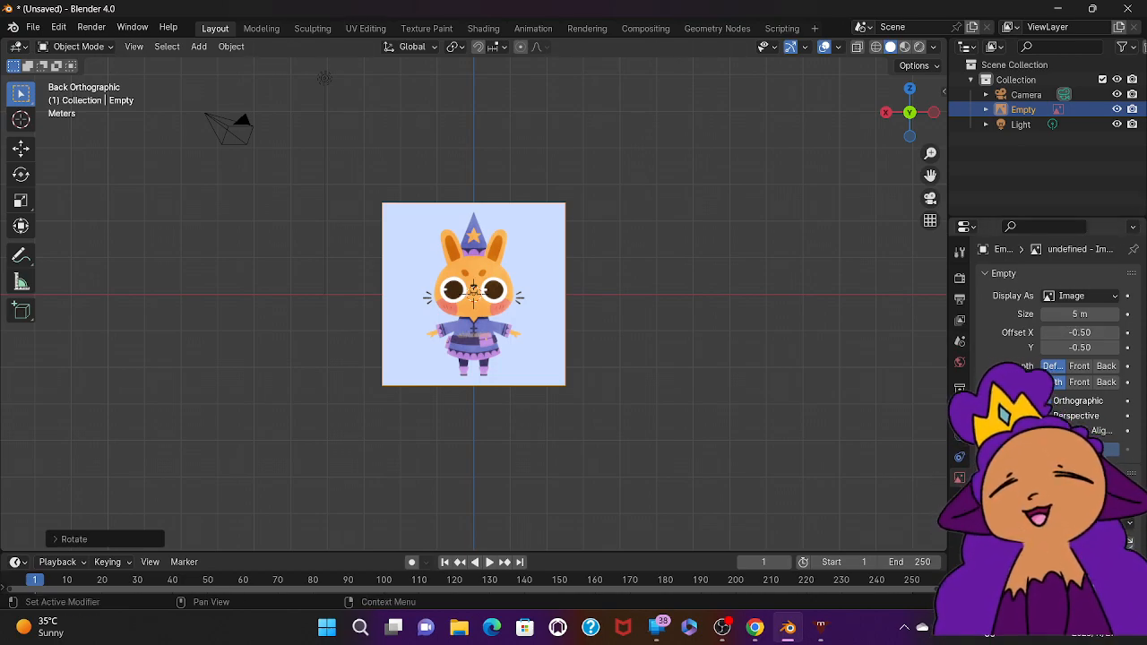
left_click(1082, 369)
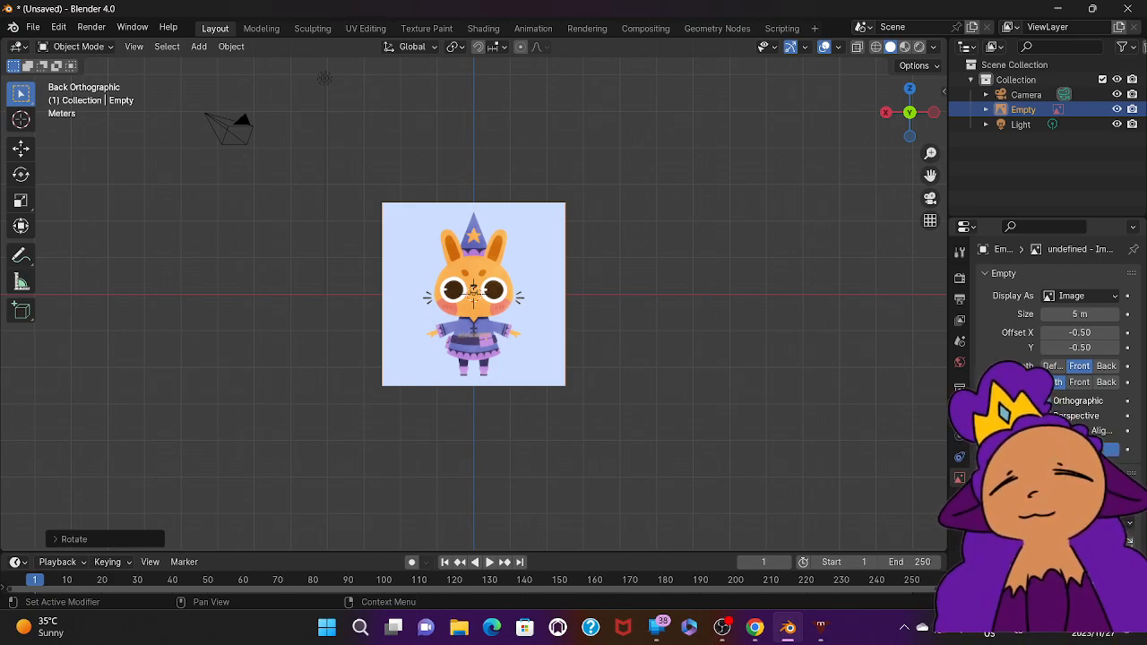
left_click_drag(1111, 449, 1088, 449)
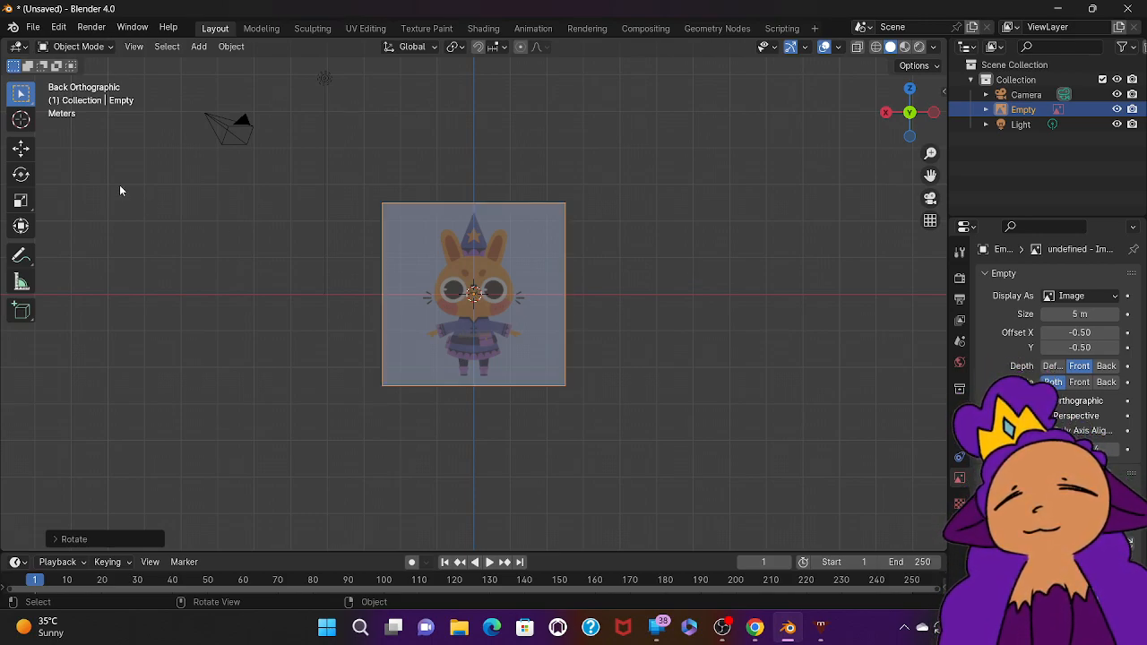
Step: Open the add-on preferences and look through the whole list to check which add-ons are enabled
left_click(13, 28)
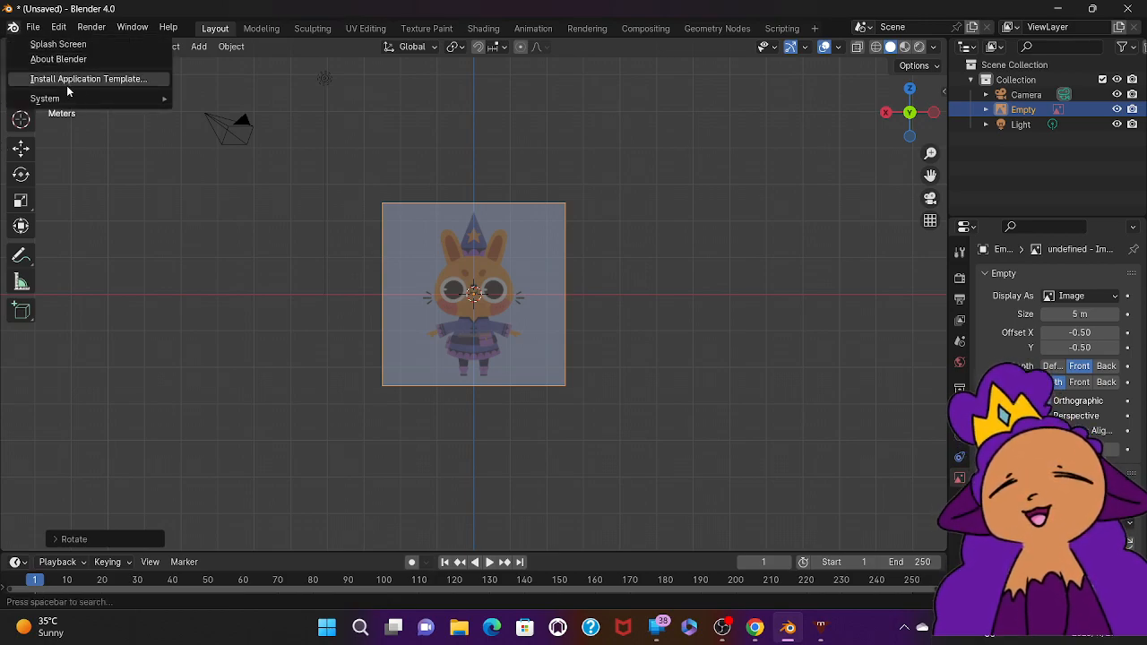
left_click(196, 256)
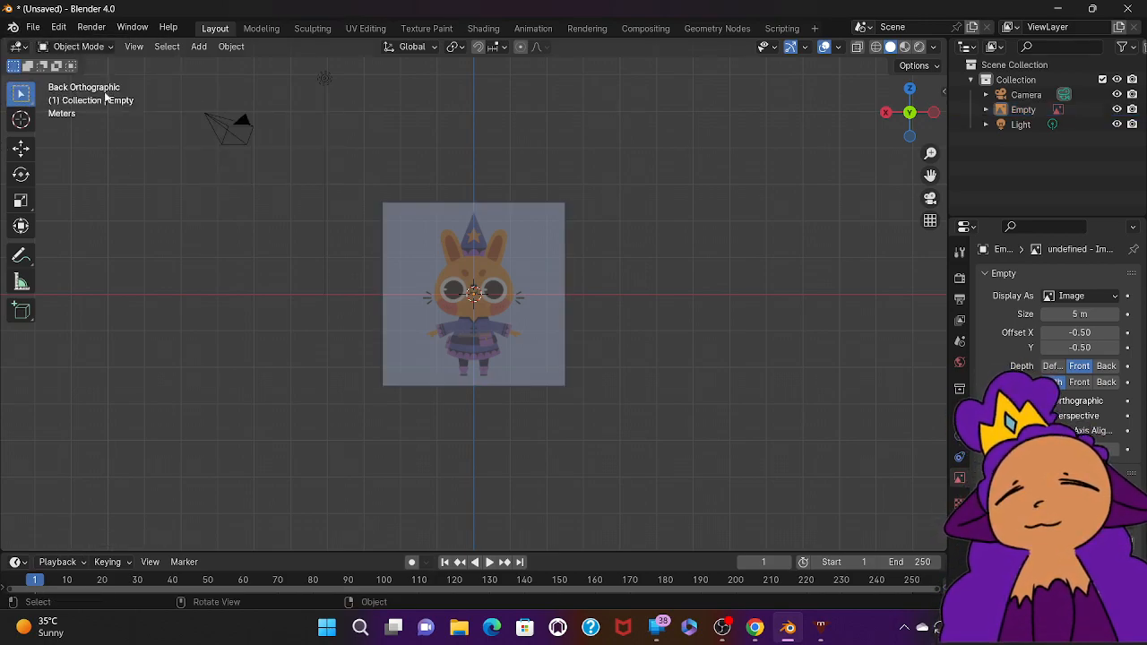
left_click(58, 27)
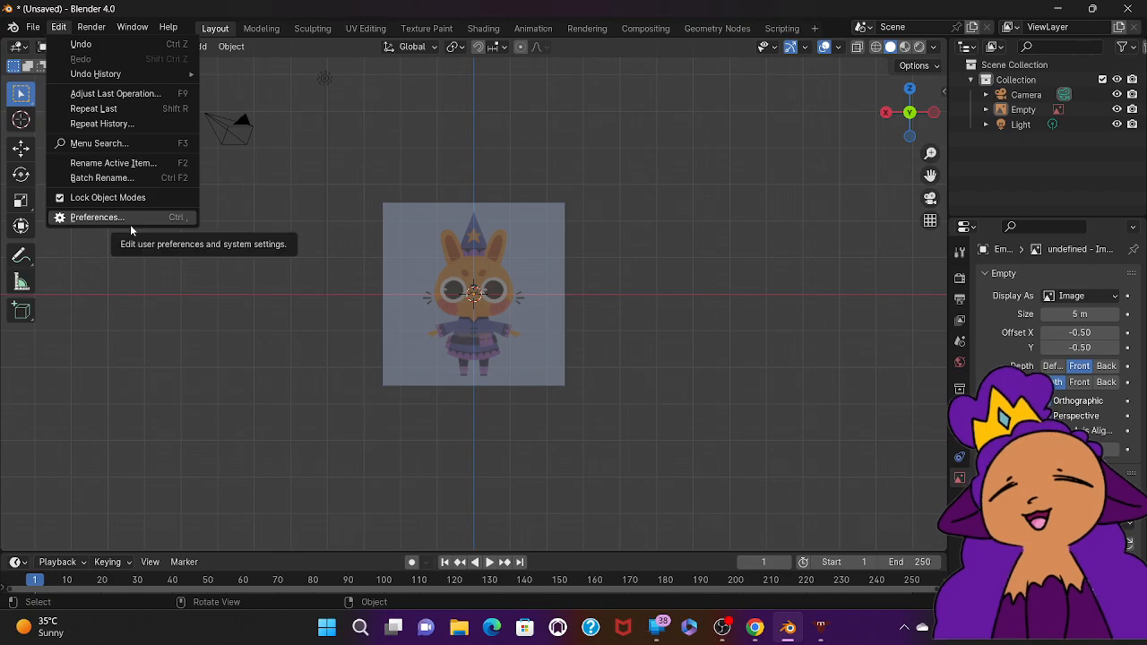
left_click(130, 223)
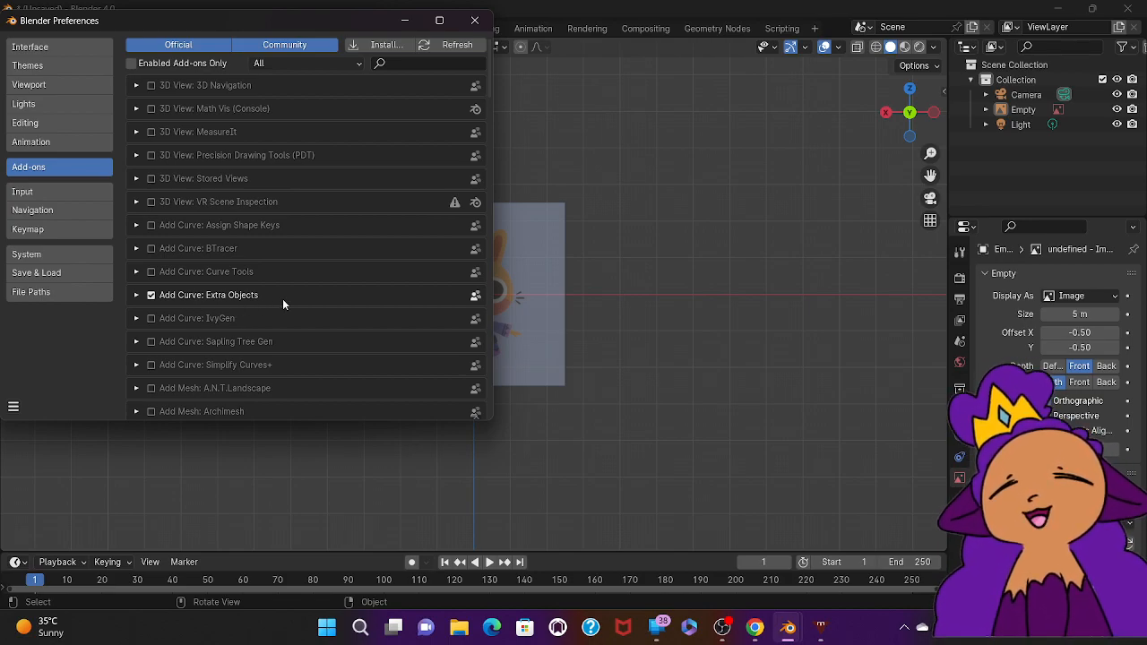
scroll(282, 298, "down", 6)
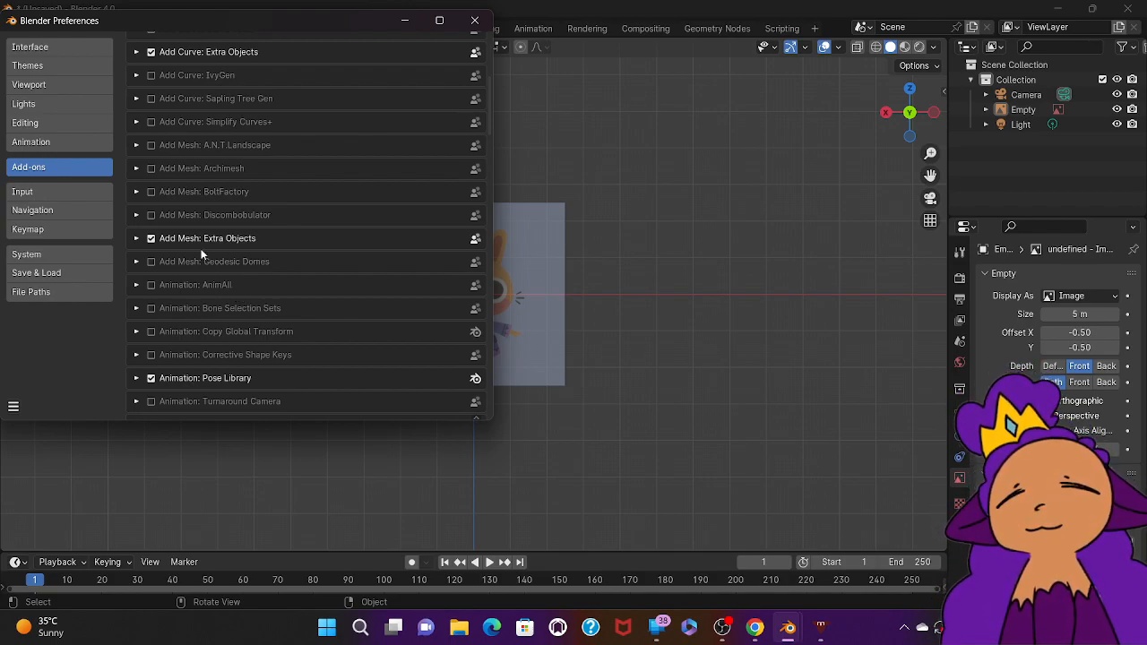
scroll(202, 256, "down", 10)
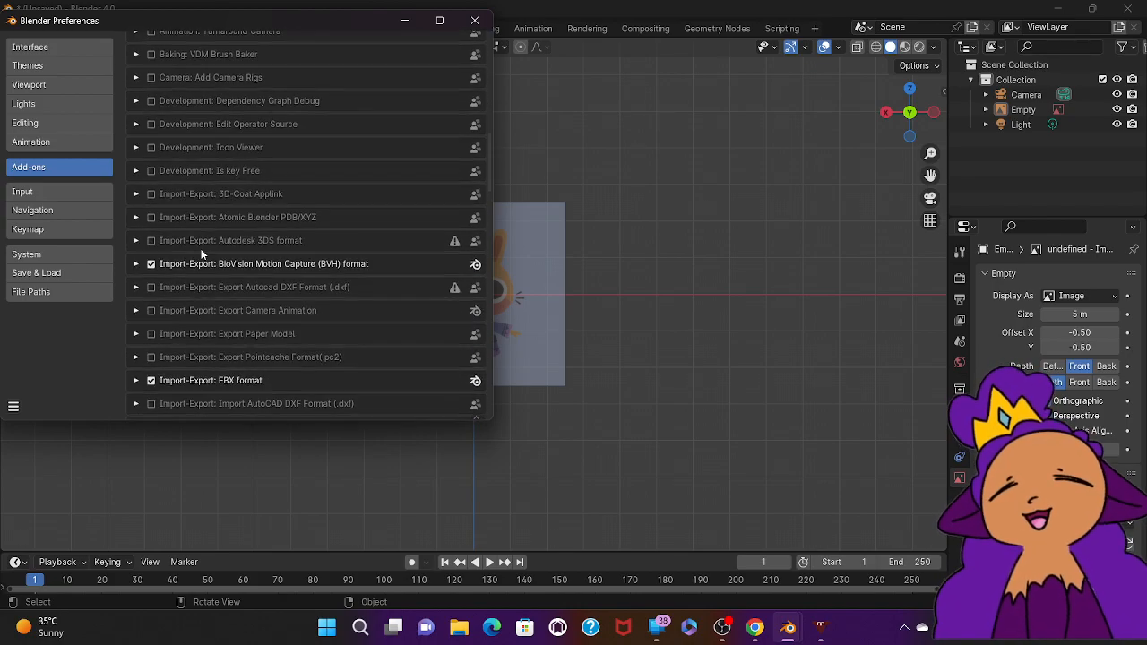
scroll(202, 256, "down", 10)
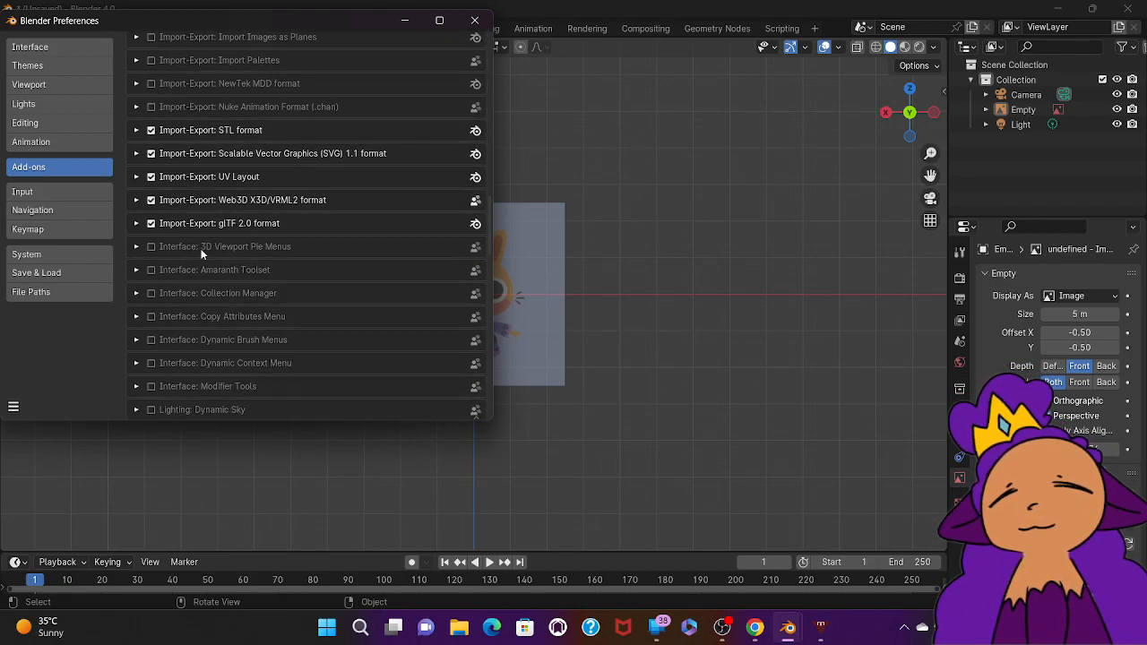
scroll(201, 255, "down", 10)
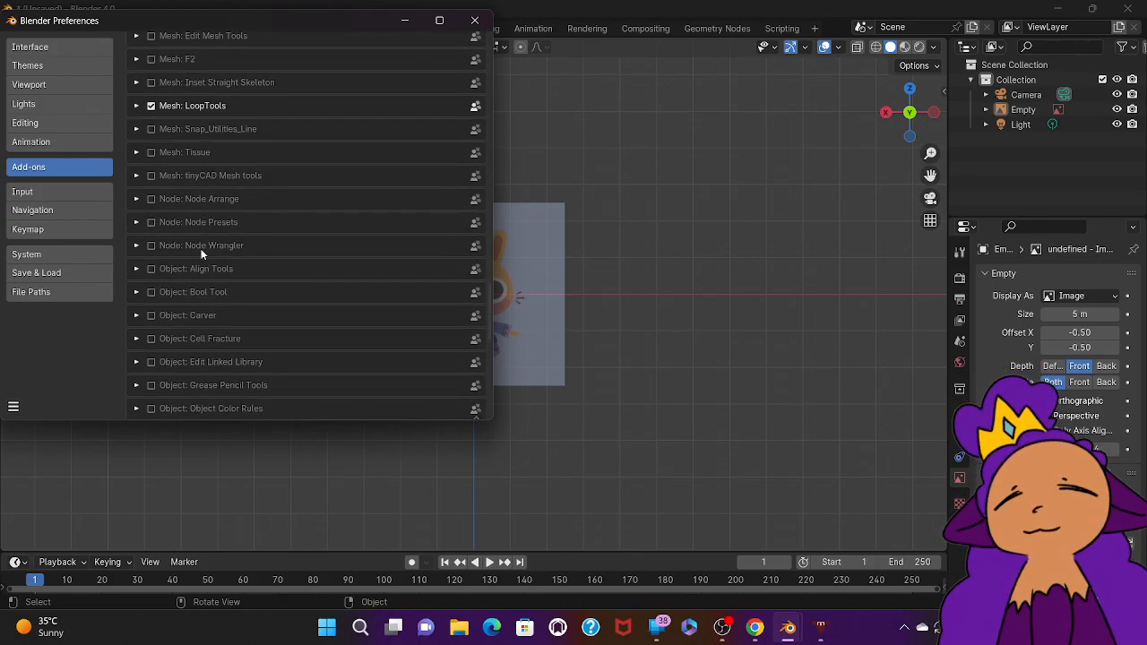
scroll(201, 256, "down", 4)
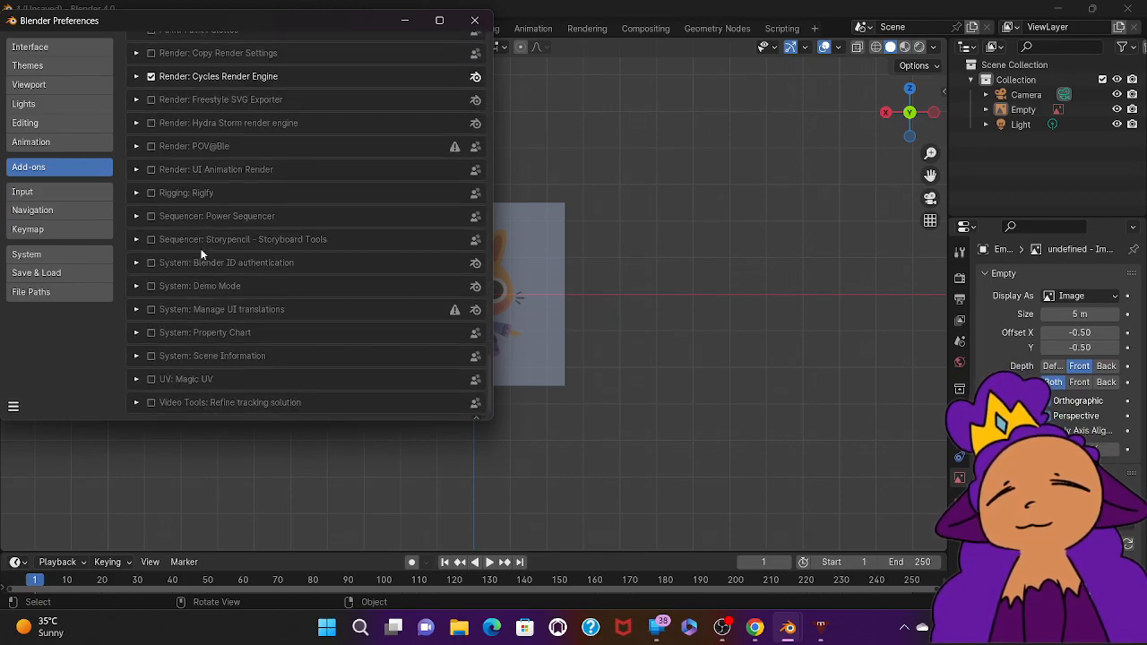
Step: Check the add-ons, input and keymap preferences, save the preferences and close the preferences window
scroll(201, 255, "up", 1)
scroll(201, 254, "down", 1)
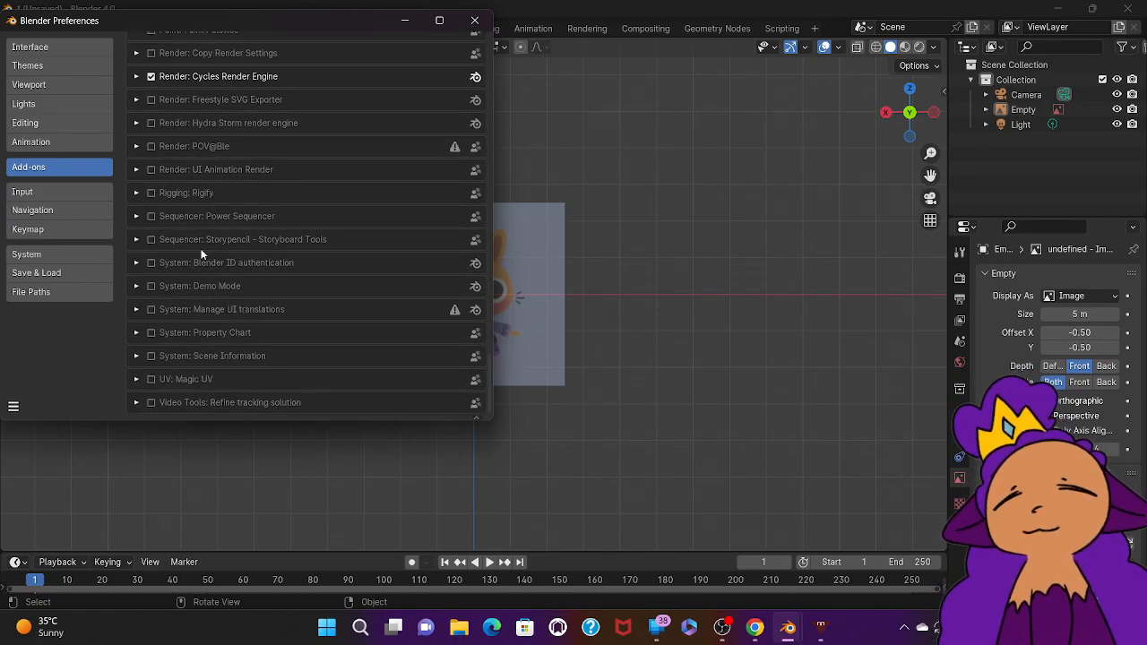
scroll(202, 256, "up", 12)
scroll(202, 256, "up", 11)
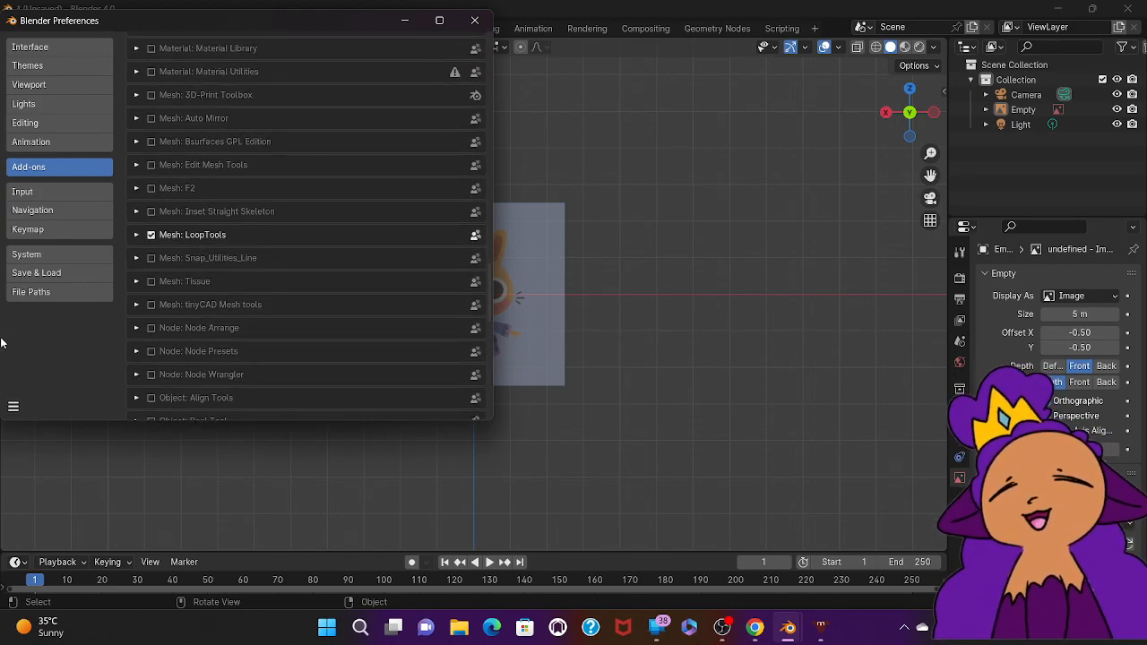
left_click(54, 192)
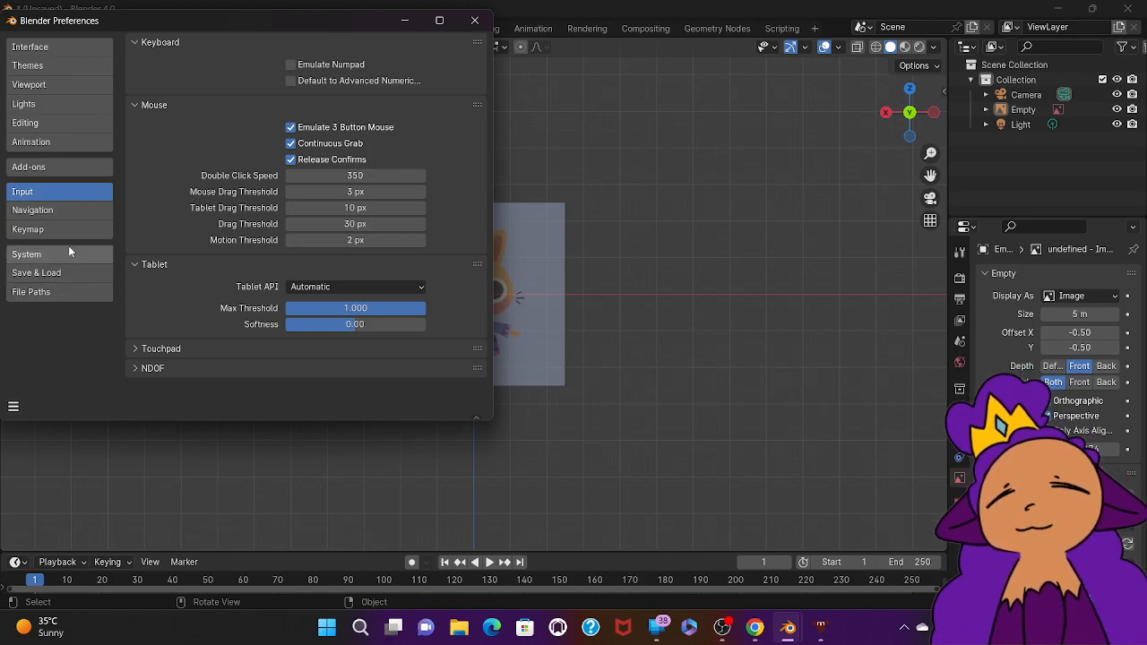
left_click(68, 235)
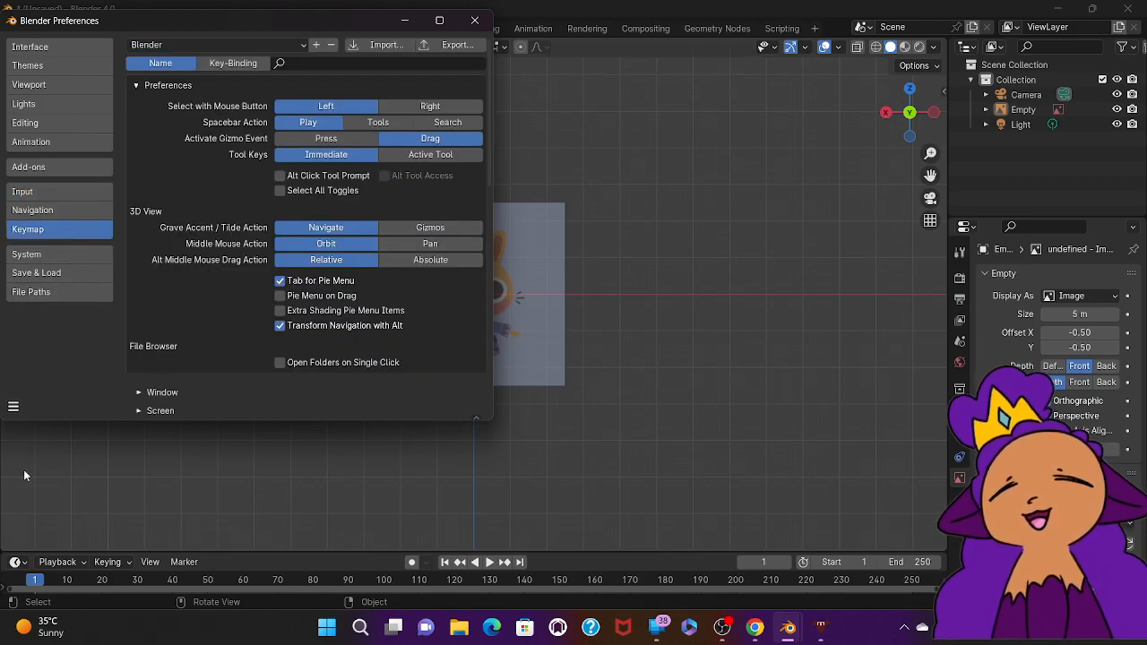
left_click(14, 408)
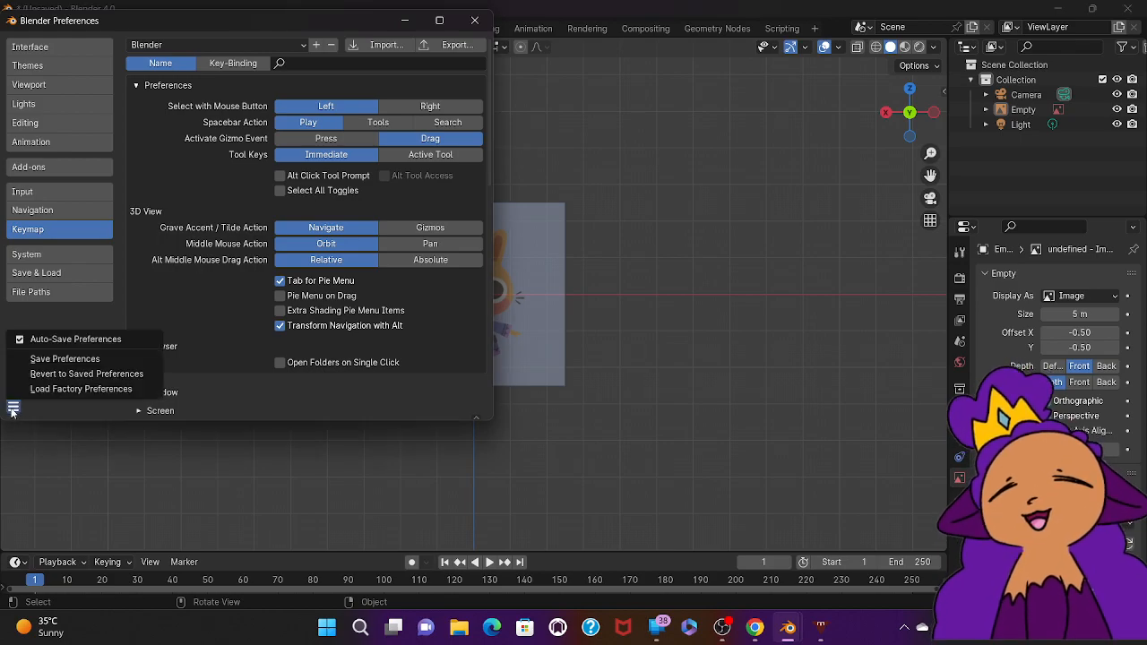
left_click(78, 359)
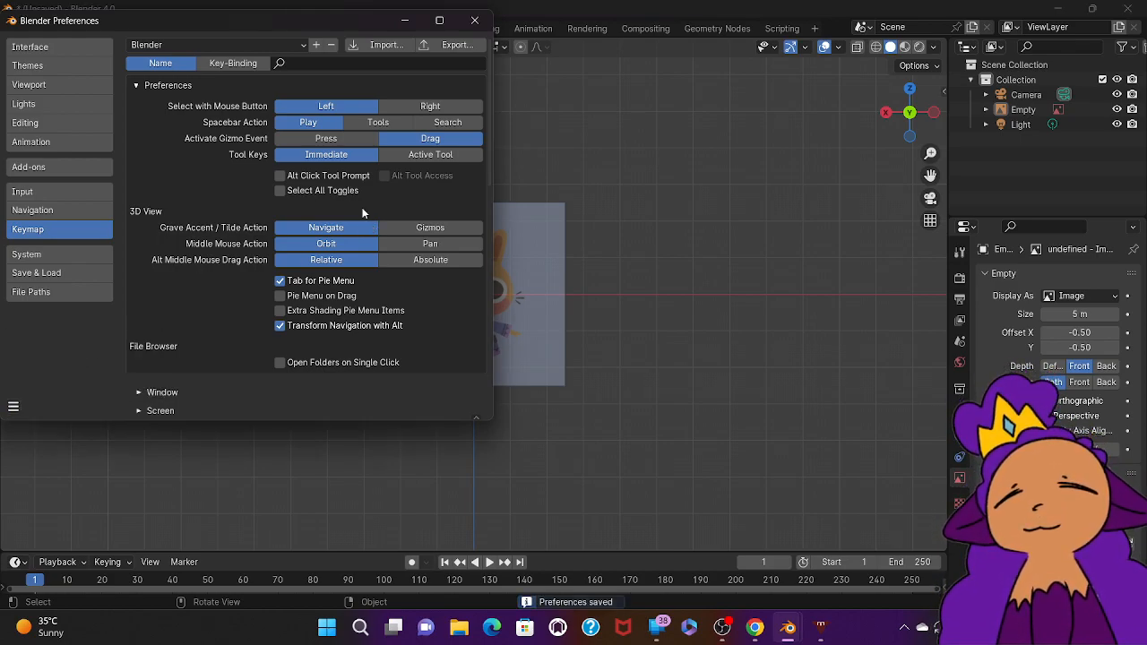
left_click(476, 20)
Step: Add a Round Cube mesh in front of the rabbit reference with a radius of 1.00, then deselect it
middle_click_drag(477, 273, 478, 271)
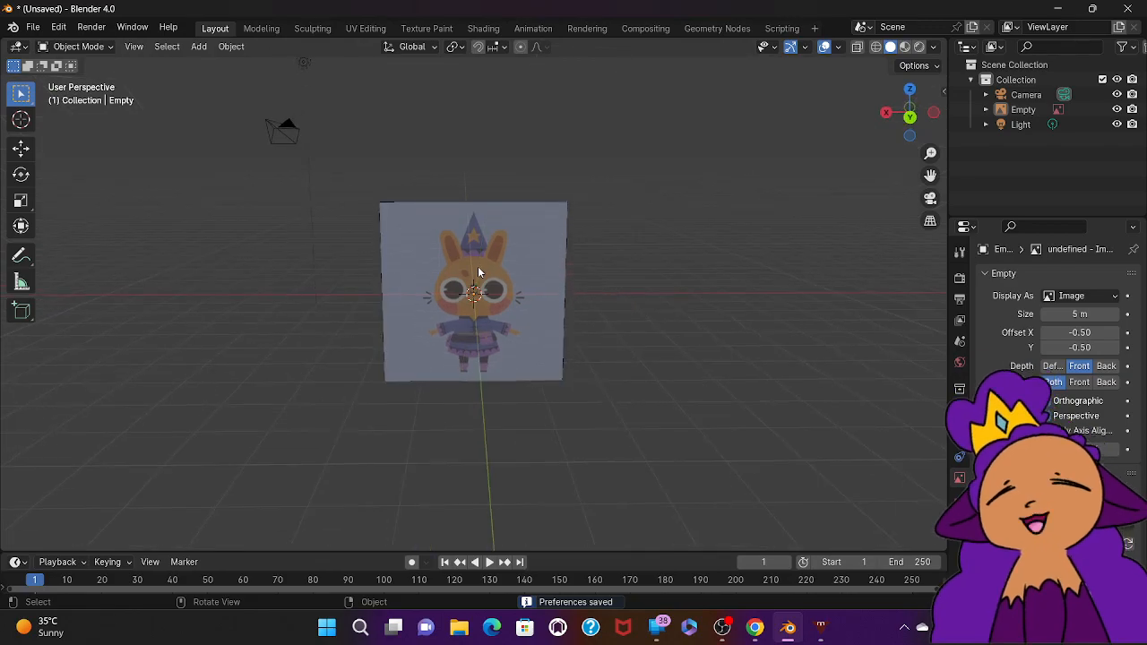
left_click(20, 46)
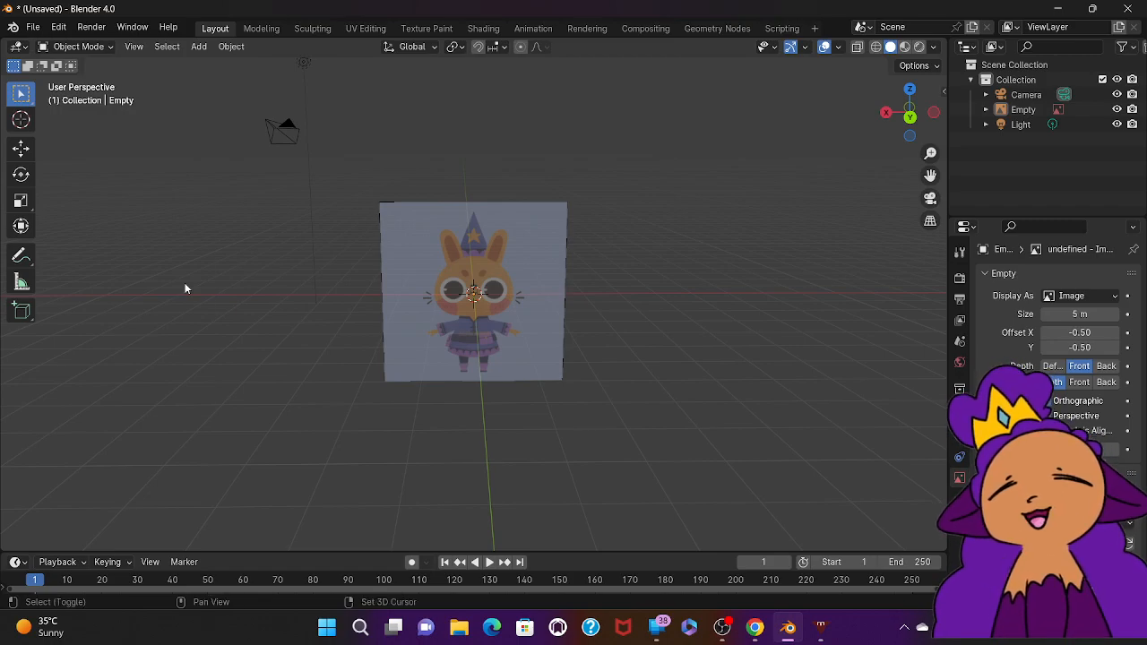
key("shift+a")
mouse_move(113, 128)
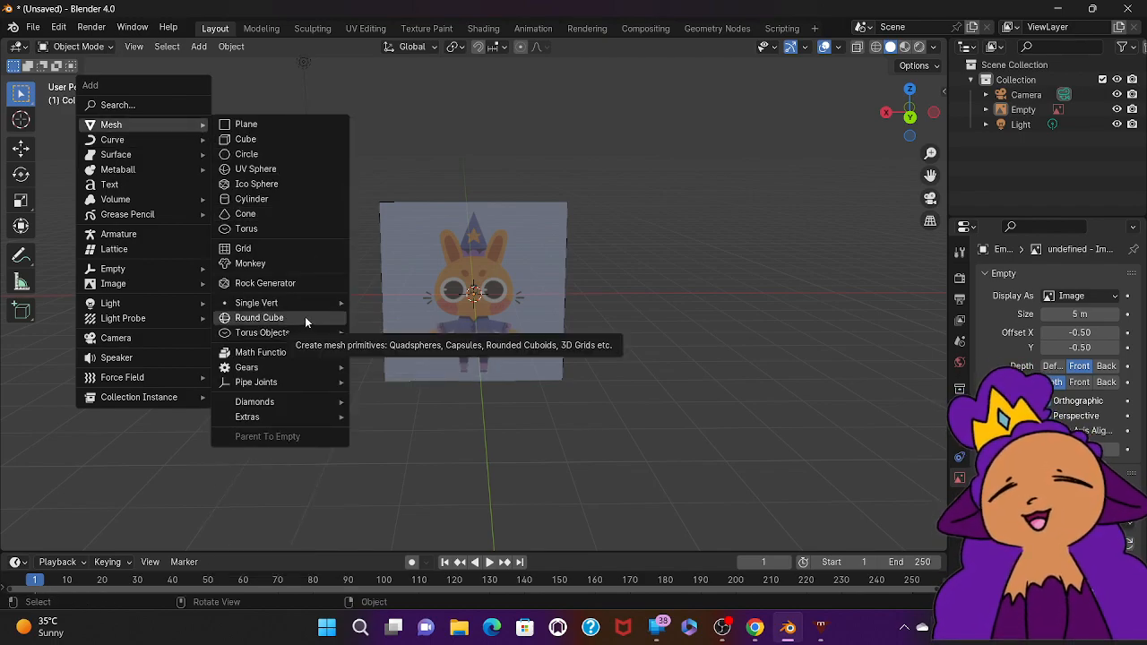
left_click(306, 319)
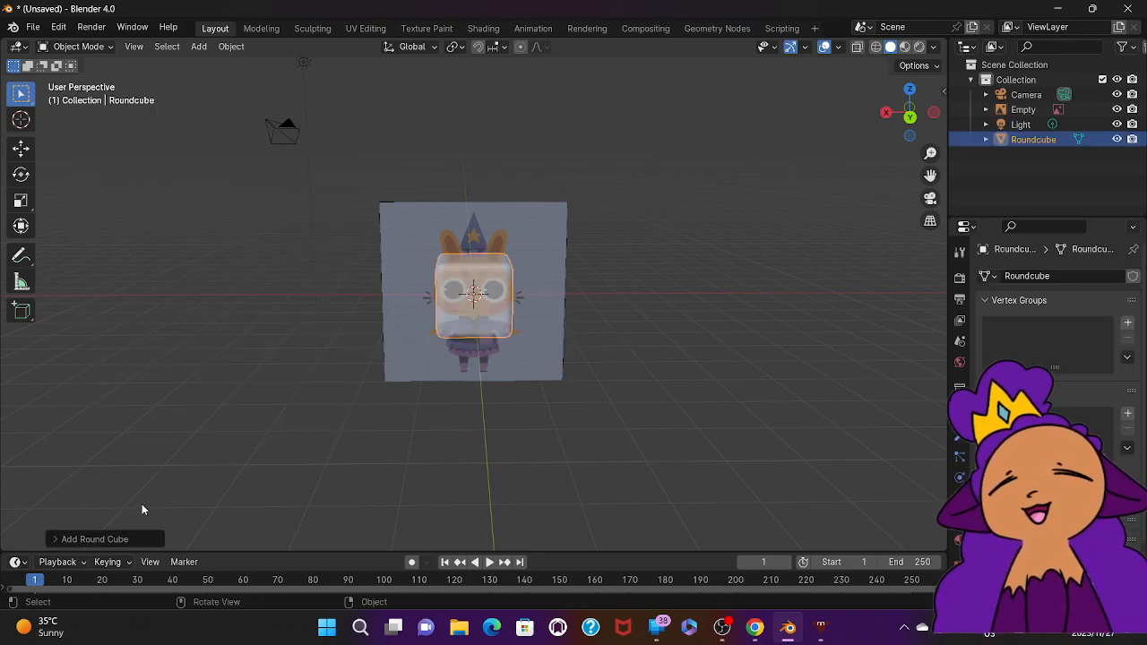
left_click(62, 540)
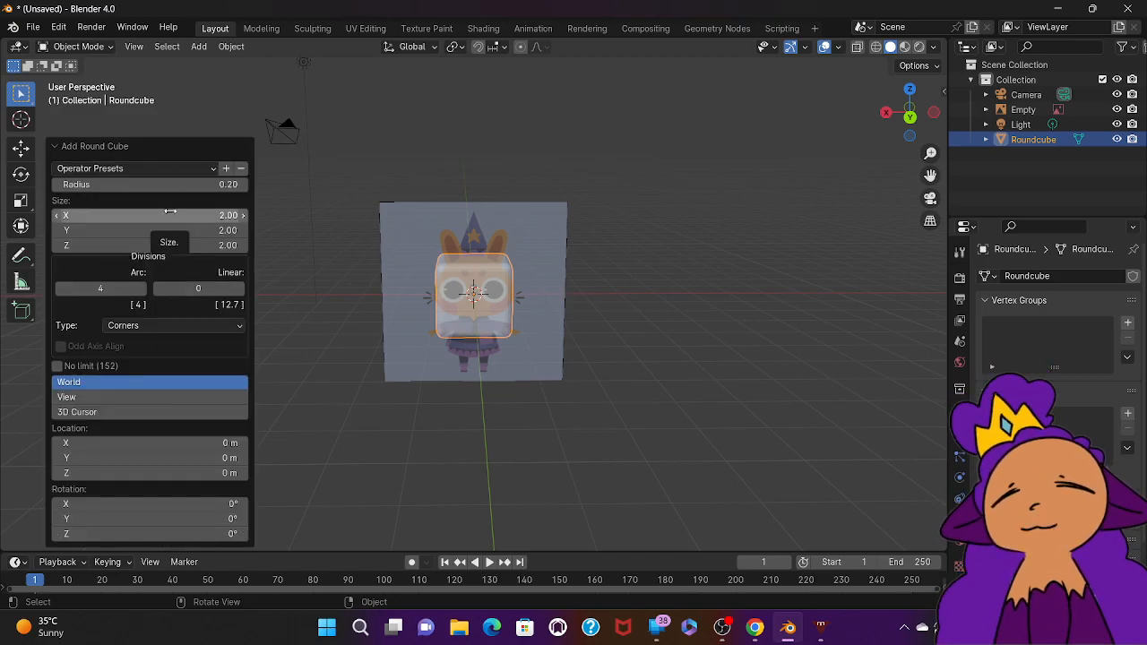
left_click(155, 183)
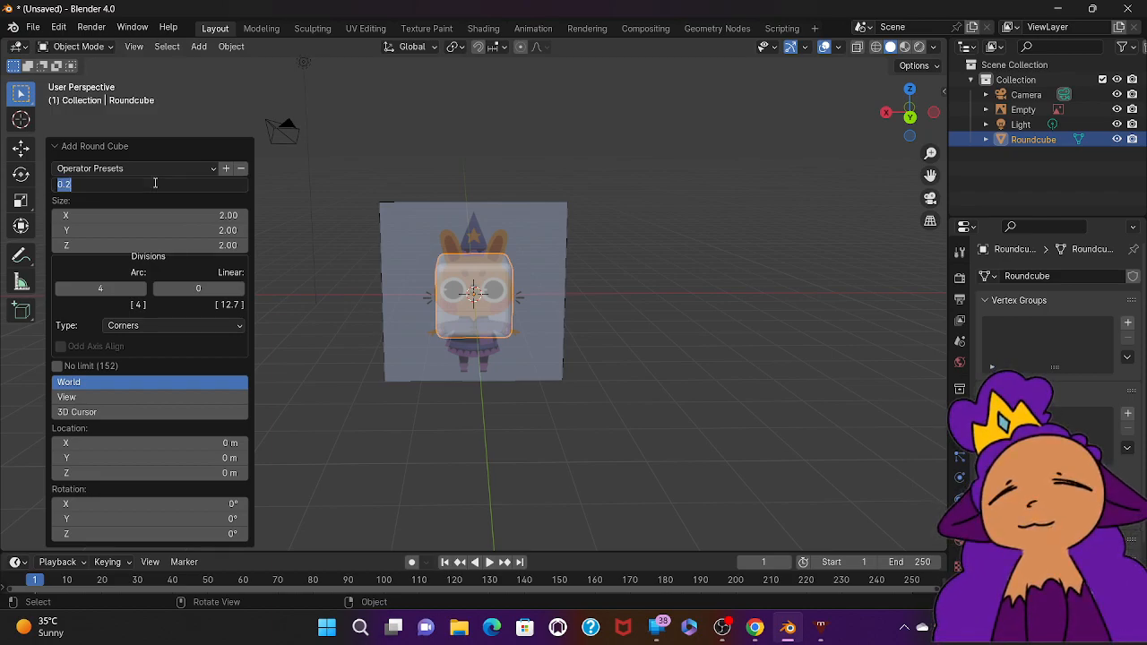
type("1")
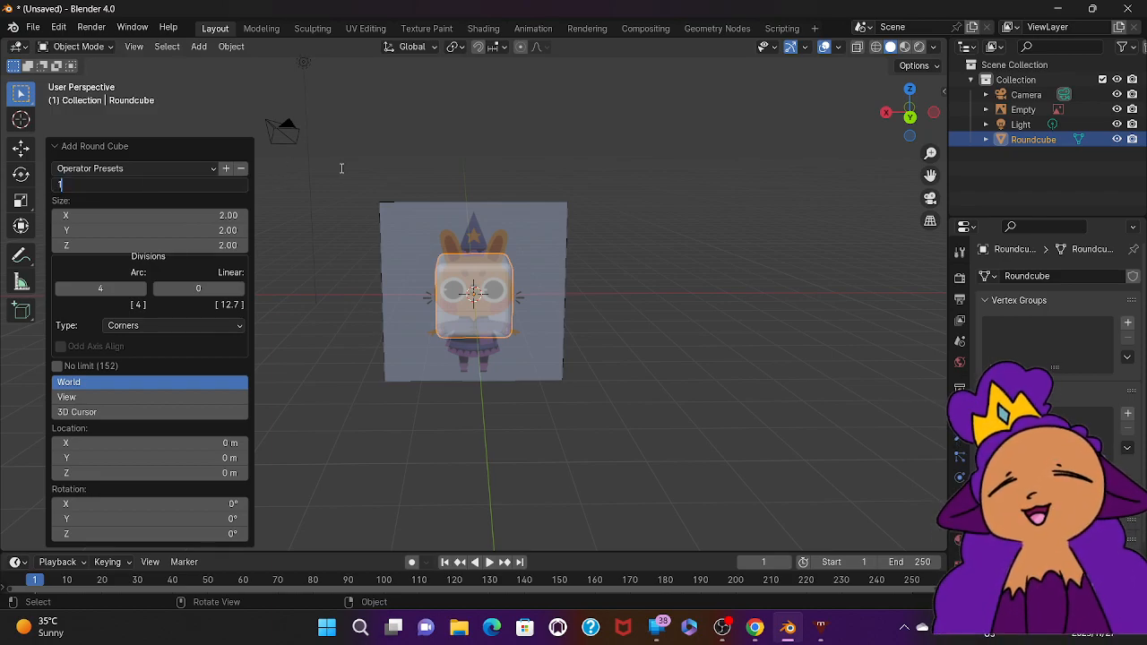
key("Return")
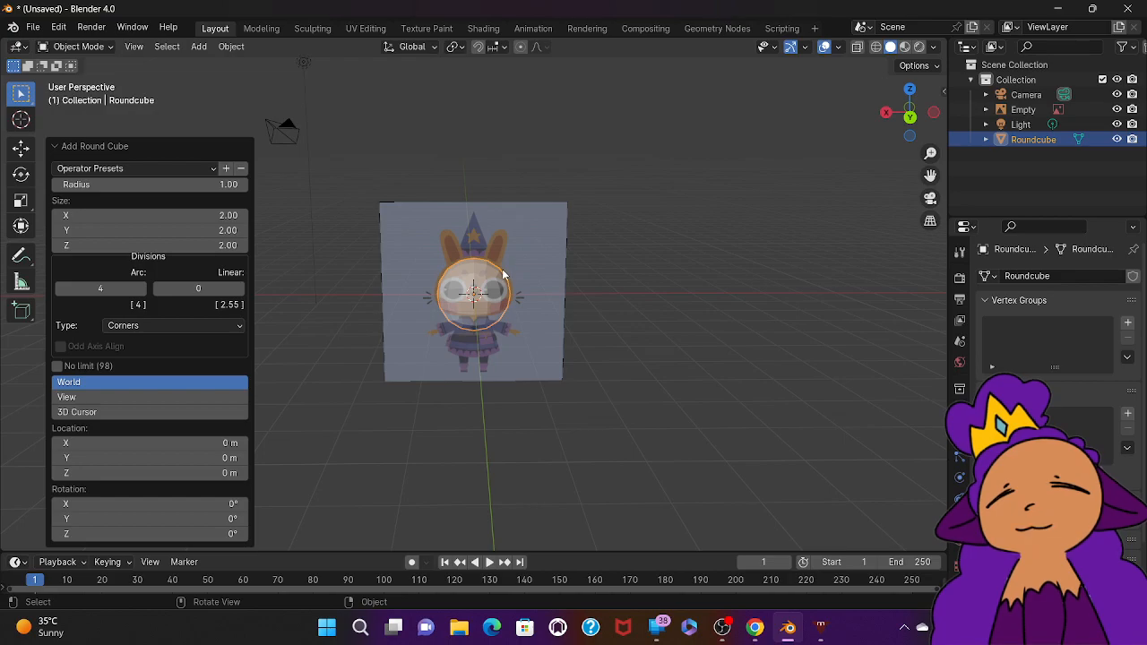
left_click(632, 130)
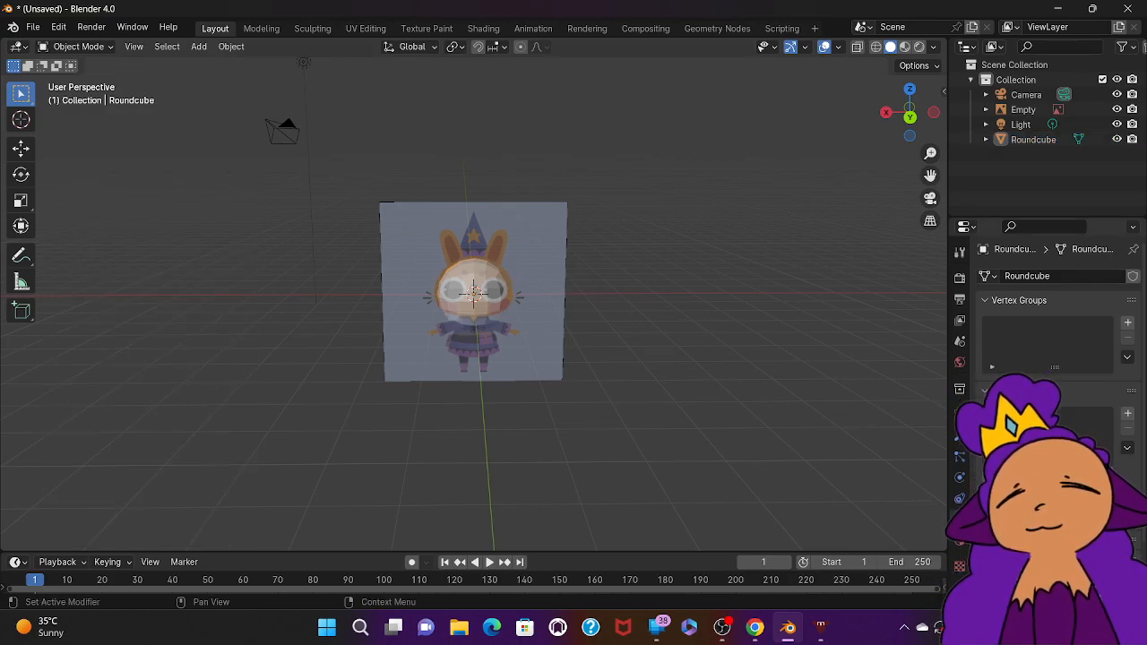
Step: Add a Subdivision Surface modifier to the round cube and set its viewport levels to 2
left_click(957, 437)
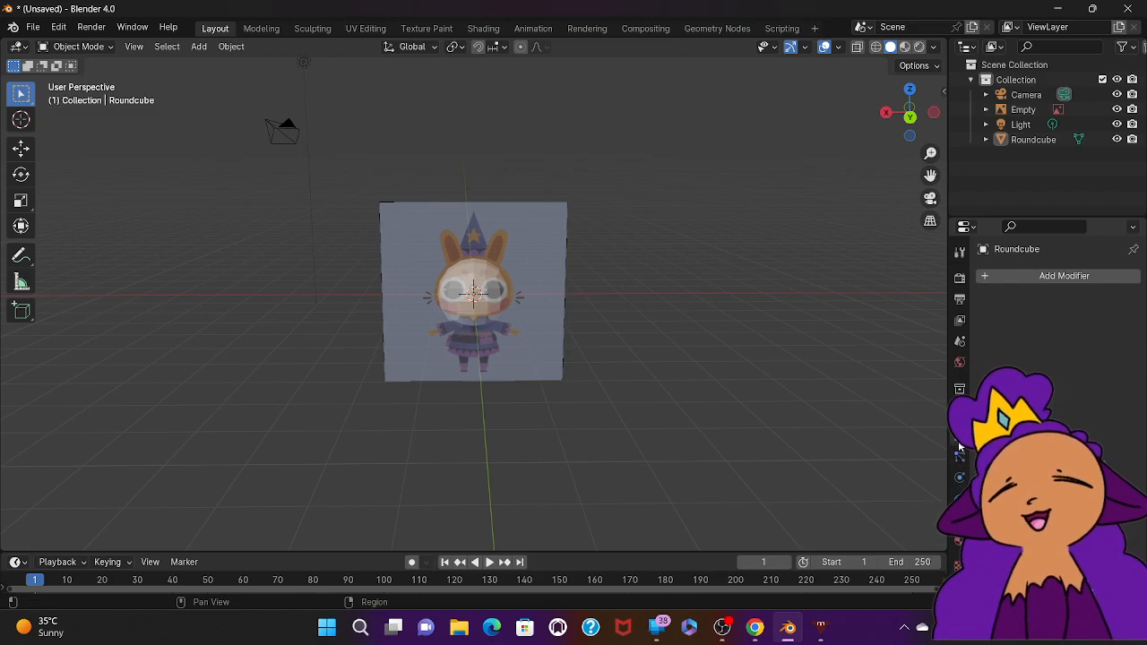
left_click(986, 282)
mouse_move(908, 278)
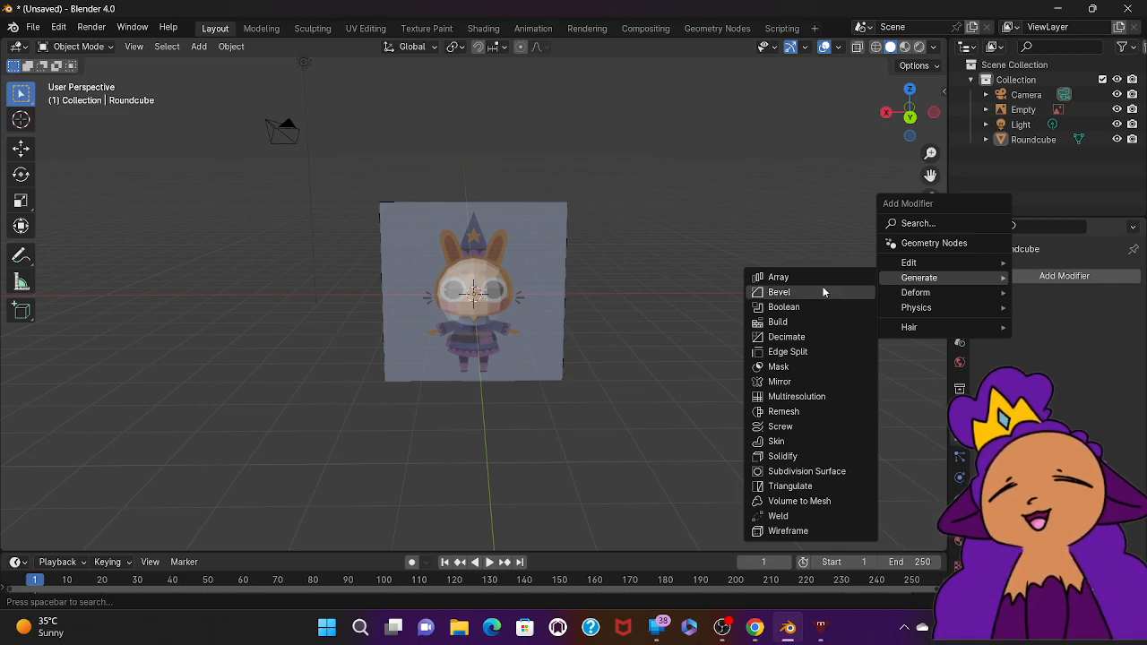
left_click(830, 473)
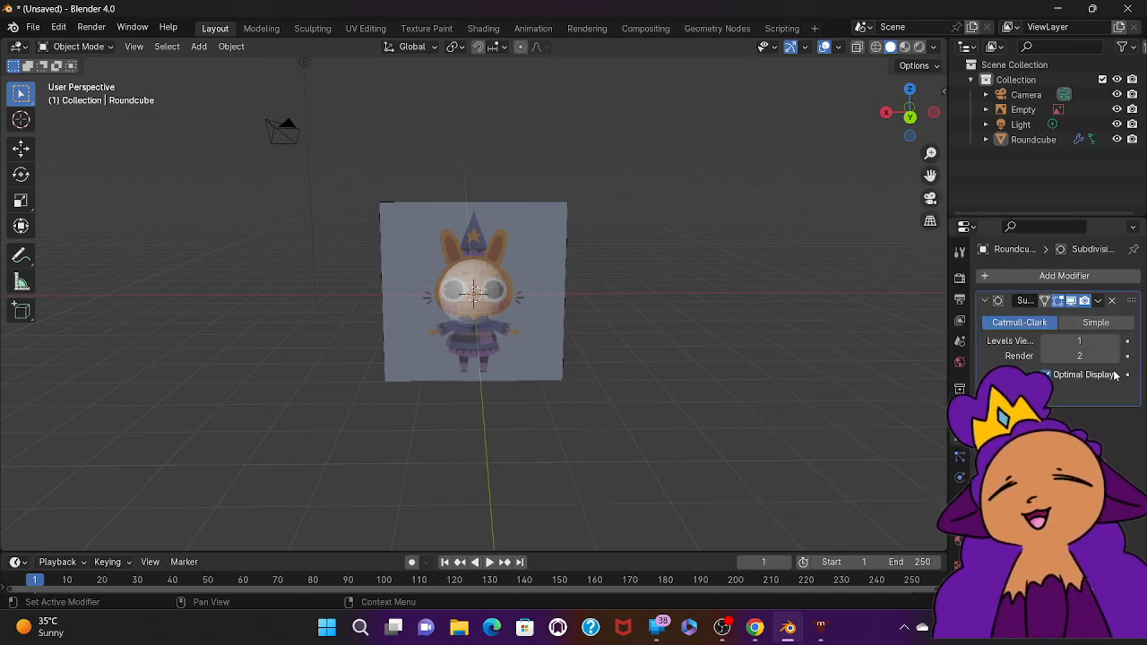
left_click(1095, 341)
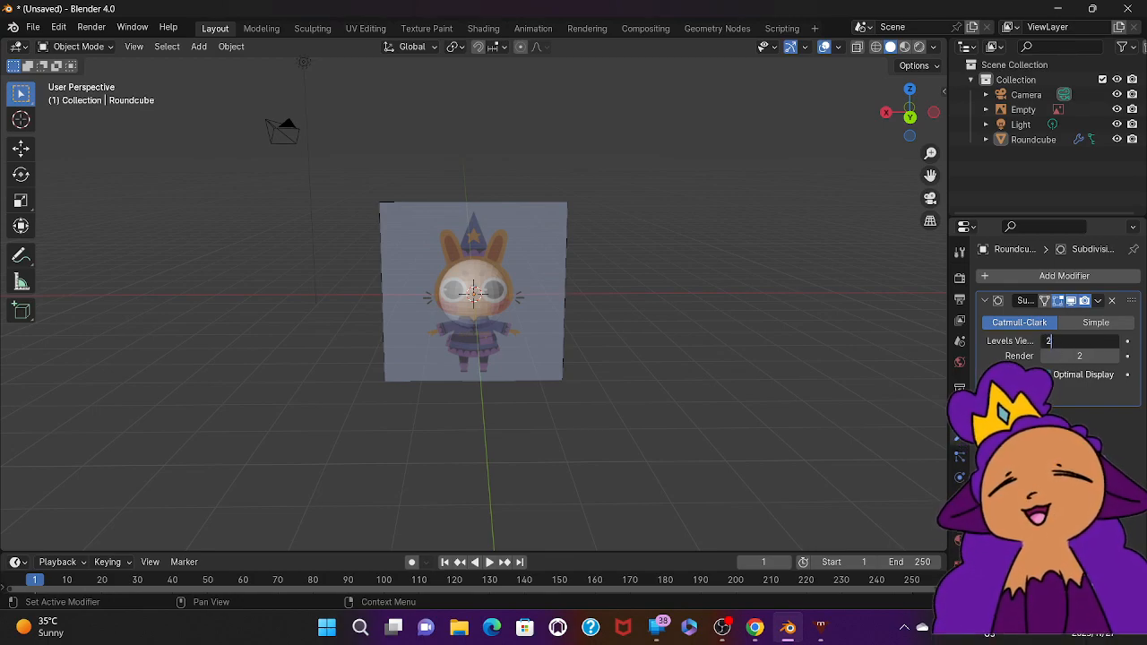
key("Return")
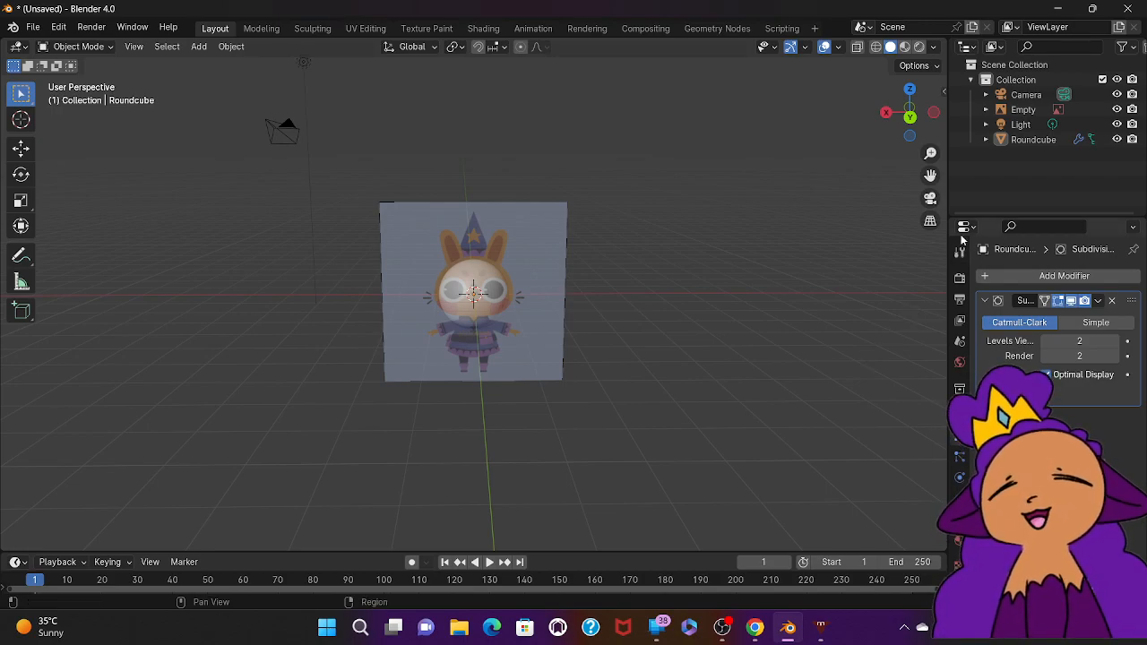
Step: Apply Shade Smooth to the round cube and inspect it against the rabbit's head from slightly different angles
middle_click_drag(609, 389, 623, 391)
scroll(622, 391, "up", 3)
scroll(623, 397, "up", 1)
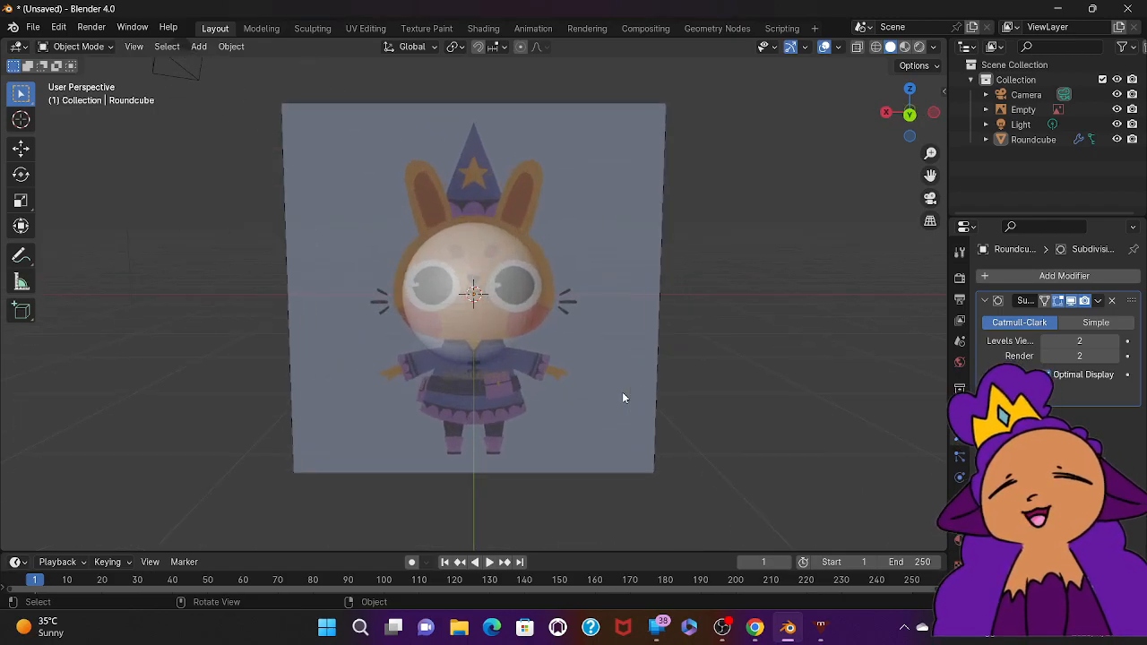
scroll(626, 408, "down", 5)
scroll(627, 414, "up", 6)
scroll(628, 415, "up", 3)
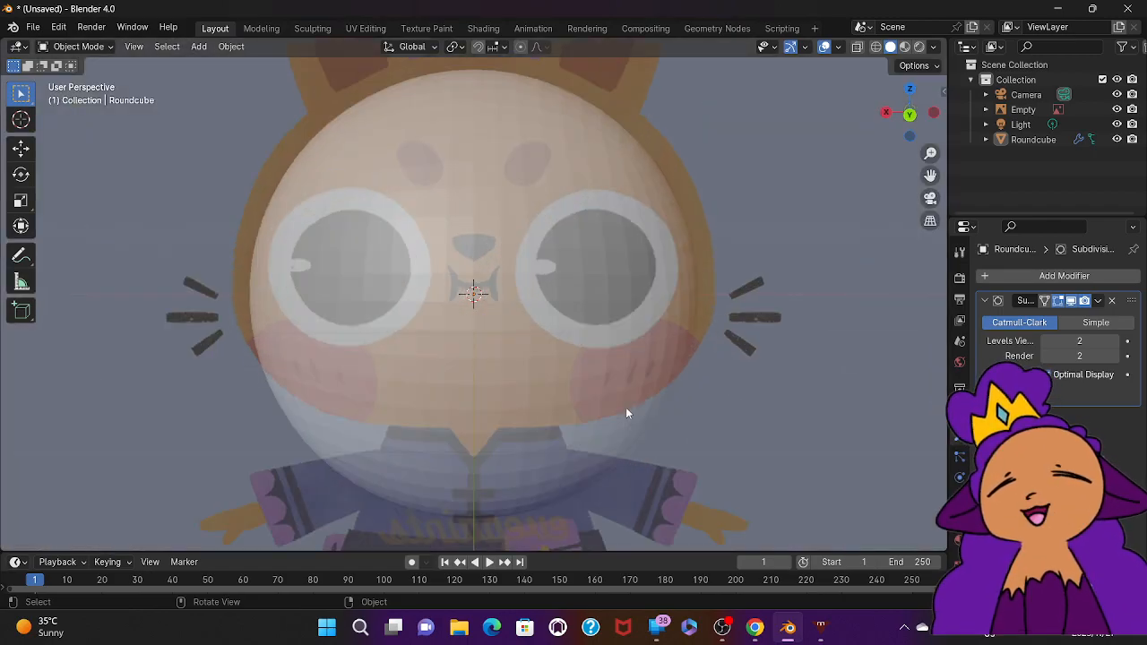
left_click(534, 298)
right_click(534, 297)
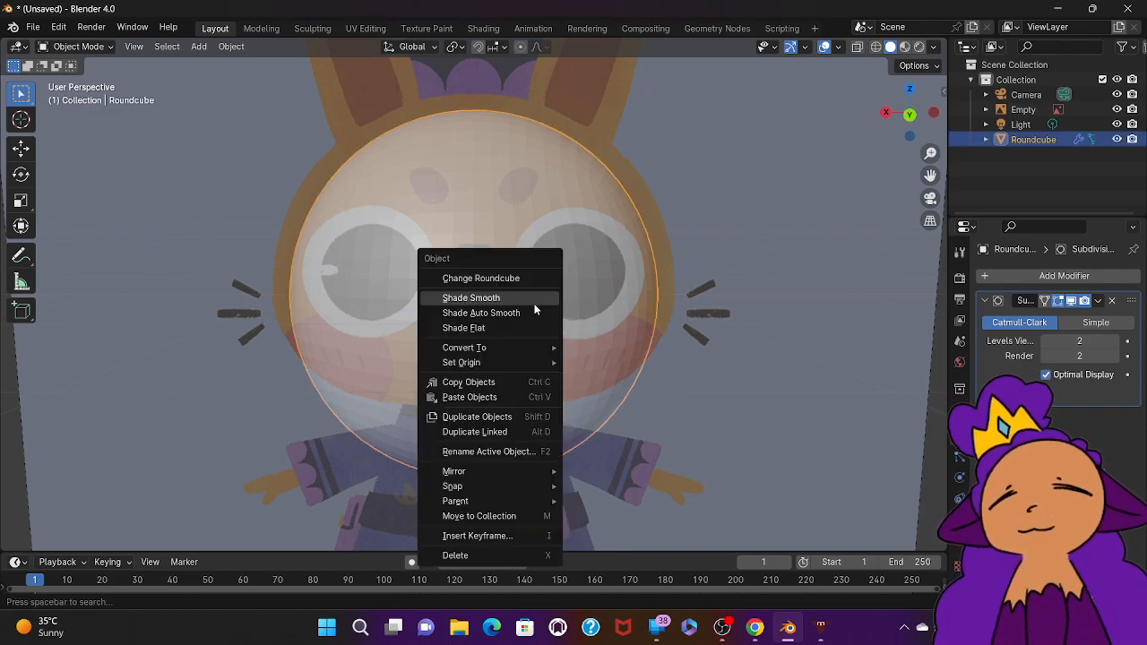
mouse_move(520, 363)
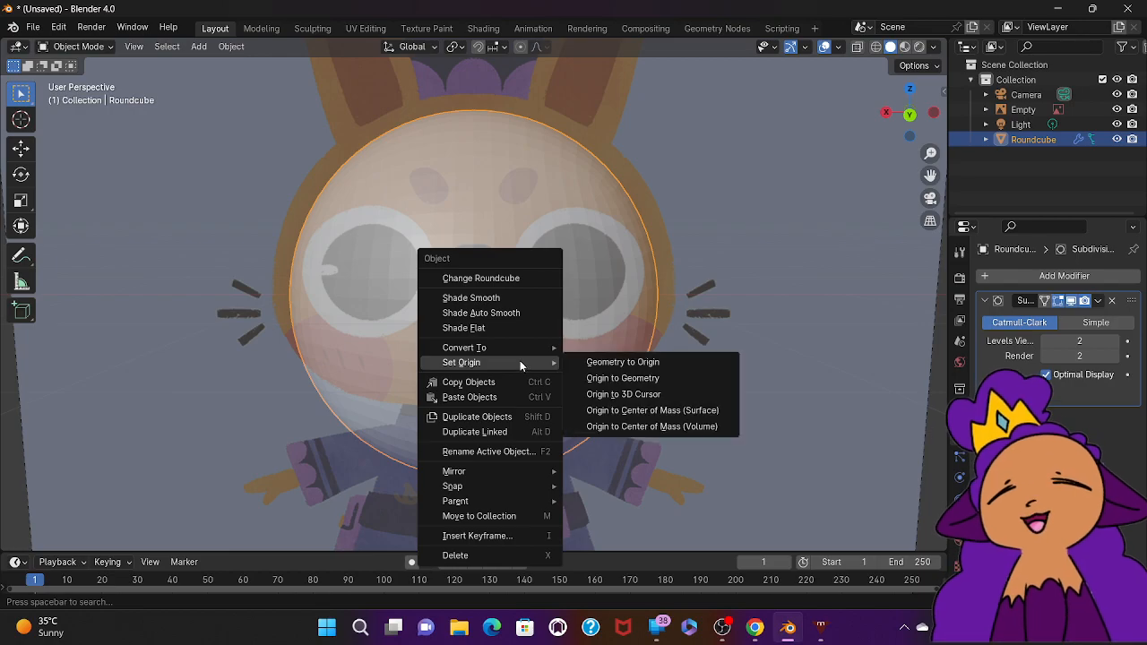
left_click(482, 300)
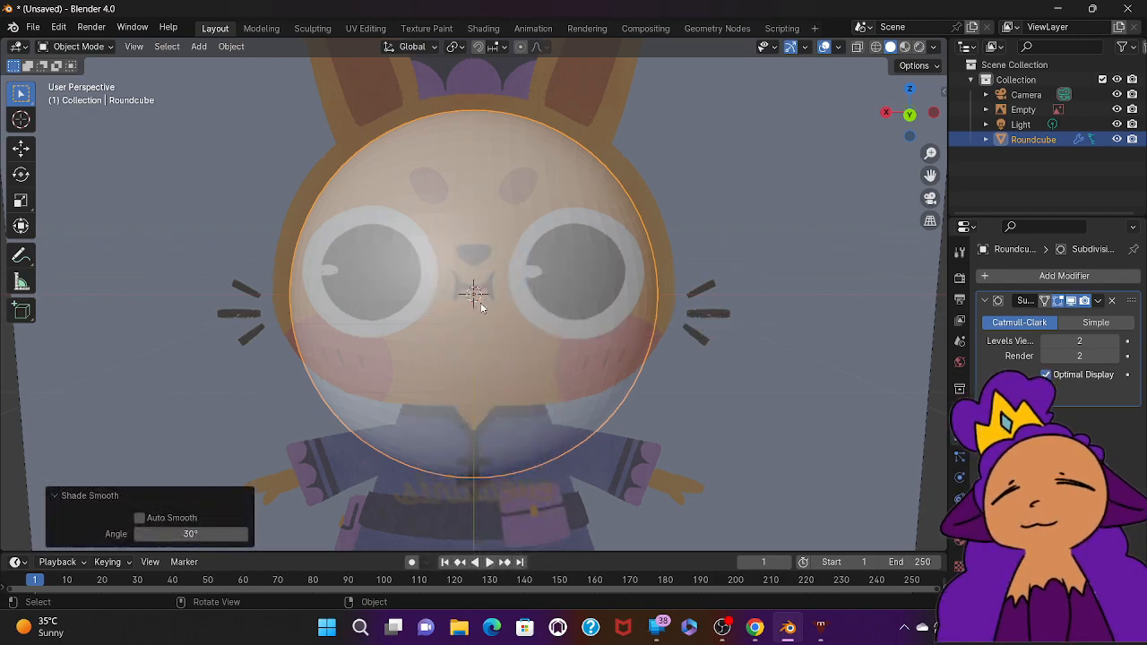
middle_click_drag(481, 306, 481, 307)
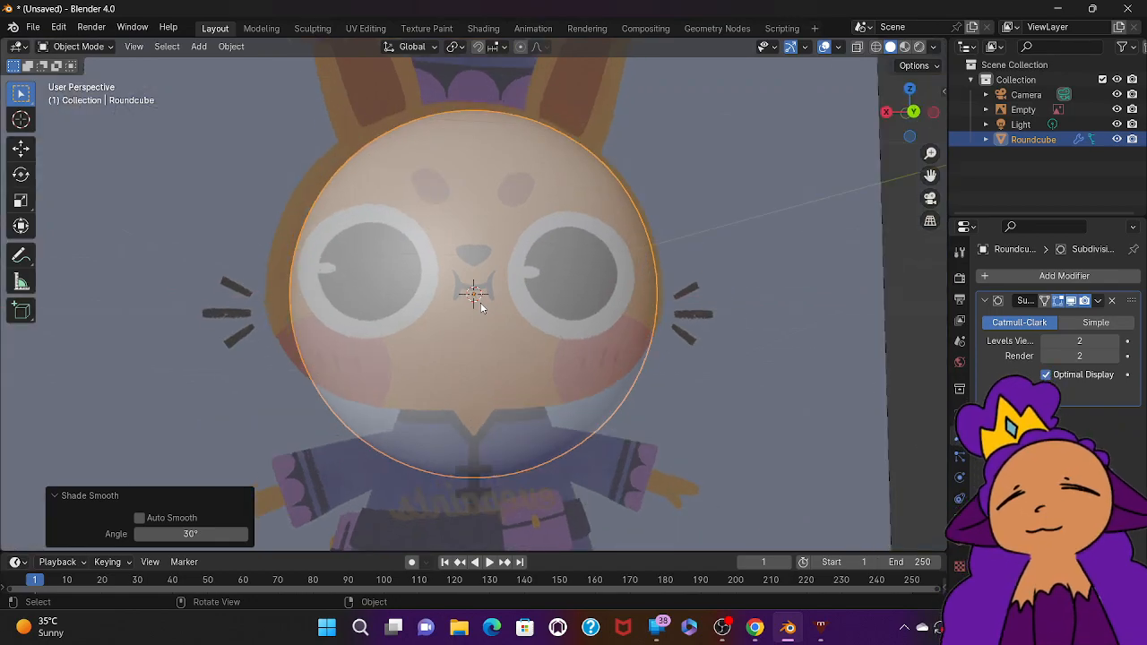
middle_click_drag(482, 306, 482, 307)
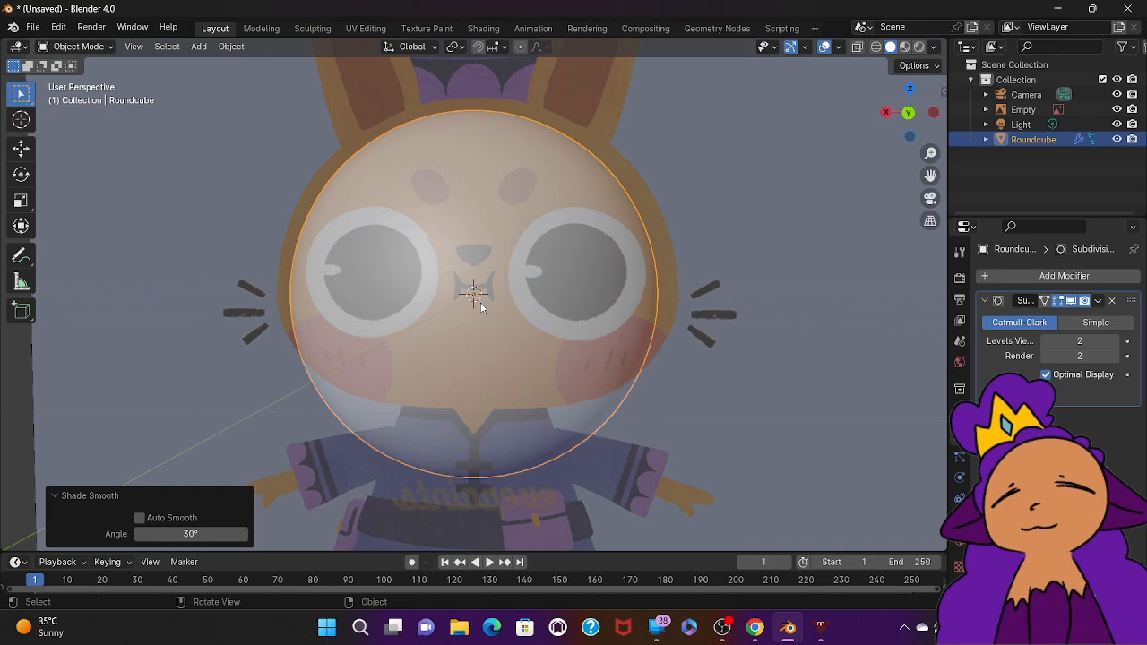
middle_click_drag(482, 307, 672, 448)
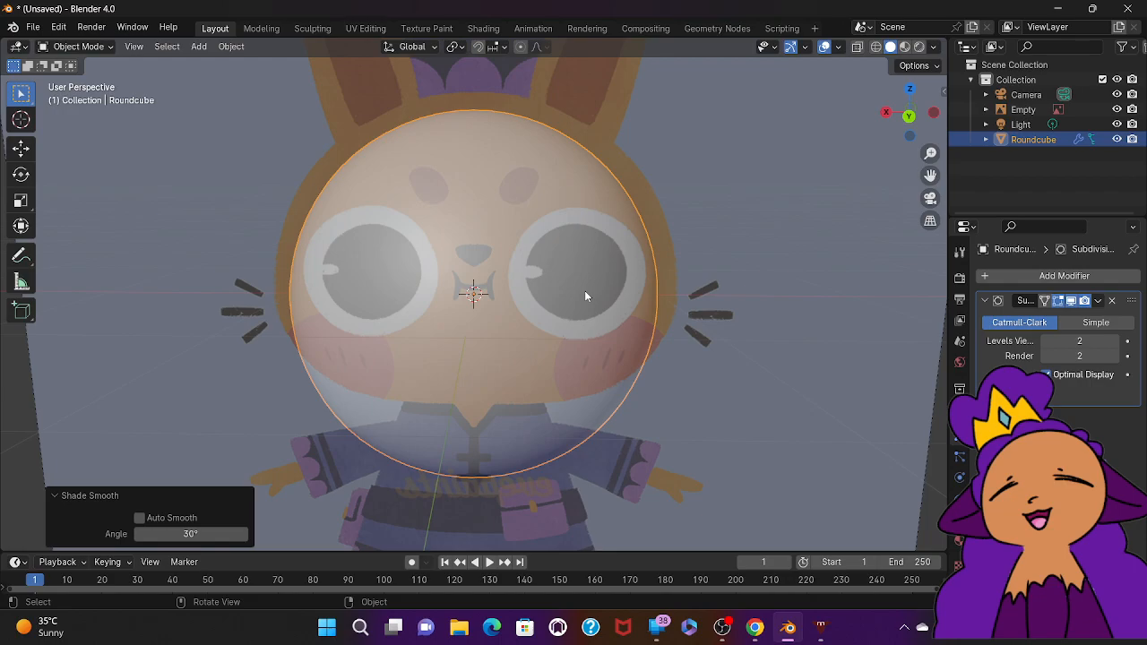
Step: Switch to the YouTube tutorial in Chrome, rewind it to 4:13 where half the head's vertices are being selected, and pause it
left_click(757, 629)
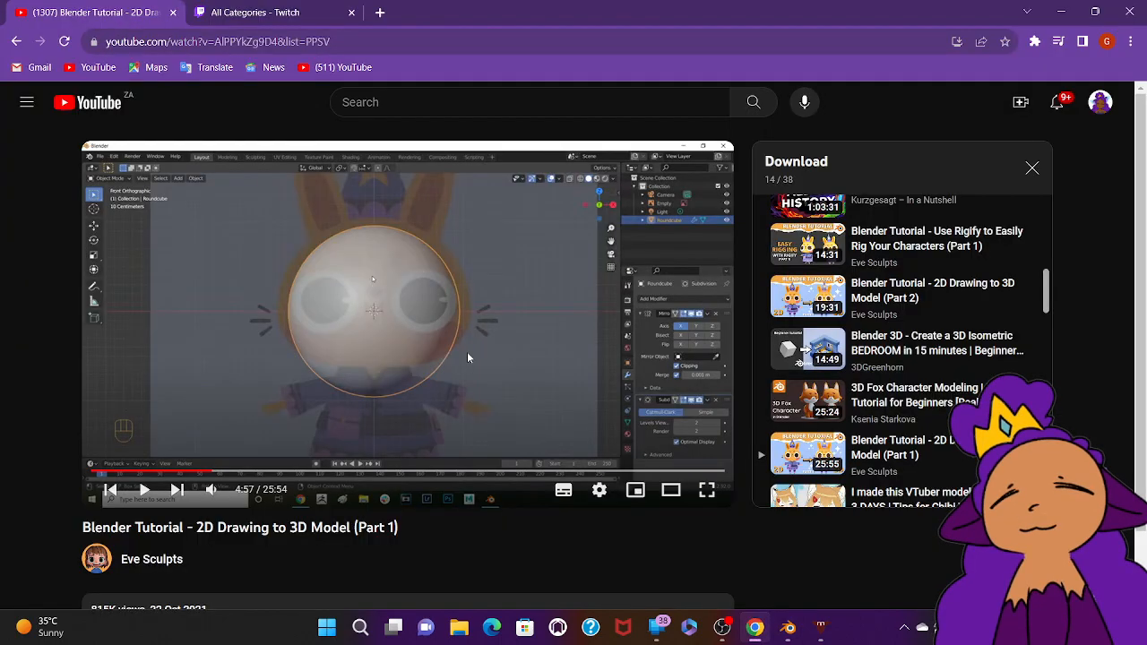
left_click(467, 354)
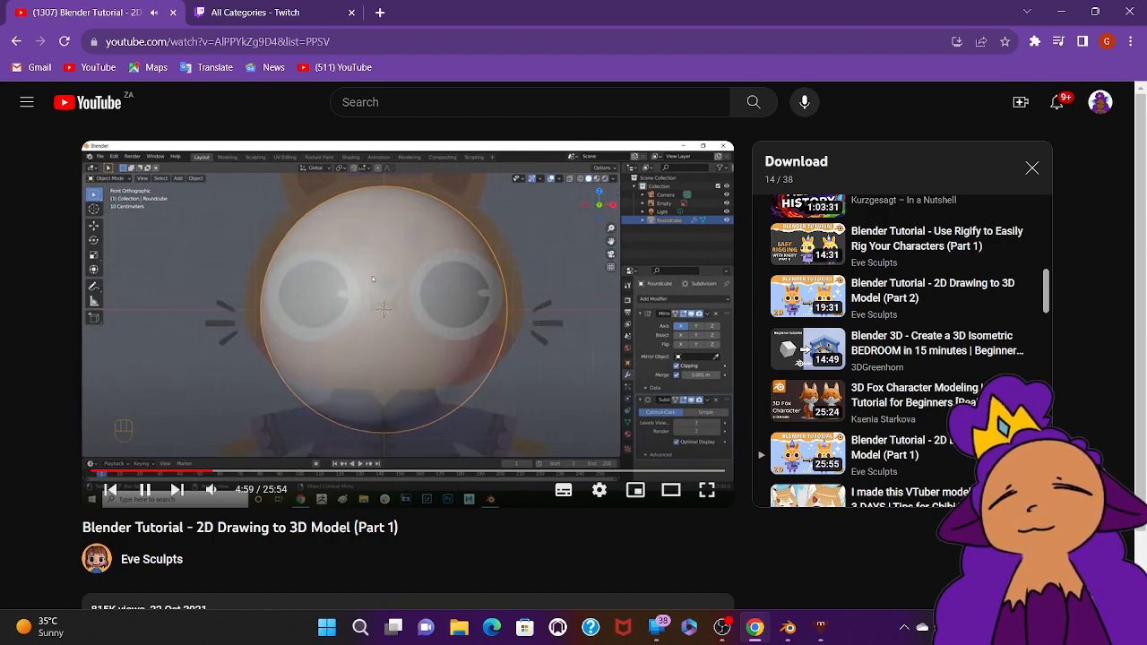
key("Left")
key("Left")
key("Left")
key("Left")
key("Left")
key("Left")
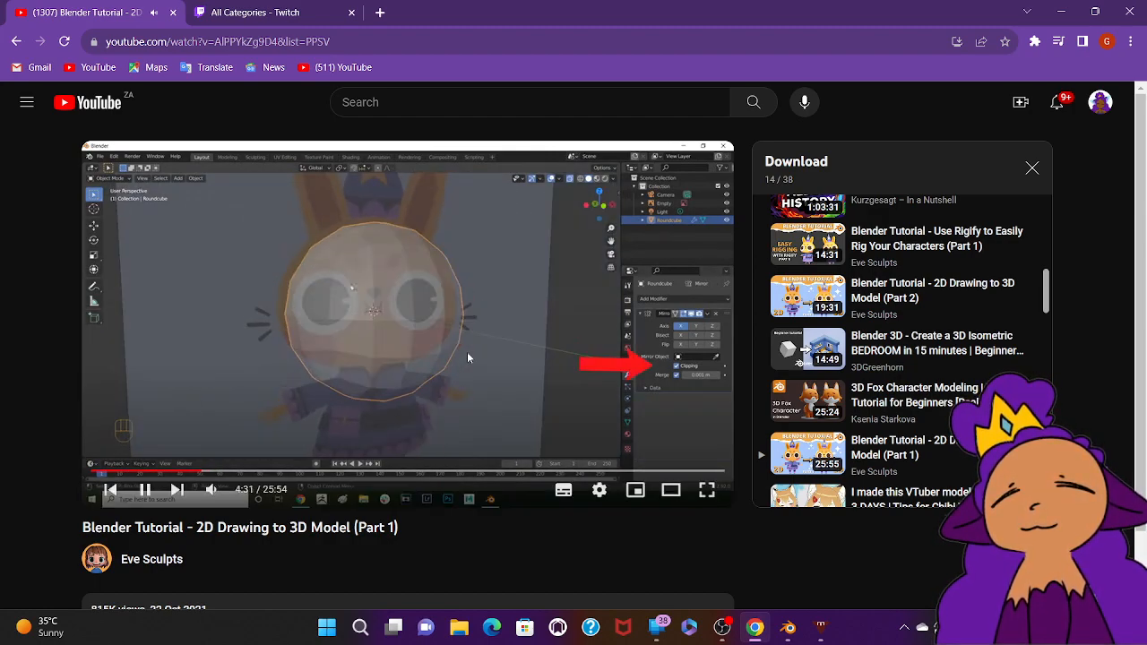
key("Left")
key("Left")
key("Left")
key("Left")
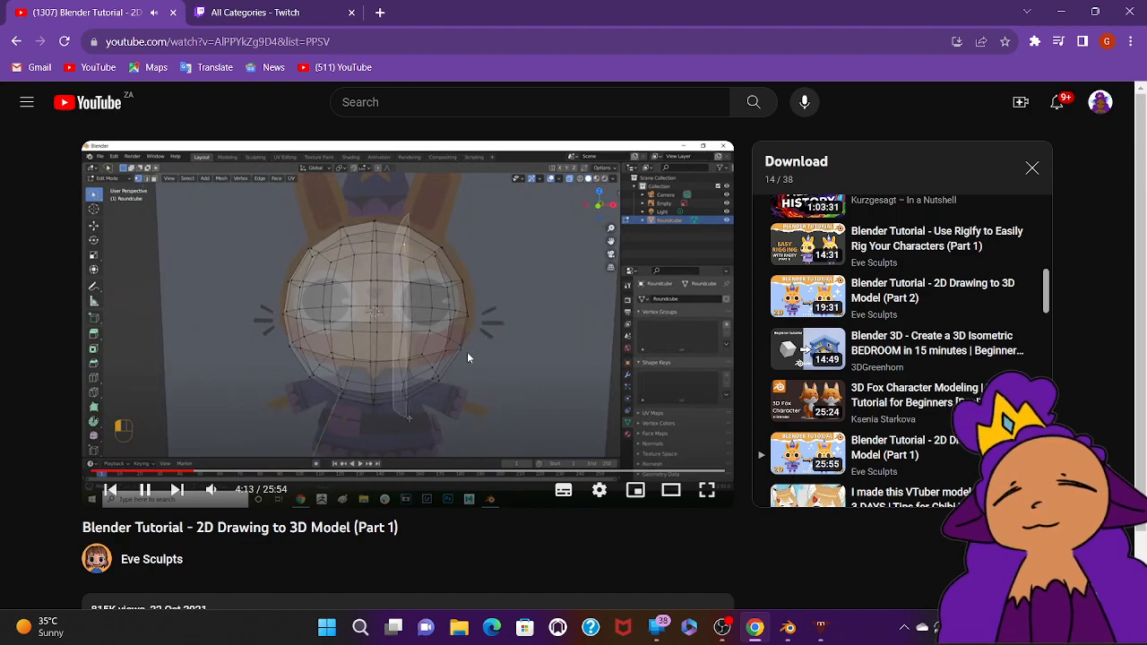
key("space")
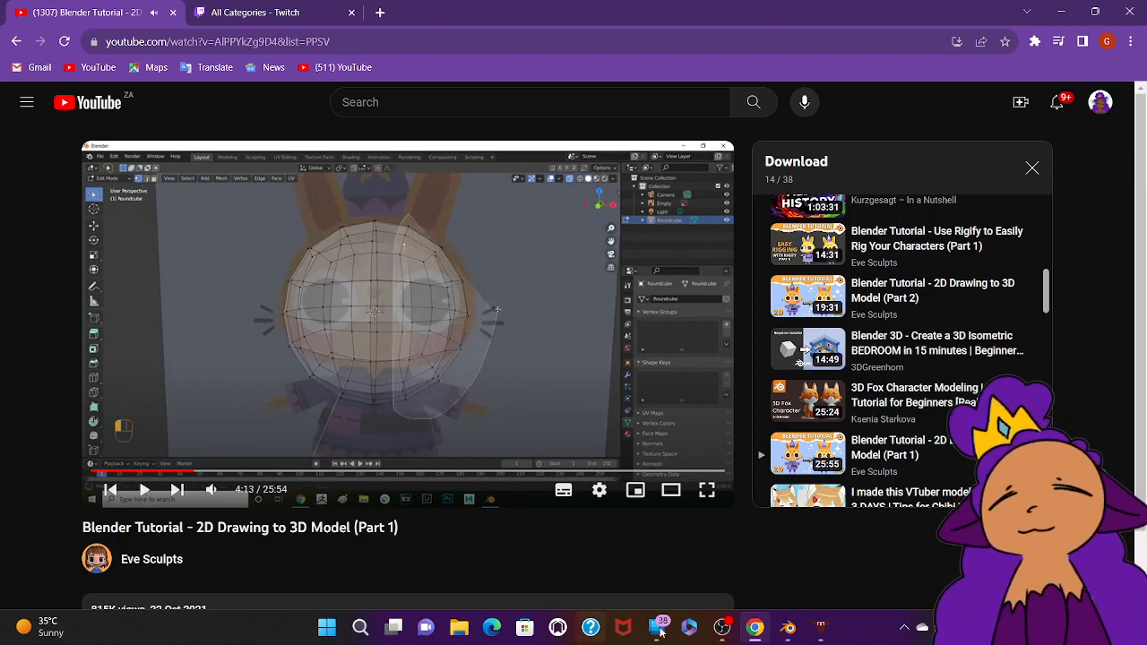
Step: Switch to Blender and put the round cube into Edit Mode with nothing selected
left_click(787, 632)
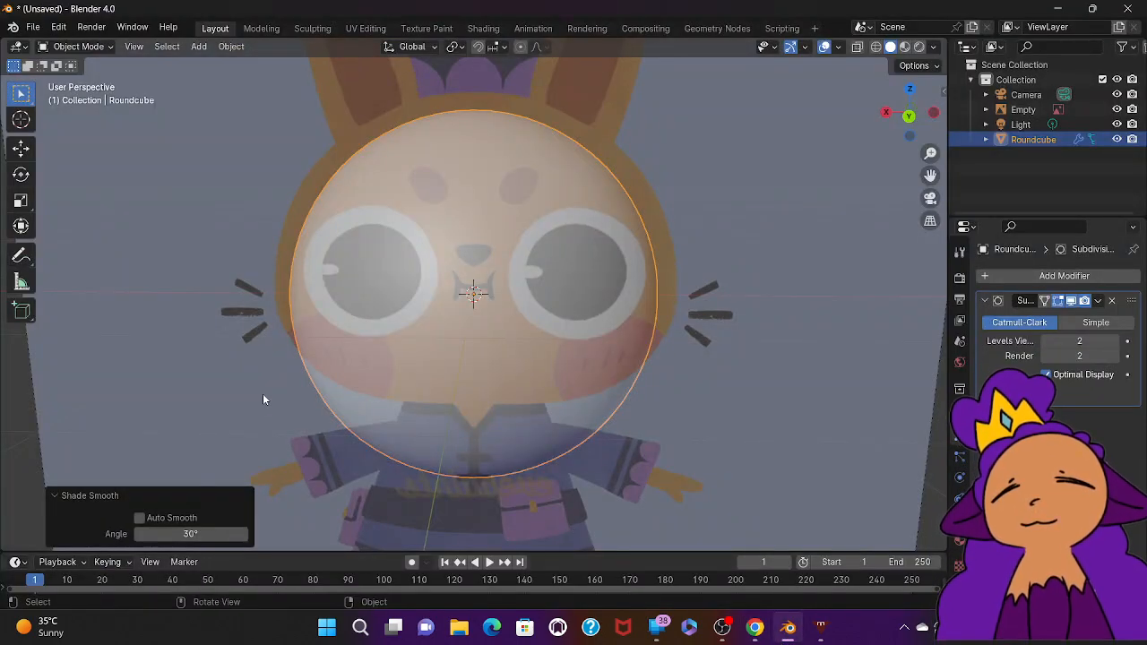
key("ctrl+Tab")
key("ctrl+Tab")
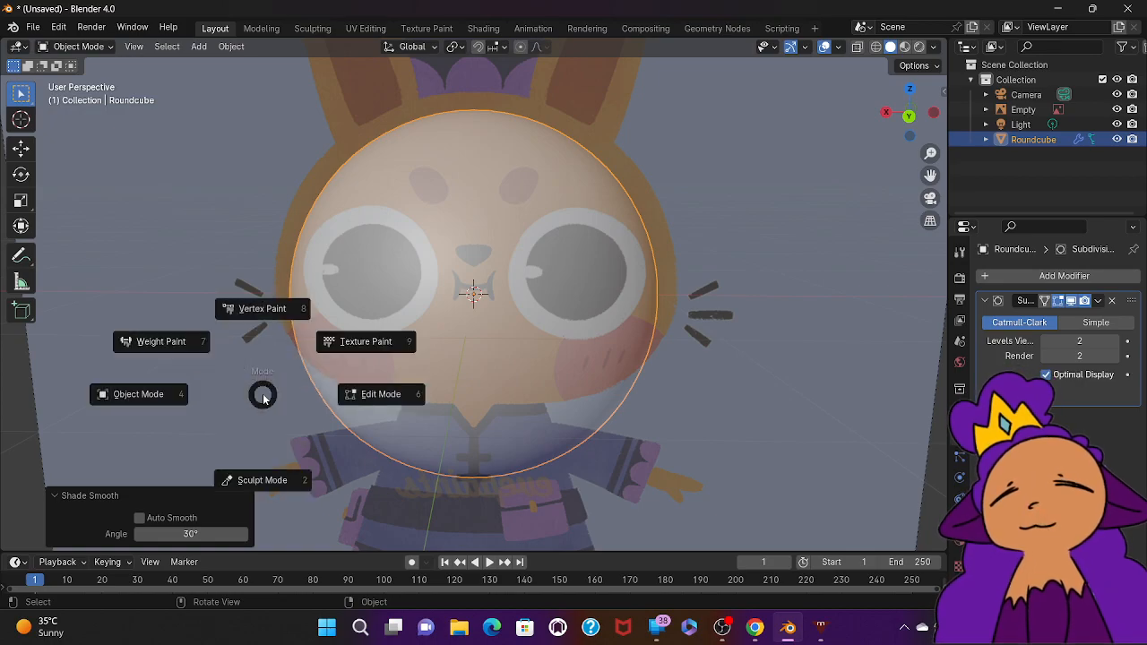
left_click(363, 394)
left_click_drag(758, 249, 813, 89)
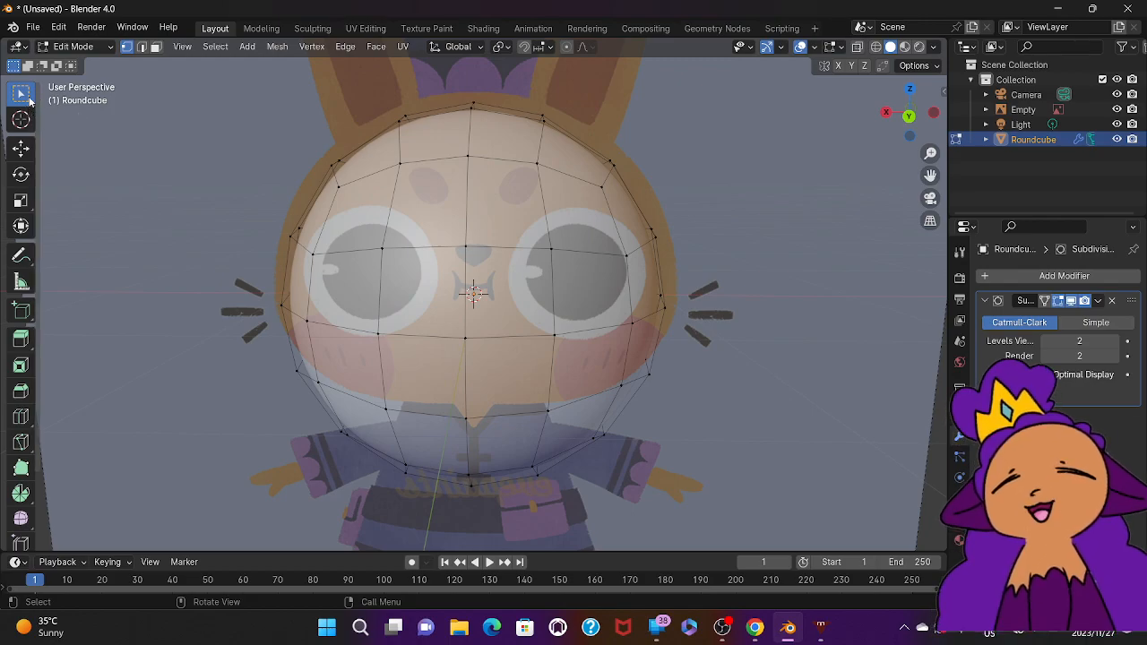
Step: Try to select the vertices on the half of the round cube over the rabbit's right-hand eye
mouse_move(30, 98)
left_mouse_down()
mouse_move(65, 100)
mouse_move(113, 201)
left_mouse_up()
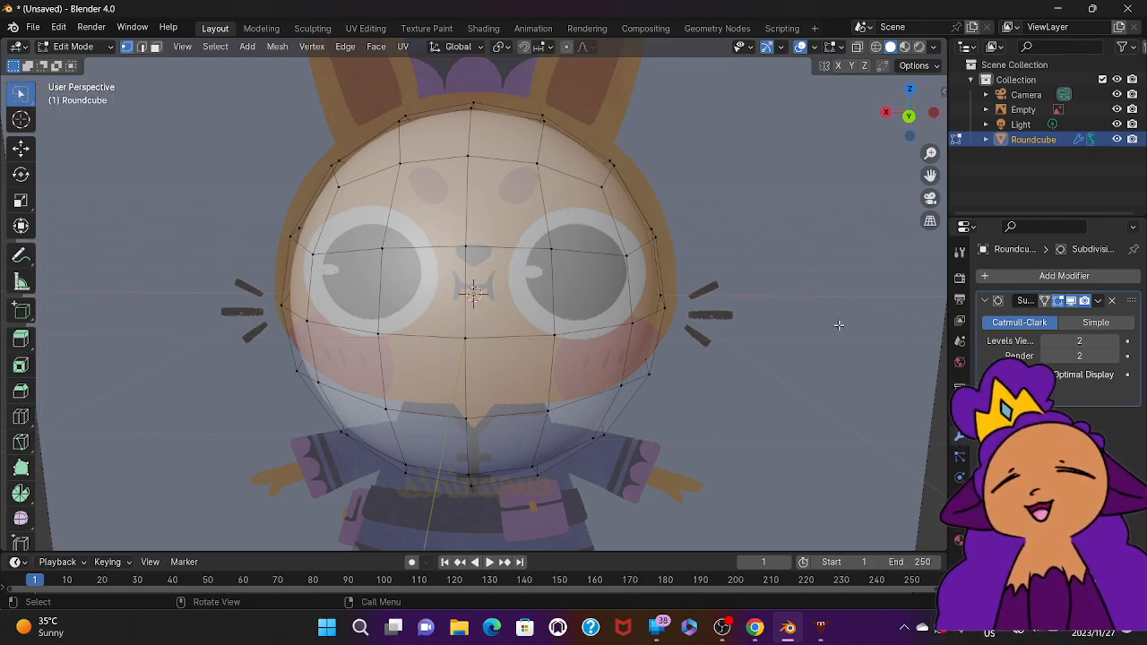
mouse_move(839, 293)
left_mouse_down()
mouse_move(677, 77)
mouse_move(574, 81)
mouse_move(529, 103)
mouse_move(500, 277)
mouse_move(431, 306)
left_mouse_up()
right_click(724, 238)
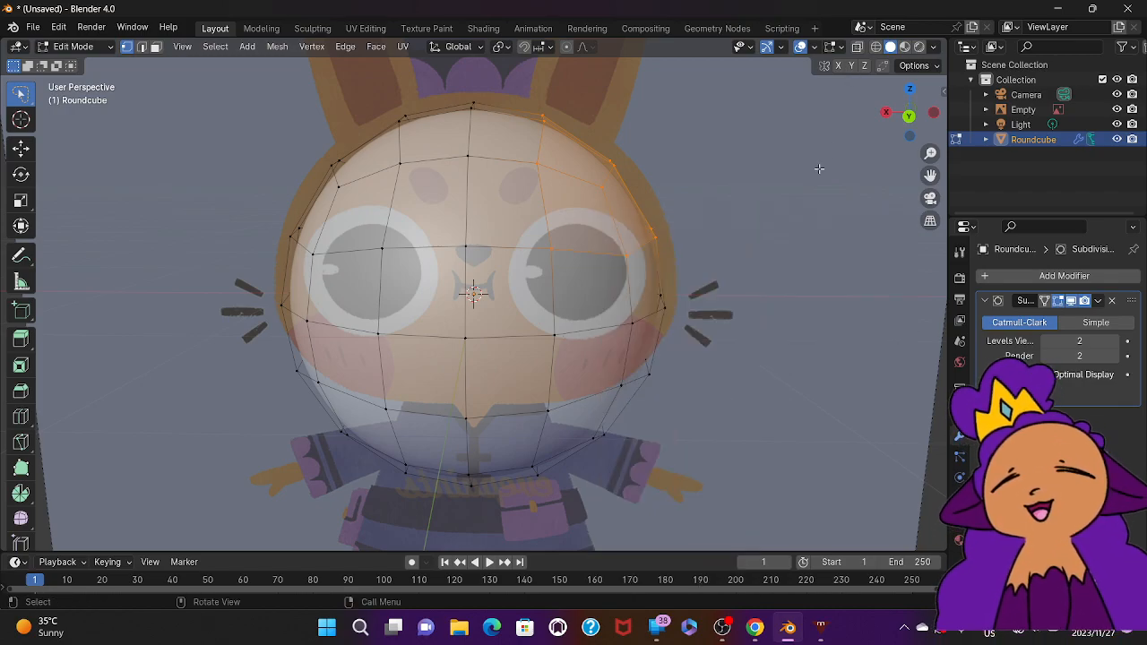
Step: Turn on X-Ray in the viewport shading and set its opacity to about 0.64
left_click(935, 48)
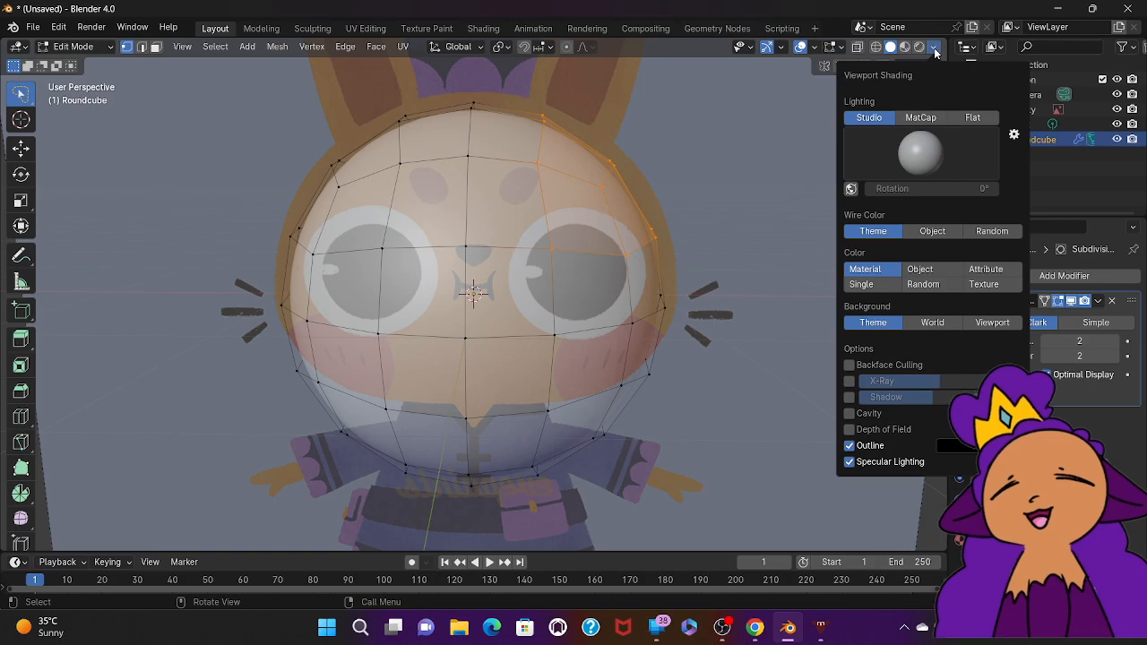
left_click(850, 382)
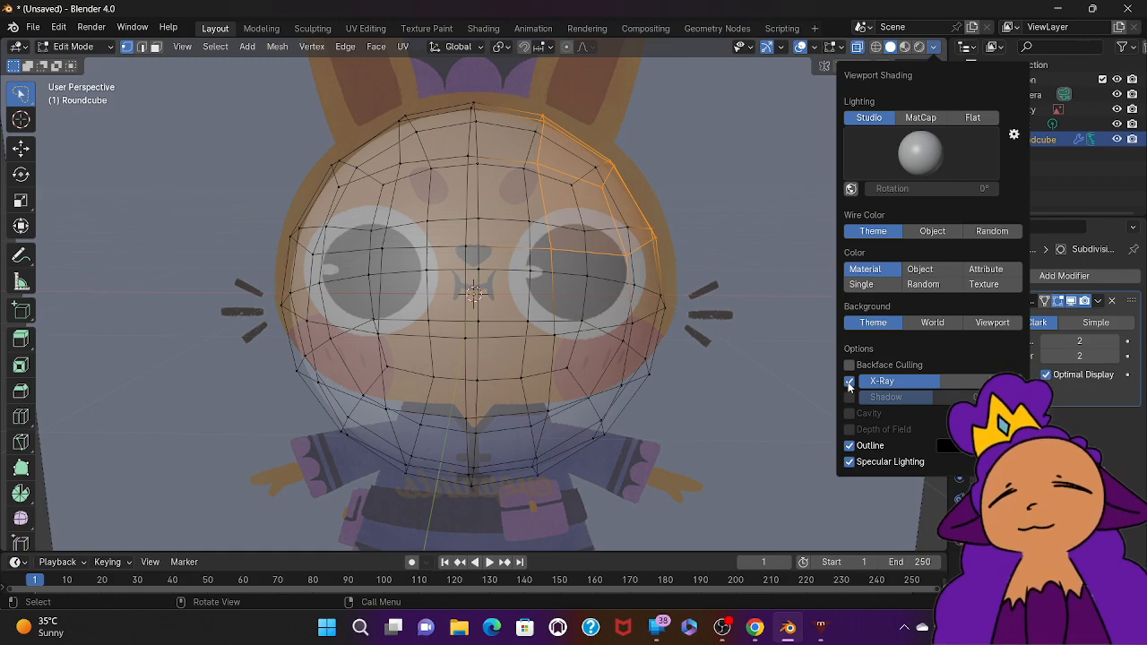
left_click_drag(932, 381, 964, 381)
left_click(964, 381)
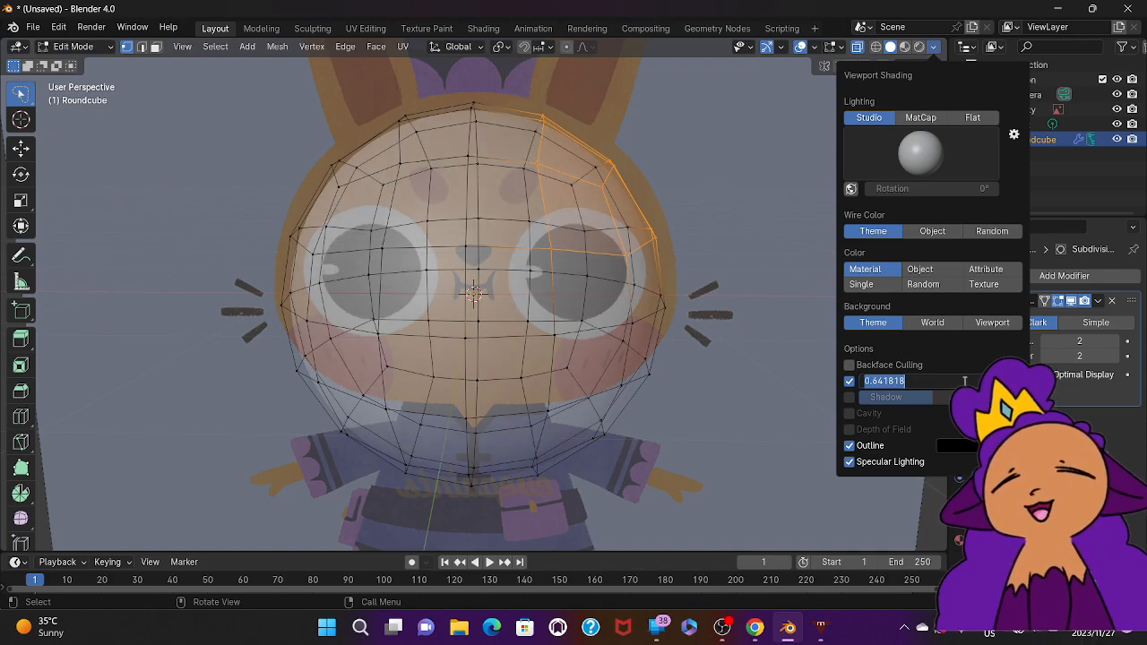
left_click(784, 310)
Step: Select all vertices to the right of the round cube's centre line, front and back, and delete them
mouse_move(656, 177)
right_mouse_down("ctrl")
mouse_move(578, 40)
mouse_move(514, 135)
mouse_move(499, 191)
mouse_move(478, 353)
mouse_move(483, 505)
mouse_move(546, 514)
mouse_move(640, 469)
mouse_move(668, 394)
right_mouse_up("ctrl")
middle_click_drag(755, 275, 754, 275)
key("x")
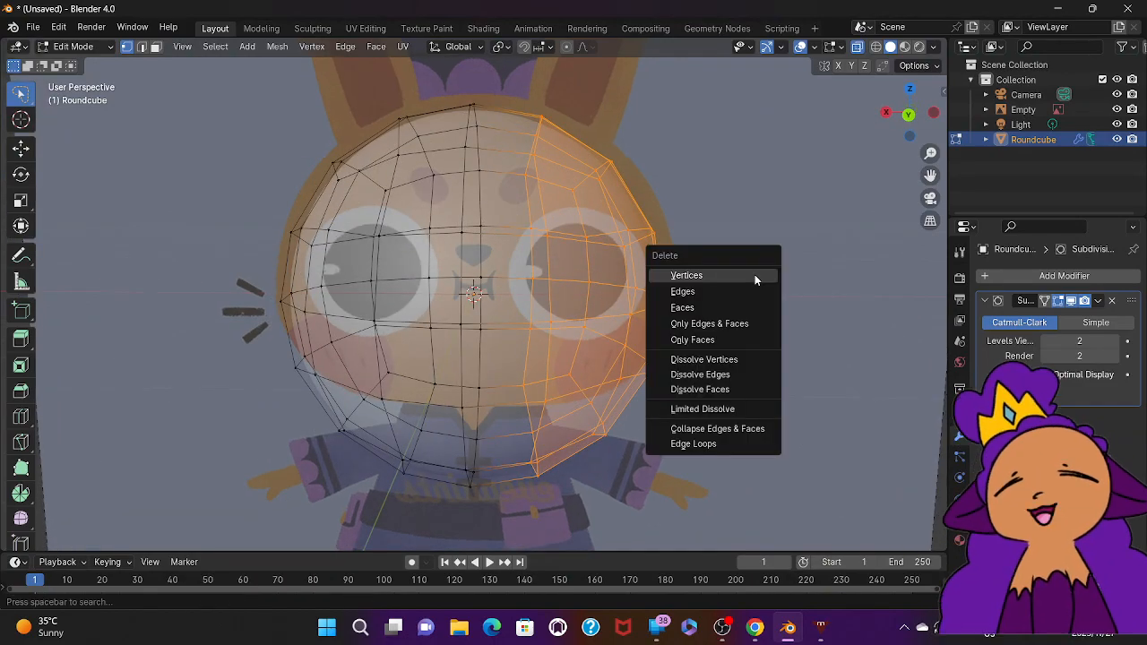
left_click(755, 274)
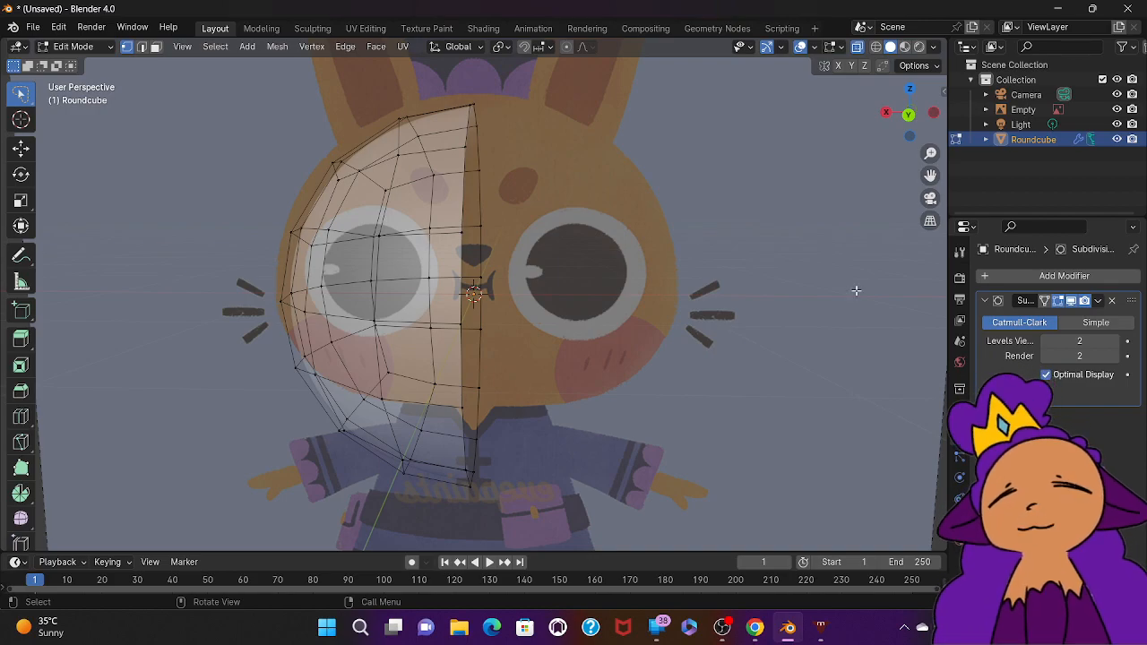
Step: Add a Mirror modifier to the half round cube and inspect the mirrored head
left_click(1007, 281)
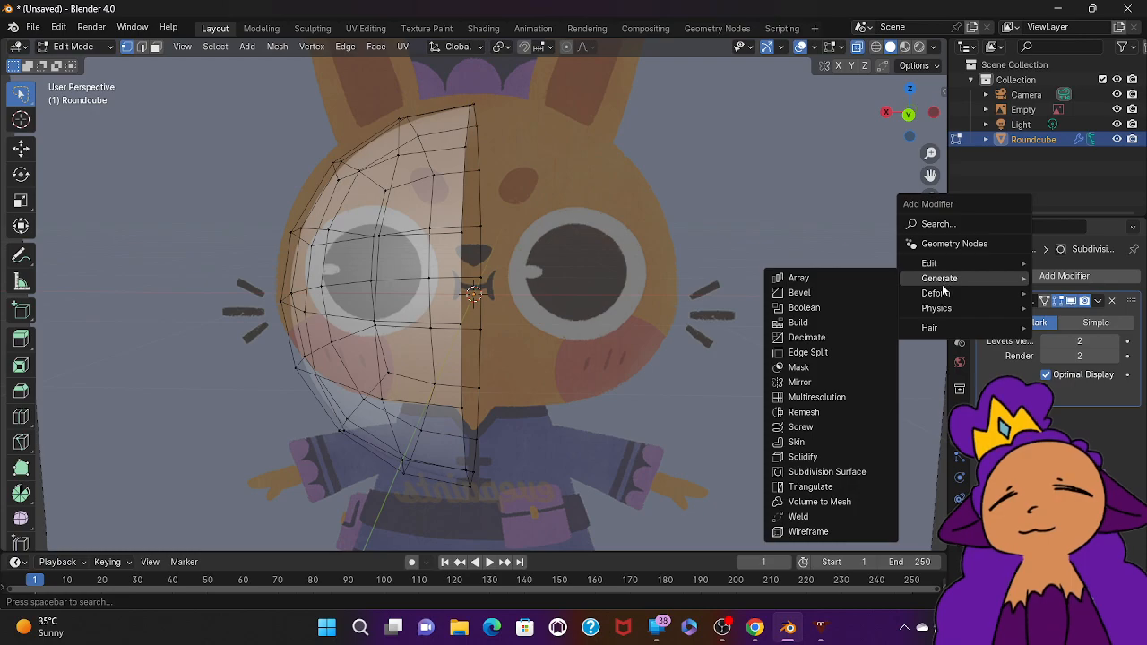
left_click(826, 378)
mouse_move(611, 356)
middle_mouse_down()
mouse_move(538, 357)
mouse_move(609, 356)
middle_mouse_up()
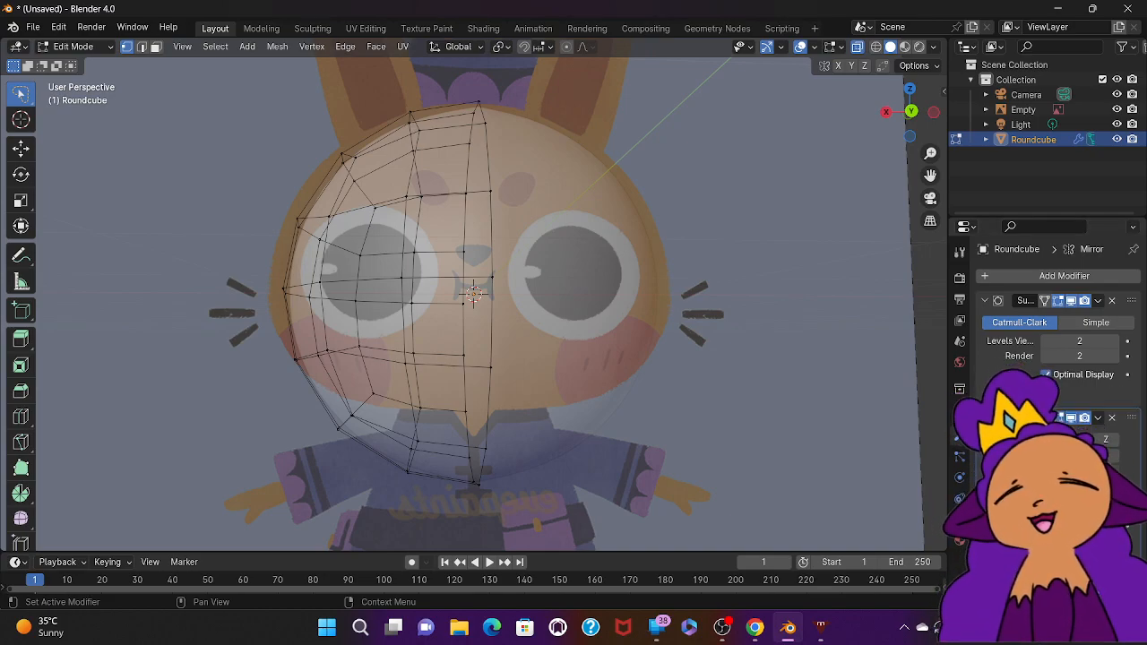
Step: Switch to the YouTube tutorial in Chrome, play on from 4:13 with a short skip ahead, and pause at 5:56
left_click(755, 631)
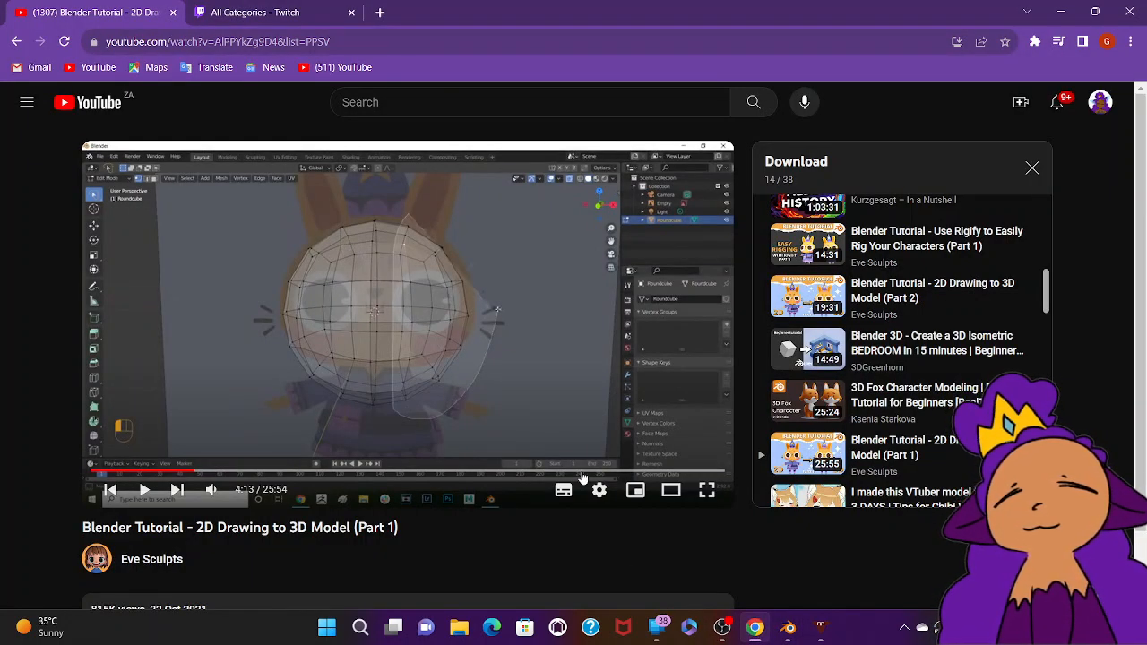
key("space")
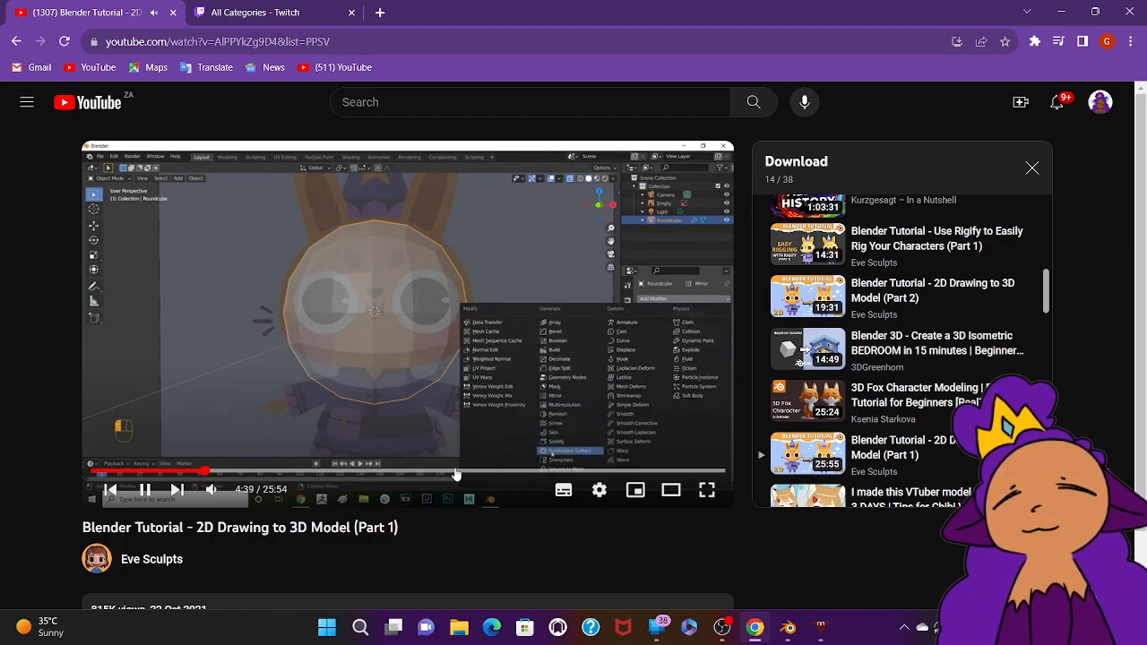
key("Right")
key("Right")
key("Right")
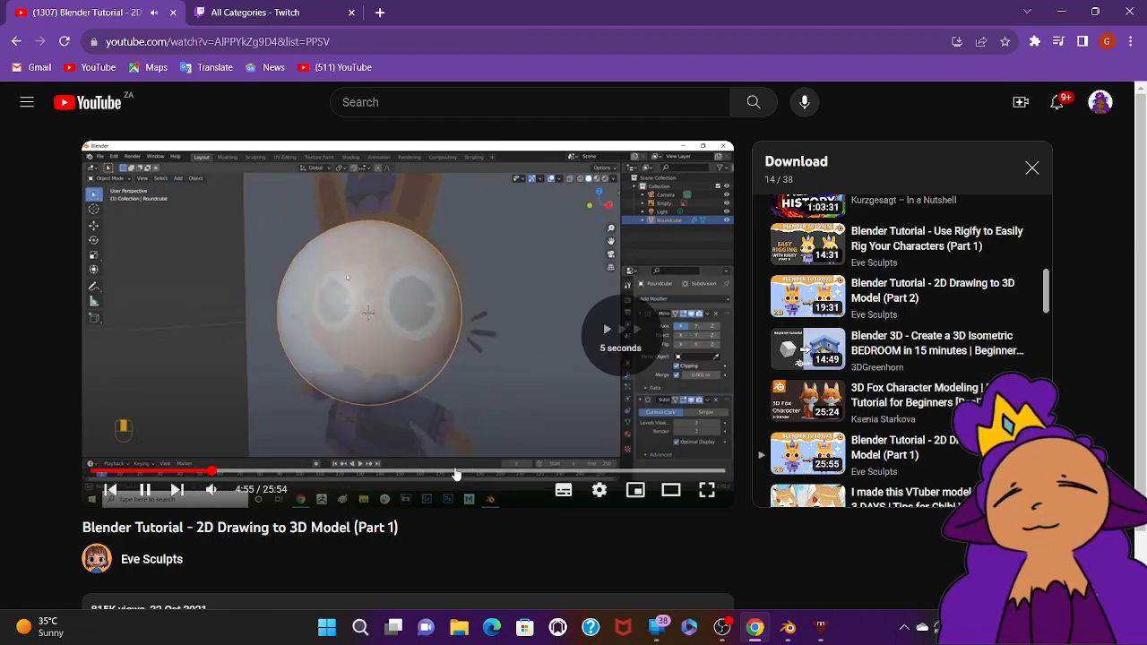
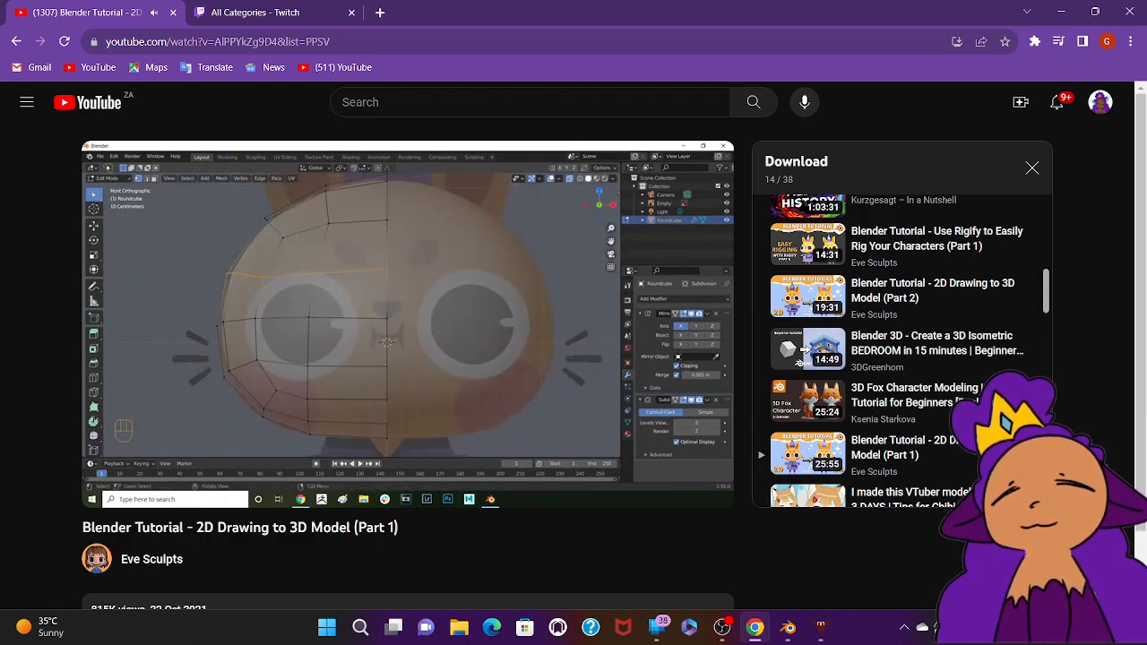
left_click(439, 354)
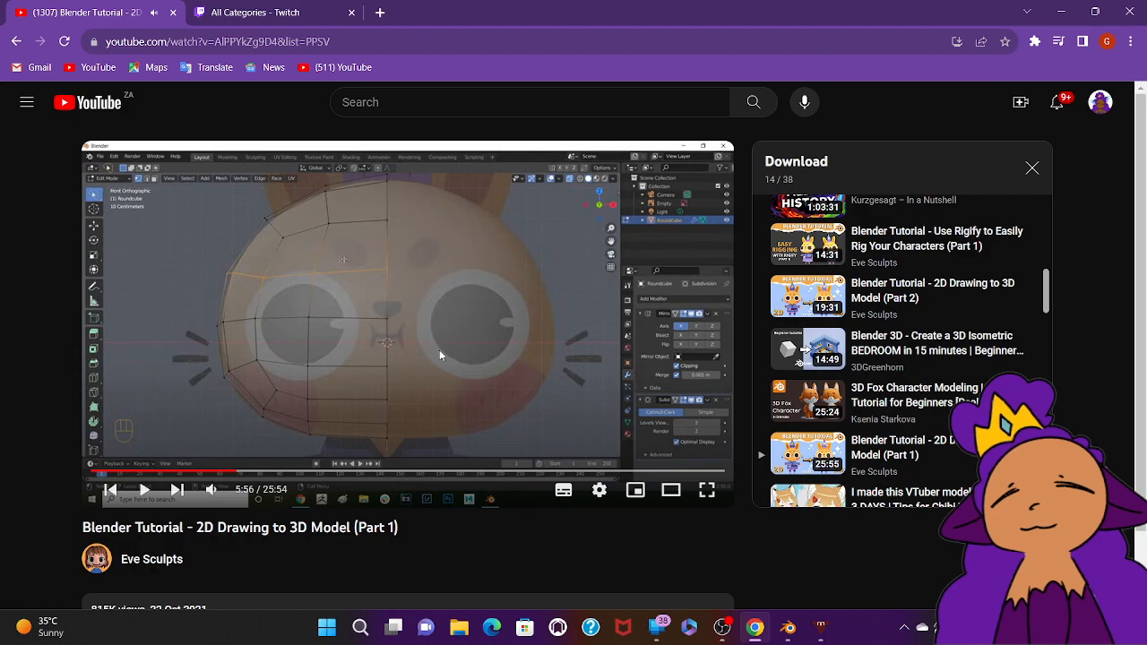
Step: Switch to Blender and set the viewport to the Back Orthographic view of the rabbit reference
left_click(788, 626)
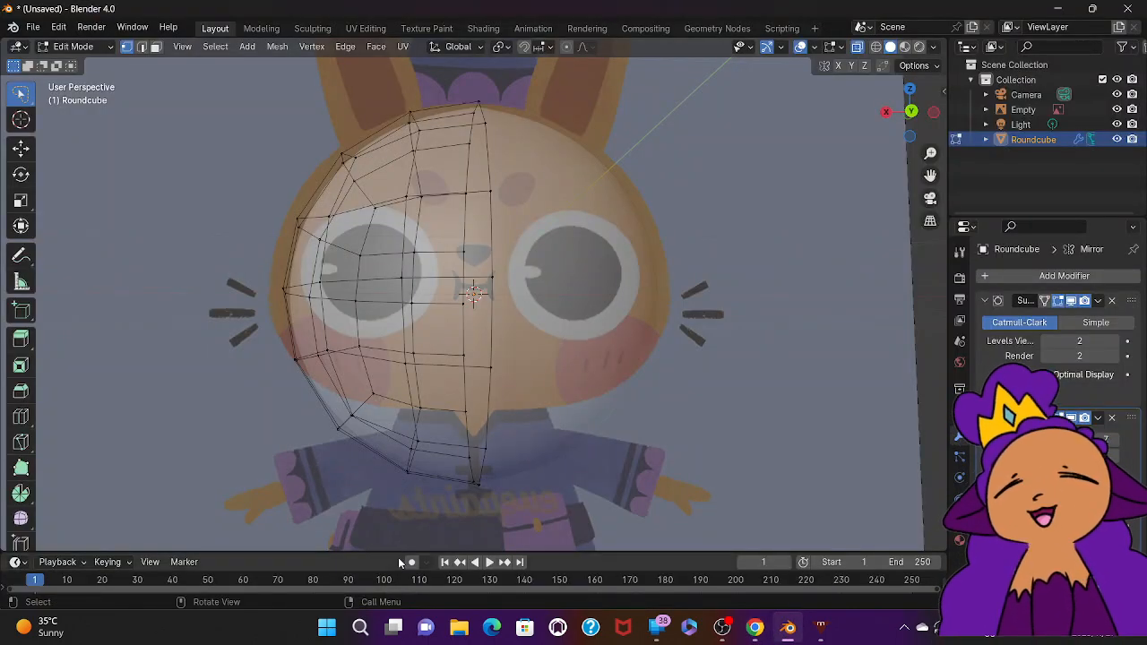
middle_click_drag(449, 489, 449, 489)
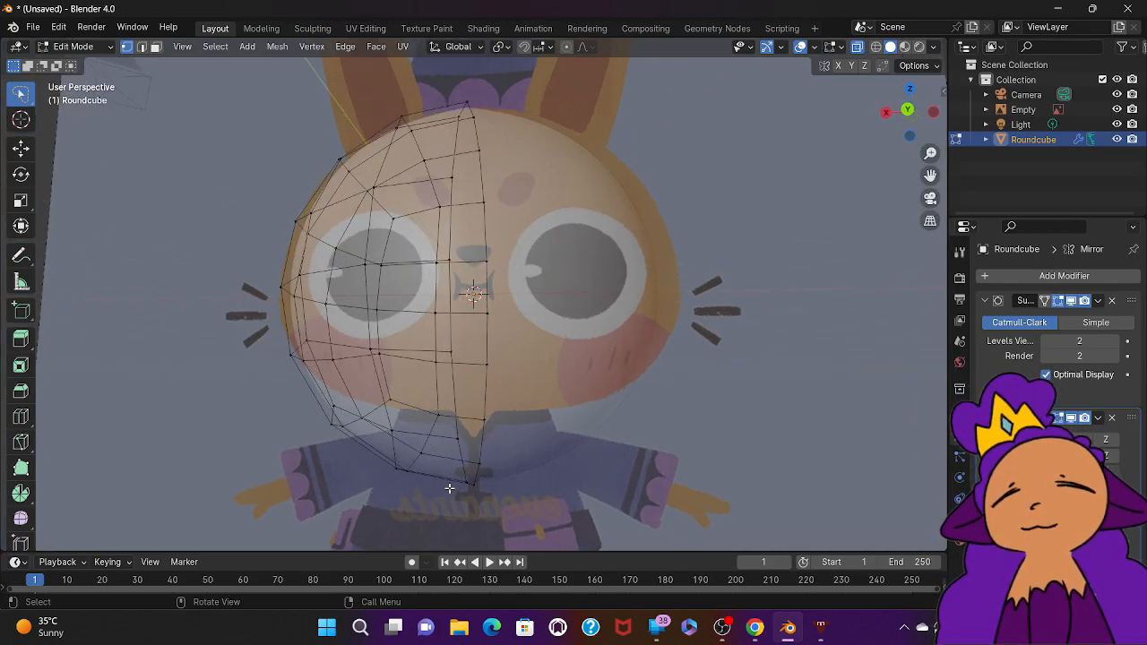
key("Left")
key("KP_1")
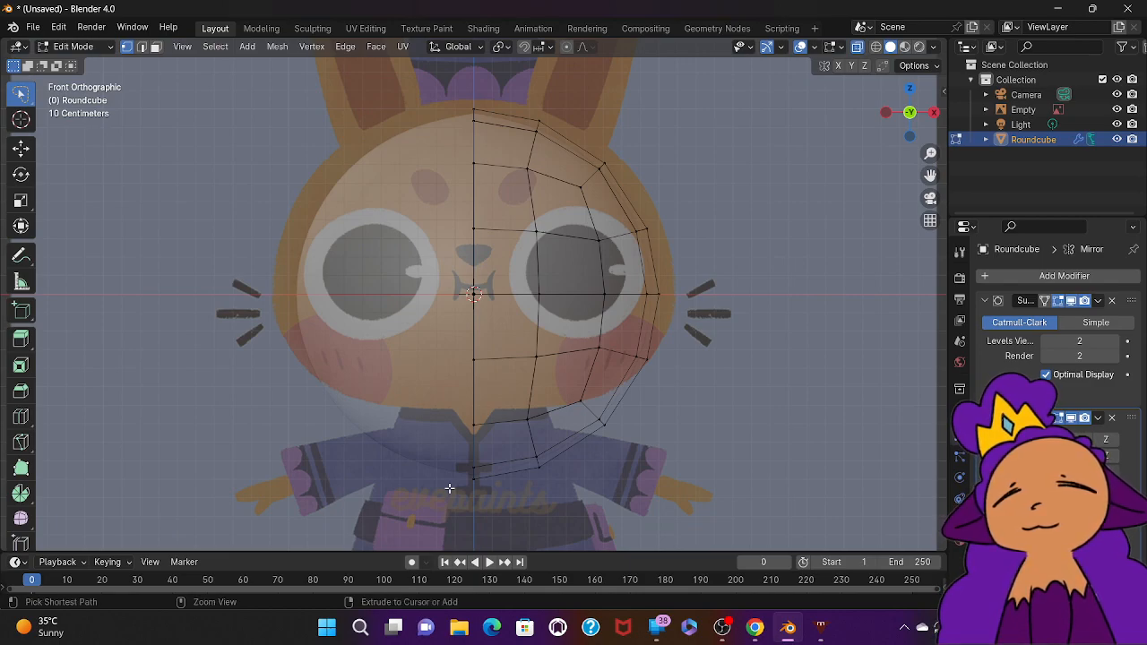
key("ctrl+KP_1")
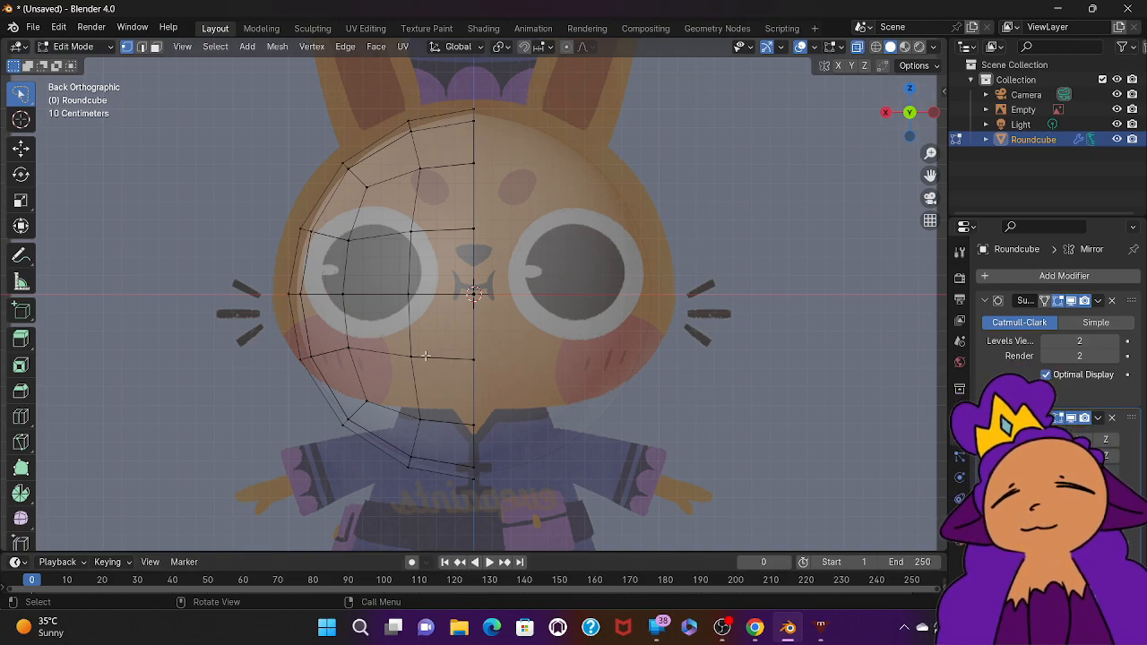
Step: Try to move the lowest vertices beside the head's centre line, entering an offset of 0
mouse_move(475, 406)
right_mouse_down("ctrl")
mouse_move(394, 423)
mouse_move(441, 520)
mouse_move(536, 457)
right_mouse_up("ctrl")
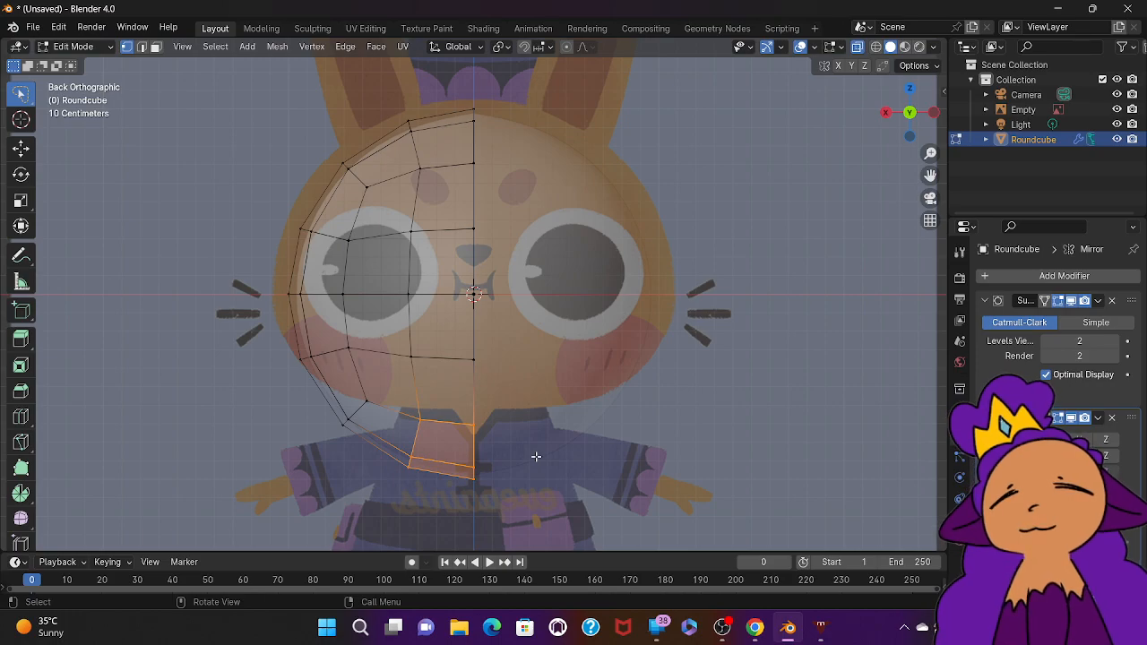
key("g")
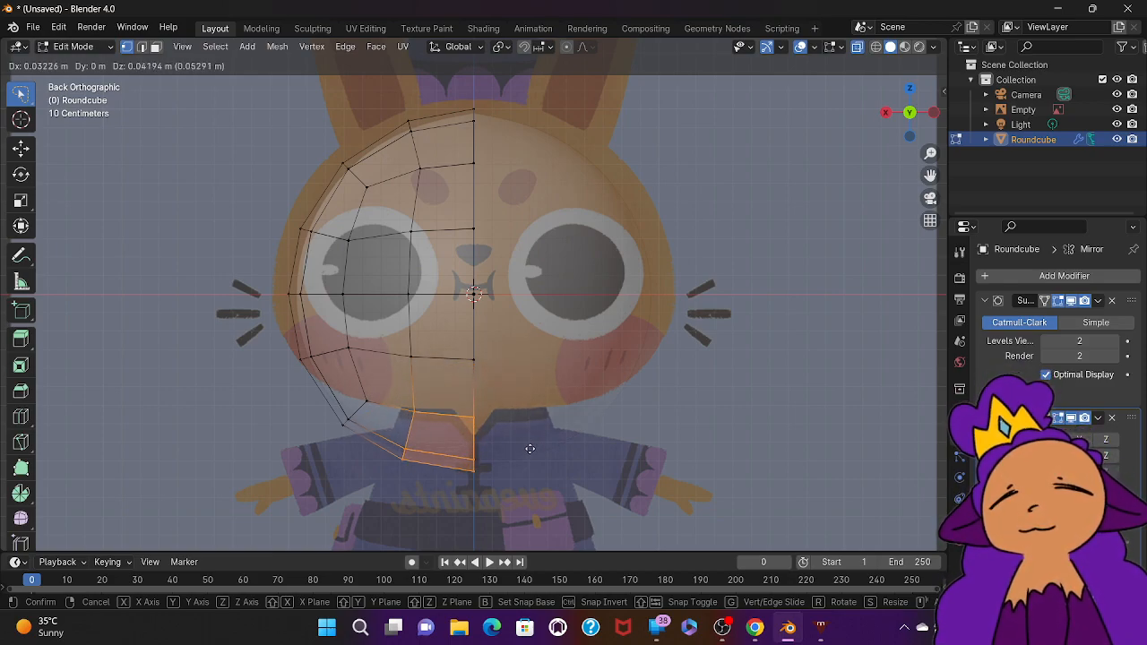
key("0")
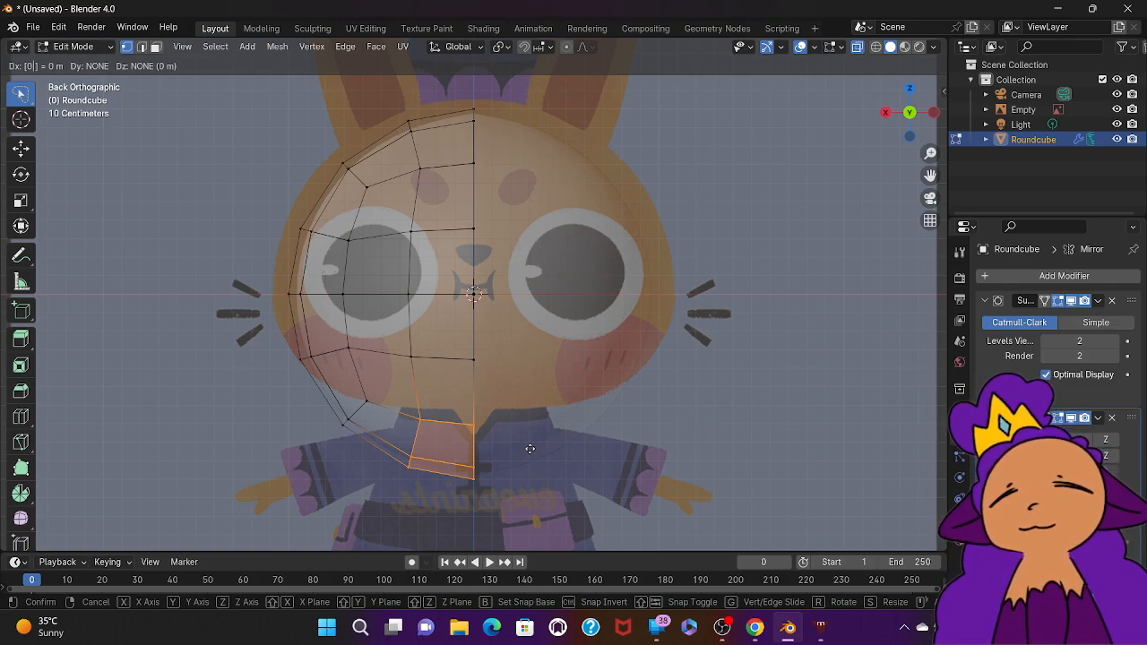
key("Return")
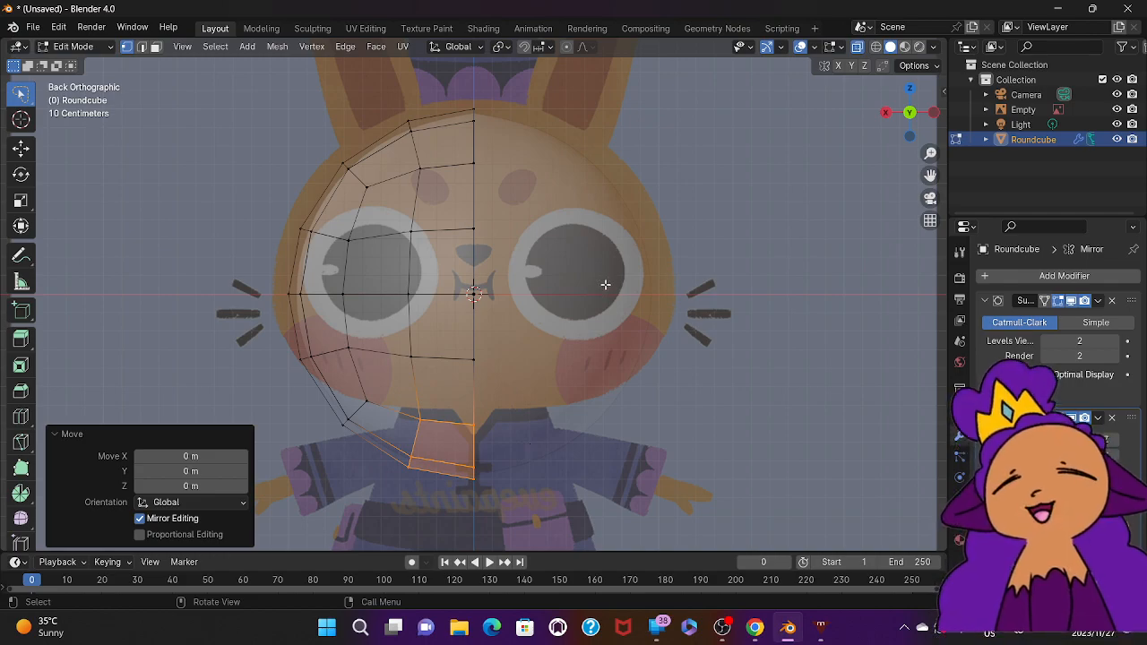
Step: Turn on Proportional Editing and clear the vertex selection
left_click(568, 50)
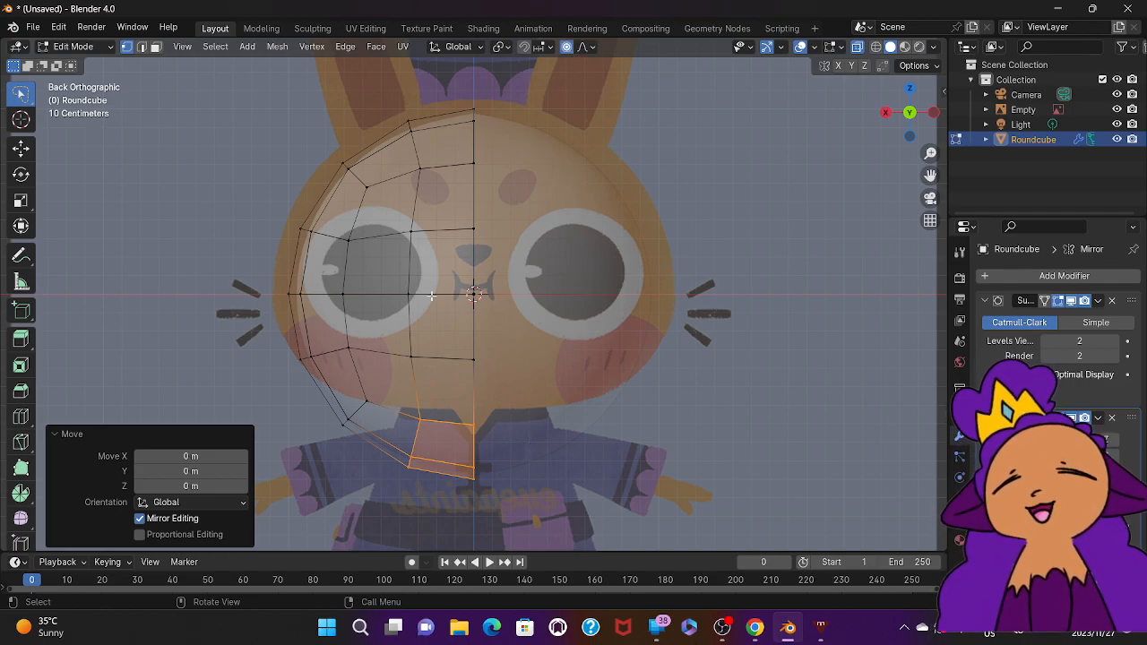
left_click(569, 48)
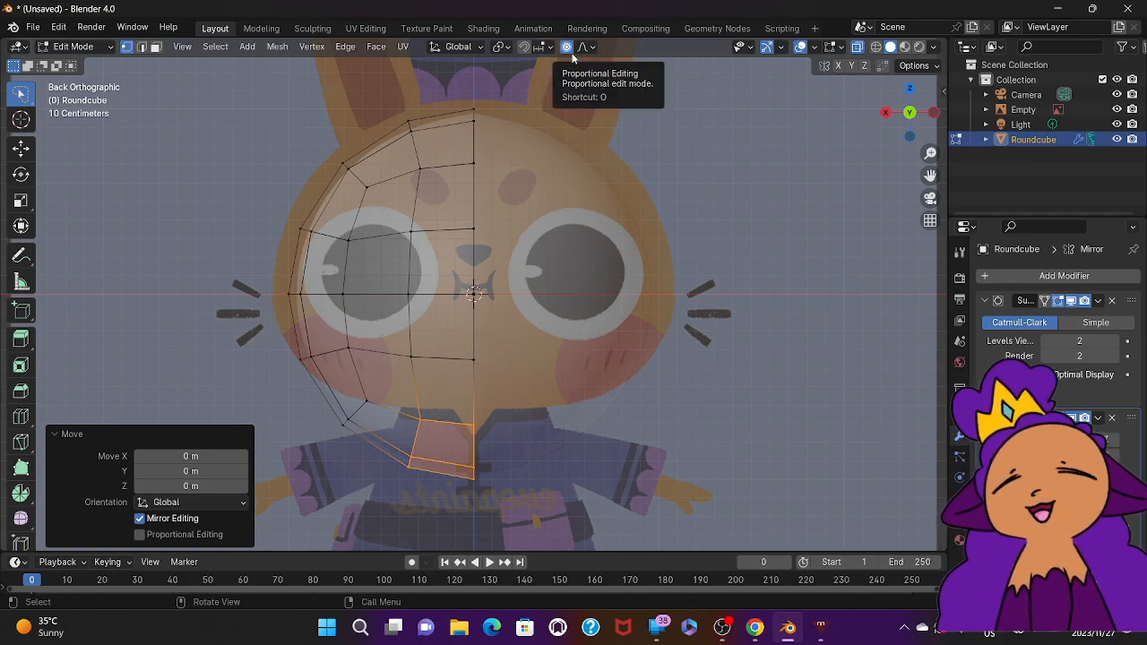
left_click(482, 410)
Step: Move the lowest vertices beside the centre line about 0.22 m in X and 0.30 m in Z, using smooth proportional falloff of size 1.949
mouse_move(460, 400)
left_mouse_down()
mouse_move(397, 420)
mouse_move(425, 533)
mouse_move(516, 497)
left_mouse_up()
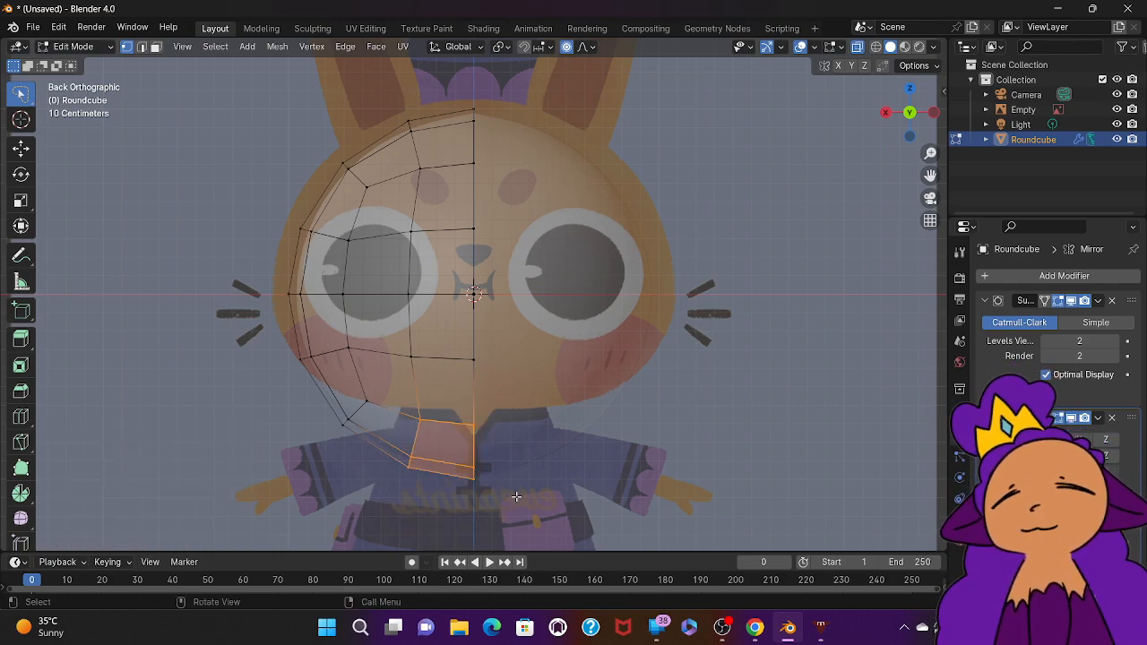
key("g")
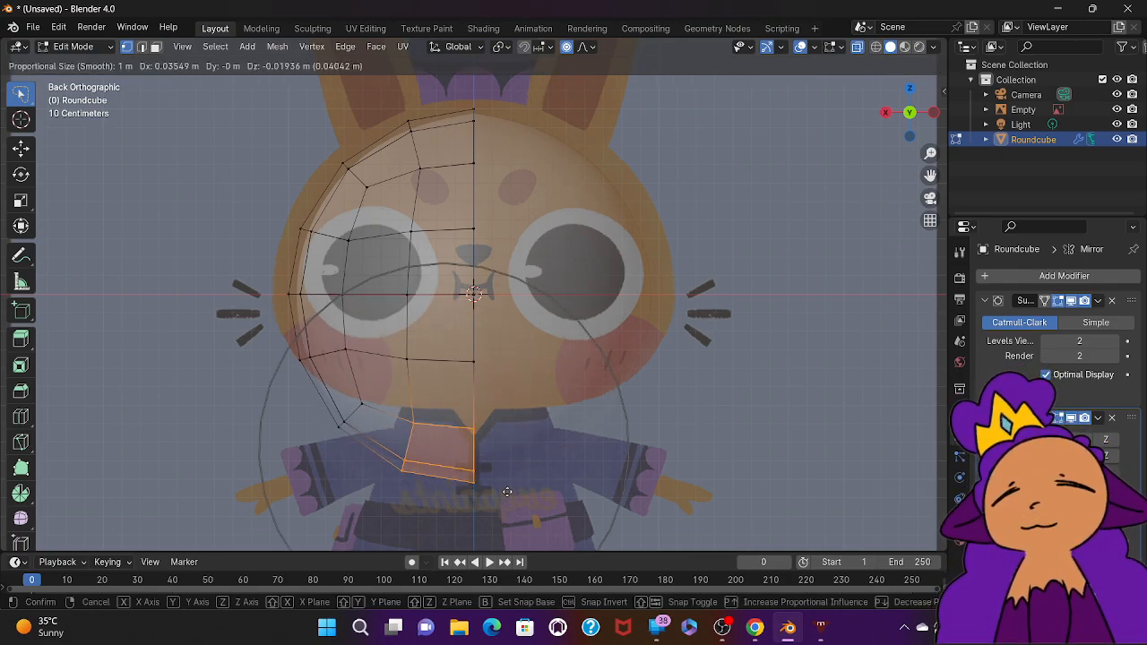
scroll(506, 479, "down", 5)
scroll(506, 480, "up", 5)
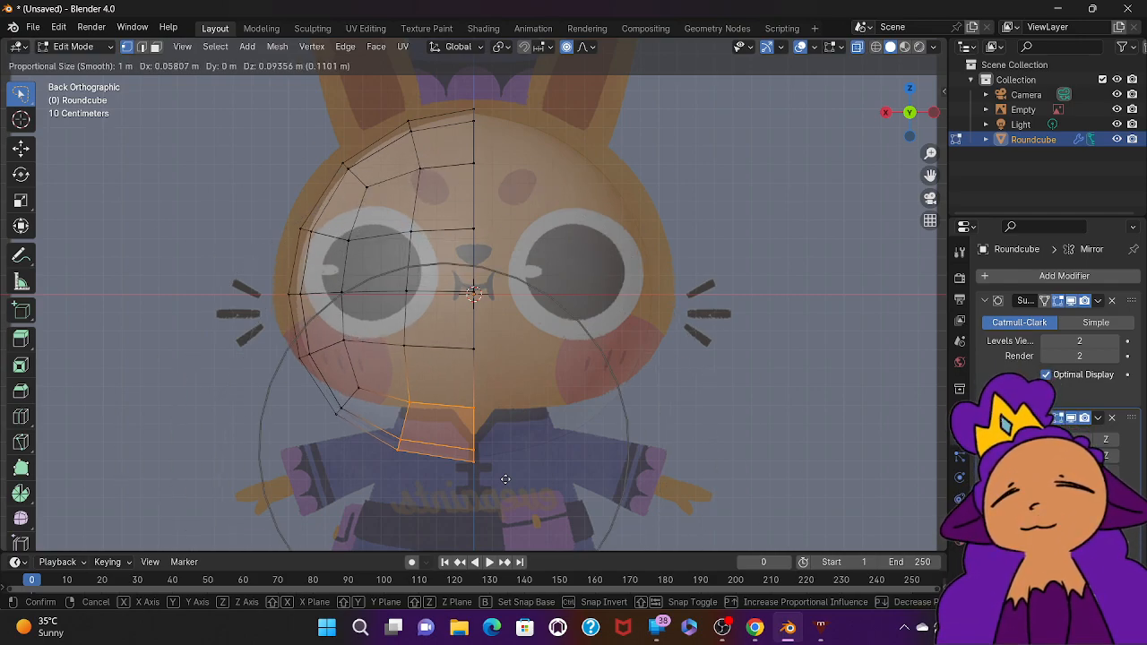
scroll(484, 520, "down", 9)
scroll(482, 527, "down", 10)
scroll(482, 527, "up", 20)
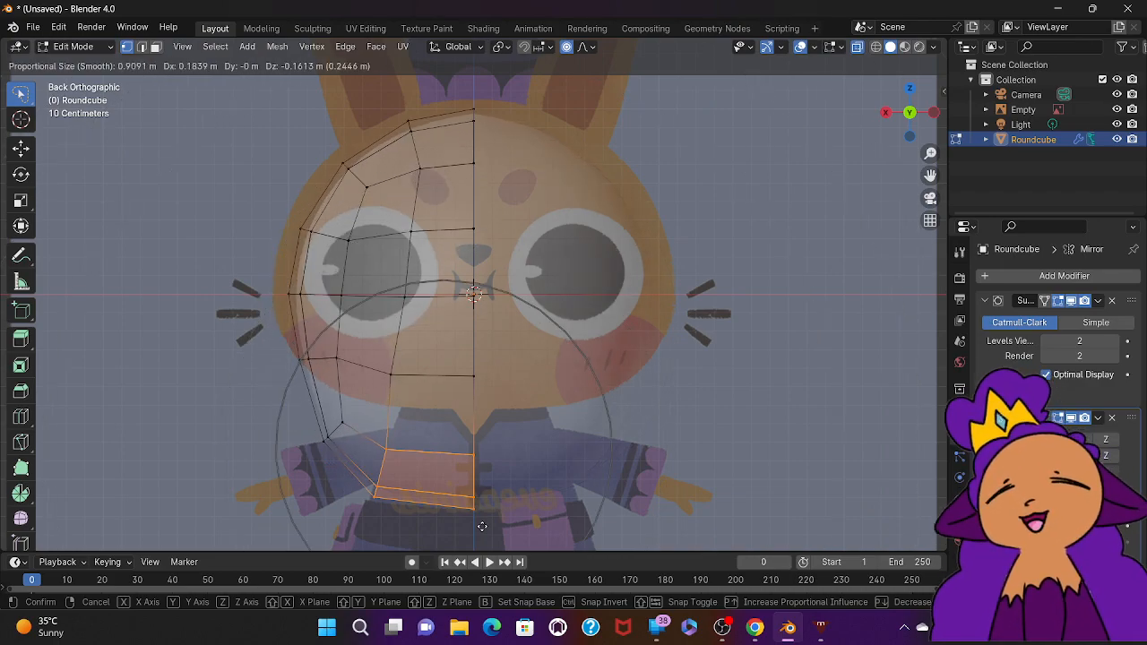
scroll(483, 527, "up", 11)
scroll(482, 526, "down", 11)
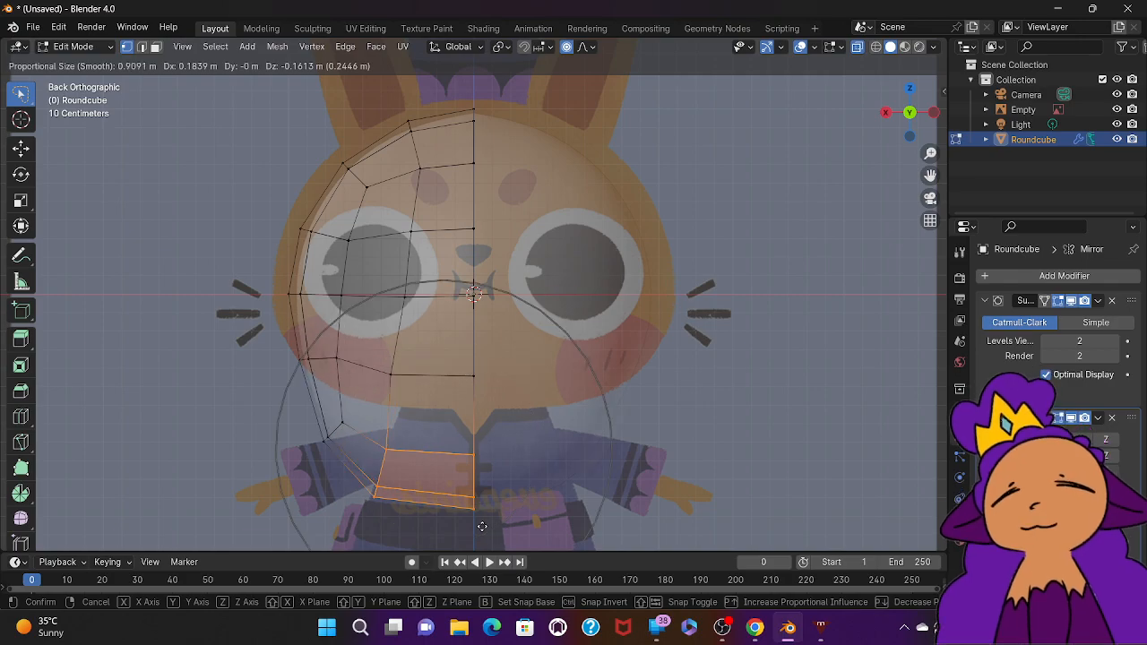
scroll(482, 527, "down", 5)
scroll(483, 527, "down", 3)
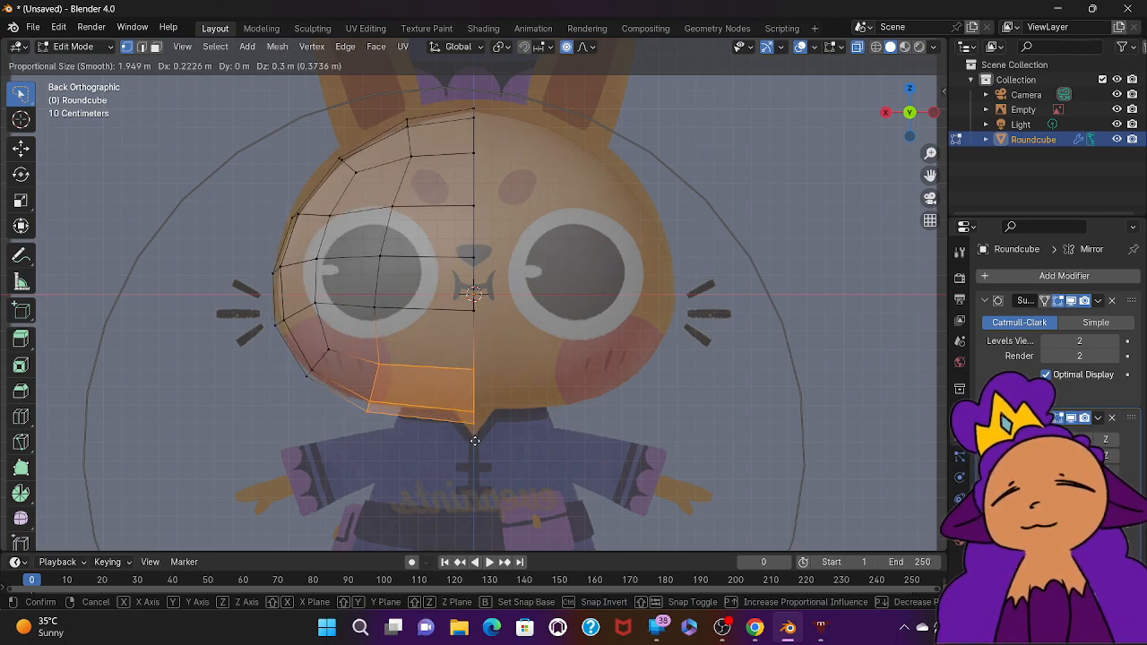
left_click(475, 441)
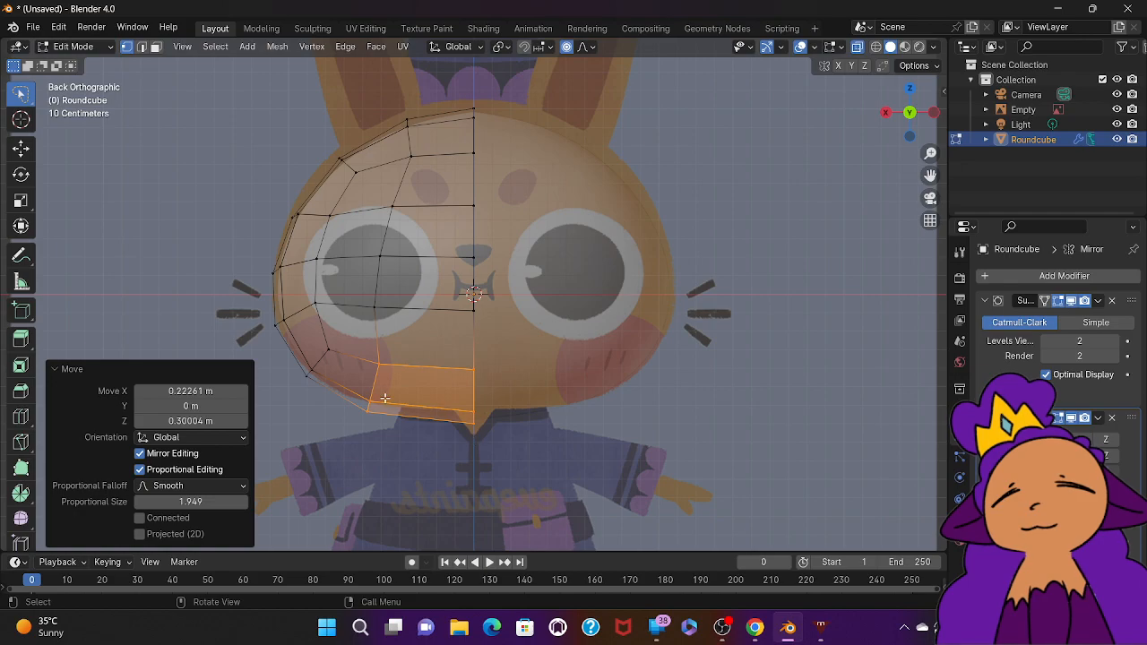
Step: Move the head's lower cheek vertices about 0.042 m in X and 0.042 m in Z with proportional editing
mouse_move(291, 361)
left_mouse_down()
mouse_move(325, 341)
mouse_move(283, 424)
left_mouse_up()
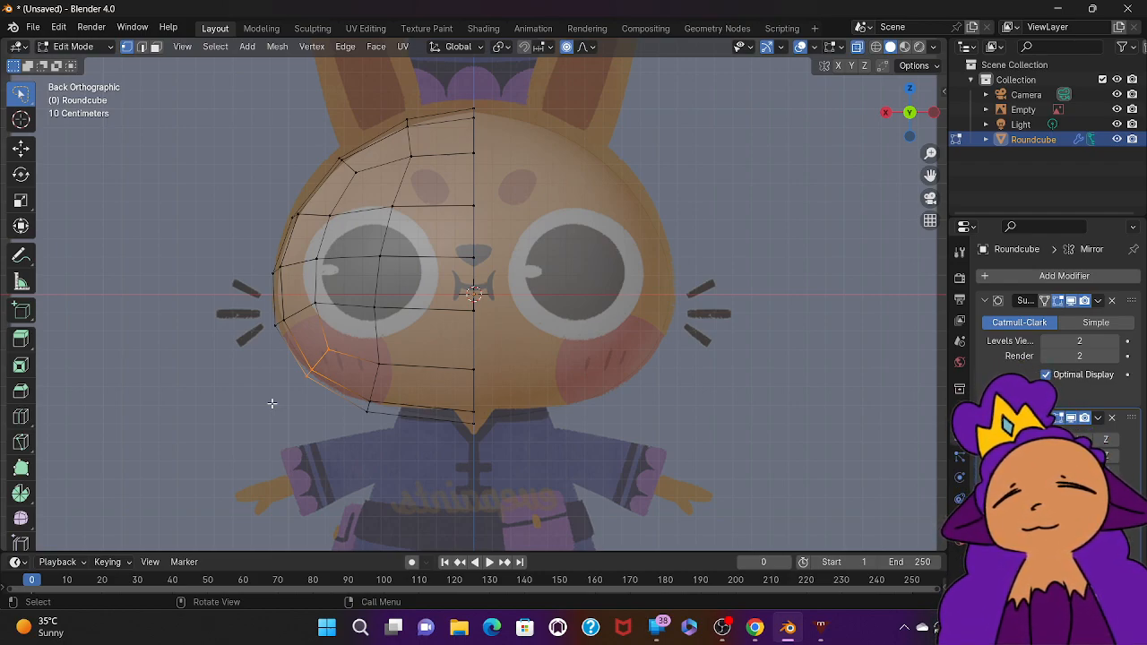
key("g")
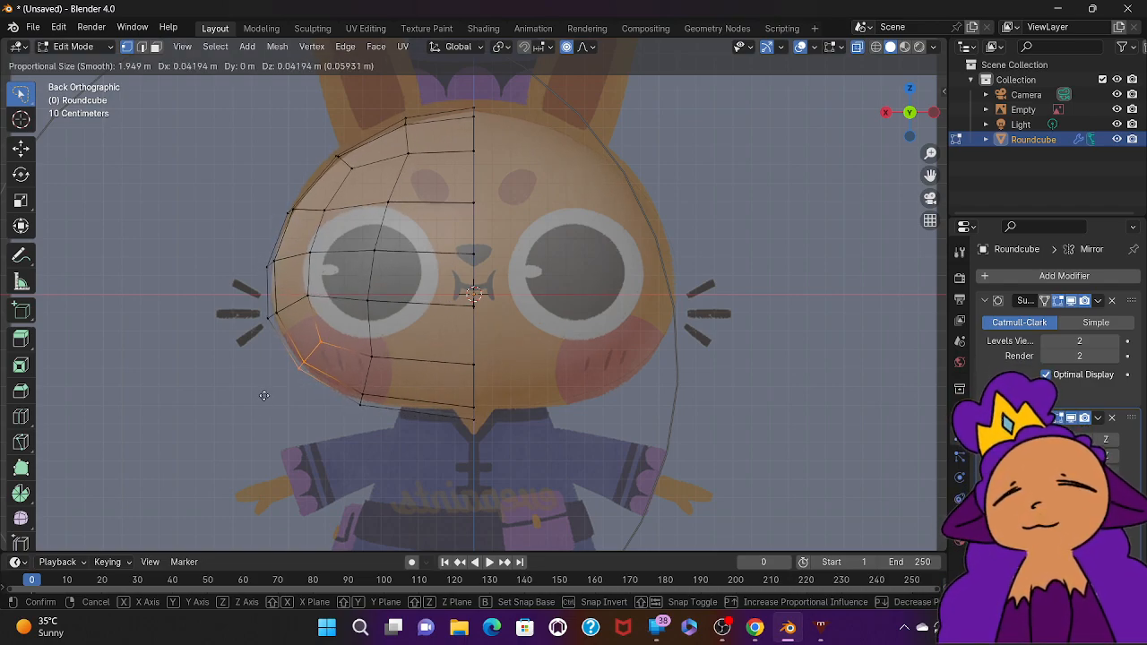
left_click(264, 396)
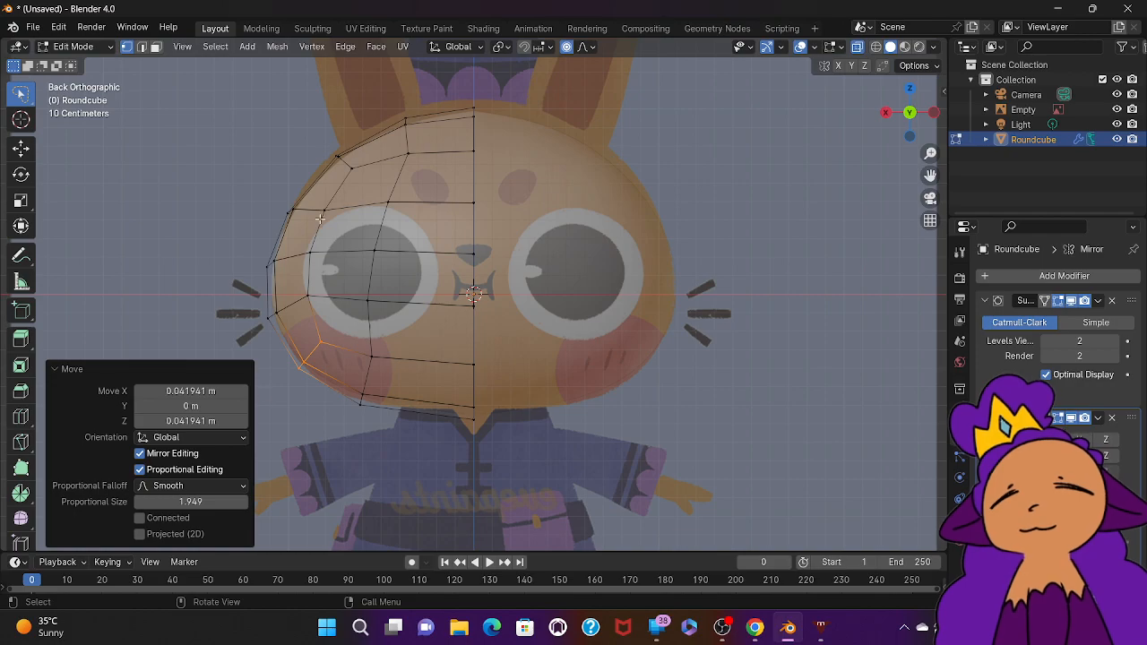
Step: Raise the two uppermost vertex rows beside the head's centre line about 0.077 m in Z and shift them 0.006 m in X
mouse_move(347, 114)
left_mouse_down()
mouse_move(448, 88)
mouse_move(495, 121)
mouse_move(411, 149)
left_mouse_up()
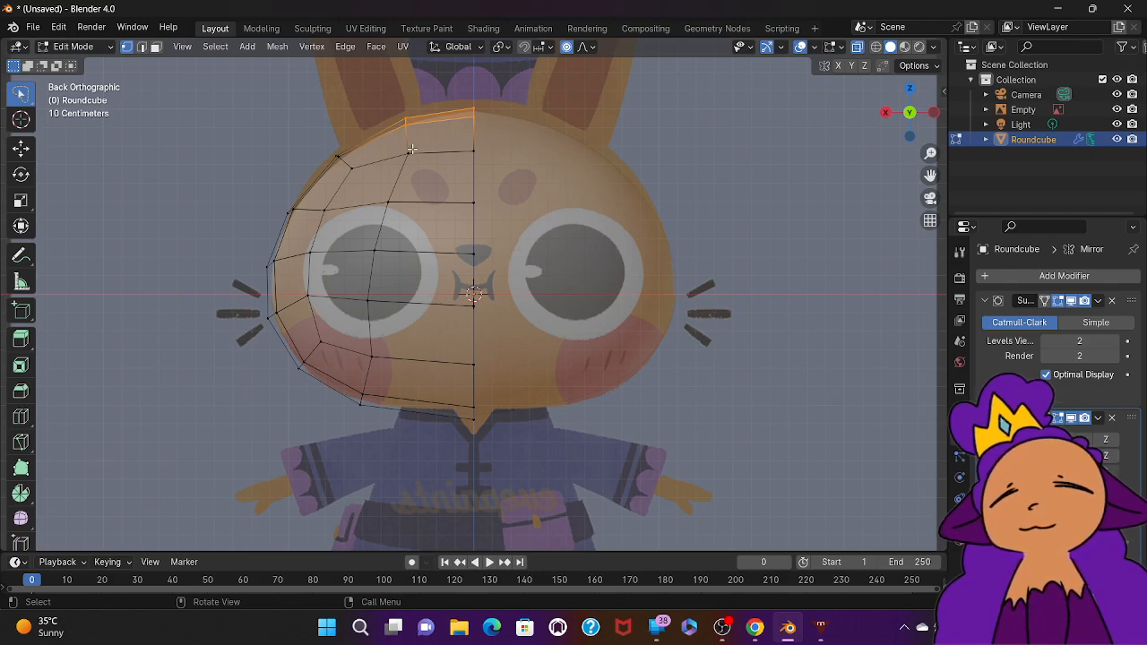
left_click(527, 147)
mouse_move(511, 101)
left_mouse_down()
mouse_move(484, 82)
mouse_move(345, 118)
mouse_move(352, 151)
mouse_move(476, 182)
mouse_move(506, 174)
left_mouse_up()
key("g")
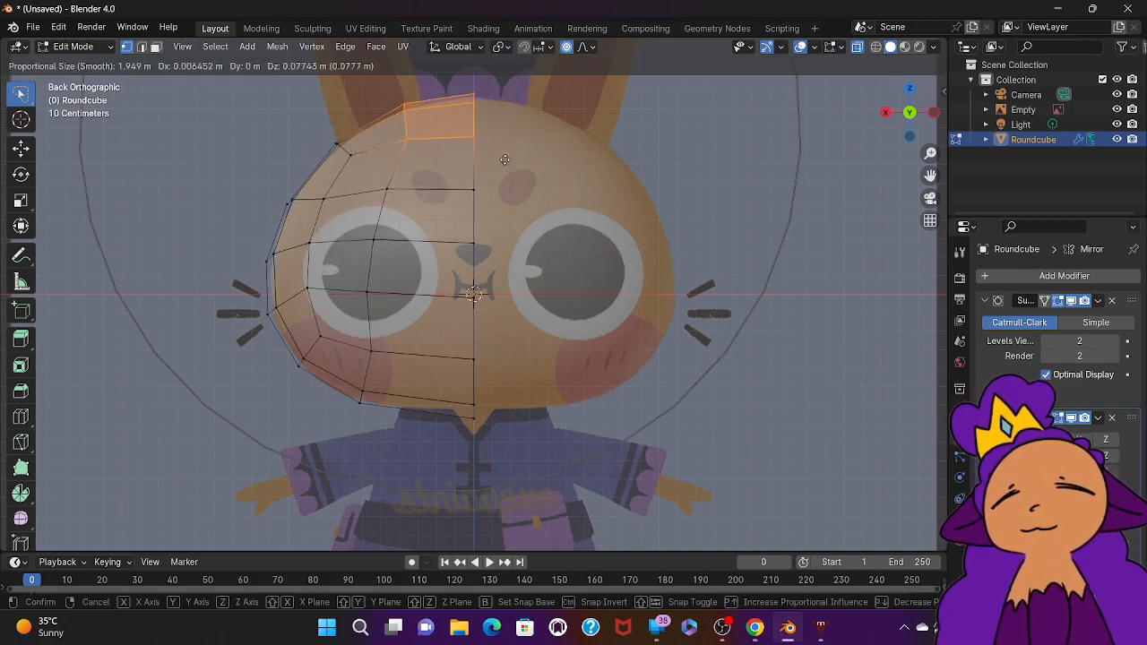
left_click(505, 159)
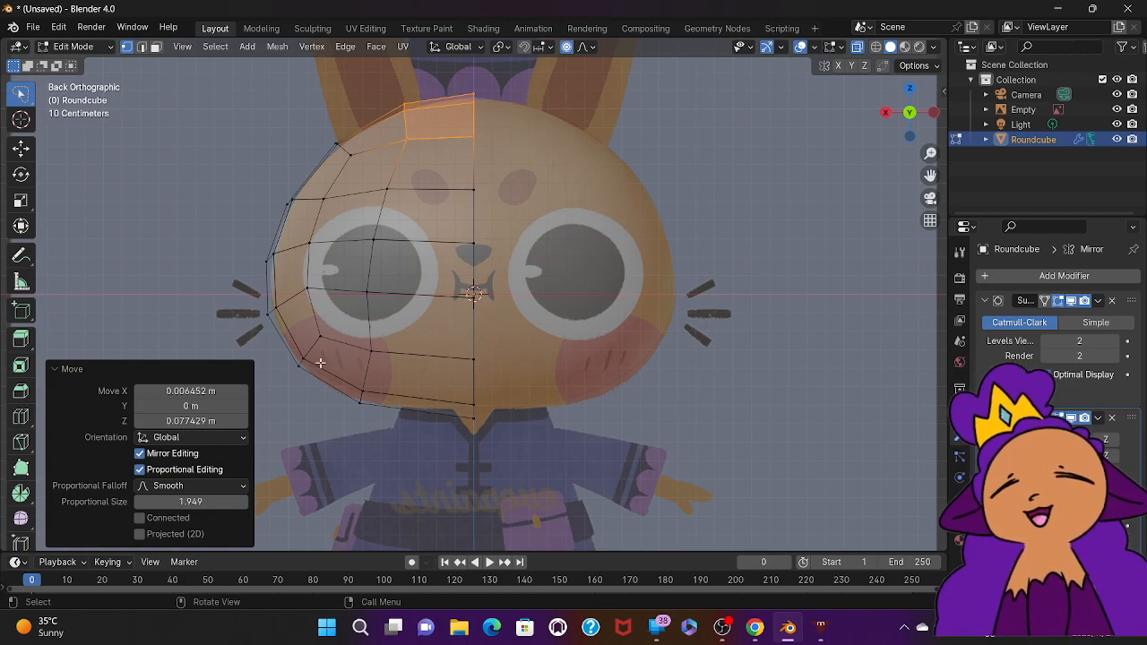
Step: Move the outermost vertices along the lower cheek about -0.010 m in X and -0.061 m in Z with proportional editing
mouse_move(256, 308)
left_mouse_down()
mouse_move(277, 288)
mouse_move(320, 344)
mouse_move(295, 422)
left_mouse_up()
key("g")
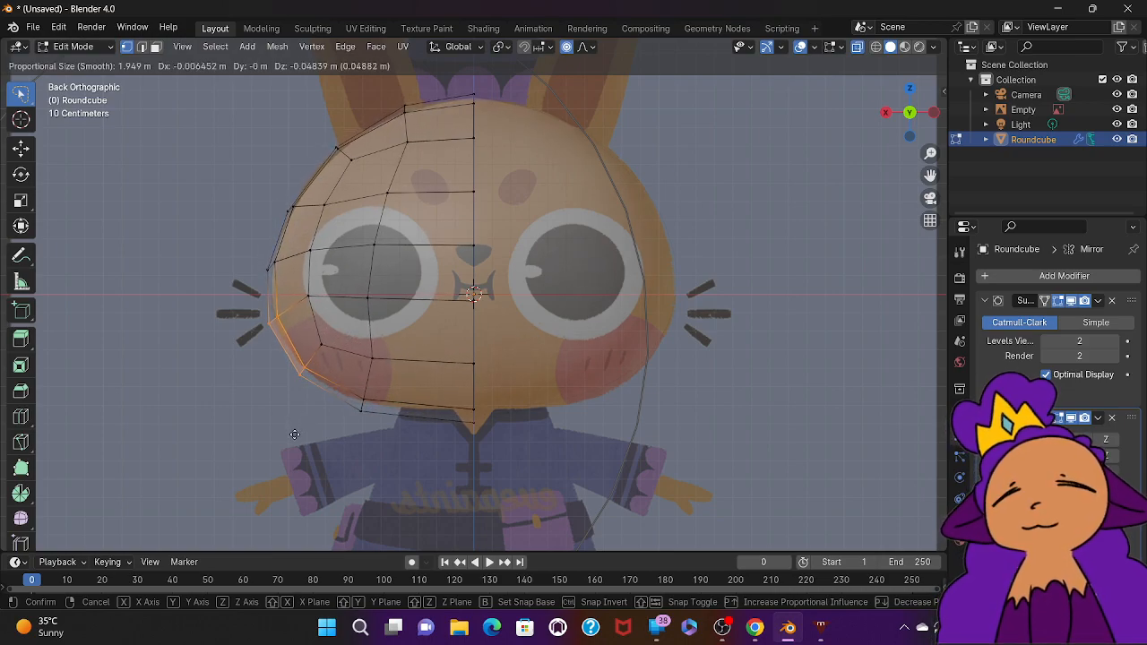
left_click(295, 436)
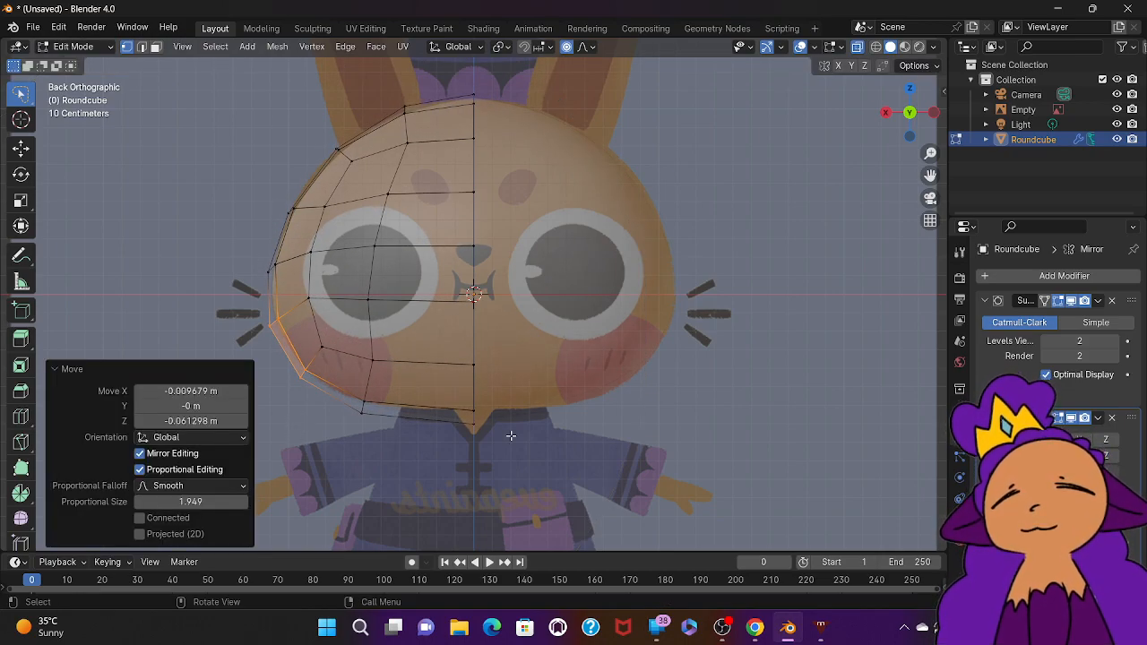
Step: Move the upper side vertices below the ear about 0.026 m in X and 0.029 m in Z, and return to the Back Orthographic view
mouse_move(320, 71)
left_mouse_down()
mouse_move(372, 150)
mouse_move(296, 179)
mouse_move(272, 149)
left_mouse_up()
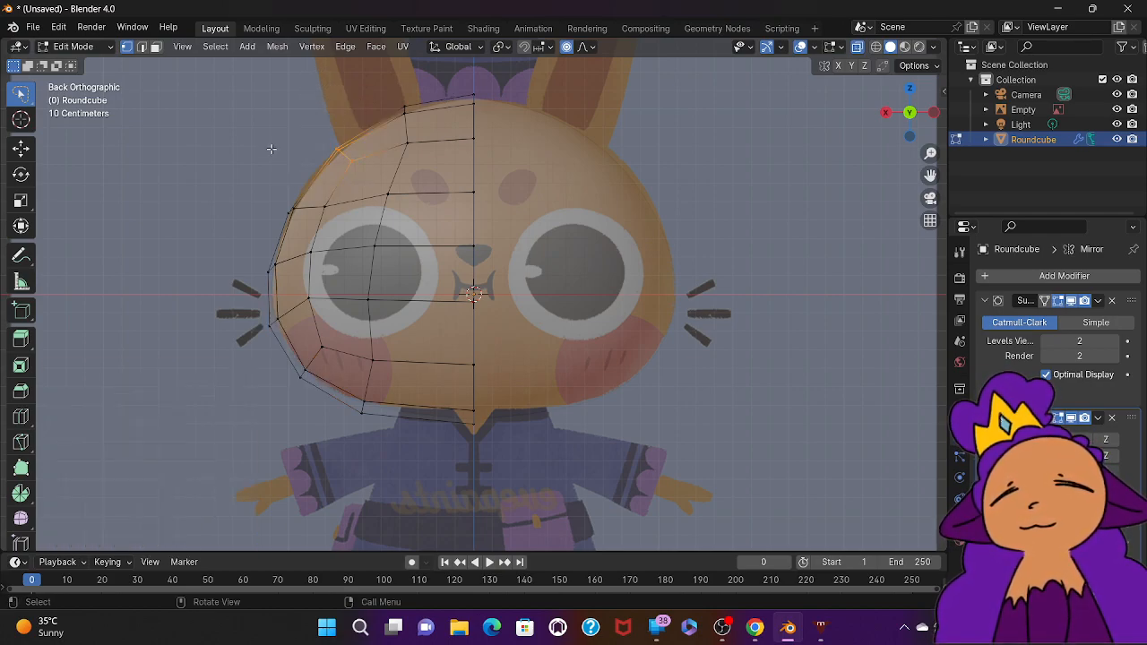
key("g")
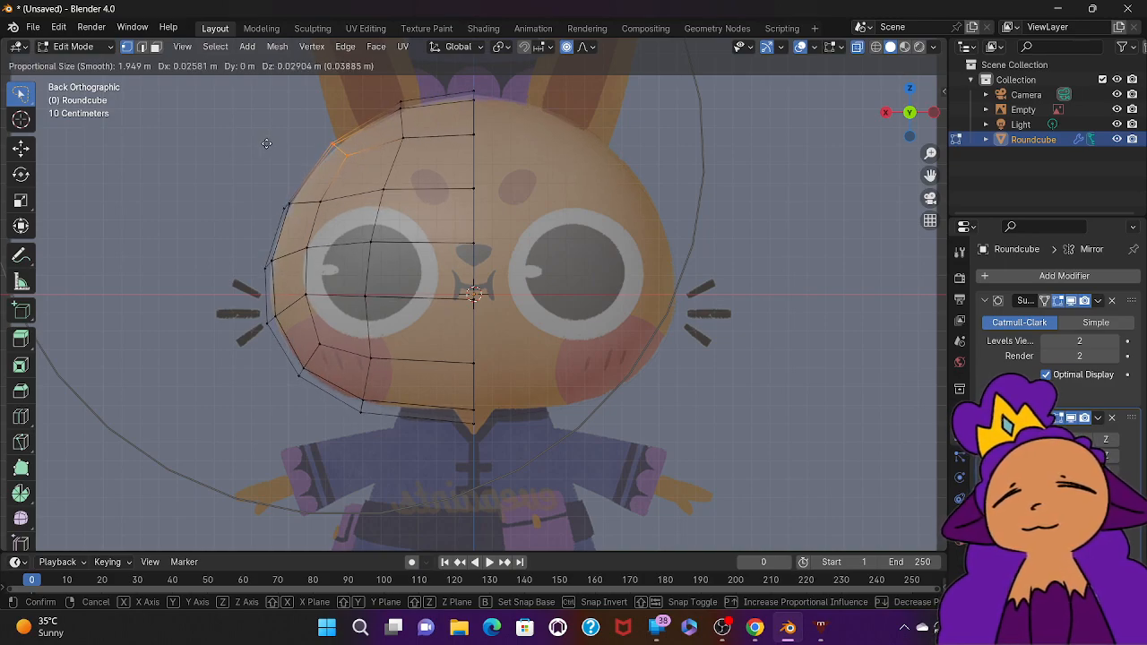
left_click(266, 144)
middle_click_drag(266, 143, 266, 144)
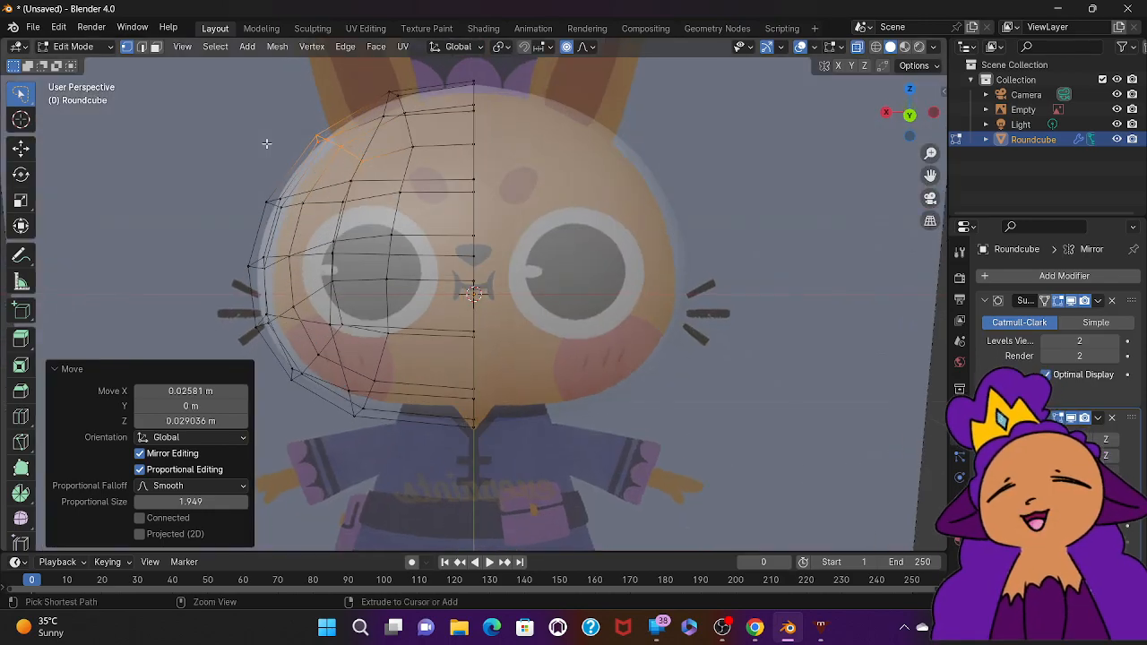
key("ctrl+KP_1")
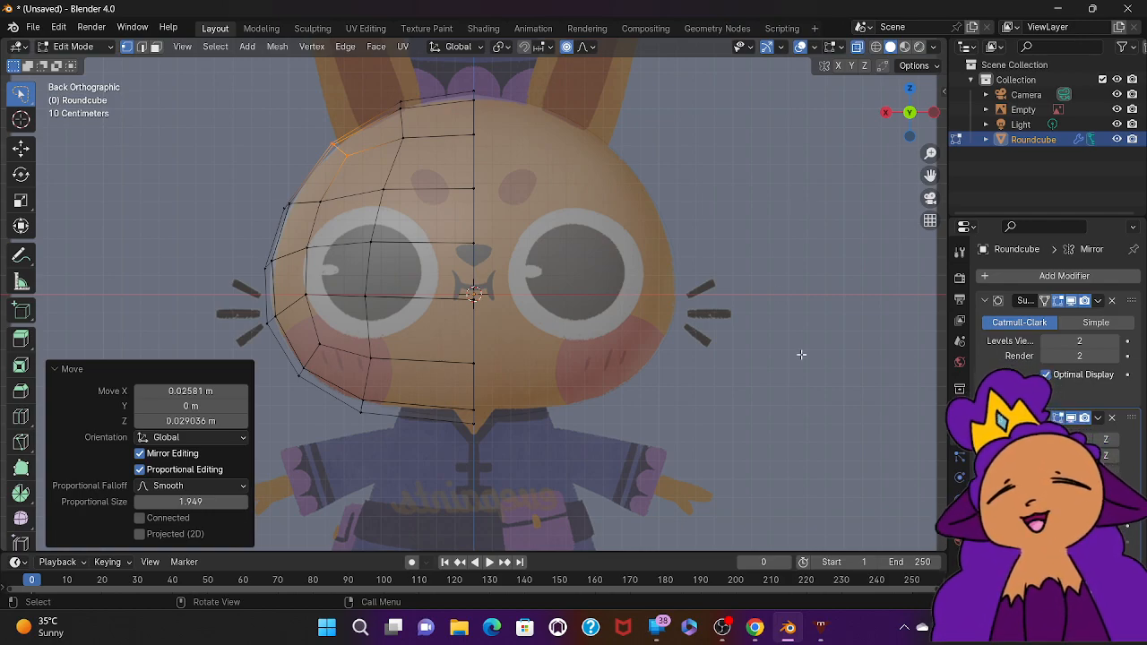
Step: Switch to Chrome, watch the next section of the 2D Drawing to 3D Model tutorial up to 6:11, and switch back to Blender
mouse_move(724, 628)
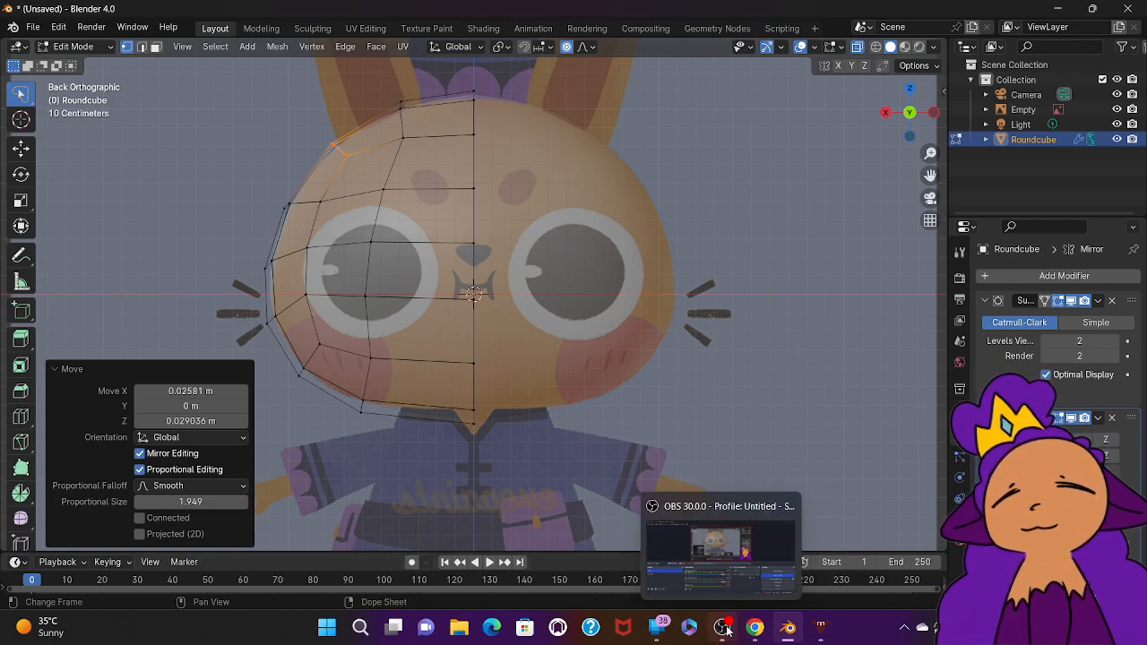
left_click(755, 627)
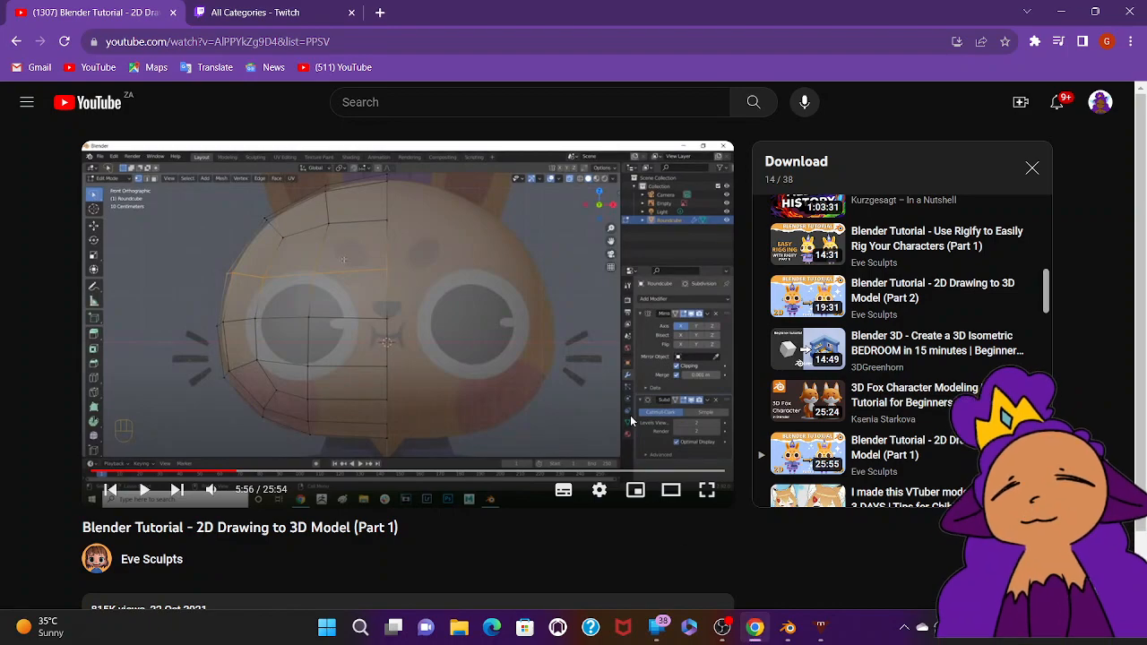
left_click(516, 347)
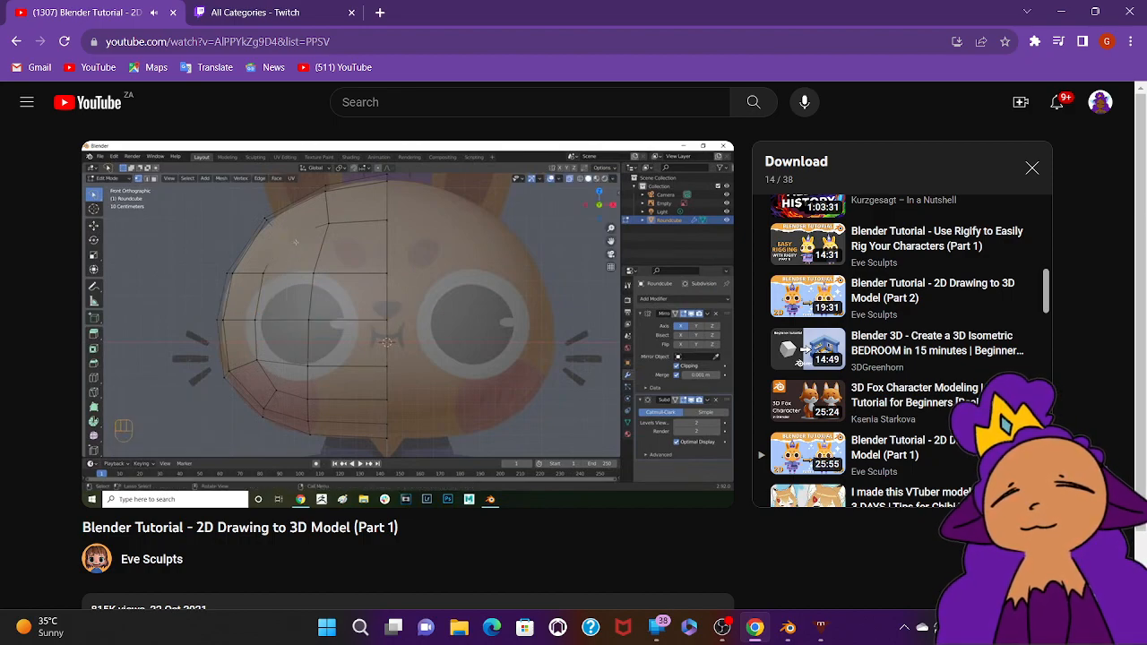
left_click(515, 346)
mouse_move(757, 618)
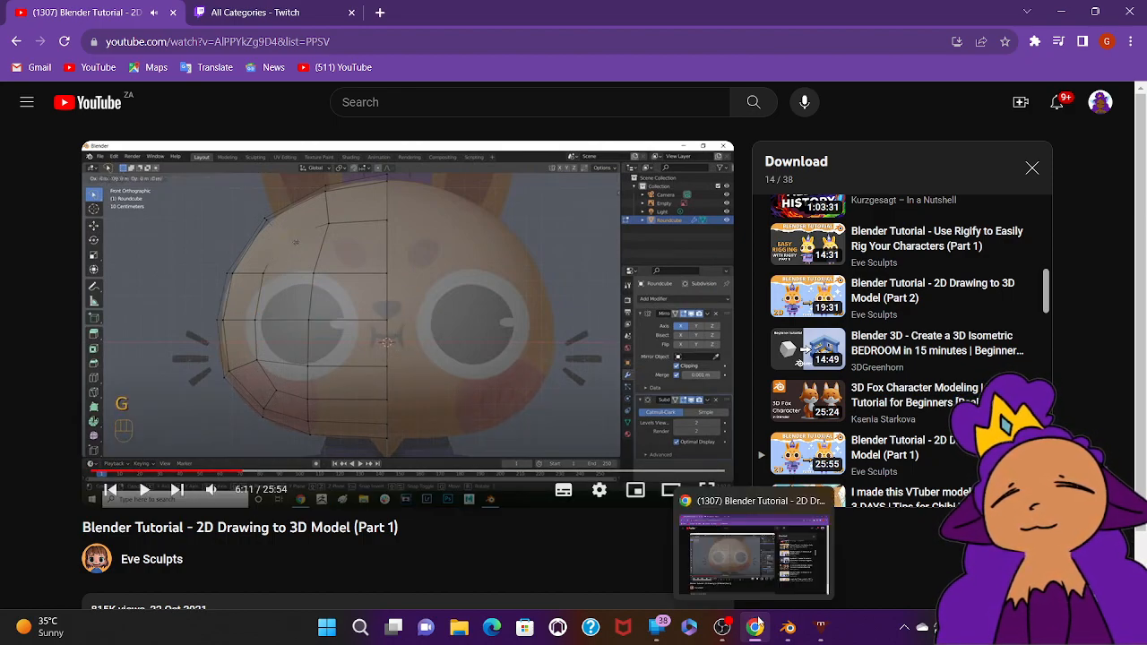
left_click(785, 630)
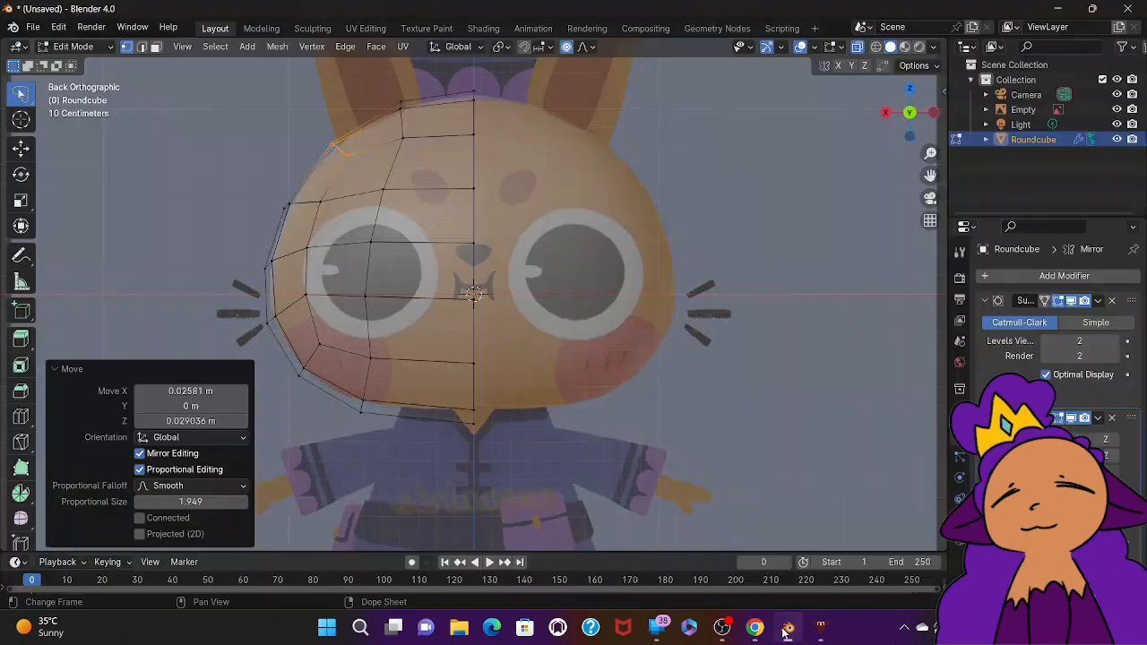
Step: Scale the vertex row just above the eyes to 1.040 along Z with proportional editing
left_click(270, 191)
mouse_move(269, 191)
left_mouse_down()
mouse_move(488, 165)
mouse_move(491, 204)
mouse_move(263, 213)
left_mouse_up()
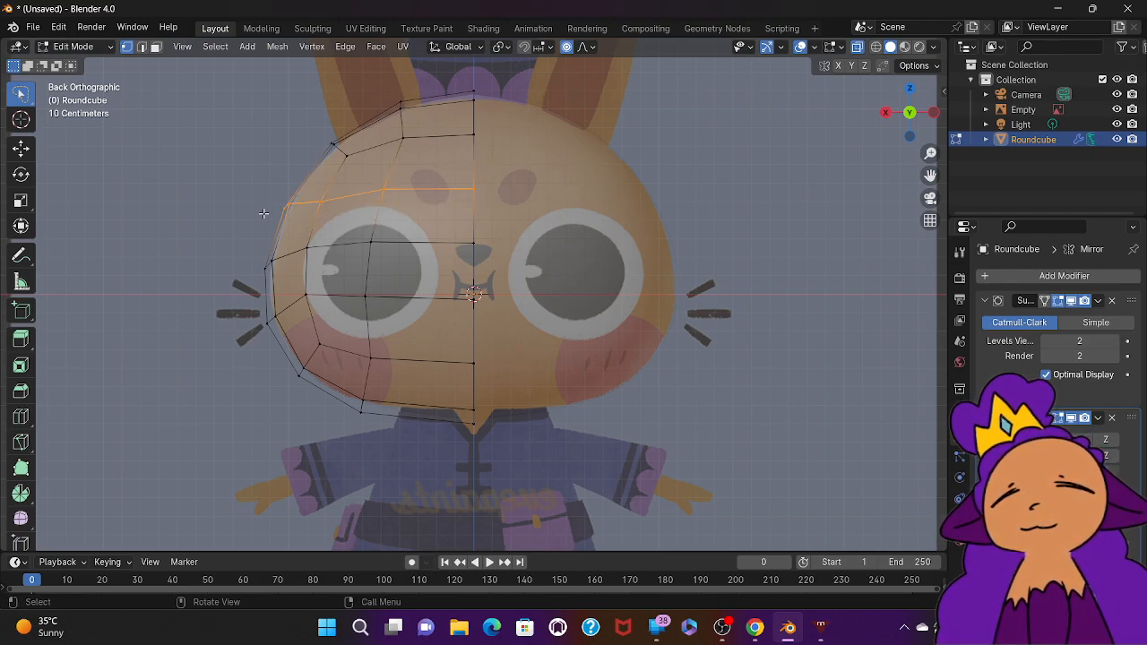
key("s")
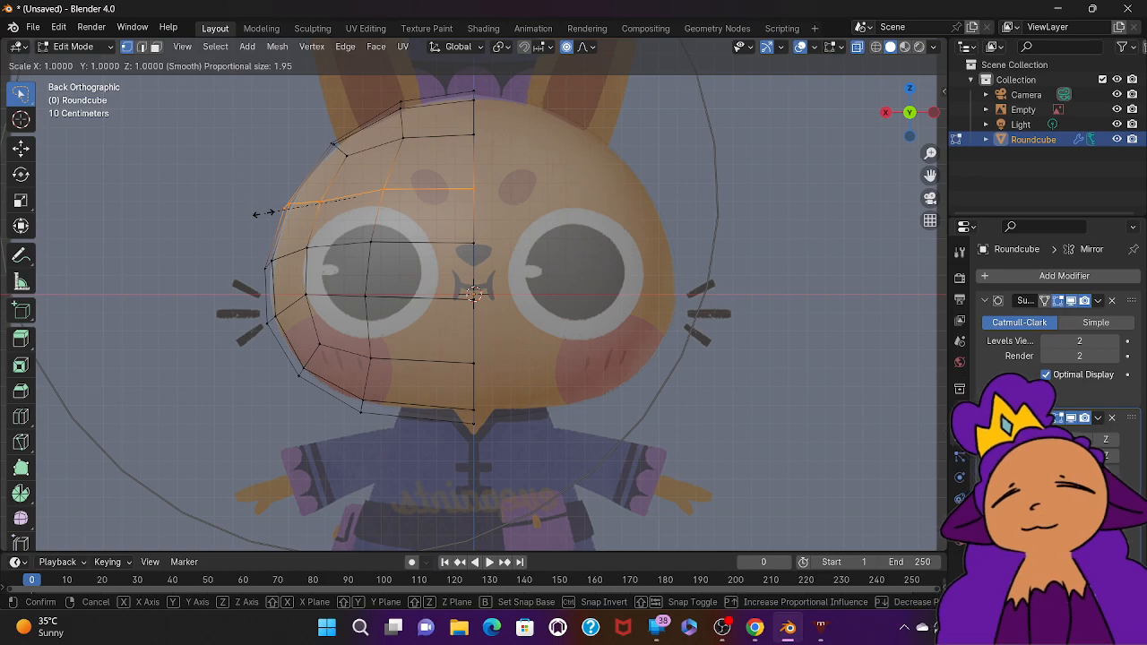
key("z")
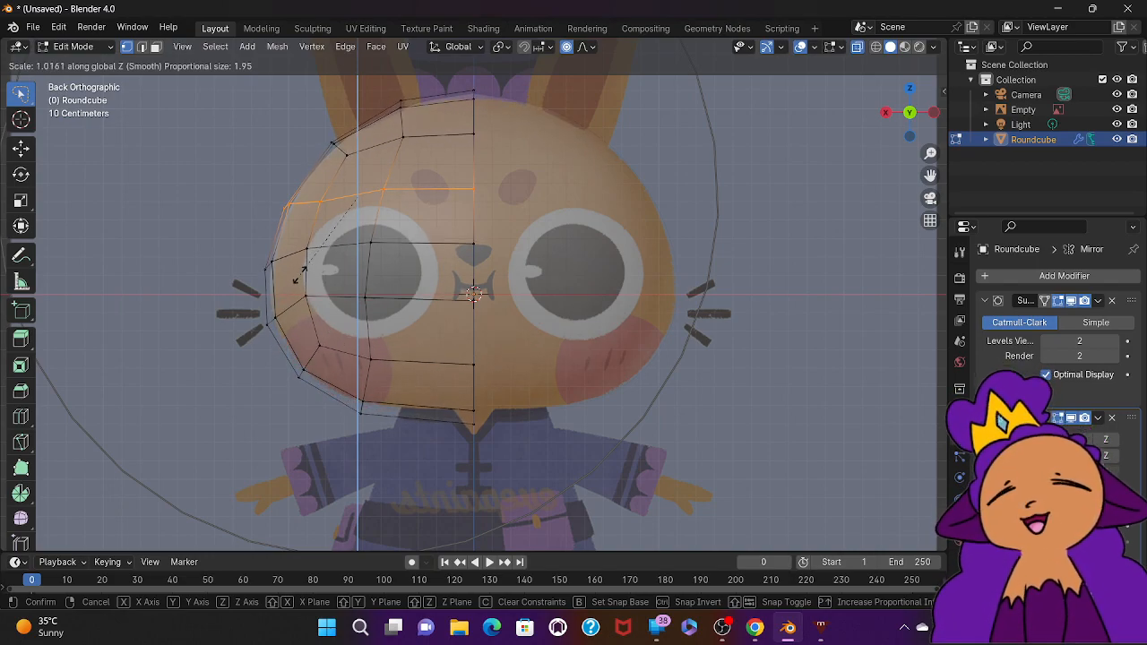
left_click(299, 277)
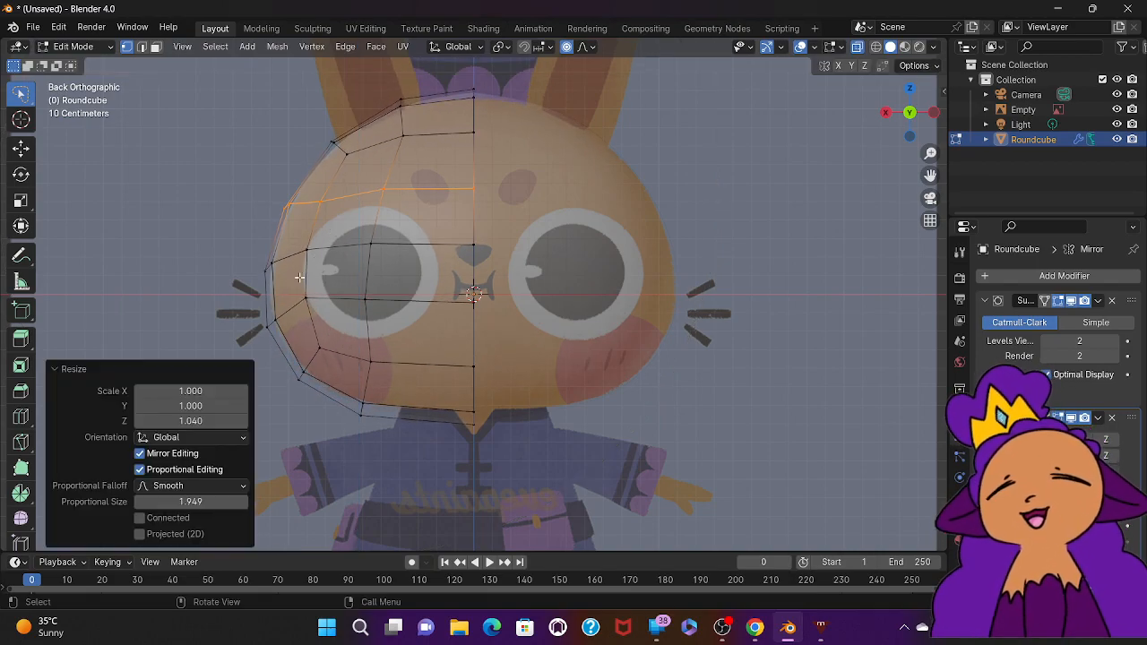
Step: Turn off Proportional Editing and flatten the vertex row just above the eyes by scaling it to 0.151 along Z
left_click(568, 48)
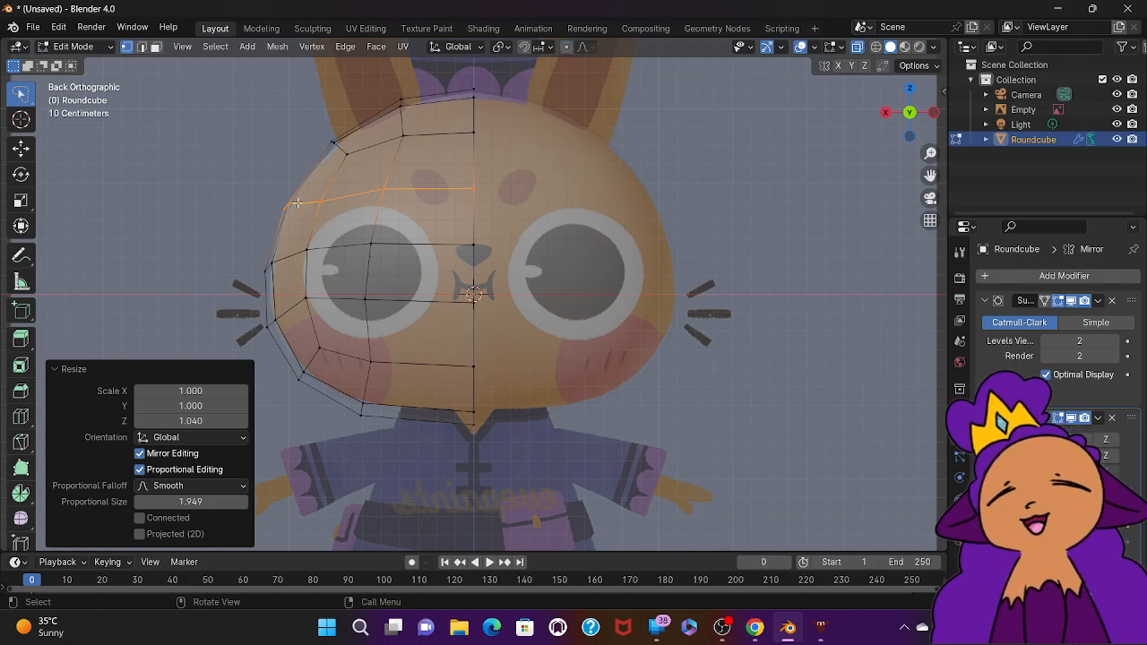
key("s")
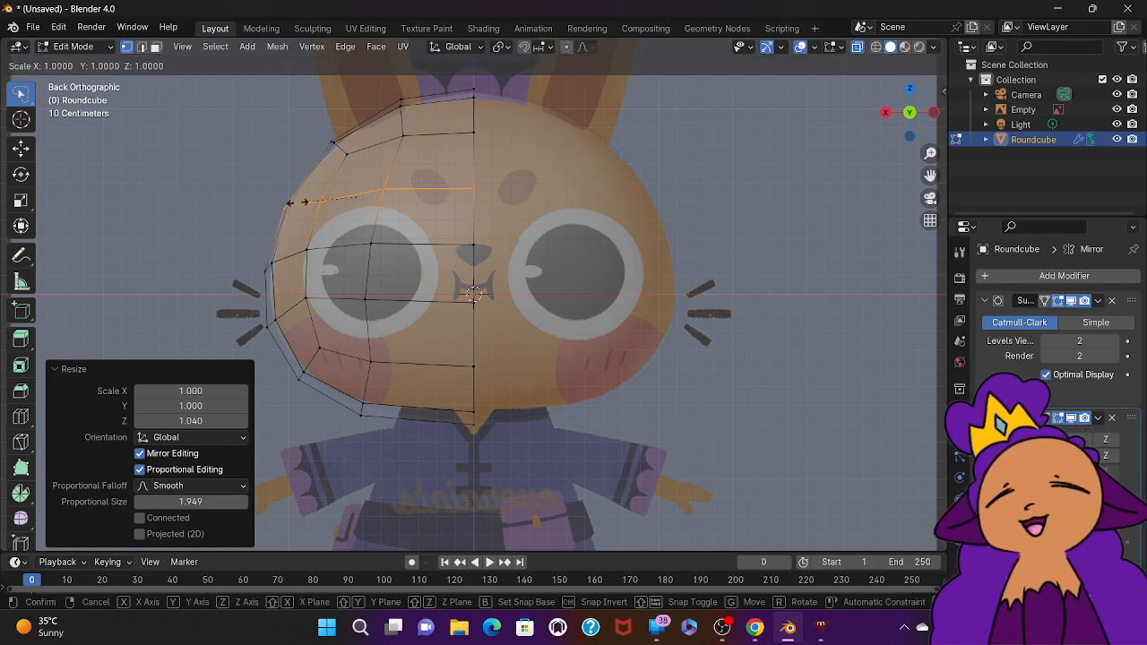
key("z")
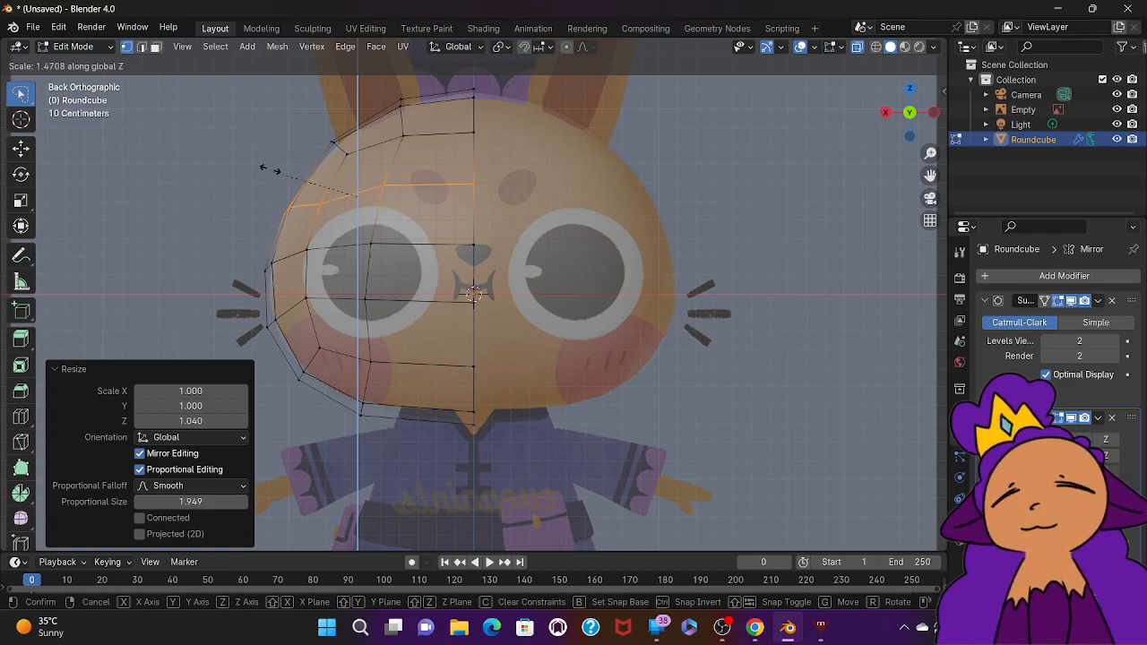
left_click(350, 194)
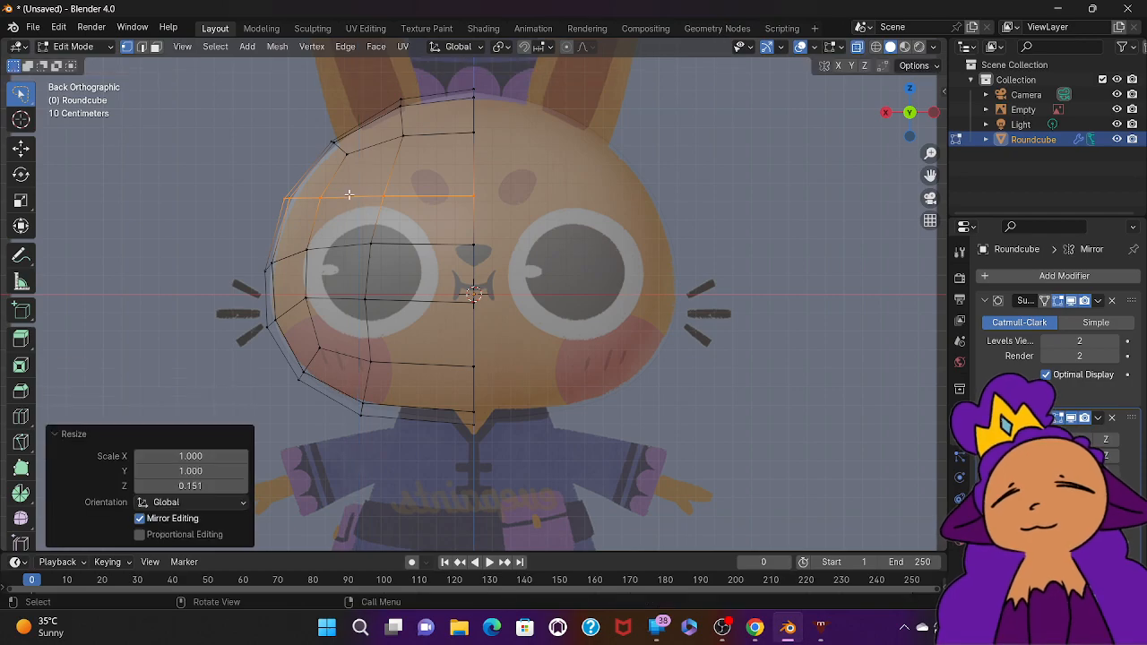
Step: Flatten the vertex row at nose level by scaling it to 0.095 along Z
mouse_move(458, 227)
left_mouse_down()
mouse_move(242, 240)
mouse_move(309, 282)
mouse_move(457, 245)
mouse_move(502, 256)
mouse_move(454, 266)
left_mouse_up()
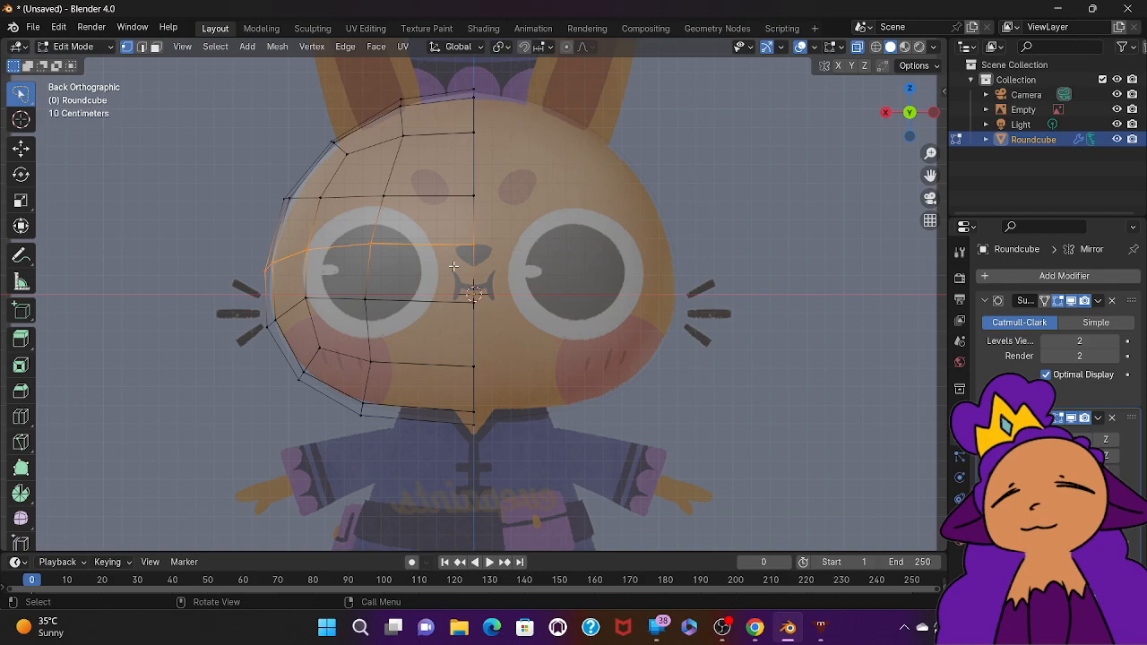
key("s")
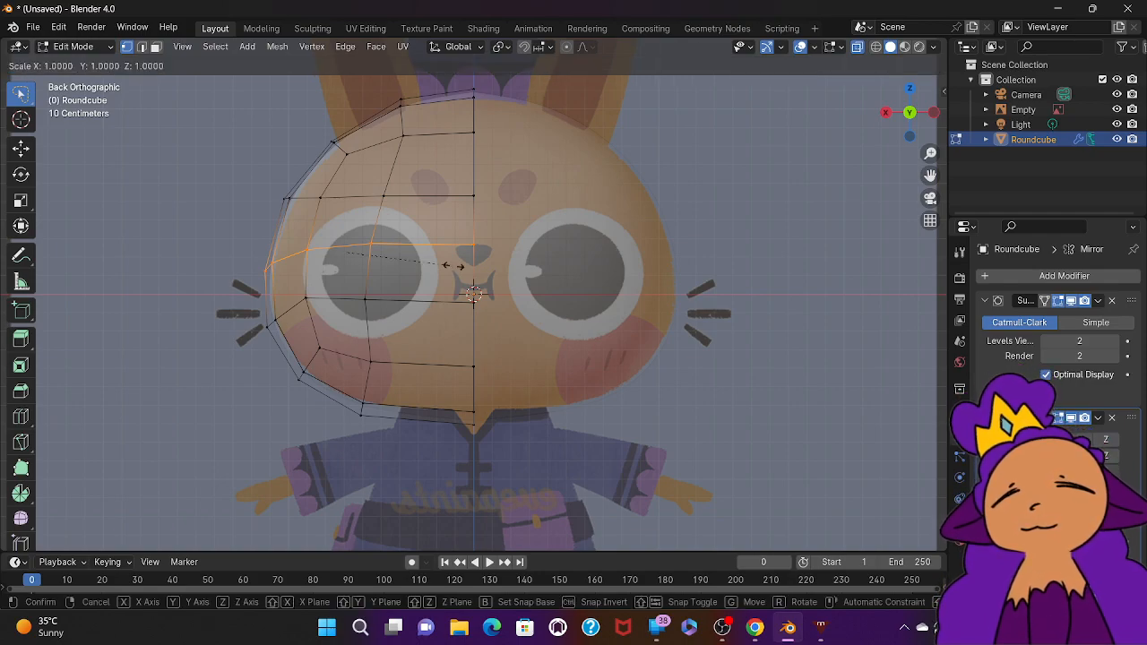
key("z")
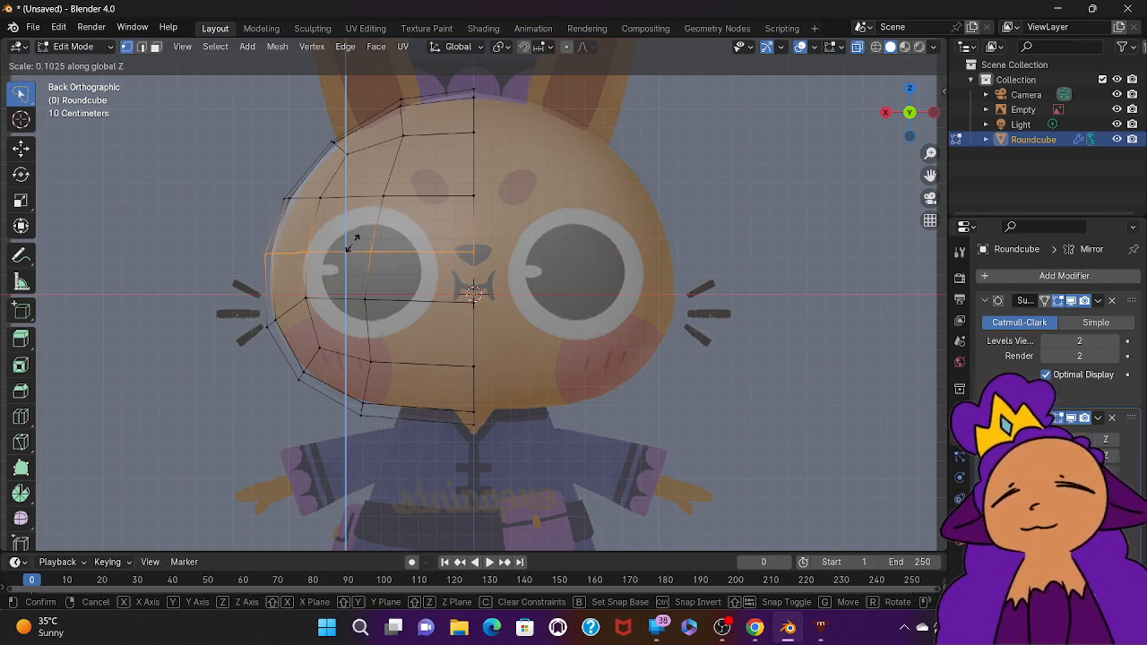
left_click(353, 243)
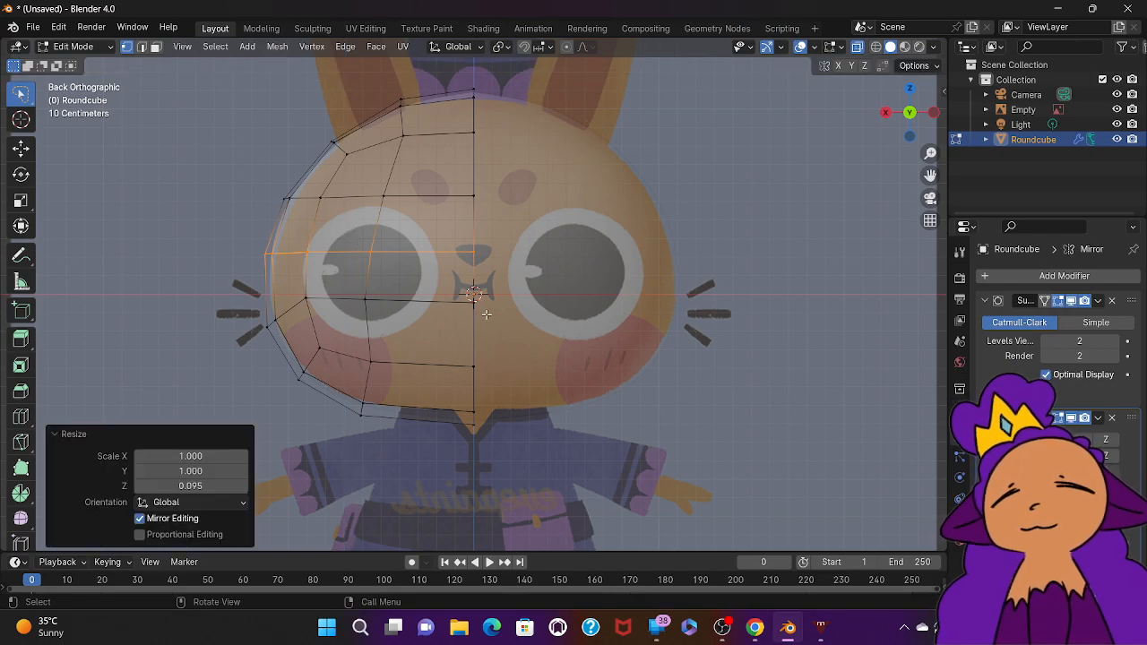
Step: Flatten the vertex row at mouth level by scaling it to about -0.06 along Z
mouse_move(489, 306)
right_mouse_down("ctrl")
mouse_move(441, 281)
mouse_move(287, 290)
mouse_move(240, 313)
mouse_move(256, 345)
right_mouse_up("ctrl")
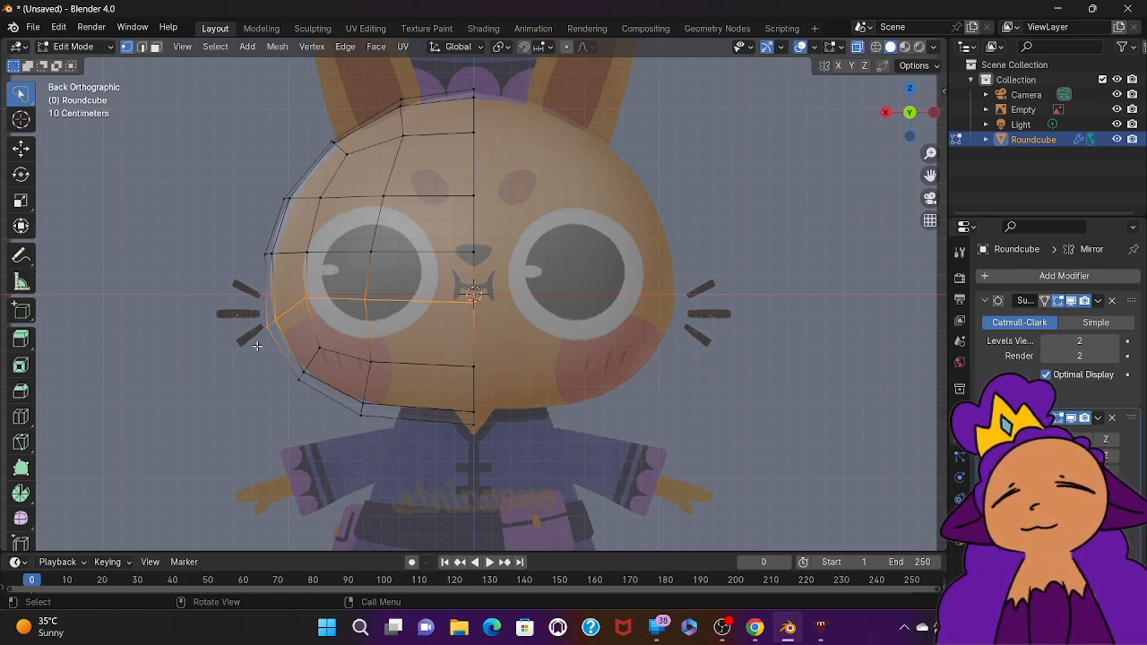
key("s")
key("z")
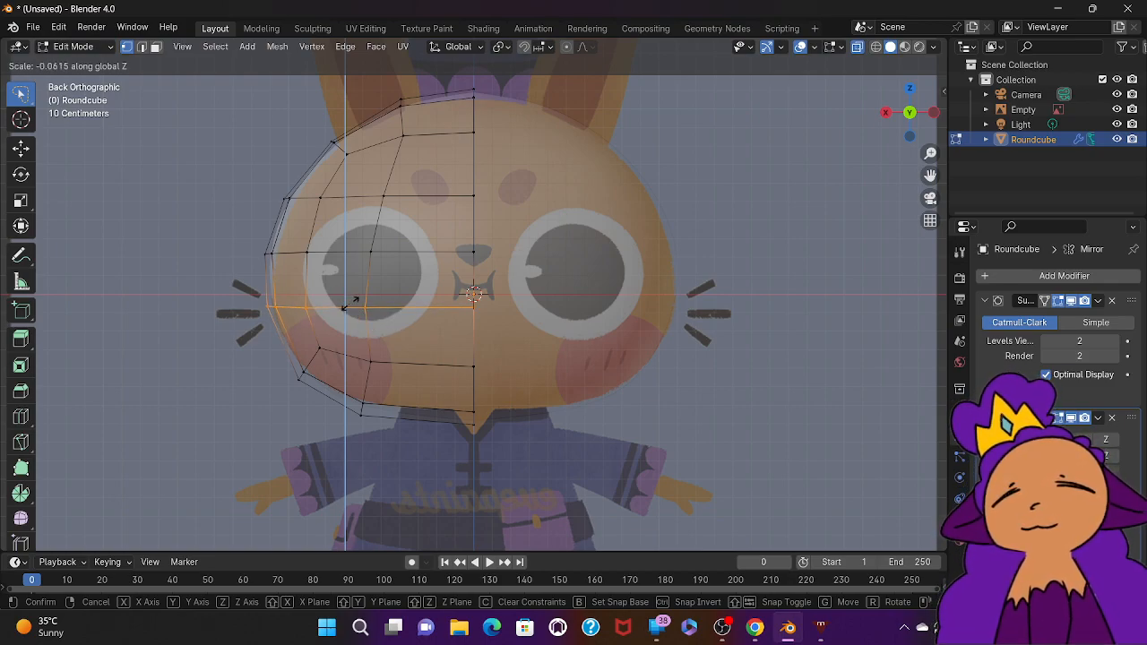
left_click(353, 301)
Step: Flatten the vertex row across the cheeks by scaling it to -0.021 along Z
left_click_drag(388, 328, 271, 351)
left_click_drag(257, 386, 494, 392)
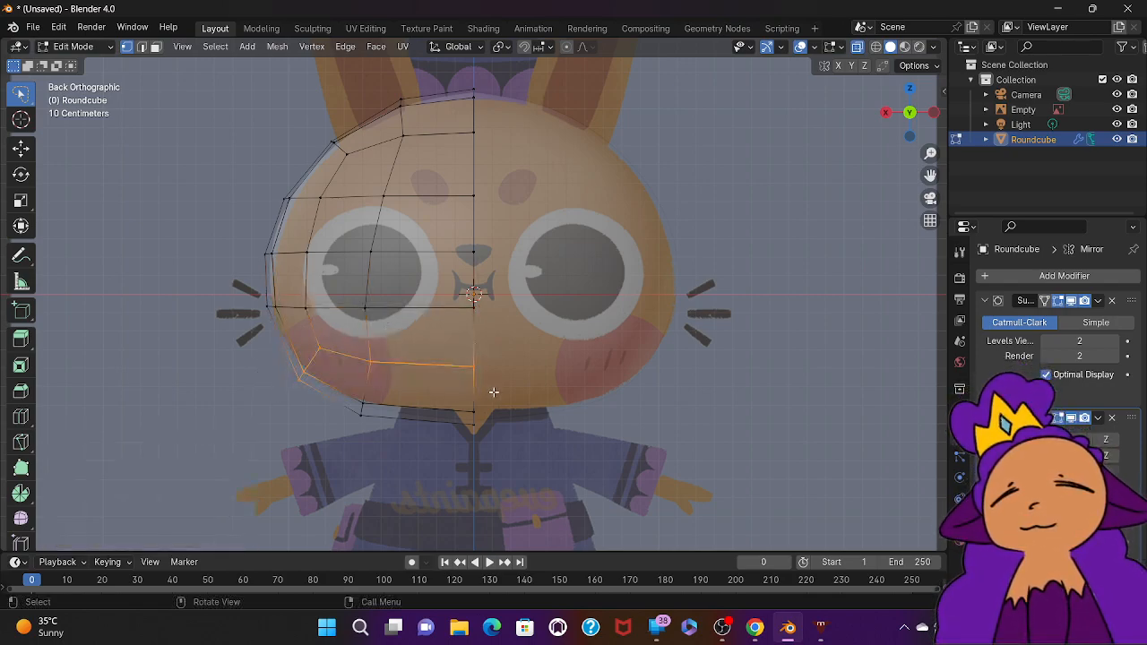
key("s")
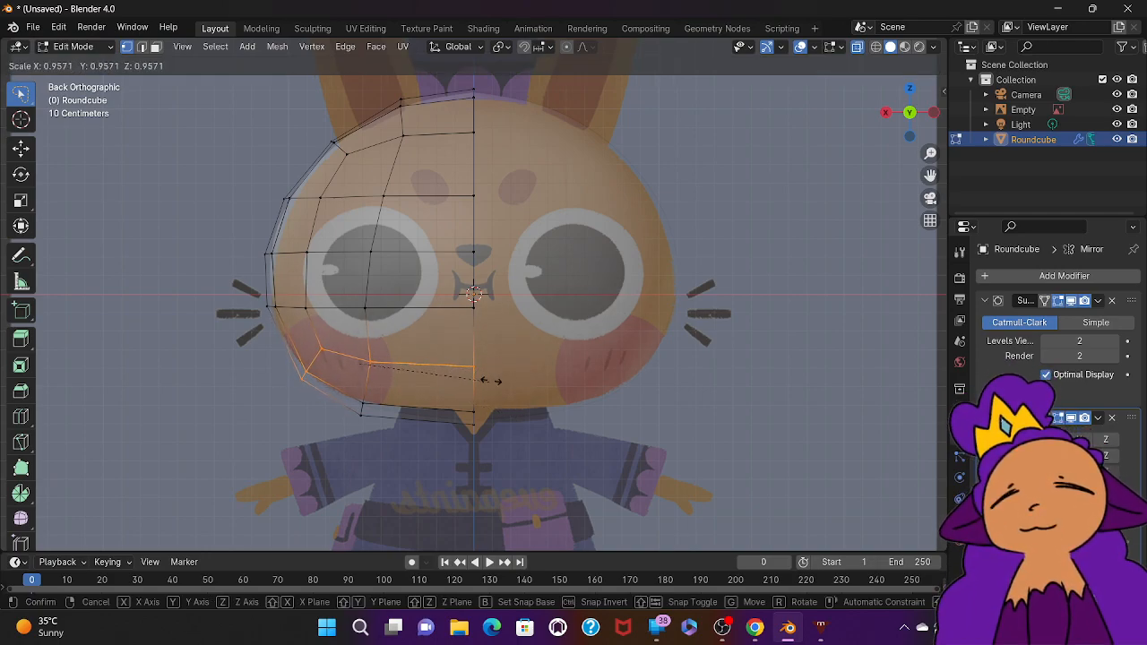
key("z")
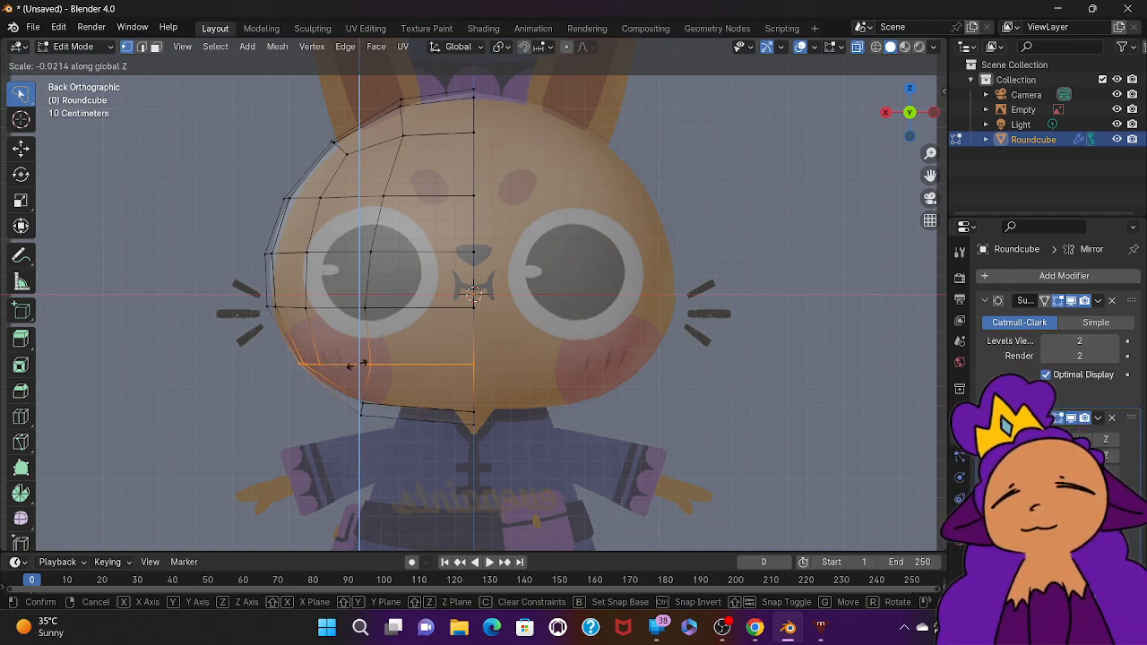
left_click(356, 364)
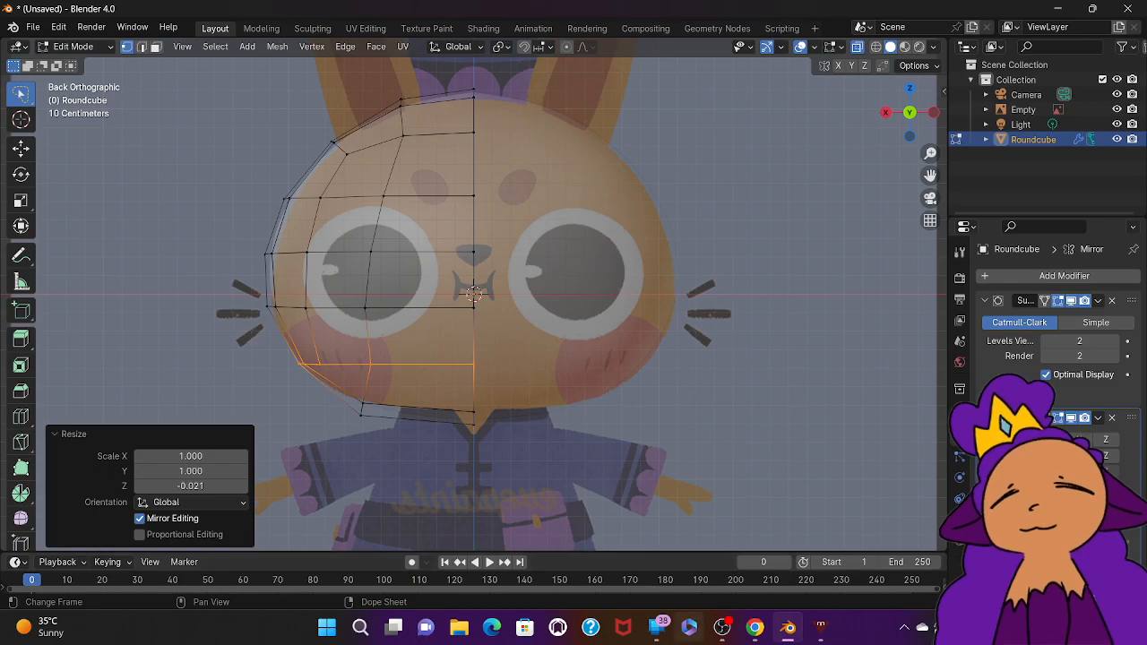
Step: Switch to the YouTube tutorial, watch how the head's vertices are aligned to the reference, and return to Blender
left_click(757, 628)
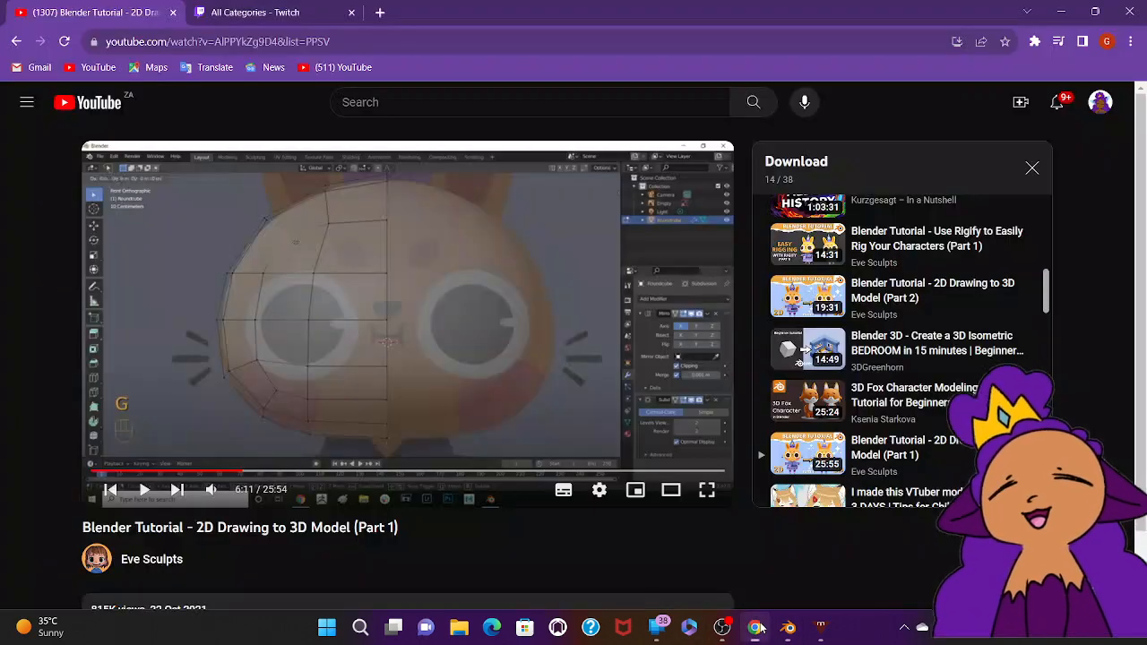
key("space")
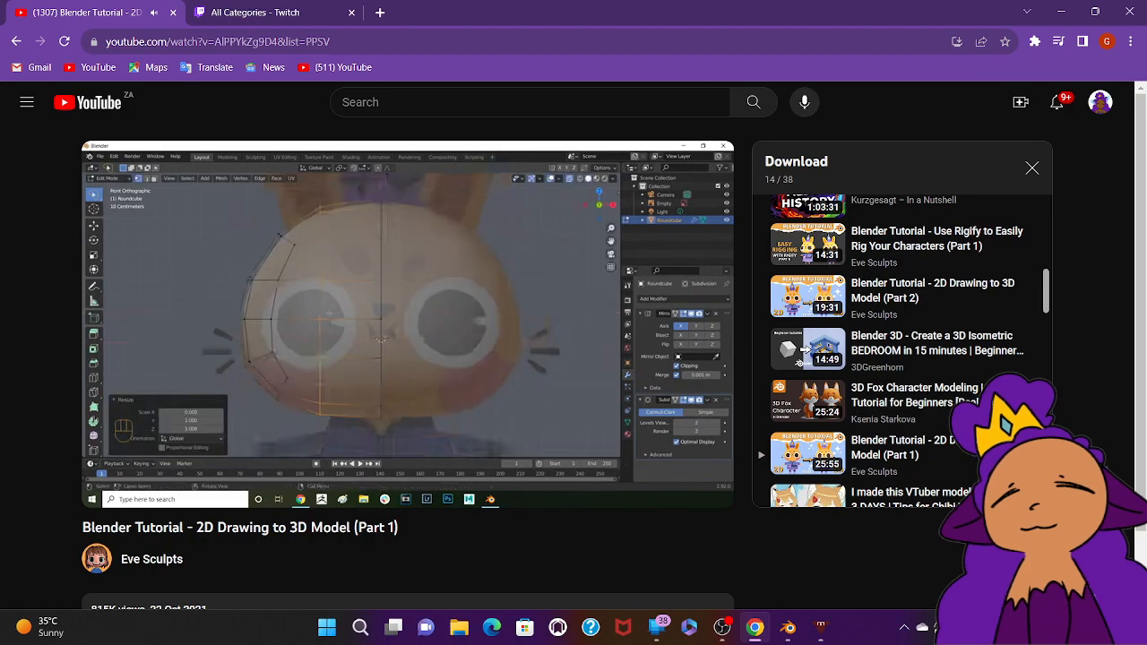
left_click(639, 451)
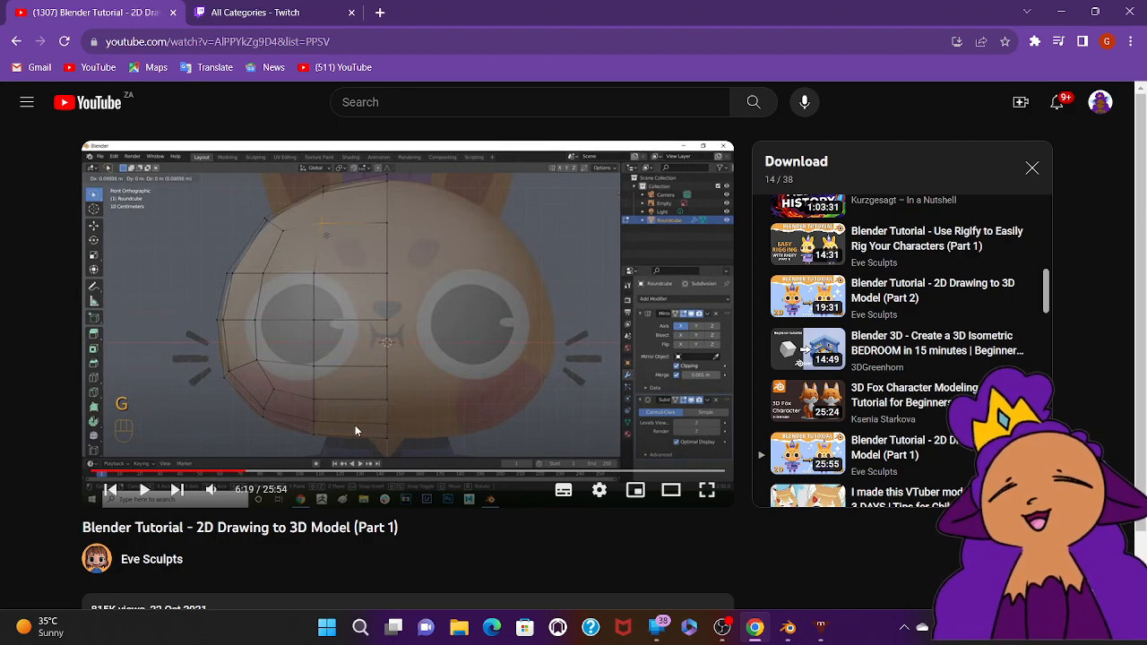
left_click(786, 635)
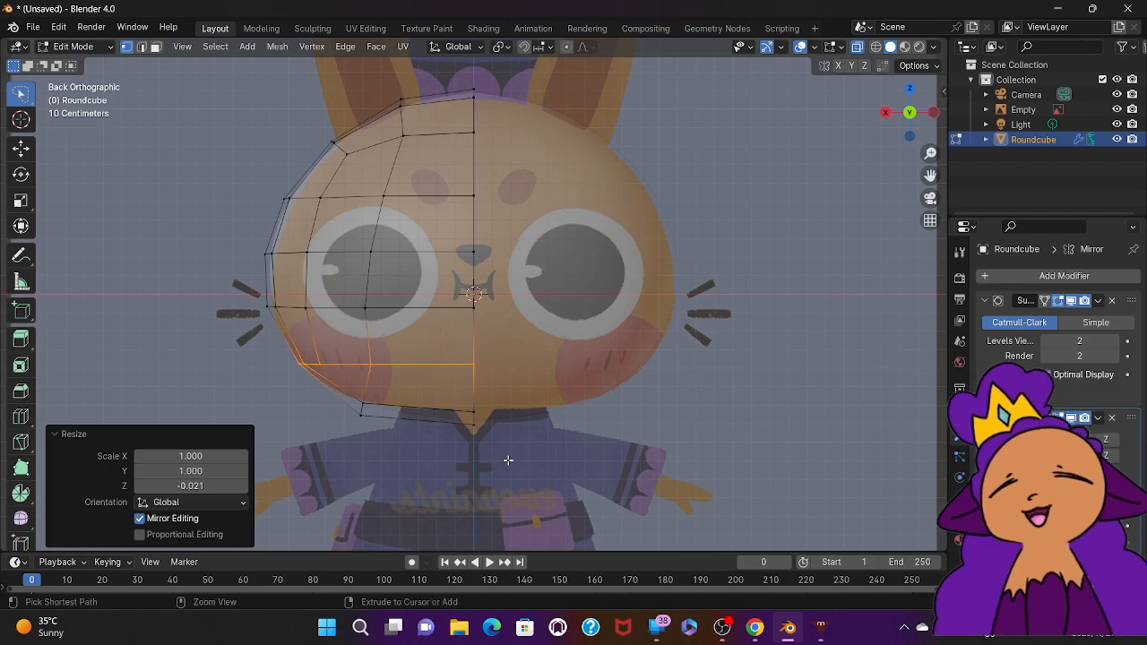
Step: Undo the cheek row flattening and straighten the vertex column through the eye by scaling it to about 0.2 along X
key("ctrl+z")
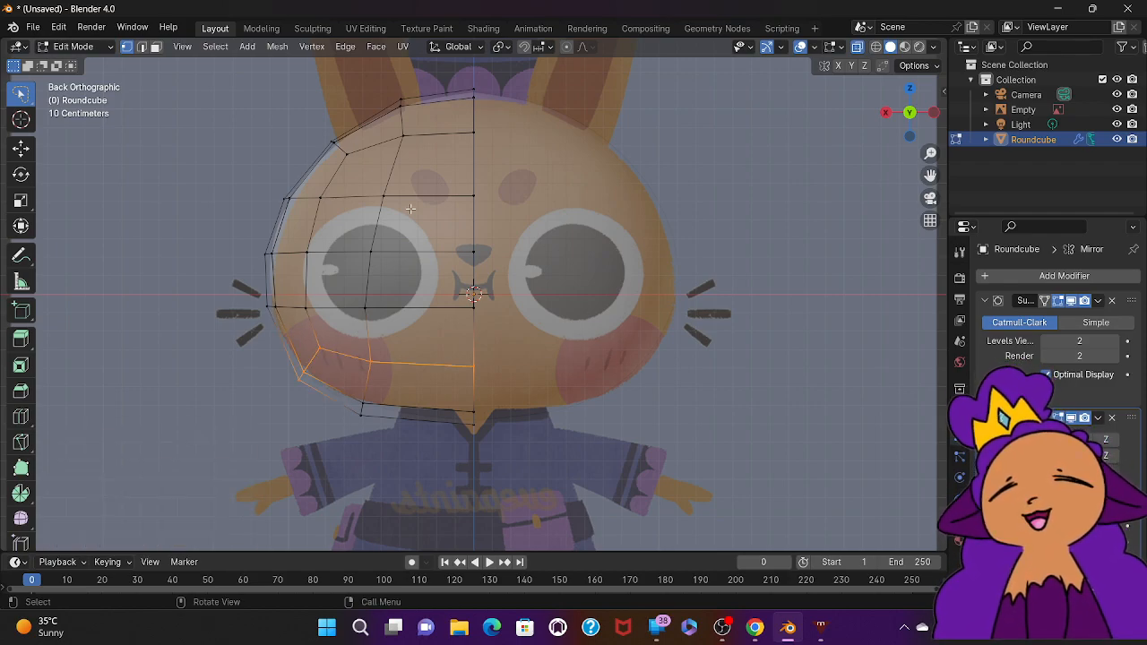
mouse_move(402, 90)
left_mouse_down()
mouse_move(368, 145)
mouse_move(337, 260)
mouse_move(330, 393)
mouse_move(351, 484)
mouse_move(392, 462)
mouse_move(443, 66)
left_mouse_up()
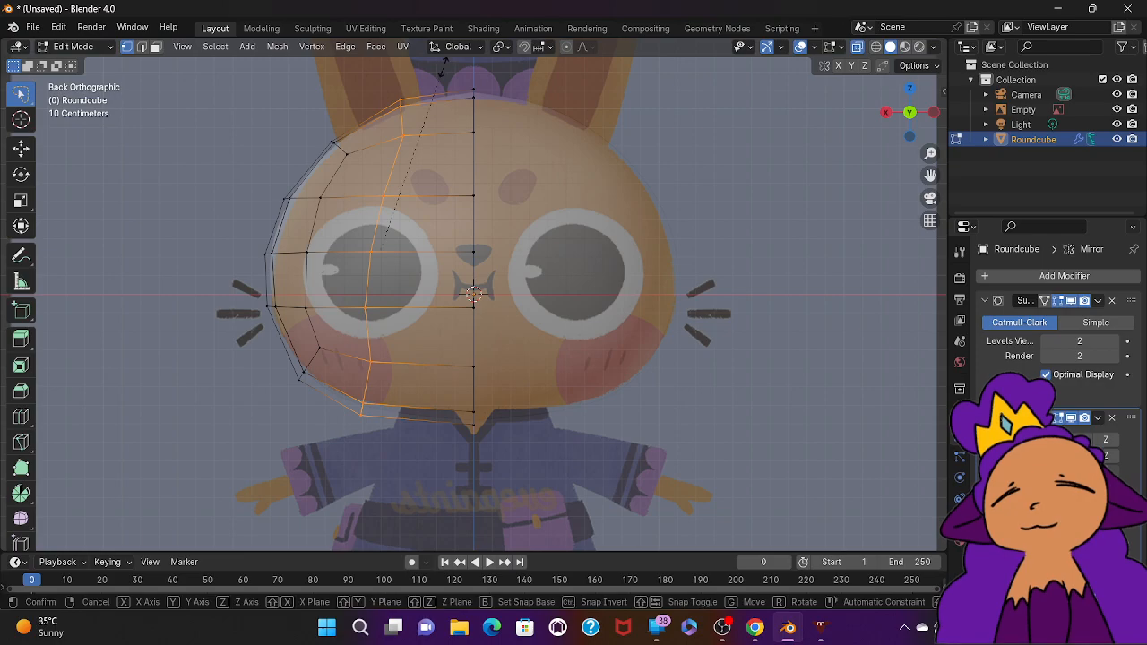
key("s")
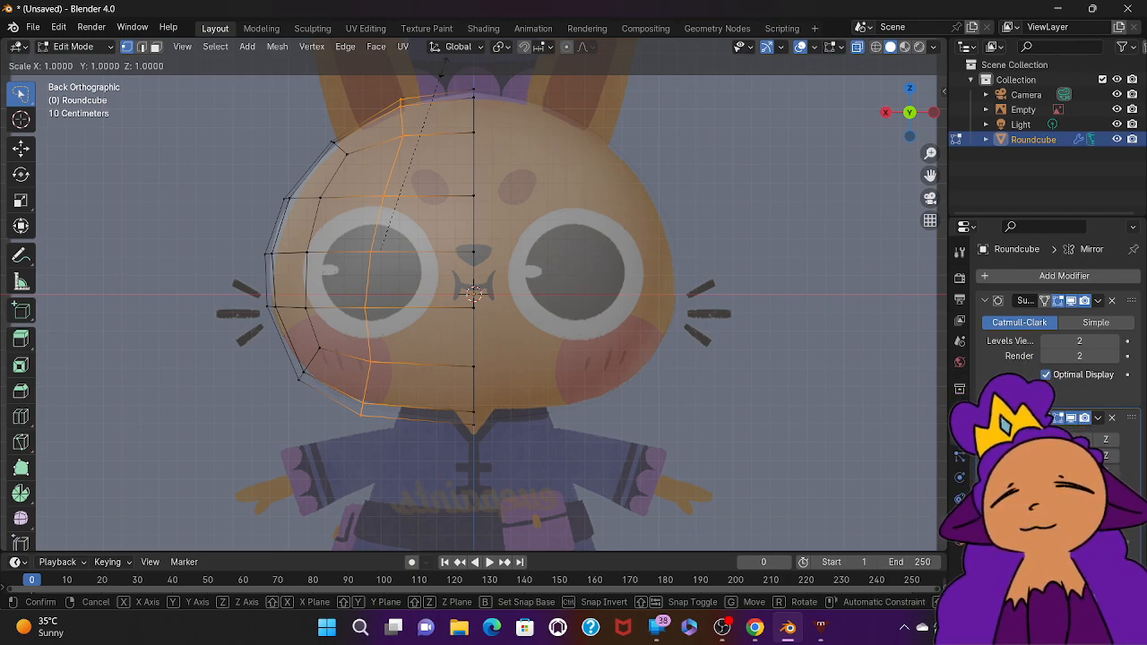
key("x")
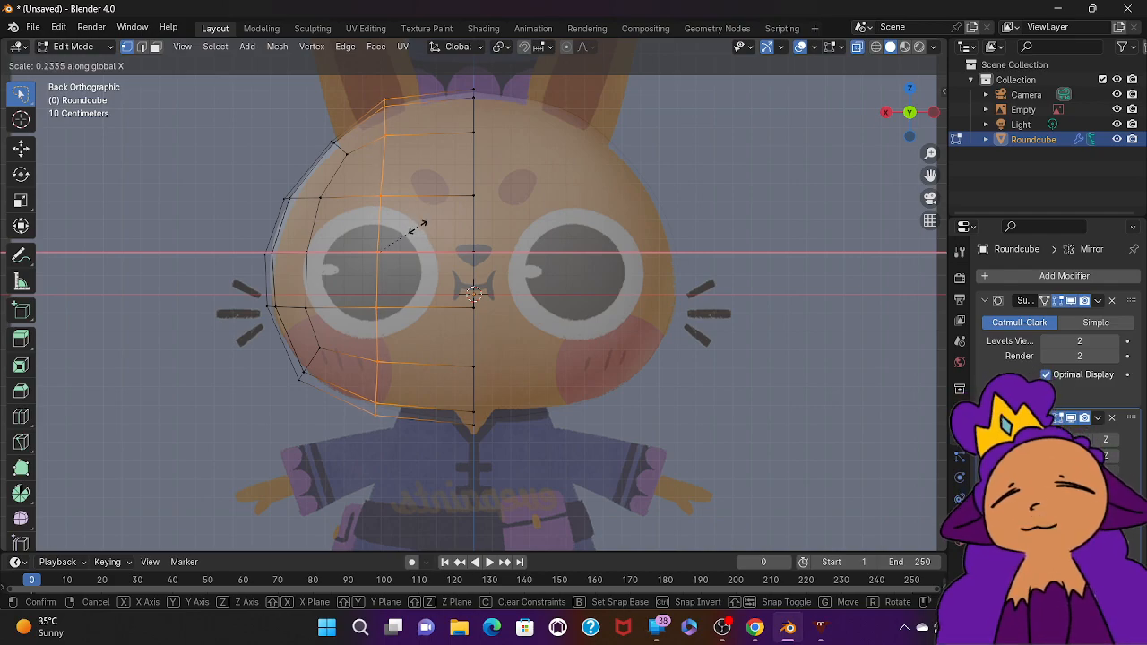
left_click(406, 231)
mouse_move(559, 262)
middle_mouse_down()
mouse_move(628, 260)
mouse_move(538, 262)
mouse_move(559, 262)
middle_mouse_up()
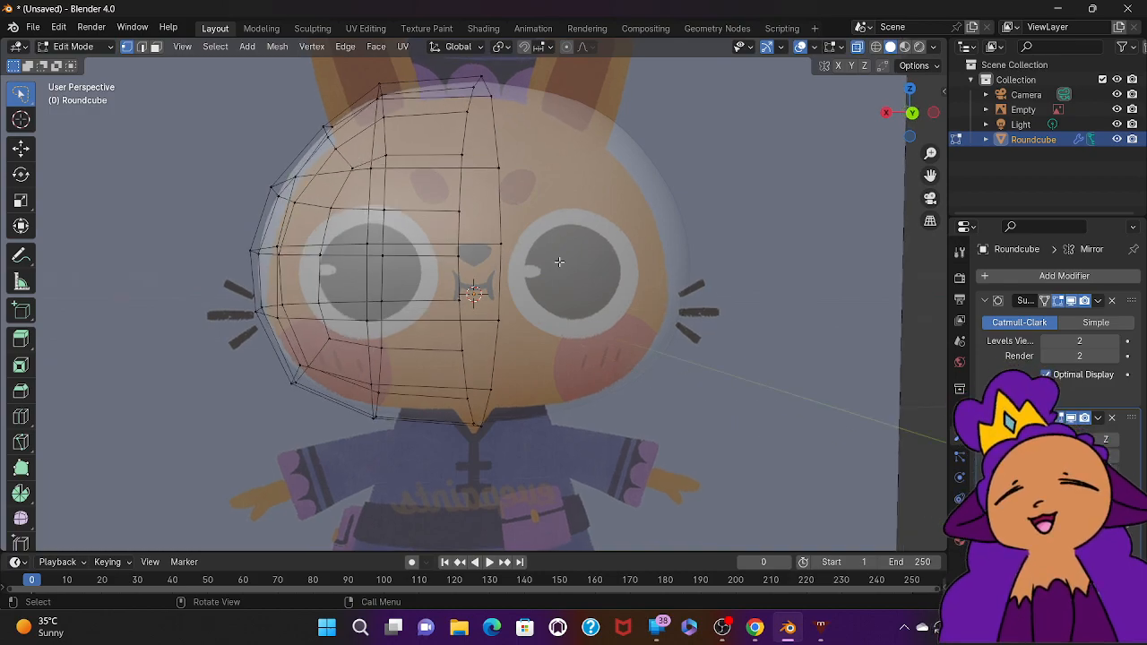
Step: Switch to the YouTube tutorial, watch how the lower face vertices are repositioned, and return to Blender
left_click(755, 629)
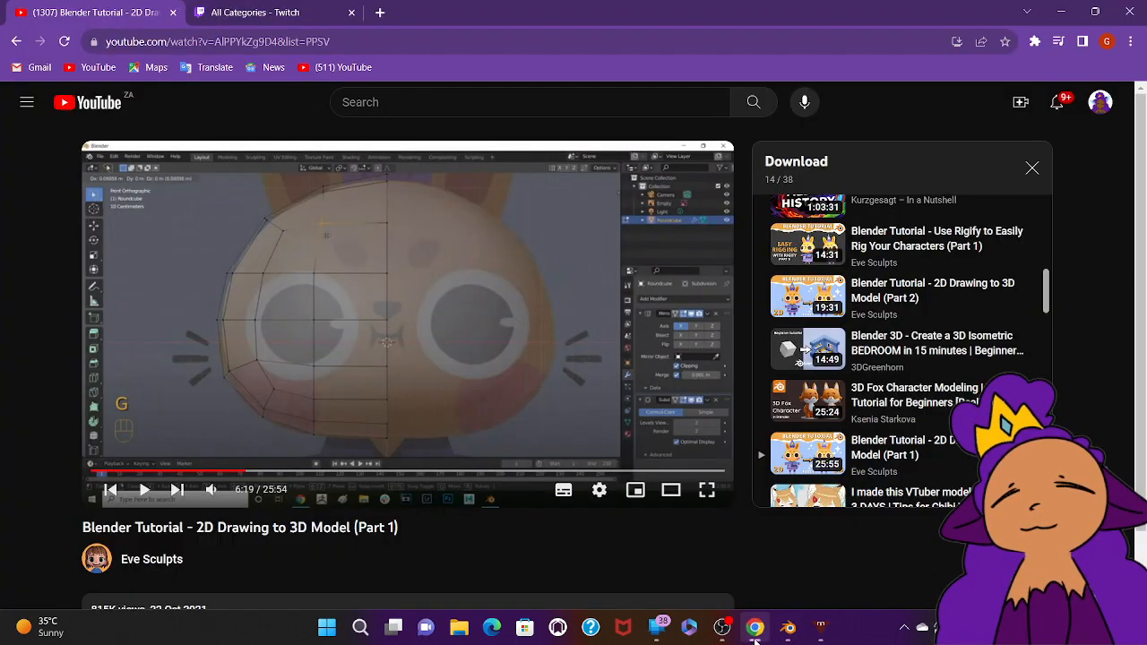
left_click(420, 361)
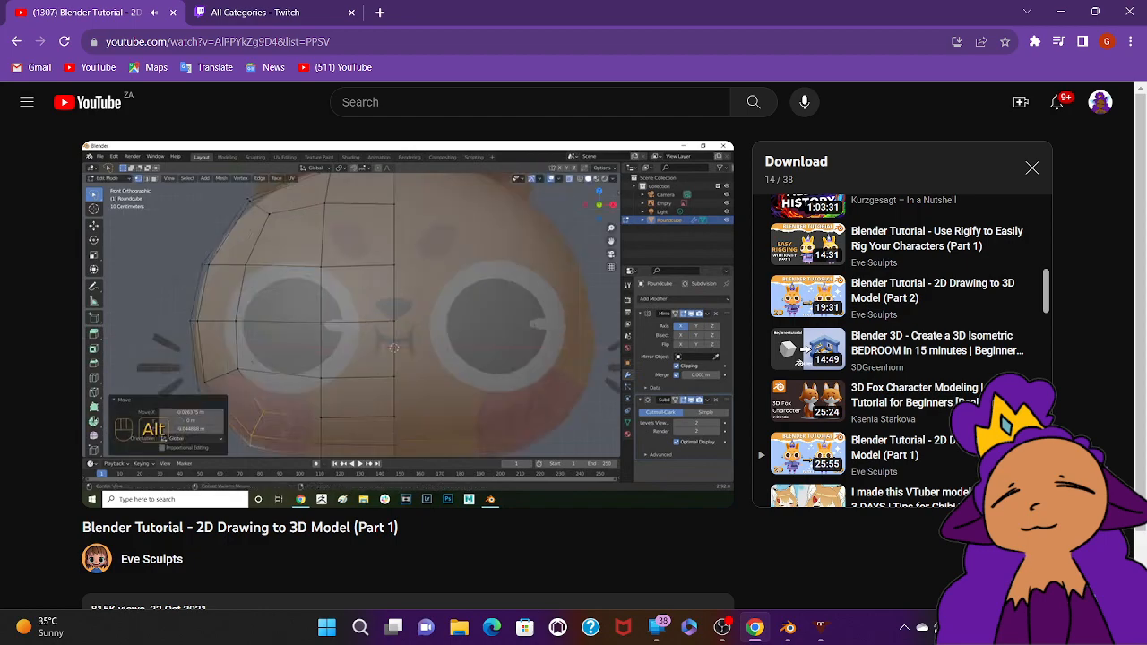
left_click(419, 357)
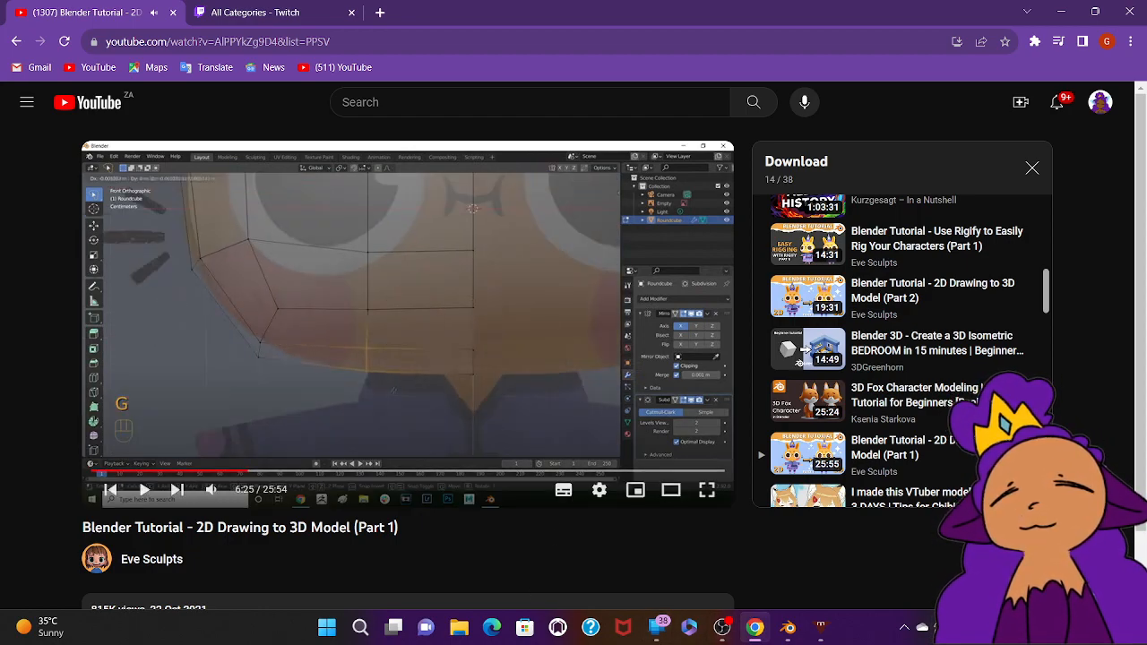
left_click(793, 629)
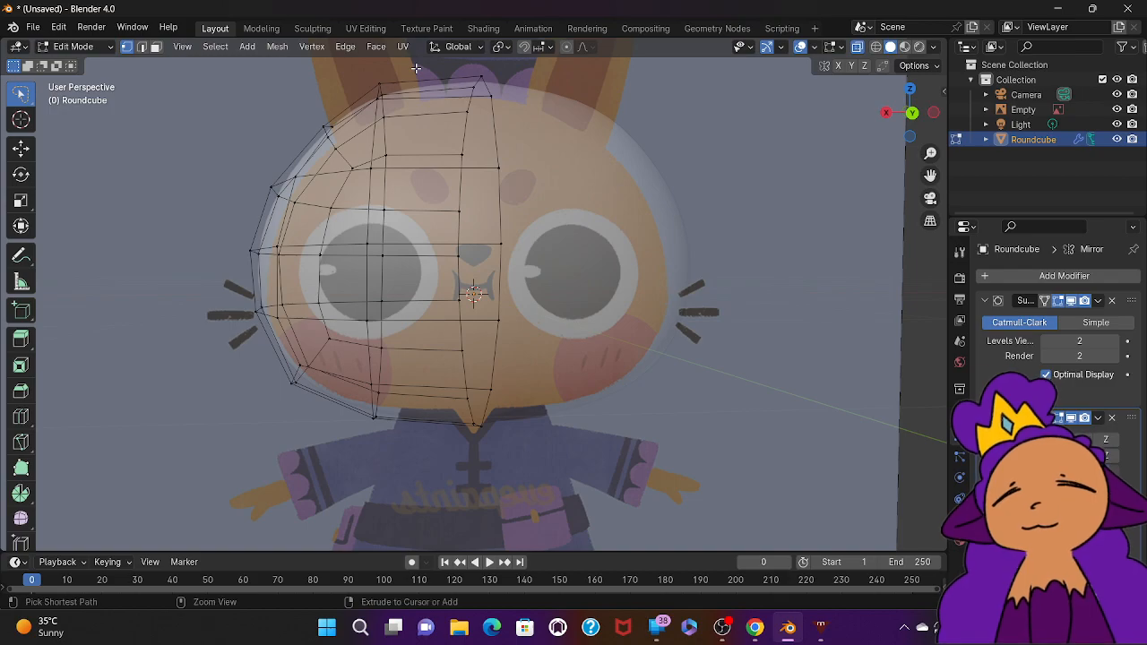
Step: In the back orthographic view, move the vertex column through the eye about -0.136 m in X and -0.023 m in Z
key("ctrl+KP_0")
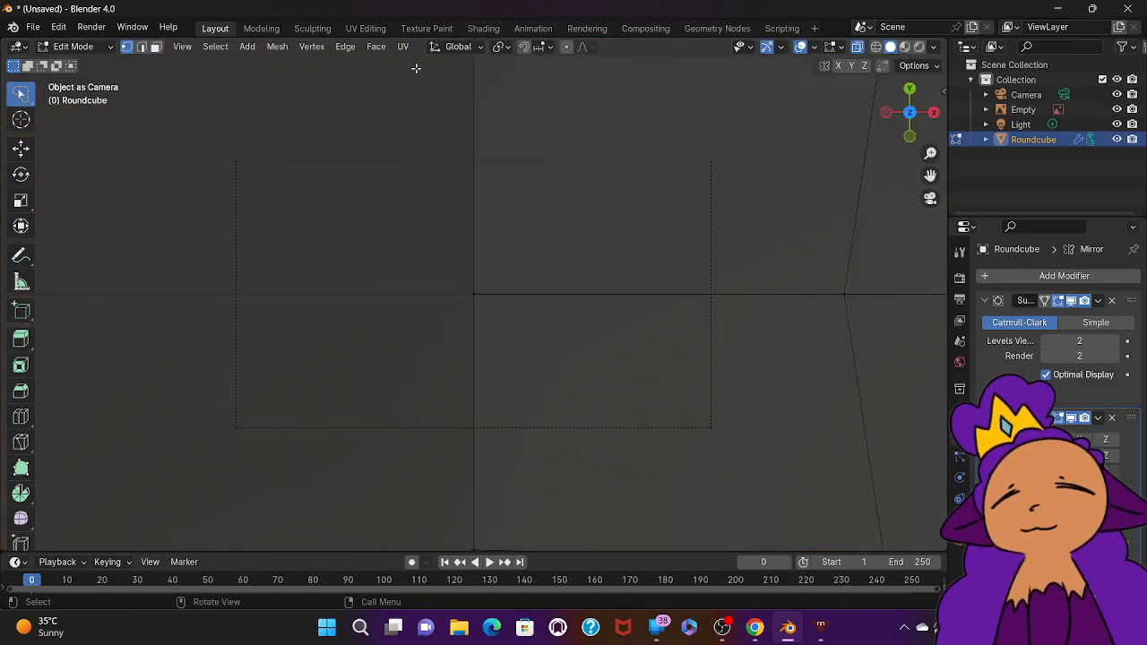
key("KP_1")
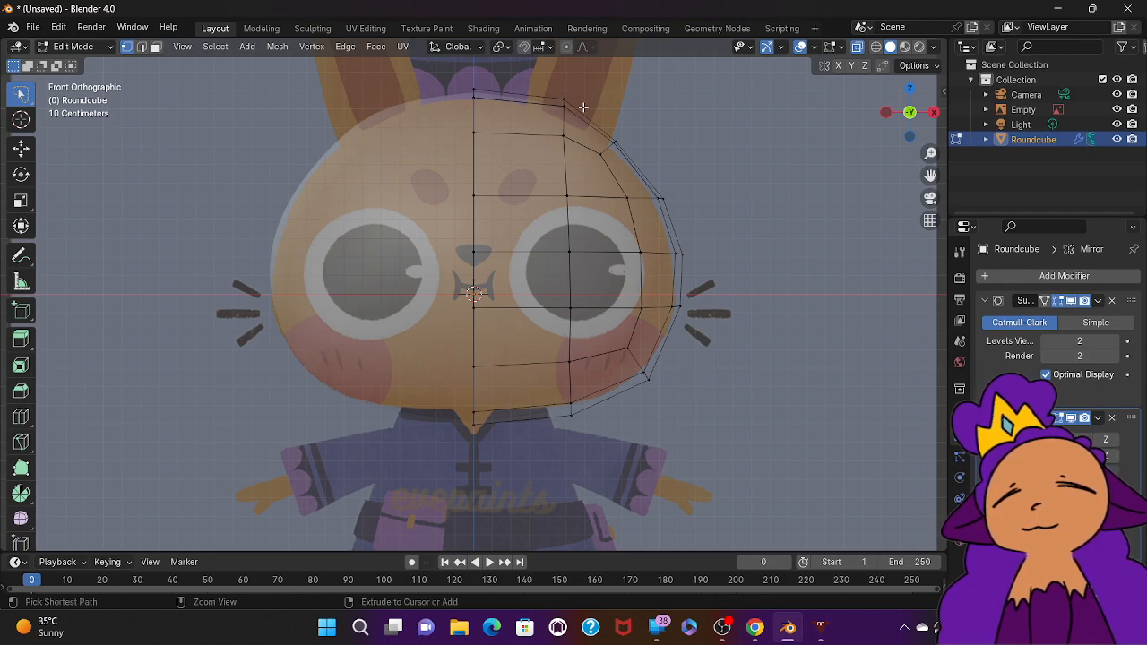
key("ctrl+KP_1")
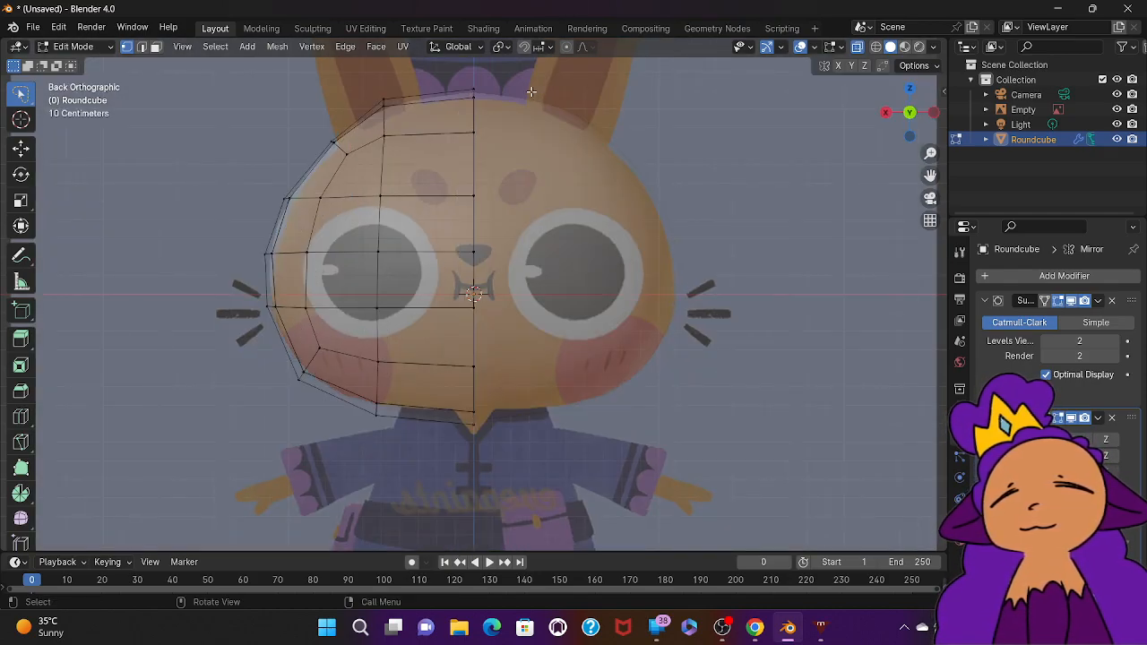
mouse_move(418, 69)
right_mouse_down("ctrl")
mouse_move(365, 74)
mouse_move(351, 255)
mouse_move(354, 352)
mouse_move(412, 112)
mouse_move(418, 448)
mouse_move(415, 390)
right_mouse_up("ctrl")
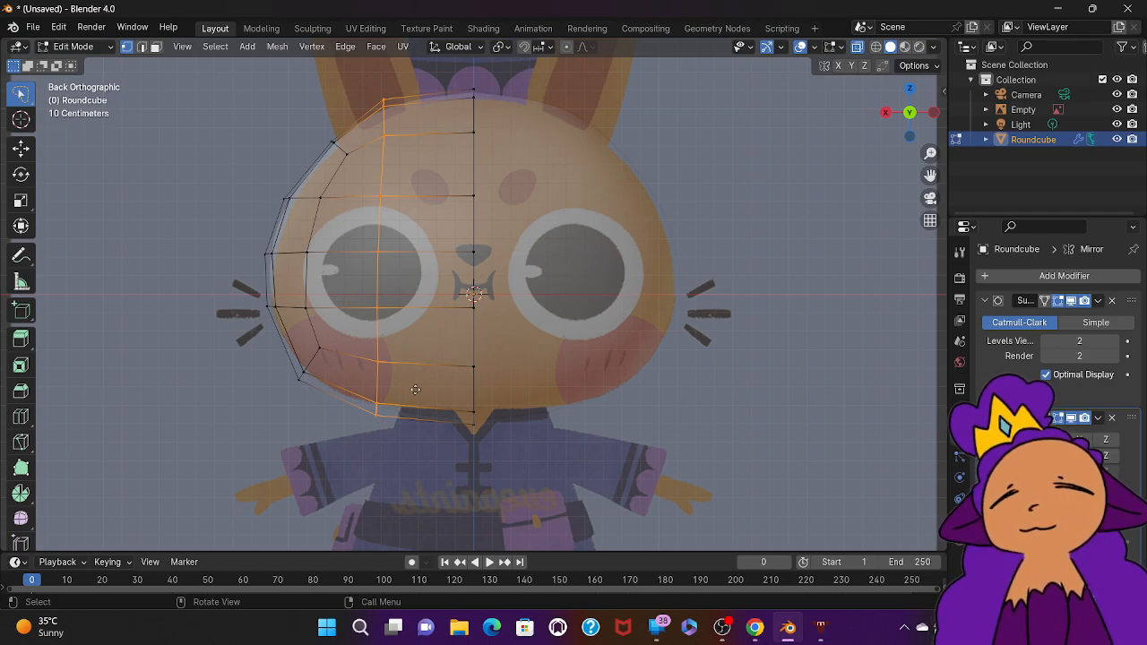
key("g")
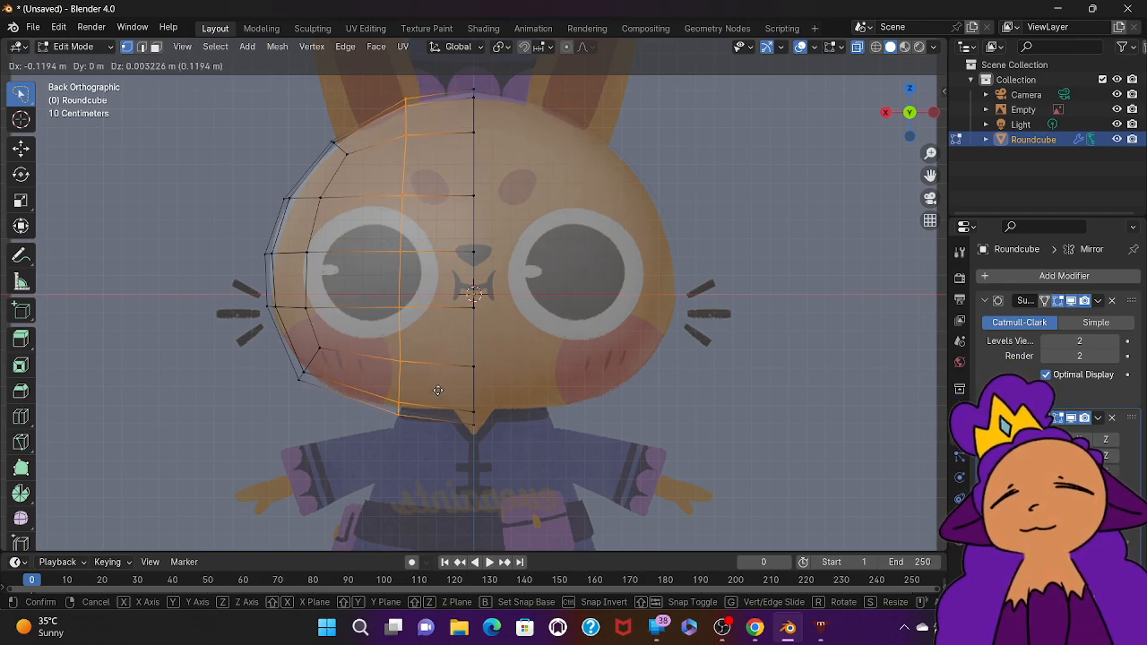
left_click(441, 395)
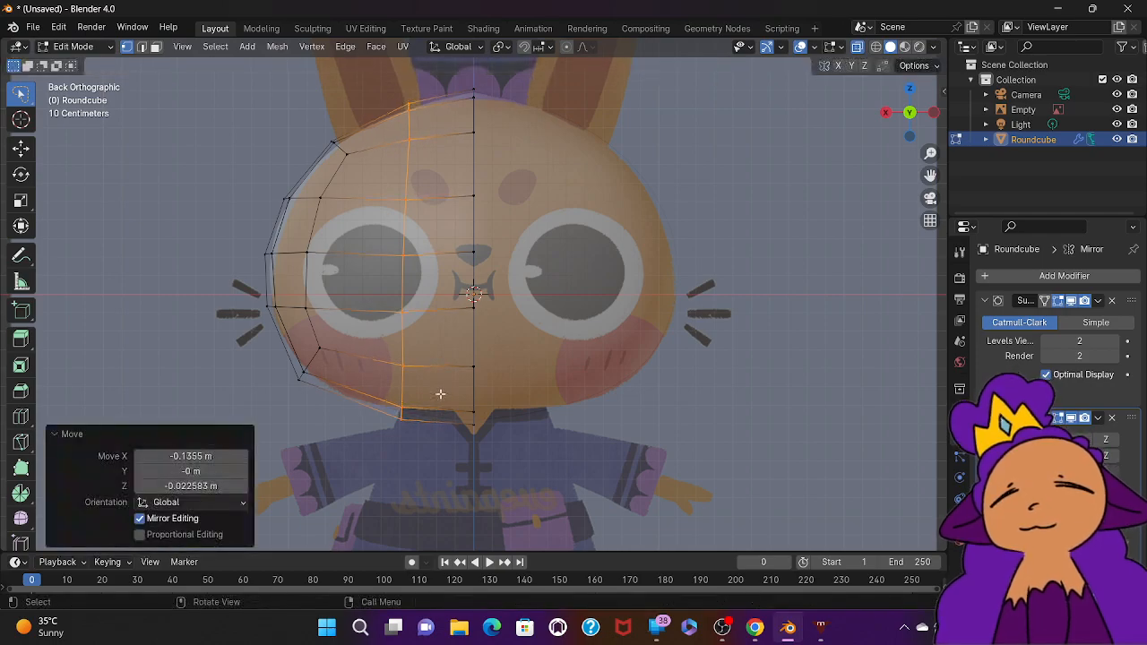
Step: Move the outer cheek vertices about -0.039 m in X and 0.019 m in Z
mouse_move(324, 341)
left_mouse_down()
mouse_move(269, 409)
mouse_move(337, 370)
left_mouse_up()
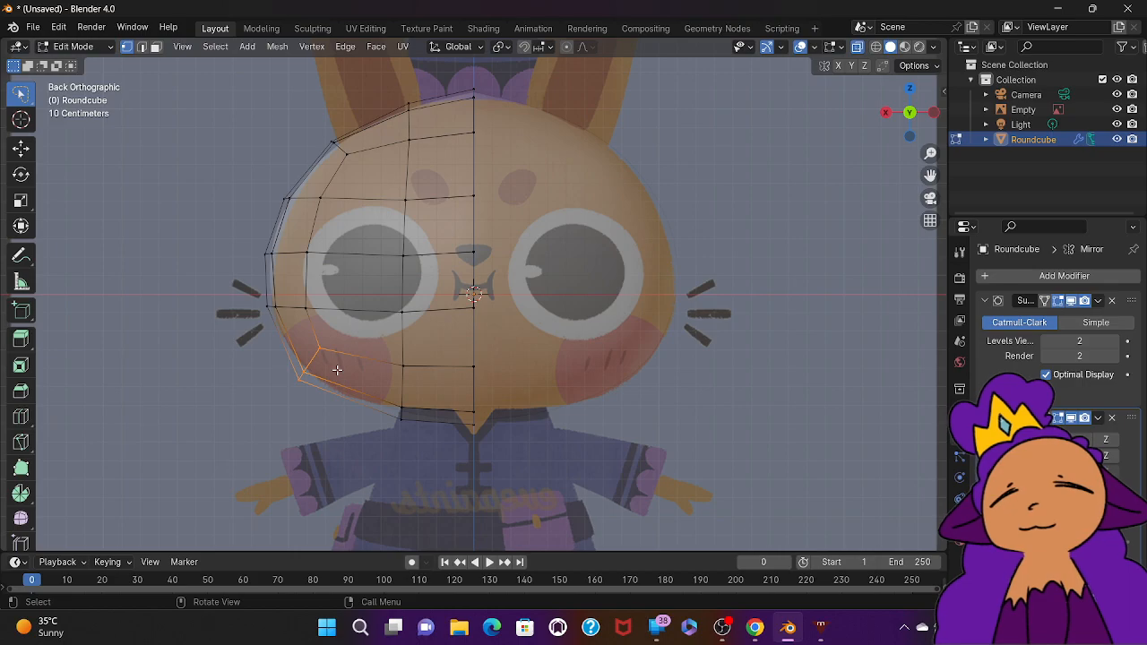
key("g")
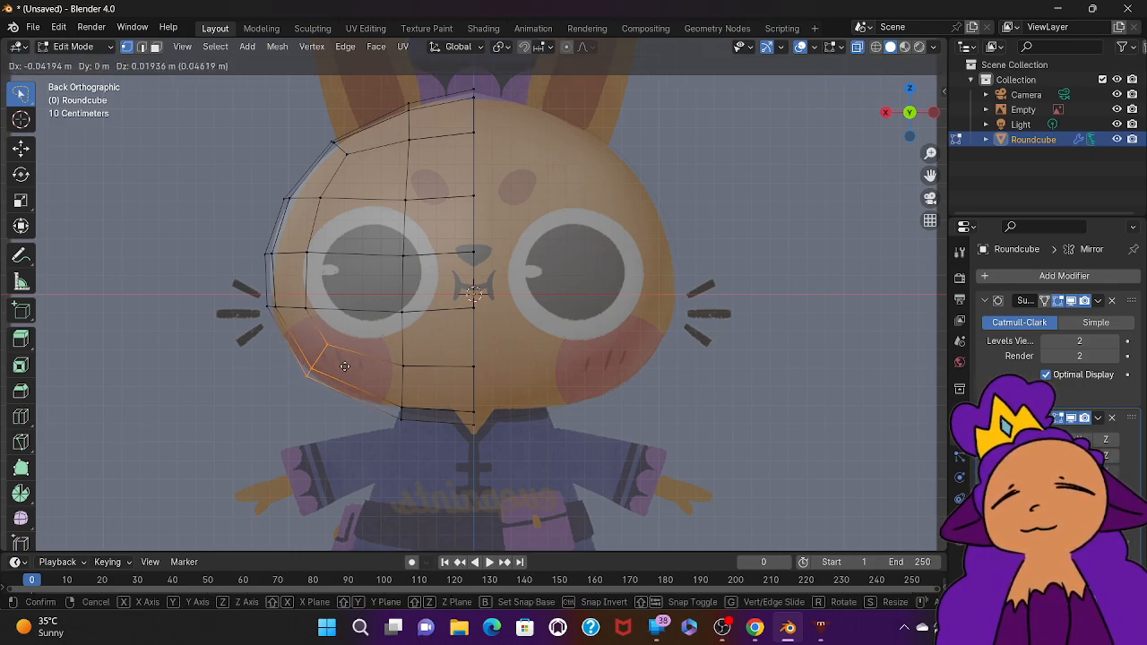
left_click(345, 366)
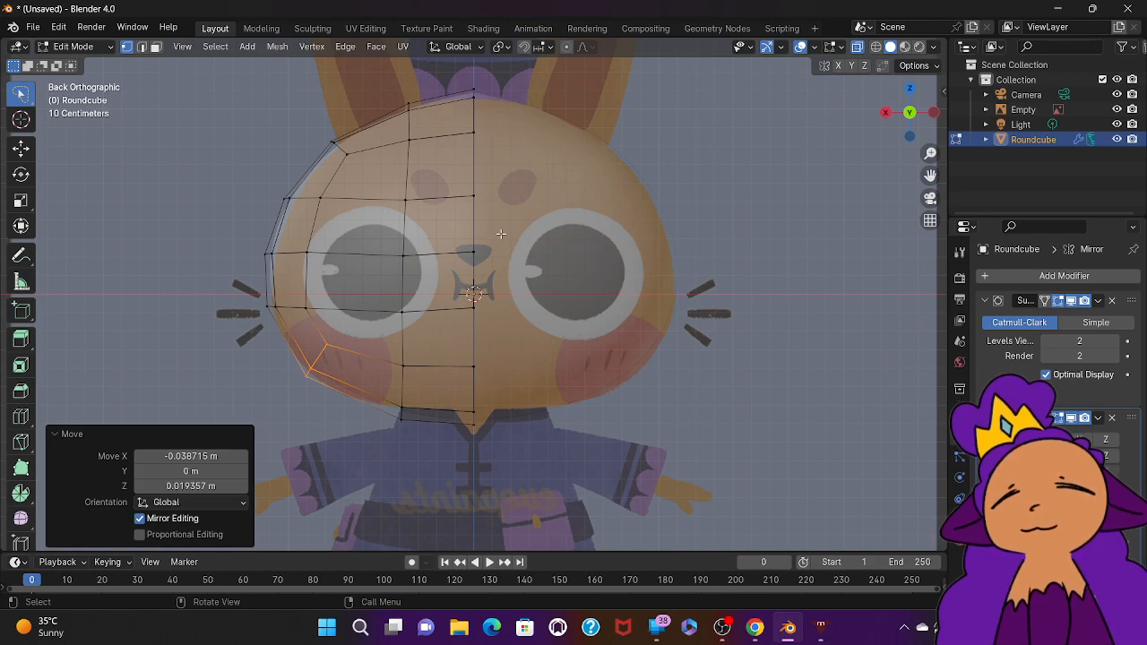
Step: Raise the centre-line vertices below the mouth by about 0.09 m in Z
mouse_move(483, 82)
left_mouse_down()
mouse_move(463, 78)
mouse_move(418, 324)
mouse_move(439, 420)
mouse_move(500, 507)
mouse_move(536, 489)
mouse_move(534, 457)
left_mouse_up()
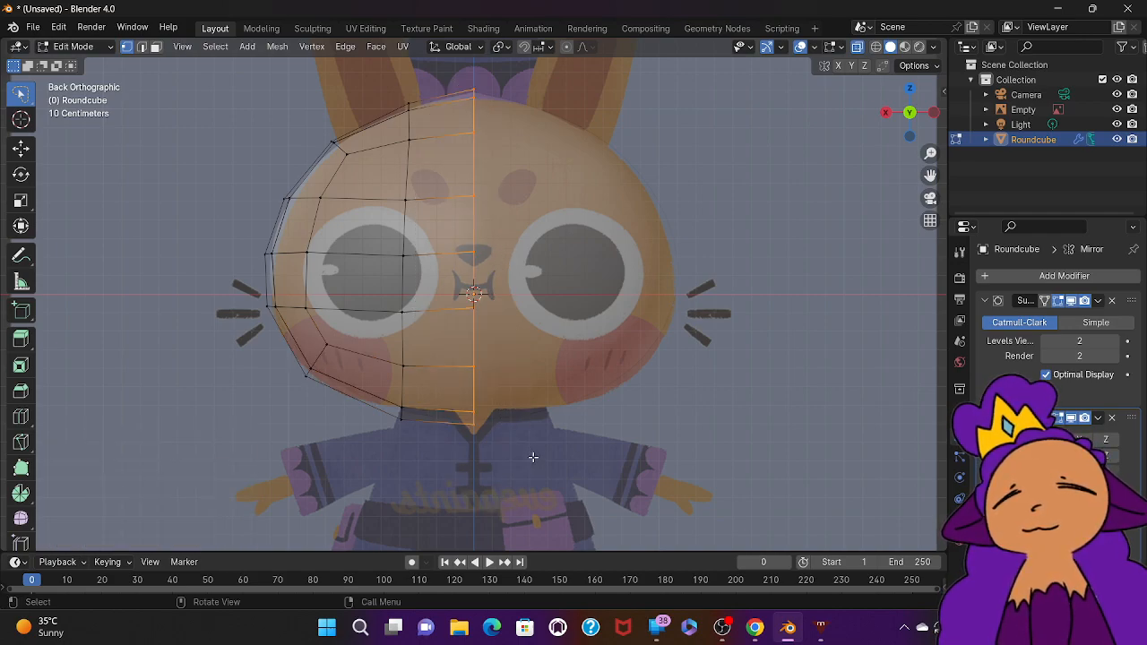
key("alt+a")
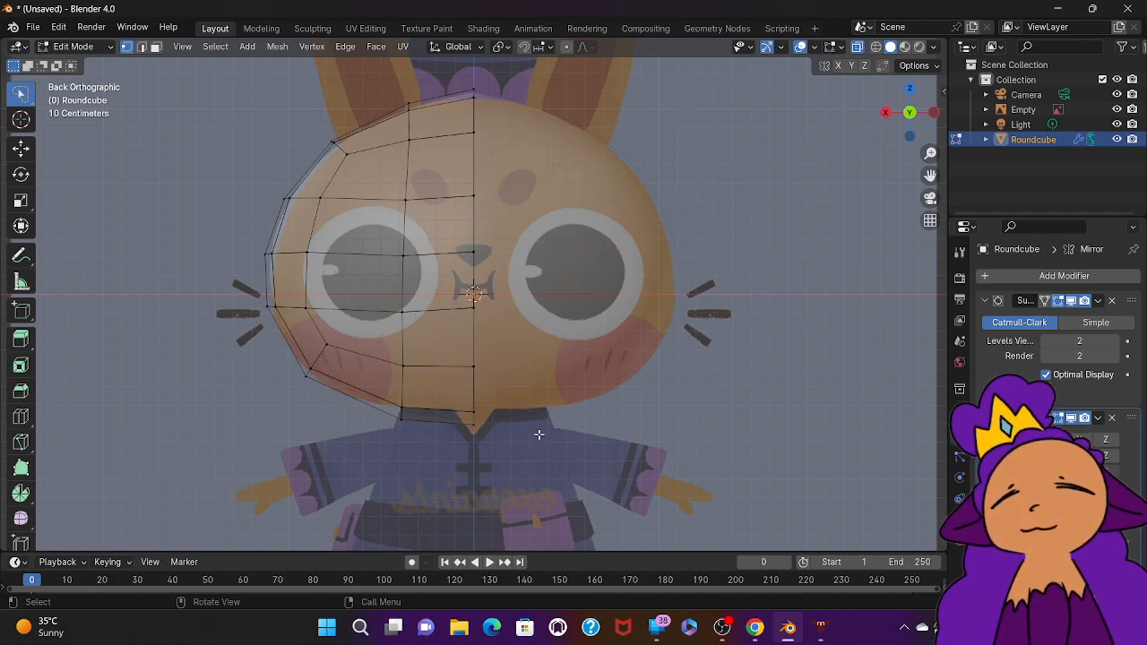
mouse_move(481, 336)
left_mouse_down()
mouse_move(456, 362)
mouse_move(504, 448)
mouse_move(513, 432)
left_mouse_up()
key("g")
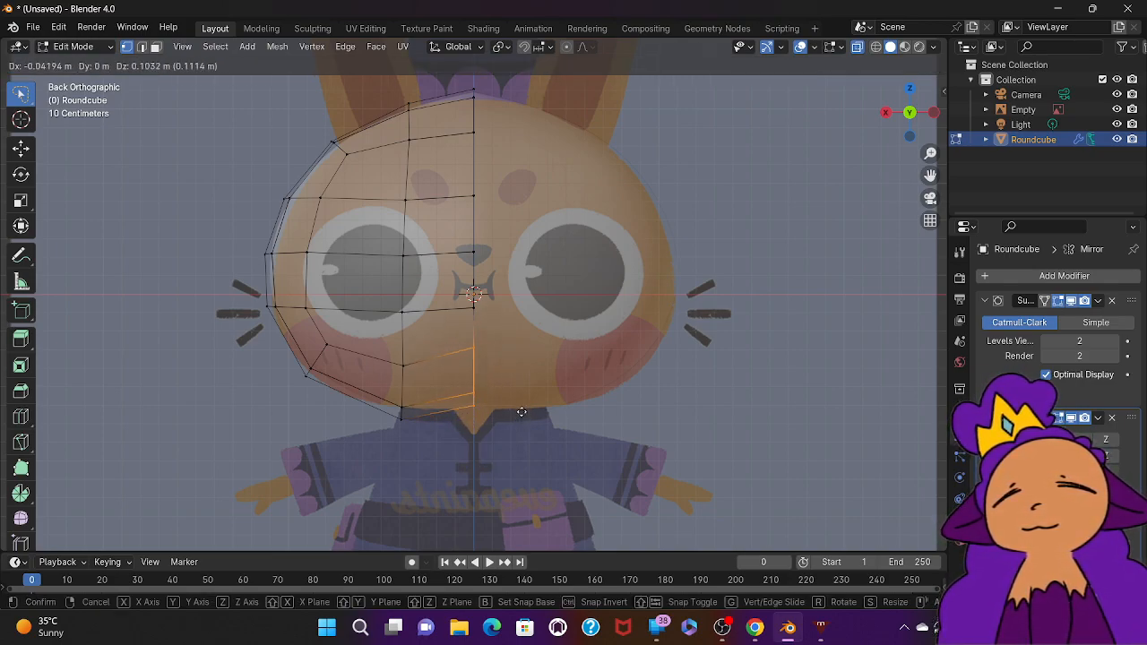
left_click(522, 414)
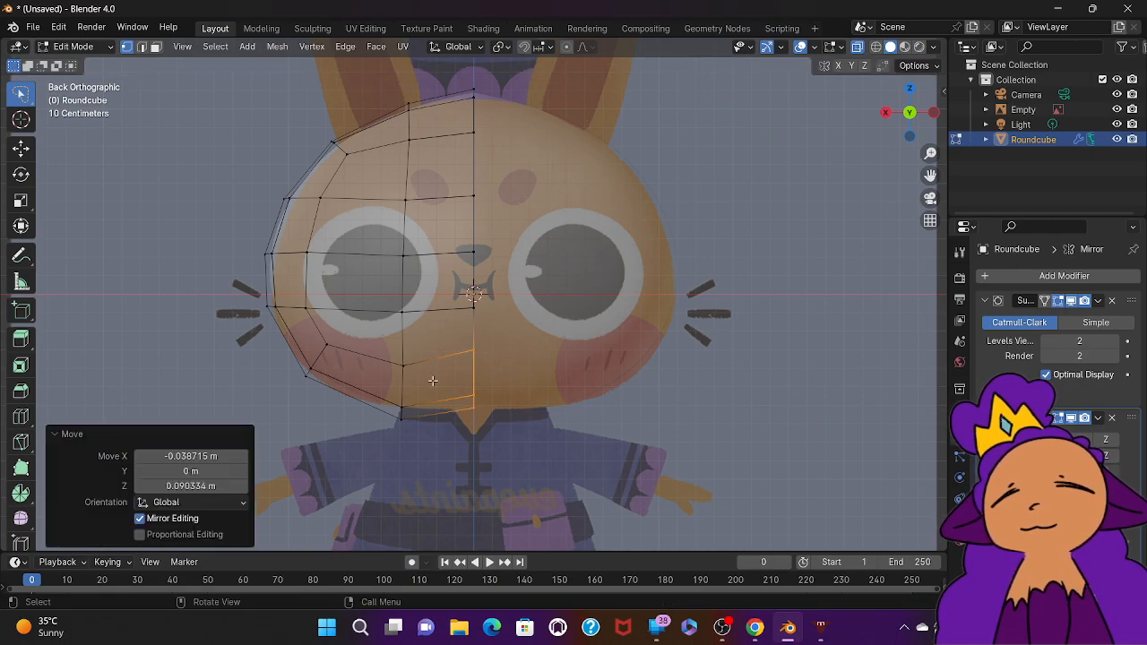
Step: Move the lower vertices of the eye column about 0.01 m in X and 0.065 m in Z, level with the raised centre vertices
mouse_move(425, 336)
left_mouse_down()
mouse_move(368, 441)
mouse_move(394, 475)
mouse_move(418, 459)
left_mouse_up()
key("g")
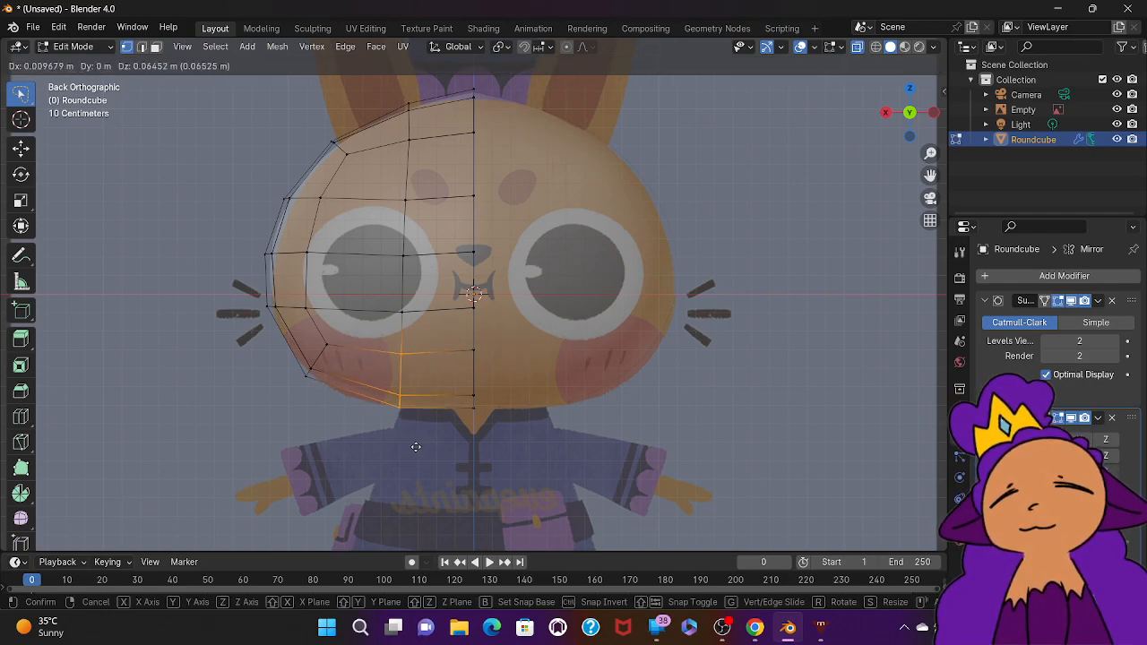
left_click(416, 447)
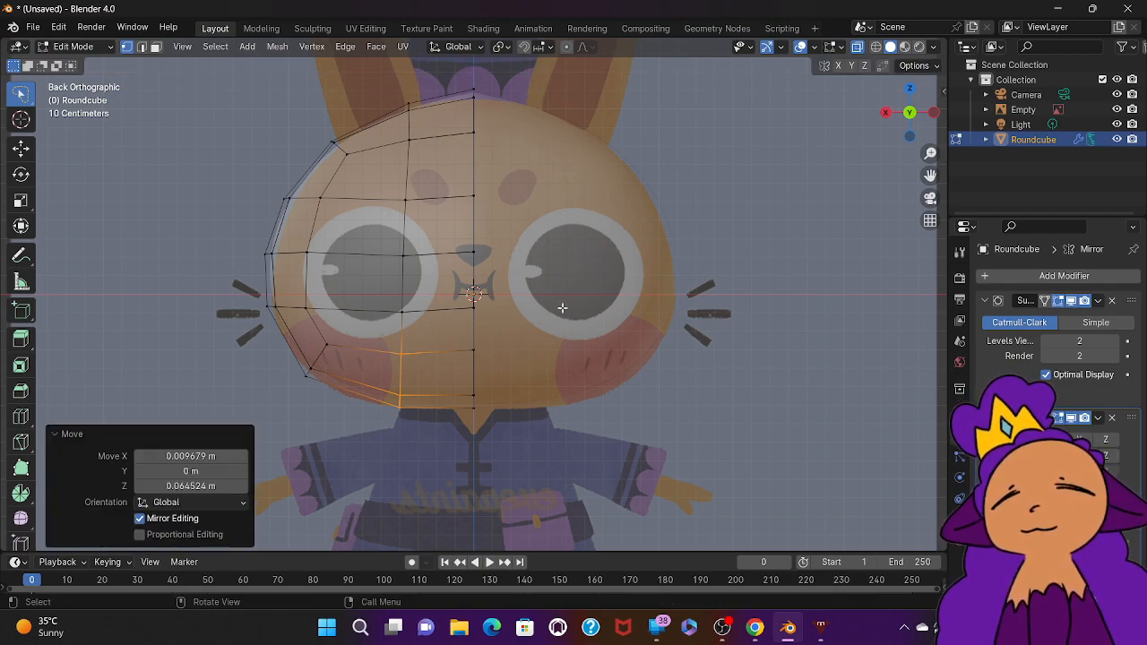
Step: Lower the outer cheek vertices by about 0.097 m in Z and clear the selection
left_click(346, 354)
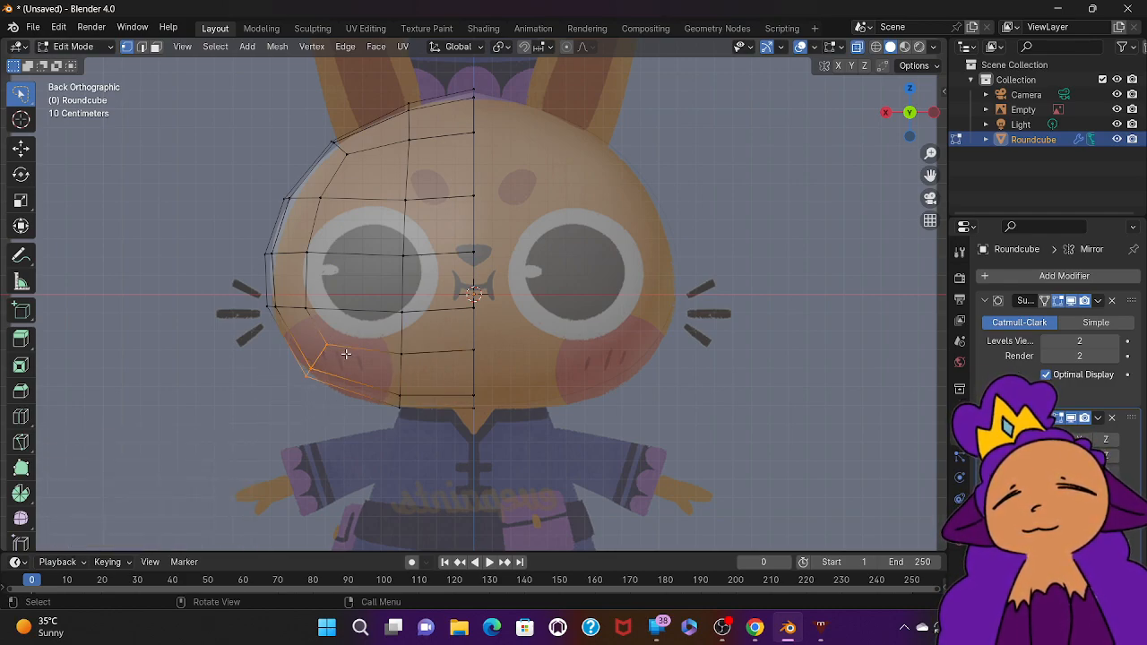
key("g")
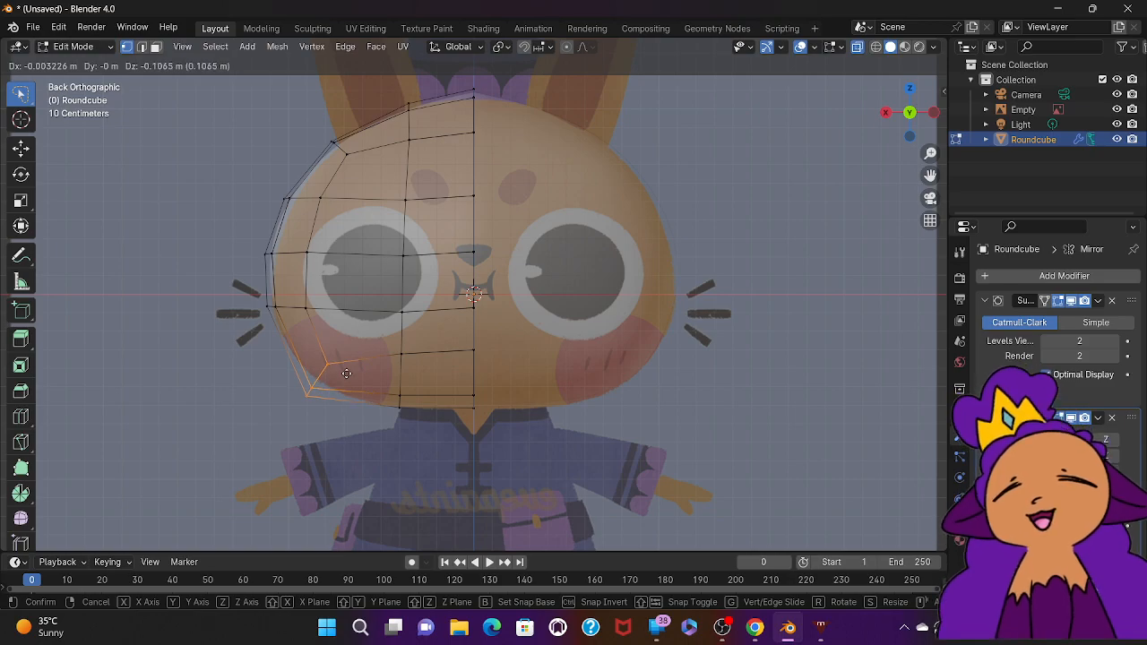
left_click(346, 372)
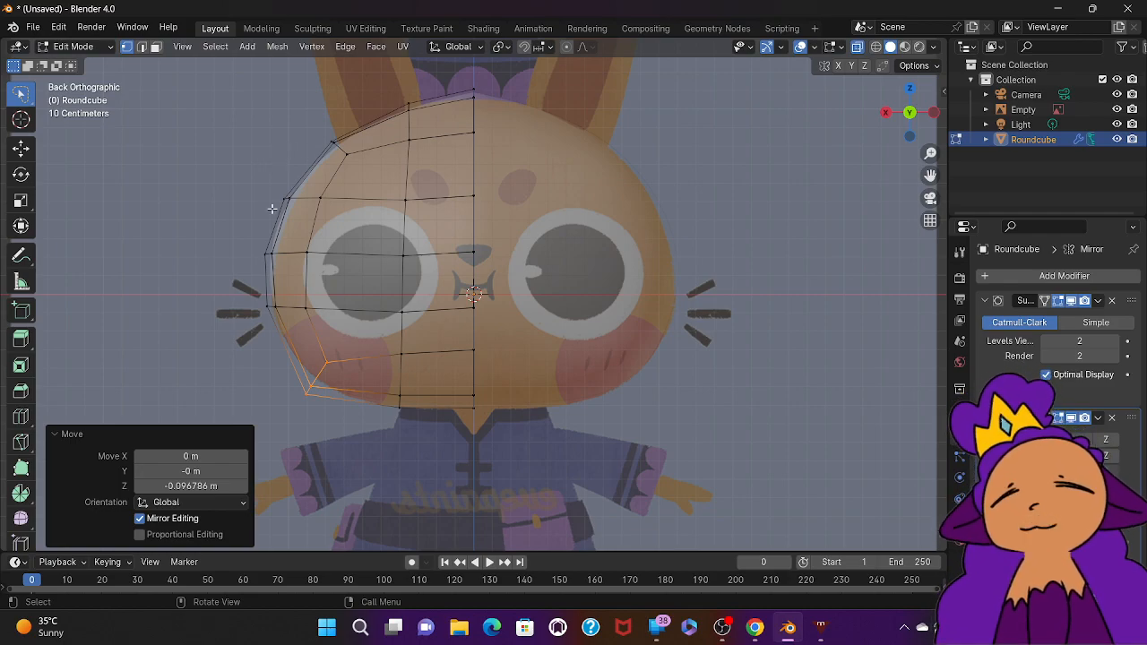
left_click(224, 267)
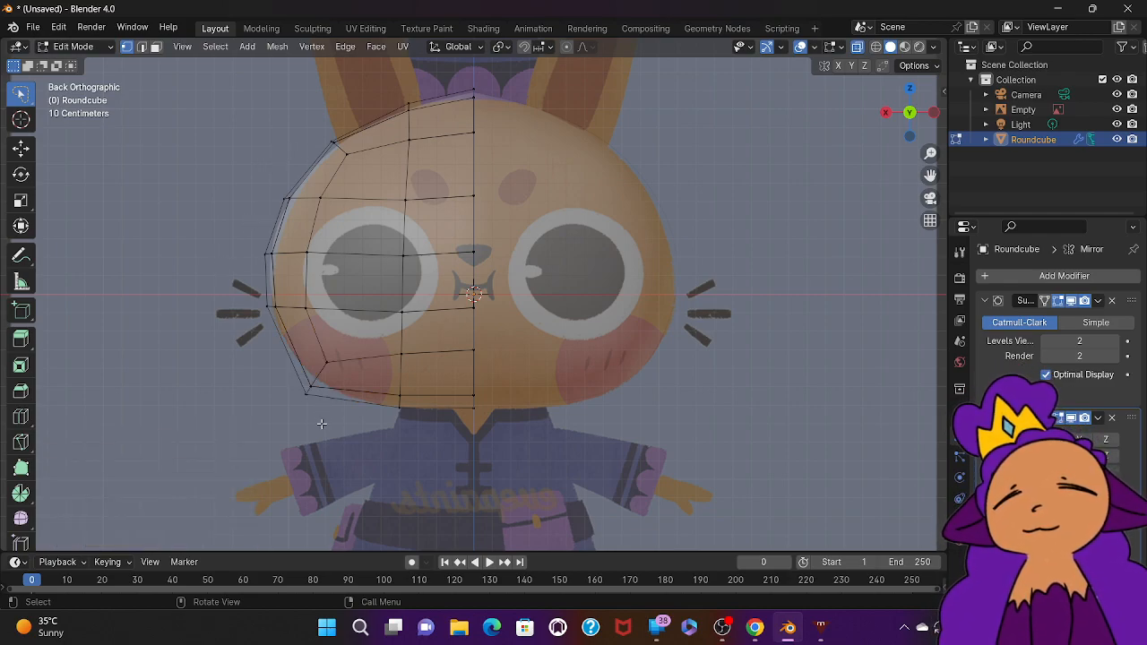
Step: Move the outer cheek vertices about -0.048 m in X and 0.071 m in Z to follow the reference jawline
mouse_move(336, 351)
left_mouse_down()
mouse_move(300, 358)
mouse_move(260, 437)
mouse_move(335, 417)
left_mouse_up()
key("g")
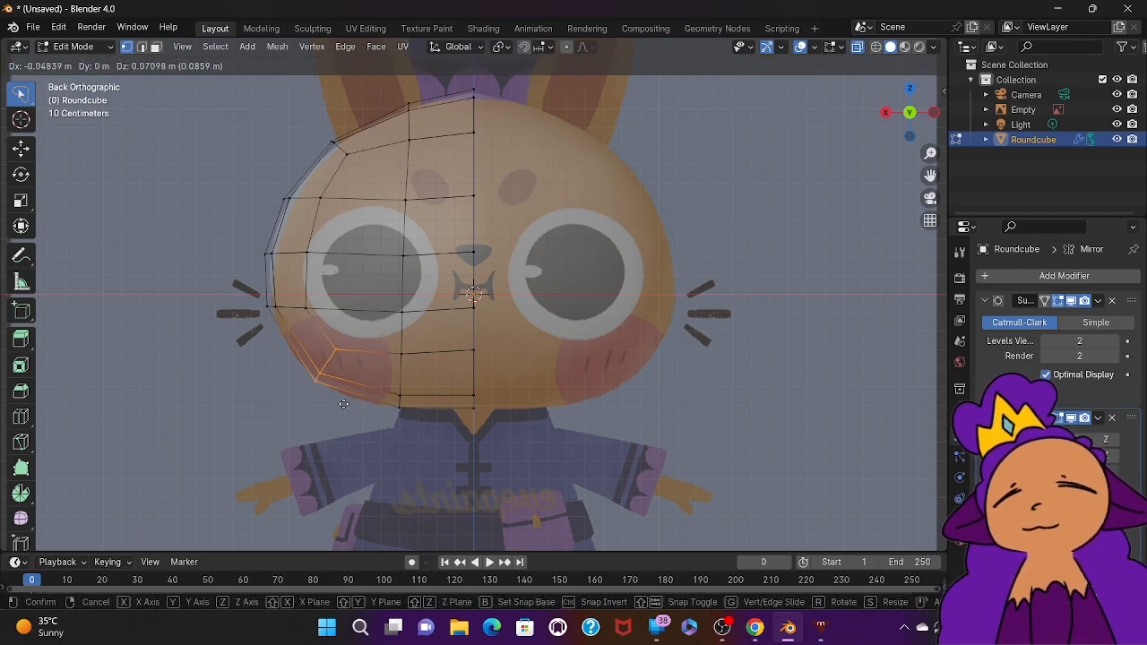
left_click(343, 404)
Step: Lower the outer vertices beside the eye by about 0.045 m in Z and rotate them by -11°
mouse_move(320, 404)
left_mouse_down()
mouse_move(283, 308)
mouse_move(290, 283)
mouse_move(257, 387)
left_mouse_up()
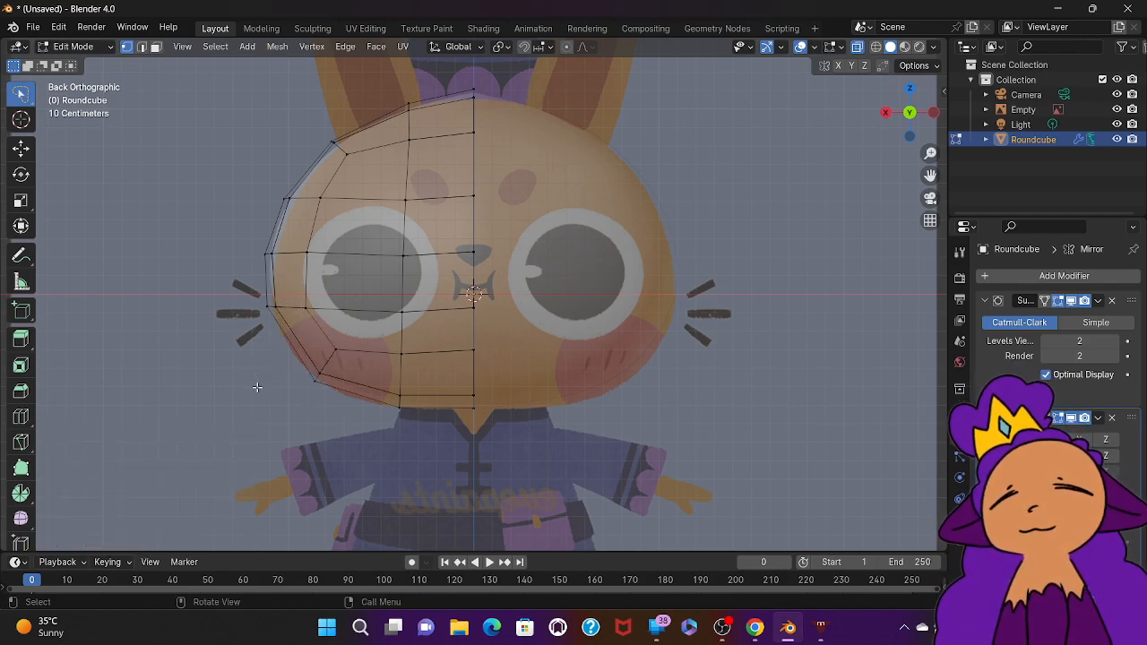
mouse_move(317, 298)
left_mouse_down()
mouse_move(269, 284)
mouse_move(244, 322)
mouse_move(313, 333)
left_mouse_up()
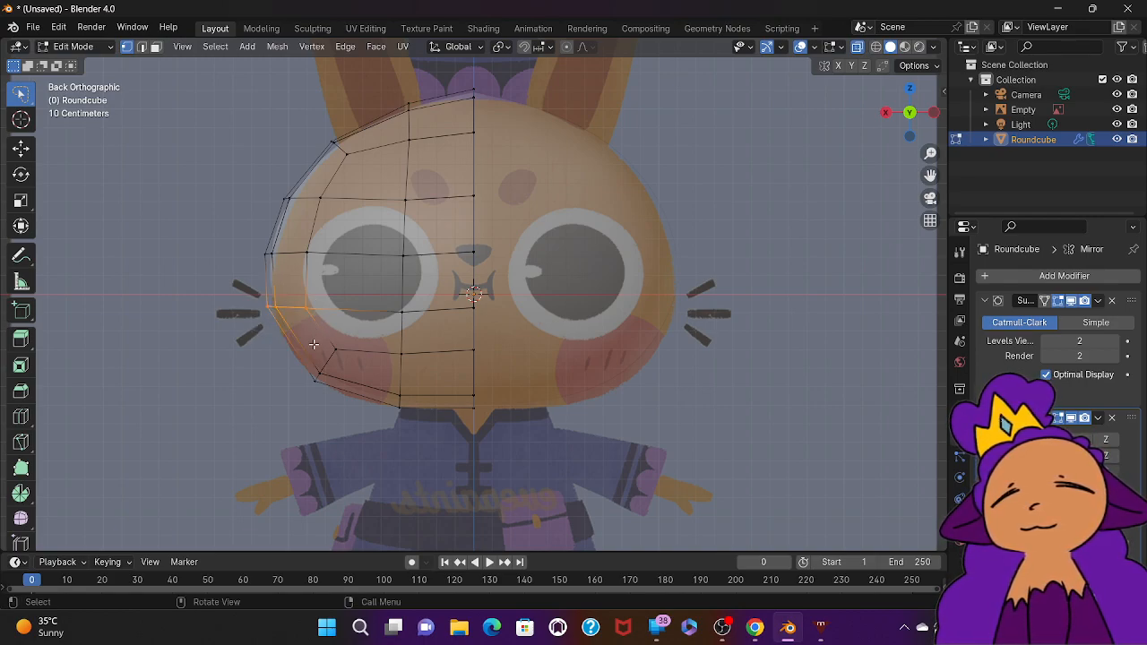
key("g")
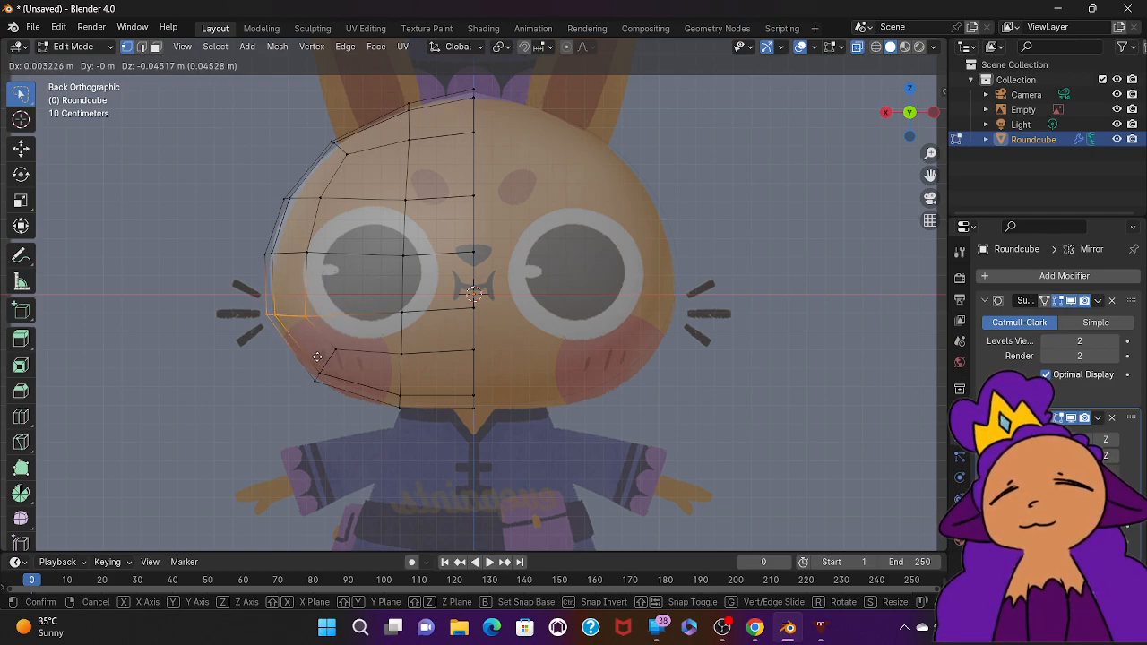
left_click(318, 357)
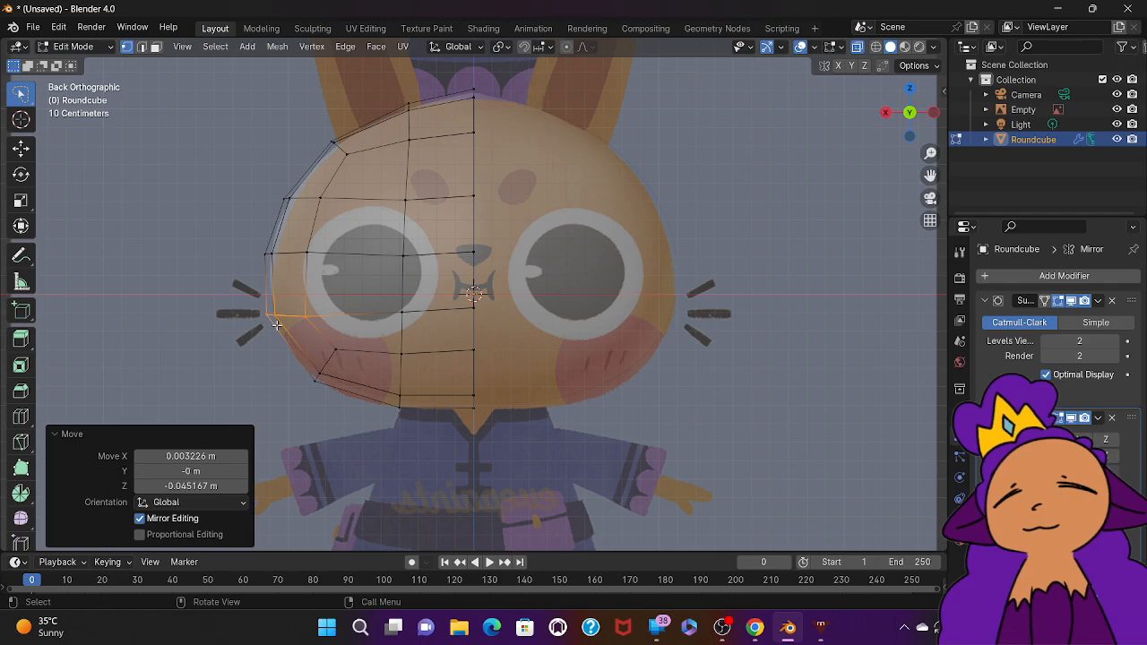
key("r")
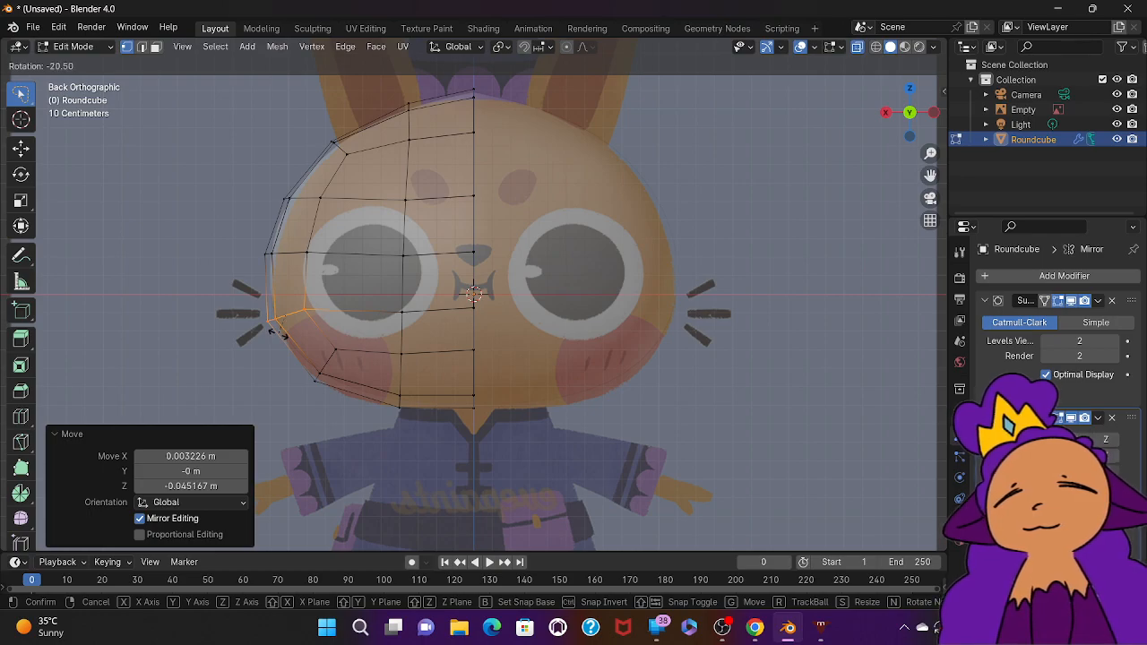
left_click(277, 328)
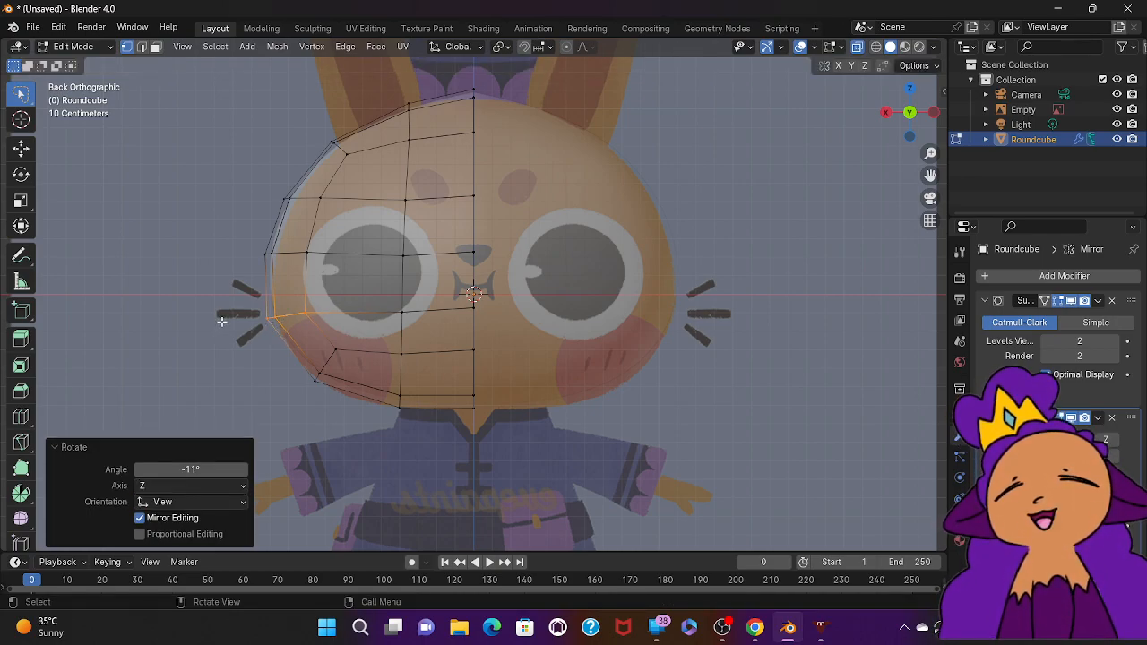
Step: In the back view, lower the centre-line vertices at the top of the head by about 0.045 m in Z
middle_click_drag(469, 384, 512, 376)
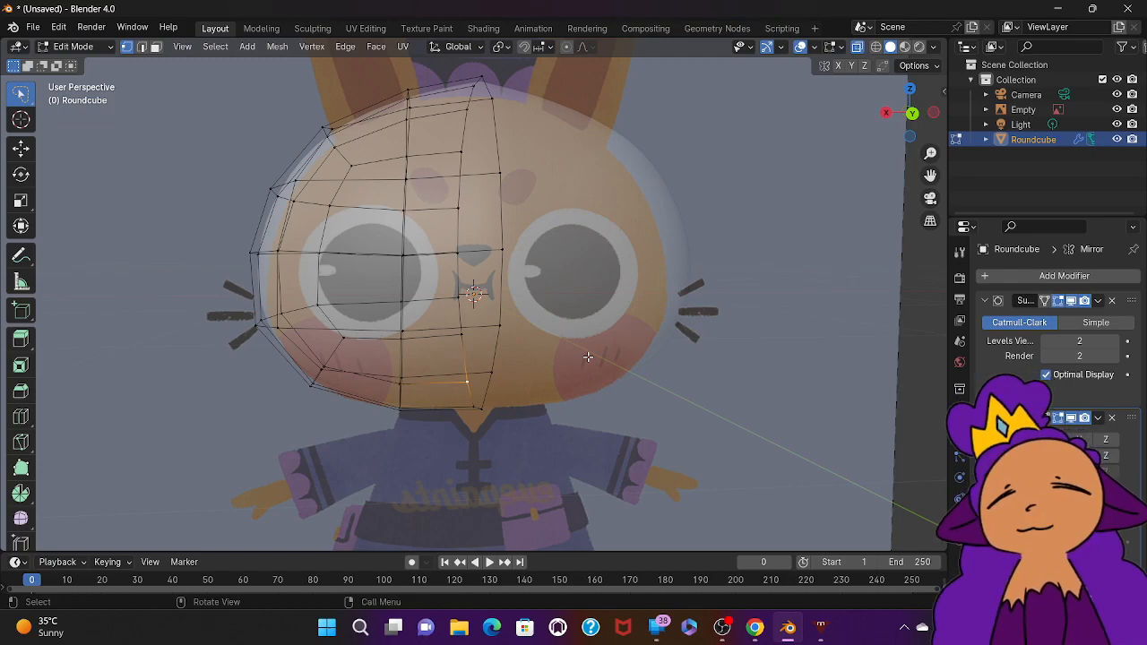
key("KP_1")
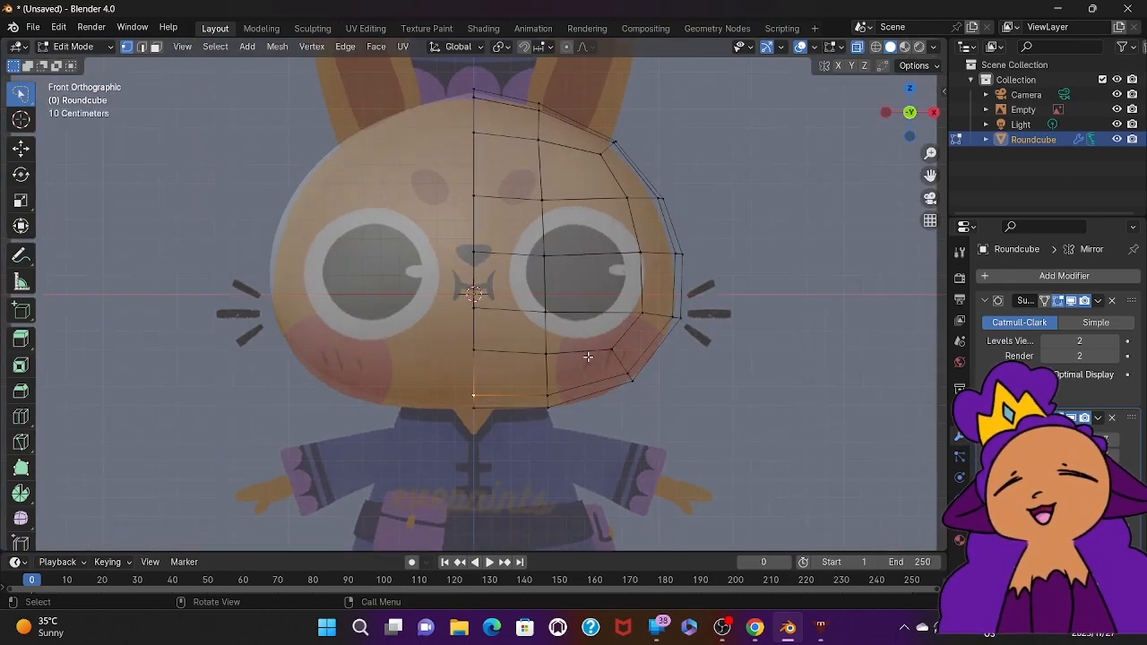
key("ctrl+KP_1")
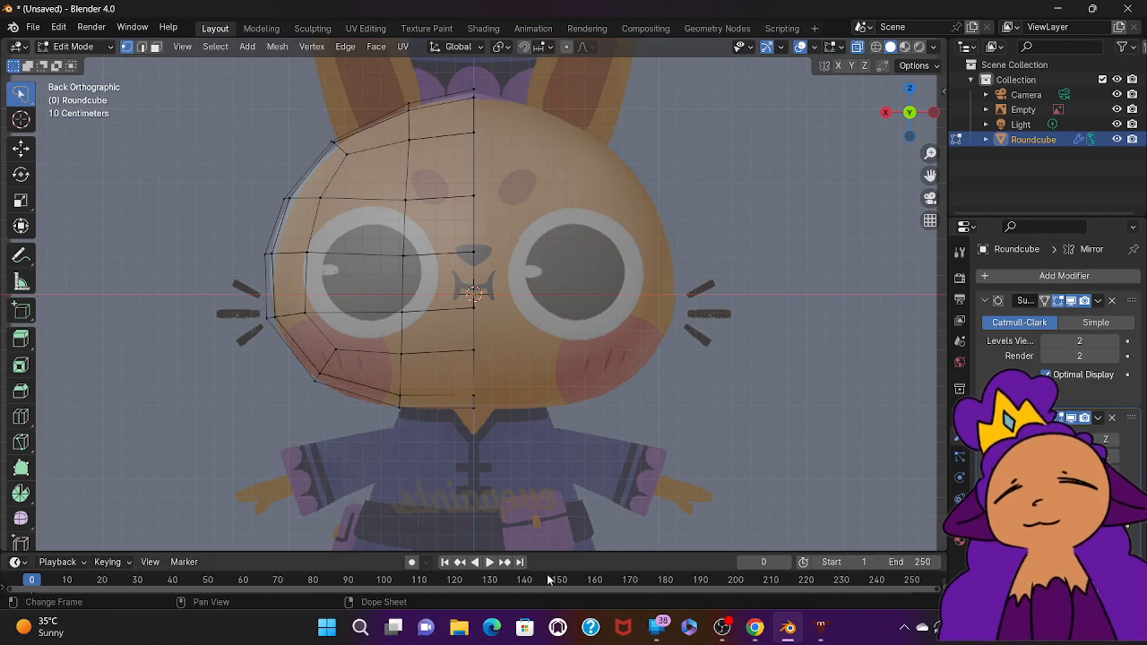
left_click_drag(444, 56, 507, 127)
key("g")
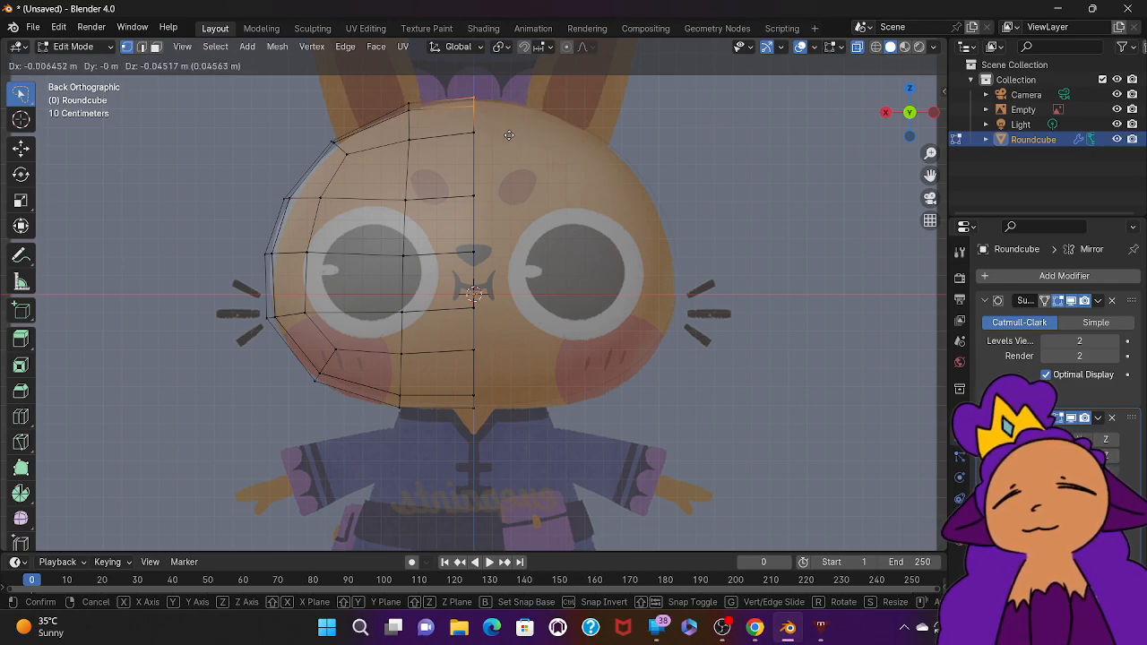
left_click(508, 134)
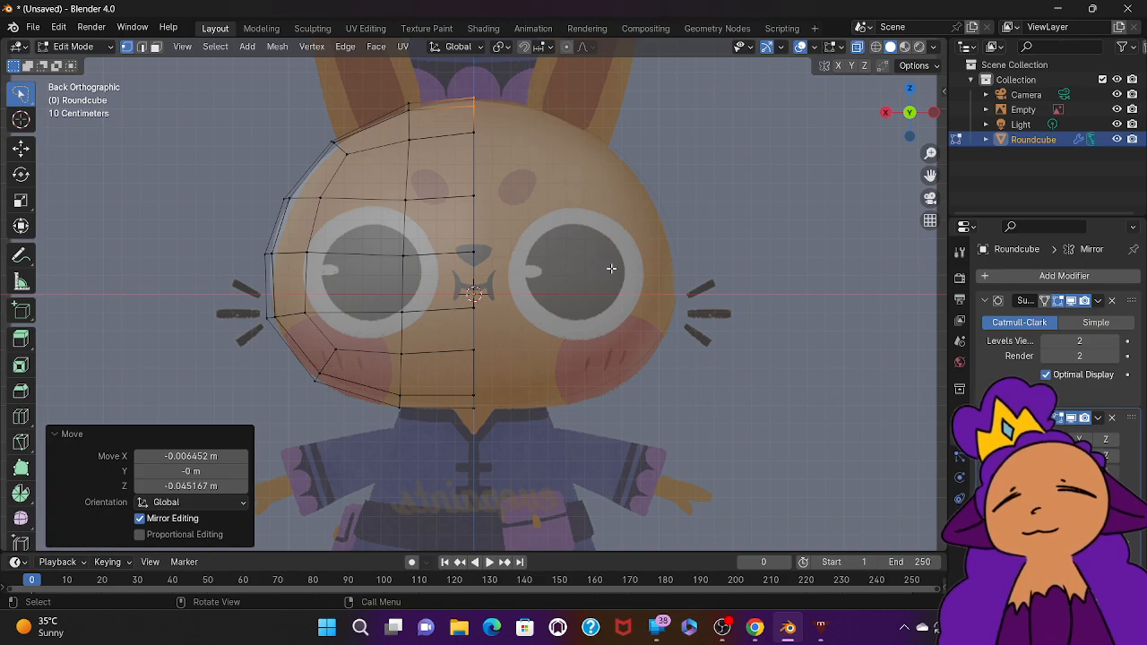
Step: Switch to the YouTube tutorial in Chrome and replay from 6:18 the part on shaping the lower head outline
left_click(755, 627)
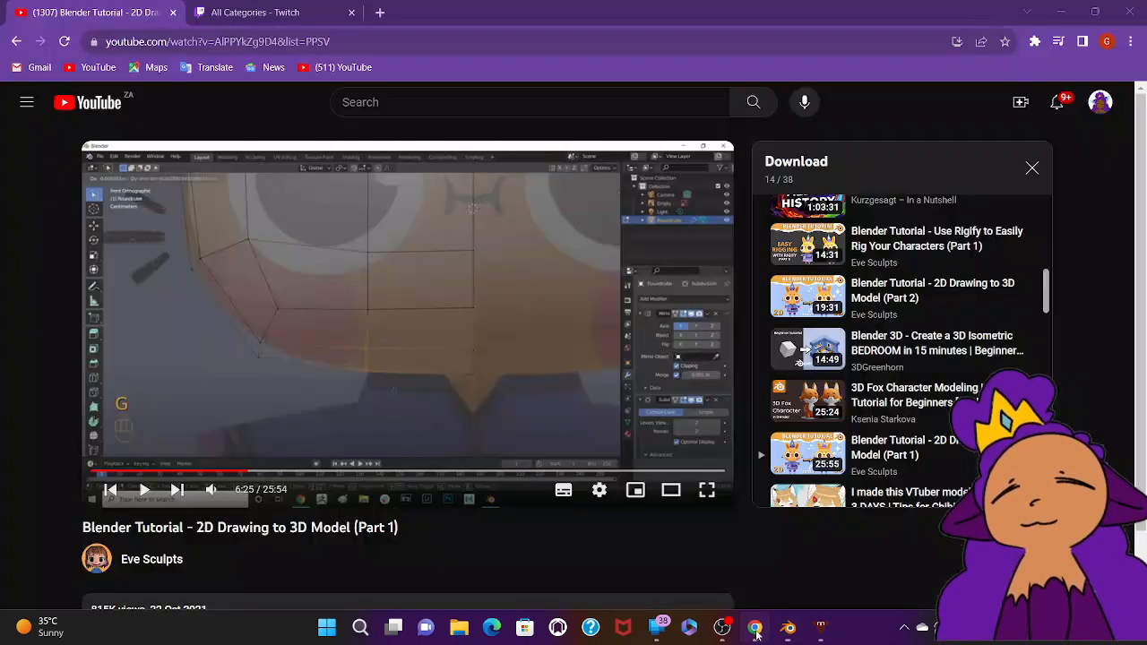
left_click(513, 371)
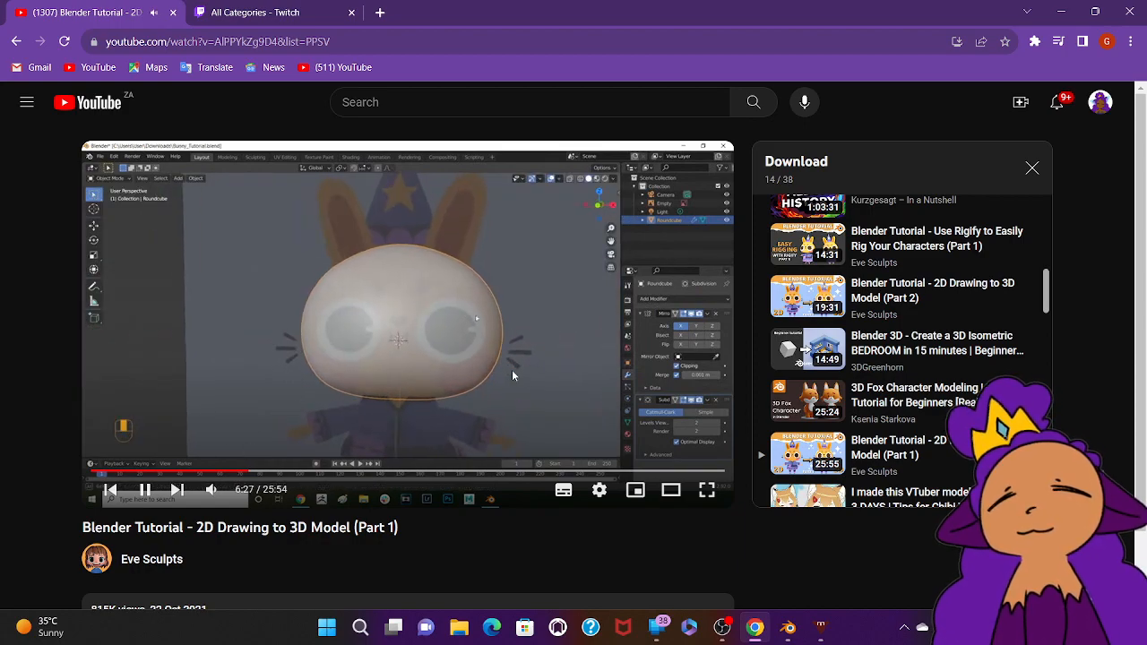
left_click(512, 369)
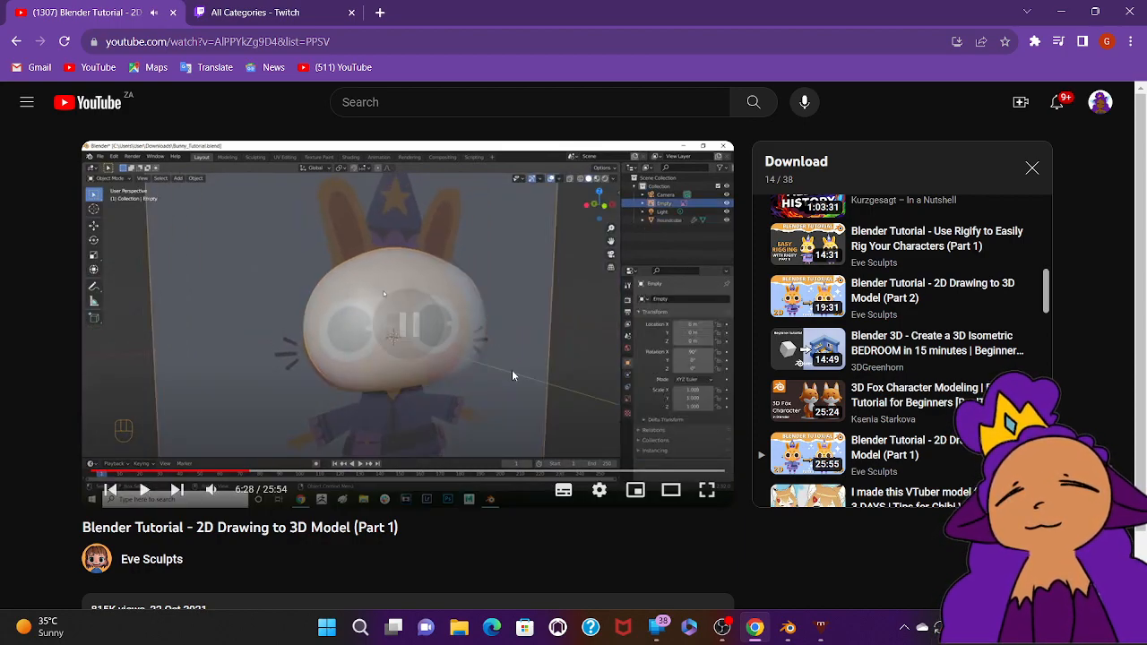
key("Left")
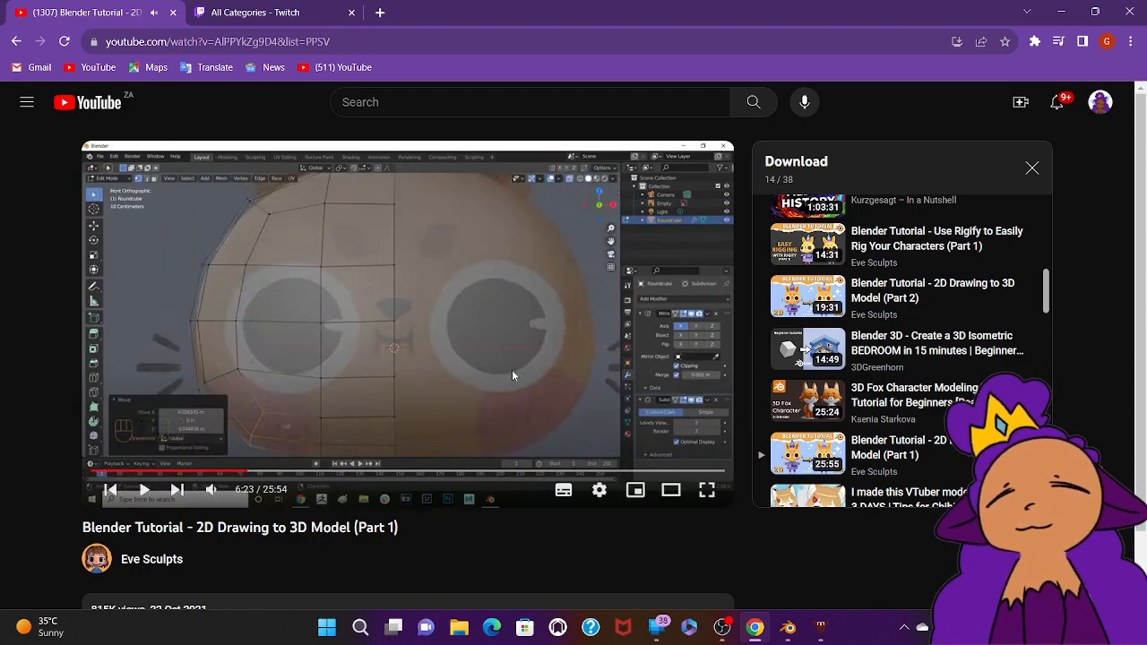
key("Left")
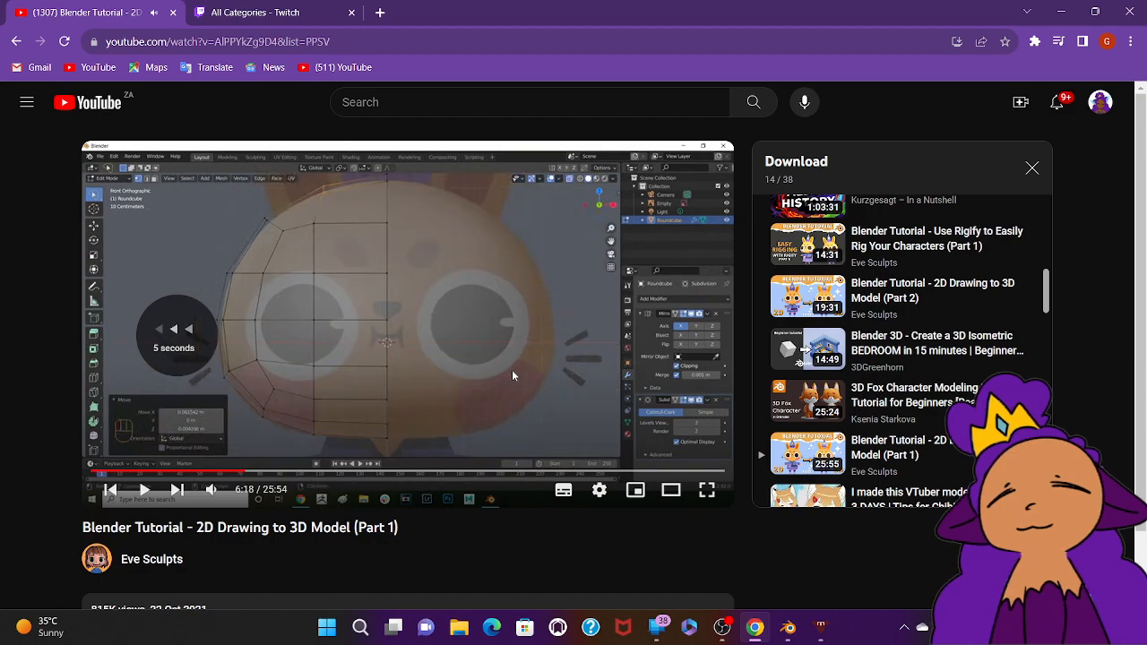
left_click(513, 375)
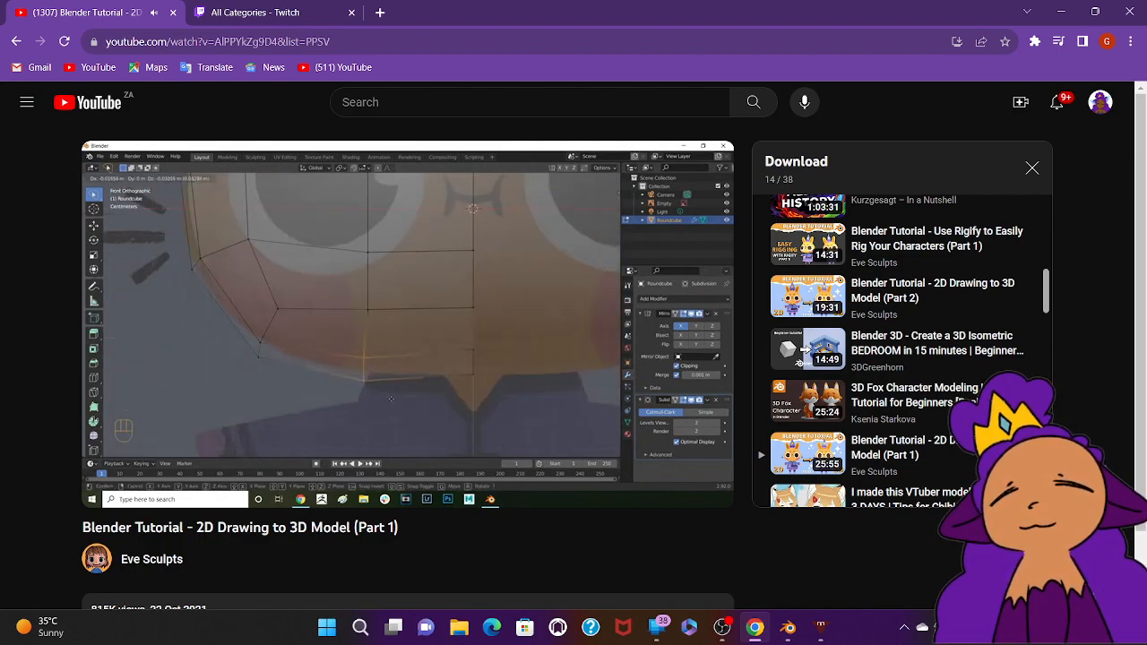
left_click(512, 369)
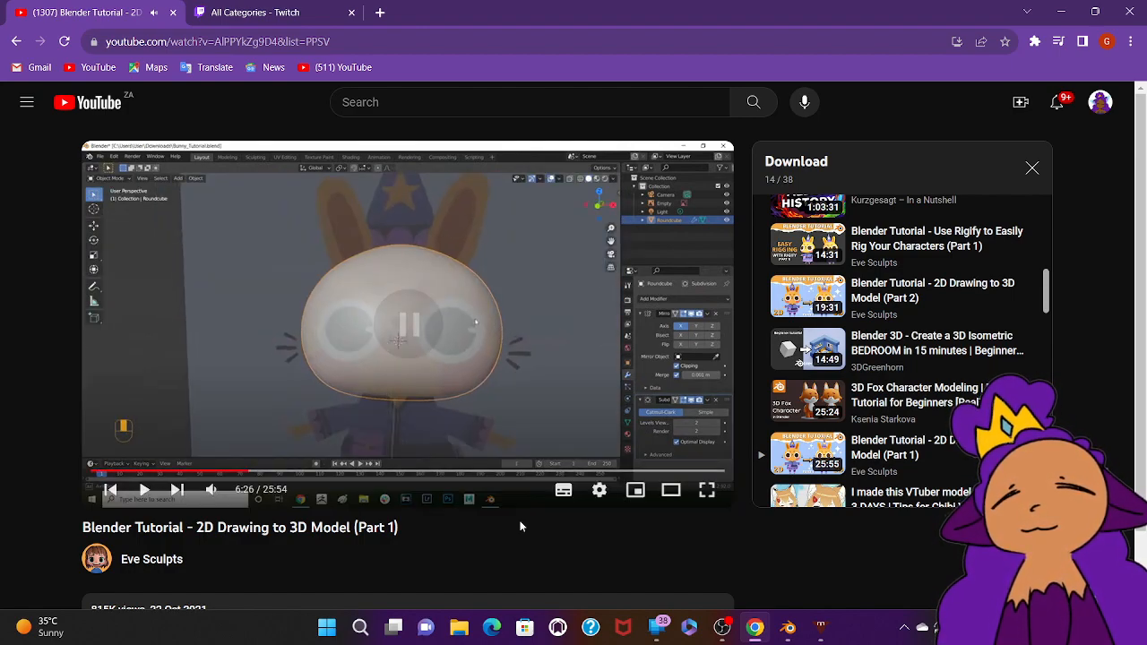
Step: Return to Blender and lower the outer cheek vertices by about 0.129 m in Z
left_click(789, 635)
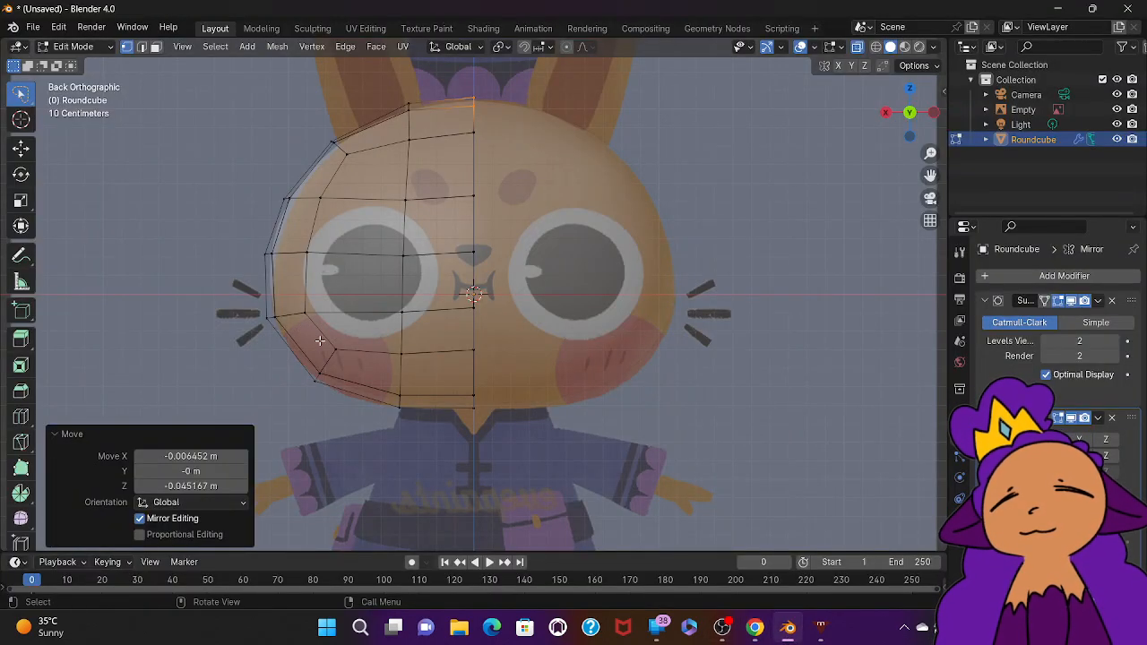
mouse_move(330, 336)
left_mouse_down()
mouse_move(269, 403)
mouse_move(372, 376)
mouse_move(357, 347)
left_mouse_up()
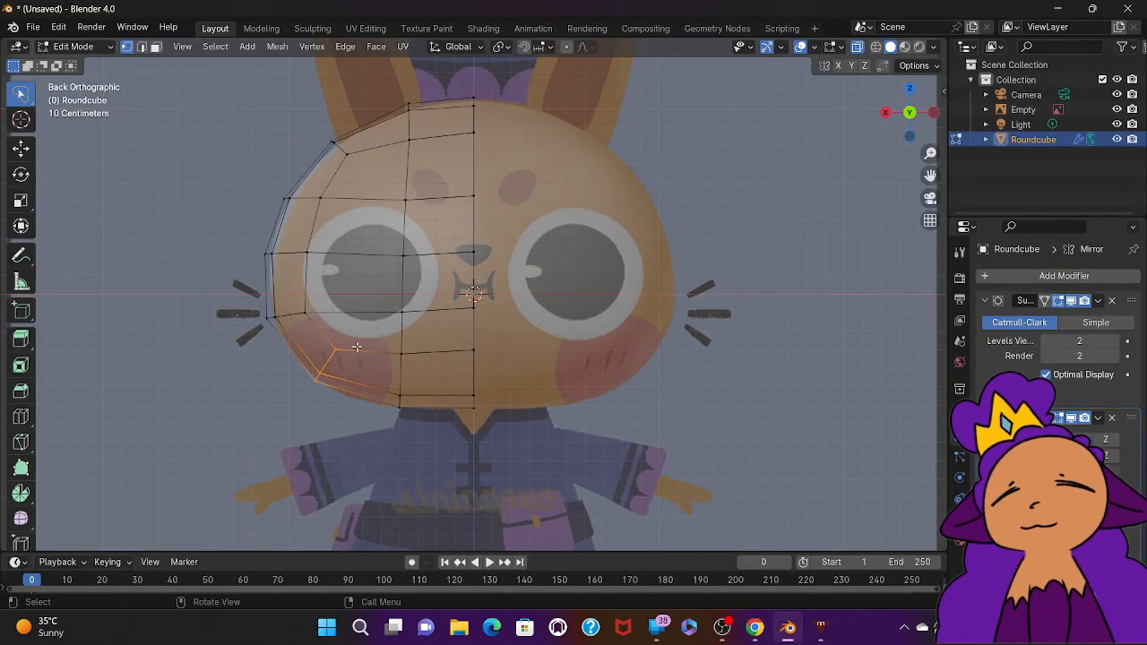
key("g")
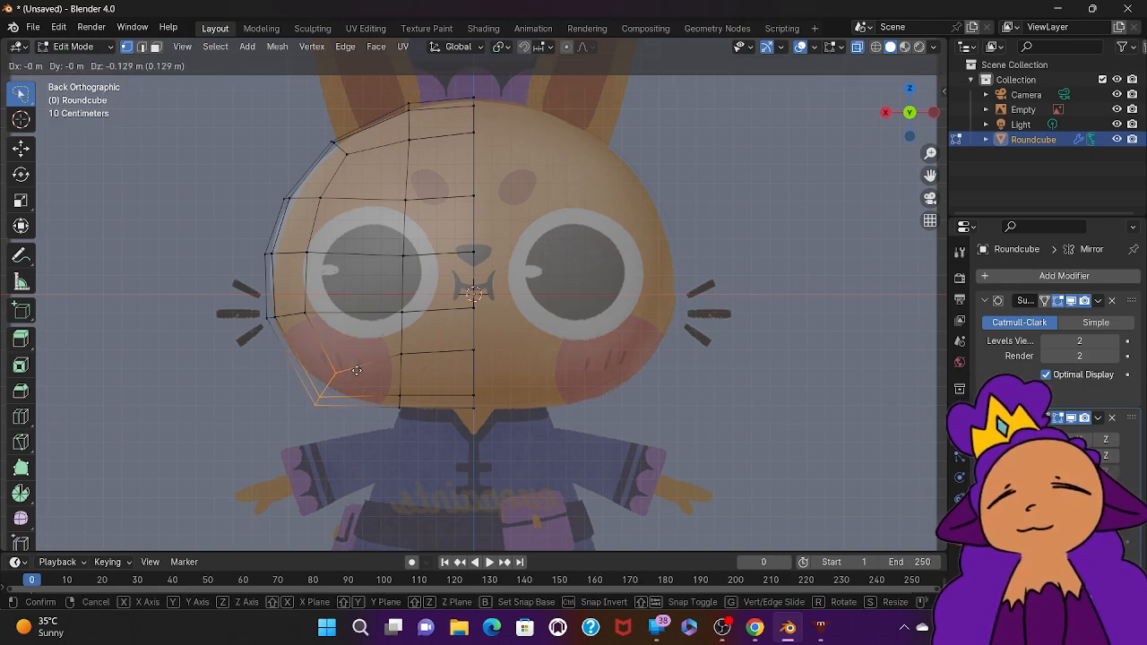
left_click(357, 370)
Step: Move the lower vertices of the eye column about 0.03 m in X and -0.04 m in Z
left_click_drag(381, 341, 438, 430)
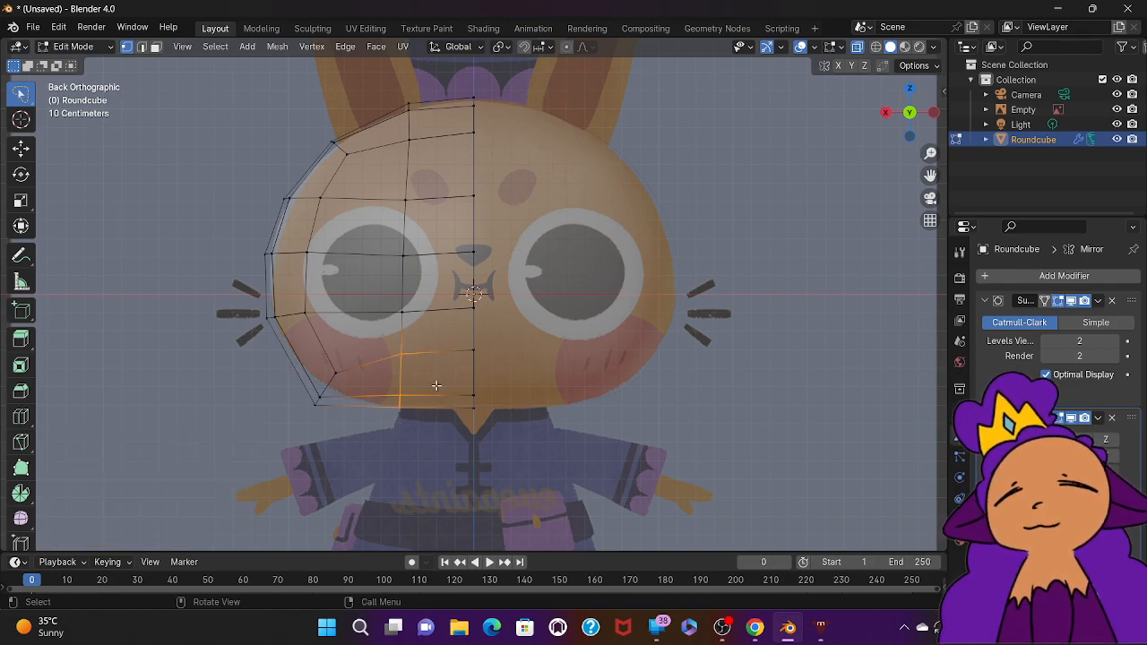
key("g")
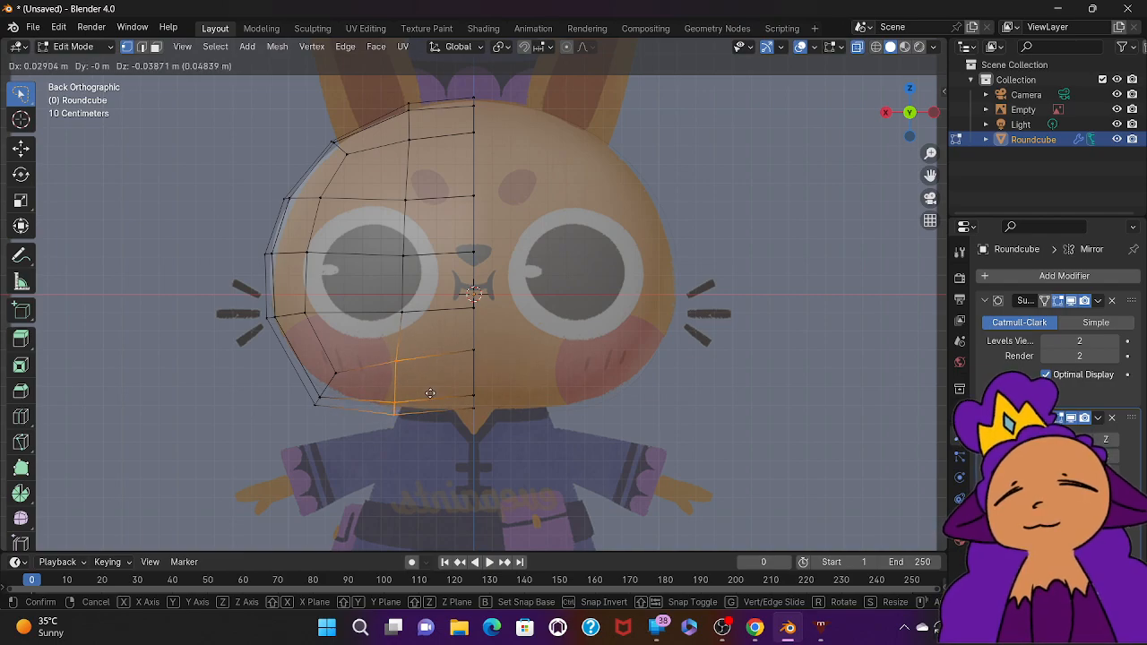
left_click(429, 393)
Step: Move the outer cheek vertices about 0.013 m in X and 0.074 m in Z, and clear the selection
left_click_drag(351, 366, 235, 457)
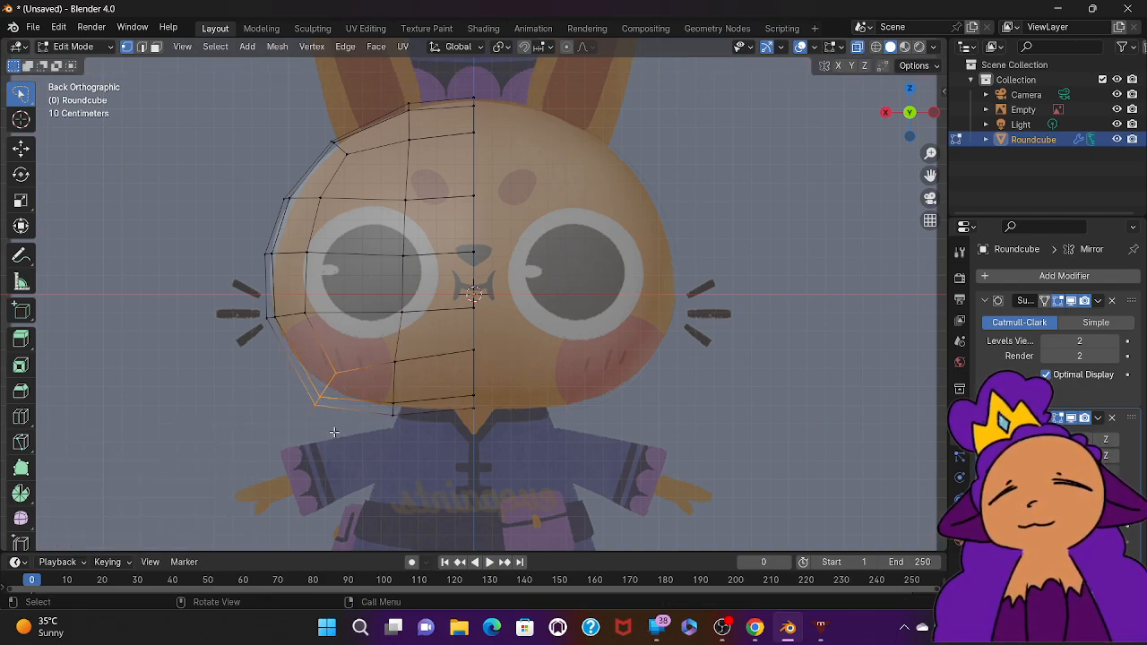
key("g")
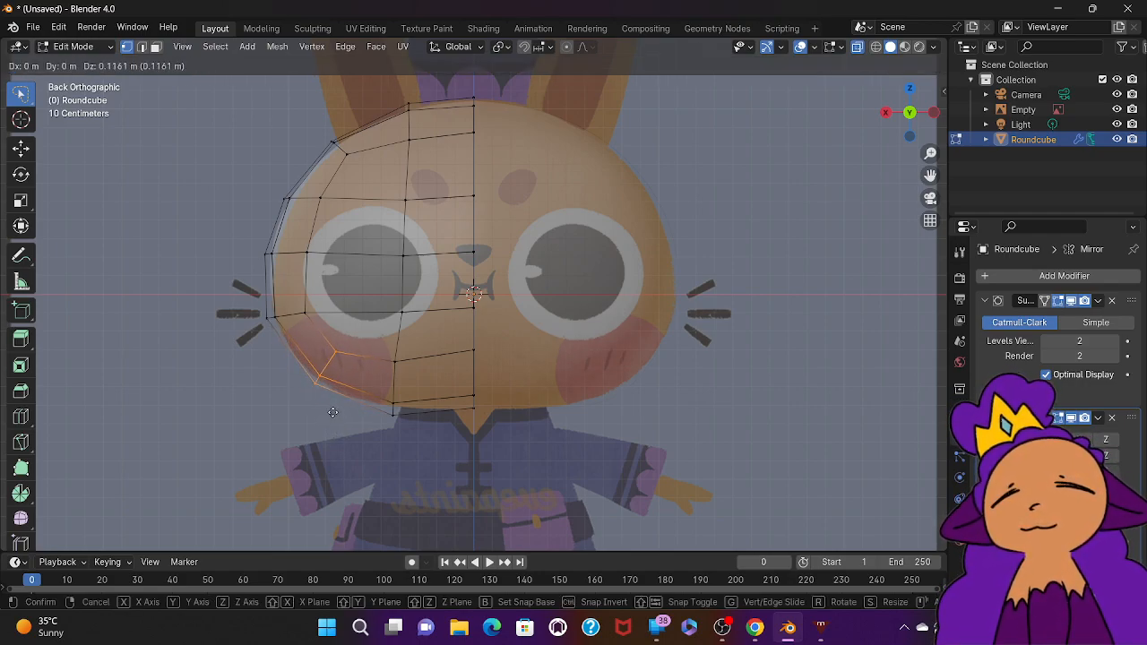
left_click(332, 418)
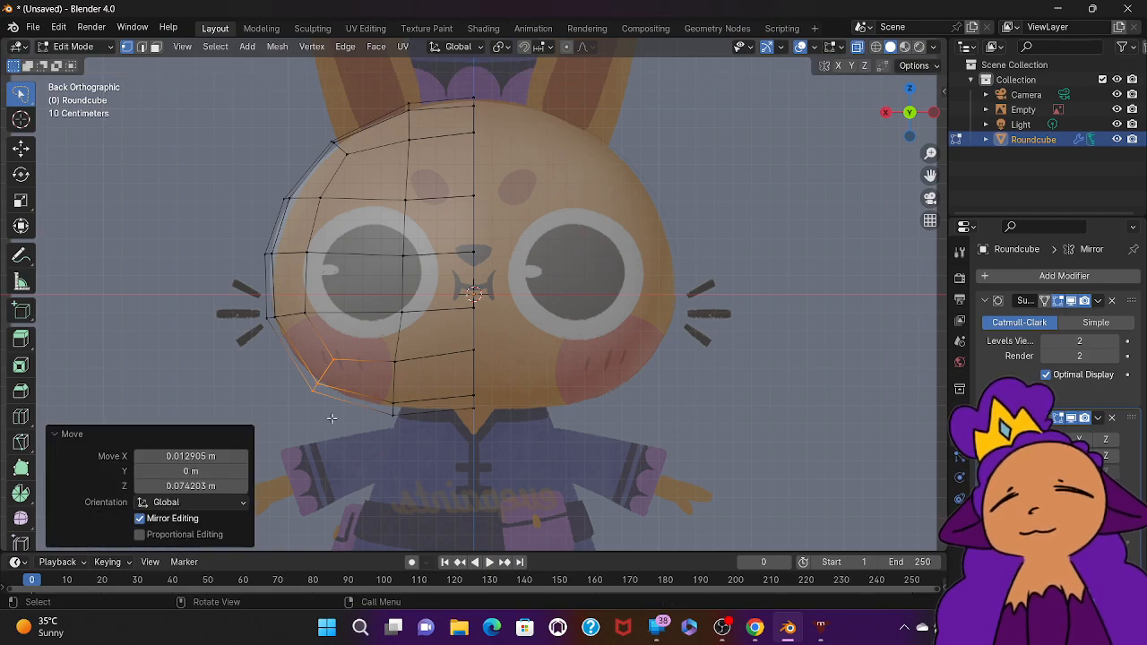
left_click(331, 419)
Step: In the back view, lower the two bottom centre-line vertices at the chin by about 0.048 m in Z, level with the neighbouring column
middle_click_drag(331, 419, 323, 409)
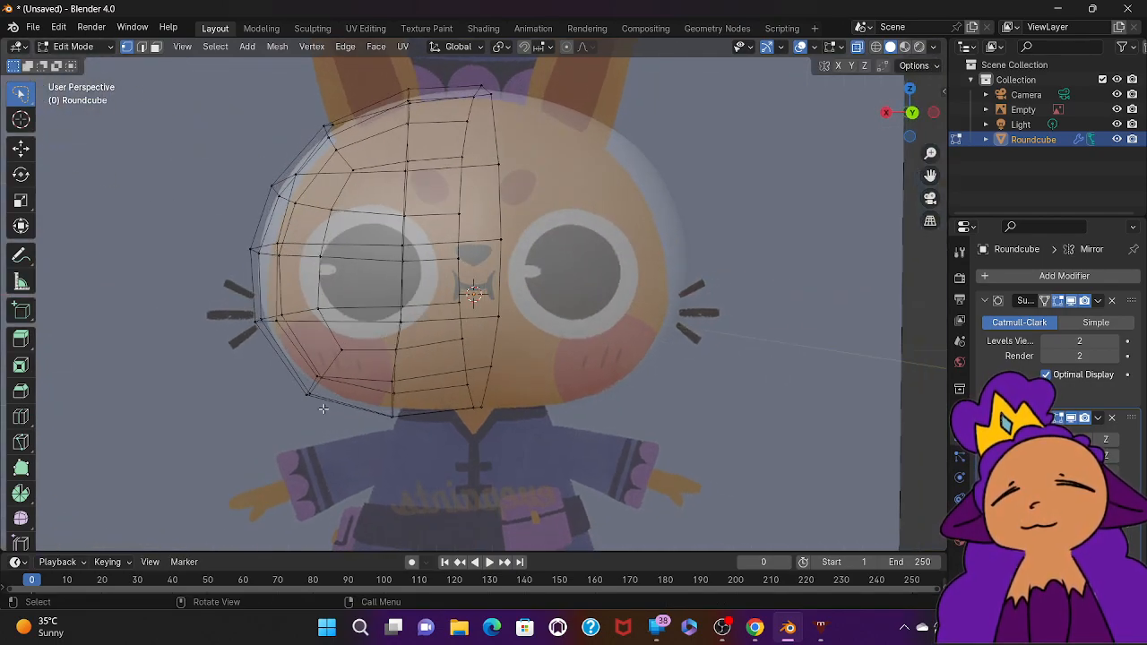
middle_click_drag(480, 432, 480, 432)
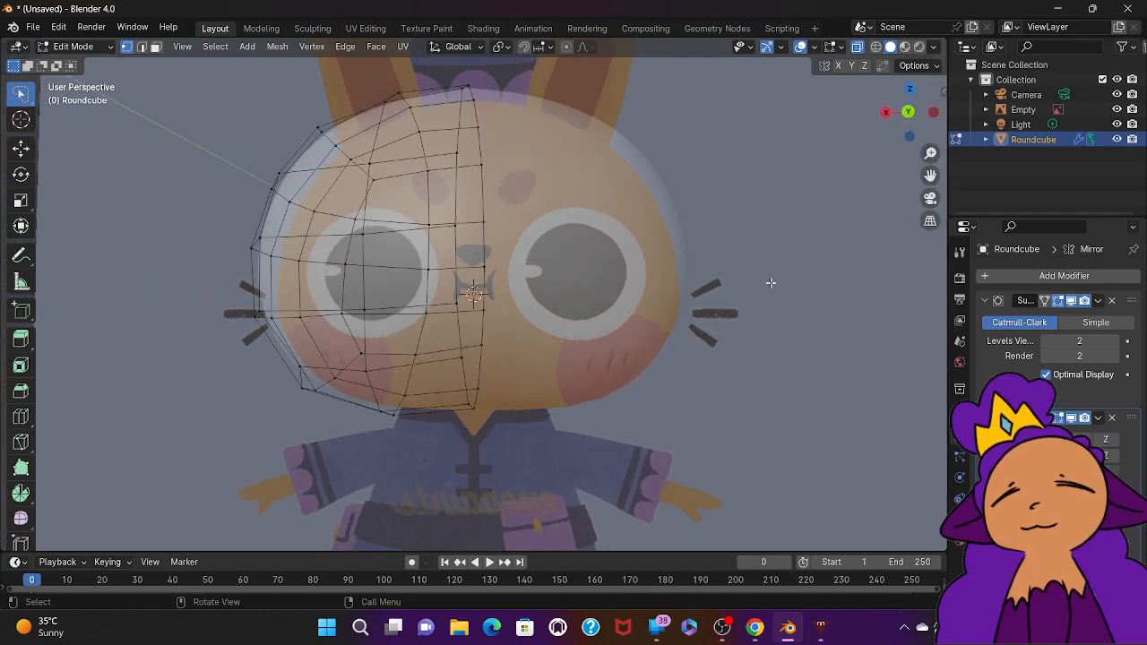
left_click(913, 112)
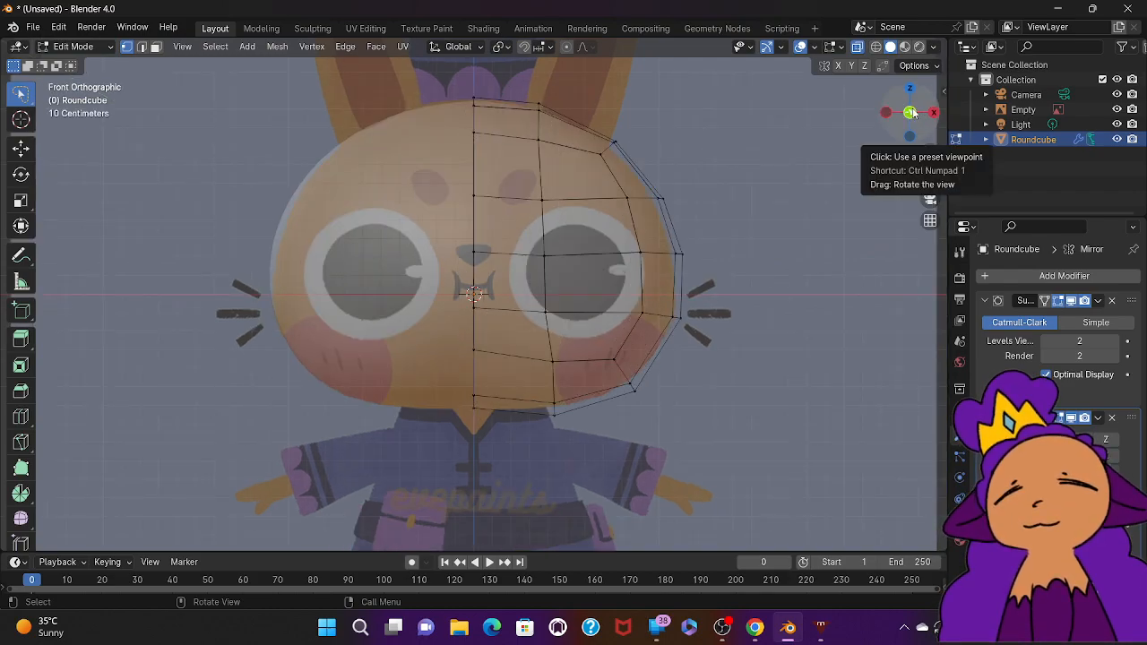
left_click(913, 112)
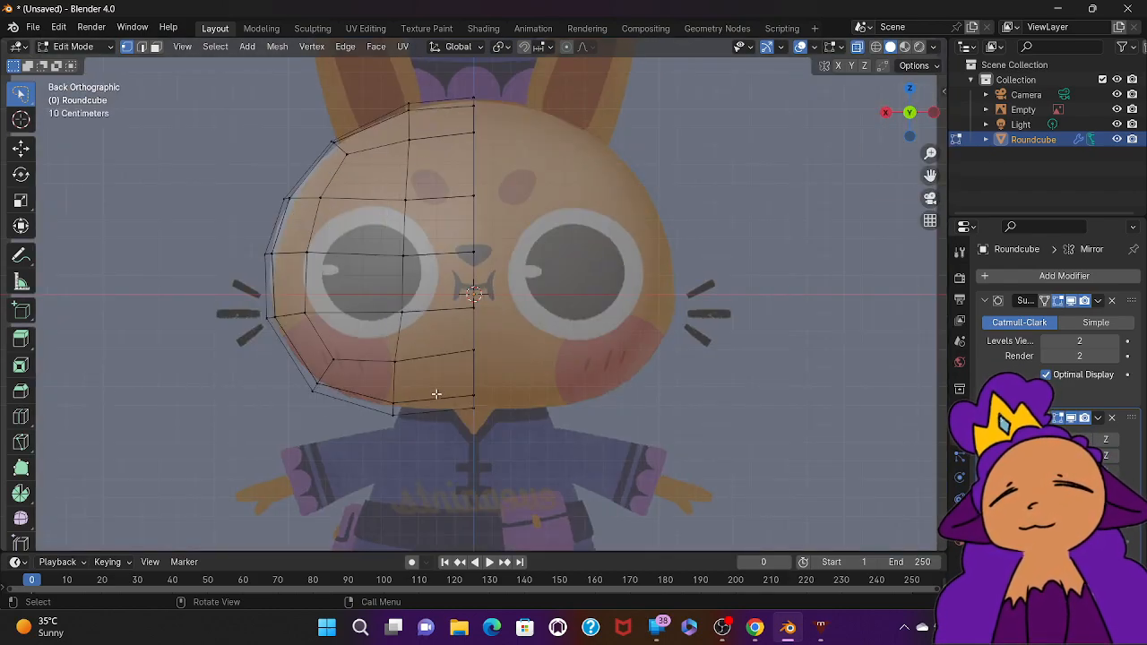
mouse_move(486, 392)
left_mouse_down()
mouse_move(470, 382)
mouse_move(458, 417)
mouse_move(500, 427)
left_mouse_up()
key("g")
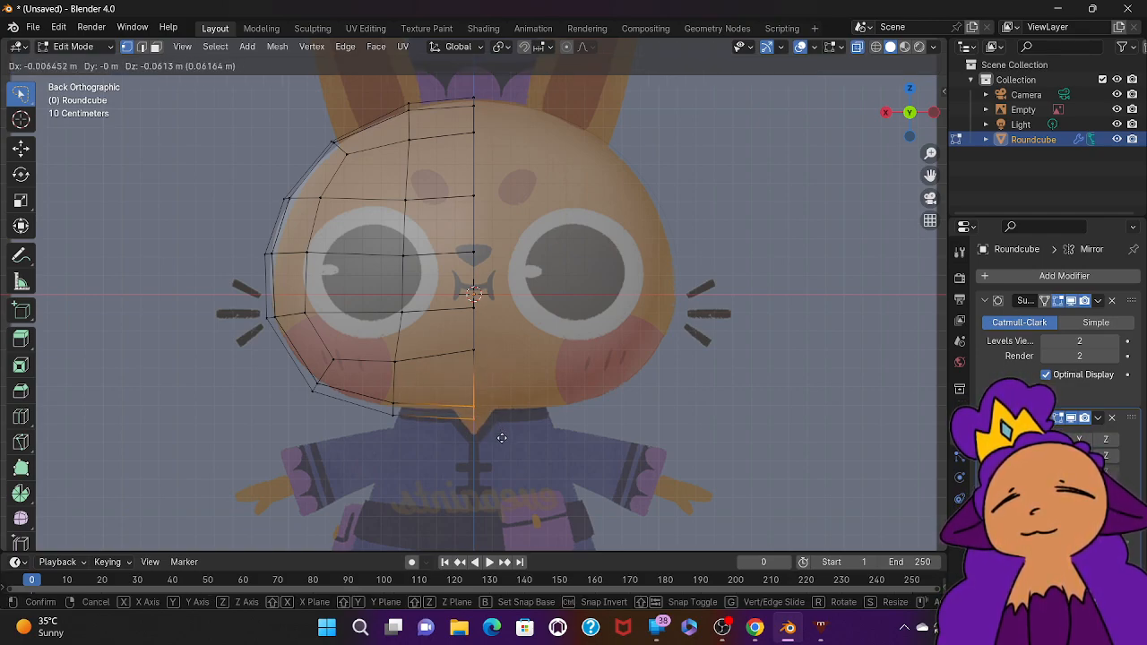
left_click(501, 436)
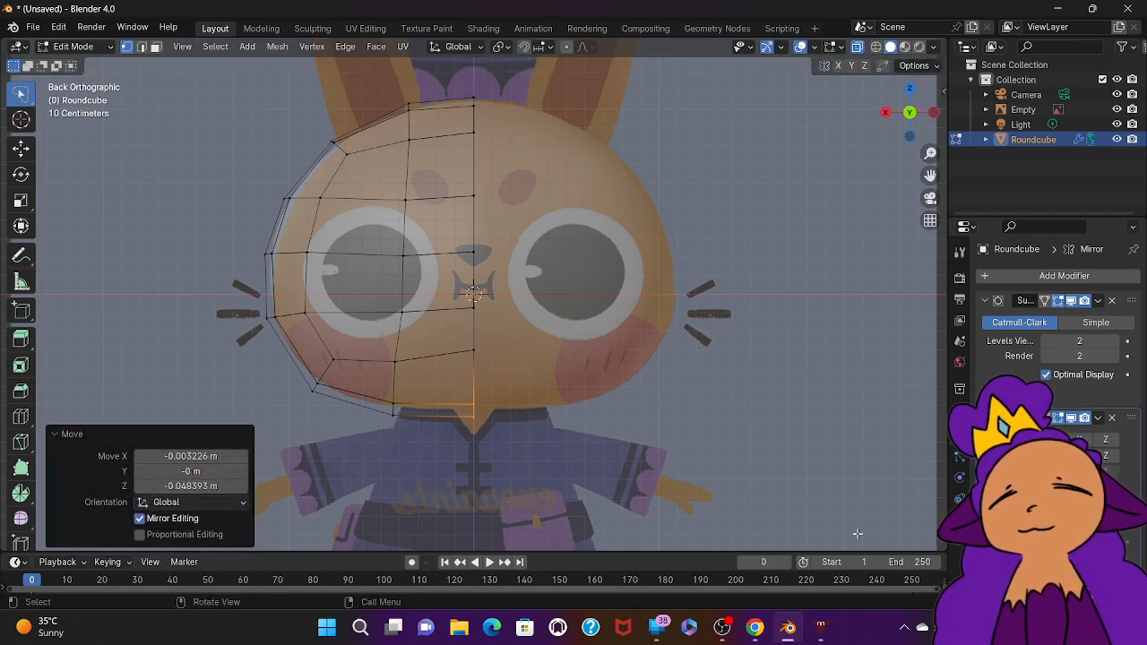
Step: Switch to Chrome, rewatch how the tutorial applies the head's Subdivision modifier, and return to Blender
left_click(751, 629)
left_click(599, 354)
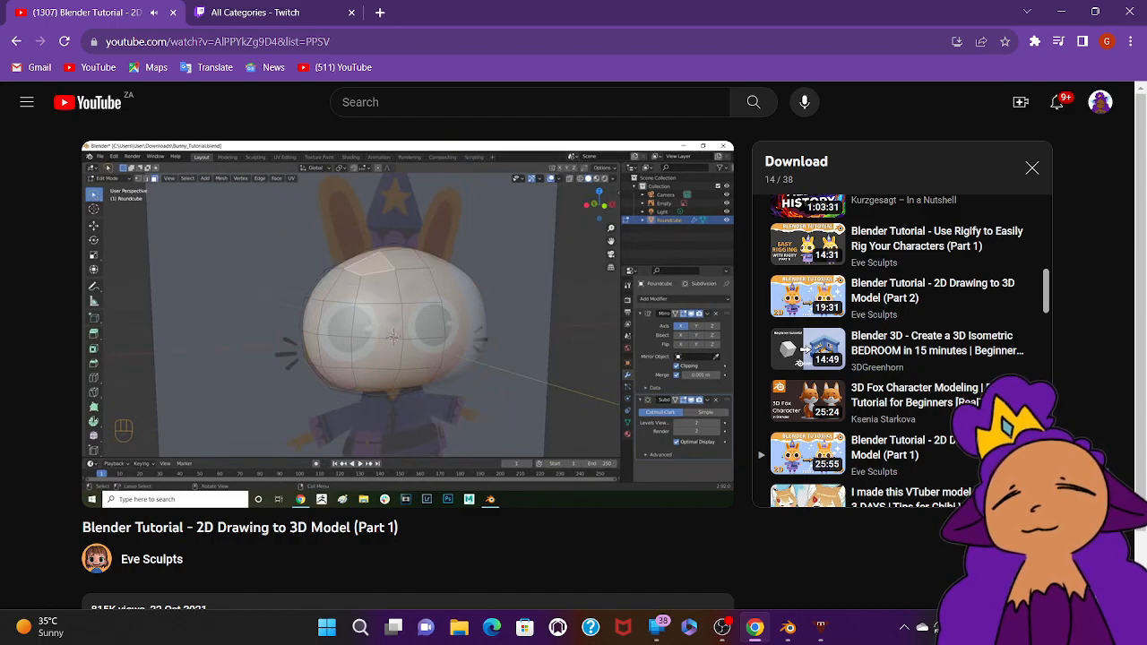
key("Left")
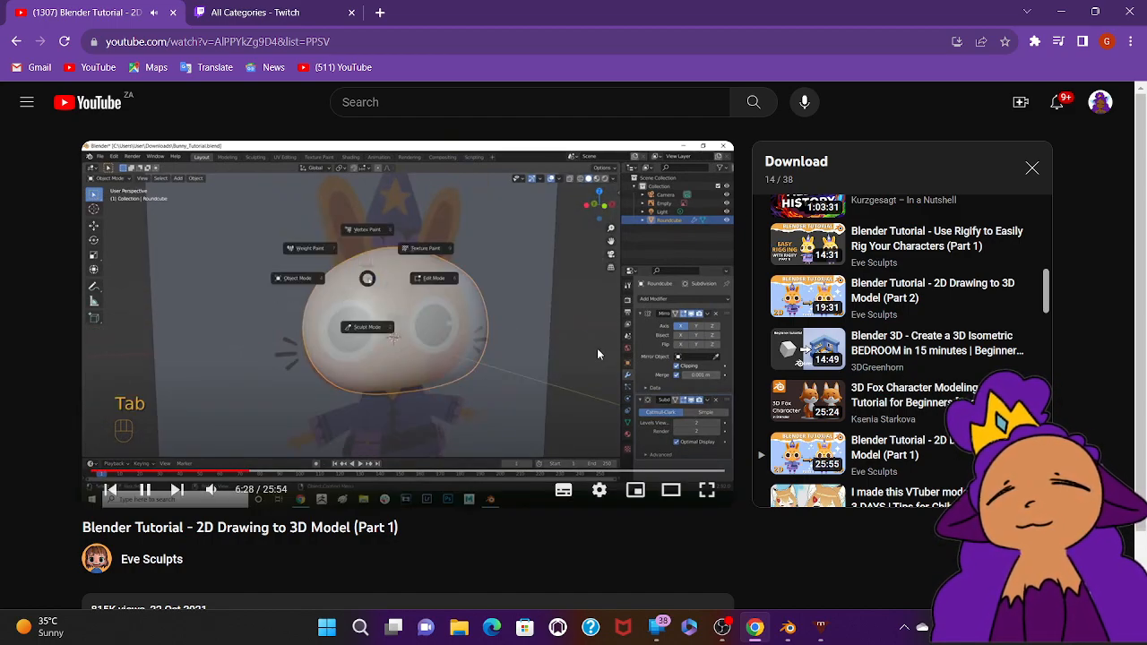
key("Left")
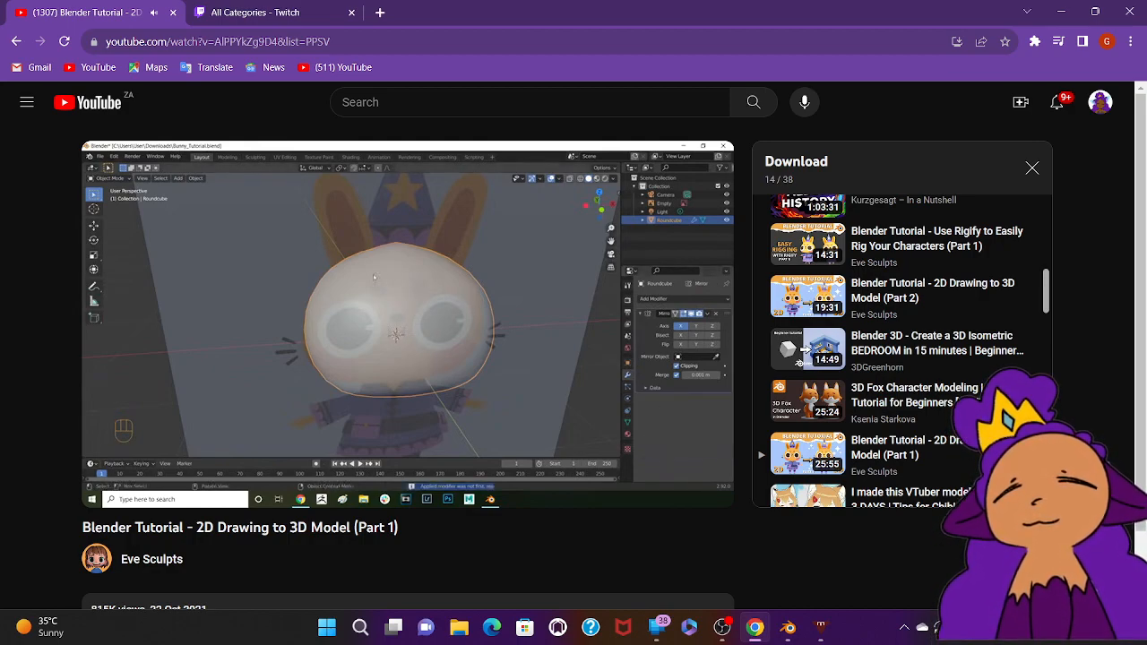
left_click(598, 351)
left_click(598, 354)
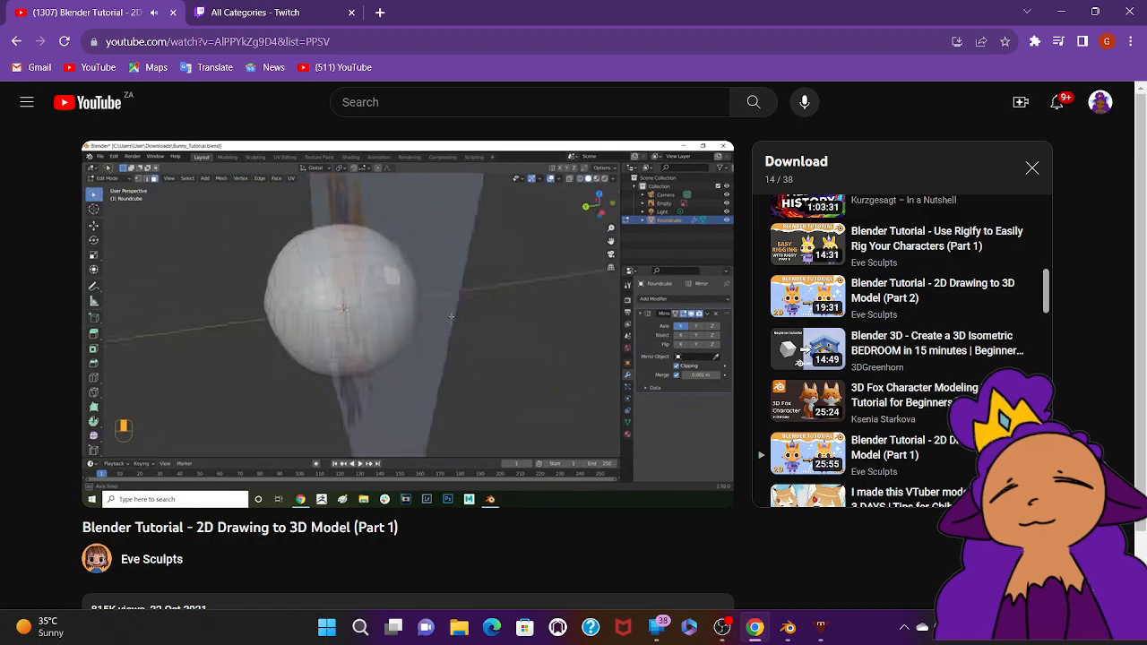
left_click(597, 347)
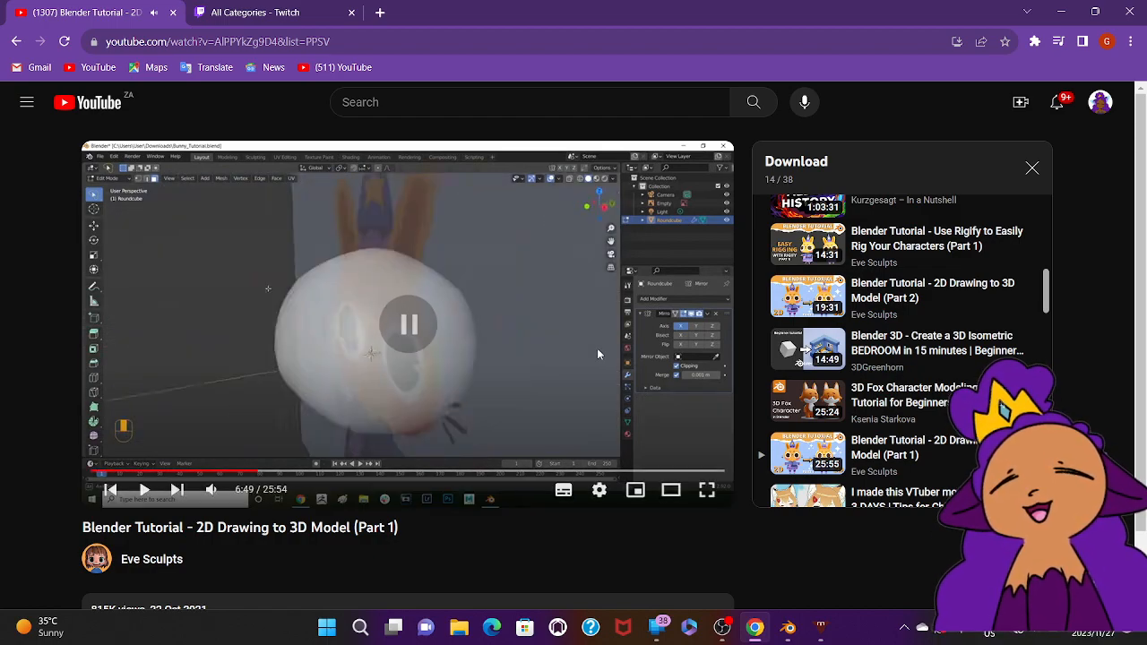
left_click(788, 628)
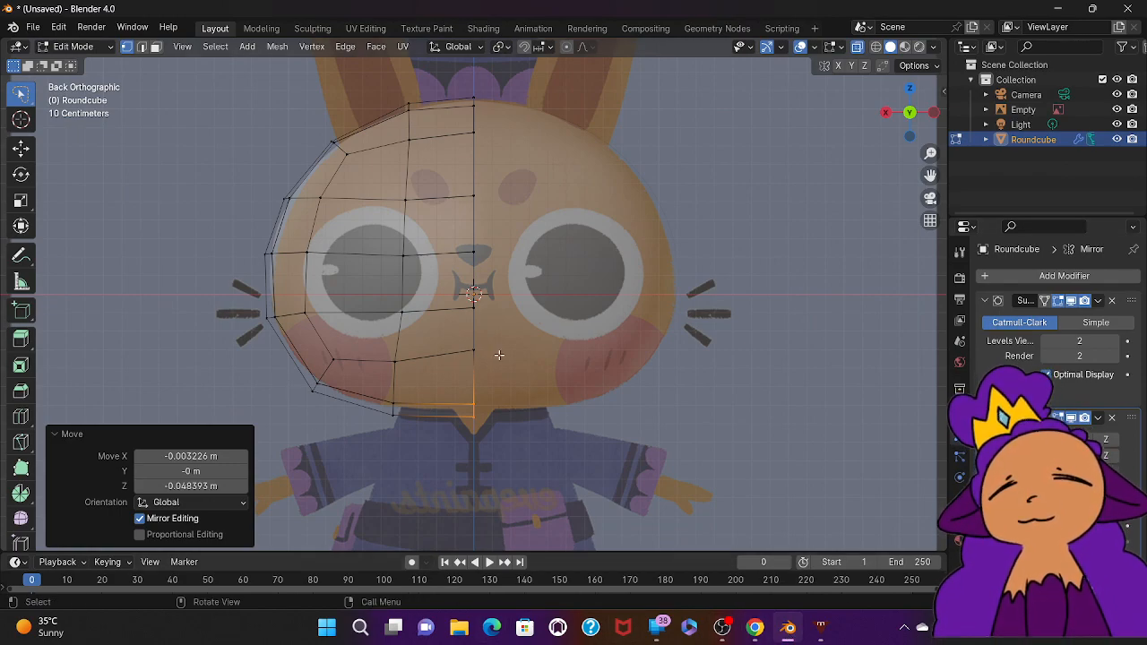
Step: Move the head's centre-line vertex above the chin down by about 0.065 m
left_click(459, 359)
key("g")
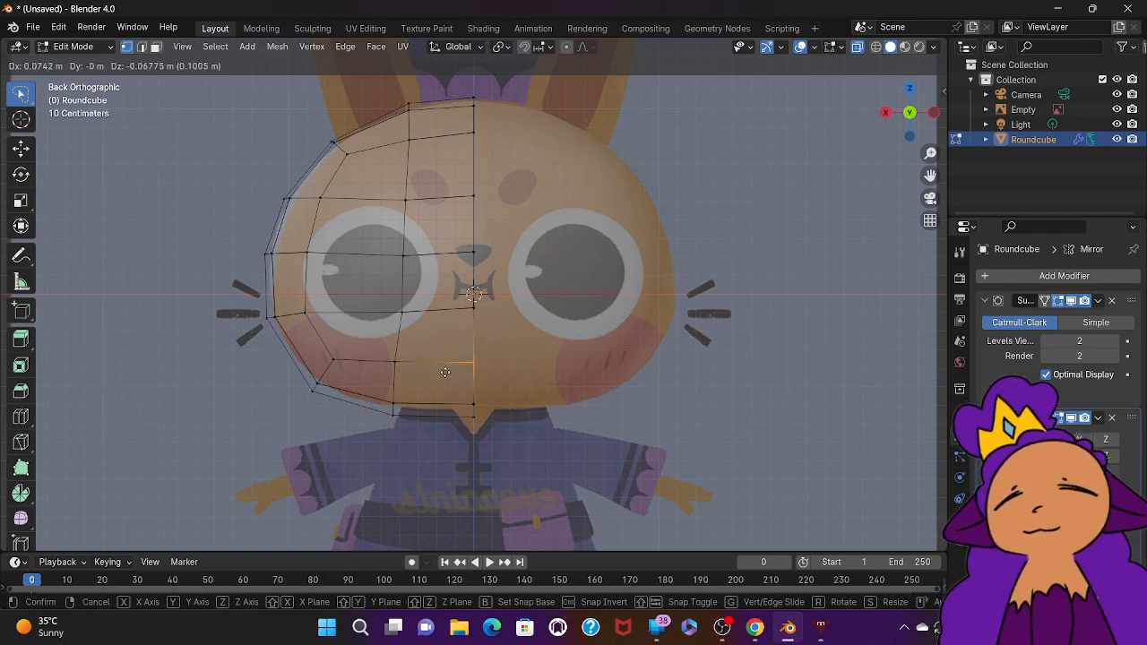
left_click(446, 371)
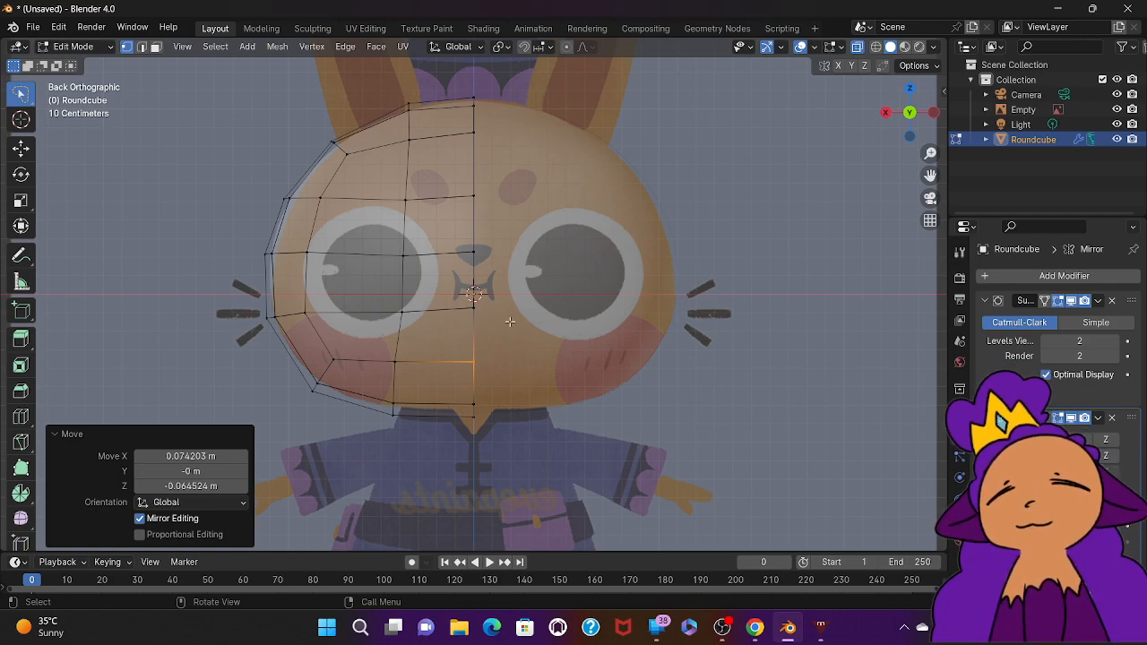
Step: Switch the head to Object Mode and set its Subdivision modifier's viewport levels to 1
key("ctrl+Tab")
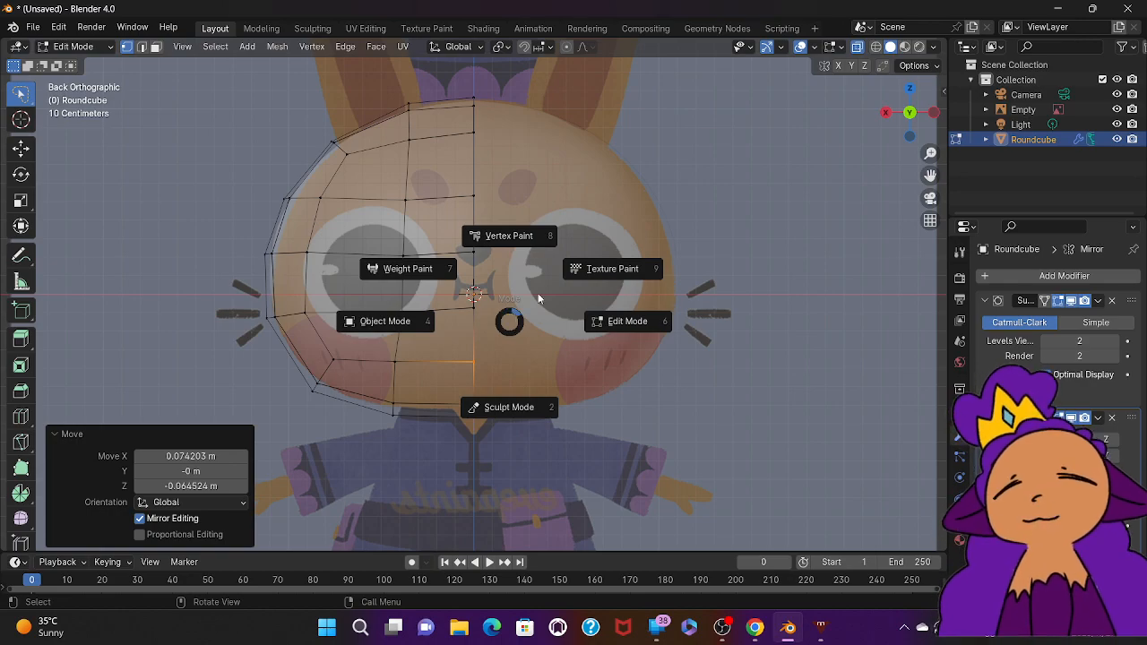
left_click(383, 322)
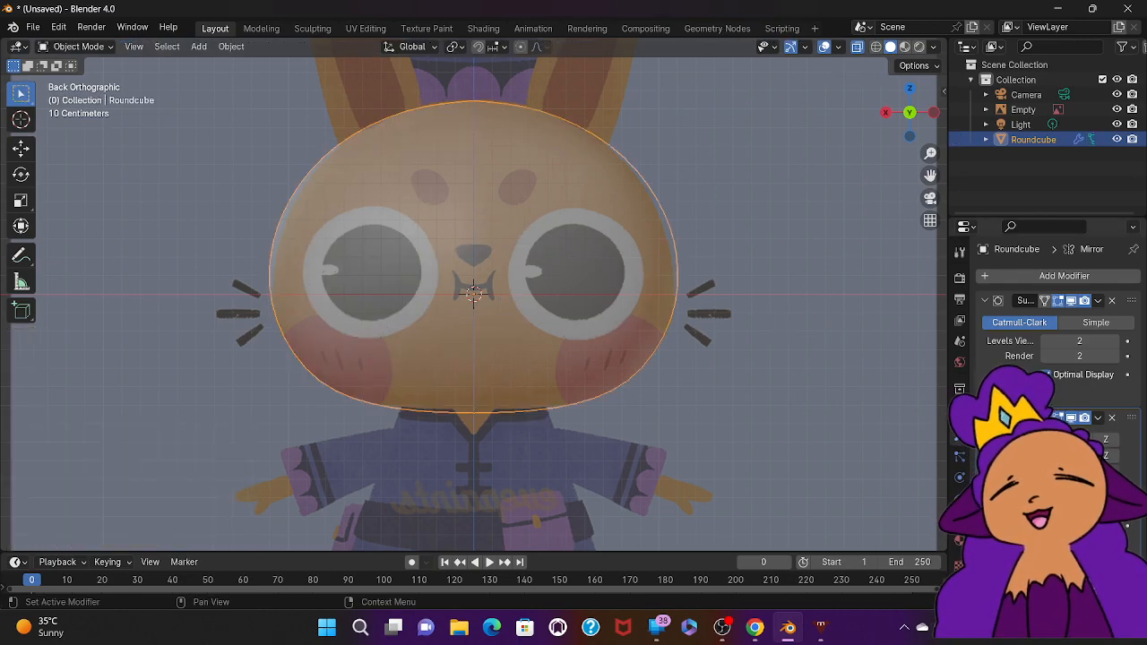
left_click(1046, 341)
type("1")
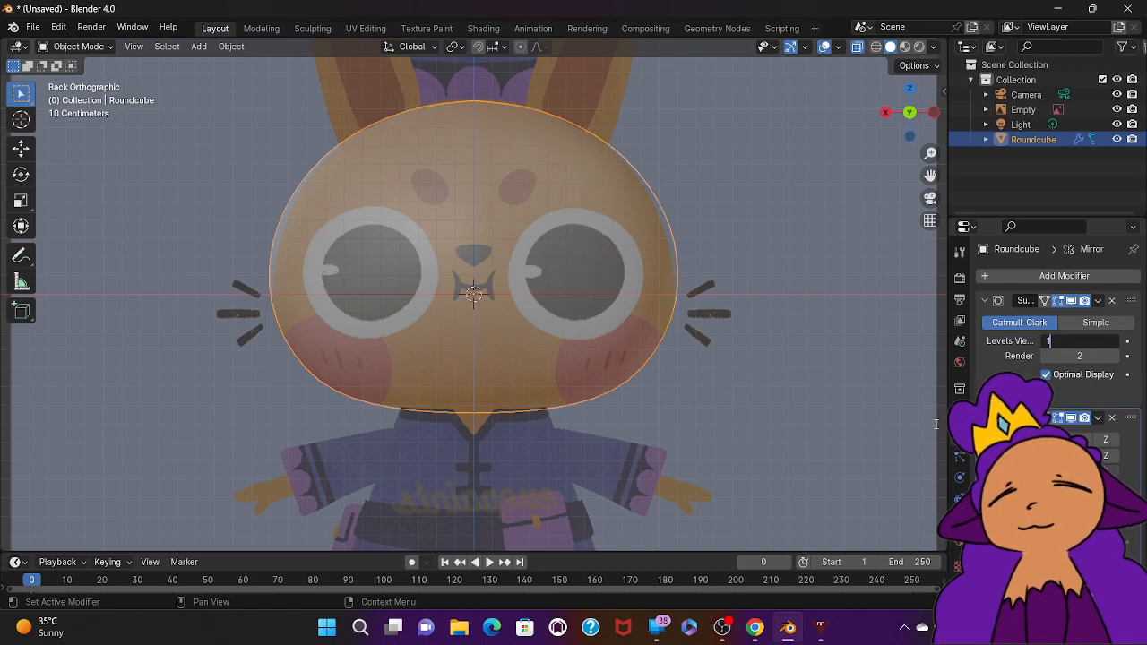
key("Return")
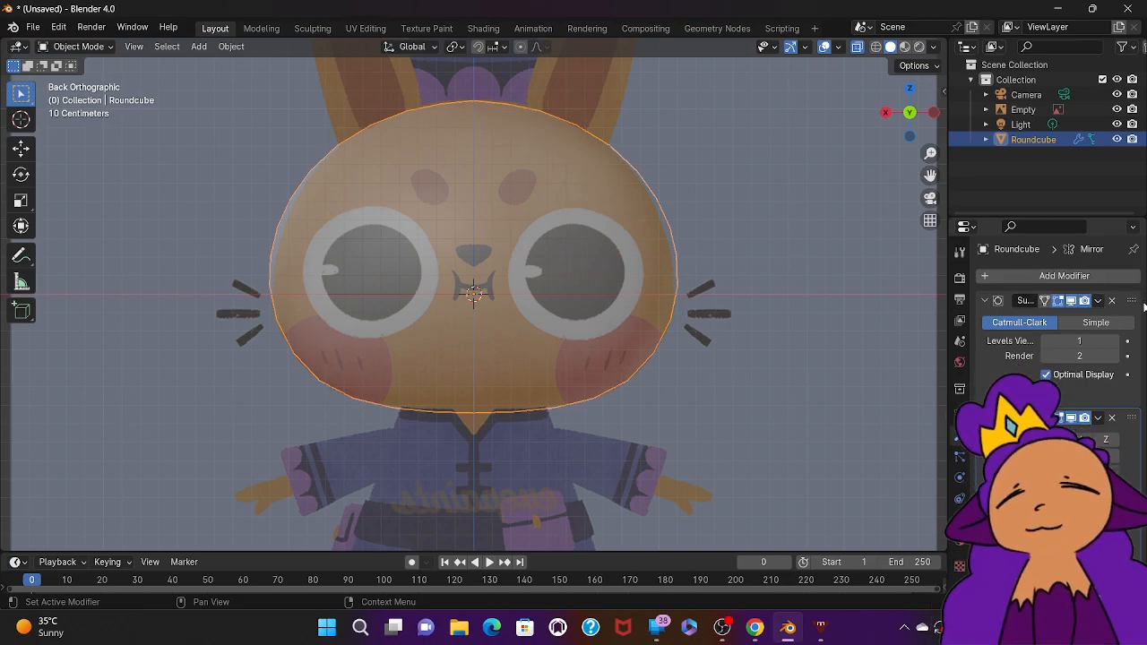
left_click(989, 338)
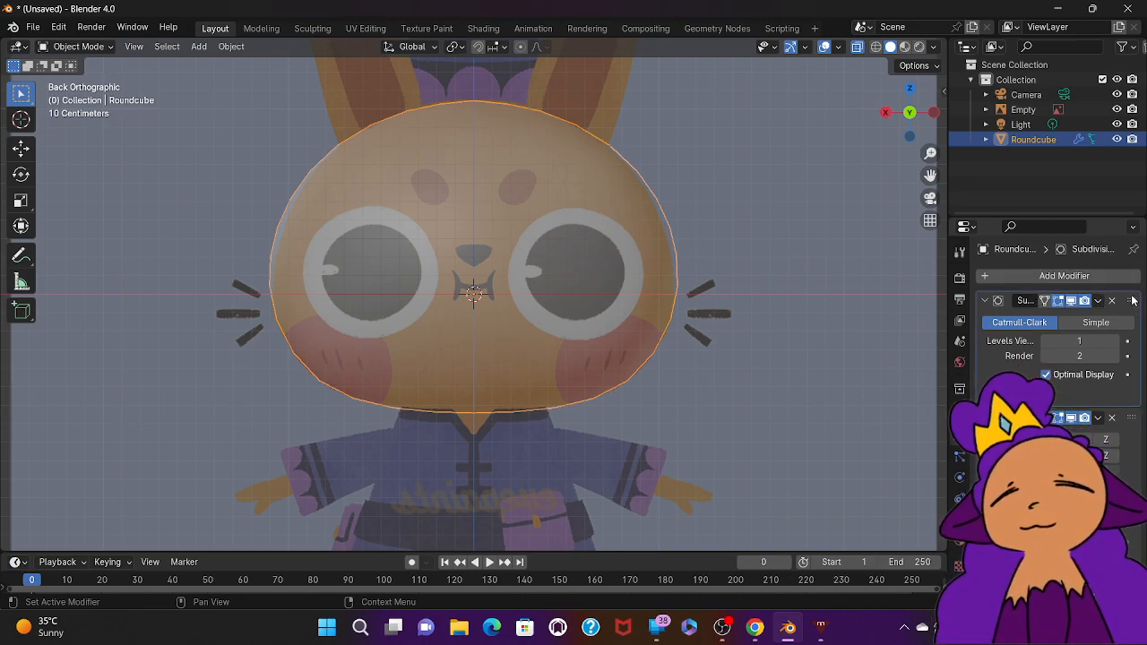
left_click(985, 301)
left_click(985, 301)
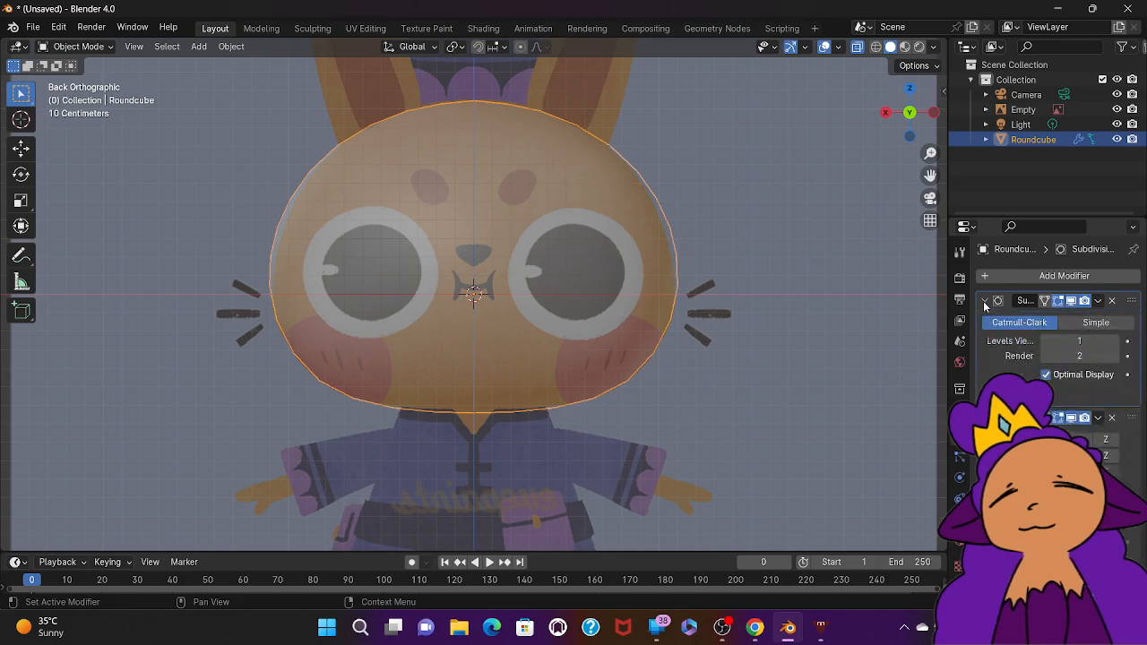
left_click(995, 395)
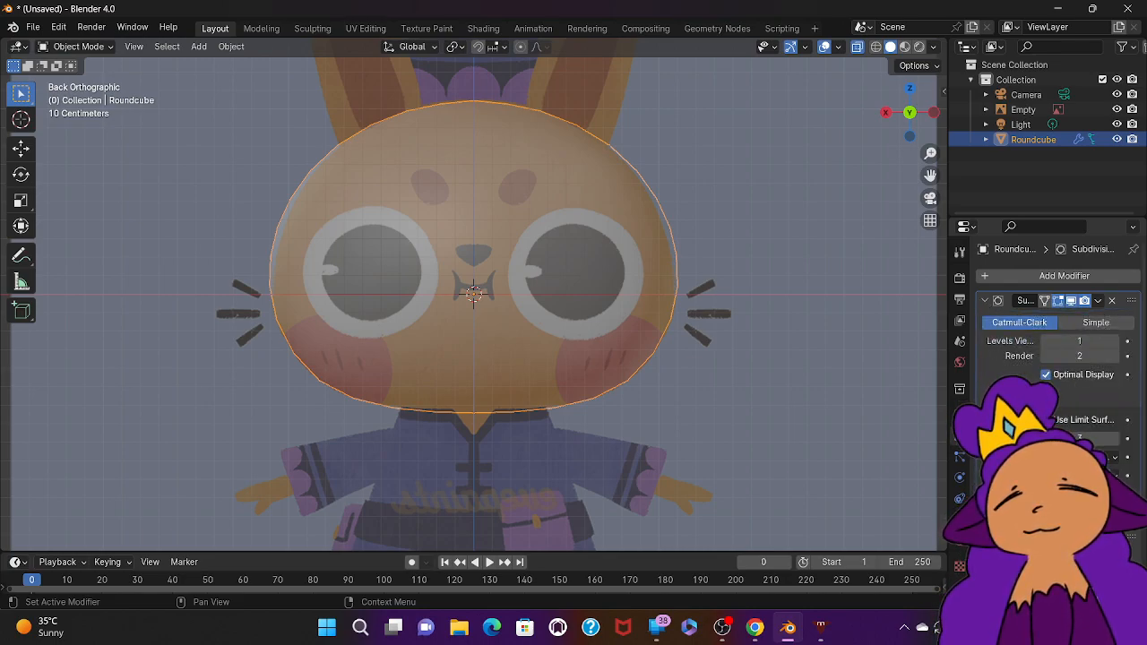
left_click(995, 395)
left_click(1096, 323)
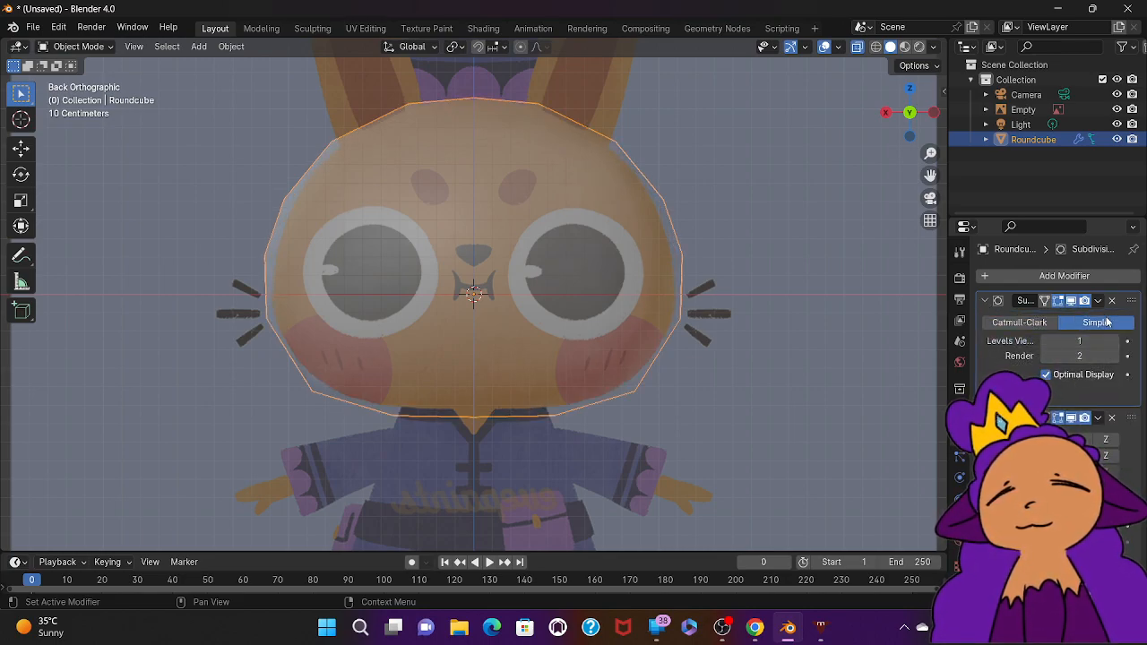
left_click(1033, 325)
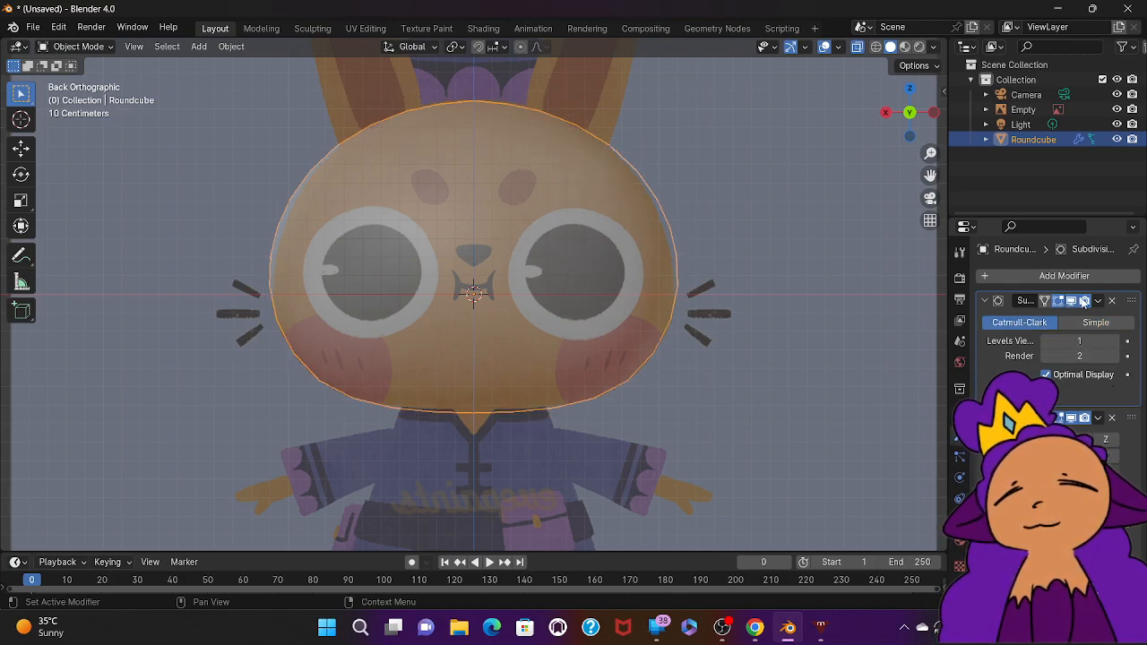
Step: Apply the head's Subdivision modifier and return the mesh to Edit Mode with nothing selected
left_click(1098, 301)
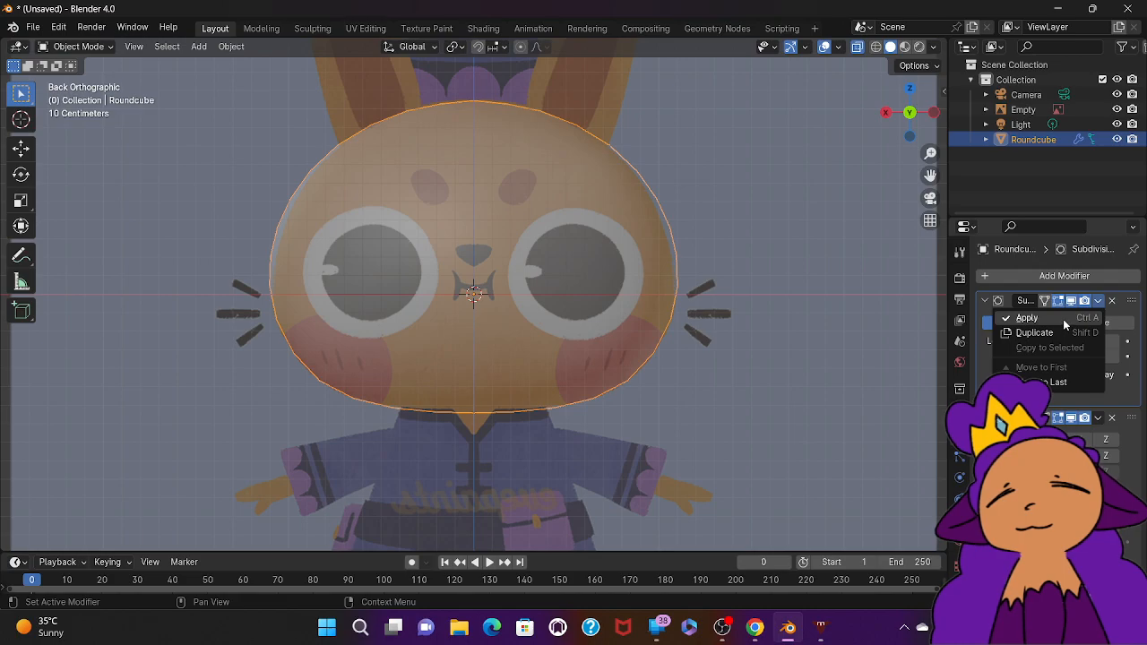
left_click(1028, 318)
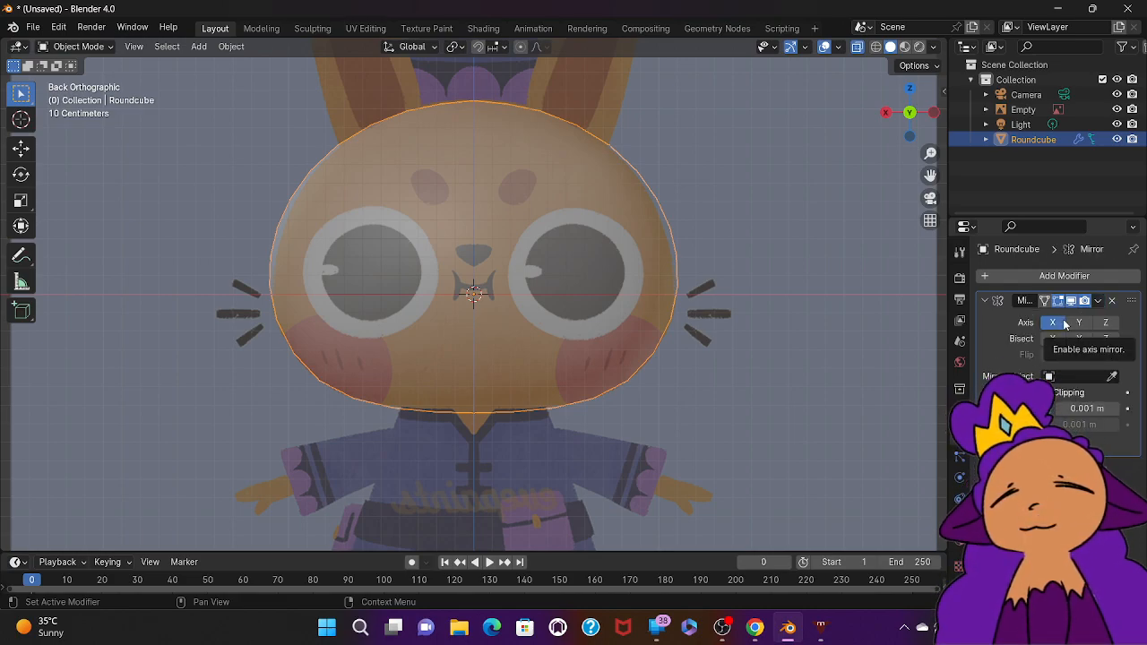
key("ctrl+Tab")
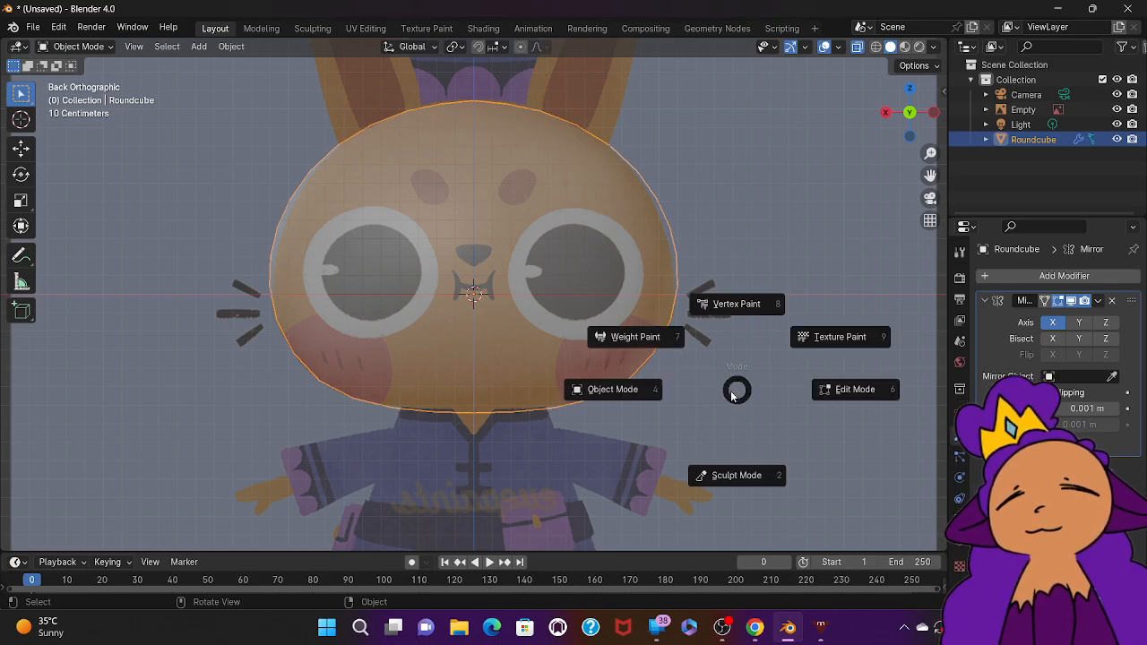
left_click(874, 388)
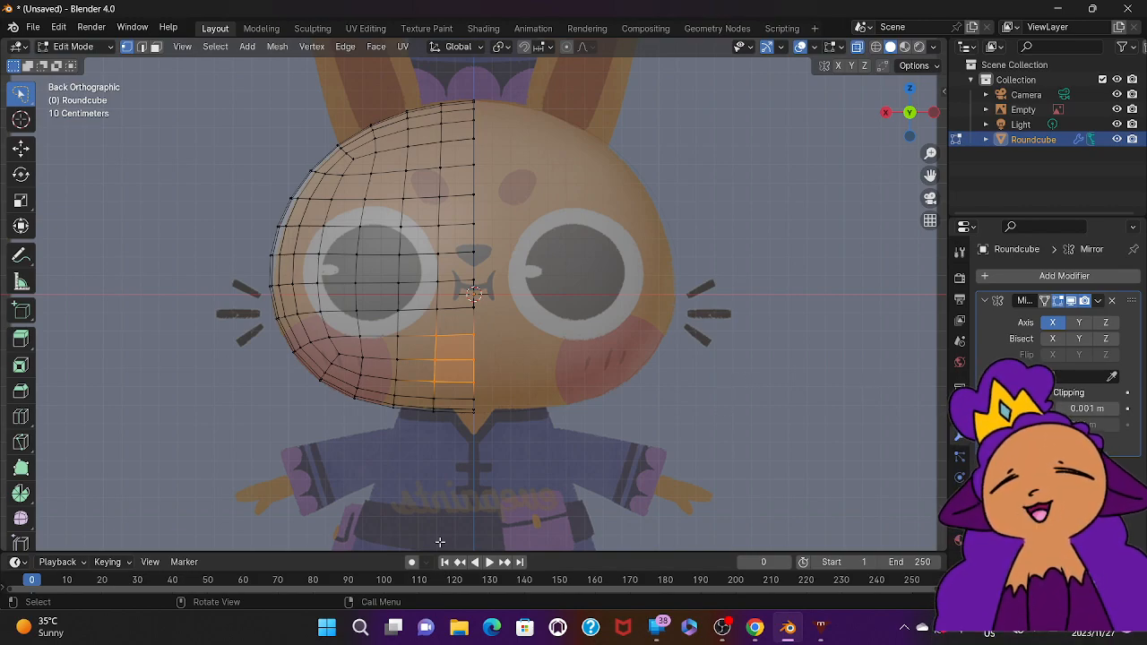
left_click(556, 480)
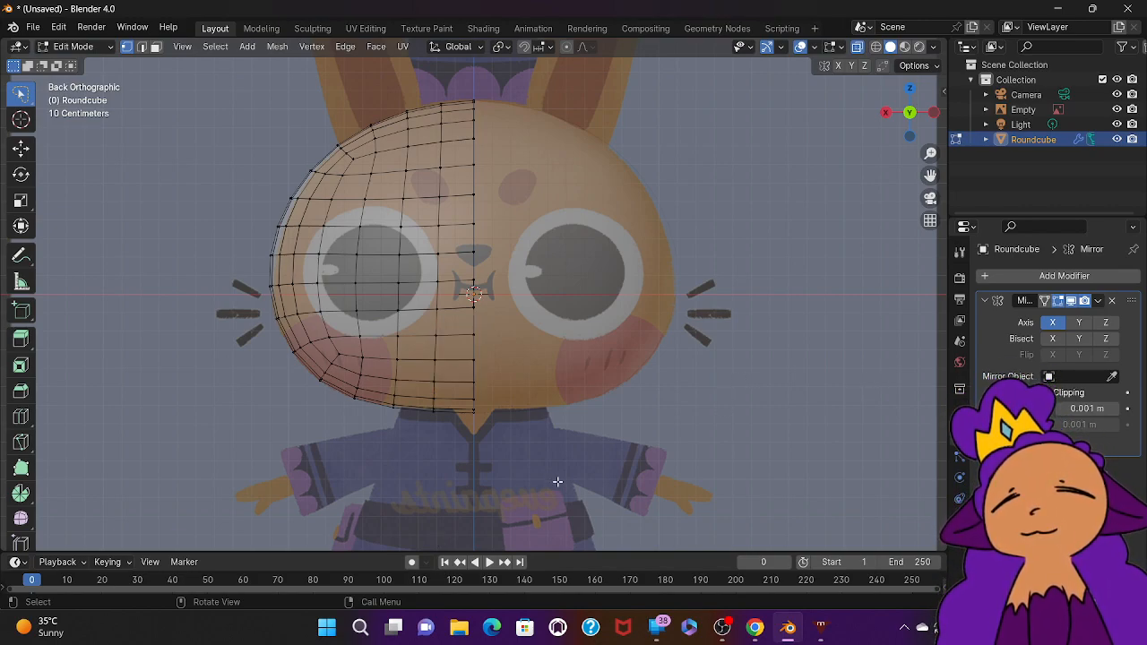
Step: Switch to Chrome, watch the tutorial's part after the Subdivision modifier is applied, and return to Blender
left_click(754, 627)
left_click(584, 375)
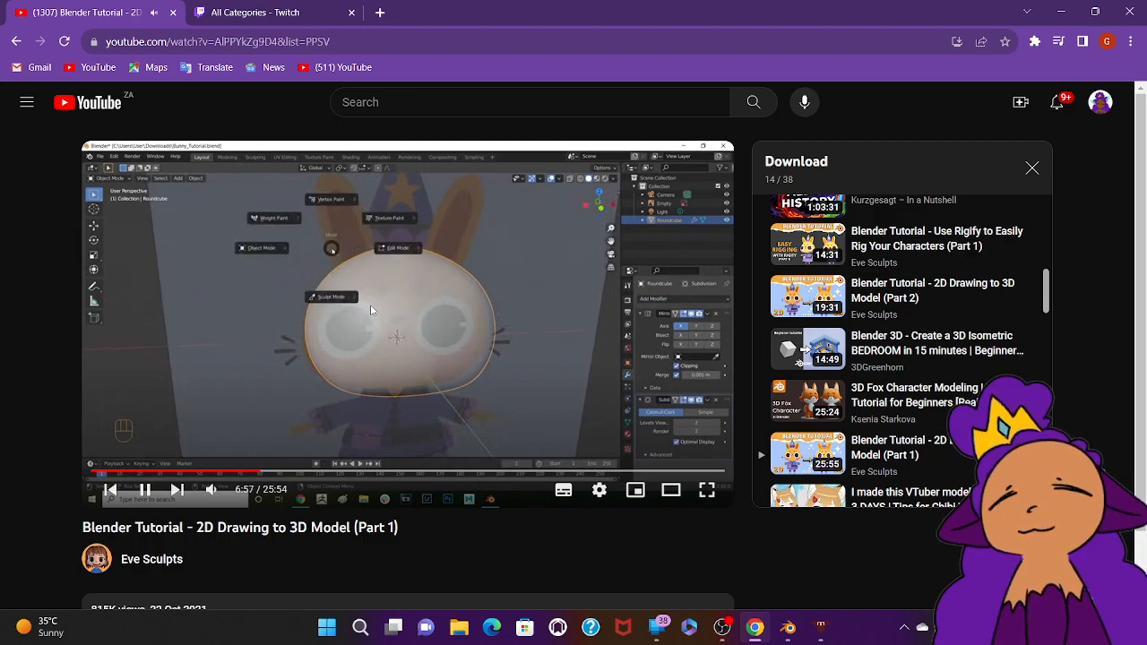
left_click(370, 310)
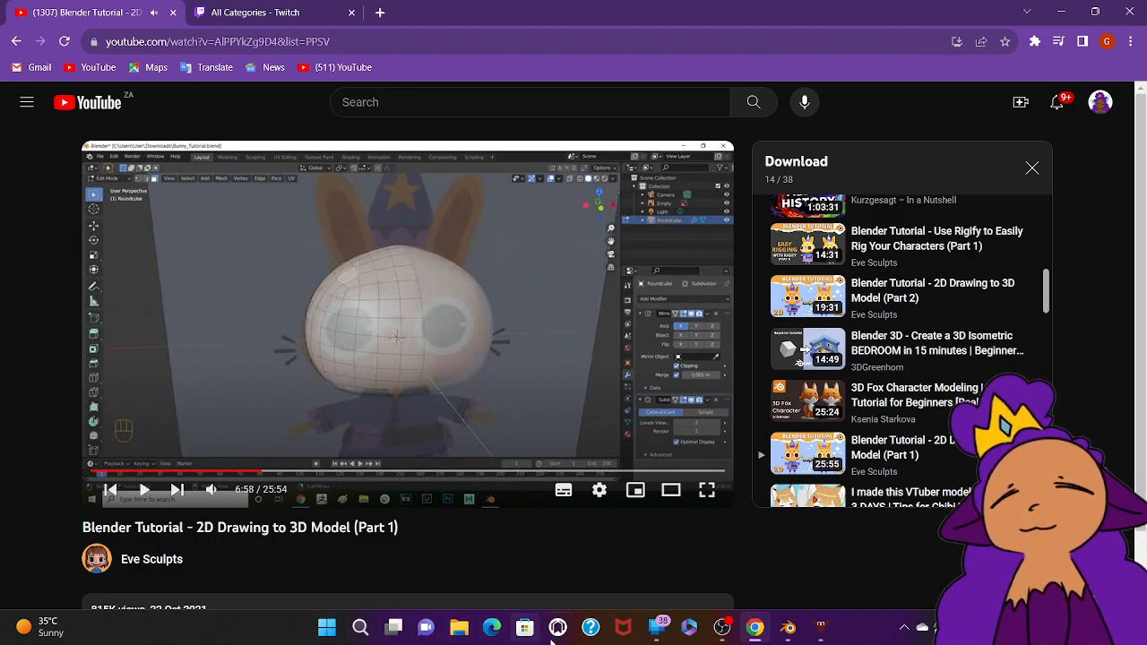
left_click(787, 627)
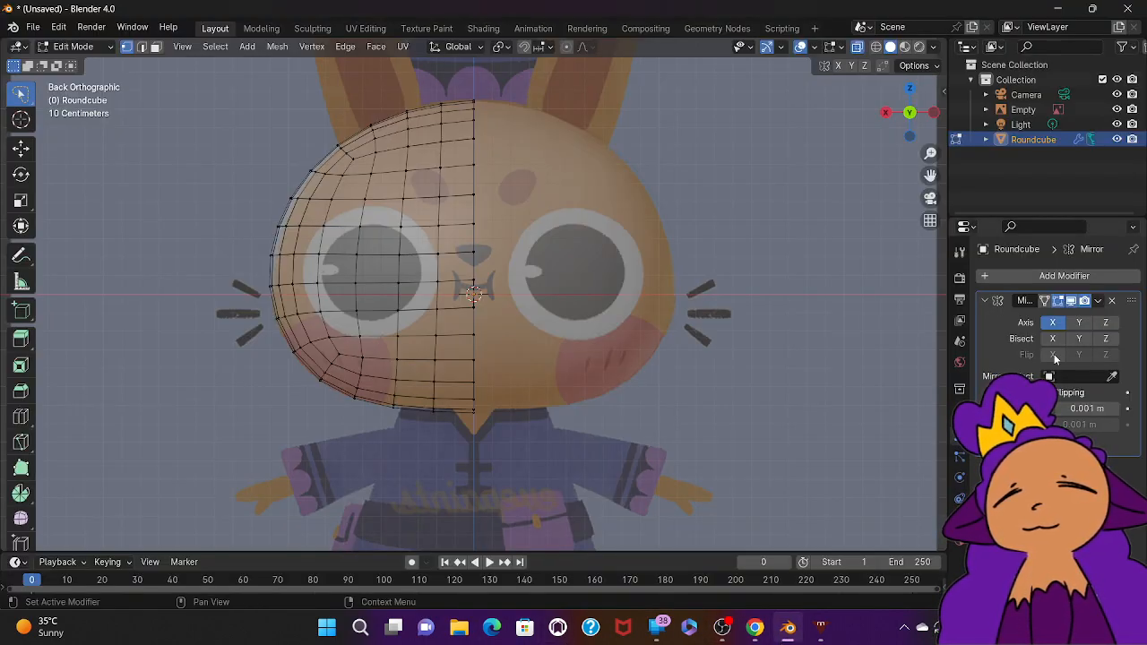
Step: Add a new Subdivision Surface modifier to the head after the Mirror modifier
left_click(1030, 277)
mouse_move(946, 292)
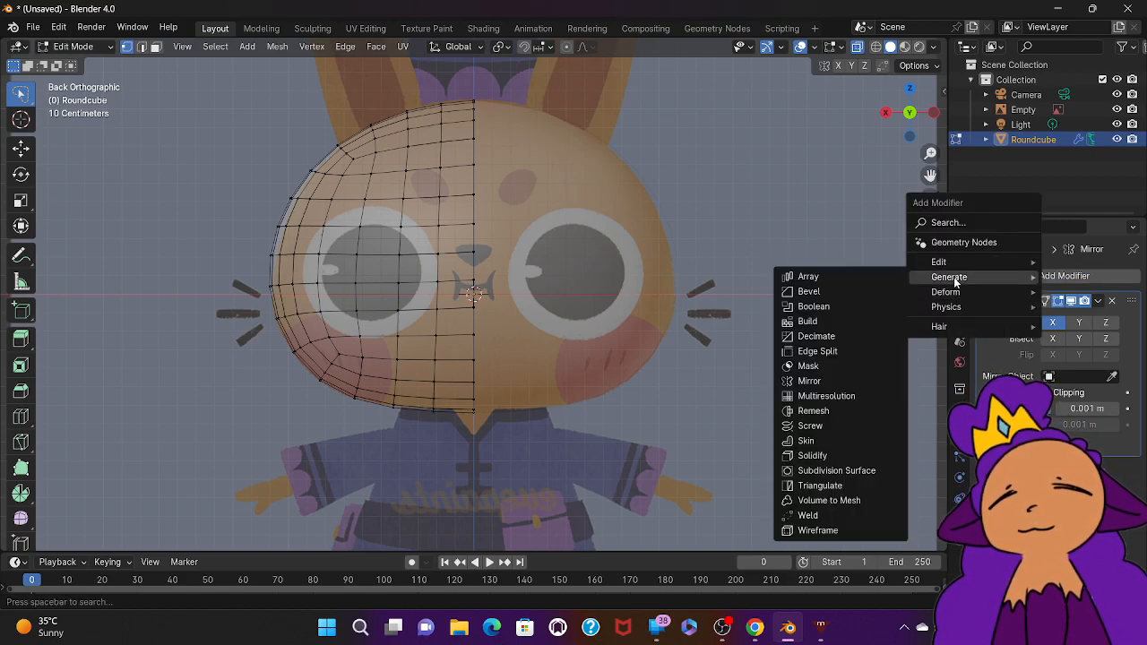
left_click(828, 471)
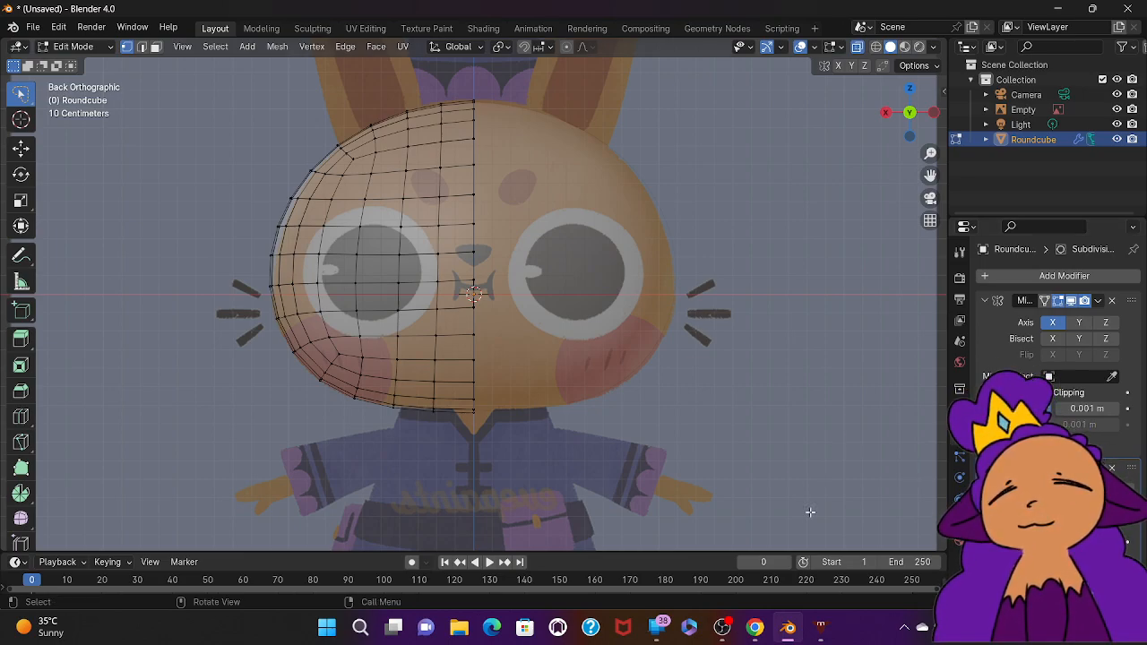
Step: Switch to Chrome, check how the tutorial opens the ear hole in the head, and return to Blender
left_click(756, 628)
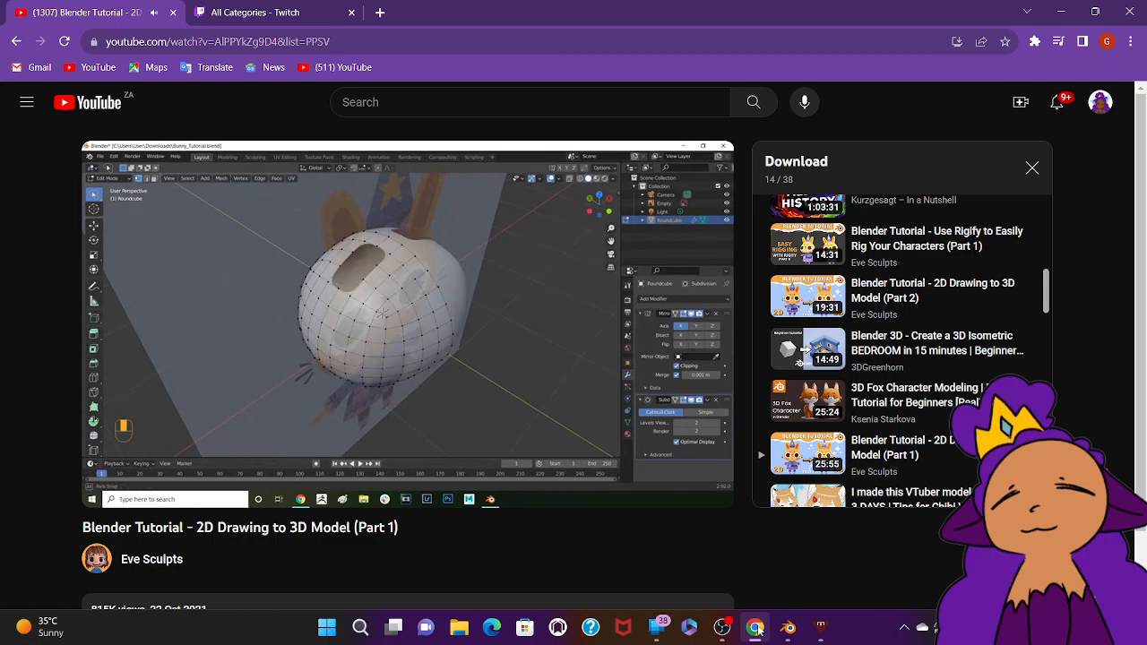
key("space")
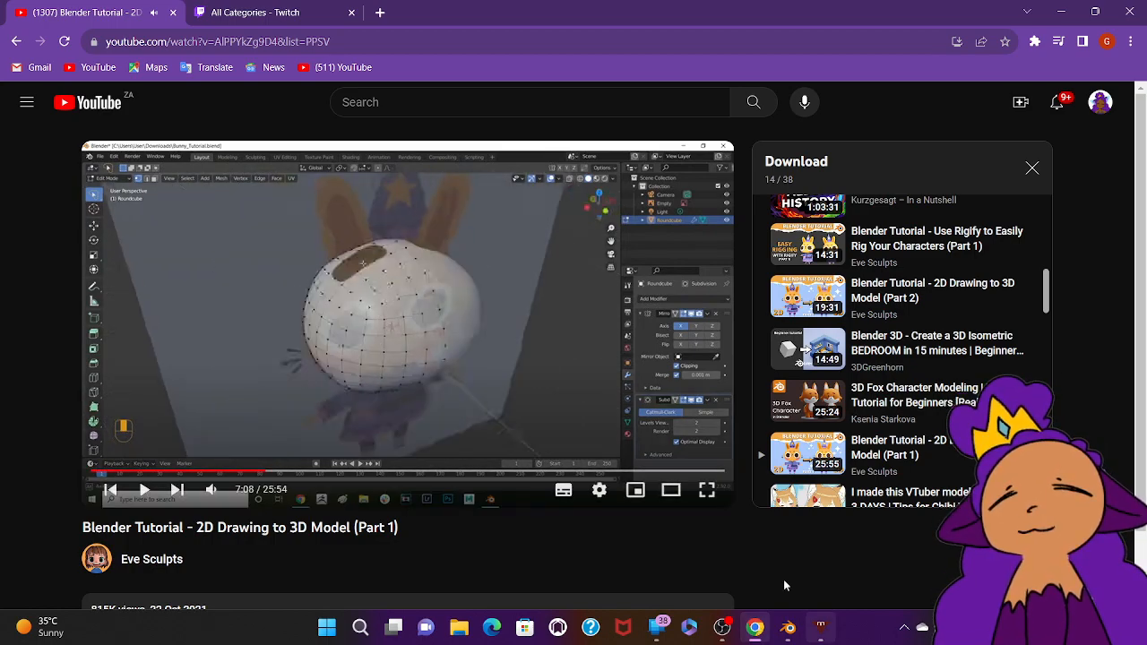
left_click(788, 627)
Step: Delete the single vertex on the upper side of the head beneath the ear to open the ear hole
middle_click_drag(583, 492, 583, 489)
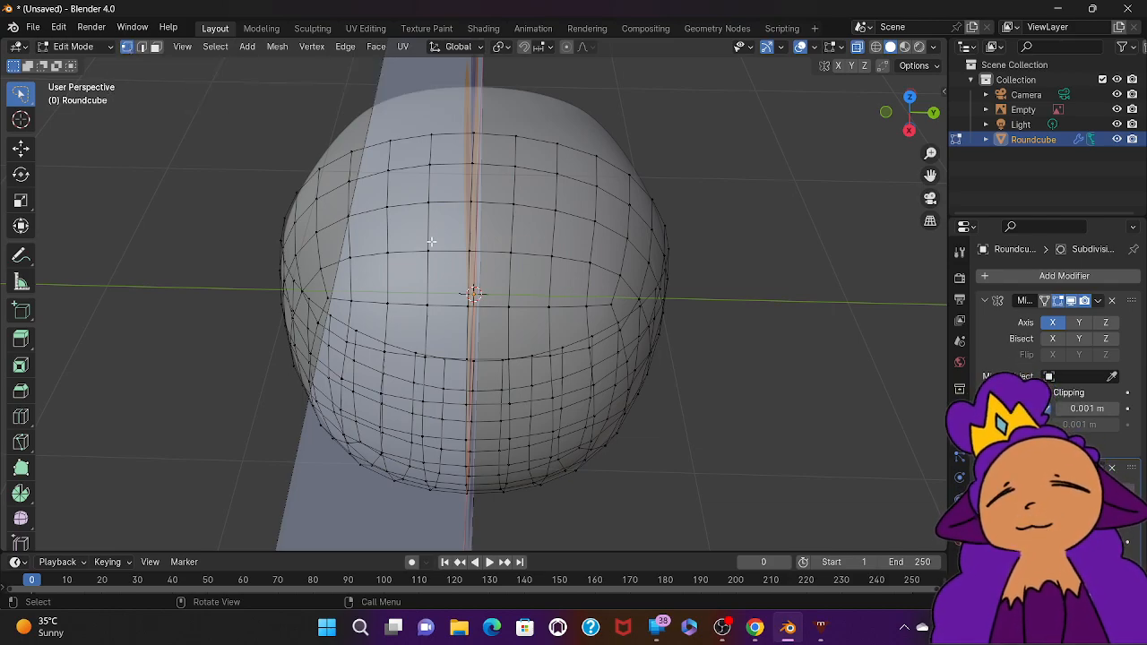
mouse_move(454, 79)
middle_mouse_down()
mouse_move(414, 111)
mouse_move(454, 80)
mouse_move(444, 76)
middle_mouse_up()
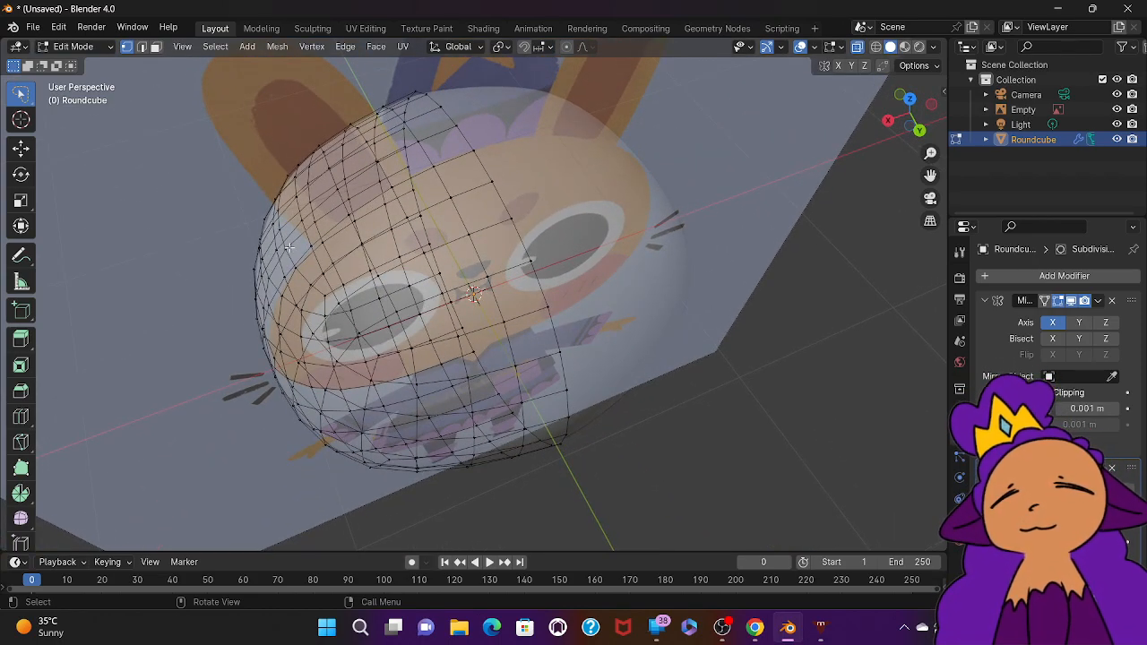
mouse_move(335, 191)
middle_mouse_down()
mouse_move(323, 115)
mouse_move(342, 172)
mouse_move(333, 186)
mouse_move(334, 176)
middle_mouse_up()
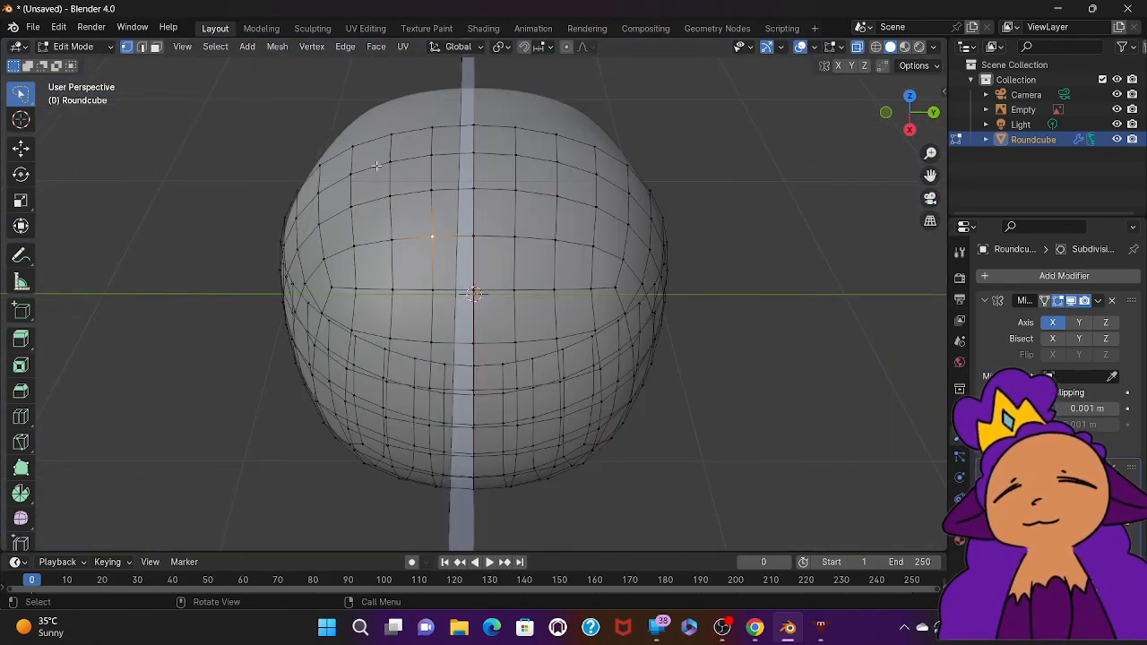
left_click(474, 235)
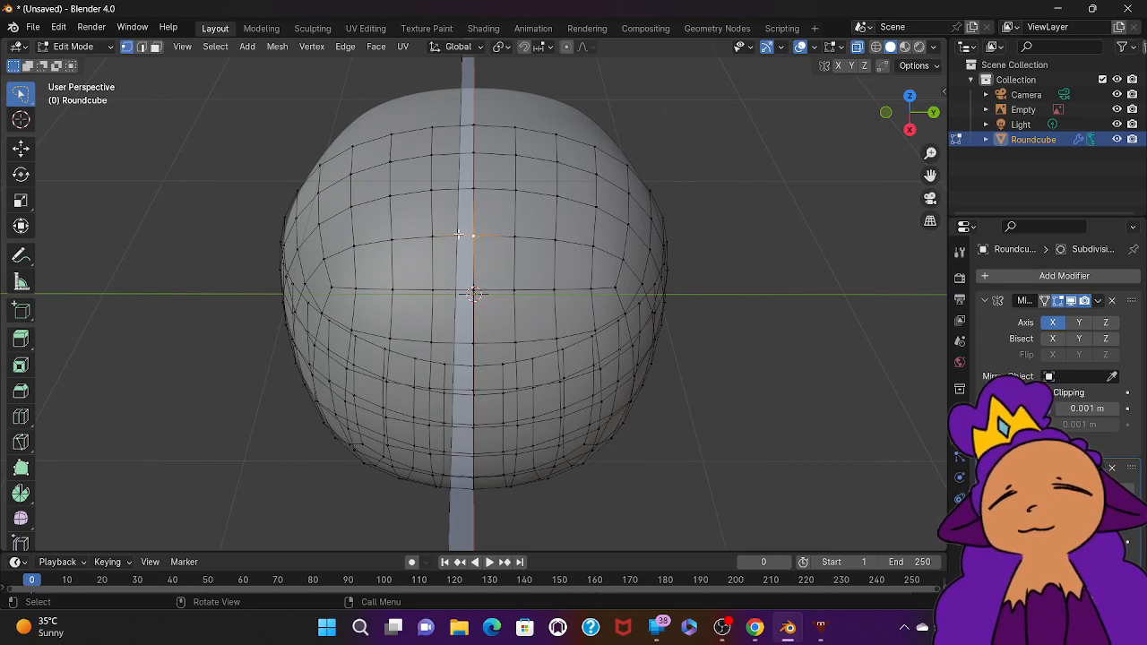
key("x")
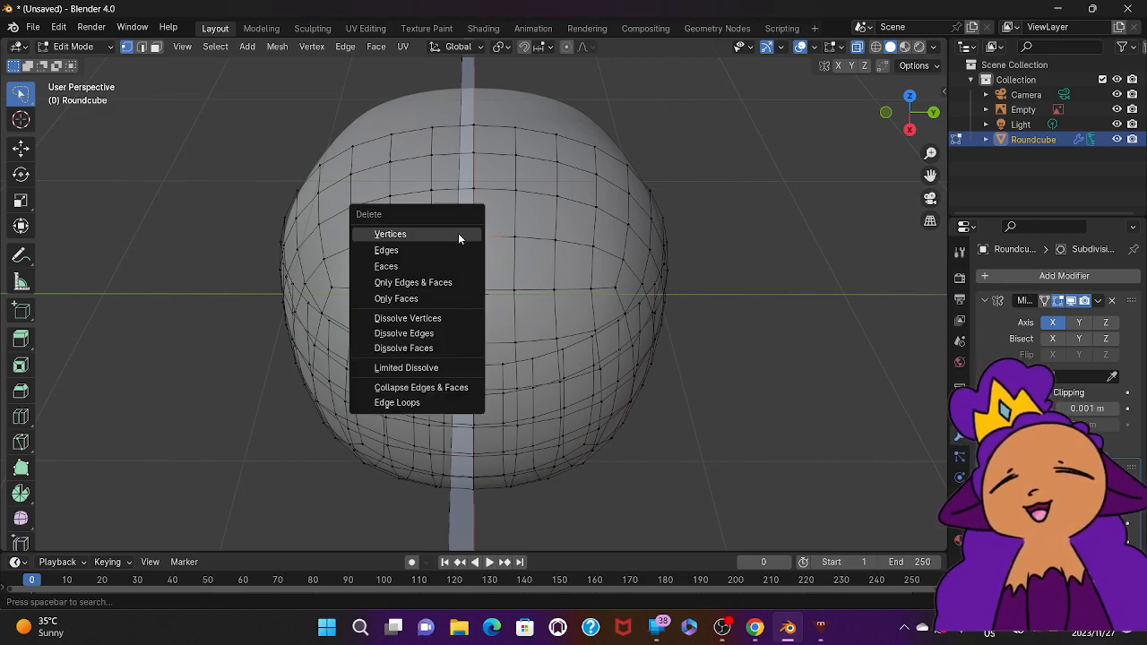
left_click(458, 233)
middle_click_drag(487, 259, 488, 260)
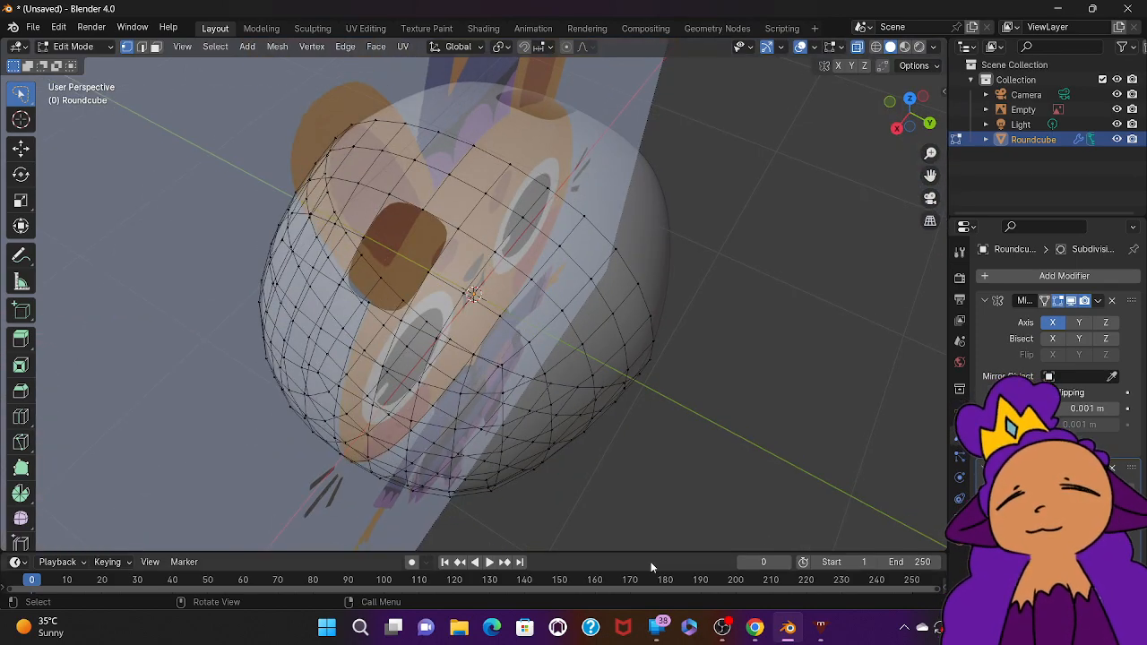
Step: Switch to Chrome, compare the ear hole with the one in the tutorial, and return to Blender
left_click(755, 628)
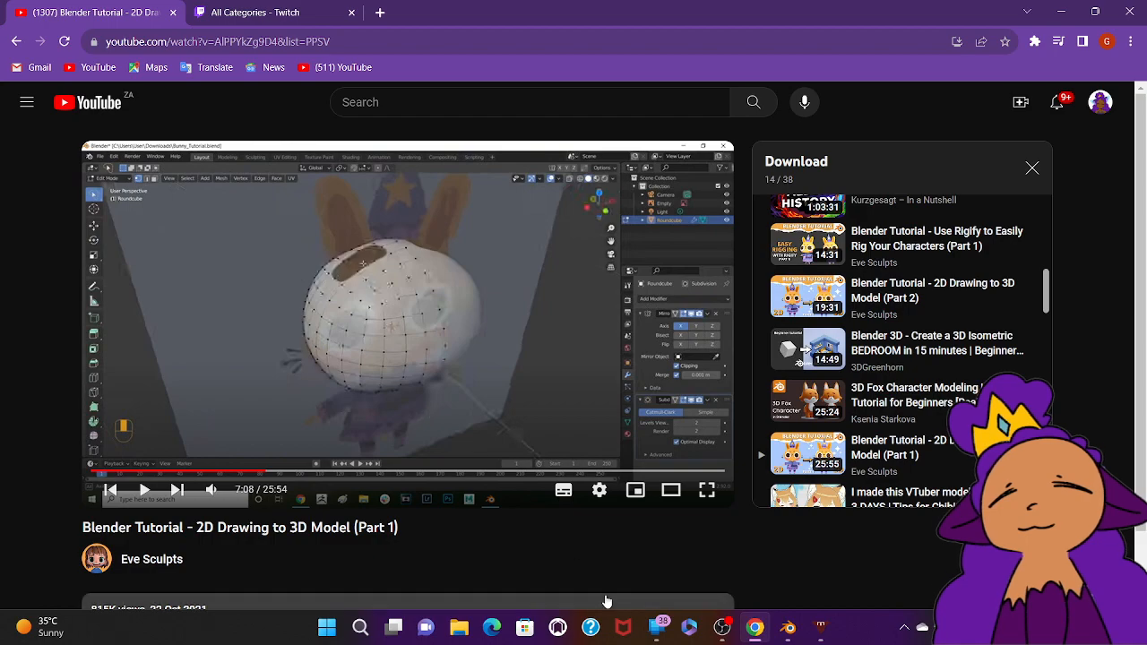
left_click(786, 627)
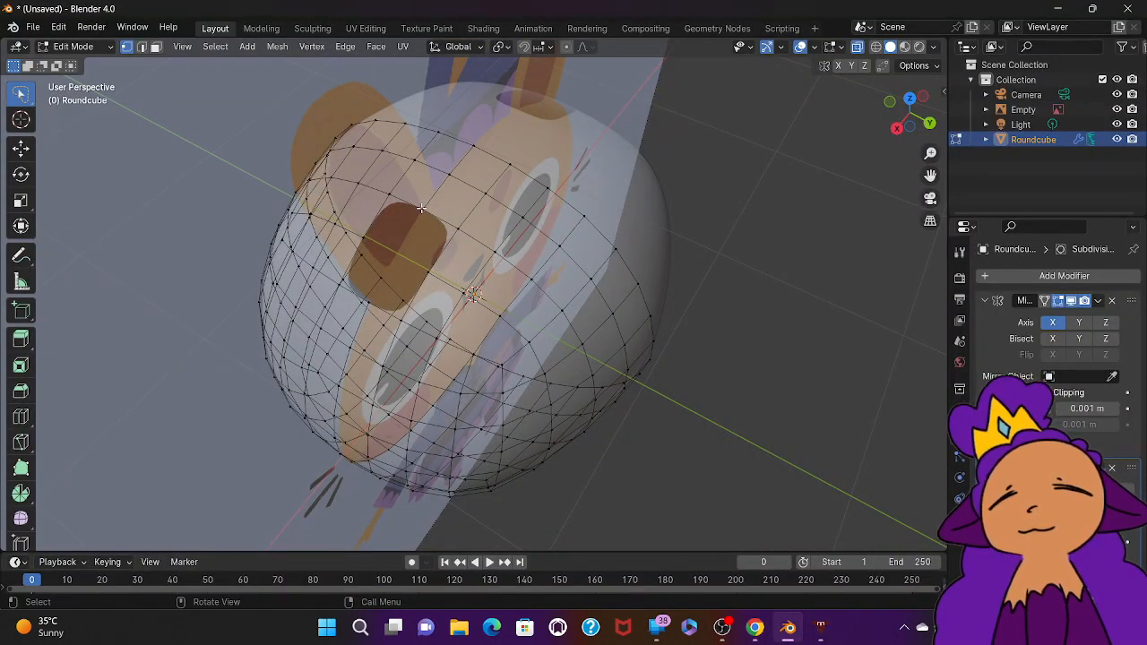
key("x")
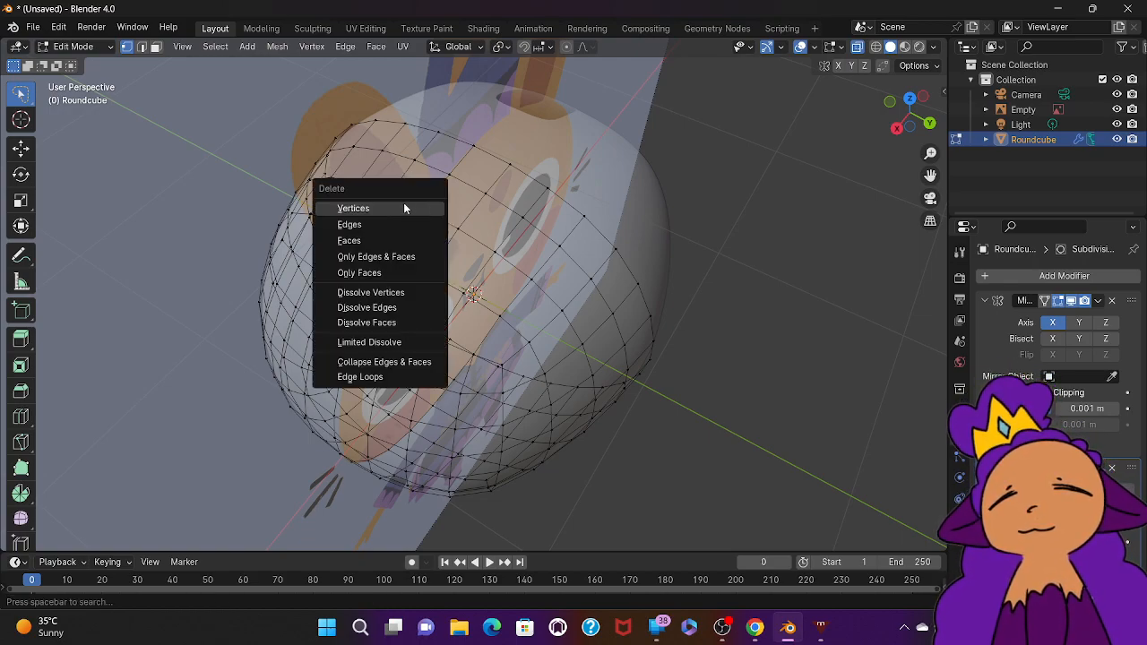
left_click(403, 208)
mouse_move(511, 213)
middle_mouse_down()
mouse_move(538, 216)
mouse_move(509, 213)
middle_mouse_up()
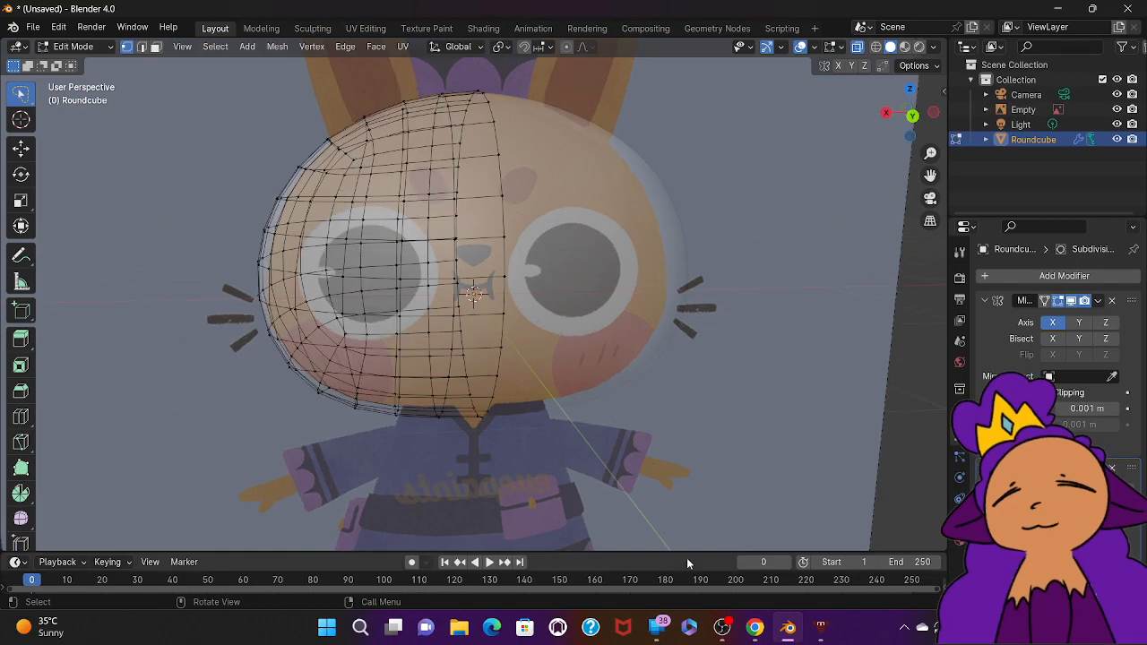
Step: Switch to Chrome, watch how the tutorial rounds and rotates the ear hole, pause at 7:28, and return to Blender
left_click(756, 627)
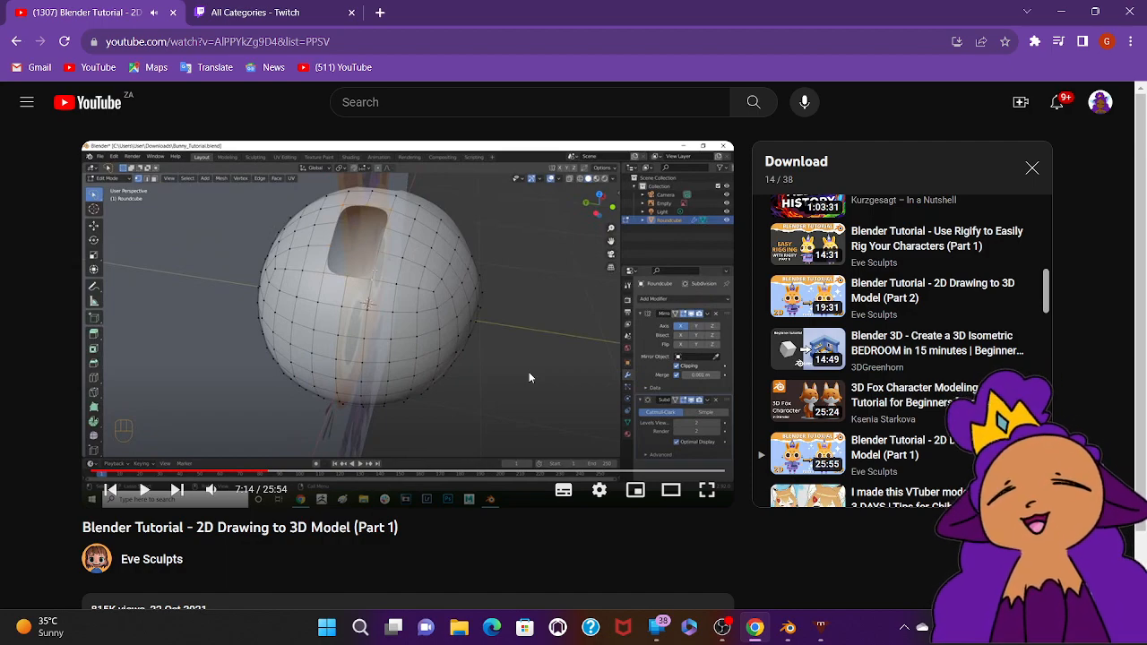
scroll(397, 450, "down", 1)
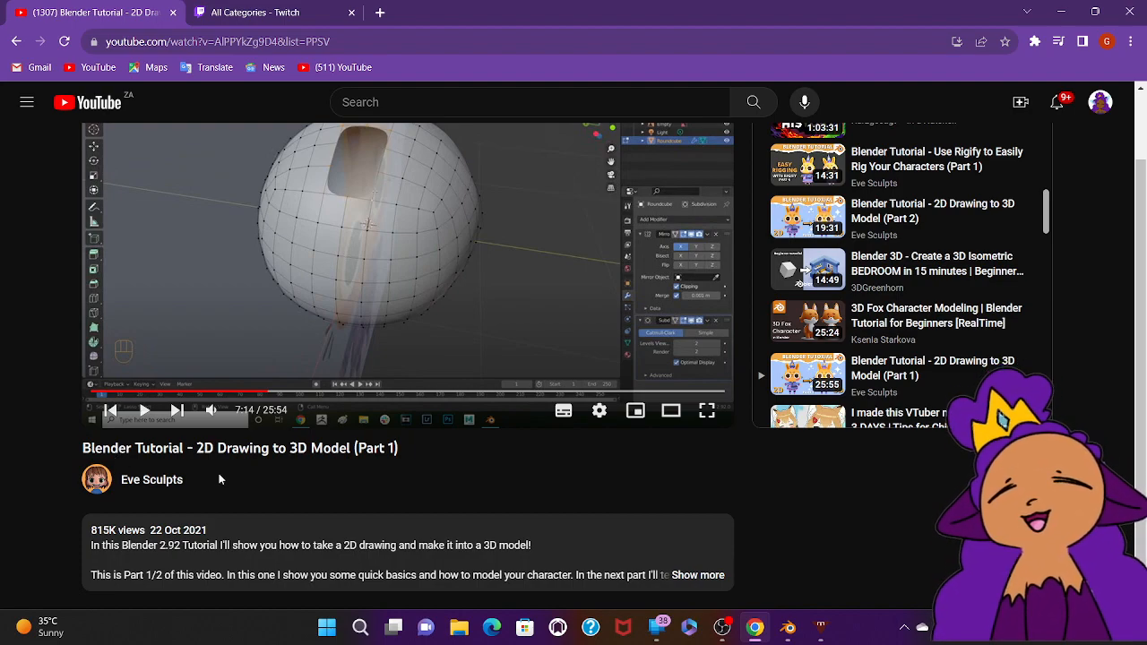
scroll(561, 247, "up", 1)
left_click(561, 247)
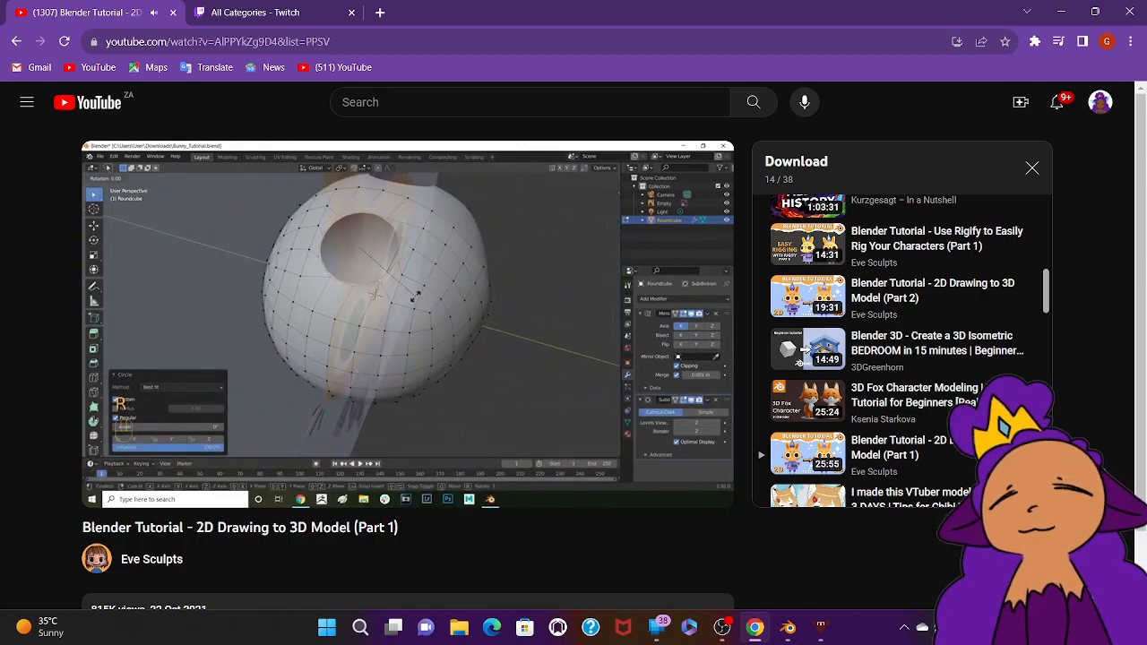
key("space")
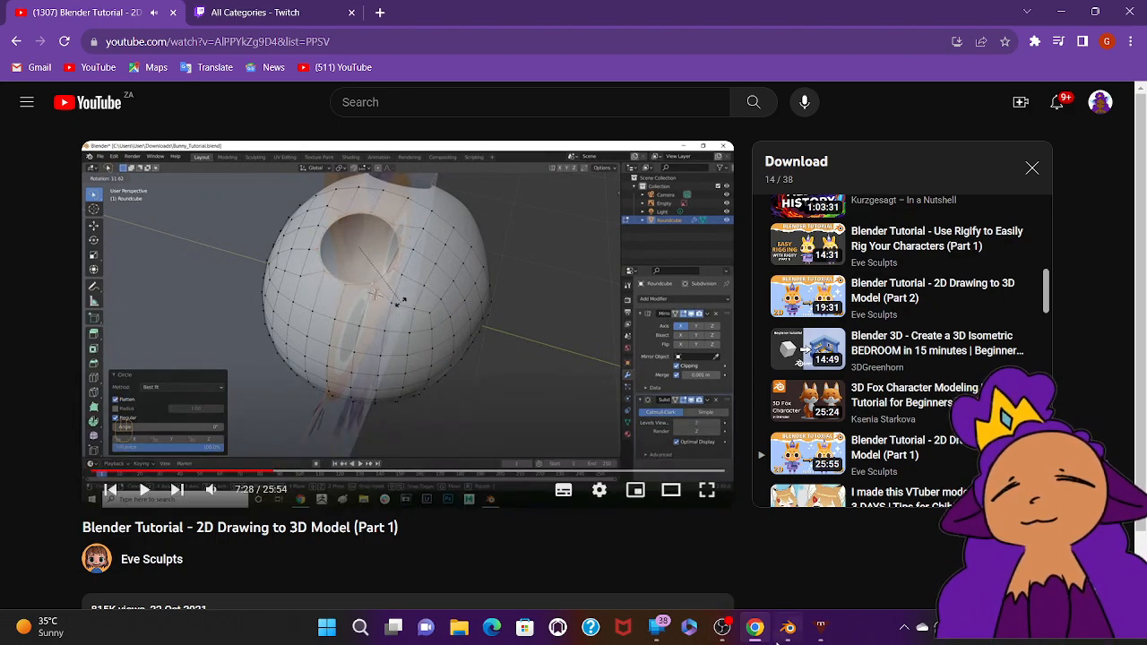
left_click(787, 629)
mouse_move(433, 312)
middle_mouse_down()
mouse_move(484, 269)
mouse_move(538, 340)
mouse_move(466, 296)
mouse_move(433, 313)
mouse_move(426, 385)
mouse_move(433, 313)
middle_mouse_up()
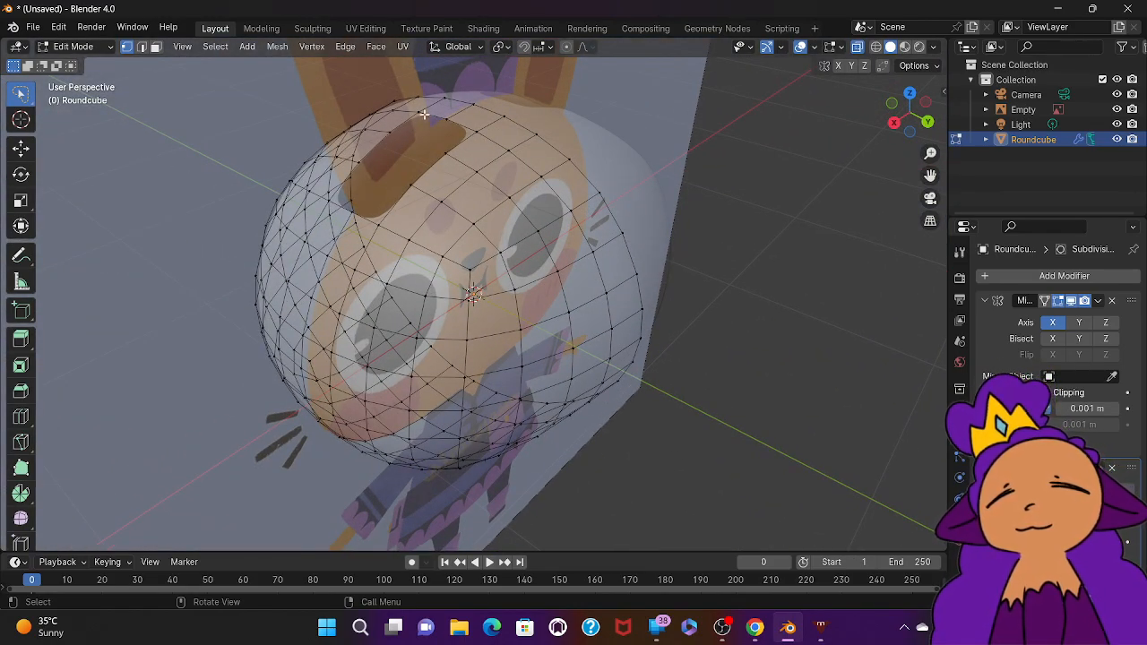
mouse_move(423, 105)
left_mouse_down()
mouse_move(363, 155)
mouse_move(357, 176)
mouse_move(387, 159)
left_mouse_up()
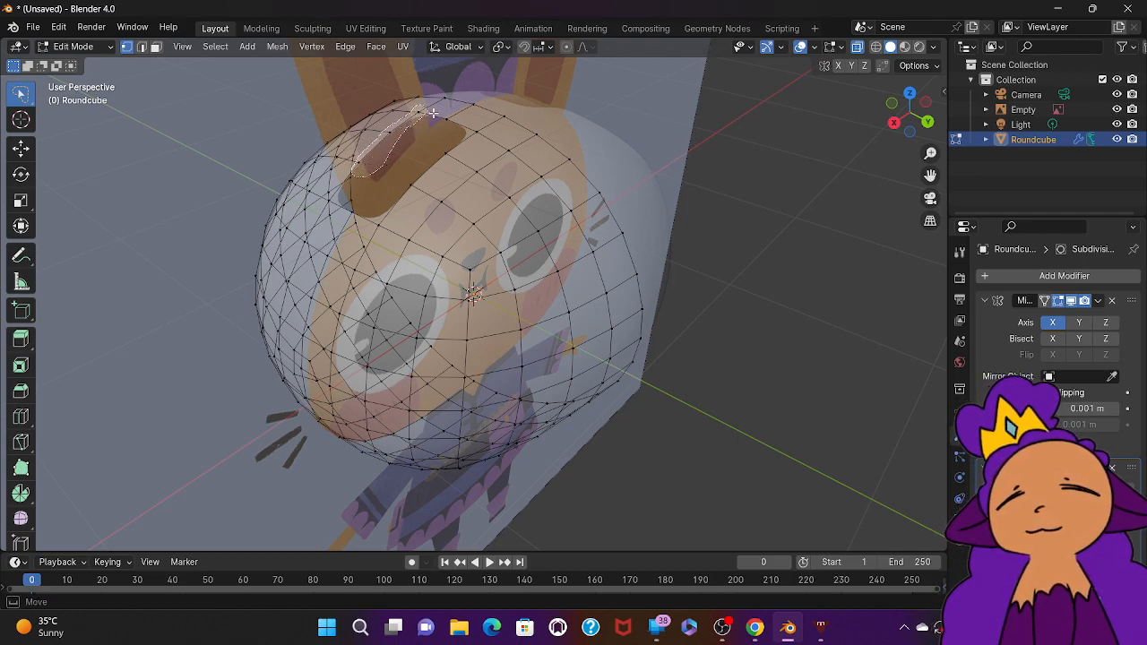
mouse_move(443, 120)
left_mouse_down()
mouse_move(482, 131)
mouse_move(481, 144)
mouse_move(387, 226)
mouse_move(356, 206)
mouse_move(332, 210)
mouse_move(331, 192)
left_mouse_up()
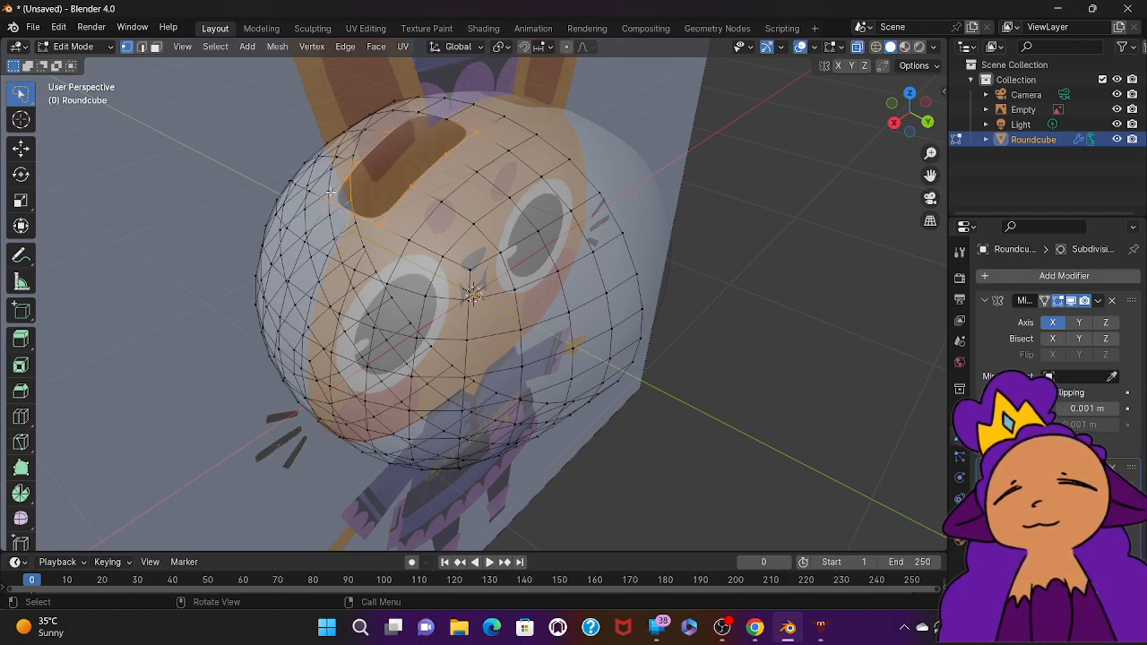
mouse_move(331, 192)
middle_mouse_down()
mouse_move(462, 204)
mouse_move(502, 228)
mouse_move(582, 220)
mouse_move(287, 197)
mouse_move(330, 192)
middle_mouse_up()
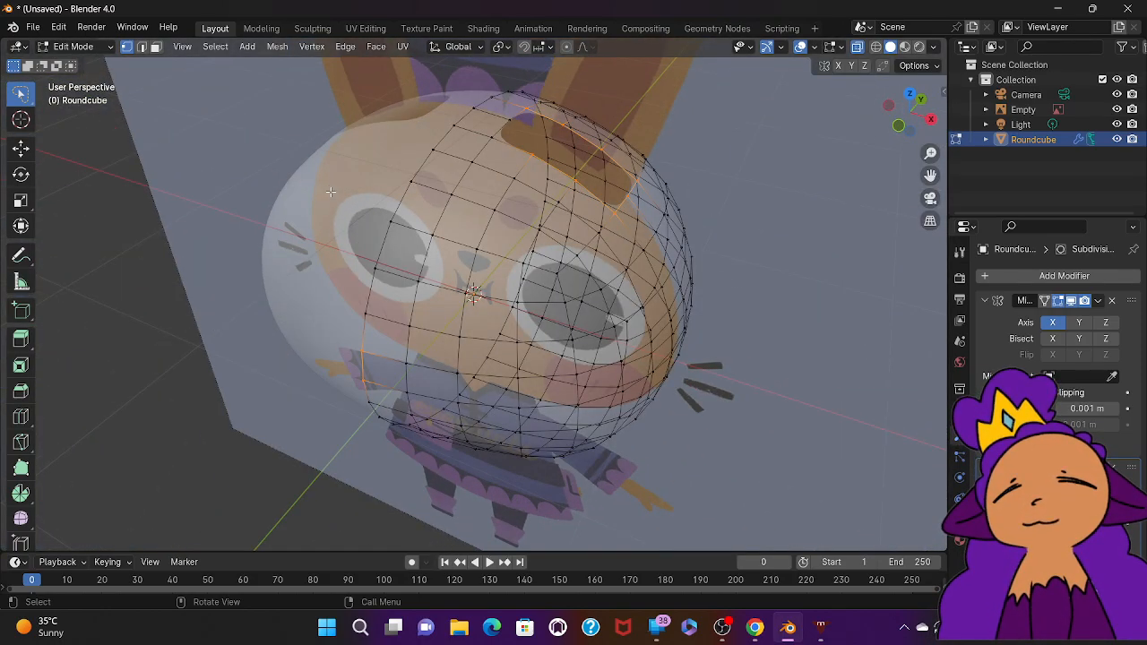
left_click(361, 350)
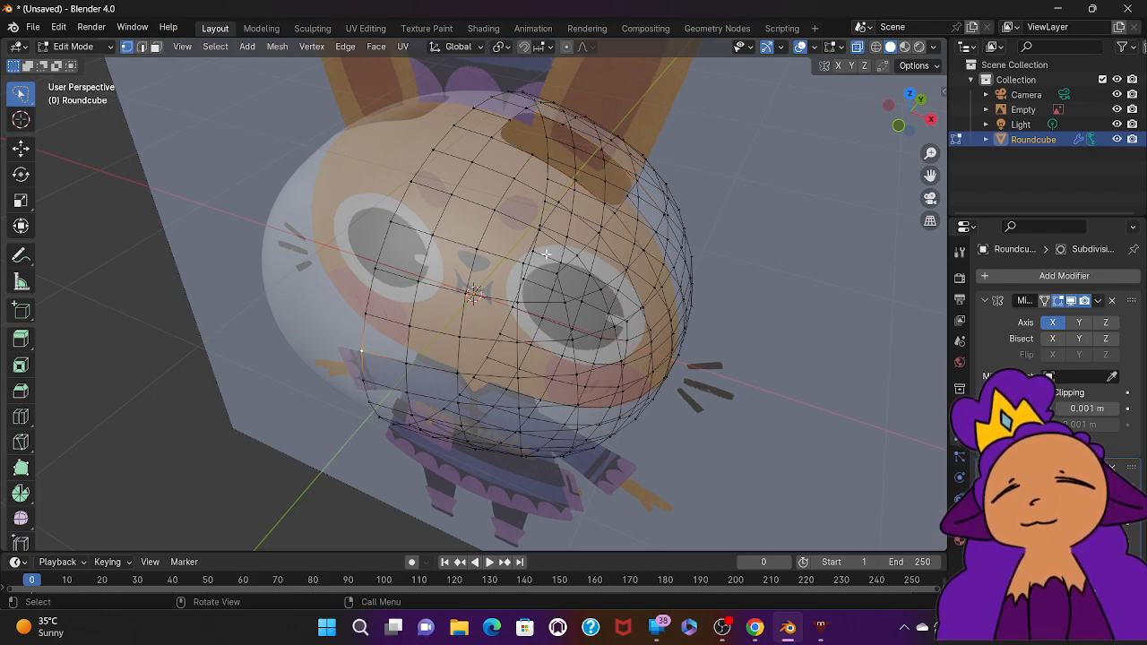
Step: Lasso-select the vertices bordering the ear hole on the editable side of the head
middle_click_drag(475, 218, 475, 218)
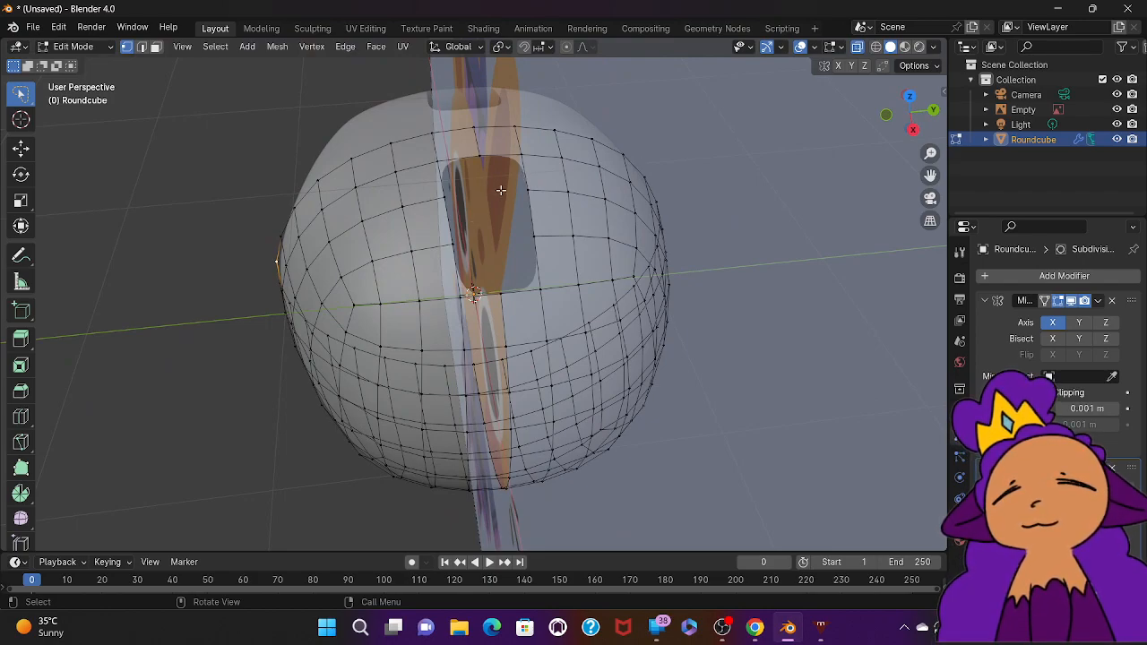
mouse_move(529, 144)
right_mouse_down("ctrl")
mouse_move(435, 153)
mouse_move(439, 197)
mouse_move(462, 294)
mouse_move(552, 292)
right_mouse_up("ctrl")
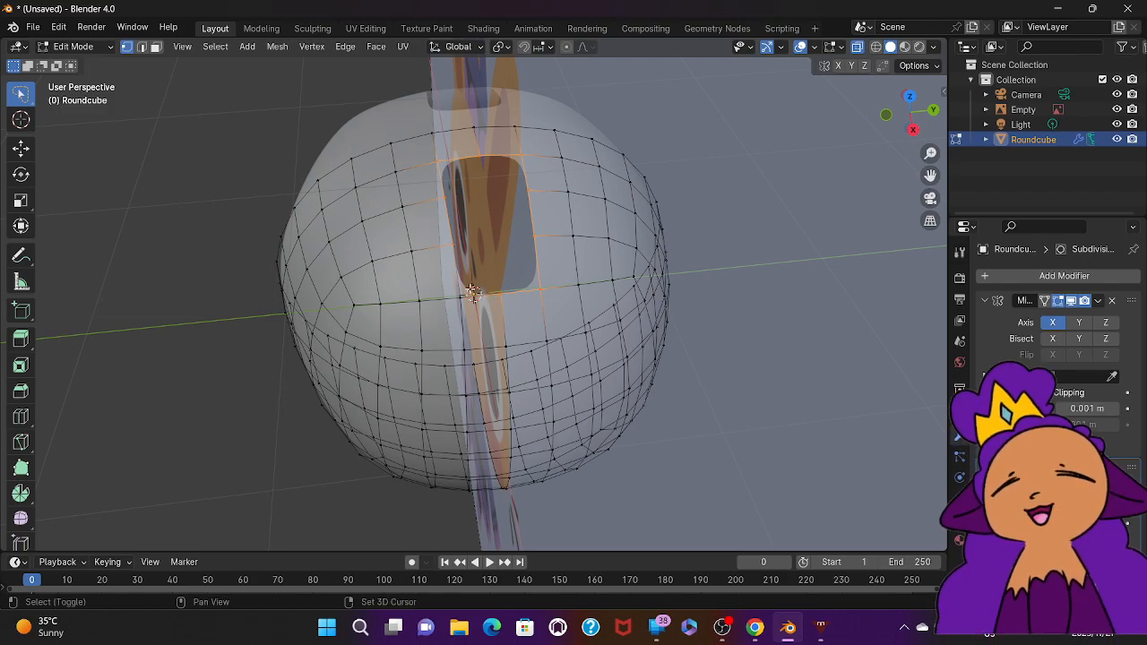
mouse_move(473, 285)
middle_mouse_down()
mouse_move(538, 285)
mouse_move(473, 285)
mouse_move(484, 273)
mouse_move(468, 266)
mouse_move(474, 285)
mouse_move(484, 280)
mouse_move(473, 285)
middle_mouse_up()
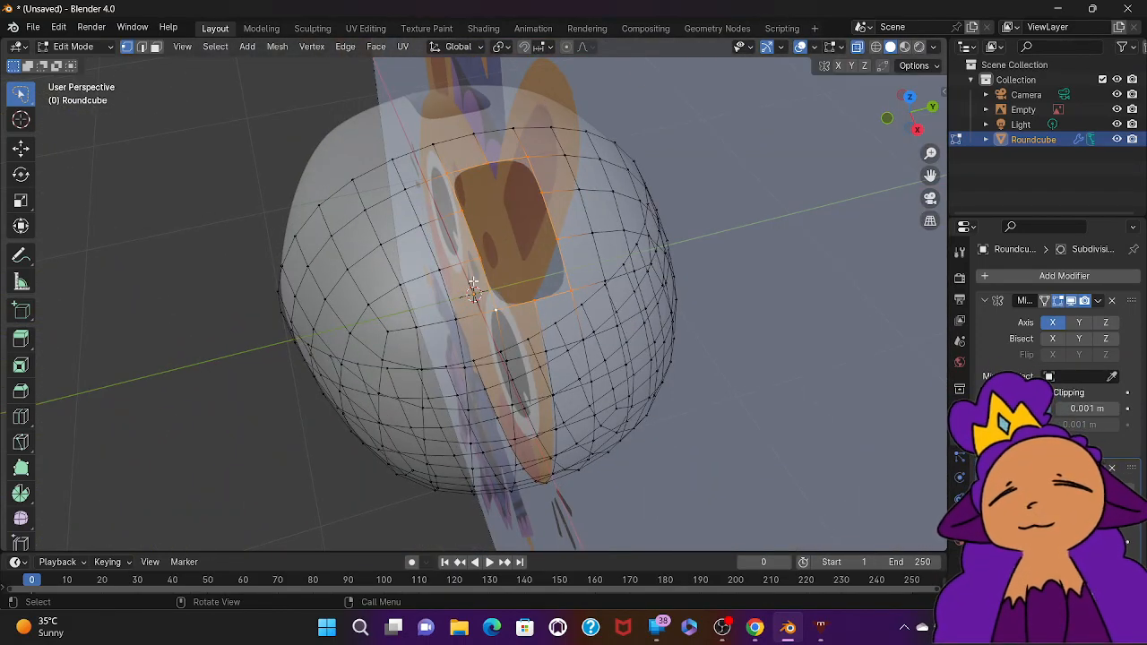
right_click(474, 287)
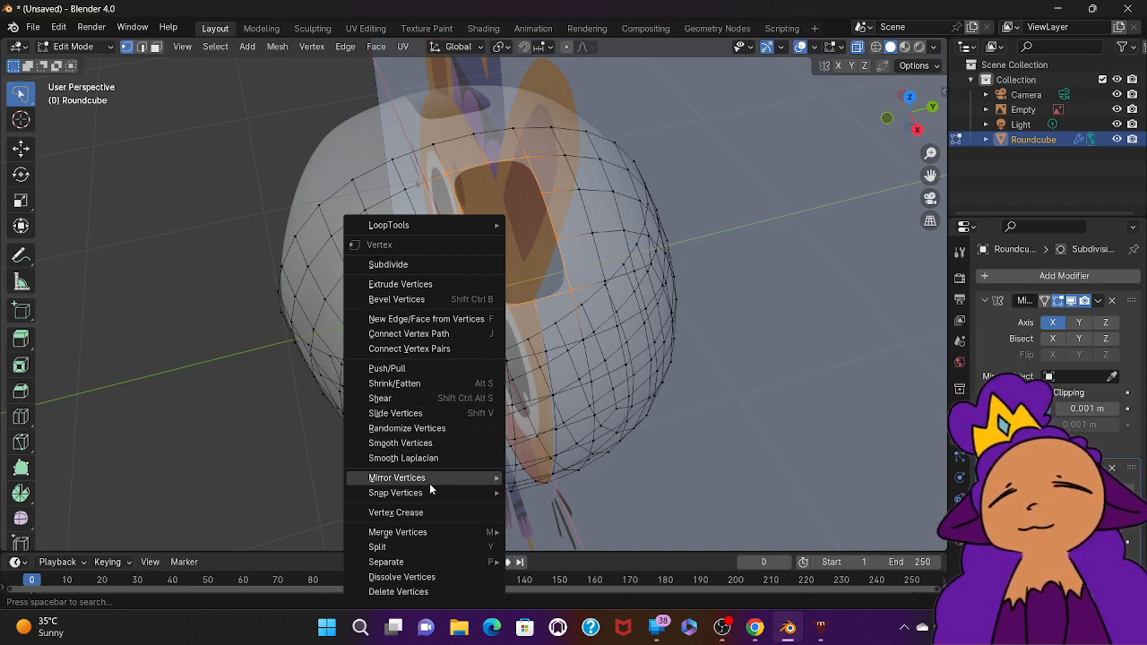
Step: Switch to Chrome, replay the tutorial's LoopTools part for the ear hole, pause at 7:18, and return to Blender
left_click(754, 629)
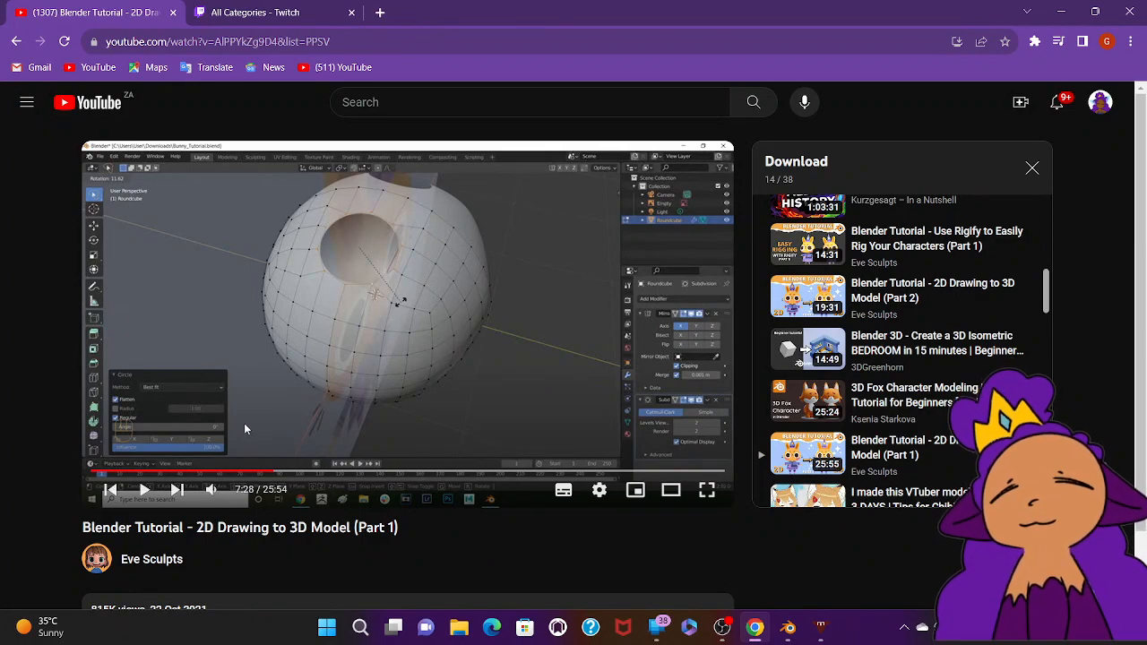
key("Left")
key("Left")
key("space")
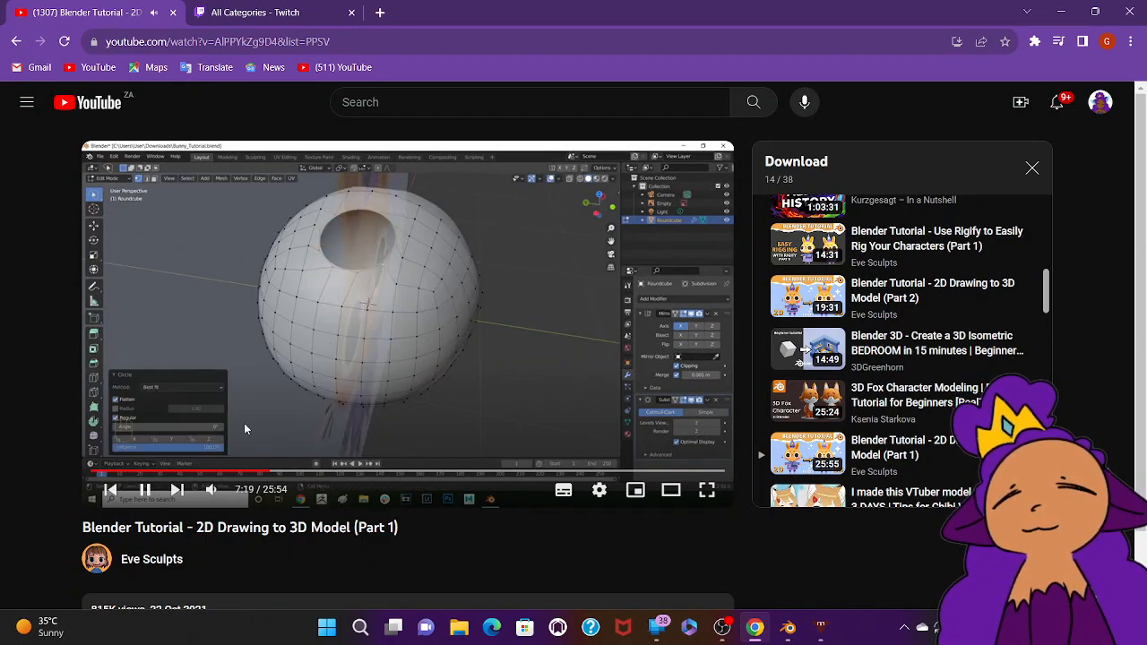
key("Left")
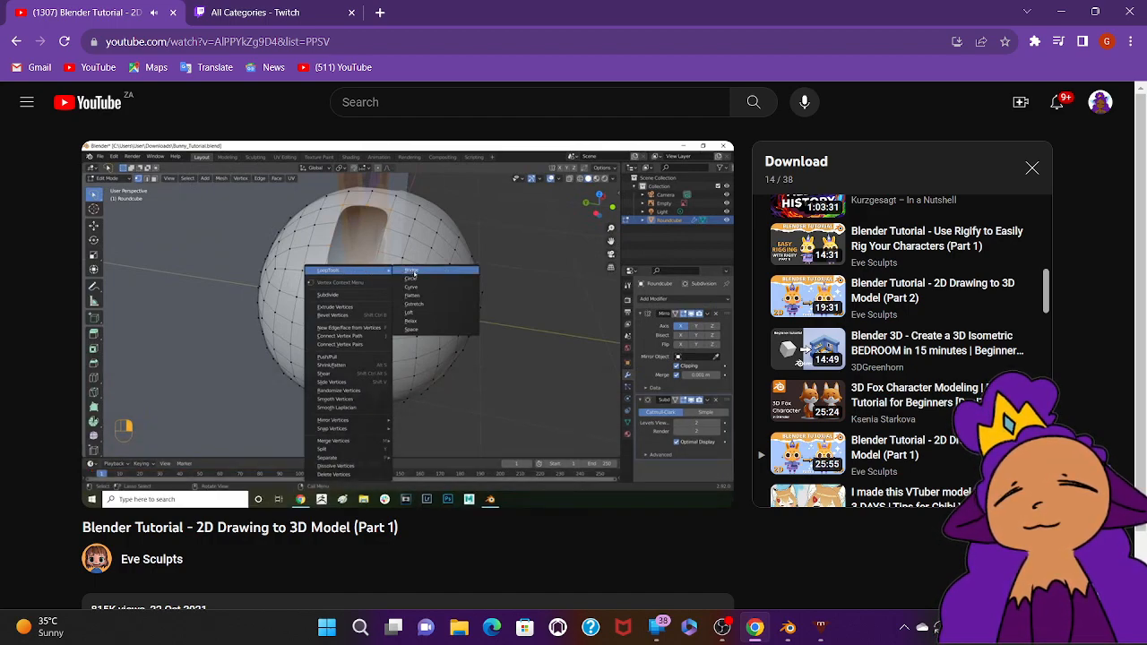
key("space")
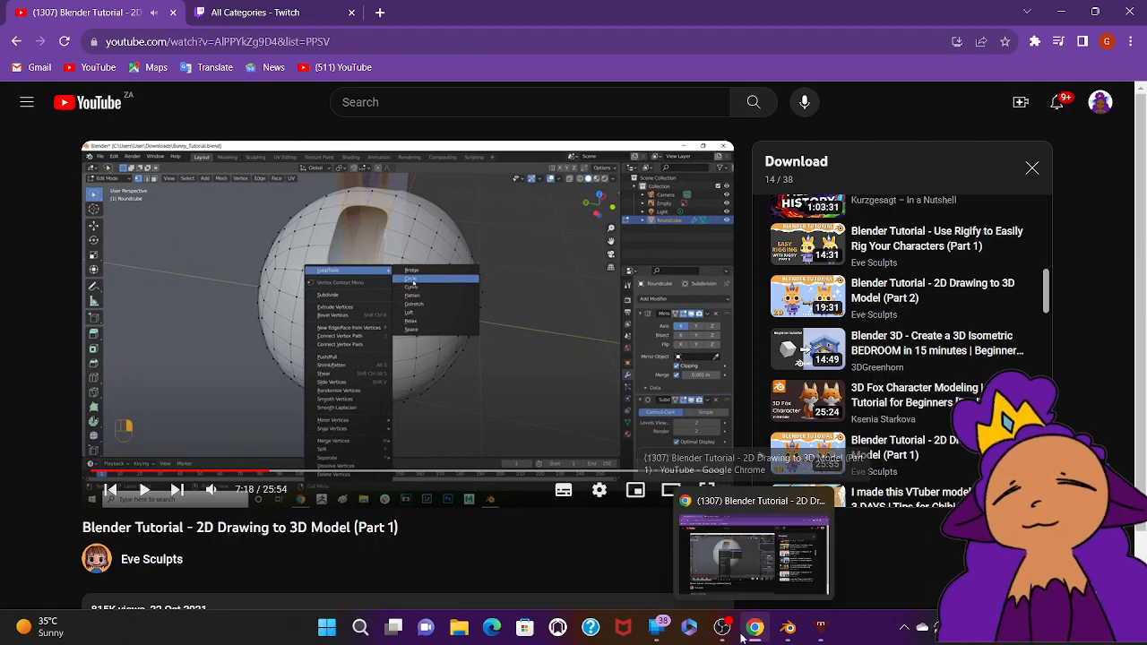
left_click(786, 636)
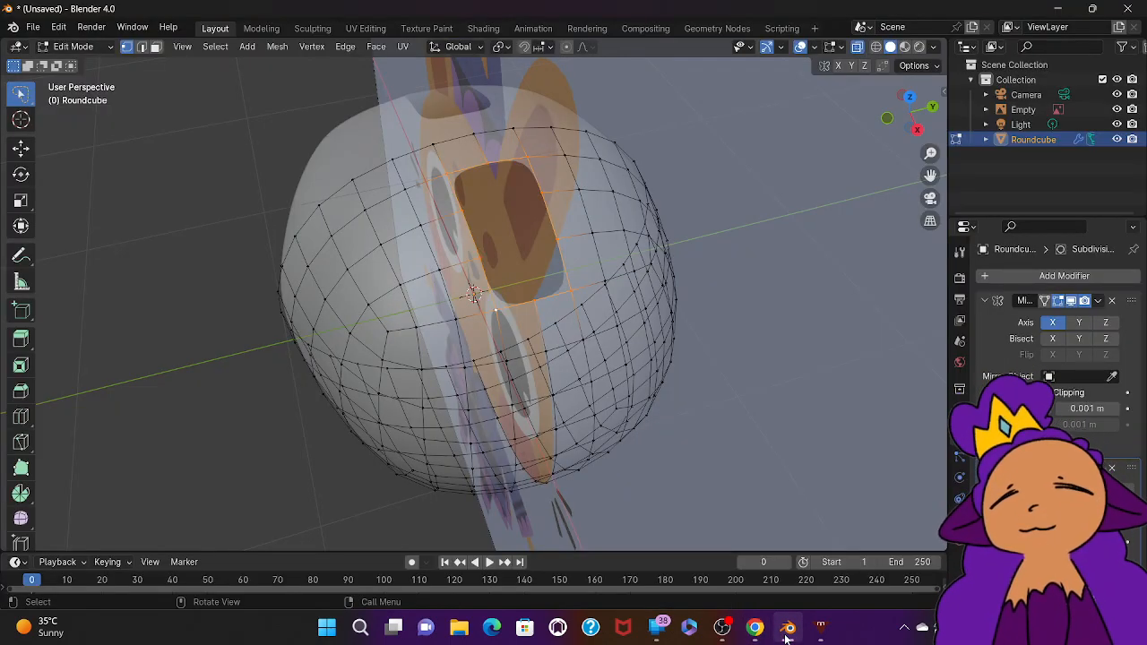
Step: Round the selected ear hole border into a circle with the LoopTools Circle operation
right_click(785, 636)
left_click(785, 636)
right_click(756, 510)
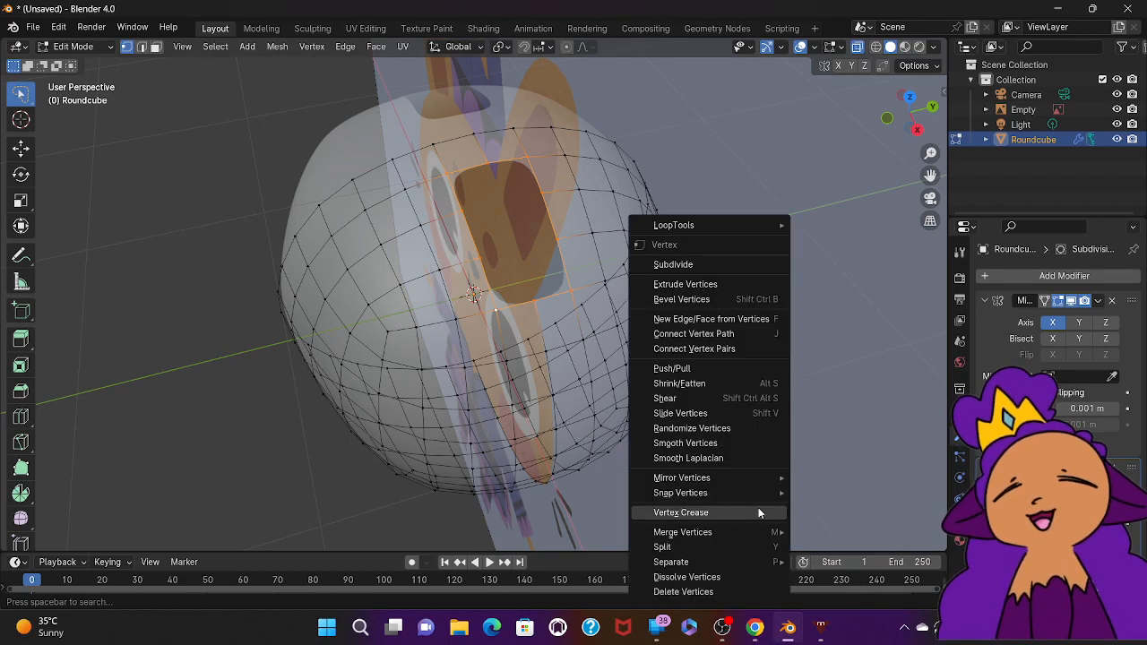
mouse_move(659, 227)
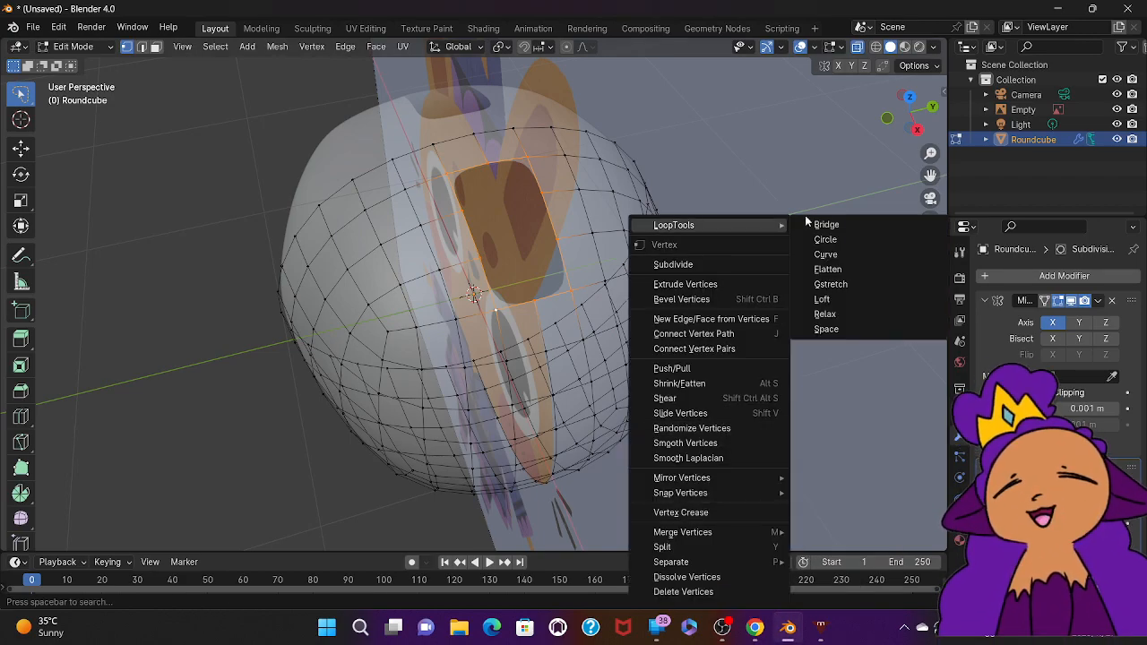
left_click(820, 239)
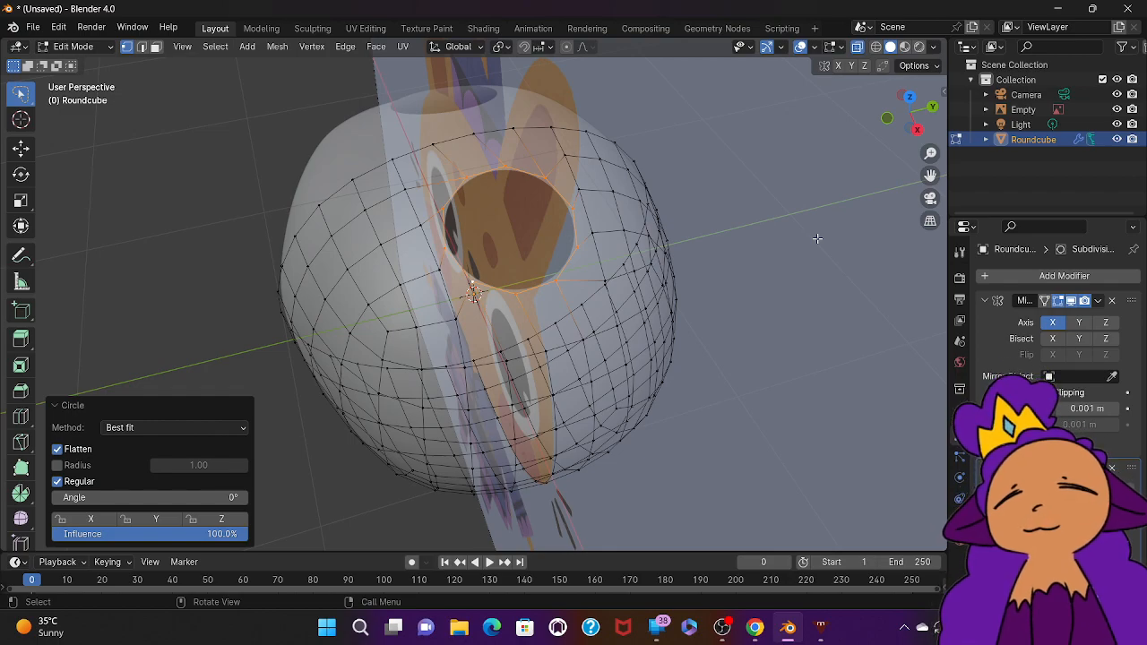
Step: Rotate the circular ear hole border about 14.2° around the global Z axis
key("r")
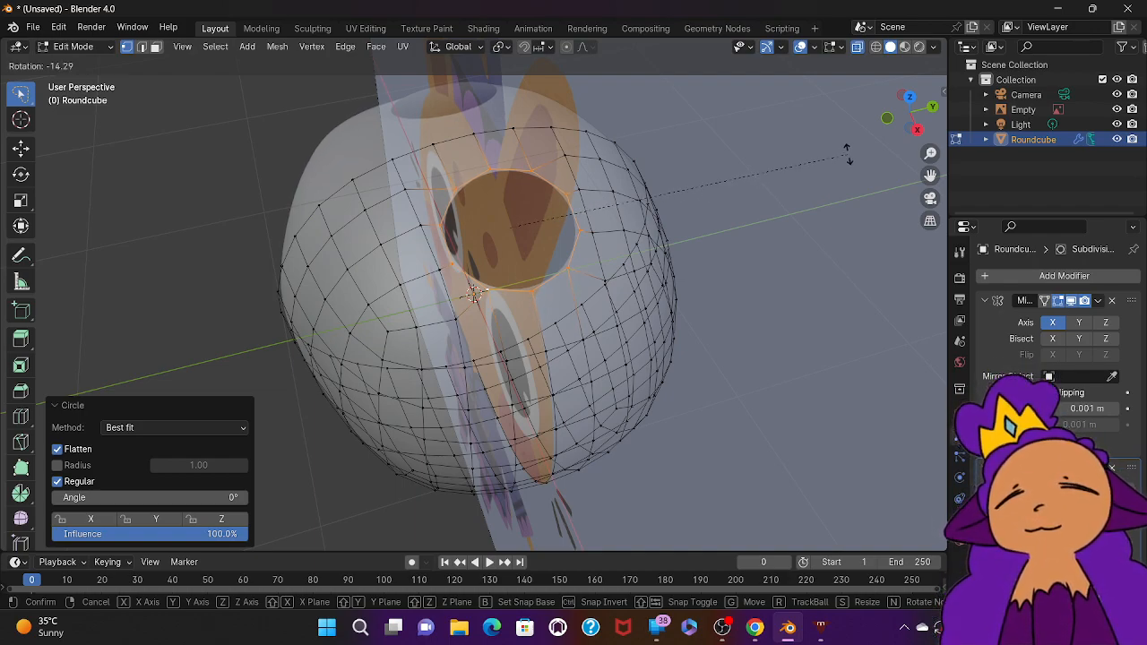
key("z")
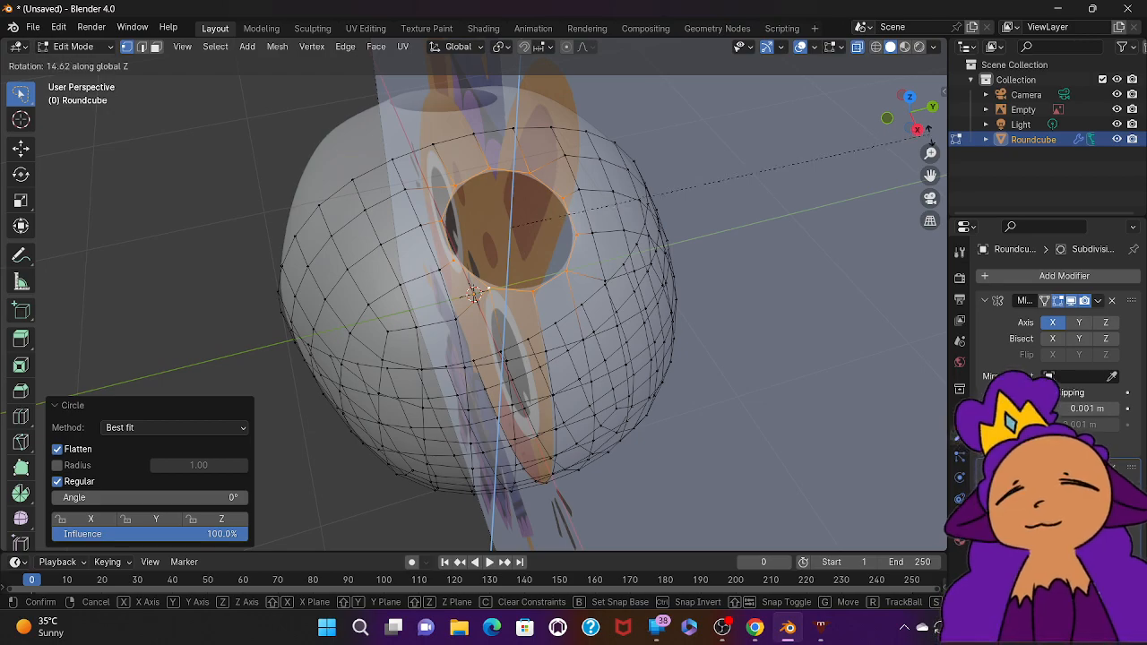
left_click(929, 129)
Step: Rotate the ear hole border freely by about -7.55° in a side view of the head
middle_click_drag(930, 137, 931, 137)
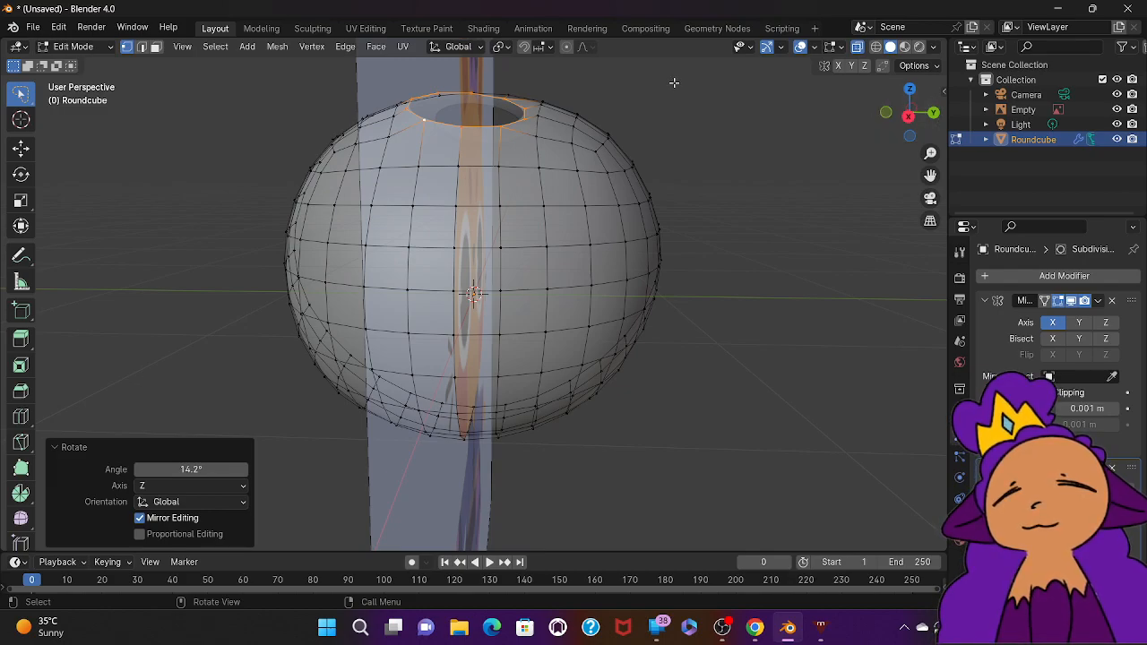
key("r")
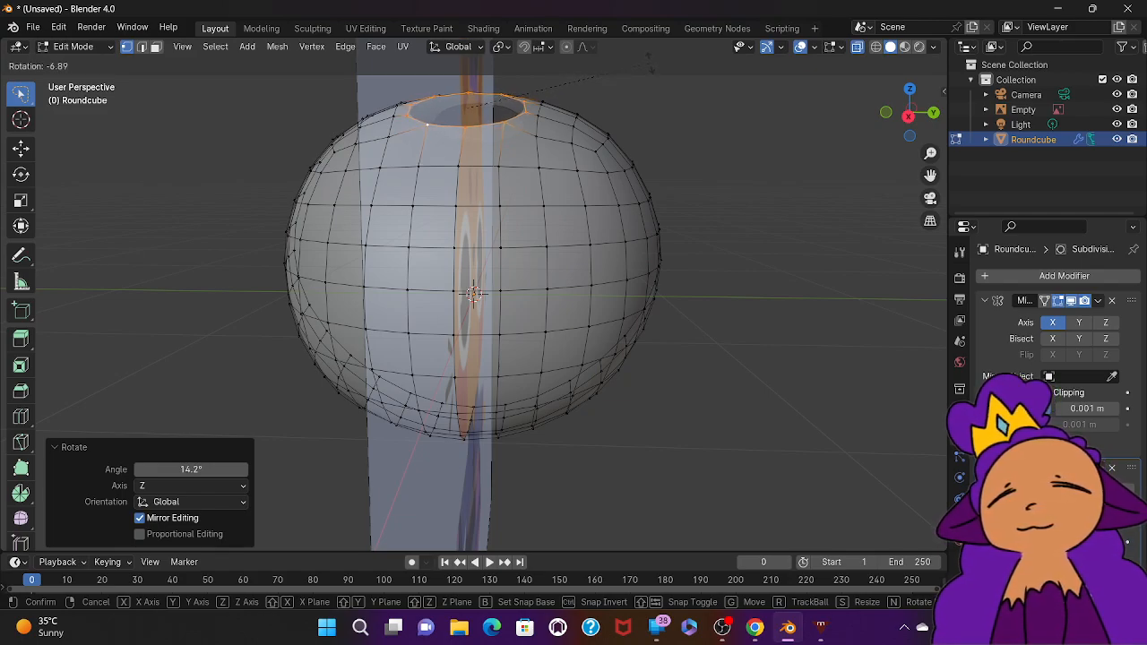
right_click(650, 63)
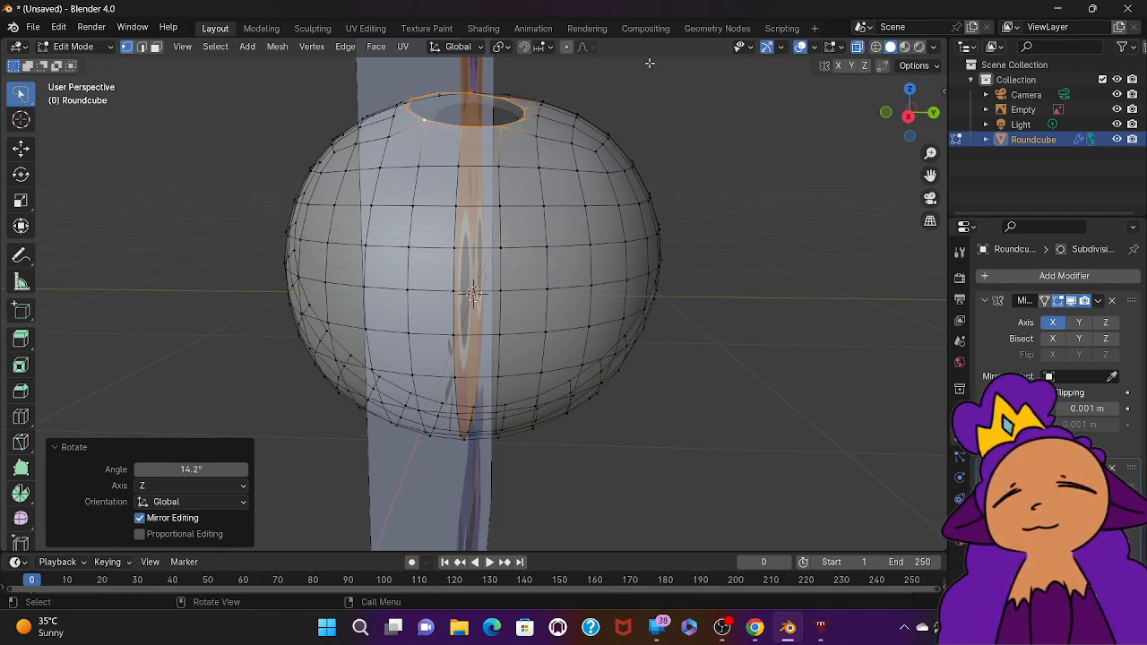
key("r")
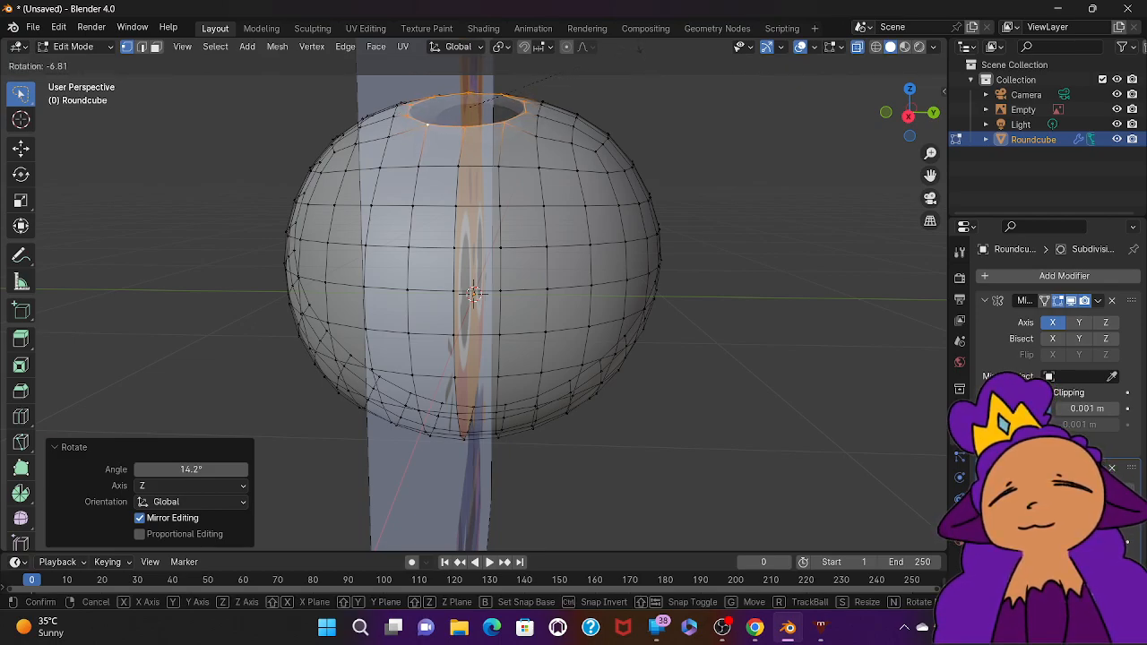
left_click(636, 42)
middle_click_drag(636, 42, 635, 42)
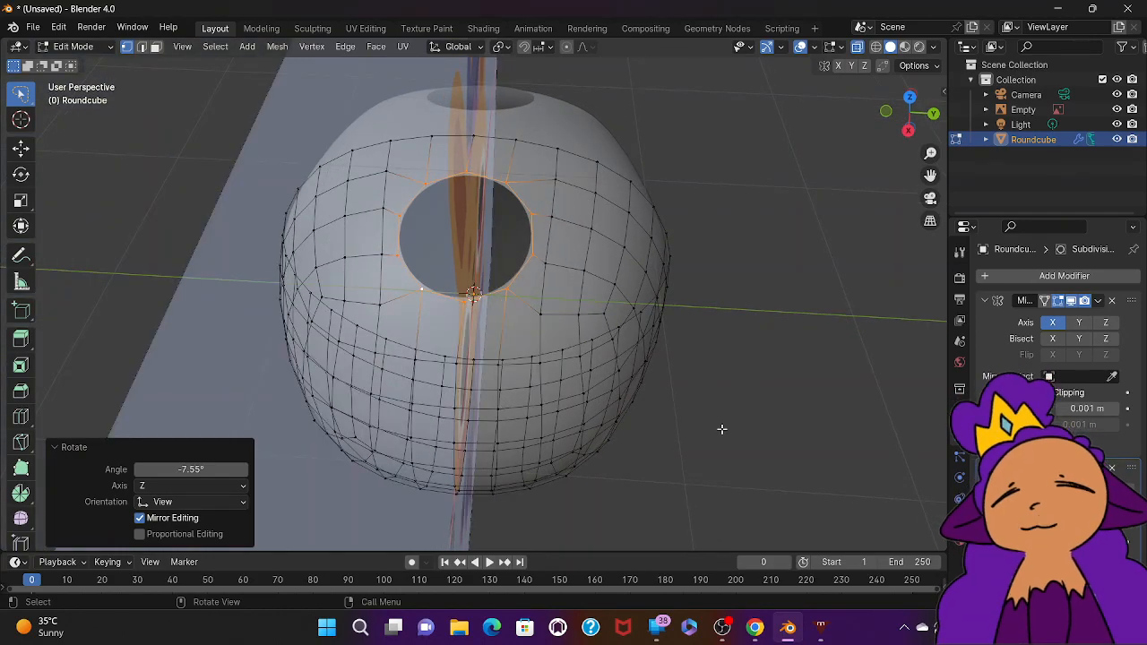
Step: Switch to Chrome and watch how the tutorial adjusts the circular ear hole after rounding, pausing at 7:36
left_click(755, 629)
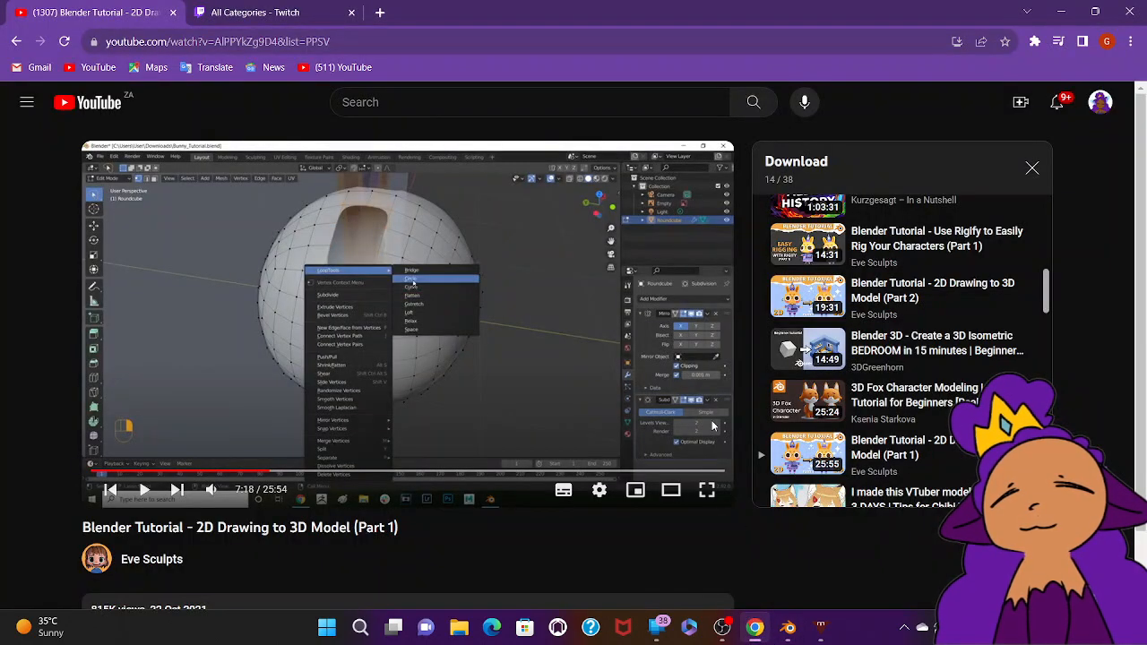
left_click(536, 440)
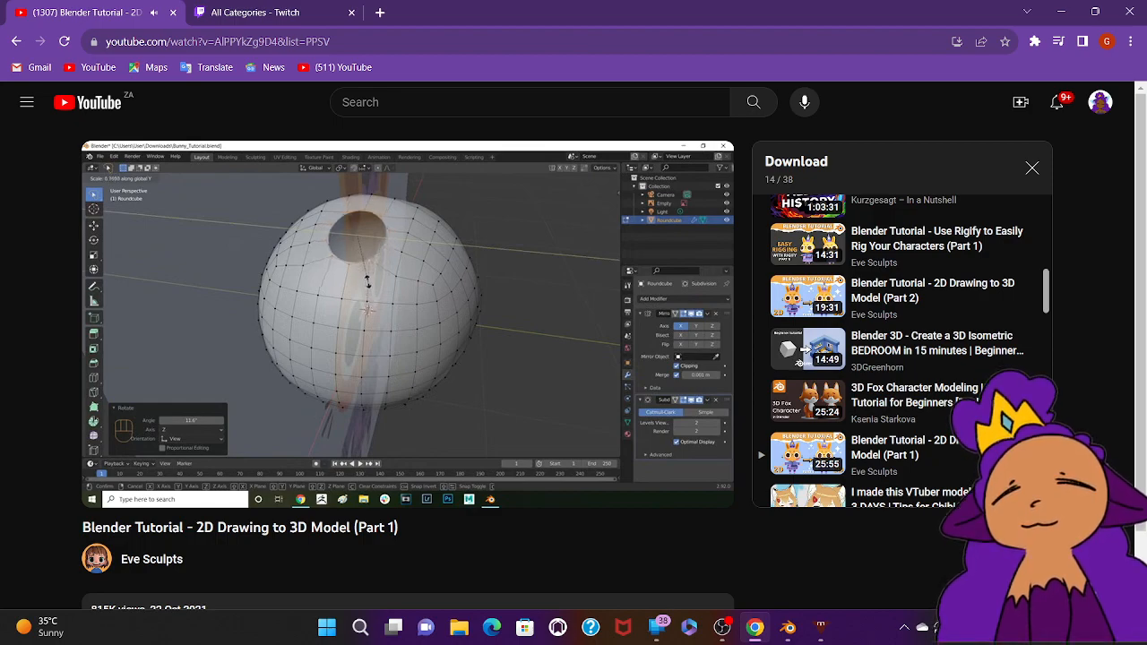
left_click(535, 437)
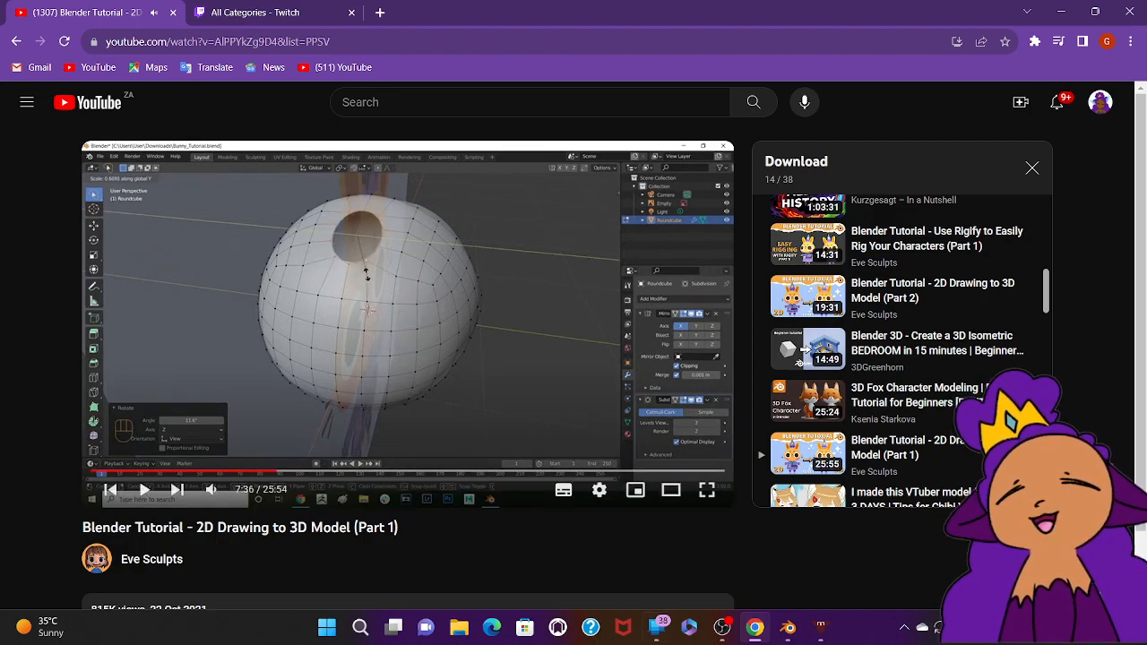
Step: Switch to Blender and try scaling the ear hole border by about 1.07 along the global Y axis
left_click(785, 631)
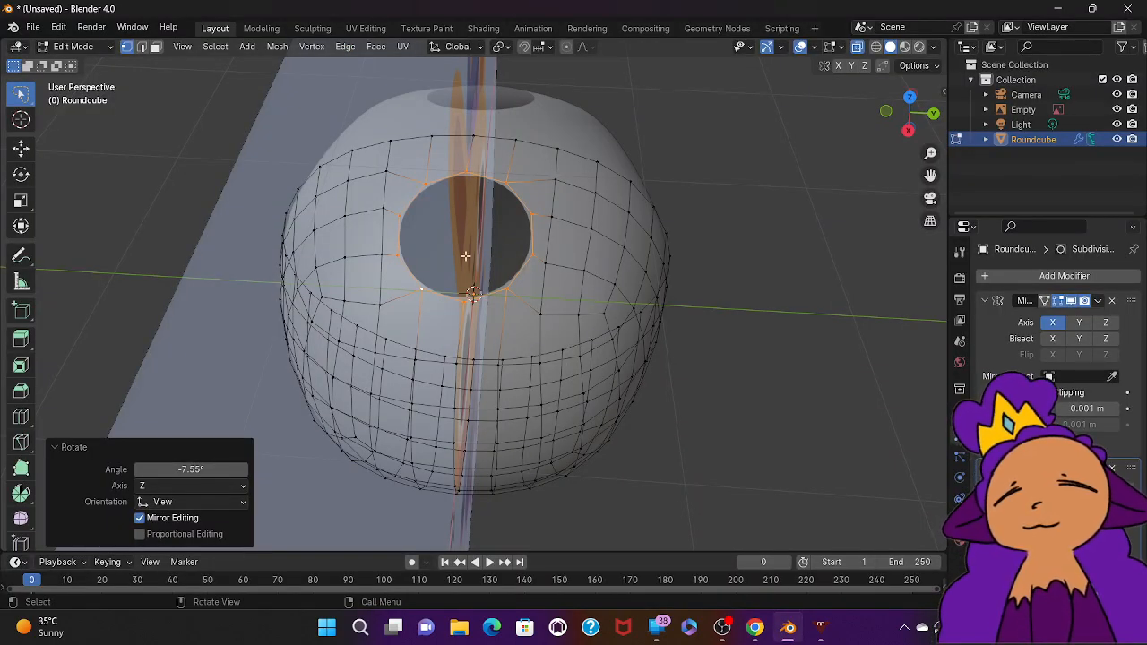
key("s")
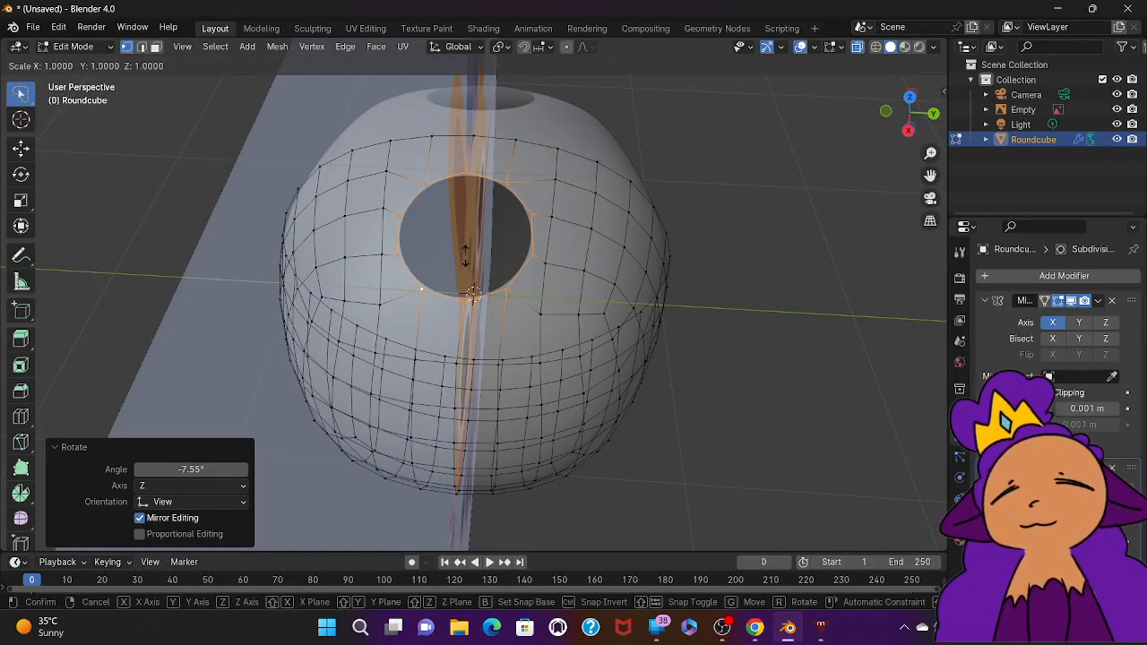
key("y")
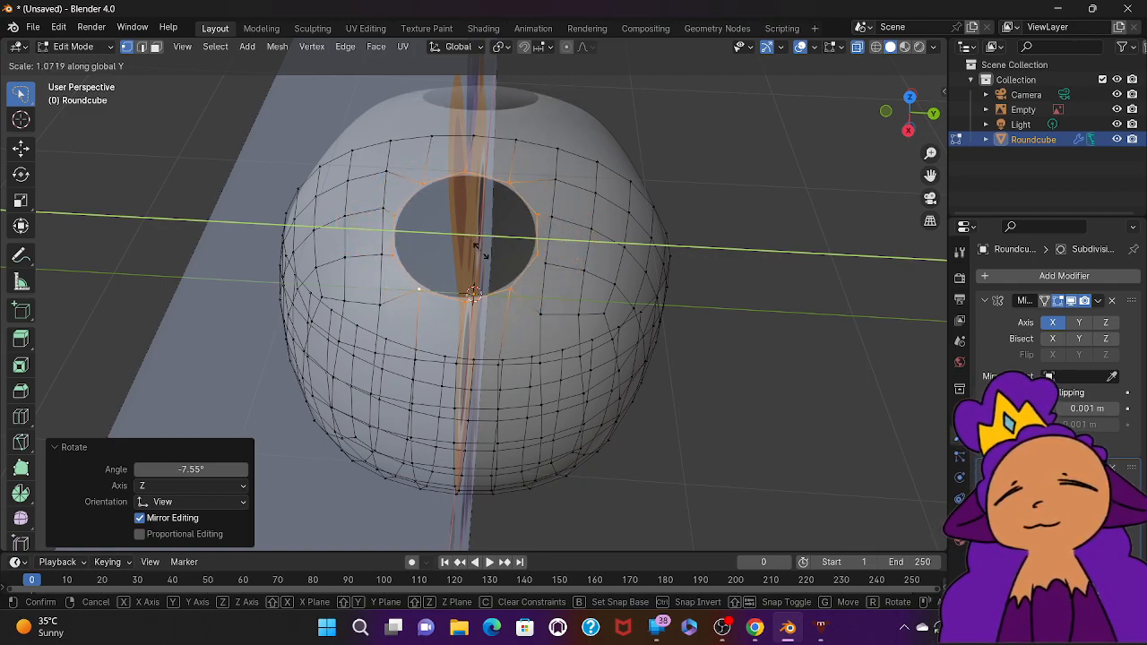
left_click(479, 254)
middle_click_drag(480, 253, 482, 251)
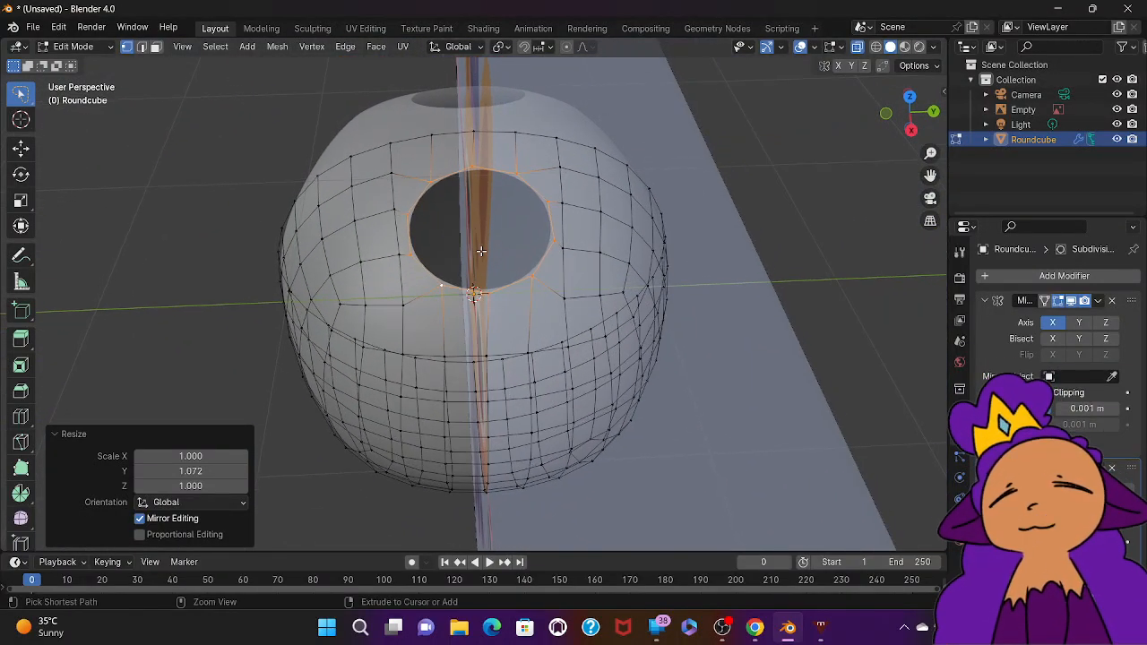
key("ctrl+z")
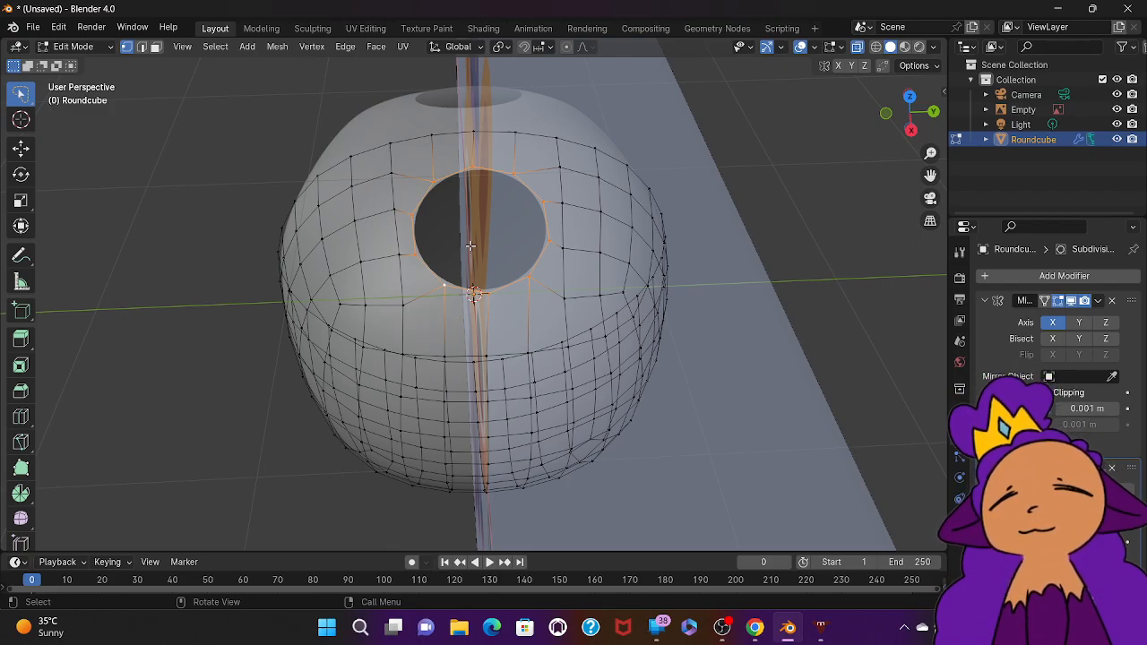
Step: Scale the ear hole border by about 1.074 along the global X axis
mouse_move(470, 245)
middle_mouse_down()
mouse_move(537, 235)
mouse_move(471, 245)
mouse_move(484, 269)
mouse_move(470, 245)
middle_mouse_up()
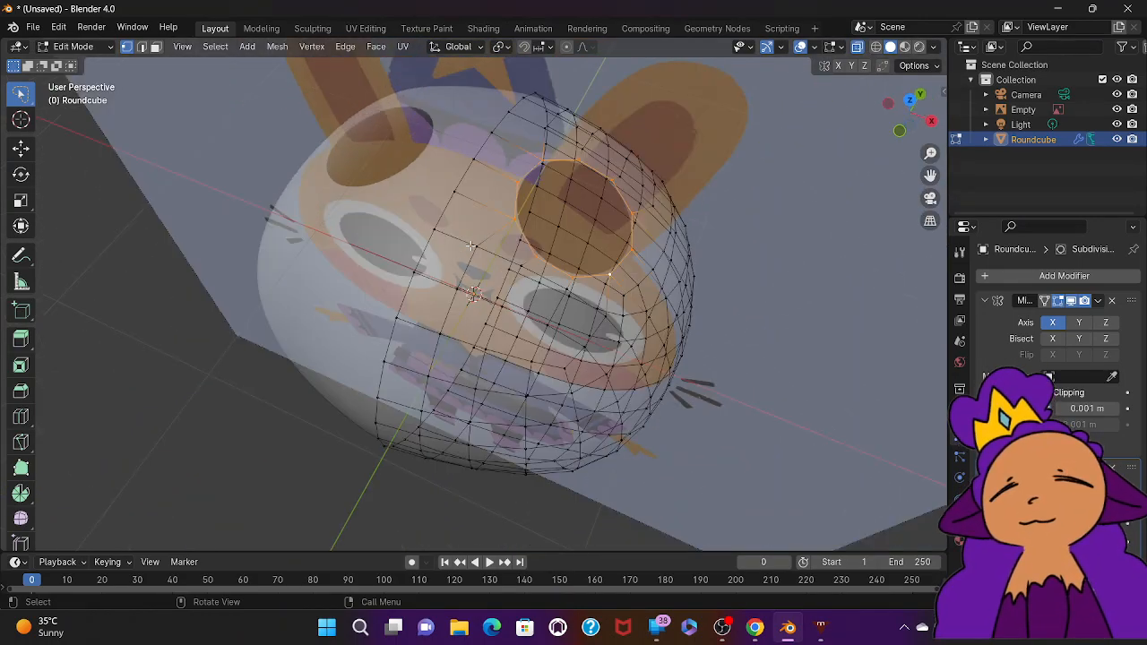
key("s")
key("x")
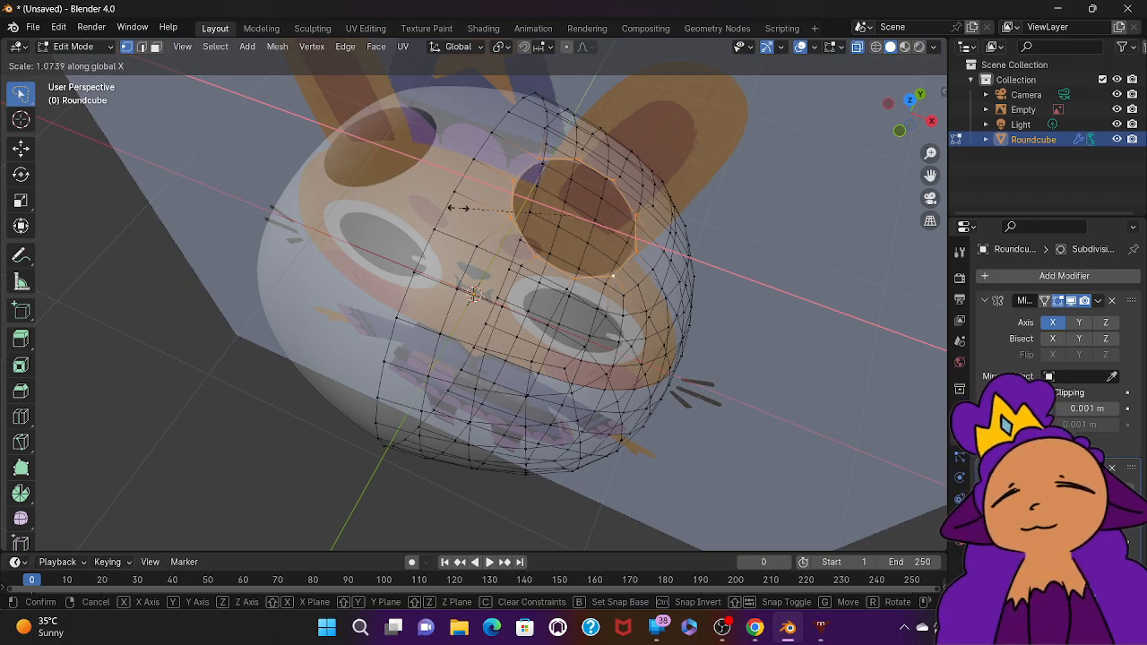
left_click(458, 208)
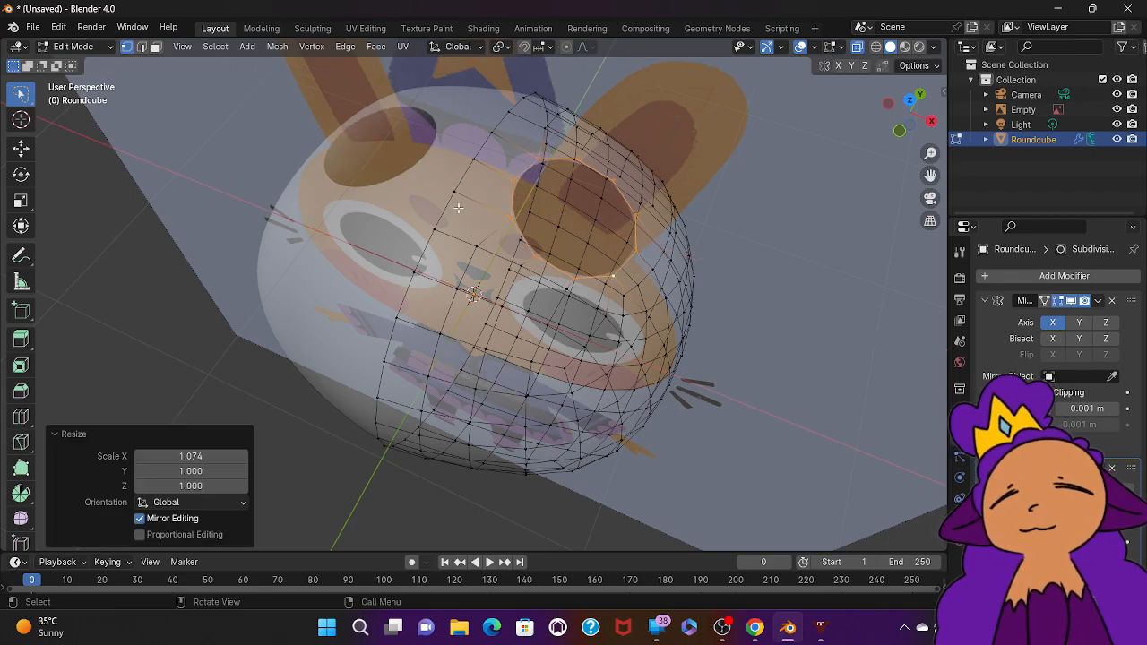
Step: Narrow the ear hole border front to back by scaling it to about 0.616 along the global Y axis
middle_click_drag(458, 208, 458, 208)
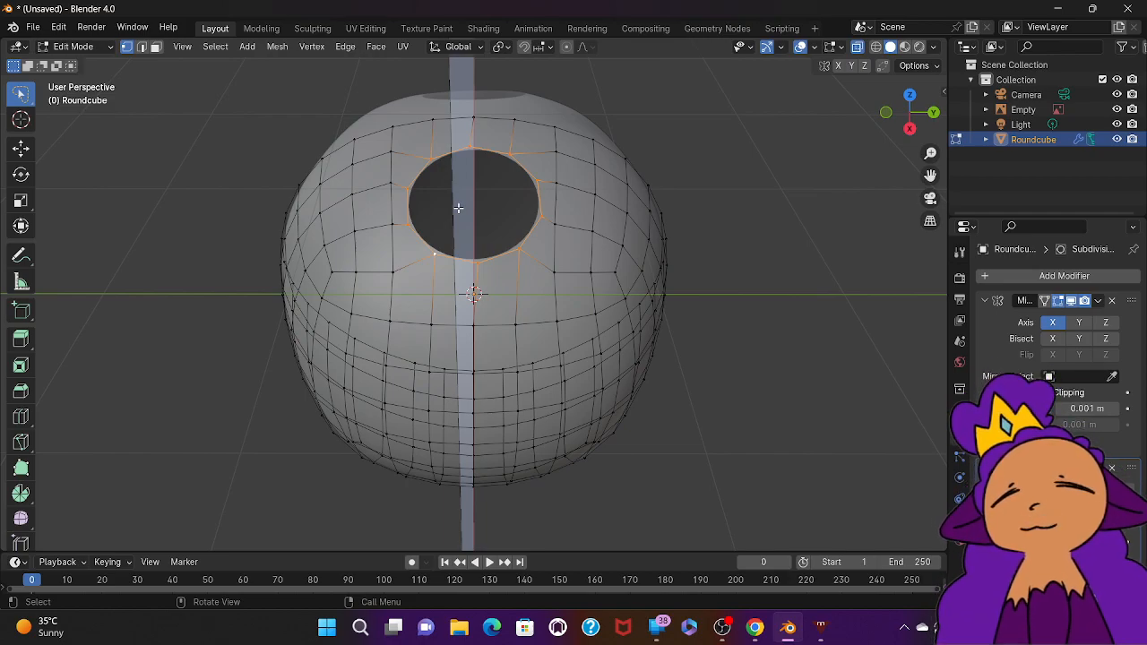
key("s")
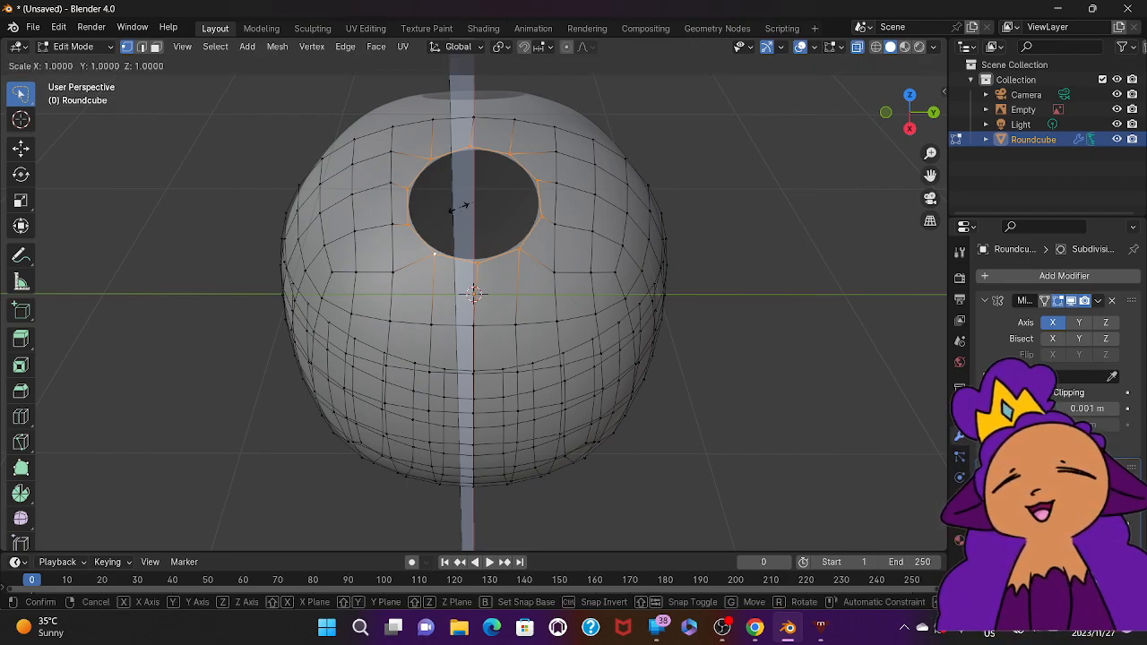
key("y")
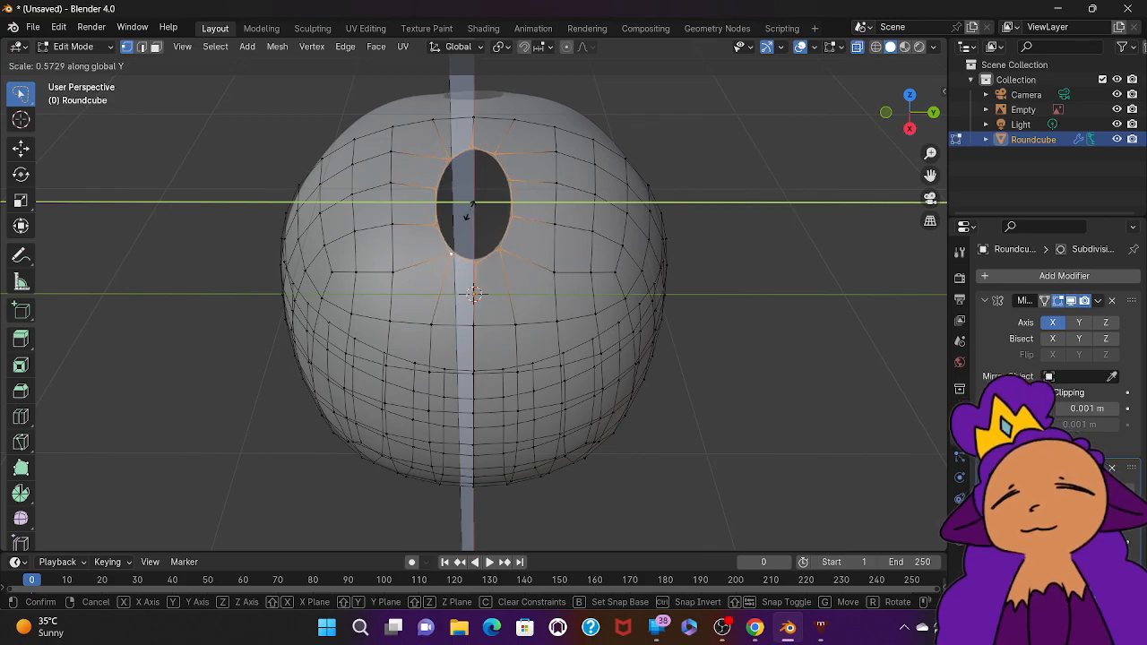
left_click(466, 209)
scroll(466, 209, "left", 6)
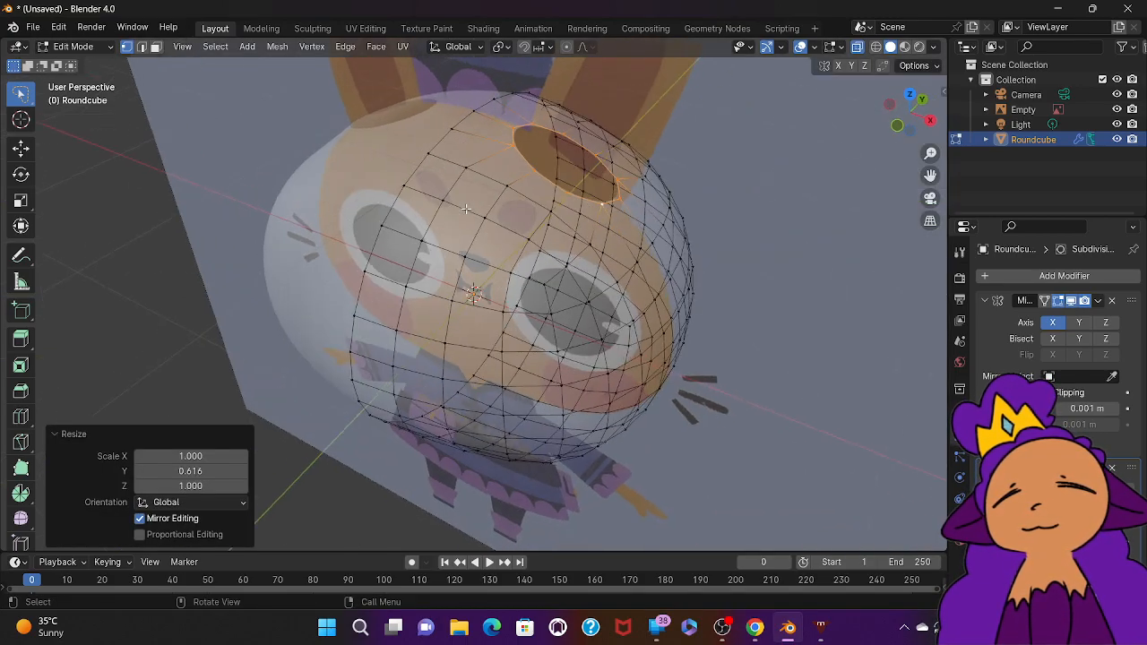
scroll(466, 209, "left", 4)
scroll(466, 209, "up", 5)
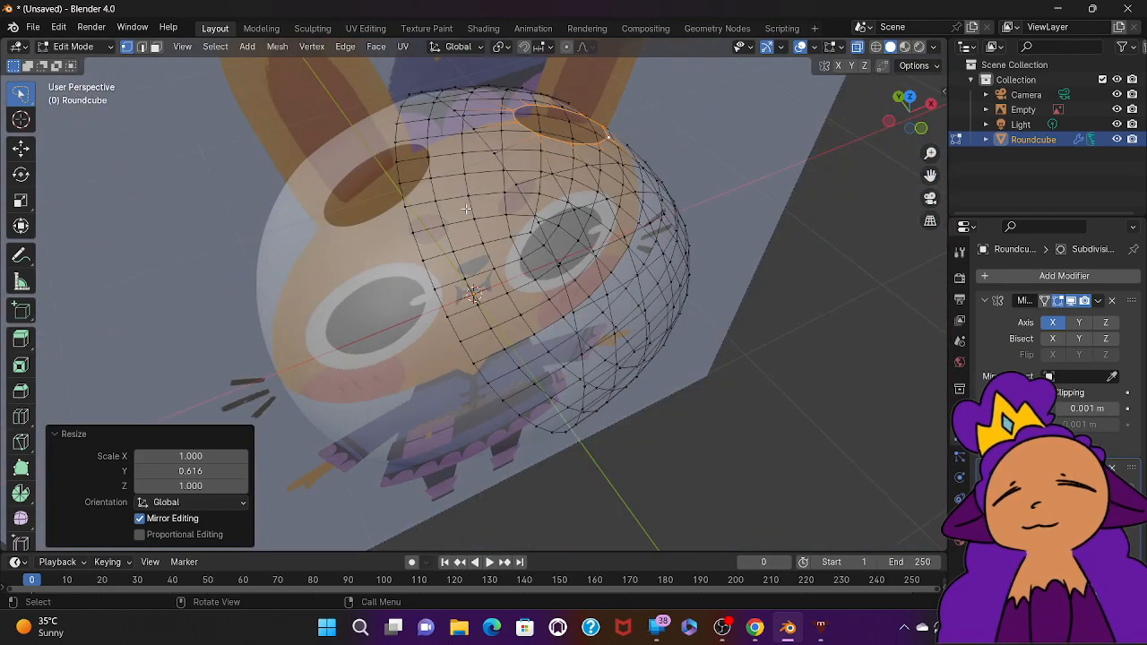
scroll(466, 209, "left", 5)
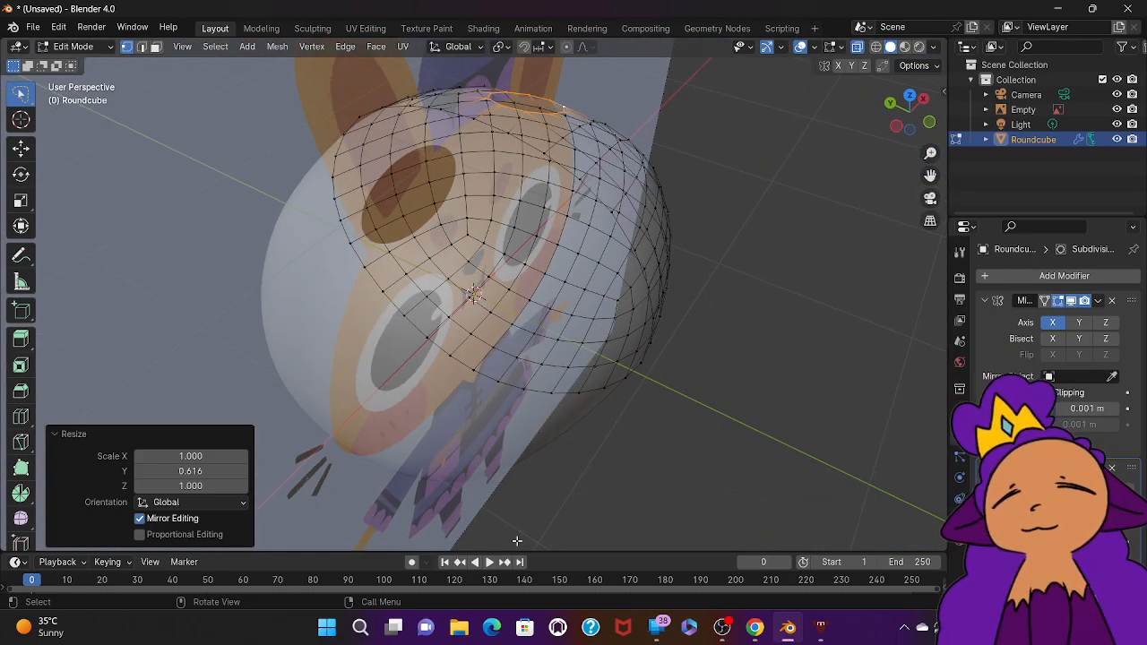
Step: Switch to Chrome and watch the tutorial's next part on the ear holes, pausing at 7:57
left_click(762, 628)
key("space")
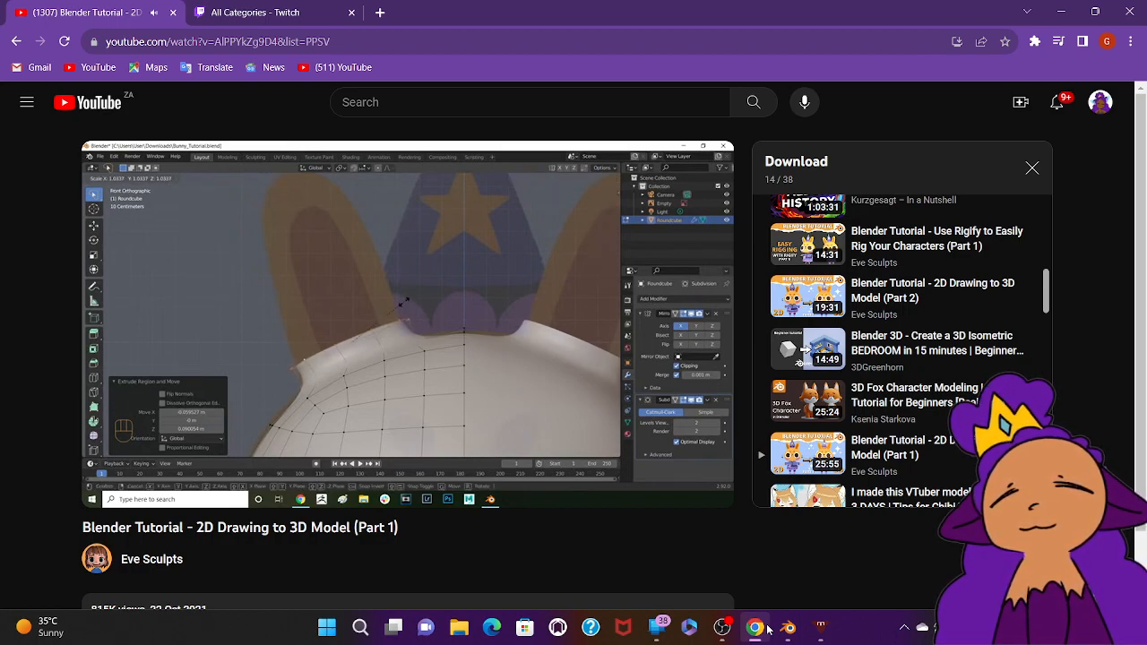
key("space")
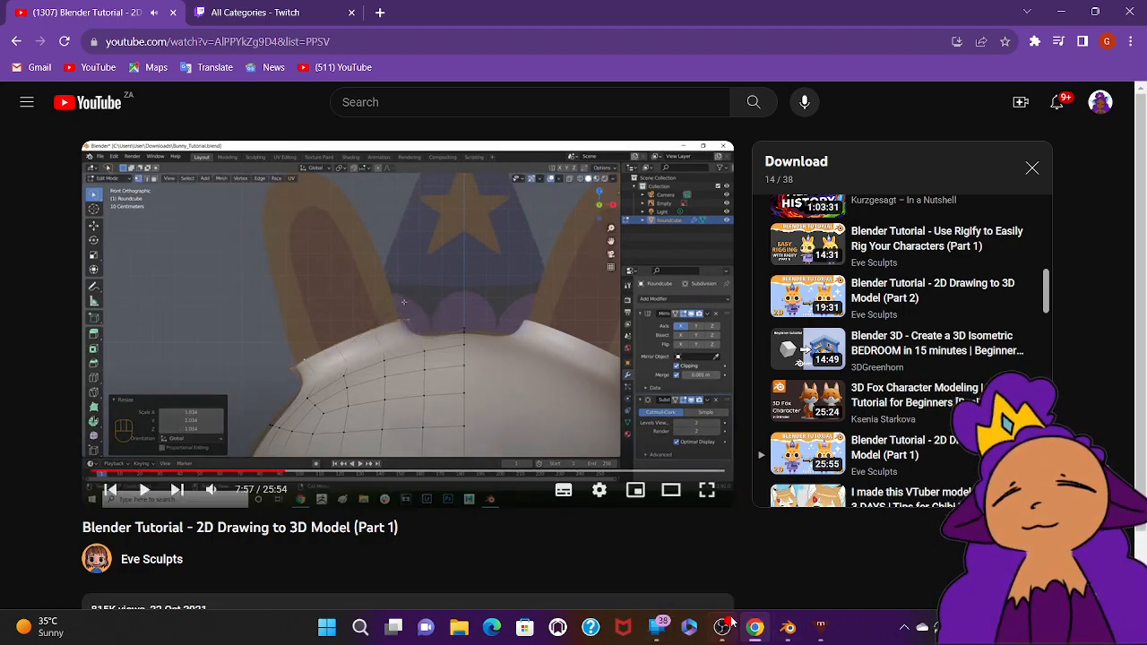
Step: Switch to Blender and try slightly scaling and rotating the ear hole border against the front reference drawing
left_click(787, 627)
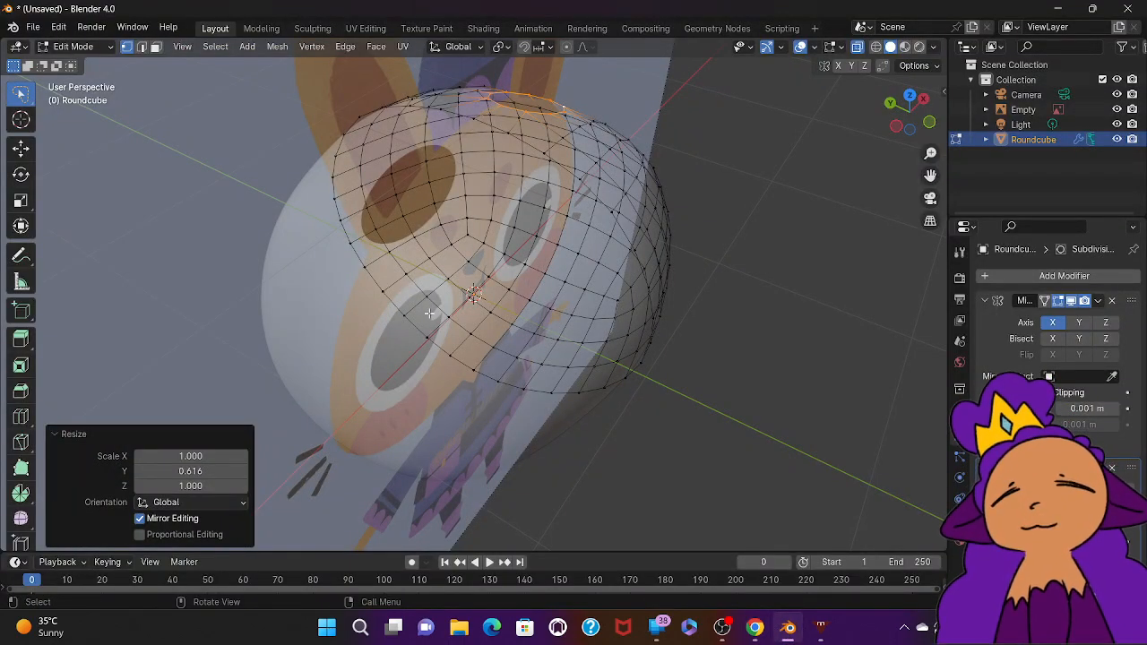
key("s")
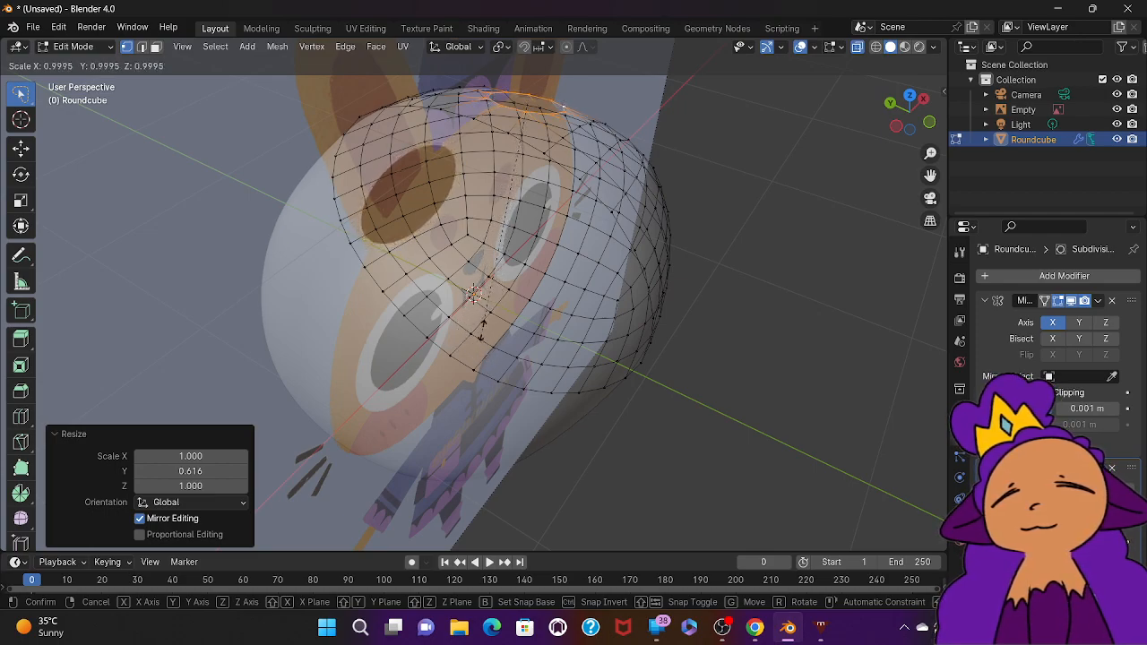
left_click(483, 331)
middle_click_drag(482, 331, 363, 362)
key("r")
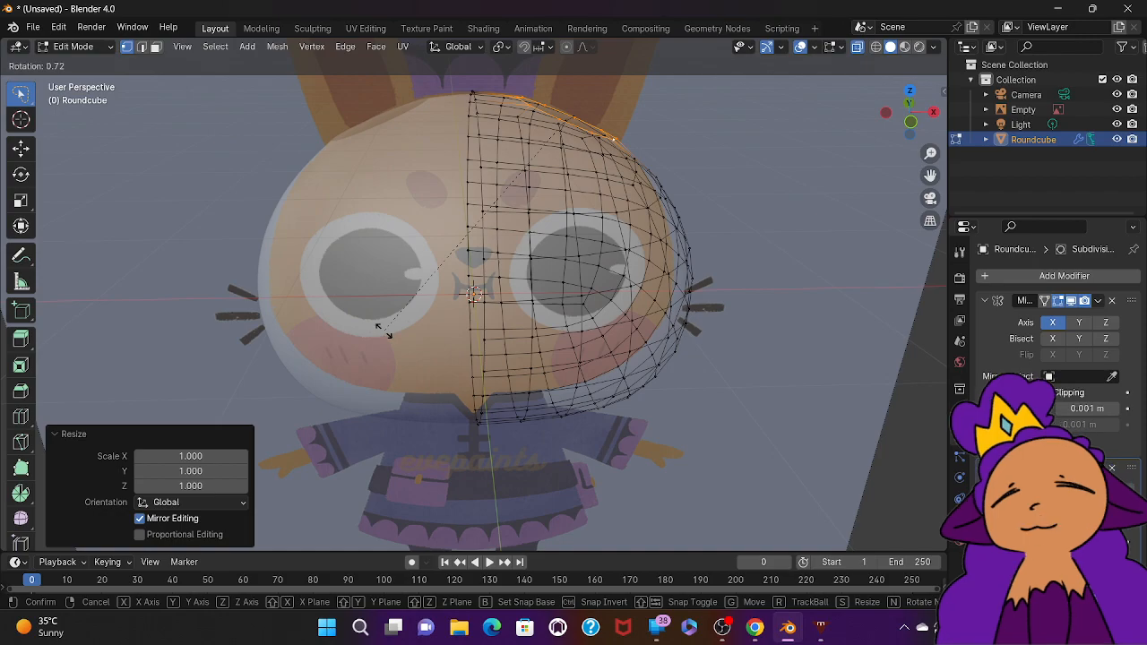
left_click(383, 330)
key("KP_1")
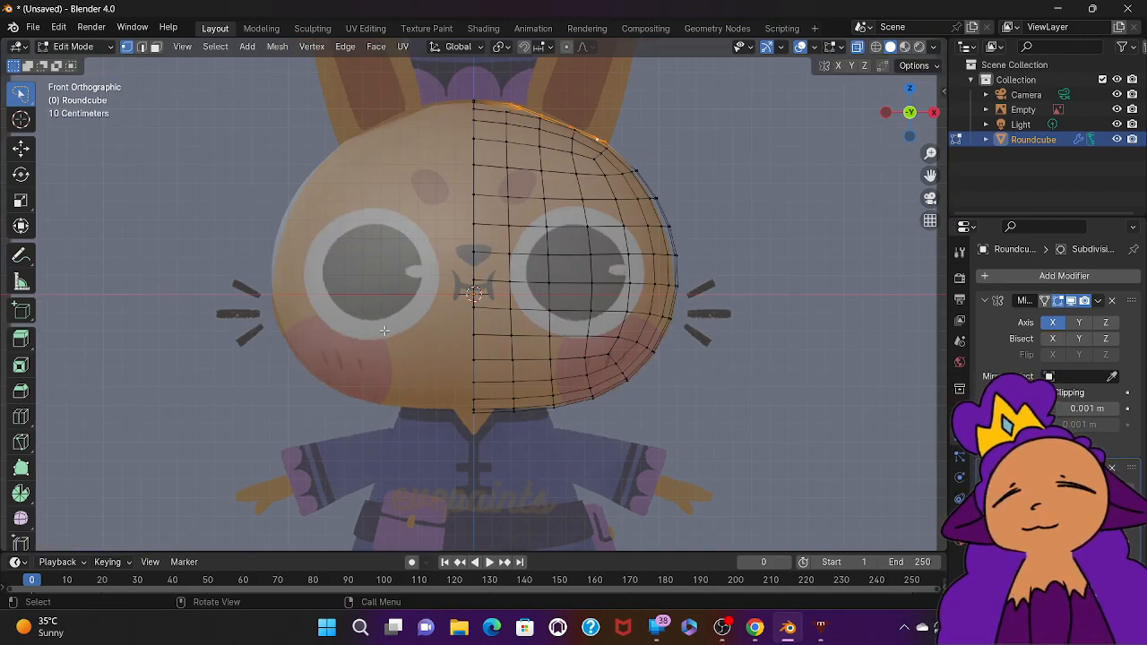
key("s")
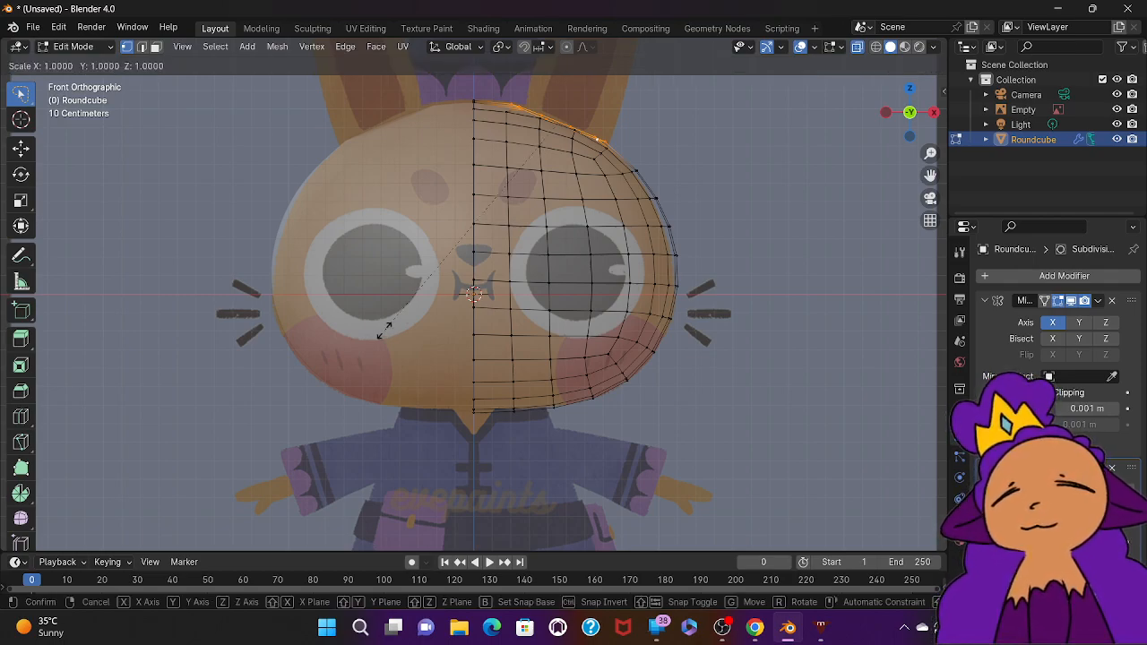
left_click(383, 331)
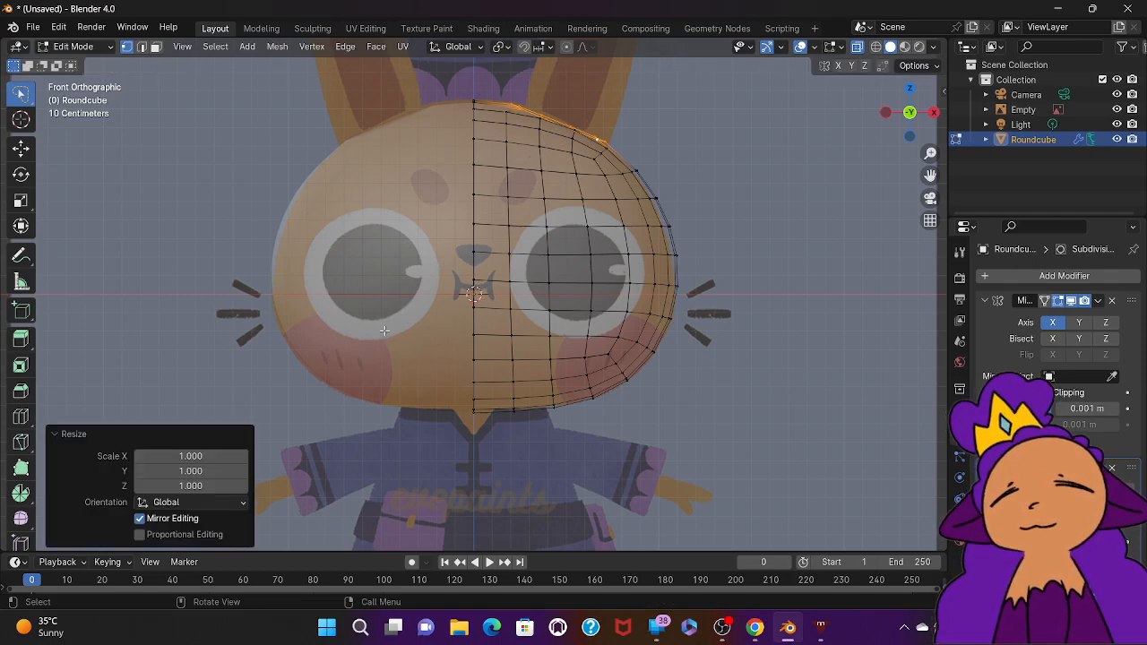
Step: Rotate the ear hole border by about -0.83° in the back orthographic view, then drop its selection
key("ctrl+KP_1")
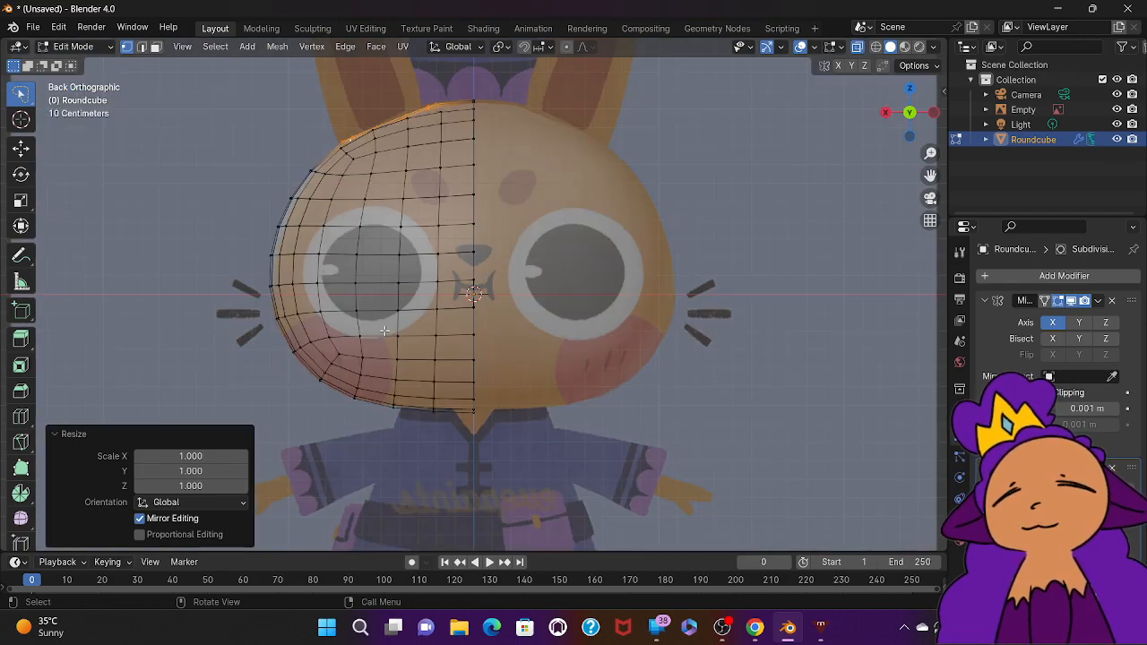
key("r")
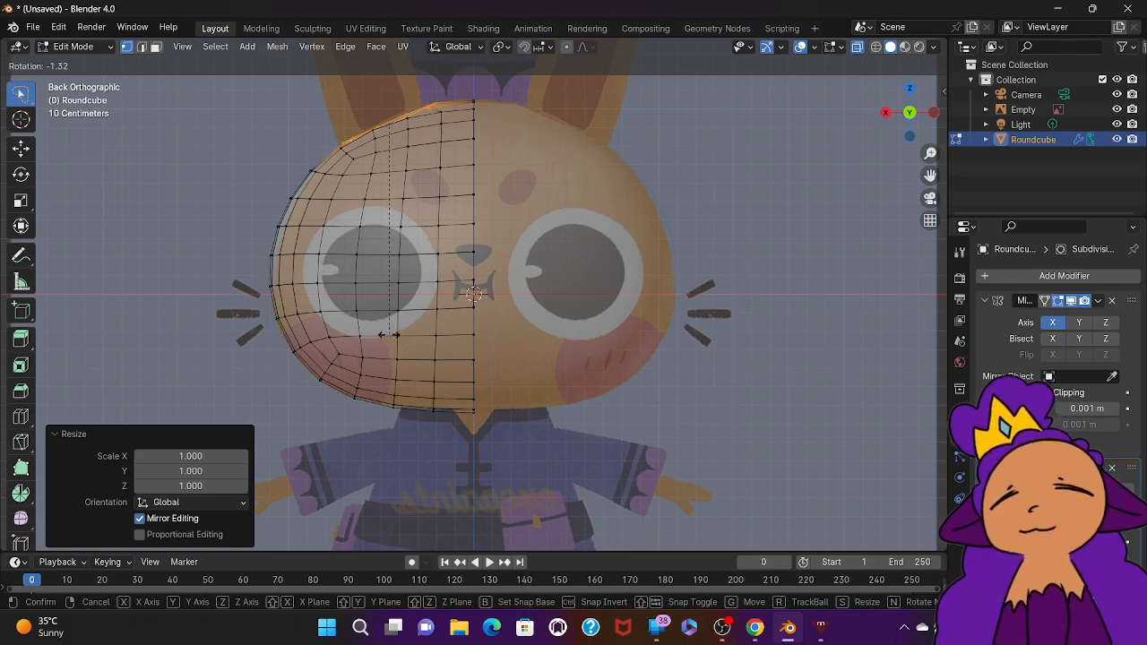
left_click(387, 335)
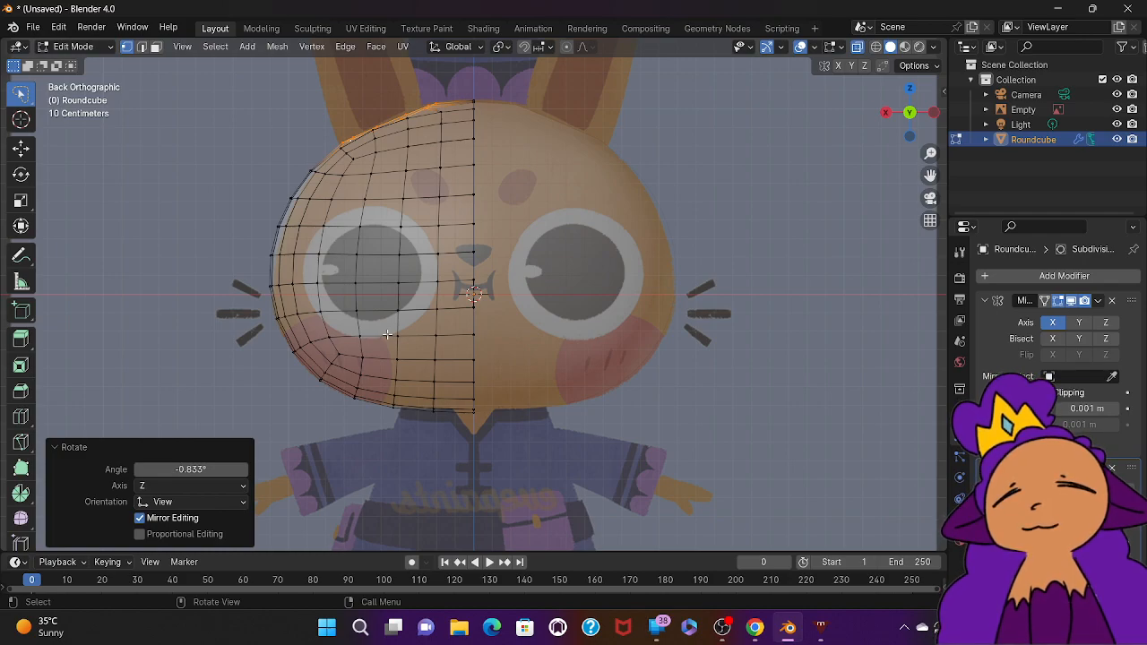
left_click_drag(387, 334, 414, 416)
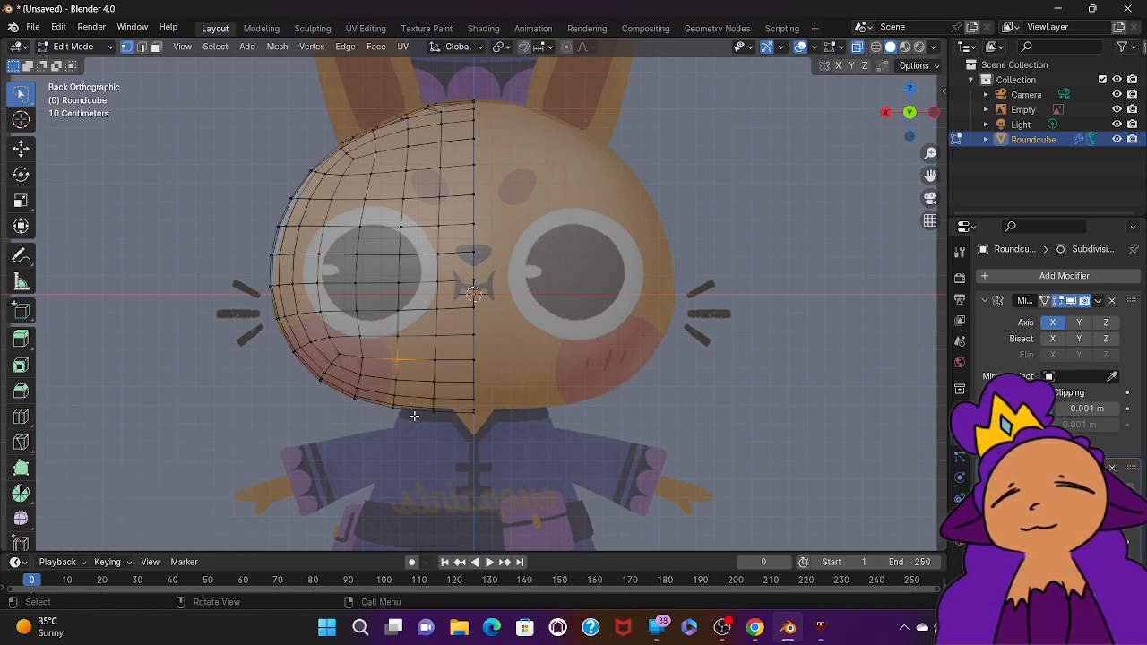
left_click(415, 416)
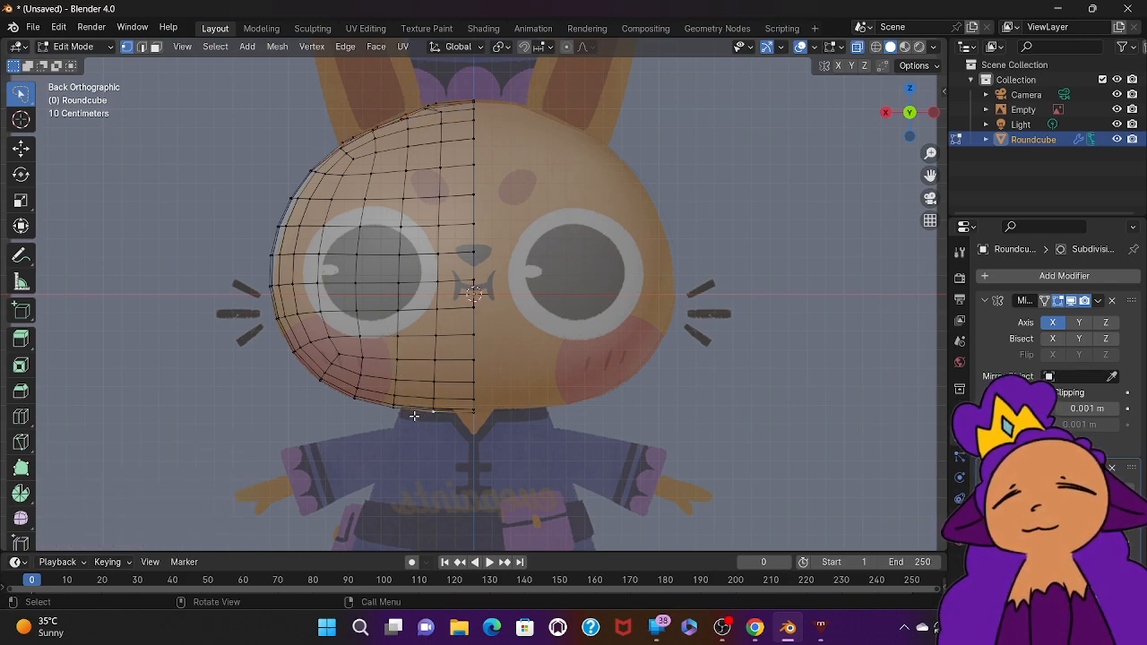
Step: Reselect the ear hole's border loop and widen it slightly along the global Y axis, then deselect it
scroll(415, 416, "up", 5, "shift")
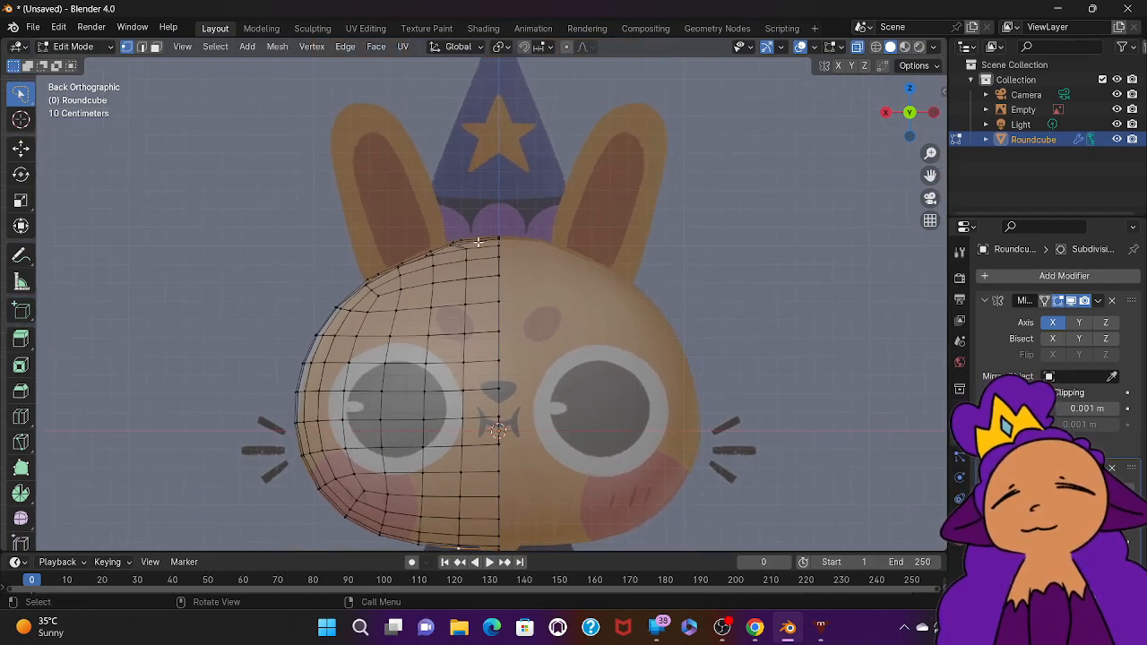
scroll(449, 234, "left", 8)
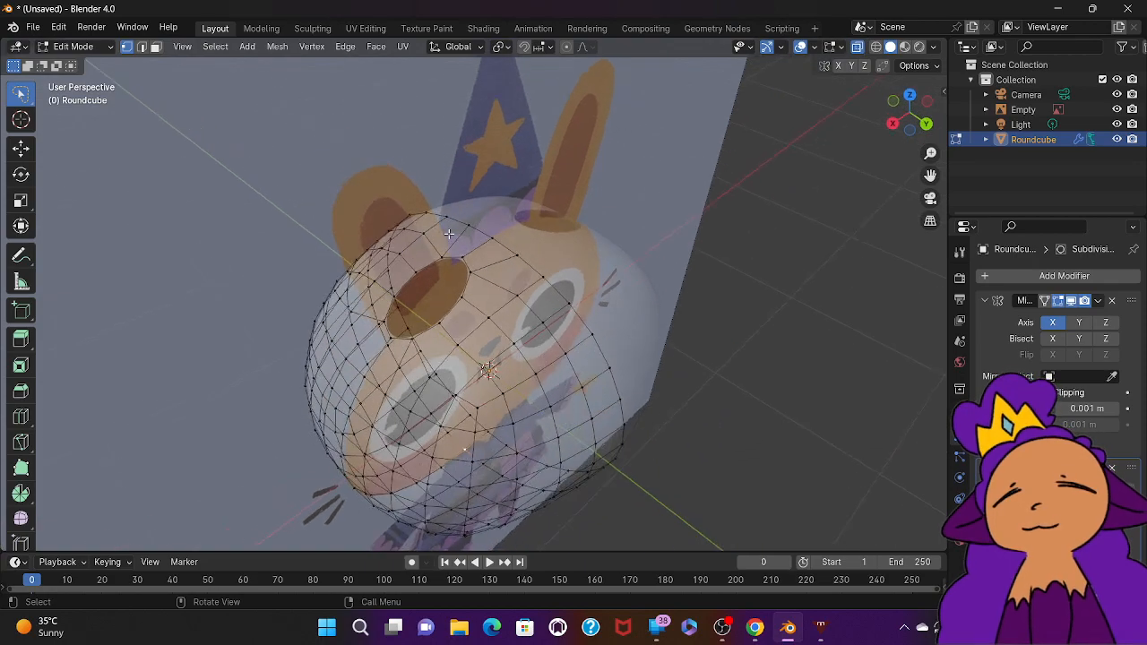
mouse_move(457, 263)
left_mouse_down()
mouse_move(421, 268)
mouse_move(397, 312)
mouse_move(398, 352)
mouse_move(427, 377)
mouse_move(482, 333)
mouse_move(501, 285)
mouse_move(492, 265)
left_mouse_up()
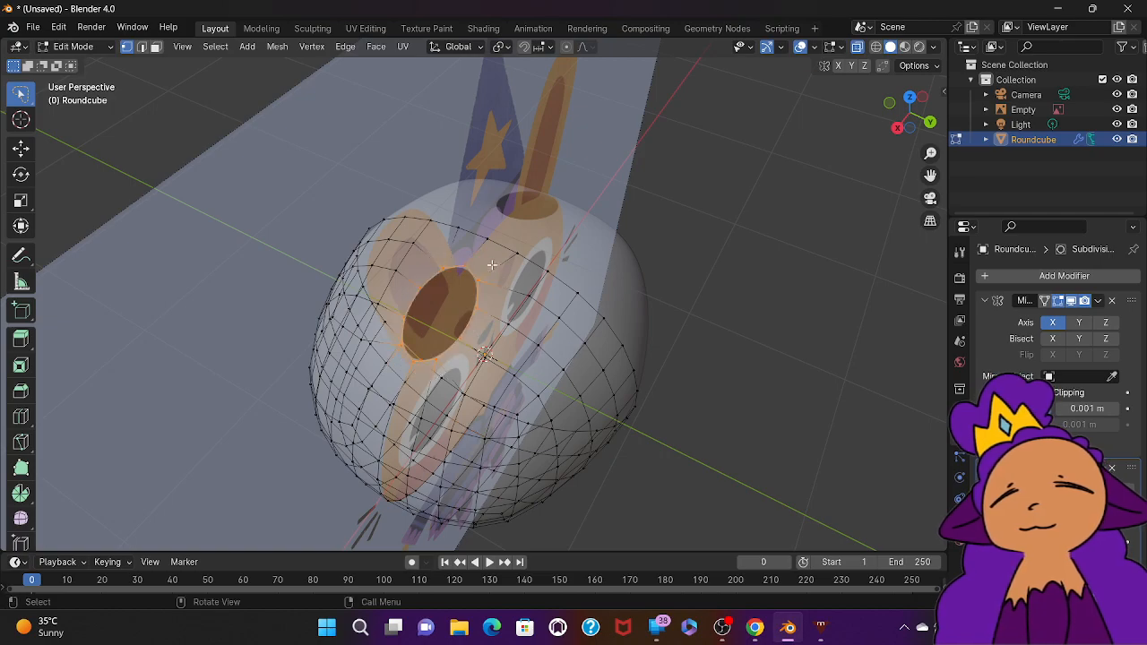
scroll(492, 264, "down", 8)
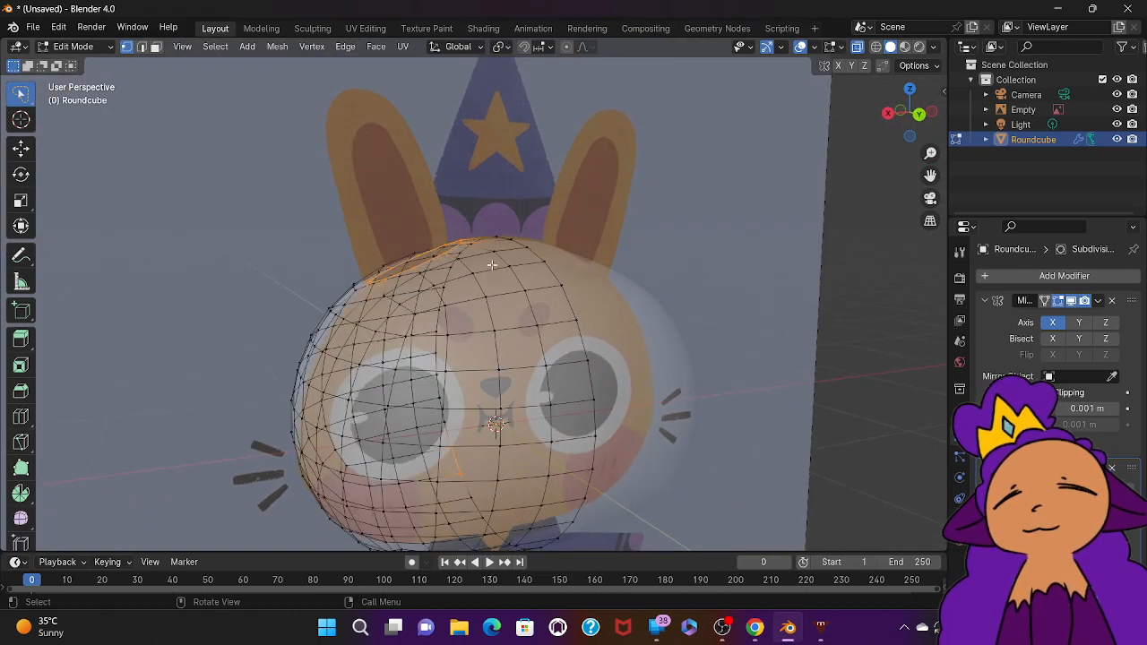
scroll(492, 264, "down", 3)
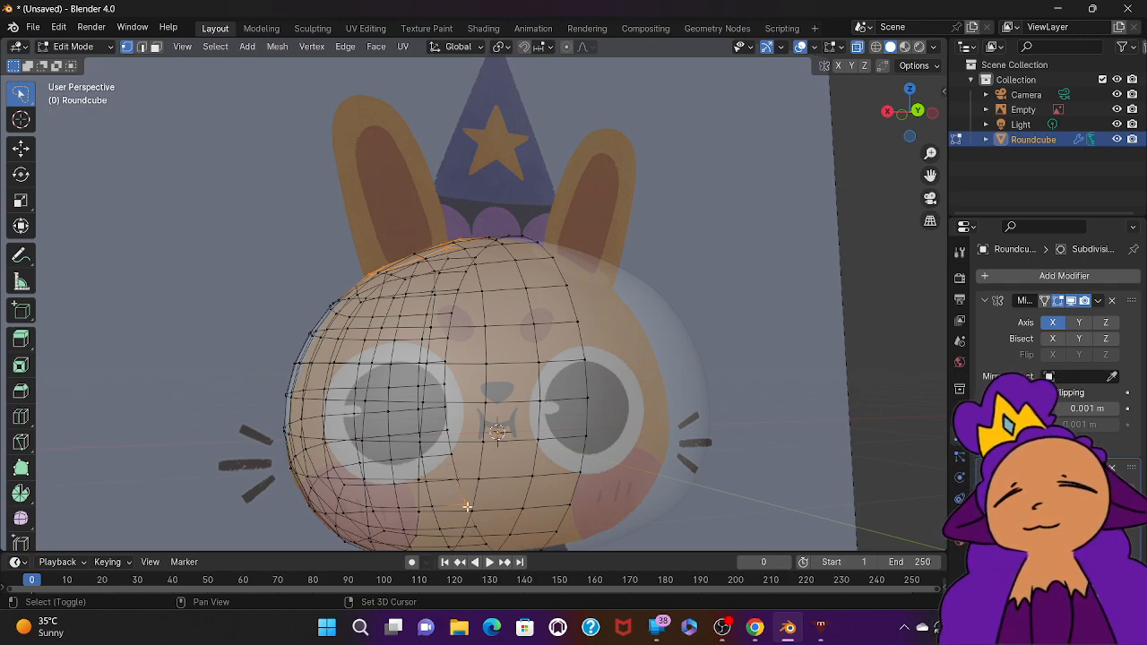
middle_click_drag(467, 506, 467, 505)
key("s")
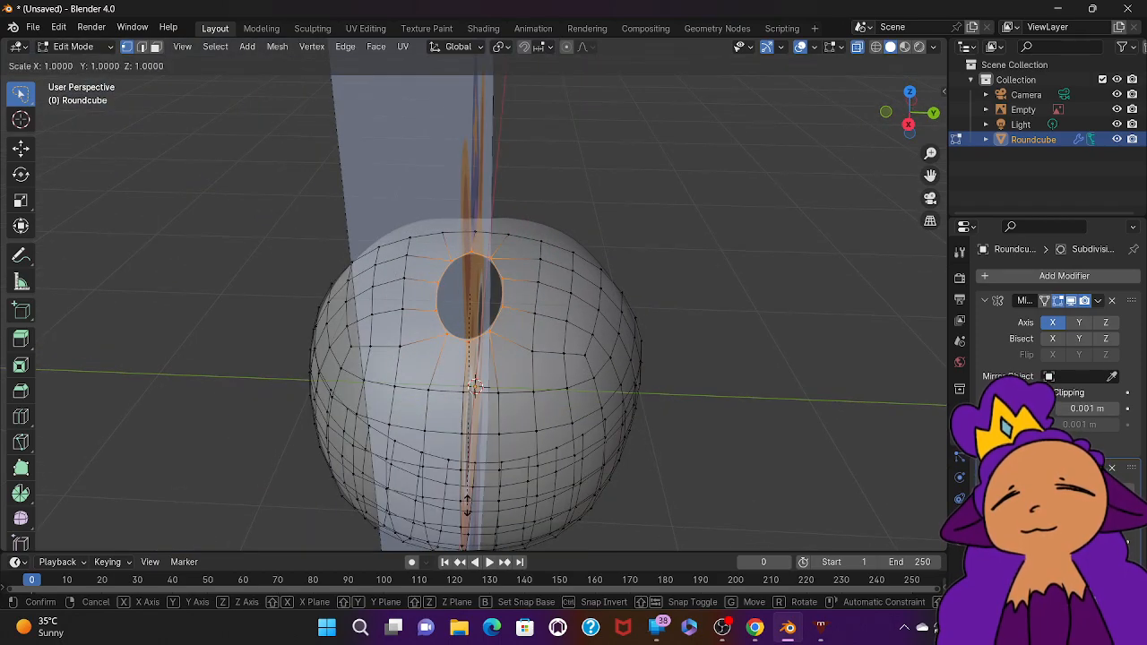
key("y")
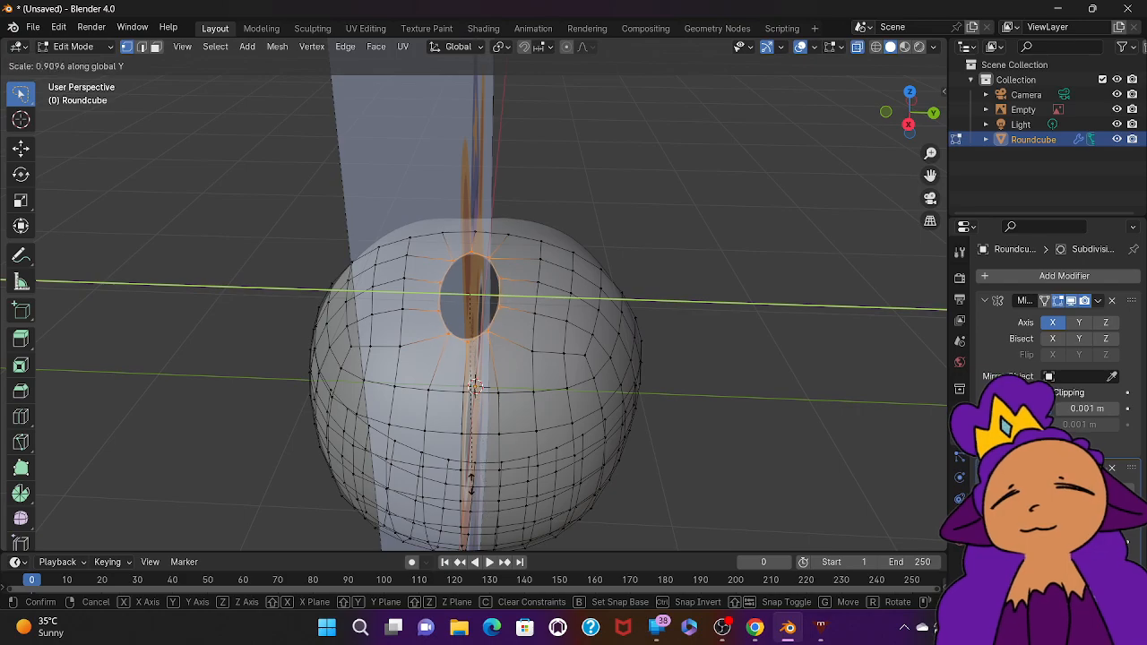
left_click(567, 530)
left_click(567, 530)
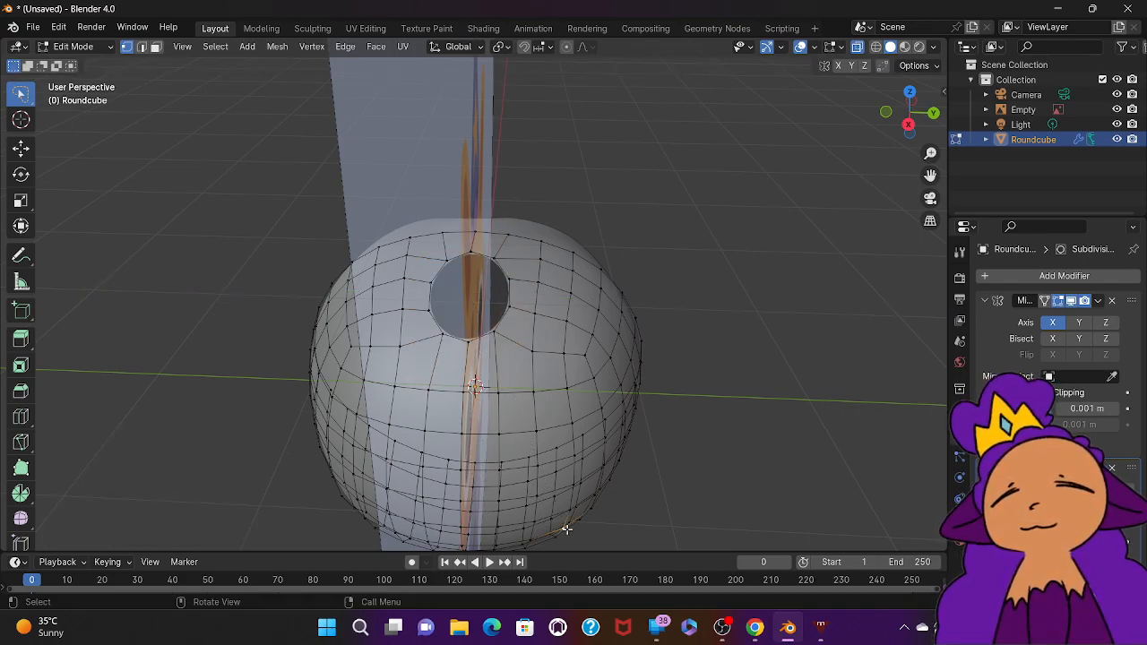
Step: Rotate the ear hole border by 1.58°, then by -1.02° in the back orthographic view, and try scaling it down slightly
mouse_move(516, 316)
left_mouse_down()
mouse_move(502, 247)
mouse_move(466, 241)
mouse_move(442, 255)
mouse_move(421, 318)
mouse_move(444, 348)
mouse_move(494, 352)
left_mouse_up()
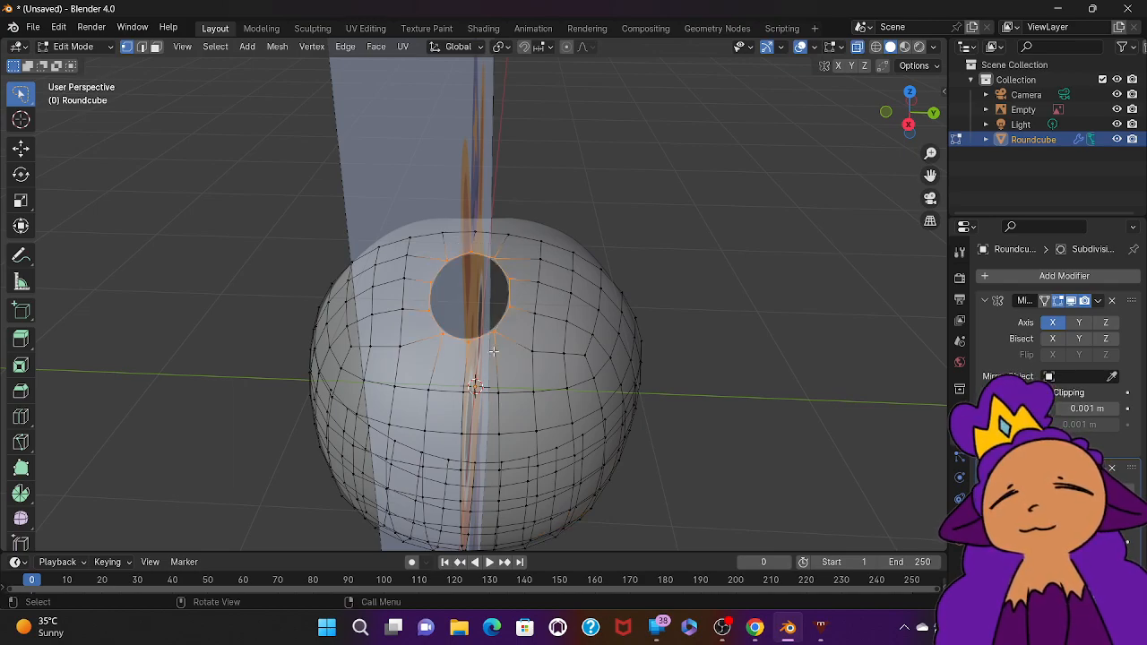
key("r")
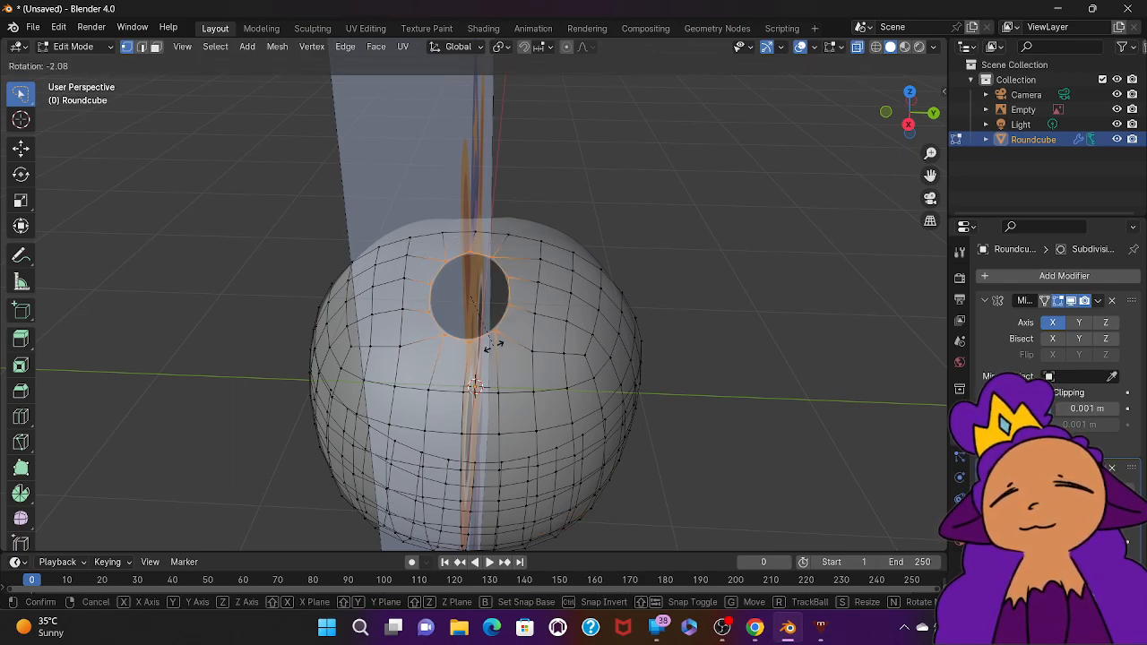
left_click(494, 356)
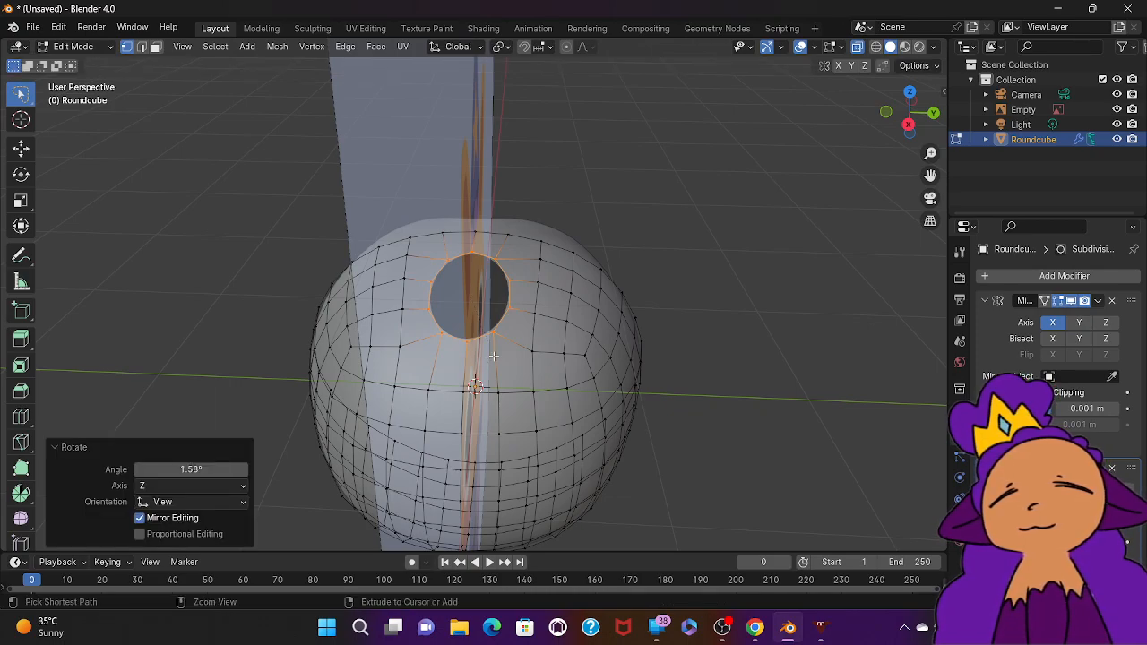
key("ctrl+KP_1")
key("r")
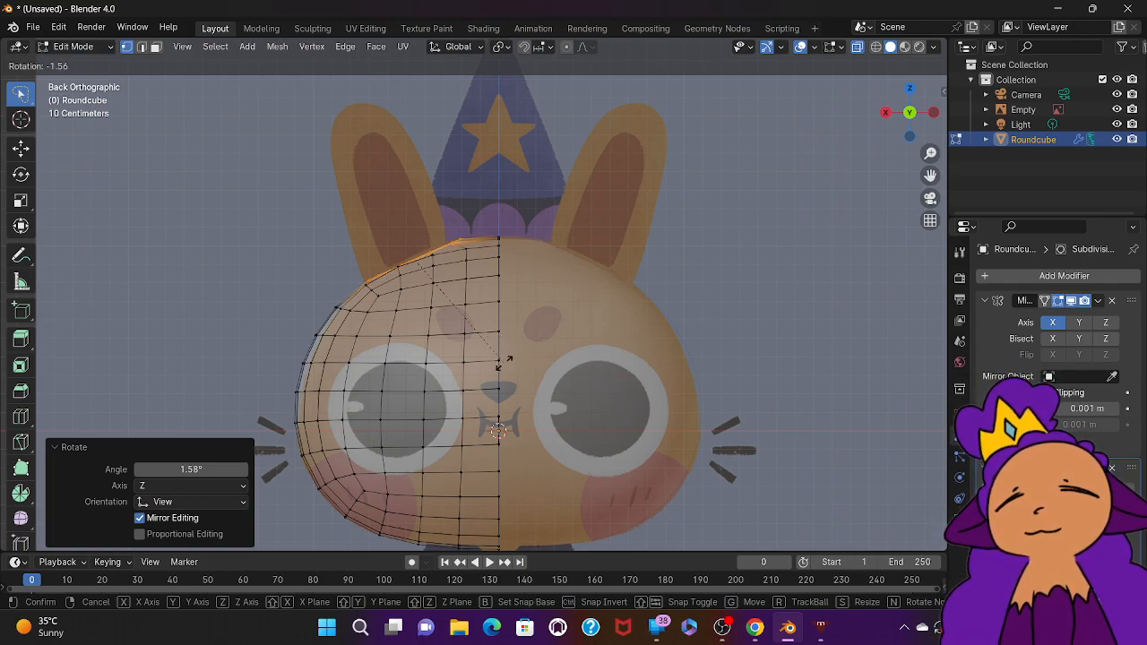
left_click(506, 367)
key("g")
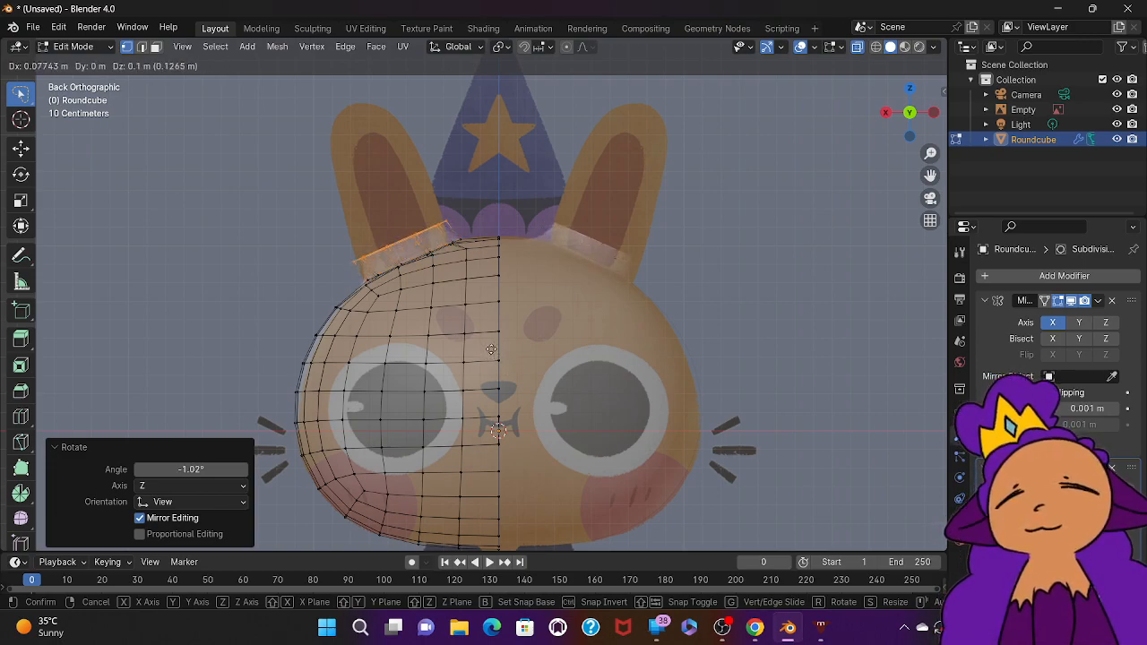
key("s")
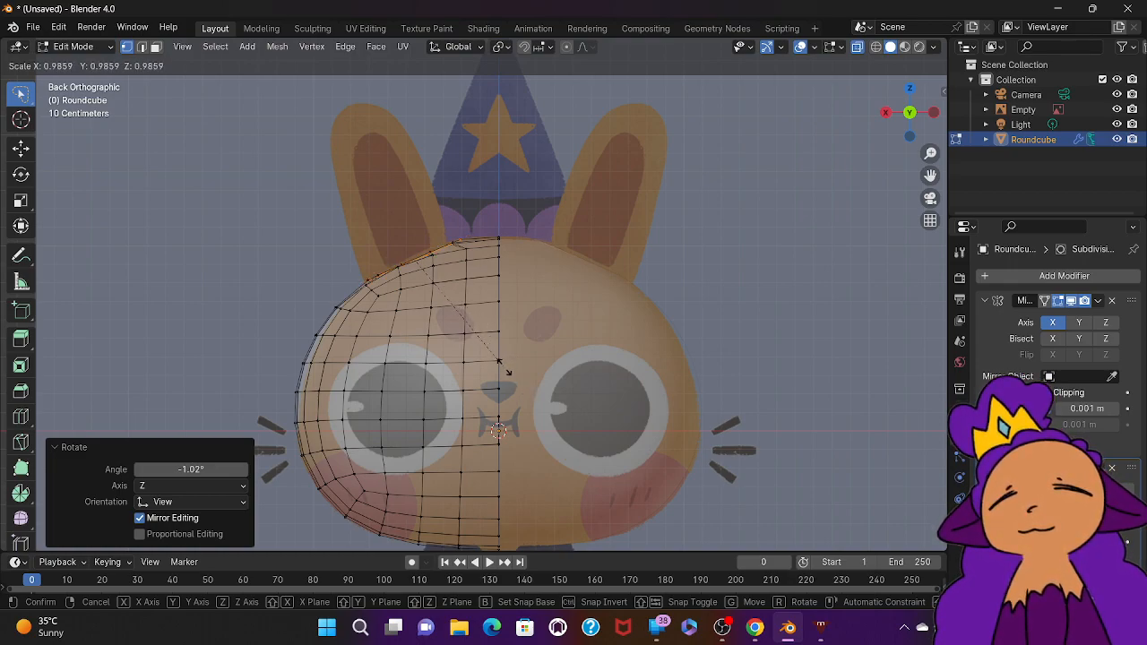
left_click(505, 368)
Step: Reselect the full border loop of the ear hole
middle_click_drag(505, 367, 505, 367)
middle_click_drag(505, 368, 505, 367)
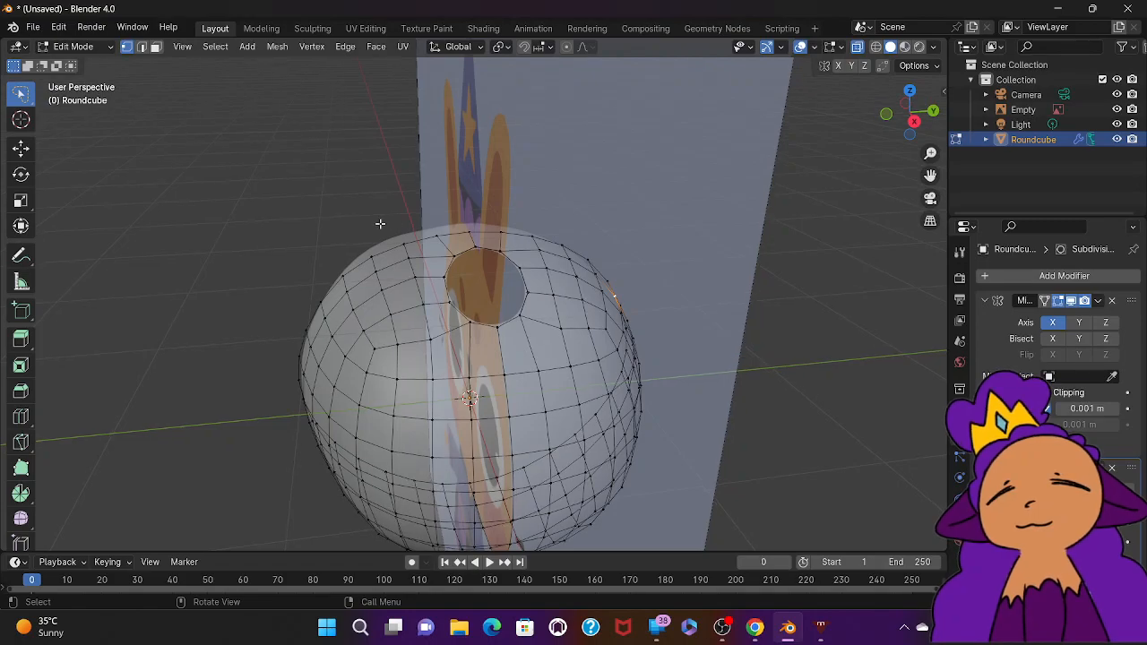
mouse_move(485, 240)
left_mouse_down()
mouse_move(442, 255)
mouse_move(439, 279)
mouse_move(449, 311)
mouse_move(484, 342)
mouse_move(538, 336)
mouse_move(530, 251)
left_mouse_up()
middle_click_drag(530, 251, 530, 251)
Step: Try to extrude the ear hole border about 0.104 m along its normal and shift the new loop outward toward the reference ear
key("e")
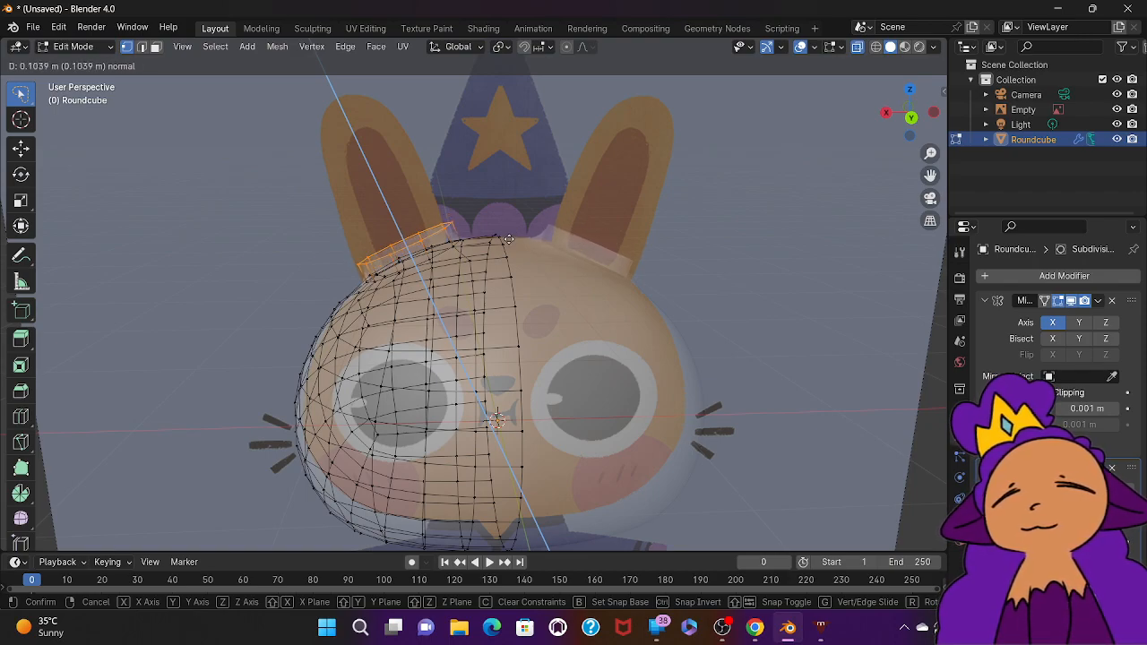
left_click(509, 239)
key("s")
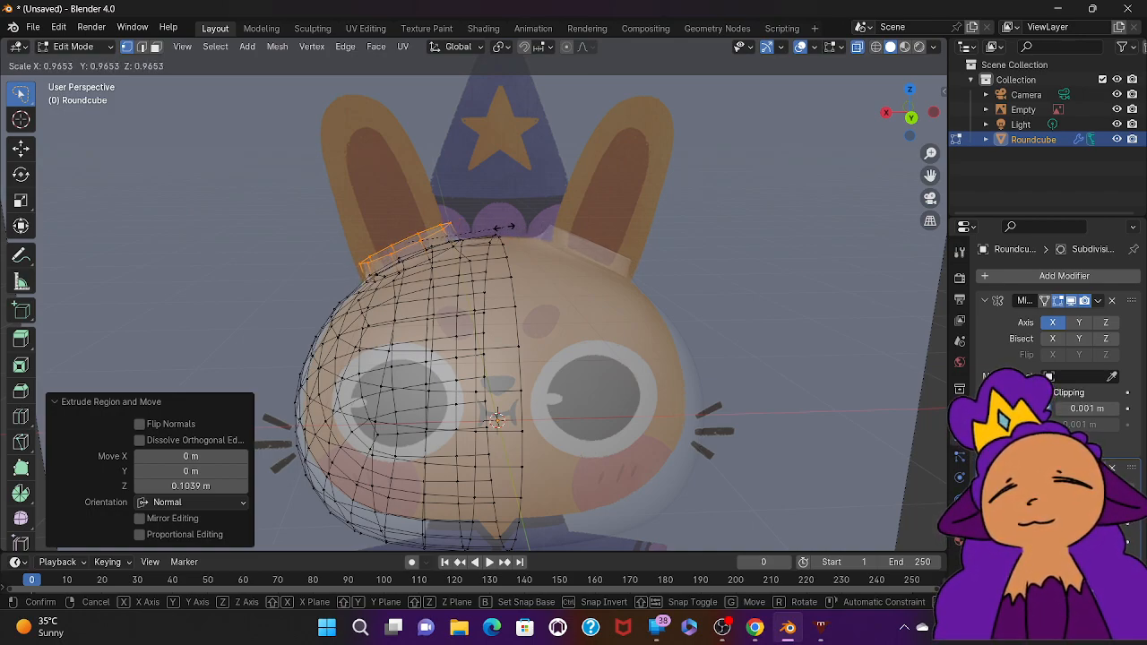
key("g")
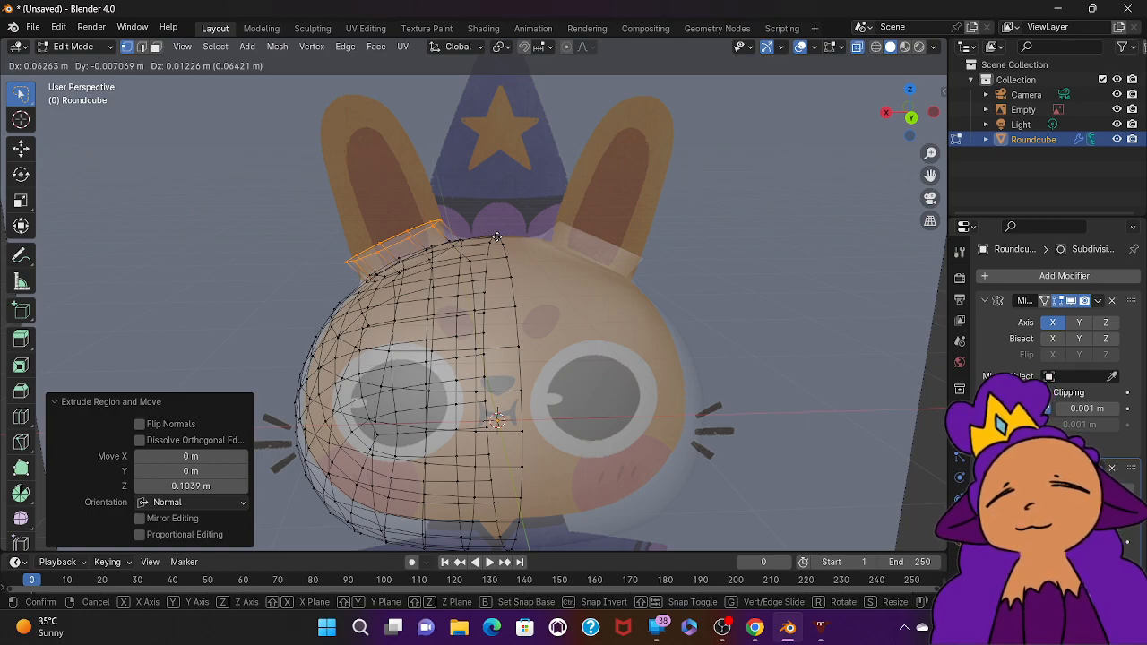
left_click(497, 236)
Step: Try to extrude the ear loop another 0.068 m along its normal, then undo that extrusion and the preceding move
key("g")
key("z")
key("z")
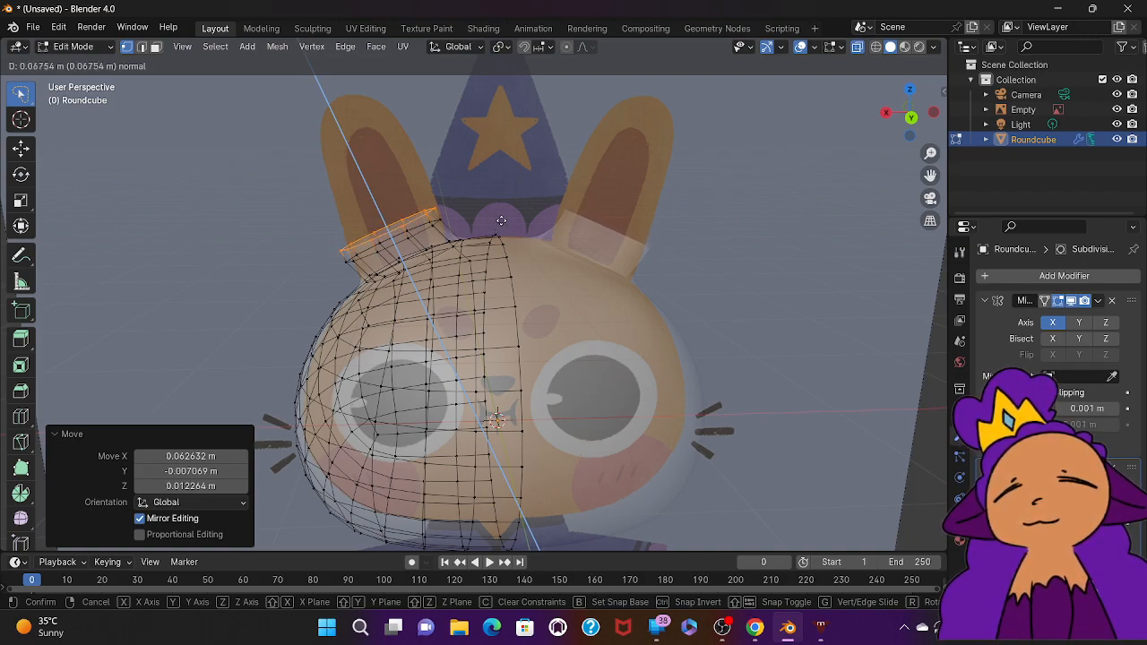
key("ctrl")
key("ctrl")
key("ctrl")
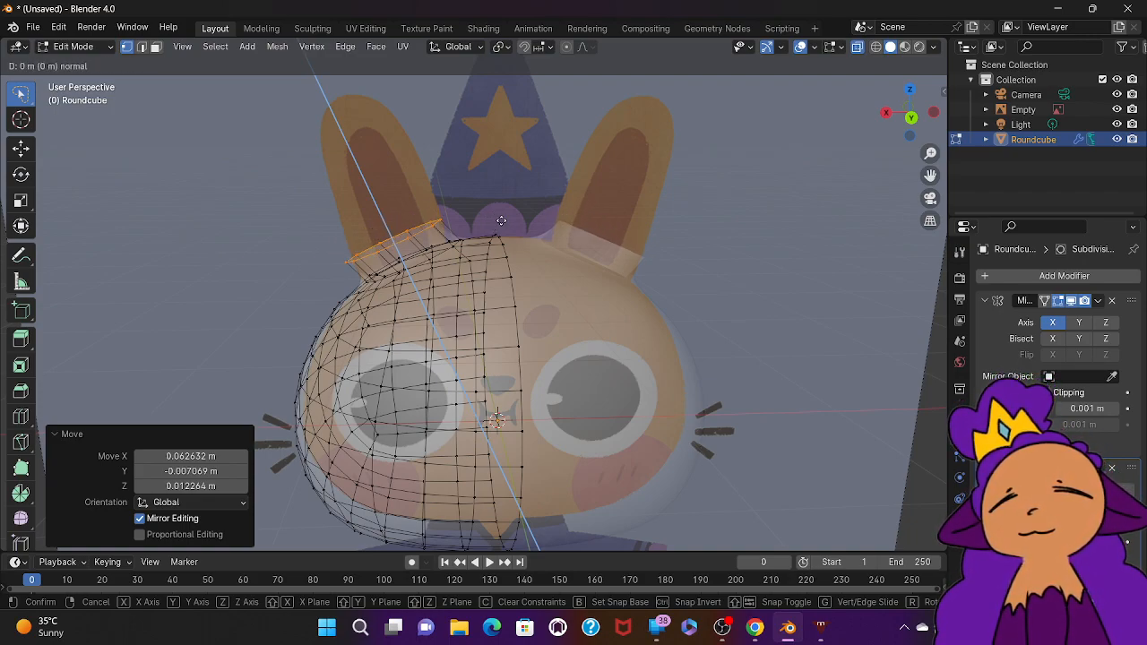
left_click(501, 220)
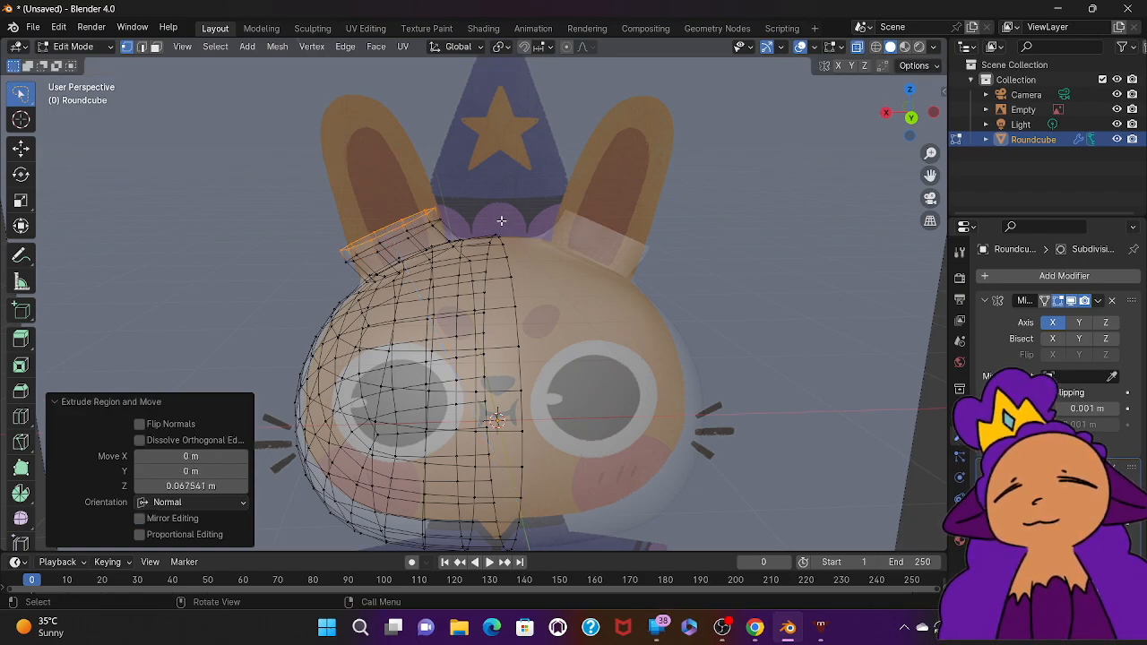
key("ctrl+z")
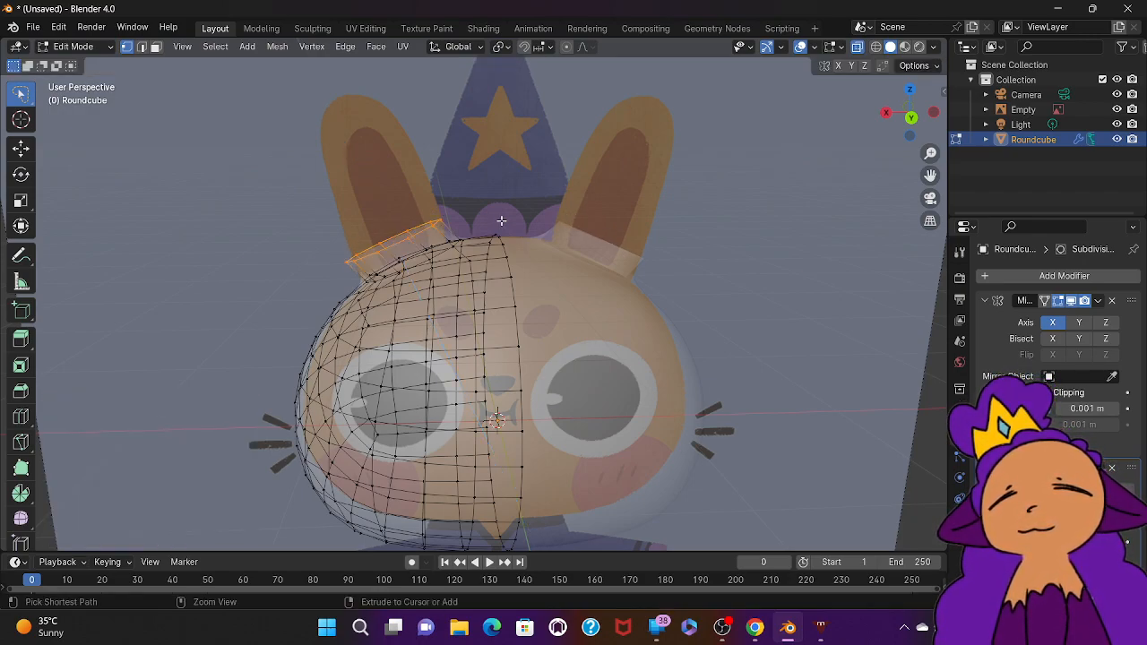
key("ctrl+z")
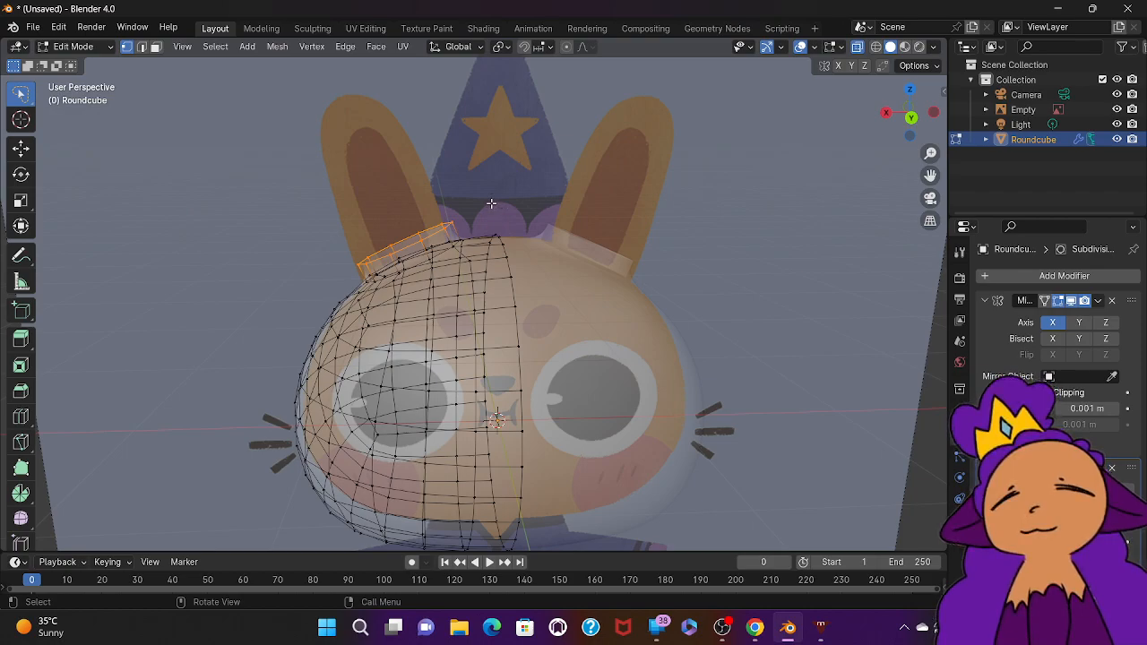
Step: Try extruding and scaling the ear's end loop once more, then undo back to the unextruded ear hole border
key("e")
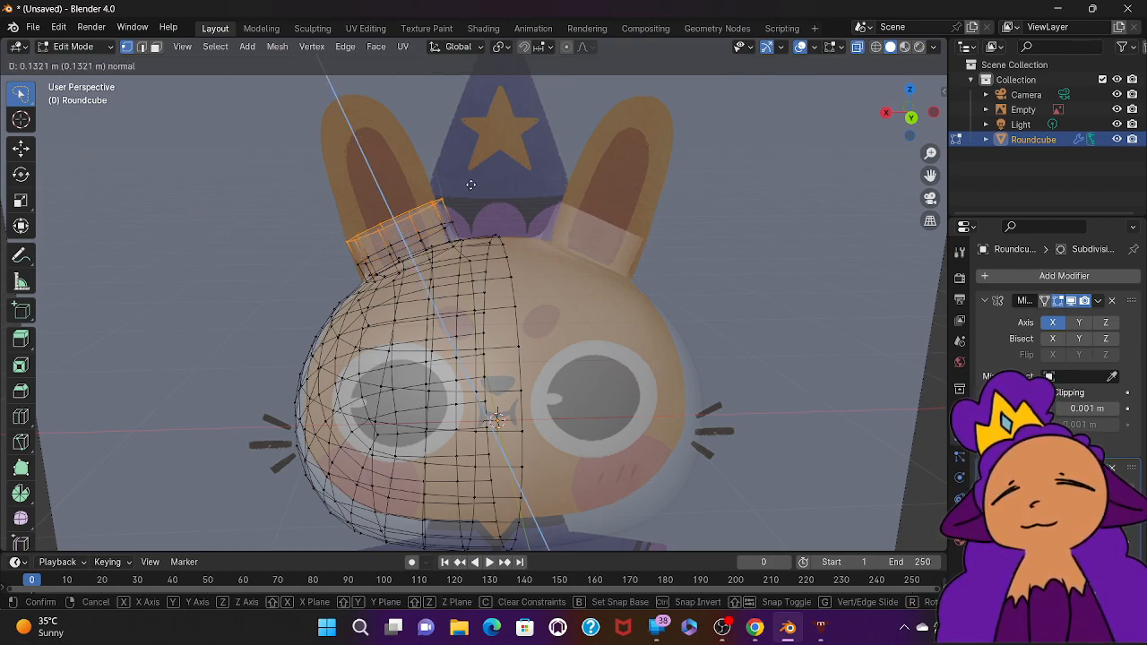
key("Return")
key("s")
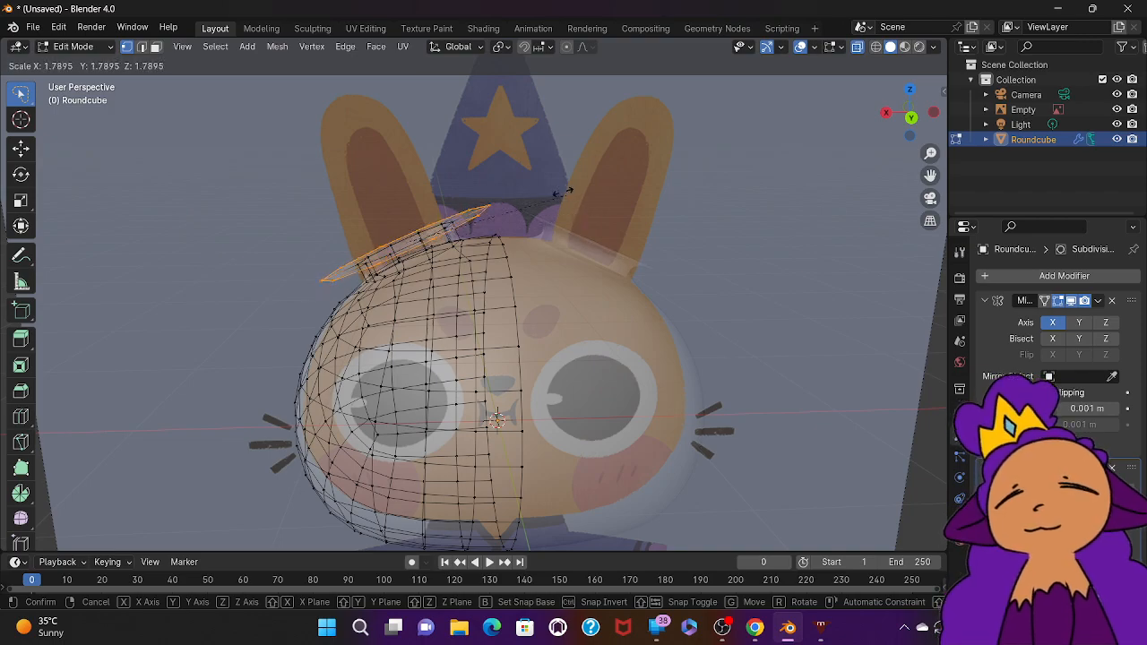
left_click(499, 153)
key("ctrl+z")
key("ctrl+z")
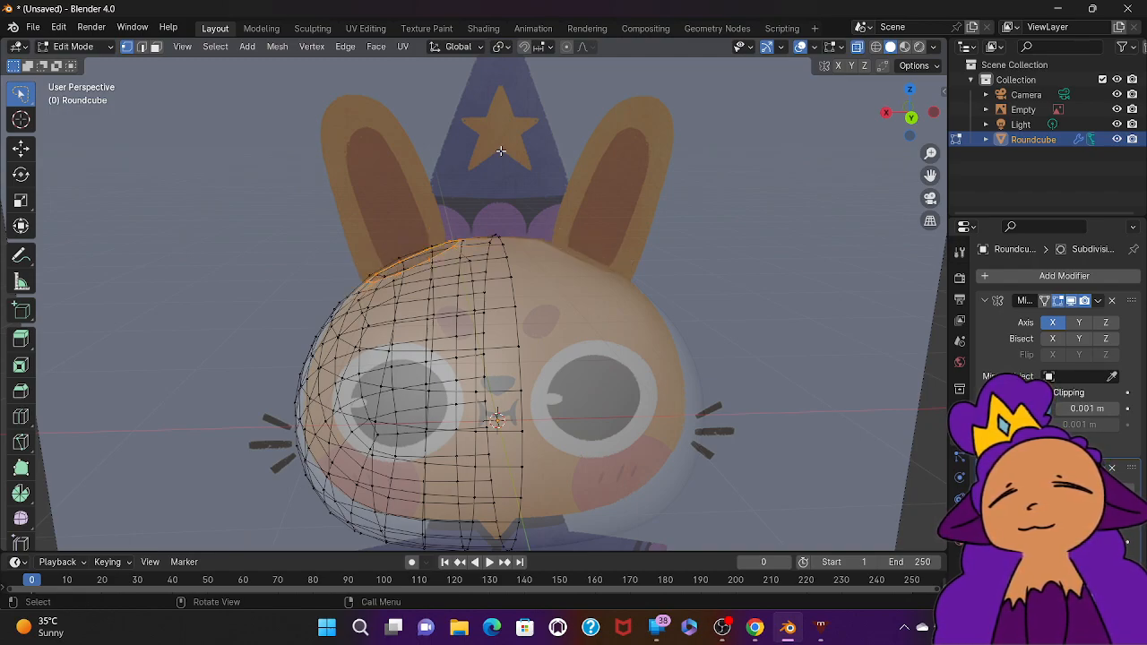
Step: From the back orthographic view, extrude the ear hole border about 0.157 m, scale it to 0.98, and extrude again by about 0.238 m
key("ctrl+KP_1")
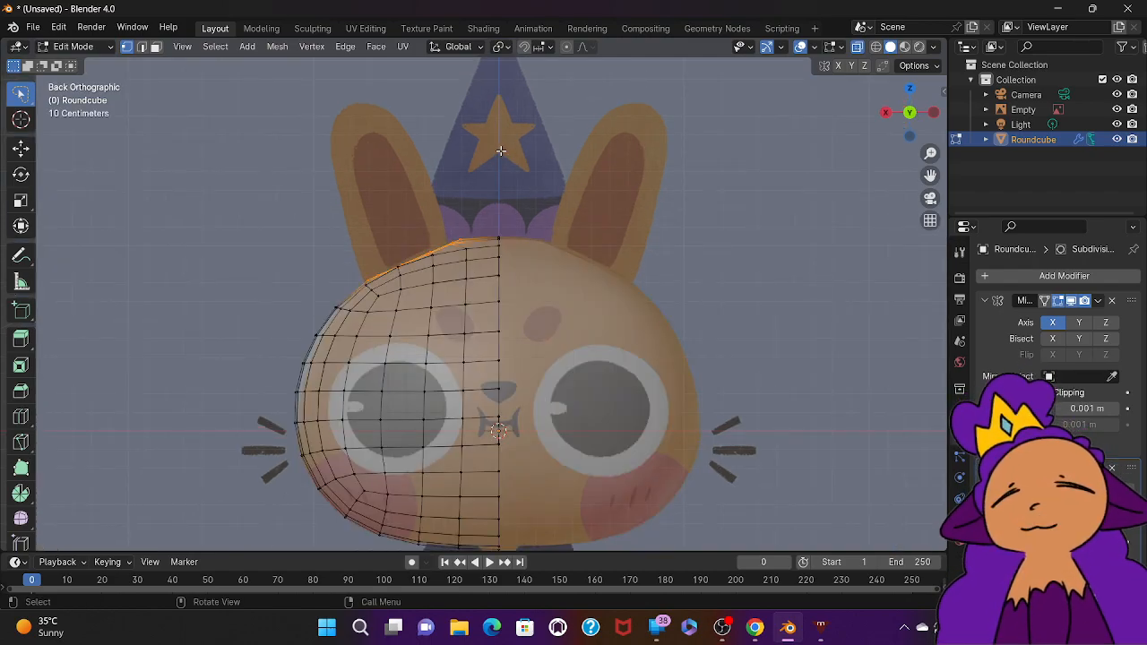
key("e")
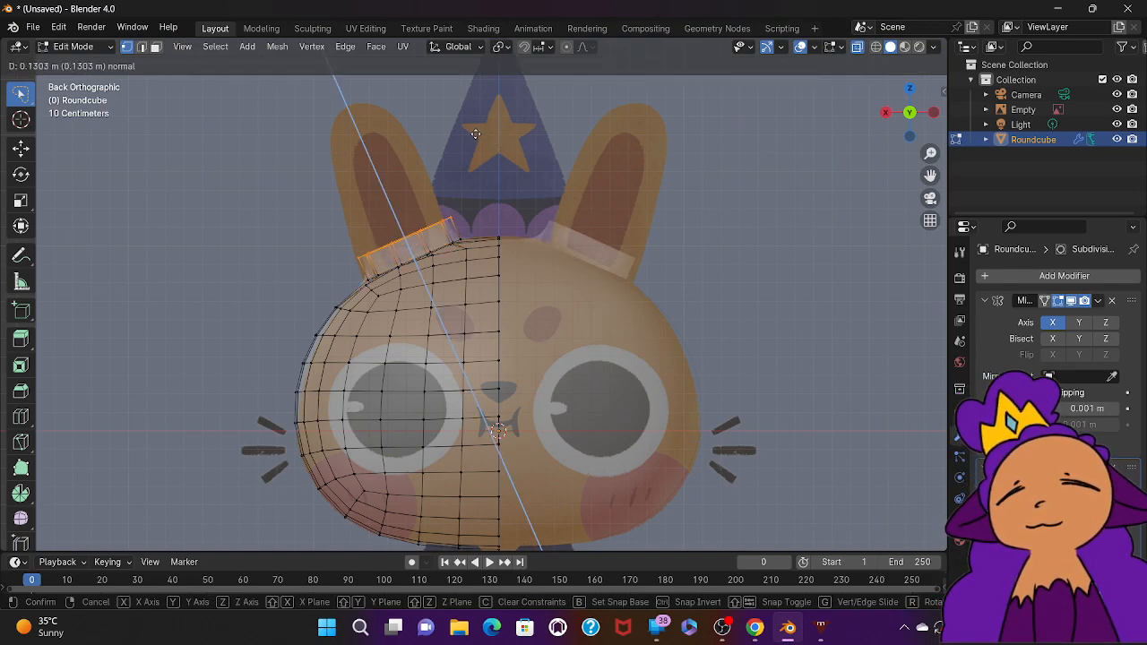
left_click(466, 133)
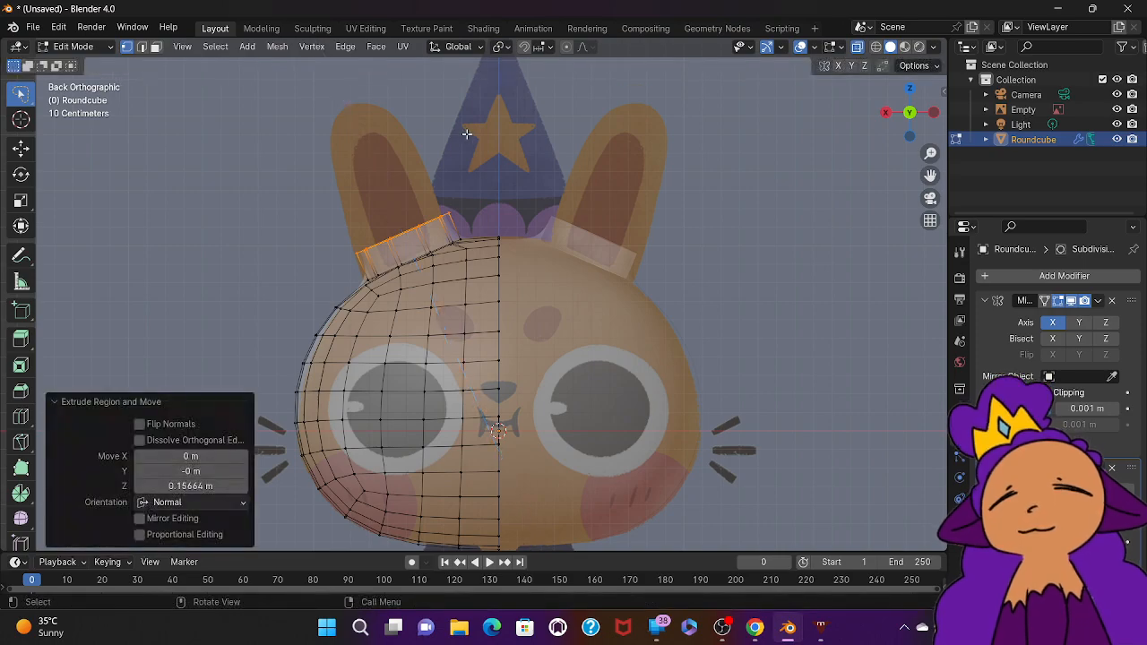
key("s")
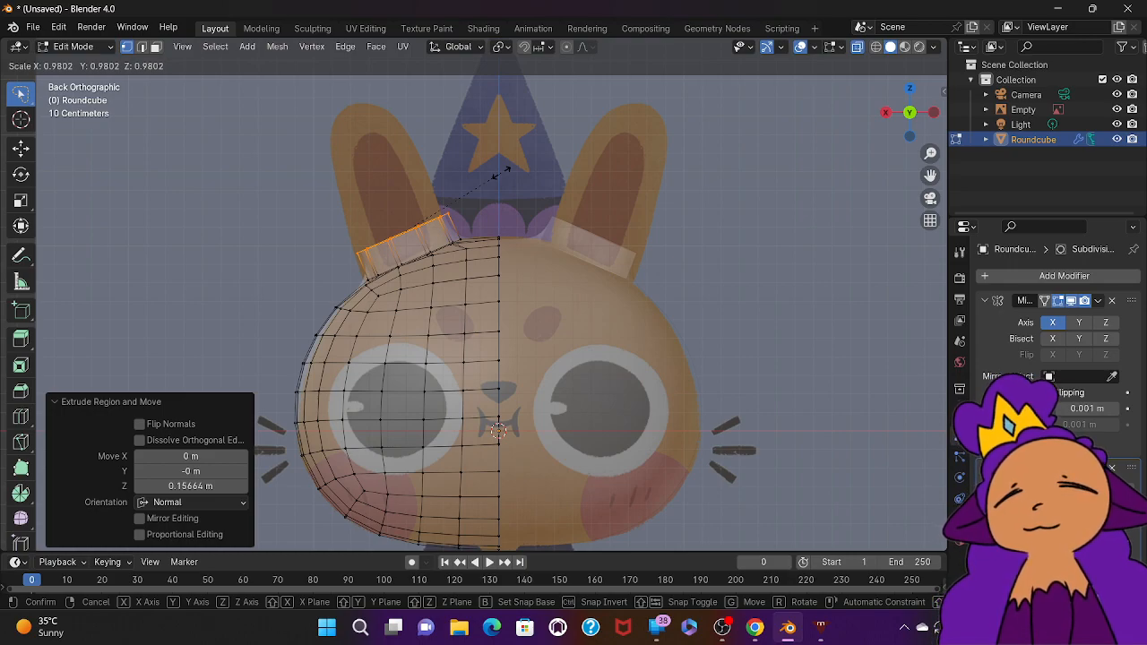
left_click(499, 173)
key("e")
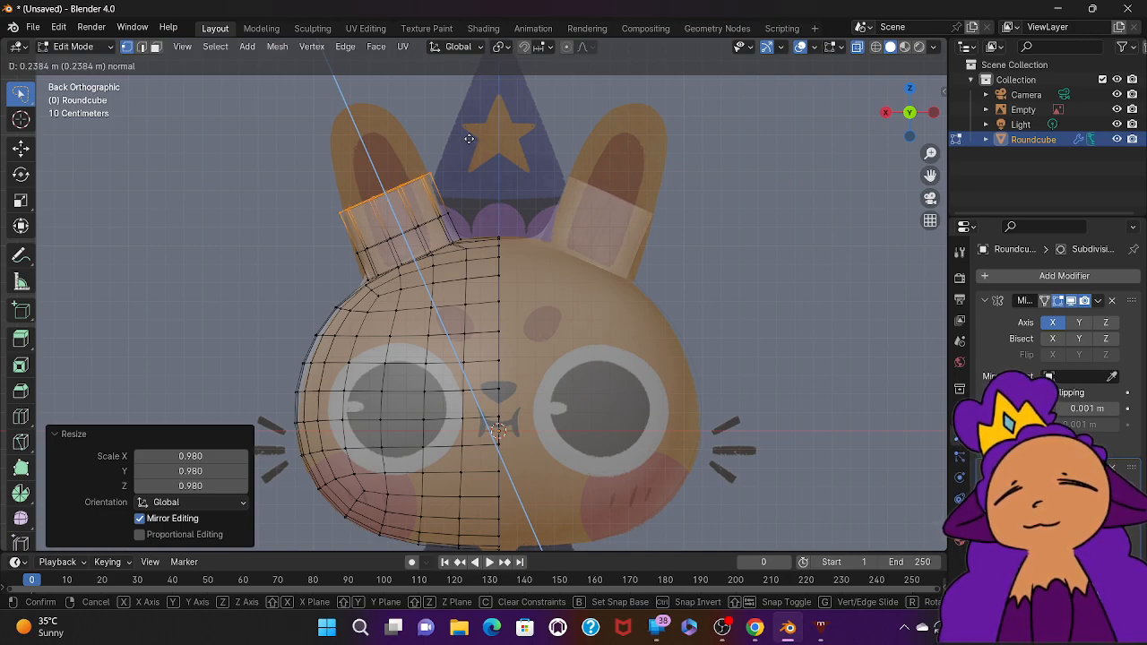
left_click(469, 139)
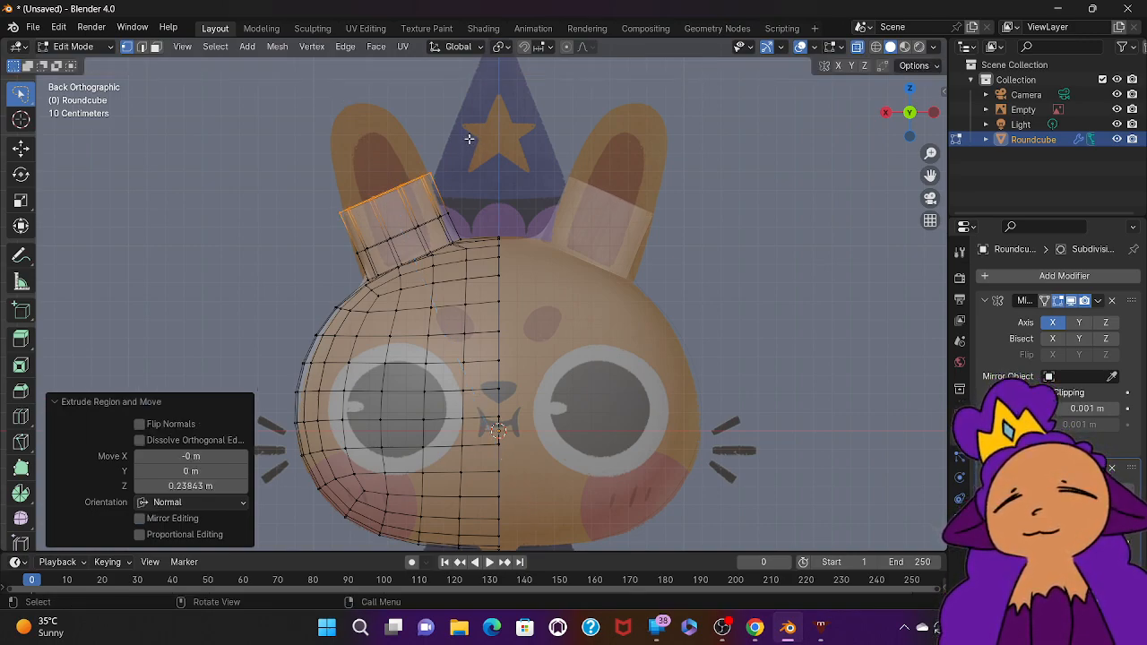
Step: Try an in-place extrusion of the ear's end loop scaled to 1.036, then undo it
key("e")
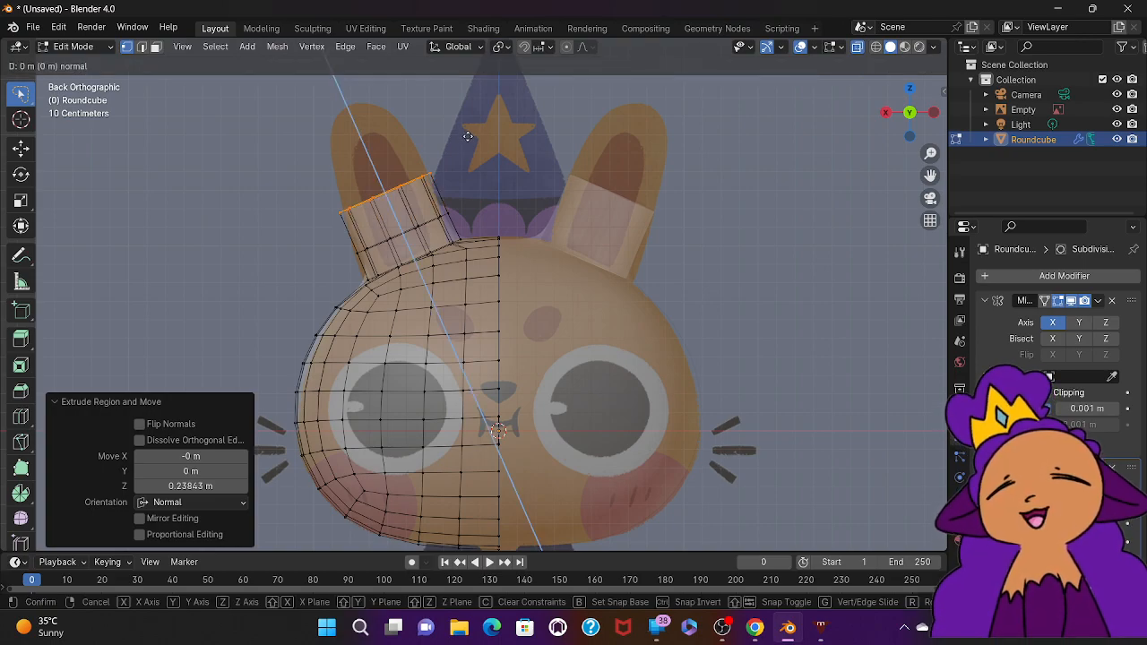
key("s")
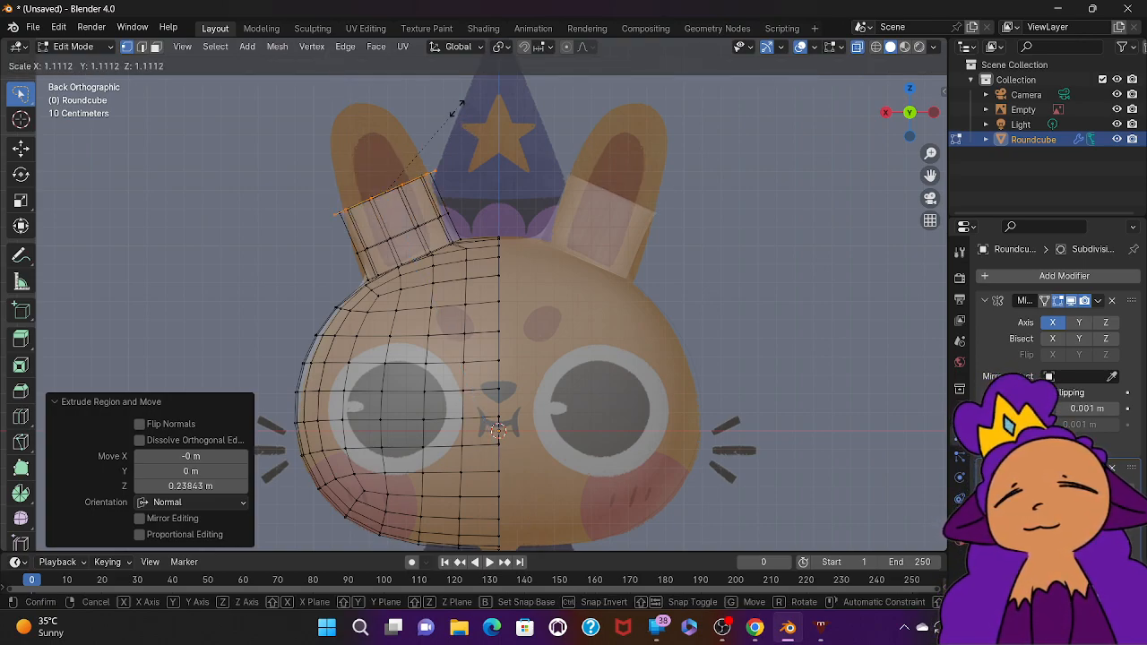
left_click(457, 119)
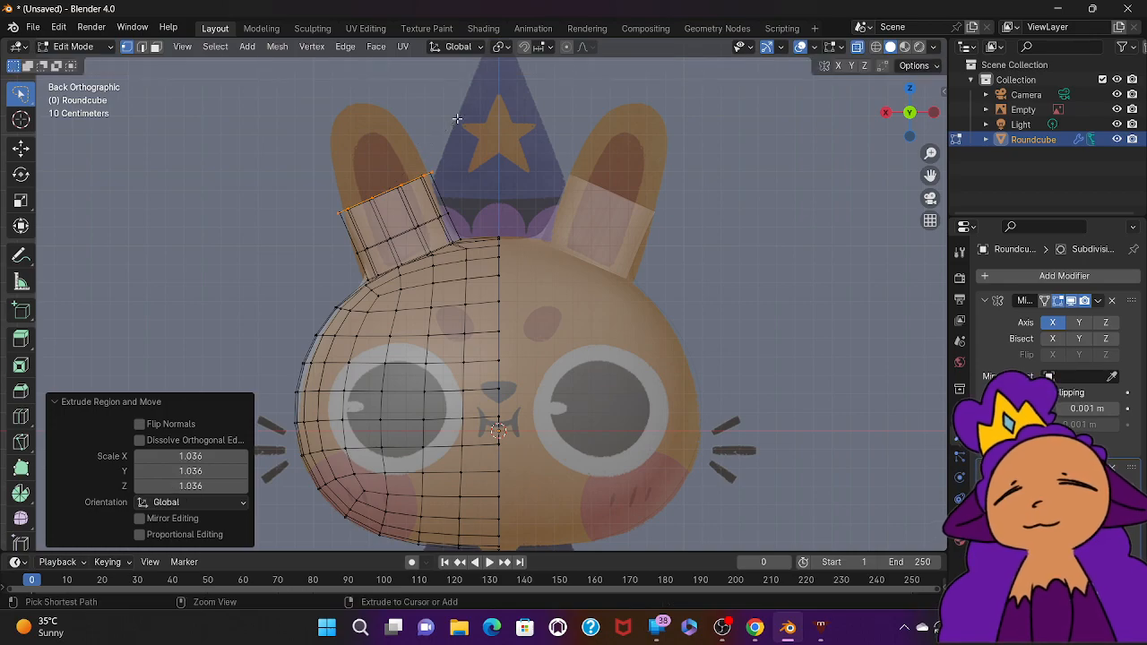
key("ctrl+z")
Step: Extrude the ear's end loop about 0.168 m along its normal and scale it to 0.898 to follow the reference ear
key("e")
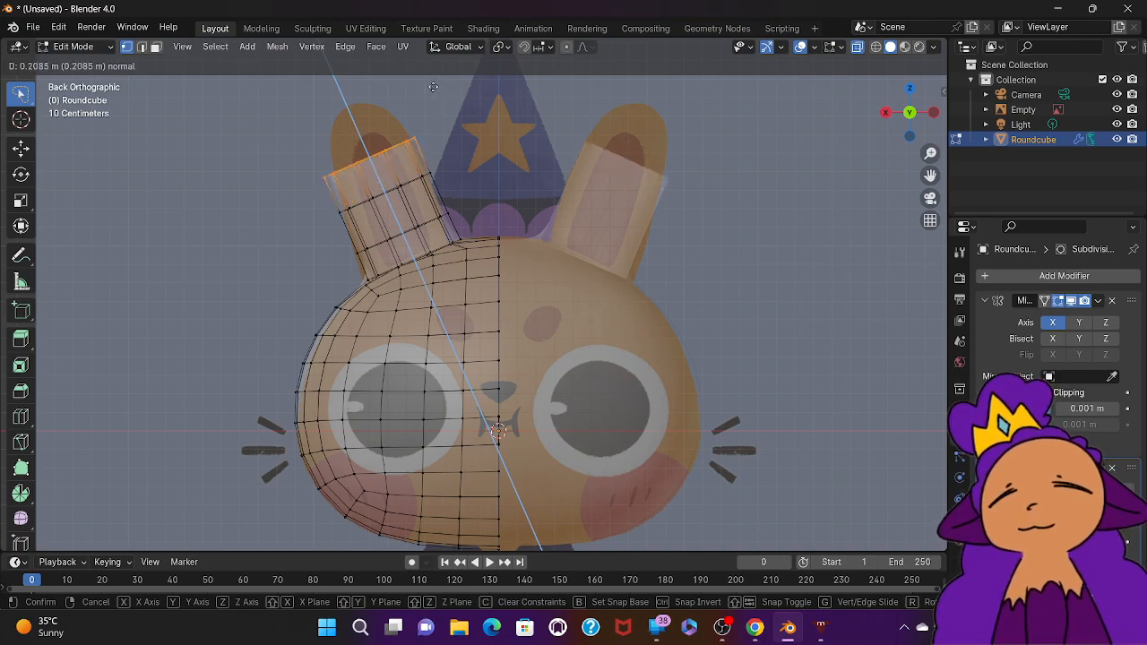
left_click(439, 91)
key("s")
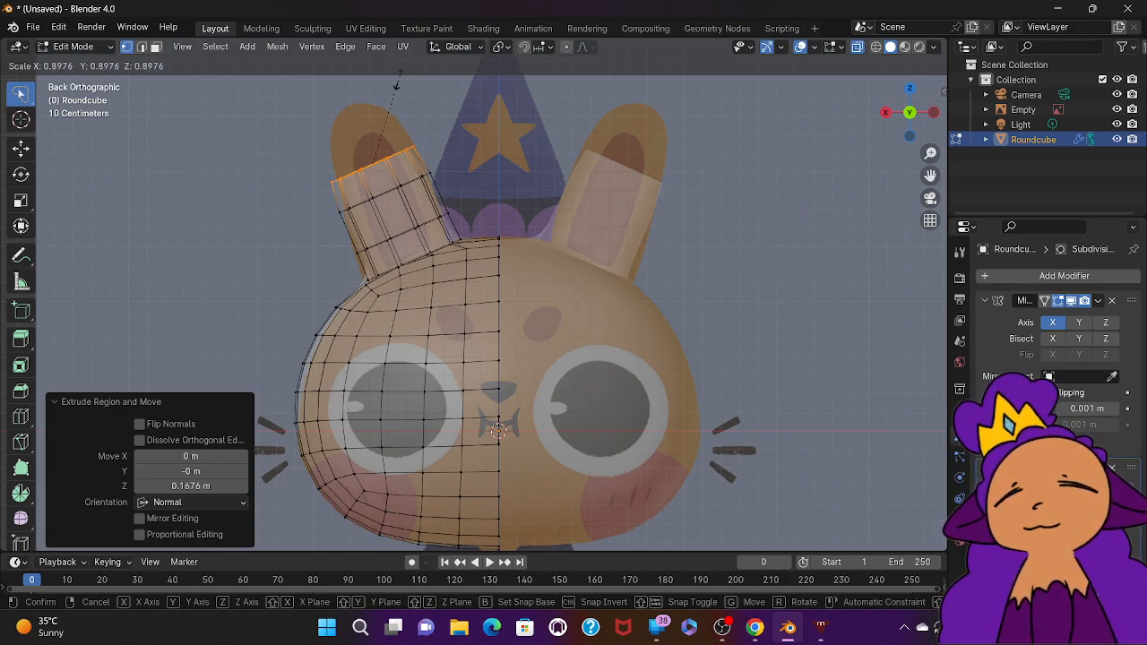
left_click(398, 83)
Step: Extrude the next ear segment about 0.172 m and taper its end loop to a scale of 0.775
key("e")
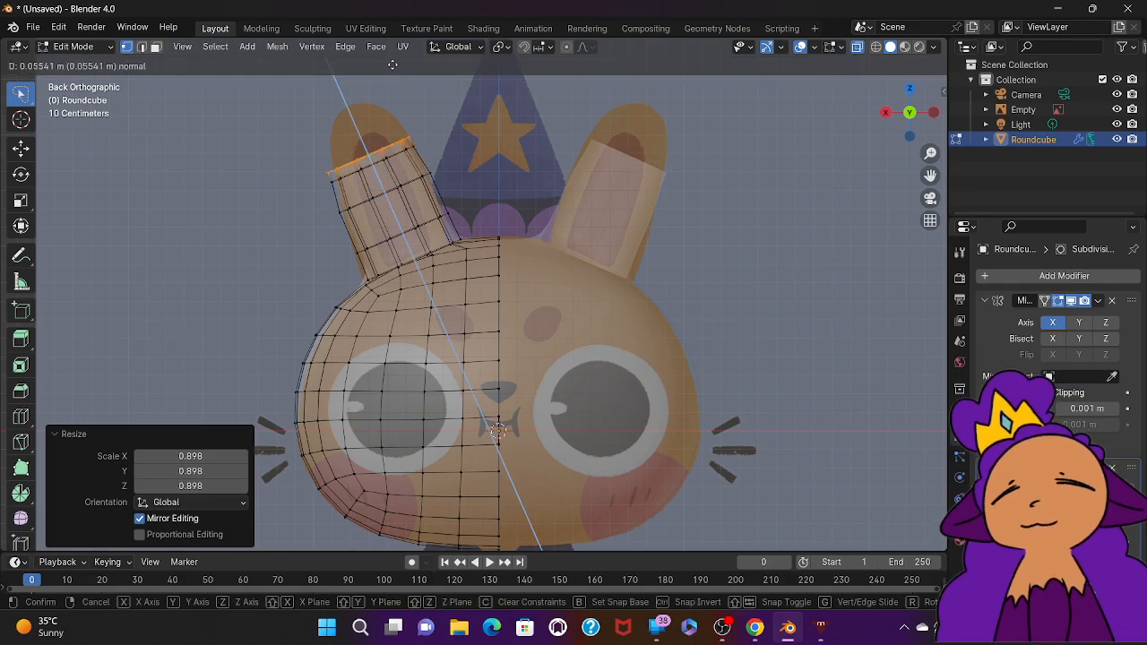
left_click(381, 51)
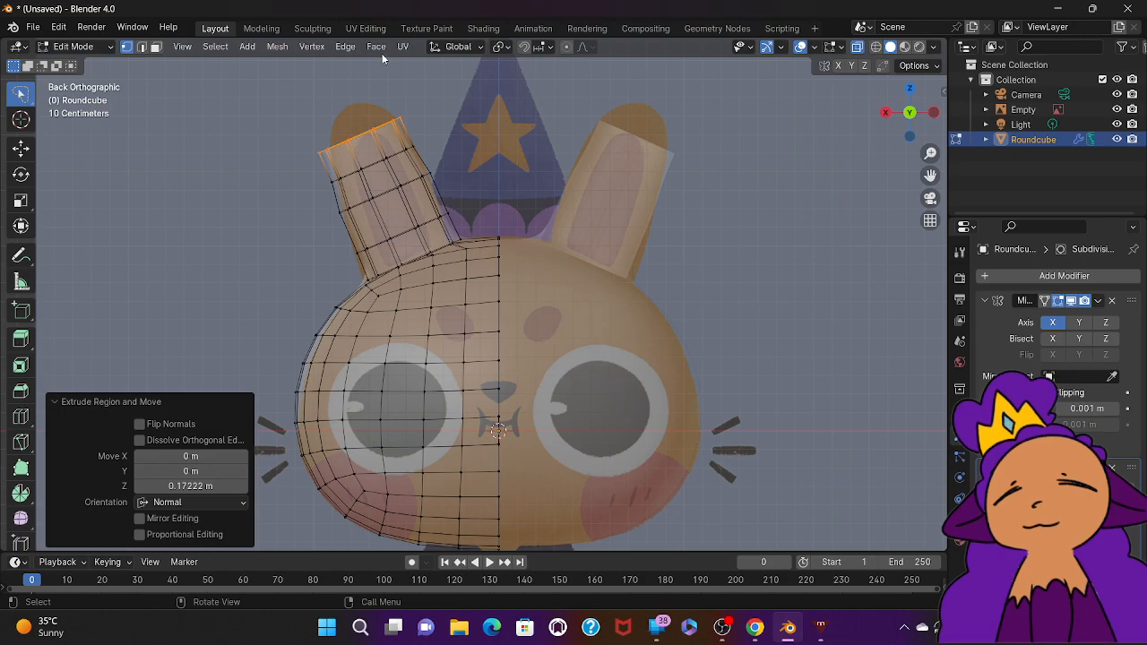
key("s")
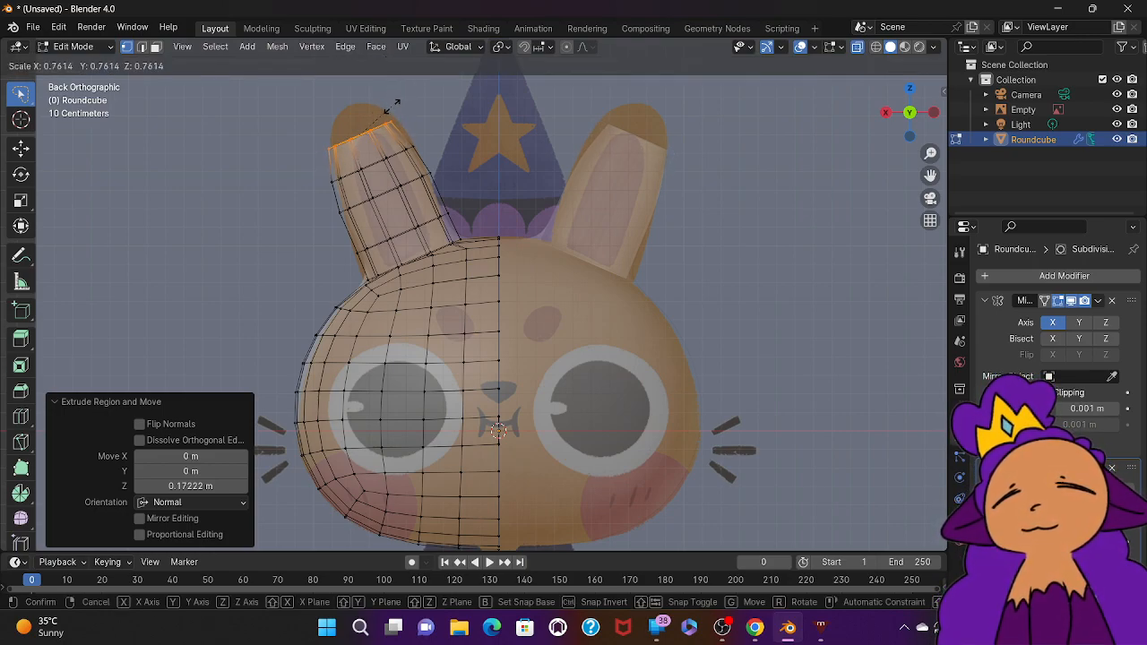
left_click(392, 105)
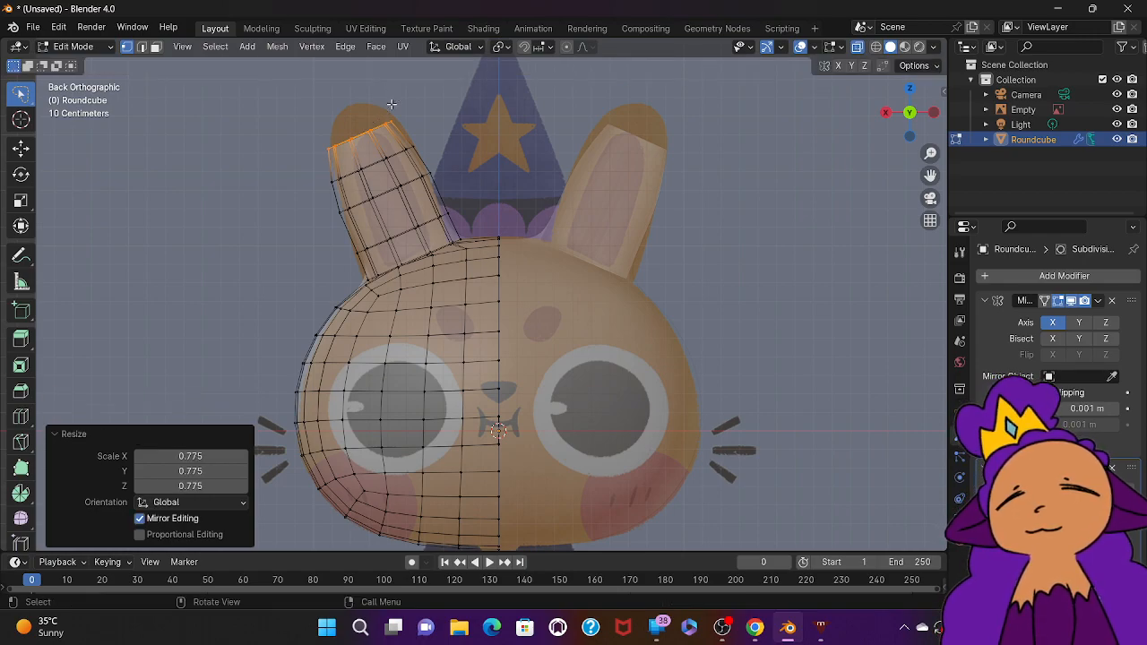
Step: Try extruding the ear's end loop about 0.066 m and scaling it to 0.95, then undo both operations
key("e")
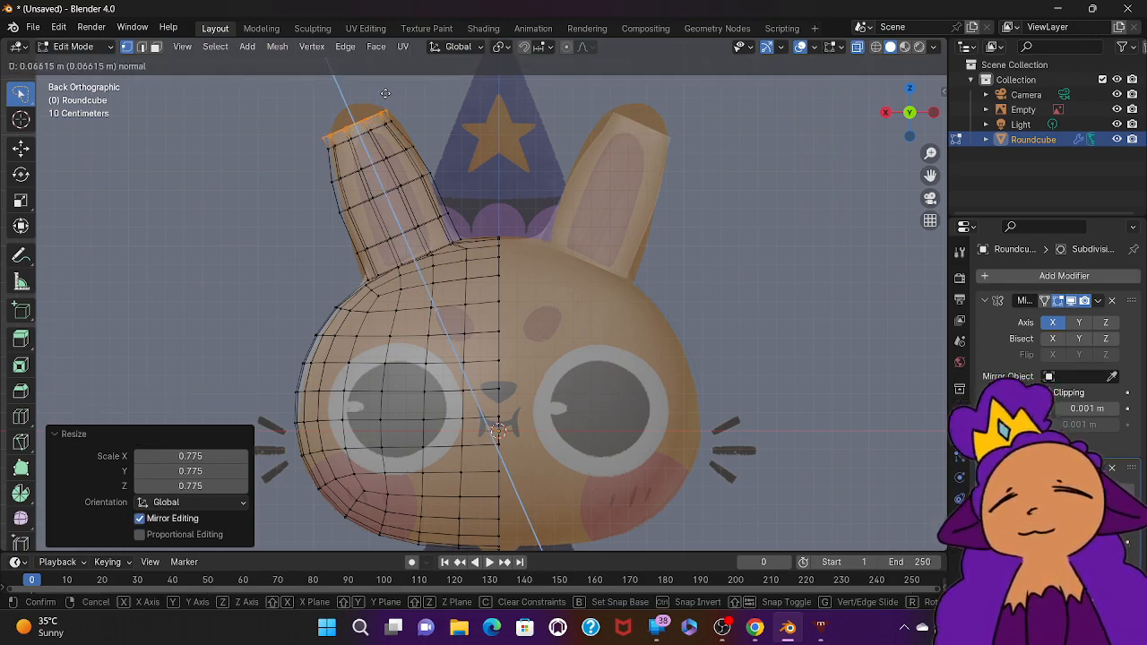
left_click(385, 94)
key("s")
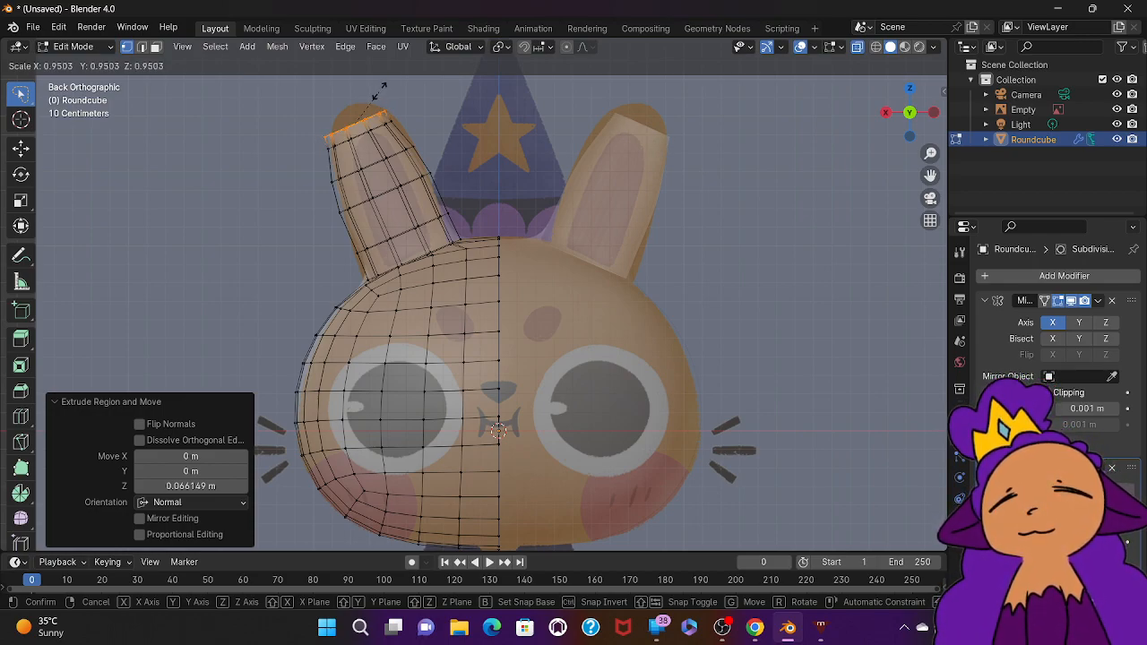
left_click(379, 91)
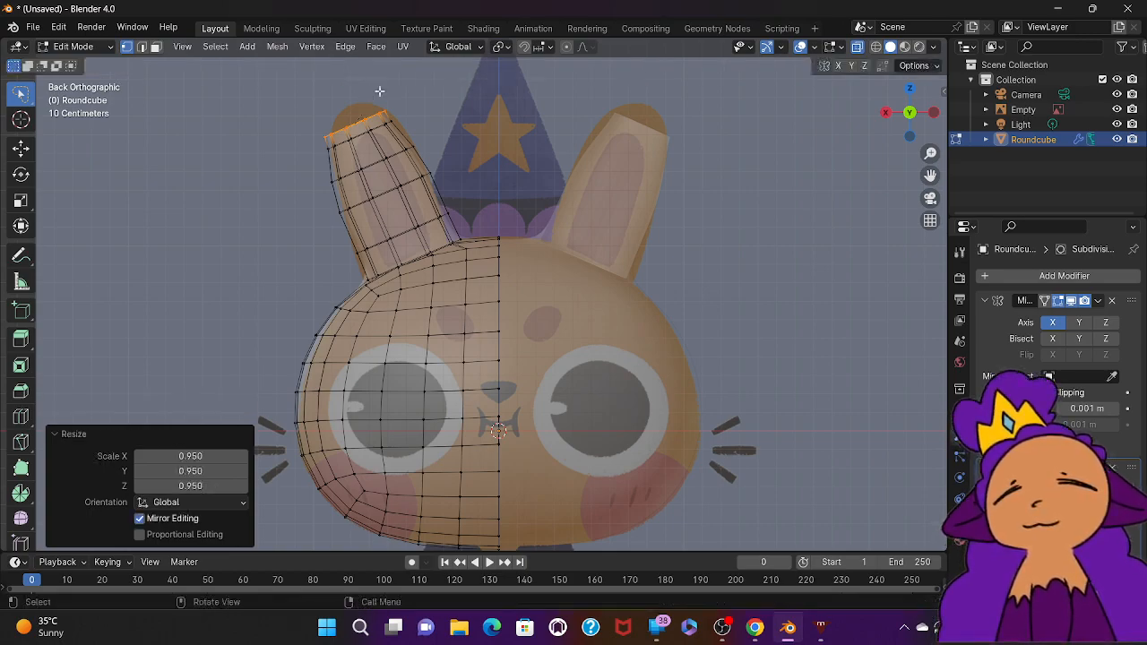
key("ctrl+z")
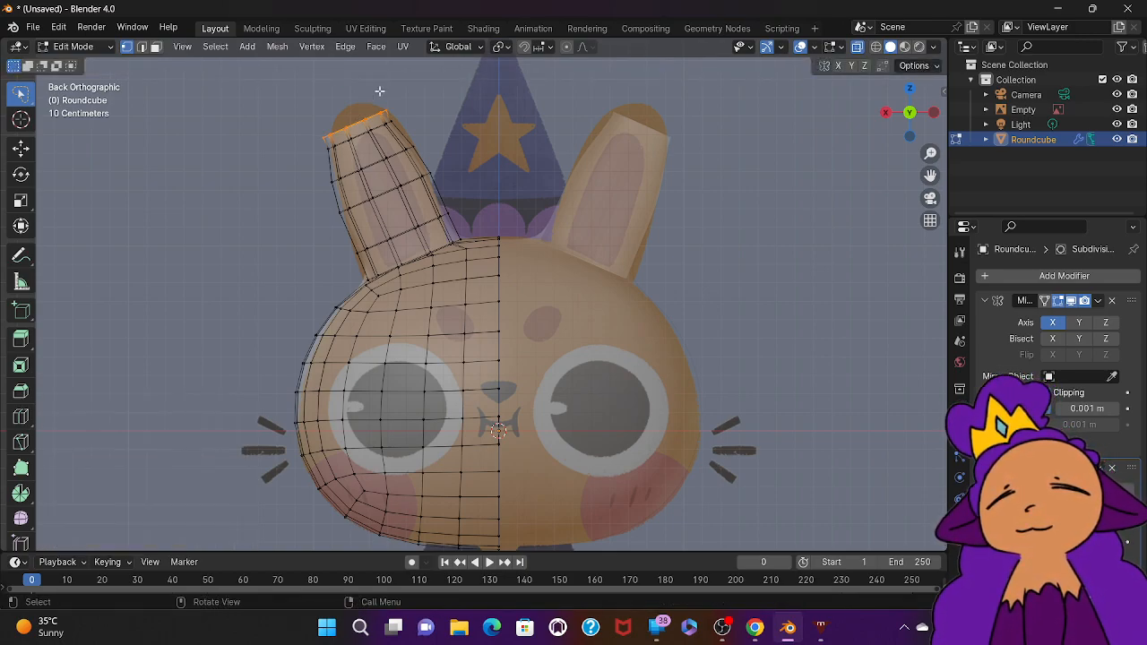
key("ctrl+z")
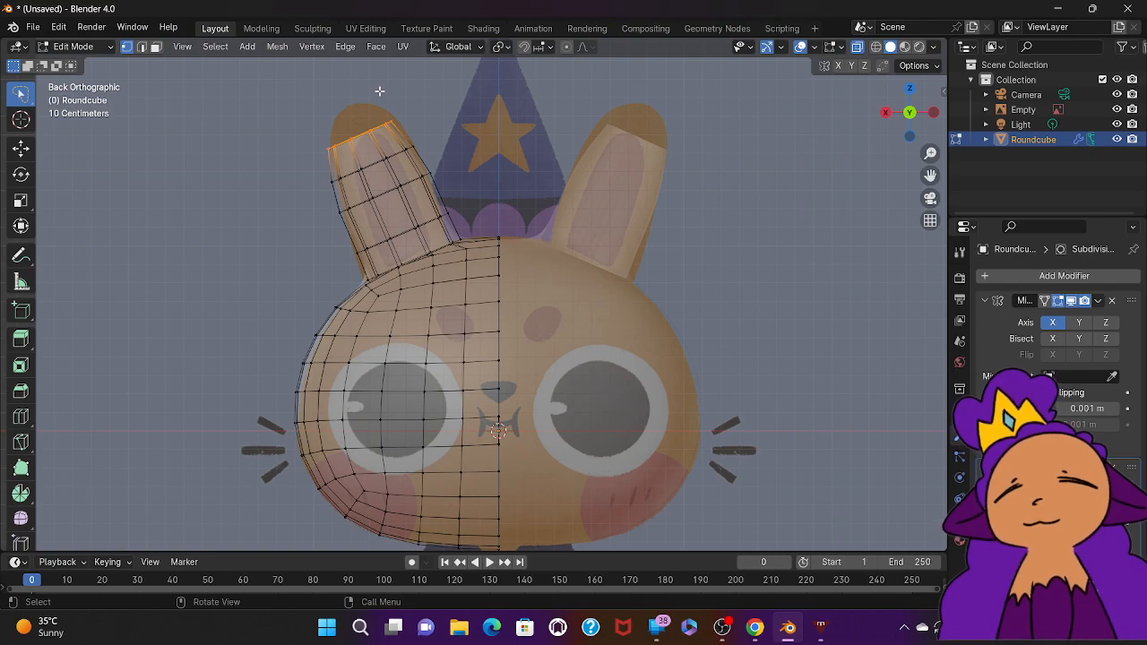
Step: Extrude the ear's end loop about 0.161 m along its normal and scale it to 0.419 to form the tip
key("e")
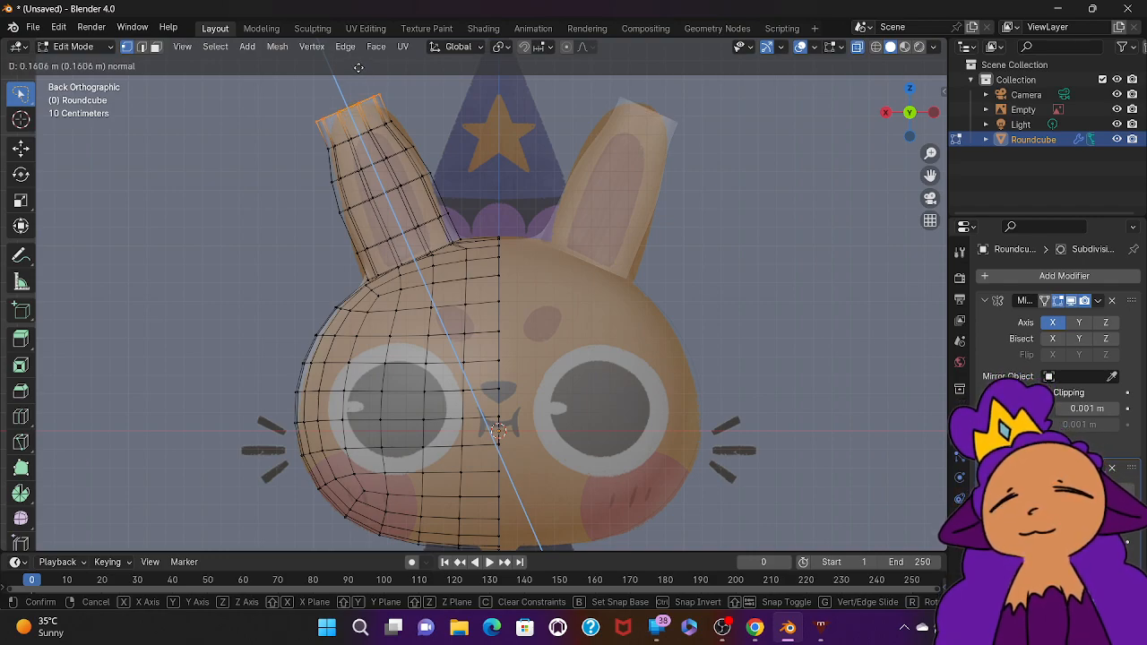
left_click(357, 67)
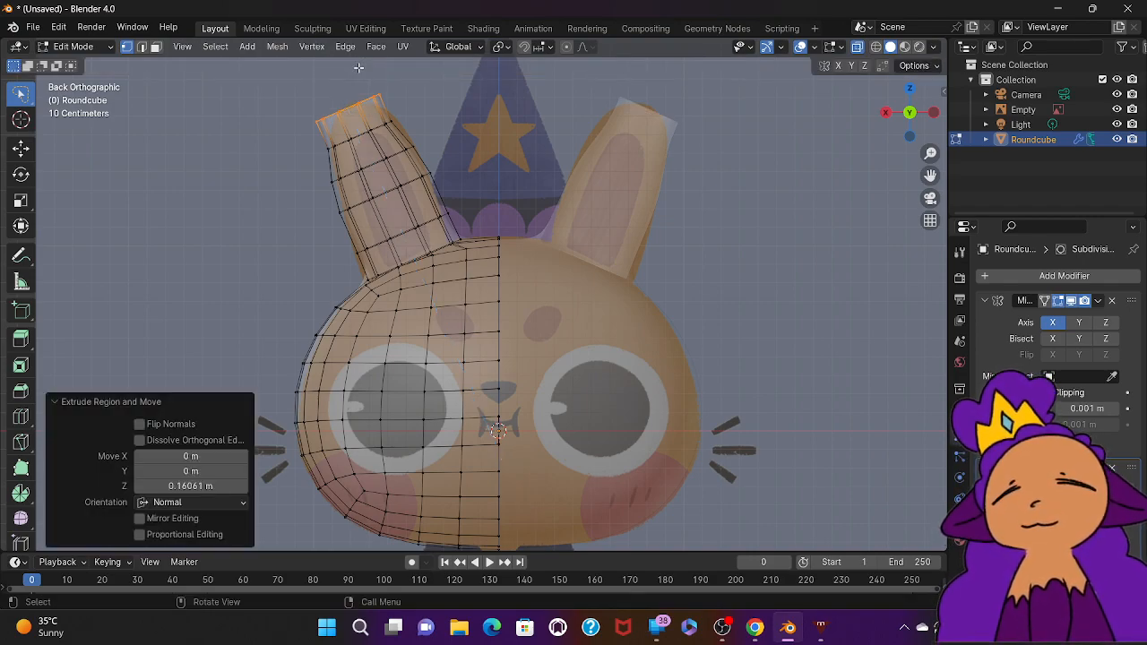
key("s")
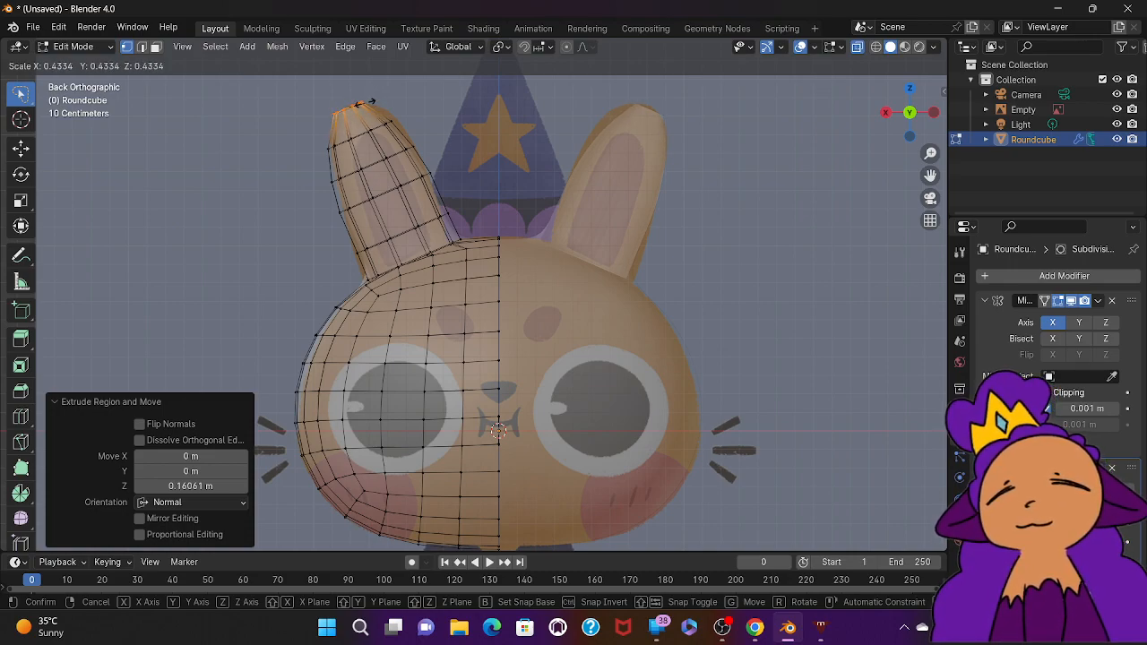
left_click(365, 103)
Step: Try closing the ear tip by merging its end loop vertices at center, then undo the merge
middle_click_drag(356, 173, 356, 173)
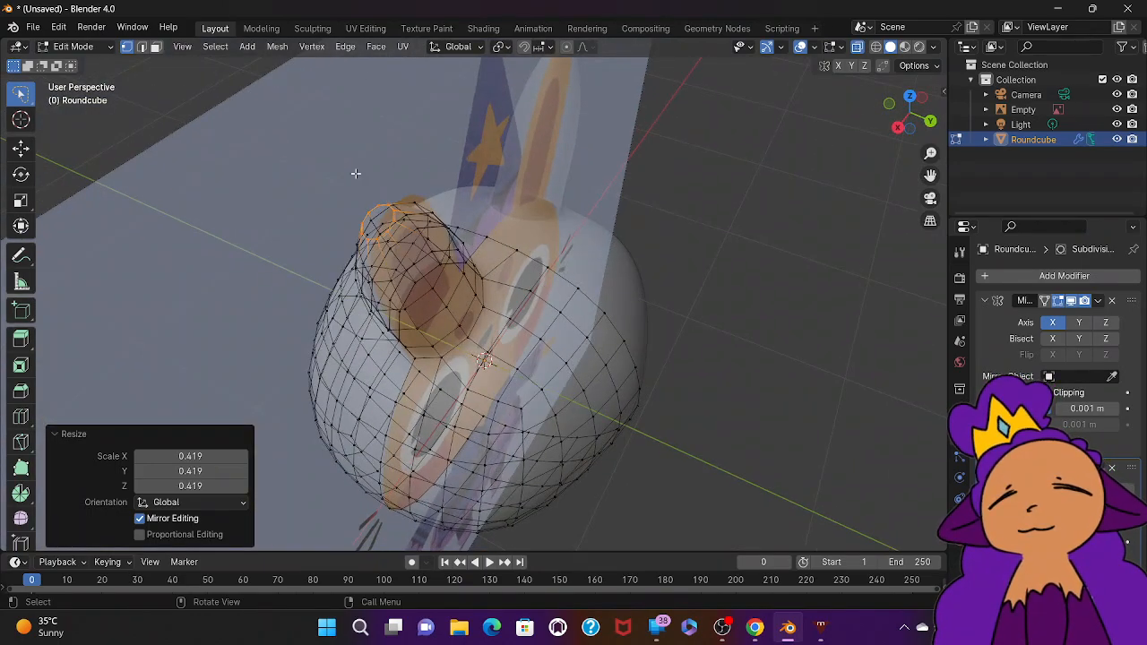
right_click(356, 173)
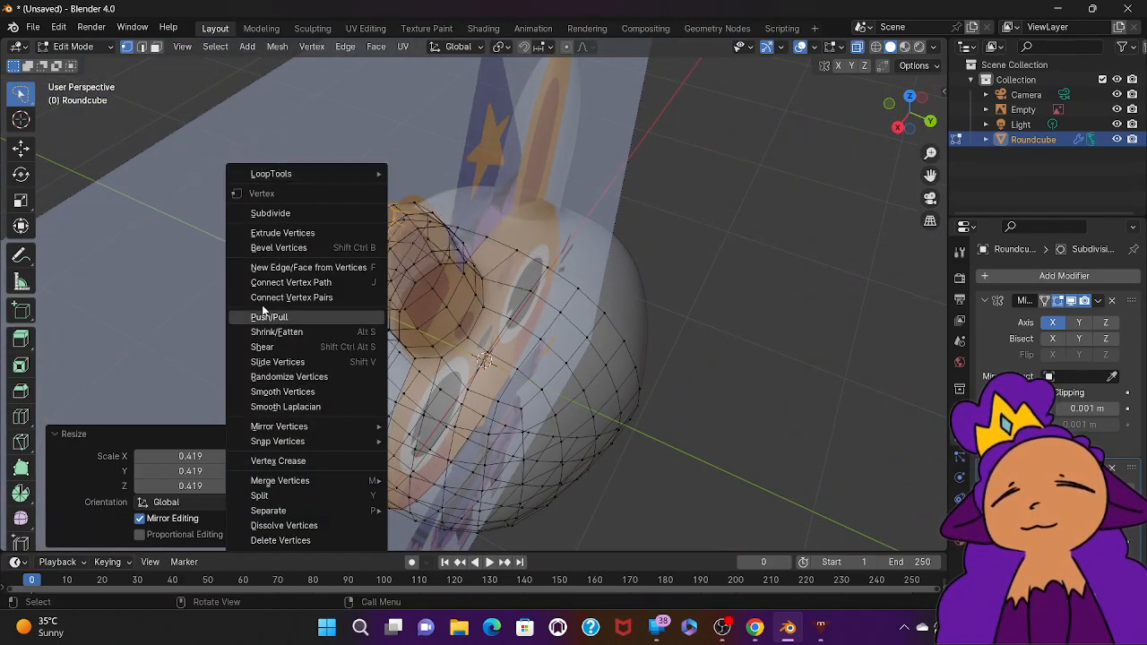
mouse_move(302, 485)
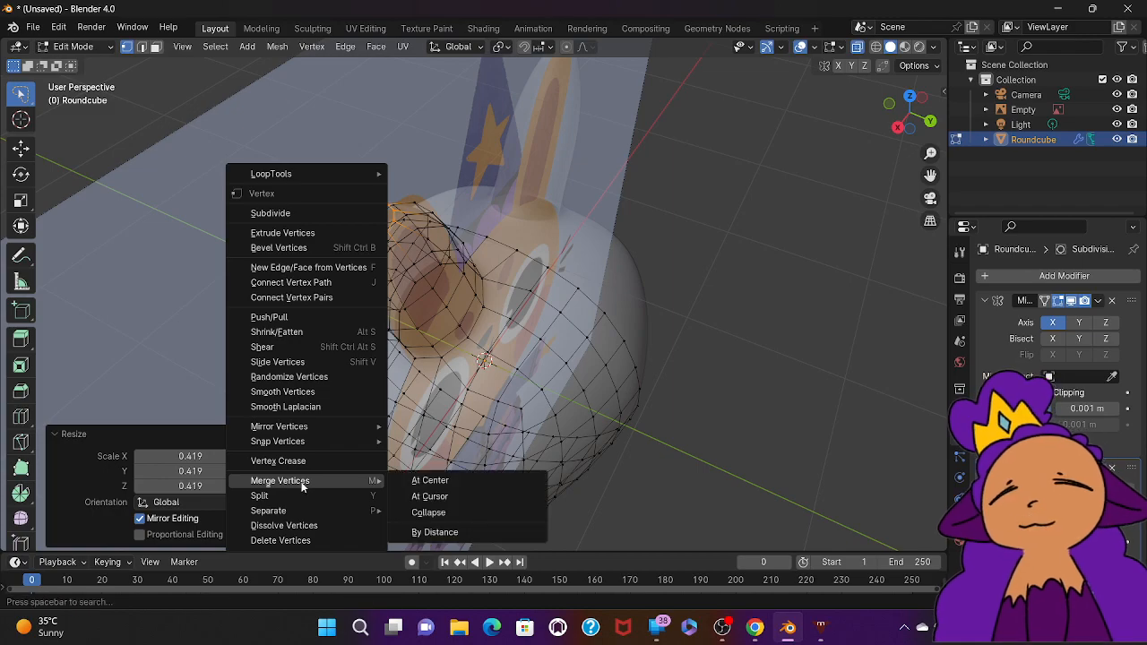
left_click(422, 482)
middle_click_drag(421, 476, 421, 476)
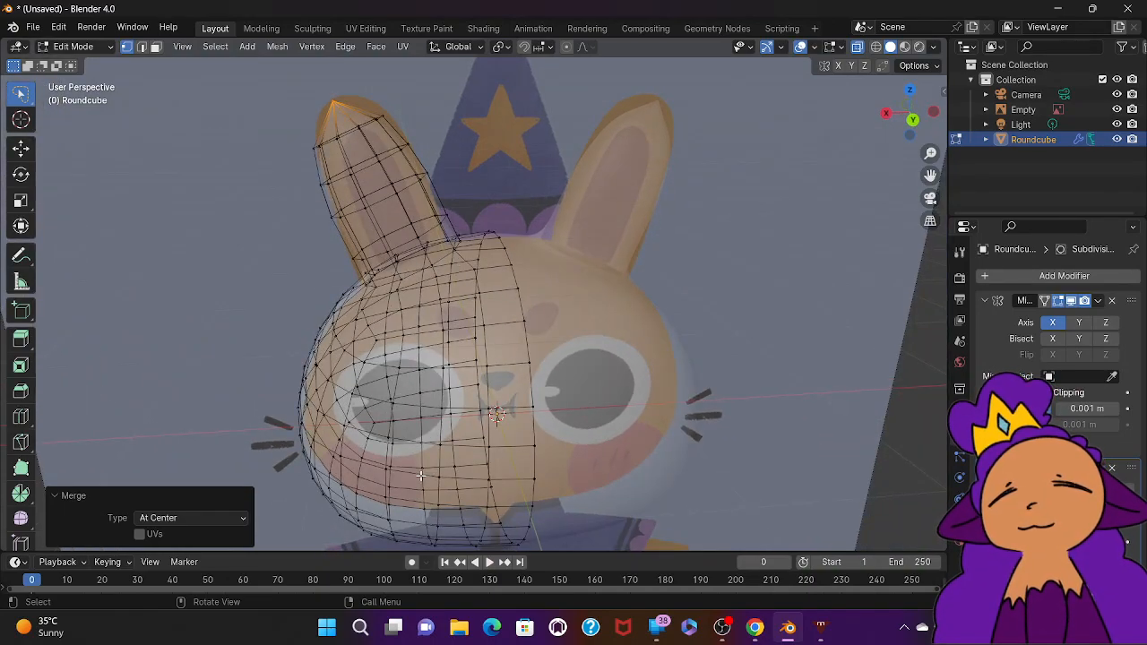
key("ctrl+z")
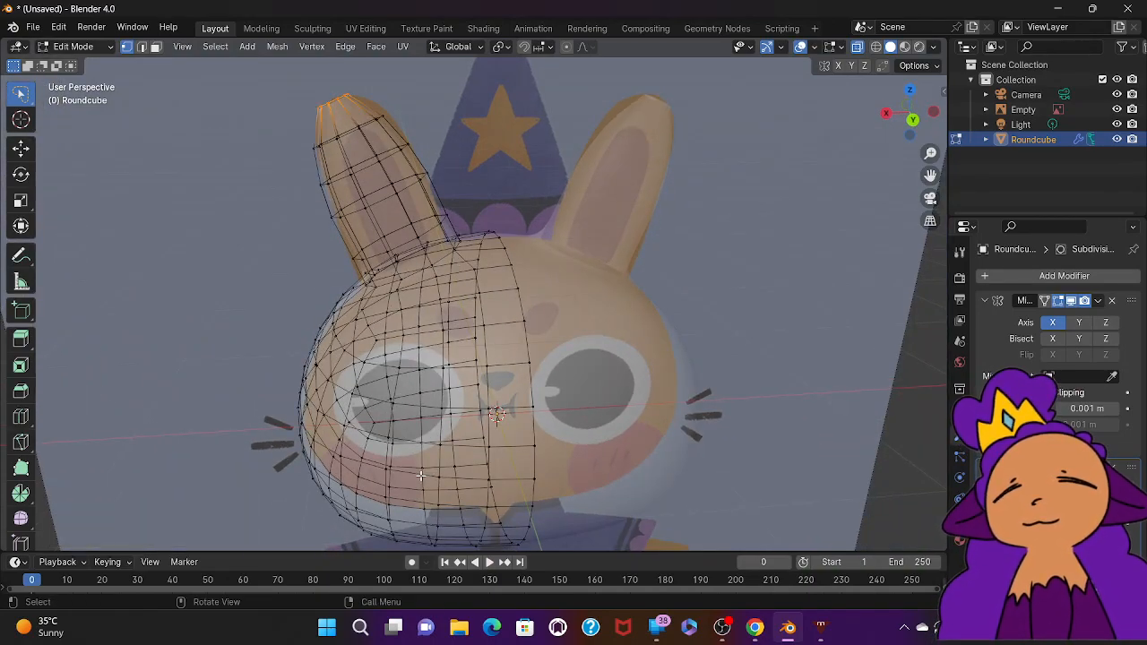
Step: Switch to the YouTube tutorial in Chrome, watch the ear-modeling section up to about 8:25, and return to Blender
left_click(755, 639)
left_click(657, 405)
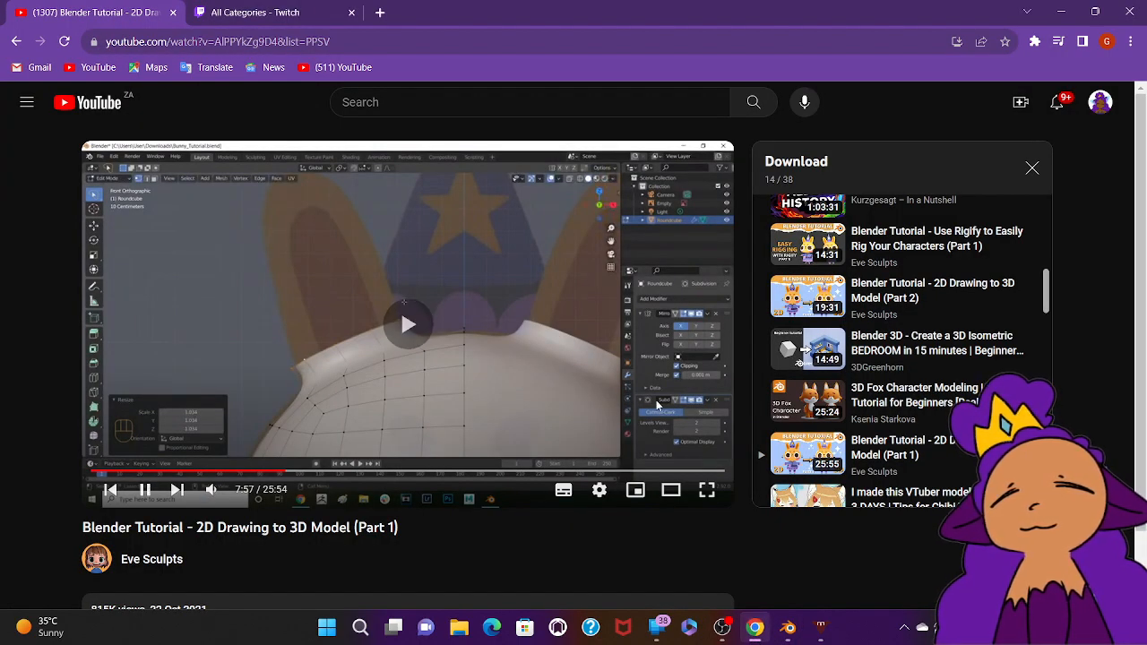
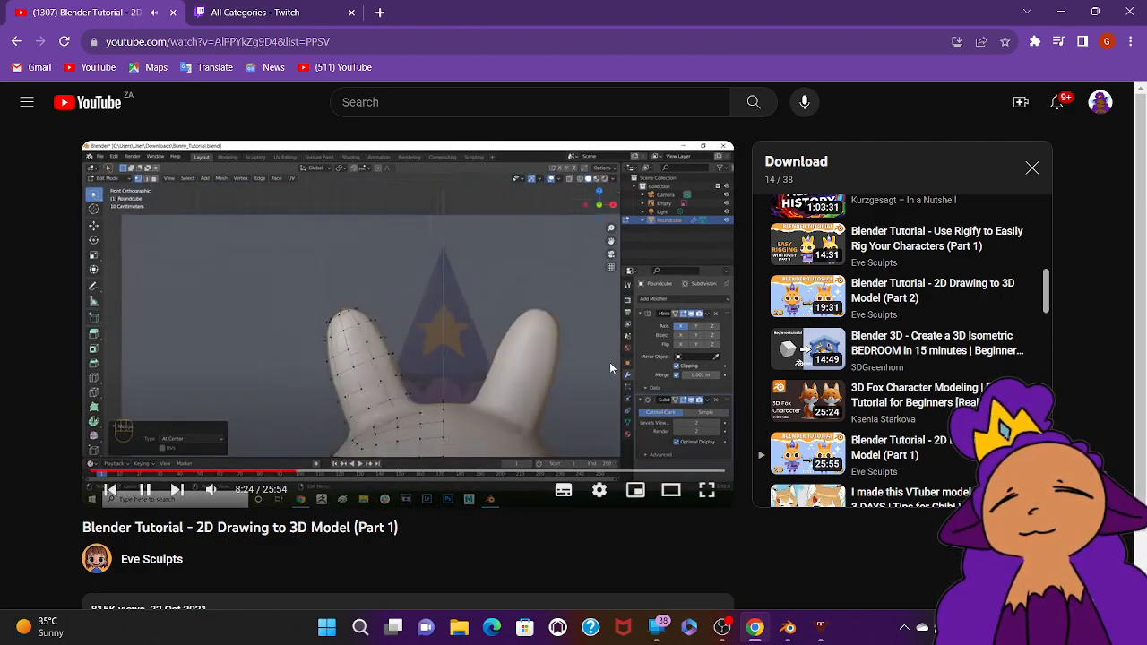
left_click(564, 339)
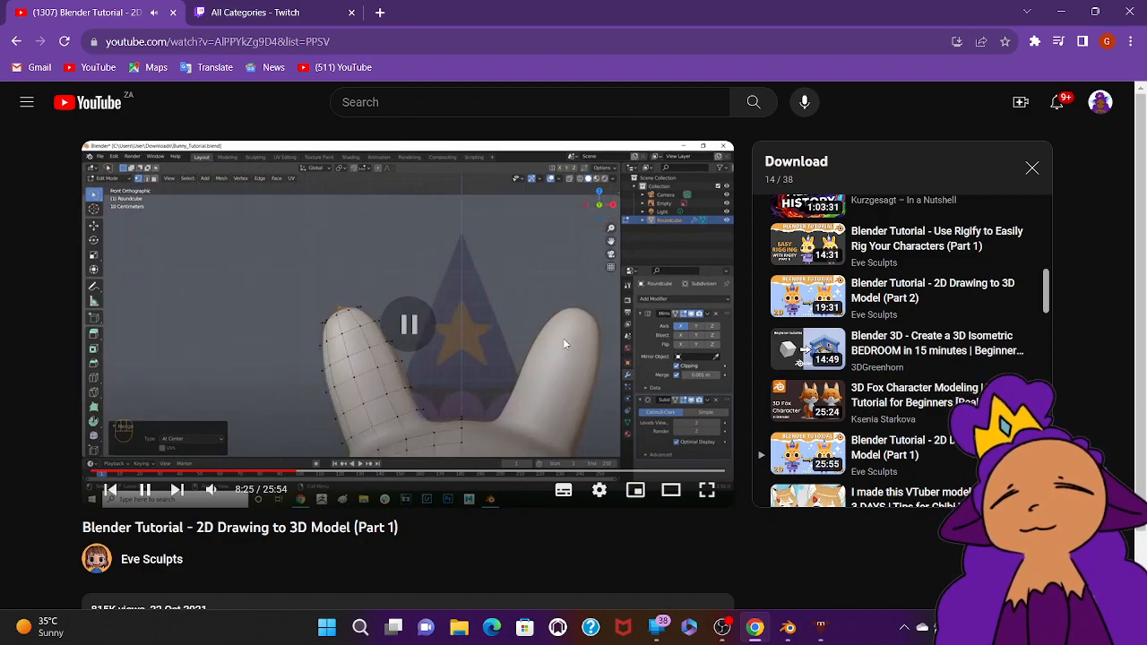
left_click(790, 623)
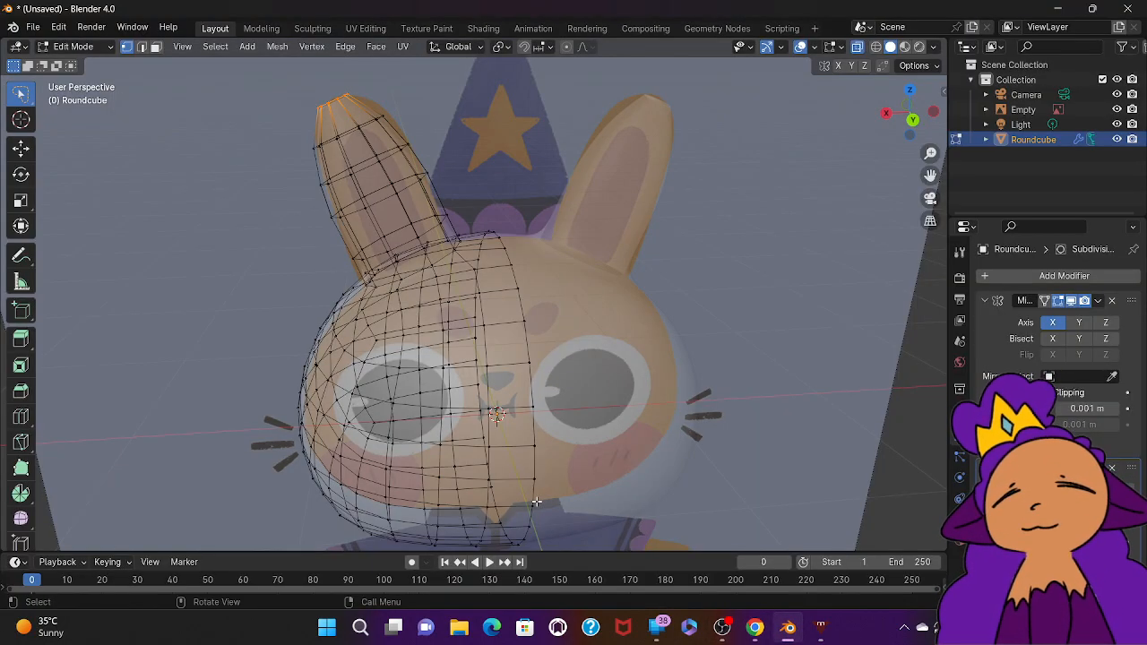
Step: Undo all the ear extrusions and scalings back to the open border of the ear hole
mouse_move(537, 502)
middle_mouse_down()
mouse_move(519, 408)
mouse_move(524, 480)
mouse_move(526, 461)
mouse_move(405, 451)
mouse_move(502, 488)
mouse_move(574, 466)
mouse_move(529, 461)
mouse_move(582, 502)
mouse_move(560, 497)
mouse_move(582, 493)
mouse_move(524, 513)
mouse_move(527, 495)
mouse_move(537, 502)
middle_mouse_up()
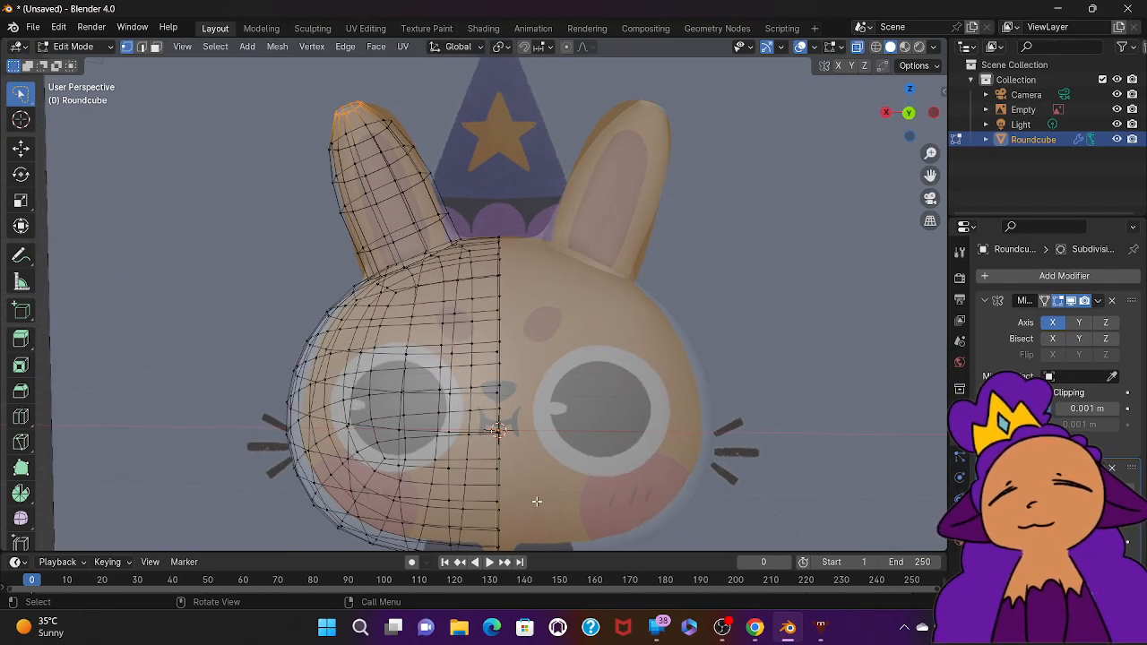
key("ctrl+z")
key("ctrl+z")
key("ctrl+z")
key("ctrl+z")
key("ctrl+z")
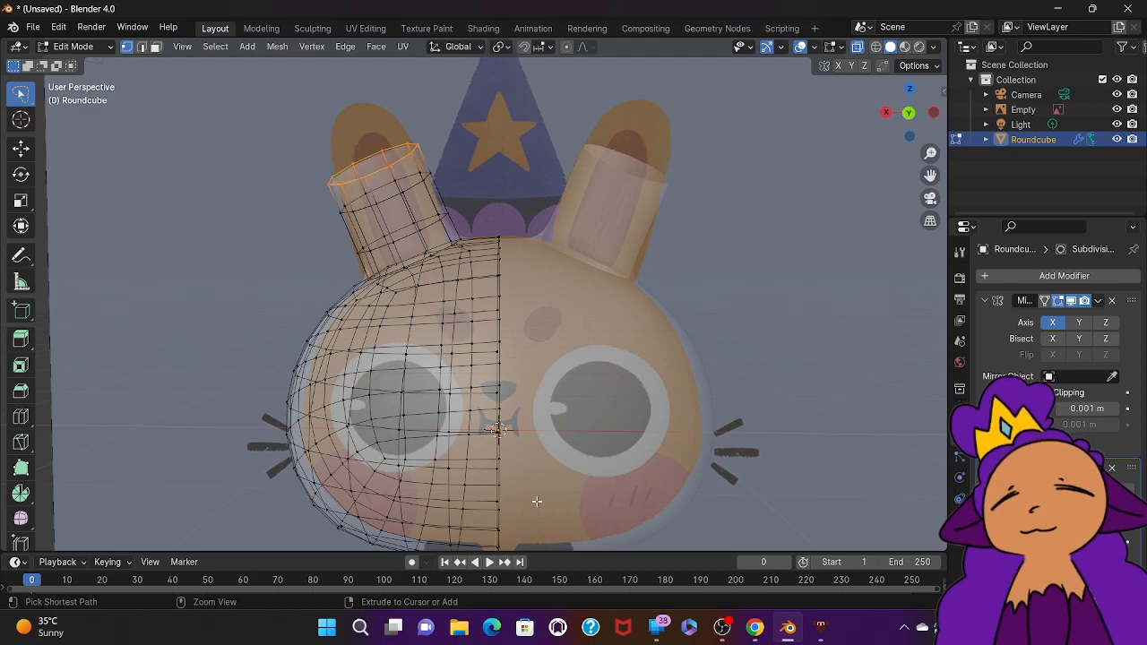
key("ctrl+z")
key("ctrl+z")
key("ctrl+z")
Step: Move the ear hole's lower outer border vertex down about 0.04 m, then raise it about 0.022 m to fit the reference
middle_click_drag(537, 501, 512, 465)
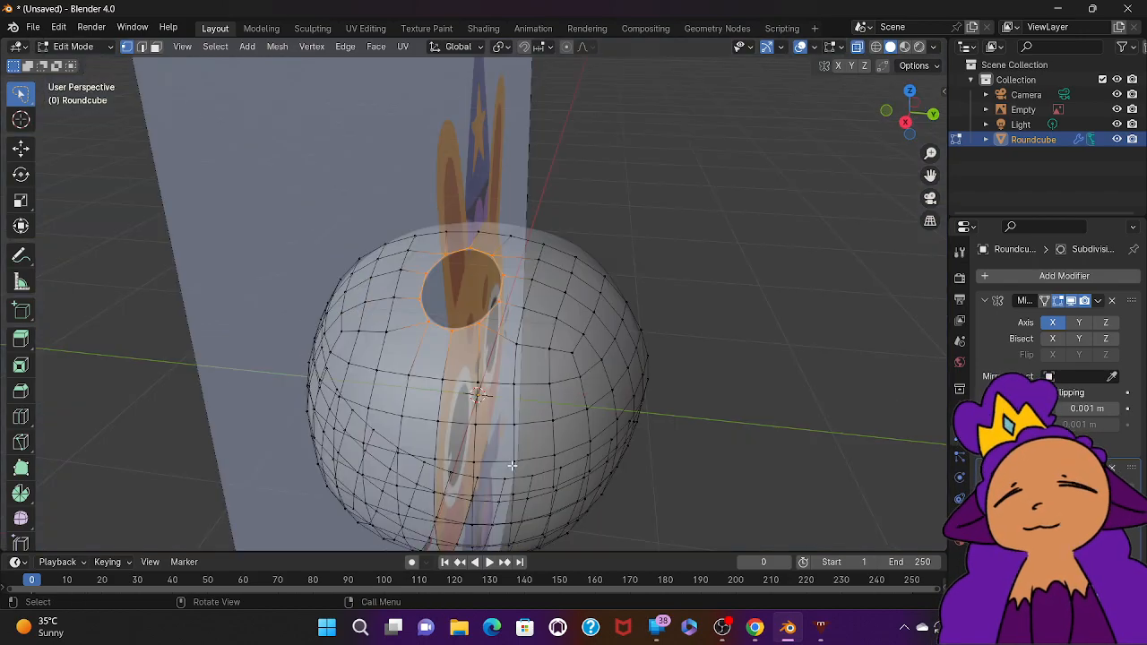
left_click(459, 321)
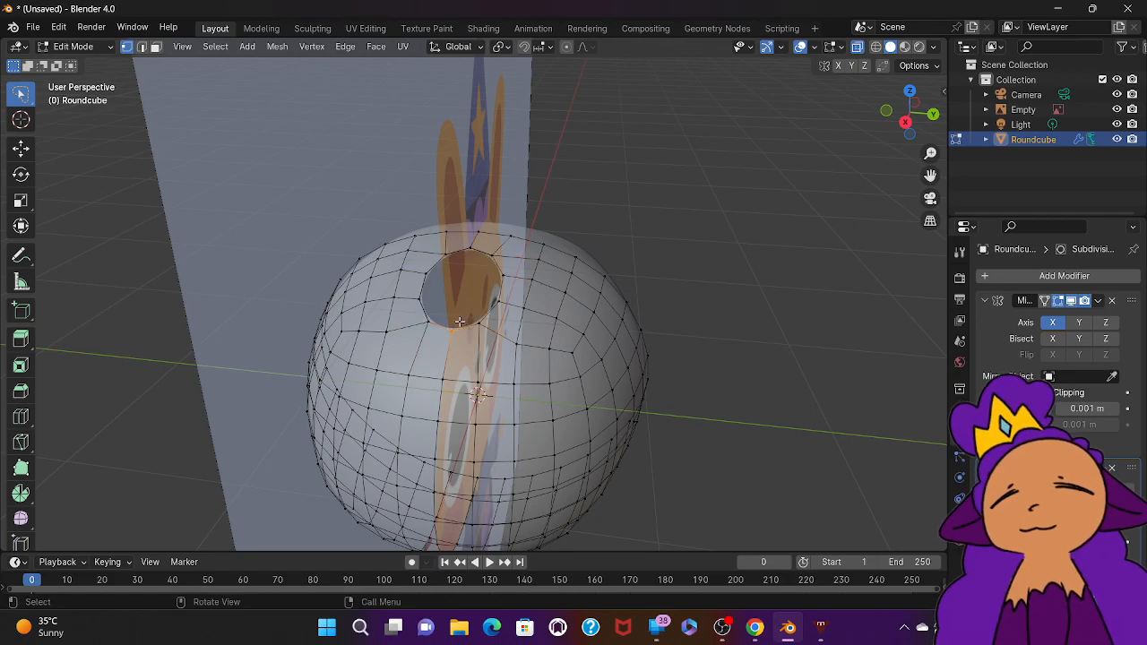
key("g")
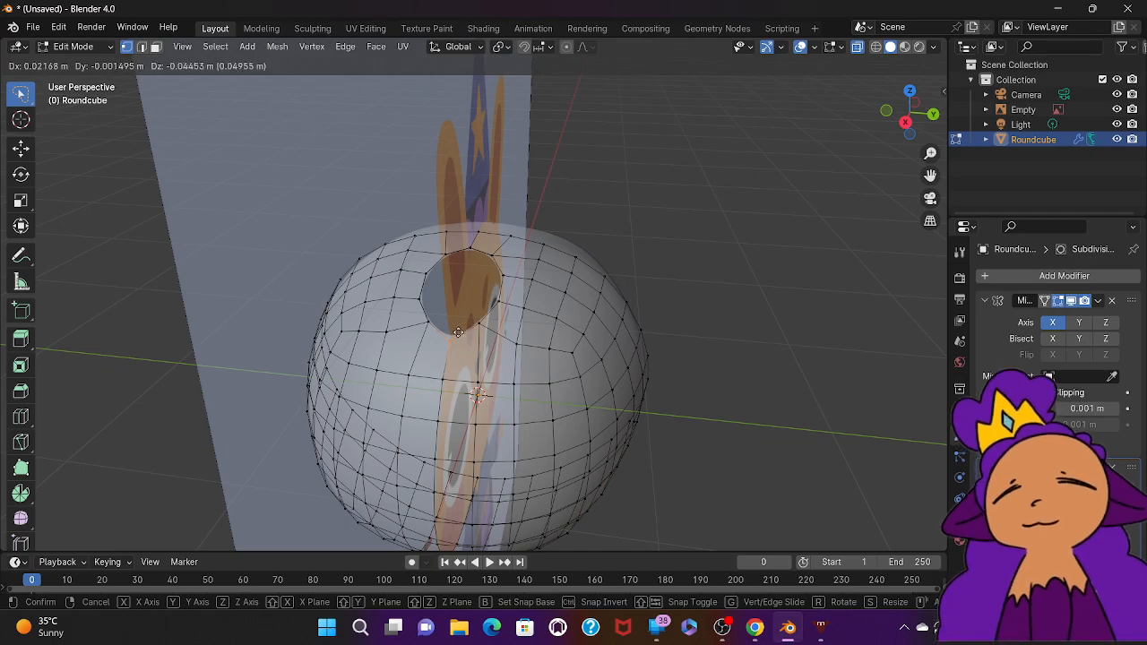
left_click(457, 331)
middle_click_drag(457, 331, 457, 331)
key("g")
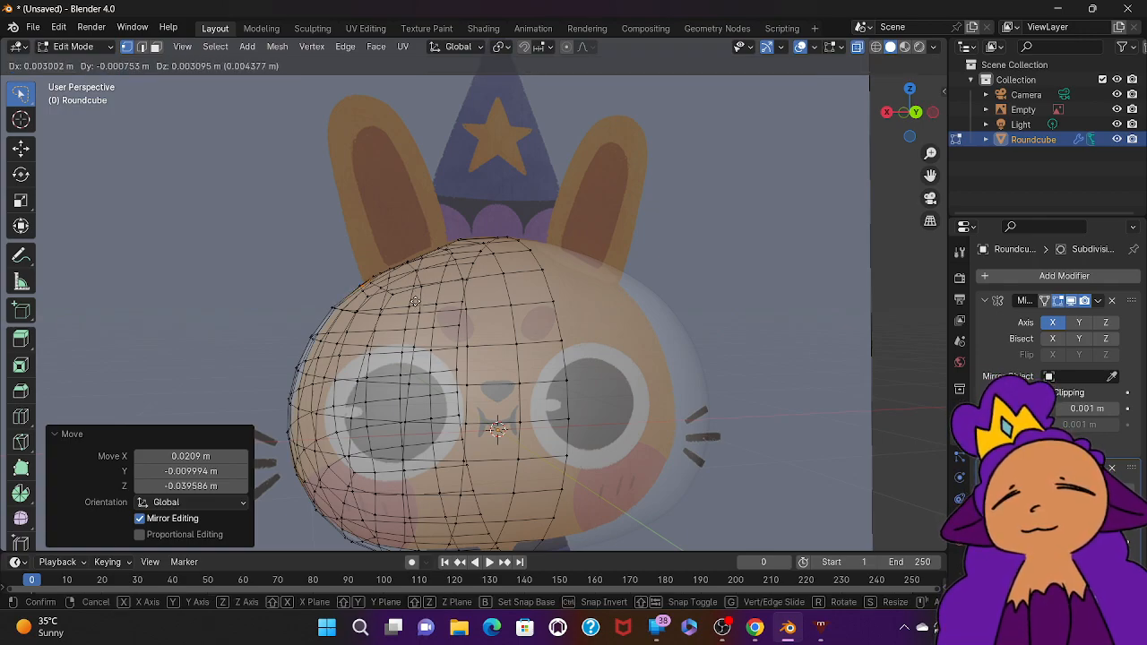
left_click(415, 302)
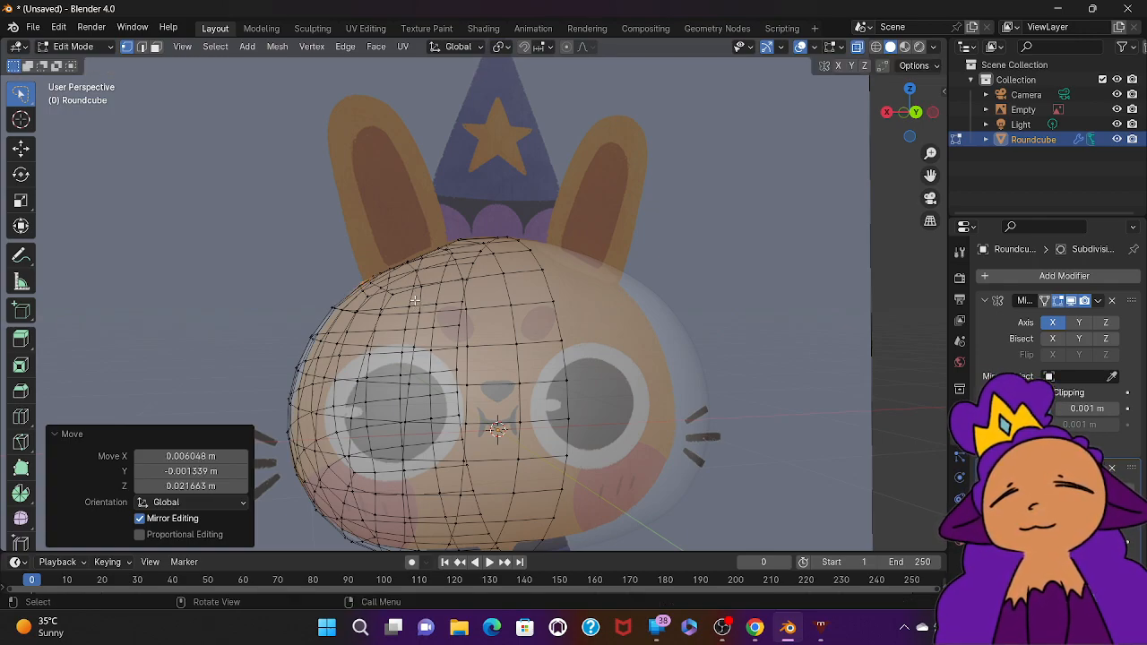
Step: Shift the vertex at the ear hole's upper inner edge slightly outward along the head's surface
middle_click_drag(415, 300, 362, 106)
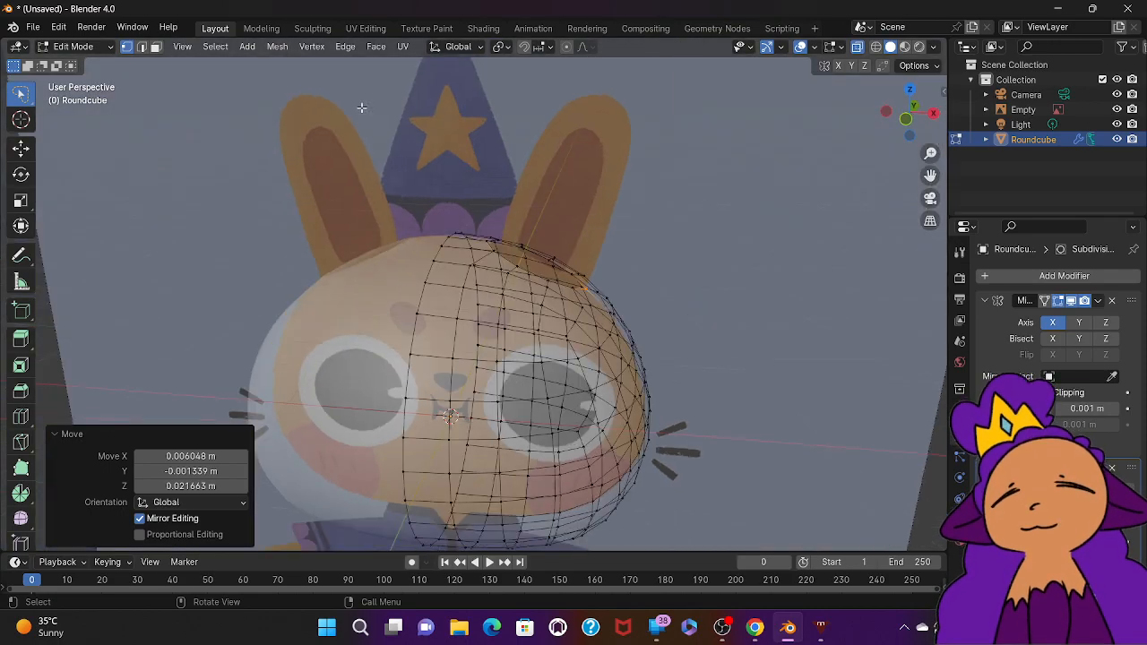
left_click(485, 240)
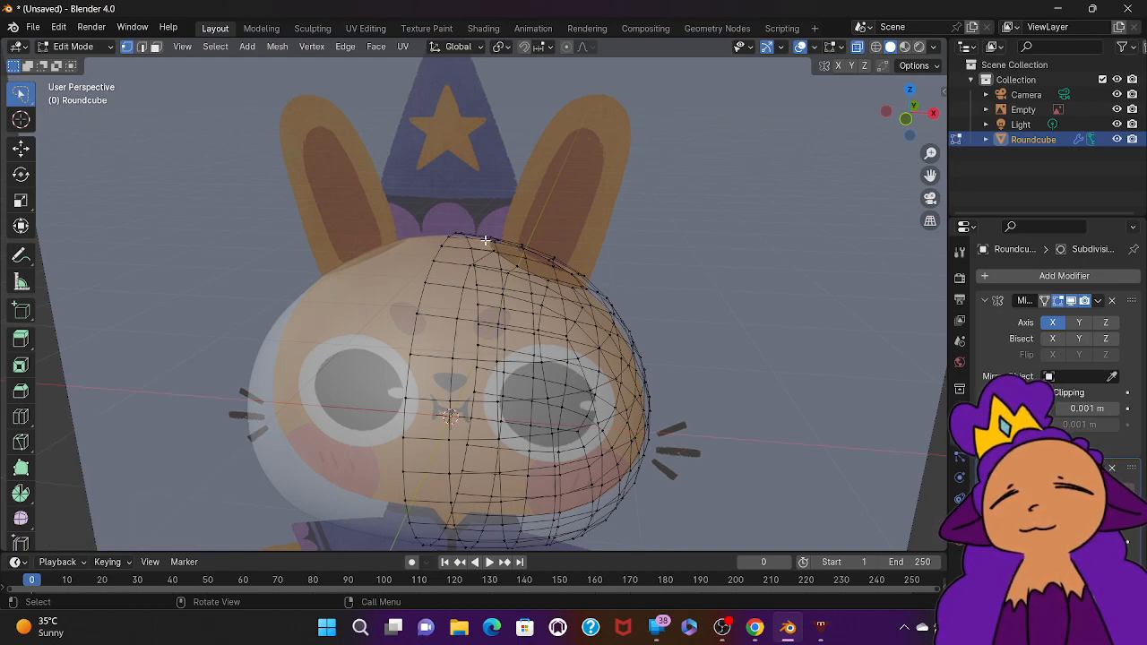
key("g")
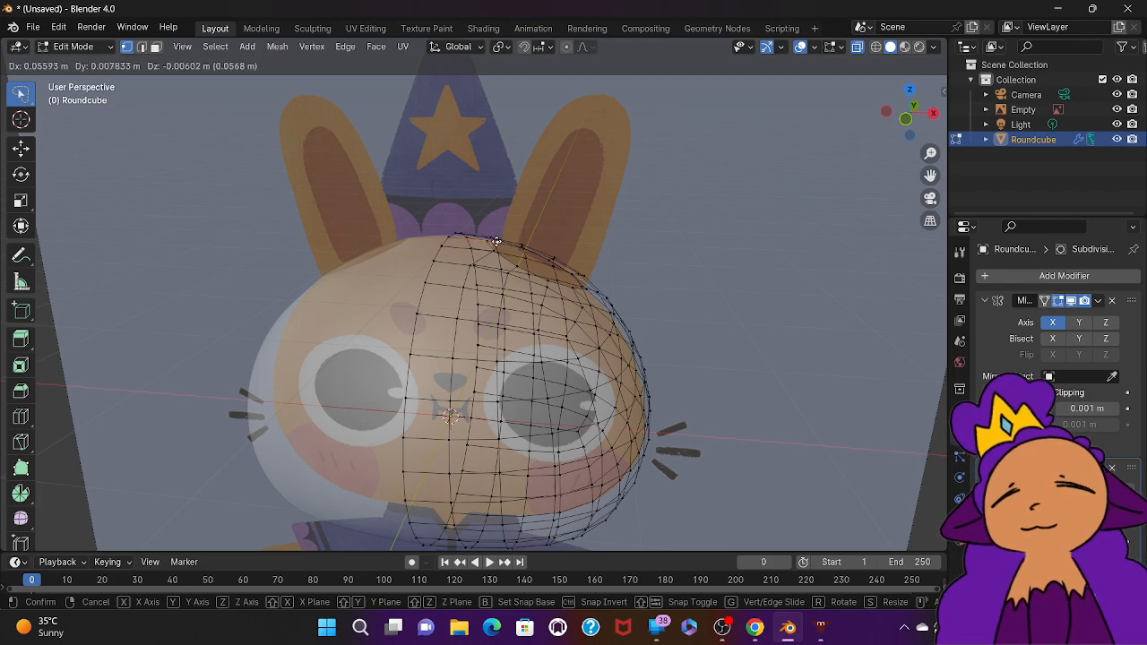
left_click(493, 240)
Step: Reselect the ear hole's upper inner border vertex and reposition it outward in several small moves to match the reference ear's base
middle_click_drag(494, 240, 473, 269)
left_click(480, 246)
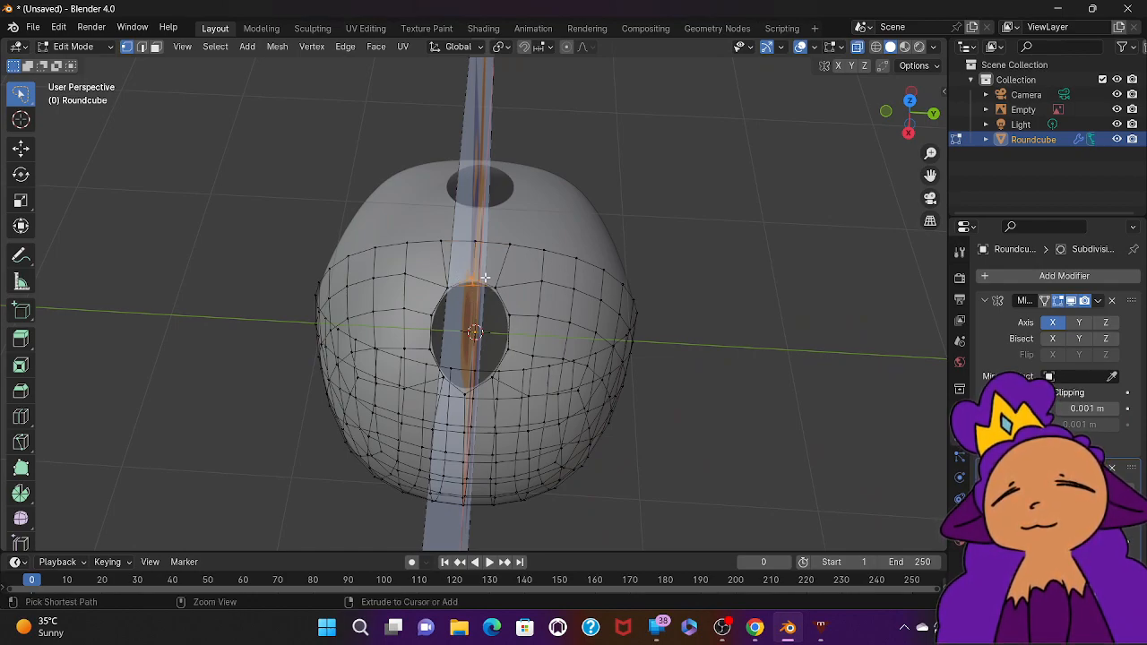
left_click(484, 278, "ctrl")
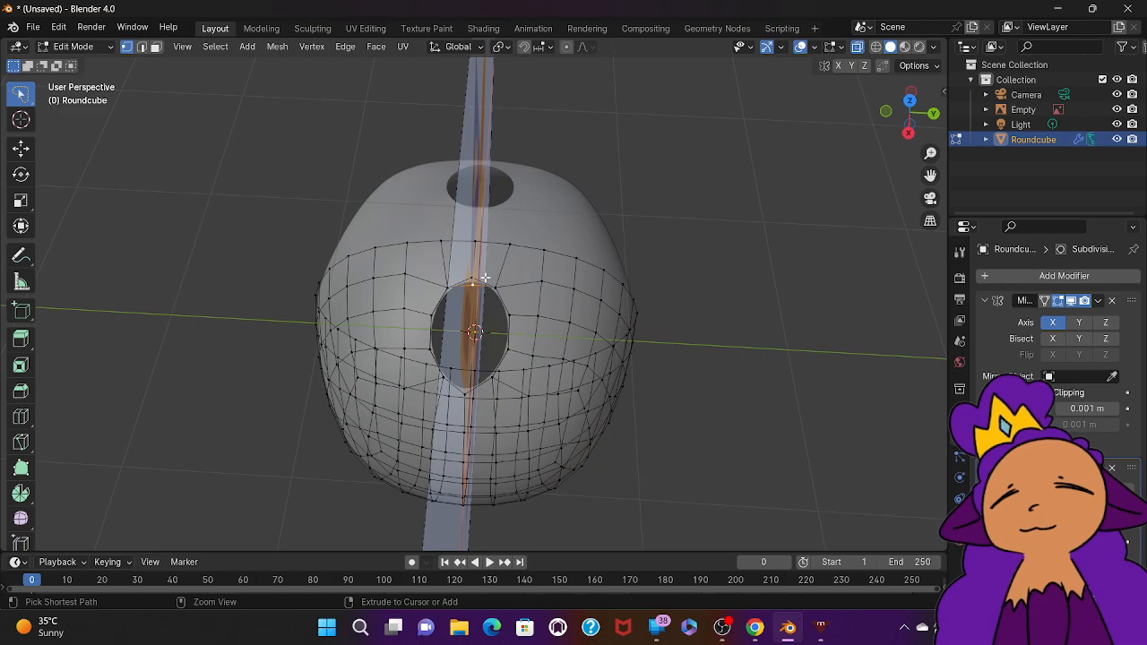
mouse_move(485, 278)
middle_mouse_down()
mouse_move(476, 333)
mouse_move(485, 278)
middle_mouse_up()
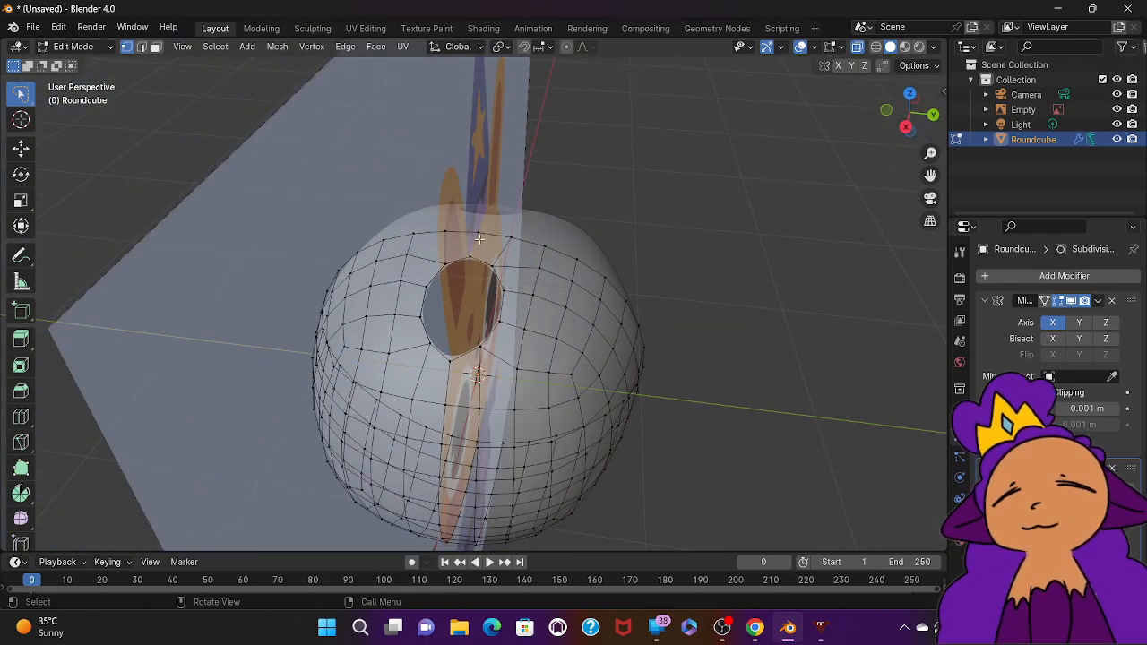
key("g")
left_click(480, 256)
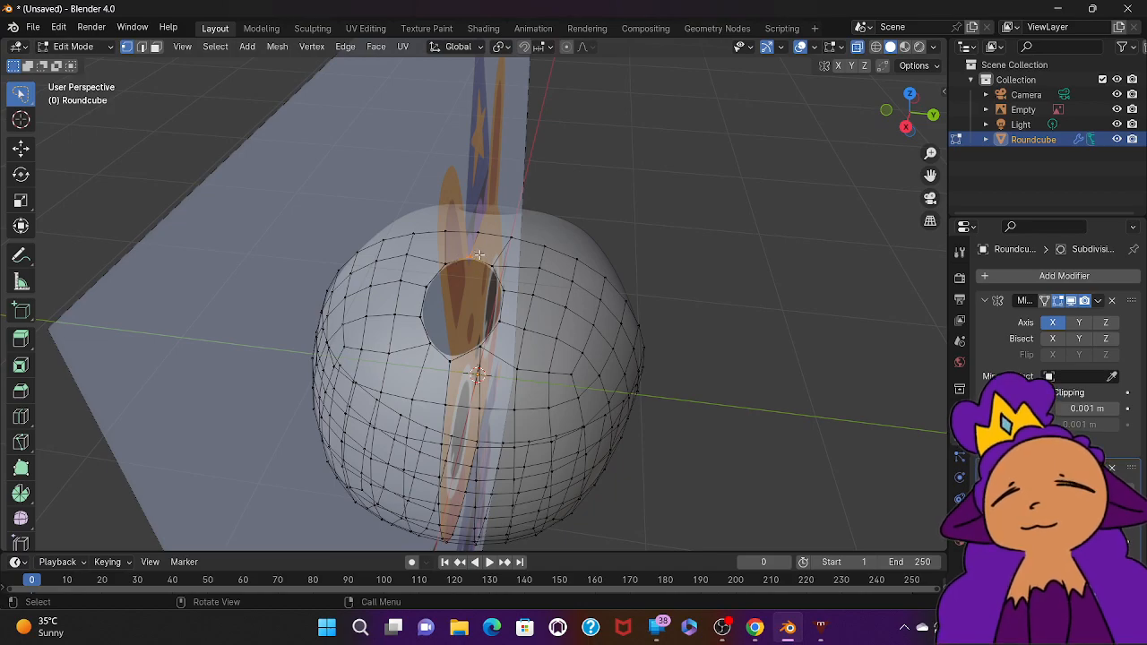
key("g")
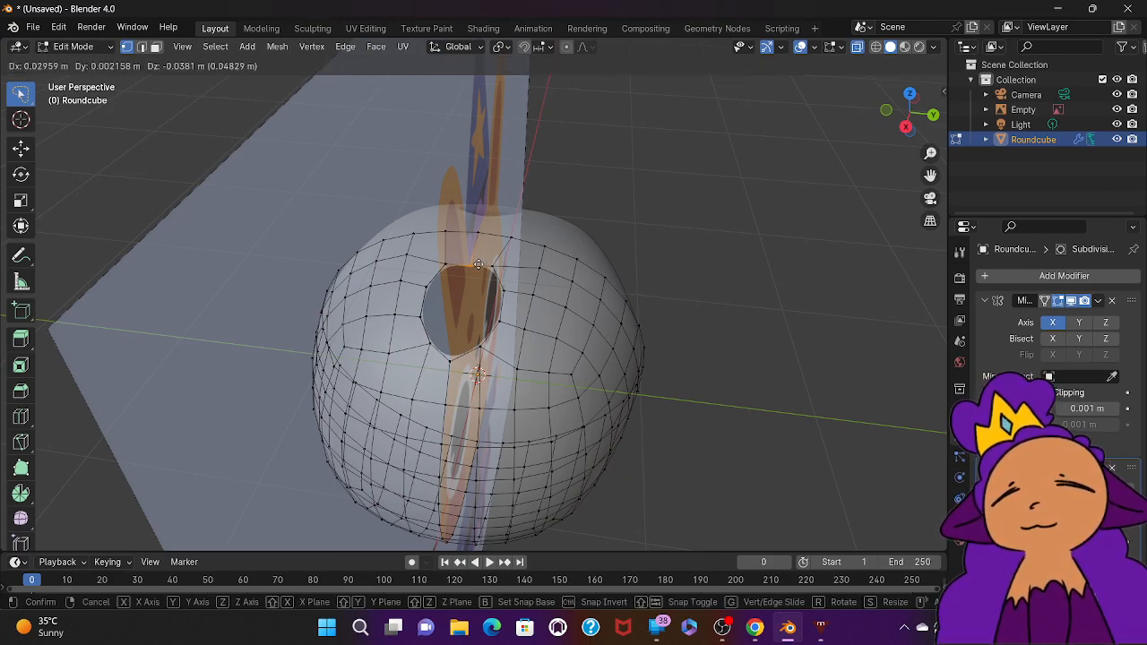
left_click(476, 261)
middle_click_drag(476, 260, 476, 260)
key("g")
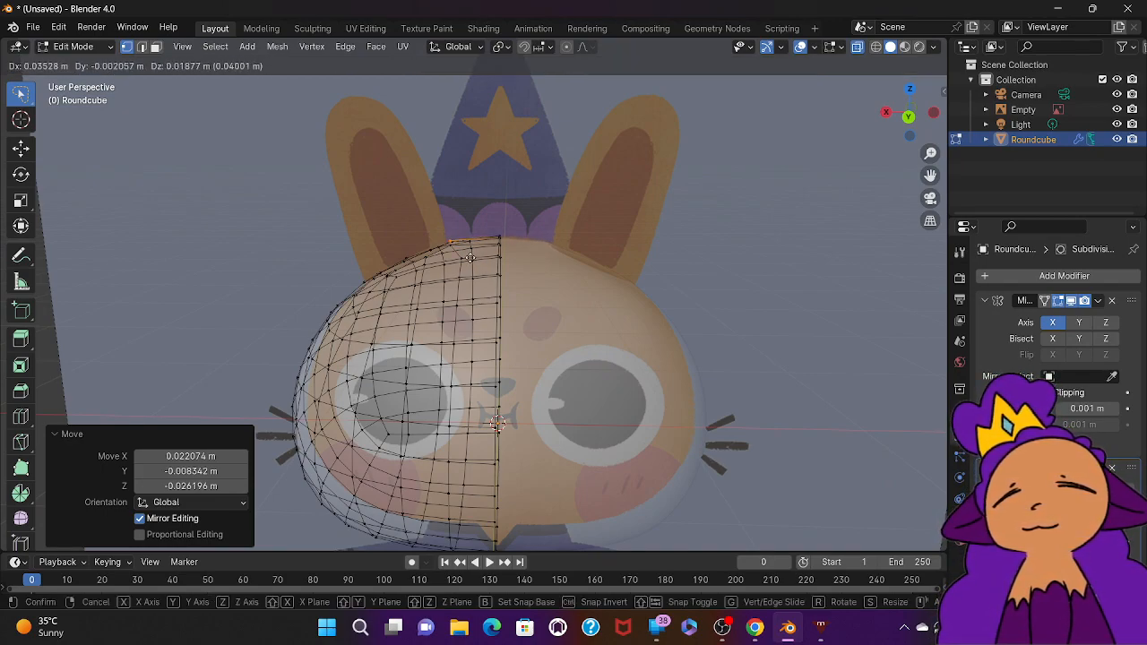
left_click(469, 258)
Step: Move the ear hole's upper inner border vertex about 0.028 m along X and -0.017 m along Y
middle_click_drag(470, 258, 470, 257)
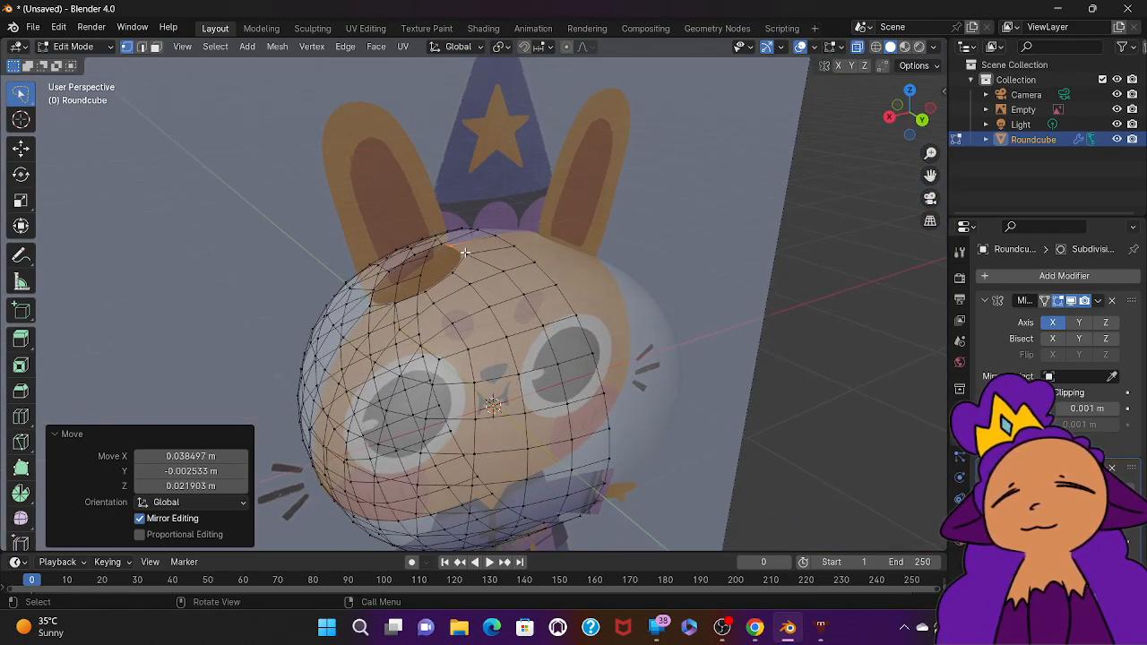
left_click(473, 257)
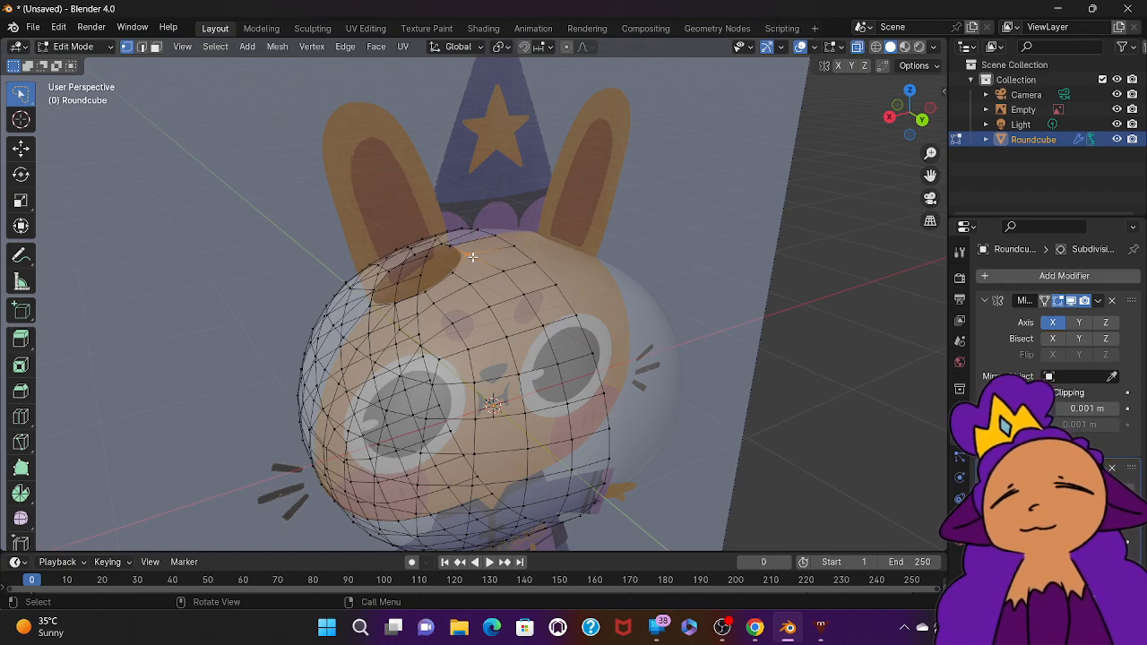
key("g")
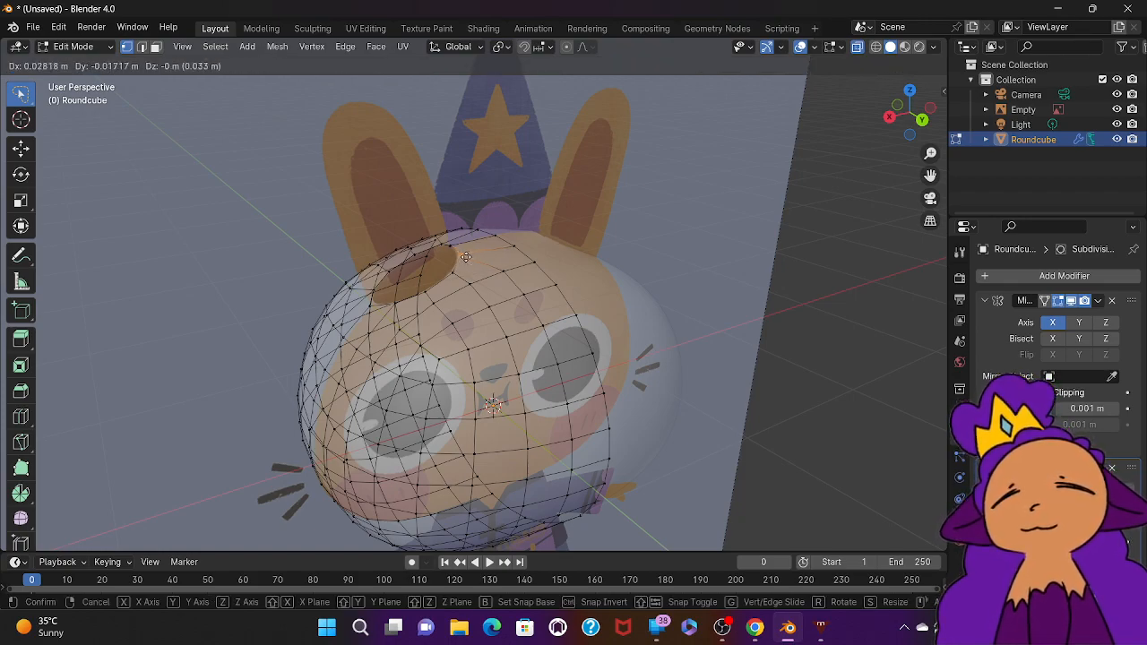
left_click(466, 257)
middle_click_drag(466, 257, 466, 257)
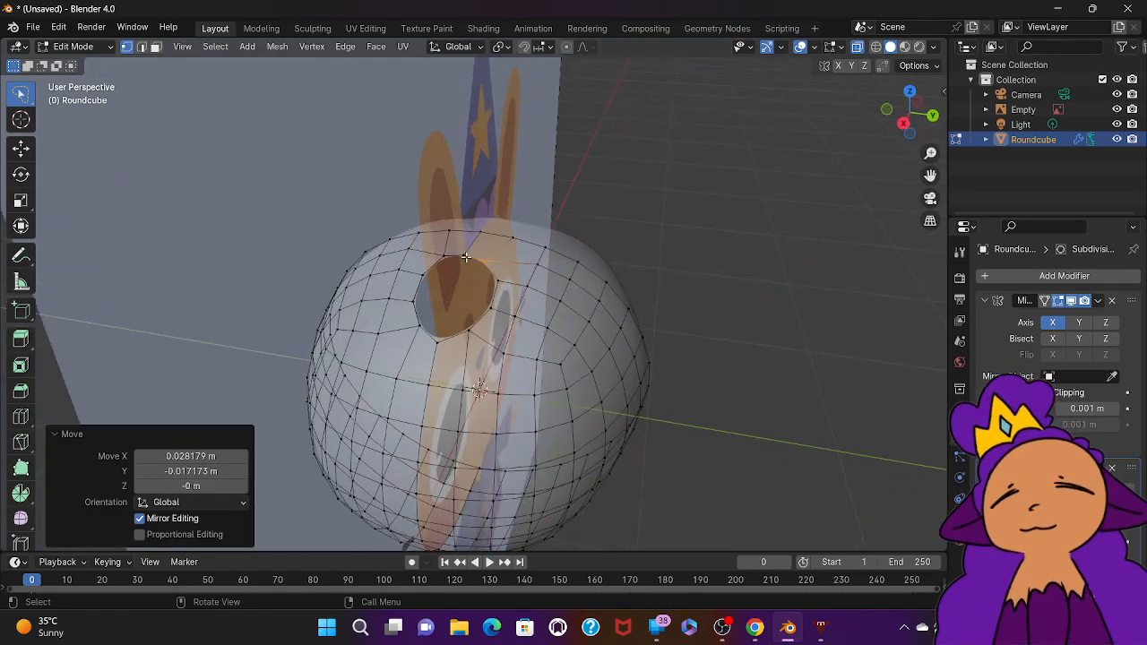
Step: Nudge the neighbouring vertex on the ear hole's upper border about 0.006 m along X and 0.011 m down
left_click(445, 260)
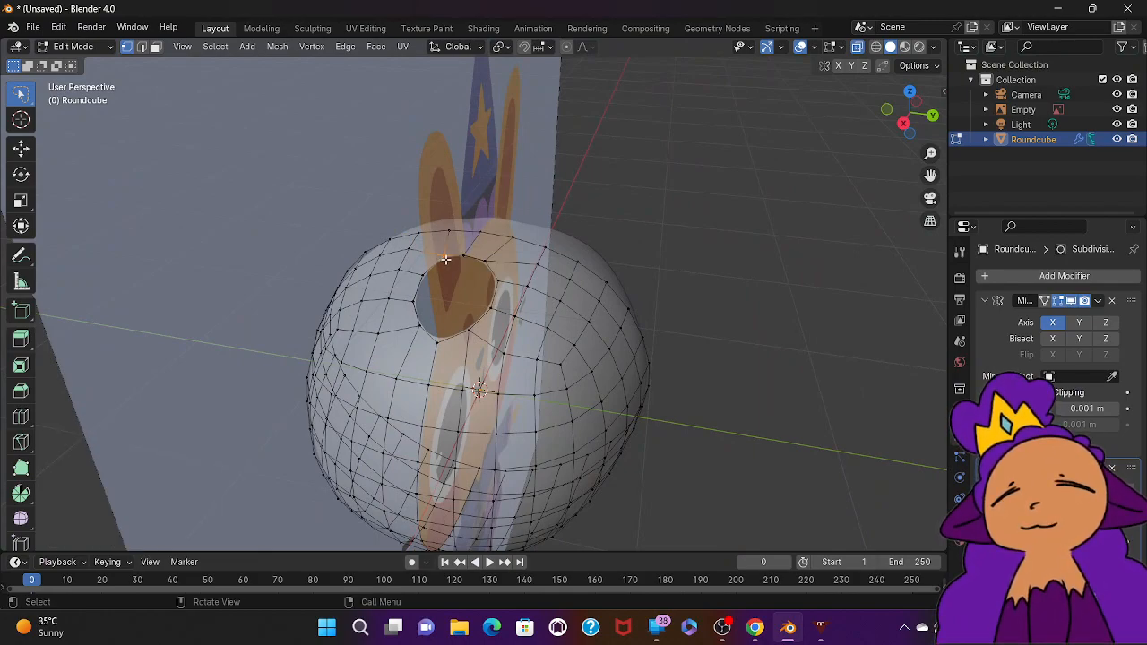
key("g")
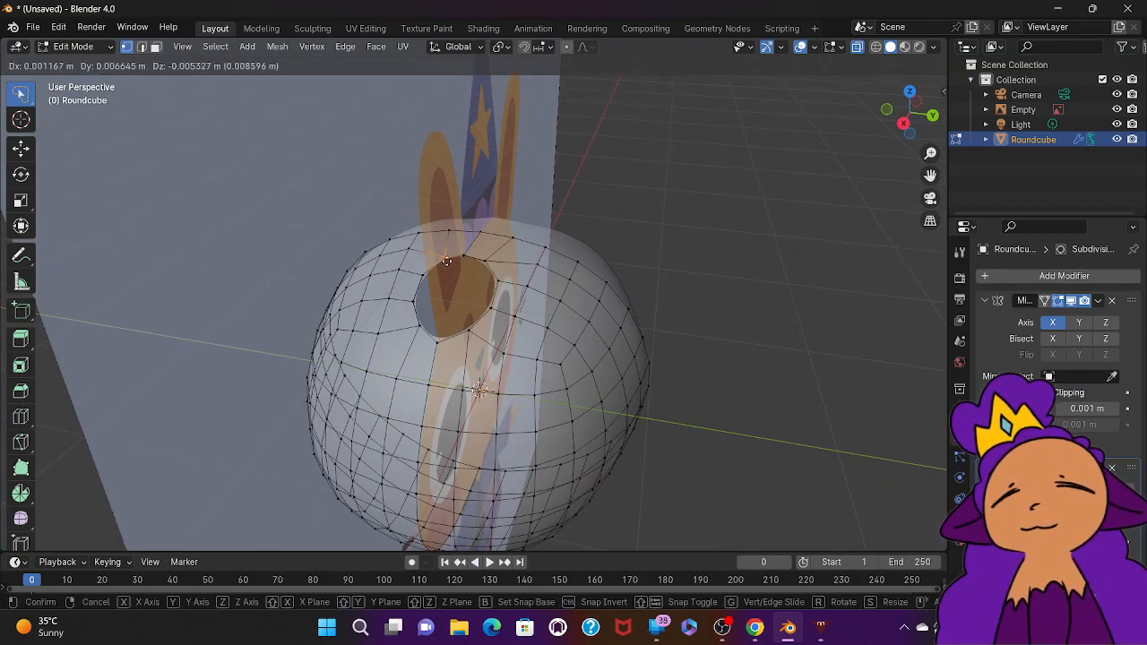
left_click(446, 260)
mouse_move(445, 261)
middle_mouse_down()
mouse_move(466, 269)
mouse_move(446, 262)
middle_mouse_up()
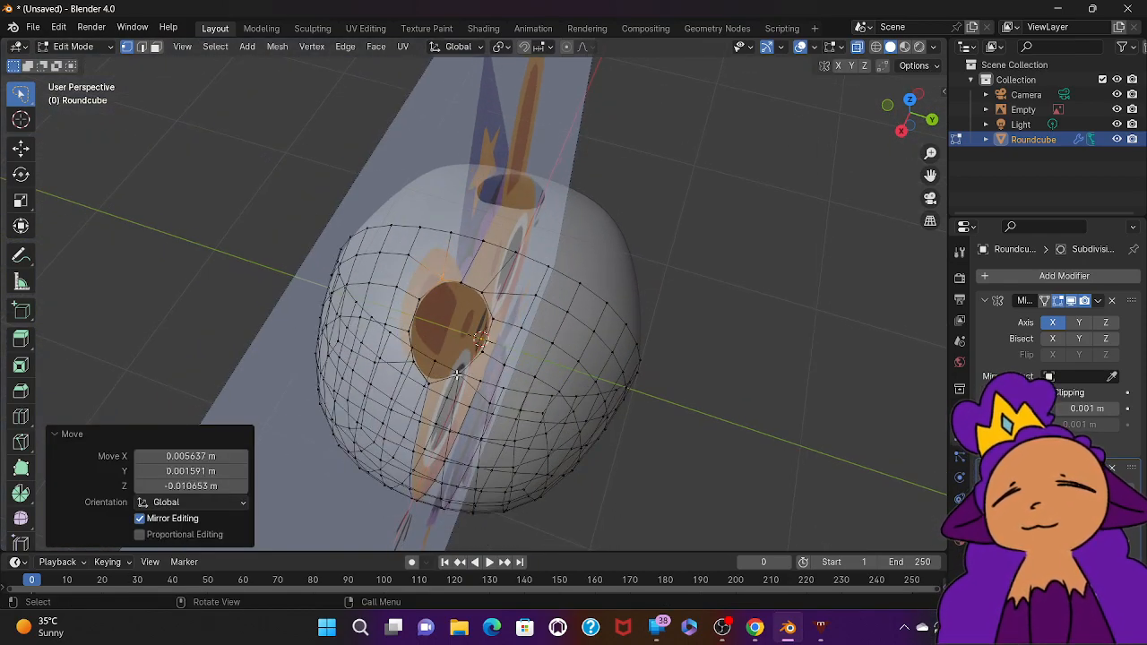
Step: Move the vertex at the ear hole's lower outer border about 0.027 m up and inward to round the opening
left_click_drag(427, 377, 436, 387)
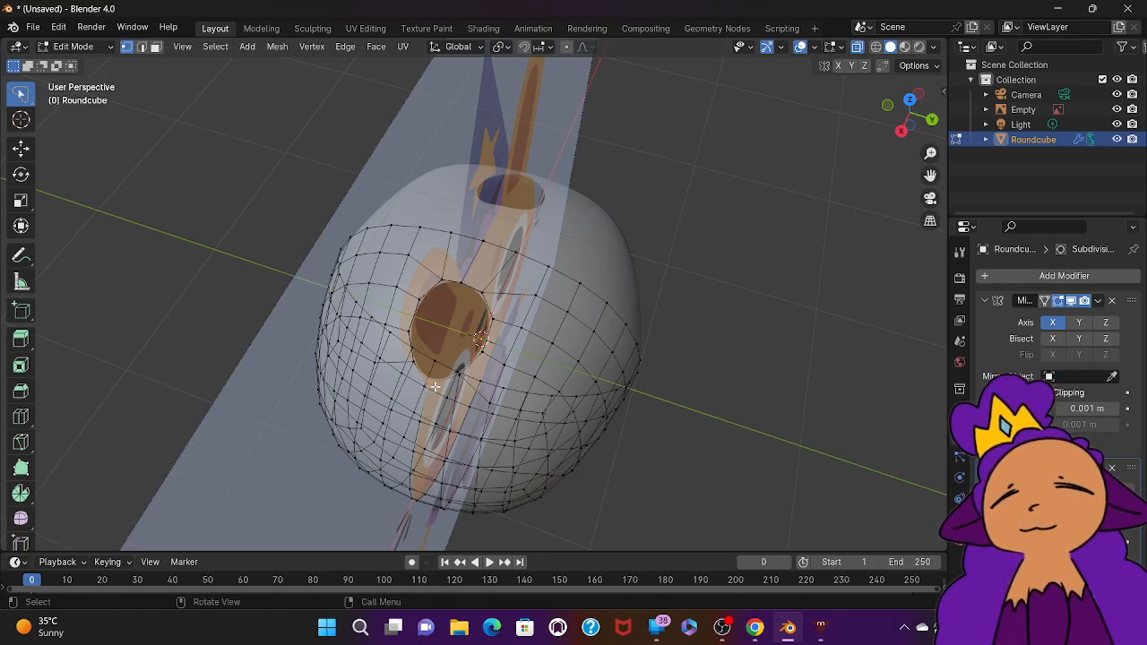
key("g")
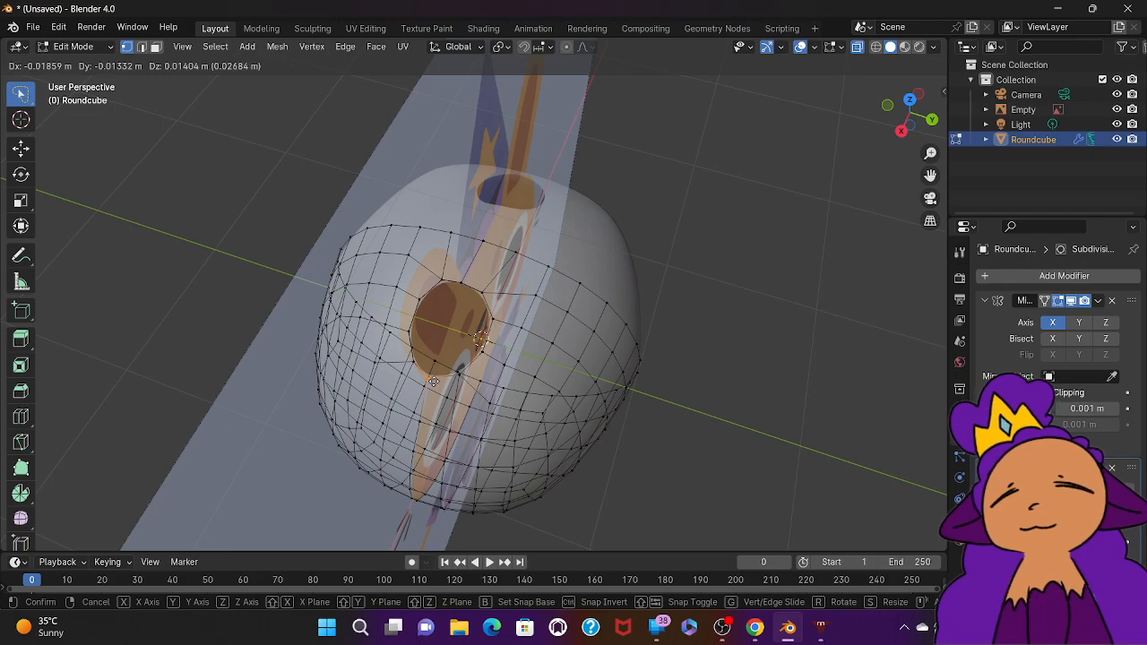
left_click(434, 381)
mouse_move(433, 381)
middle_mouse_down()
mouse_move(280, 296)
mouse_move(446, 390)
middle_mouse_up()
left_click(436, 381, "shift")
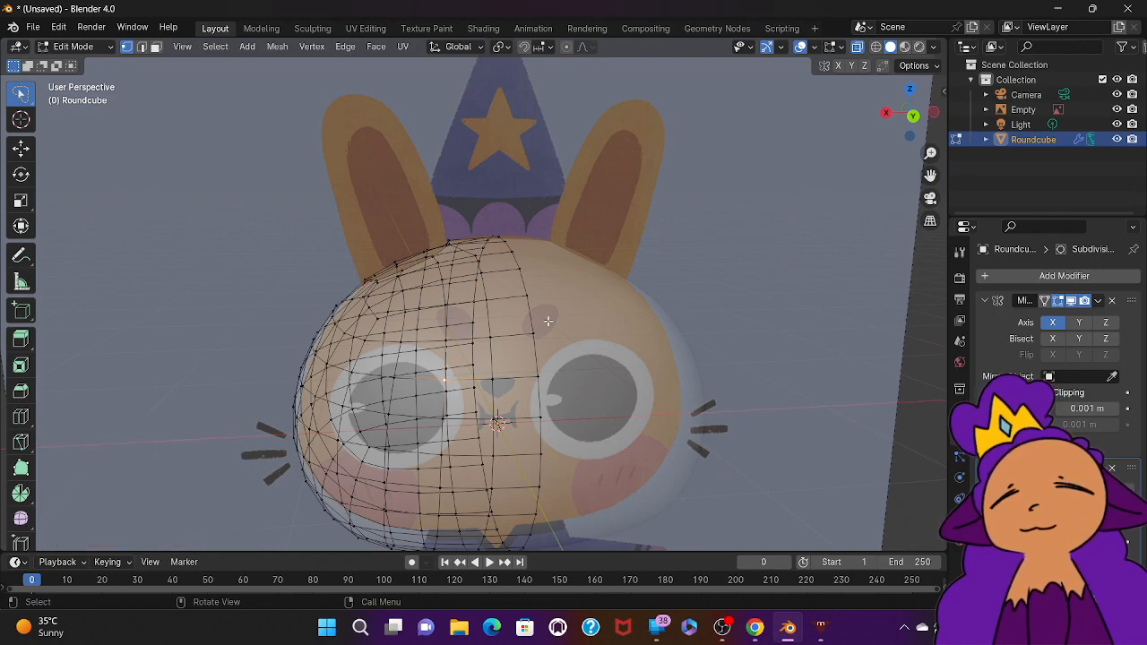
middle_click_drag(474, 257, 472, 256)
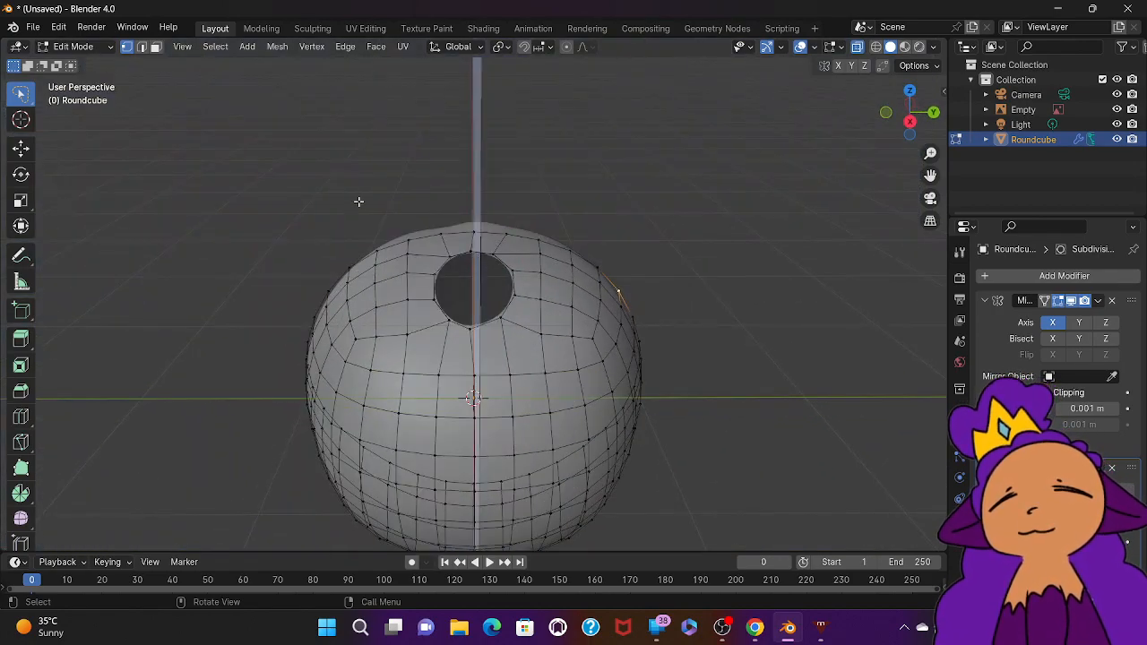
Step: Shift the vertex at the top of the ear hole about 0.015 m along Y, then select the whole border loop in back view
left_click(476, 251)
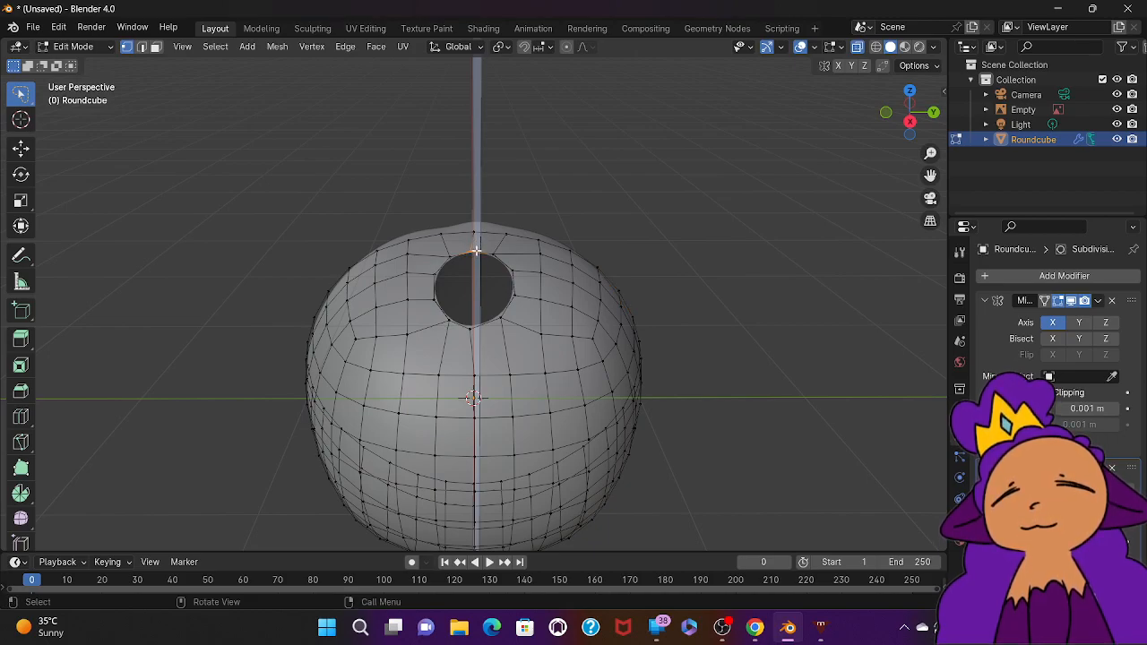
key("g")
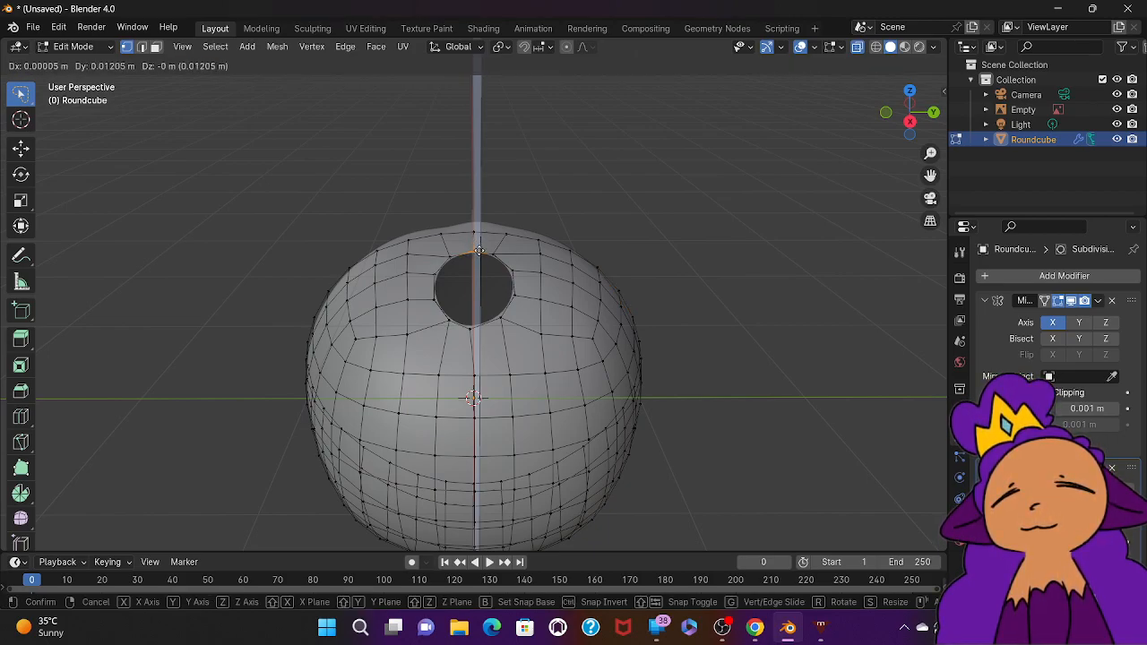
left_click(479, 251)
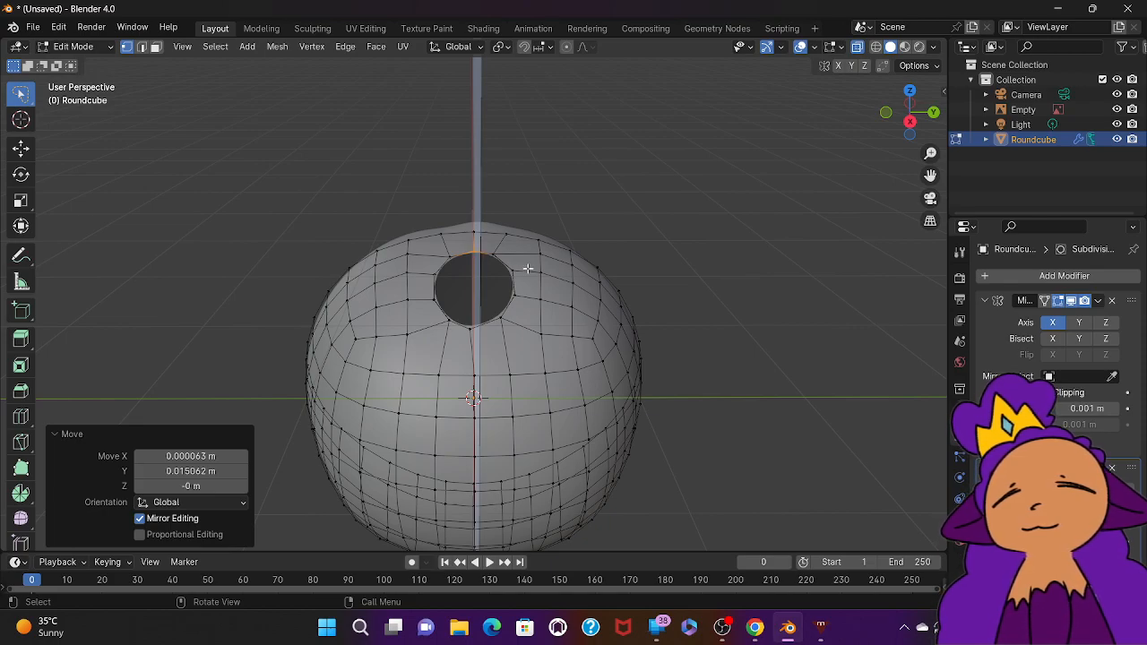
mouse_move(507, 251)
right_mouse_down("ctrl")
mouse_move(454, 236)
mouse_move(424, 261)
mouse_move(415, 301)
mouse_move(459, 336)
mouse_move(505, 324)
mouse_move(527, 297)
mouse_move(528, 267)
right_mouse_up("ctrl")
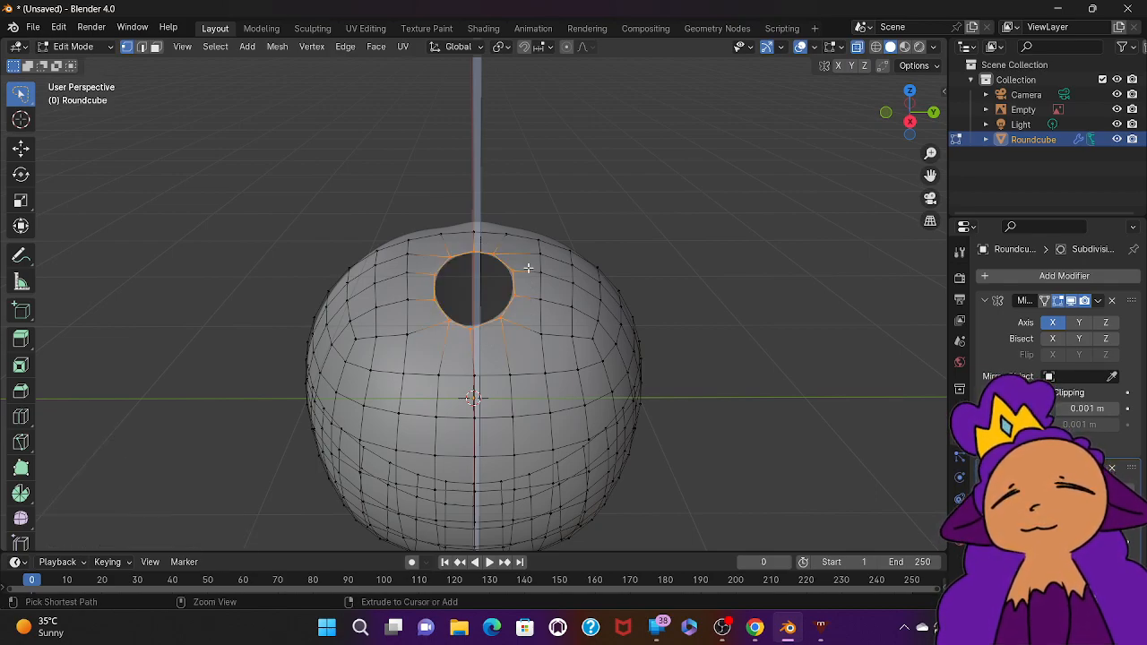
key("ctrl+KP_1")
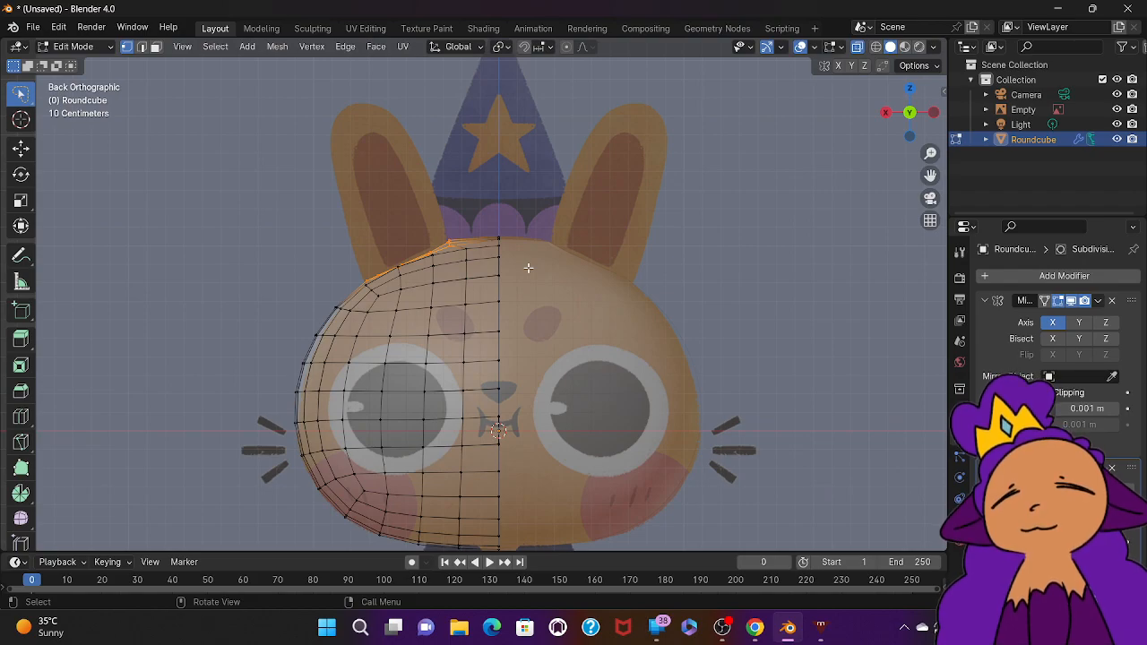
Step: Switch to the YouTube tutorial in the browser and rewatch the ear extrusion and shaping section from about 7:32
left_click(743, 636)
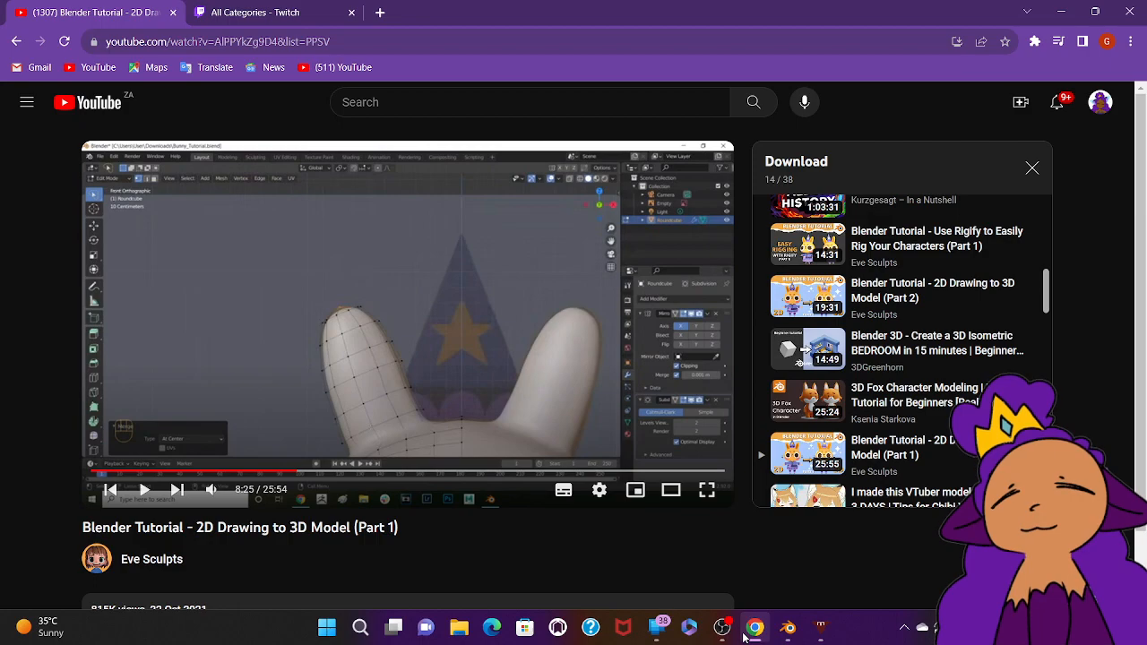
key("Left")
key("Left")
key("Left")
key("Left")
key("Left")
key("Left")
key("Left")
key("Left")
key("Left")
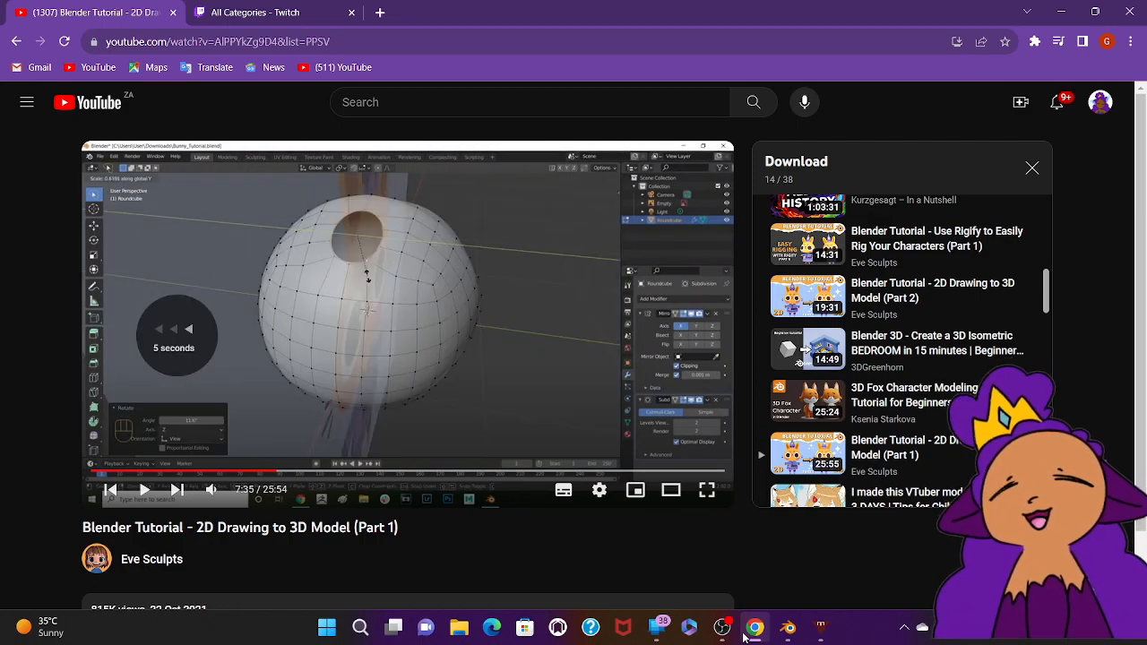
key("Left")
key("space")
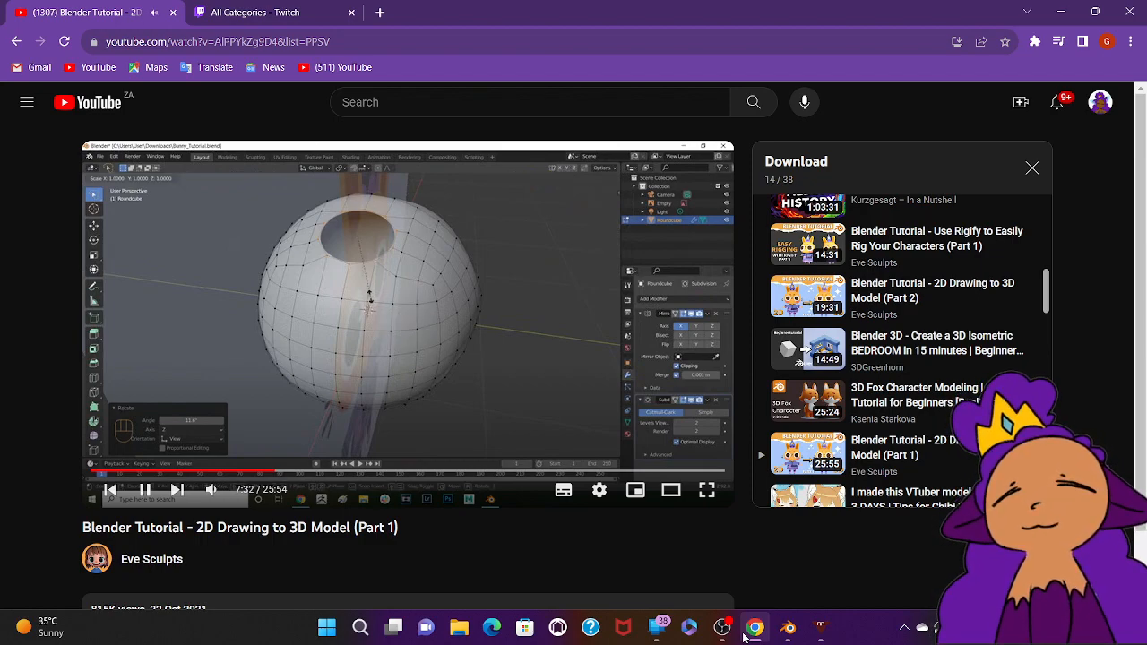
key("Right")
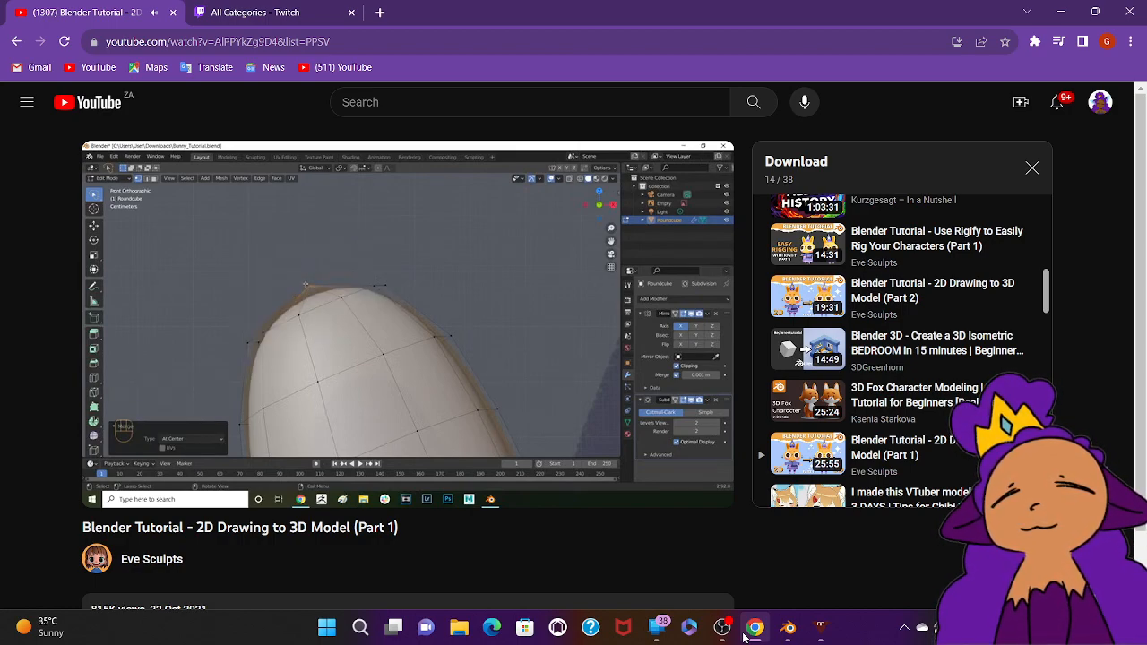
key("k")
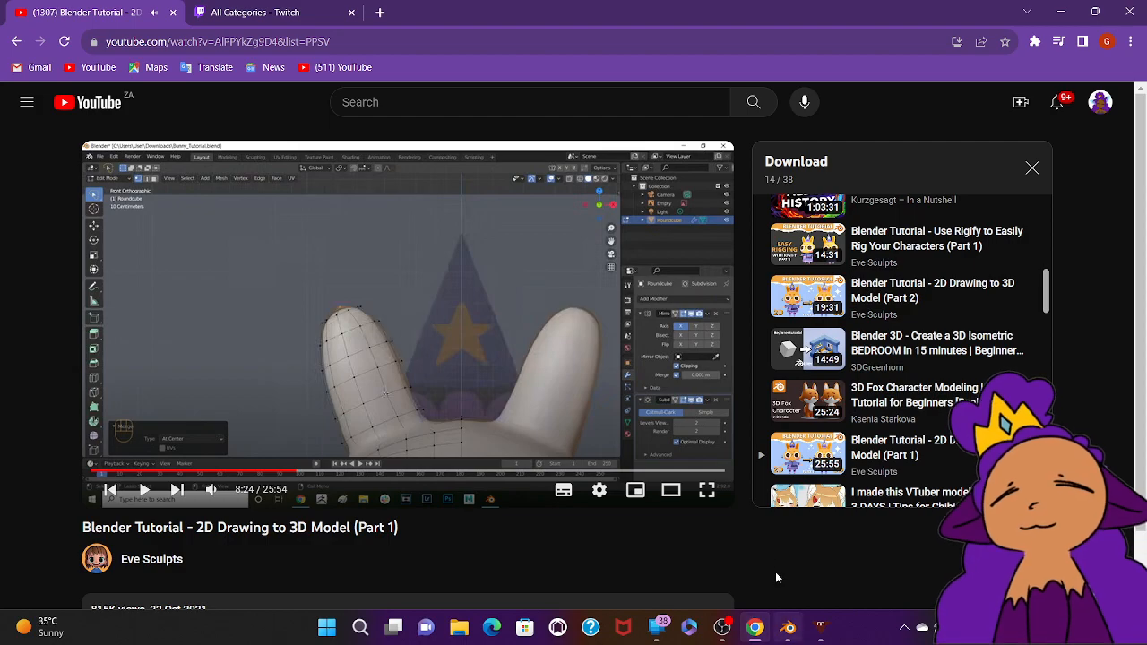
Step: Return to Blender, extrude the ear hole border about 0.146 m along its normal, and scale the new loop by about 1.021
left_click(788, 628)
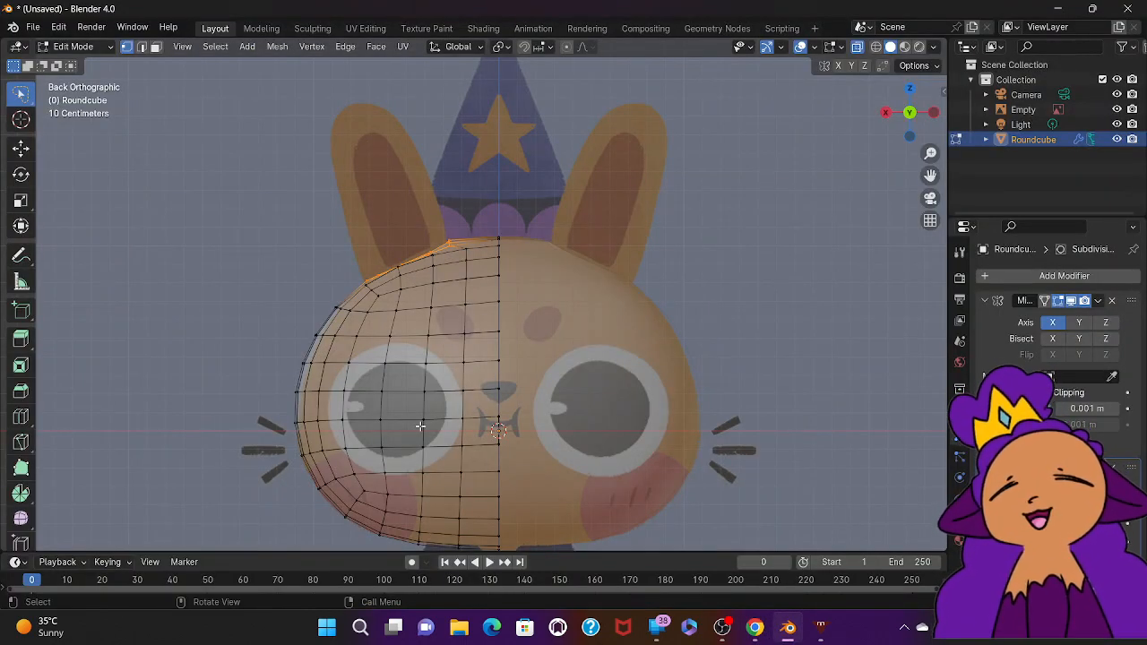
key("e")
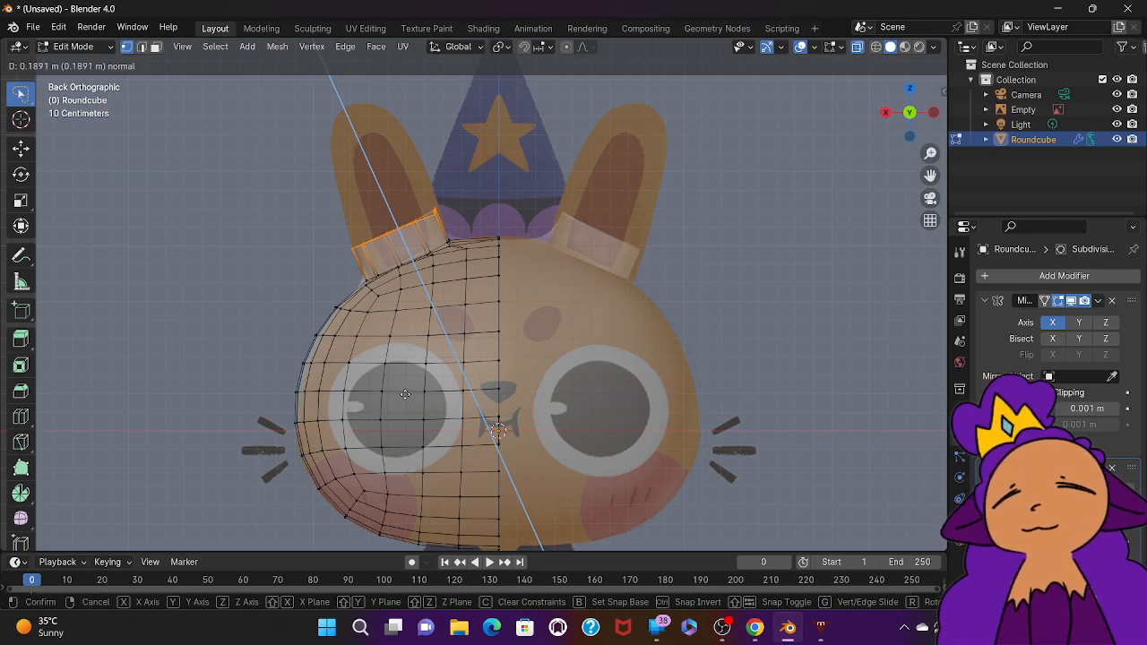
left_click(408, 402)
key("s")
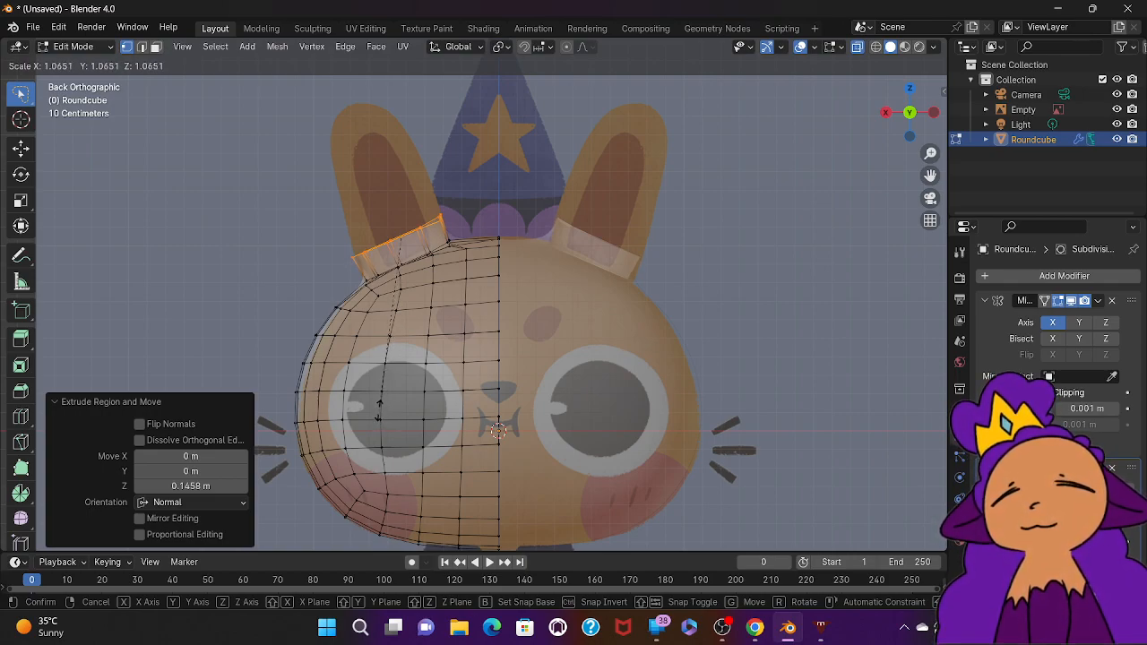
left_click(381, 405)
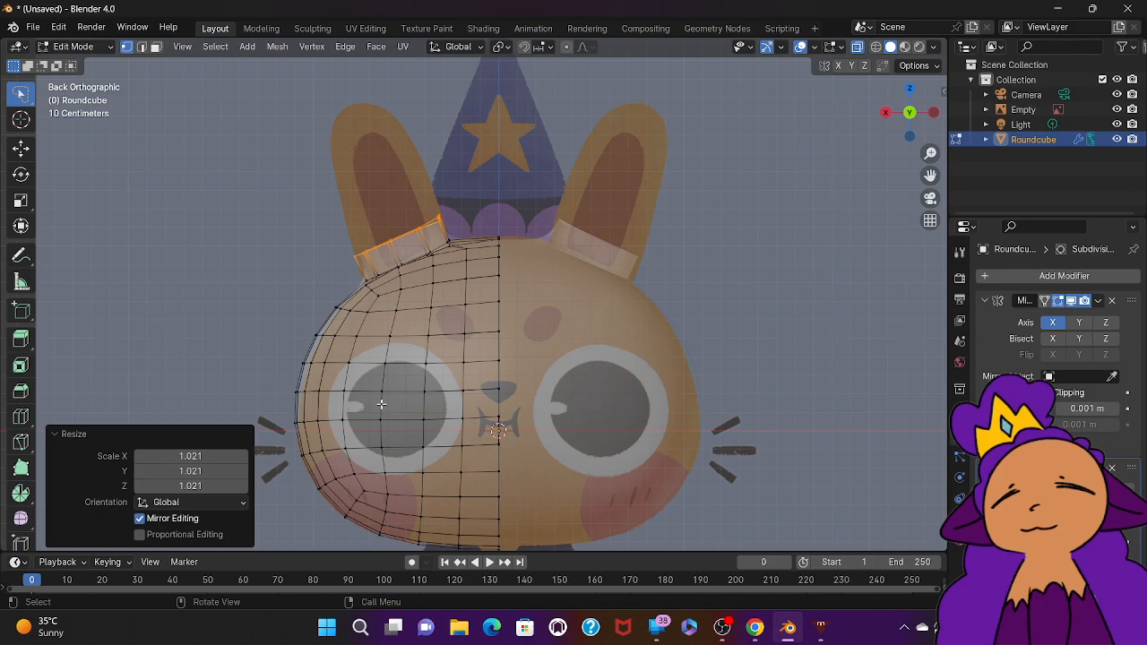
Step: Extrude the ear's open edge loop another 0.138 m along its normal and scale it by about 1.056
key("e")
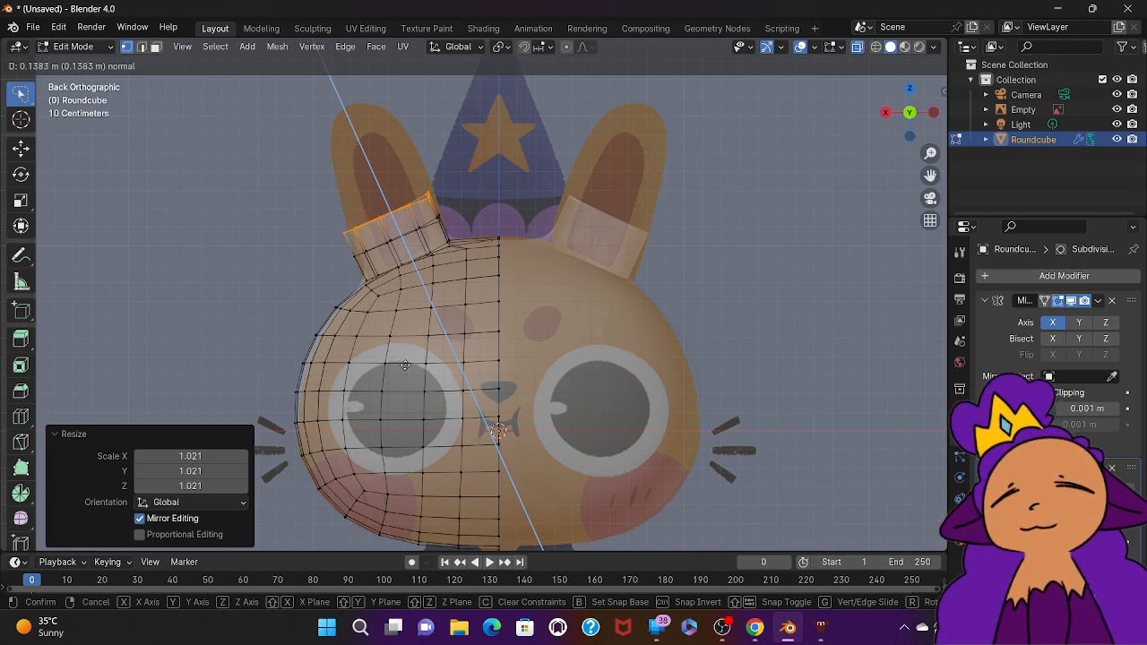
left_click(405, 366)
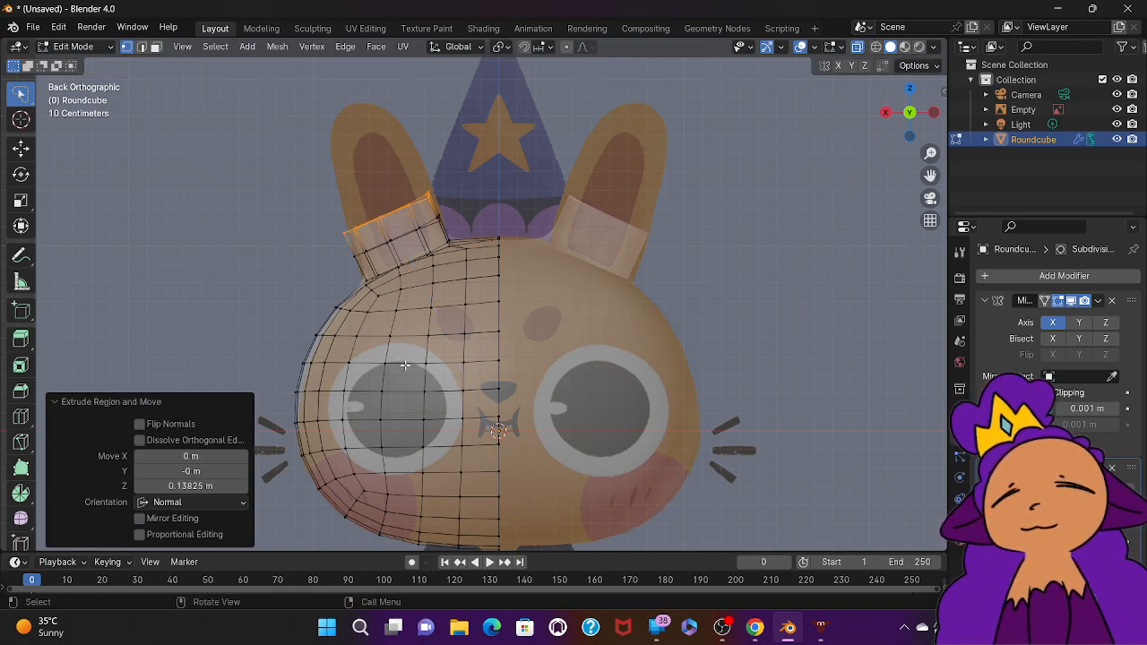
key("ctrl+v")
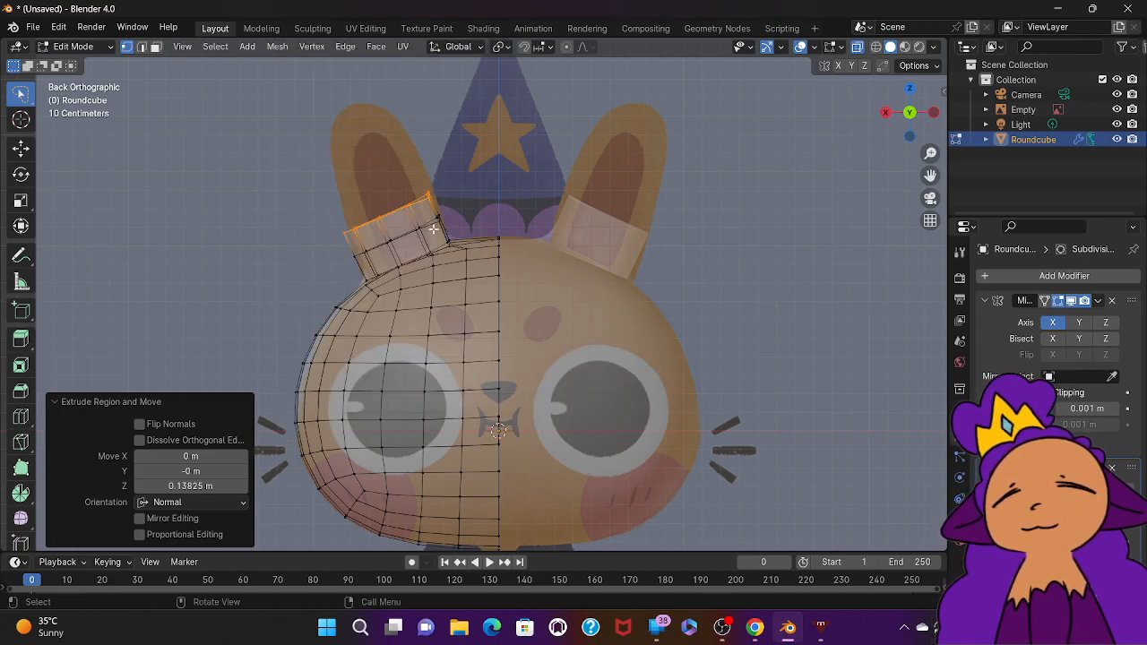
key("s")
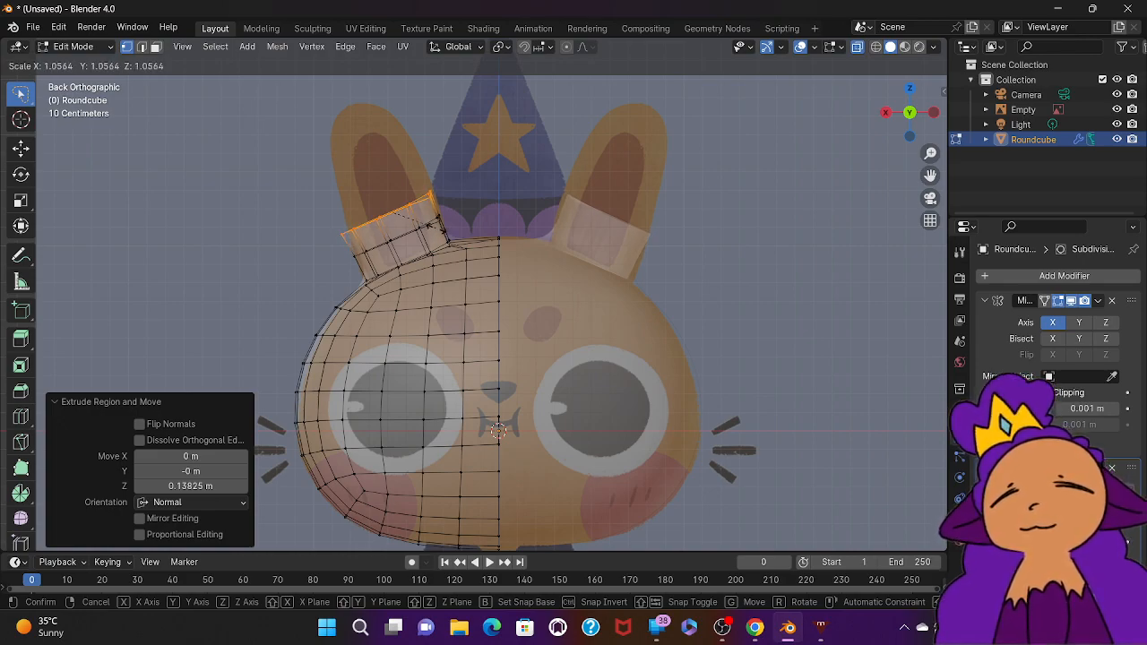
left_click(432, 225)
Step: Extend the ear with three more extrusions along the normal, about 0.169 m, 0.152 m and 0.149 m long
key("e")
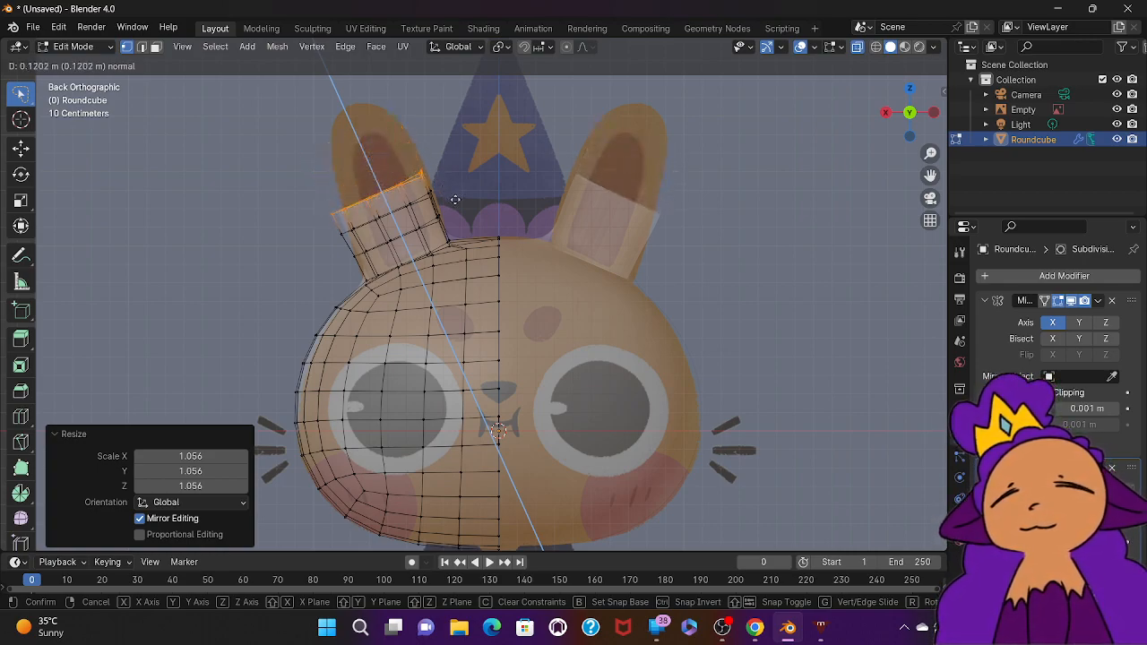
left_click(448, 188)
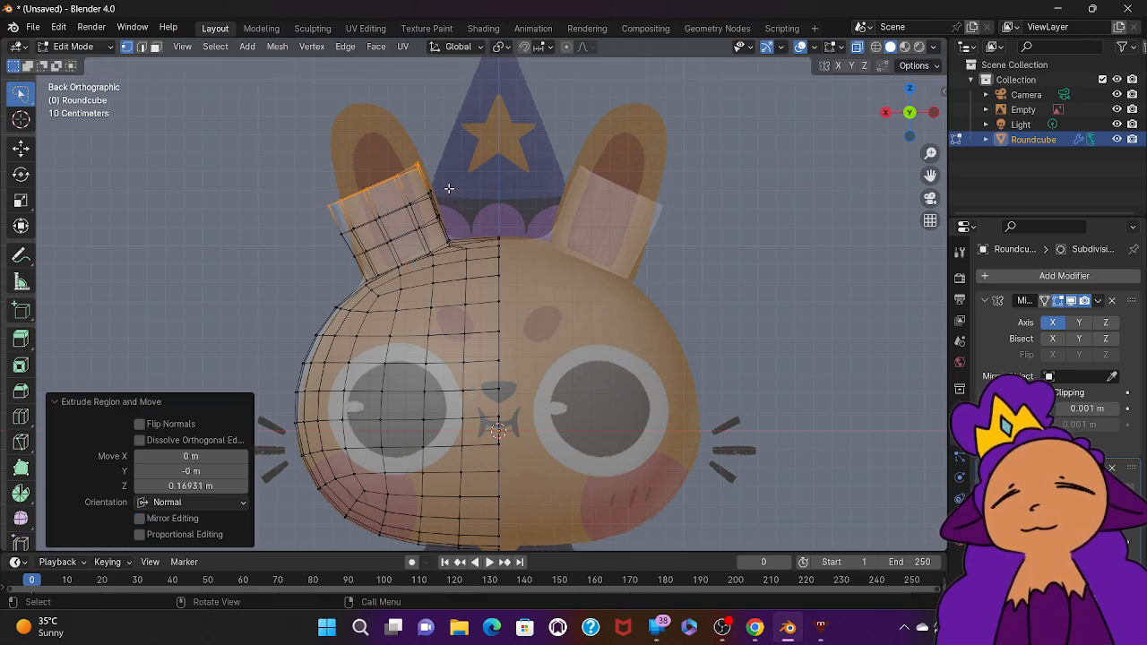
key("e")
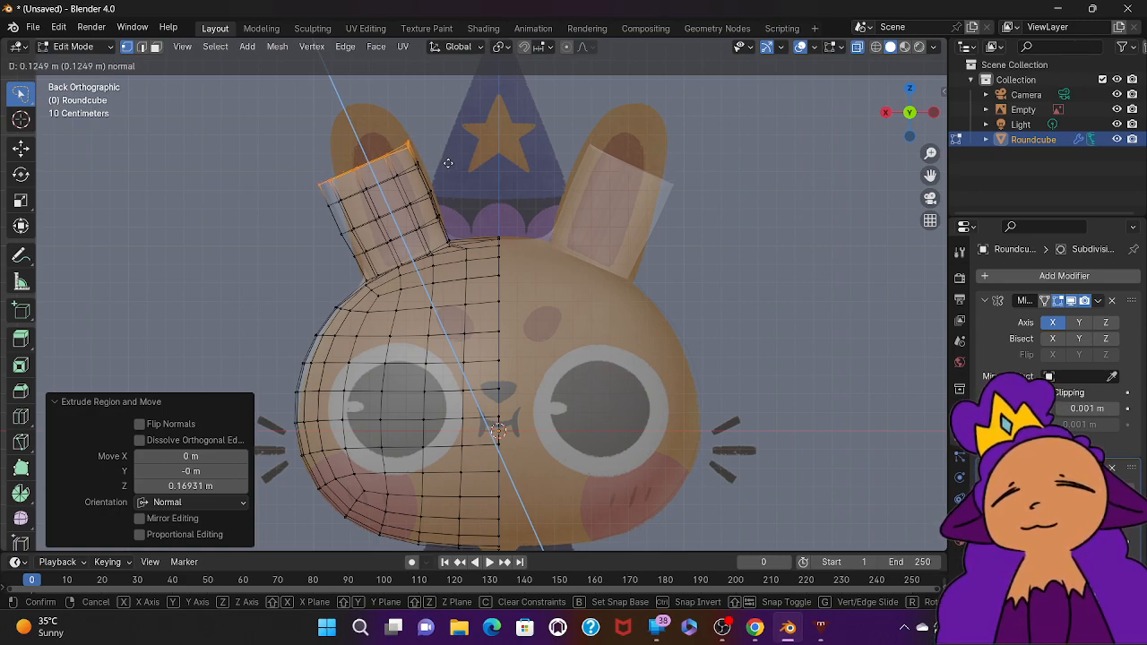
left_click(446, 158)
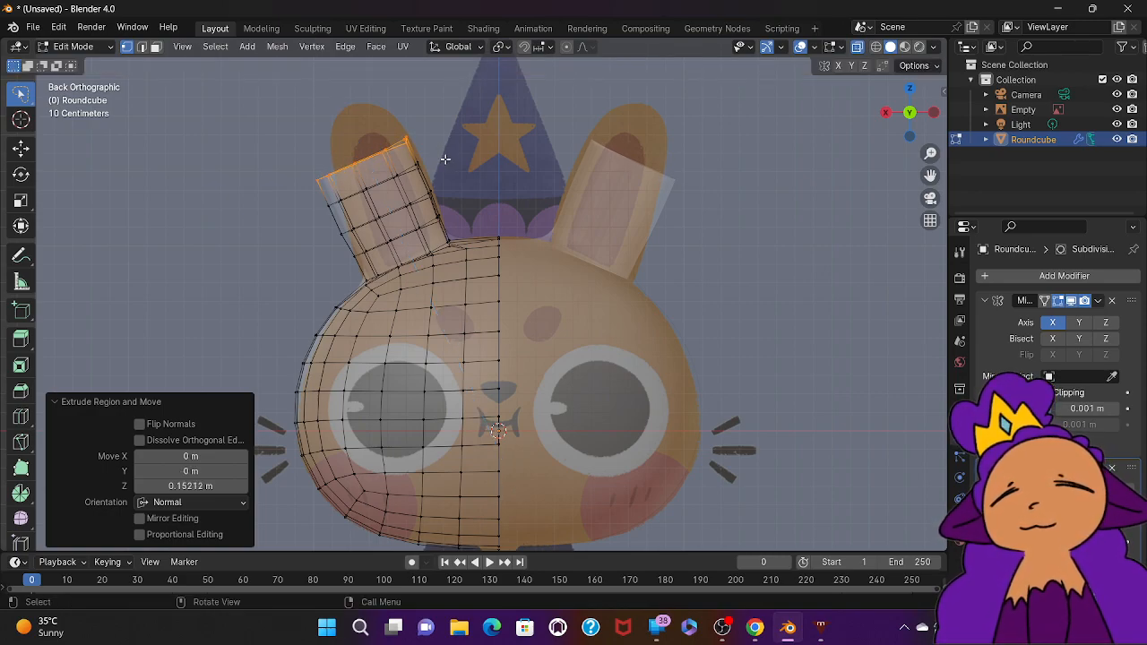
key("e")
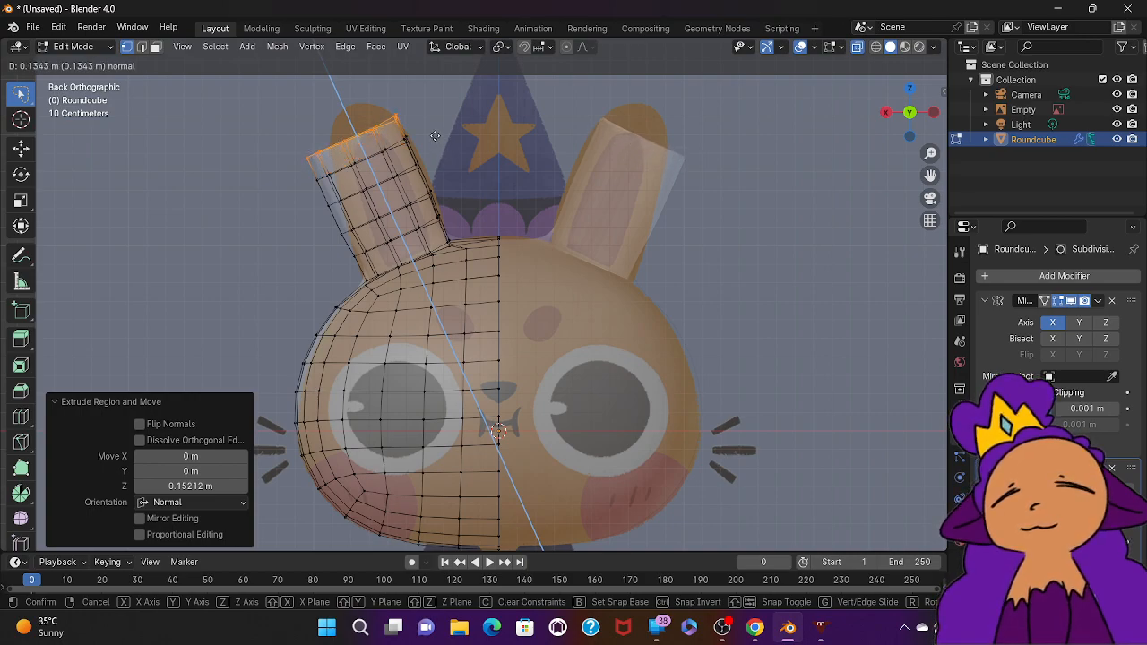
left_click(434, 133)
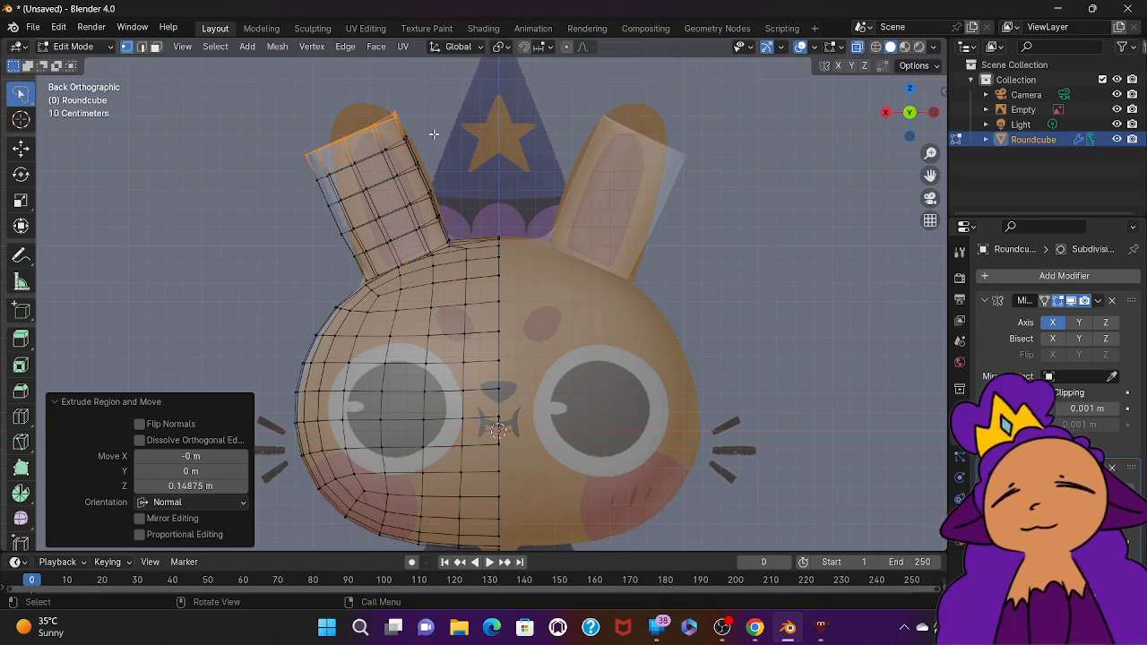
Step: Scale the ear's open edge loop by 0.874 and extrude it about 0.101 m along its normal
key("s")
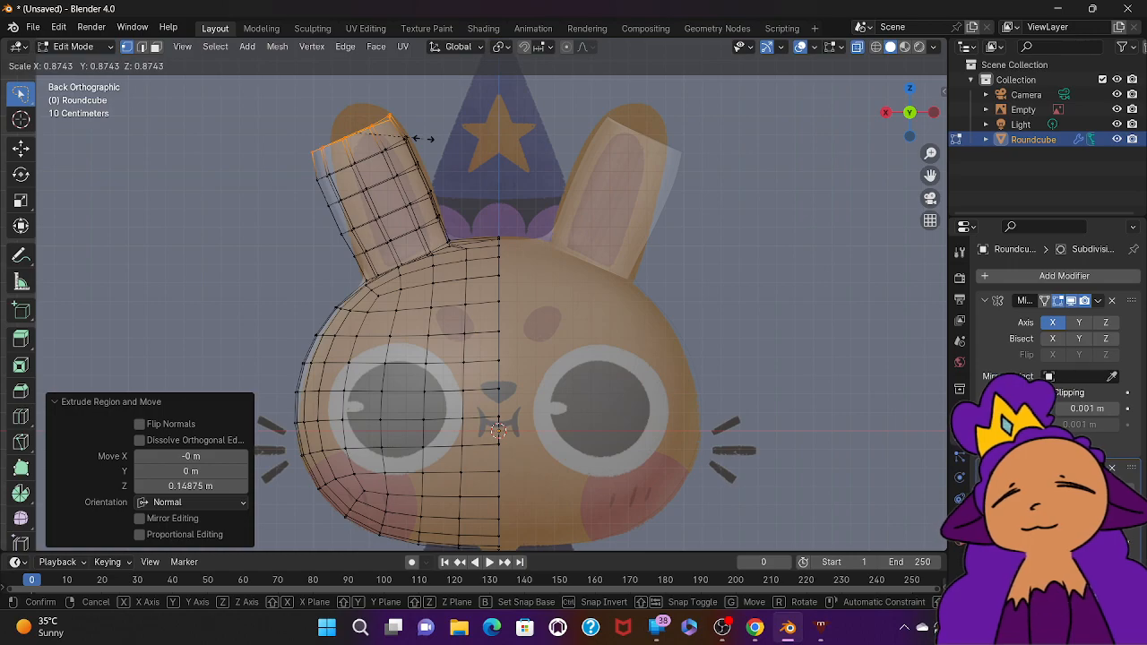
left_click(423, 139)
key("g")
key("z")
key("z")
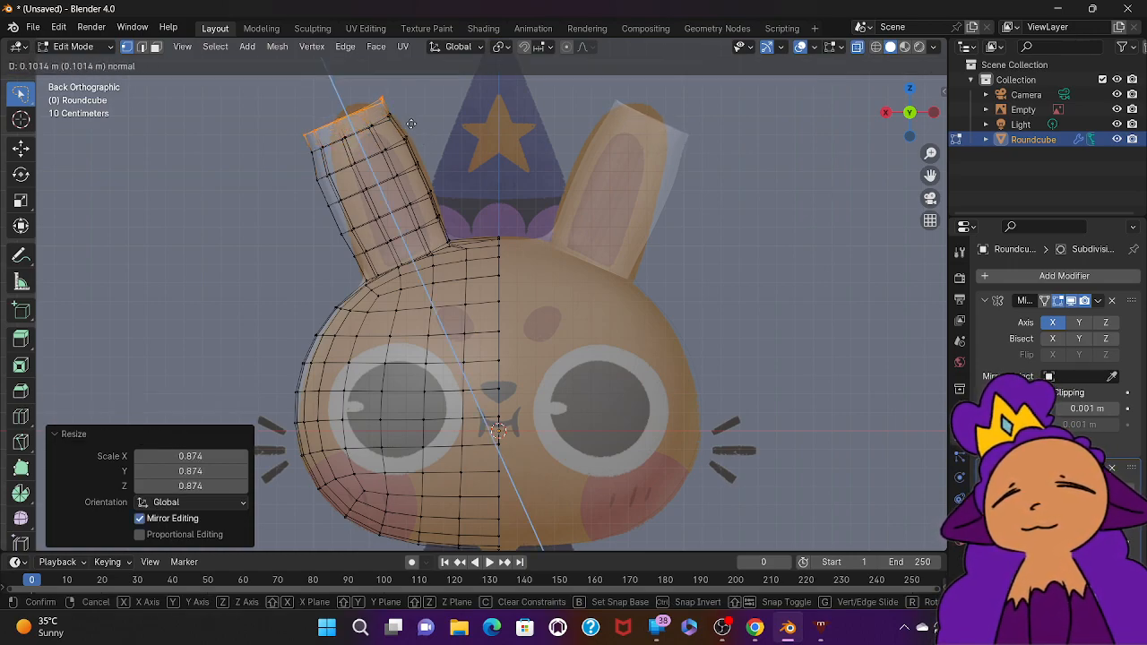
left_click(410, 124)
Step: Scale the ear's new end loop by 0.612 and extrude it another 0.073 m along its normal
key("s")
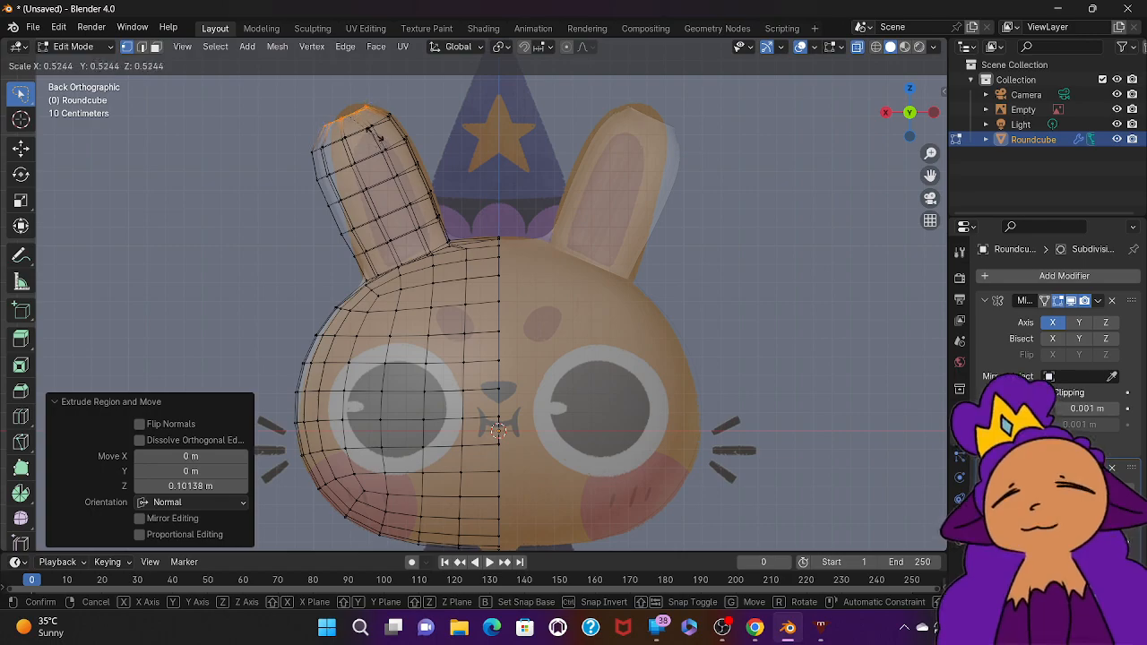
left_click(380, 138)
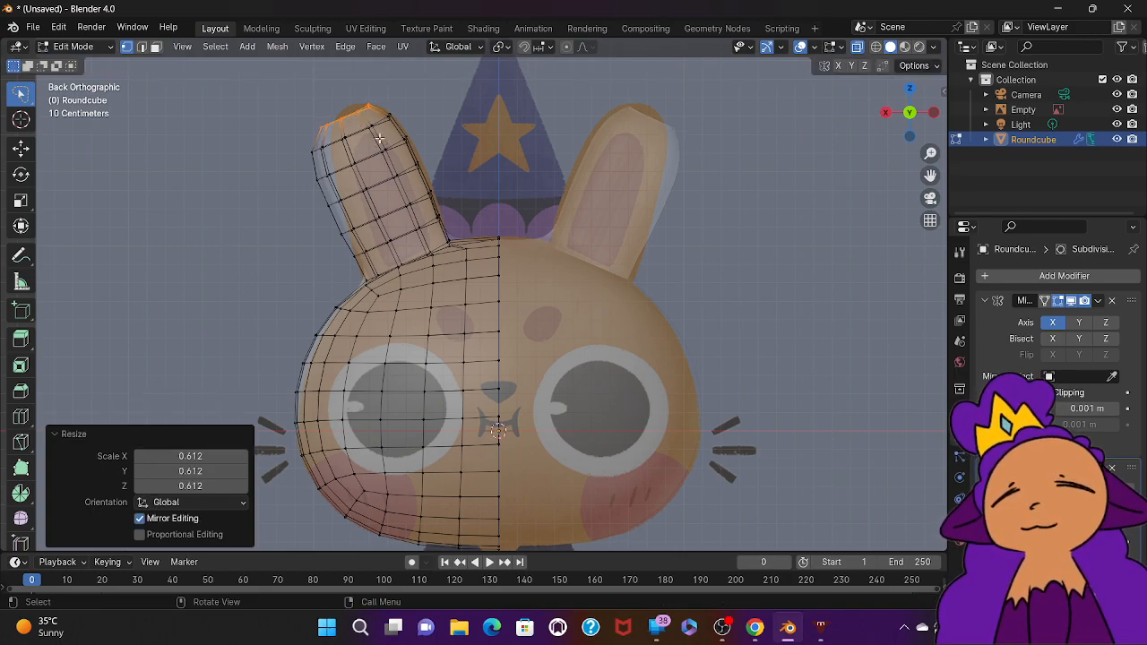
key("g")
key("z")
key("z")
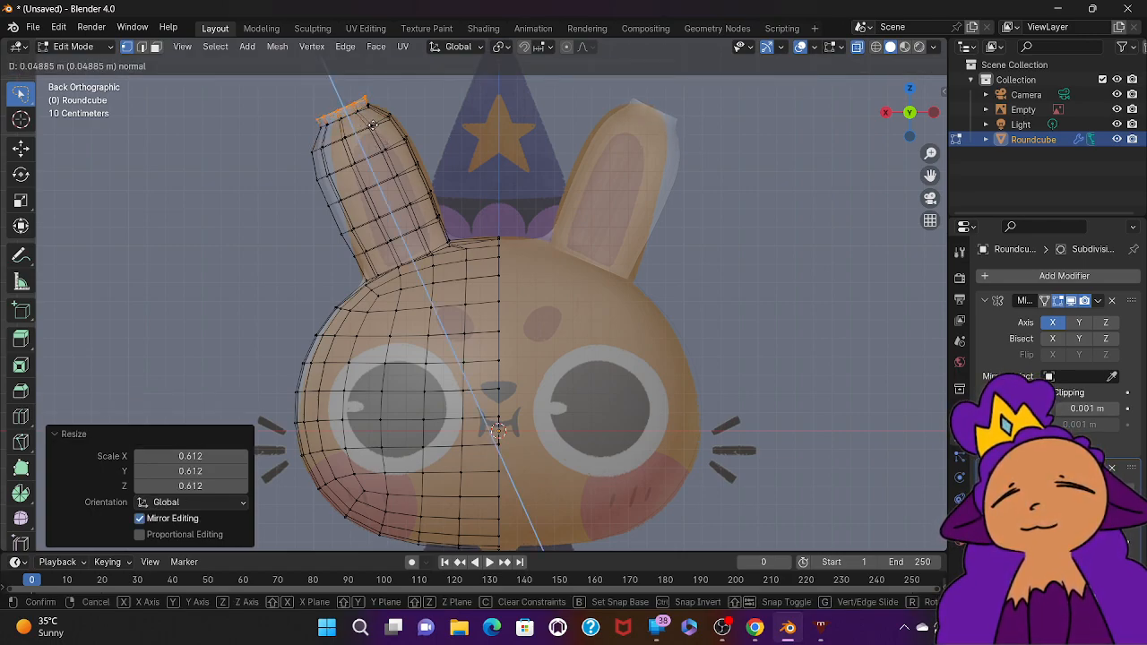
left_click(370, 121)
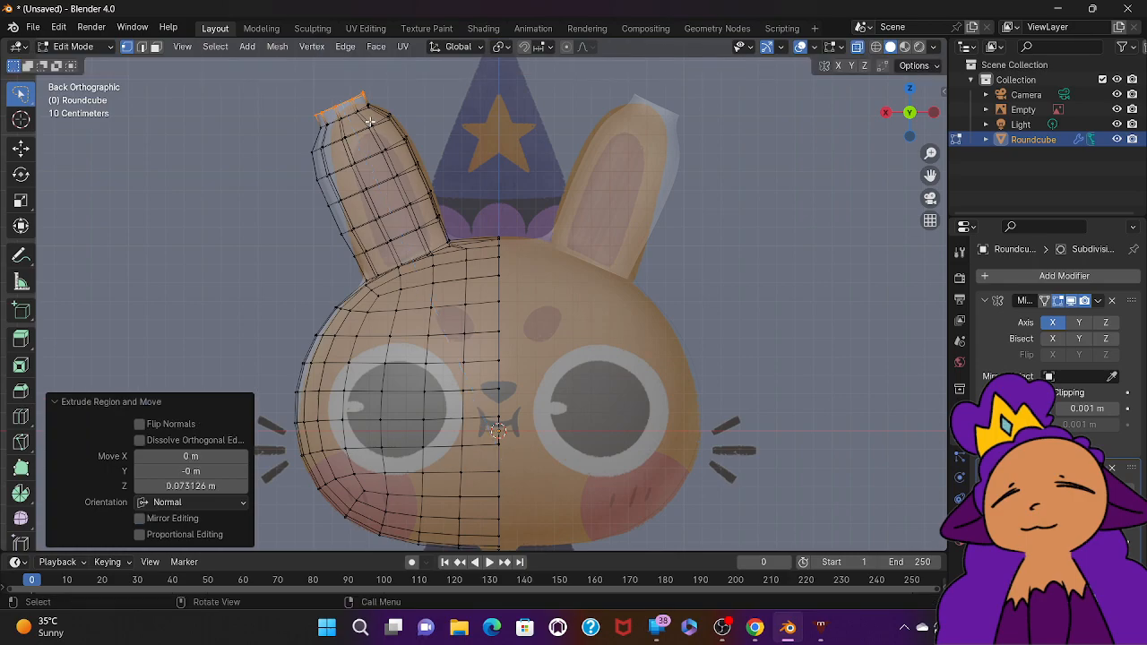
Step: Merge the ear's end loop at its center and move the tip about 0.021 m down along Z
key("m")
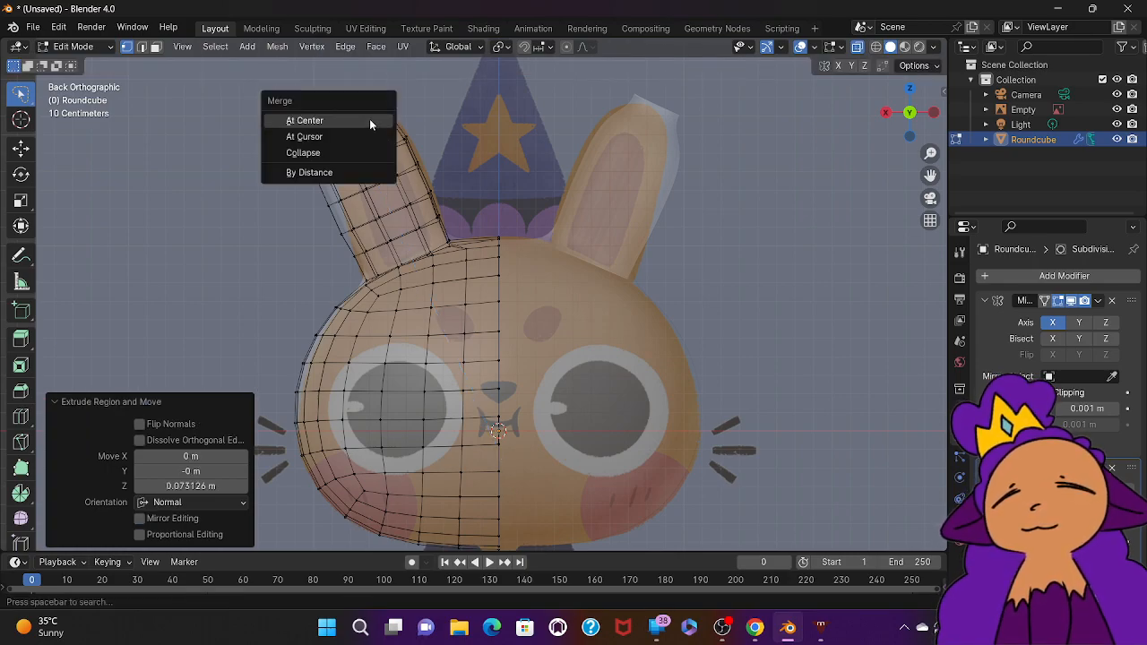
left_click(305, 120)
mouse_move(365, 112)
middle_mouse_down()
mouse_move(448, 135)
mouse_move(365, 112)
middle_mouse_up()
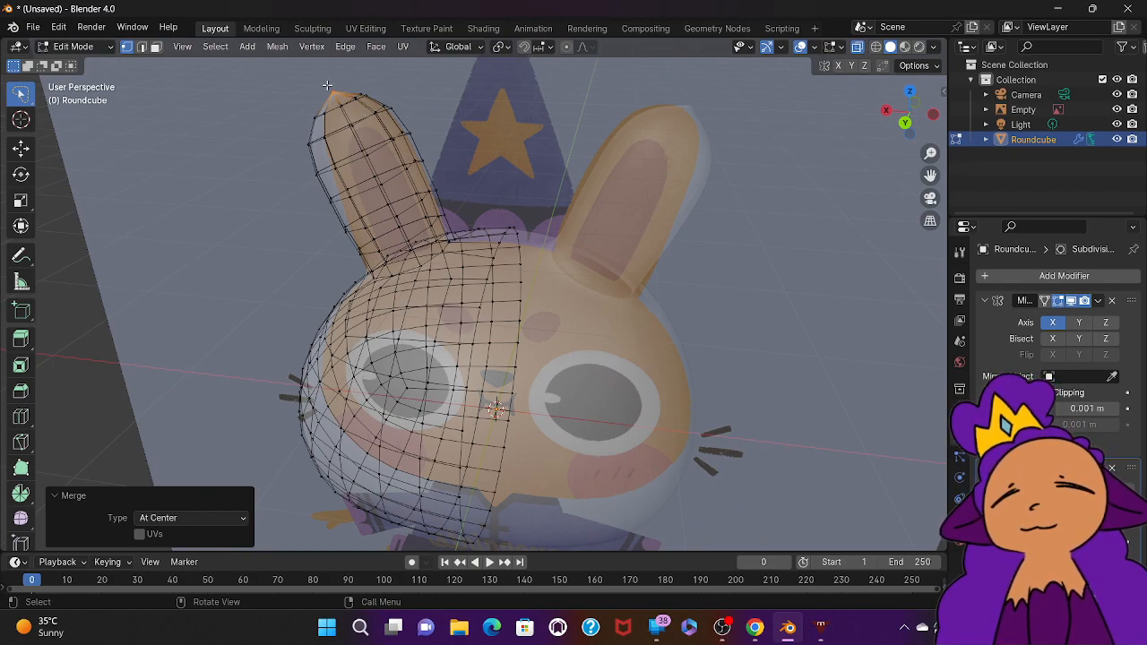
left_click_drag(327, 85, 342, 93)
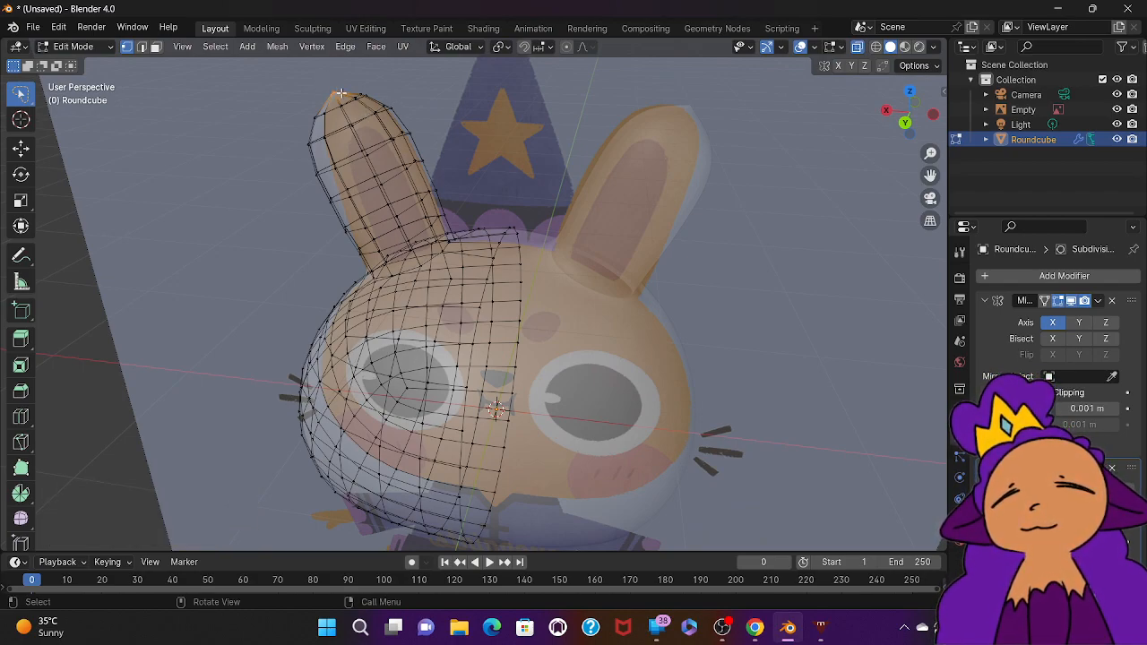
key("g")
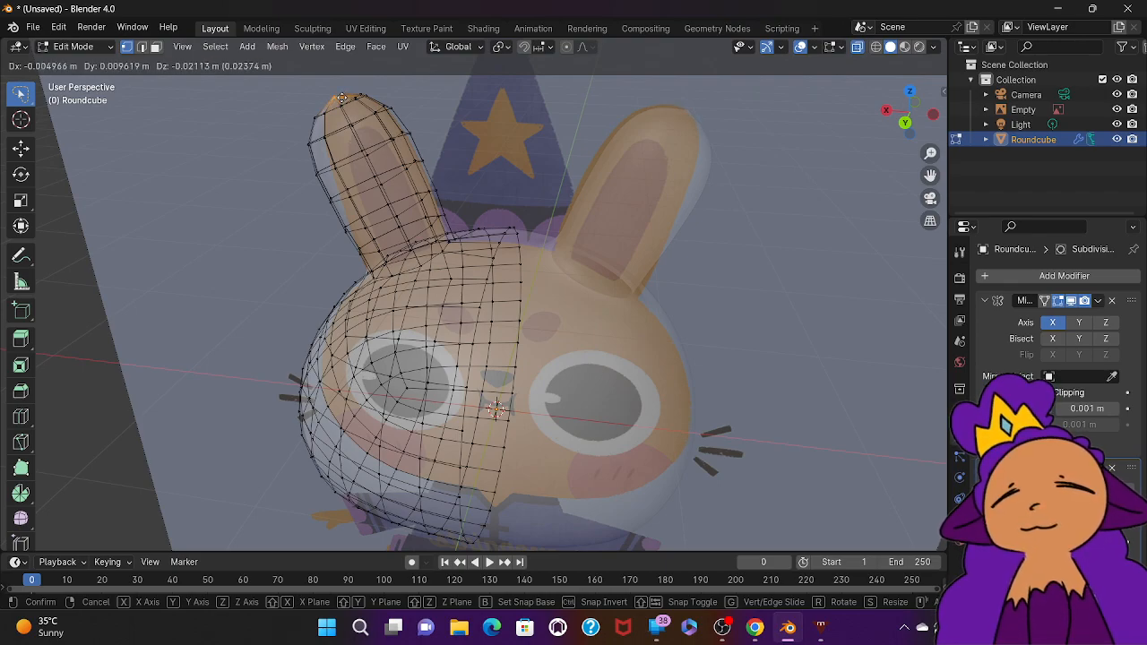
left_click(342, 97)
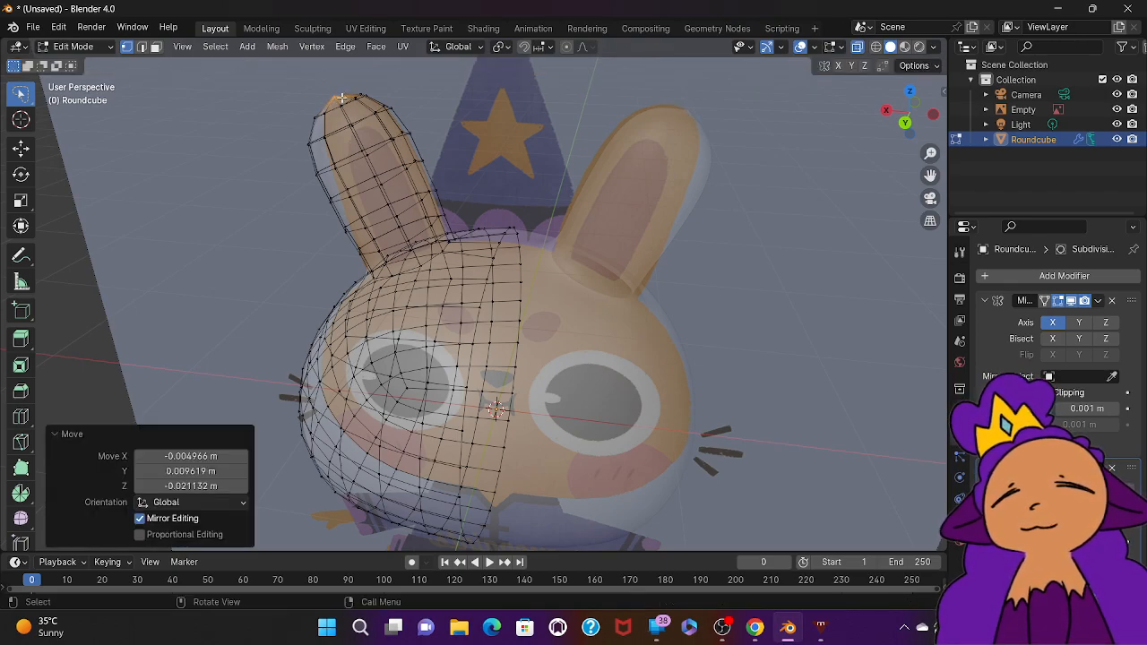
Step: In the back view, realign the edge loop below the ear tip, moving it about -0.074 m along X to follow the reference
key("ctrl+KP_1")
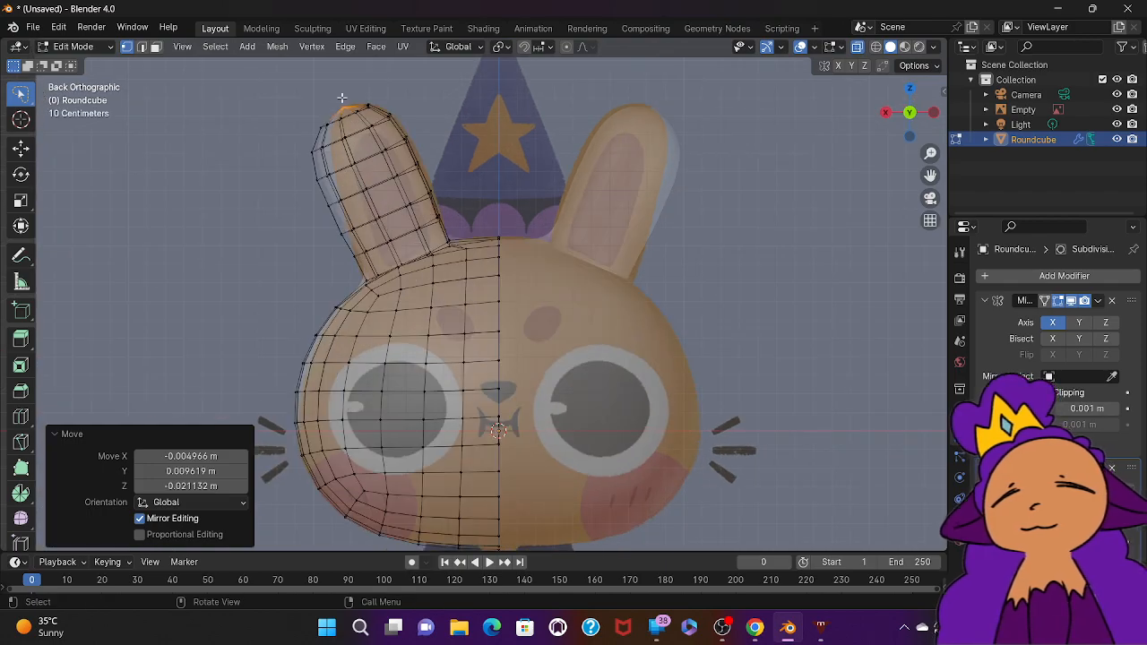
key("alt+a")
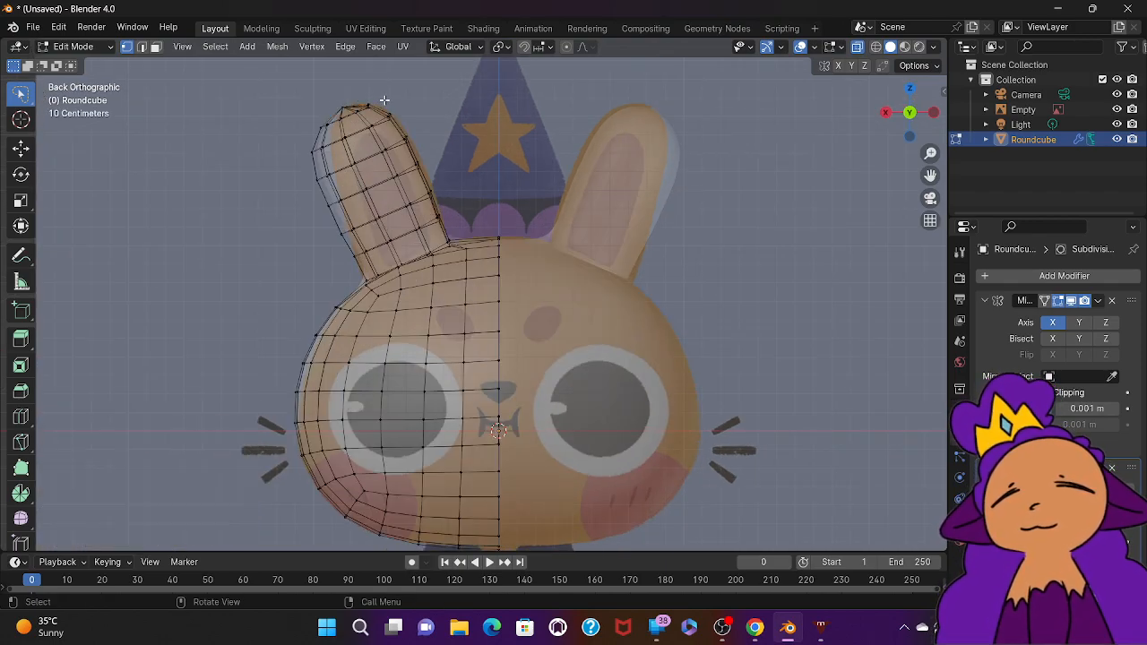
mouse_move(302, 159)
left_mouse_down()
mouse_move(324, 131)
mouse_move(380, 106)
mouse_move(407, 120)
left_mouse_up()
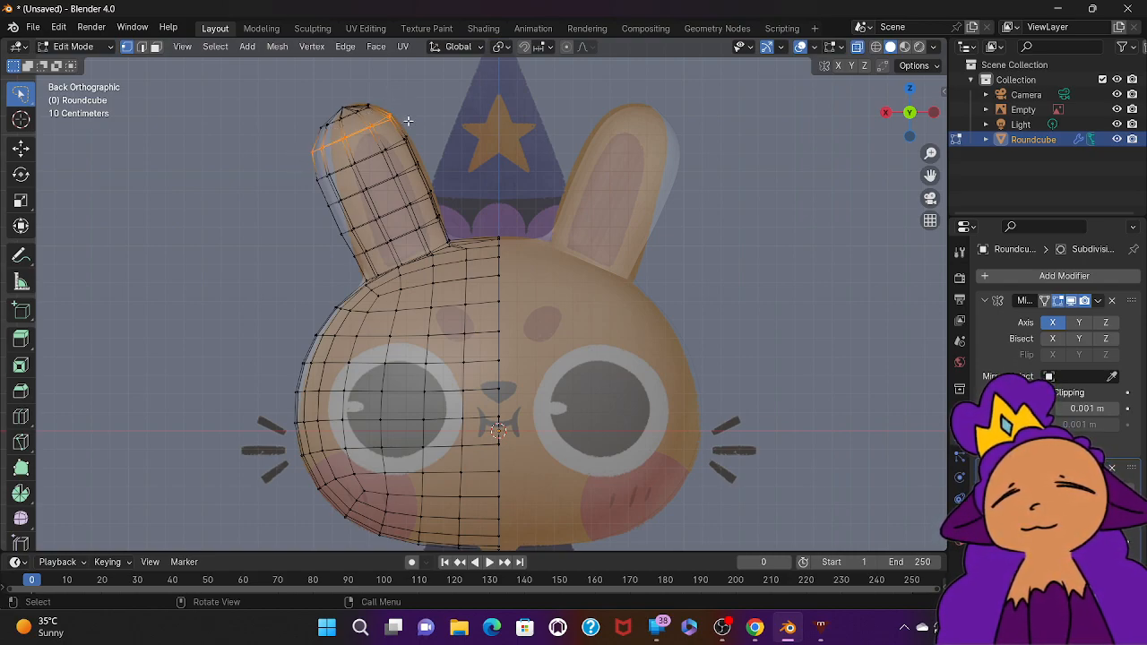
key("r")
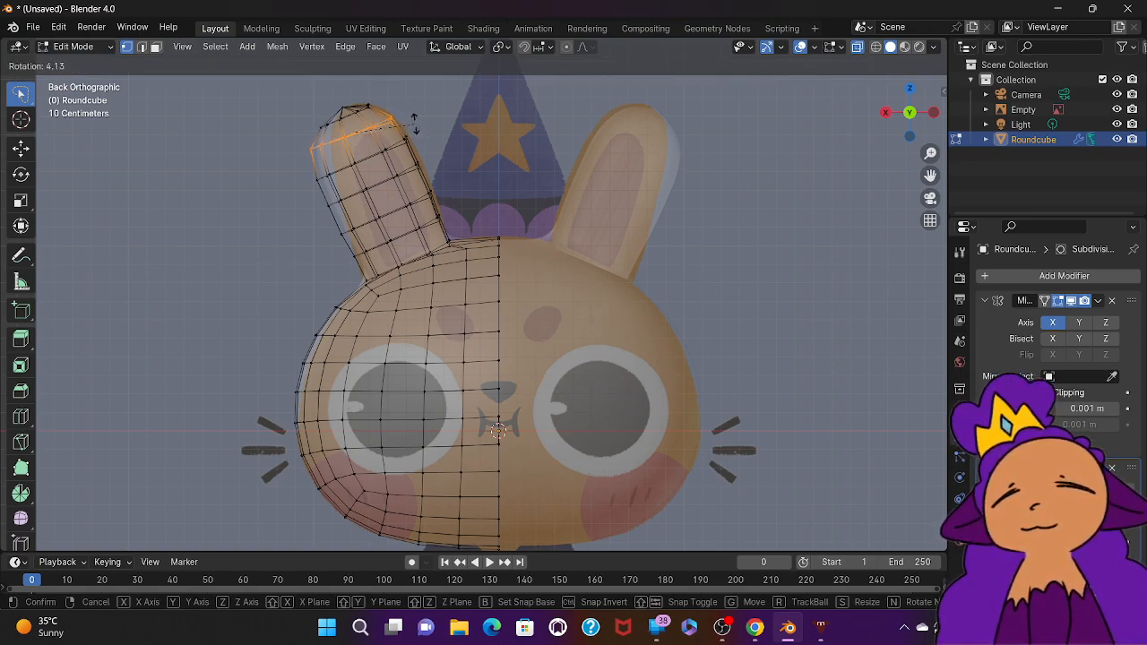
key("g")
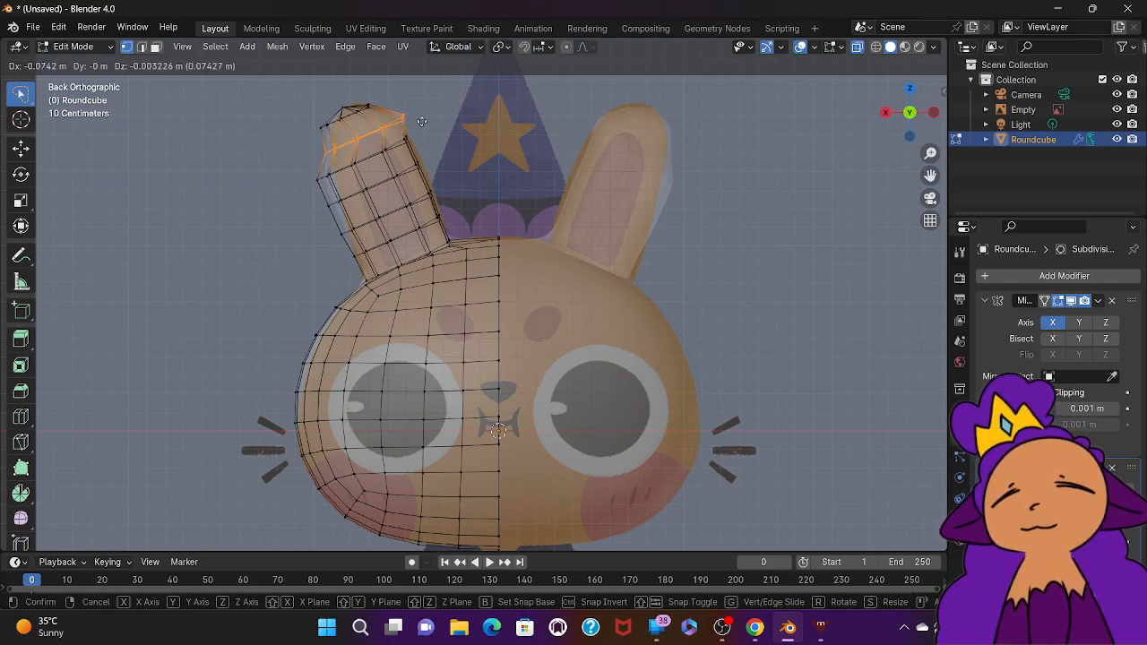
left_click(421, 121)
Step: Move the ear tip about -0.029 m in X and 0.019 m in Z, and the two loops below the cap -0.045 m and -0.023 m
mouse_move(376, 100)
right_mouse_down("ctrl")
mouse_move(342, 95)
mouse_move(313, 133)
mouse_move(366, 132)
right_mouse_up("ctrl")
key("g")
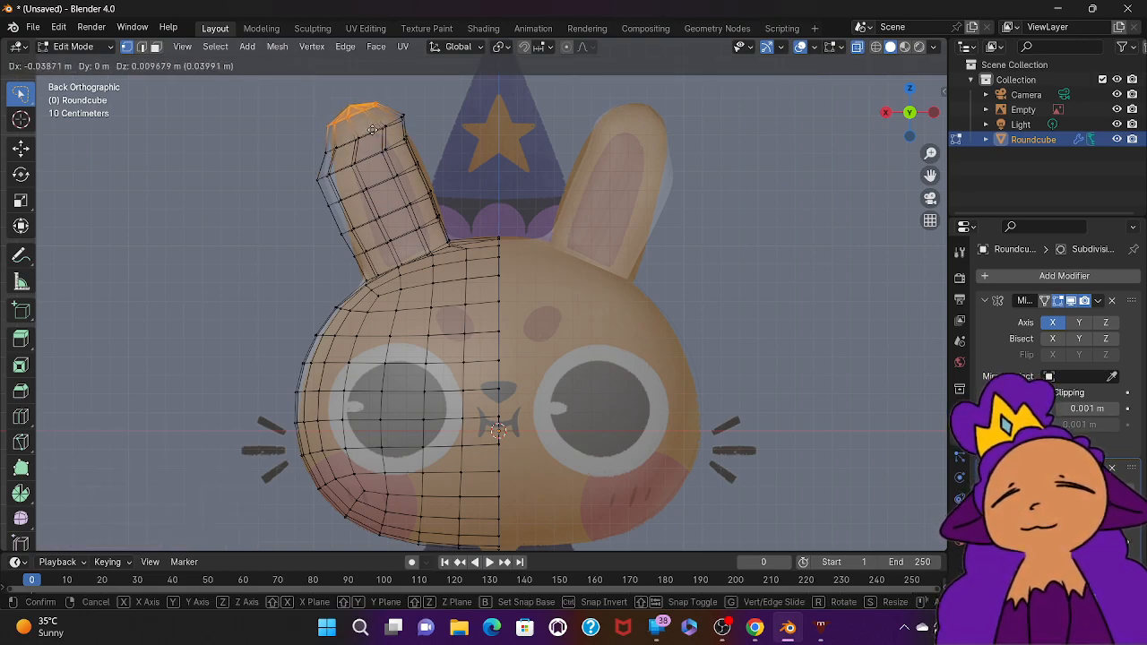
left_click(371, 129)
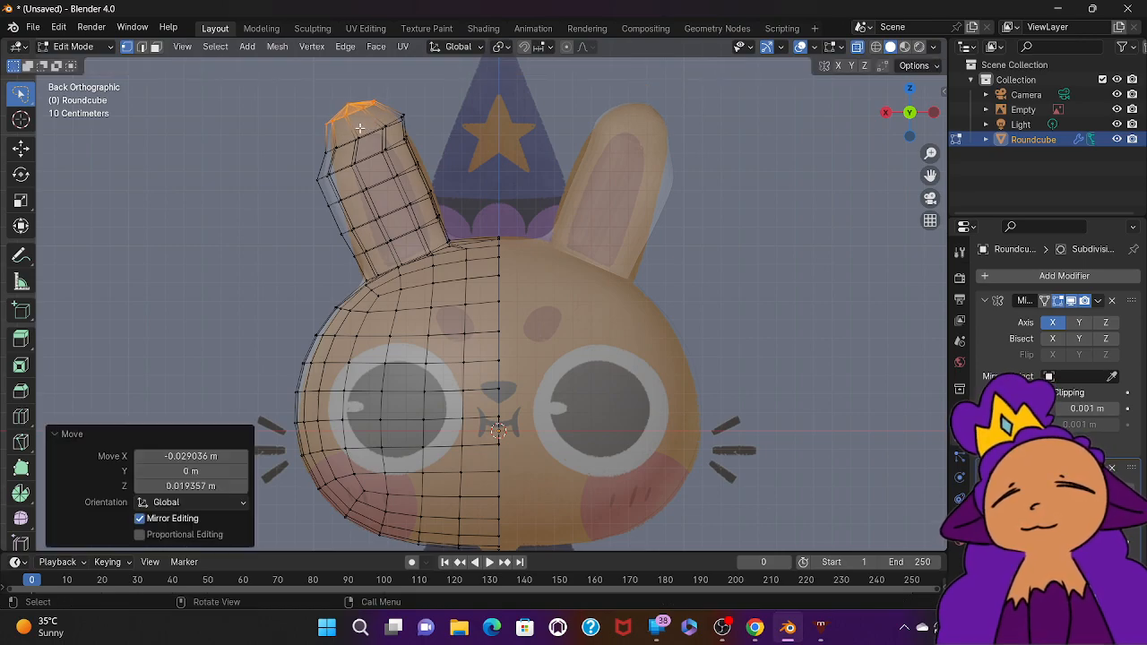
mouse_move(315, 167)
left_mouse_down()
mouse_move(412, 127)
mouse_move(434, 158)
mouse_move(417, 190)
mouse_move(377, 208)
mouse_move(300, 214)
left_mouse_up()
key("g")
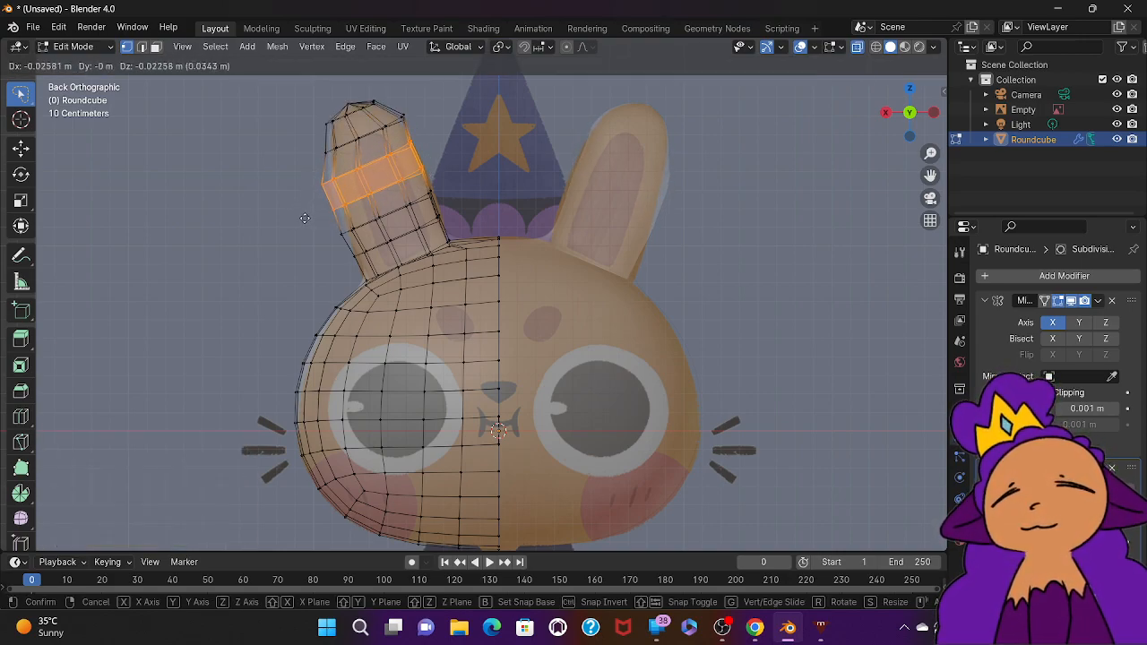
left_click(308, 217)
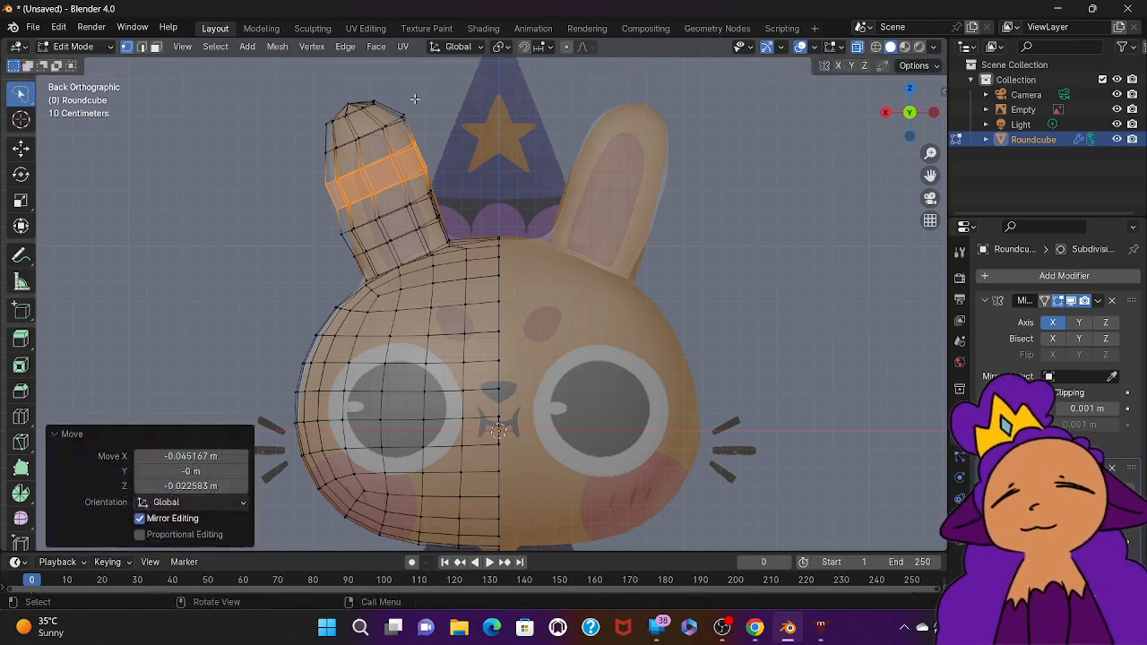
Step: Enable proportional editing and nudge the ear's upper section about -0.003 m in X and Z with a proportional size of 0.683
left_click(566, 50)
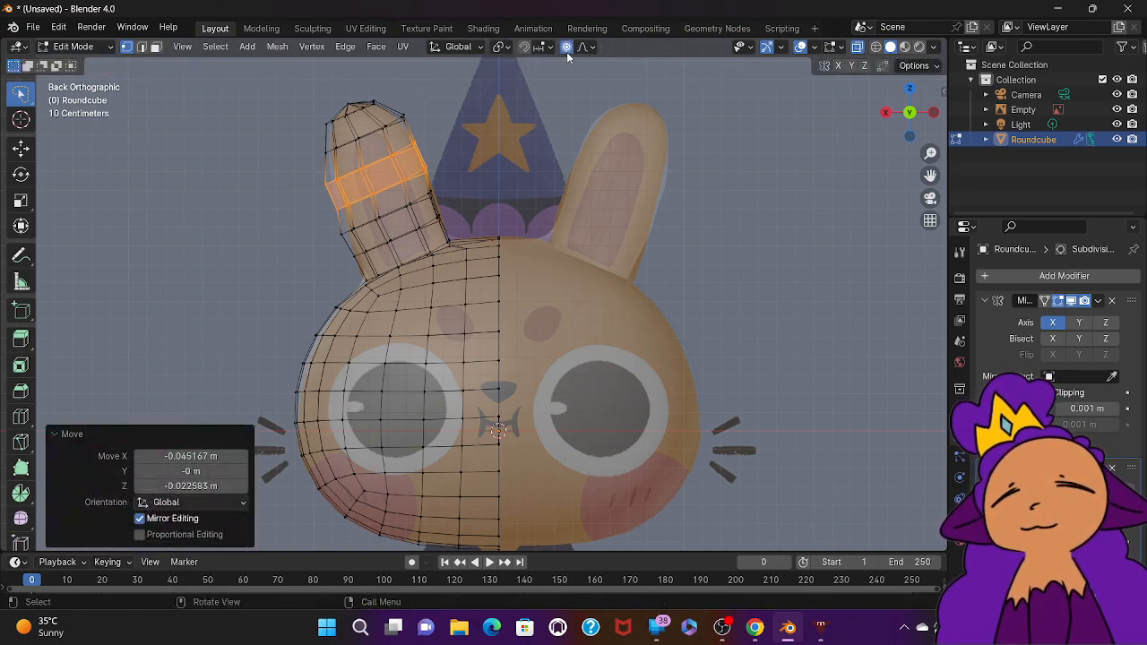
mouse_move(410, 88)
left_mouse_down()
mouse_move(305, 123)
mouse_move(325, 192)
mouse_move(432, 160)
mouse_move(433, 149)
left_mouse_up()
key("g")
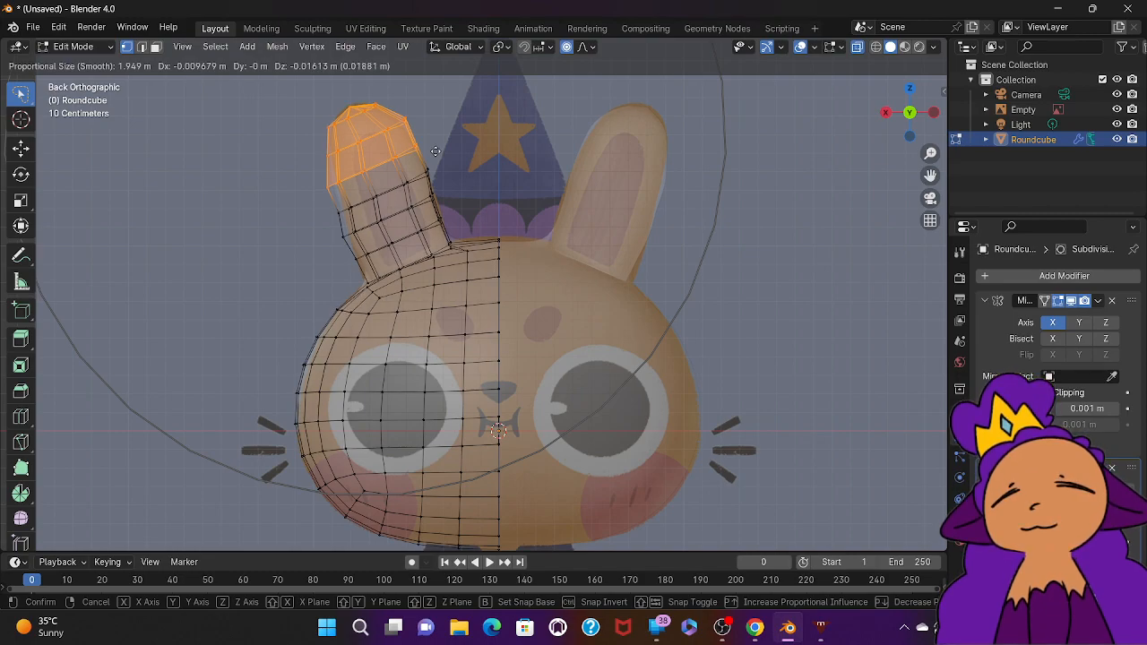
scroll(435, 153, "up", 10)
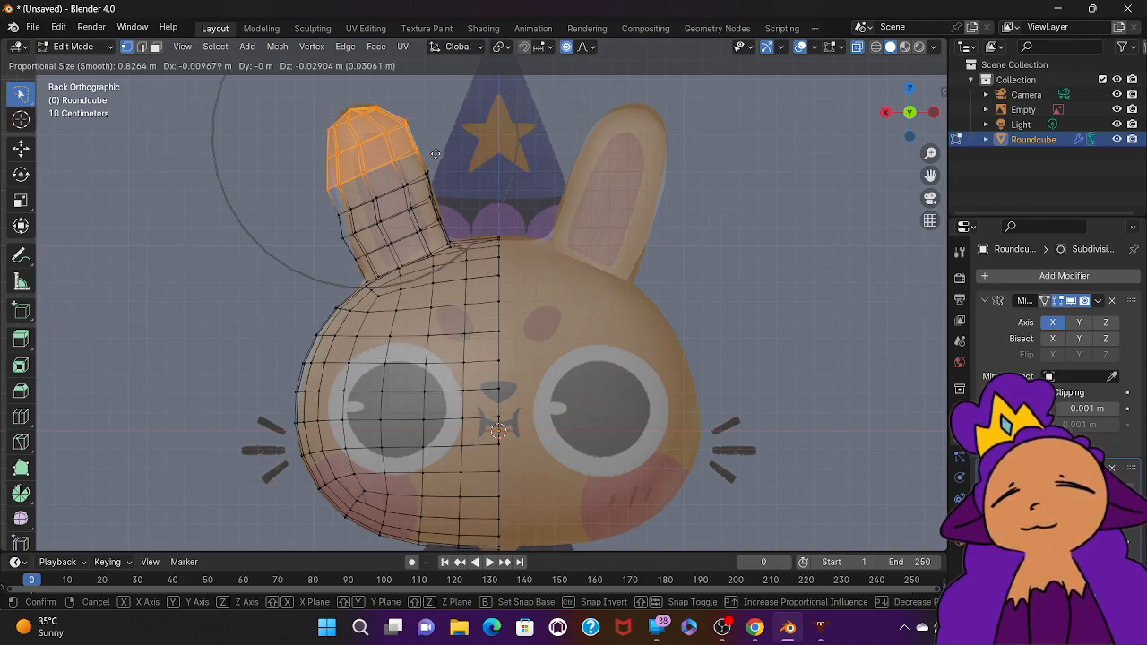
scroll(434, 152, "up", 1)
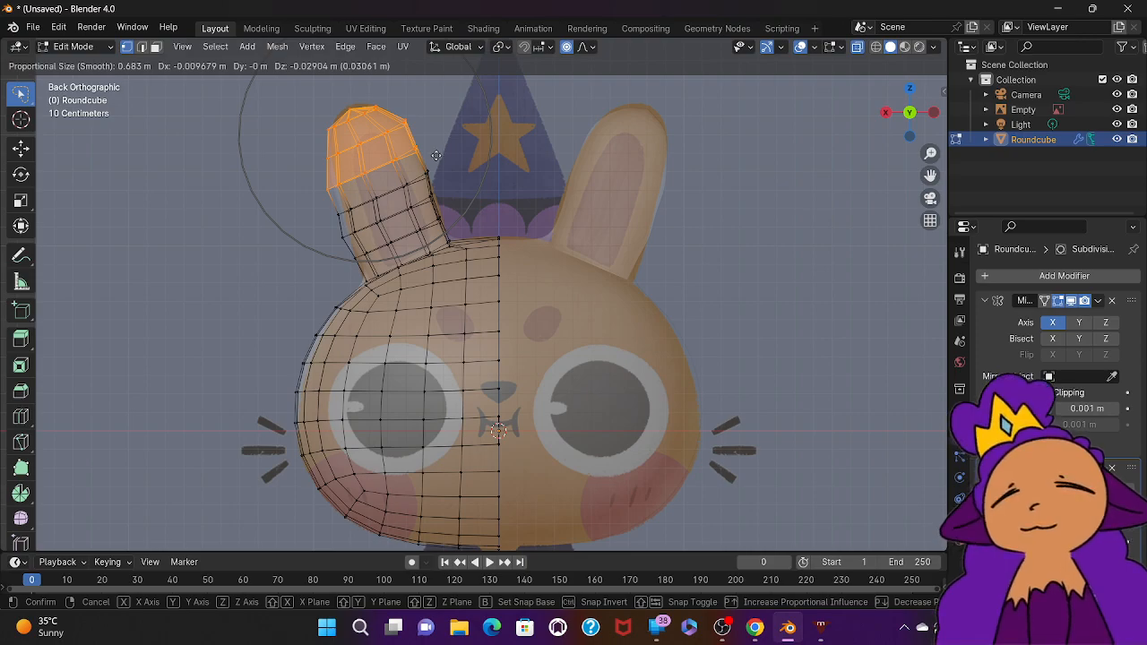
left_click(434, 149)
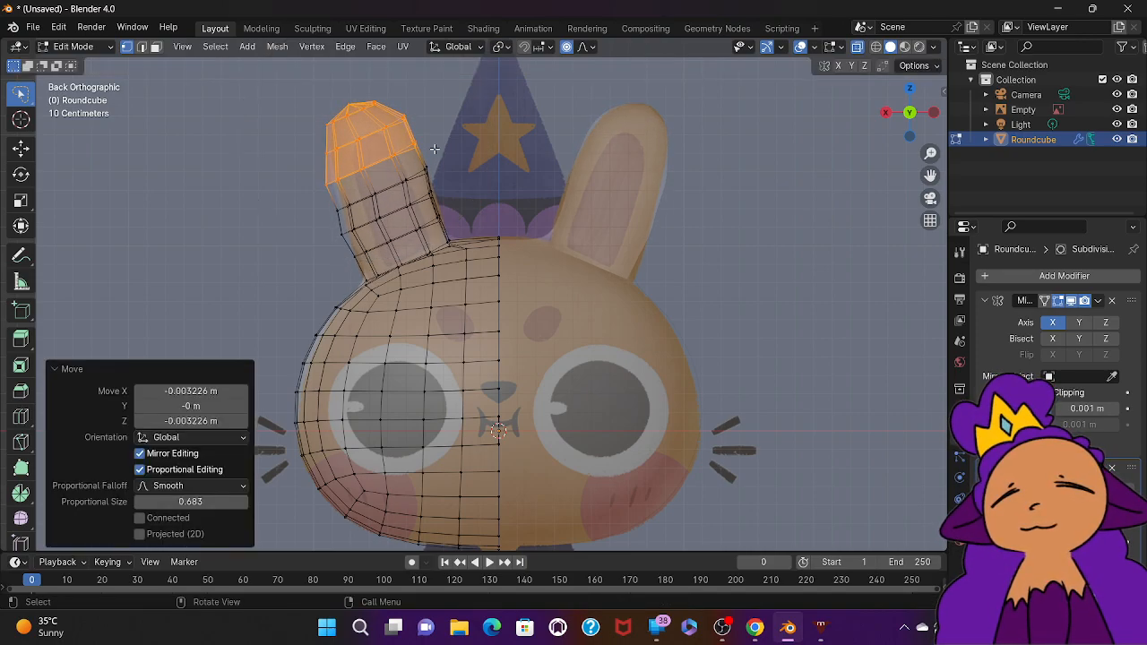
Step: Move the two loops at the middle of the ear slightly inward and down with a proportional size of about 0.35 m
left_click(353, 201)
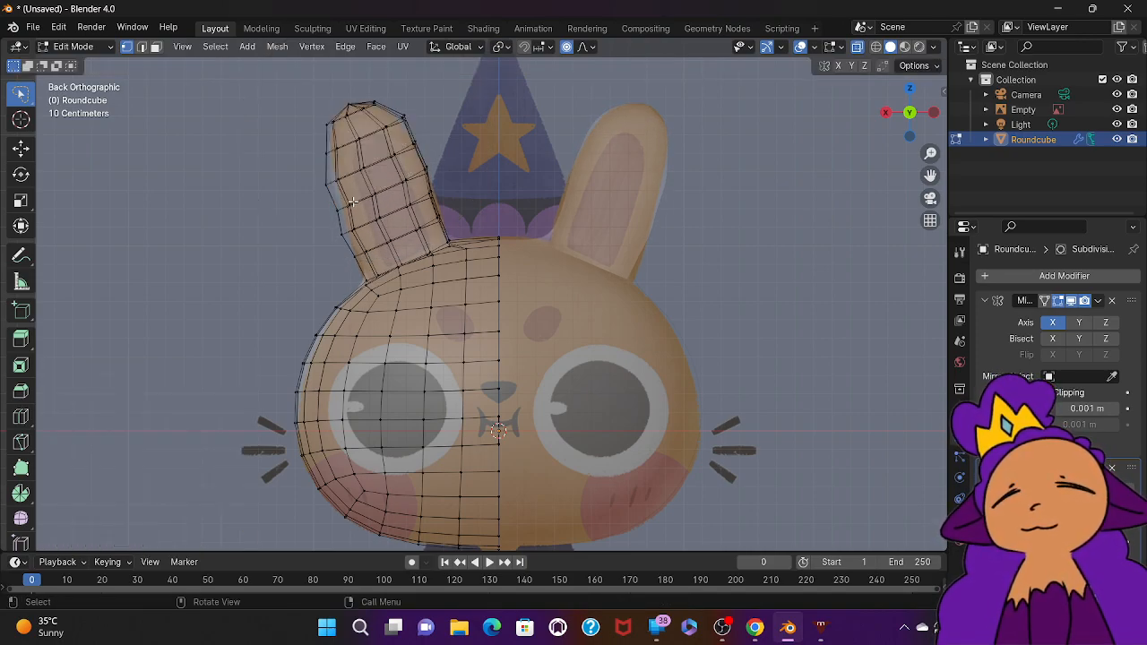
key("g")
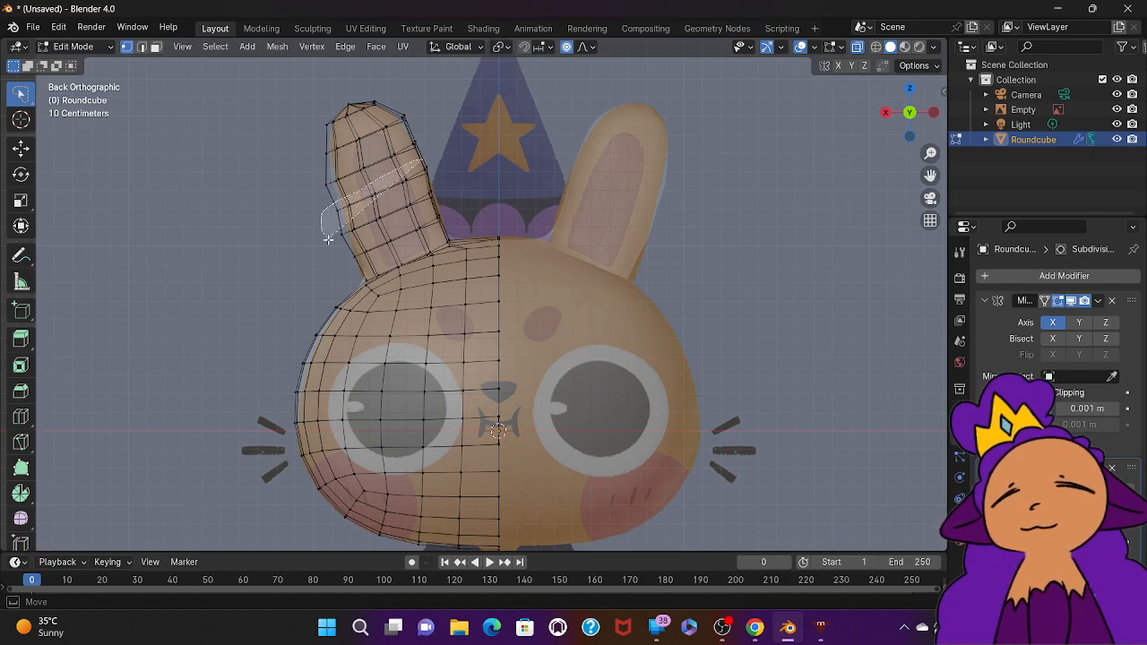
left_click_drag(431, 208, 445, 174)
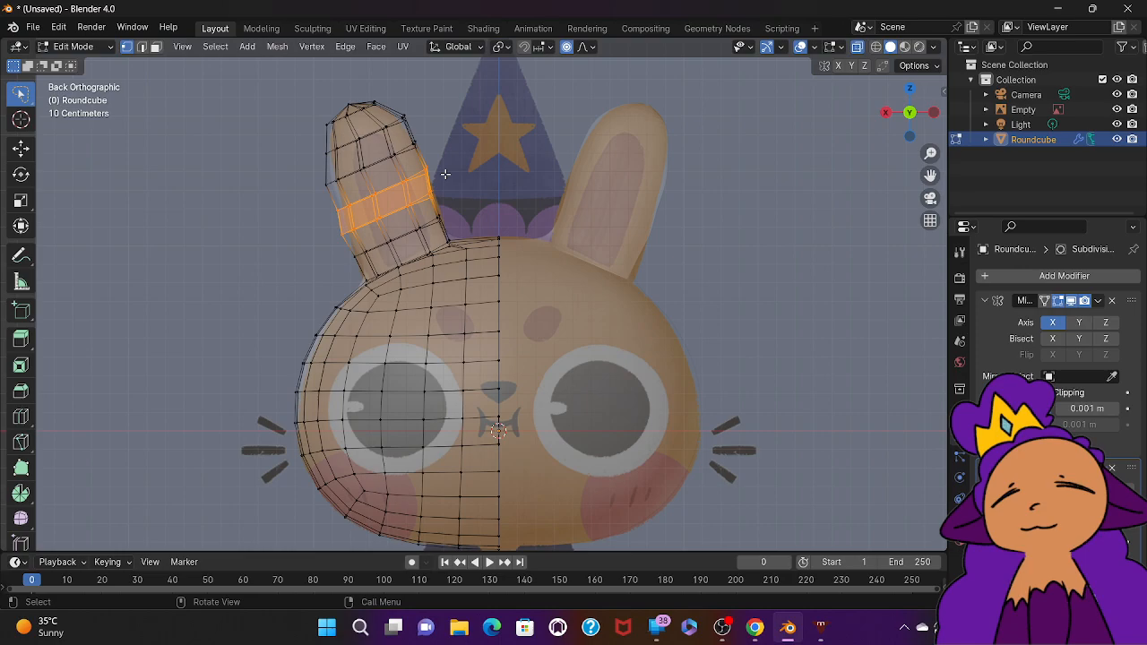
key("g")
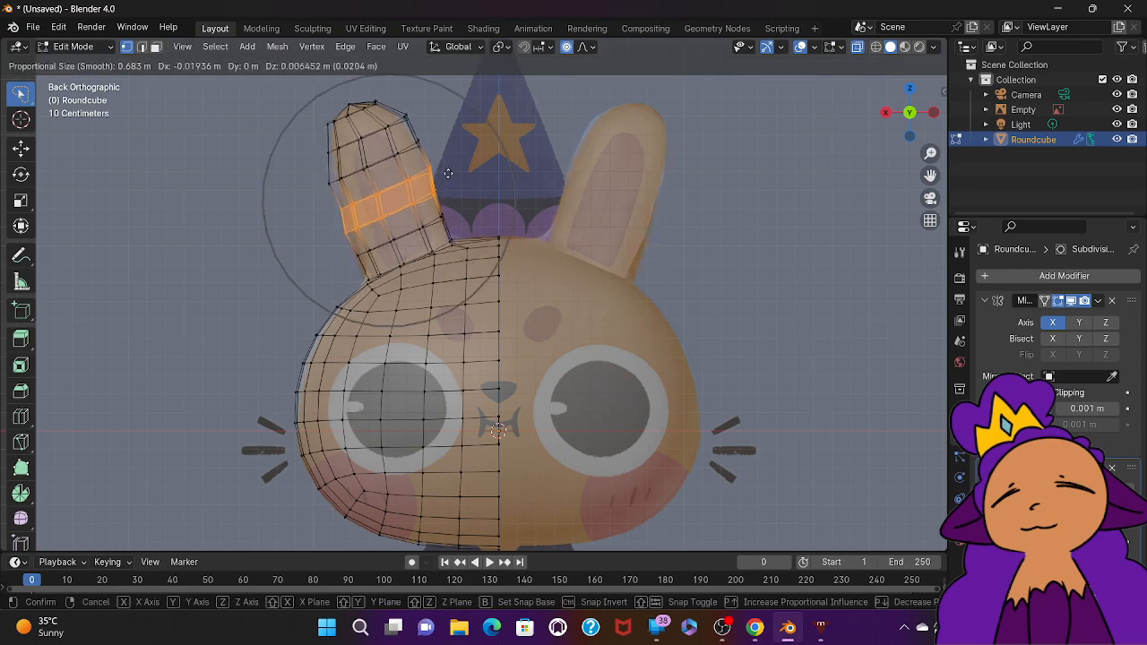
scroll(445, 174, "up", 7)
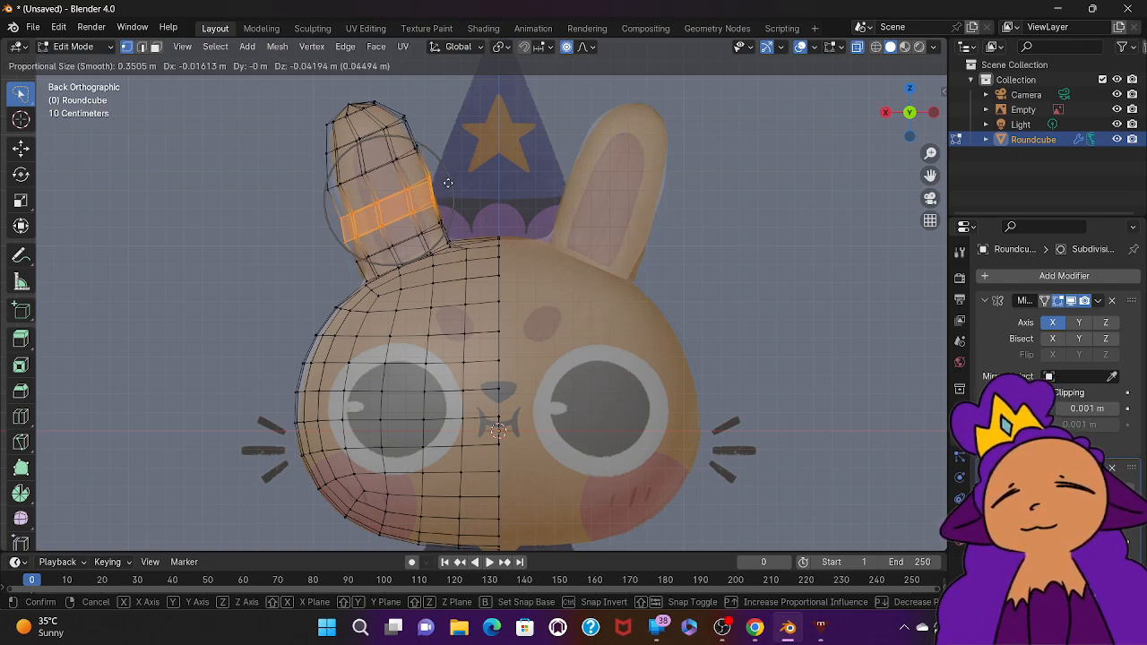
left_click(446, 181)
Step: Select the single edge loop across the middle of the ear and adjust its position with proportional editing
mouse_move(433, 168)
left_mouse_down()
mouse_move(339, 220)
mouse_move(434, 183)
left_mouse_up()
key("g")
scroll(434, 184, "up", 6)
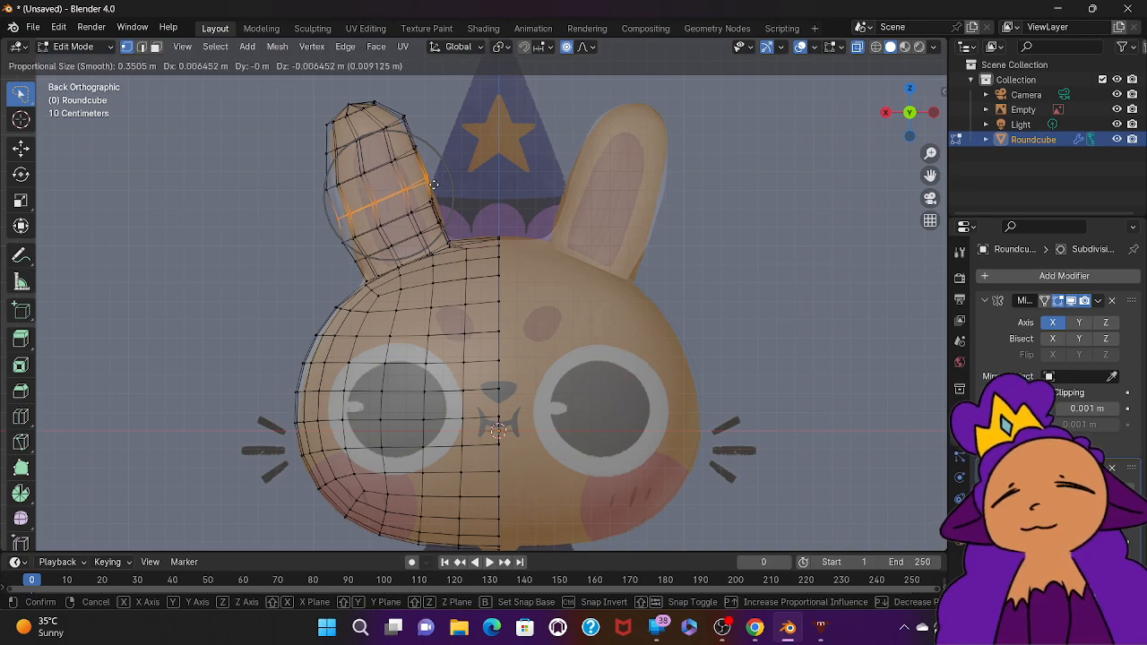
left_click(433, 172)
Step: Try to straighten the ear's inner side by rotating its vertices -2.43° with proportional editing, and again without proportional editing
mouse_move(416, 112)
left_mouse_down()
mouse_move(394, 107)
mouse_move(441, 244)
mouse_move(458, 228)
left_mouse_up()
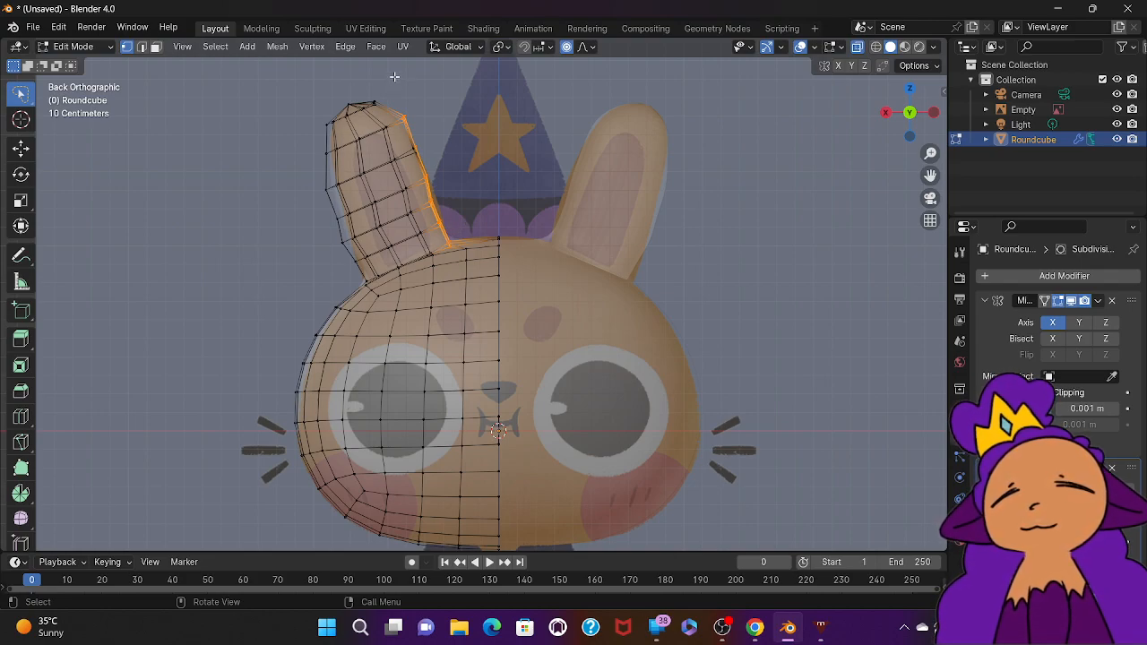
mouse_move(414, 96)
left_mouse_down()
mouse_move(394, 106)
mouse_move(443, 301)
left_mouse_up()
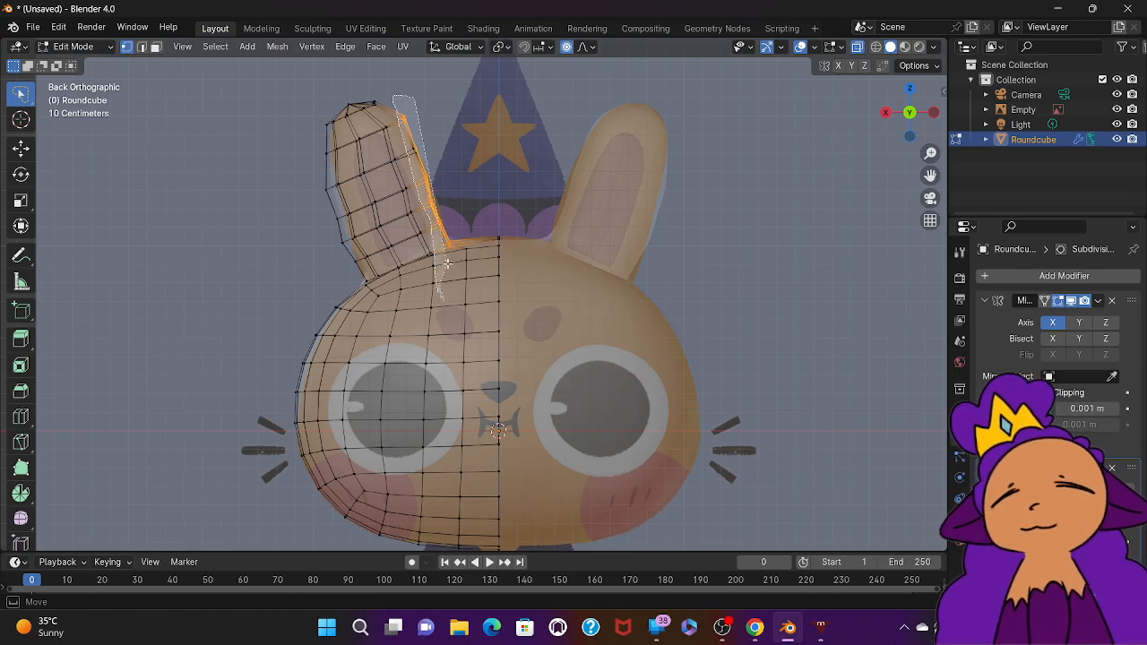
left_click(444, 207)
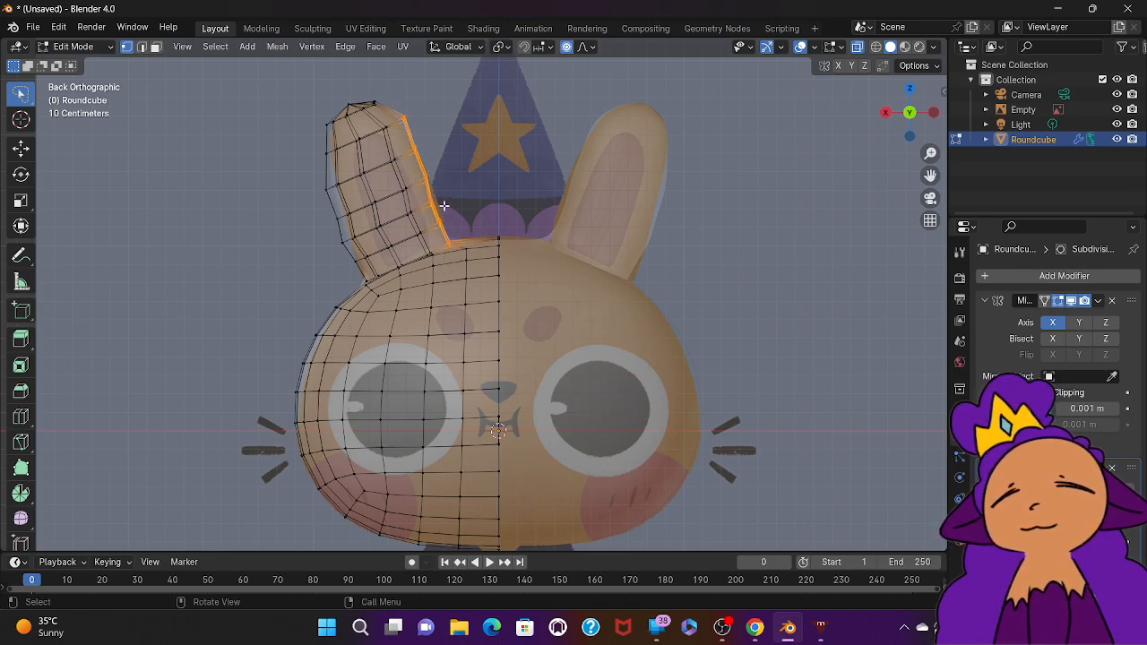
key("r")
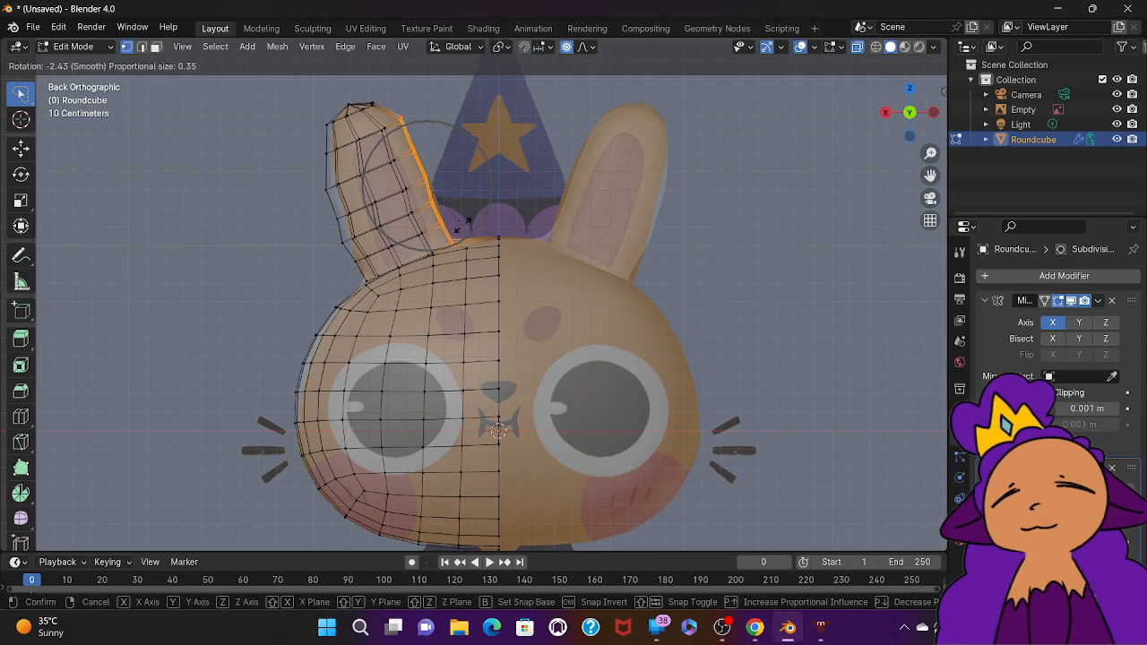
left_click(462, 224)
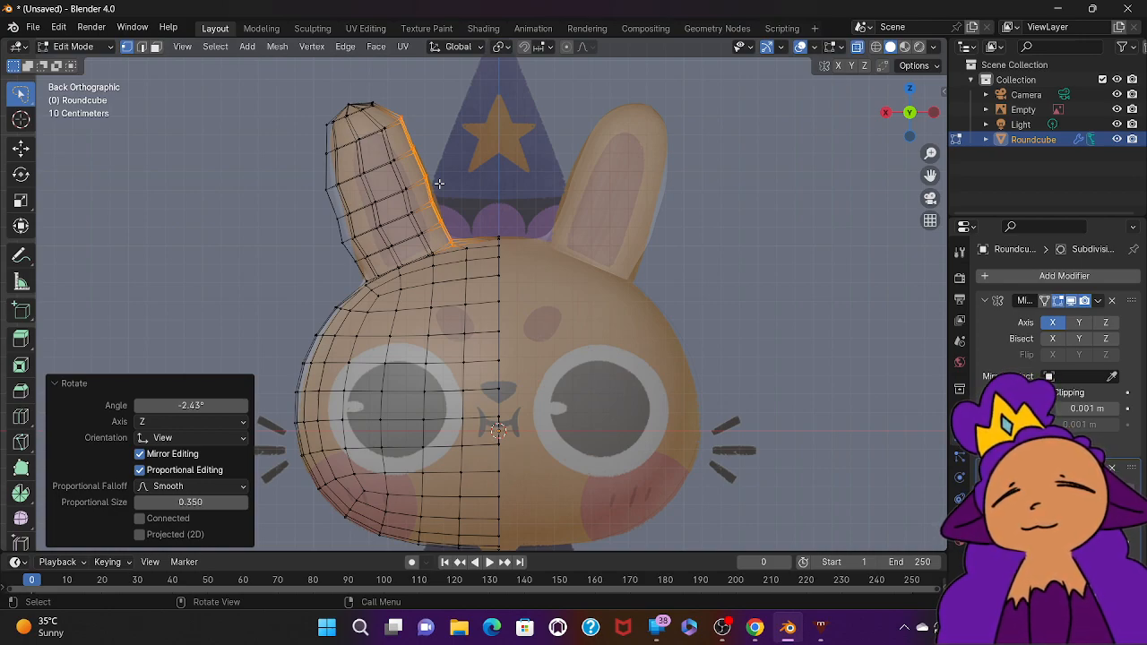
key("r")
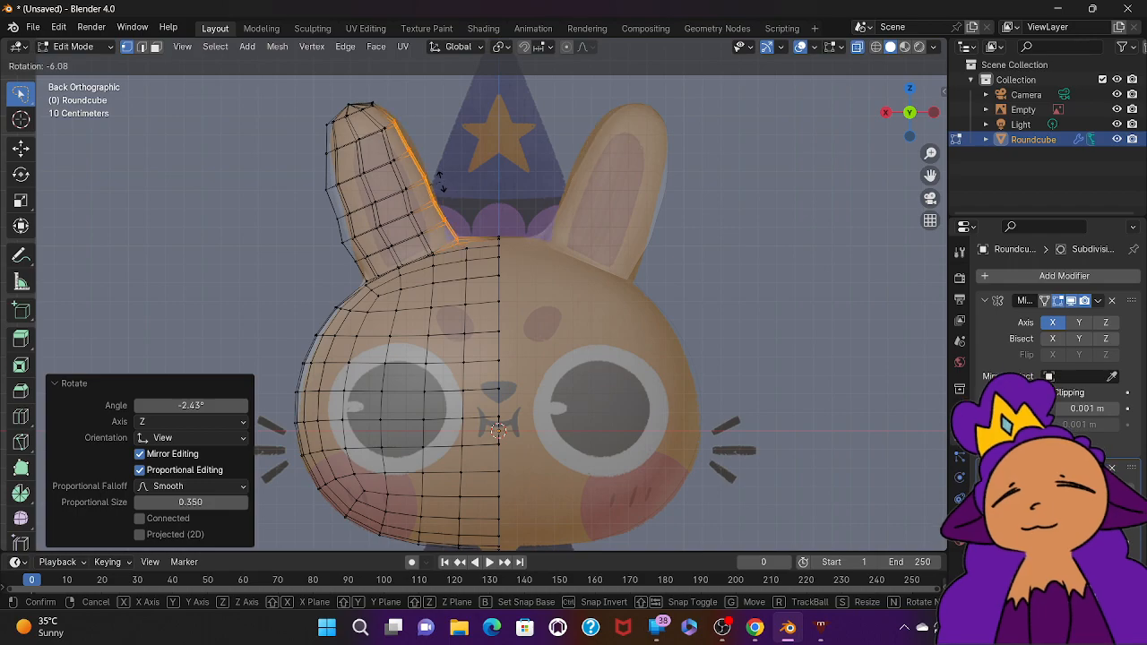
left_click(442, 181)
Step: Undo the inner-side rotations and the earlier proportional adjustments, back to the ear shape before its upper loops were moved
key("ctrl+z")
key("ctrl+z")
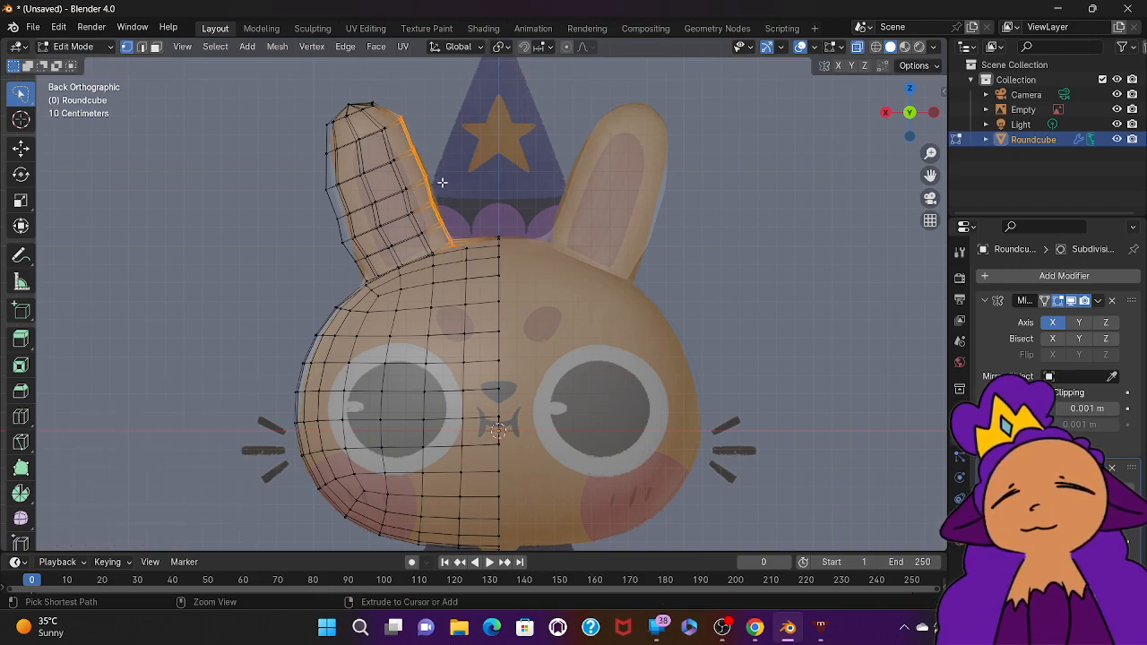
key("ctrl+z")
key("ctrl+z")
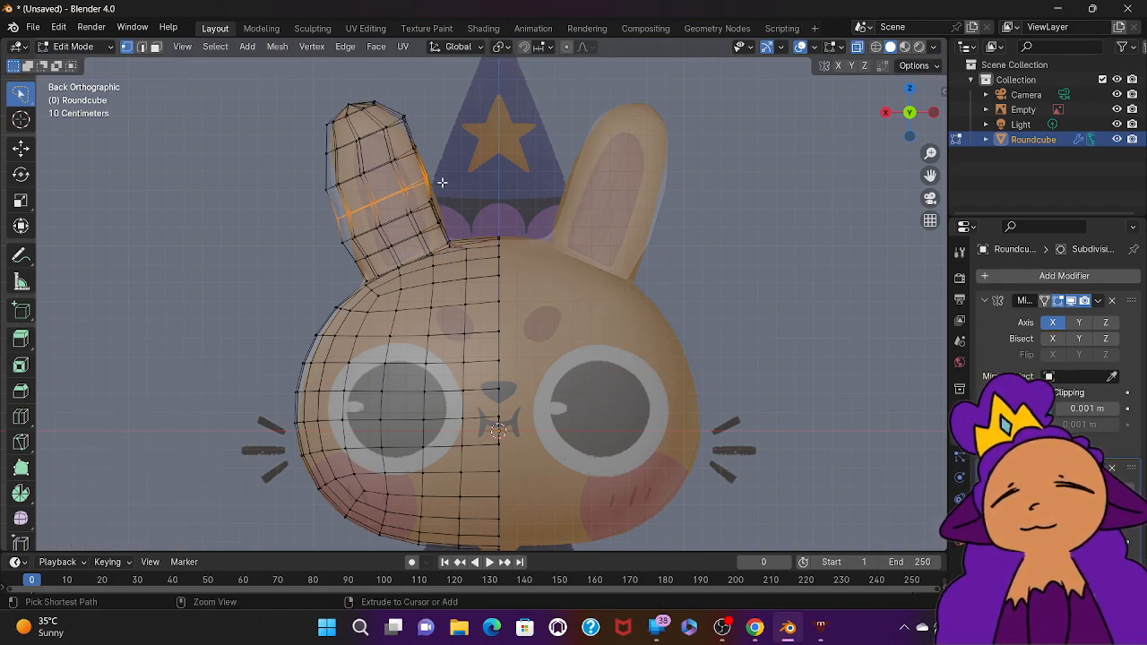
key("ctrl+z")
key("ctrl+z")
key("ctrl+z")
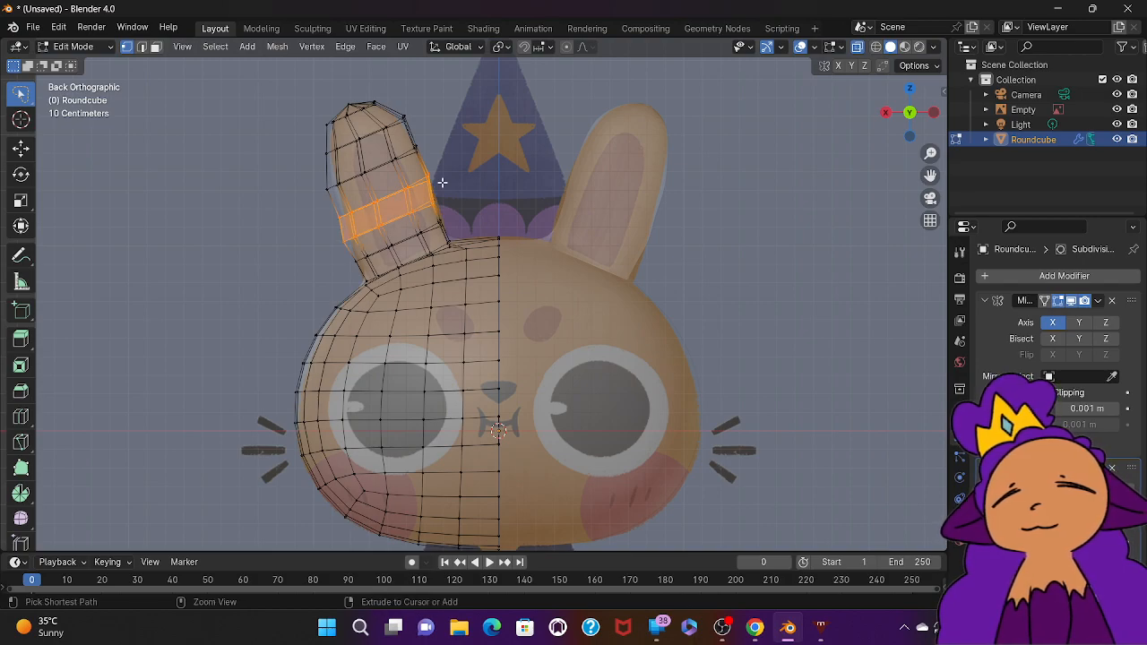
key("ctrl+z")
key("ctrl+z")
key("ctrl+z")
key("ctrl+z")
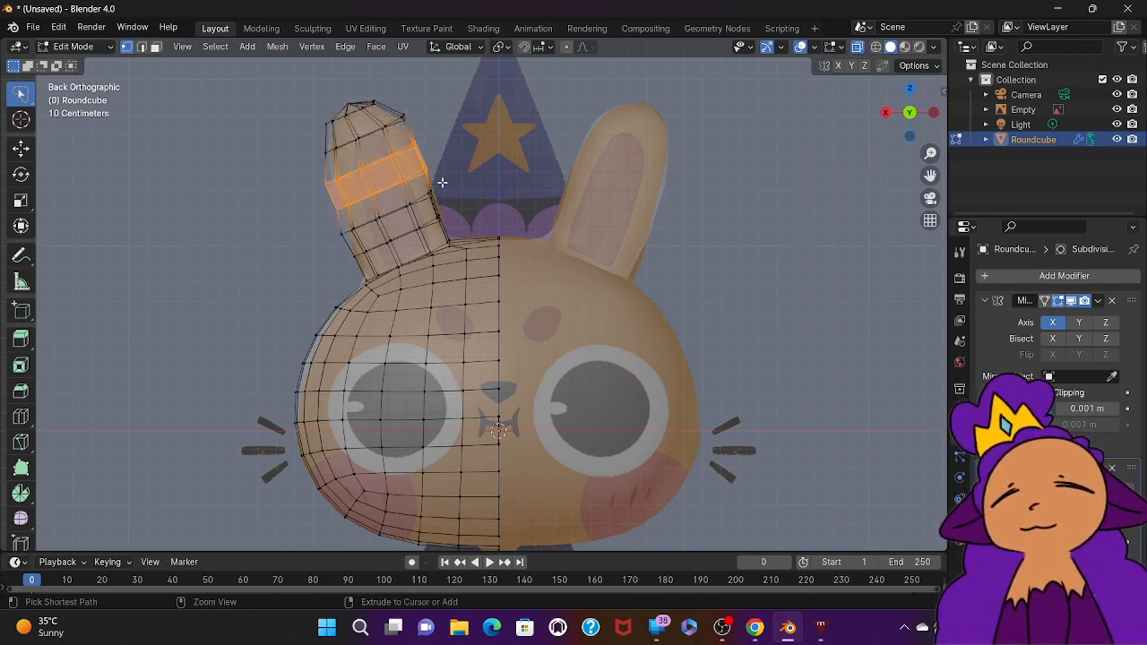
key("ctrl+z")
key("ctrl+z")
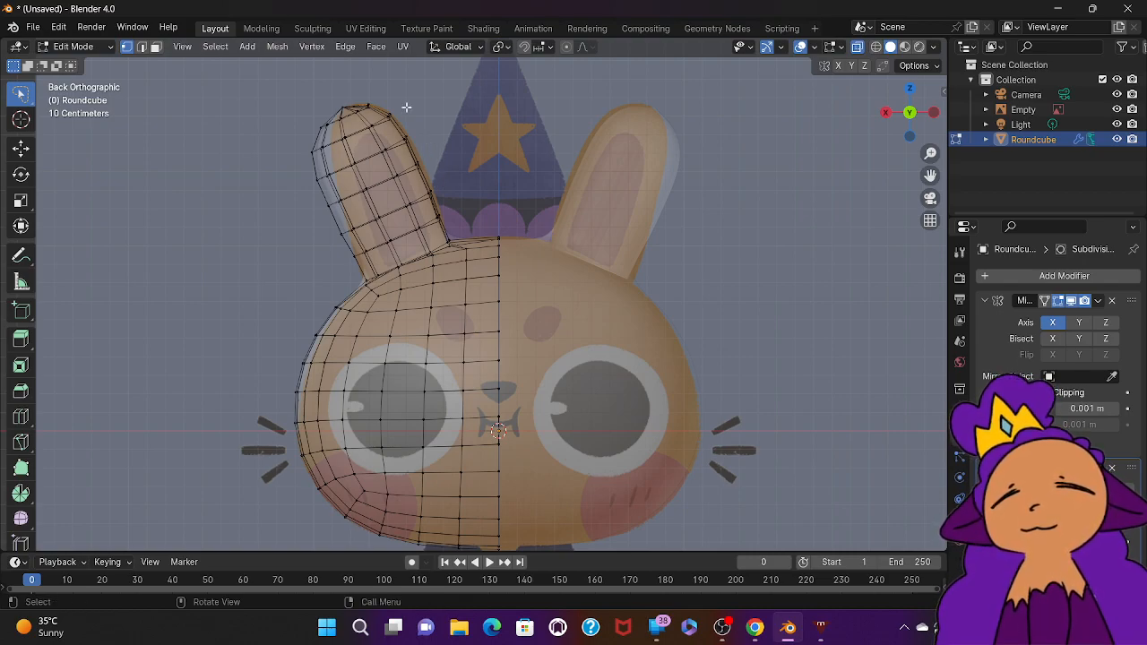
Step: Move the upper half of the ear about -0.032 m in X and 0.016 m in Z with proportional size 0.350
mouse_move(391, 82)
left_mouse_down()
mouse_move(287, 120)
mouse_move(280, 186)
mouse_move(320, 220)
mouse_move(442, 160)
left_mouse_up()
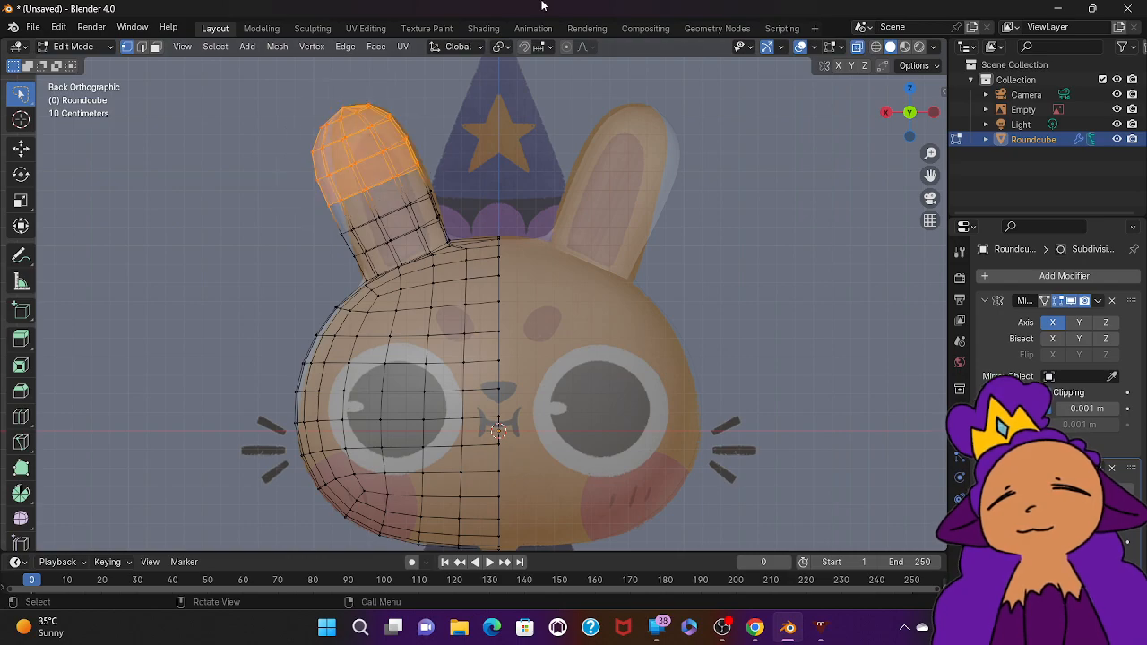
left_click(570, 47)
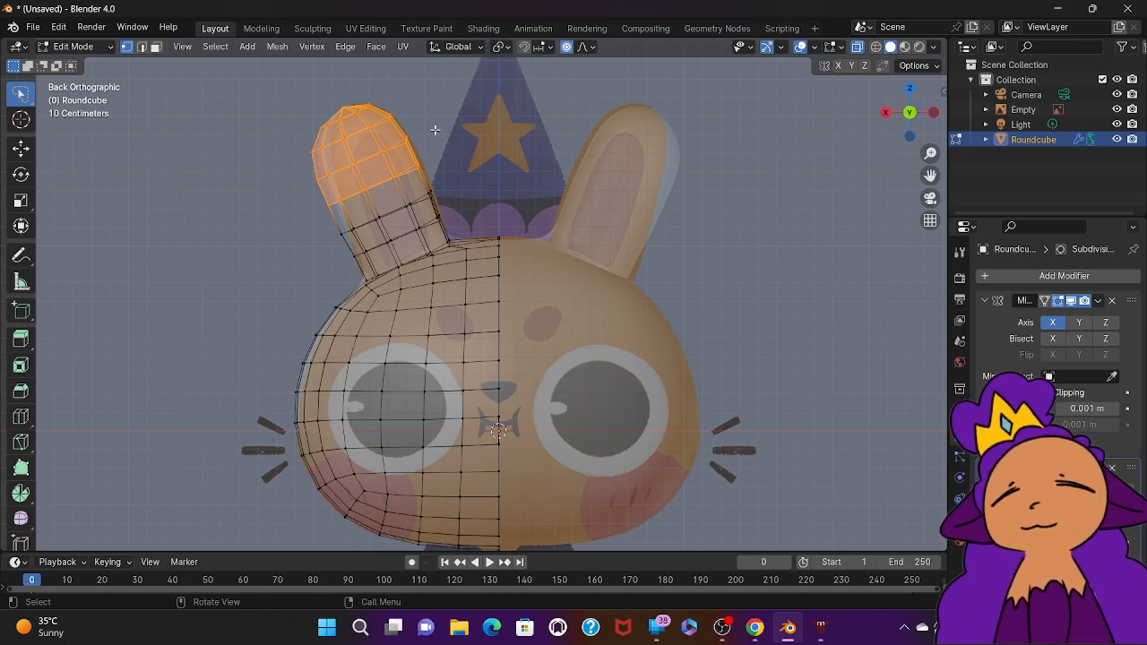
key("g")
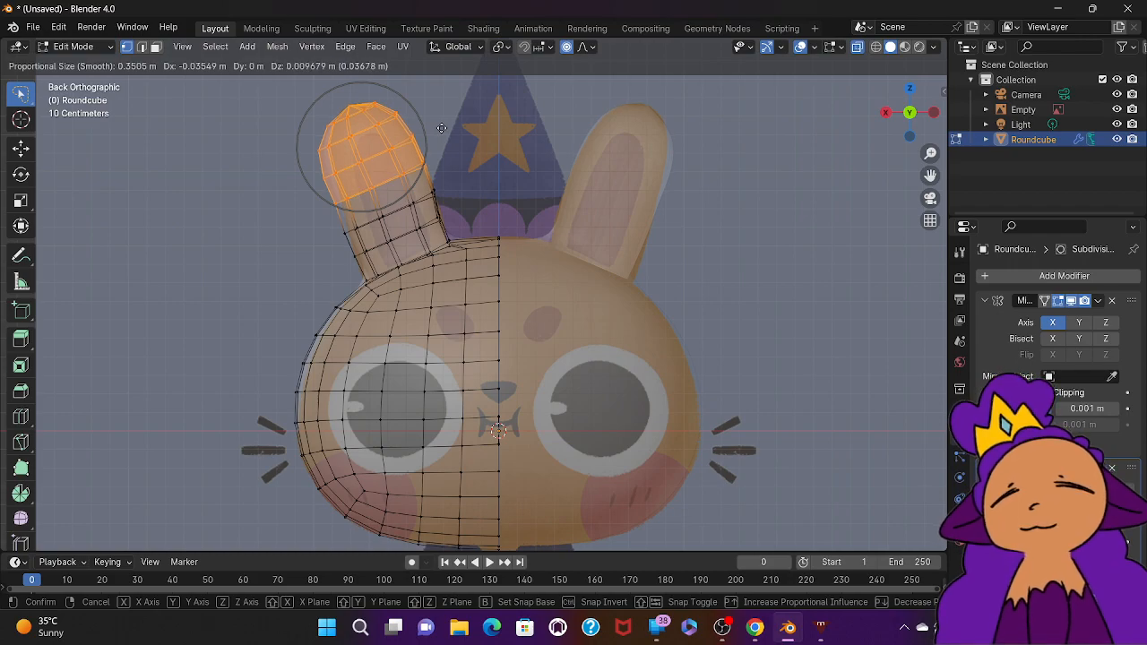
left_click(441, 127)
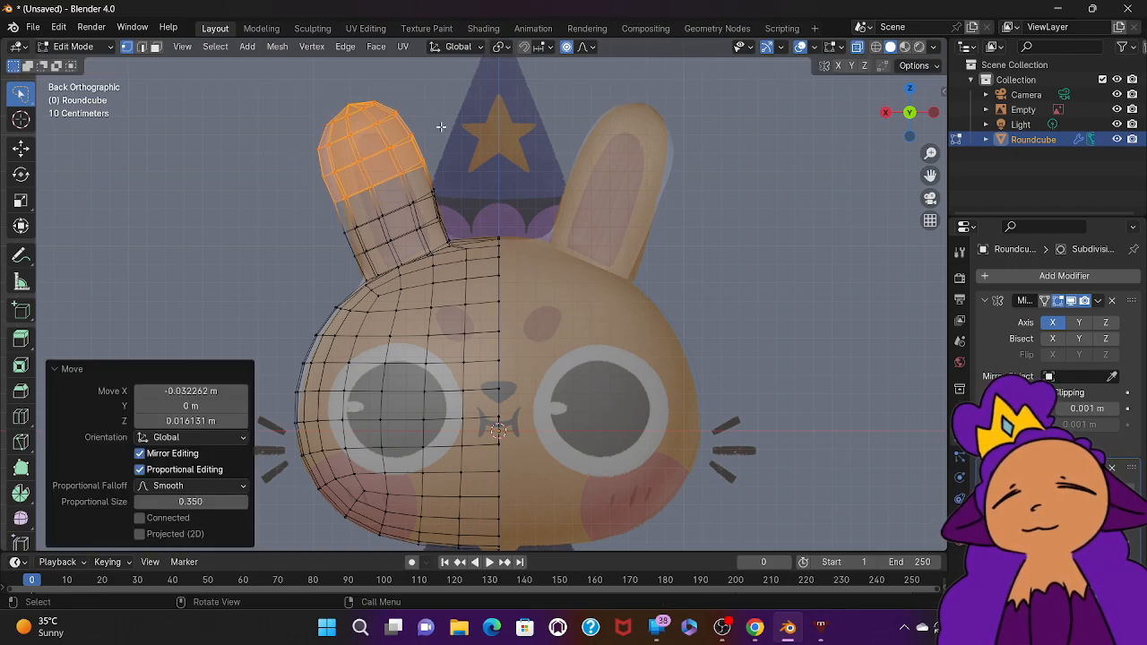
Step: Select the whole ear above its base and lower it about 0.01 m in Z, then nudge it slightly with proportional size 0.621
mouse_move(423, 100)
right_mouse_down("ctrl")
mouse_move(382, 72)
mouse_move(253, 202)
mouse_move(333, 269)
mouse_move(394, 263)
mouse_move(448, 143)
mouse_move(455, 219)
right_mouse_up("ctrl")
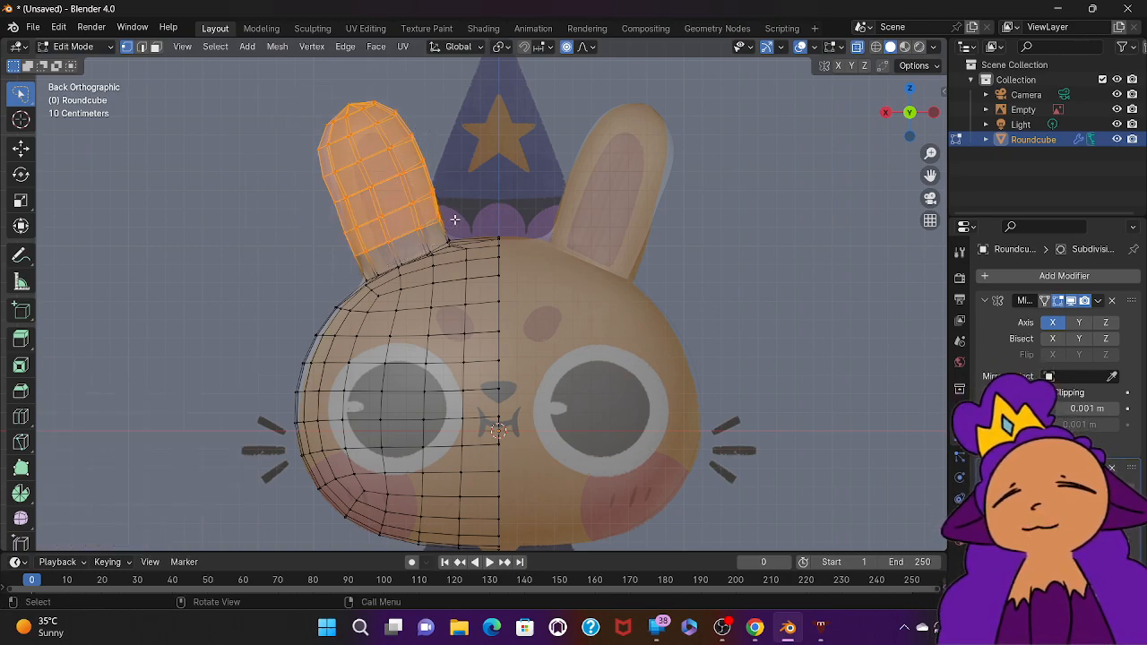
key("g")
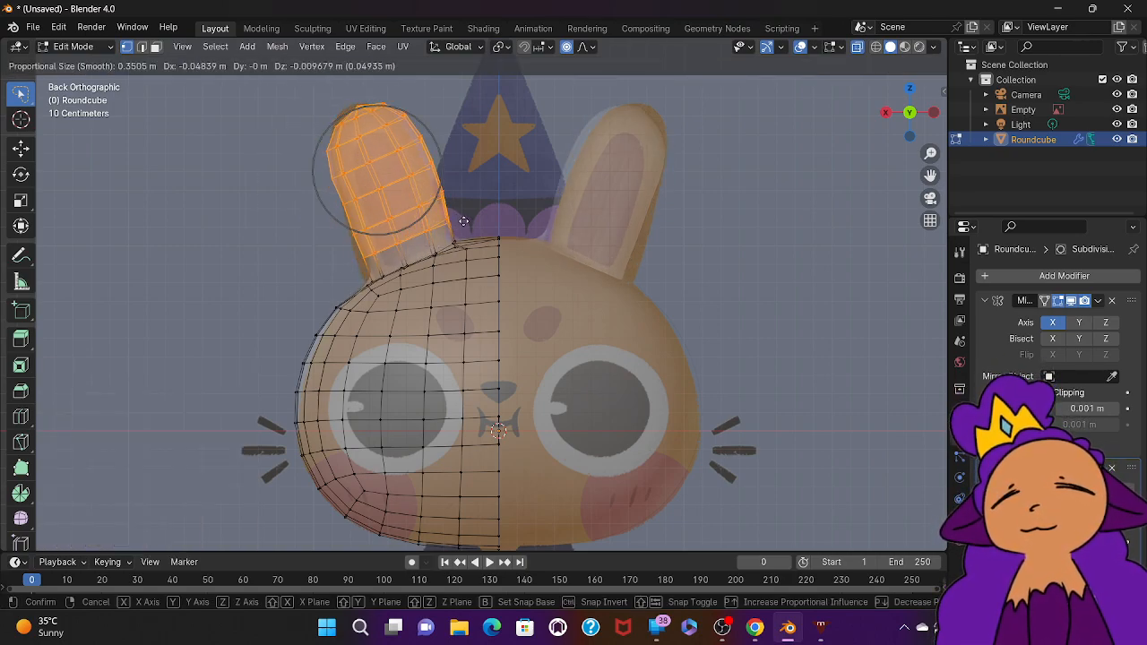
left_click(455, 220)
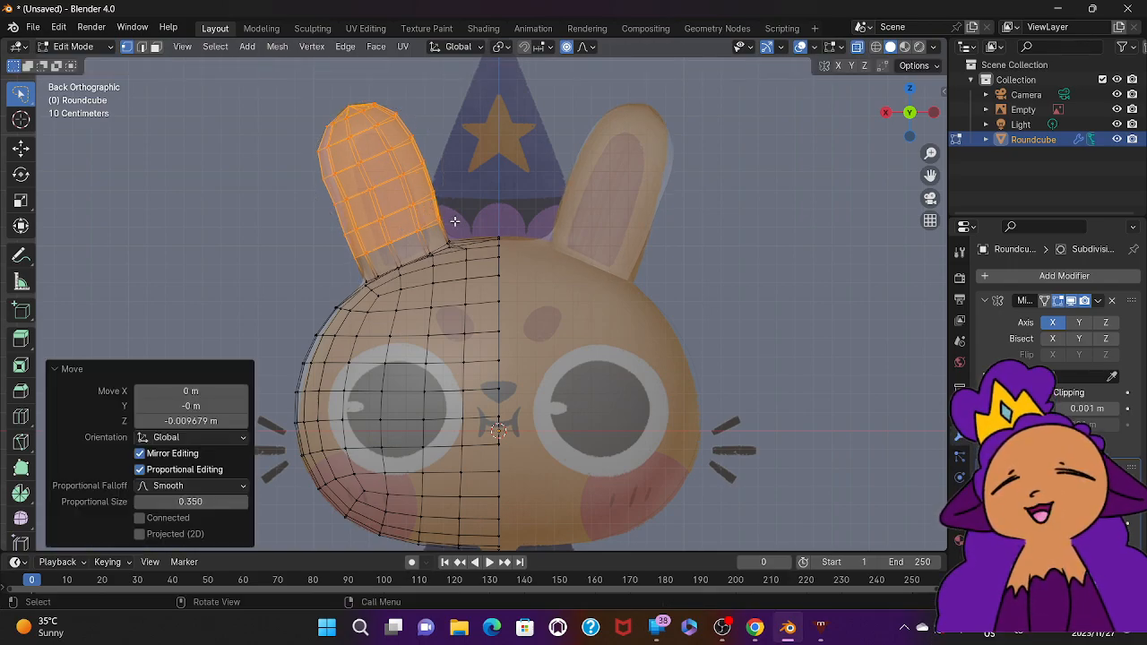
key("g")
scroll(454, 221, "down", 6)
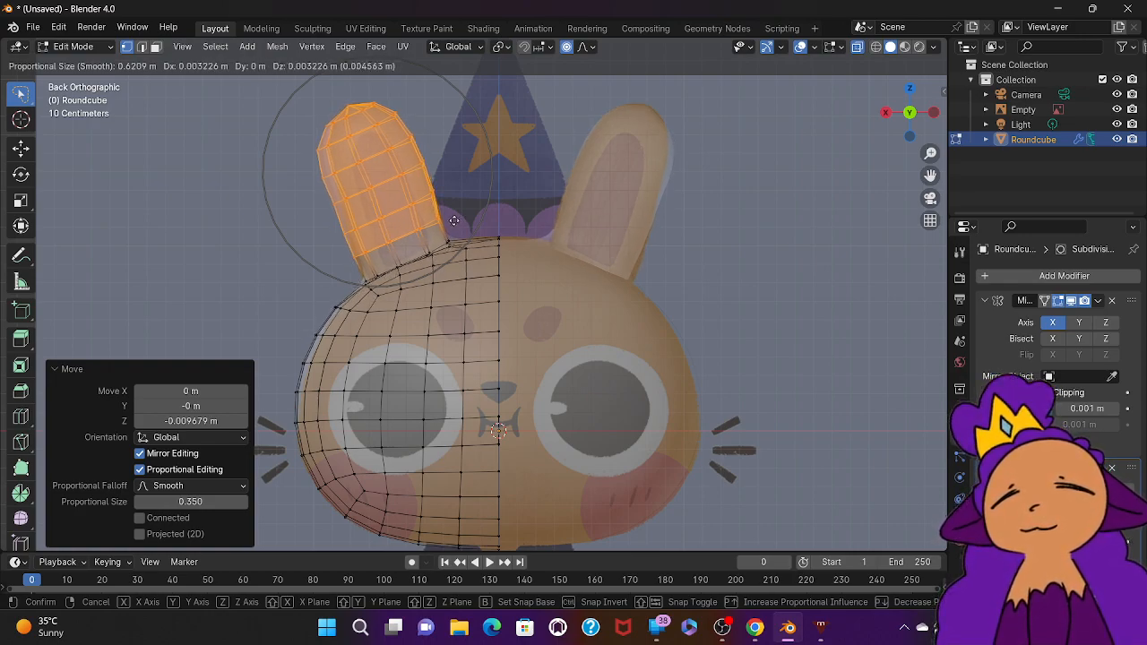
left_click(453, 221)
Step: Shift the ear's upper half slightly toward the hat and scale it to 0.928 with proportional size 0.621
left_click(433, 102)
mouse_move(428, 95)
left_mouse_down()
mouse_move(324, 104)
mouse_move(287, 188)
mouse_move(421, 211)
mouse_move(441, 161)
left_mouse_up()
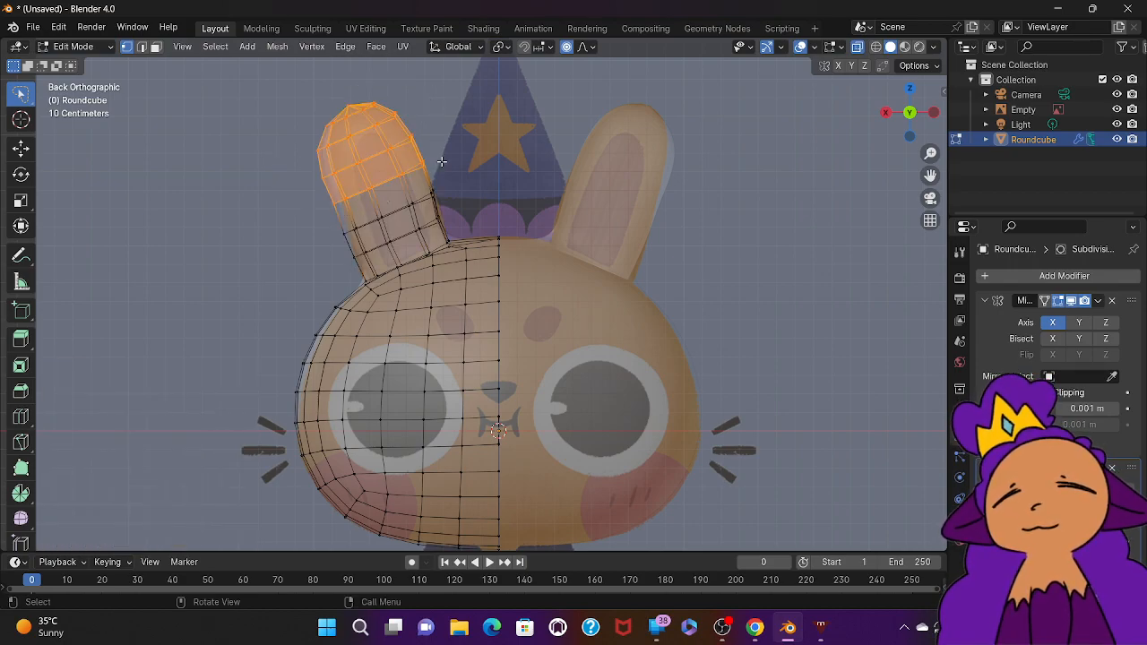
key("g")
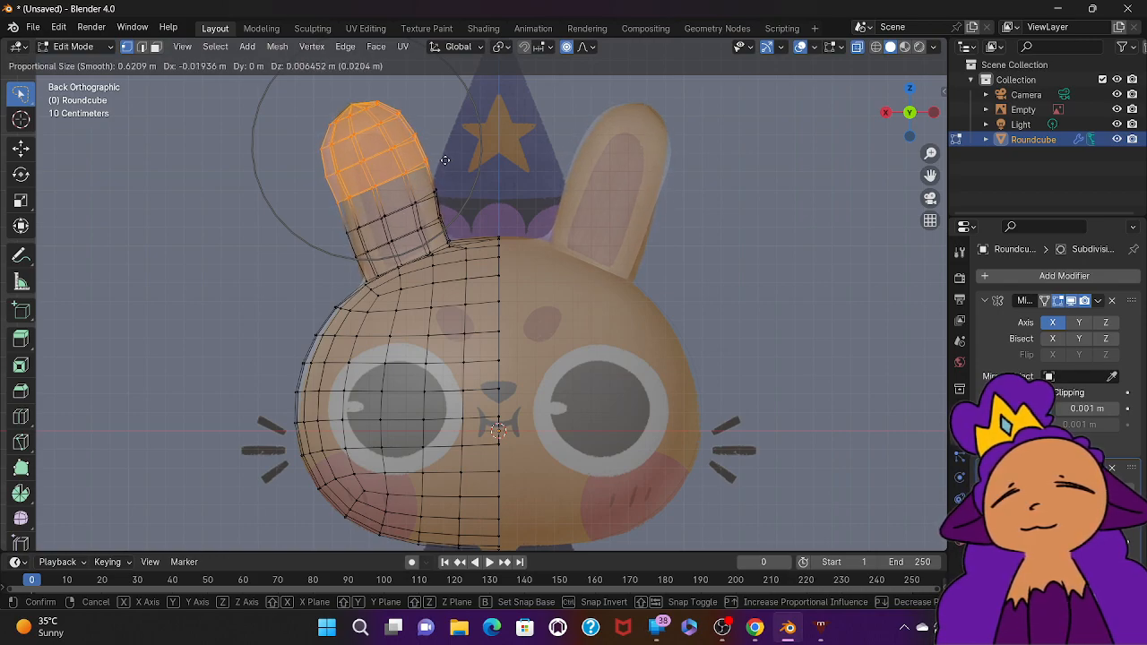
key("s")
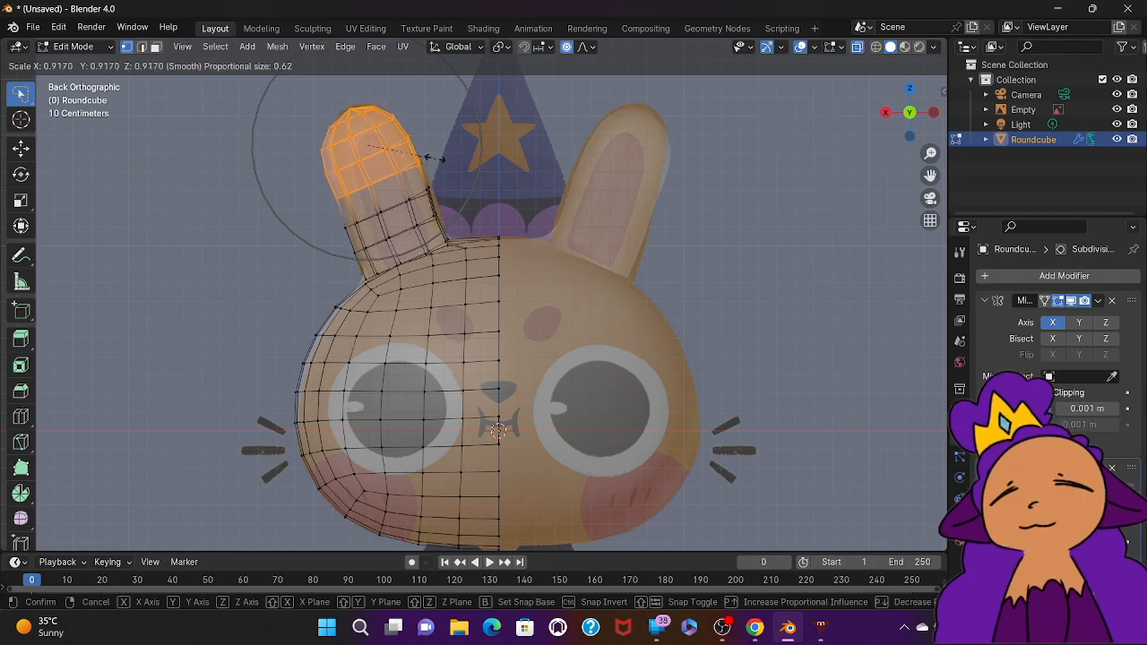
left_click(435, 157)
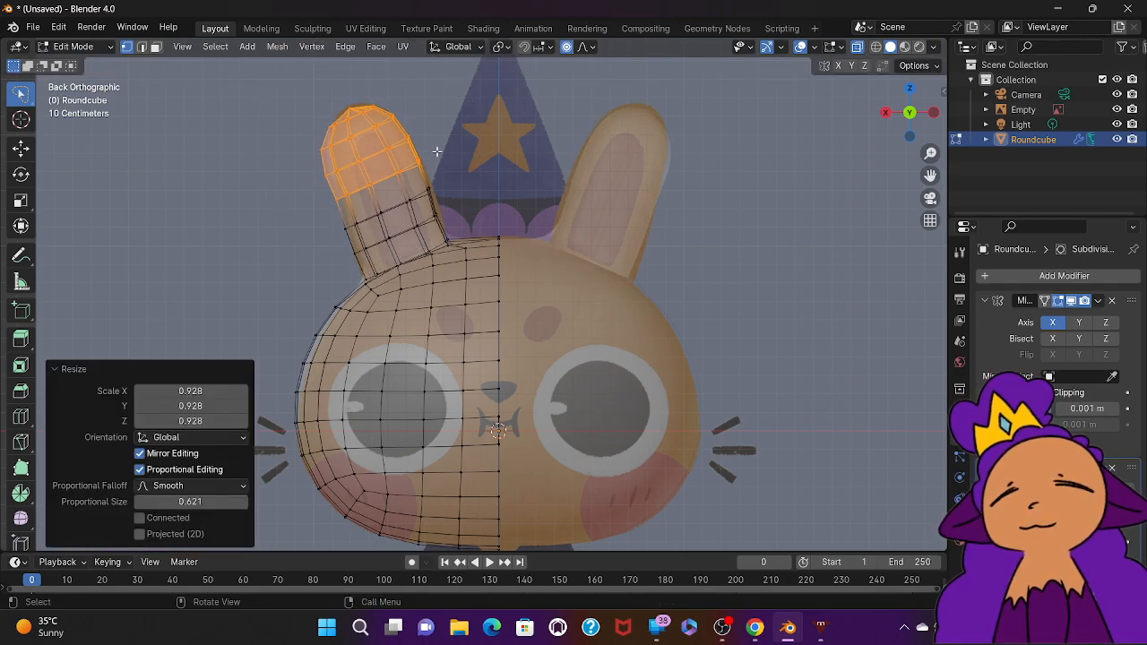
Step: Scale the ear's tip to 0.952 and move it about -0.011 m in Y and 0.031 m in Z
left_click(437, 152)
mouse_move(422, 116)
left_mouse_down()
mouse_move(318, 103)
mouse_move(310, 161)
left_mouse_up()
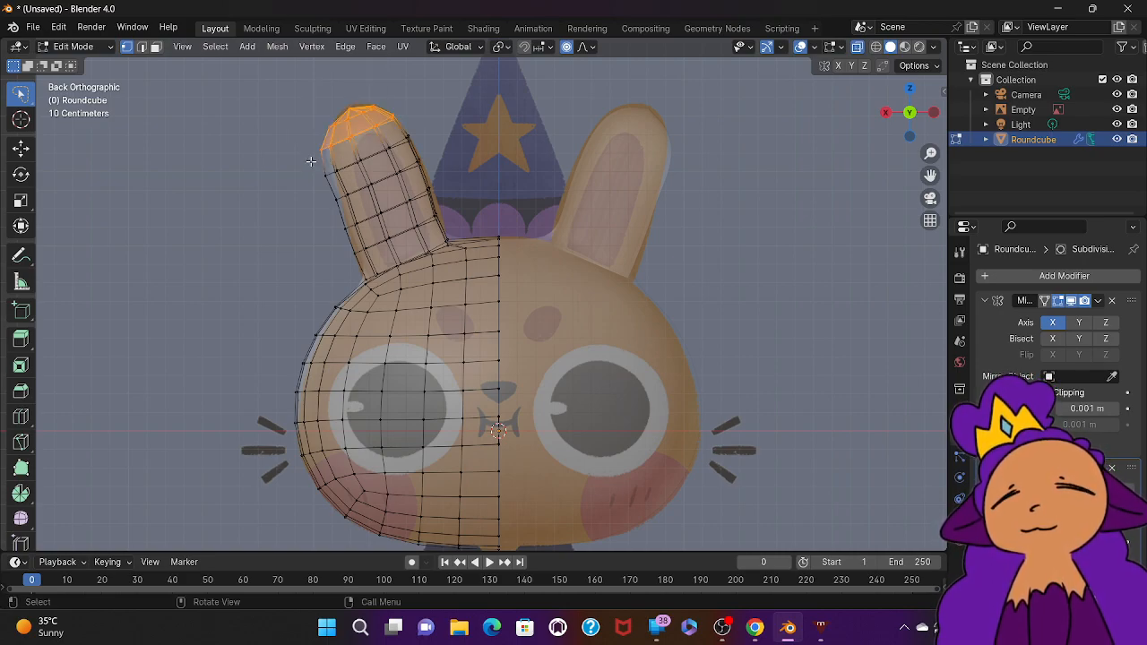
key("s")
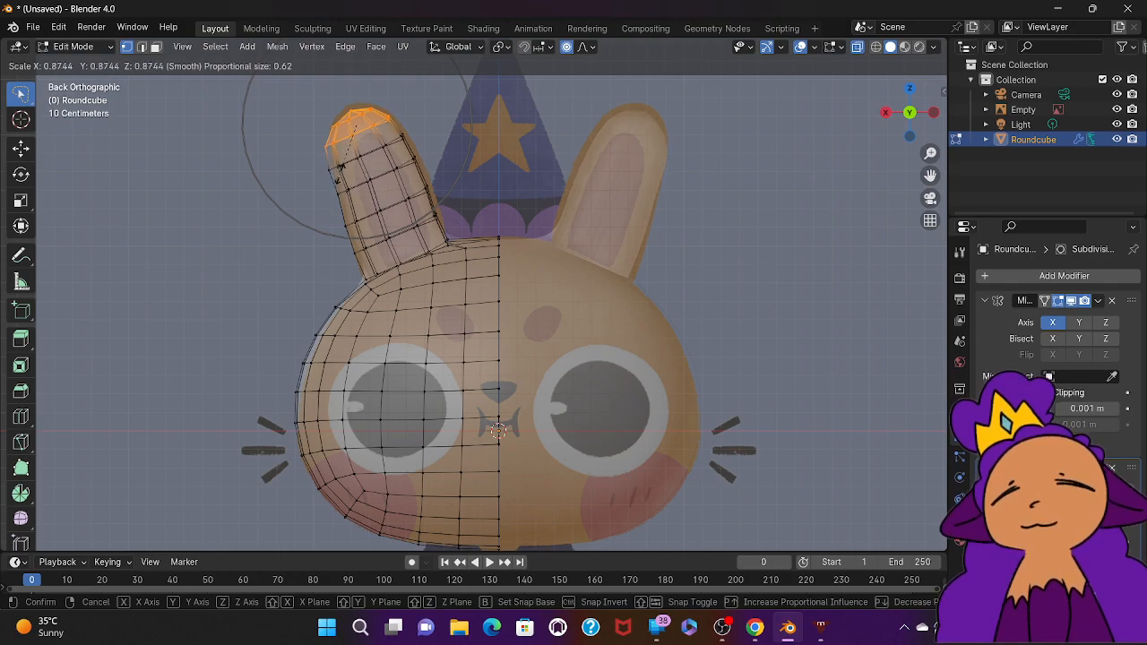
left_click(343, 179)
middle_click_drag(342, 179, 342, 180)
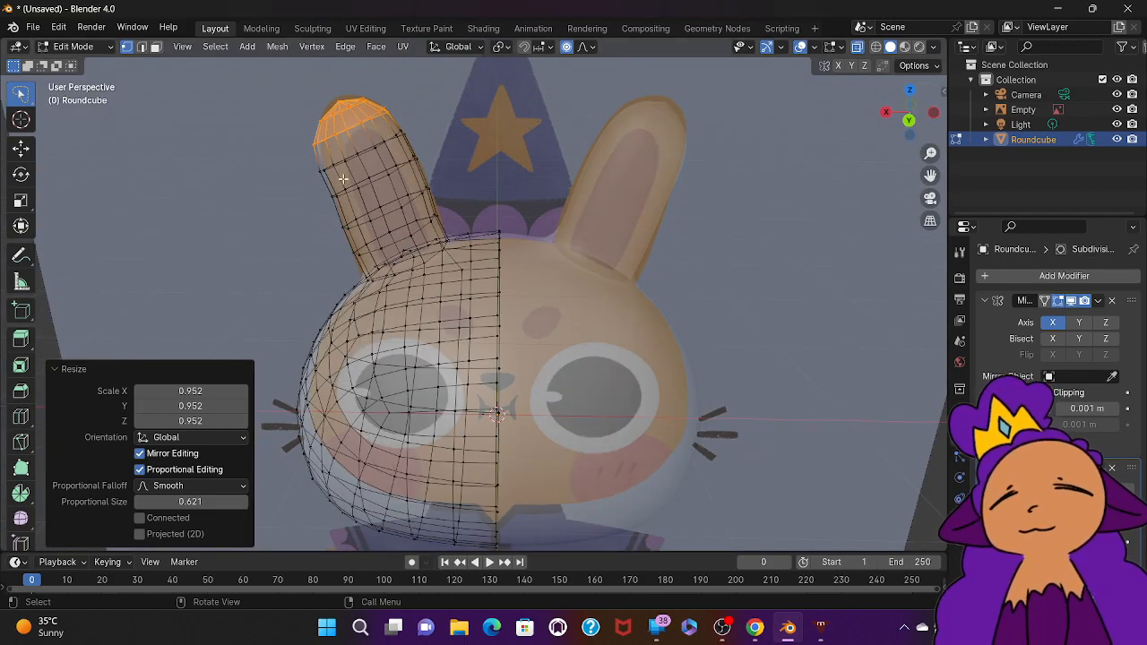
key("g")
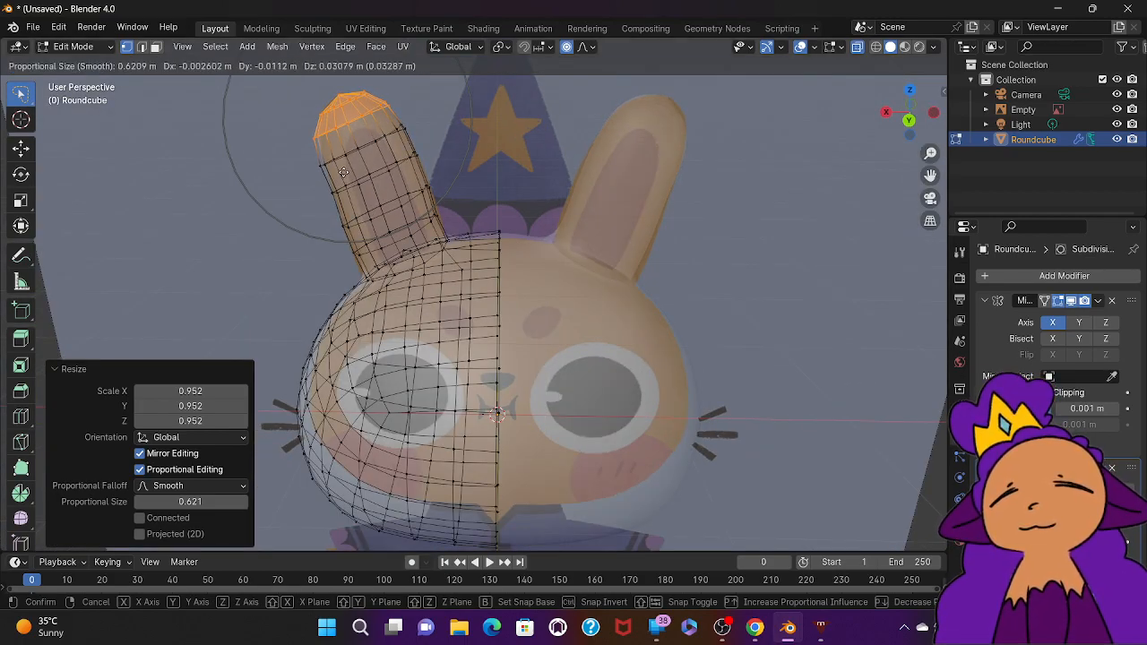
left_click(344, 173)
Step: Move the middle edges on the ear's inner side about -0.013 m in X and -0.003 m in Z with proportional editing
middle_click_drag(342, 172, 342, 171)
middle_click_drag(447, 176, 431, 166)
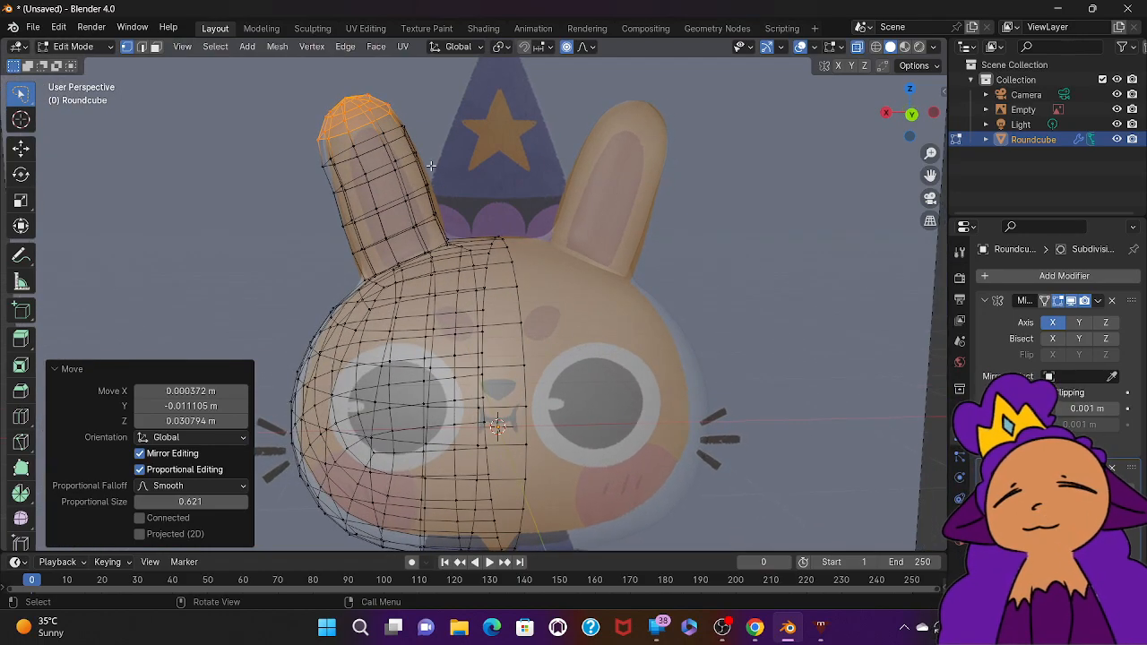
left_click(463, 224, "alt")
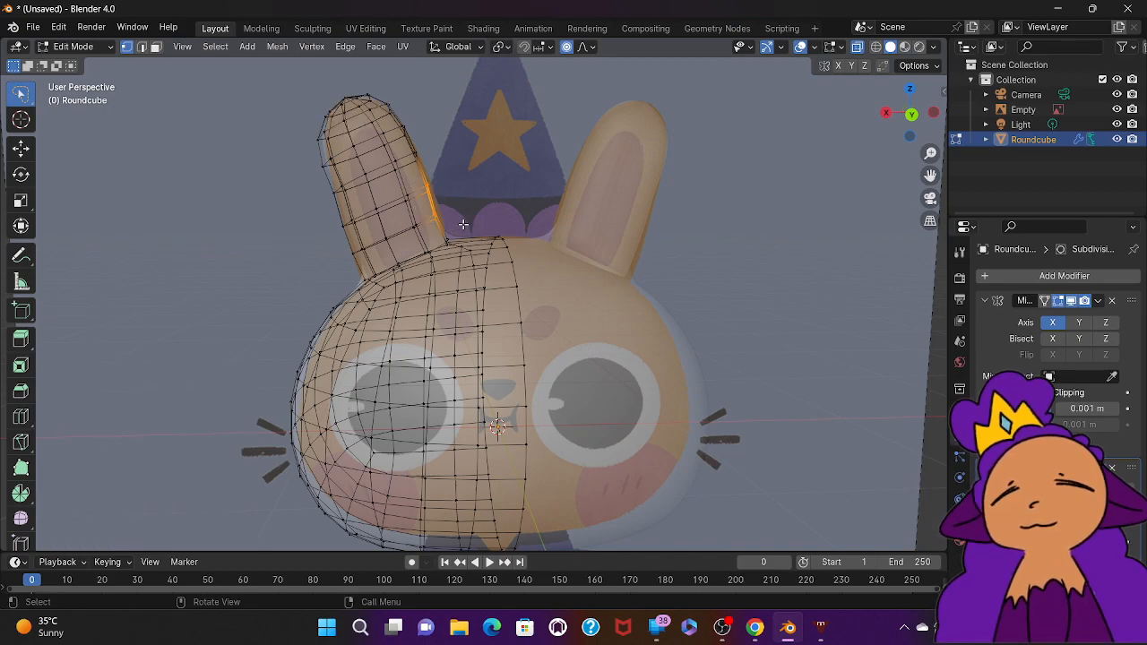
key("g")
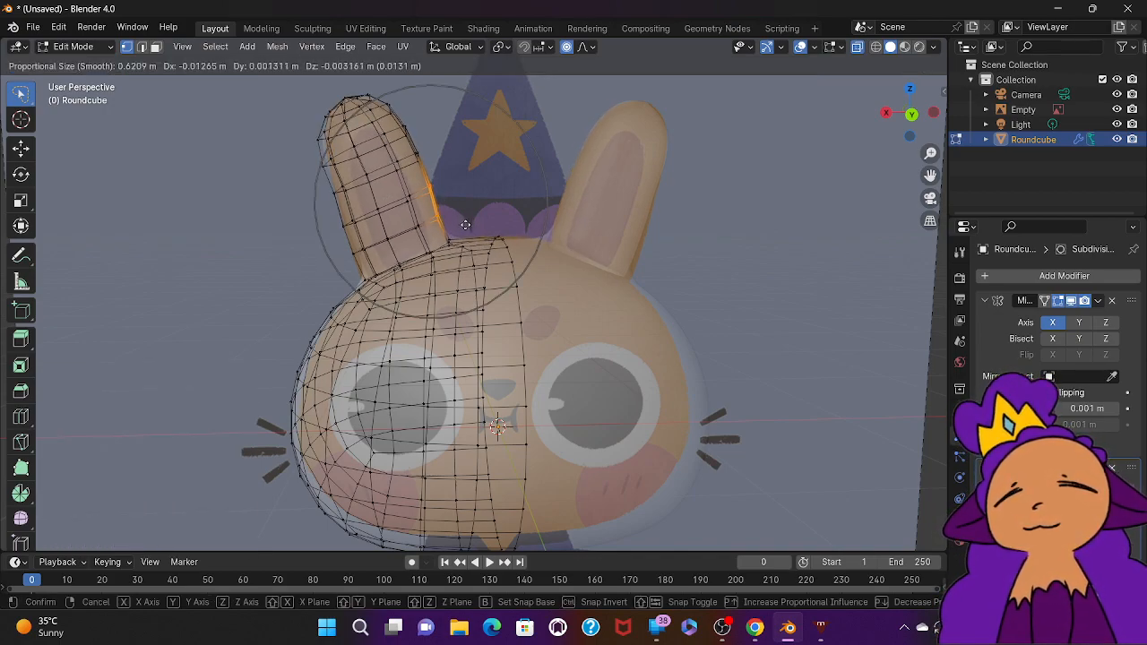
left_click(465, 224)
Step: Move the vertex midway up the ear's outer side about 0.005 m in X and -0.013 m in Z with proportional editing
scroll(466, 224, "up", 3)
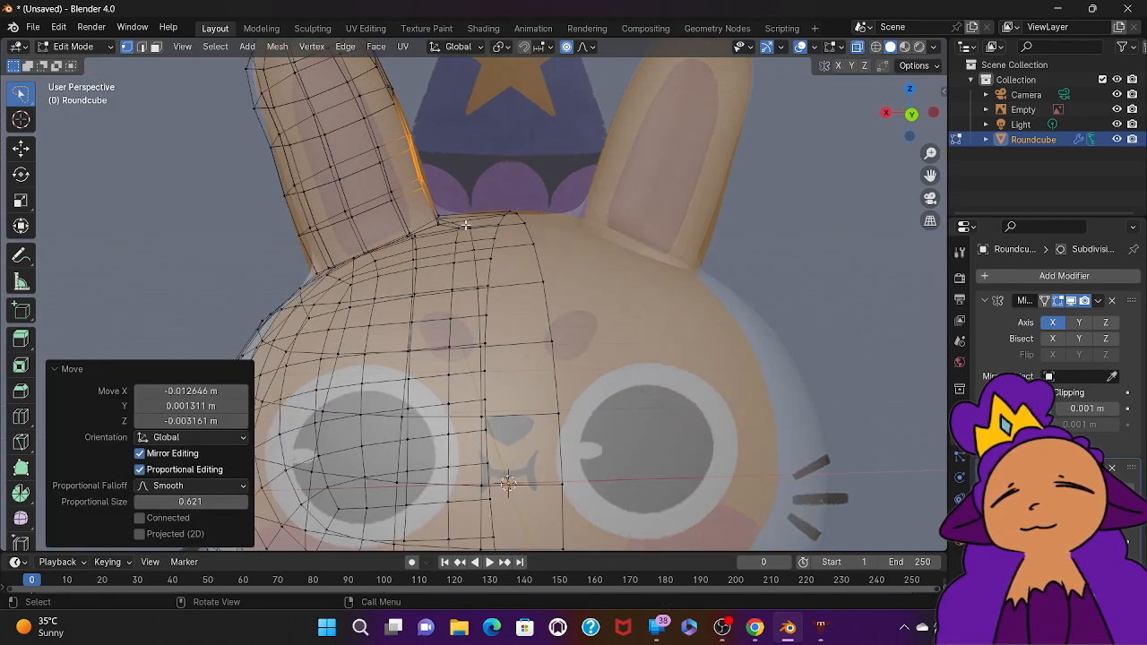
scroll(468, 220, "down", 6)
scroll(473, 211, "up", 8)
scroll(478, 204, "down", 4)
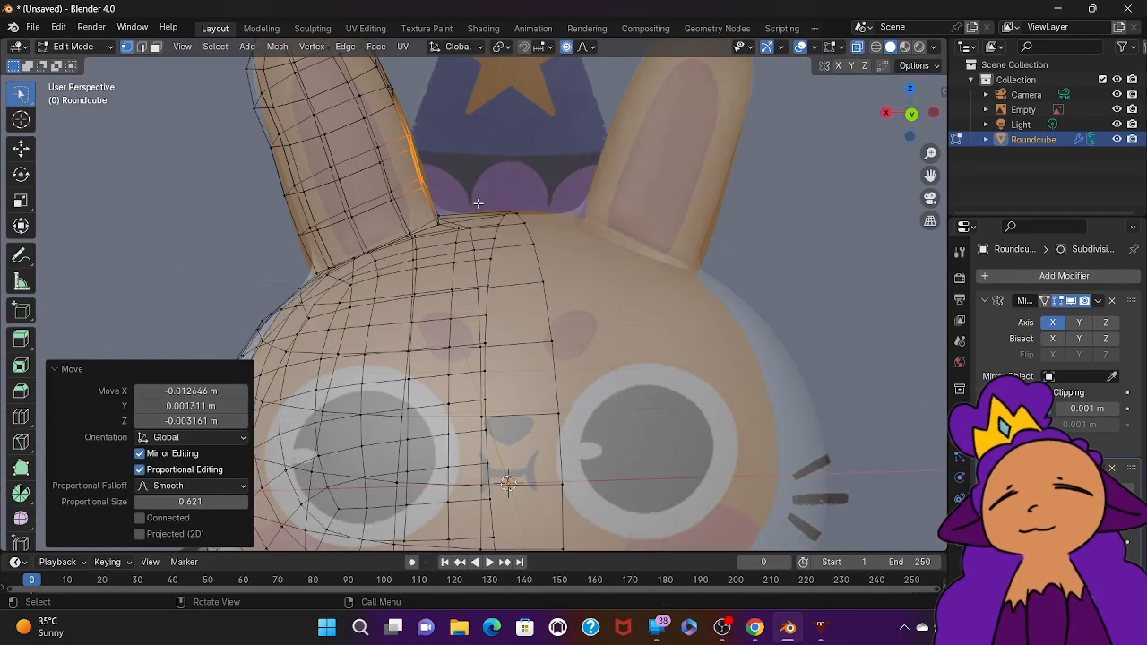
scroll(477, 203, "up", 2)
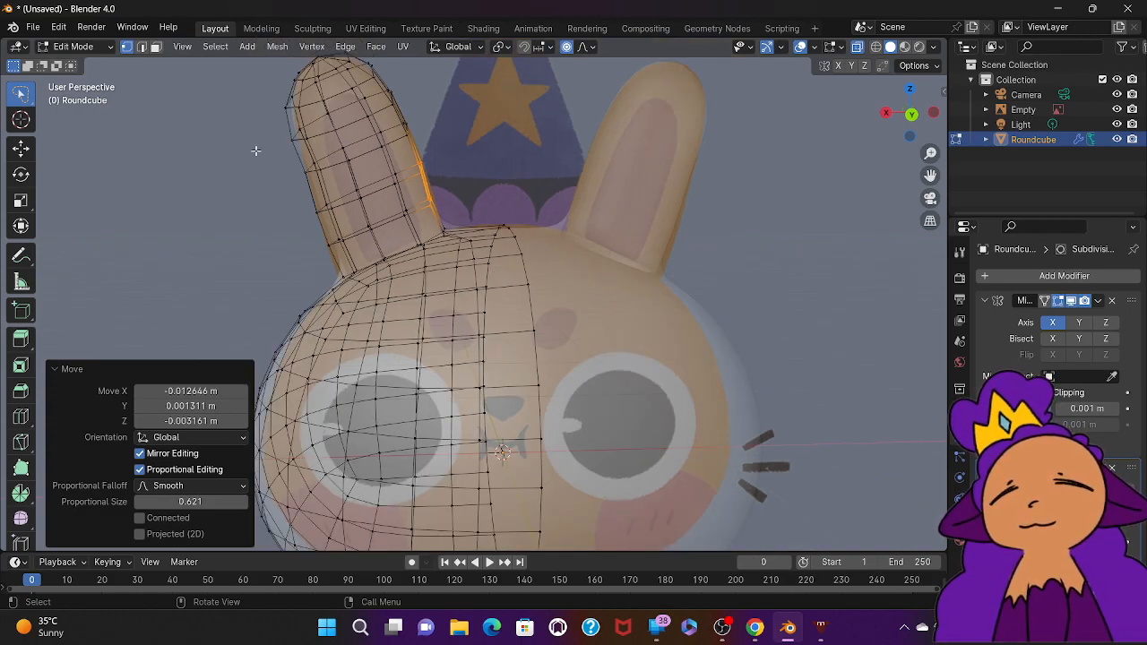
left_click(299, 187)
key("g")
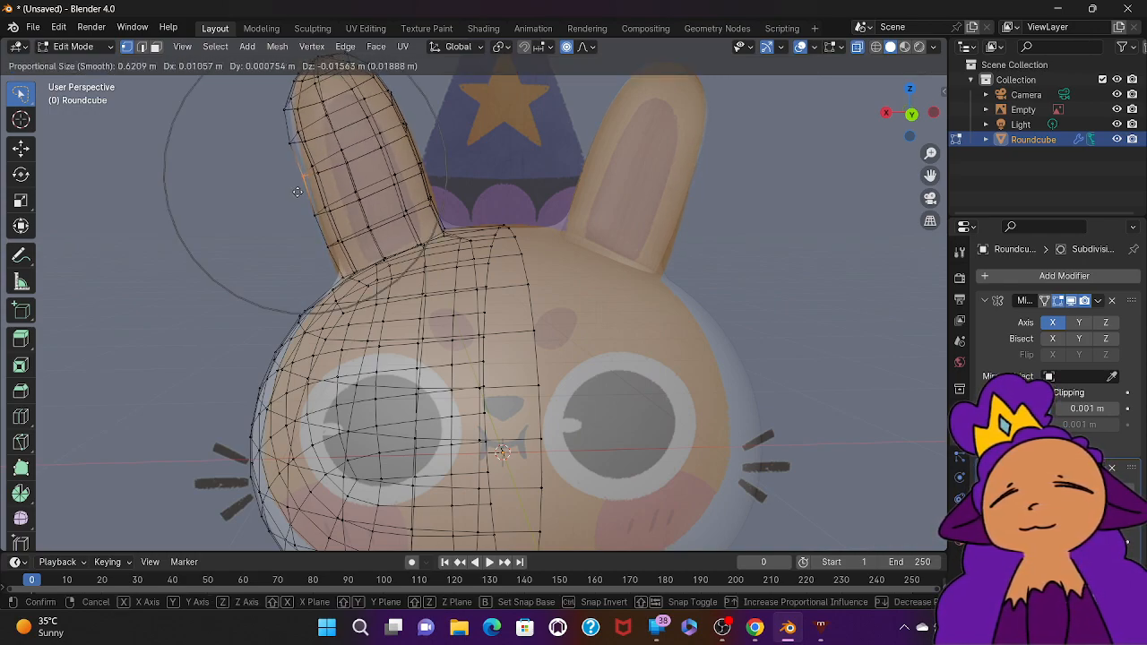
left_click(295, 187)
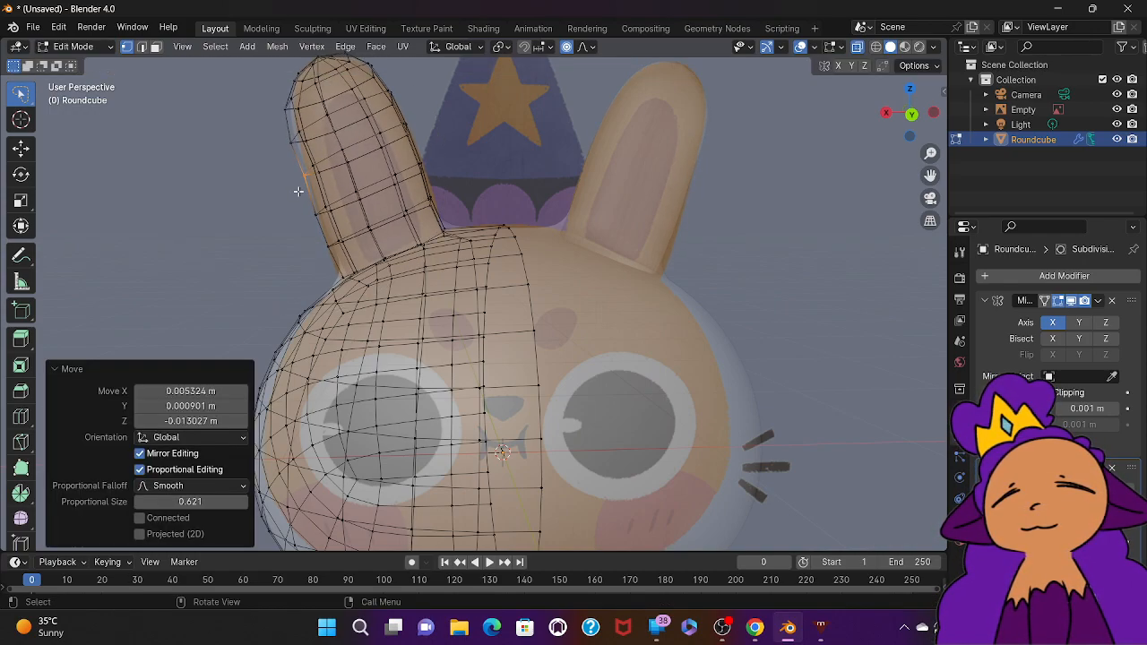
Step: Move the vertex high on the ear's outer side about -0.021 m in X and -0.003 m in Z with proportional editing
left_click(286, 111)
key("g")
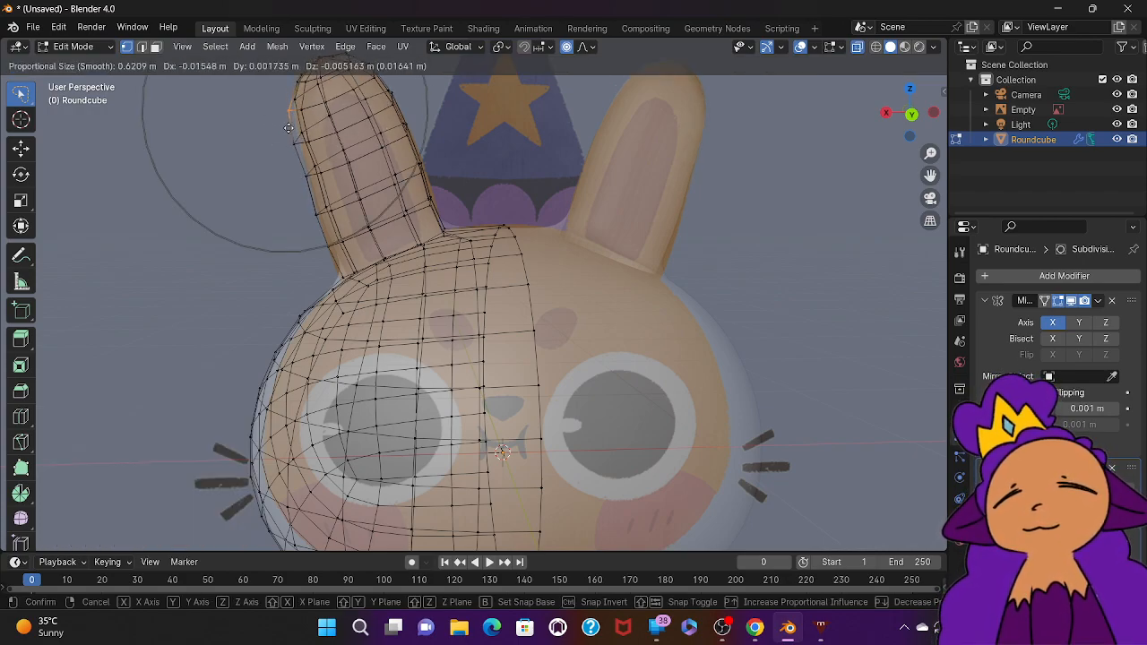
left_click(288, 126)
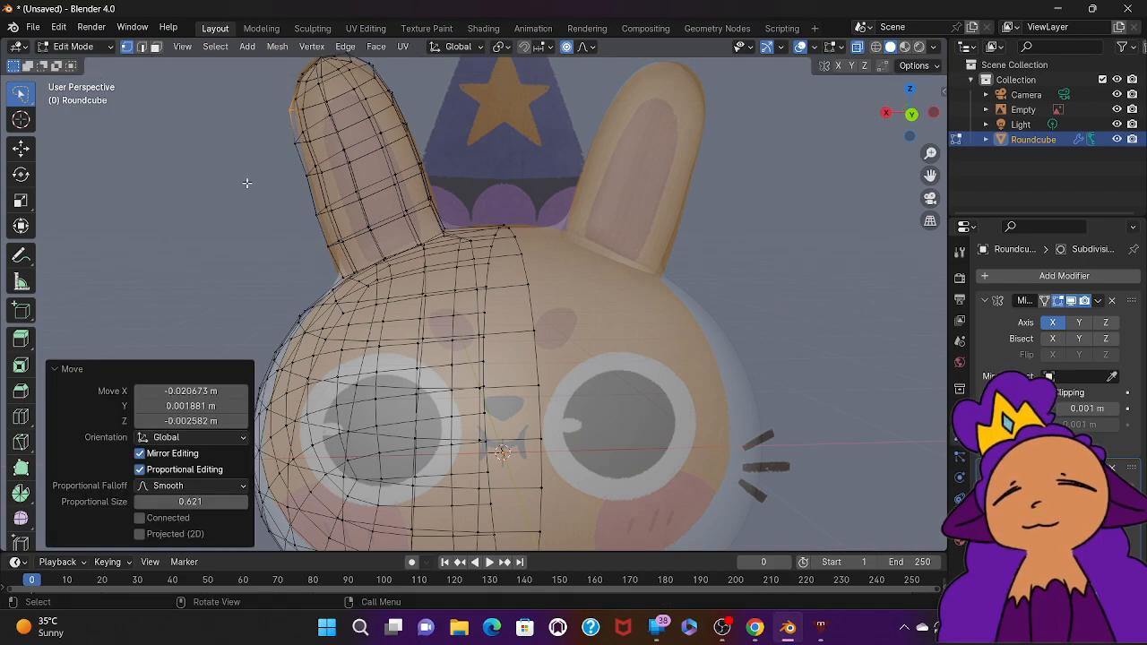
Step: Move the vertex midway up the ear's outer side about 0.013 m in X and -0.029 m in Z with proportional size 0.198
left_click(306, 188)
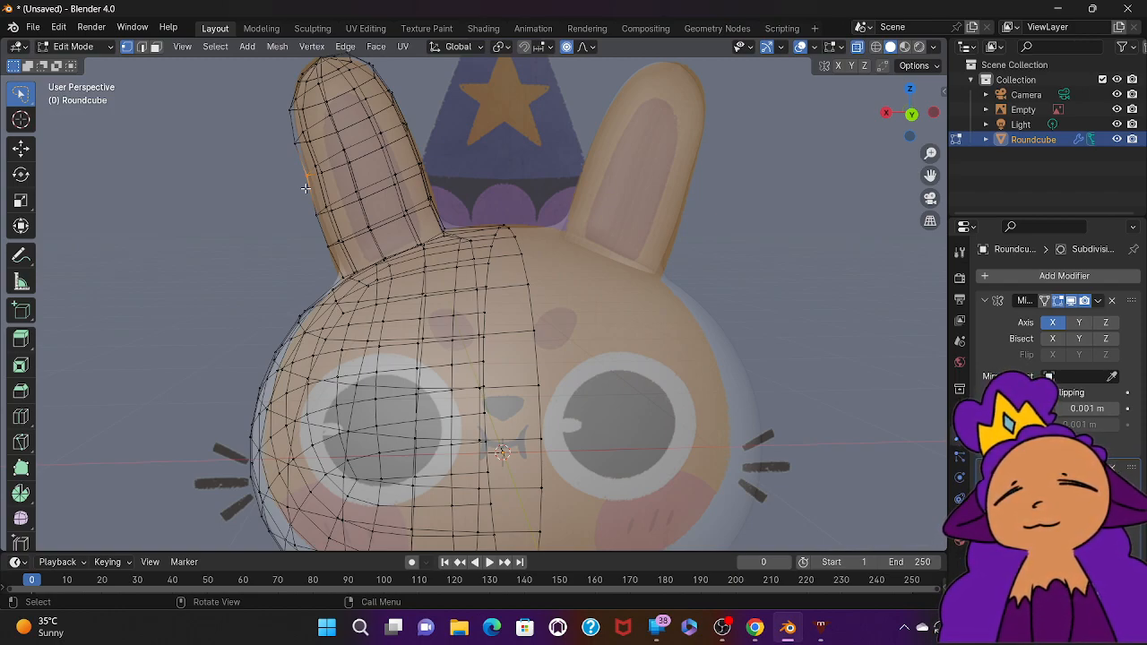
key("g")
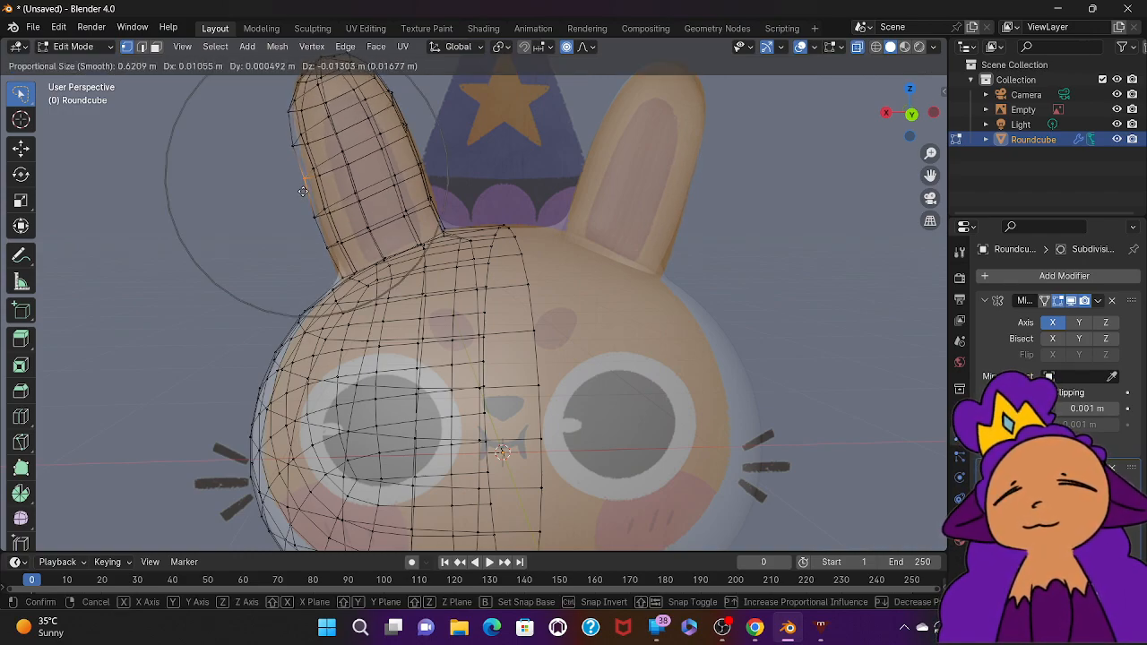
scroll(303, 191, "up", 12)
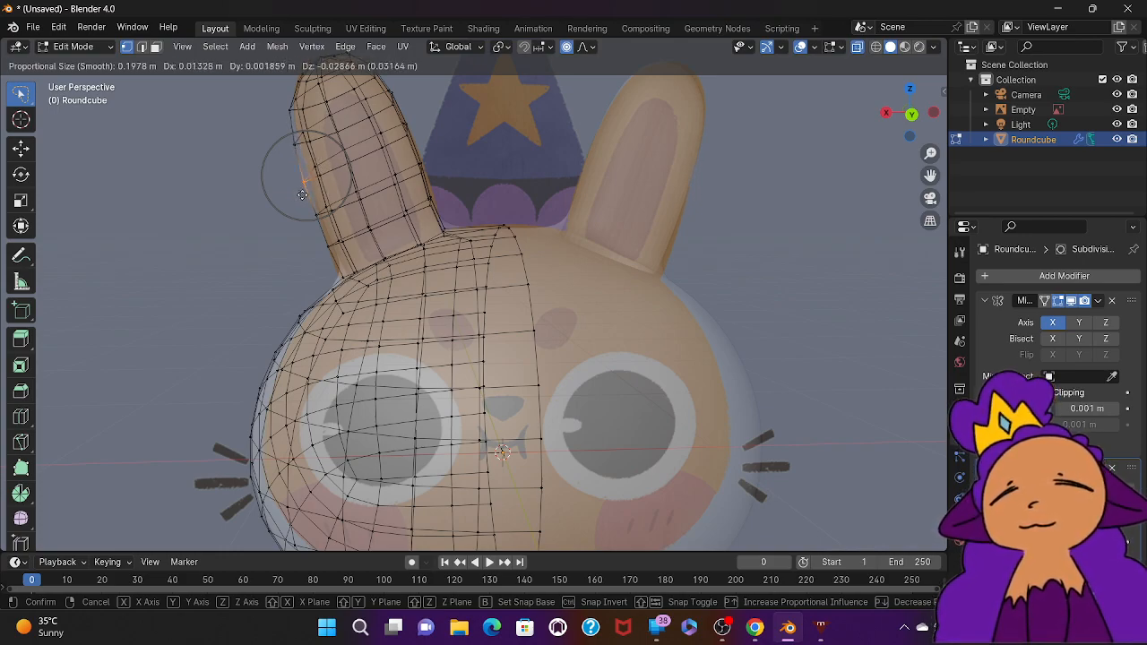
left_click(303, 193)
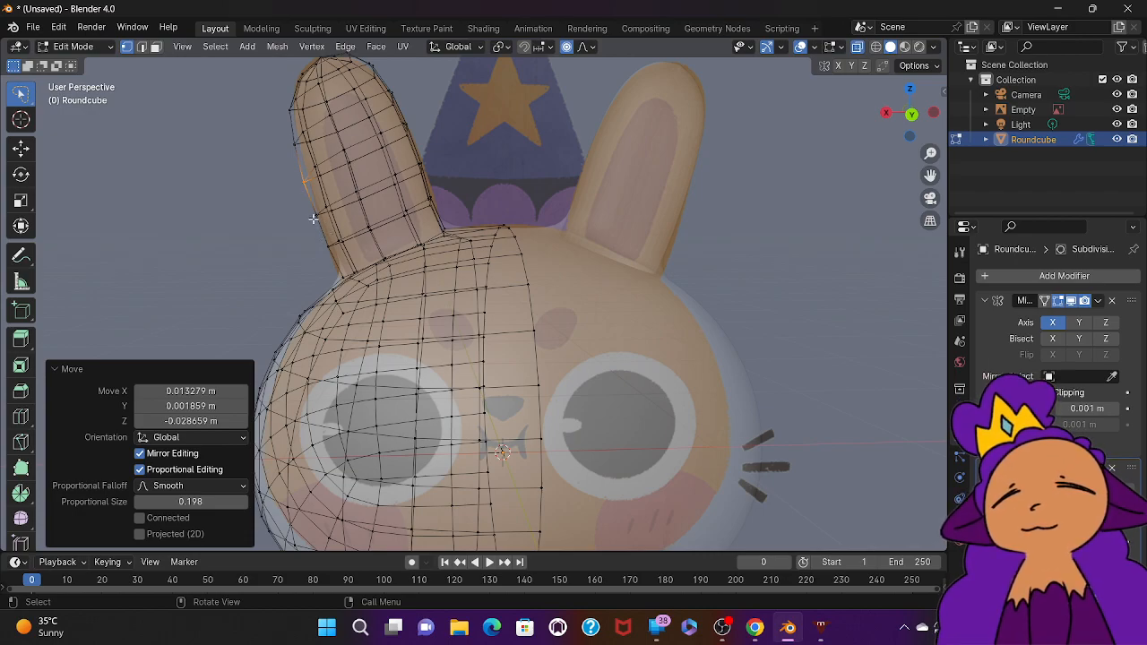
Step: Move the edge low on the ear's outer side about 0.003 m in X and -0.008 m in Z with proportional editing
left_click(322, 265)
key("g")
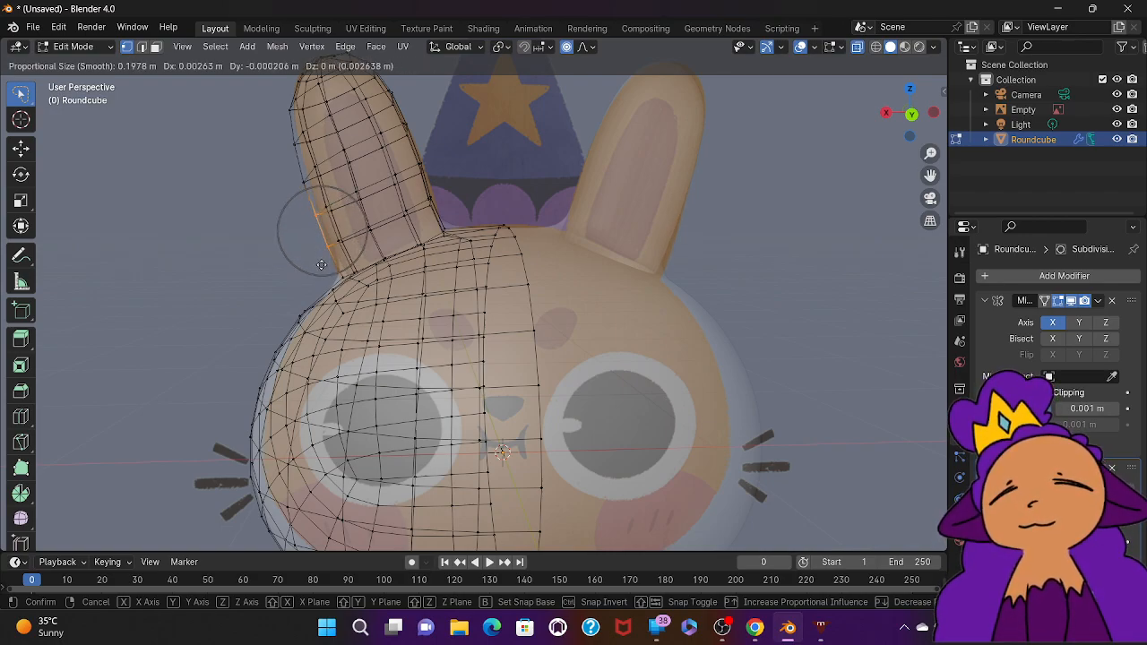
left_click(322, 266)
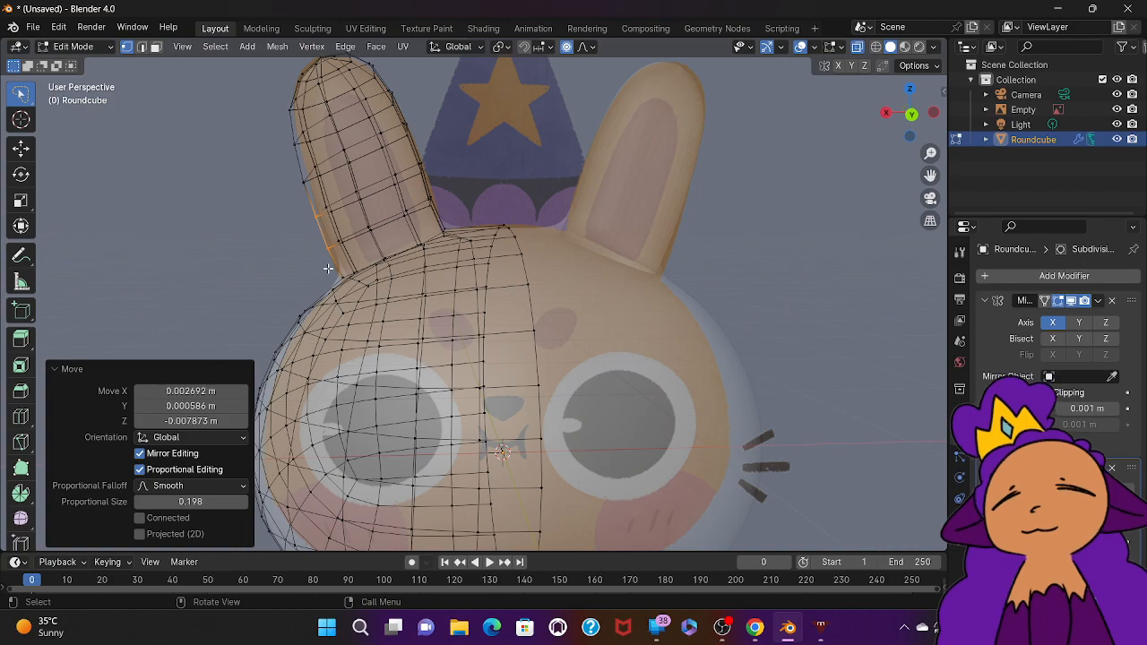
Step: Move the ear's outer base vertex about 0.024 m in X and -0.026 m in Z, and the one above it 0.024 and -0.029 m
left_click(342, 283)
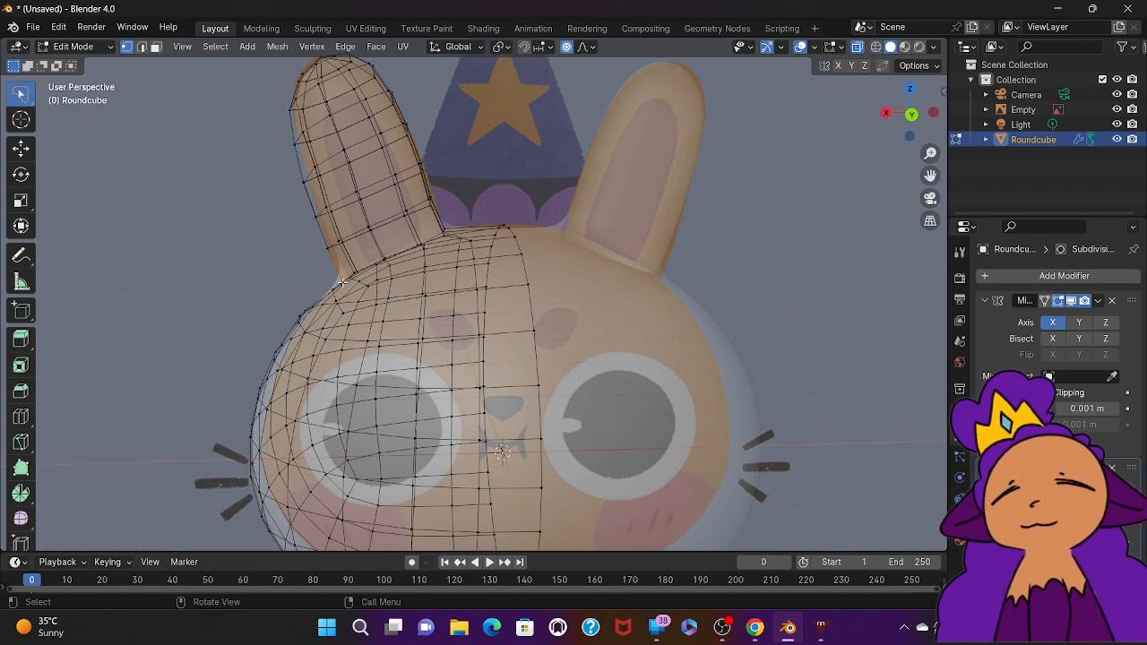
key("g")
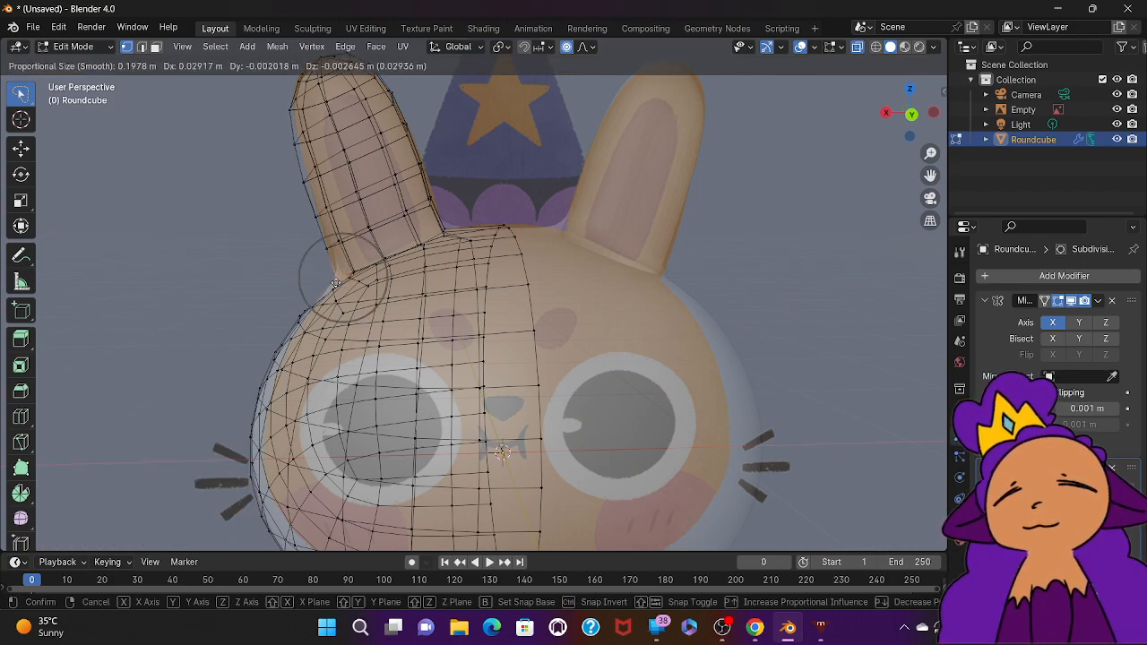
left_click(336, 287)
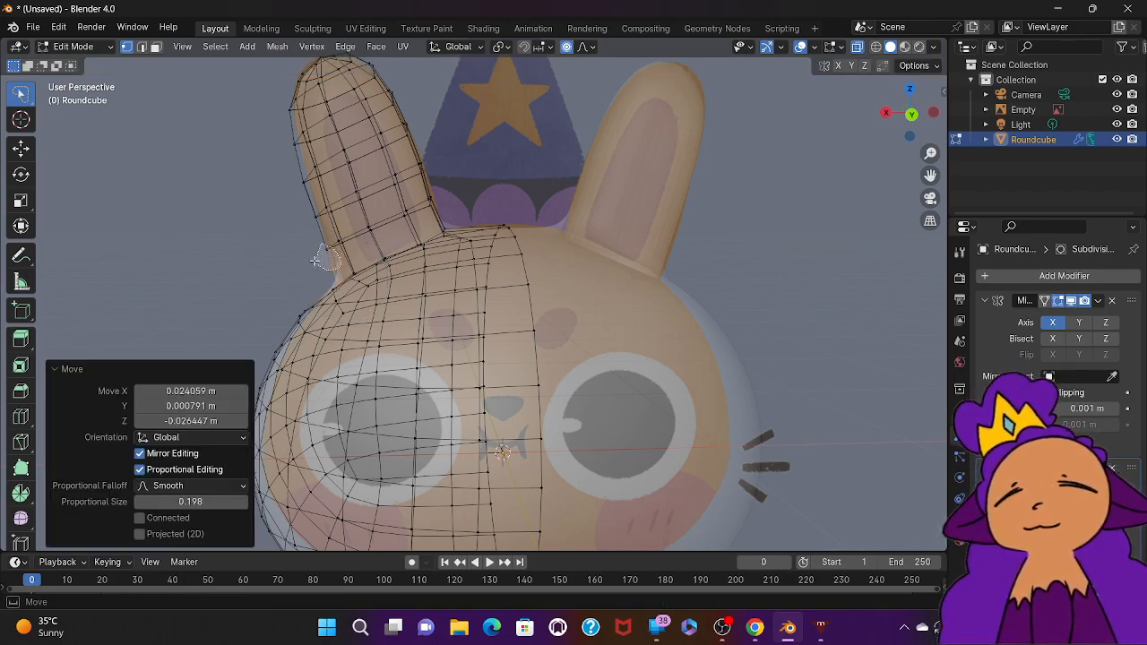
key("g")
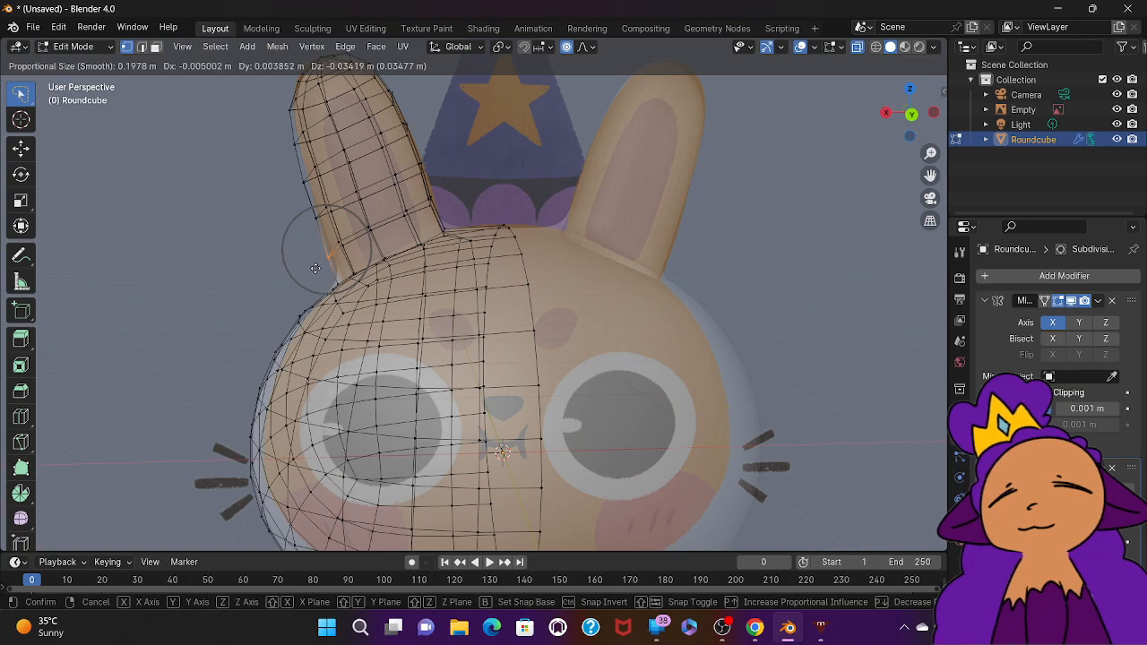
left_click(308, 267)
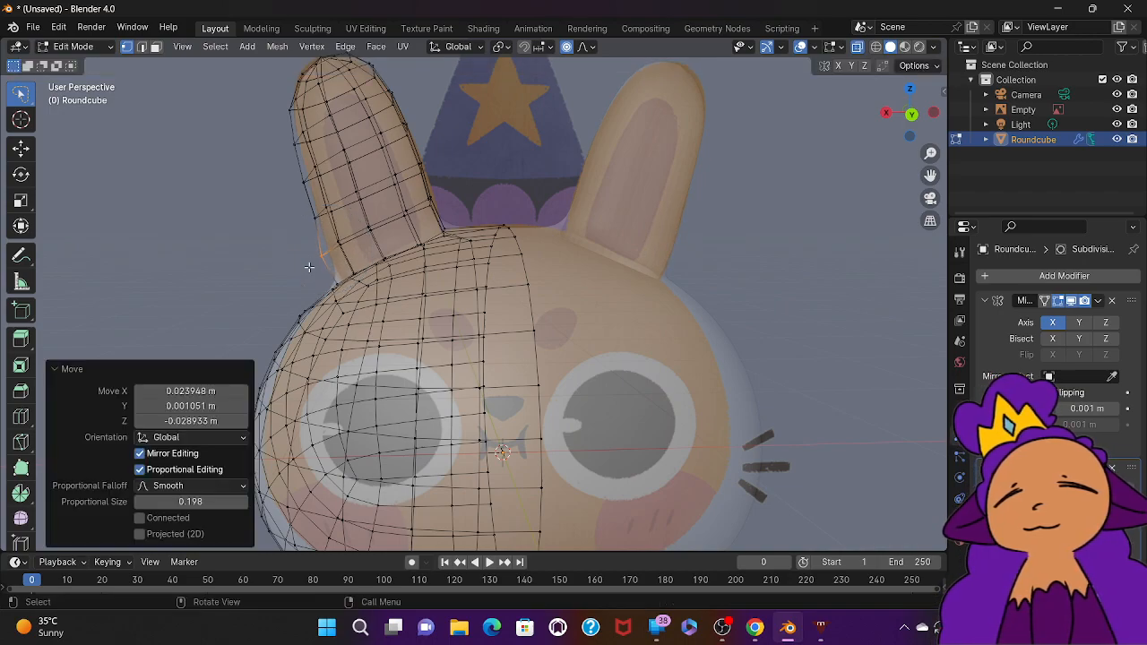
Step: In the back view, move the vertex just above the ear's outer base about -0.024 m in X and 0.024 m in Z
scroll(309, 267, "left", 3)
scroll(310, 267, "right", 3)
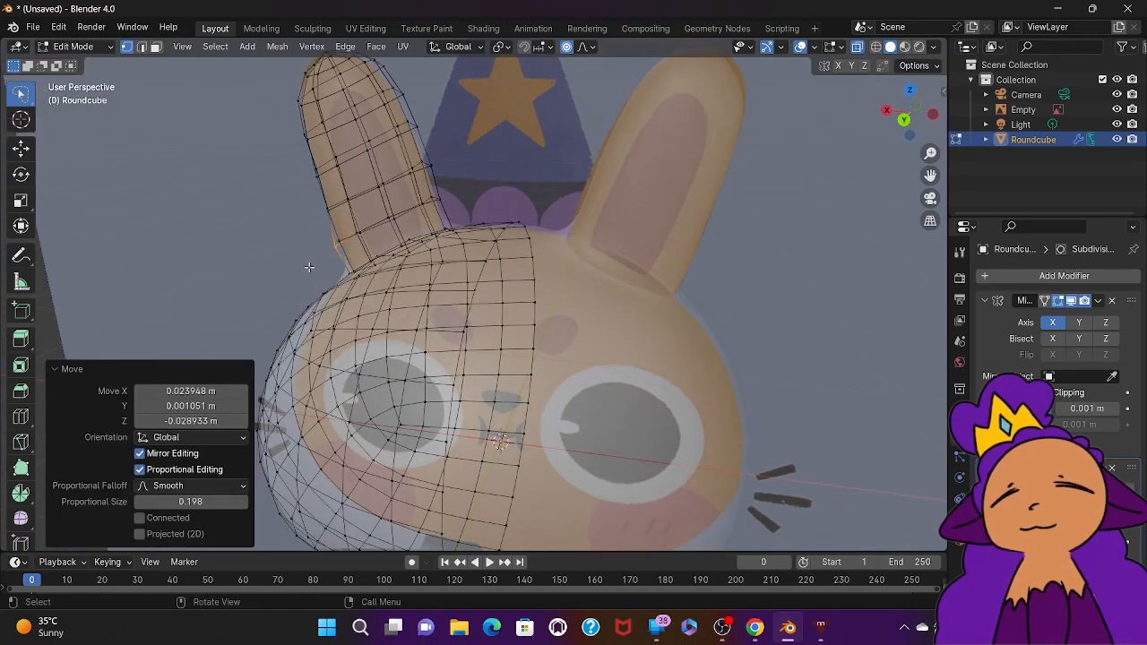
scroll(309, 267, "up", 3)
scroll(309, 267, "down", 3)
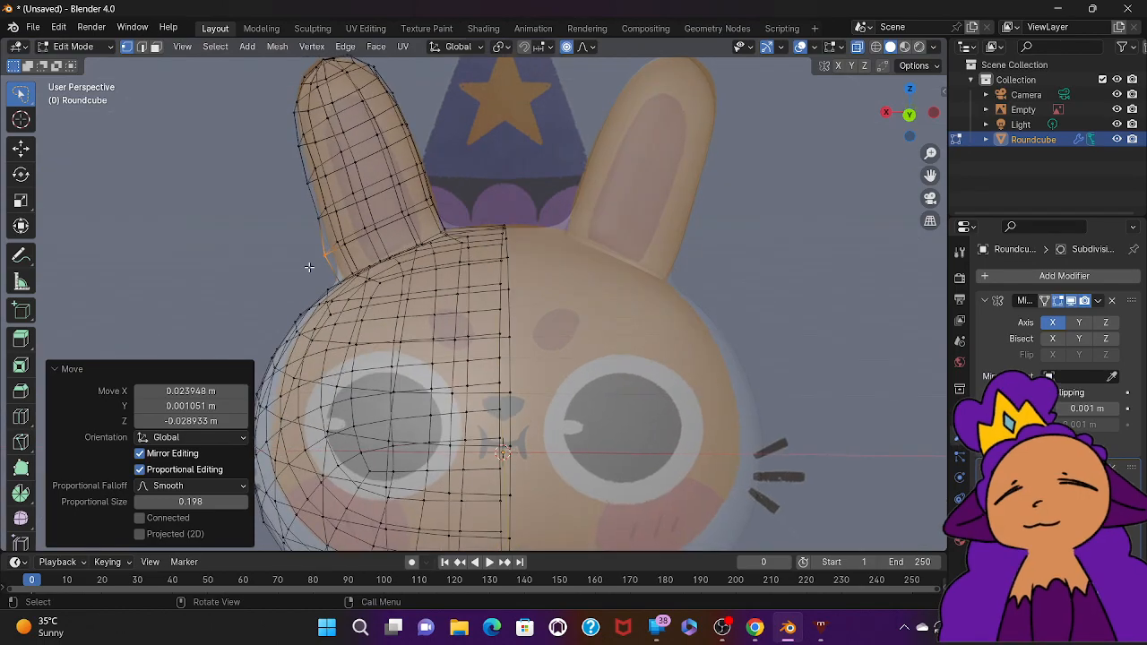
scroll(309, 267, "left", 2)
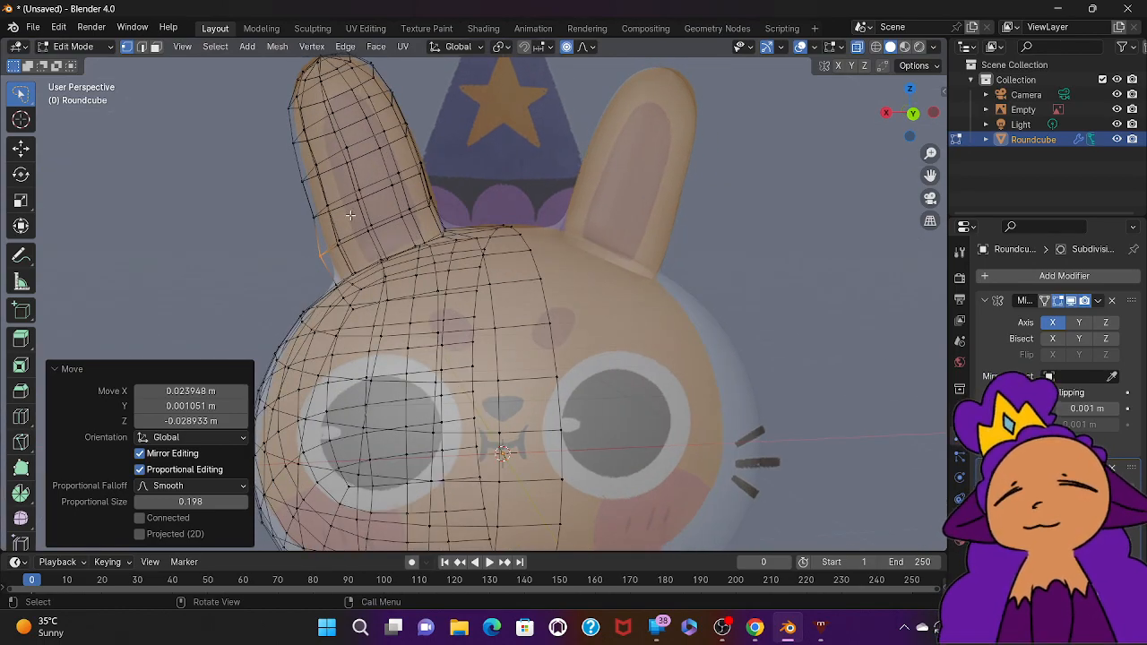
key("ctrl+KP_1")
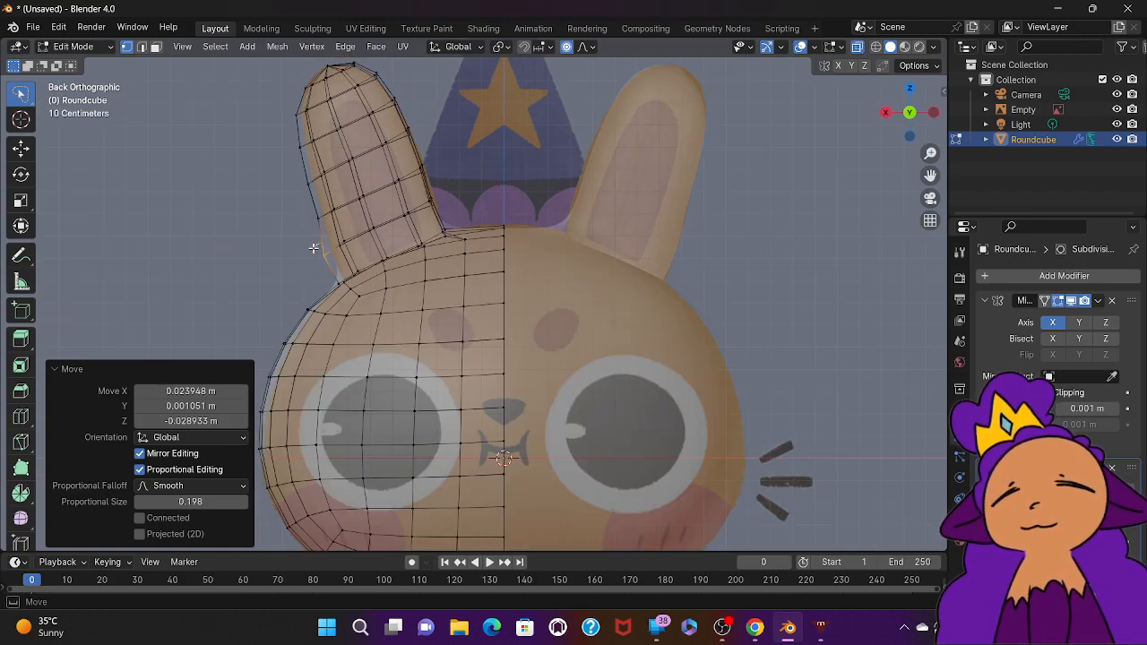
left_click(334, 257)
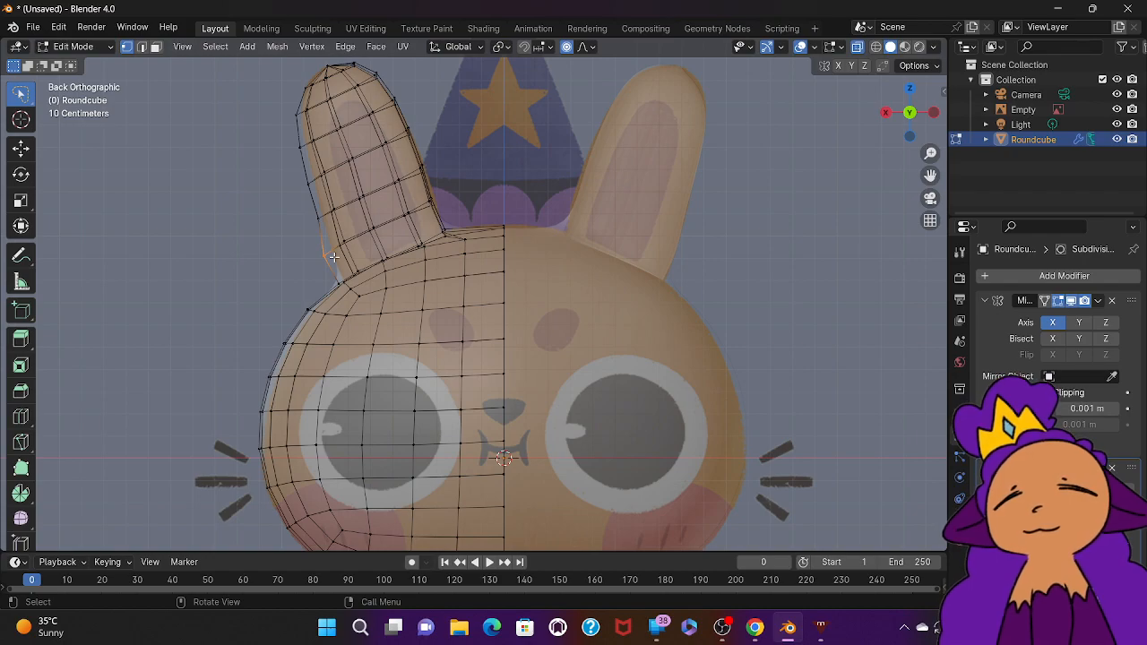
key("g")
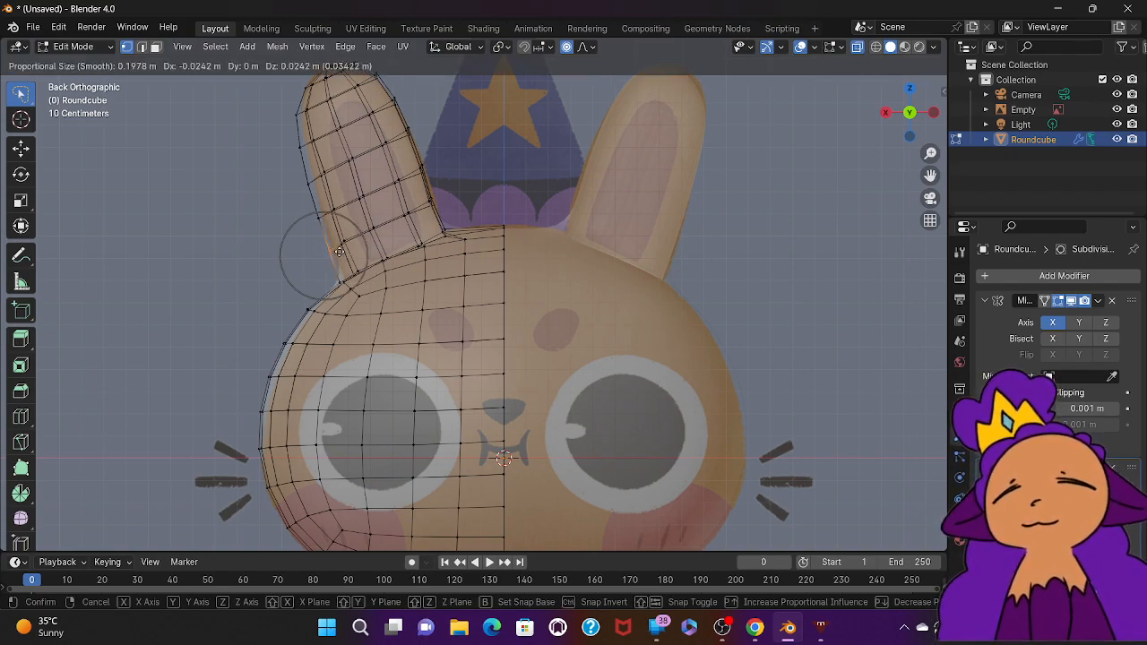
left_click(340, 252)
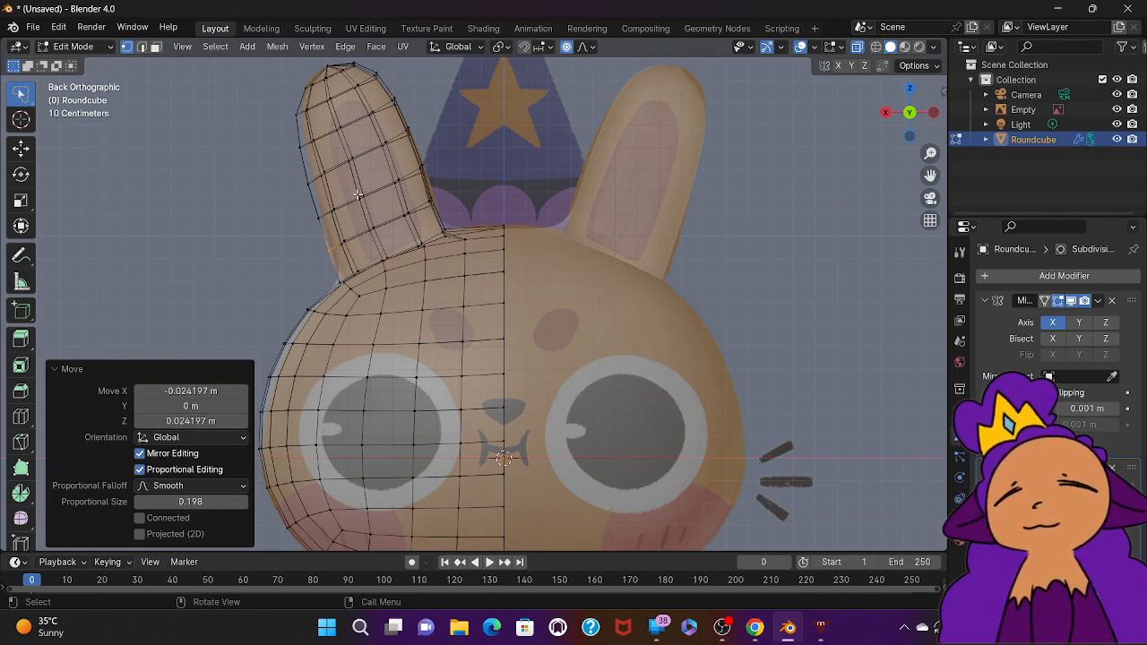
Step: Turn off proportional editing and move the vertex in the middle of the ear about -0.008 m in both X and Z
left_click(570, 48)
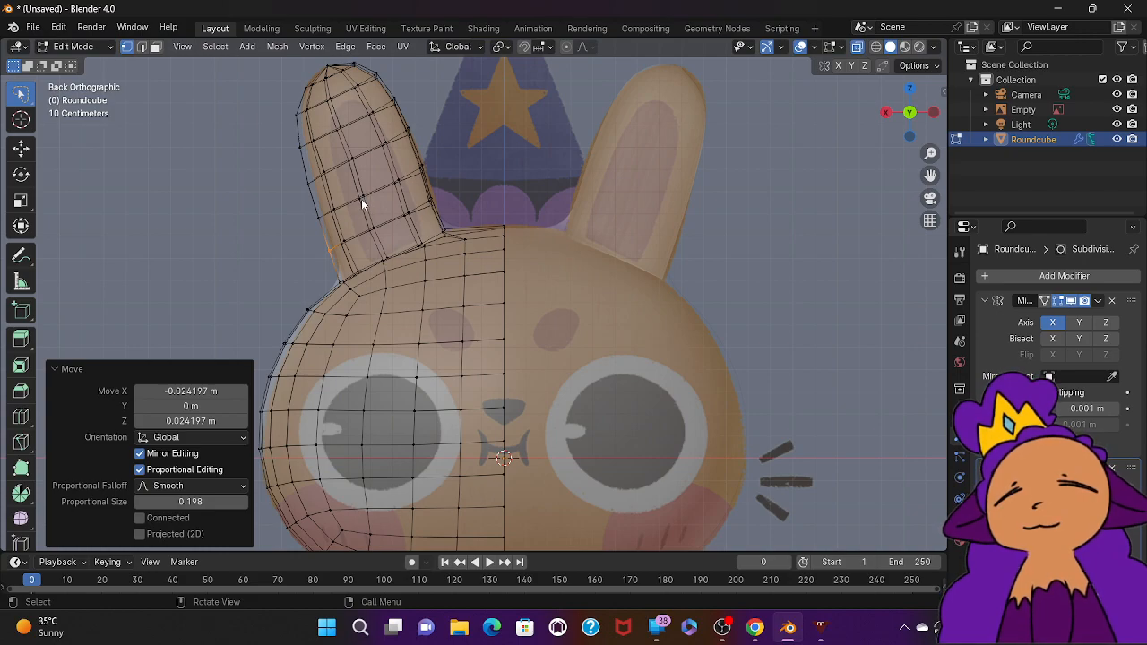
key("alt+a")
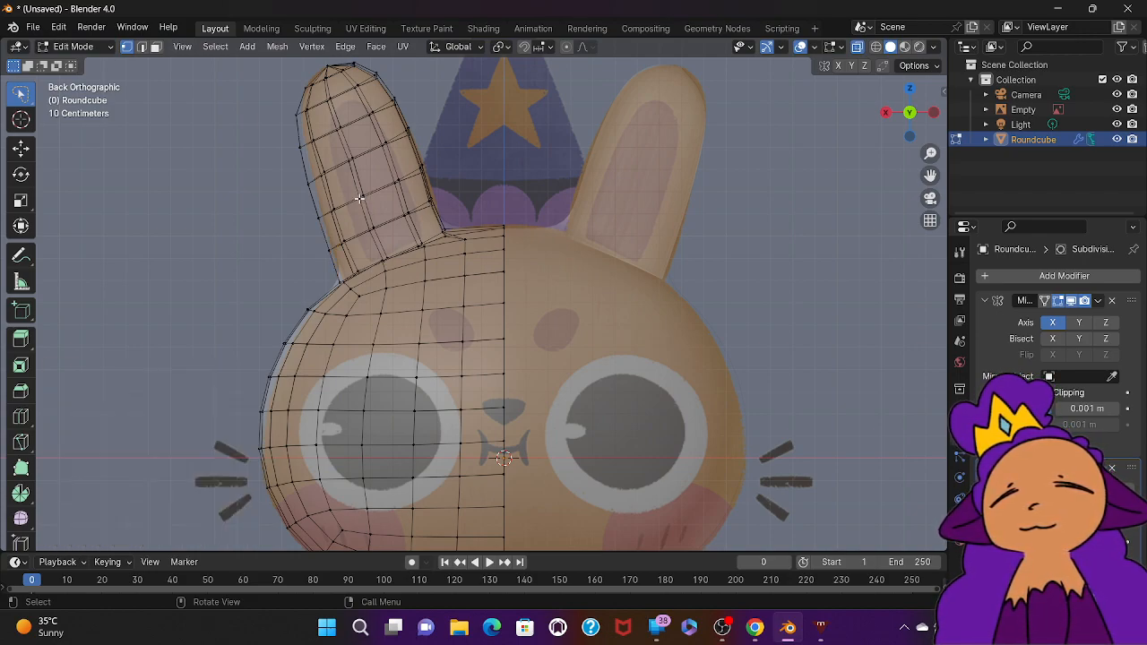
left_click(350, 202)
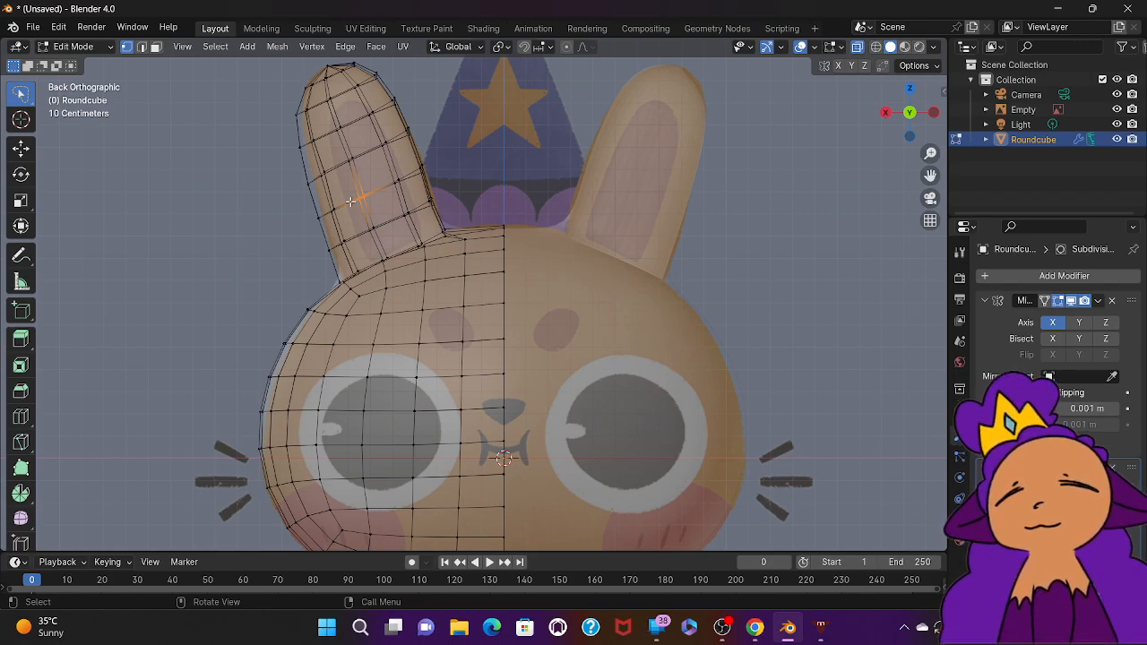
key("g")
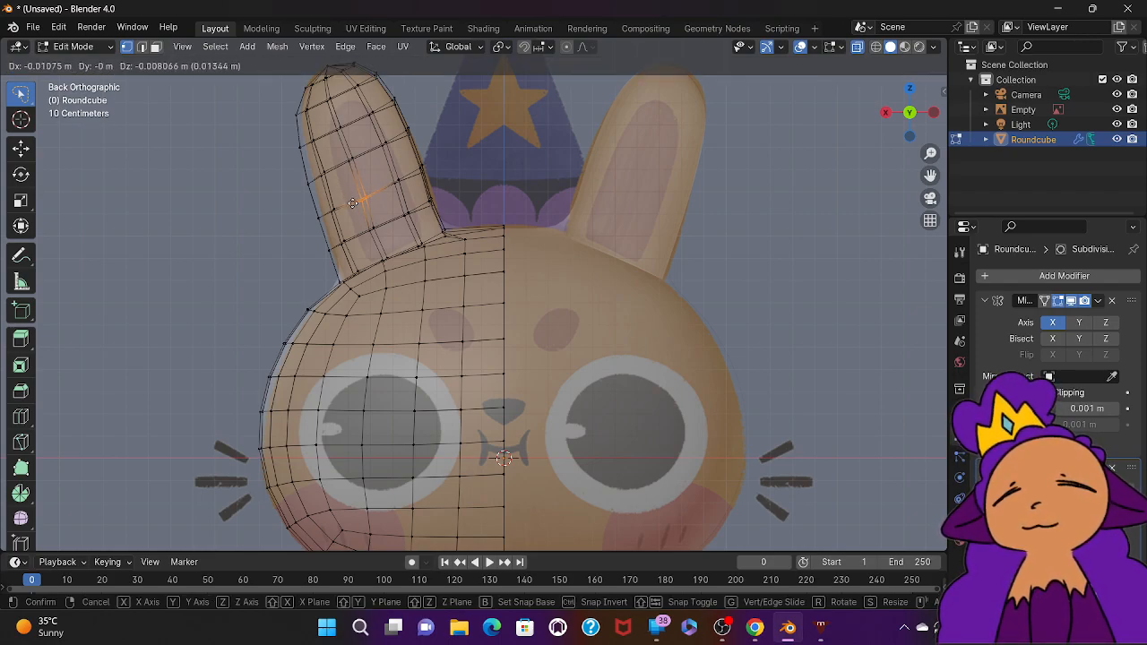
left_click(353, 203)
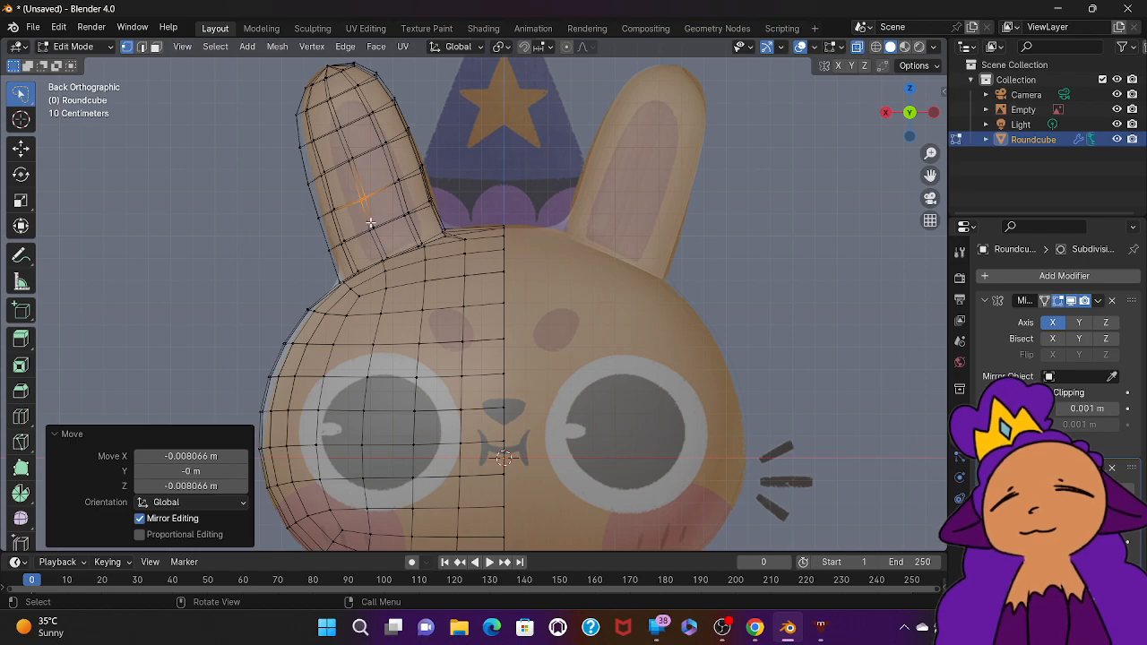
Step: Move the vertex in the lower middle of the ear about -0.005 m in X and -0.011 m in Z
left_click(385, 222)
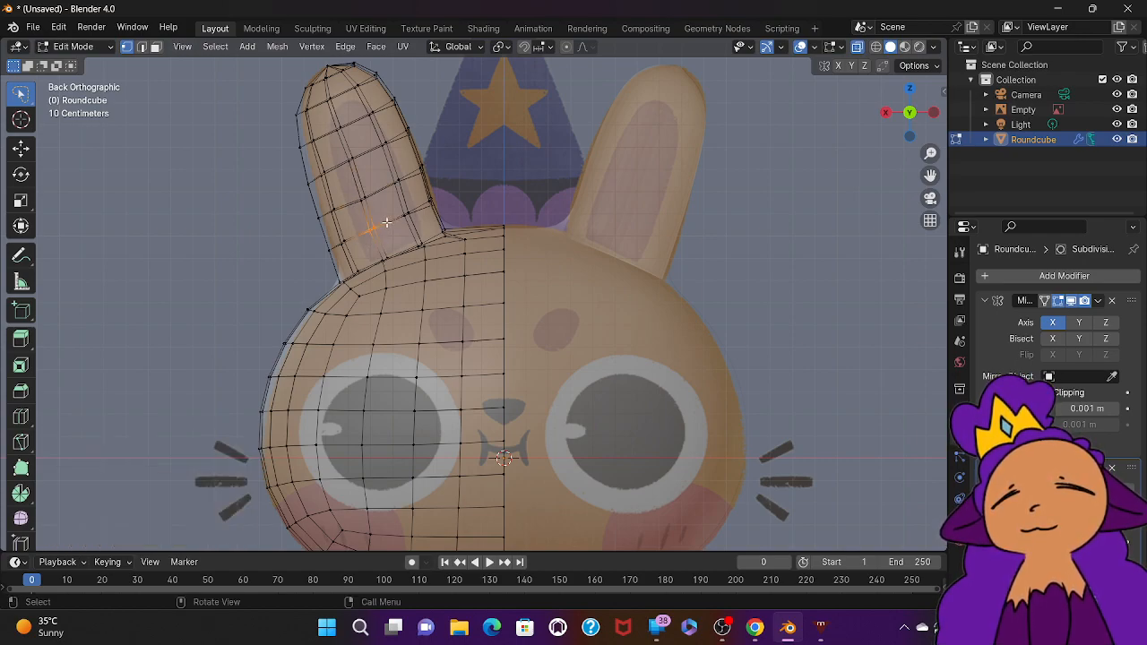
key("g")
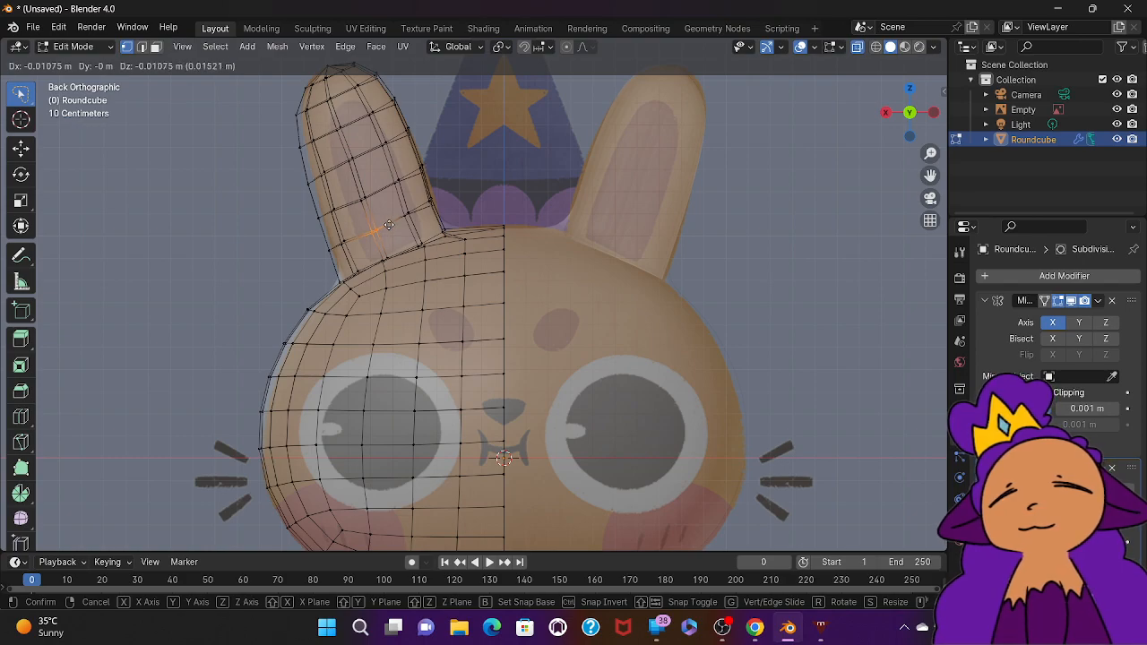
left_click(387, 224)
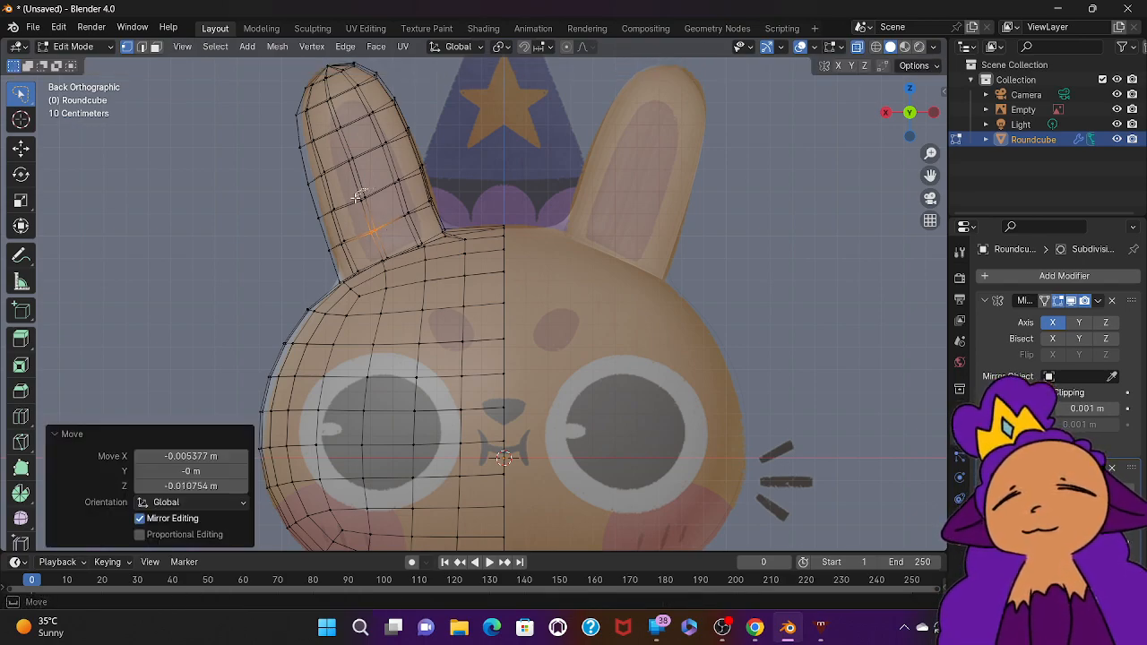
Step: Raise the vertex in the middle of the ear about 0.013 m in Z
left_click(369, 200)
key("g")
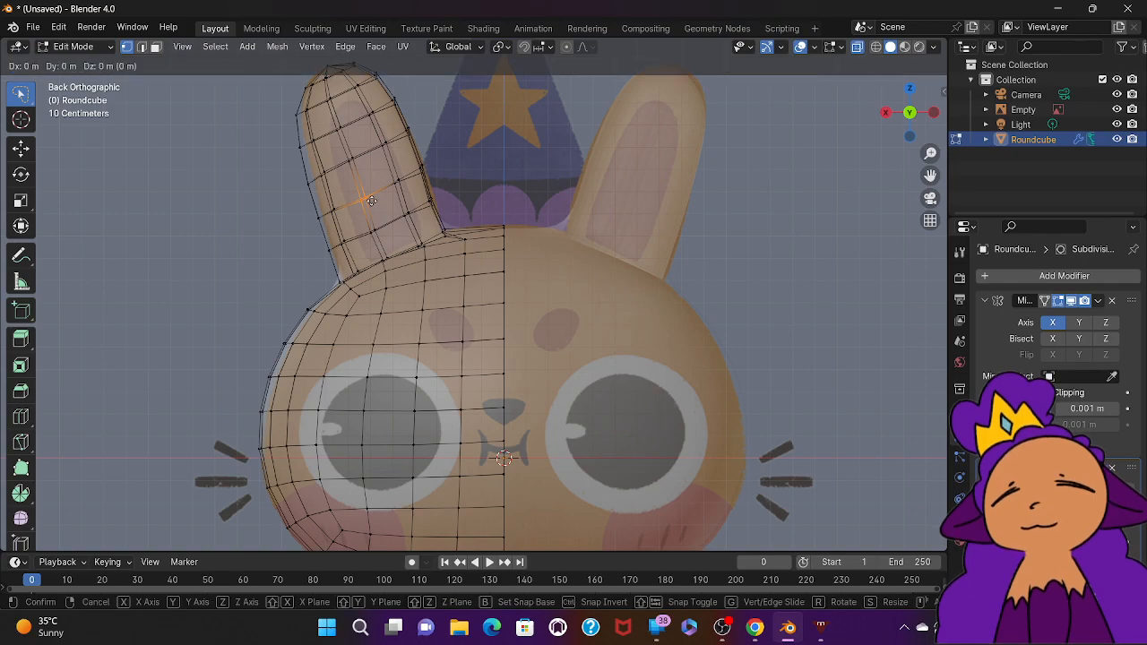
left_click(371, 198)
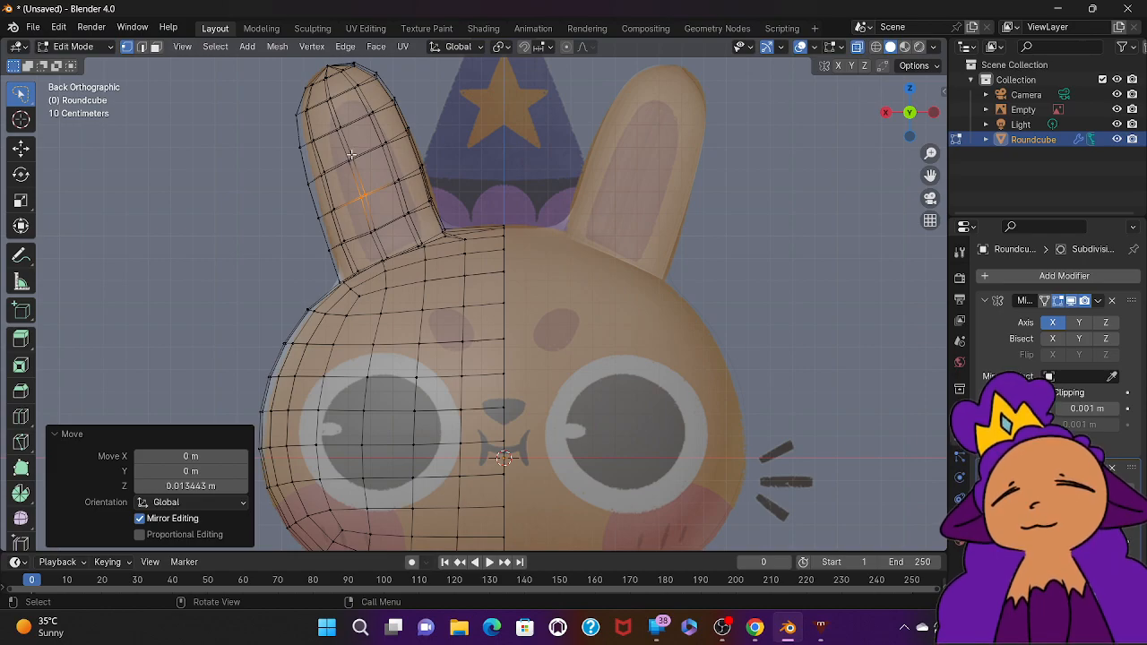
Step: In the back view, move the vertex on the ear's lower inner edge about -0.008 m in X and 0.008 m in Z
mouse_move(359, 183)
middle_mouse_down()
mouse_move(287, 190)
mouse_move(347, 183)
middle_mouse_up()
left_click(772, 168)
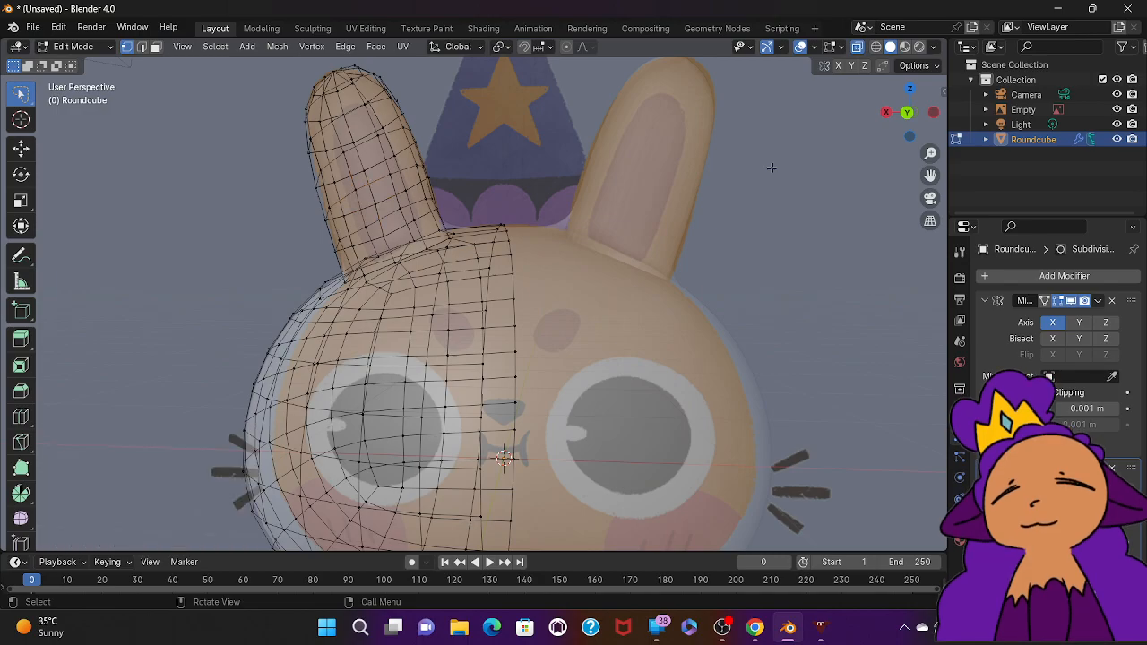
middle_click_drag(654, 533, 653, 533)
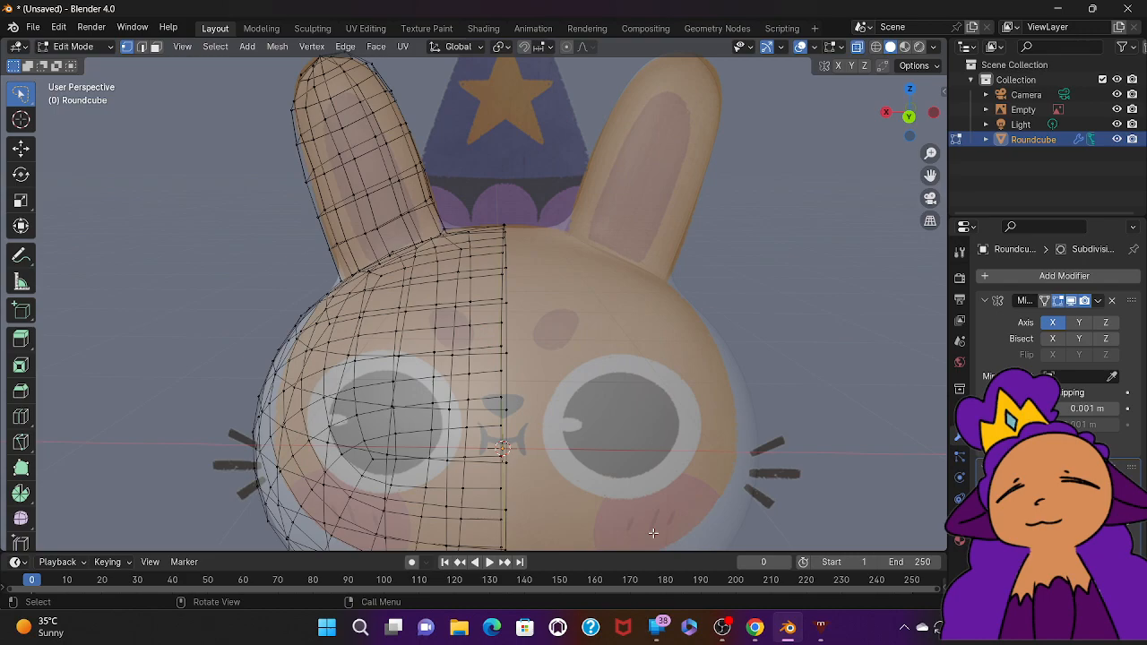
middle_click_drag(518, 450, 518, 450)
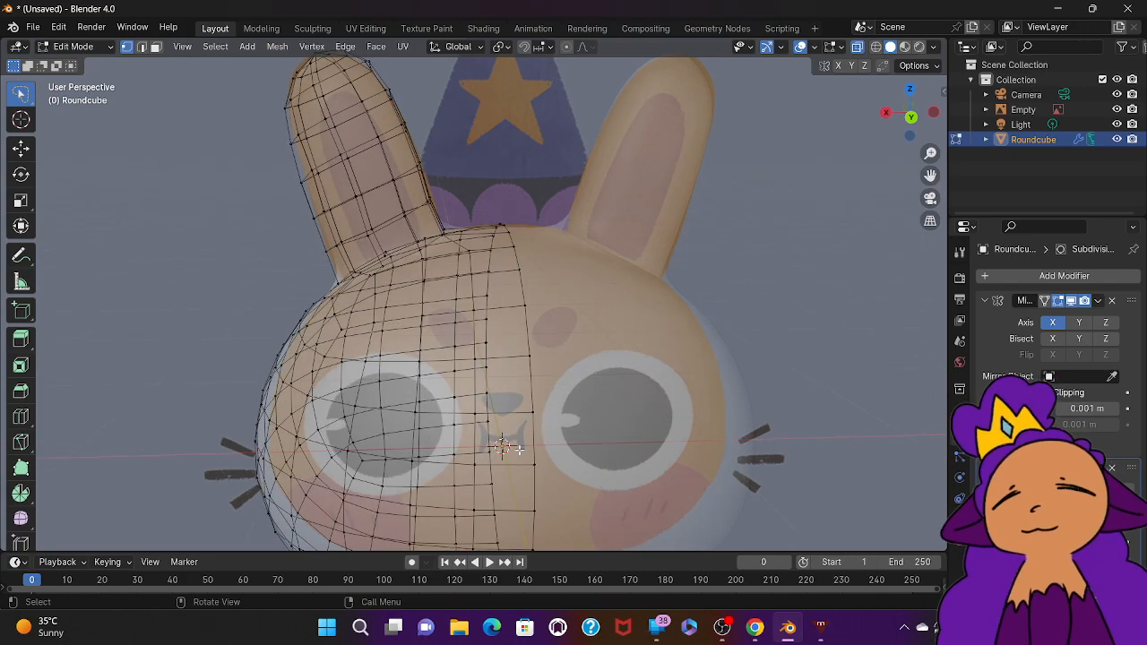
key("ctrl+KP_1")
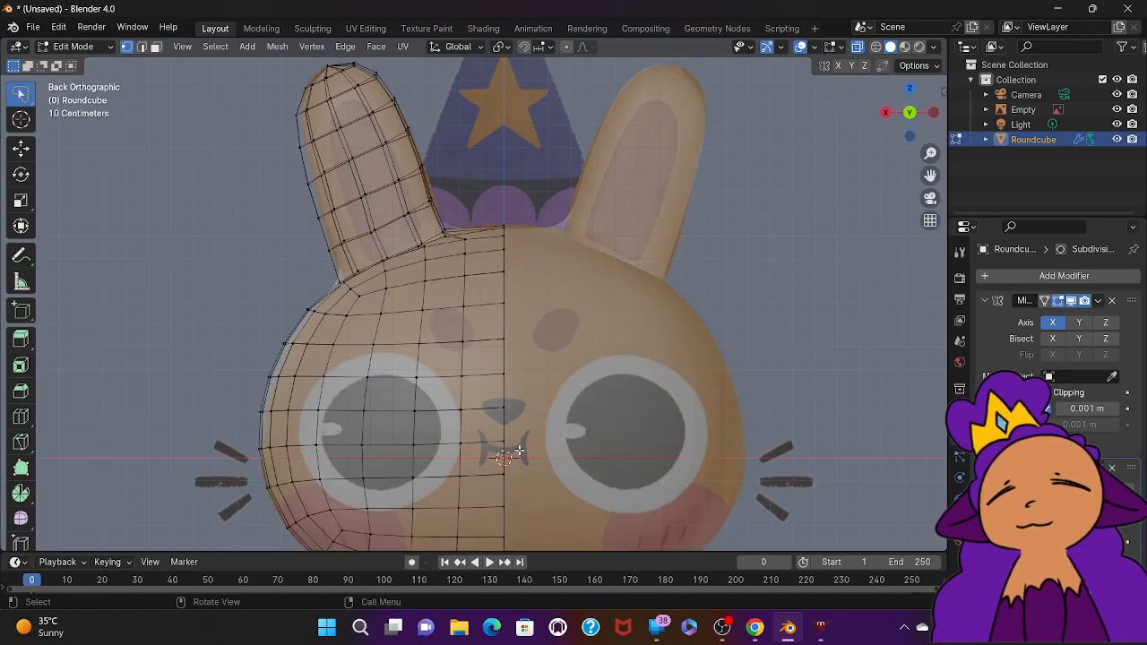
left_click(427, 191)
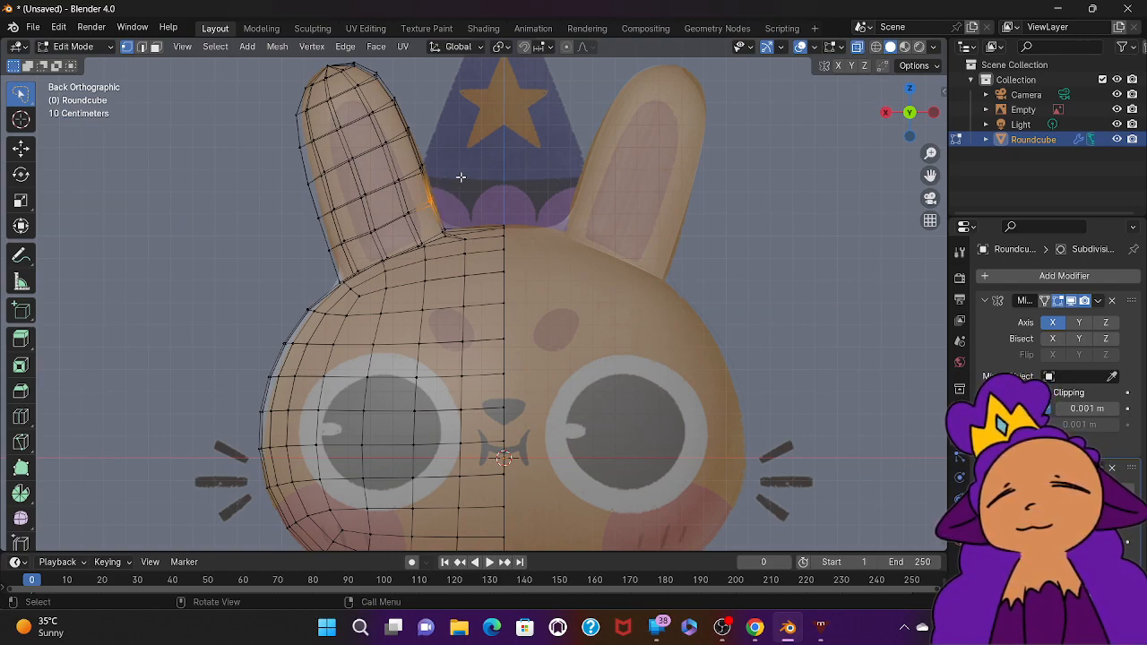
key("g")
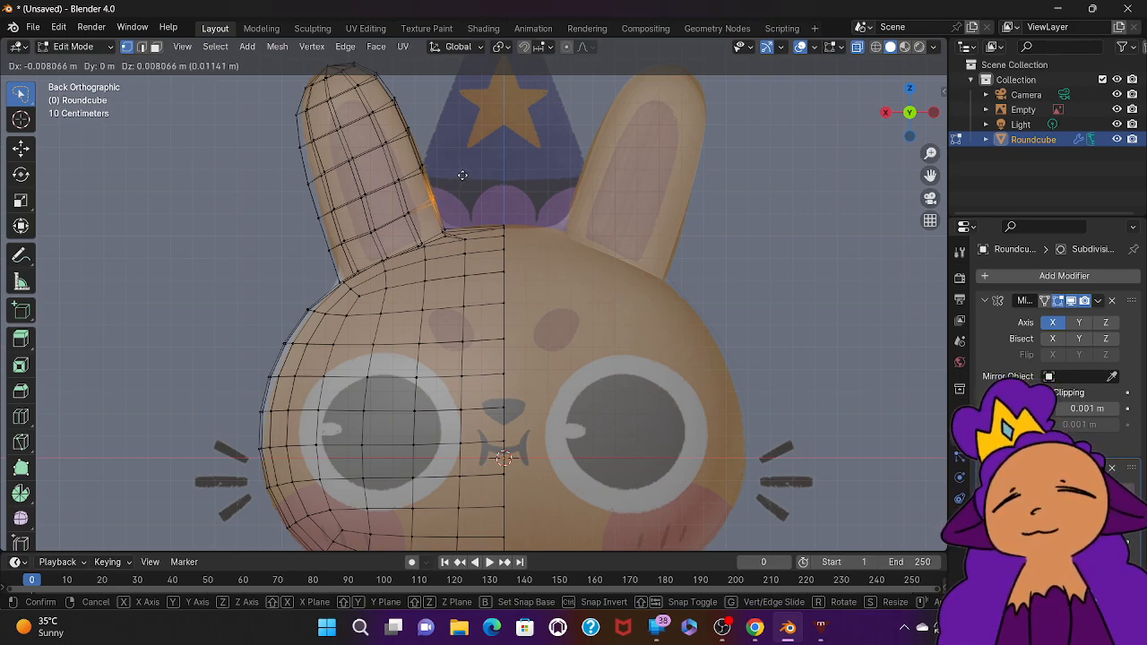
left_click(462, 175)
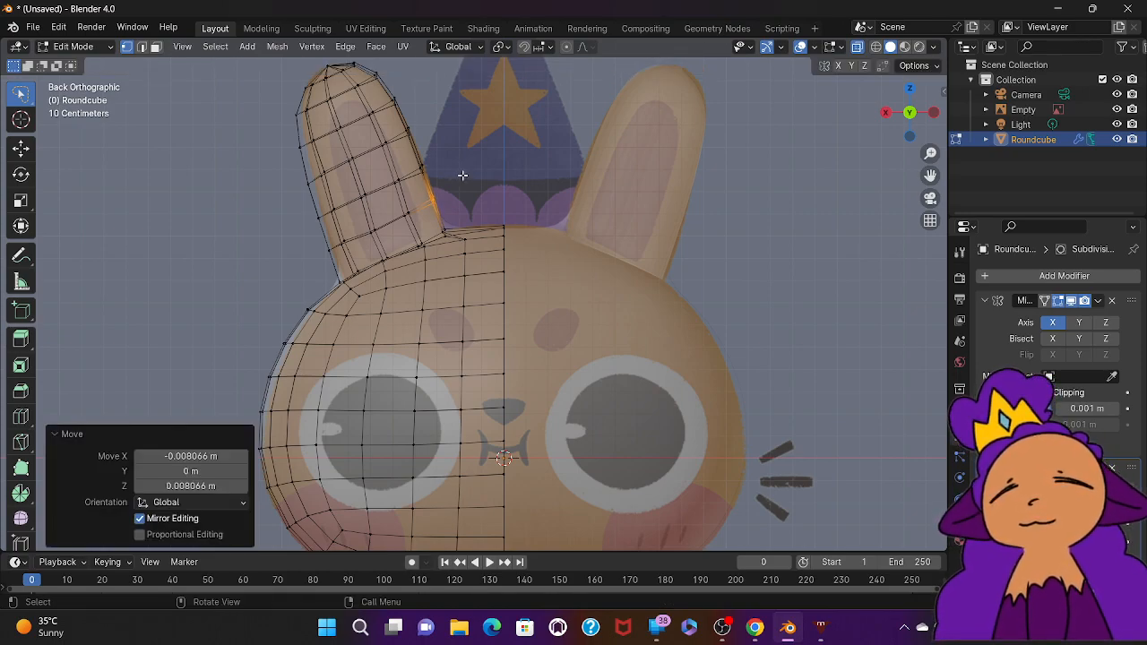
Step: Switch to Chrome and play the Blender Tutorial - 2D Drawing to 3D Model (Part 1) video from 8:24, pausing at 9:13
left_click(755, 627)
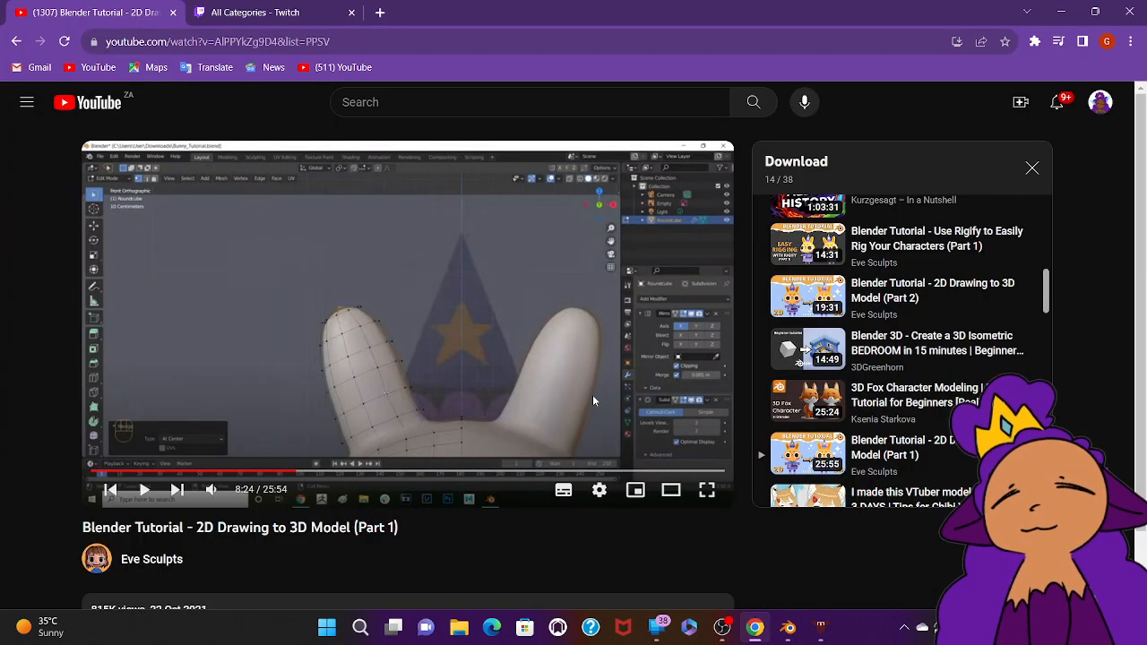
left_click(593, 396)
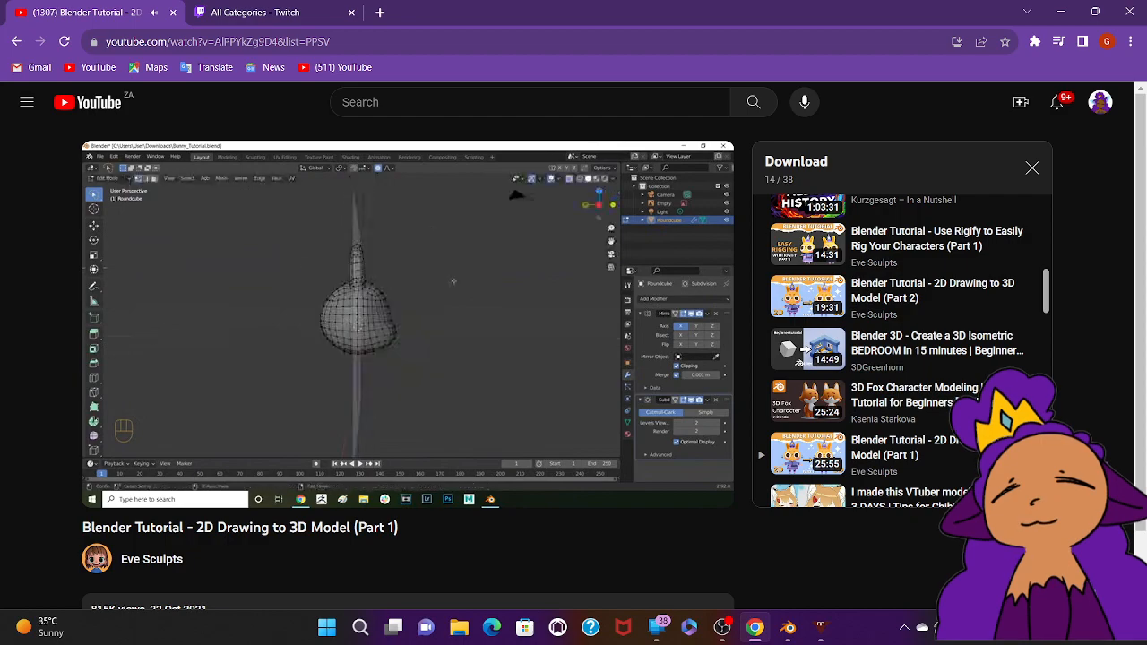
left_click(500, 347)
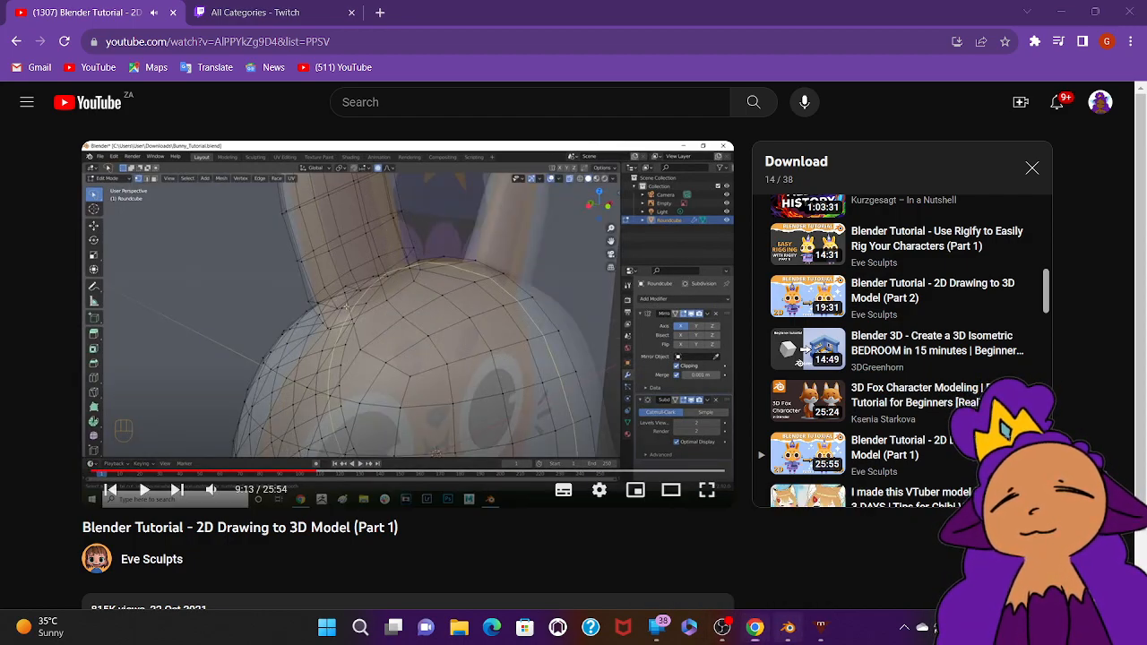
Step: Return to Blender, turn on proportional editing and select the vertices along the head's negative-Y side as seen from the side
left_click(788, 627)
scroll(710, 499, "left", 10)
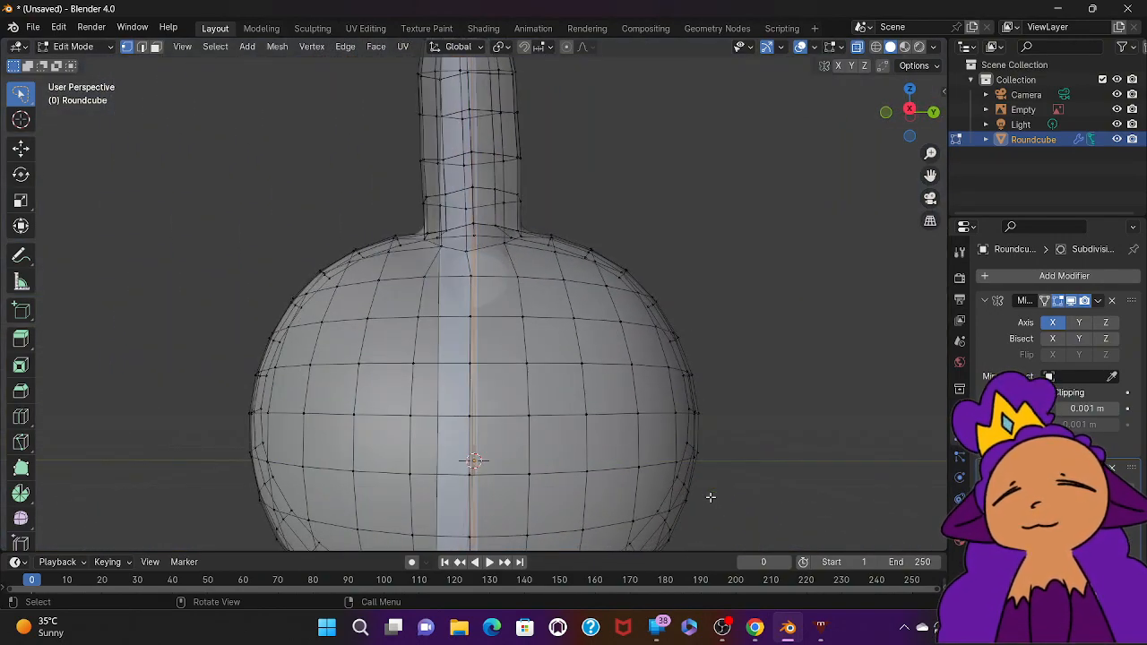
scroll(710, 497, "down", 5)
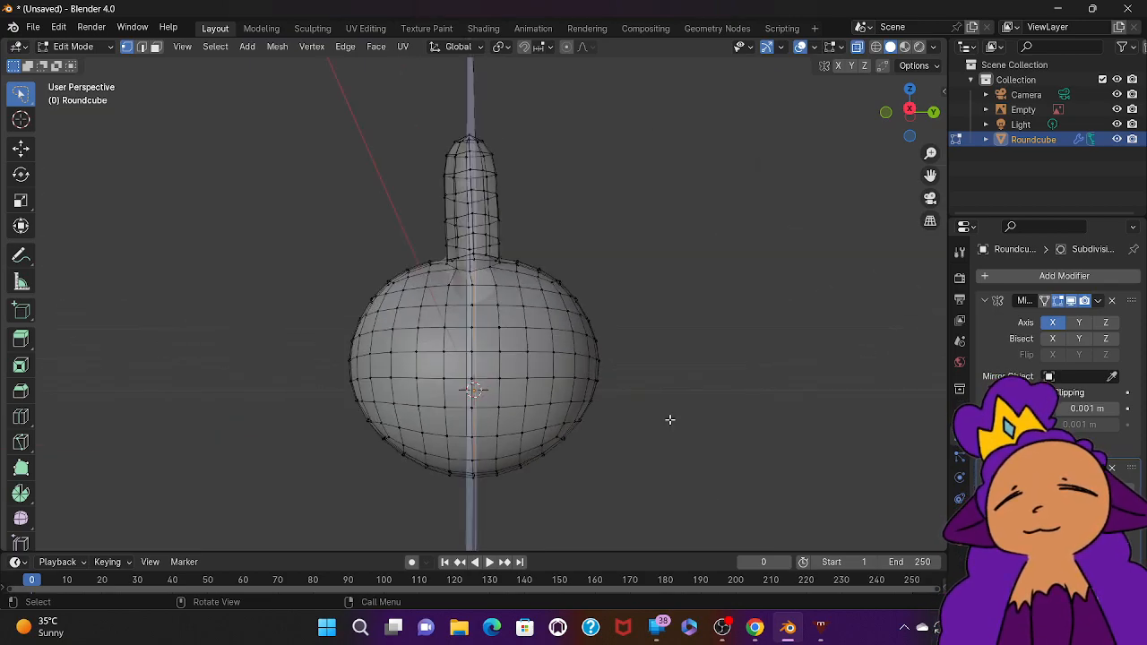
left_click(616, 307, "alt")
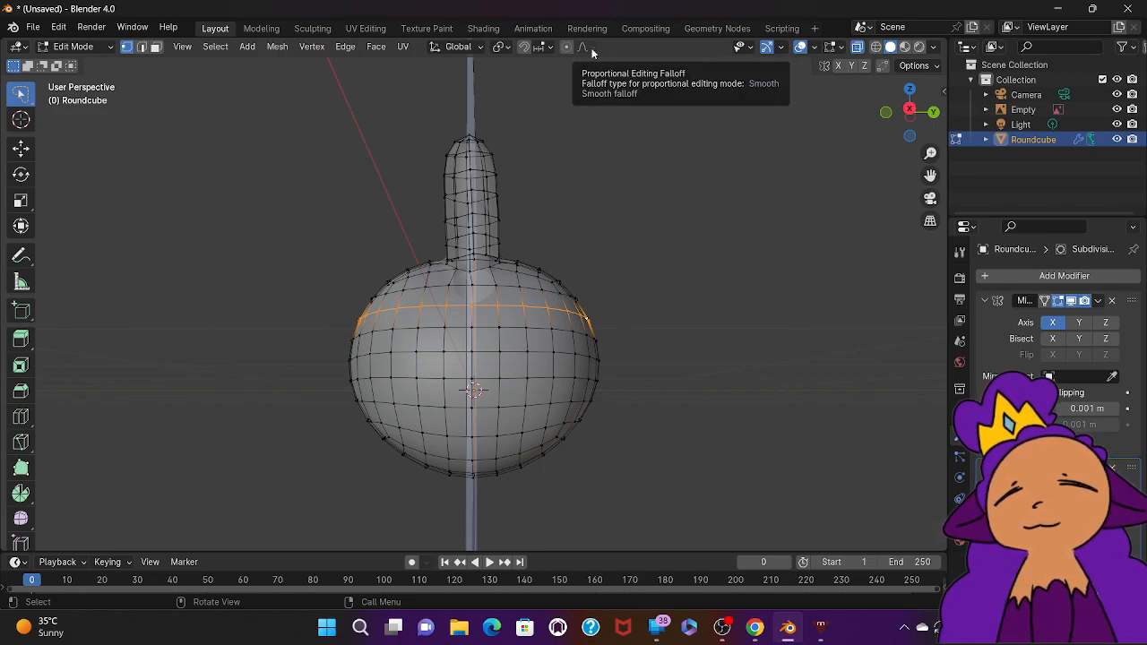
key("alt+a")
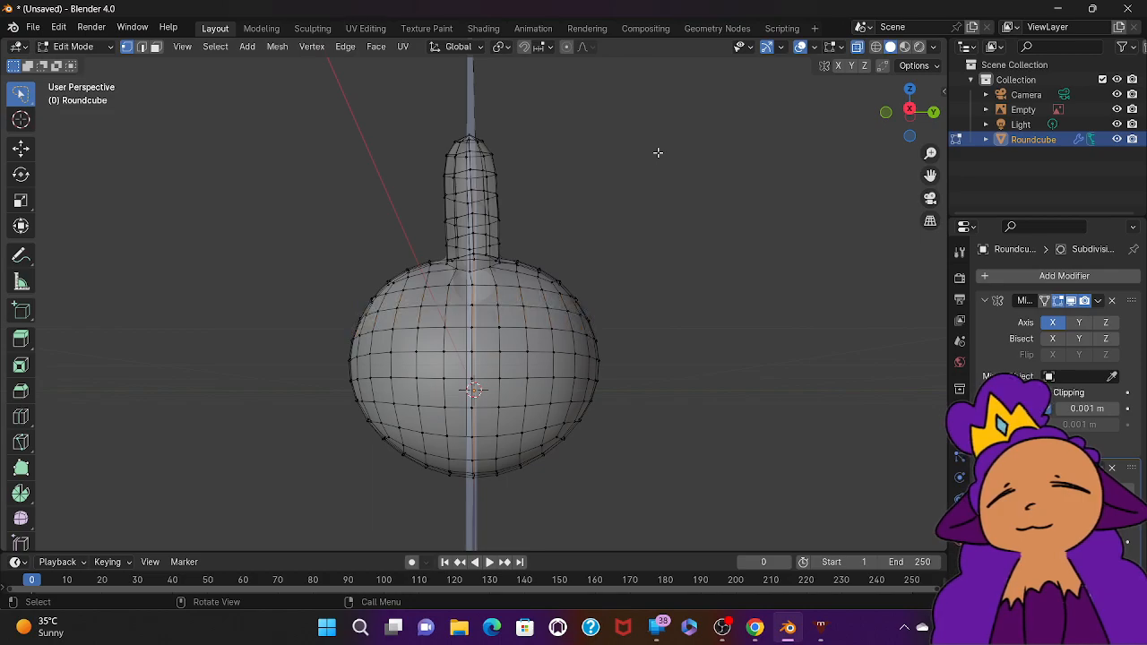
left_click(566, 48)
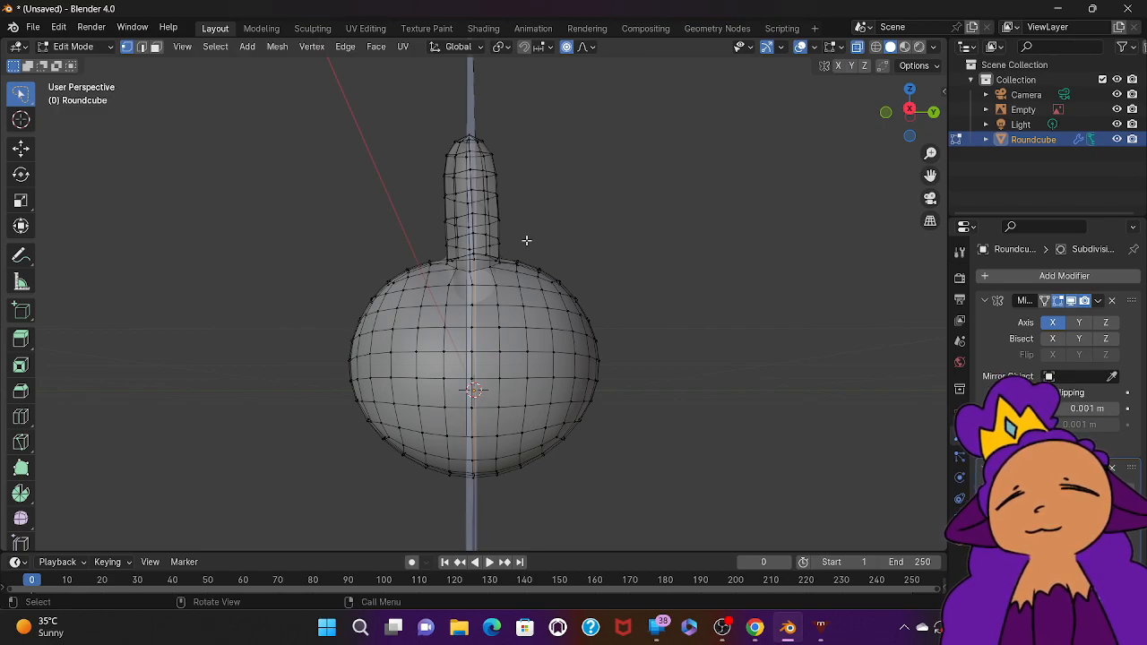
mouse_move(318, 263)
left_mouse_down()
mouse_move(403, 285)
mouse_move(376, 471)
mouse_move(322, 449)
left_mouse_up()
mouse_move(286, 249)
left_mouse_down()
mouse_move(338, 220)
mouse_move(403, 237)
mouse_move(416, 265)
mouse_move(410, 521)
left_mouse_up()
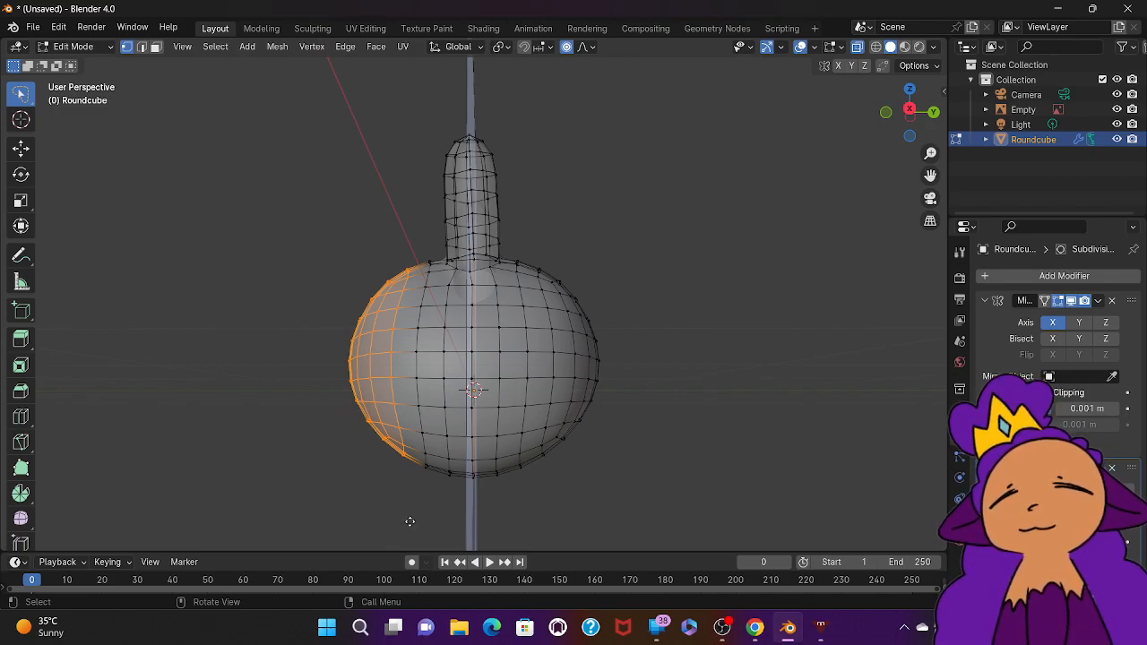
Step: Move the selected negative-Y side vertices about 0.086 m in Y with a proportional size of about 0.683 m
key("g")
scroll(410, 522, "down", 13)
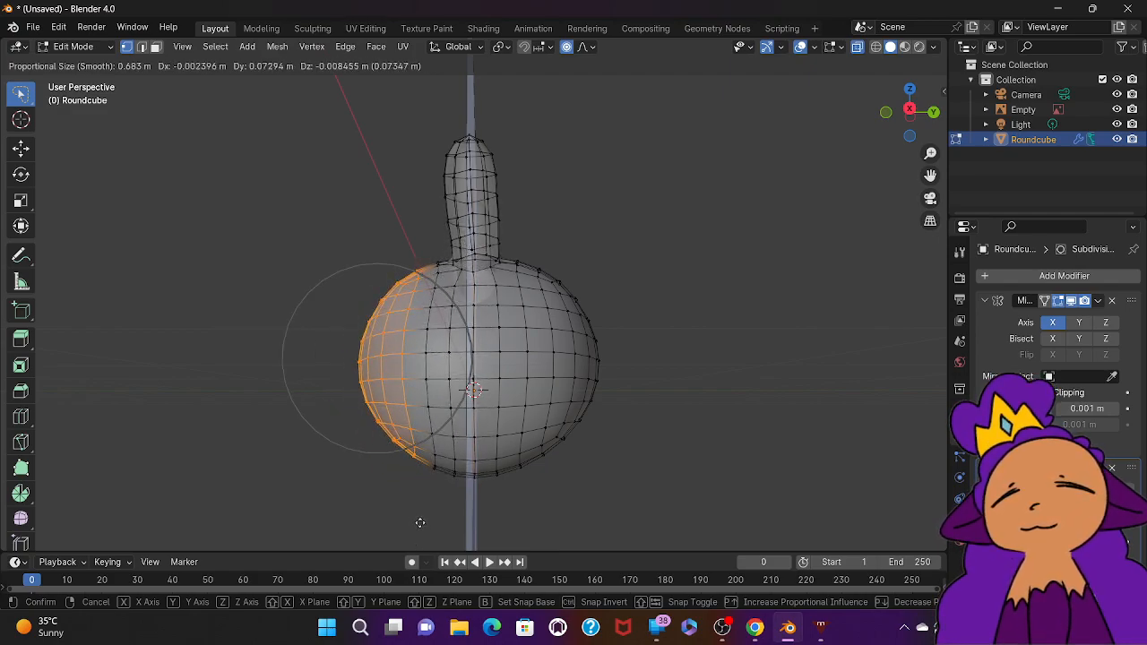
left_click(421, 523)
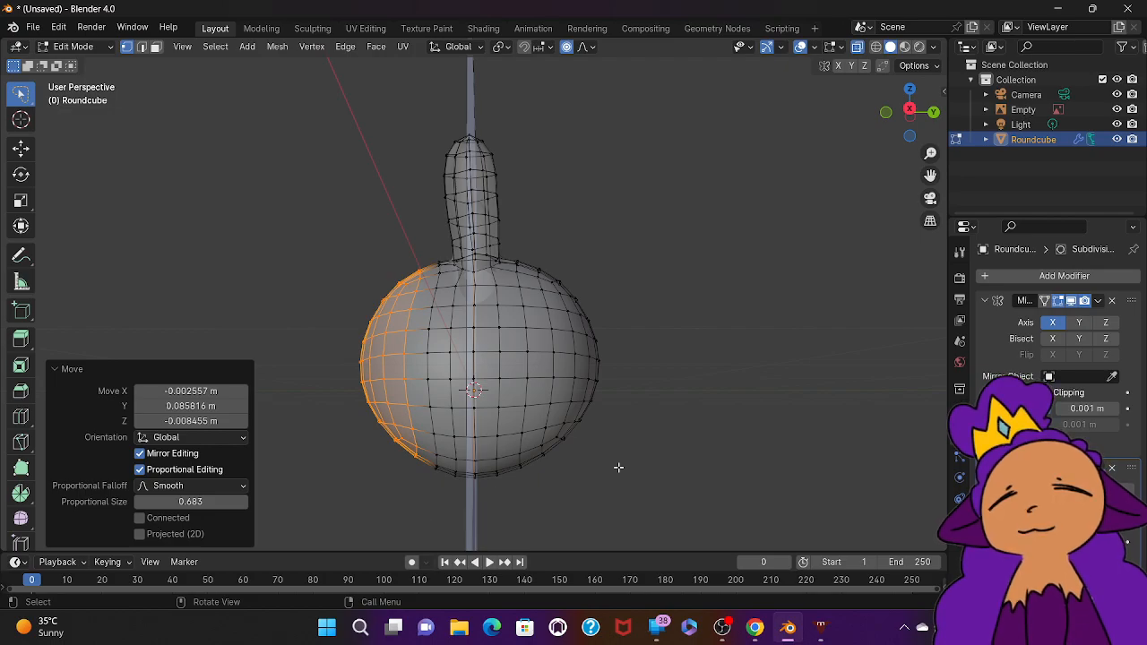
Step: Move the head's upper positive-Y side vertices about -0.09 m in Y, and a smaller patch there about -0.123 m in Y
mouse_move(621, 294)
left_mouse_down()
mouse_move(571, 264)
mouse_move(541, 280)
mouse_move(614, 357)
mouse_move(639, 339)
left_mouse_up()
key("g")
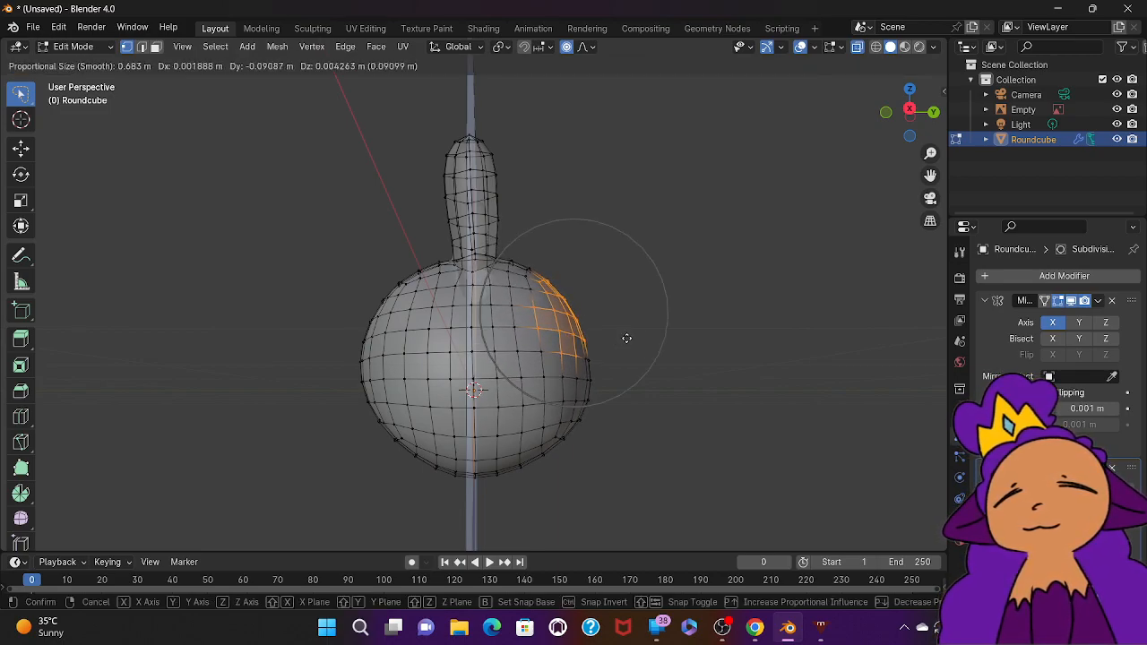
left_click(609, 320)
mouse_move(610, 320)
left_mouse_down()
mouse_move(578, 285)
mouse_move(545, 294)
mouse_move(544, 330)
mouse_move(618, 343)
left_mouse_up()
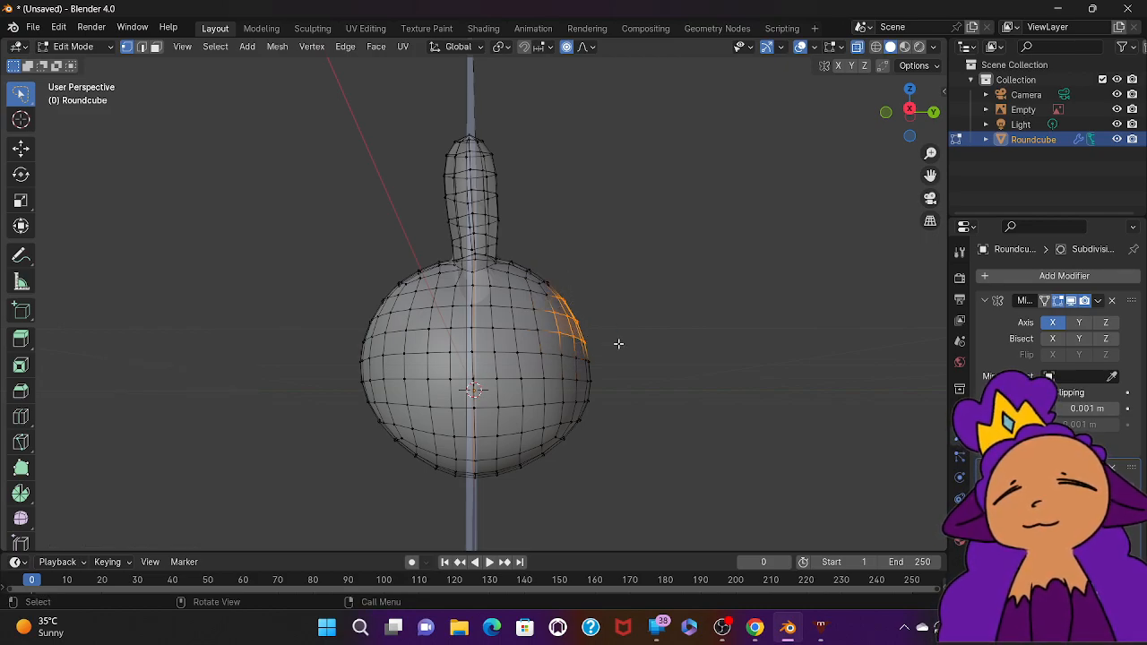
key("g")
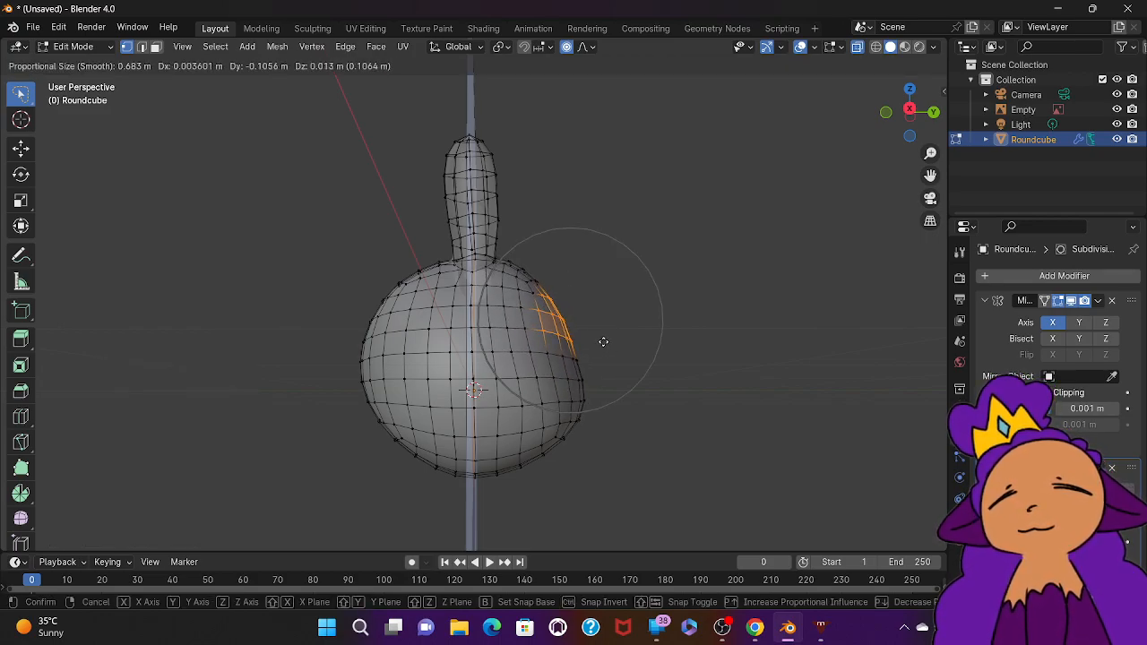
left_click(601, 344)
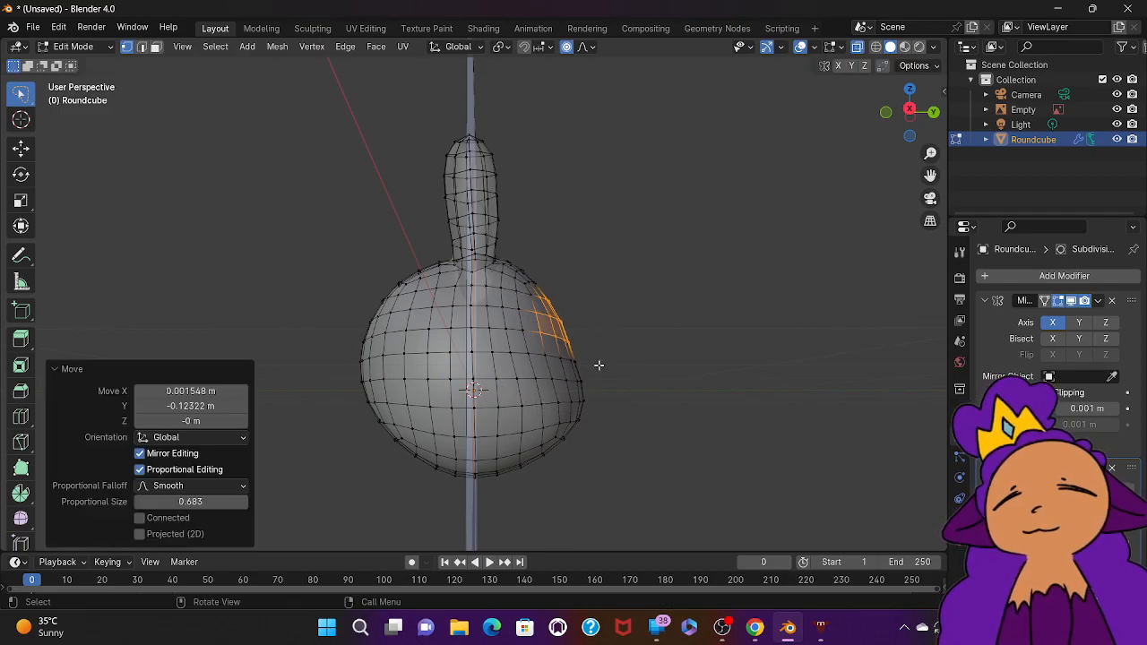
Step: Raise the vertices on the head's lower positive-Y side about 0.06 m in Z with proportional editing
mouse_move(592, 364)
left_mouse_down()
mouse_move(536, 383)
mouse_move(614, 444)
mouse_move(623, 423)
left_mouse_up()
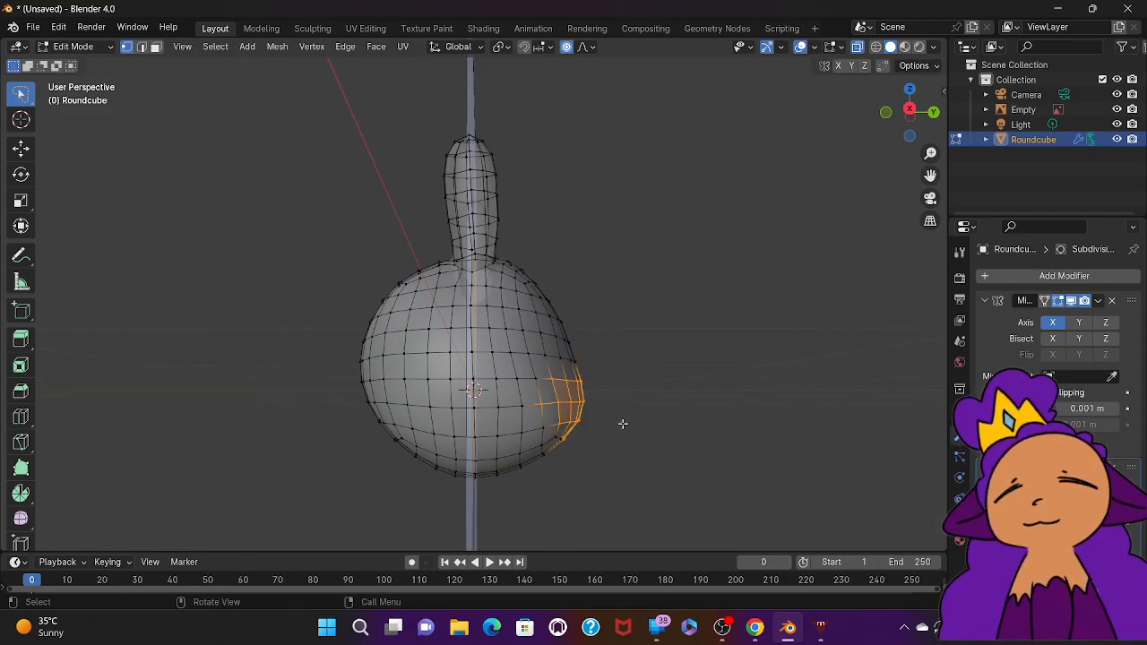
key("g")
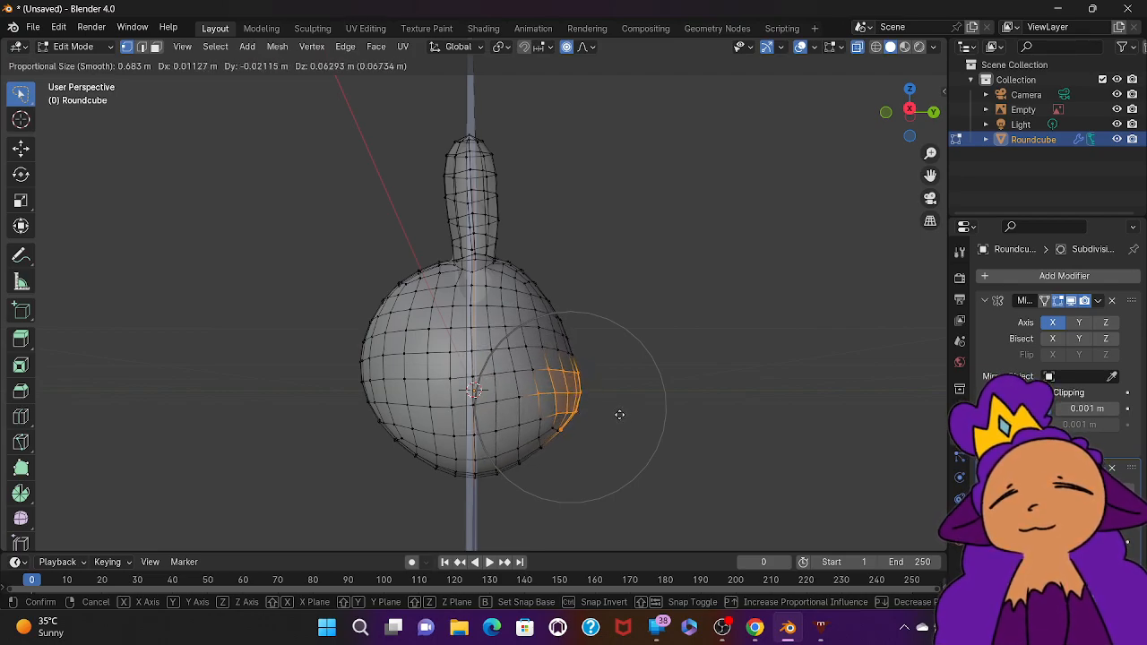
left_click(628, 415)
Step: Lasso-select the small upper positive-Y patch and move it about -0.11 m in Y with the proportional size reduced to about 0.424 m
mouse_move(607, 313)
right_mouse_down("ctrl")
mouse_move(541, 319)
mouse_move(605, 340)
right_mouse_up("ctrl")
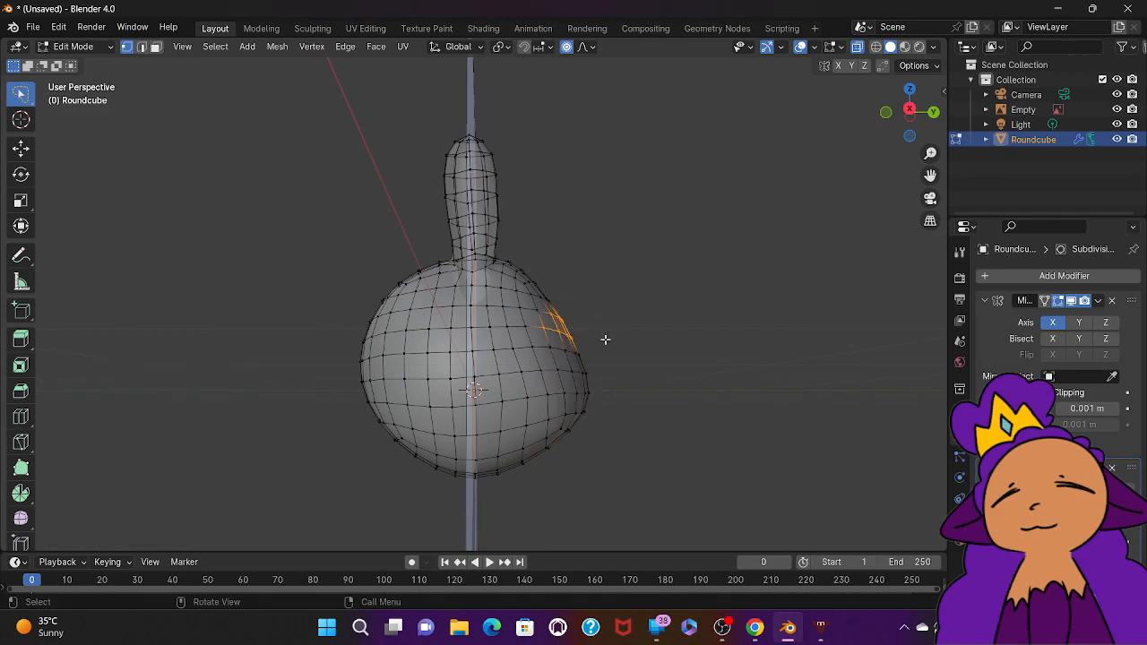
key("g")
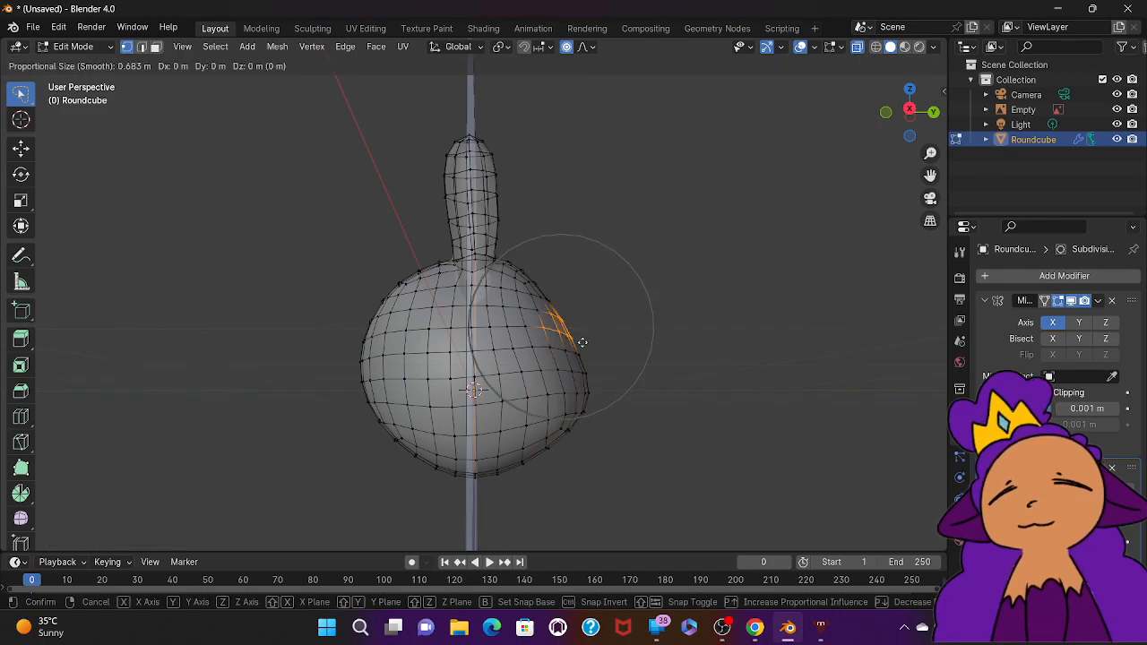
scroll(574, 341, "up", 7)
scroll(581, 328, "down", 2)
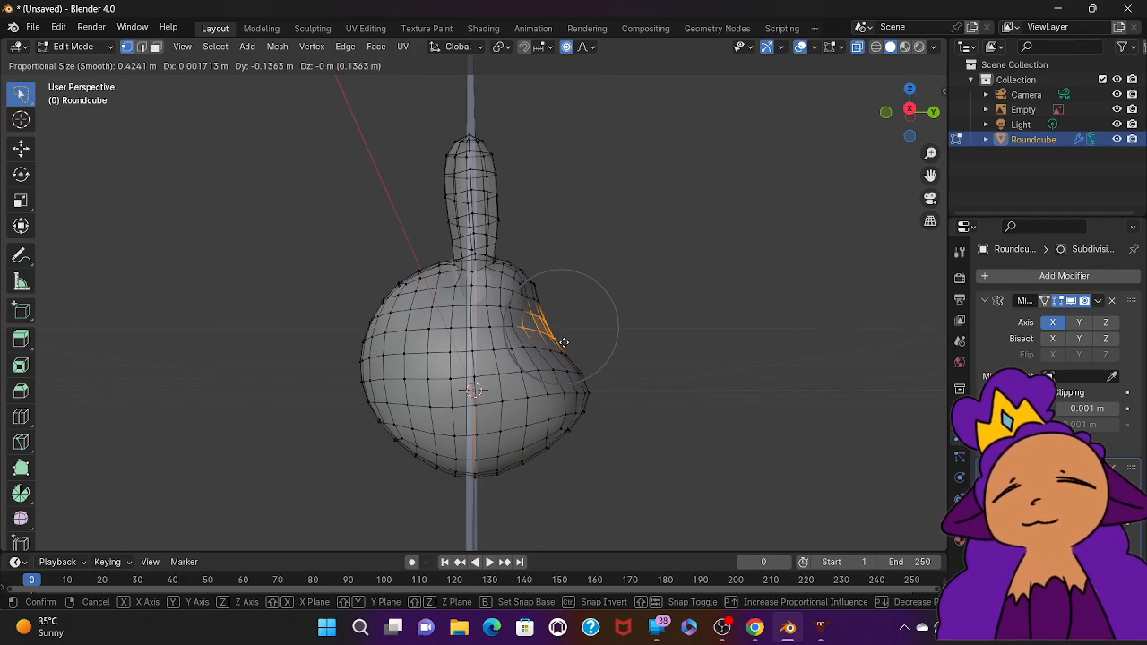
left_click(567, 341)
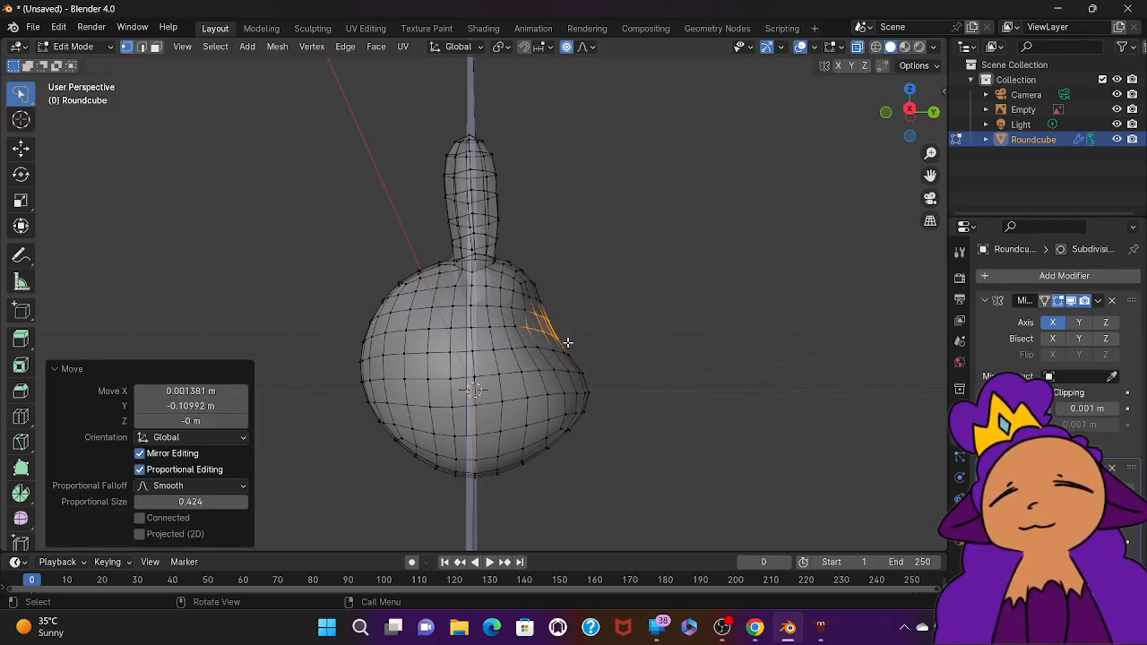
Step: Undo all the side-profile moves on the head, back to the selection of the negative-Y side vertices
key("ctrl+z")
key("ctrl+z")
key("ctrl+z")
key("ctrl+z")
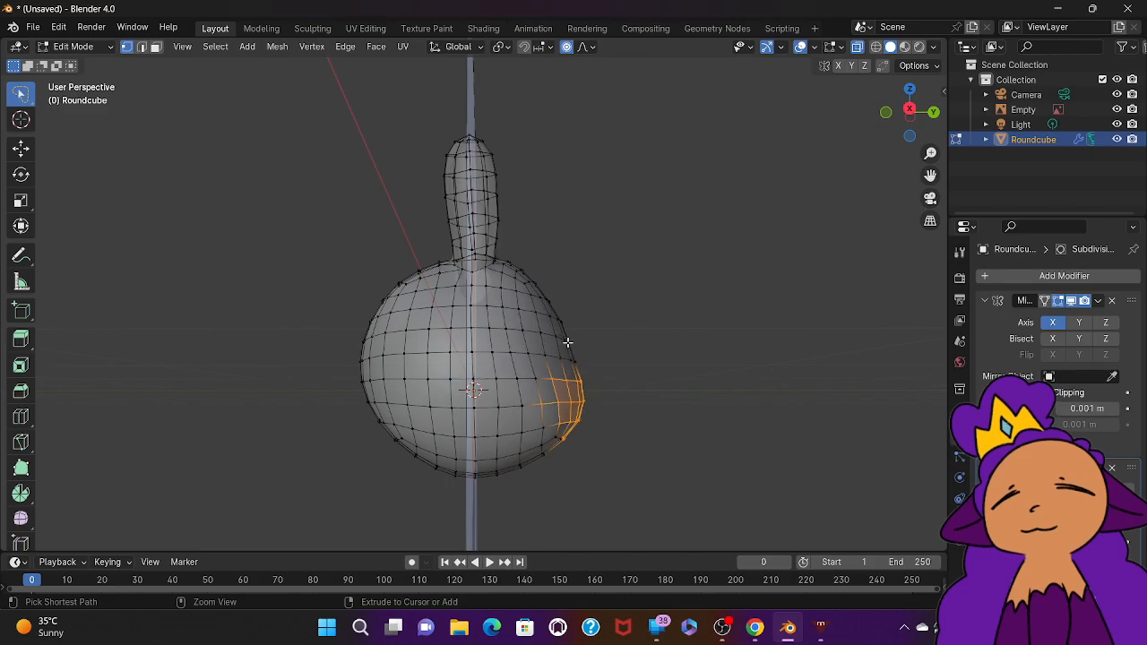
key("ctrl+z")
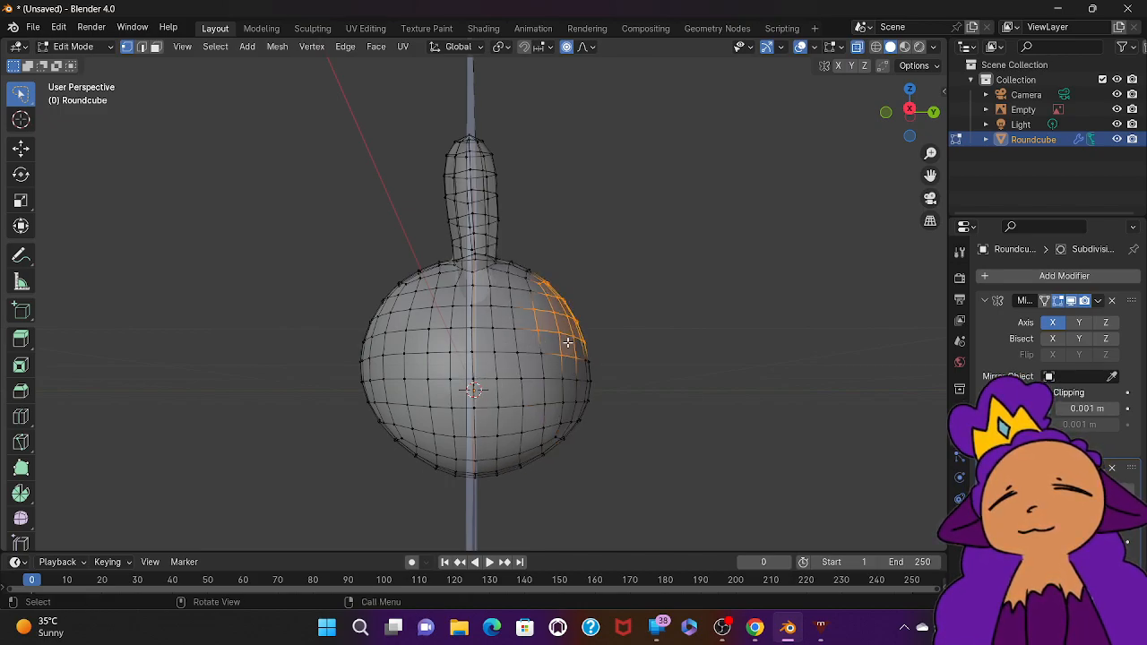
key("ctrl+shift+z")
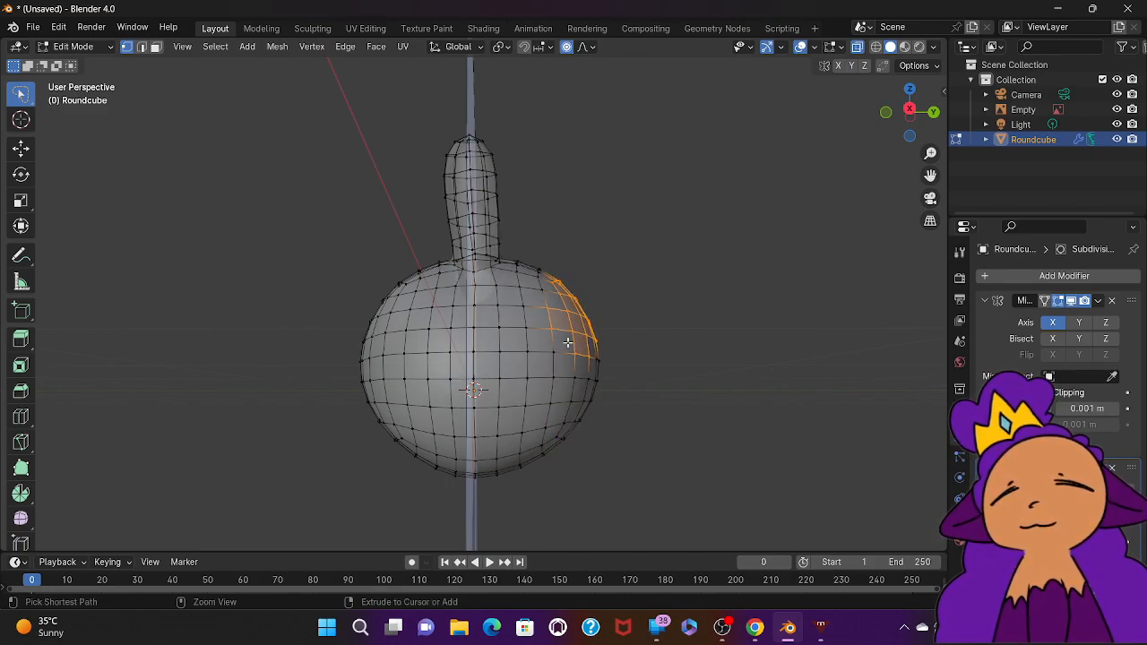
key("ctrl+z")
key("ctrl+z")
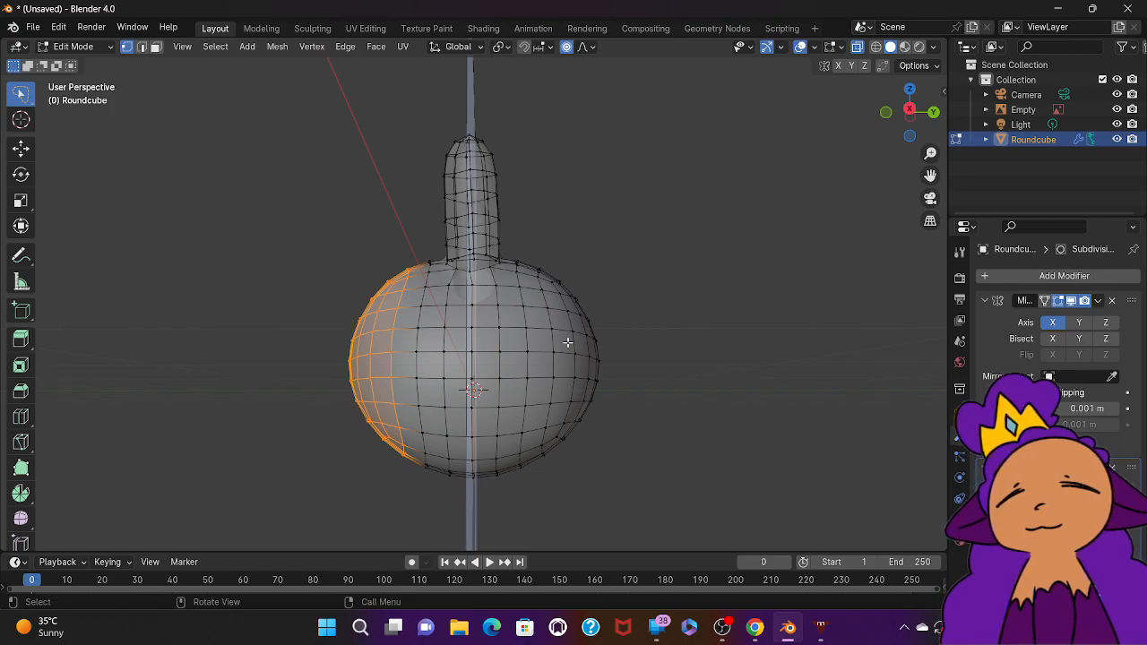
Step: Move the head's selected negative-Y side vertices about 0.074 m in Y, using a proportional size of about 0.467 m
left_click(935, 114)
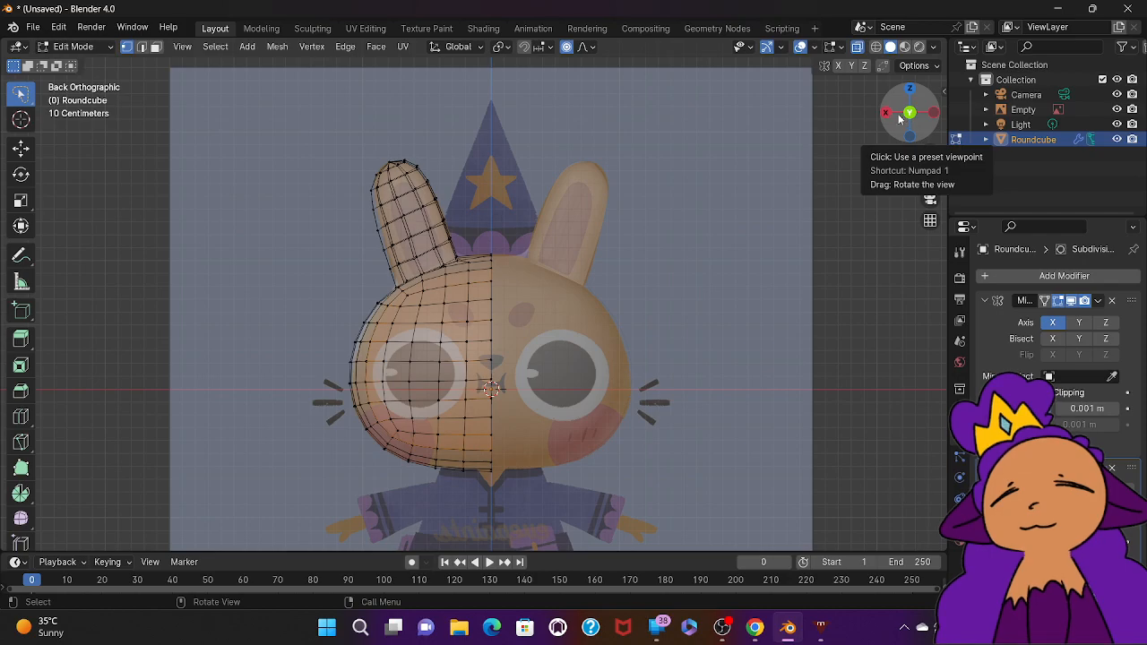
left_click(885, 115)
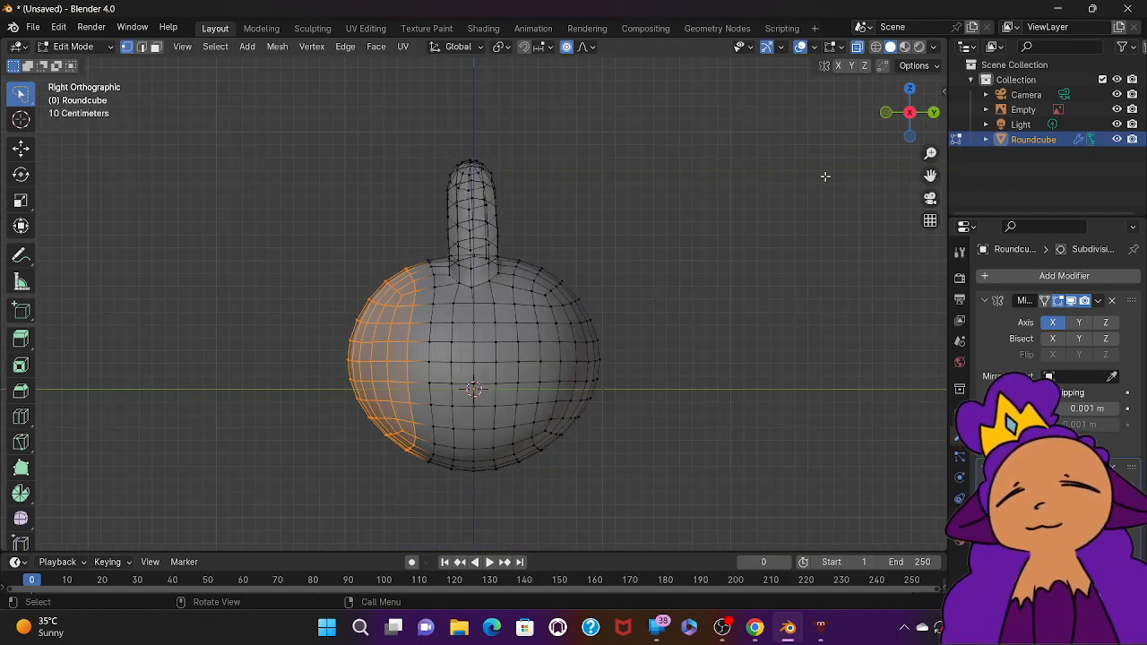
key("g")
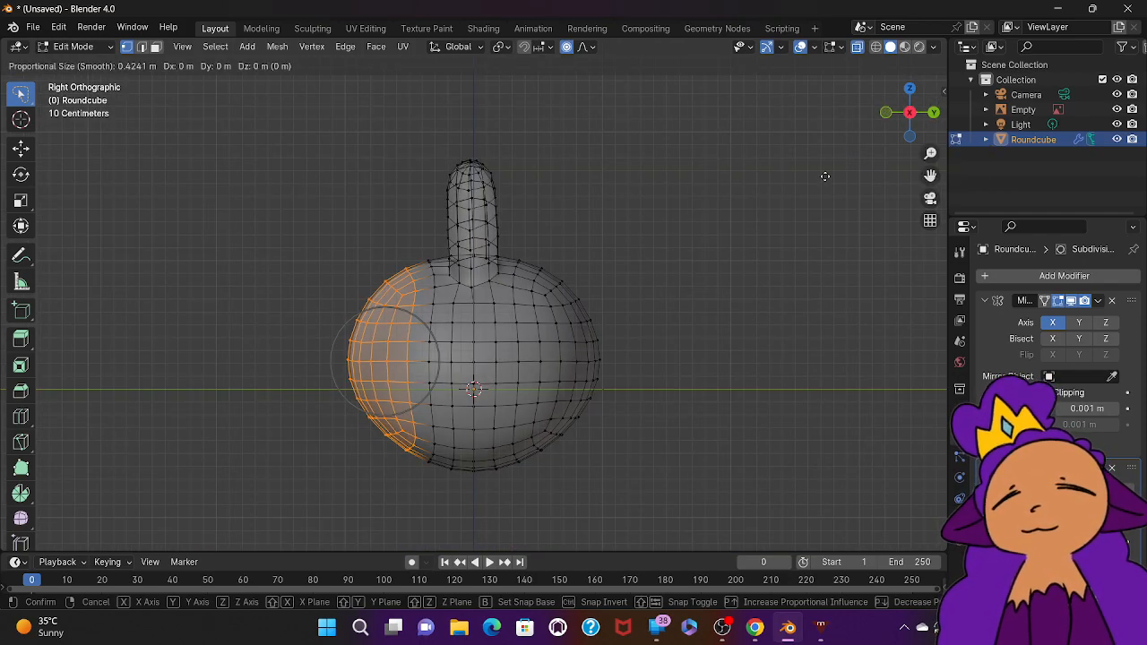
key("y")
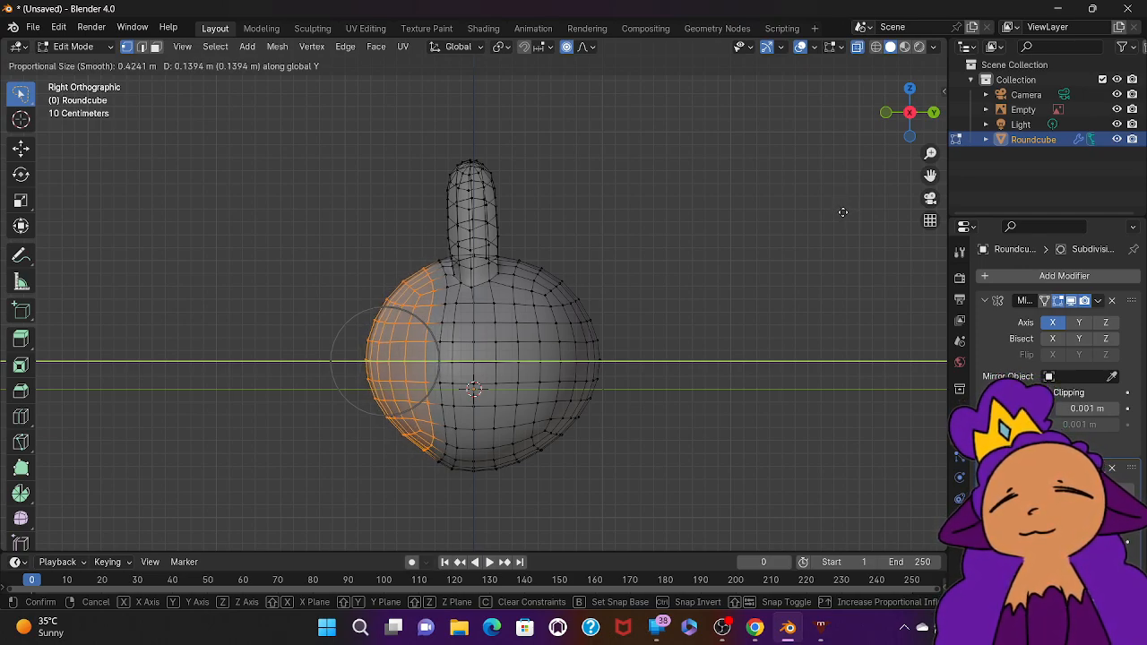
scroll(843, 211, "down", 6)
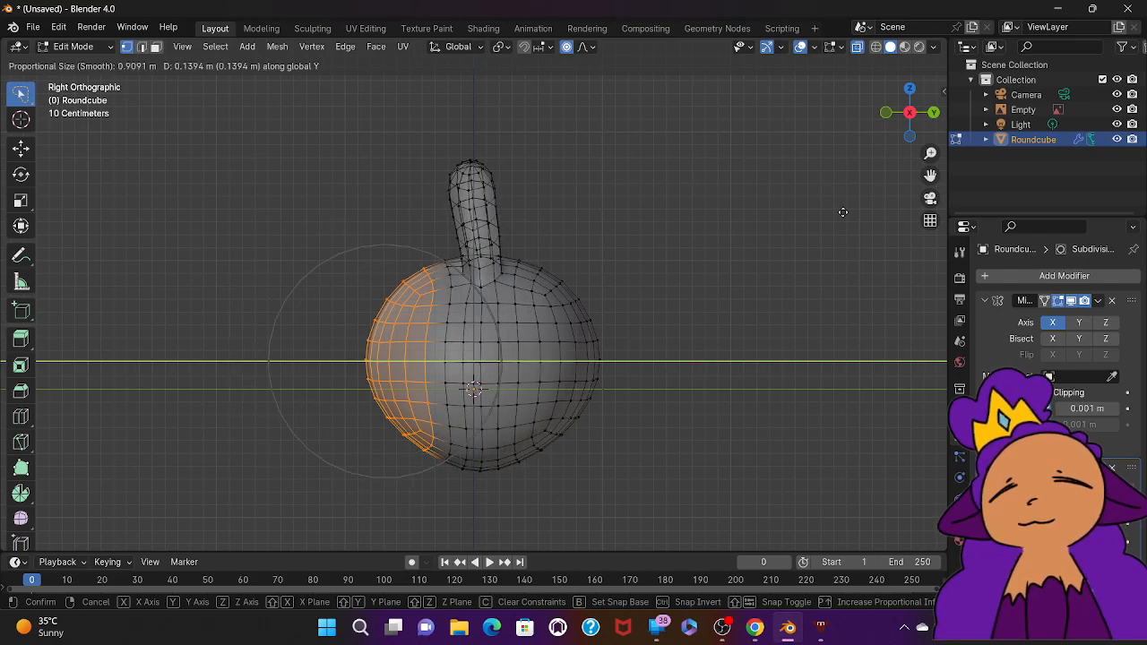
scroll(844, 211, "up", 4)
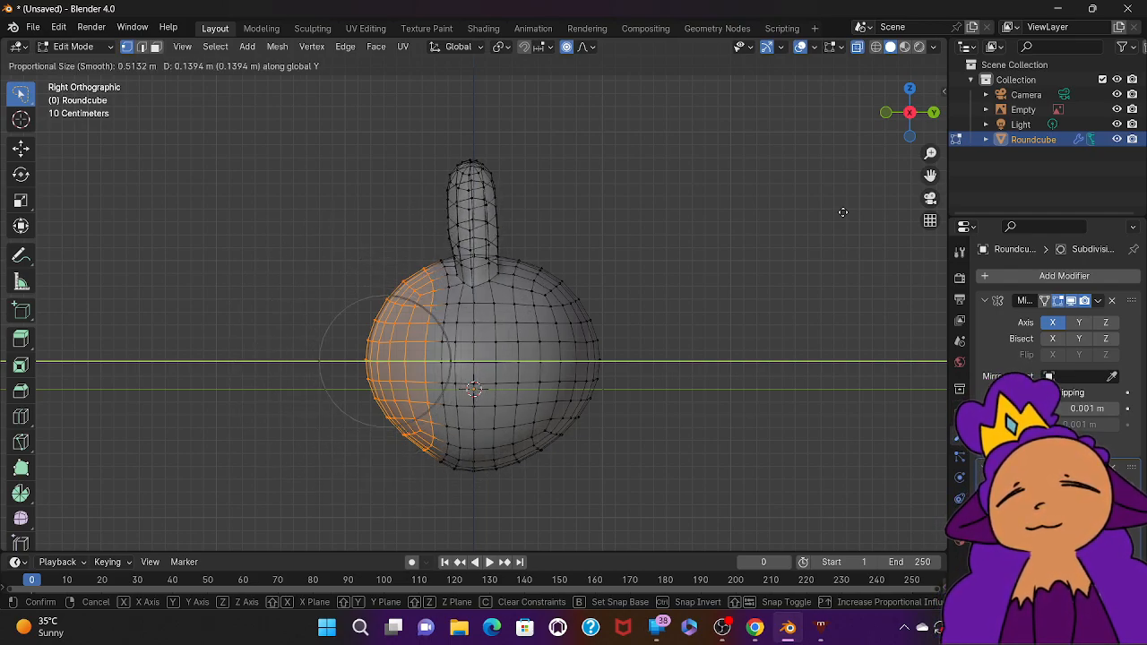
scroll(841, 212, "up", 1)
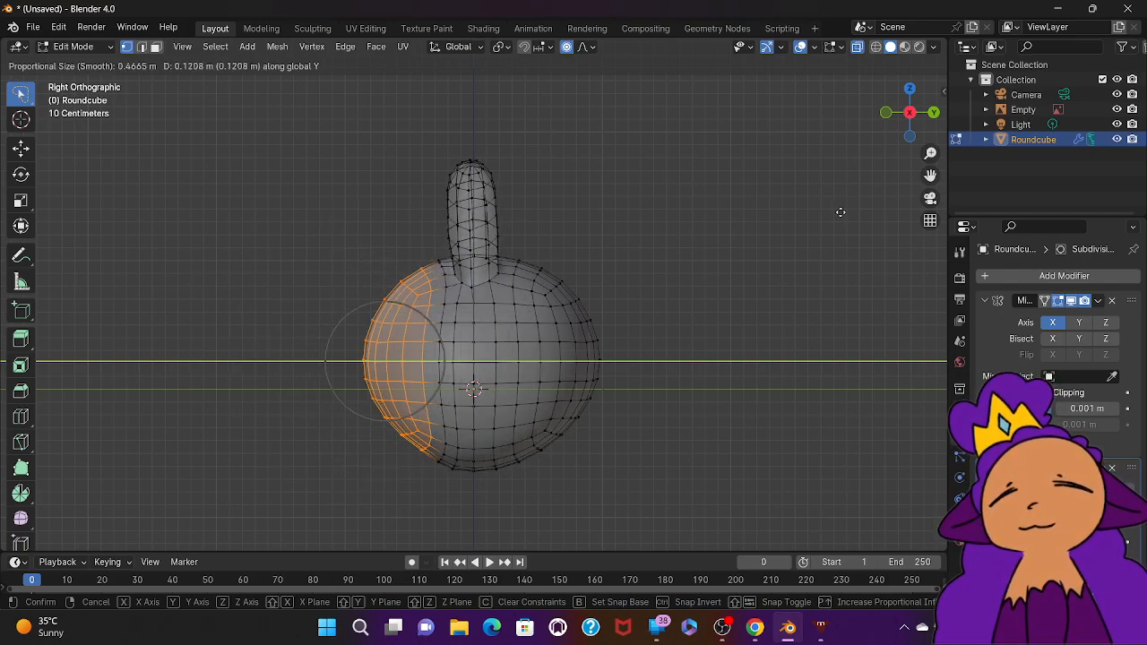
left_click(835, 219)
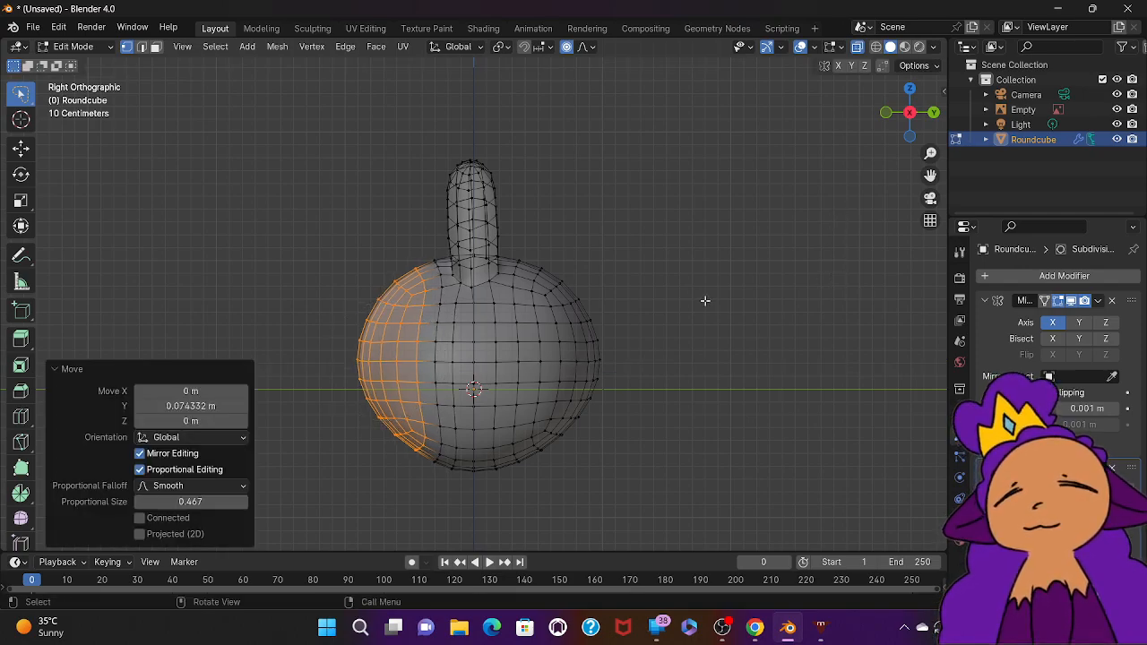
Step: Select the head's lower negative-Y patch of vertices and move it about -0.056 m in Y with proportional editing
left_click(372, 380)
left_click(349, 406)
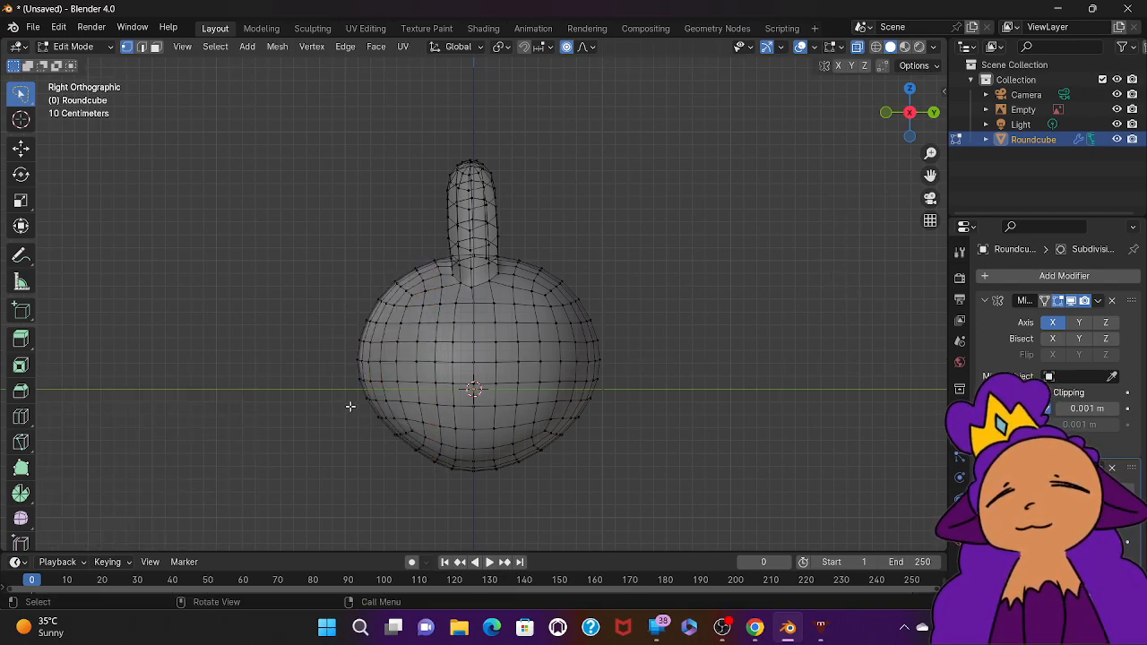
mouse_move(360, 441)
left_mouse_down()
mouse_move(457, 408)
mouse_move(408, 491)
left_mouse_up()
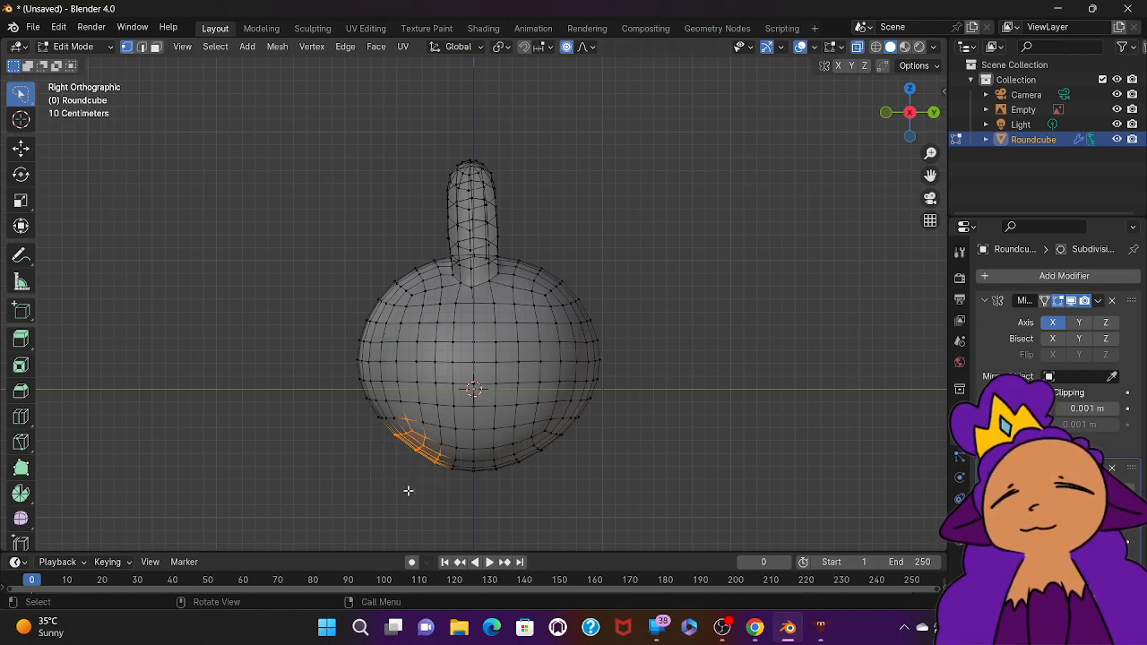
key("g")
key("y")
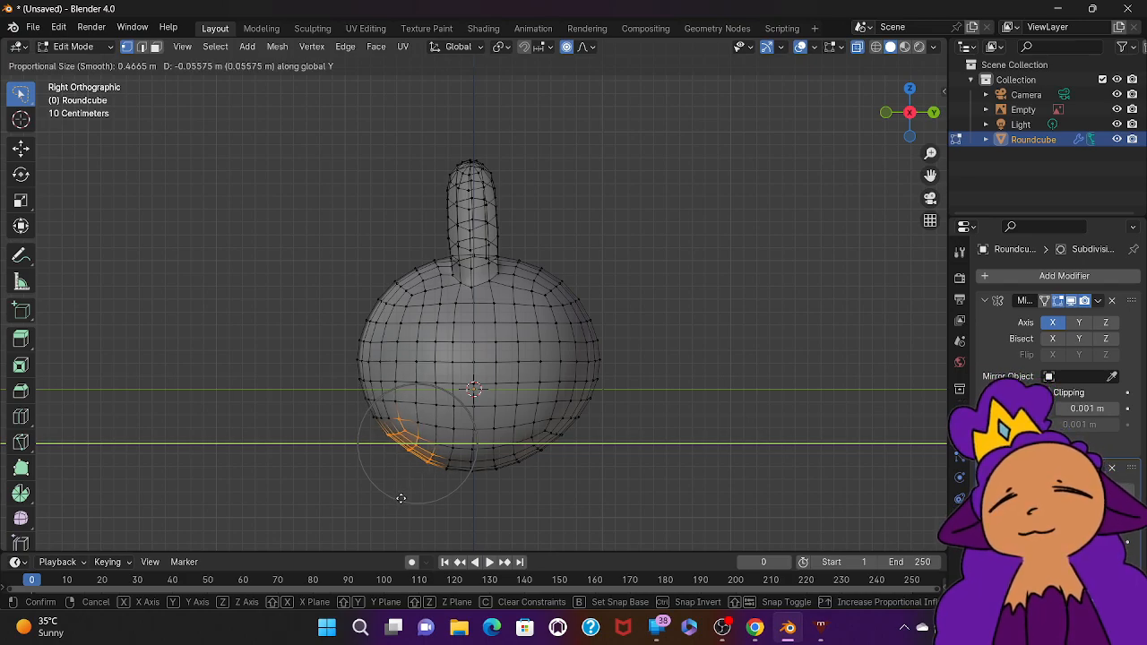
left_click(400, 498)
Step: Lasso-select the head's upper positive-Y patch and move it about -0.074 m in Y with proportional editing
mouse_move(627, 289)
right_mouse_down("ctrl")
mouse_move(583, 295)
mouse_move(564, 335)
mouse_move(622, 339)
right_mouse_up("ctrl")
key("g")
key("y")
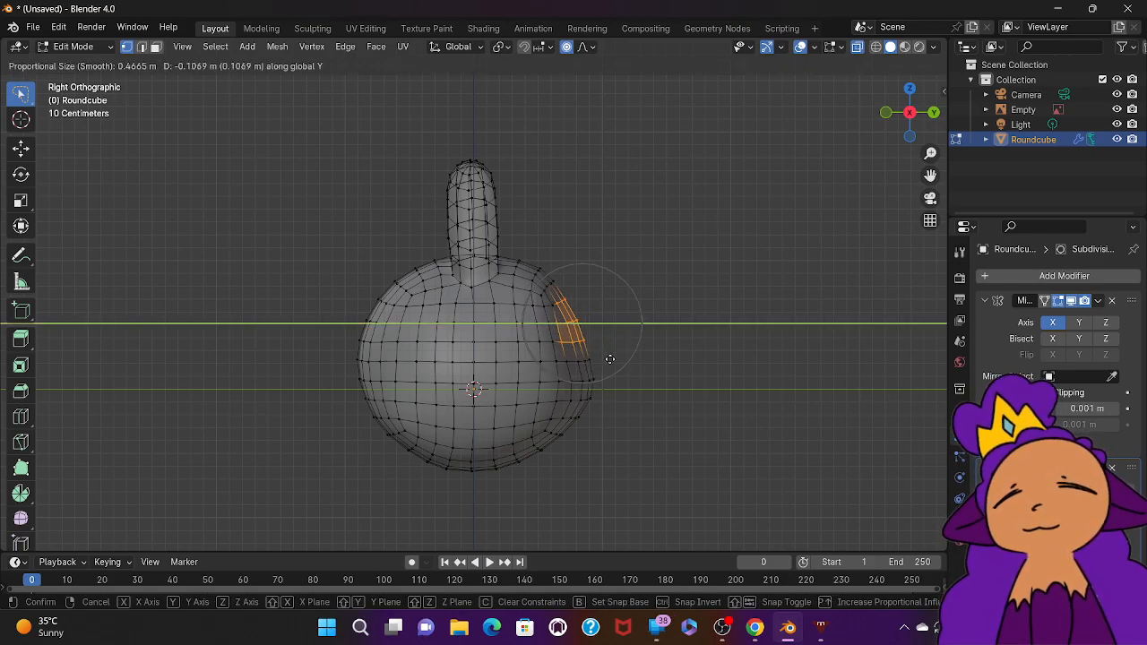
left_click(613, 357)
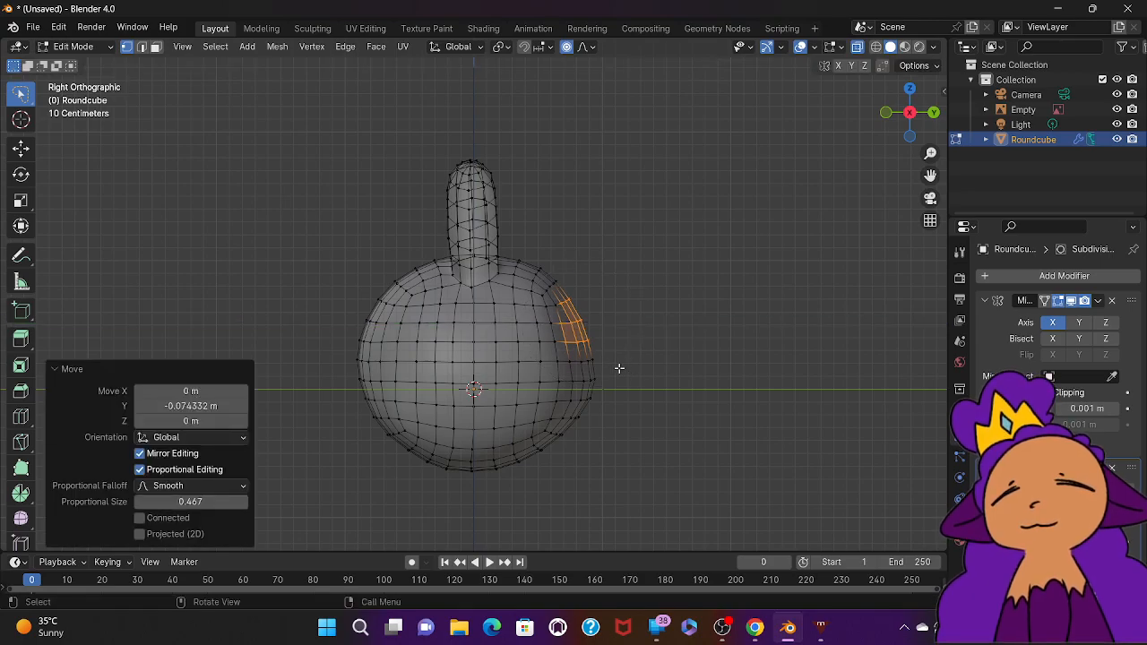
Step: Lasso-select the head's mid-to-lower positive-Y vertices and move them about 0.13 m in Y to push out the muzzle
mouse_move(610, 352)
right_mouse_down("ctrl")
mouse_move(551, 384)
mouse_move(627, 428)
right_mouse_up("ctrl")
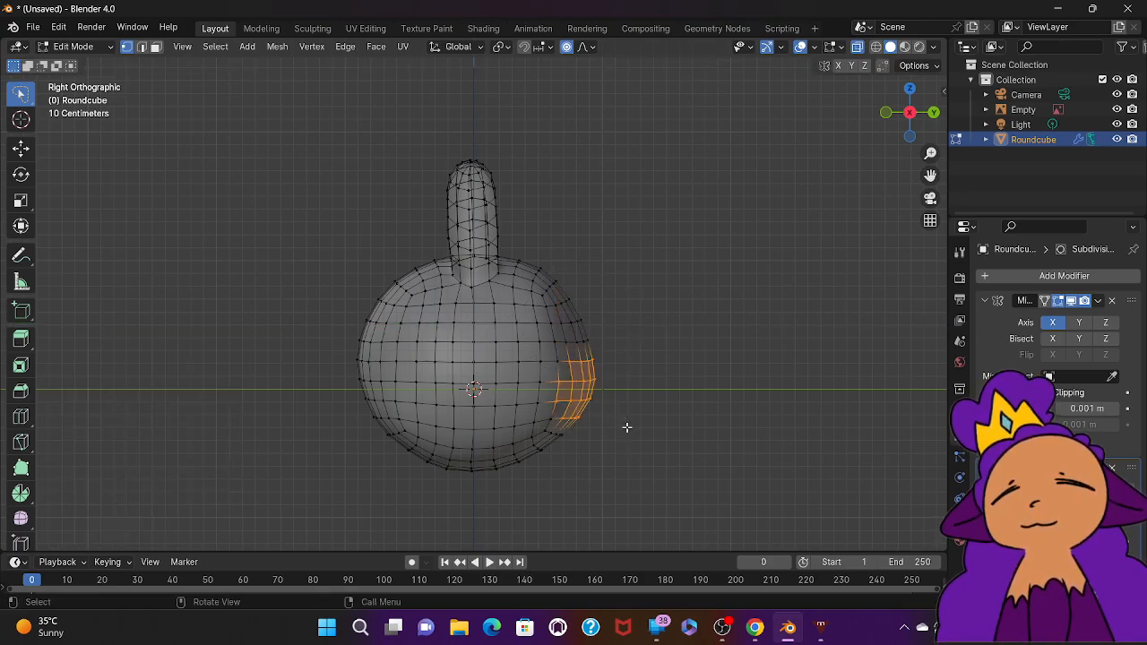
key("g")
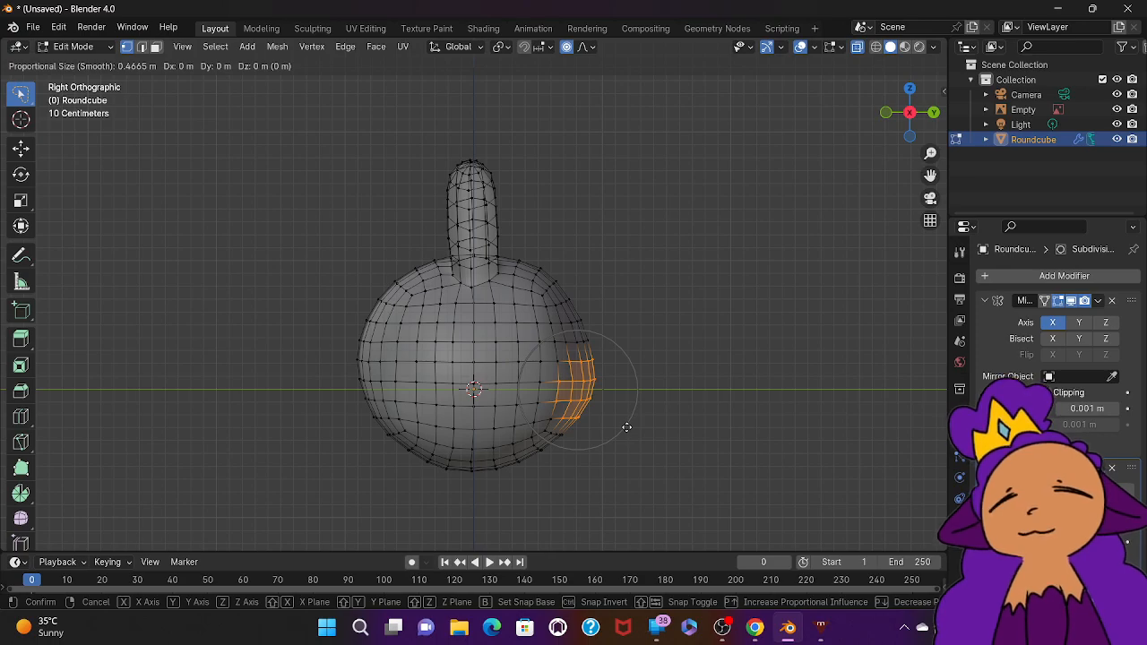
key("y")
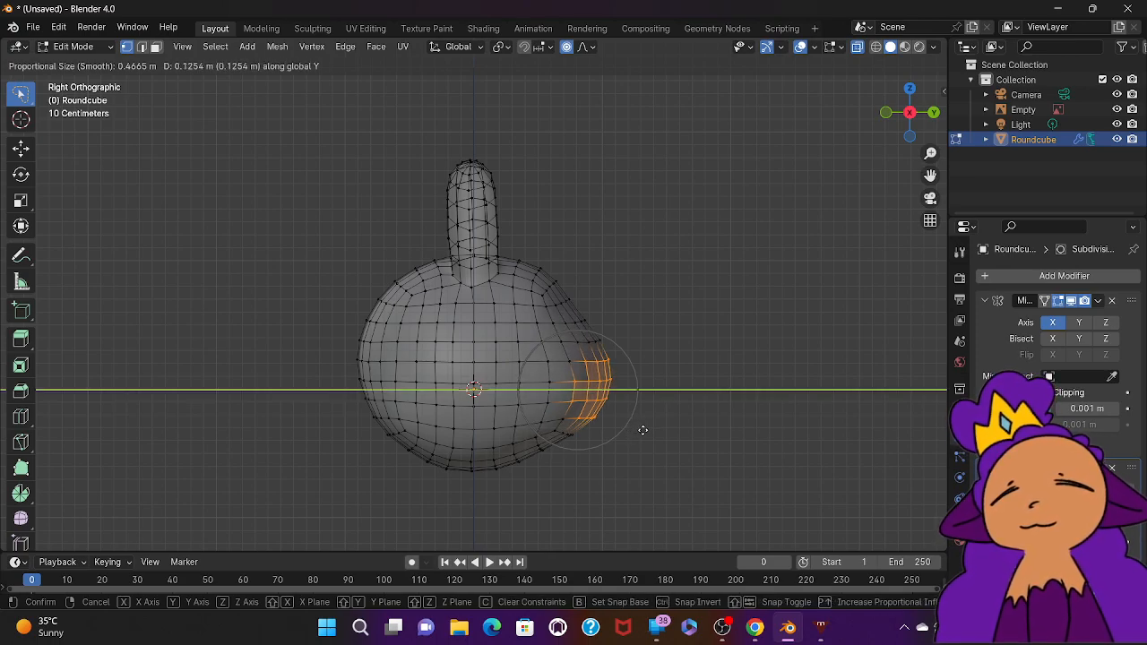
left_click(644, 443)
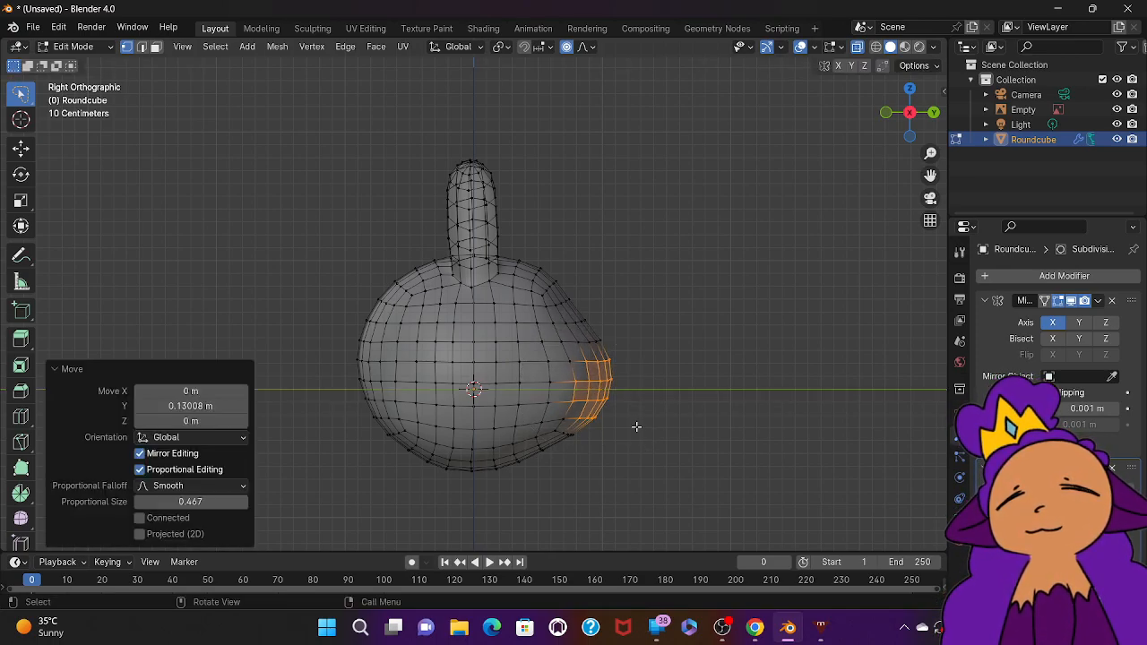
Step: Lasso-select the patch of vertices above the muzzle bulge and move it about -0.135 m in Y
mouse_move(603, 267)
right_mouse_down("ctrl")
mouse_move(567, 288)
mouse_move(591, 357)
mouse_move(615, 336)
mouse_move(560, 292)
mouse_move(557, 336)
mouse_move(620, 318)
right_mouse_up("ctrl")
key("g")
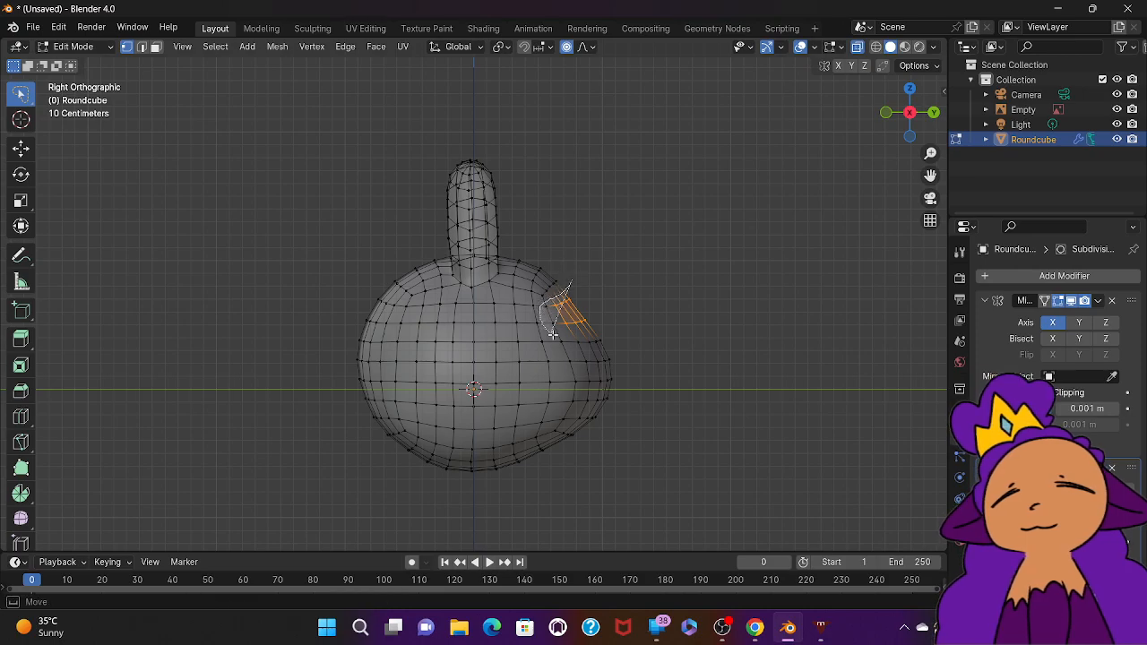
right_click(611, 321)
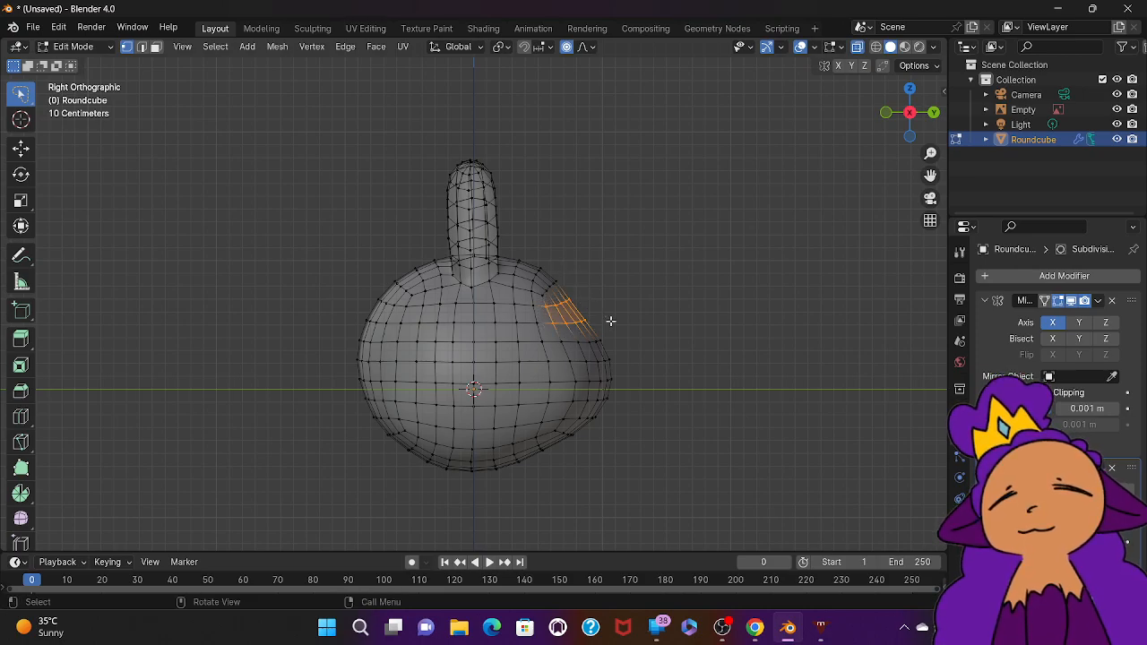
key("g")
key("y")
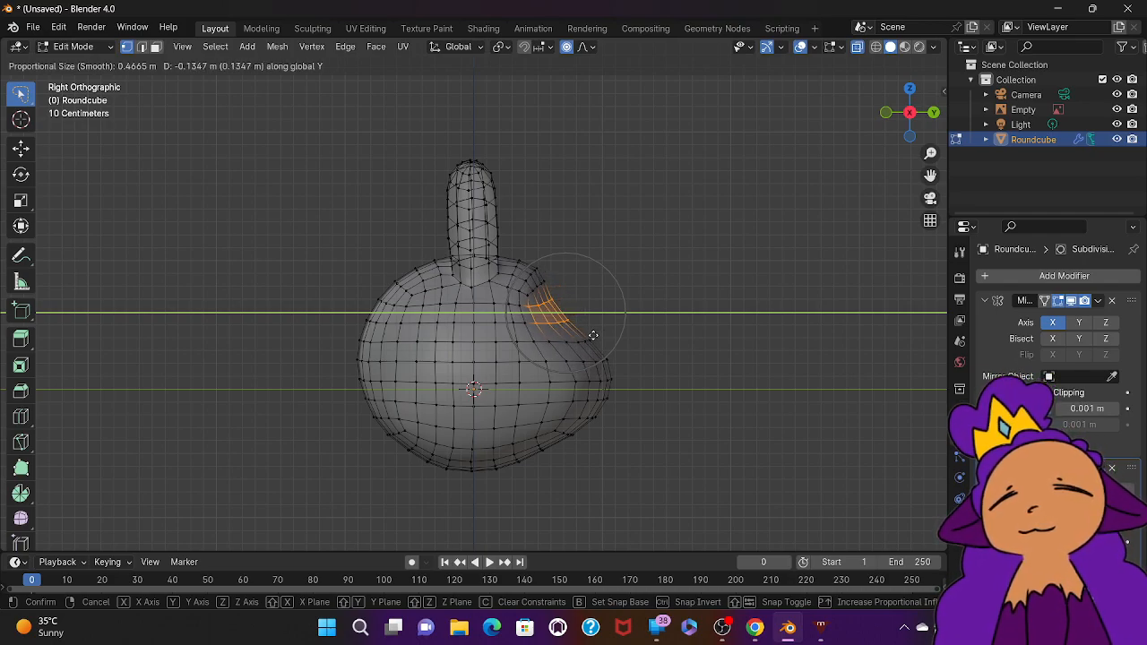
left_click(593, 335)
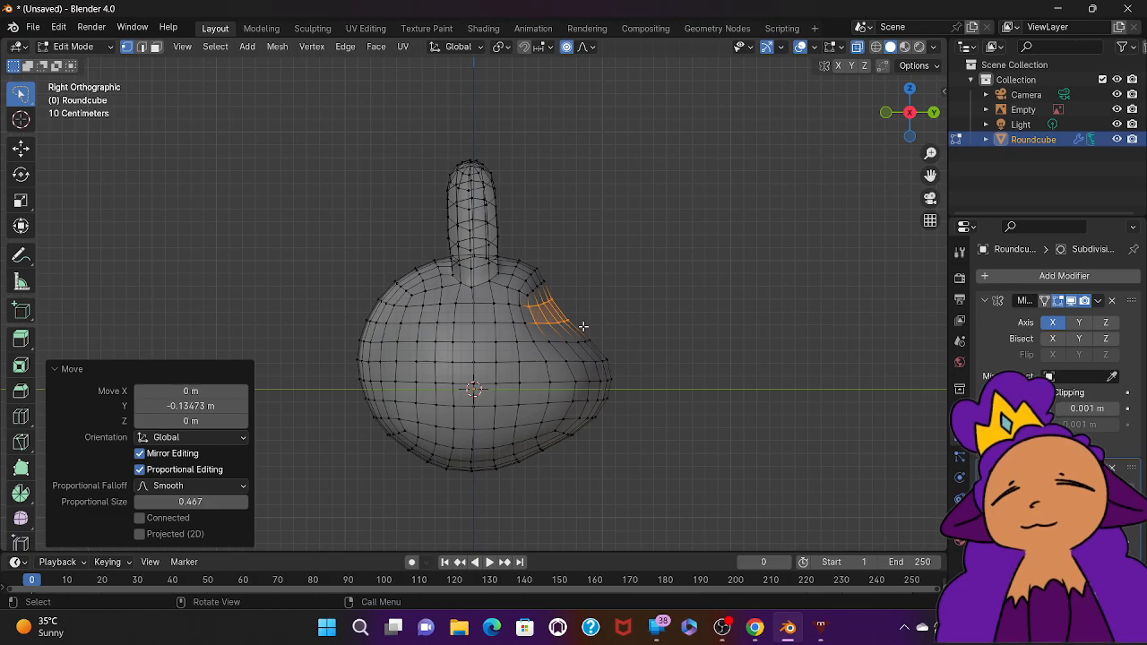
Step: Select the vertex row just above the muzzle and move it about -0.177 m in Y with a proportional size of about 0.35 m
left_click(622, 350, "alt")
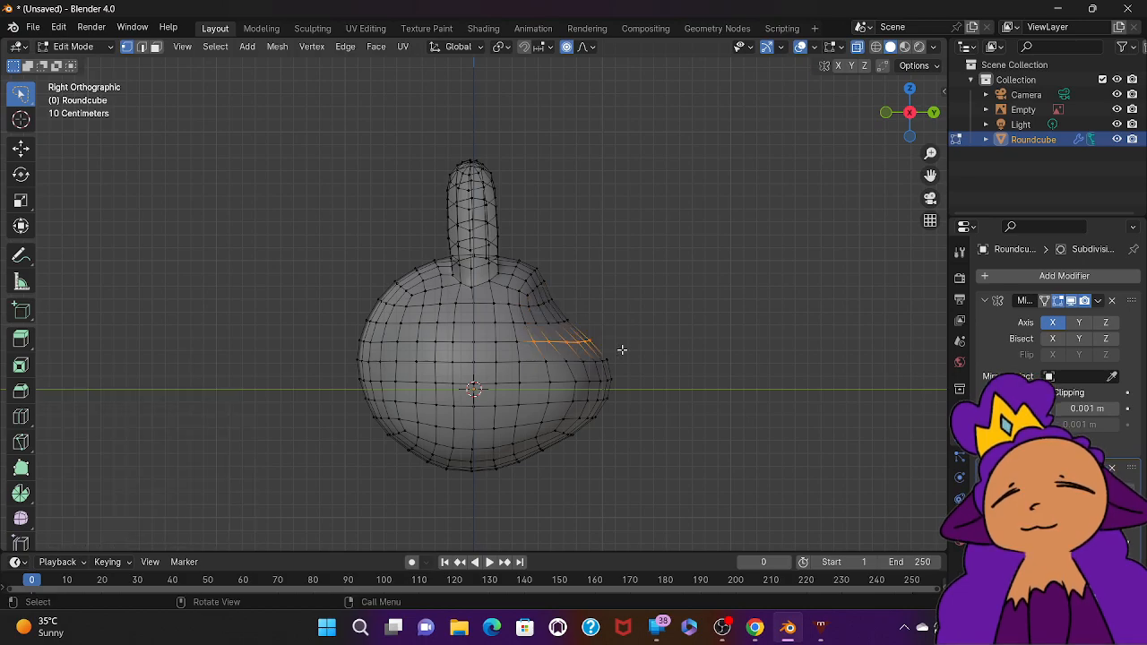
key("g")
key("y")
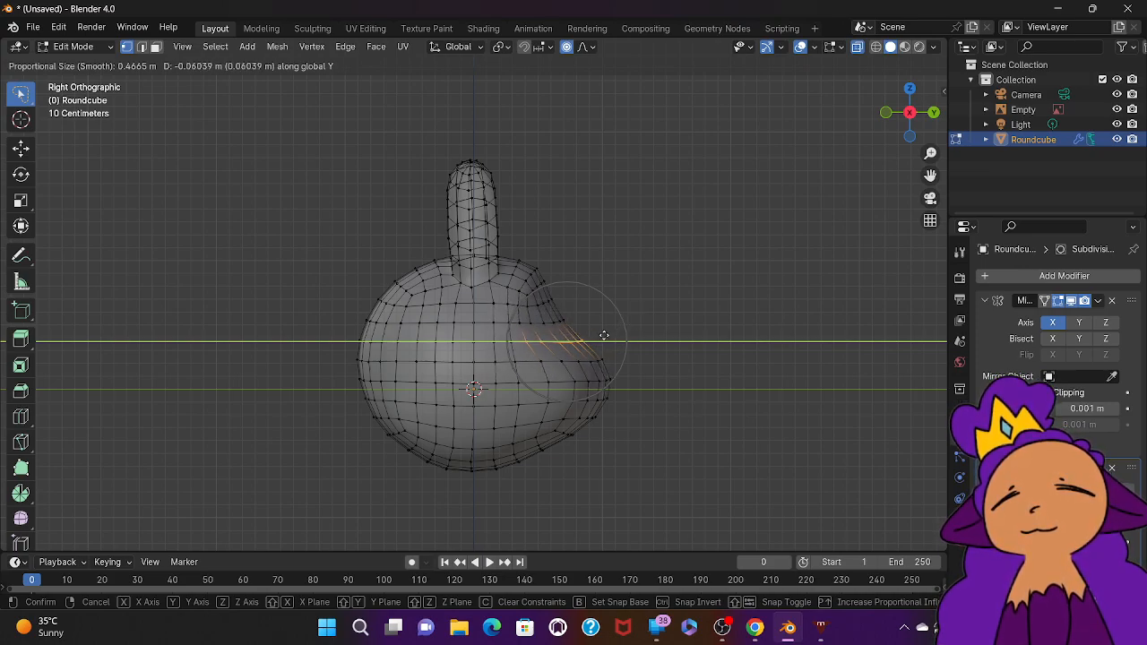
scroll(608, 339, "up", 5)
scroll(608, 339, "up", 7)
scroll(608, 339, "down", 20)
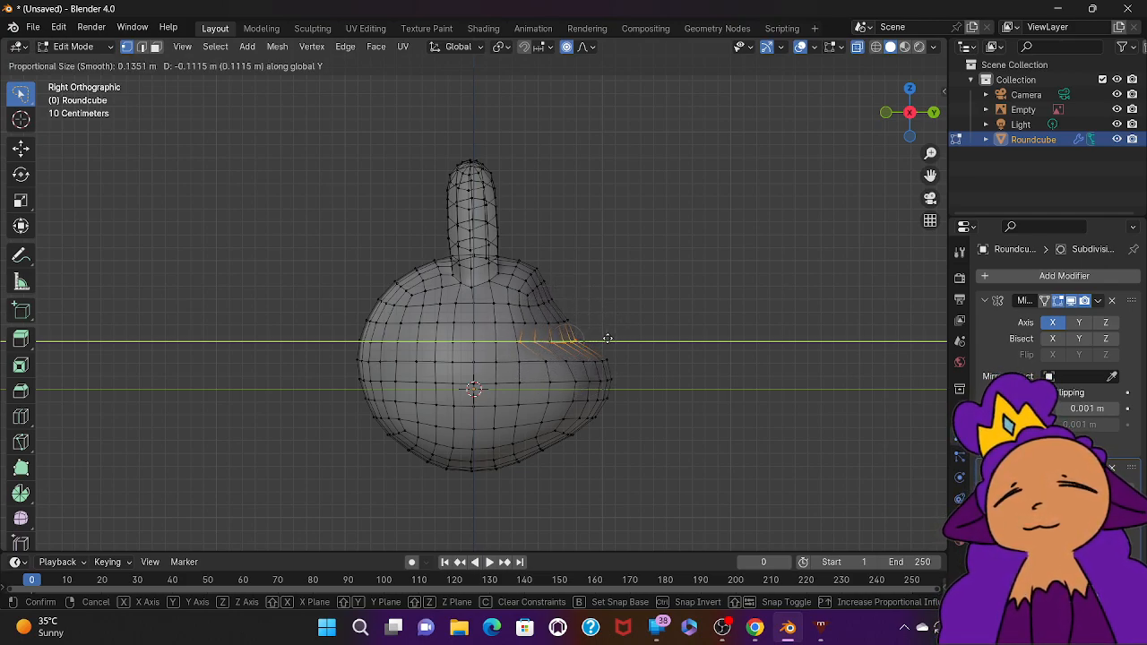
scroll(607, 339, "up", 6)
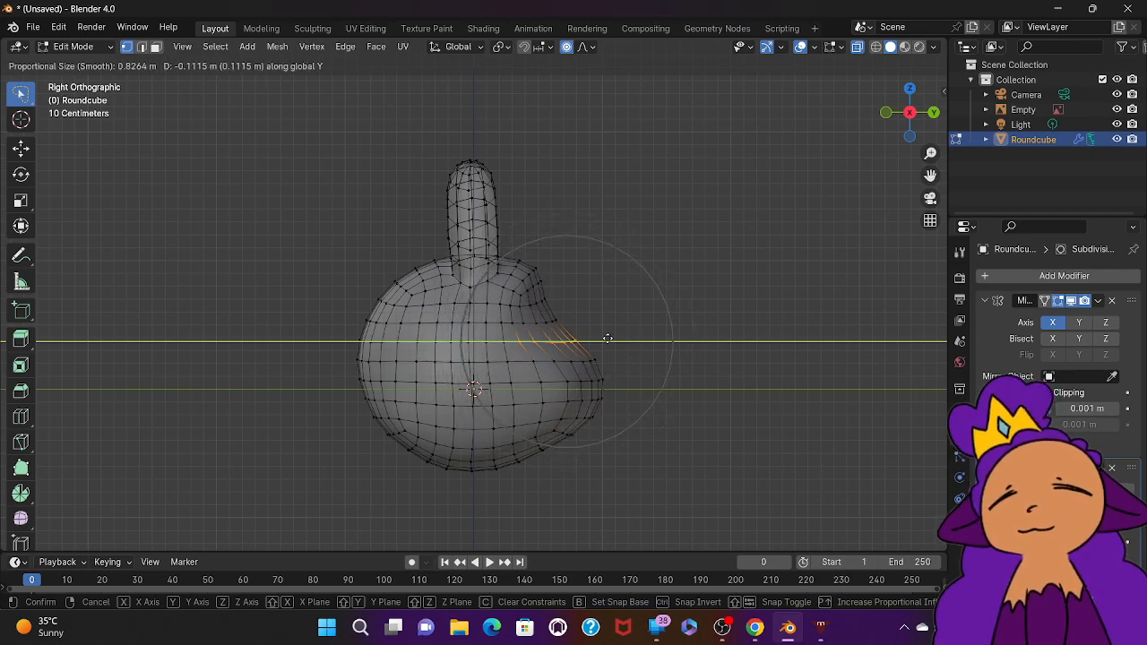
scroll(608, 339, "up", 5)
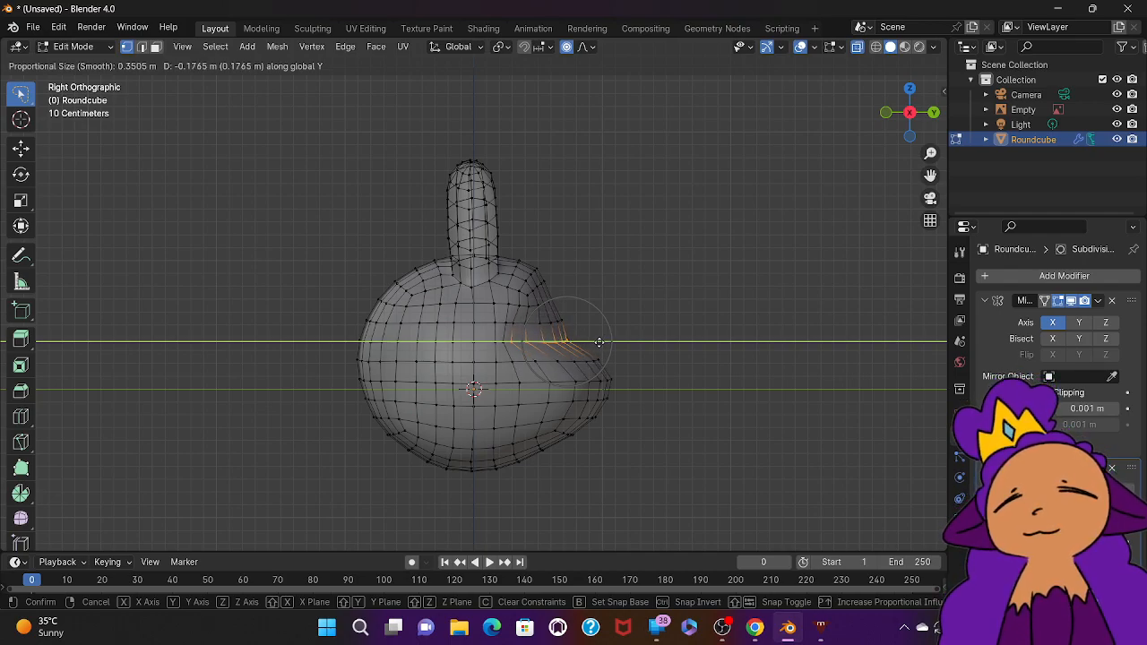
left_click(599, 342)
Step: Select the forehead patch and move it about 0.06 m in Y and 0.023 m in Z with a proportional size of about 0.564 m
mouse_move(567, 286)
left_mouse_down()
mouse_move(549, 257)
mouse_move(517, 269)
mouse_move(529, 314)
mouse_move(569, 302)
left_mouse_up()
key("g")
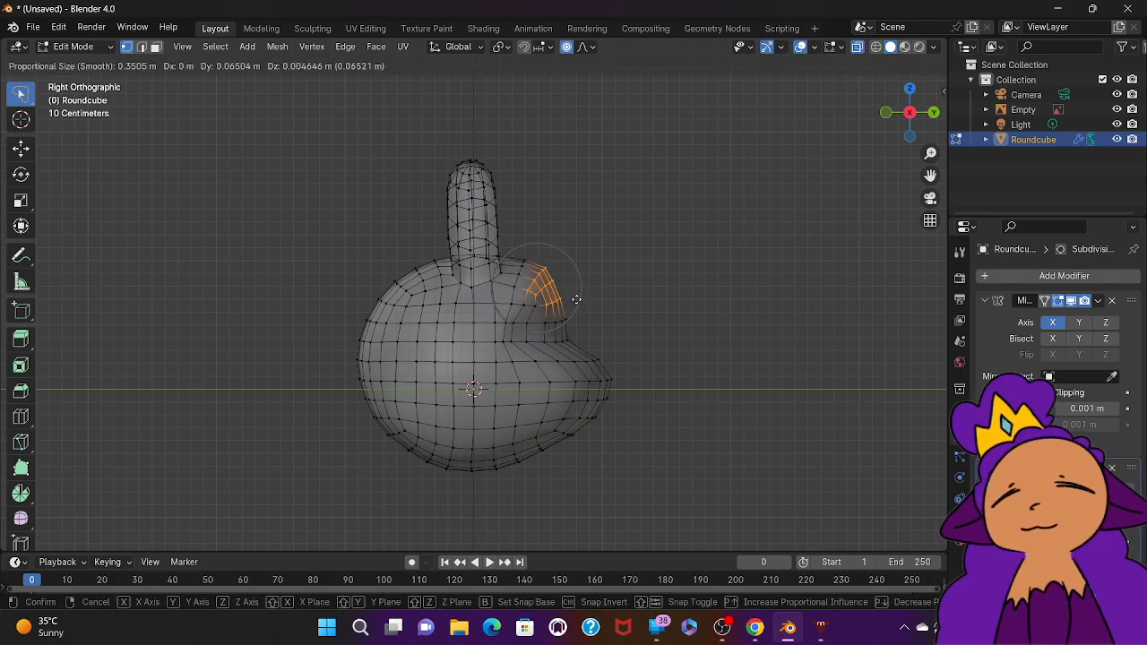
scroll(576, 299, "down", 5)
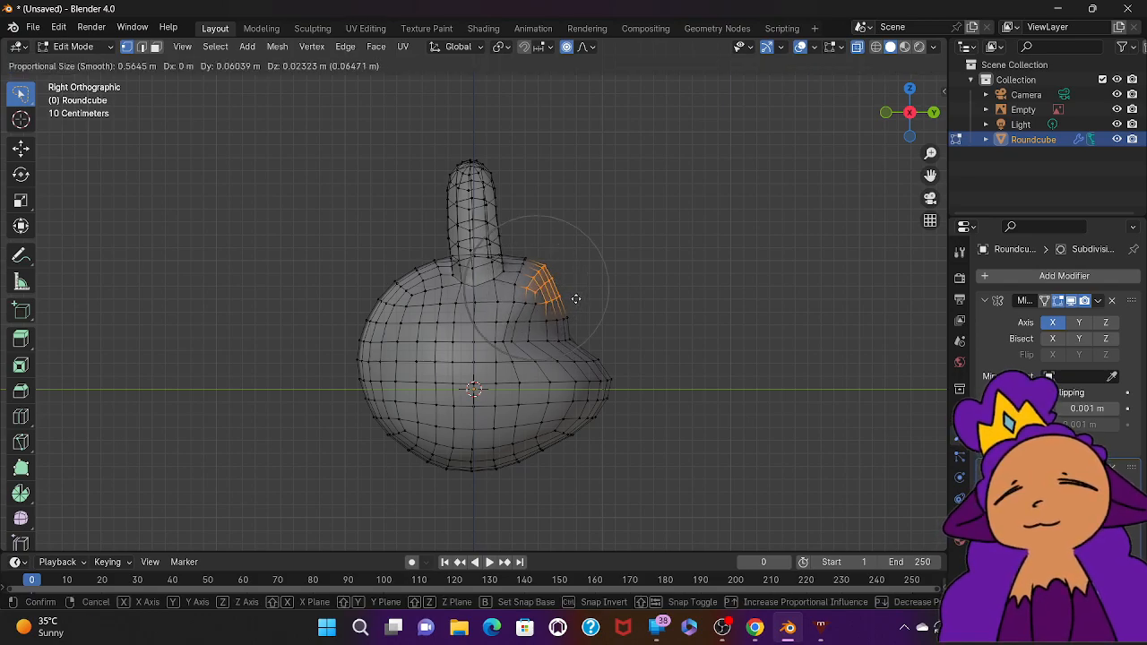
left_click(575, 299)
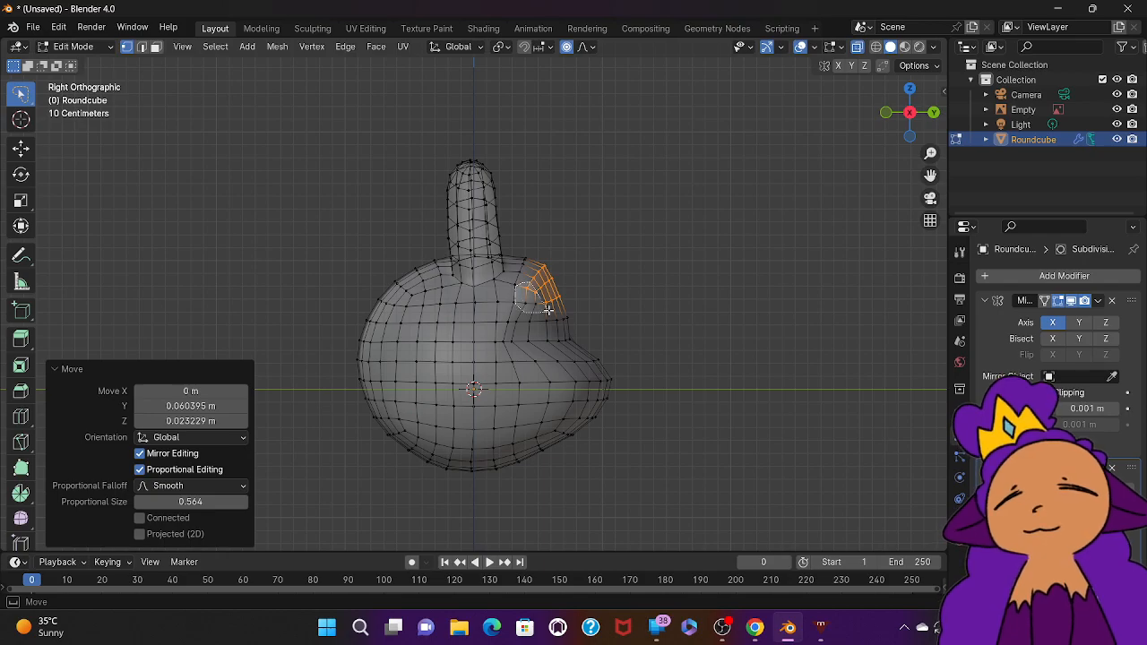
Step: Add the neighbouring lower vertices to the forehead selection and move it about 0.005 m in Y and -0.028 m in Z
left_click(547, 311, "shift")
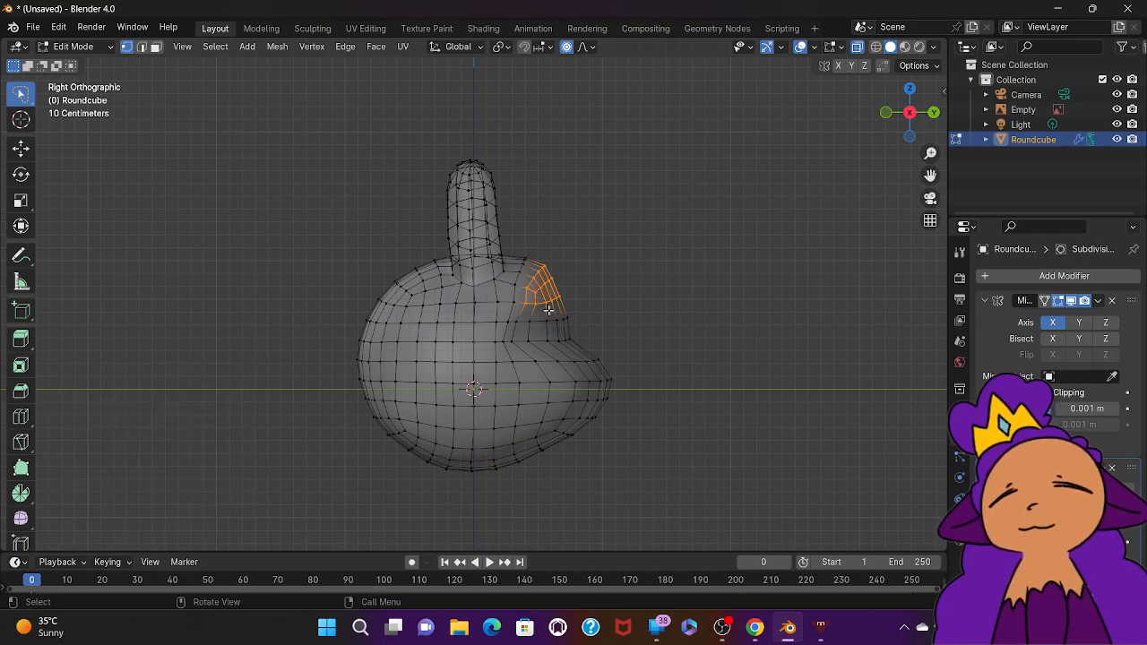
key("g")
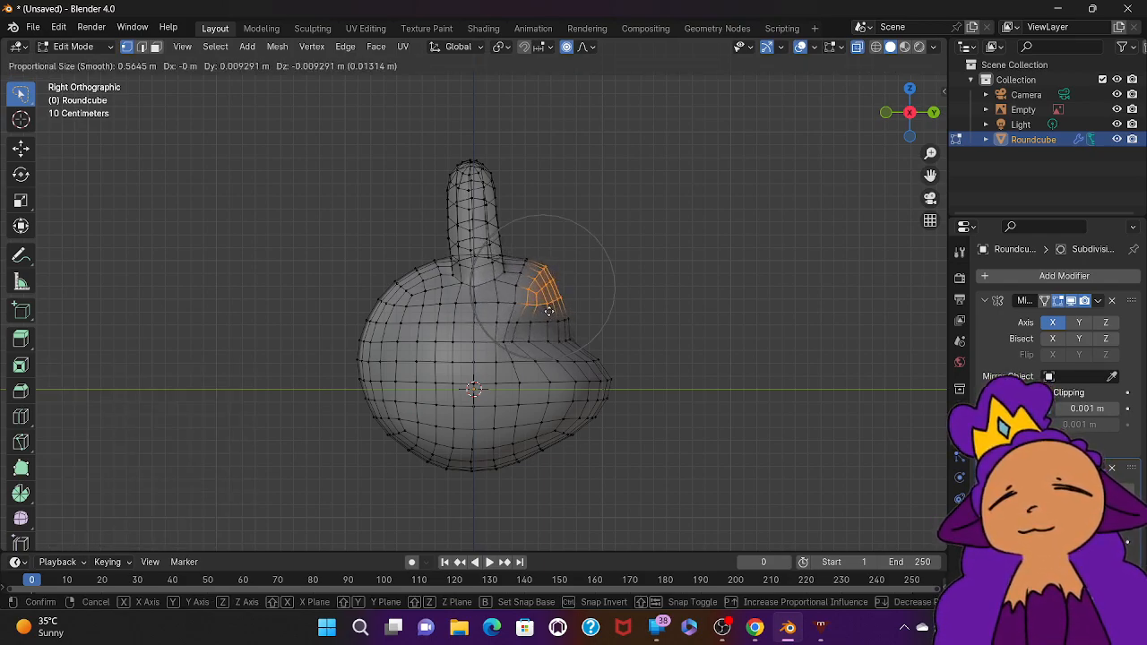
left_click(549, 317)
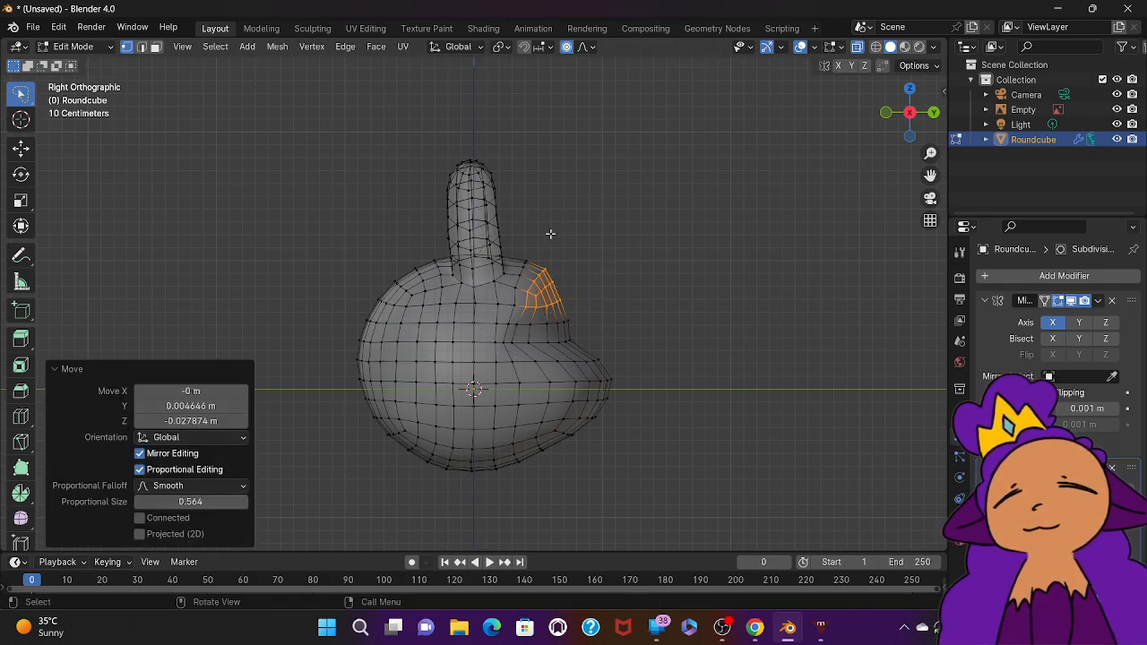
Step: Select only the forehead's upper corner vertices, move them about 0.005 m in Y and -0.042 m in Z, and check the profile
left_click(576, 283)
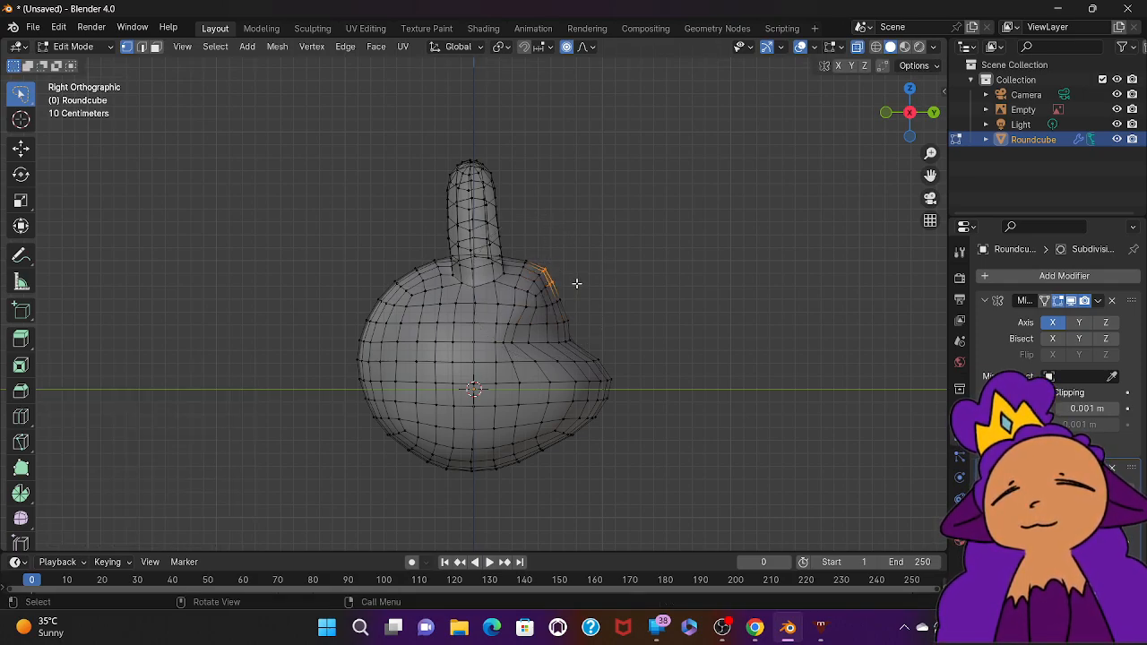
key("g")
scroll(577, 285, "down", 3)
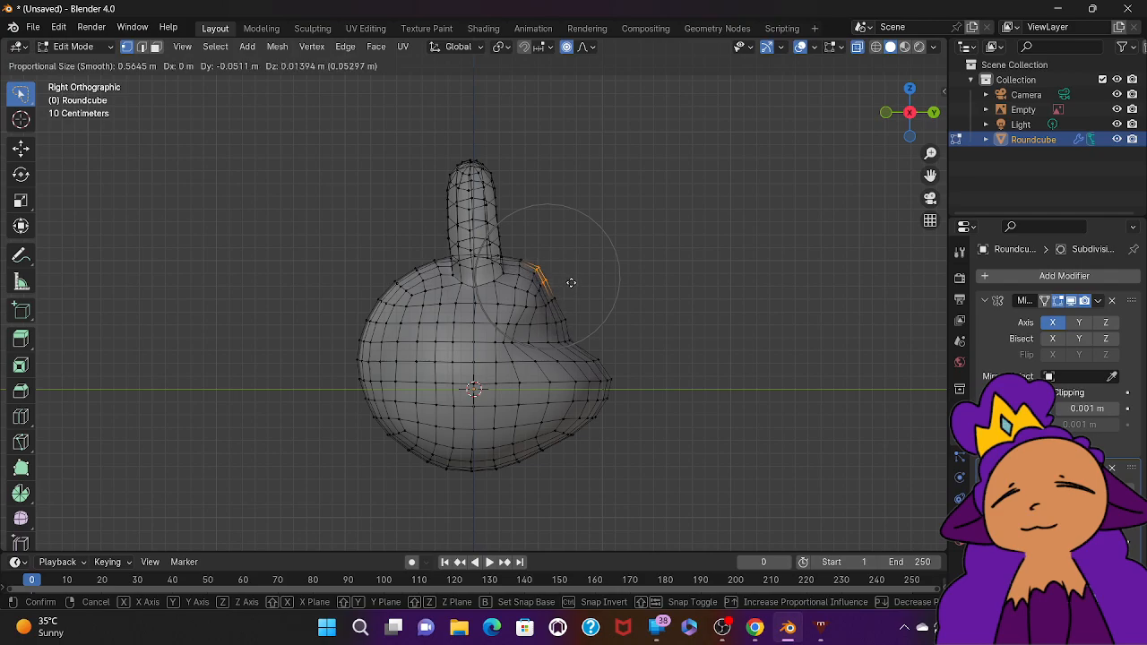
left_click(576, 288)
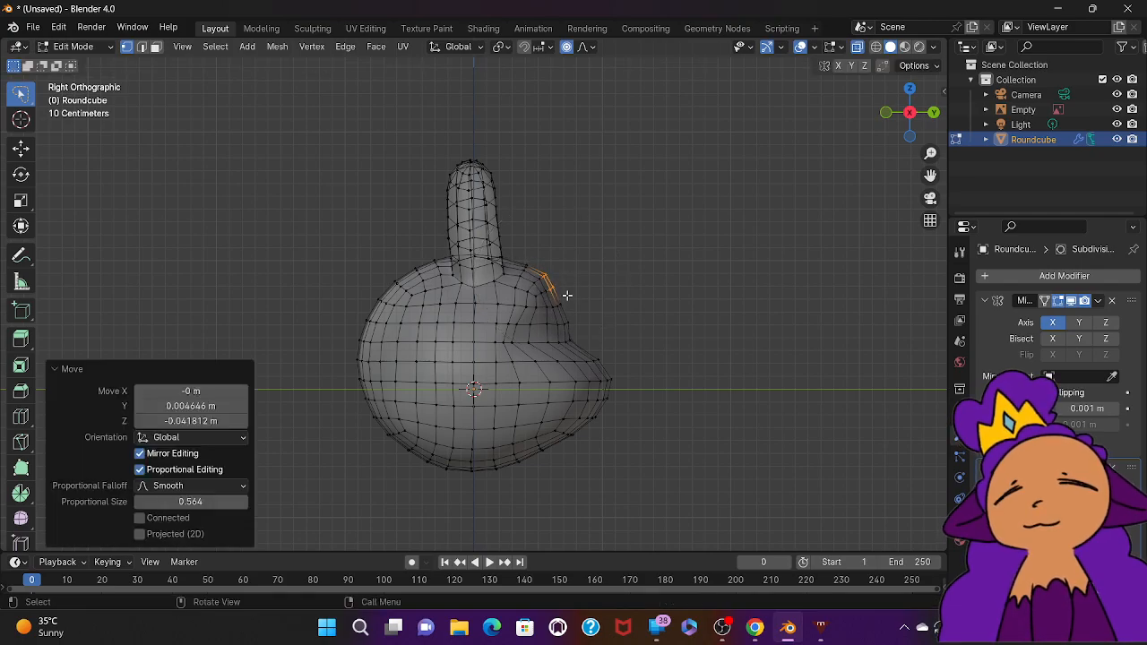
mouse_move(564, 327)
middle_mouse_down()
mouse_move(547, 325)
mouse_move(564, 327)
middle_mouse_up()
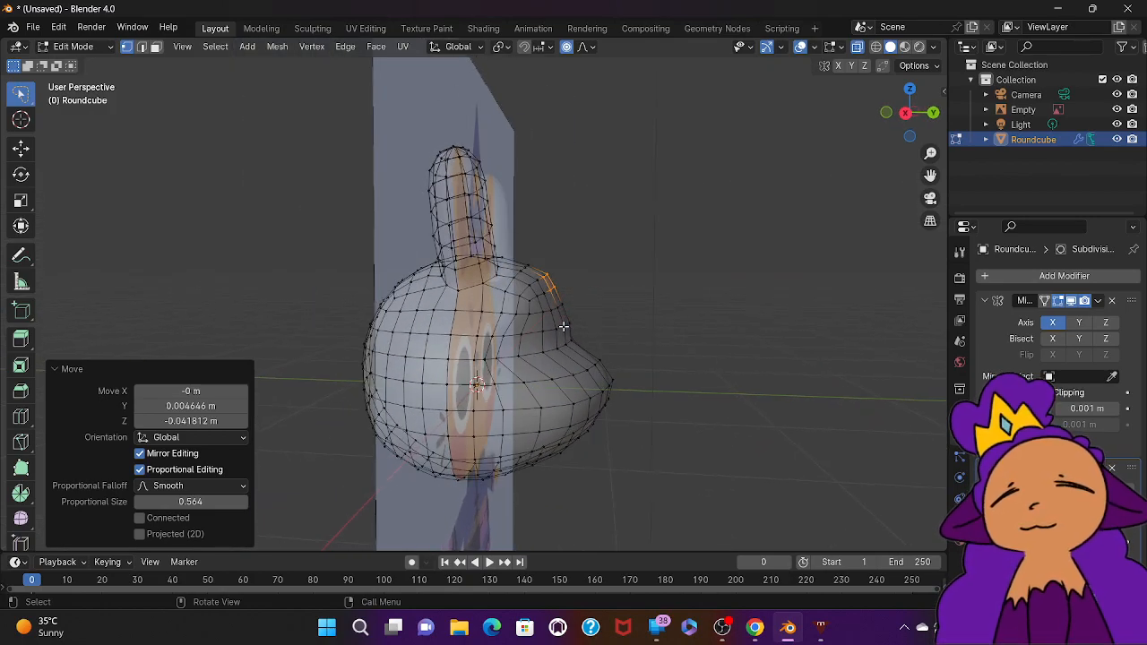
key("ctrl+z")
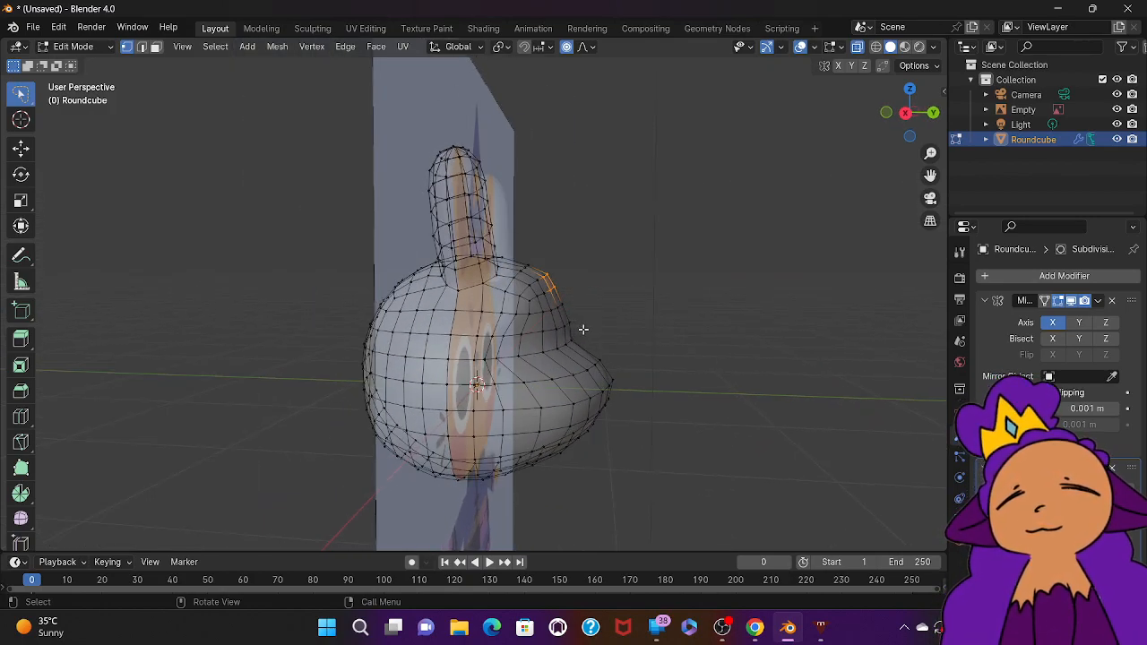
left_click(906, 116)
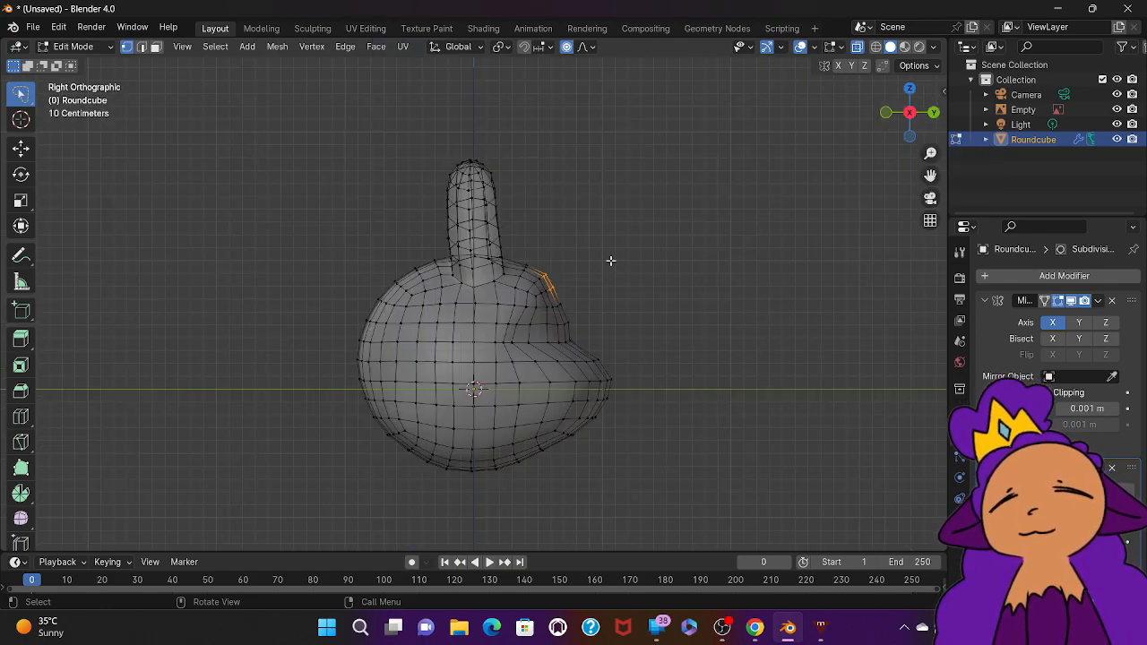
Step: Turn off proportional editing and undo the trial move of the vertices above the snout crease
mouse_move(516, 305)
left_mouse_down()
mouse_move(504, 357)
mouse_move(522, 350)
left_mouse_up()
key("g")
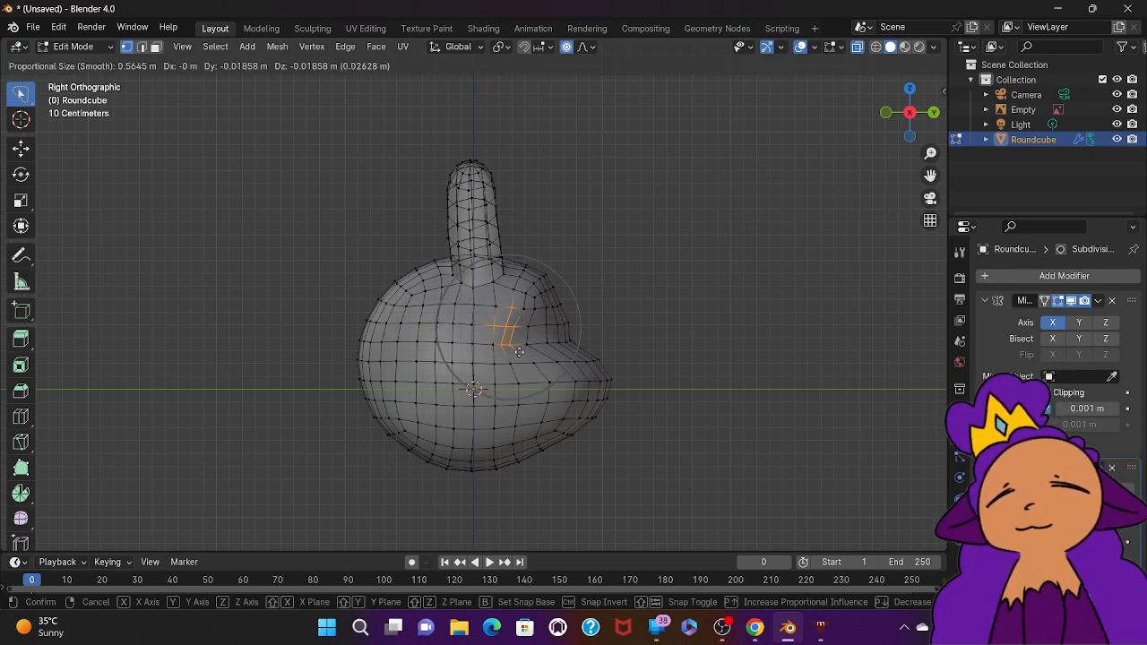
left_click(519, 352)
left_click(567, 48)
key("ctrl+z")
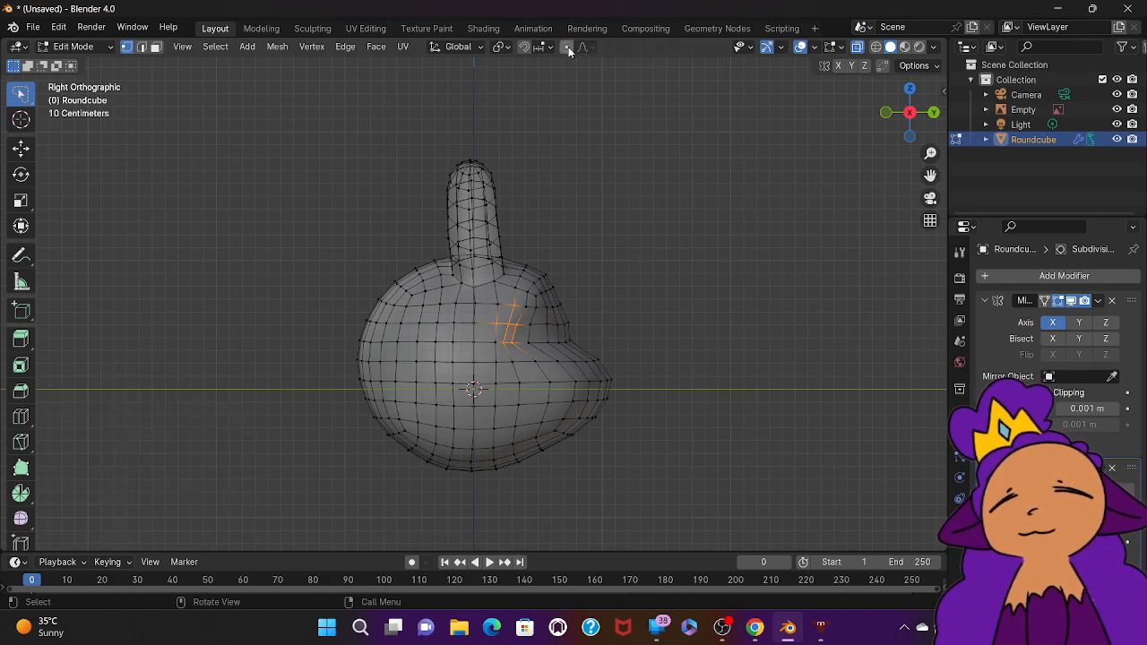
key("ctrl+z")
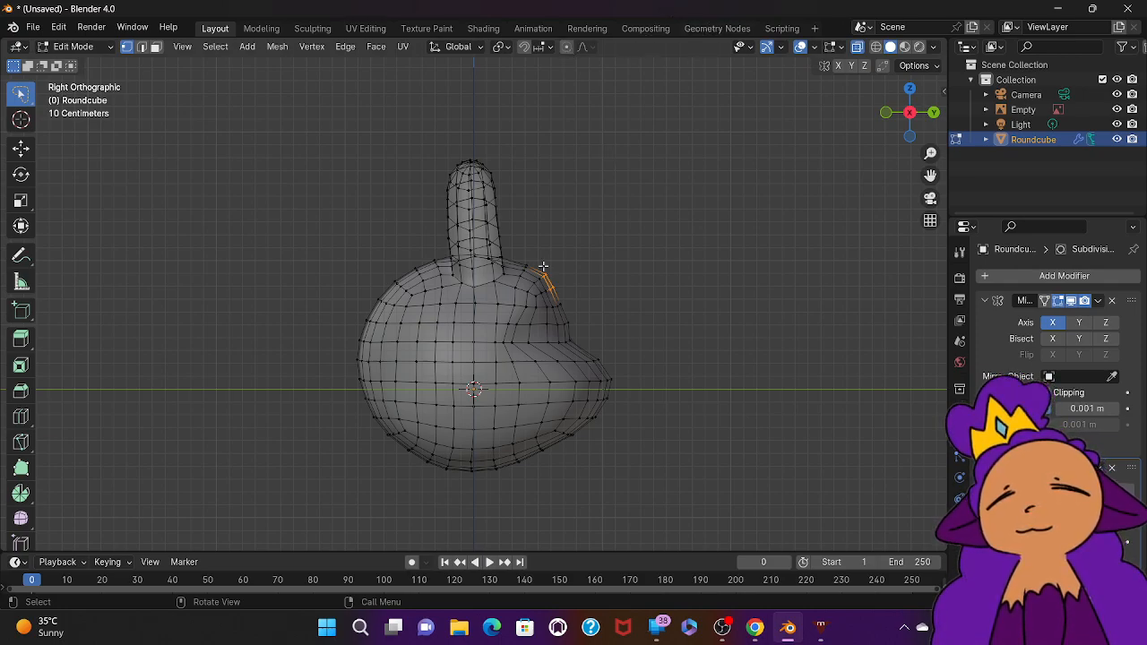
Step: Move the inner snout-crease vertices about 0.042 m in Y and -0.014 m in Z, and the adjacent vertex about 0.014 m and -0.019 m
left_click(523, 342)
key("g")
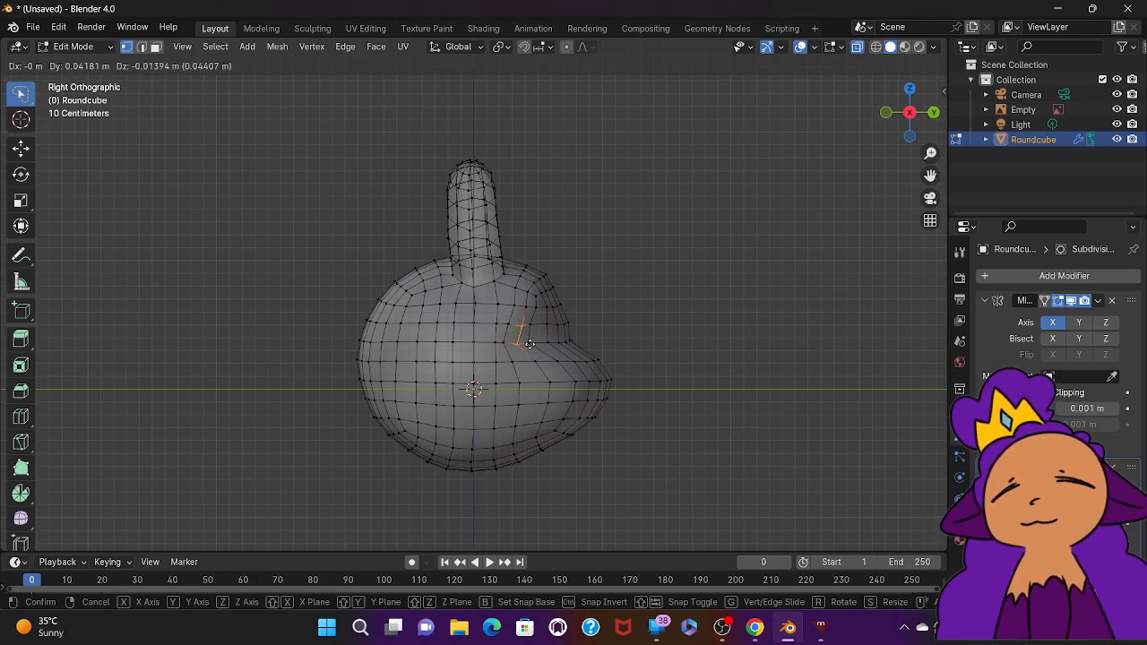
left_click(529, 342)
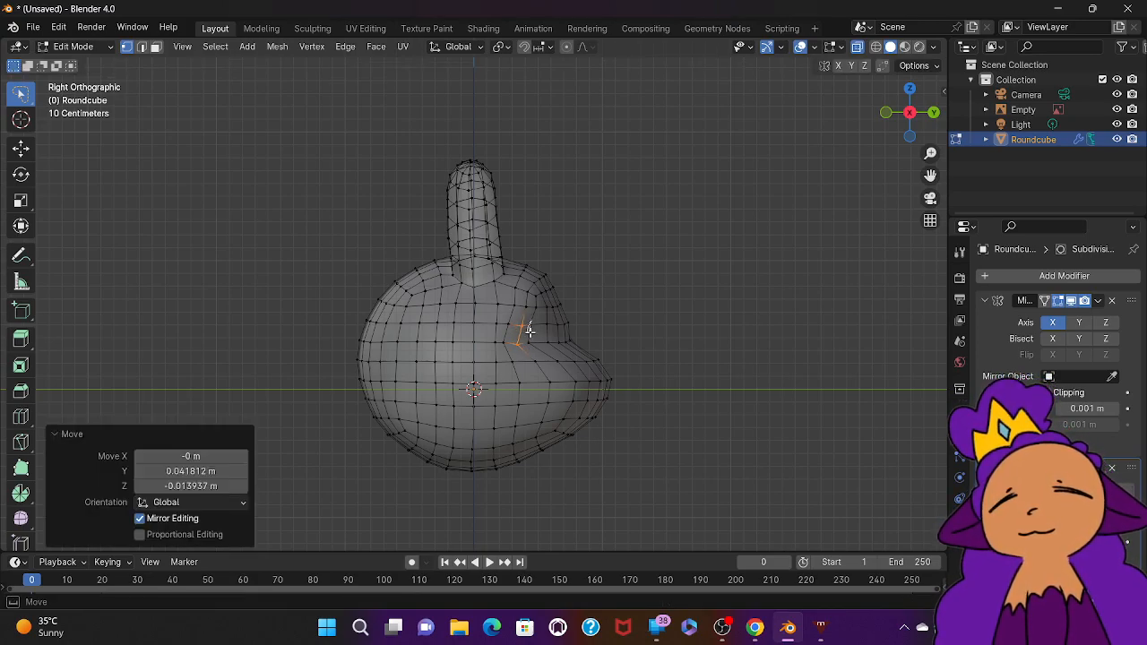
left_click(536, 326)
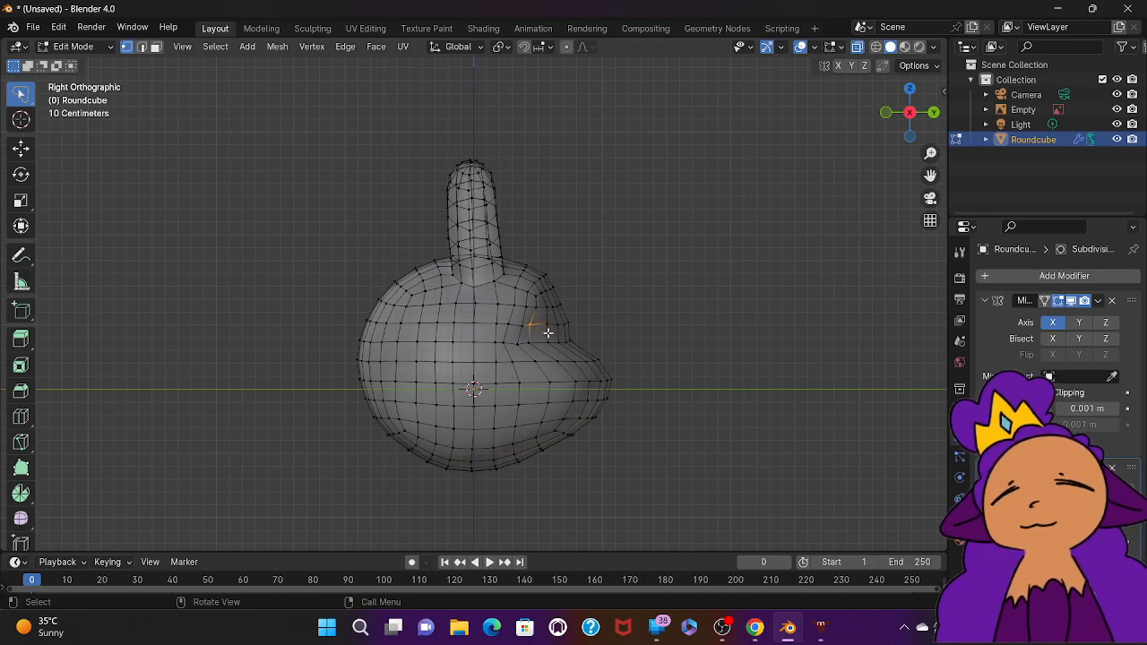
key("g")
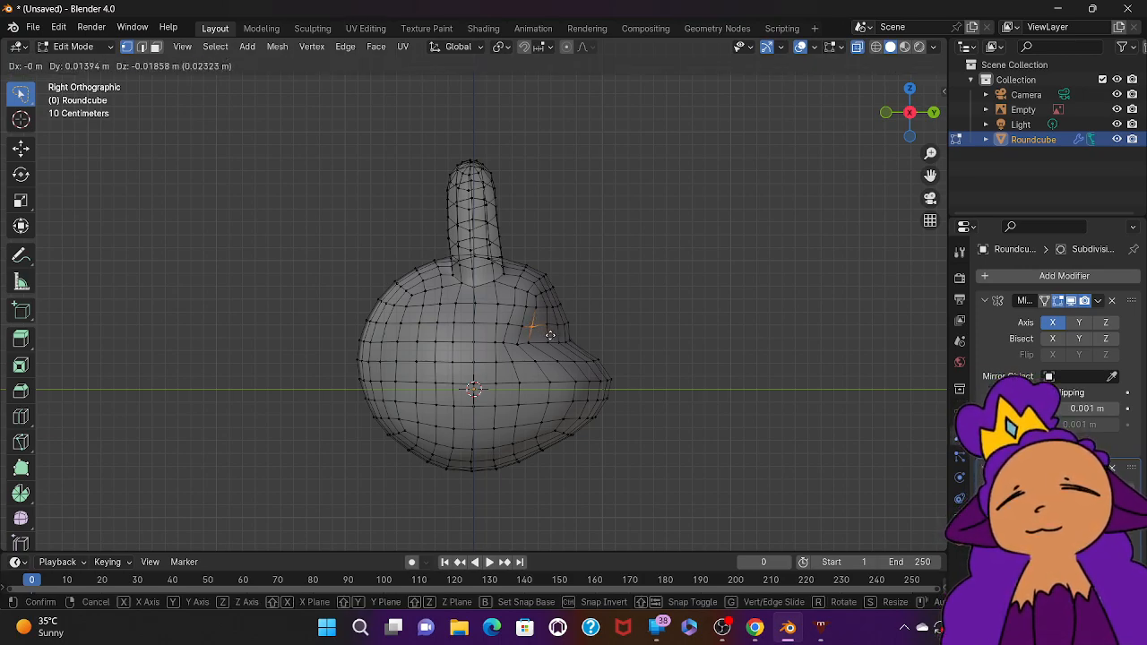
left_click(550, 336)
Step: Raise the vertices at the underside of the head about 0.034 m in Z using proportional editing with size 0.564
mouse_move(551, 335)
middle_mouse_down()
mouse_move(349, 335)
mouse_move(649, 335)
mouse_move(525, 335)
mouse_move(570, 336)
middle_mouse_up()
left_click(549, 335)
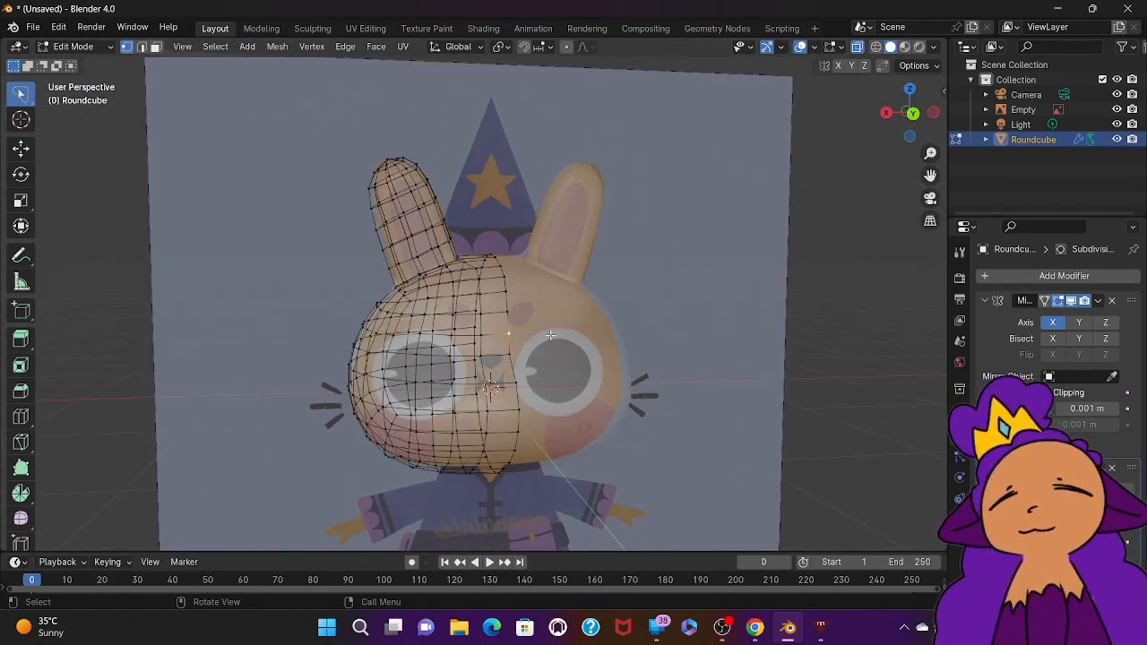
mouse_move(642, 359)
middle_mouse_down()
mouse_move(574, 360)
mouse_move(642, 359)
middle_mouse_up()
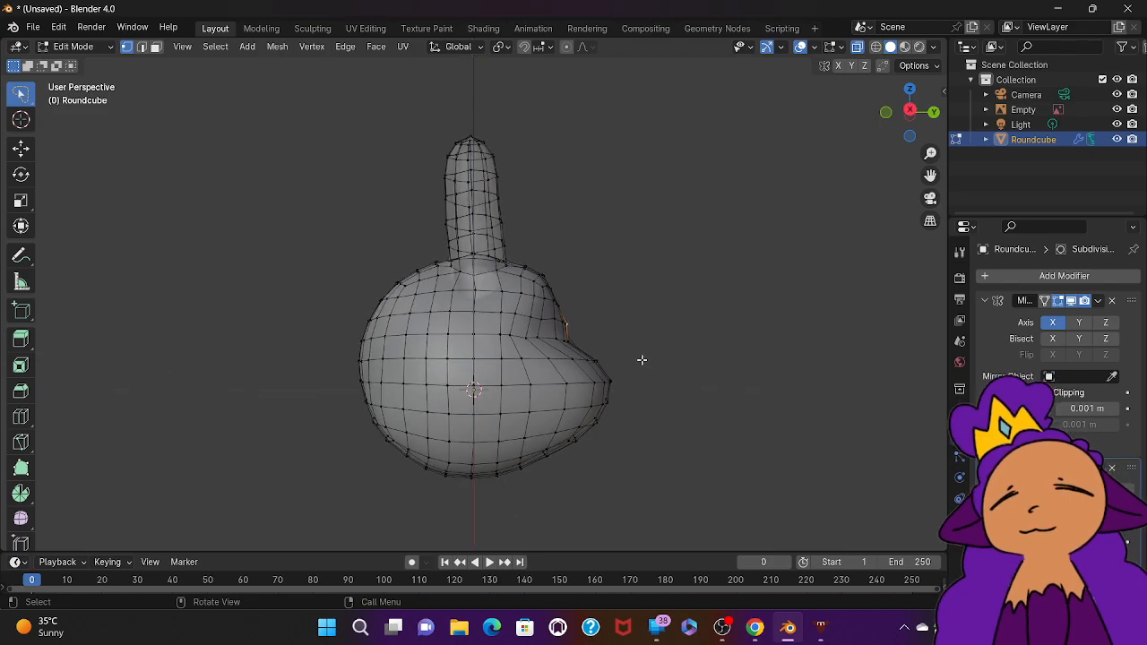
middle_click_drag(642, 360, 642, 360)
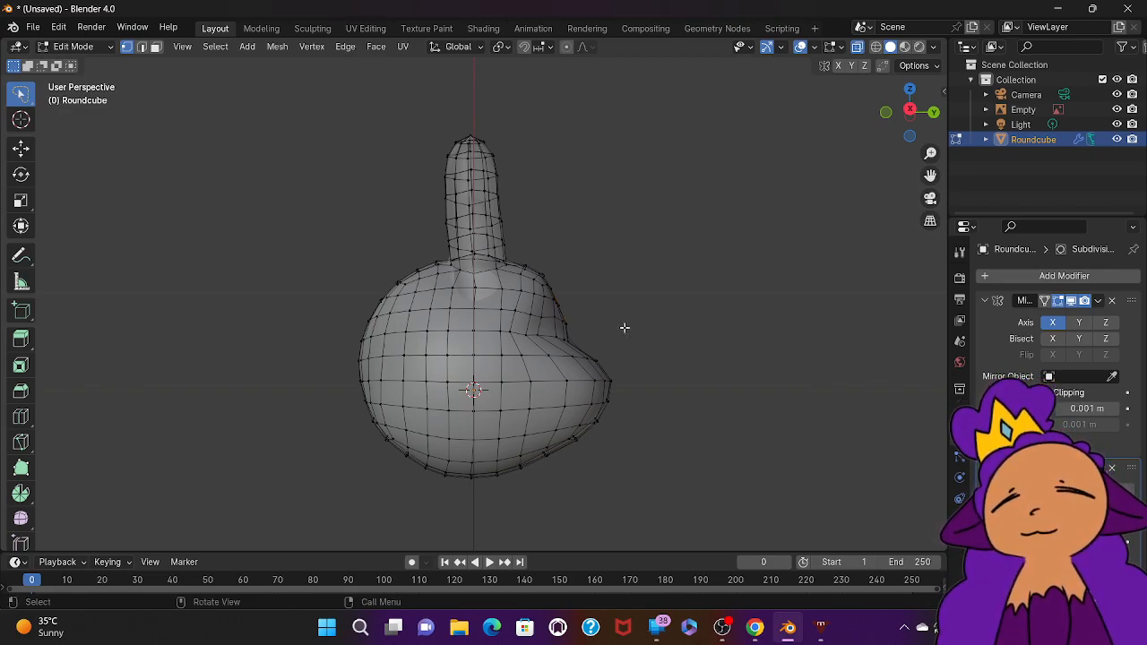
mouse_move(401, 472)
right_mouse_down("ctrl")
mouse_move(448, 461)
mouse_move(464, 498)
mouse_move(453, 508)
right_mouse_up("ctrl")
key("g")
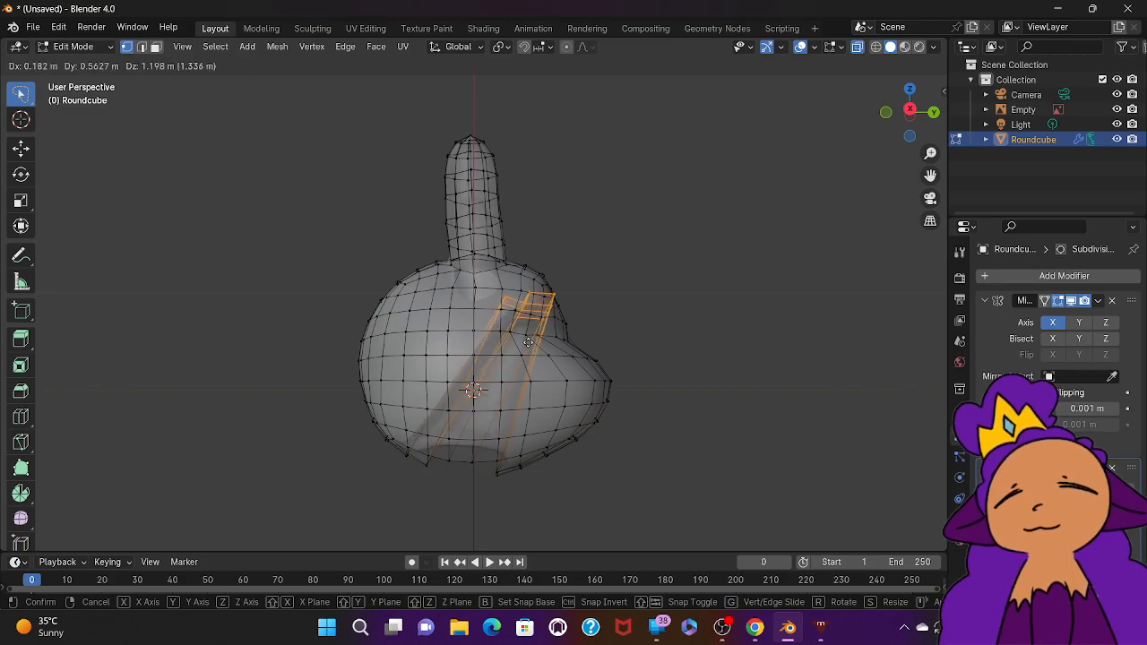
right_click(449, 542)
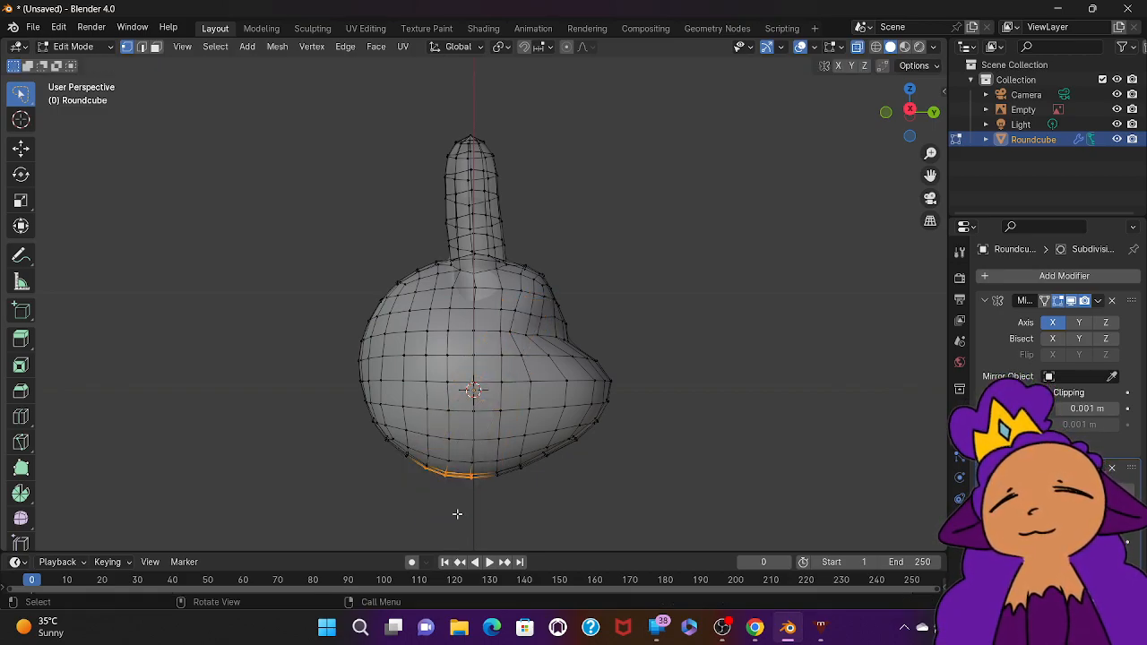
left_click(567, 46)
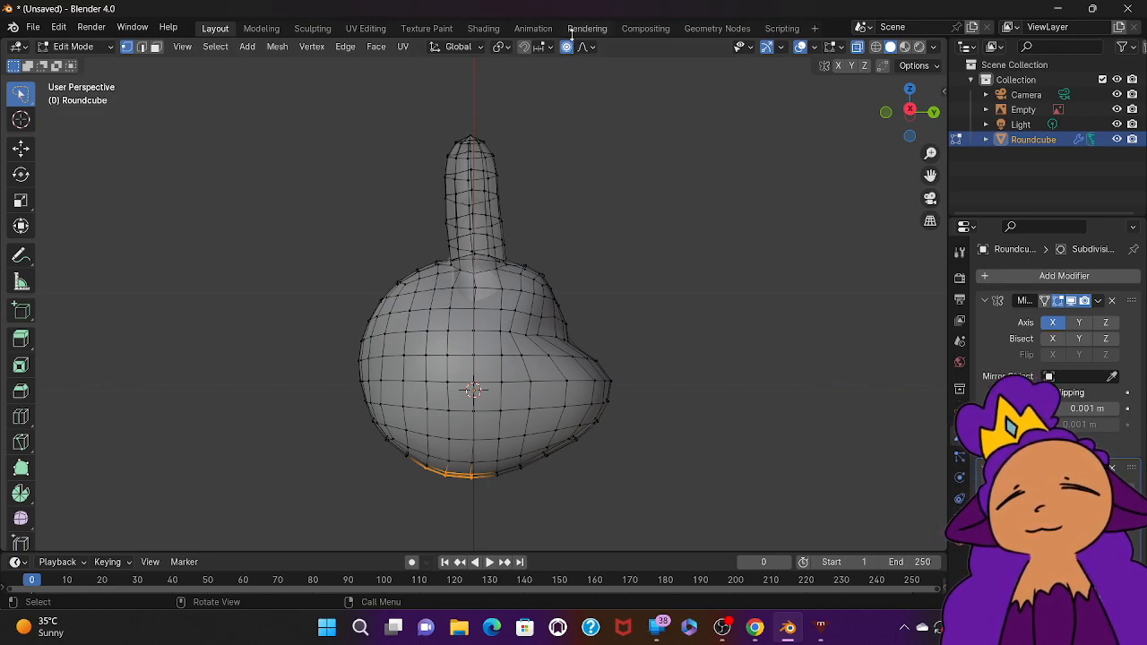
key("g")
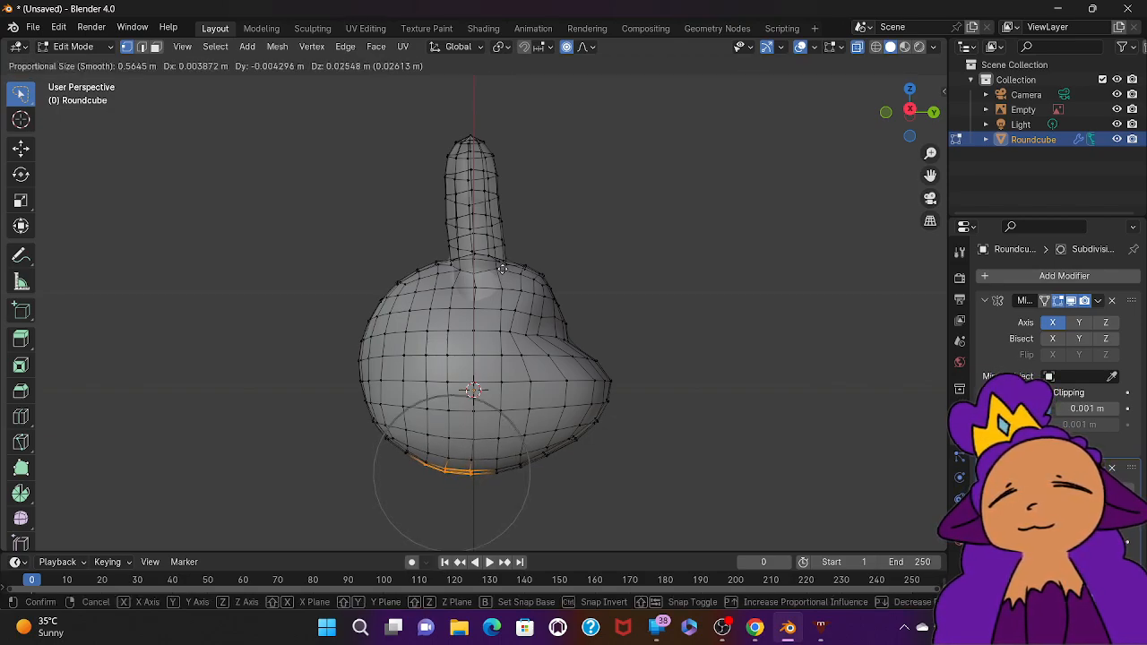
left_click(502, 269)
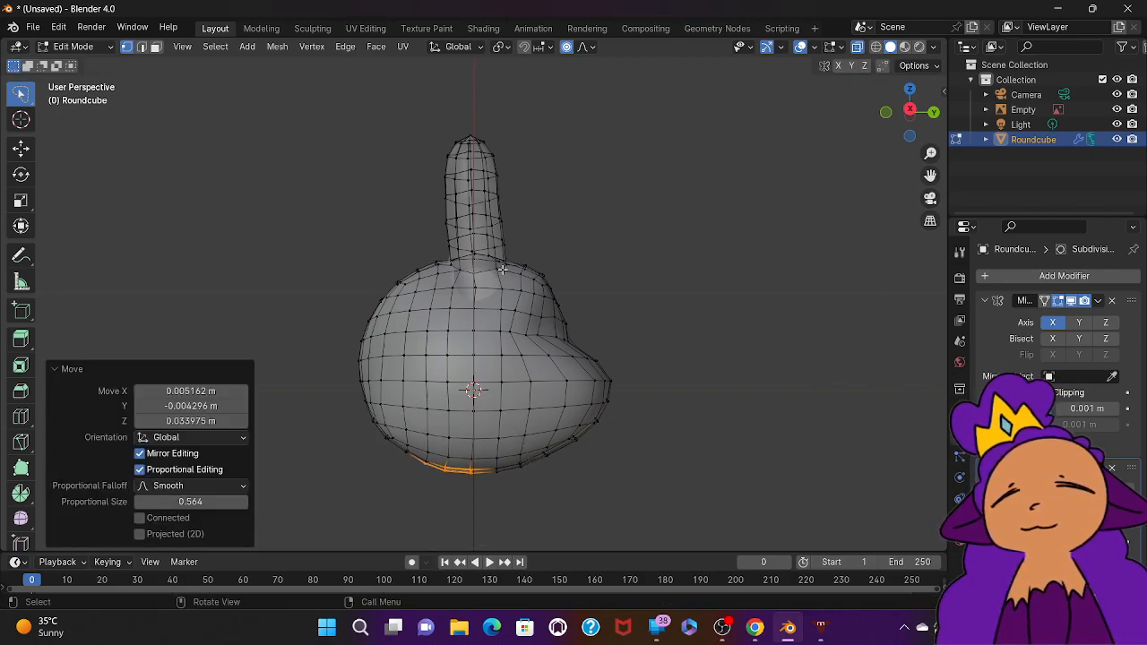
left_click(700, 285)
Step: In the back orthographic view, move the outer cheek vertices about -0.009 m in X and -0.023 m in Z with proportional editing to match the reference
scroll(701, 285, "right", 8)
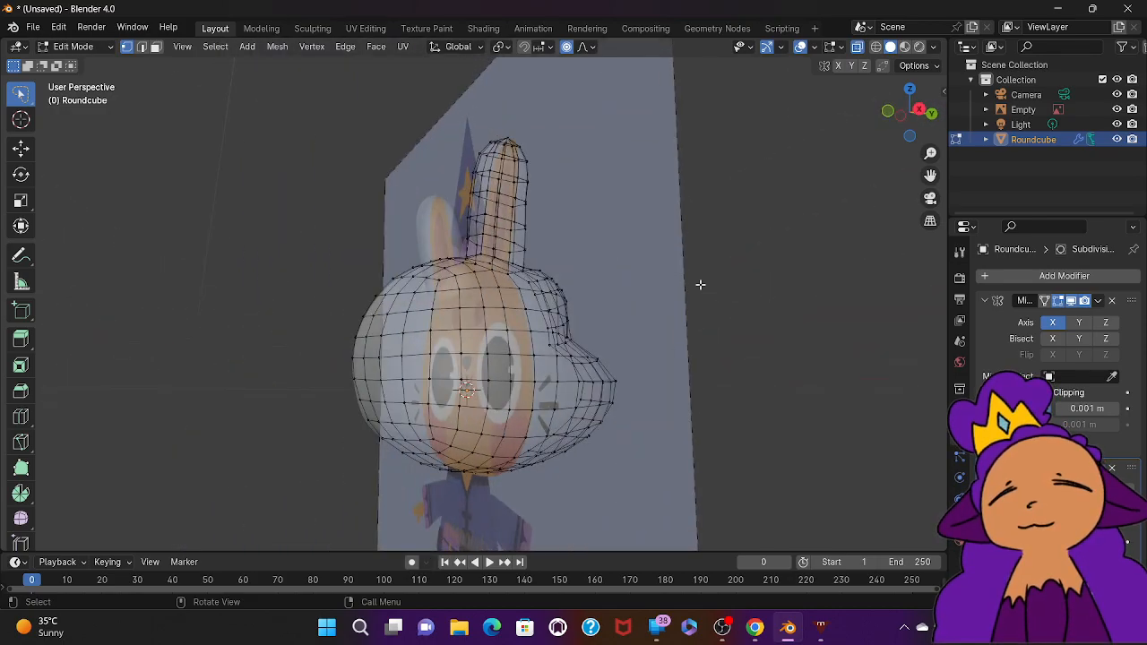
scroll(701, 285, "up", 3)
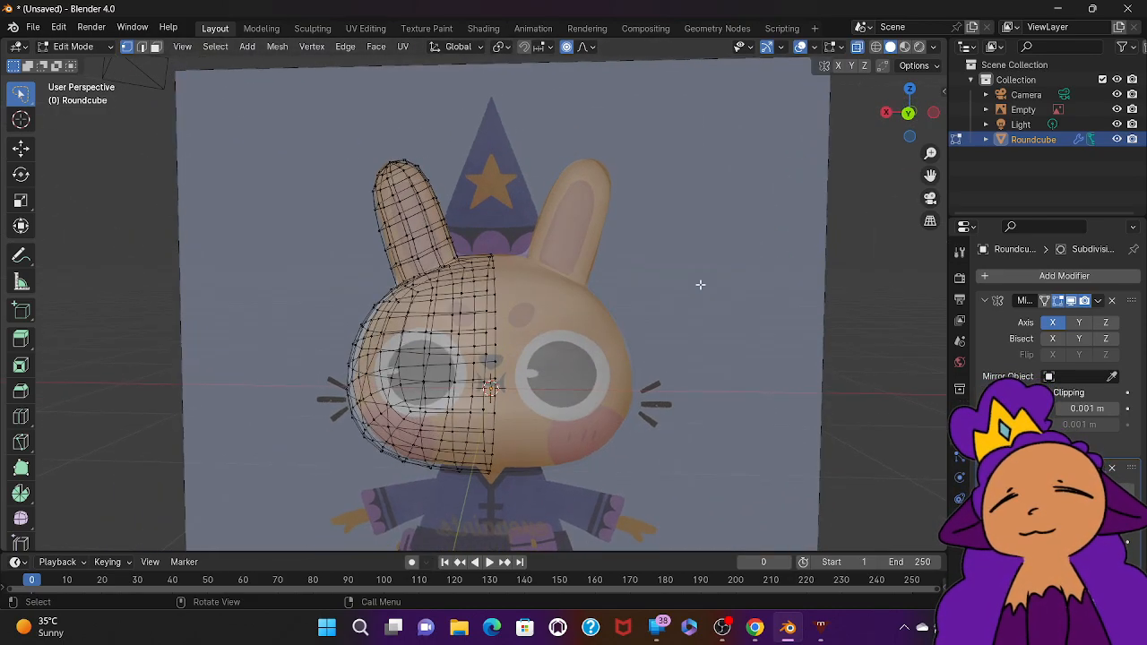
scroll(701, 285, "down", 3)
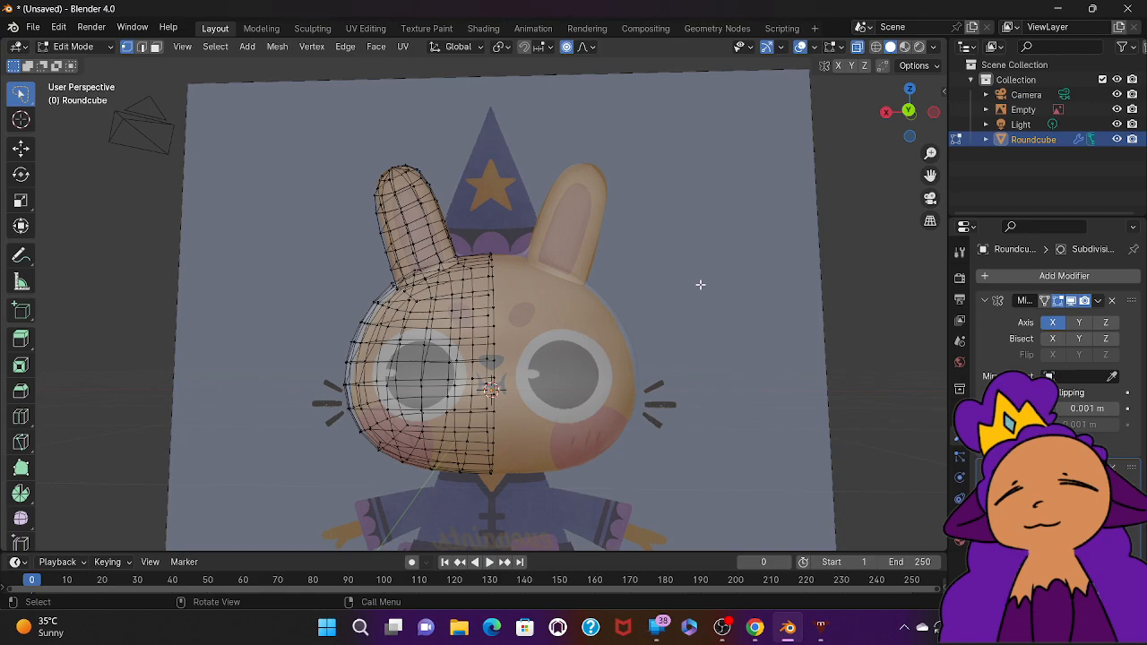
mouse_move(303, 301)
left_mouse_down()
mouse_move(332, 320)
mouse_move(328, 334)
mouse_move(282, 320)
left_mouse_up()
key("ctrl")
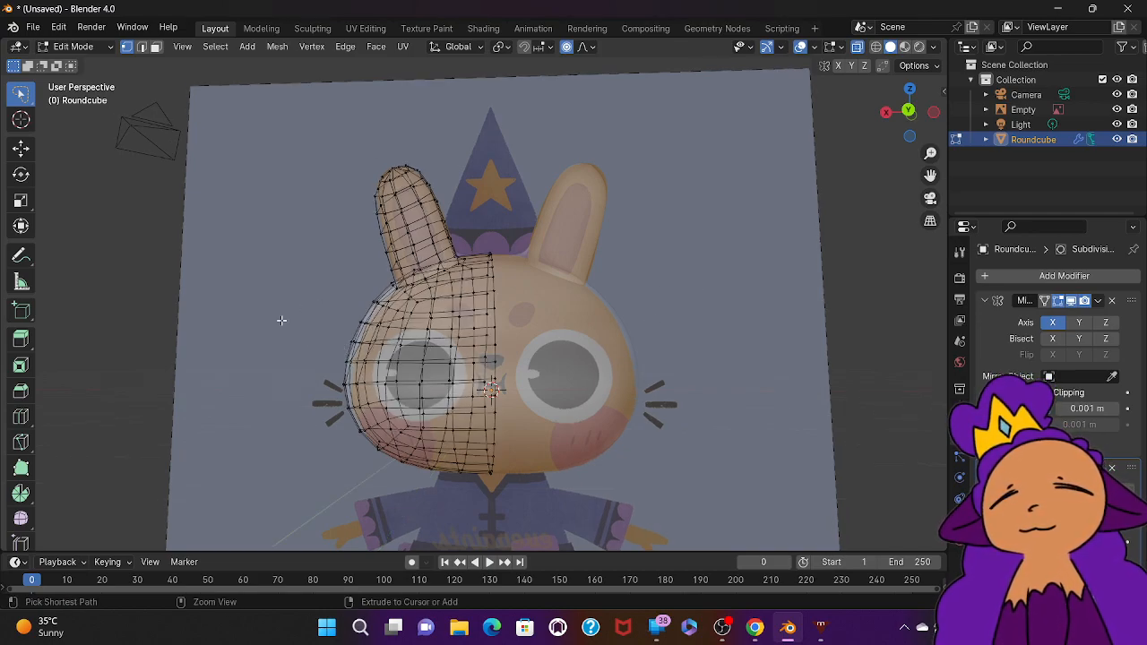
key("ctrl+KP_1")
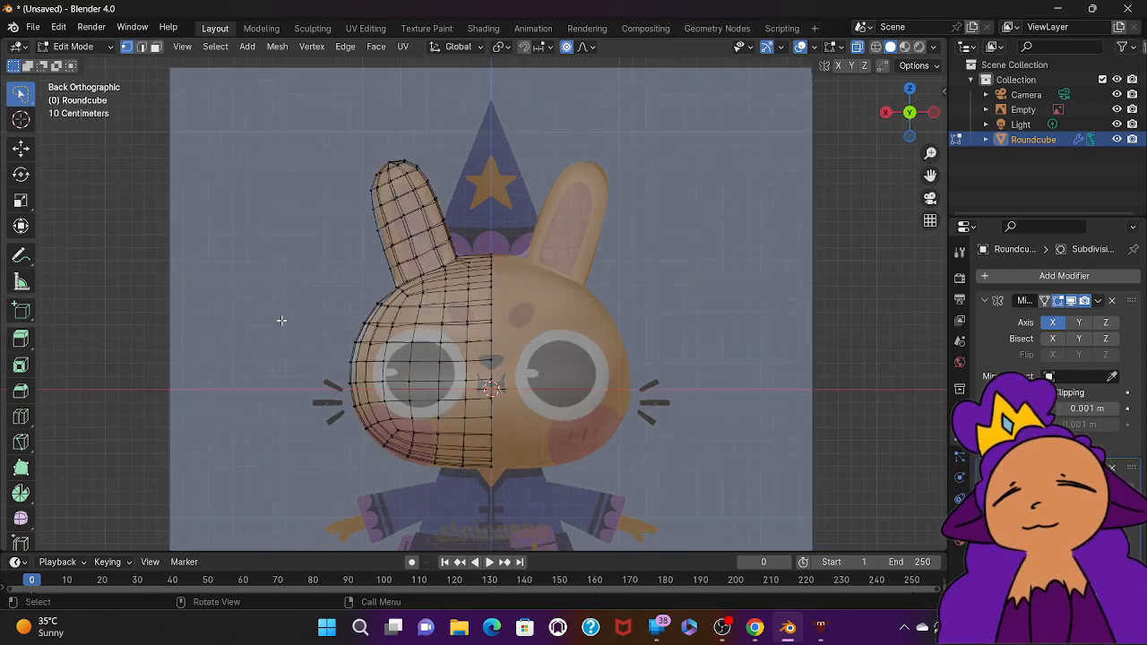
mouse_move(331, 345)
left_mouse_down()
mouse_move(369, 368)
mouse_move(412, 487)
mouse_move(366, 493)
left_mouse_up()
key("g")
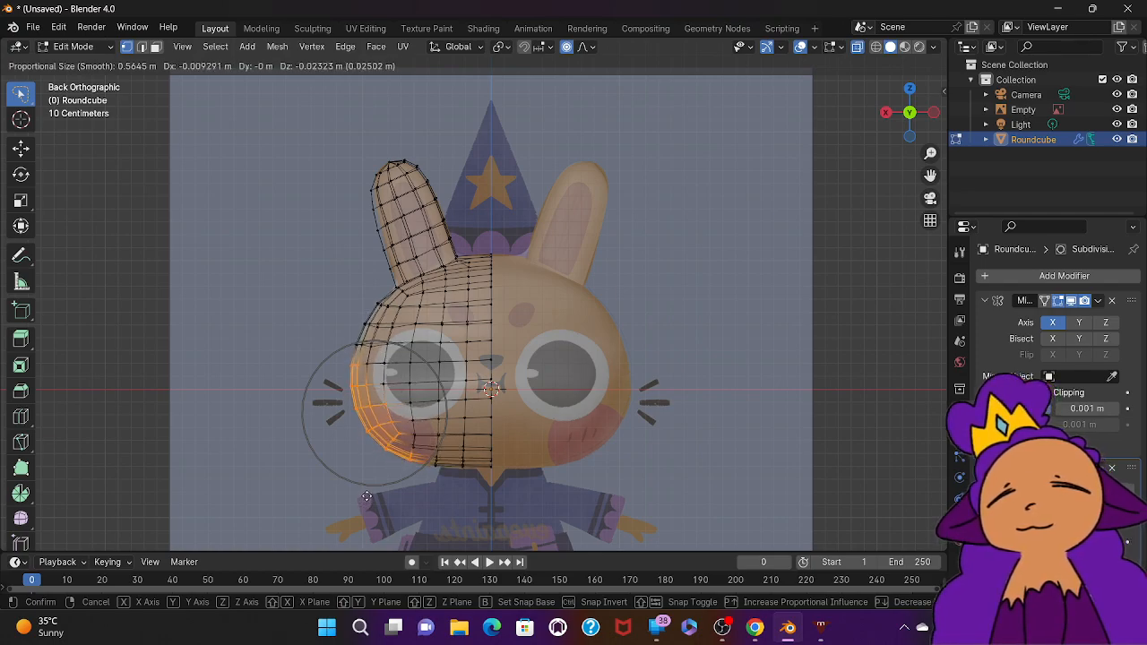
left_click(367, 497)
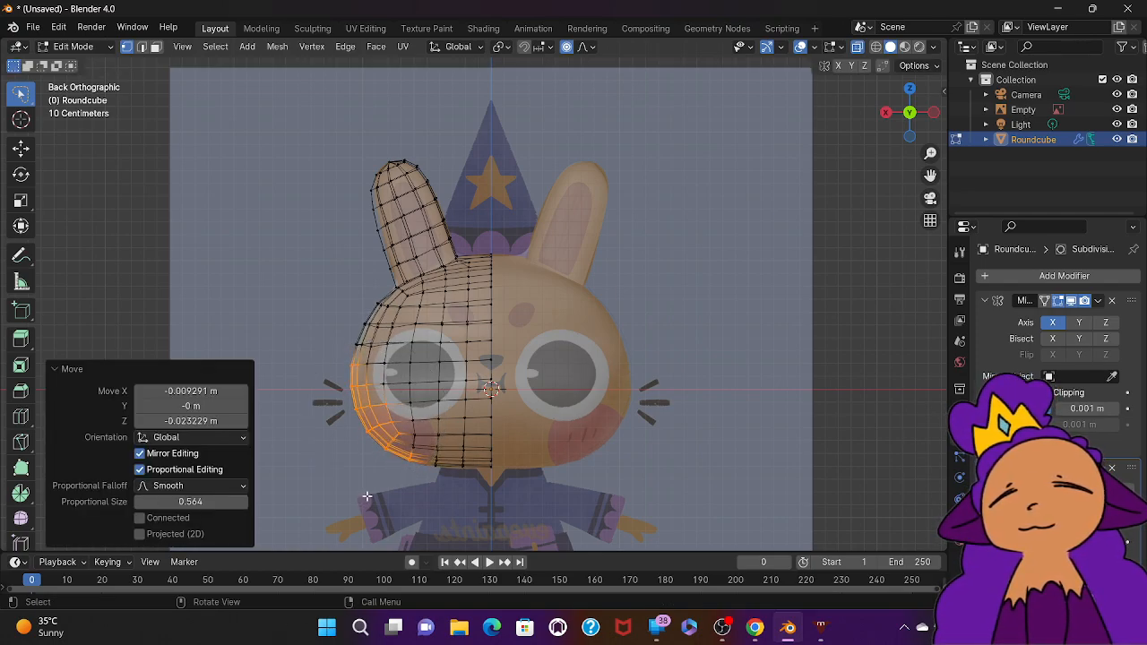
left_click(753, 502)
Step: Switch to the YouTube modeling tutorial in Chrome and play it up to 9:24
scroll(753, 502, "left", 5)
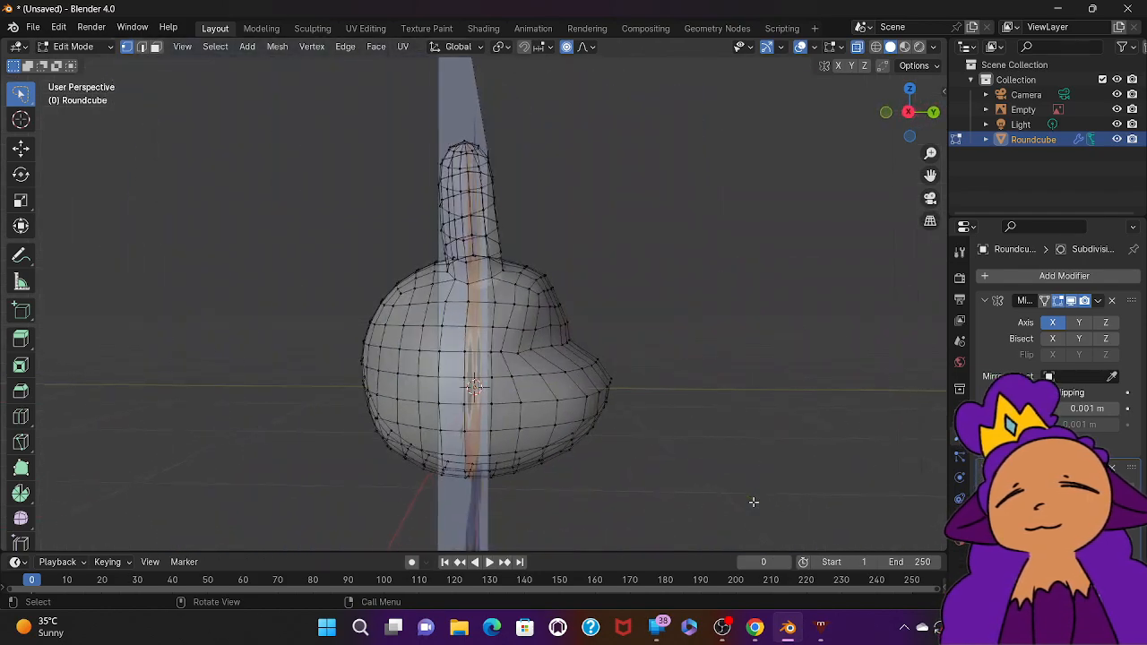
scroll(753, 502, "right", 4)
scroll(754, 502, "left", 3)
scroll(754, 502, "left", 6)
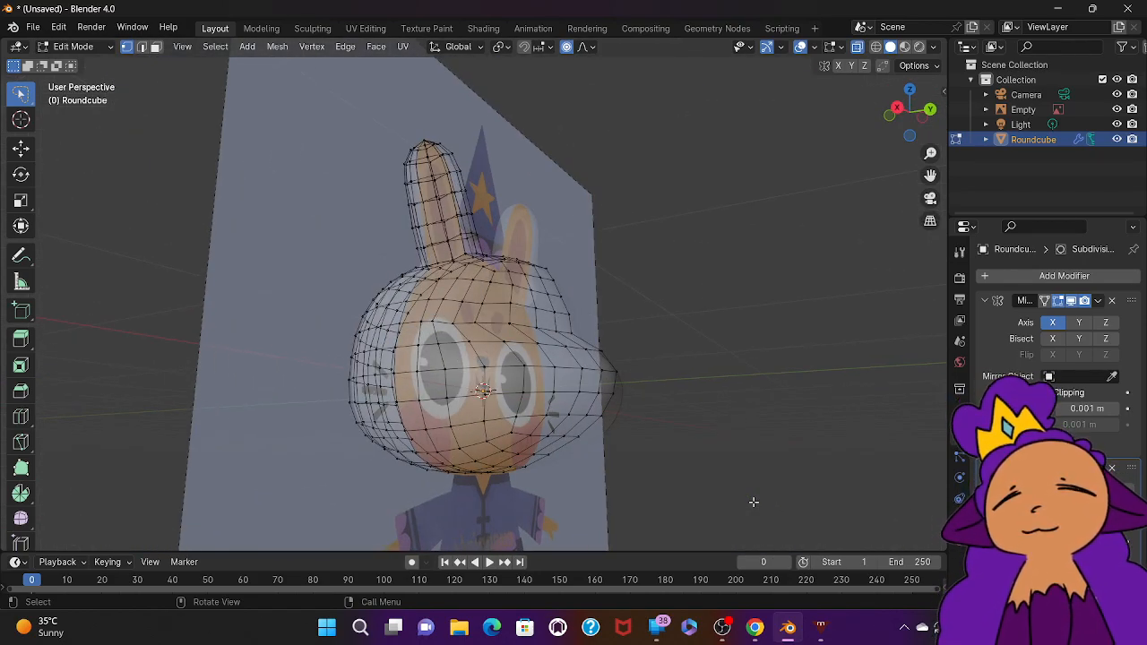
left_click(756, 628)
left_click(548, 371)
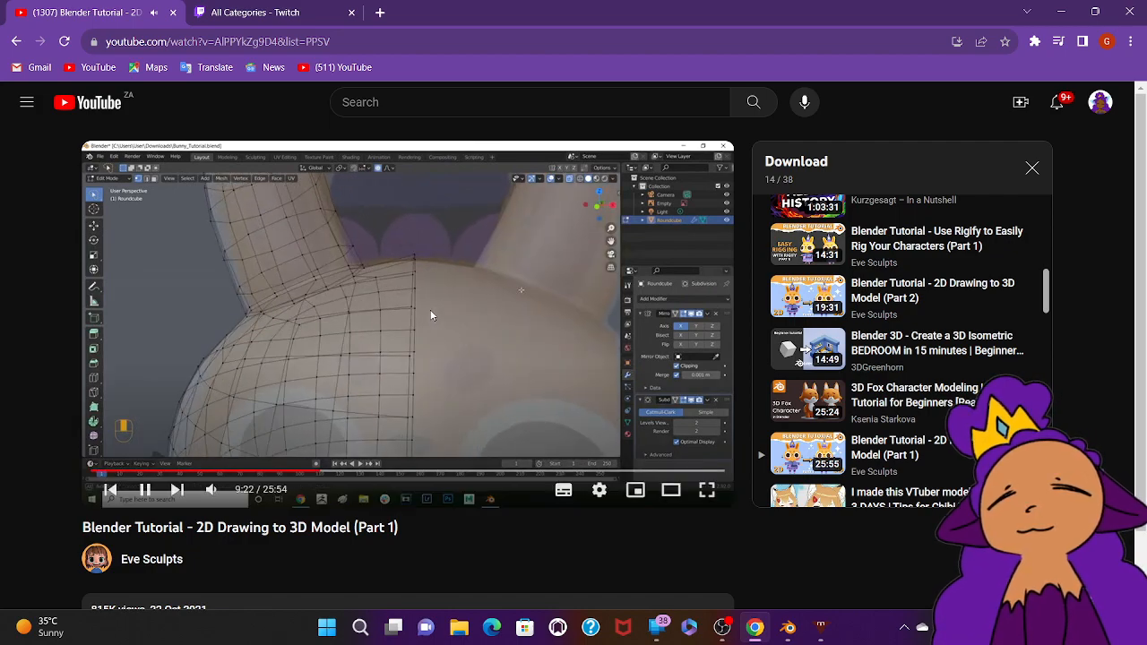
left_click(432, 315)
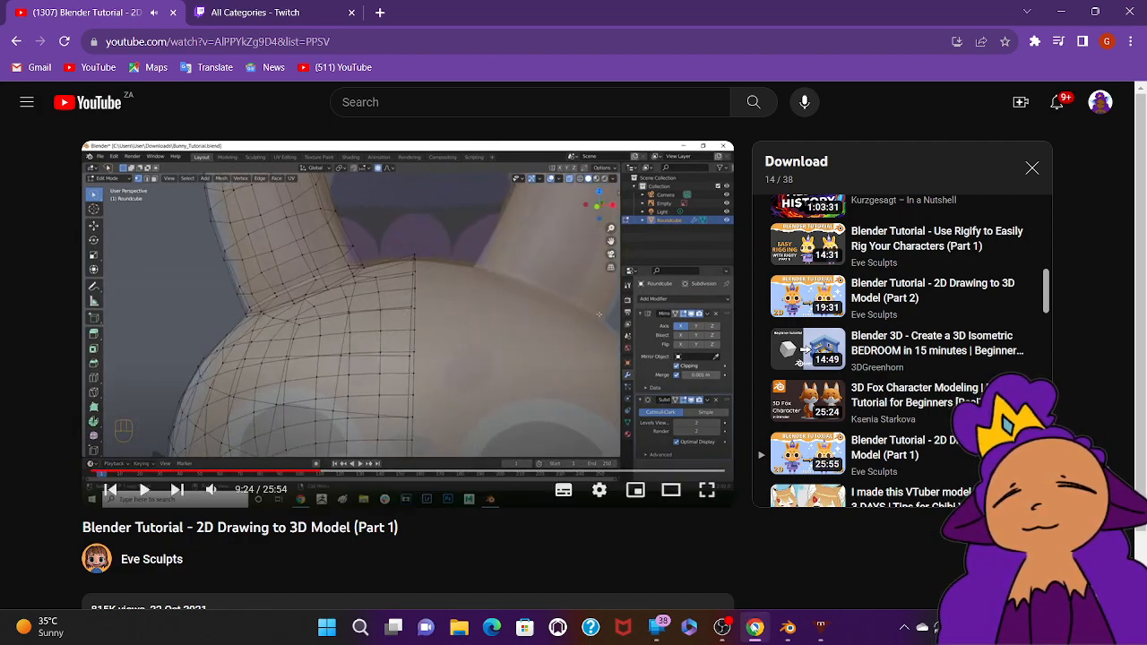
Step: Return to Blender and add one loop cut around the base of the ear, slid toward the head with factor 0.746
left_click(788, 627)
middle_click_drag(348, 334, 349, 333)
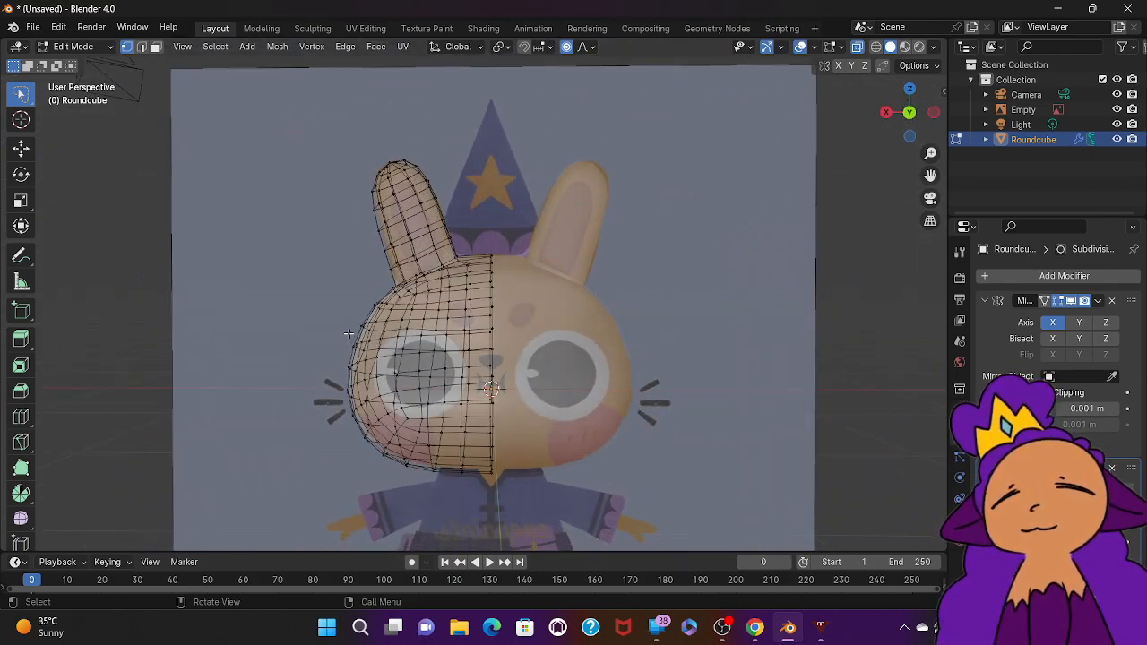
scroll(121, 359, "down", 2)
scroll(128, 391, "up", 7)
scroll(128, 394, "down", 2)
middle_click_drag(151, 540, 151, 541)
key("ctrl+r")
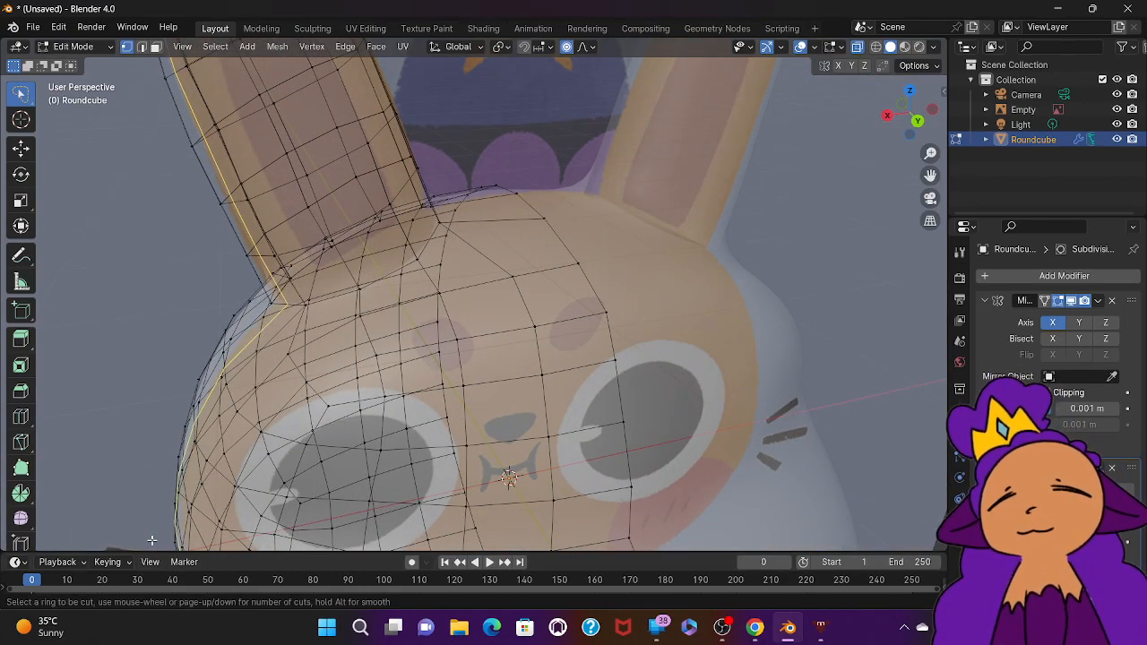
left_click(348, 277)
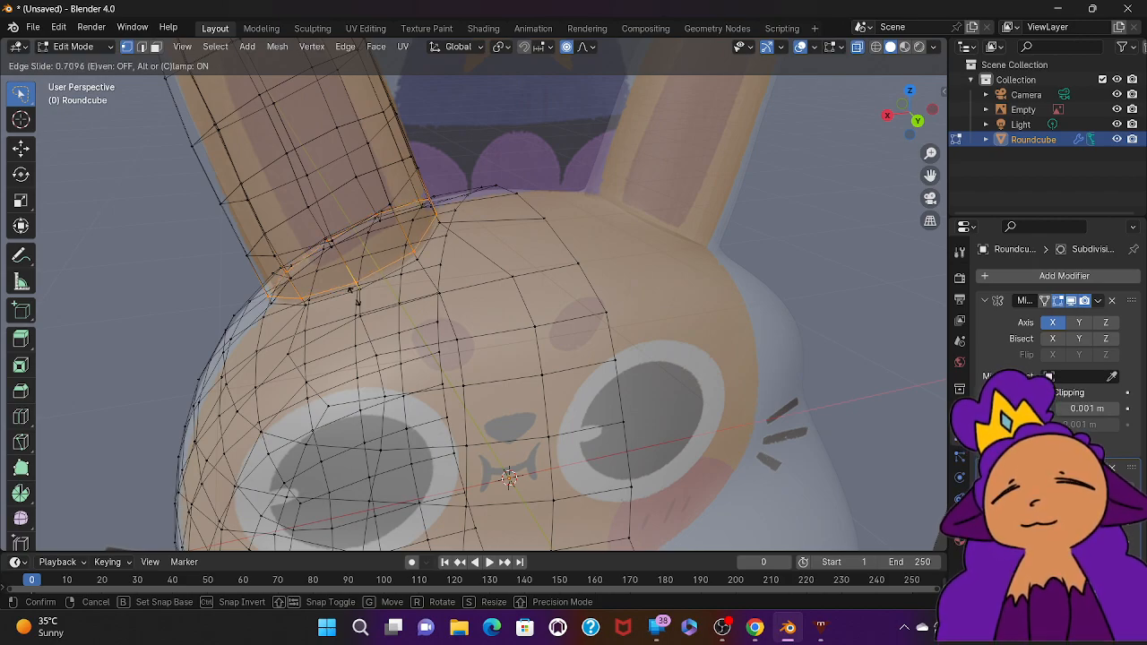
left_click(355, 297)
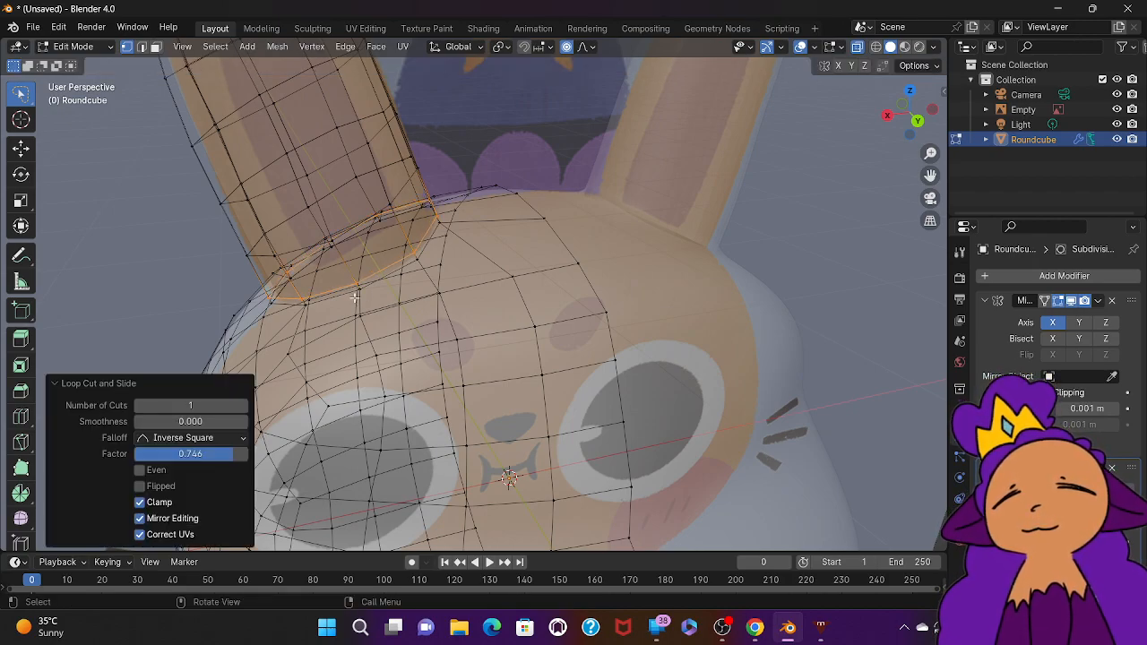
mouse_move(598, 245)
middle_mouse_down()
mouse_move(637, 246)
mouse_move(599, 248)
middle_mouse_up()
left_click(638, 245)
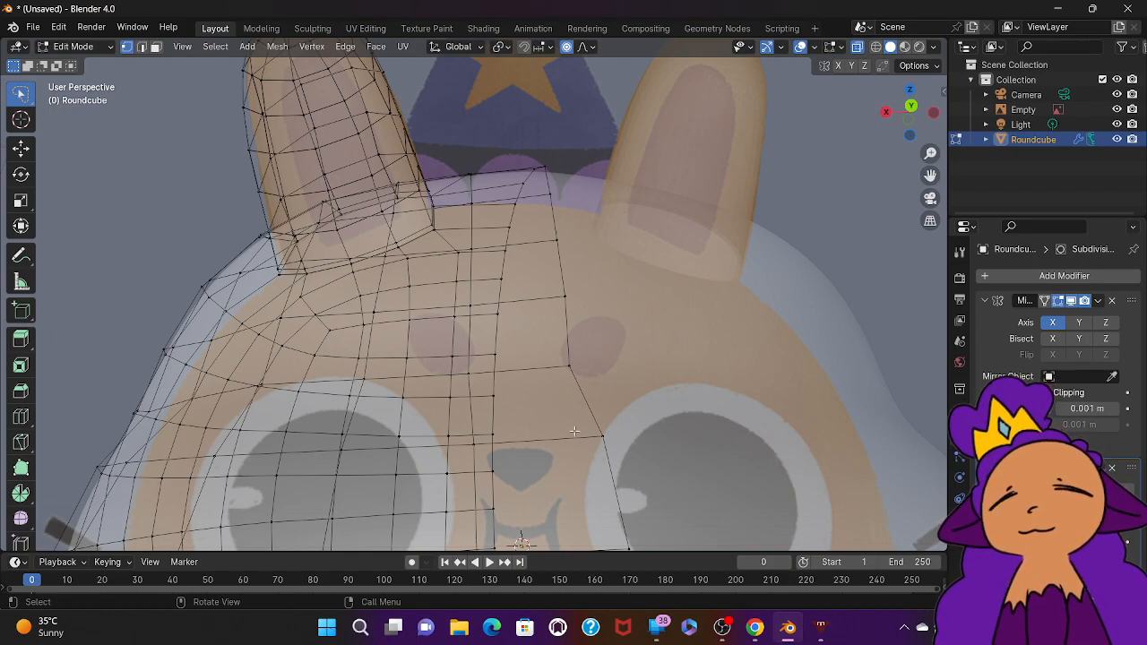
Step: Switch back to the tutorial video in Chrome and watch from 9:24 to 9:52 how the next round cube is added
left_click(754, 627)
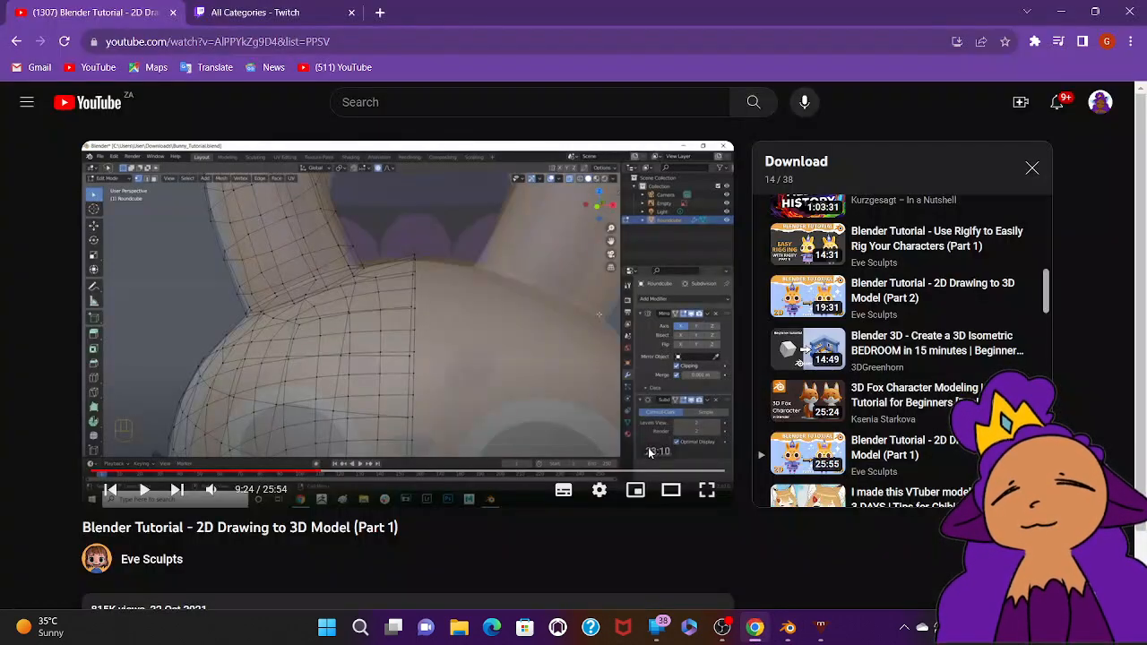
left_click(630, 356)
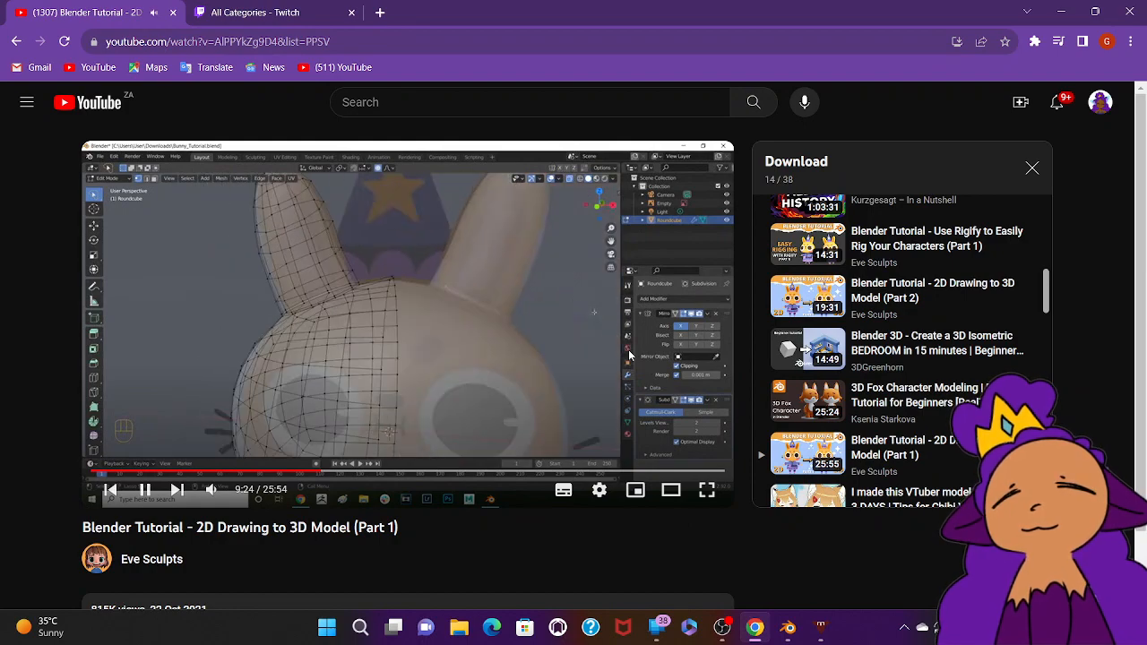
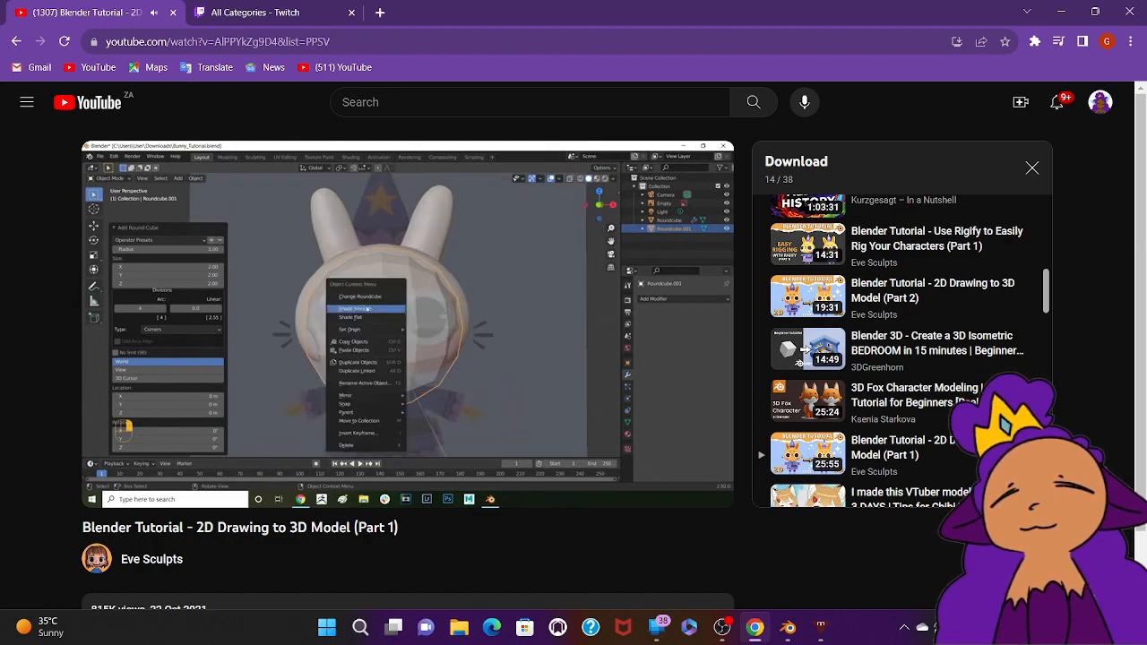
left_click(555, 348)
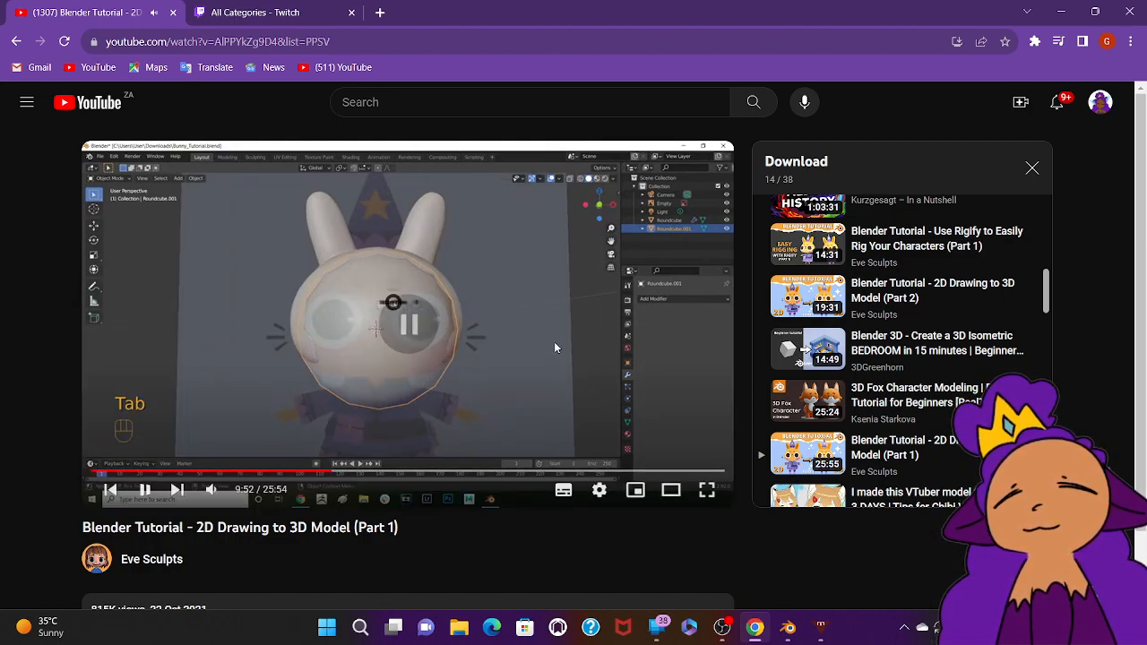
Step: Return to Blender and take the head mesh out of Edit Mode into Object Mode
left_click(788, 628)
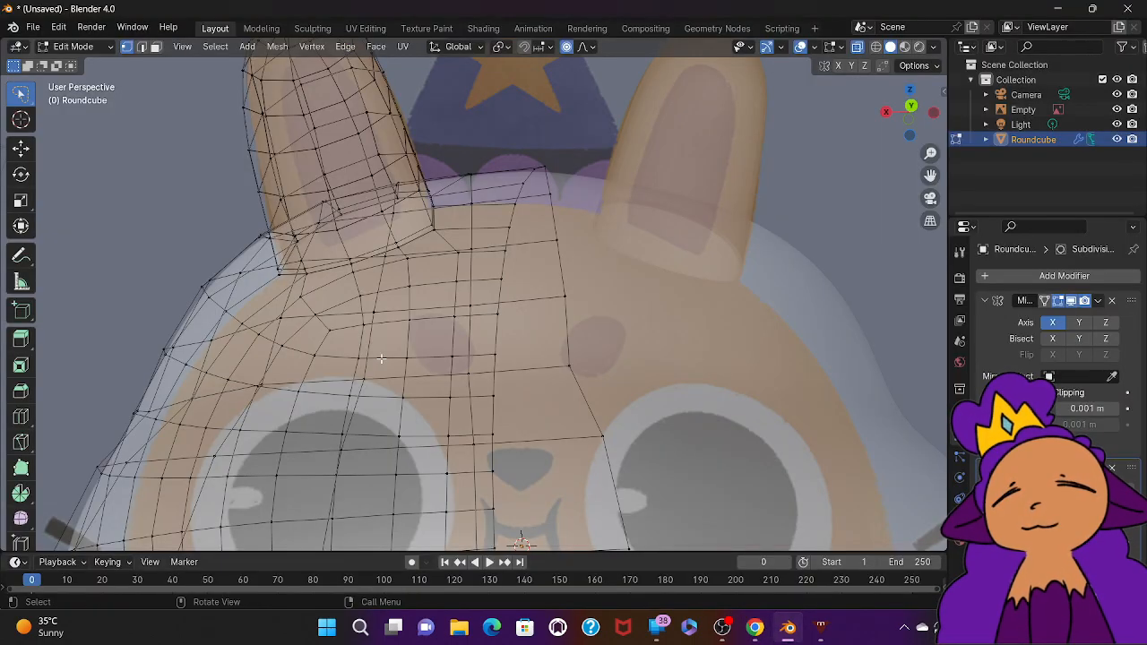
key("ctrl+Tab")
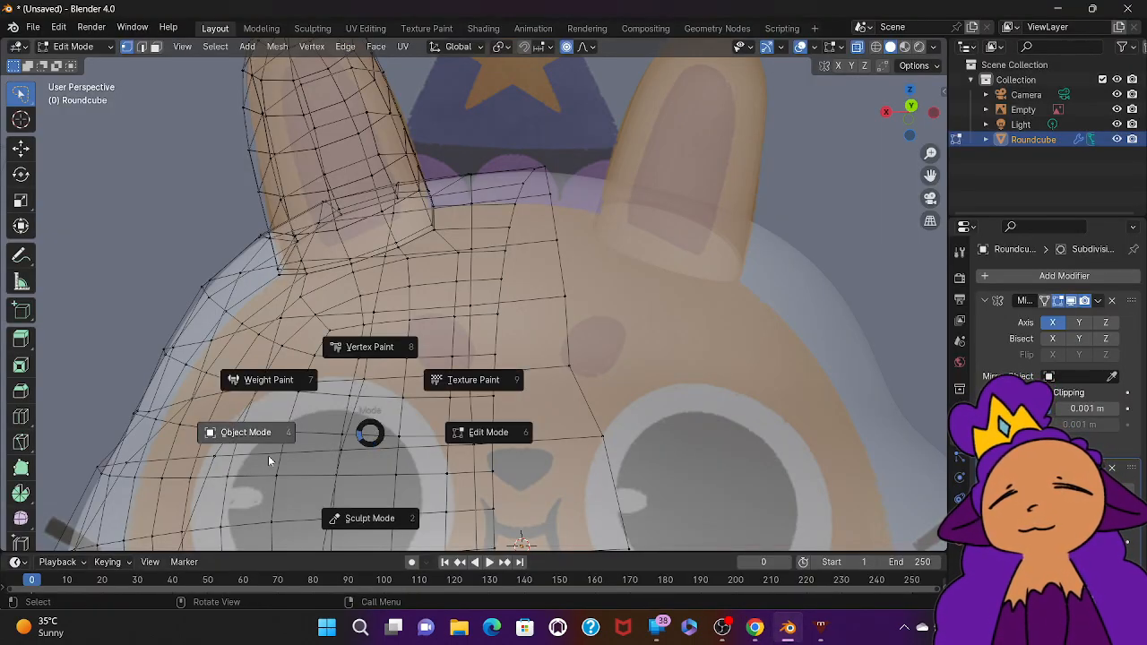
left_click(246, 426)
scroll(246, 427, "down", 6)
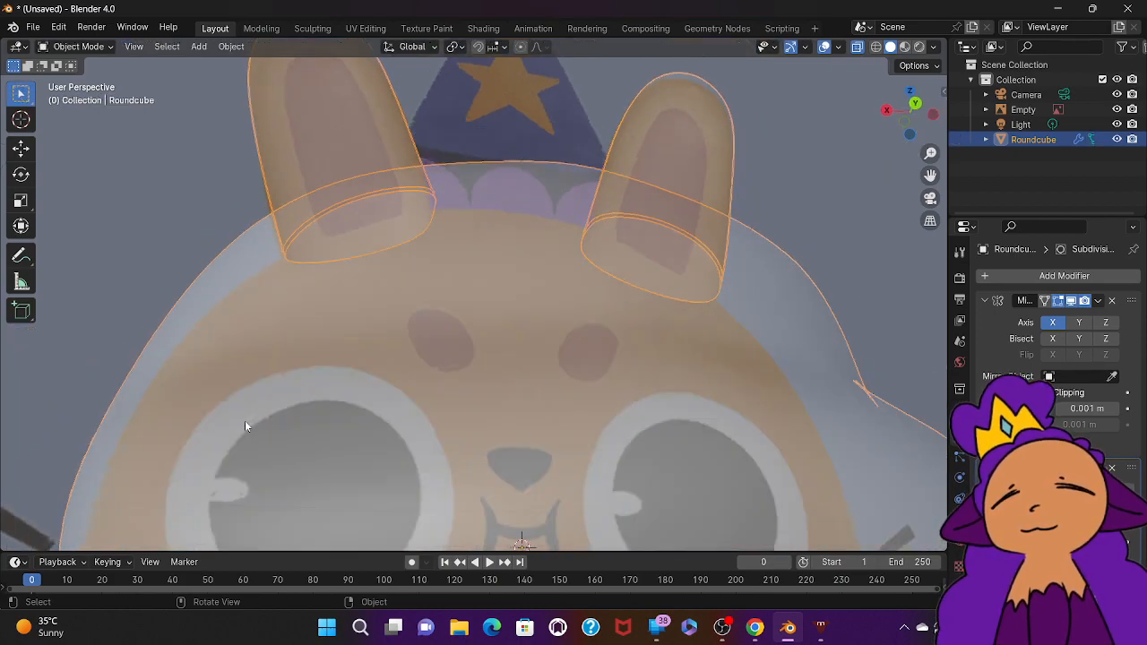
scroll(245, 427, "down", 5)
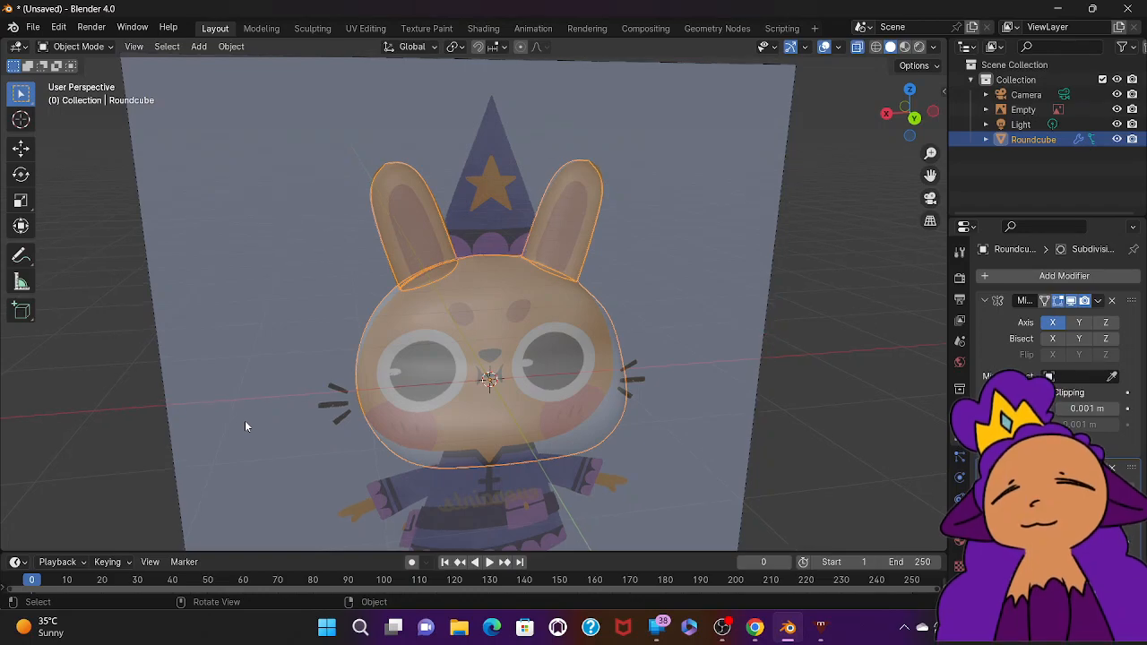
middle_click_drag(226, 395, 227, 391)
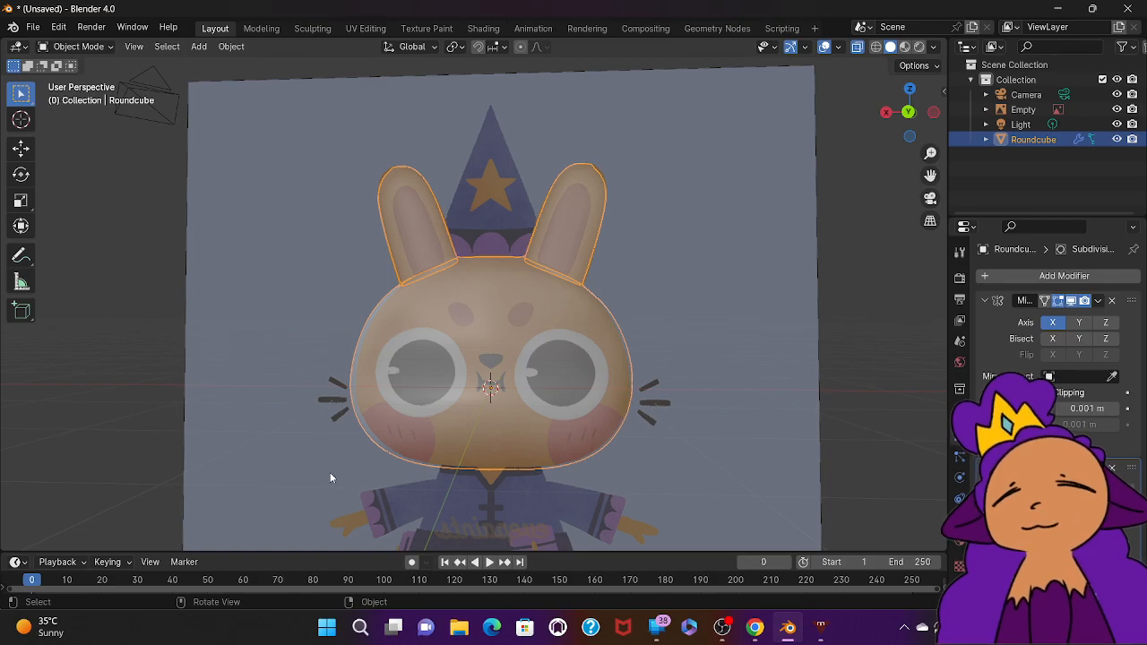
Step: Add a Round Cube mesh at the world origin with radius 1.00 and 4 arc divisions
key("shift+a")
mouse_move(330, 478)
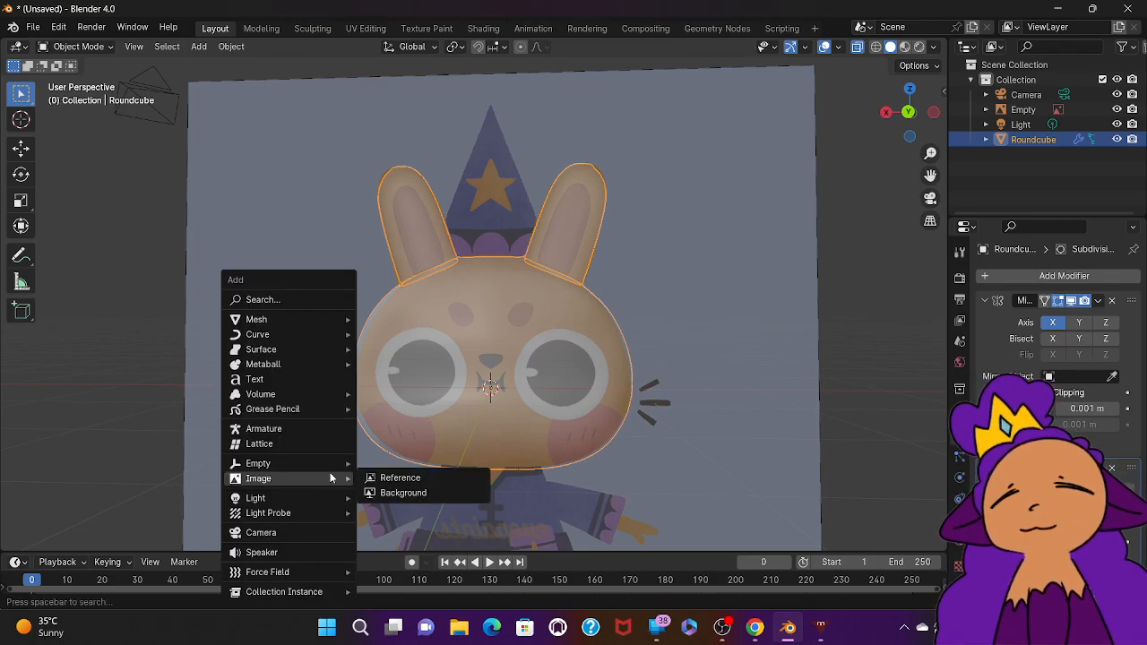
mouse_move(324, 317)
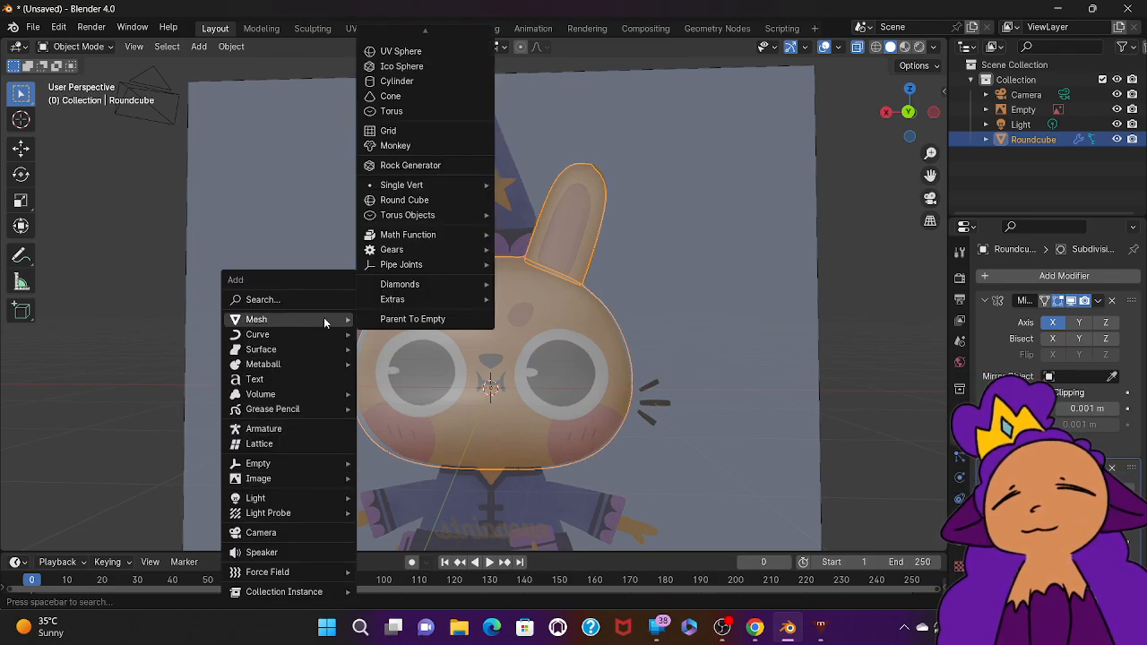
left_click(408, 200)
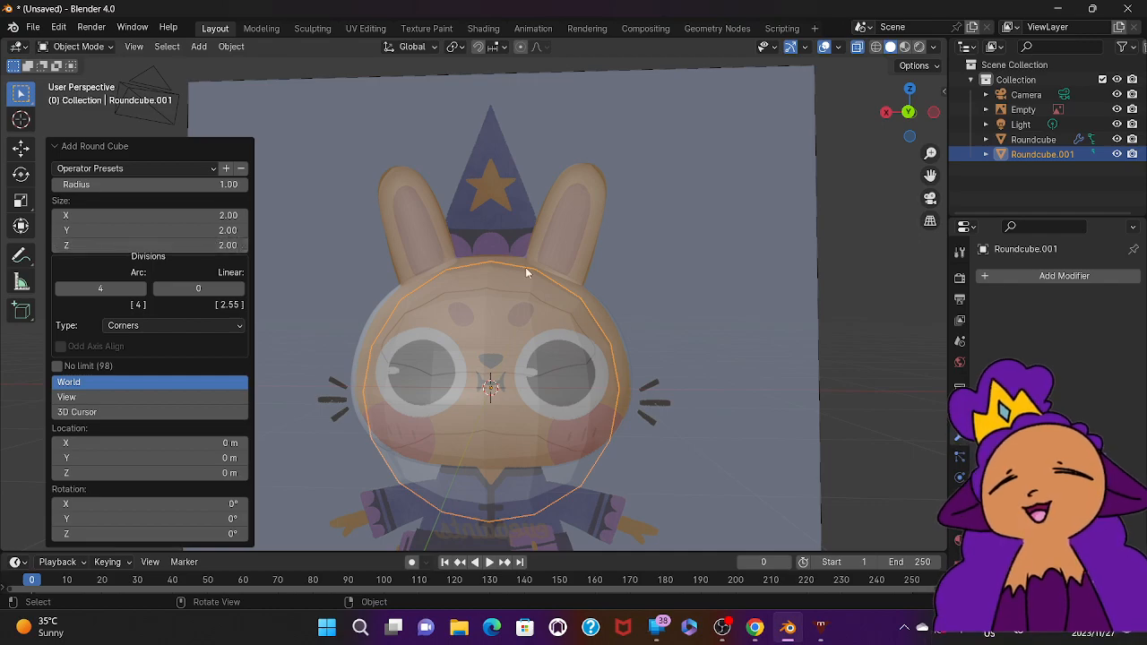
Step: Add a Subdivision Surface modifier to the new round cube
left_click(699, 351)
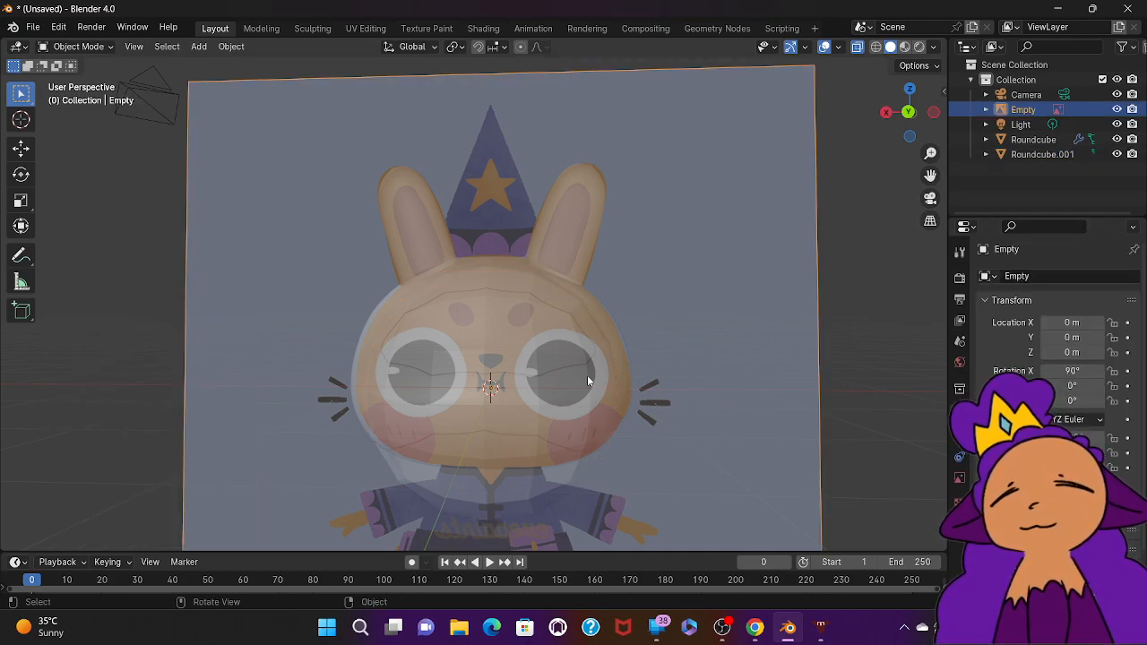
left_click(588, 374)
left_click(566, 475)
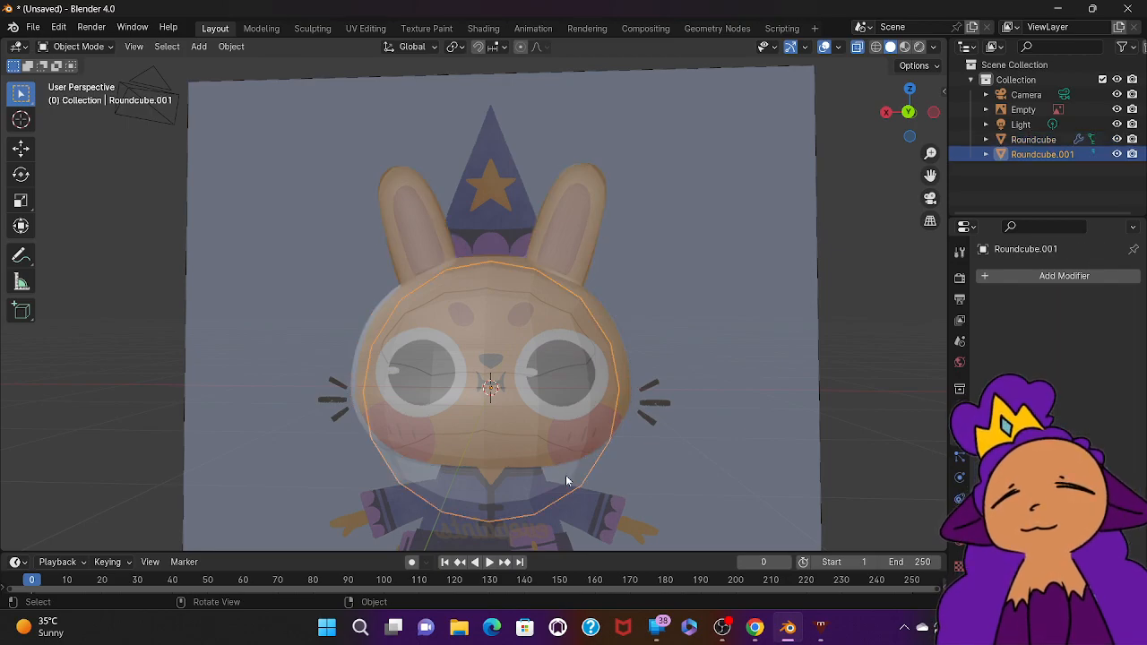
left_click(1026, 274)
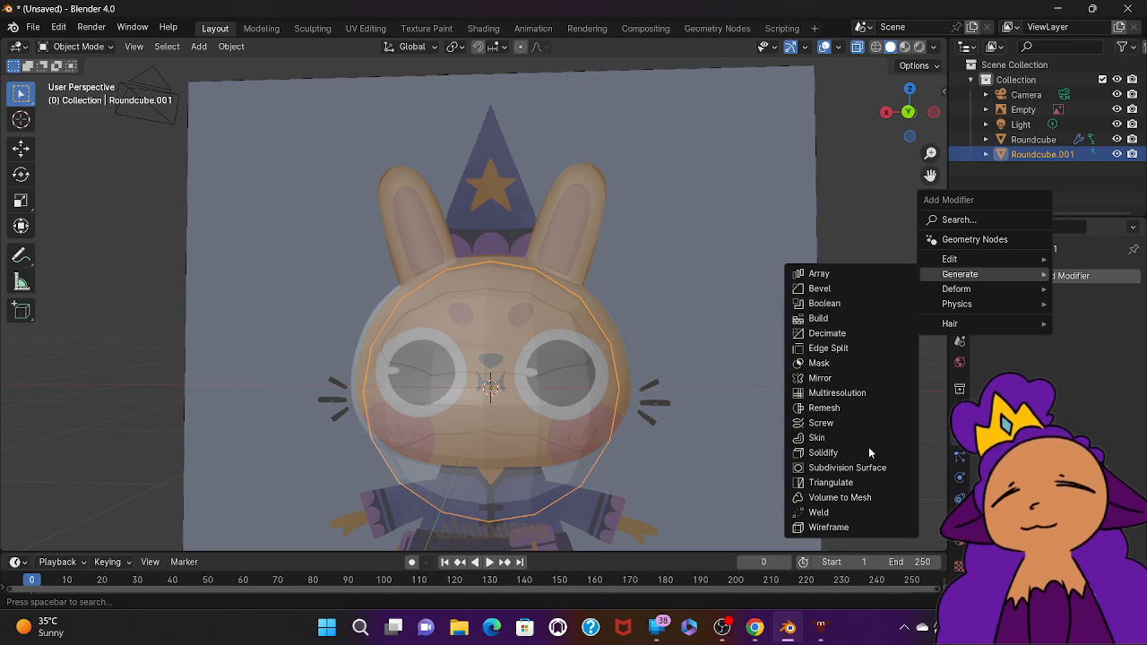
left_click(852, 475)
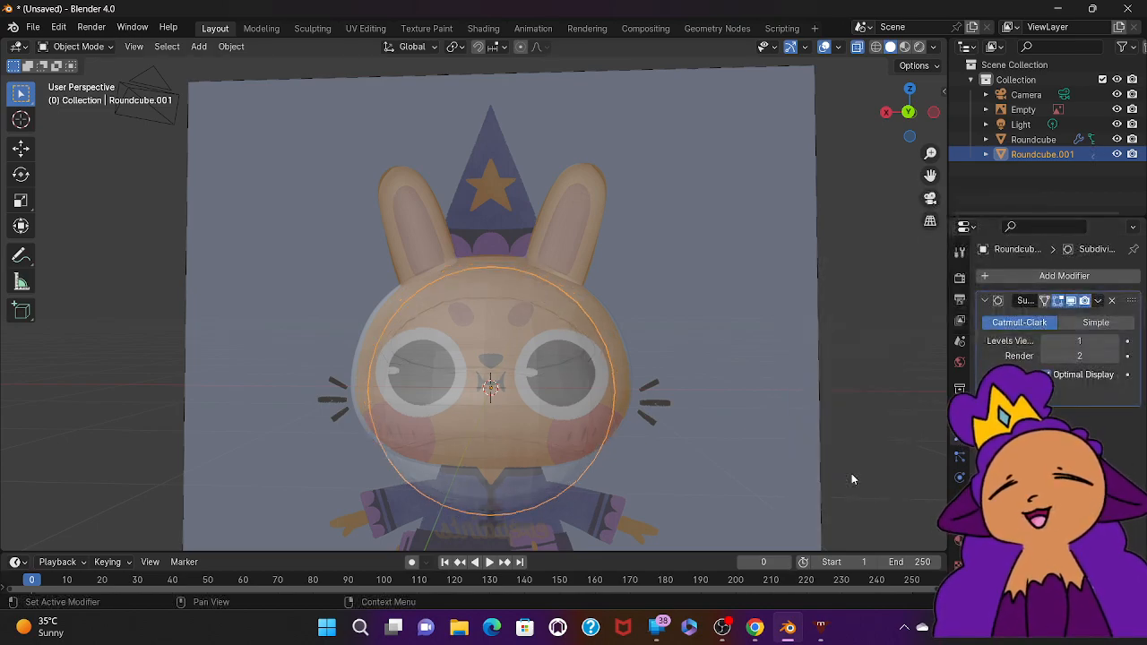
Step: Try Shade Auto Smooth on the new round cube and undo it
middle_click_drag(790, 434, 790, 434)
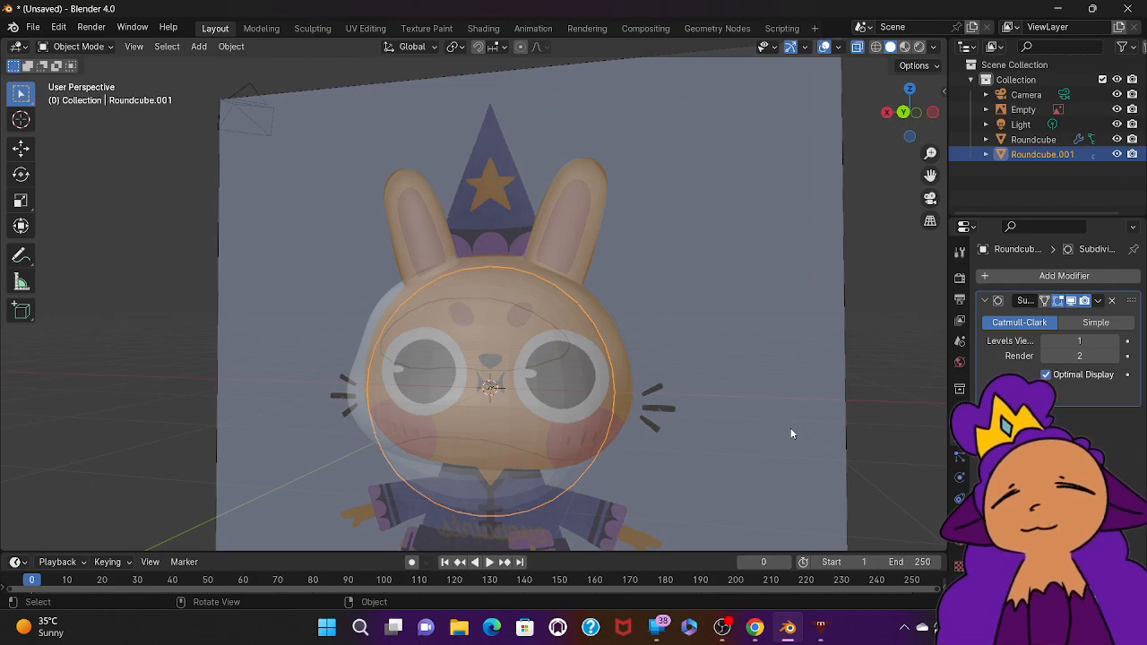
right_click(791, 433)
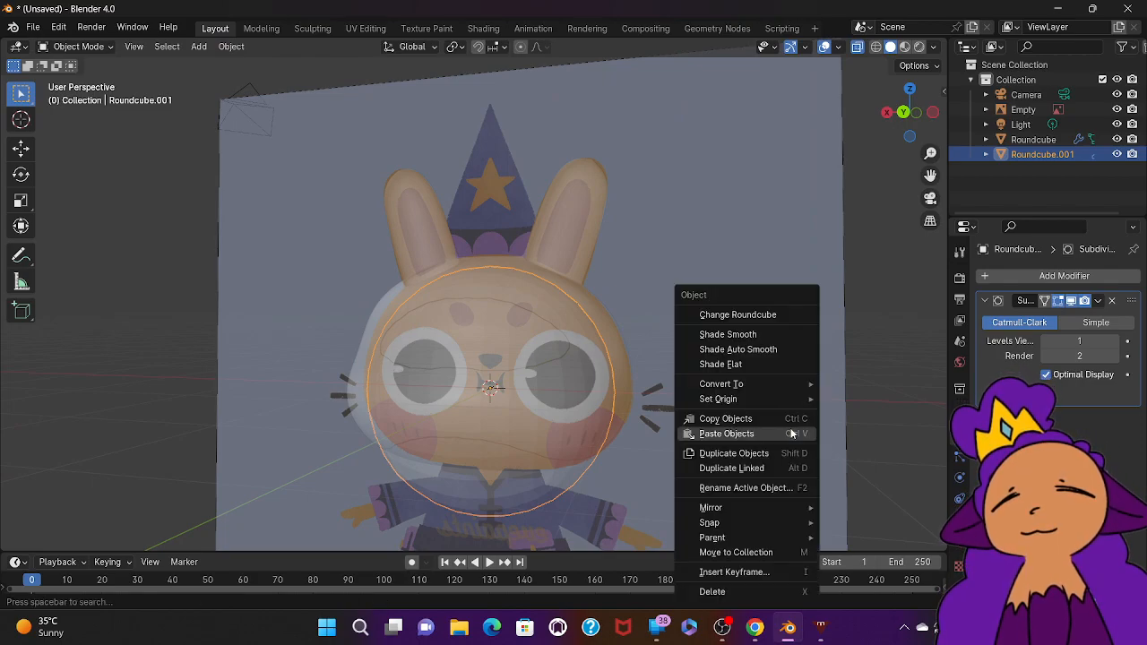
left_click(778, 349)
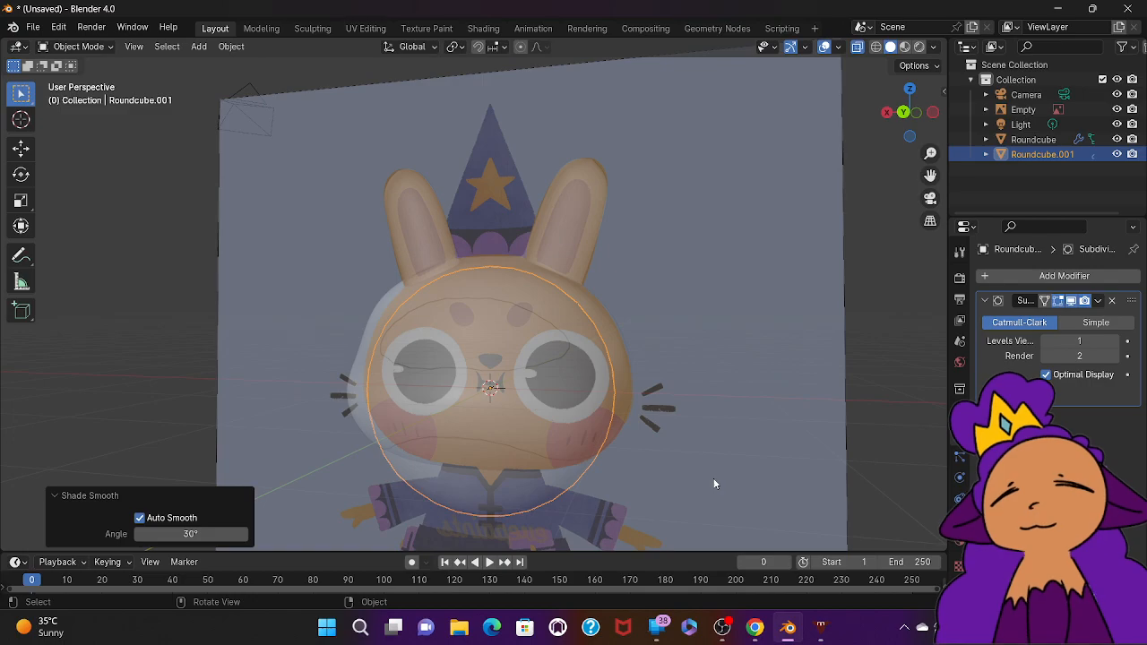
key("ctrl+z")
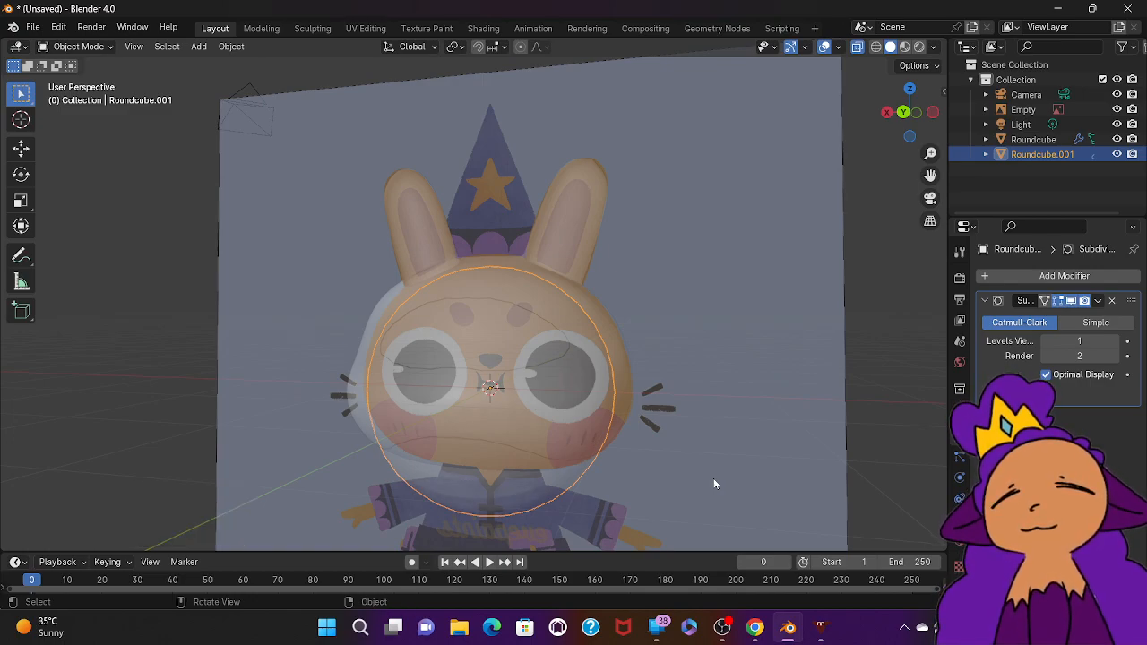
Step: Apply Shade Smooth to the new round cube
right_click(714, 484)
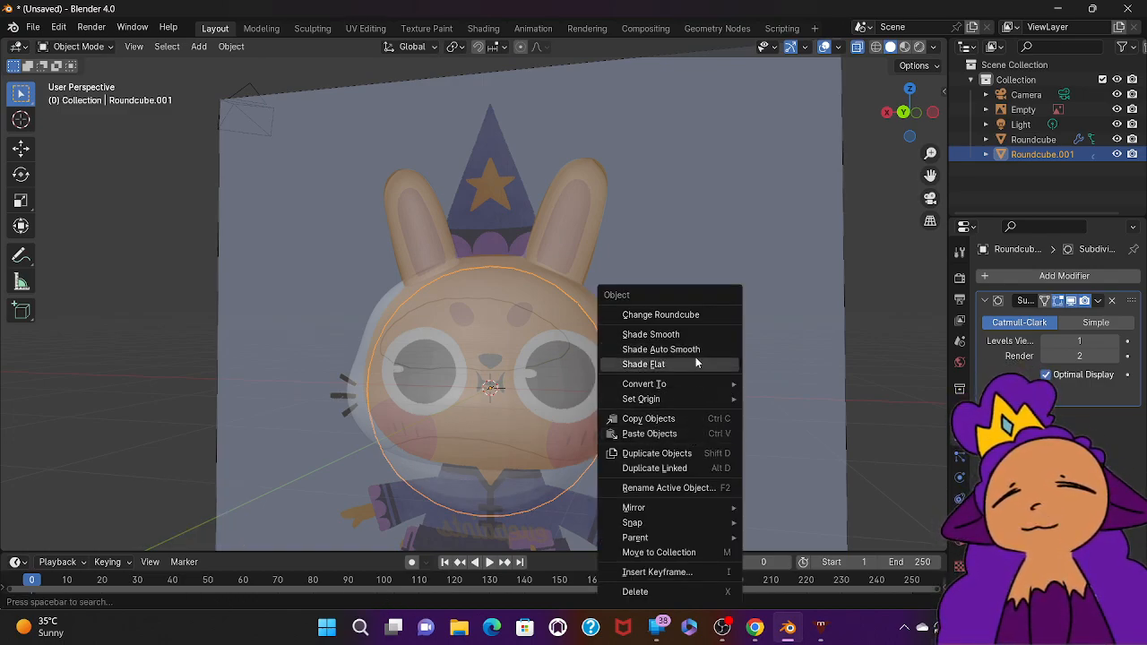
left_click(693, 330)
middle_click_drag(693, 331, 693, 336)
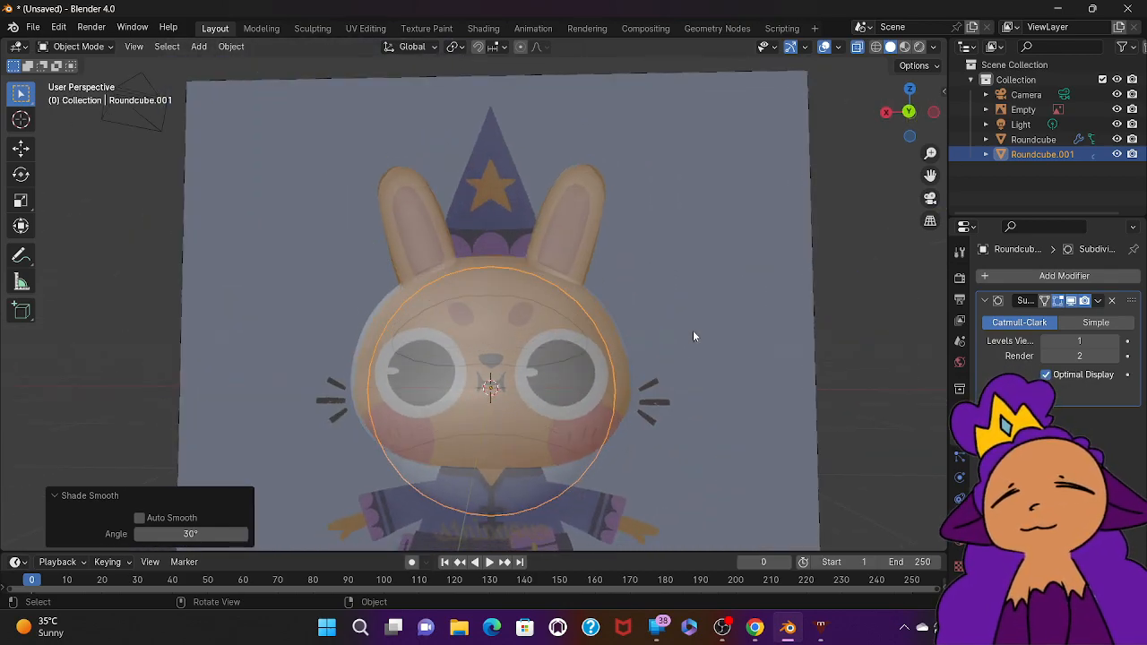
left_click(693, 336)
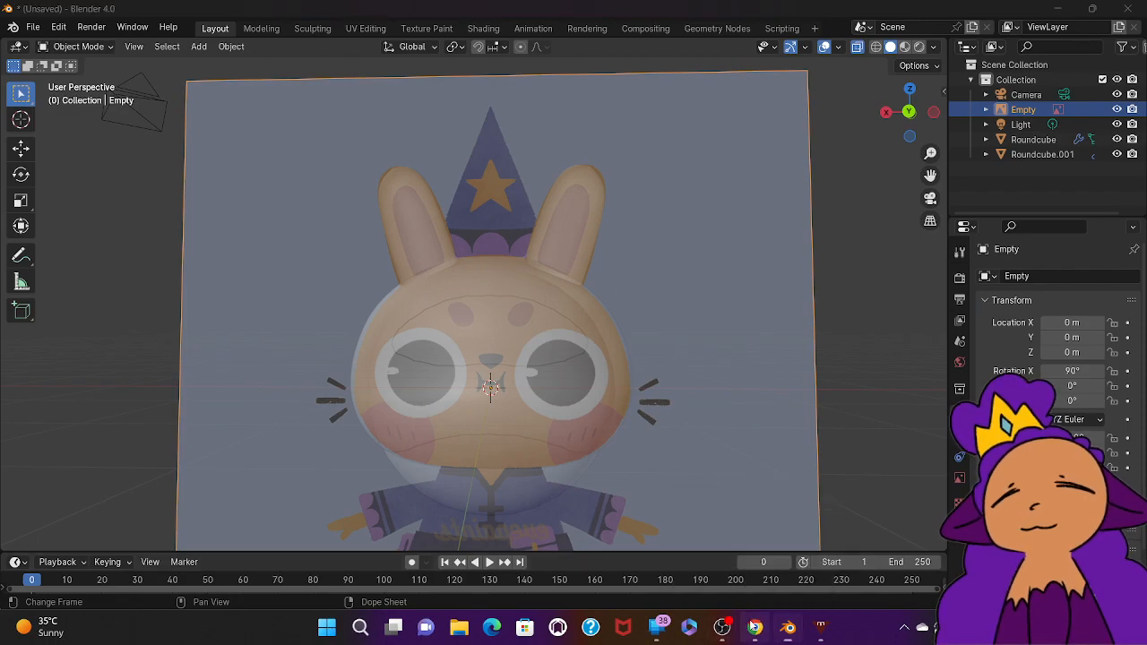
Step: Switch to the tutorial in Chrome, watch how the new round cube is halved and mirrored, and pause it at 9:58
left_click(754, 627)
left_click(656, 426)
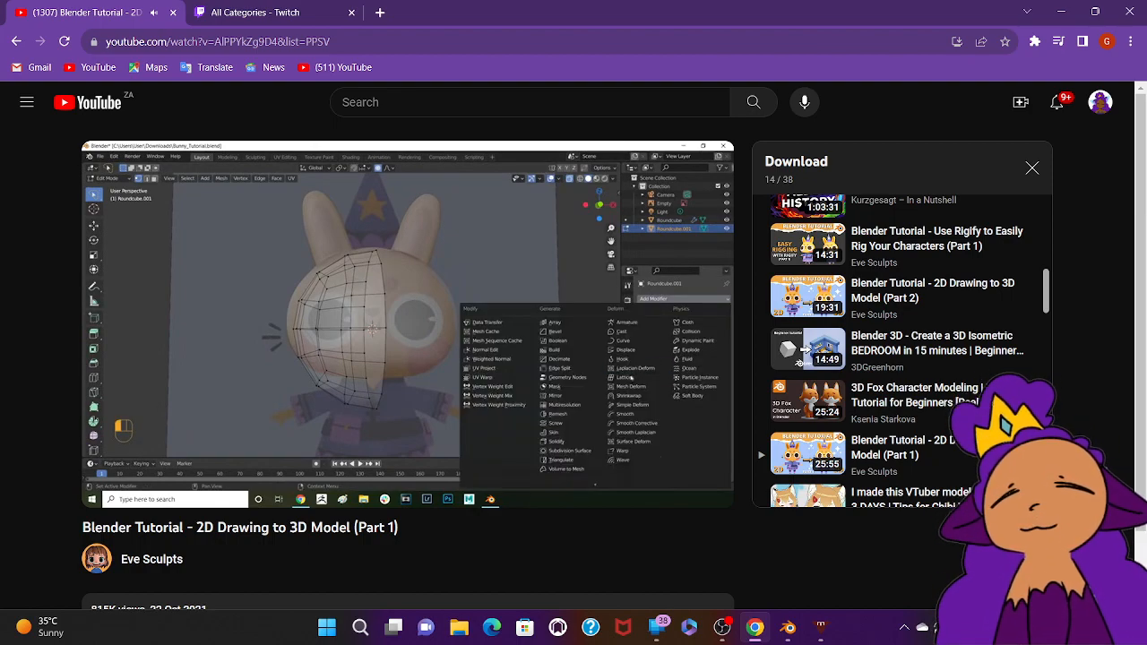
key("Left")
key("Left")
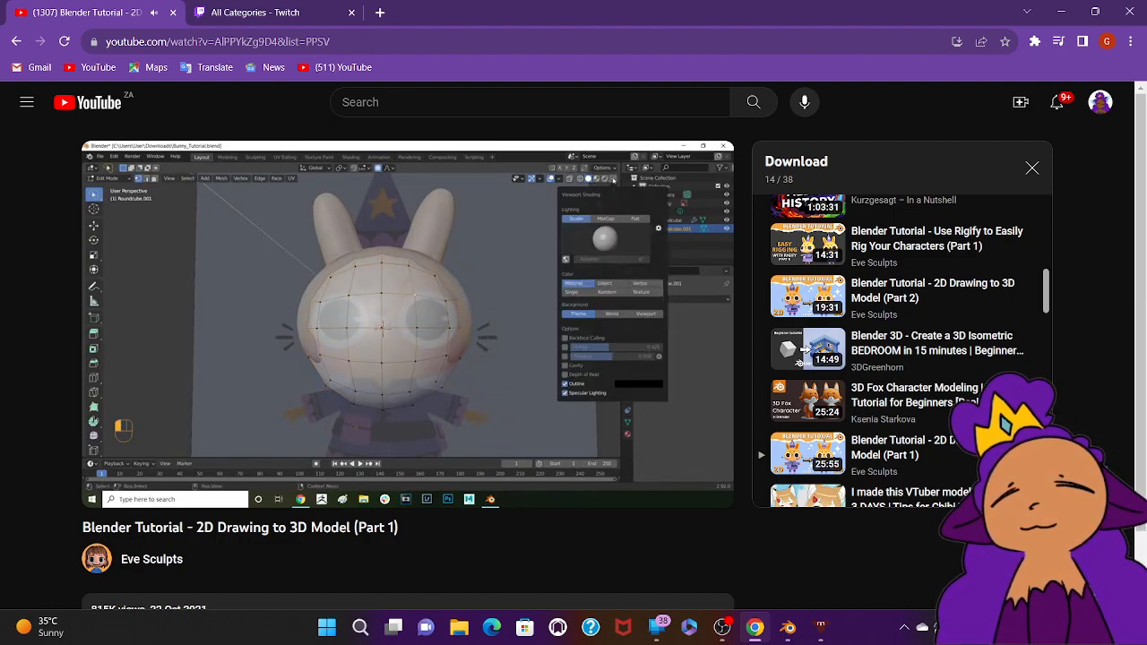
left_click(585, 413)
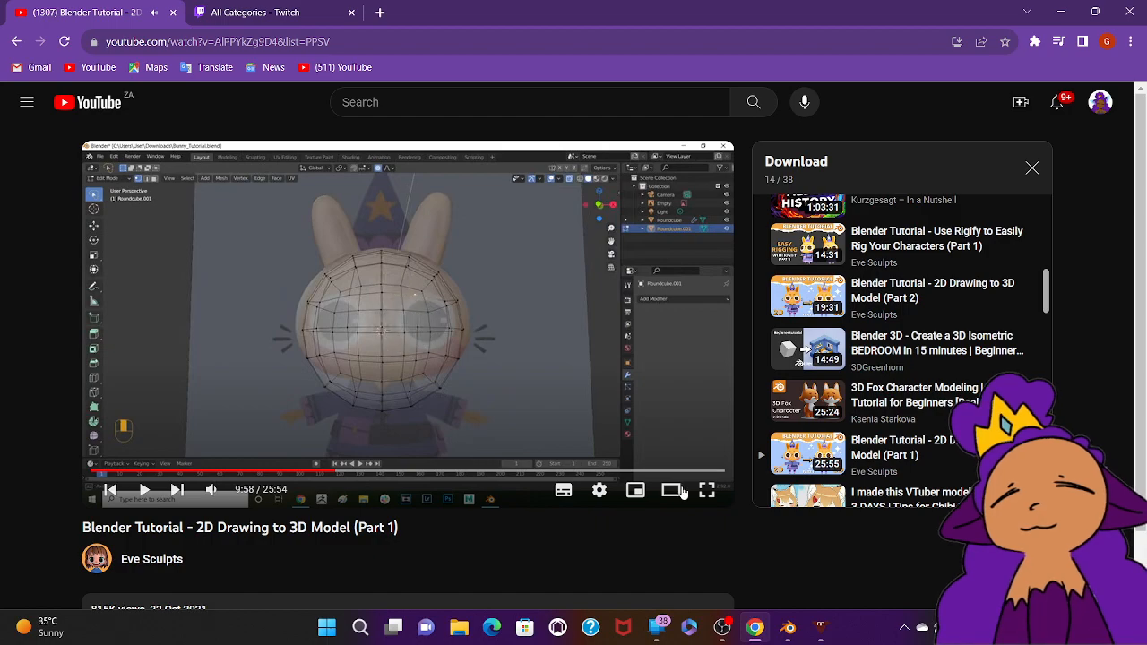
Step: Return to Blender and remove the Subdivision Surface modifier from the new round cube
left_click(788, 628)
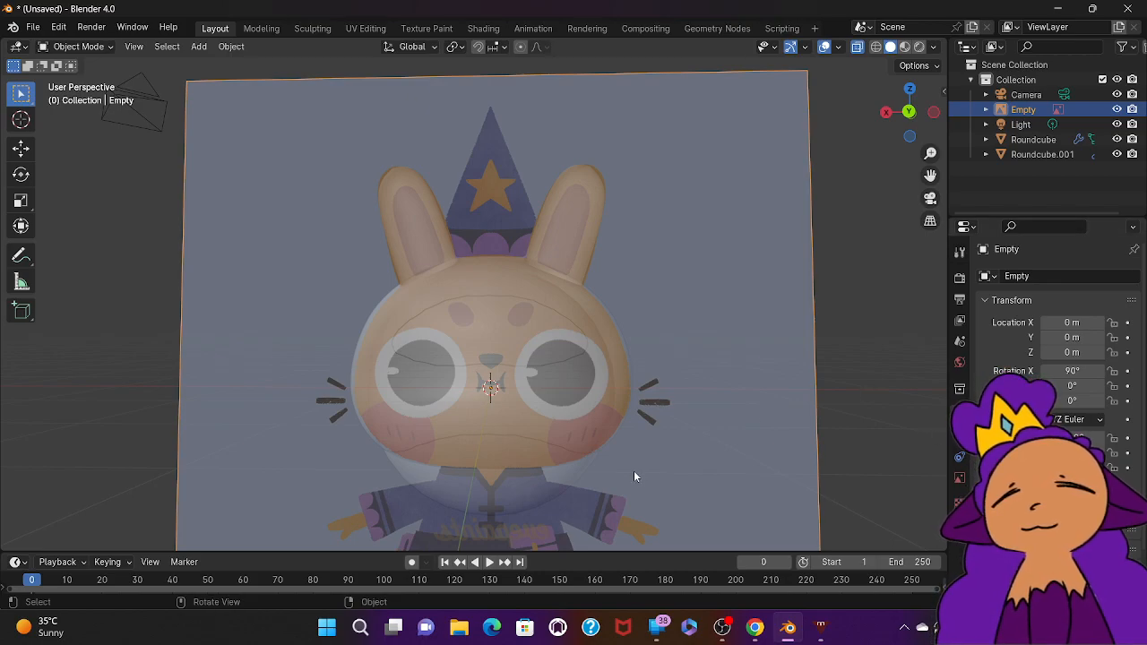
left_click(562, 469)
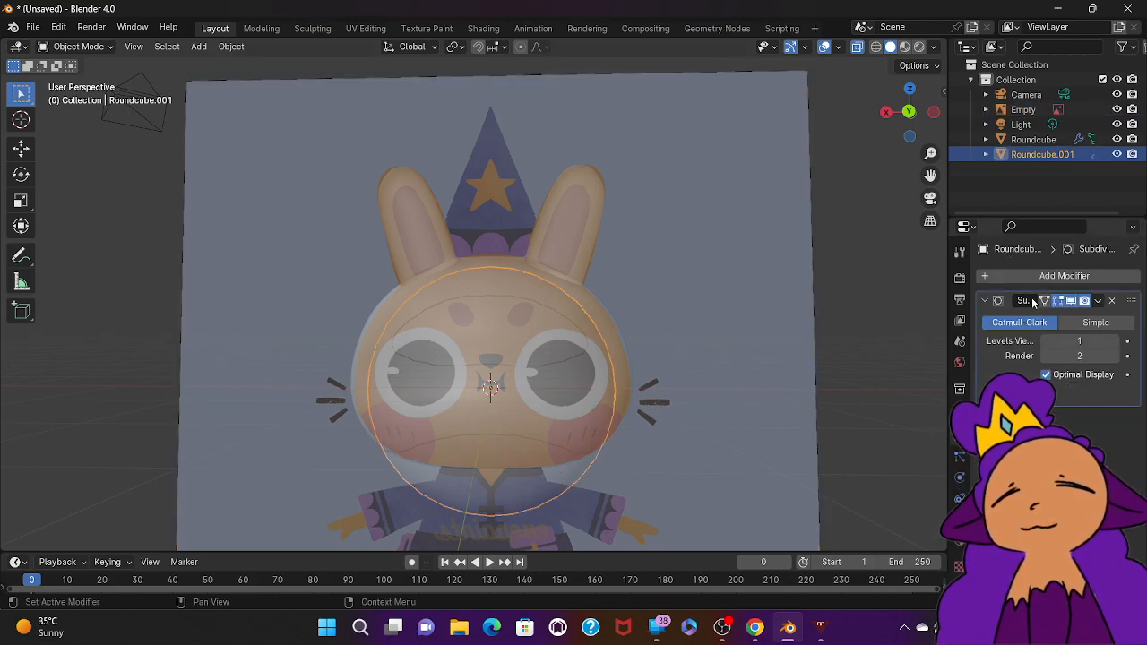
left_click(1110, 302)
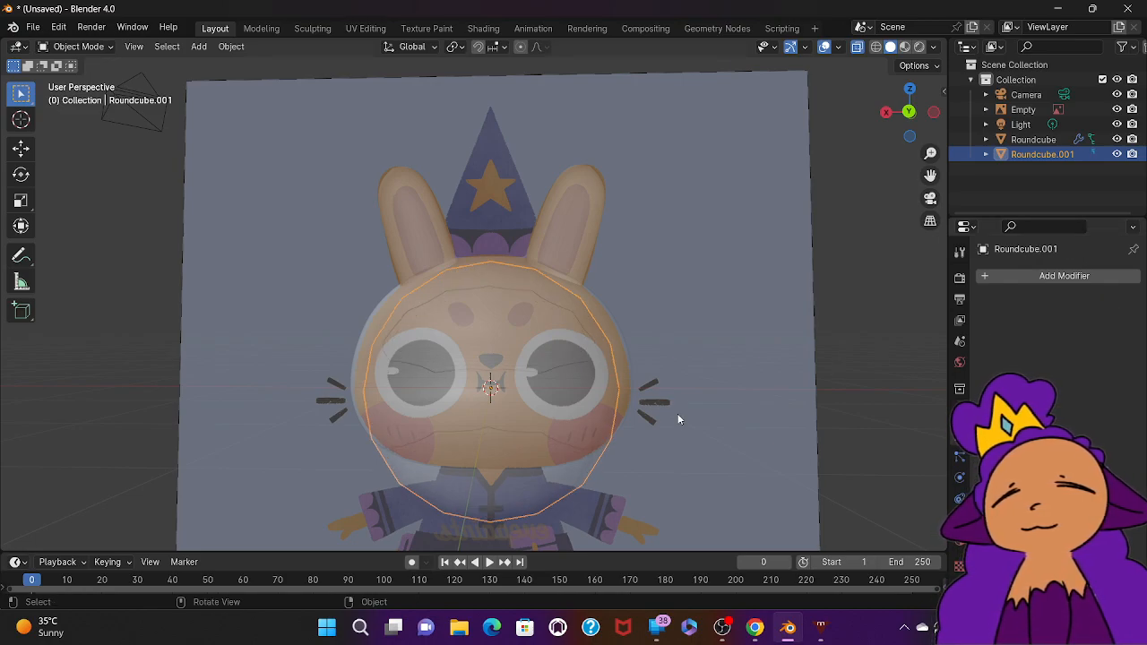
Step: Enter Edit Mode on the new round cube and delete the vertices of its right-hand half, keeping the centre line
key("ctrl+Tab")
left_click(761, 359)
key("ctrl+Tab")
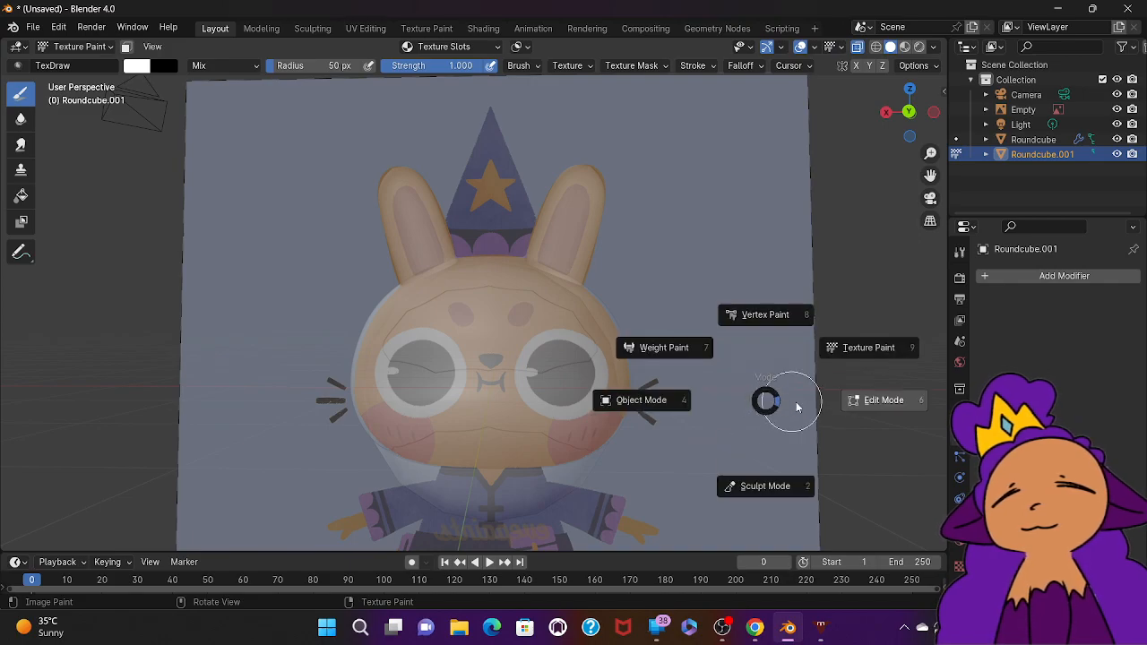
left_click(845, 405)
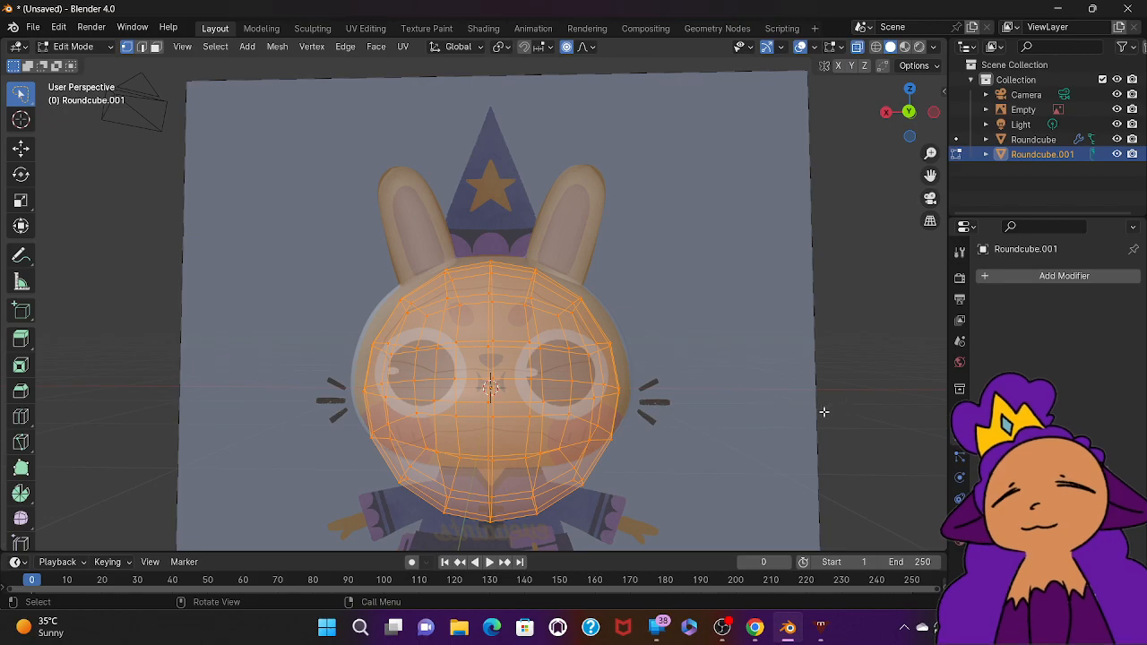
mouse_move(625, 327)
left_mouse_down()
mouse_move(542, 257)
mouse_move(518, 267)
mouse_move(515, 468)
mouse_move(598, 549)
mouse_move(632, 521)
left_mouse_up()
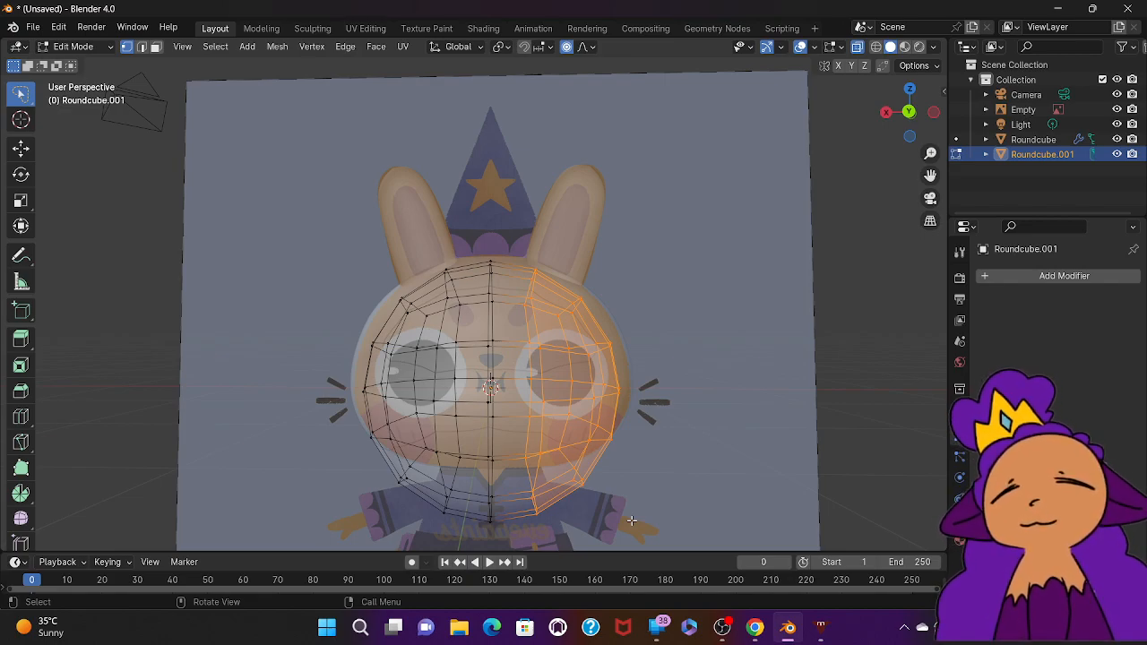
key("x")
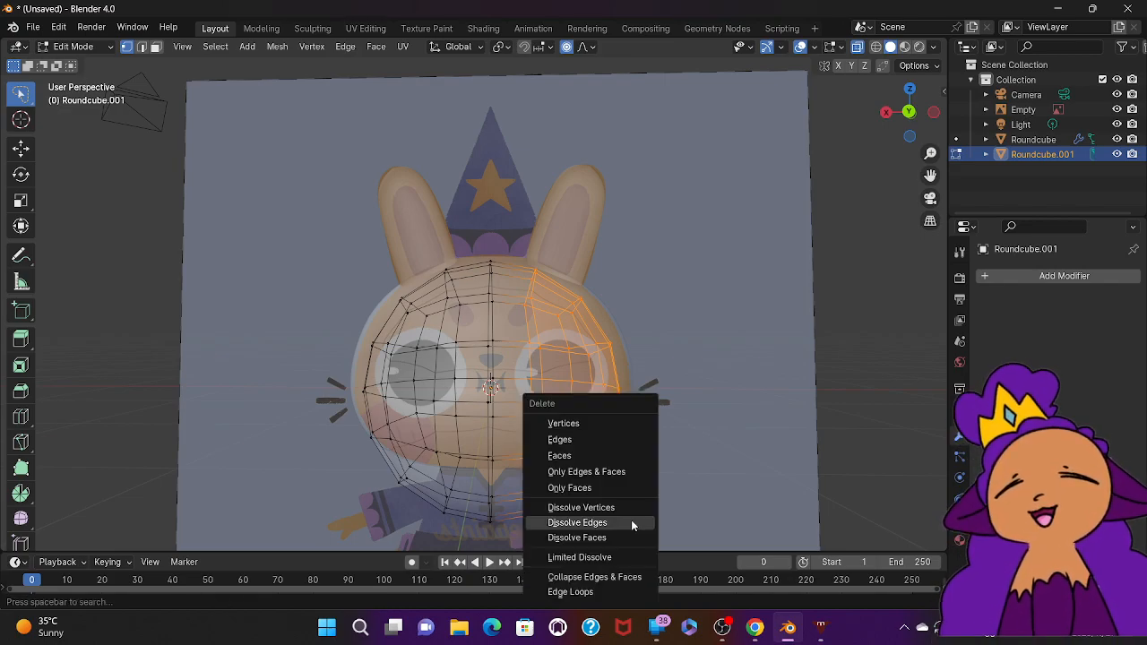
left_click(607, 424)
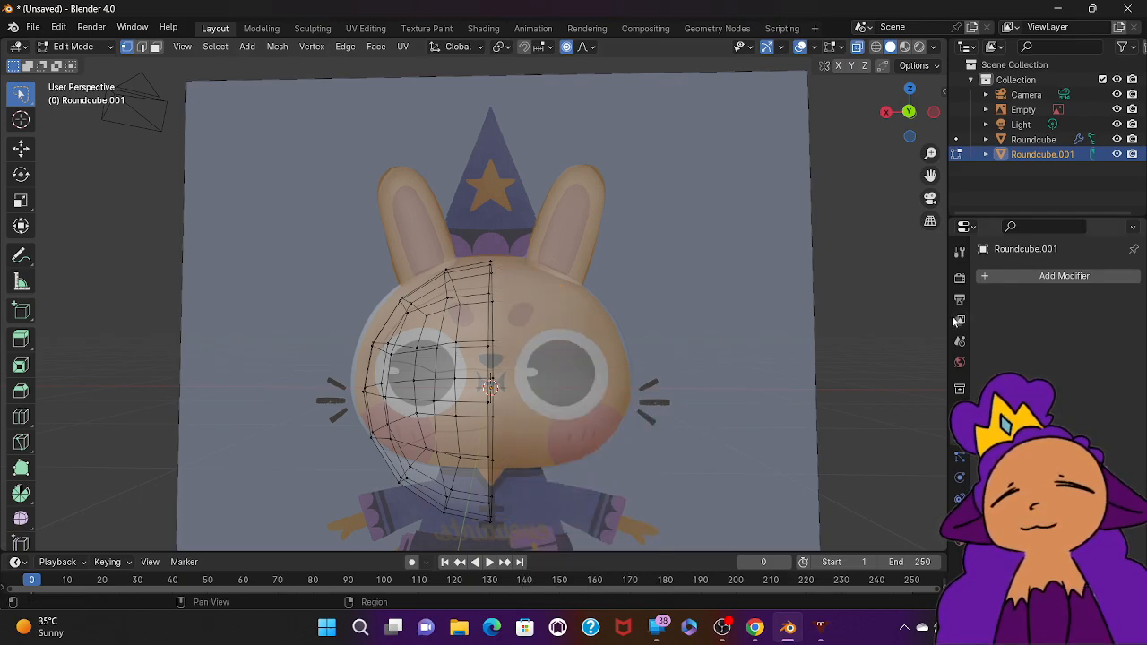
Step: Add a Mirror modifier on the X axis to the remaining half of the round cube
left_click(995, 277)
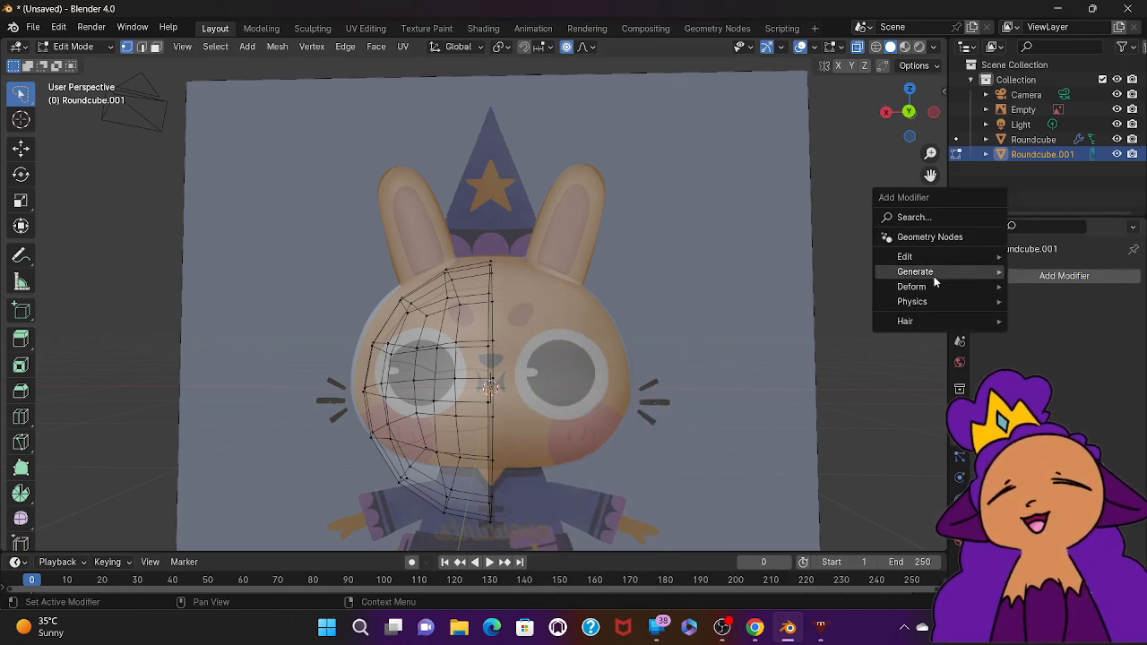
mouse_move(935, 281)
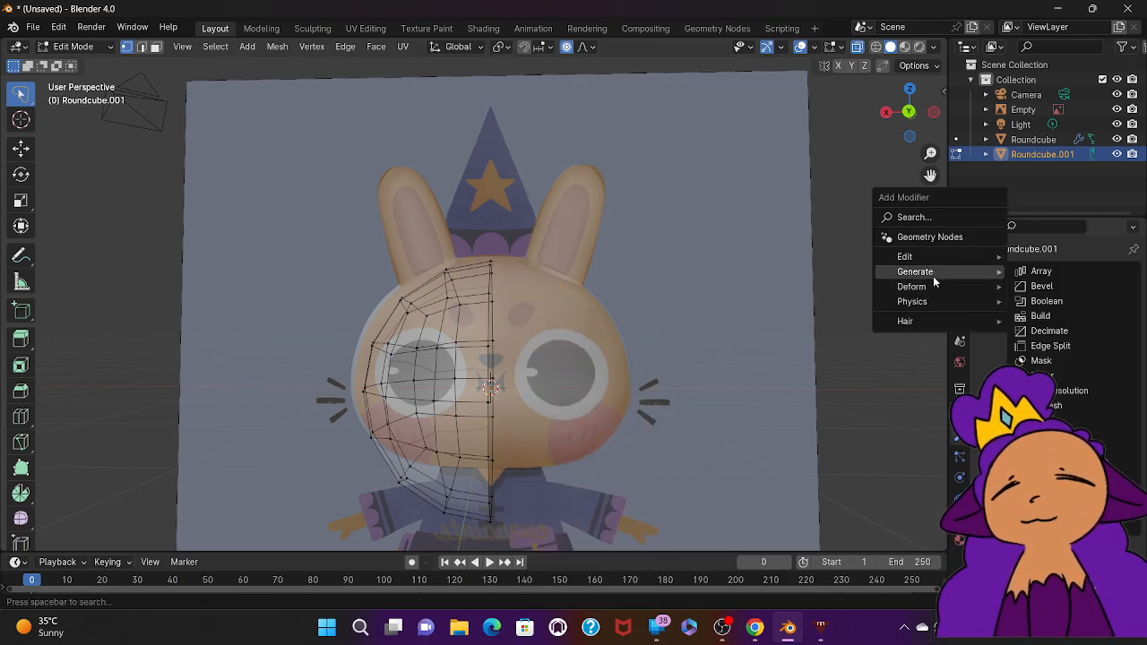
left_click(1065, 377)
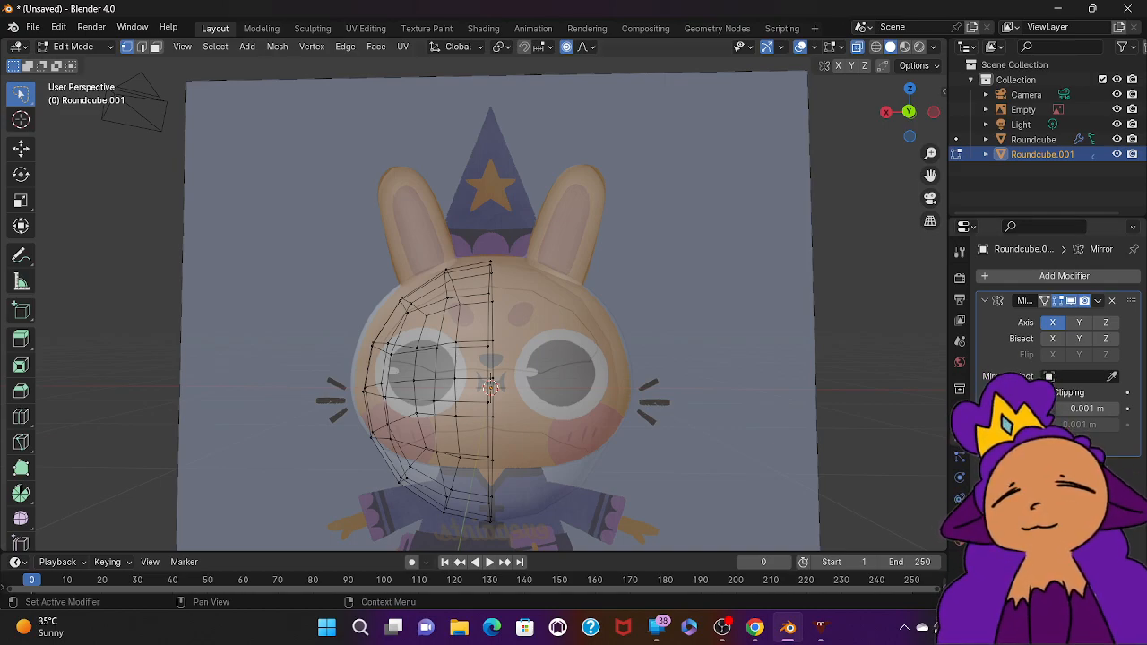
left_click(932, 48)
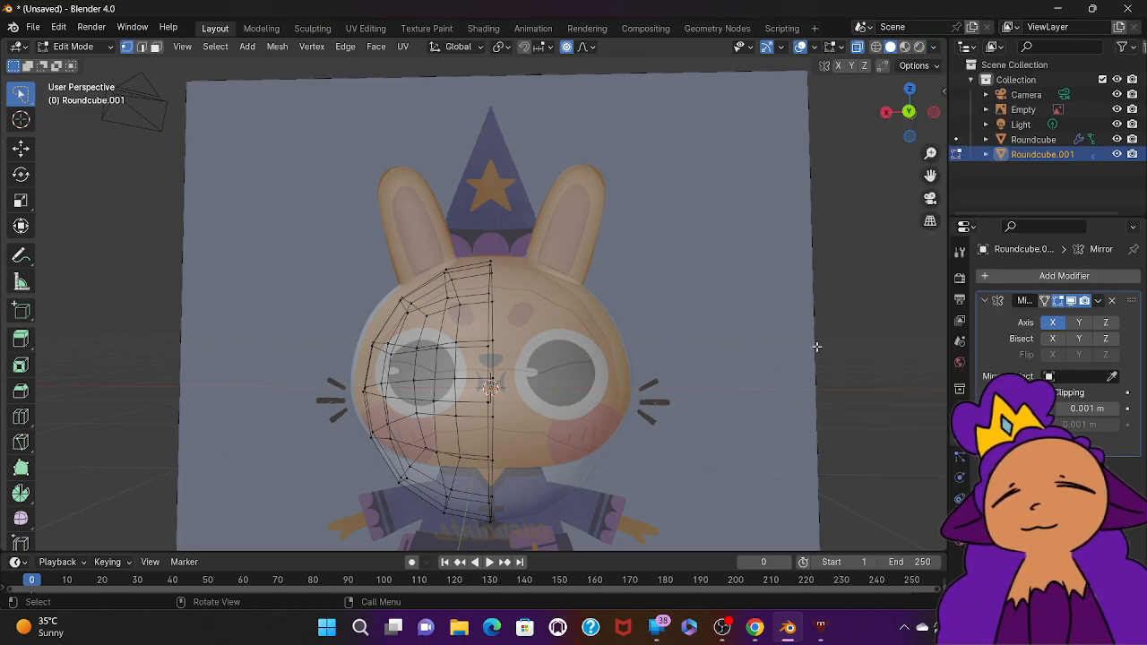
scroll(817, 347, "down", 4)
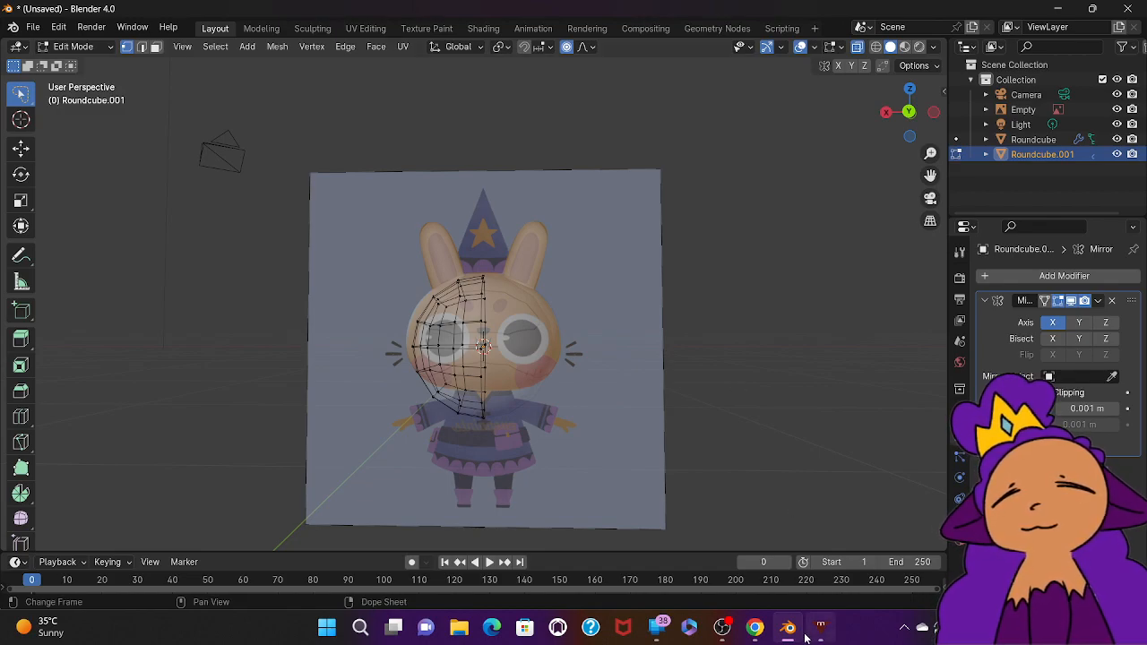
Step: Switch to the tutorial in Chrome, watch how the modifiers are set on the halved round cube, and pause it at 10:13
mouse_move(755, 627)
left_click(722, 532)
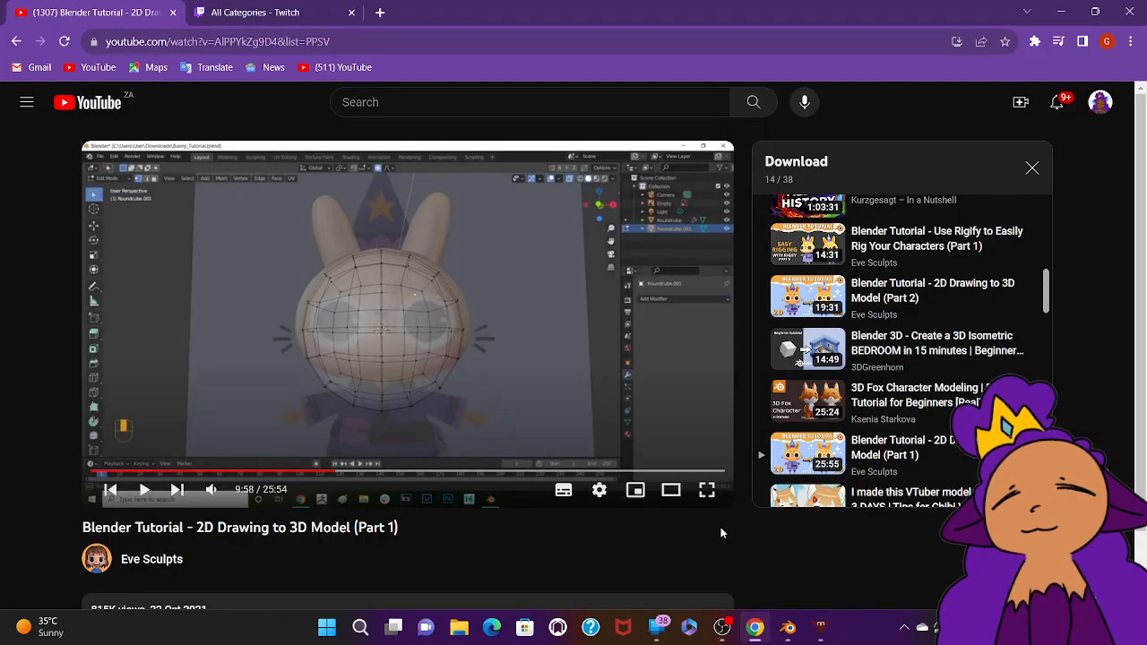
left_click(598, 386)
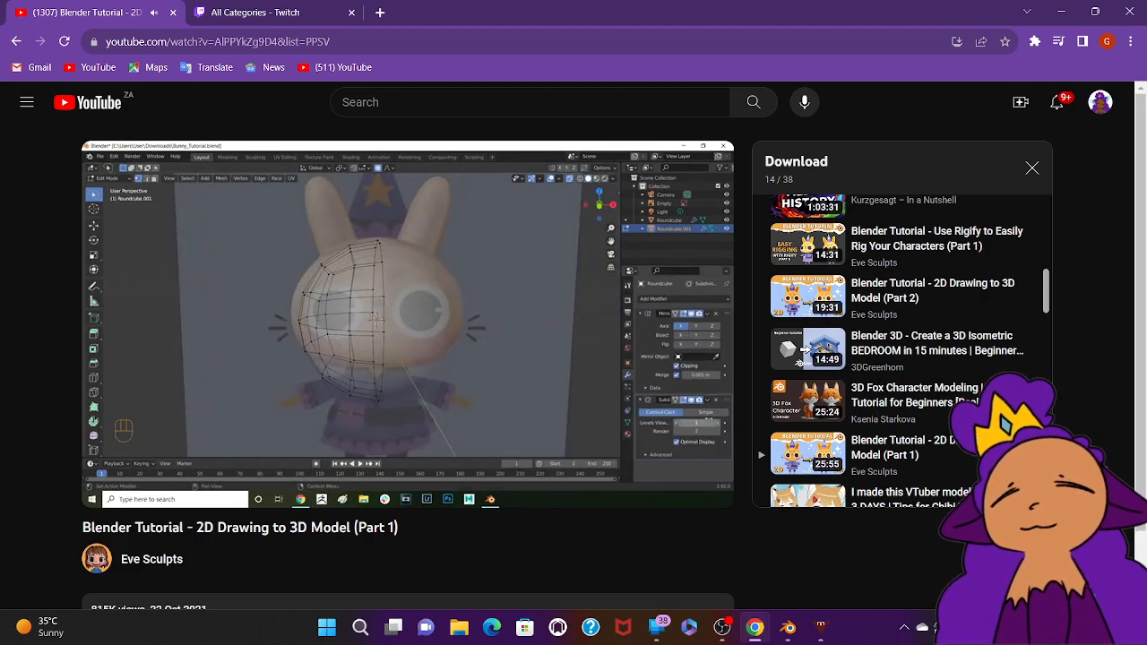
left_click(597, 383)
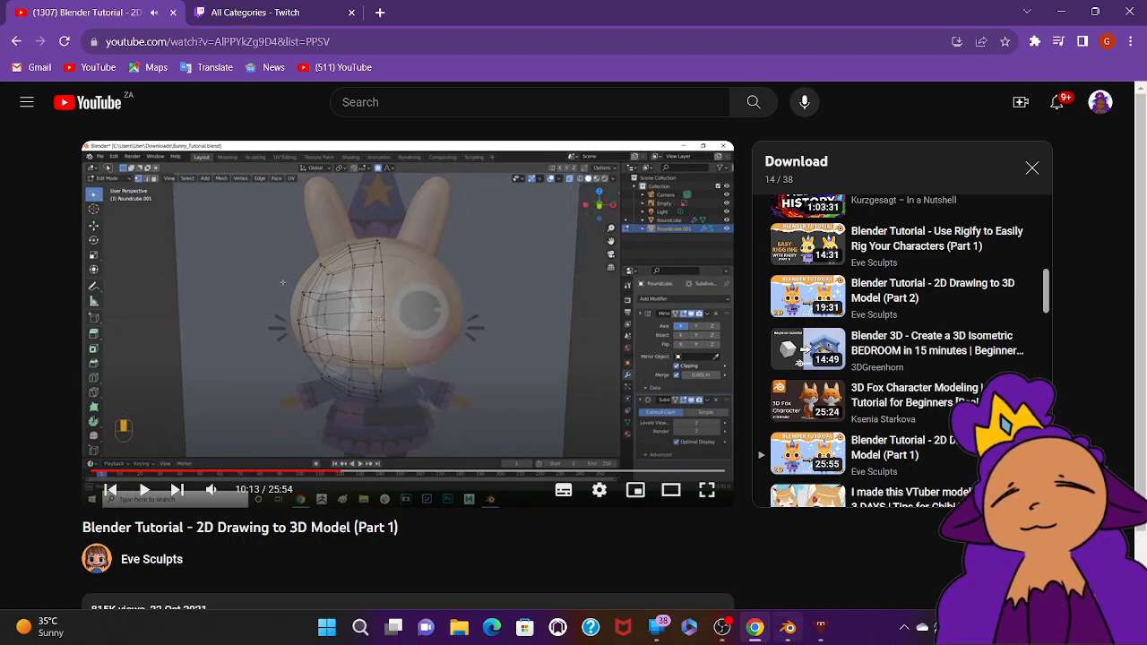
Step: Return to Blender and add a Subdivision Surface modifier to the mirrored round cube
key("alt+Tab")
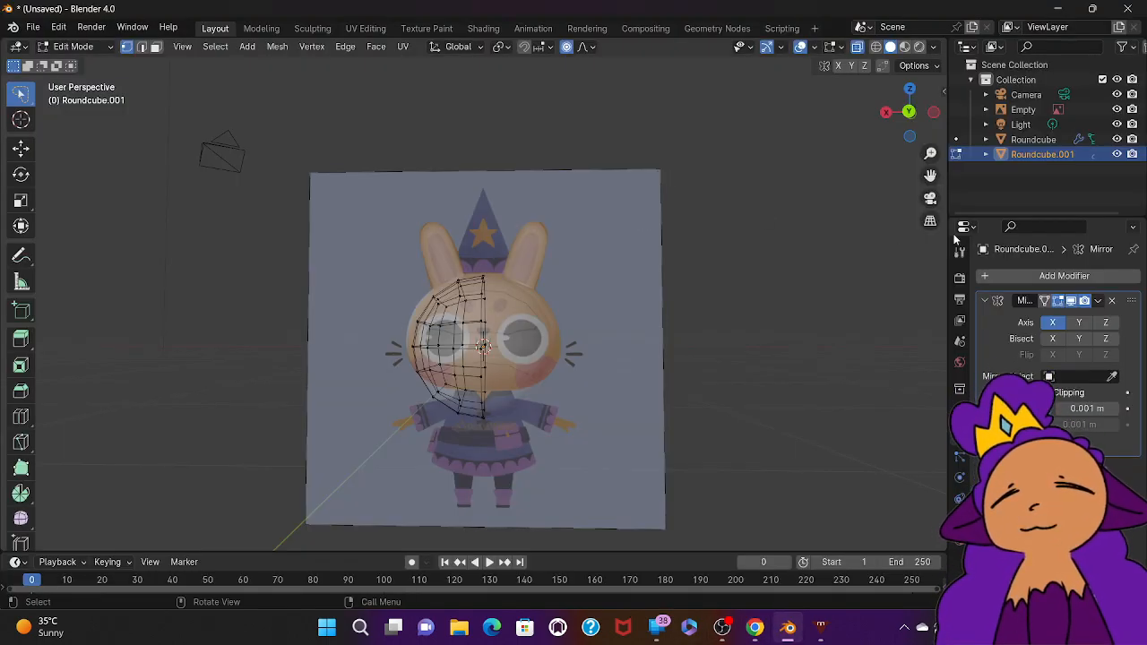
left_click(998, 280)
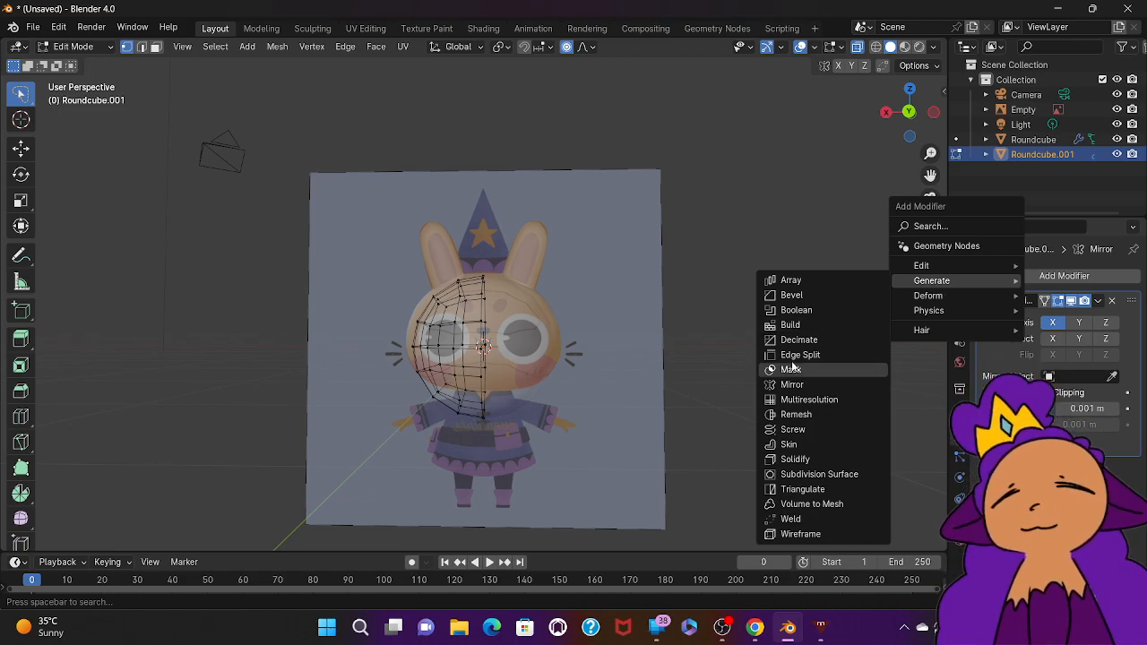
left_click(820, 474)
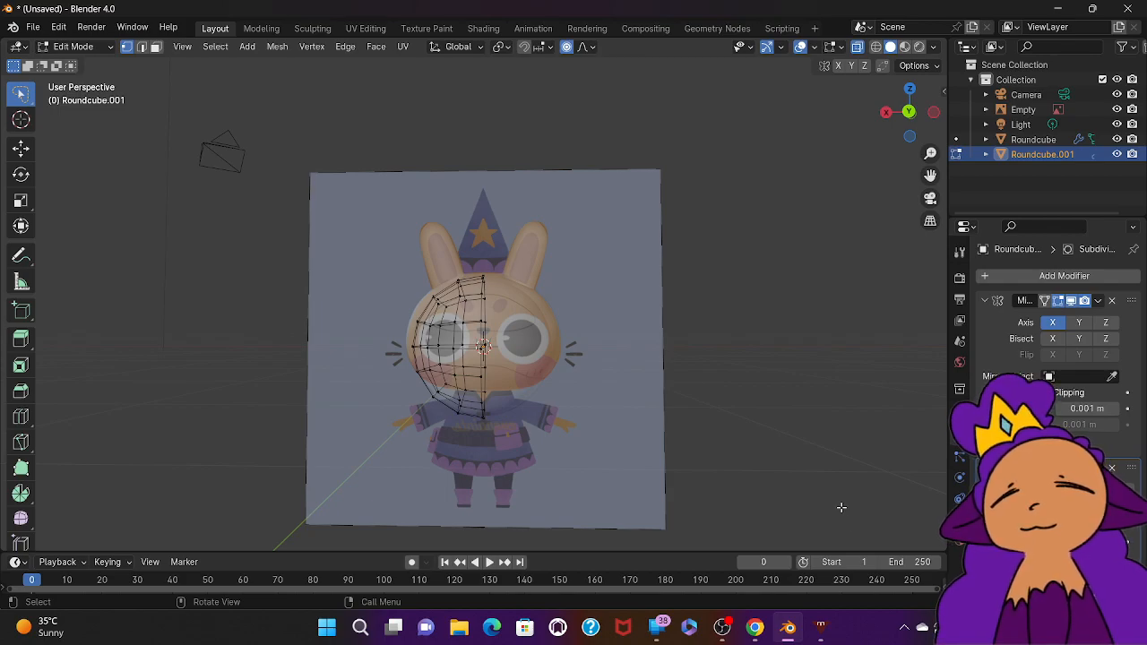
Step: Switch to the tutorial in Chrome, watch how the round cube is placed and shaped over the body, and pause it at 10:29
left_click(756, 630)
key("space")
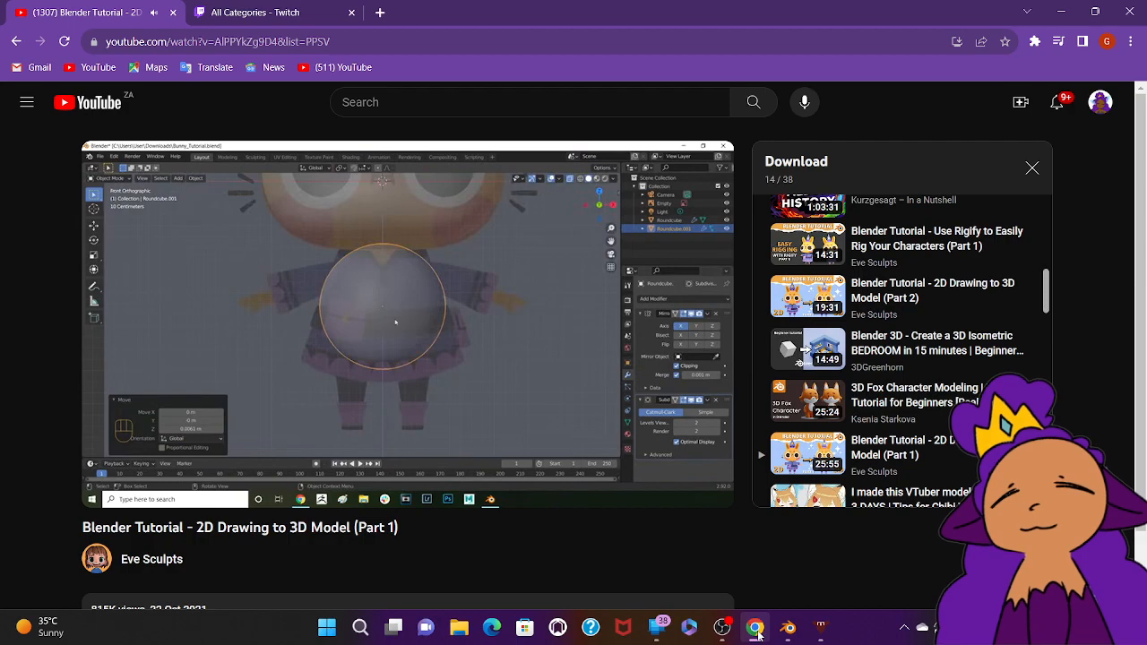
left_click(396, 387)
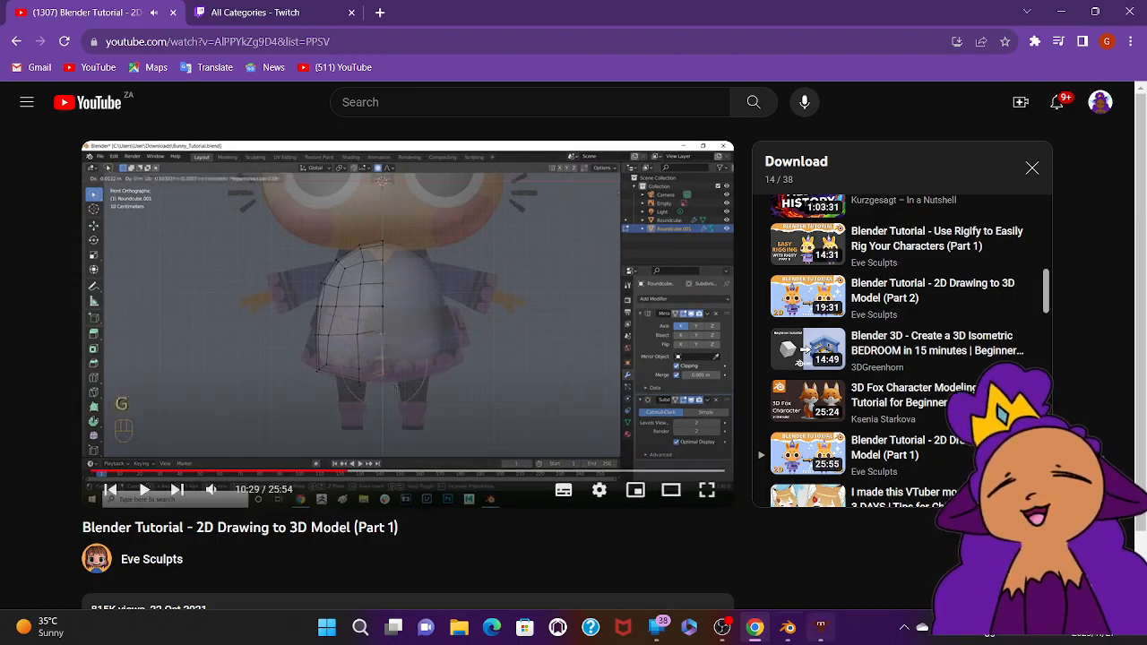
Step: Return to Blender, put the new round cube in Object Mode and scale it uniformly to about 0.723
left_click(788, 627)
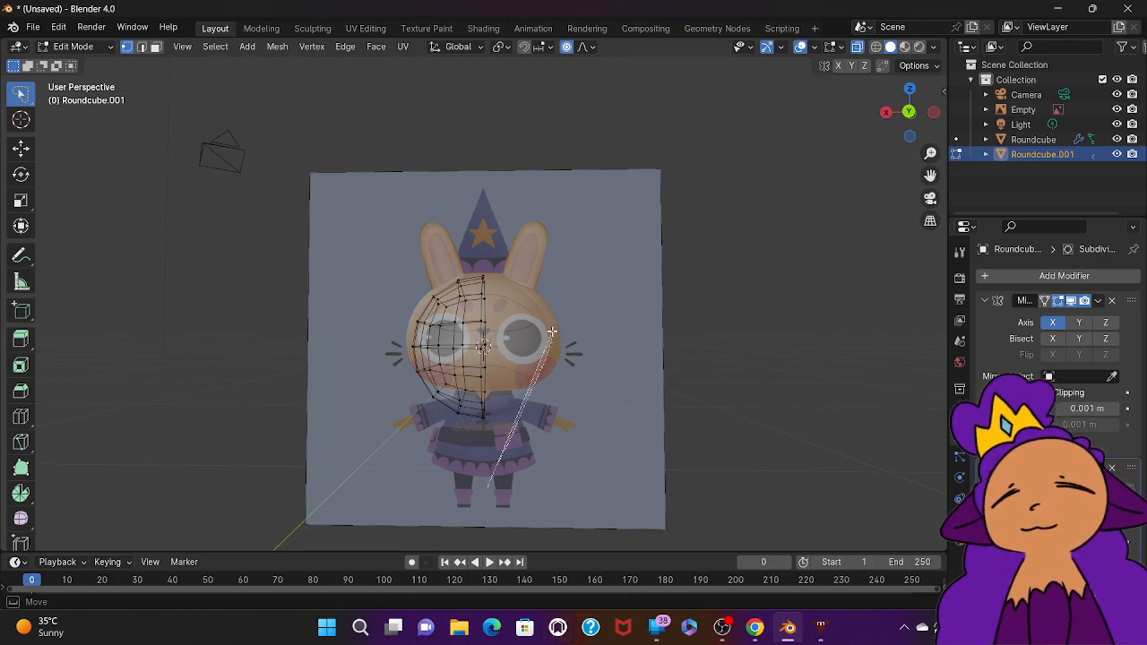
key("a")
key("ctrl+Tab")
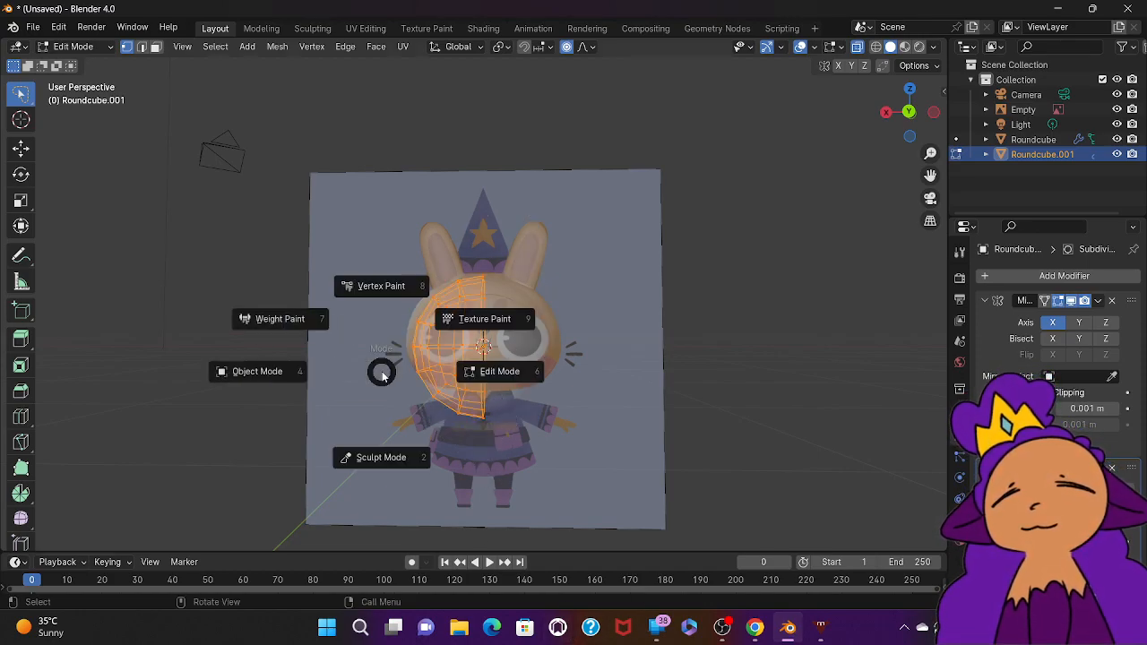
left_click(233, 370)
middle_click_drag(234, 364, 234, 364)
key("g")
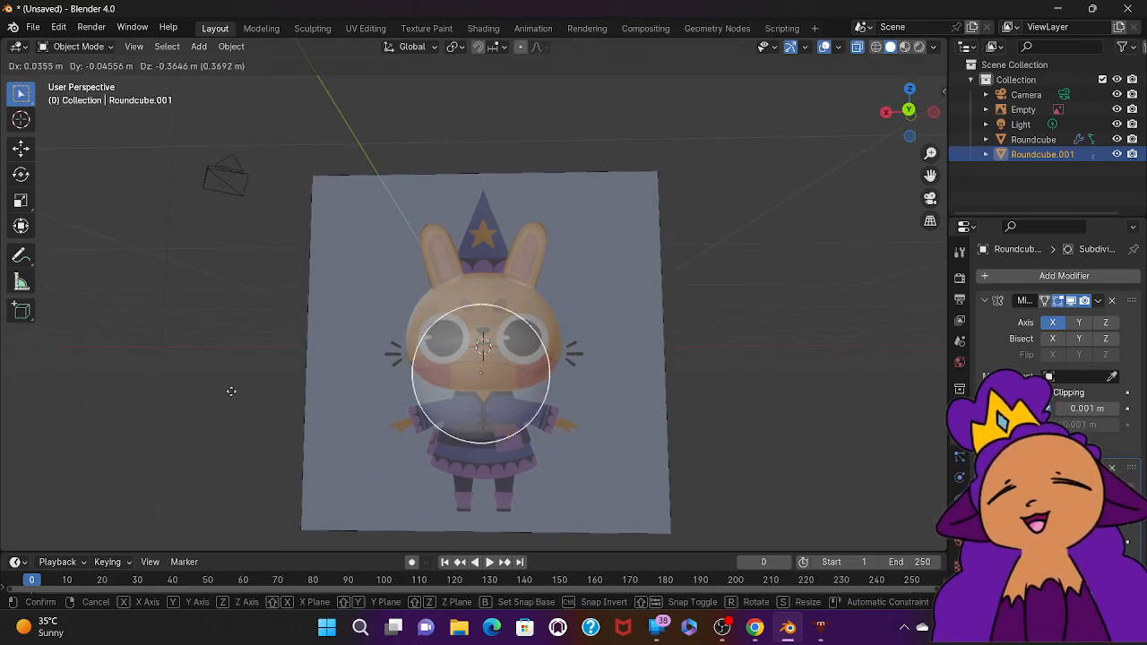
key("s")
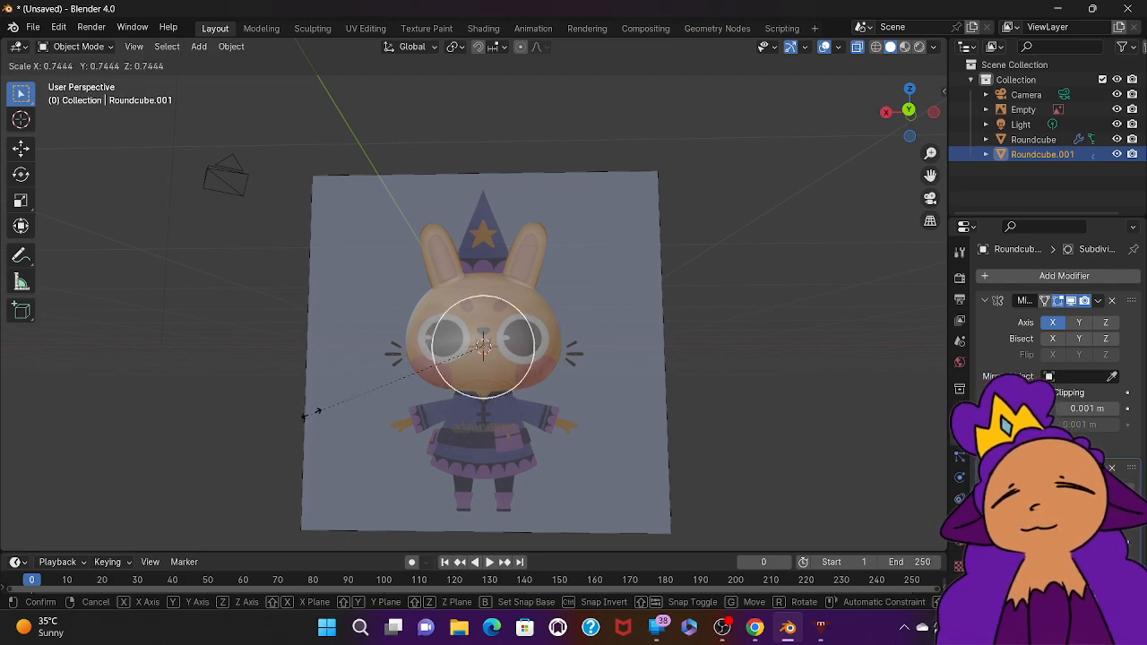
left_click(315, 411)
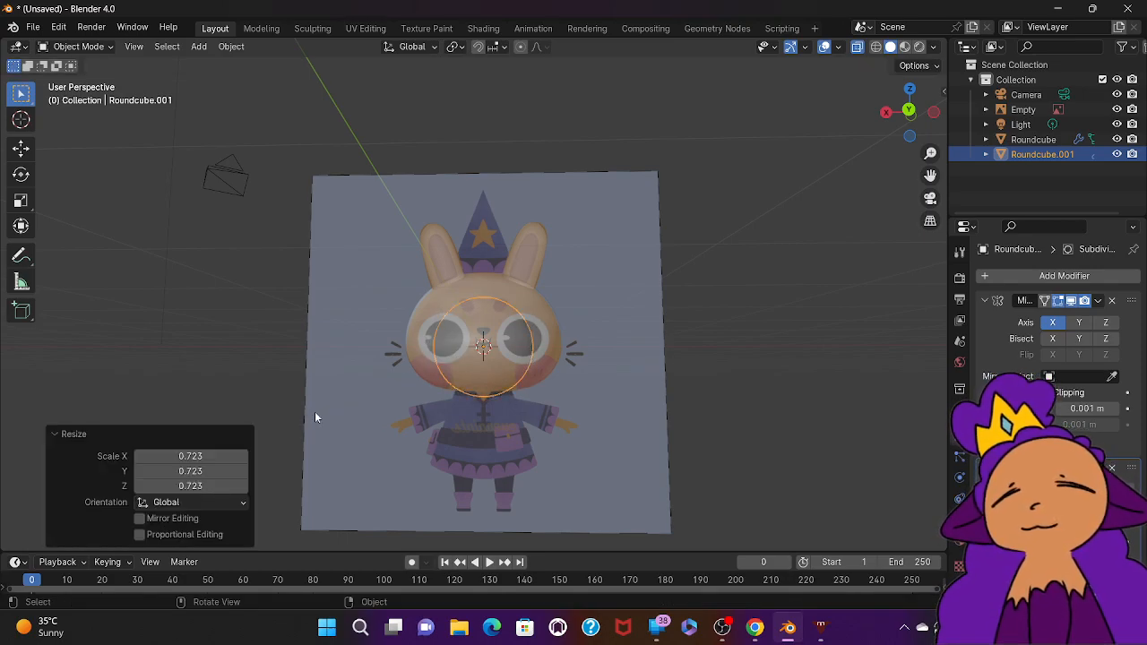
key("g")
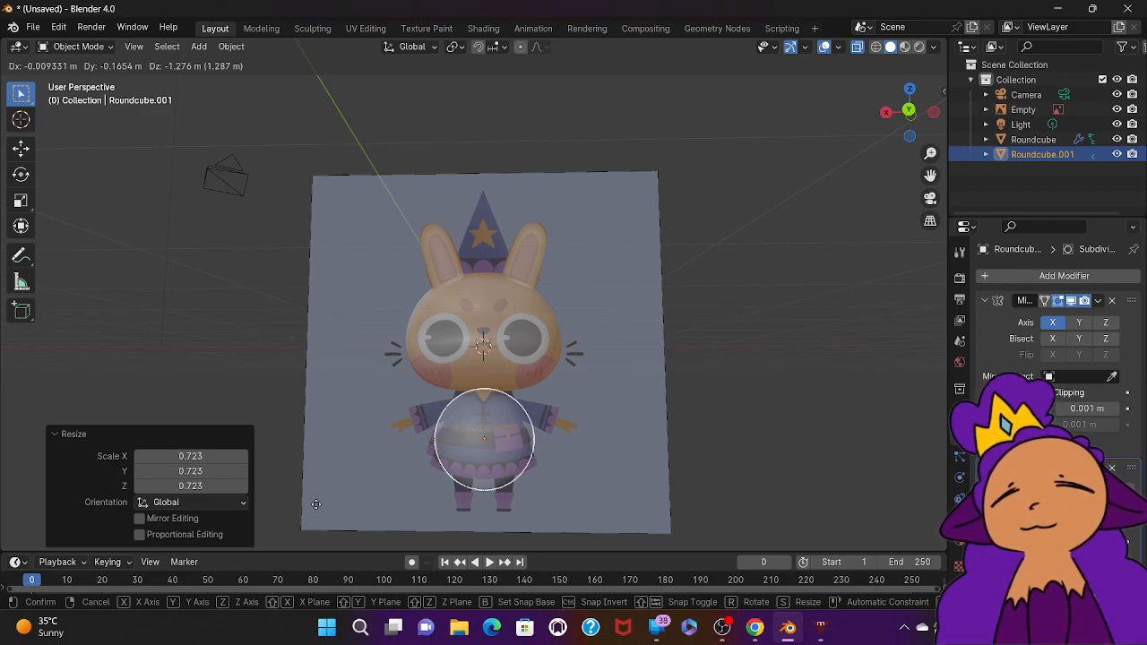
right_click(315, 505)
right_click(315, 508)
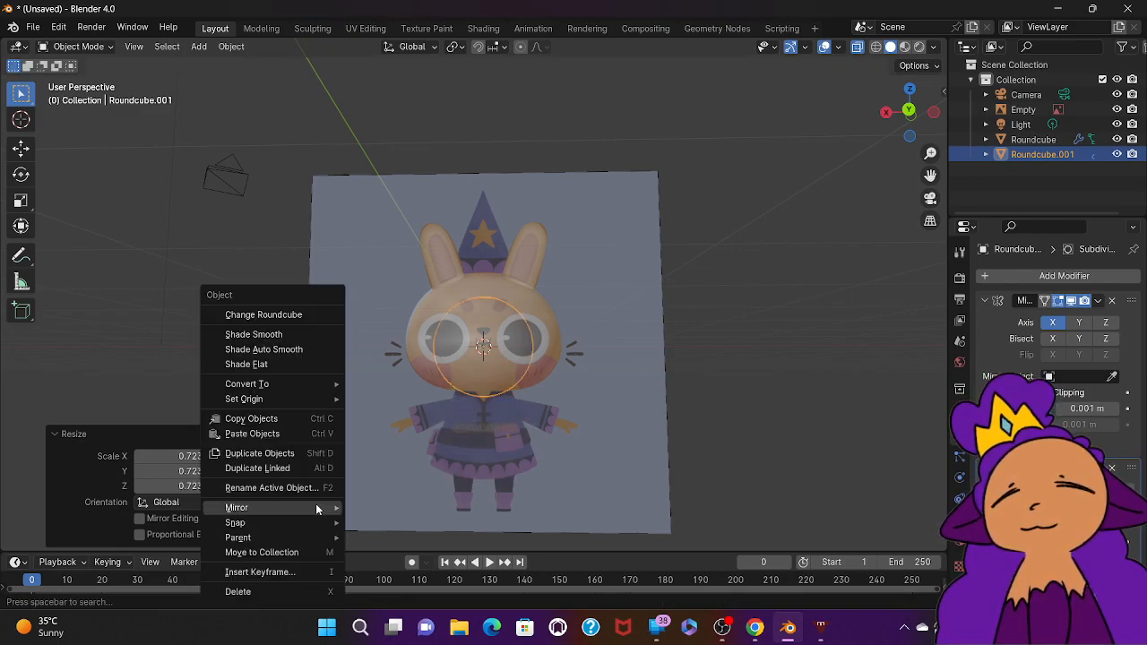
mouse_move(315, 508)
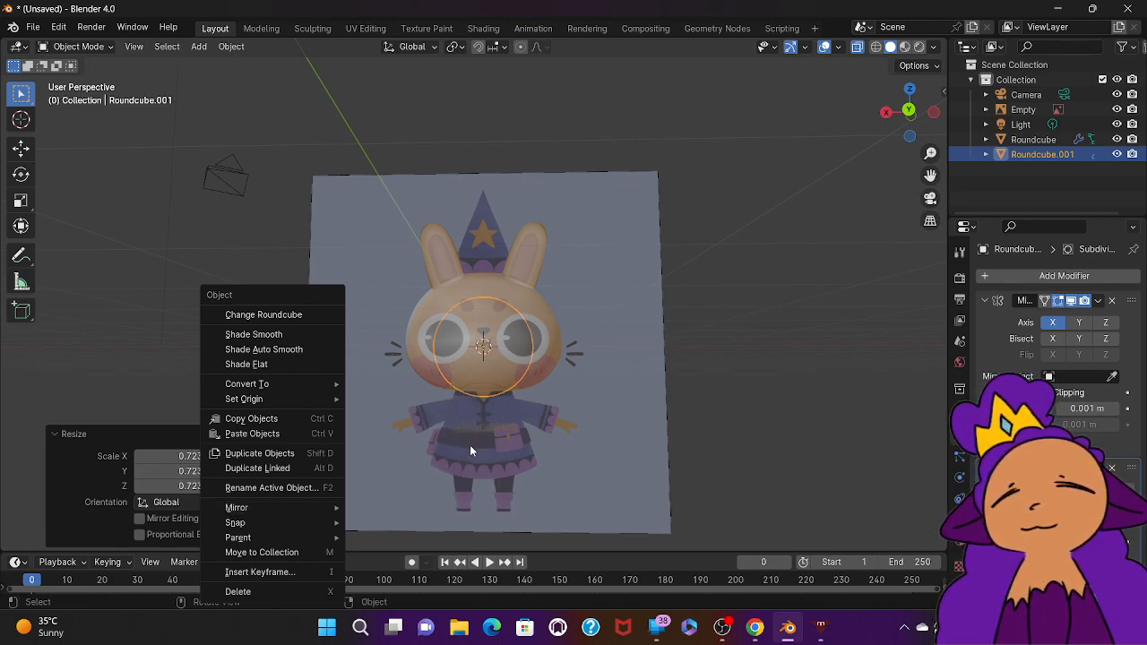
key("Escape")
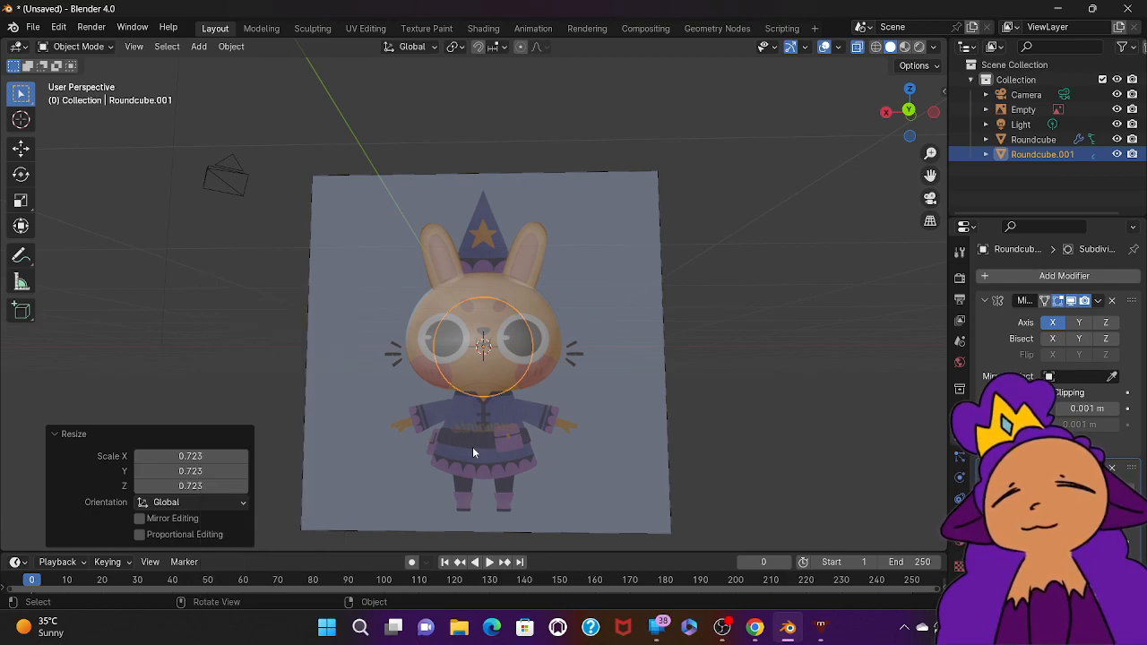
Step: Move the round cube straight down along the Z axis by about 1.29 m onto the bunny's body
key("g")
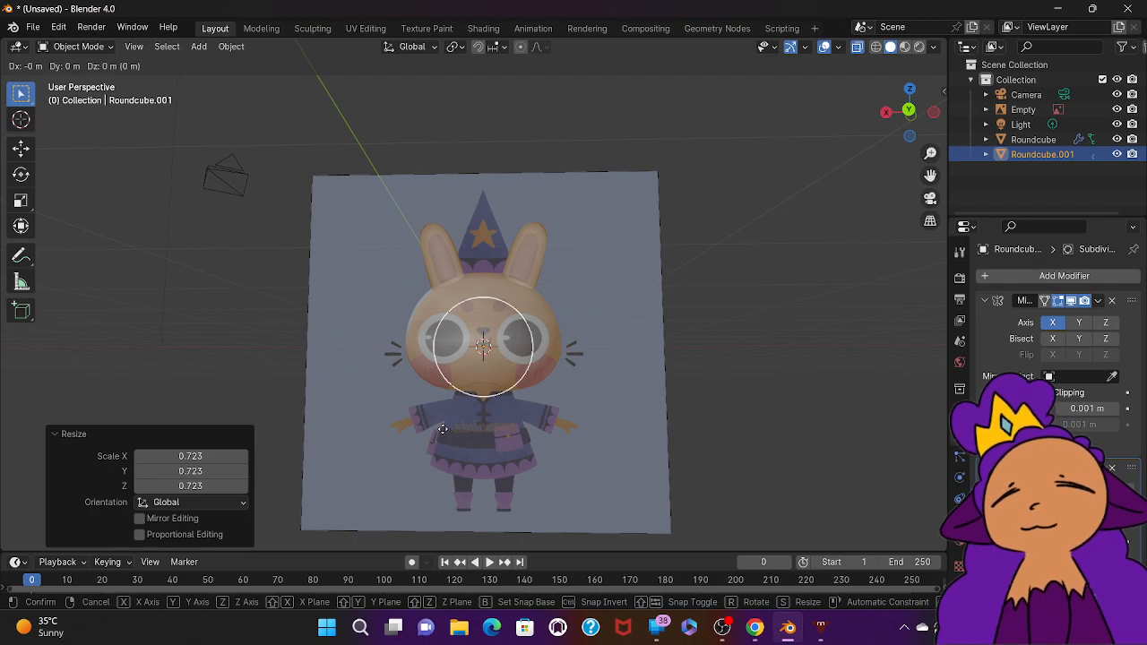
key("z")
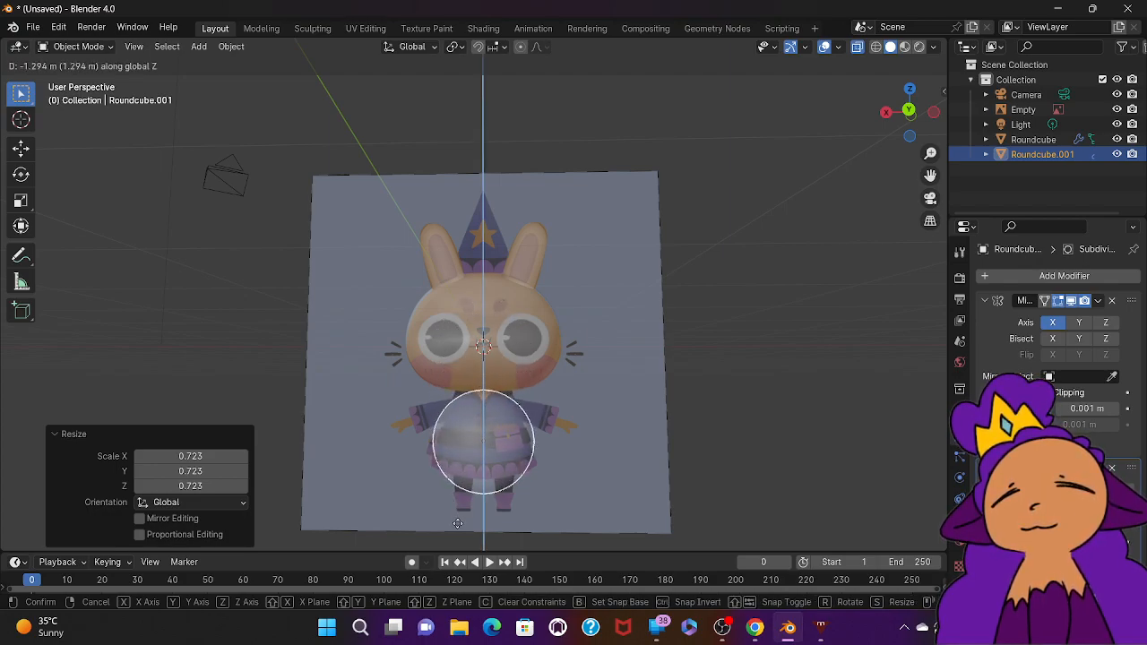
left_click(457, 524)
Step: Scale the round cube uniformly to about 0.832 and raise it about 0.129 m along Z to meet the head
key("s")
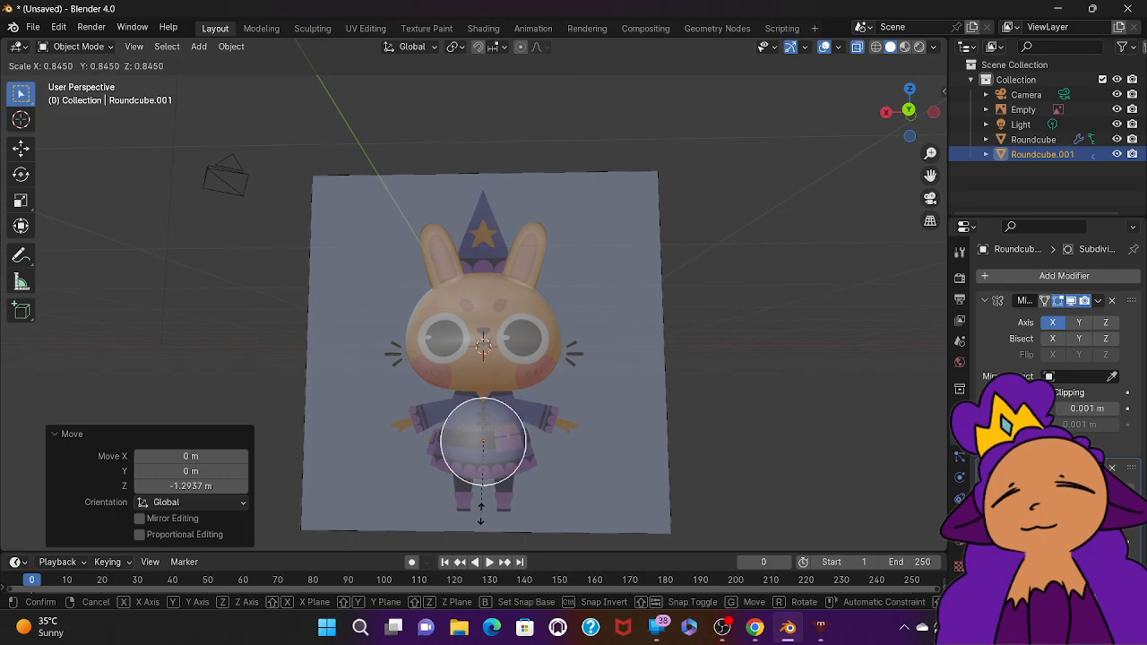
left_click(480, 514)
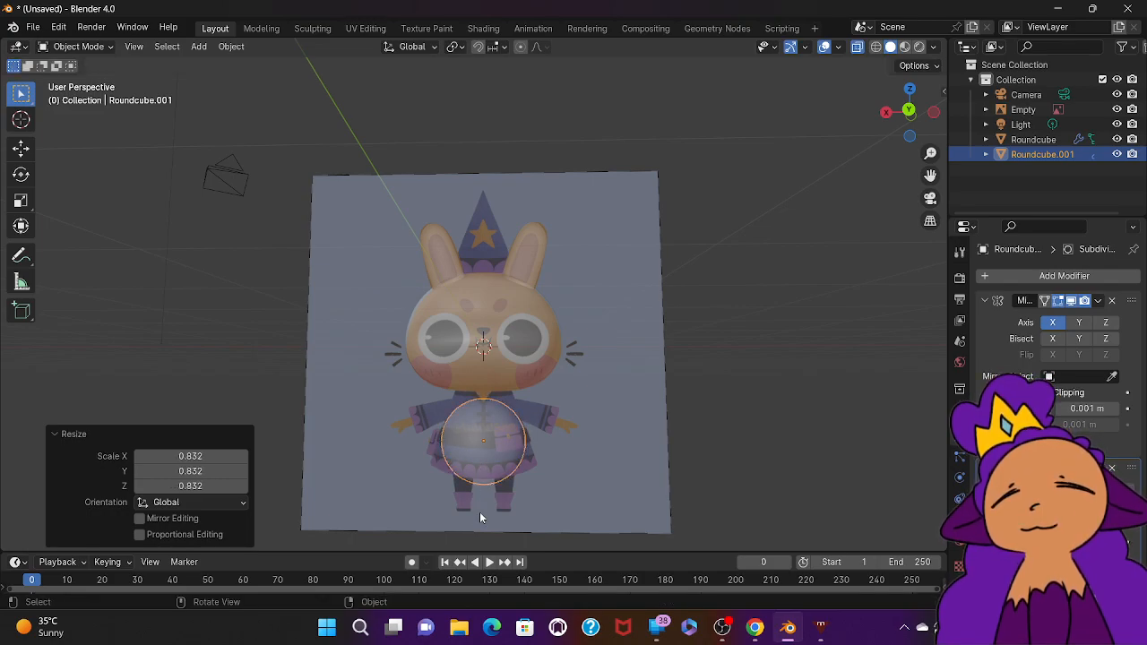
key("g")
key("z")
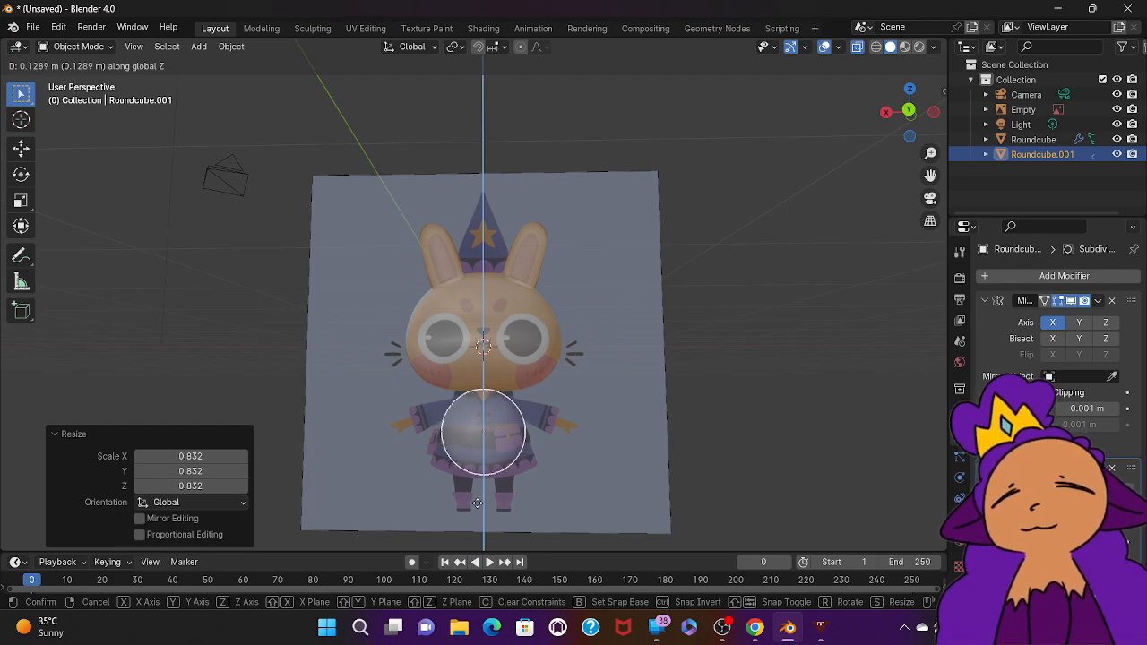
left_click(478, 503)
Step: Examine the round cube's placement on the bunny's body from several angles
scroll(476, 502, "right", 3)
scroll(477, 502, "left", 4)
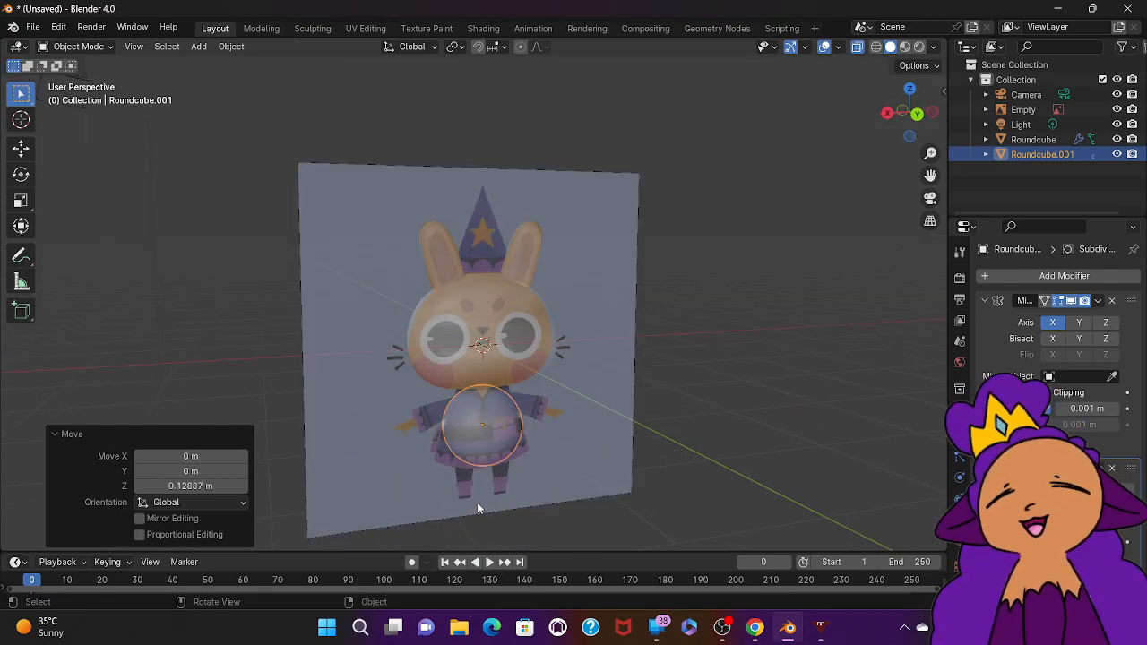
scroll(477, 502, "right", 4)
scroll(476, 502, "left", 3)
scroll(477, 502, "right", 3)
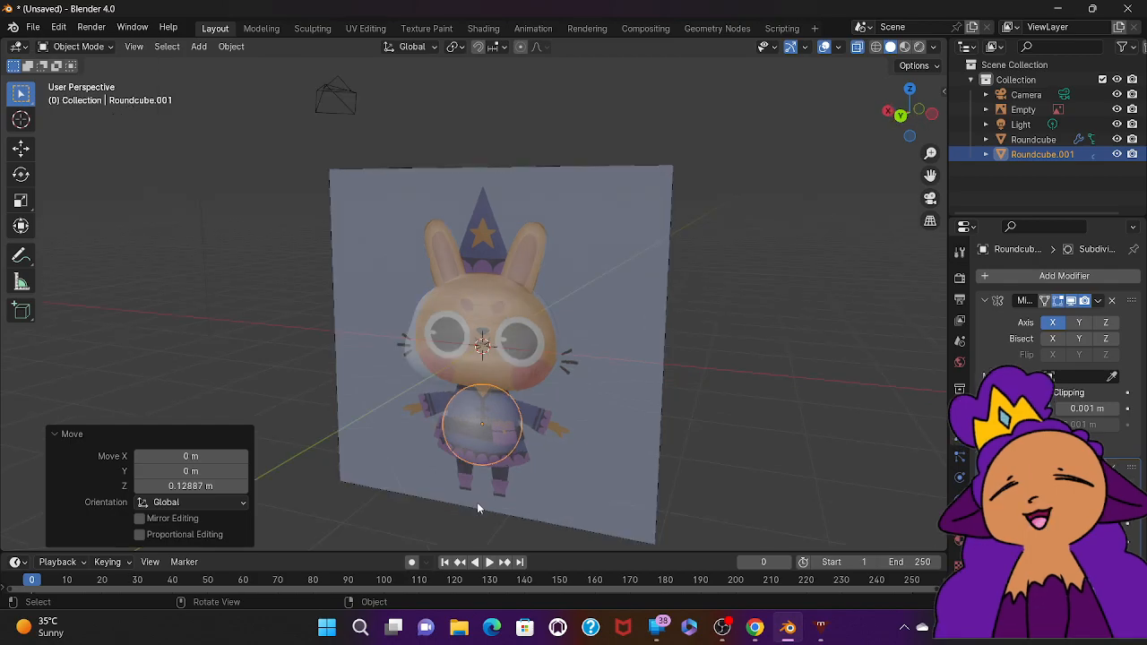
scroll(477, 502, "left", 3)
scroll(477, 502, "right", 1)
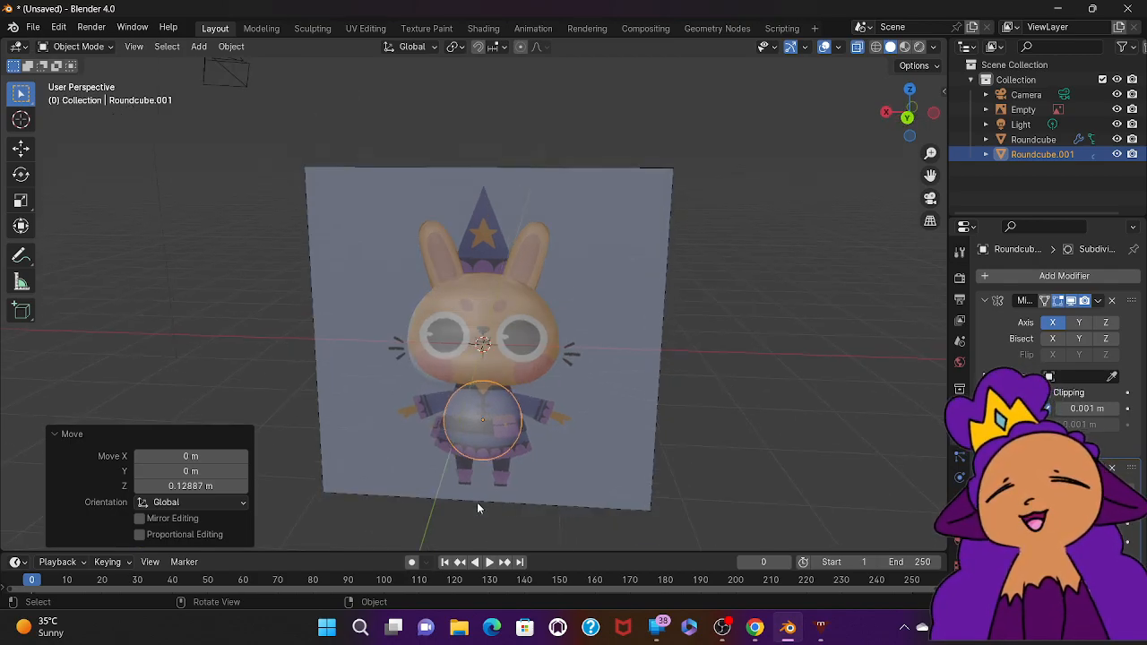
scroll(477, 502, "left", 3)
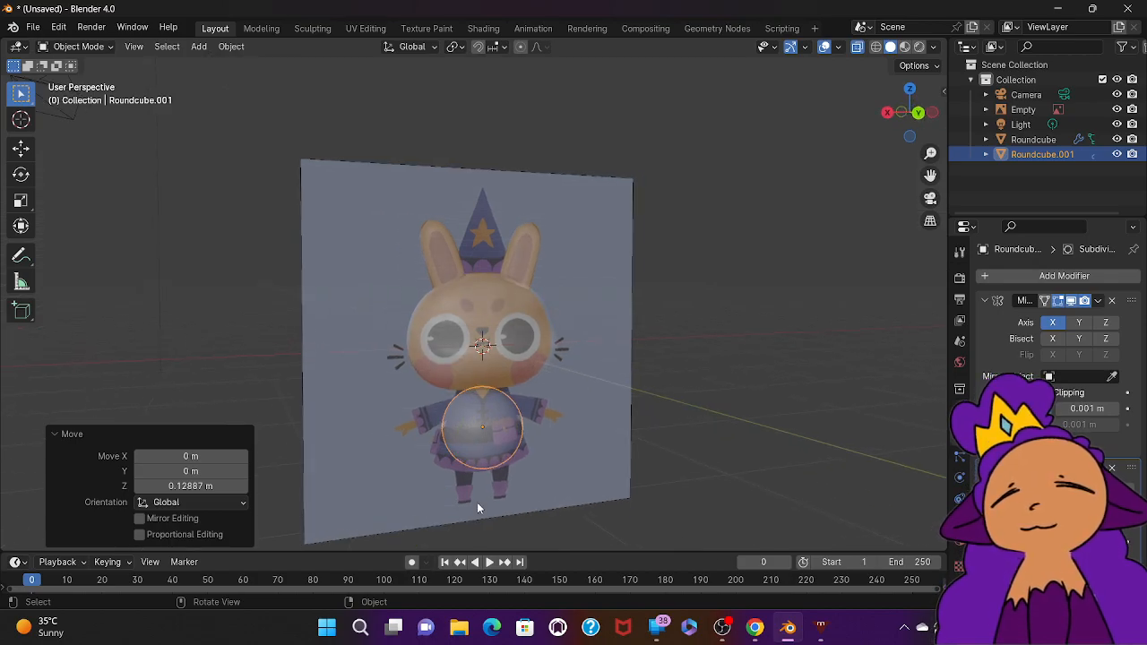
scroll(477, 502, "right", 3)
scroll(477, 502, "left", 1)
scroll(477, 508, "left", 1)
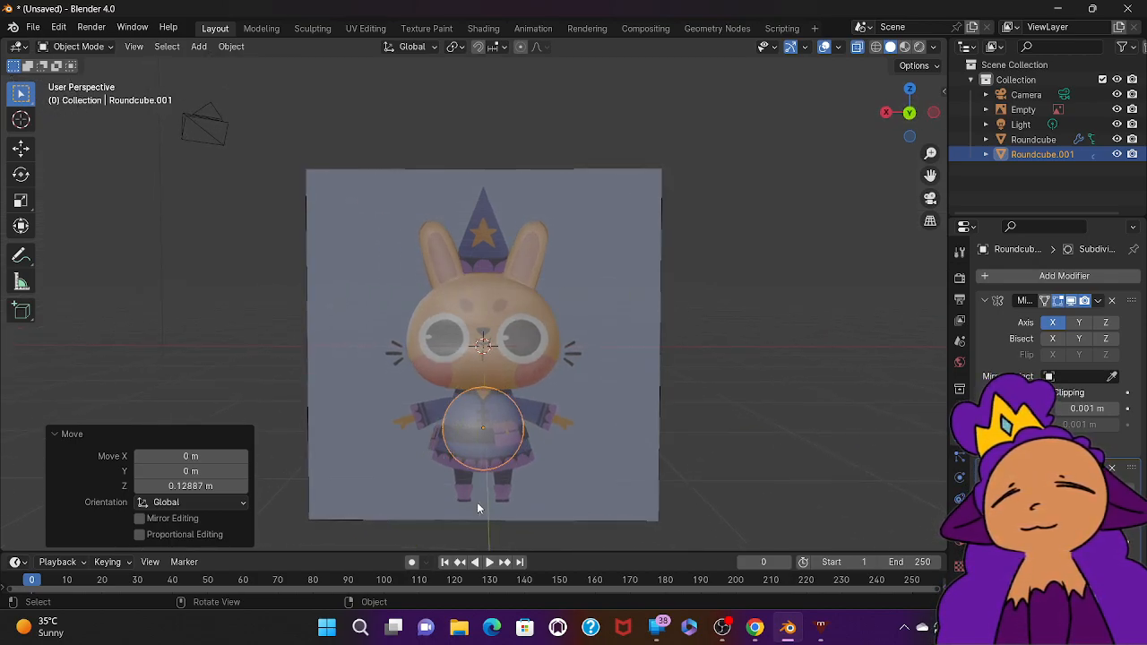
Step: Deselect all objects and enter Edit Mode on the body's round cube
key("alt+a")
key("ctrl+Tab")
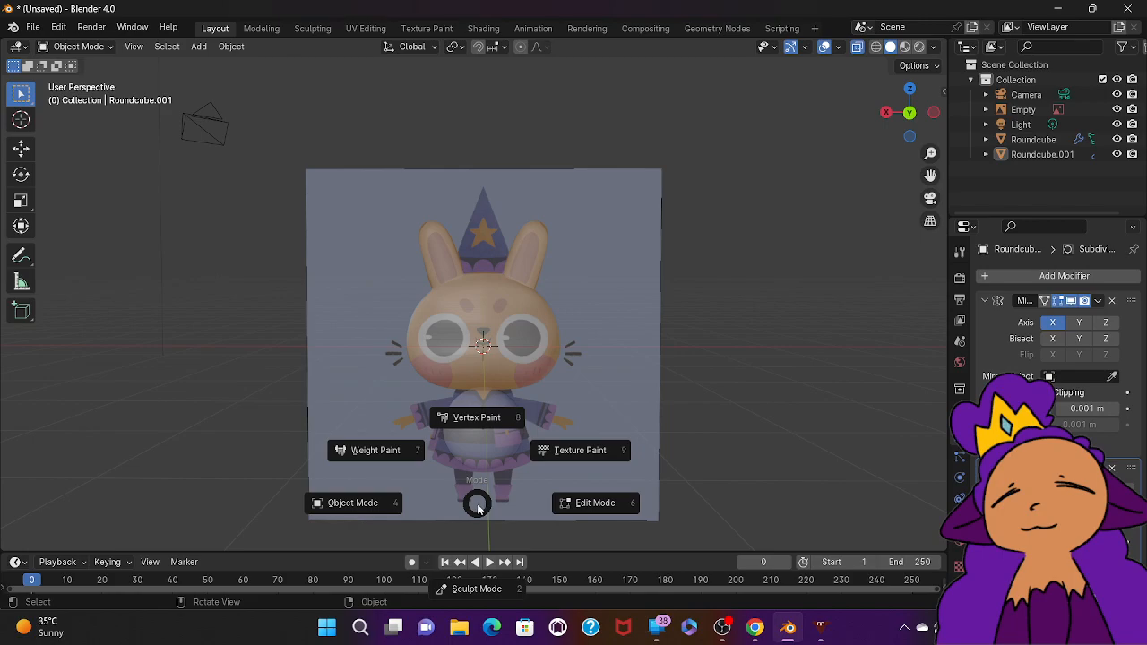
left_click(579, 502)
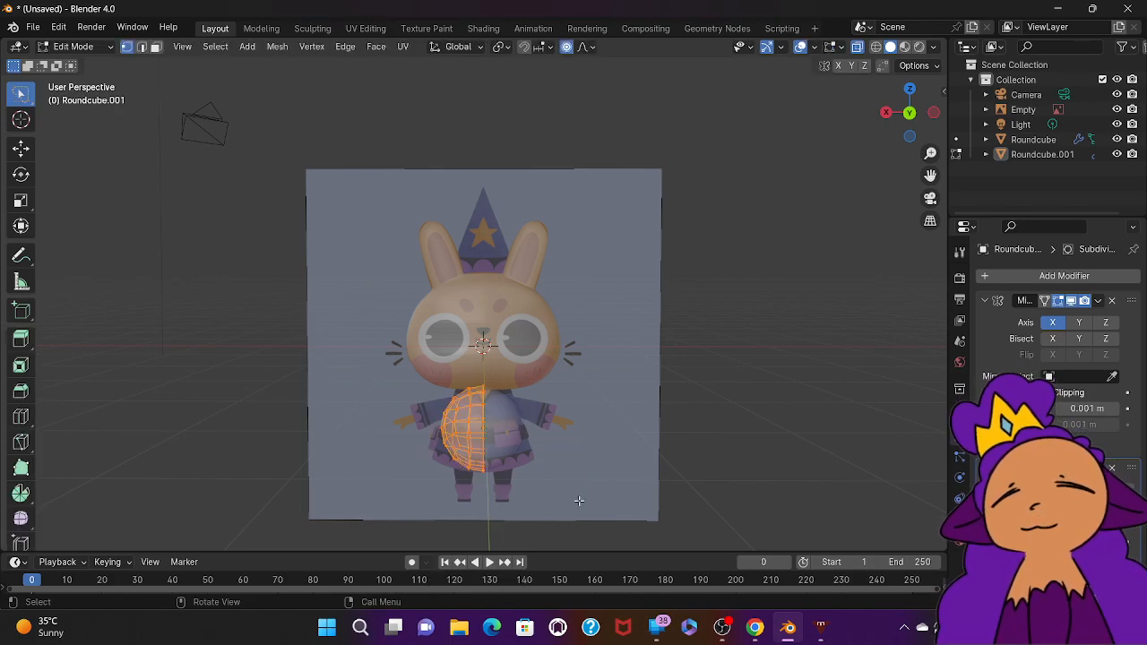
Step: Frame the body's half mesh up close, box-select its lower outer vertices, and clear the selection
scroll(579, 501, "down", 3)
scroll(579, 501, "left", 1)
scroll(579, 501, "down", 1)
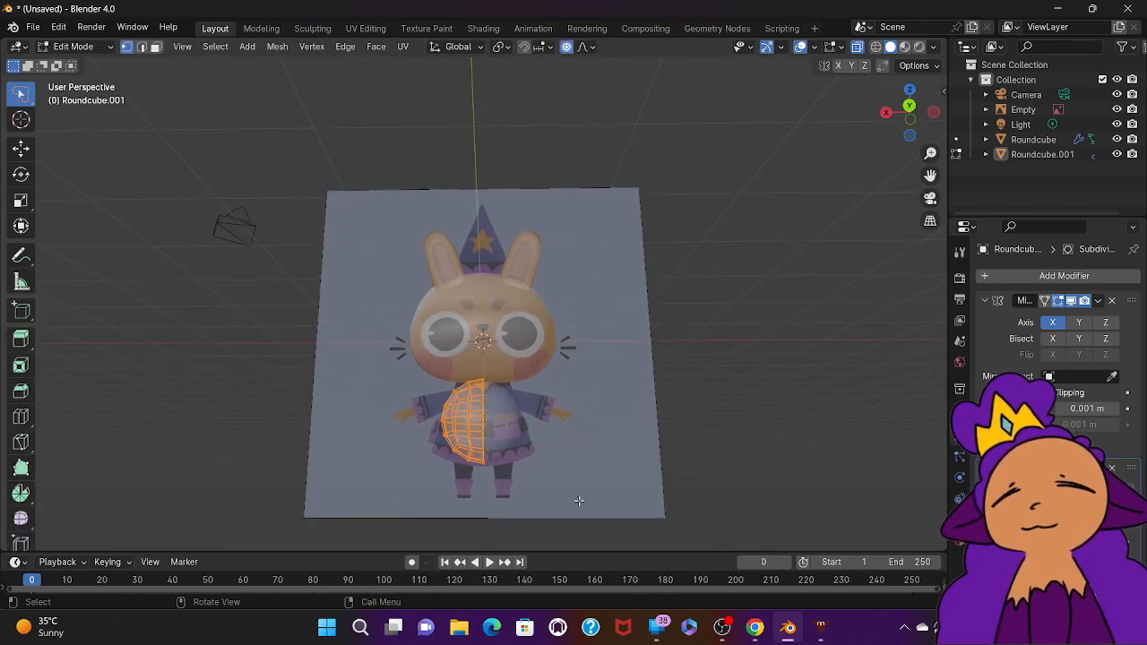
scroll(579, 502, "up", 2)
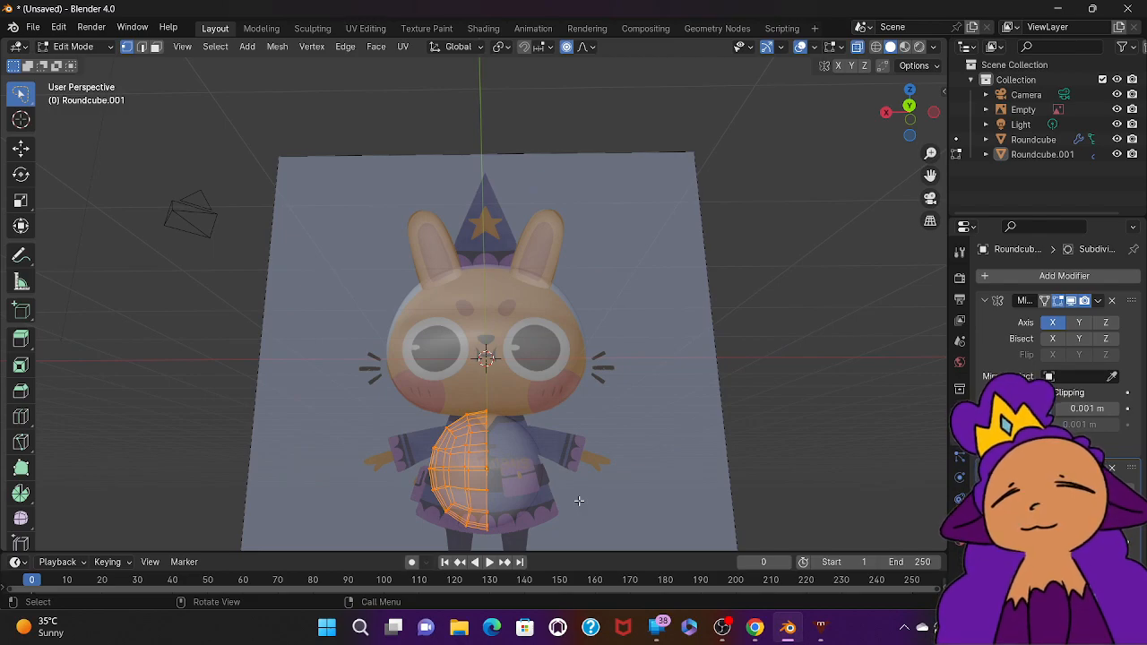
key("KP_Decimal")
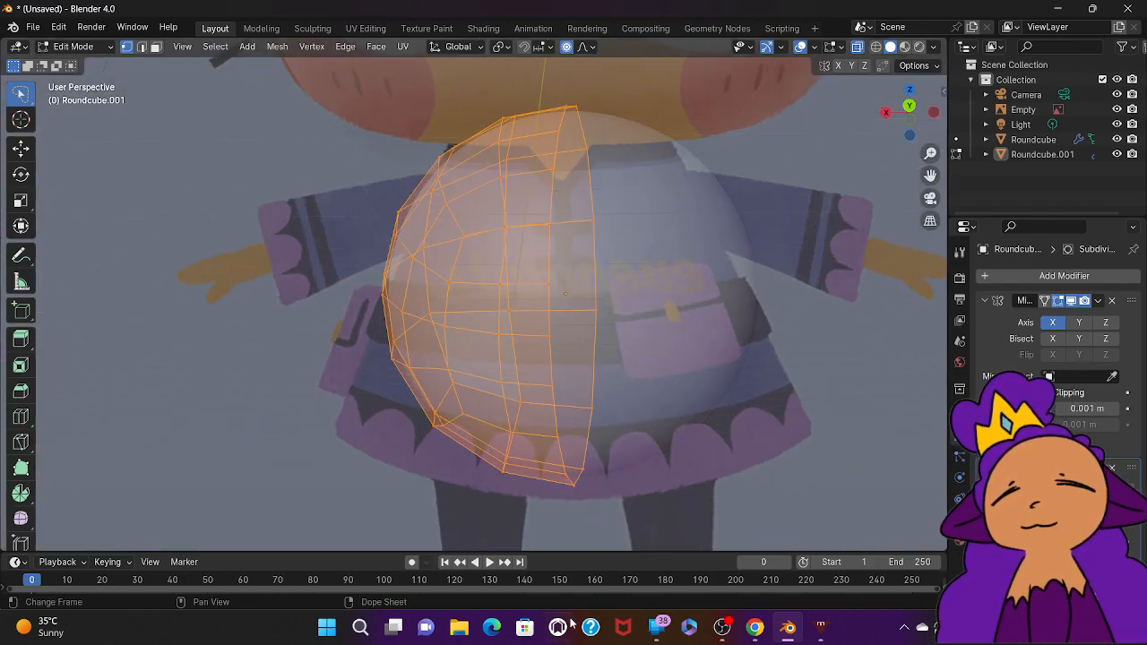
scroll(666, 403, "up", 2)
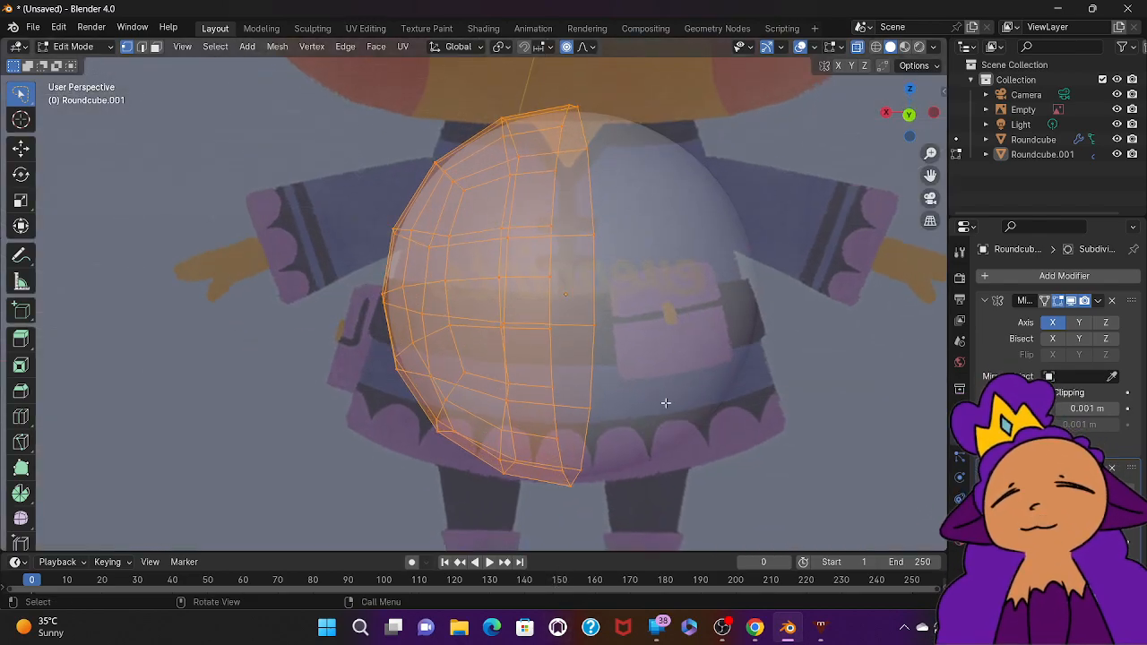
left_click_drag(380, 368, 551, 535)
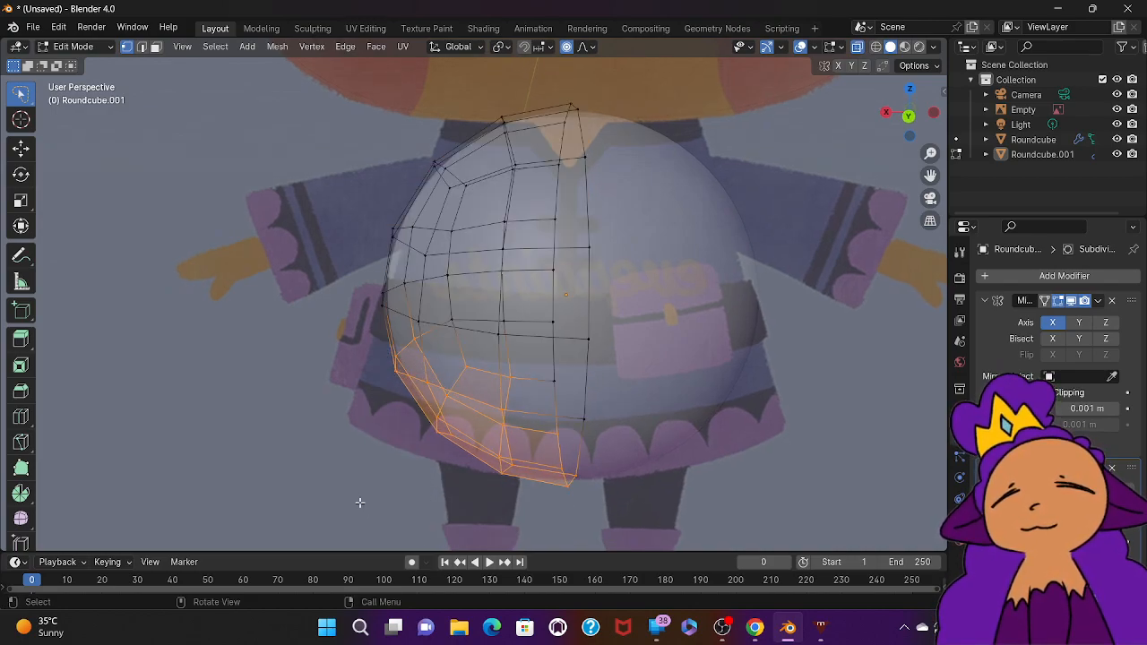
left_click(360, 494)
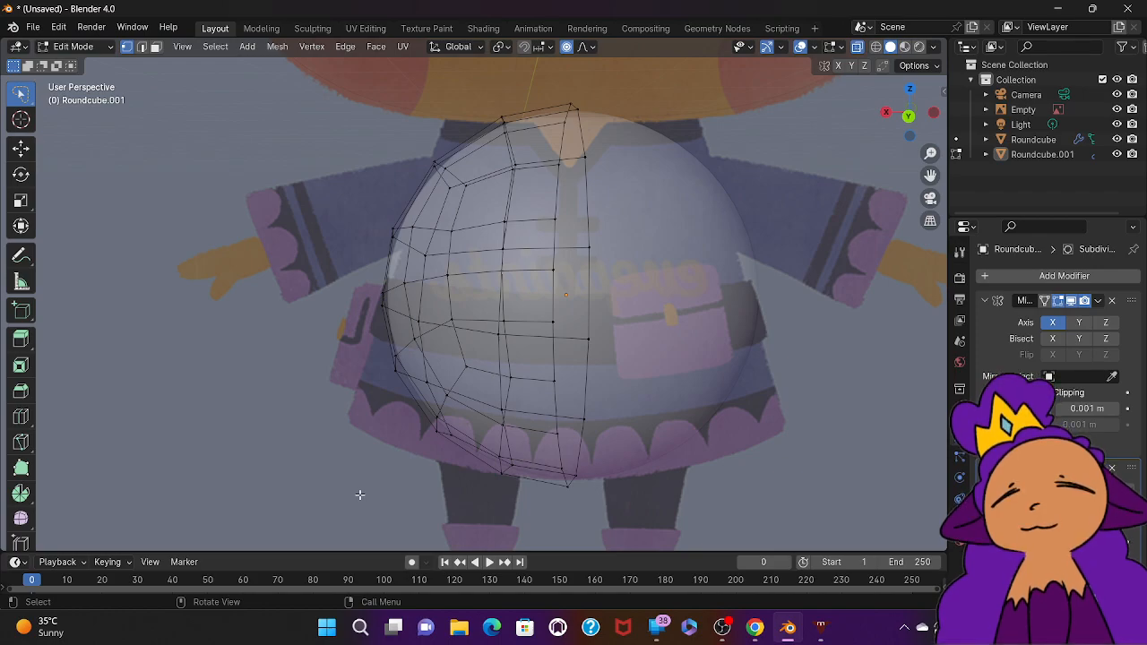
Step: In back view, move the body's lower outer vertices about 0.047 m along X and -0.084 m along Z with proportional editing
key("ctrl+KP_1")
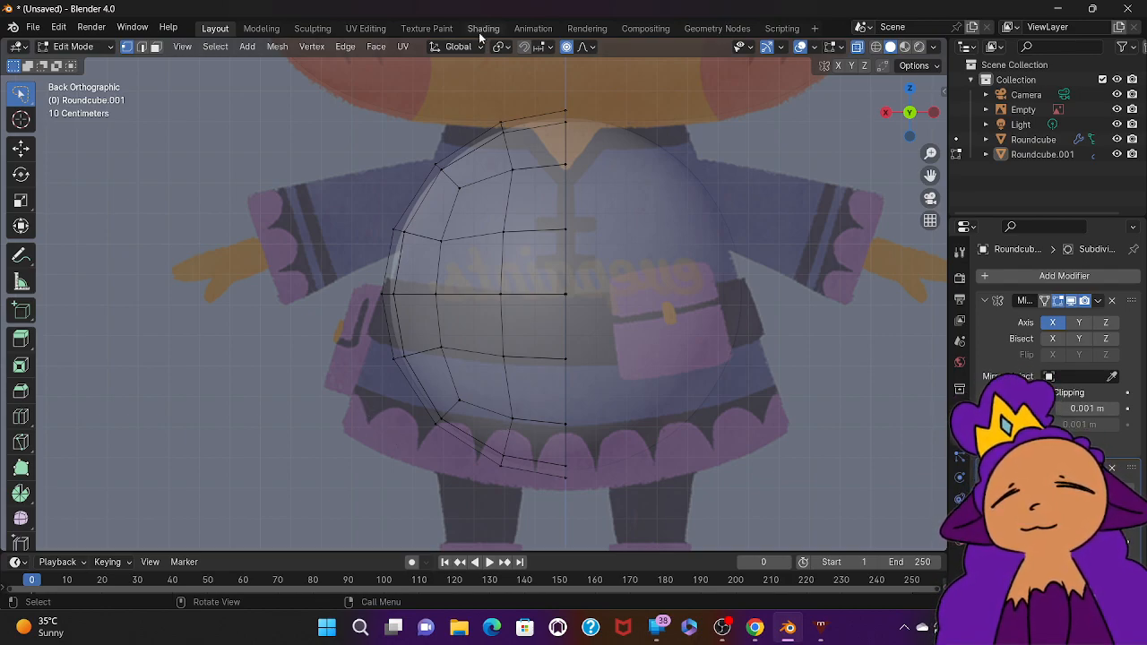
mouse_move(343, 339)
right_mouse_down("ctrl")
mouse_move(430, 325)
mouse_move(481, 363)
mouse_move(422, 507)
mouse_move(401, 508)
right_mouse_up("ctrl")
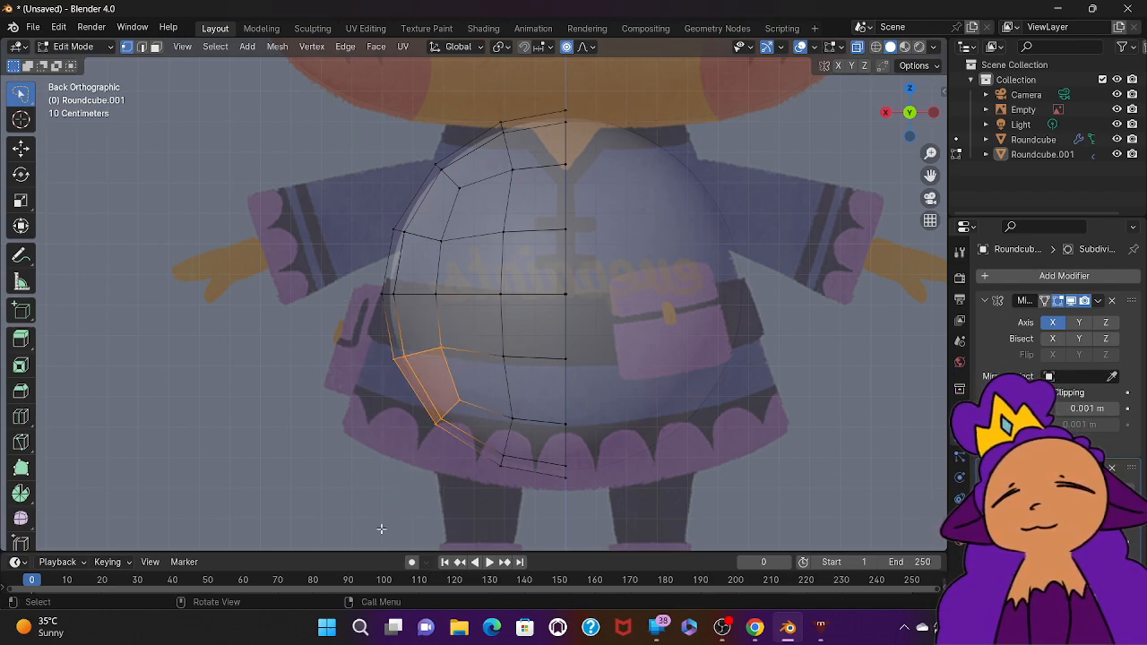
key("g")
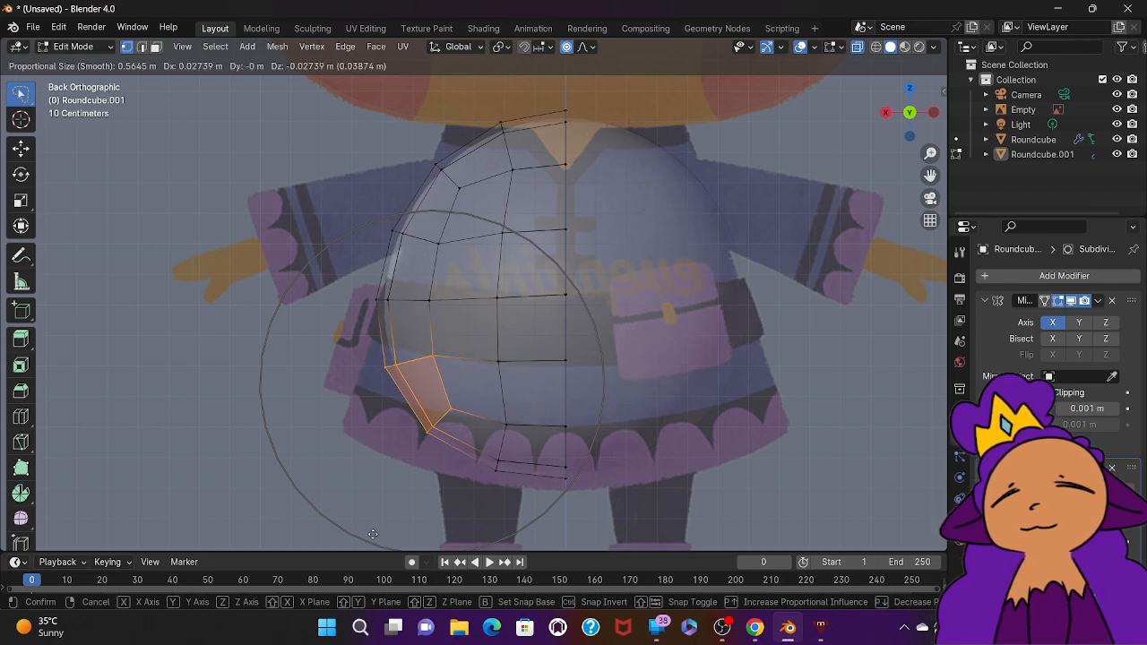
left_click(368, 43)
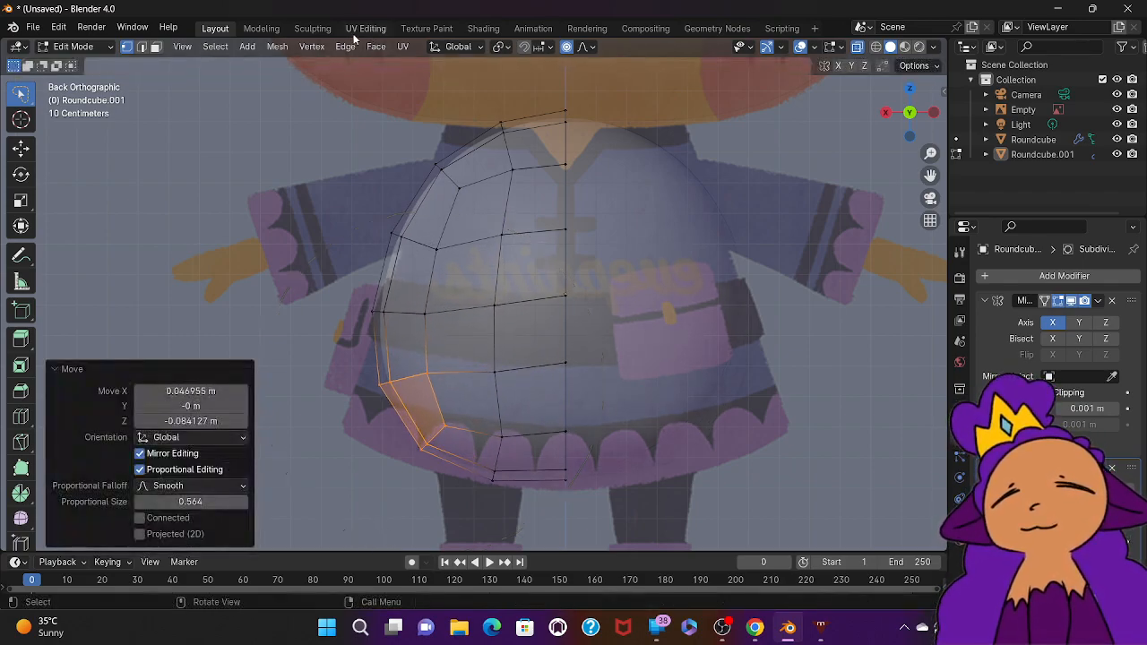
Step: Move the outer hem corner vertices about 0.112 m along X and -0.157 m along Z to widen the dress
left_click(289, 238)
mouse_move(354, 358)
left_mouse_down()
mouse_move(417, 399)
mouse_move(336, 456)
left_mouse_up()
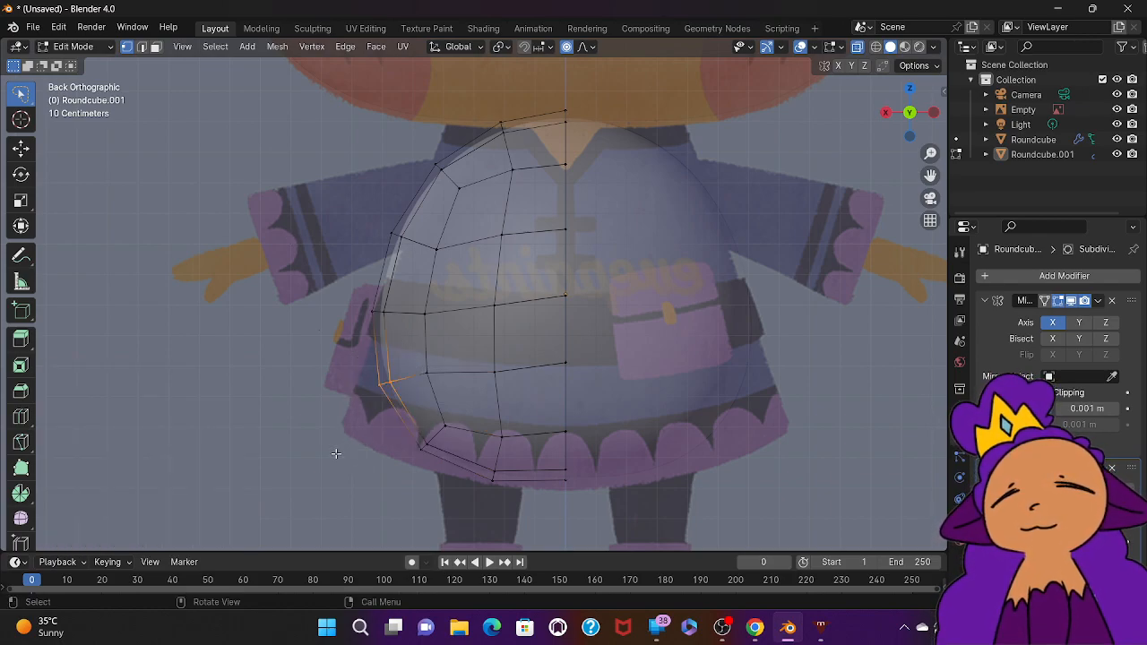
key("g")
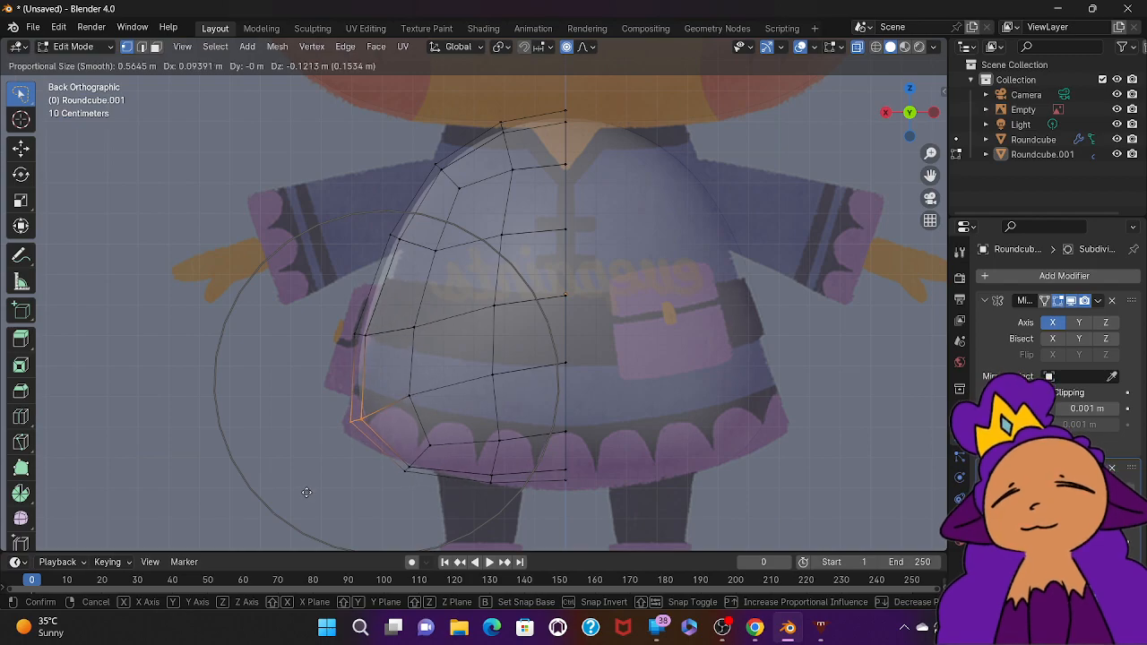
left_click(302, 502)
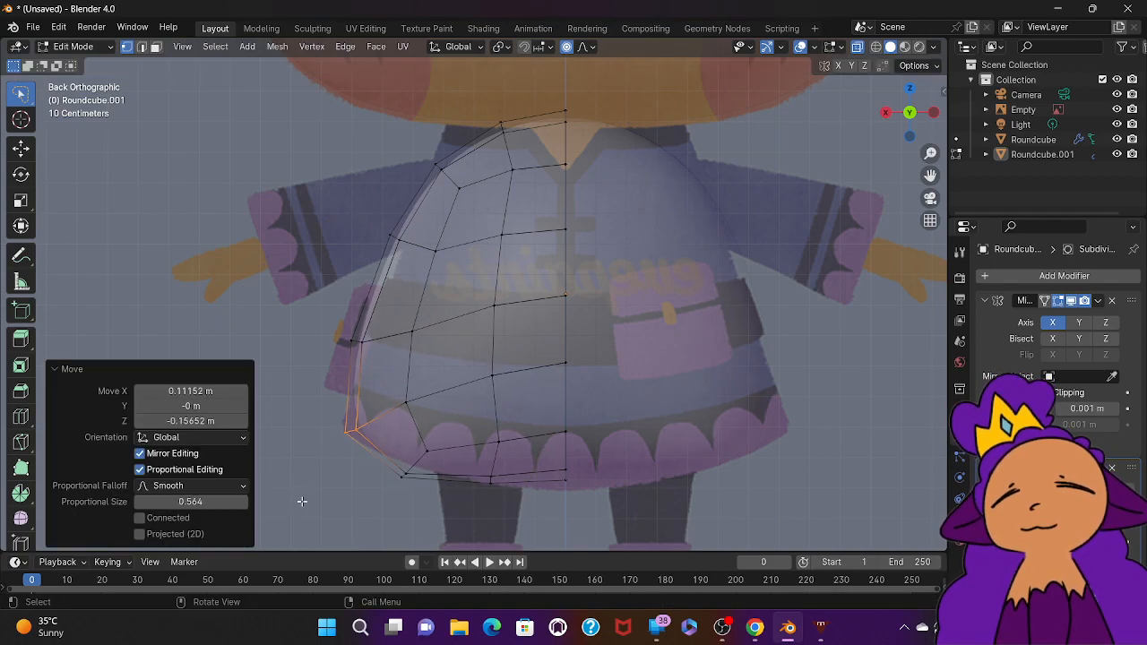
Step: Extend the hem corner vertices about 0.077 m along X and -0.033 m along Z with proportional size reduced to about 0.198
mouse_move(321, 412)
left_mouse_down()
mouse_move(382, 475)
mouse_move(348, 503)
left_mouse_up()
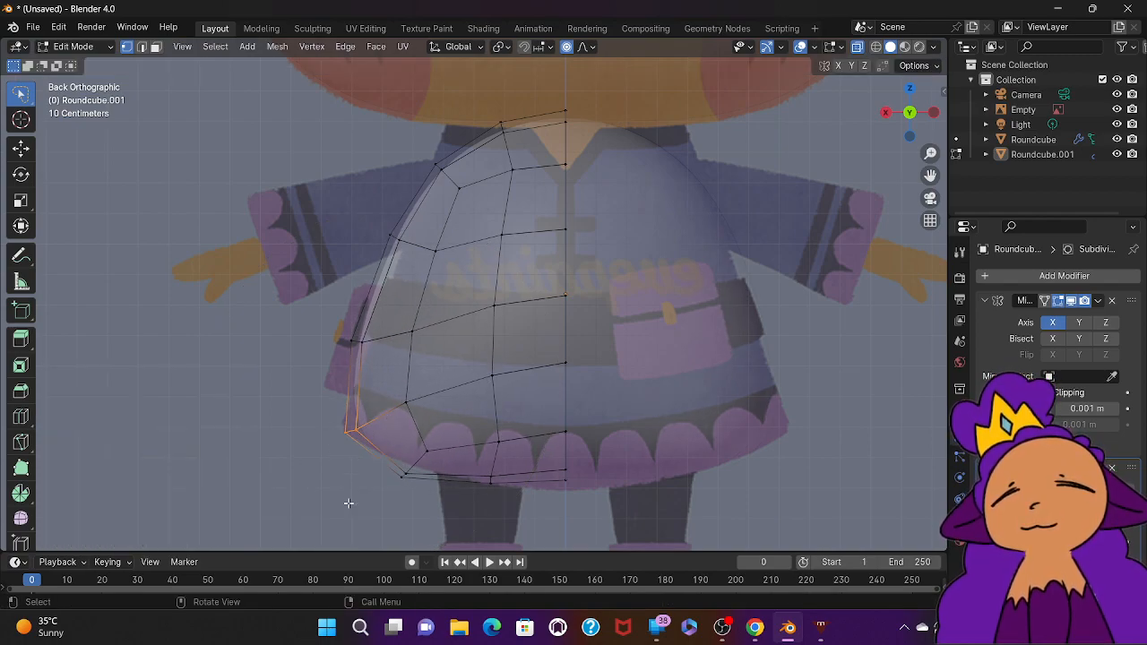
scroll(349, 503, "up", 2)
scroll(349, 503, "down", 3)
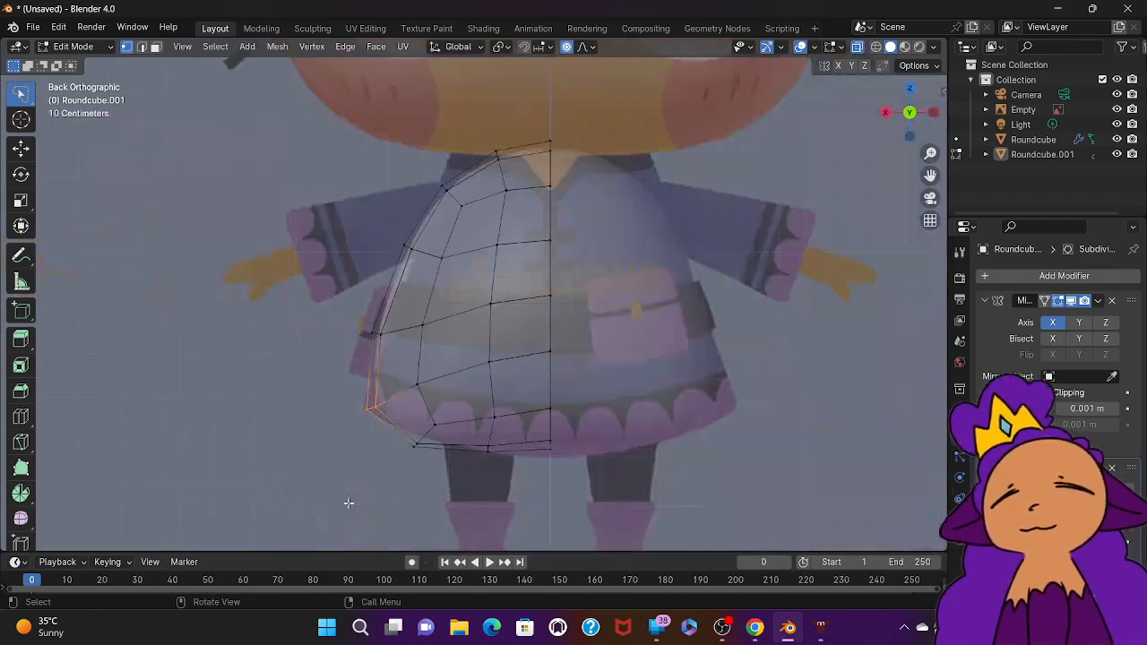
key("g")
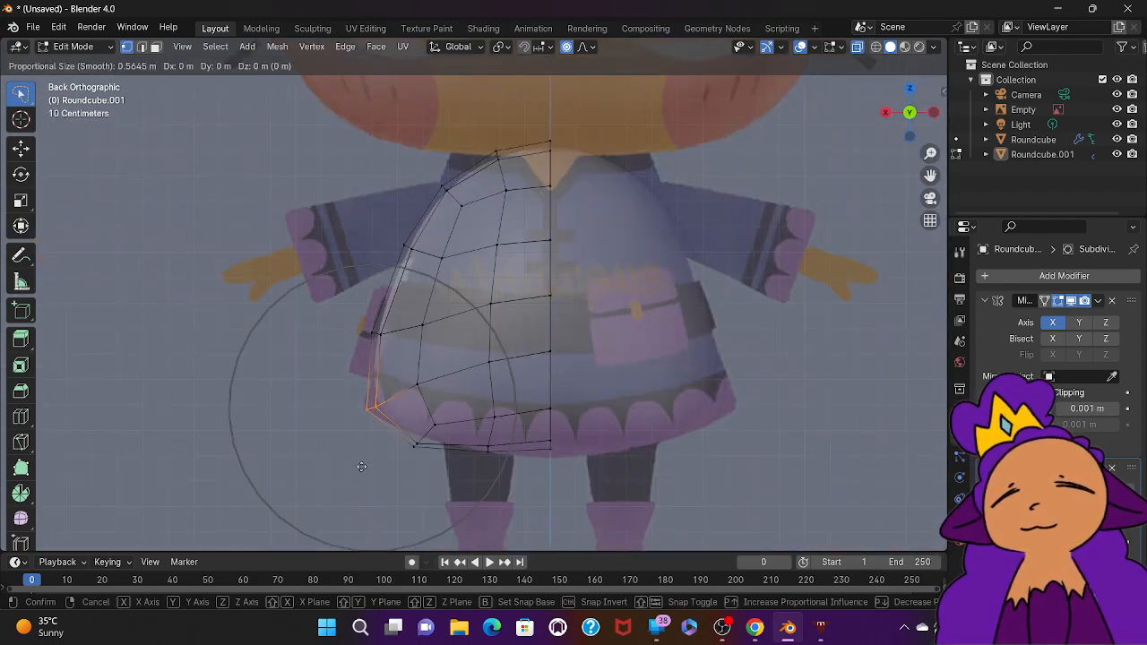
scroll(368, 425, "up", 2)
scroll(368, 425, "up", 2)
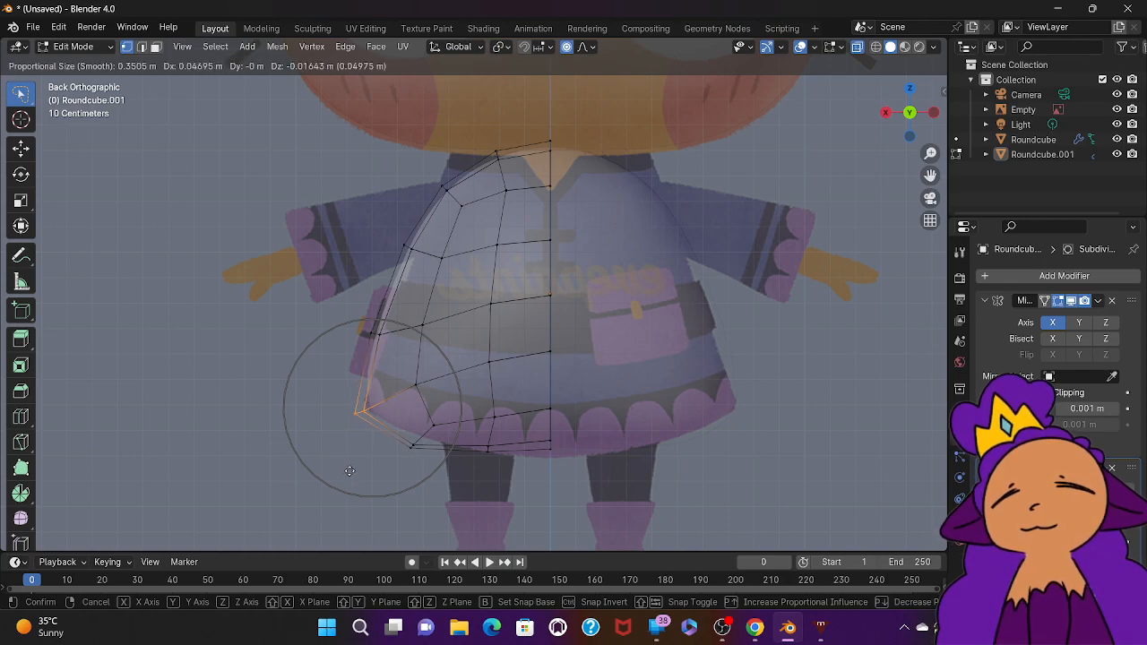
scroll(350, 471, "up", 6)
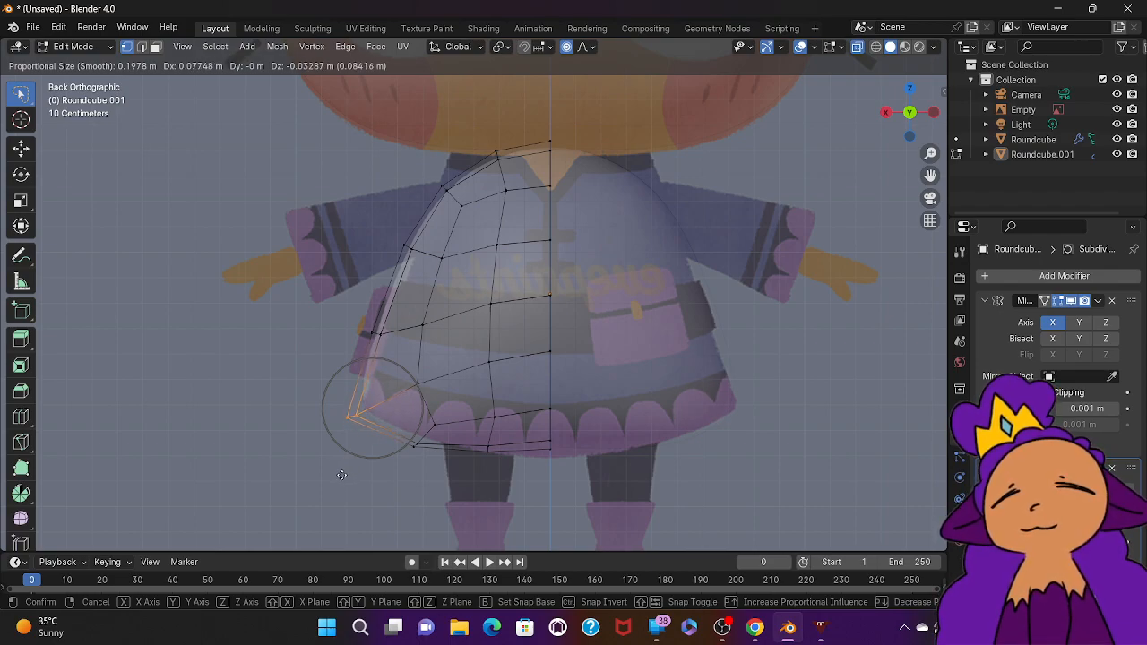
left_click(342, 475)
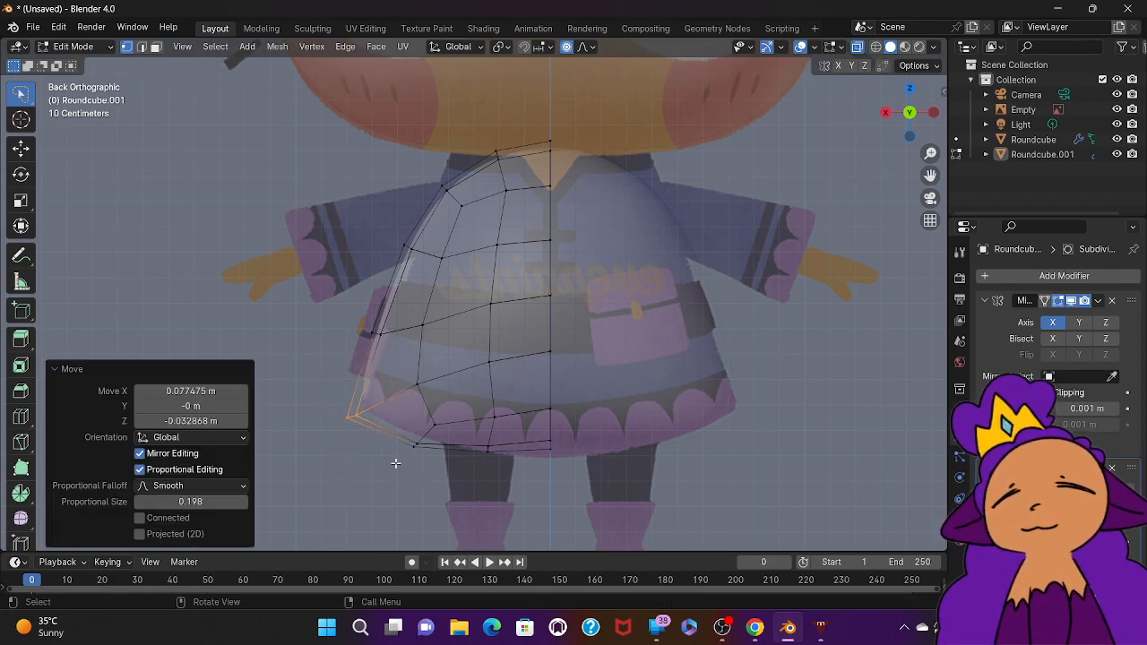
Step: Shift the underside vertices beside the hem corner inward and up, and lower the corner vertices about 0.005 m
mouse_move(389, 442)
left_mouse_down()
mouse_move(427, 423)
mouse_move(416, 499)
left_mouse_up()
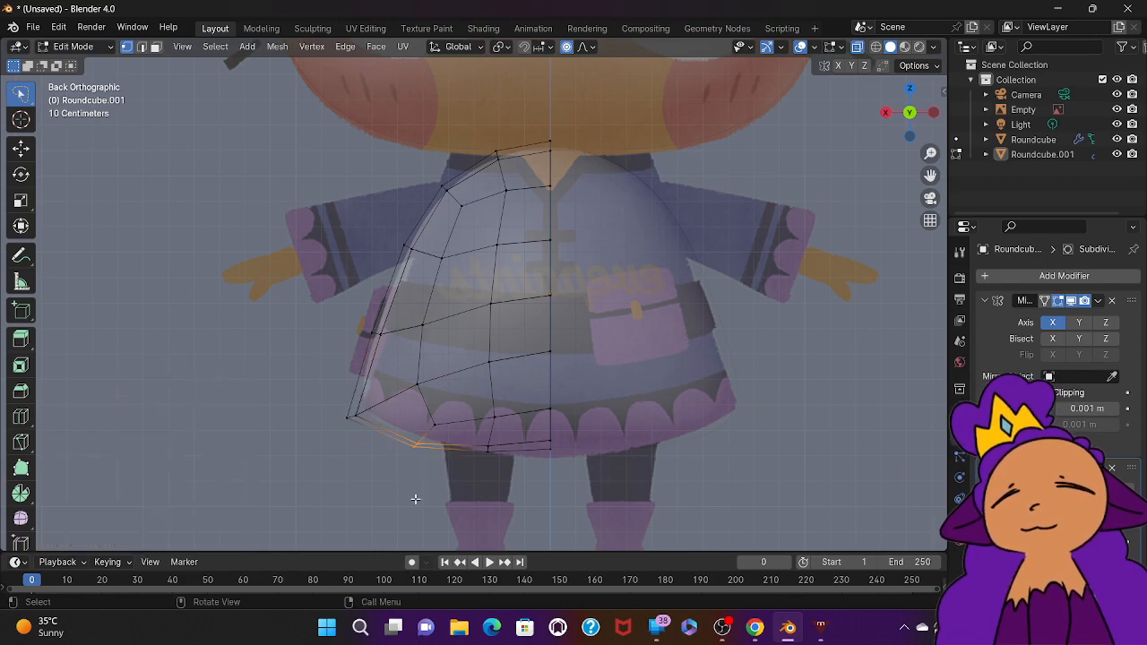
key("g")
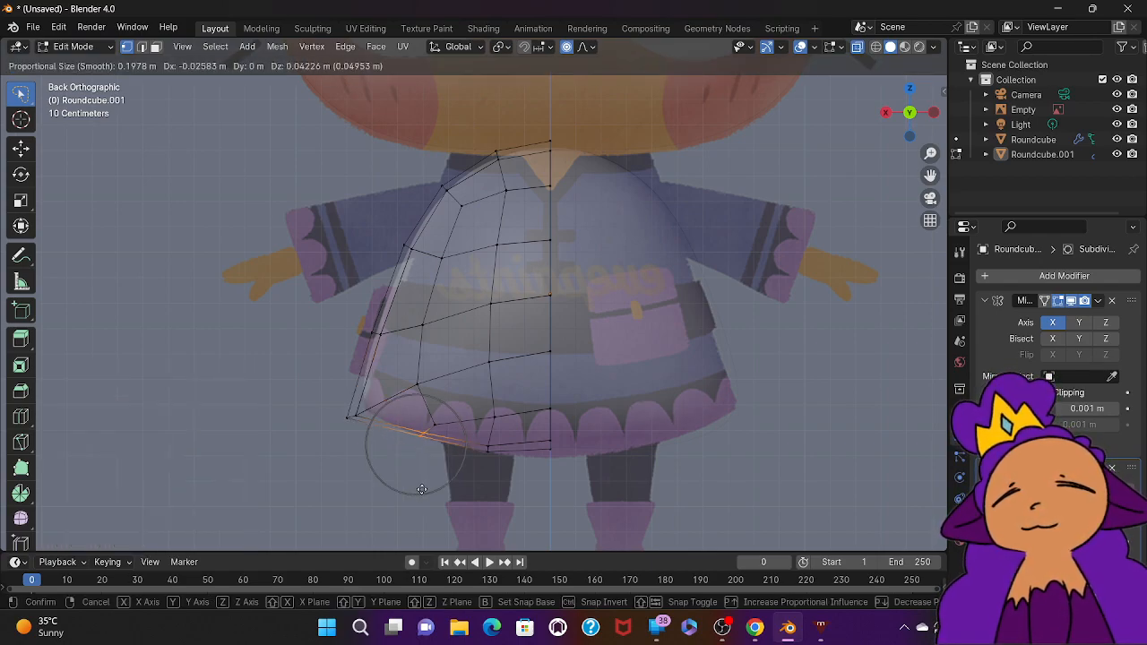
left_click(421, 492)
mouse_move(337, 389)
left_mouse_down()
mouse_move(352, 470)
mouse_move(341, 469)
left_mouse_up()
key("g")
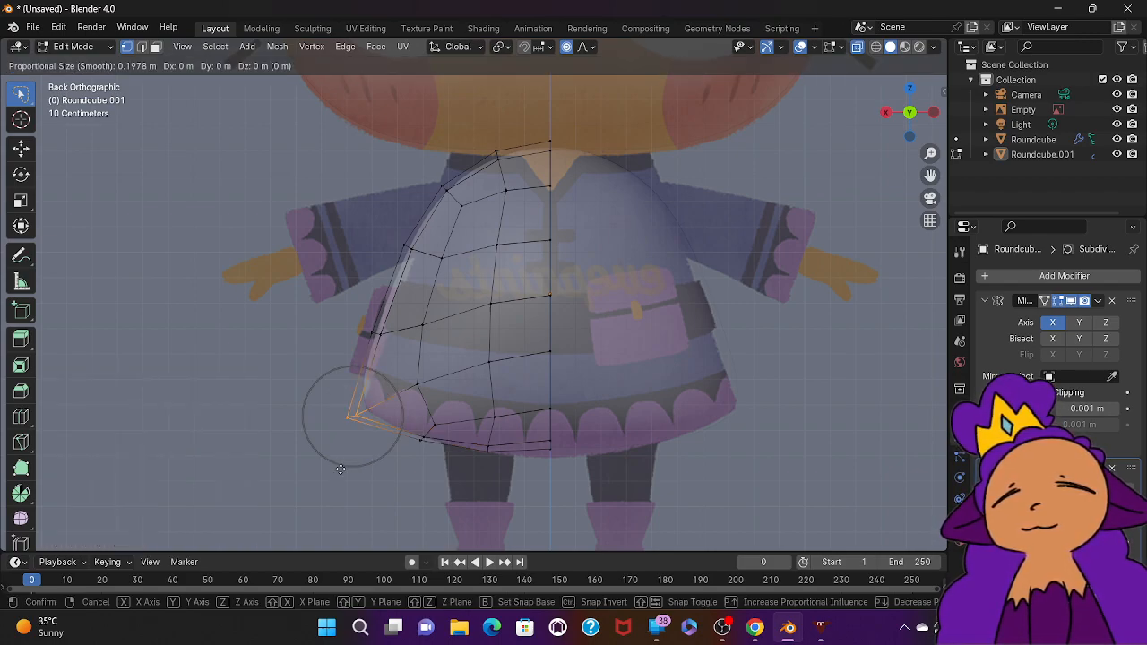
left_click(340, 469)
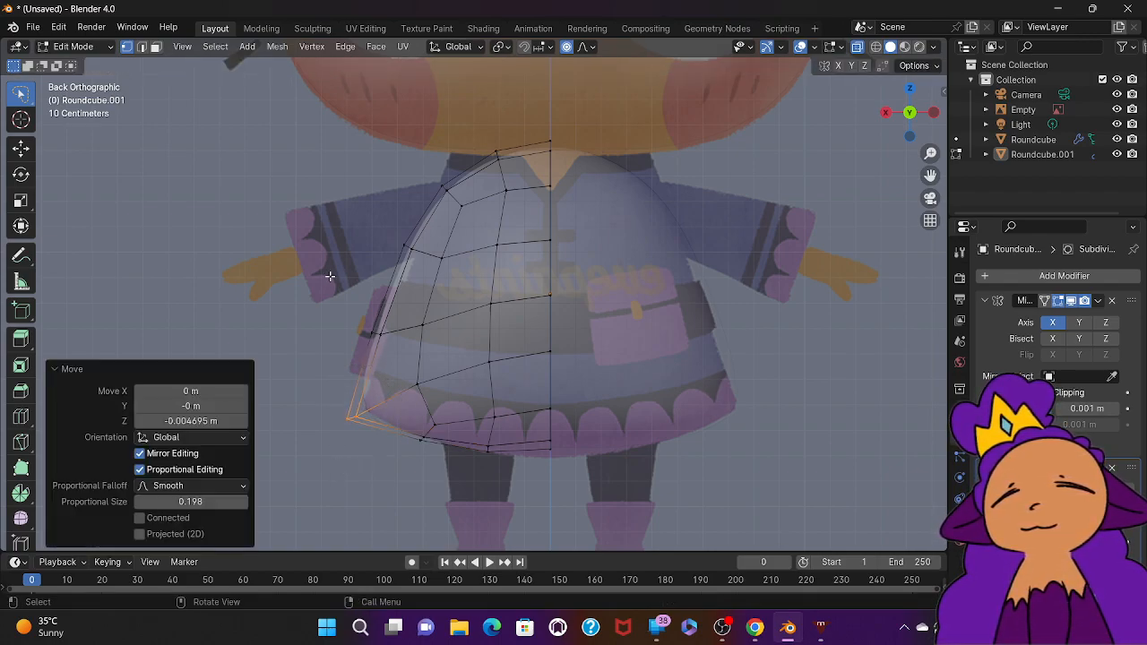
Step: Pull the waist-side vertices inward and down, and move the outer vertices above them about -0.031 m in X and -0.023 m in Z
mouse_move(361, 293)
left_mouse_down()
mouse_move(408, 380)
mouse_move(345, 374)
mouse_move(336, 308)
left_mouse_up()
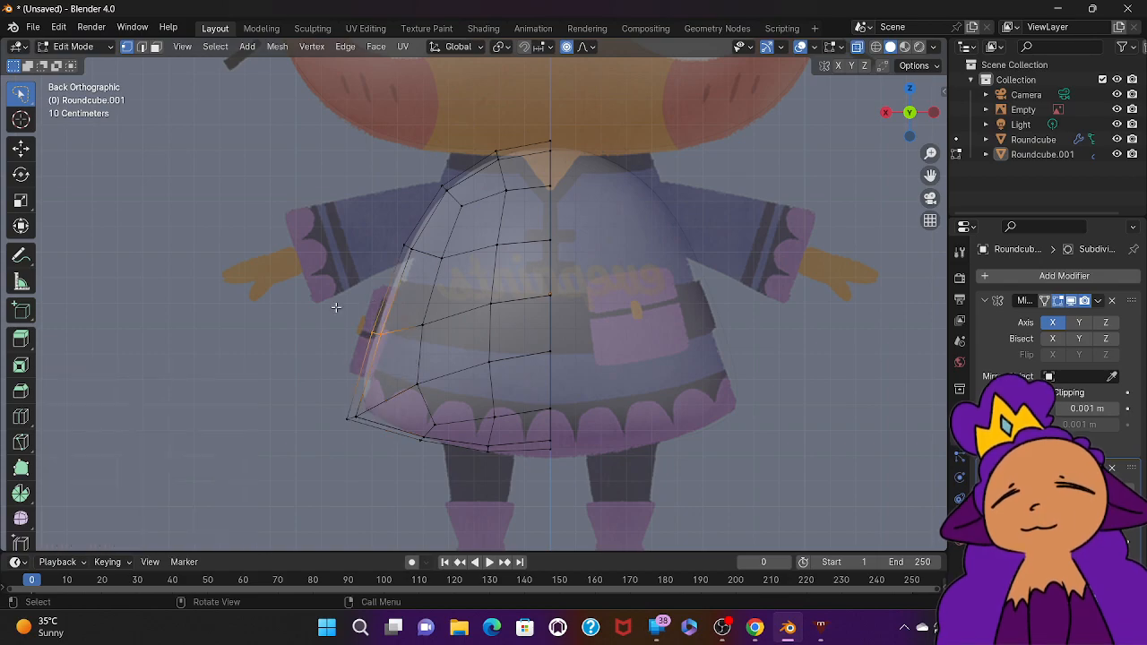
key("g")
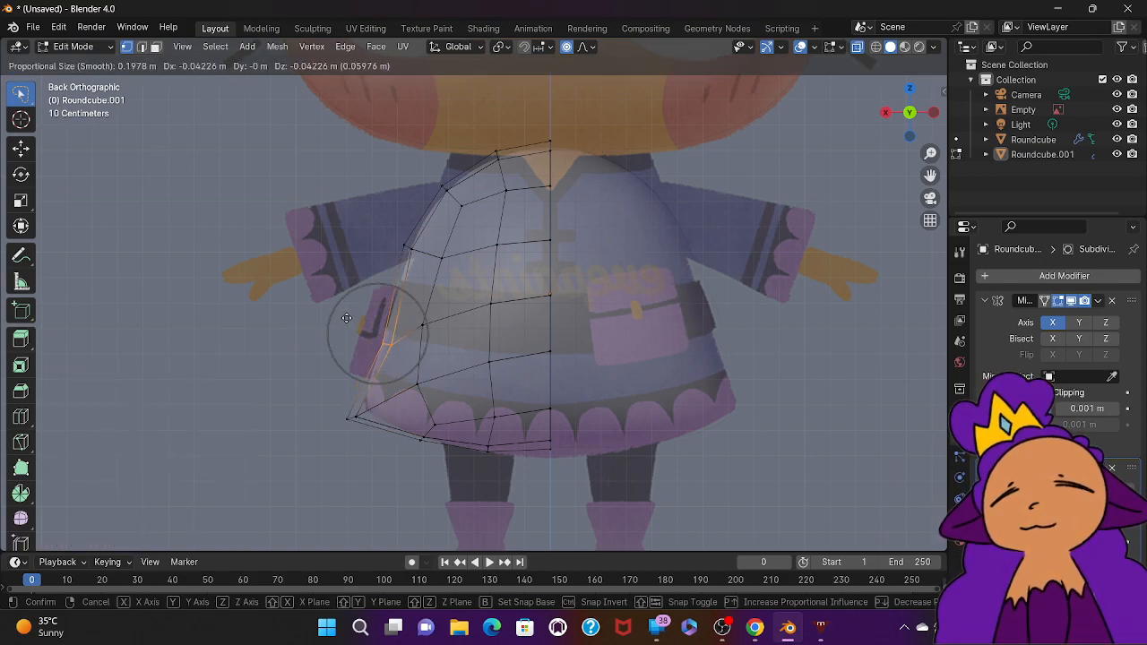
left_click(347, 319)
mouse_move(394, 200)
right_mouse_down("ctrl")
mouse_move(430, 258)
mouse_move(375, 280)
right_mouse_up("ctrl")
key("g")
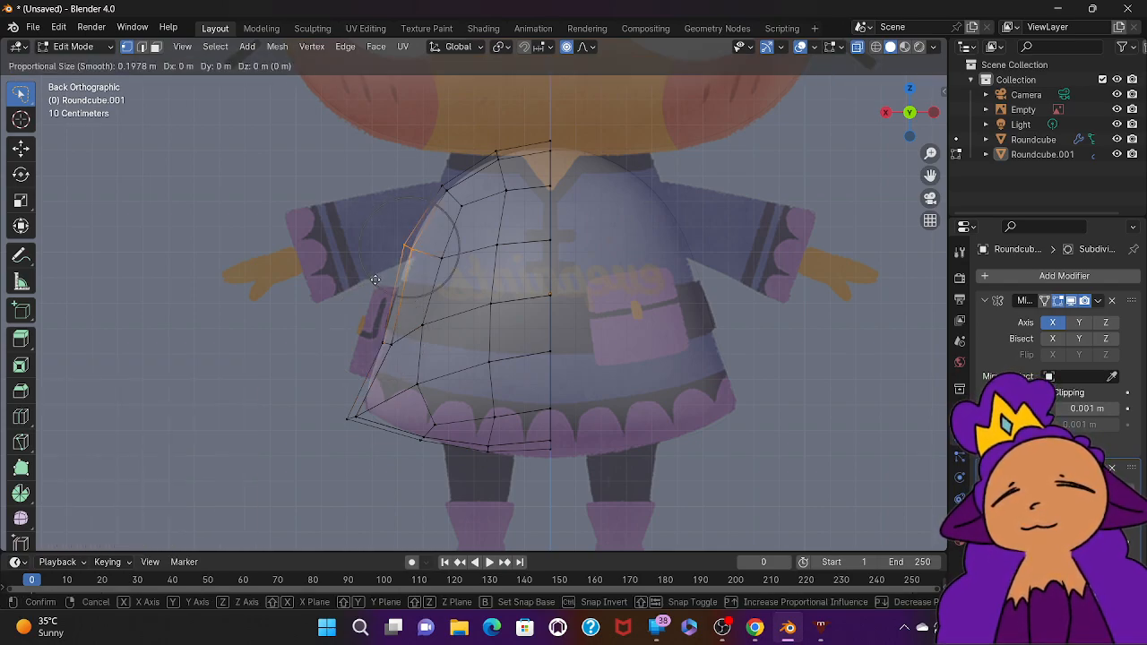
left_click(383, 285)
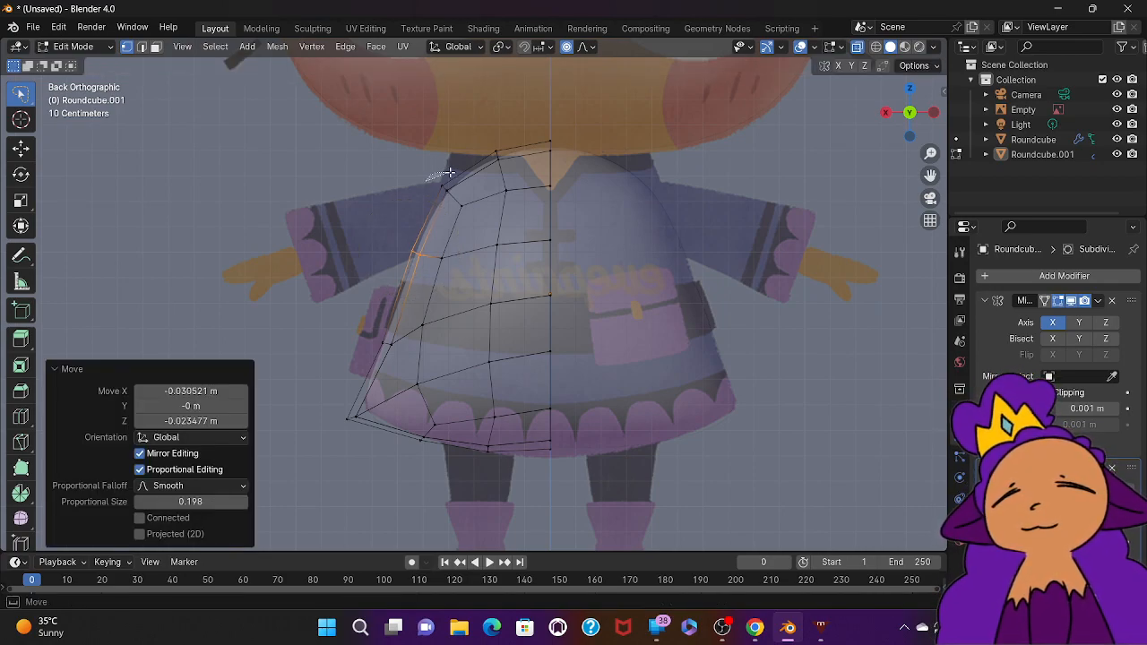
Step: Move the shoulder vertices about 0.016 m in X and 0.023 m in Z, and the neckline vertices about 0.174 m and 0.101 m
left_click(435, 202)
key("g")
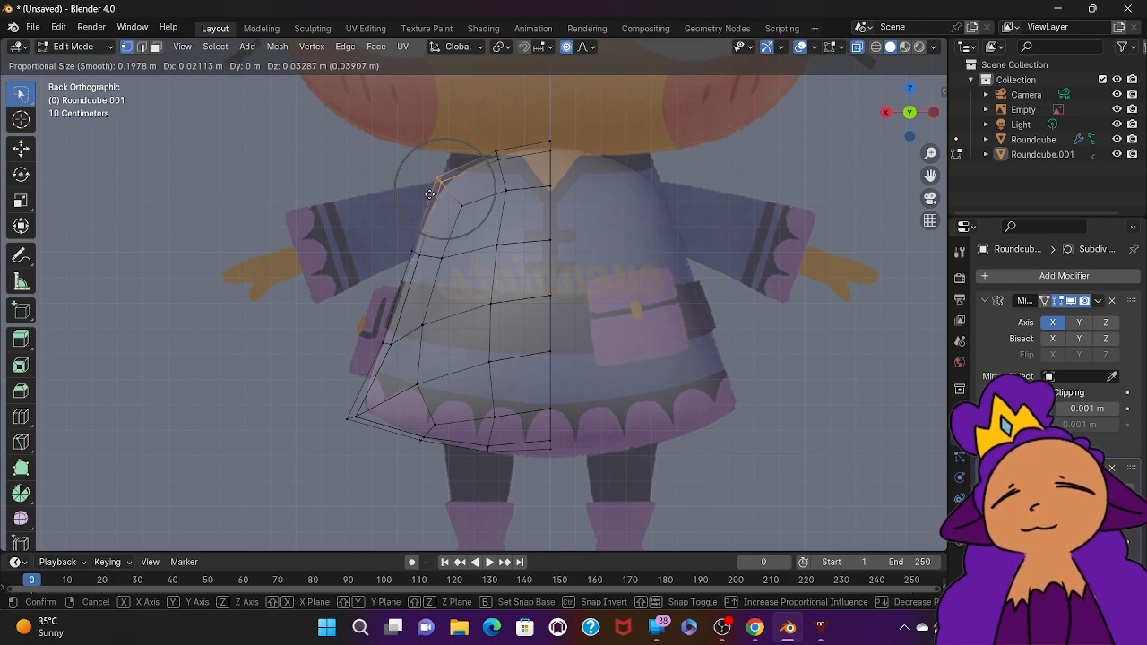
left_click(431, 196)
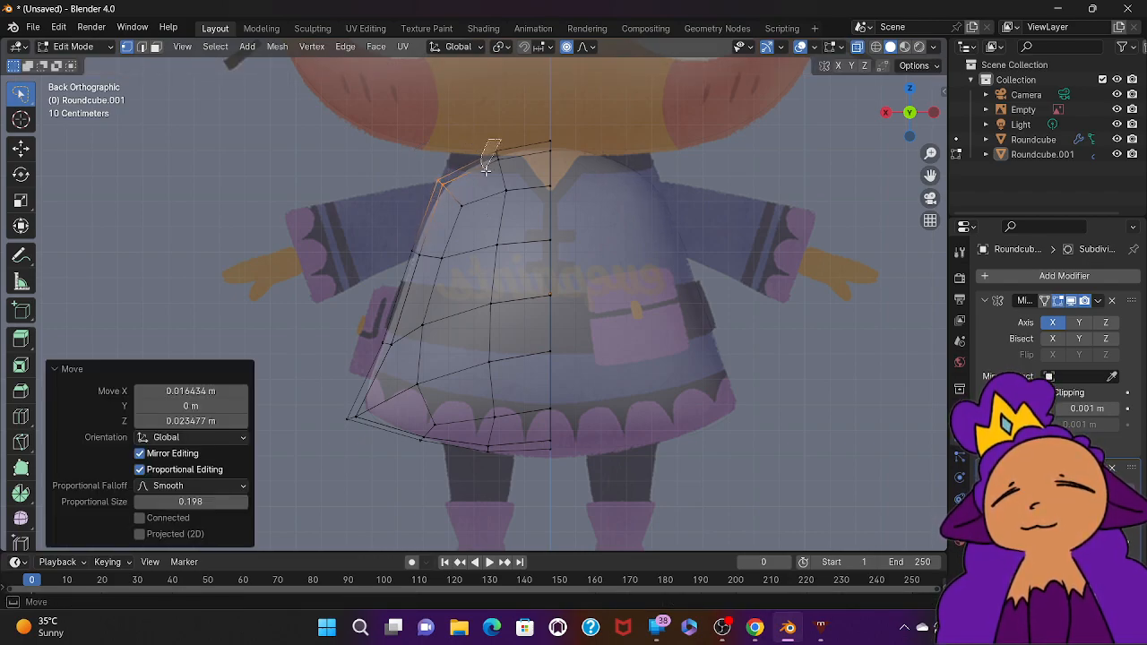
left_click(538, 128)
key("g")
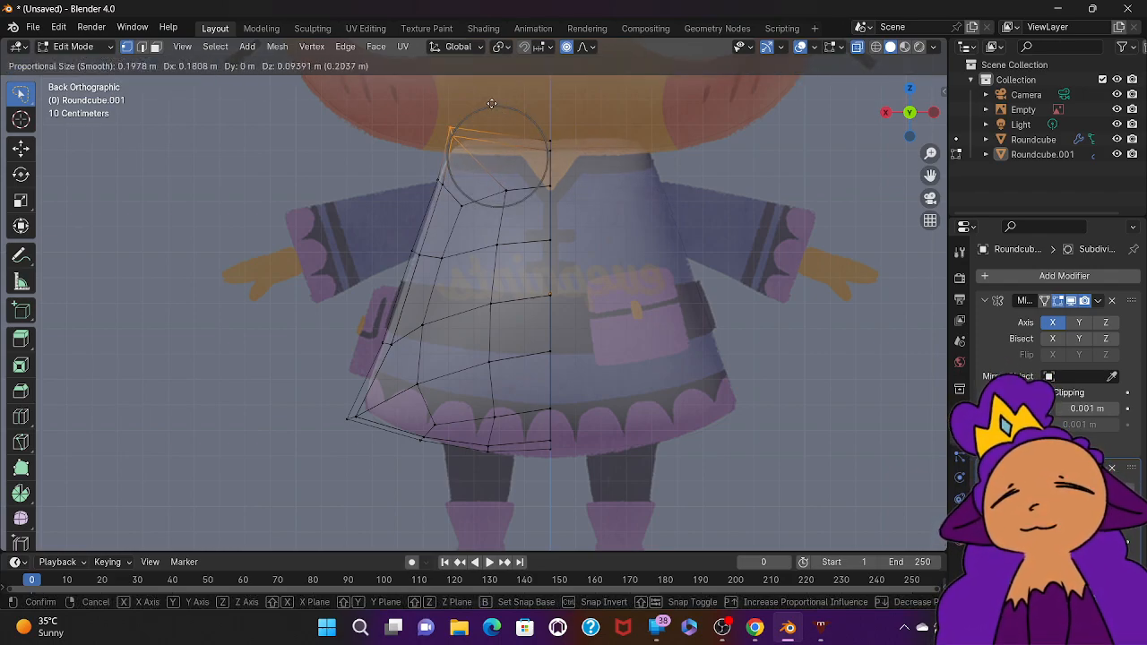
left_click(494, 101)
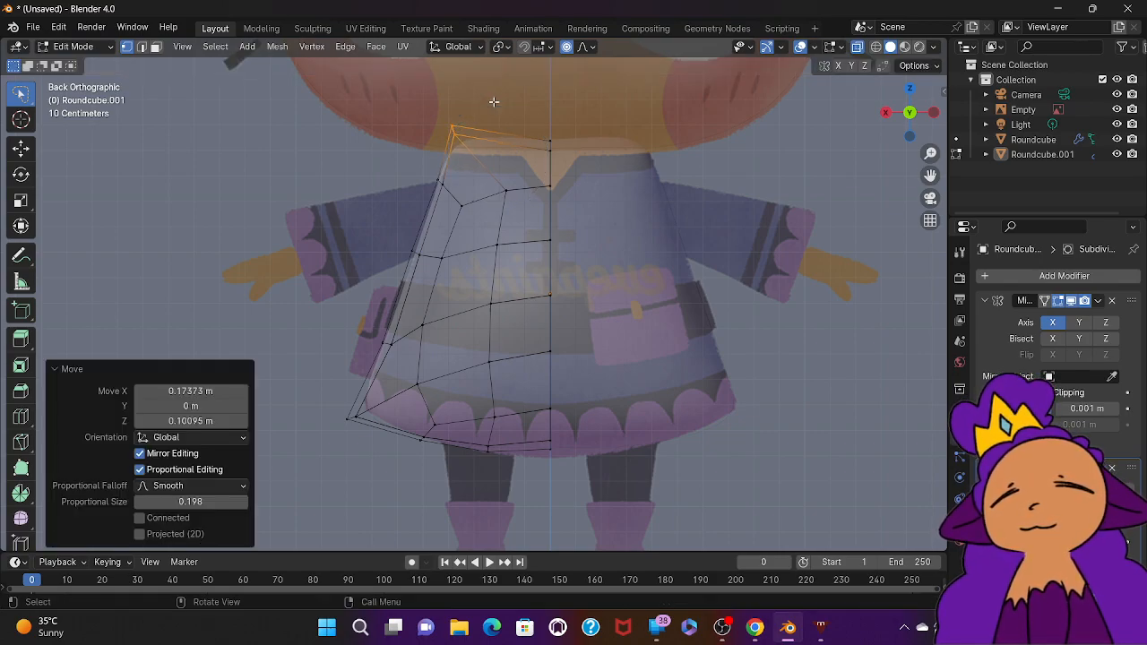
Step: Lower the bottom centre vertices of the body's hem about 0.061 m along Z
left_click(363, 463)
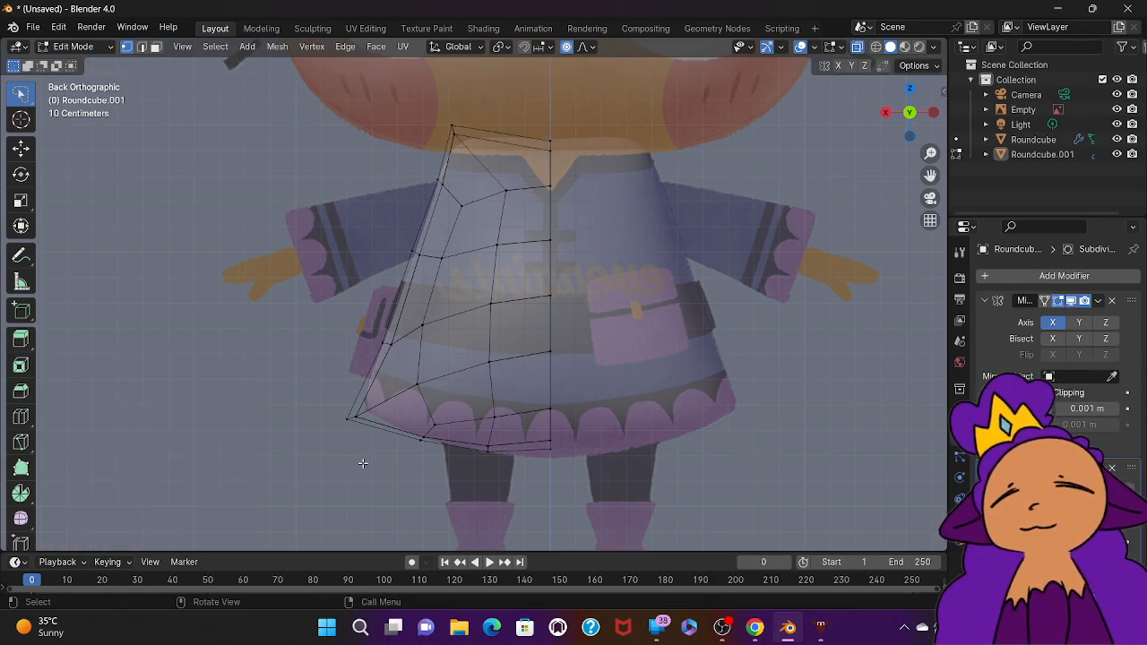
mouse_move(564, 432)
left_mouse_down()
mouse_move(543, 433)
mouse_move(565, 484)
mouse_move(573, 456)
left_mouse_up()
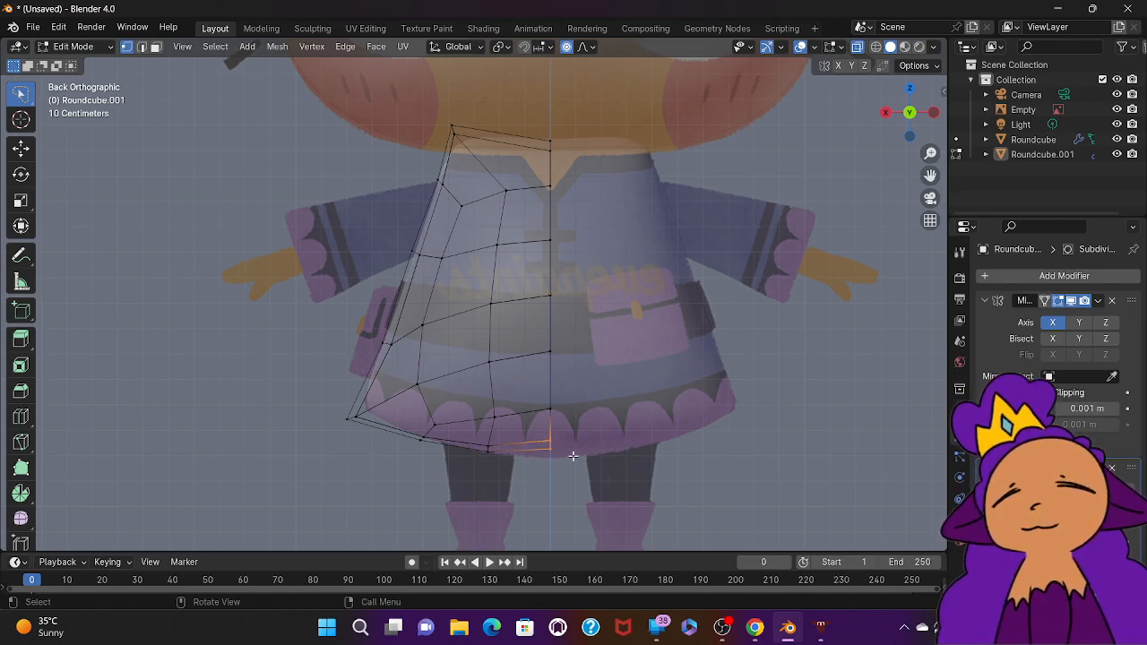
key("g")
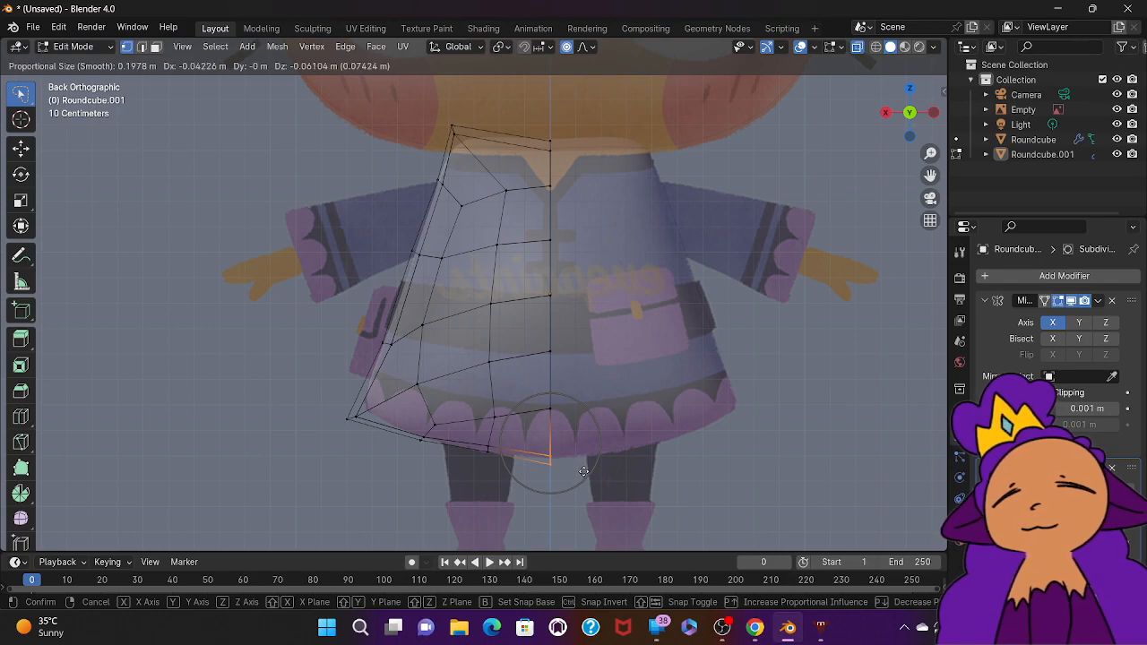
left_click(584, 472)
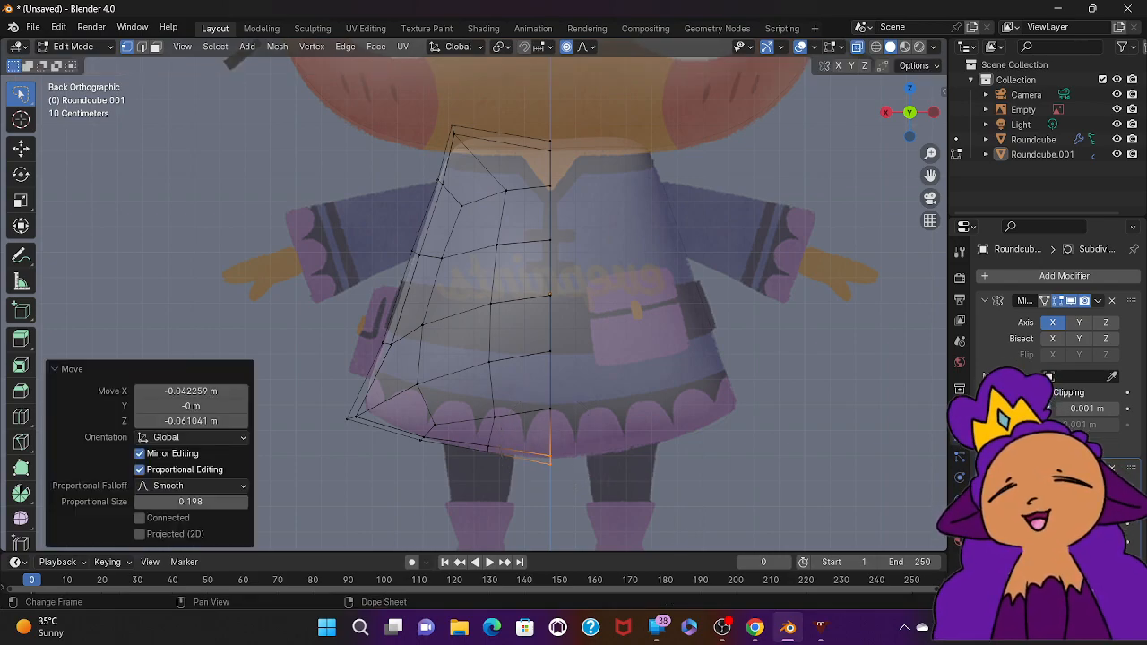
Step: Switch to the YouTube tutorial in Chrome, play a moment of the body-shaping section, pause it, and return to Blender
left_click(757, 633)
key("space")
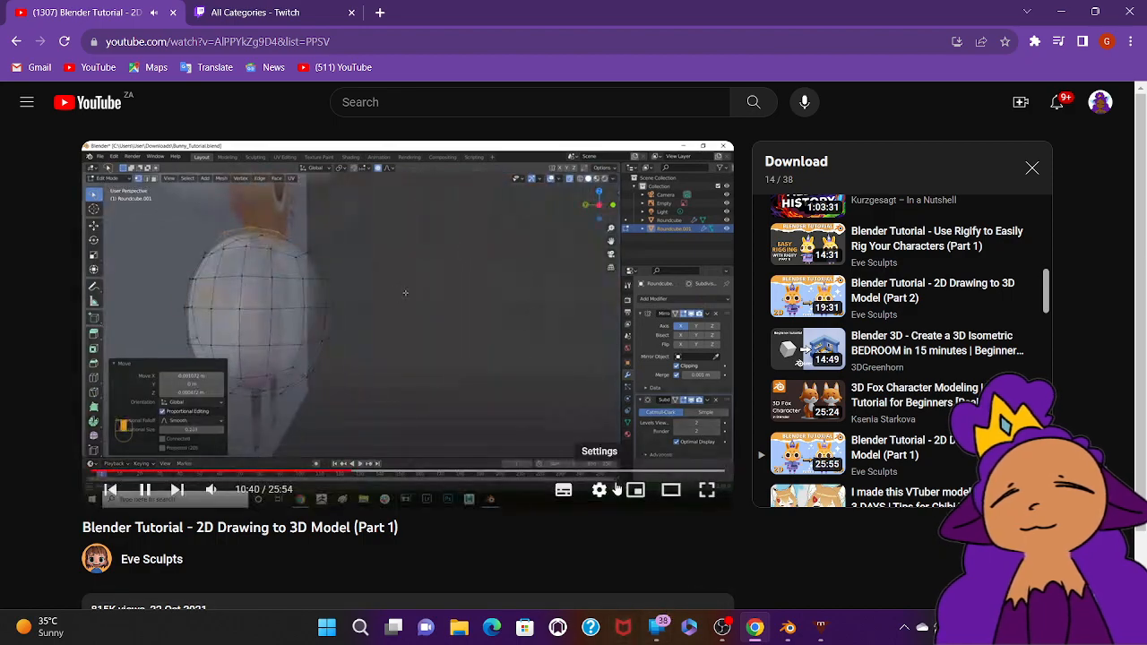
left_click(599, 387)
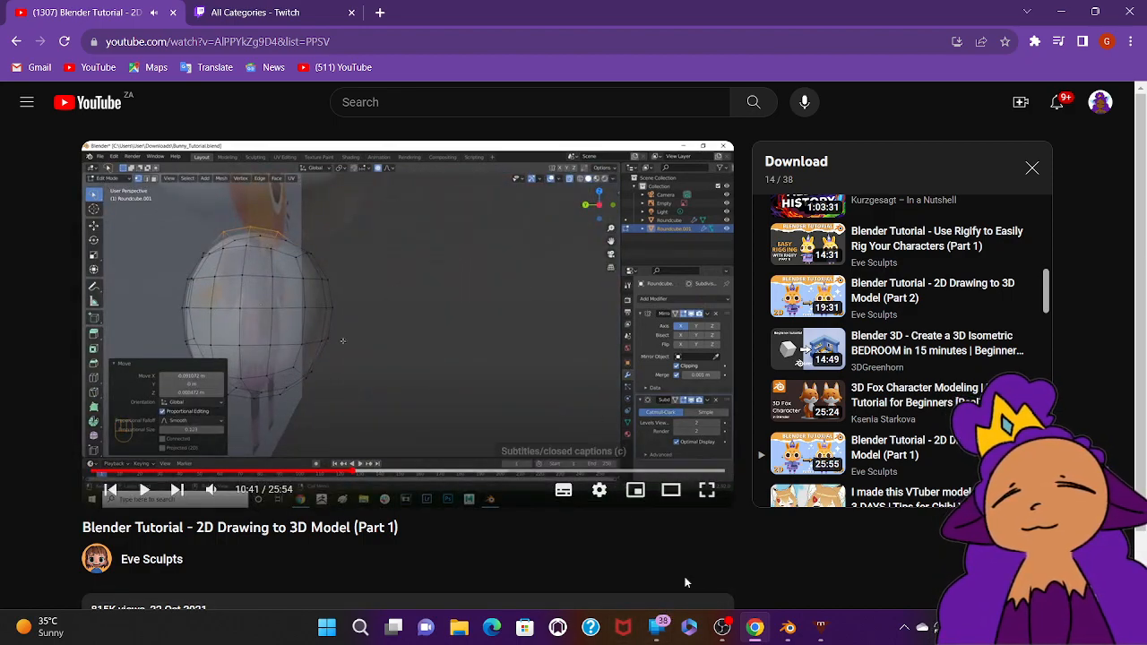
left_click(788, 627)
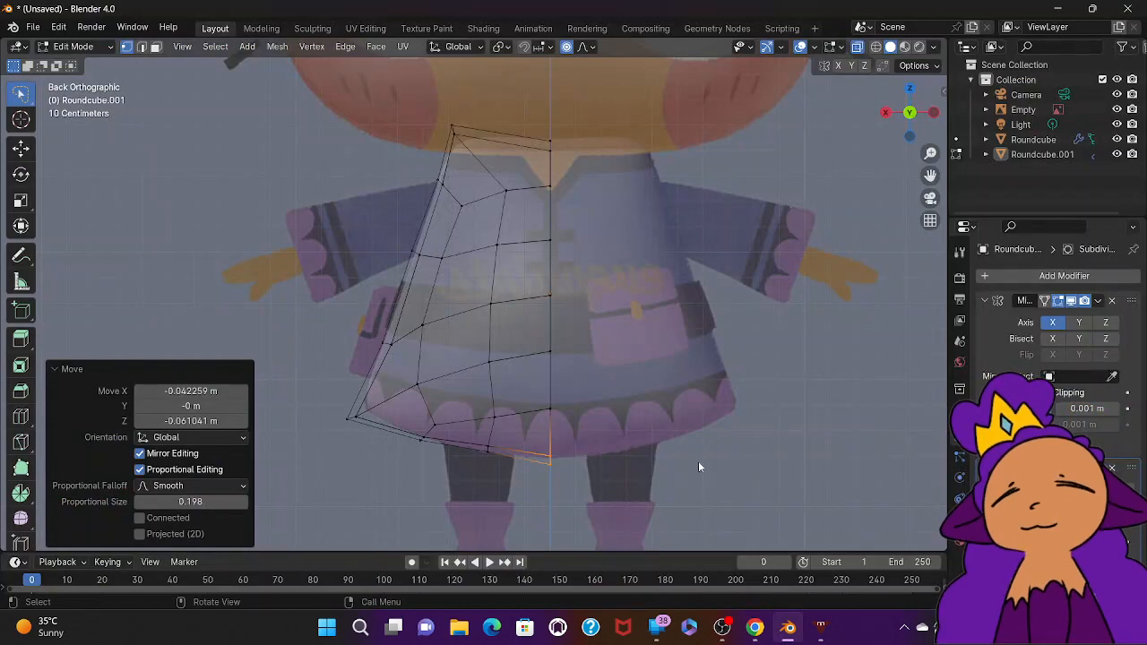
Step: Pull the outer hem corner vertices back inward about -0.193 m along X and up about 0.047 m along Z
mouse_move(359, 308)
left_mouse_down()
mouse_move(351, 453)
mouse_move(272, 427)
left_mouse_up()
key("g")
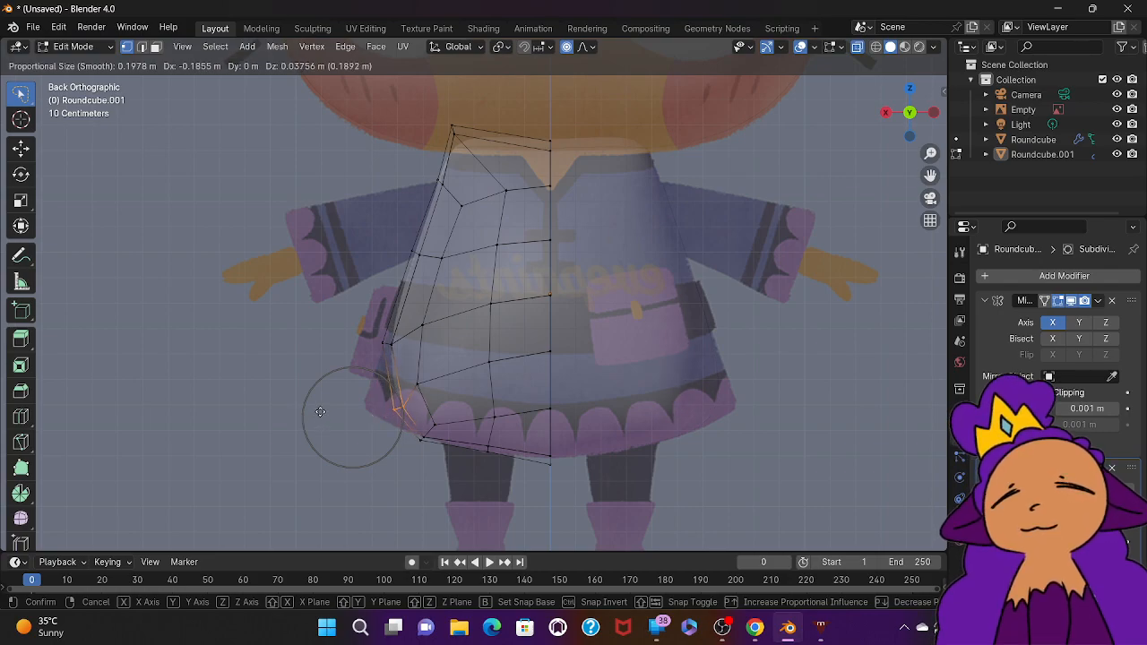
left_click(321, 410)
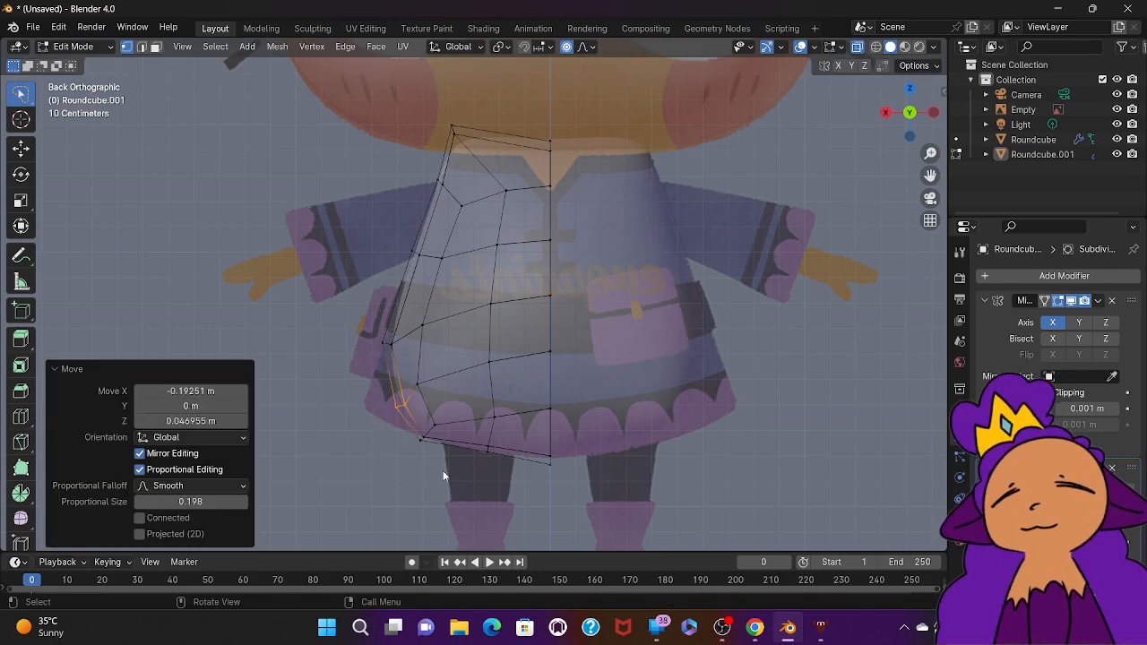
Step: Move the hem's bottom centre vertices about -0.016 m in X and 0.028 m in Z, and the lower corner vertices about -0.033 m and 0.028 m
left_click(549, 459)
key("g")
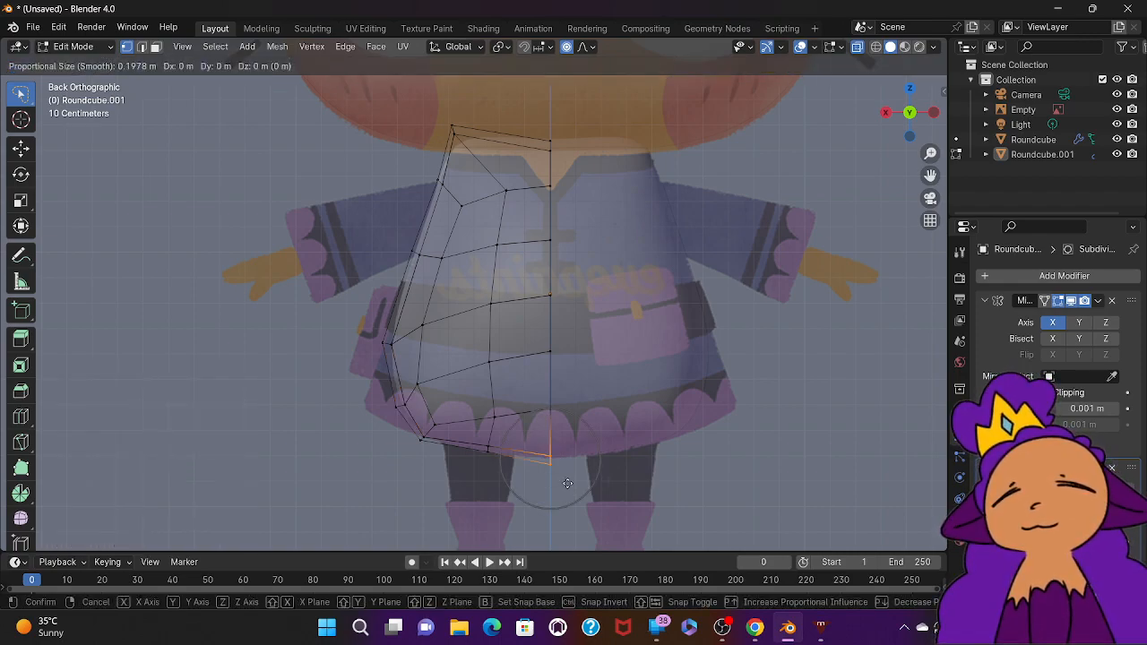
left_click(571, 476)
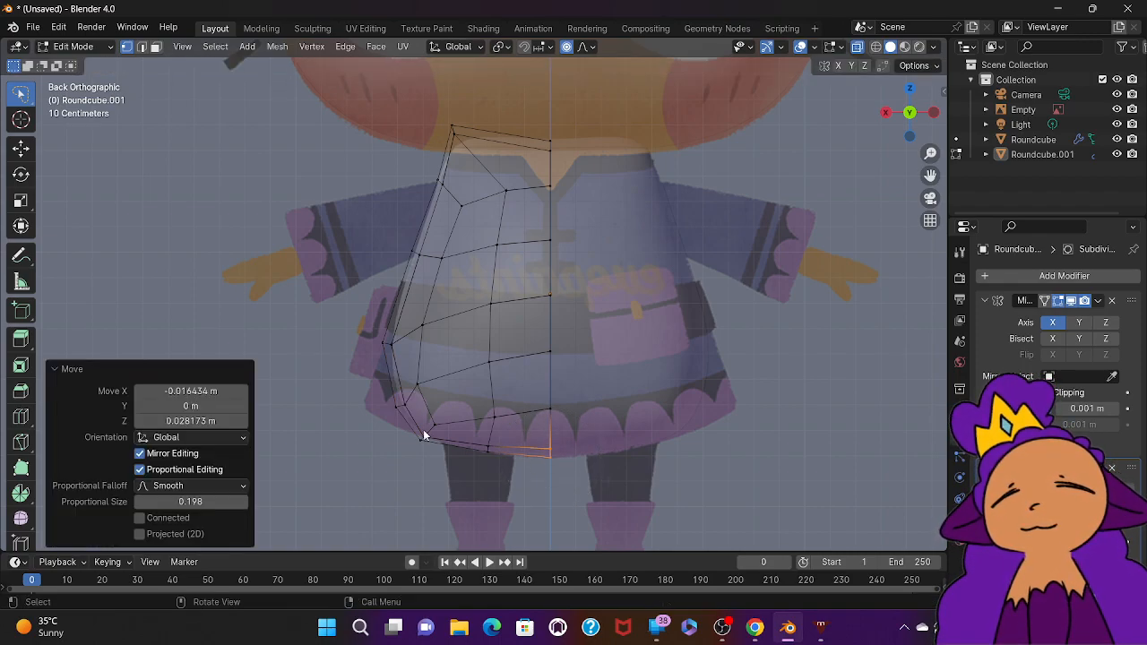
left_click(378, 466)
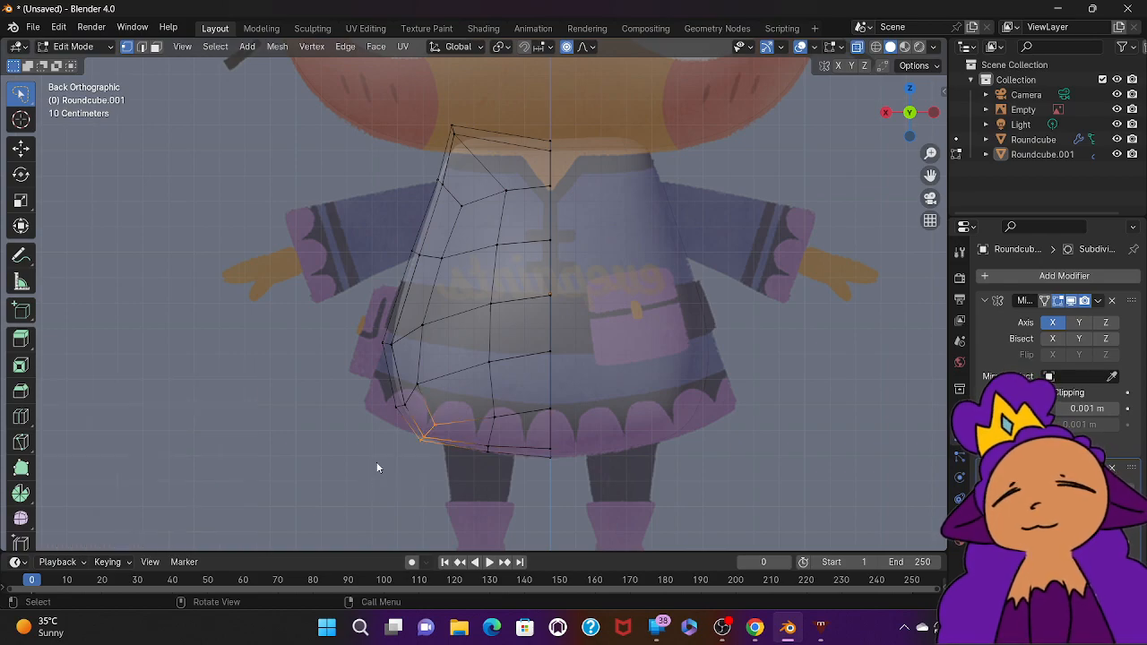
key("g")
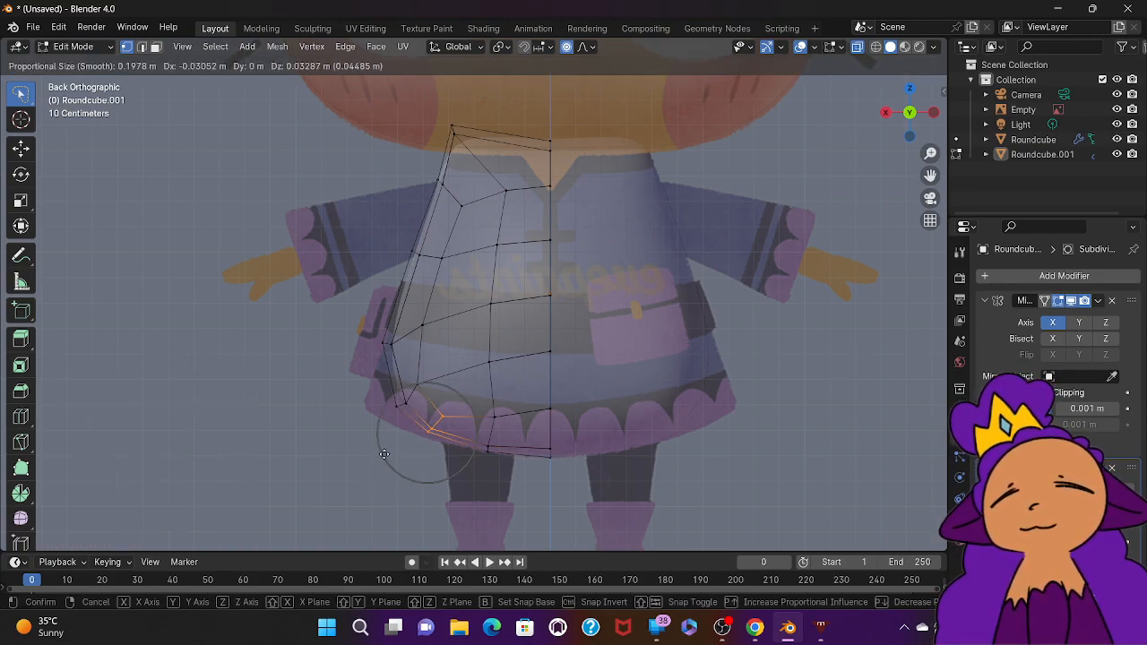
left_click(384, 455)
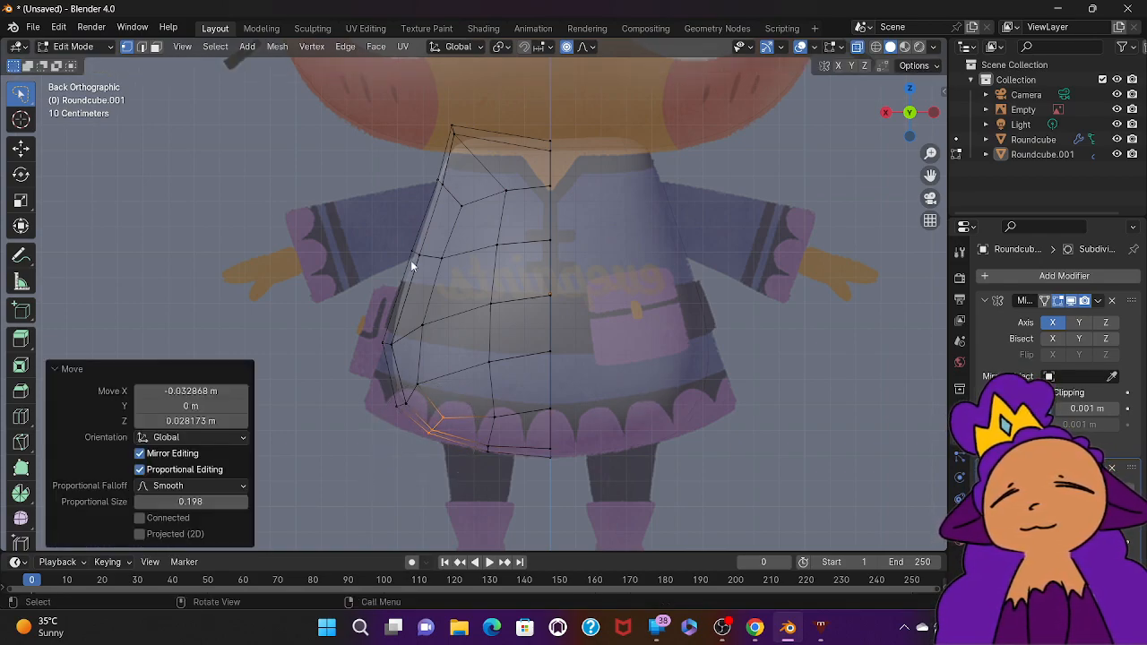
Step: Move the body's outer side vertices at belt level inward and up to follow the dress outline
left_click(397, 339)
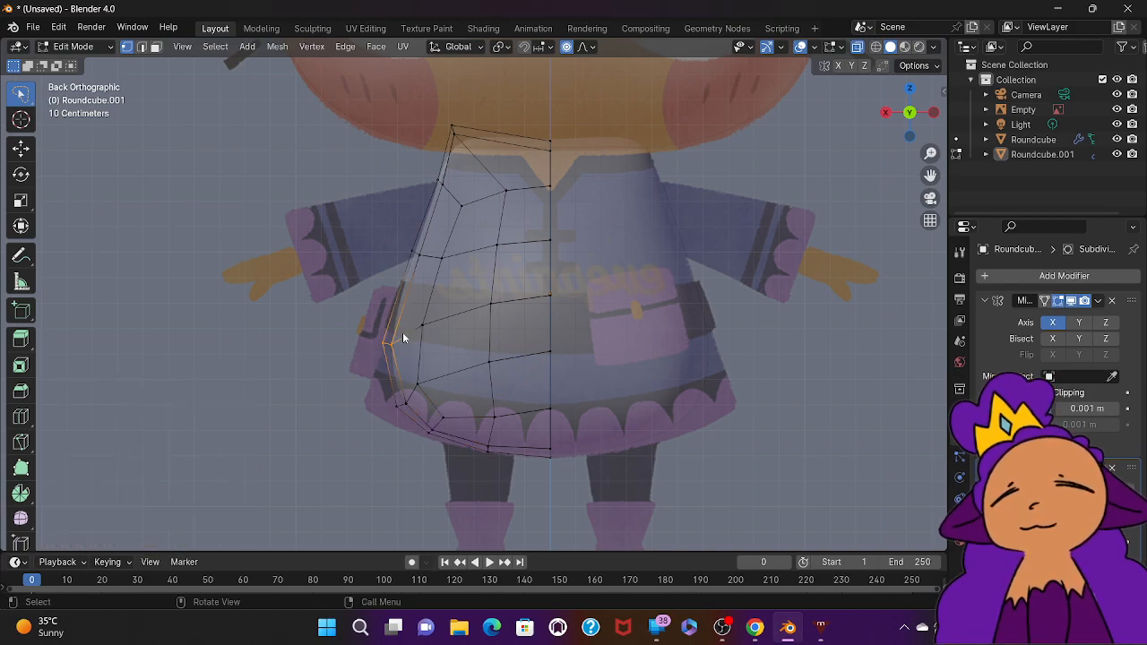
key("g")
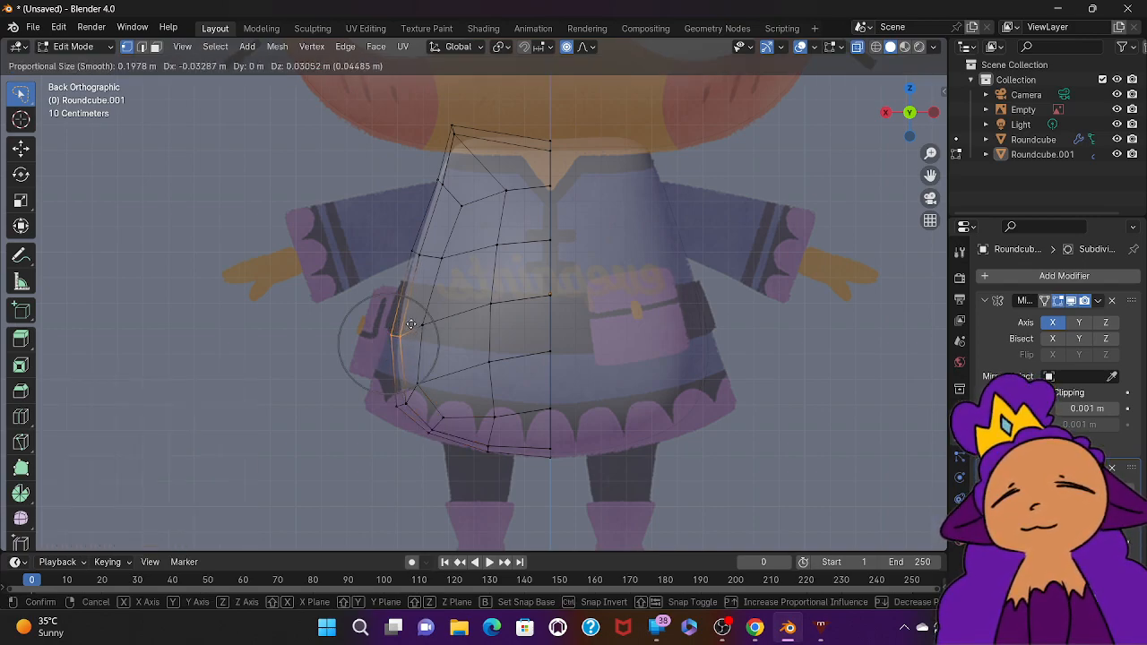
left_click(409, 323)
Step: Select the horizontal edge loop at the belt, turn off proportional editing, and scale the loop uniformly to about 0.926
mouse_move(548, 284)
right_mouse_down("ctrl")
mouse_move(389, 312)
mouse_move(437, 337)
mouse_move(623, 279)
right_mouse_up("ctrl")
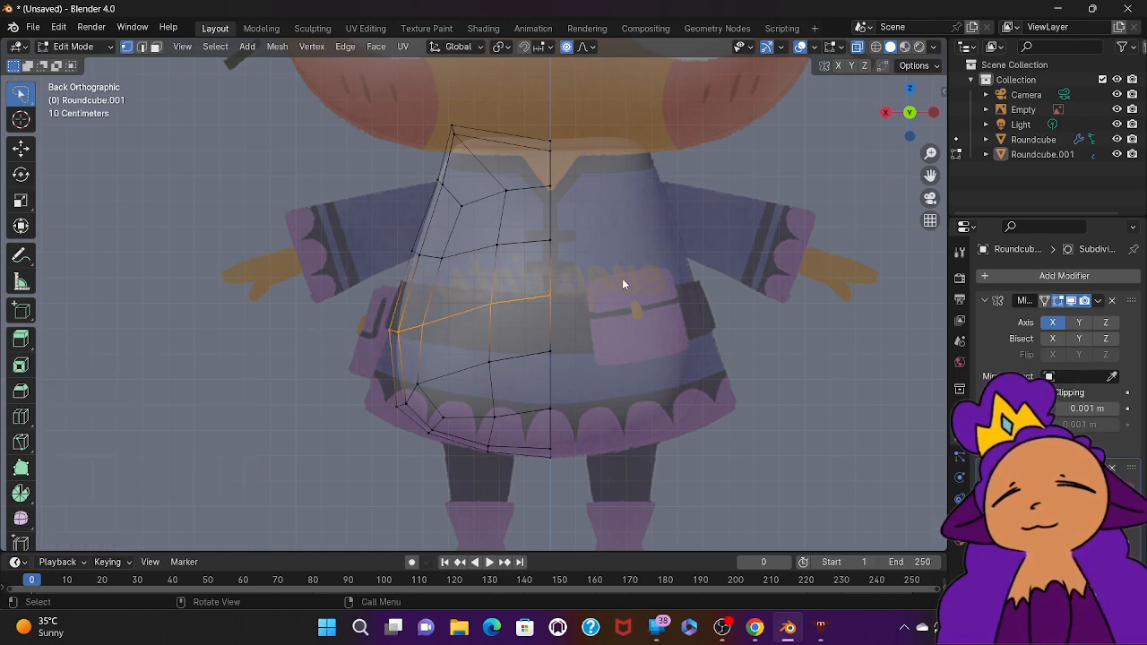
left_click(568, 46)
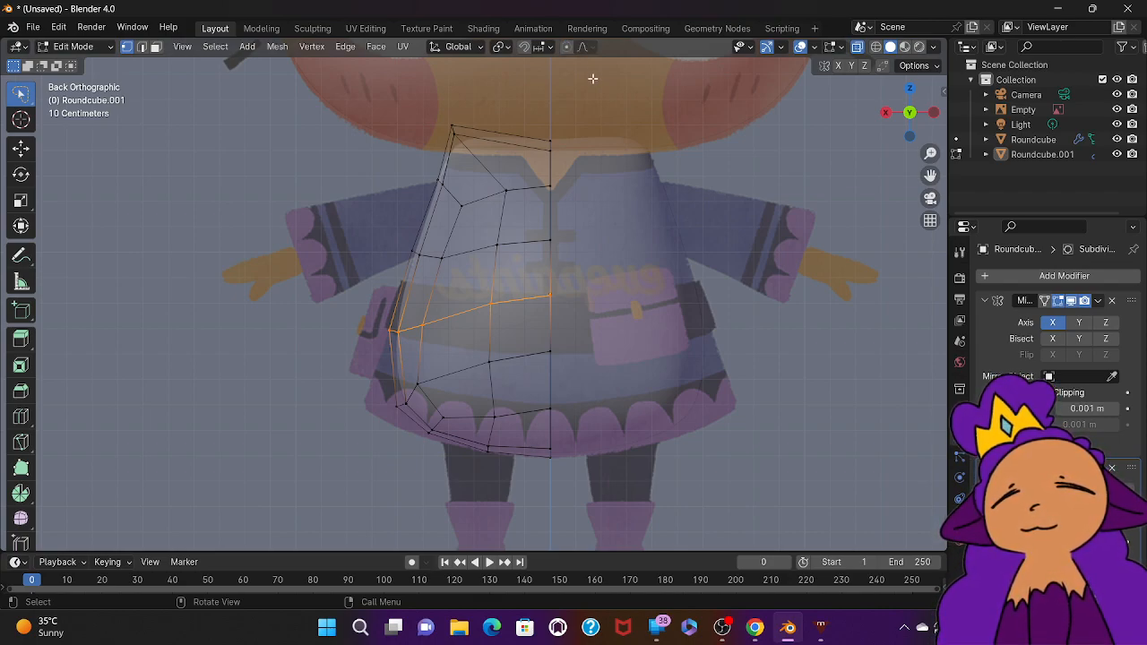
key("s")
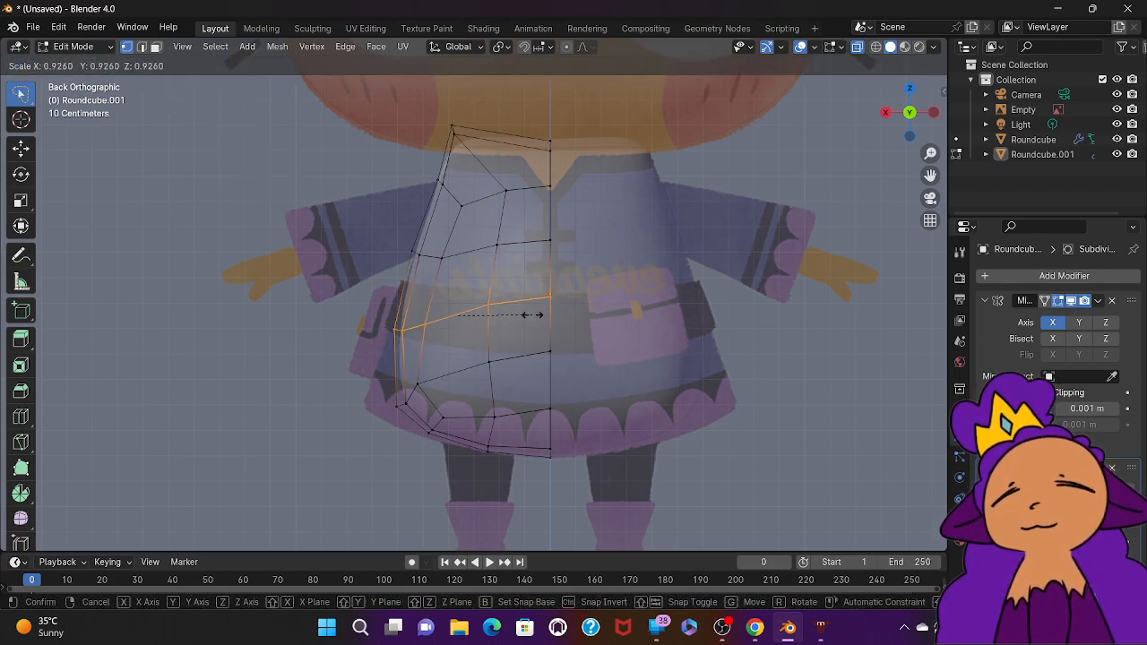
left_click(532, 314)
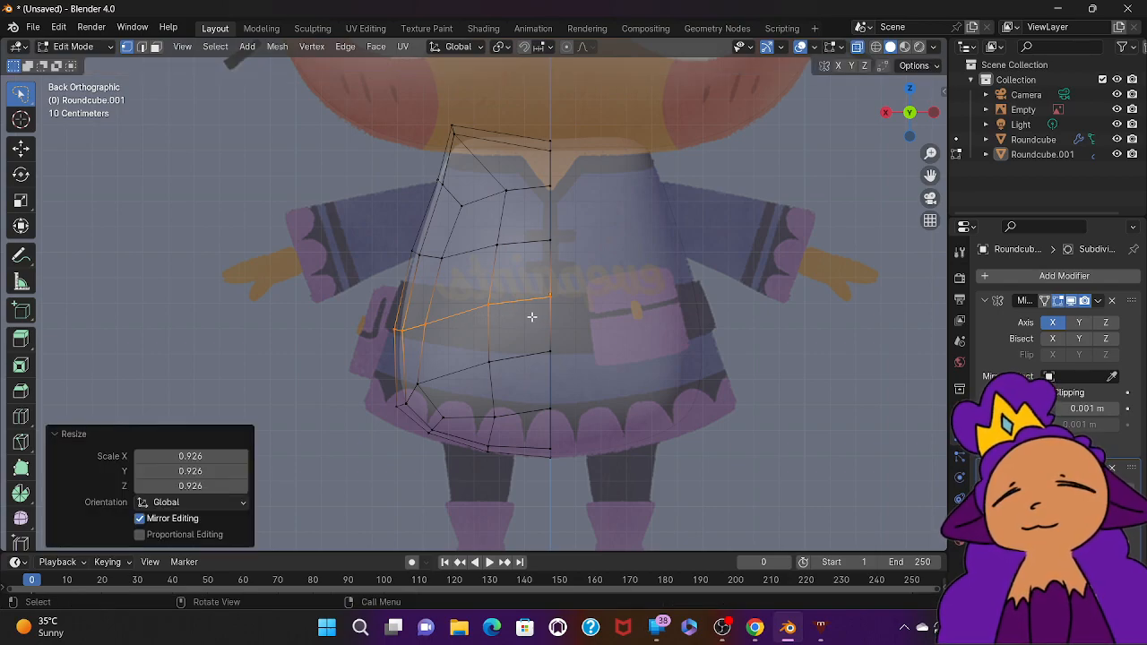
key("s")
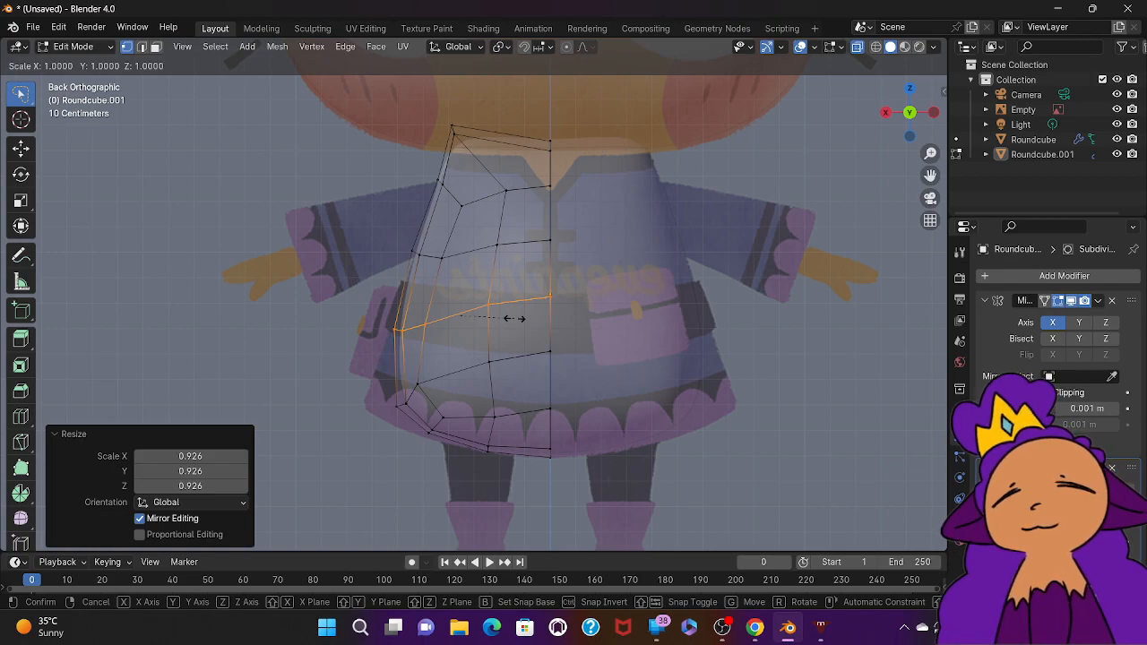
key("y")
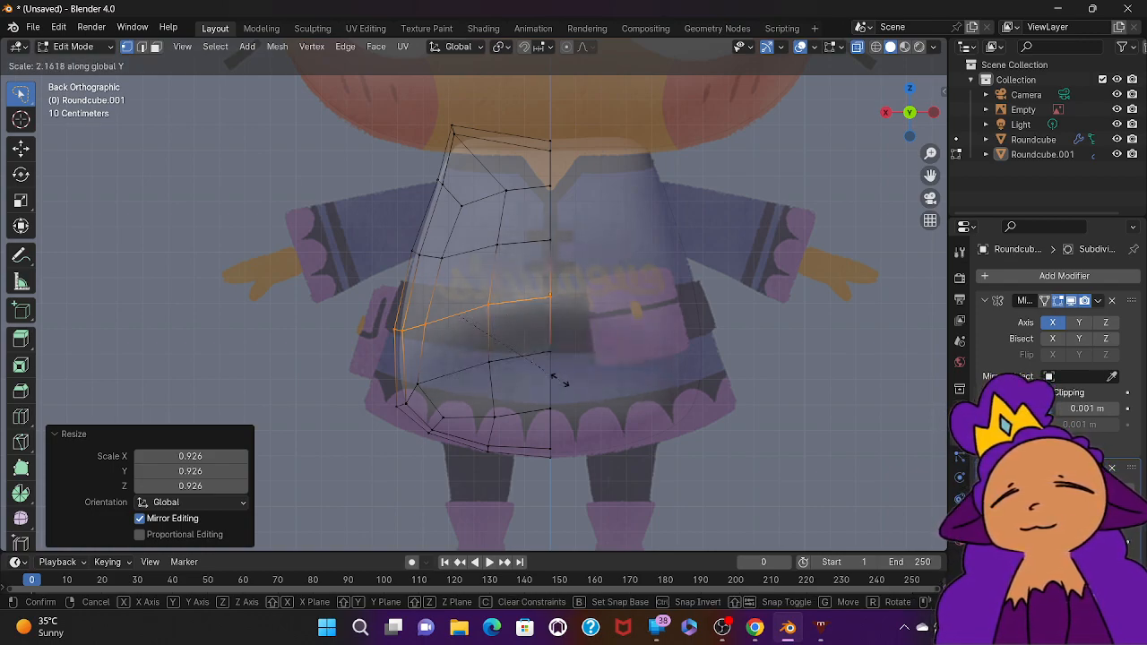
left_click(526, 326)
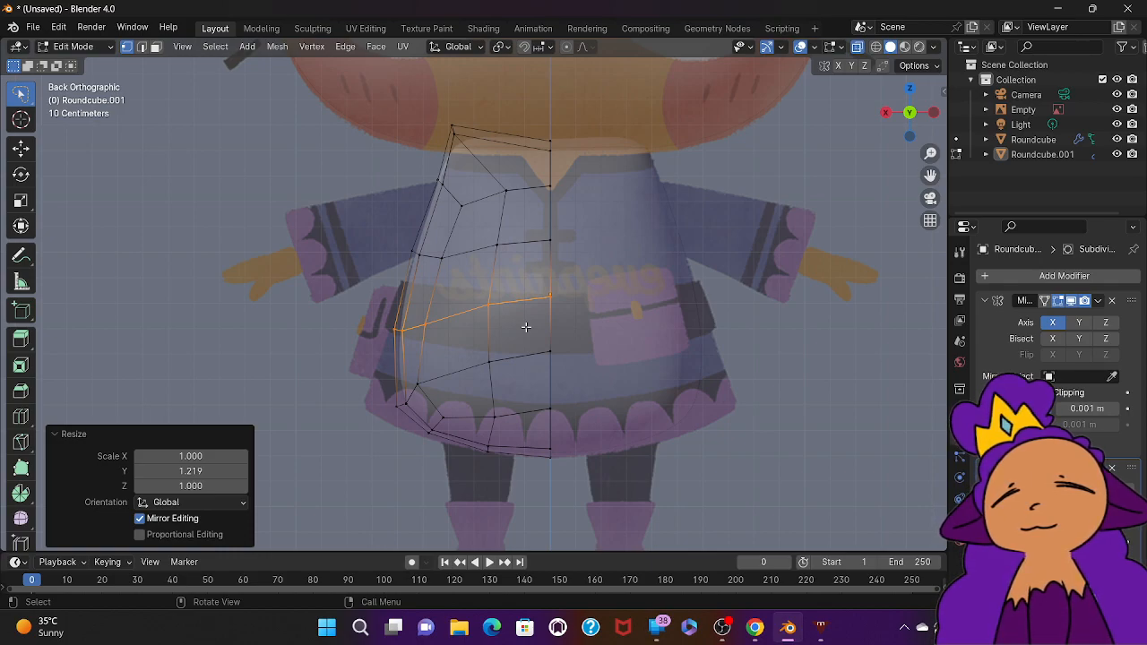
key("ctrl+z")
Step: Flatten the belt-level edge loop by scaling it to about 0.761 along Z
key("s")
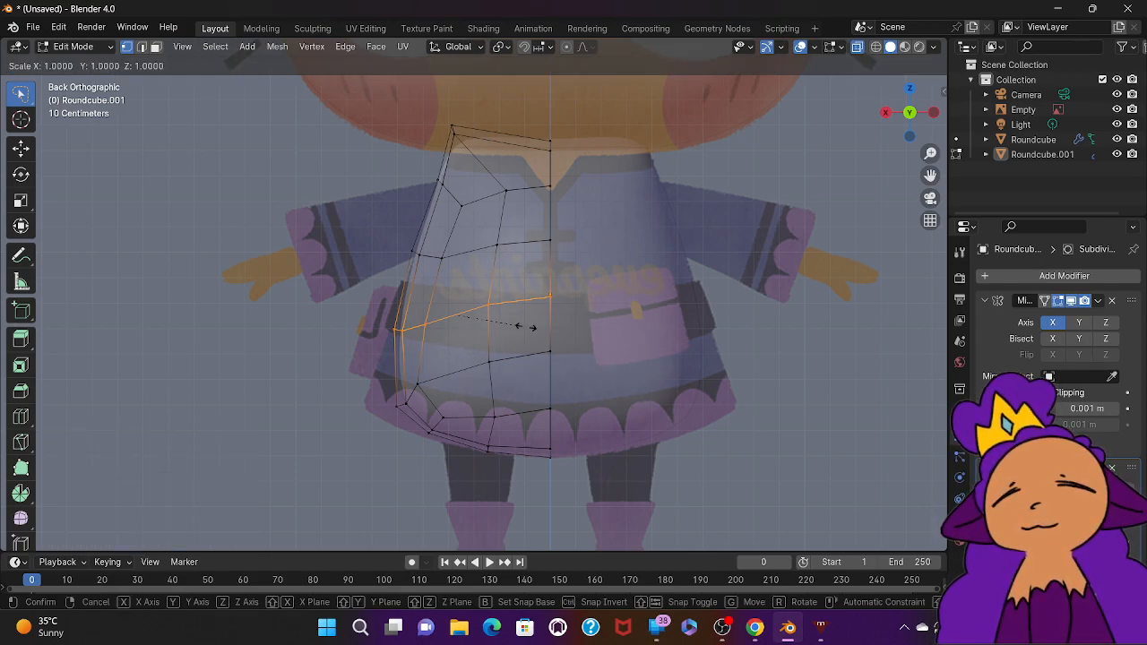
key("z")
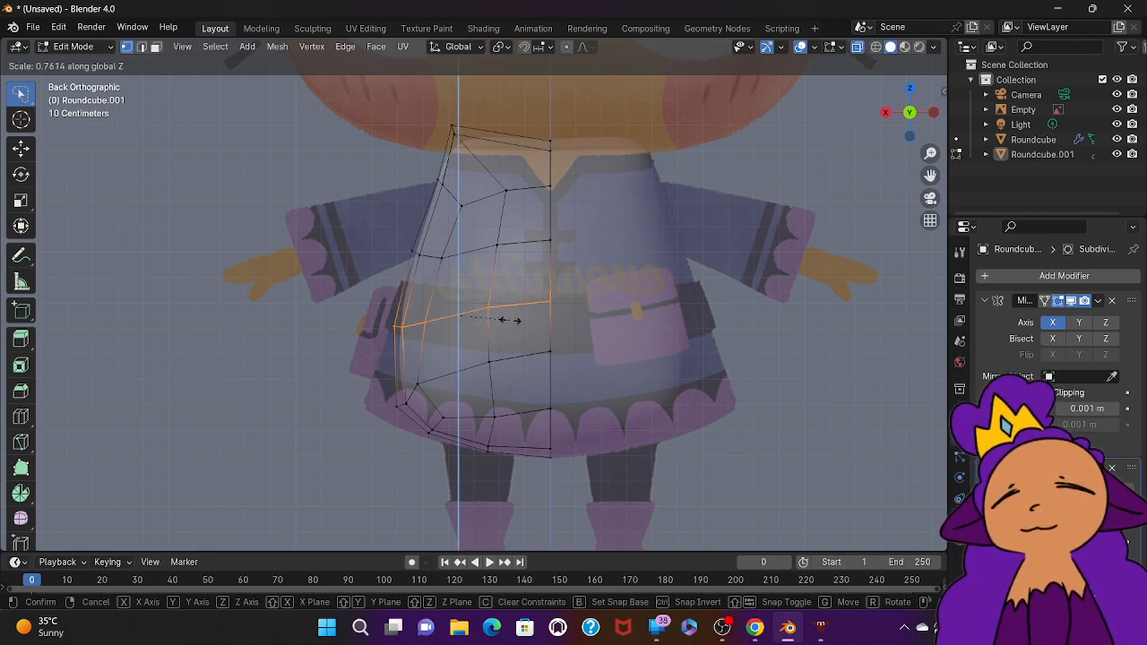
left_click(510, 320)
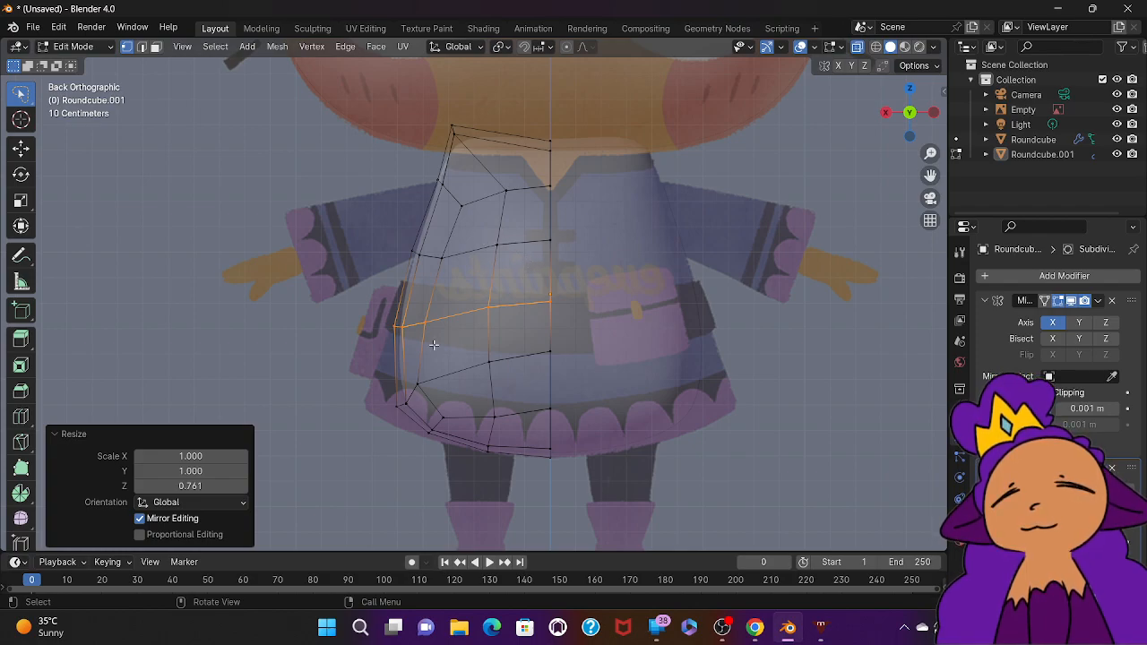
Step: Nudge the outer hem side vertices about -0.002 m in X and Z, then move the inner one about 0.012 m in X and 0.023 m in Z
left_click(385, 408)
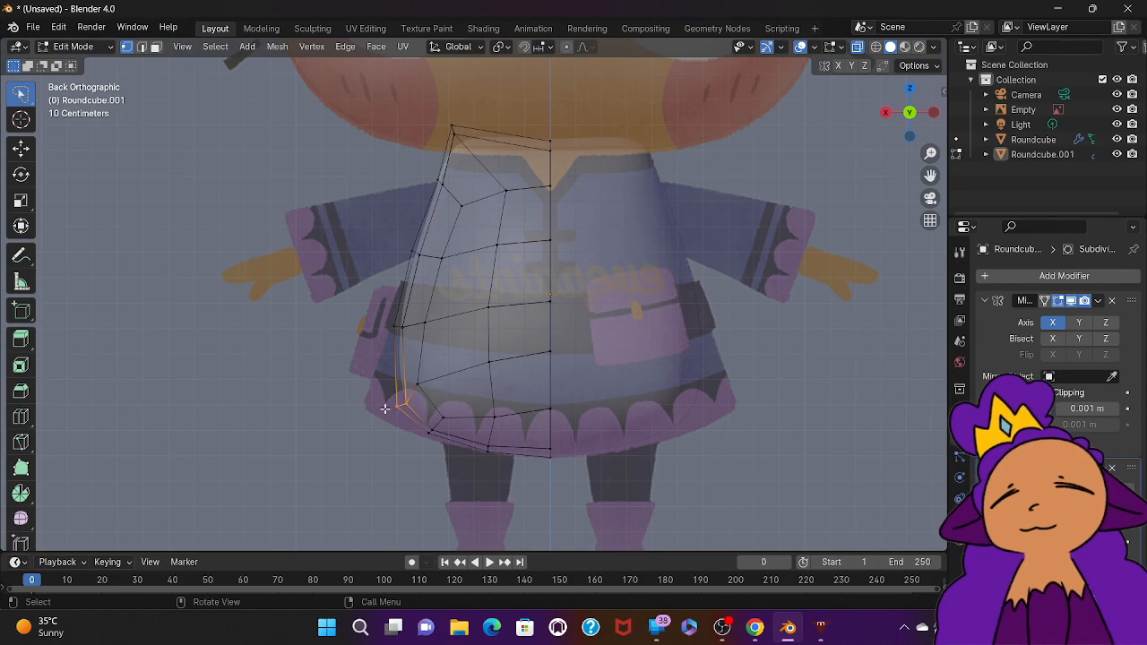
key("g")
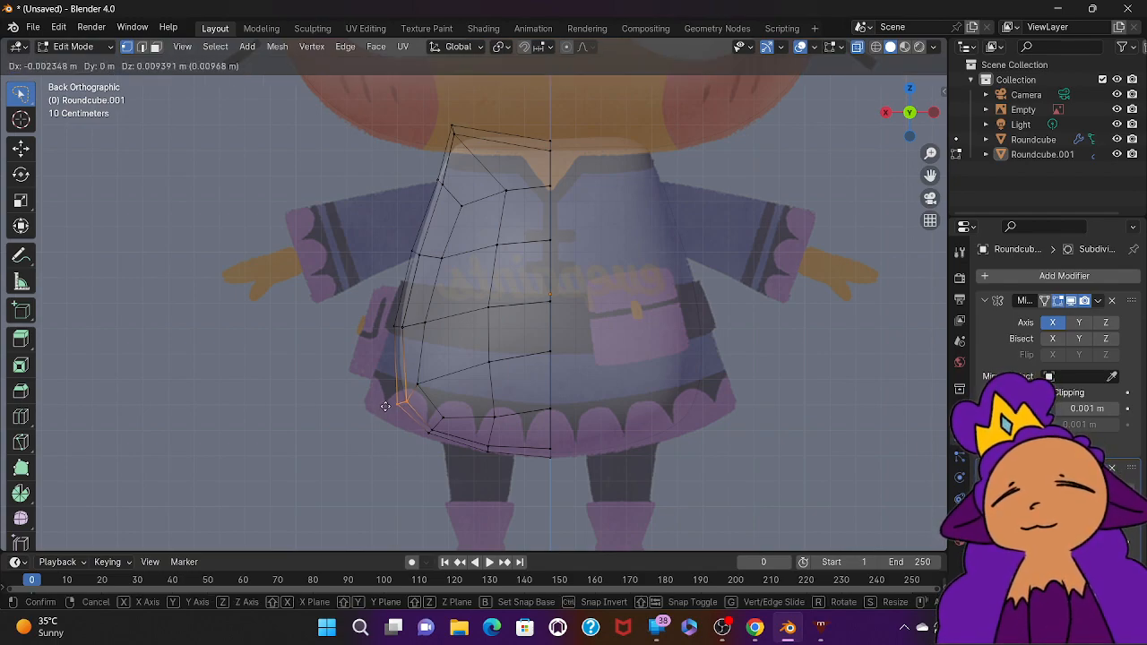
left_click(385, 409)
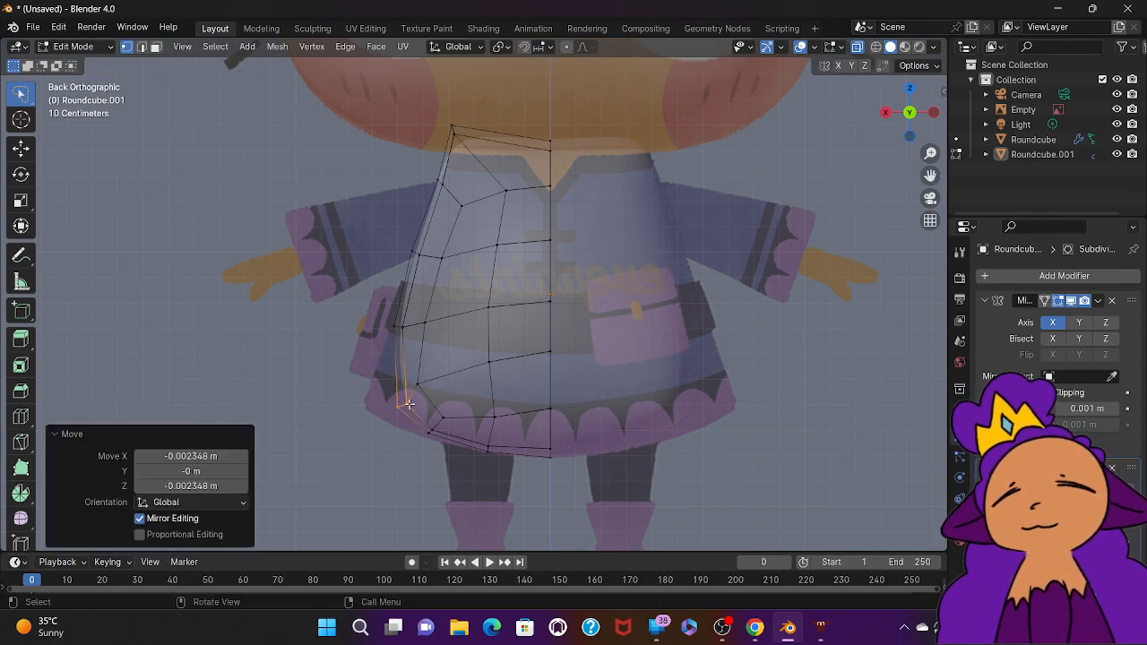
left_click(408, 410)
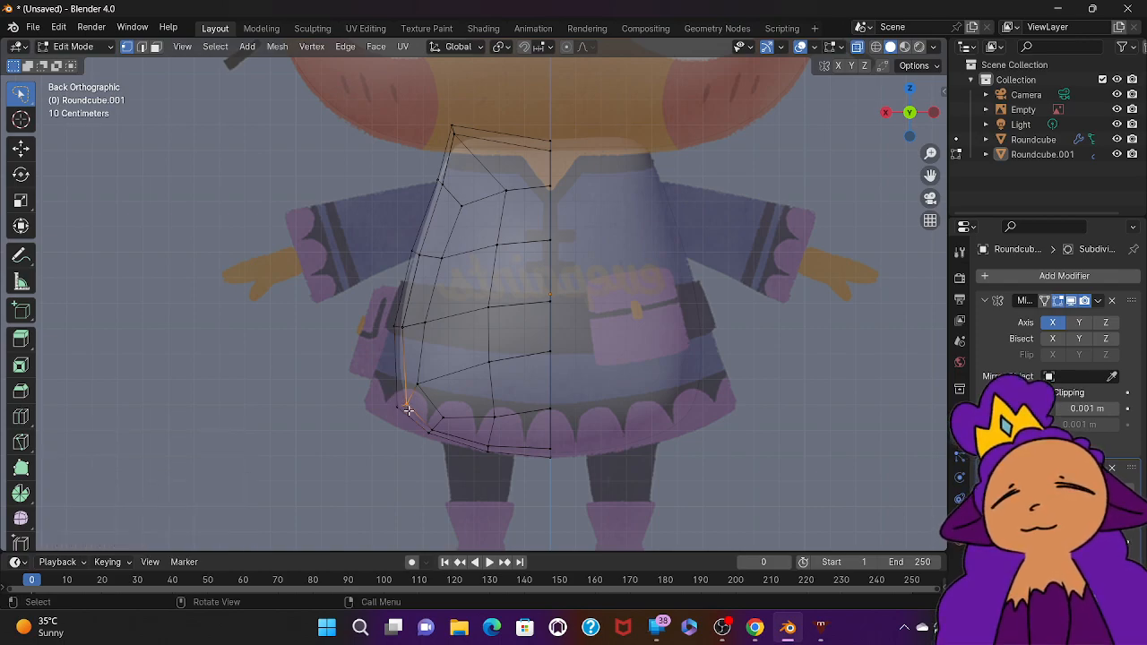
key("g")
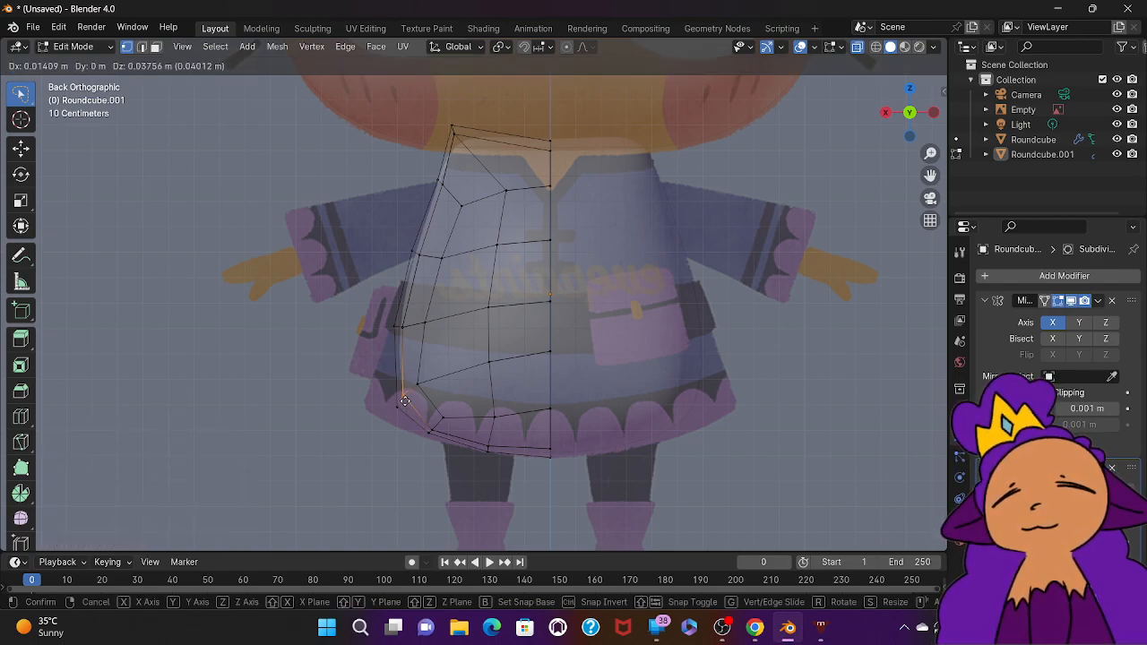
left_click(406, 406)
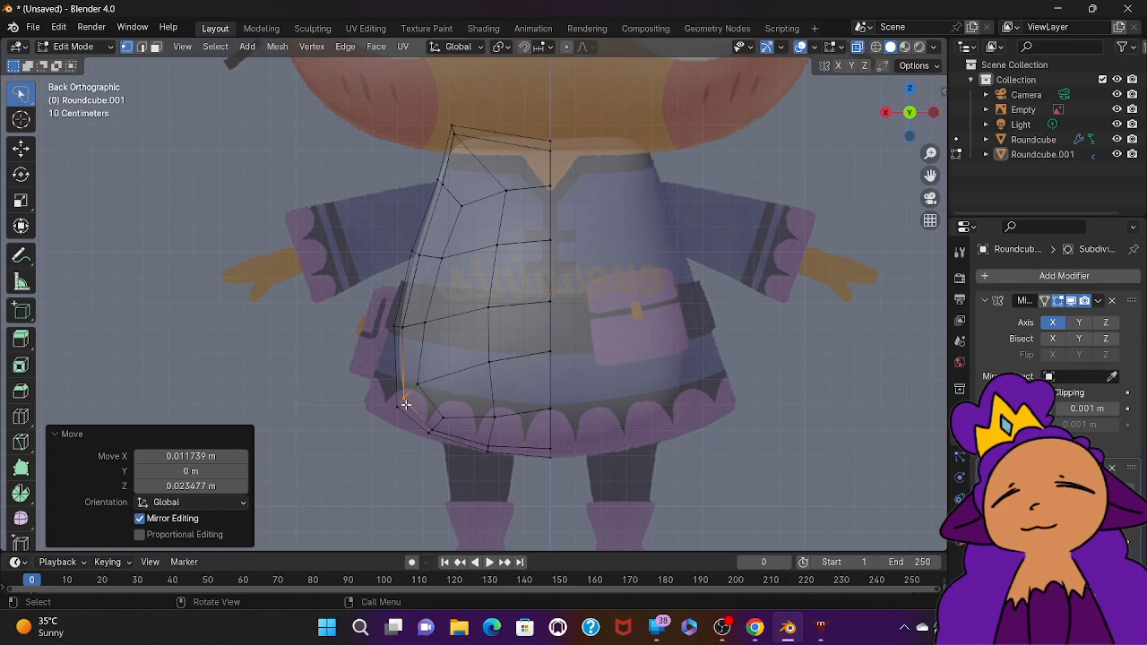
Step: Lower two vertices in the row below the belt, the one beside the centre line about 0.040 m and the centre-line one about 0.067 m in Z
middle_click_drag(506, 478, 520, 364)
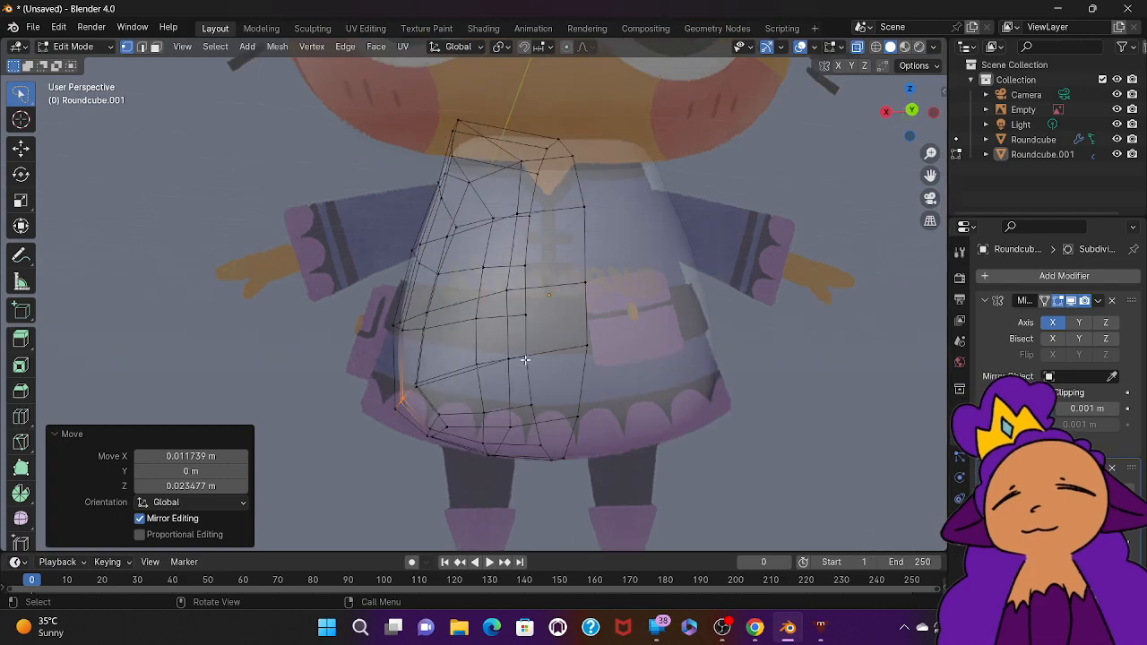
left_click(512, 368)
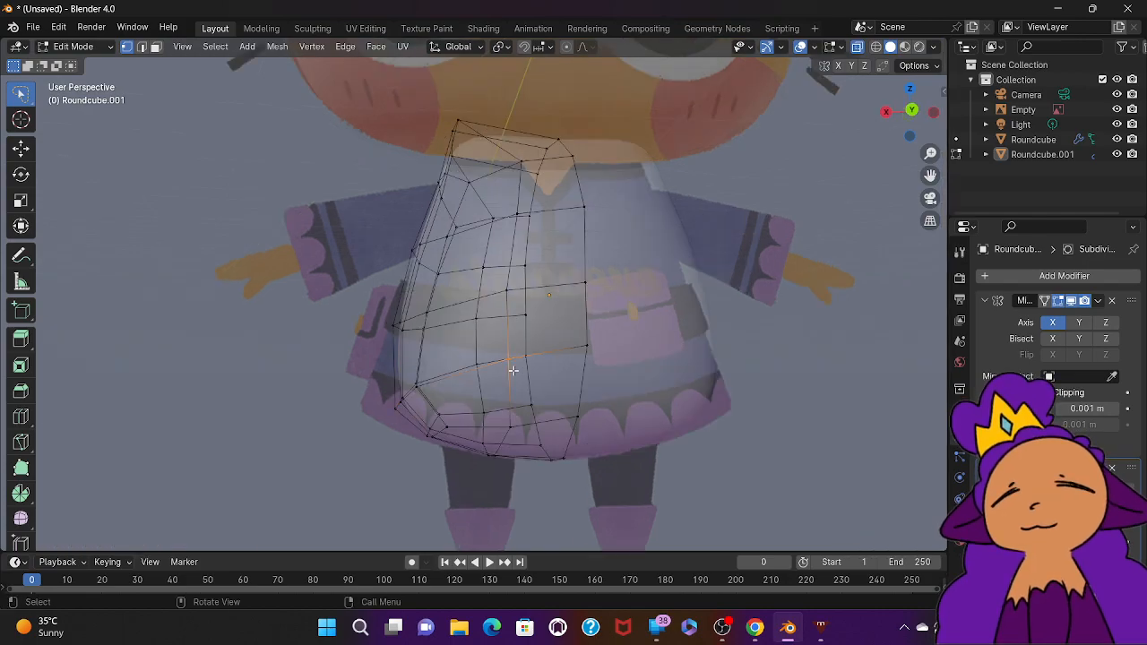
key("g")
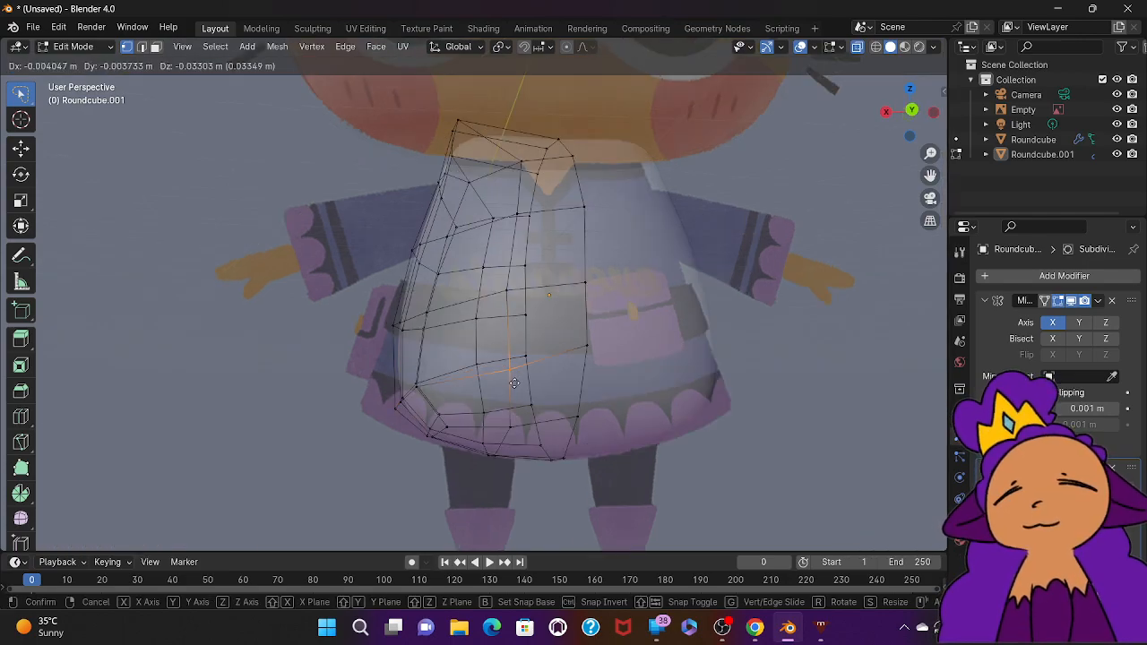
left_click(513, 379)
middle_click_drag(514, 379, 556, 371)
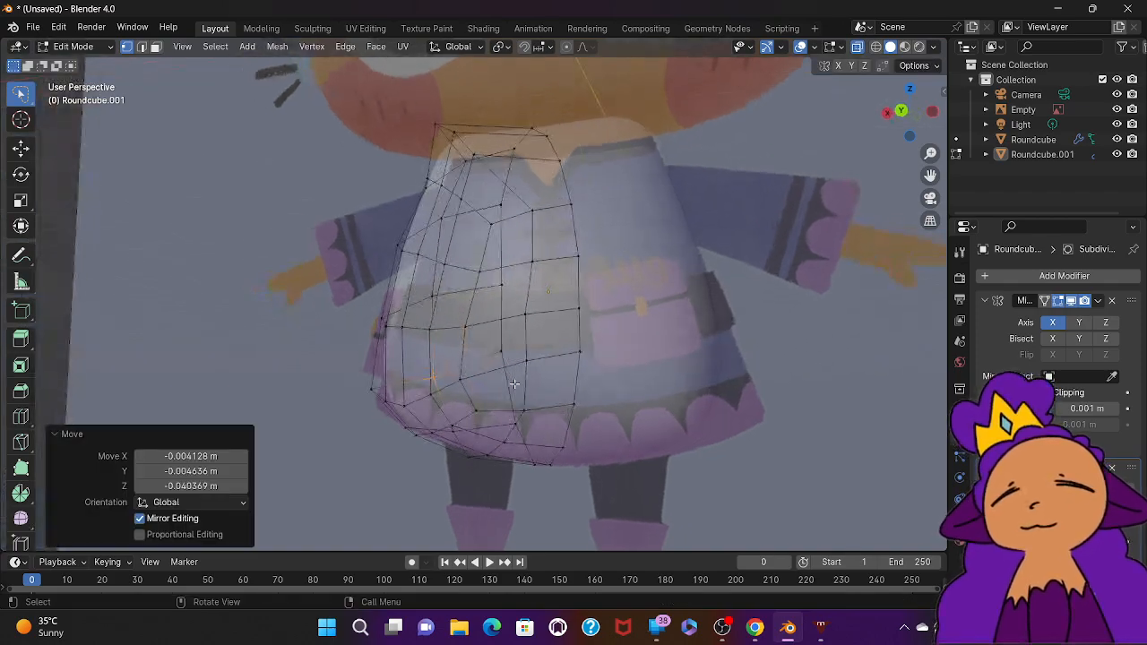
left_click(502, 356)
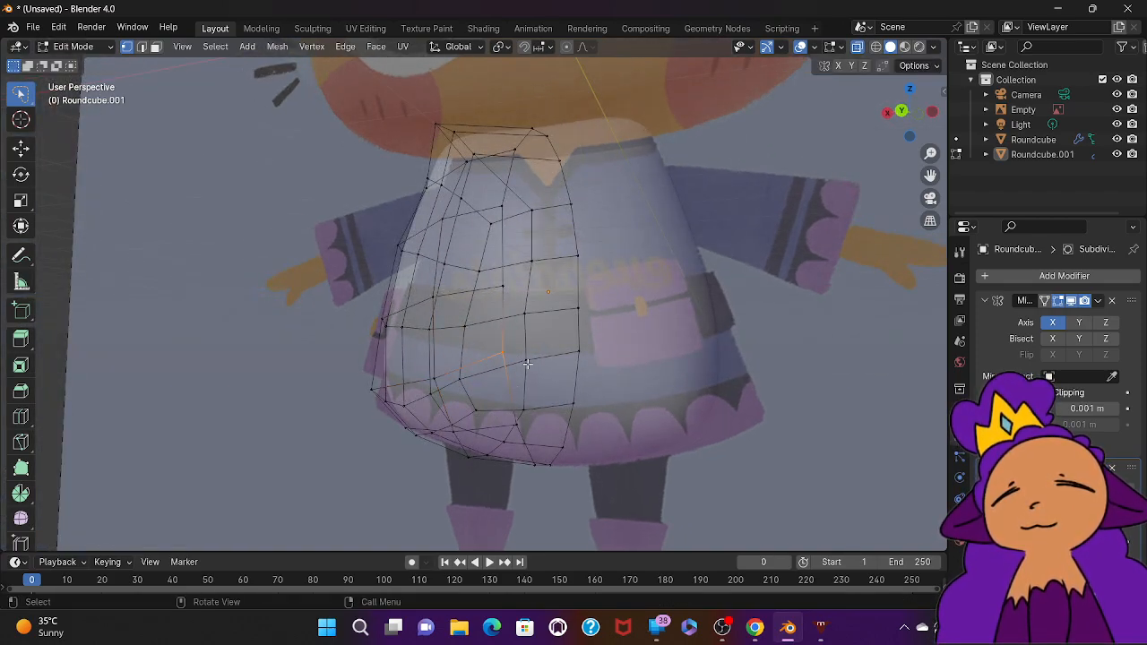
key("g")
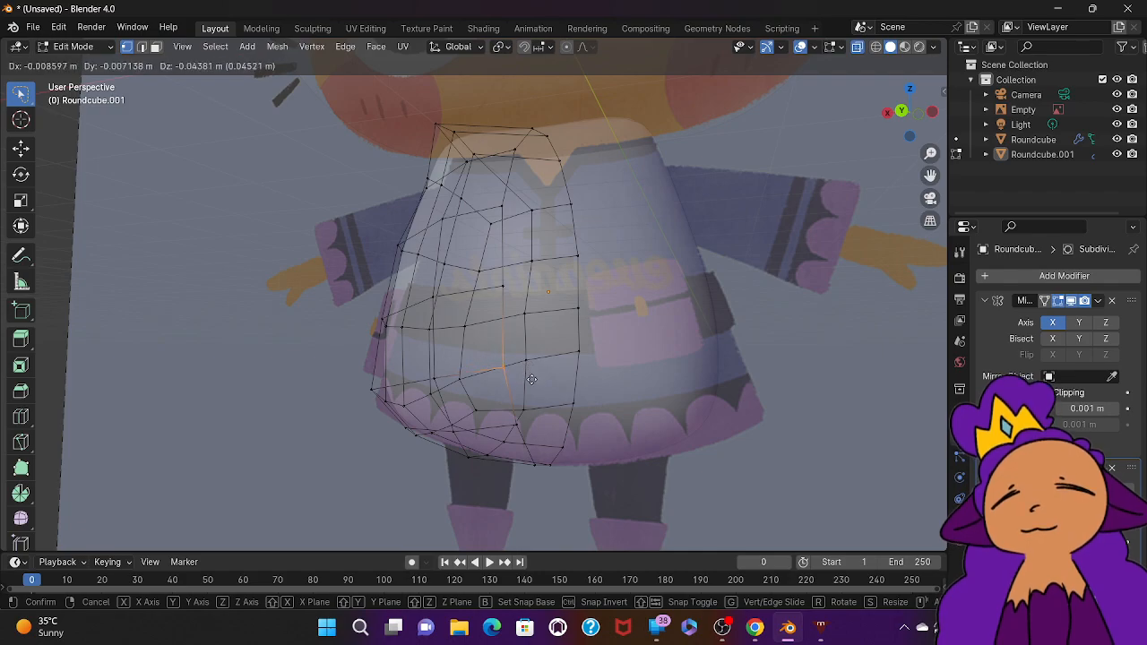
left_click(536, 387)
Step: In back view, move the body's upper corner vertices at the neckline about -0.068 m along X and -0.073 m along Z
middle_click_drag(536, 387, 535, 388)
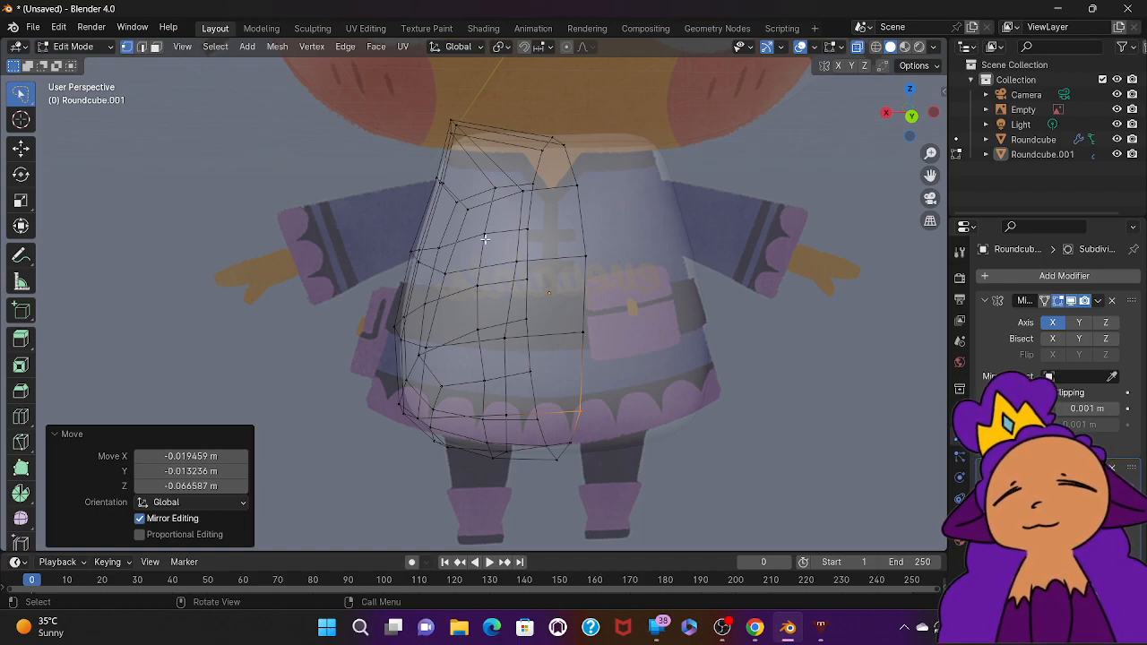
left_click(473, 130)
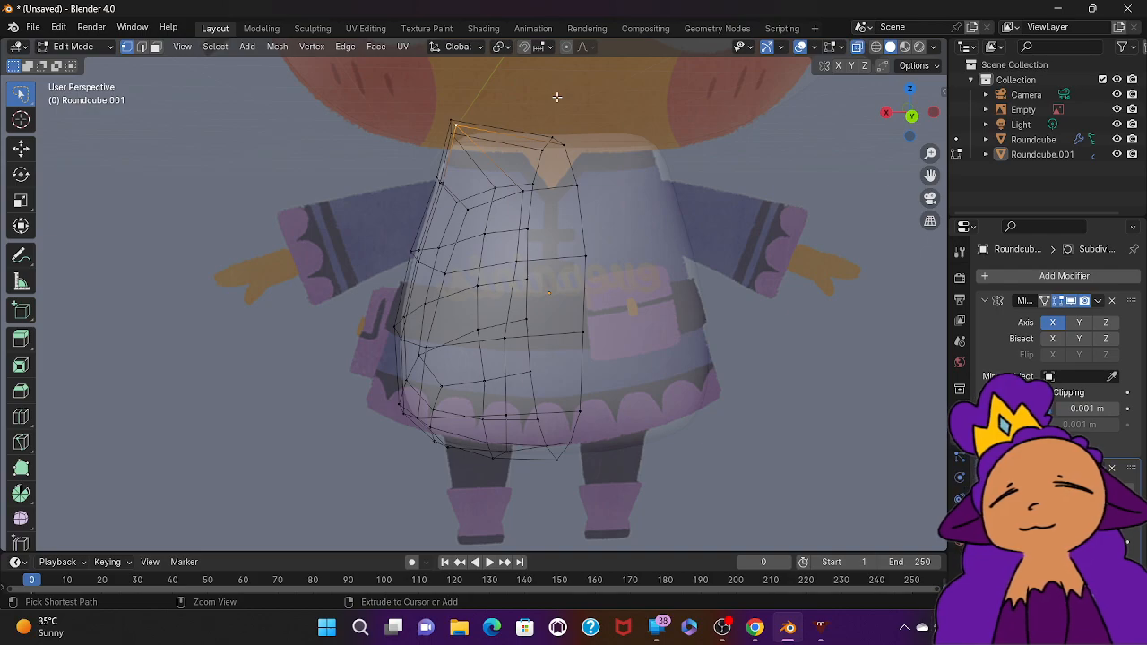
key("ctrl+KP_1")
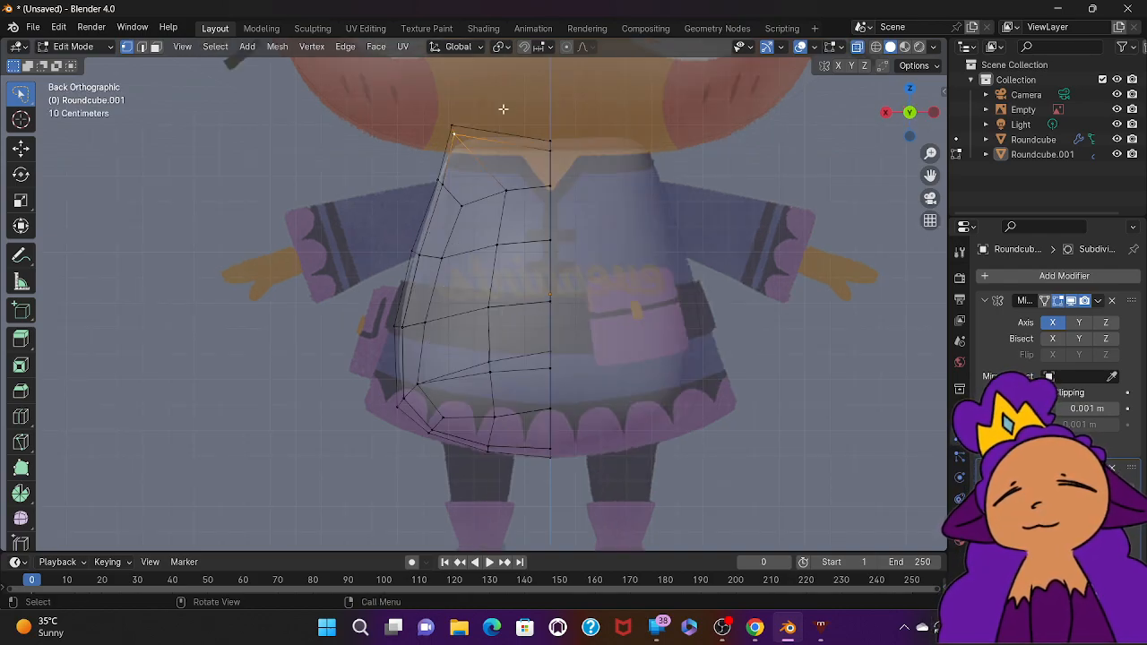
mouse_move(439, 161)
left_mouse_down()
mouse_move(477, 83)
mouse_move(479, 138)
left_mouse_up()
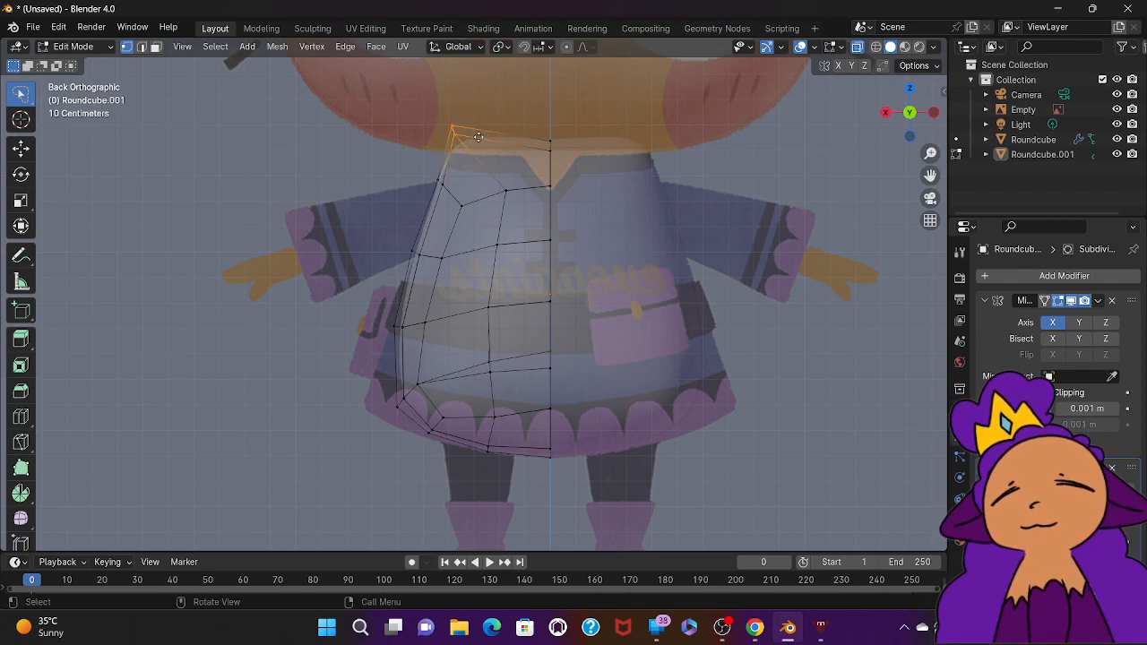
key("g")
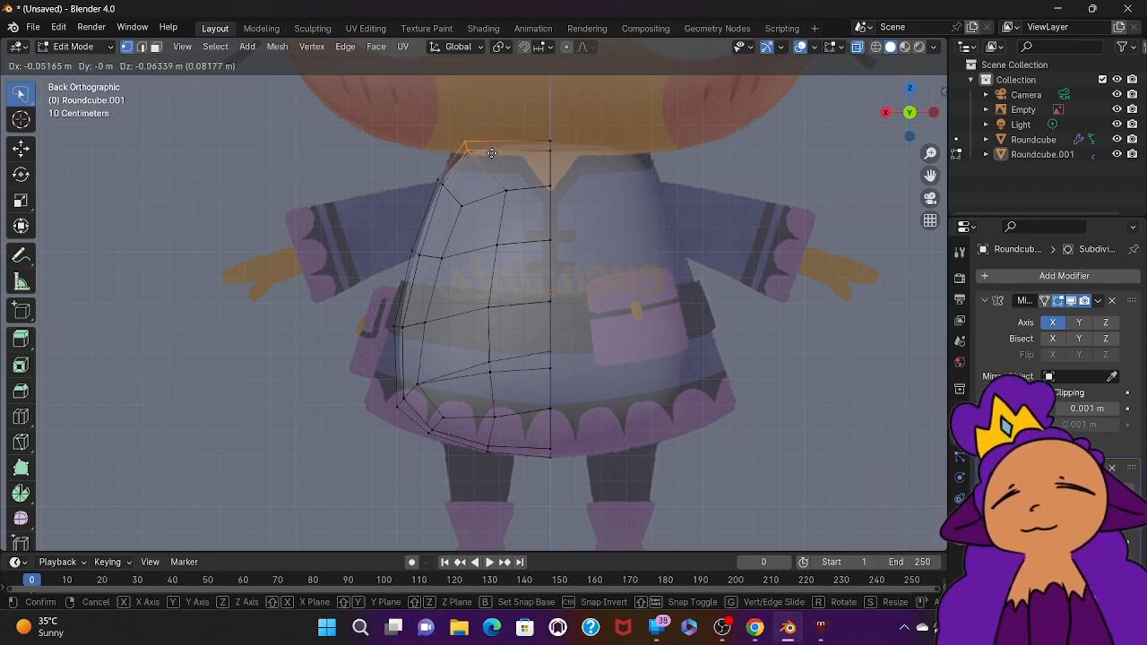
left_click(496, 155)
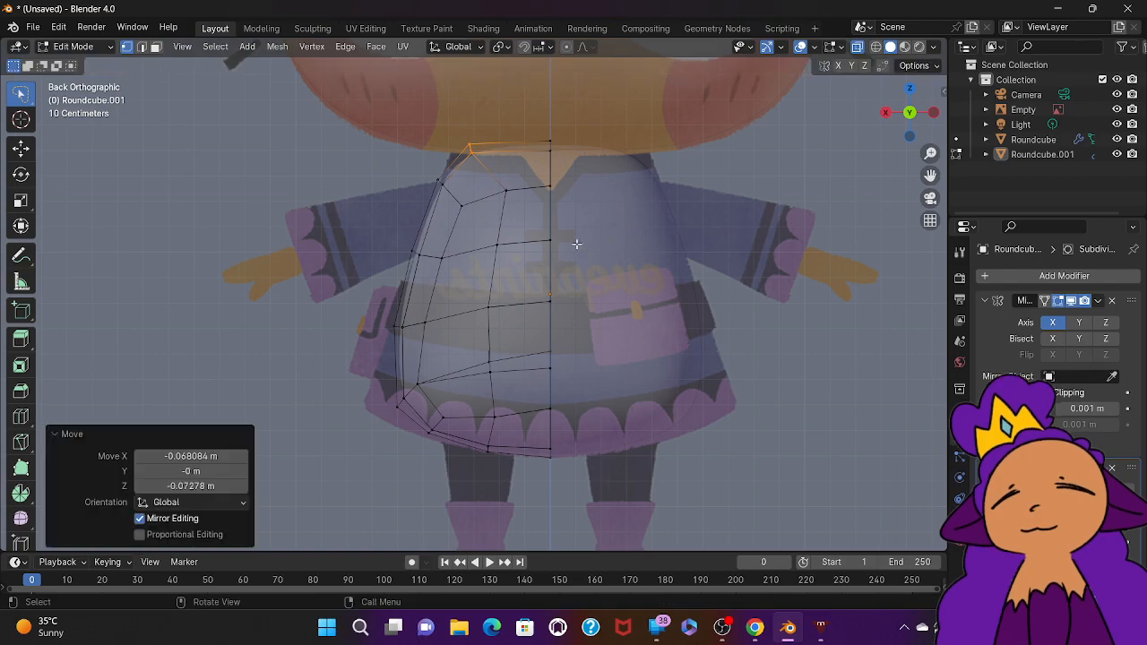
Step: Switch to Chrome, play the YouTube tutorial through the body tapering part, pause it at 11:04 and return to Blender
mouse_move(755, 627)
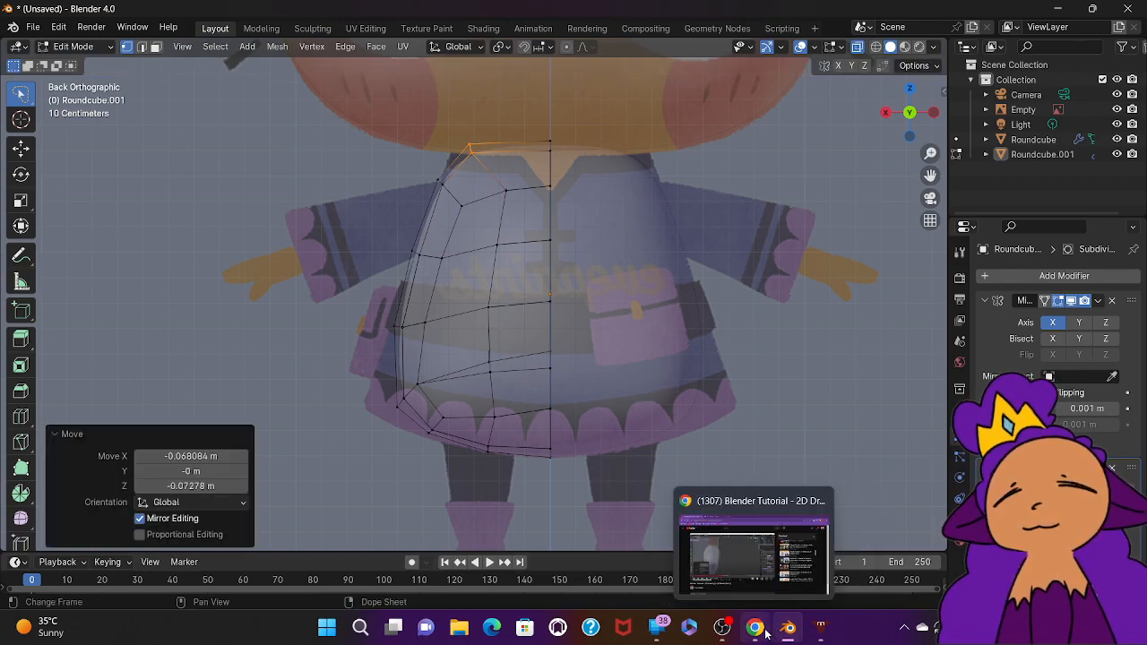
left_click(708, 457)
left_click(709, 453)
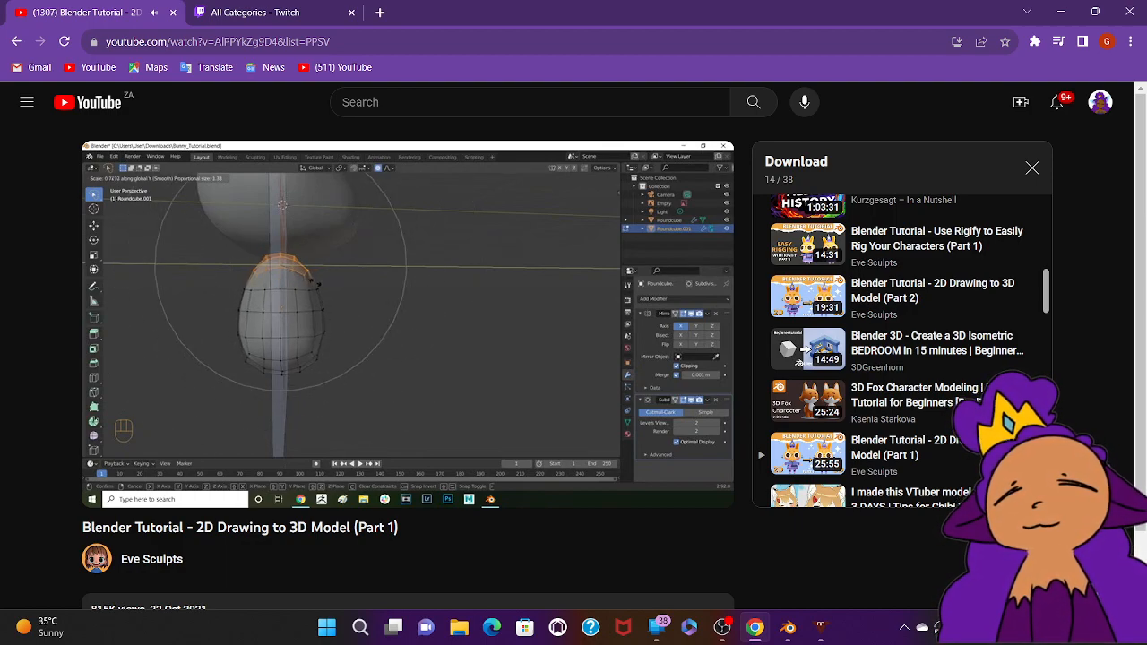
mouse_move(662, 494)
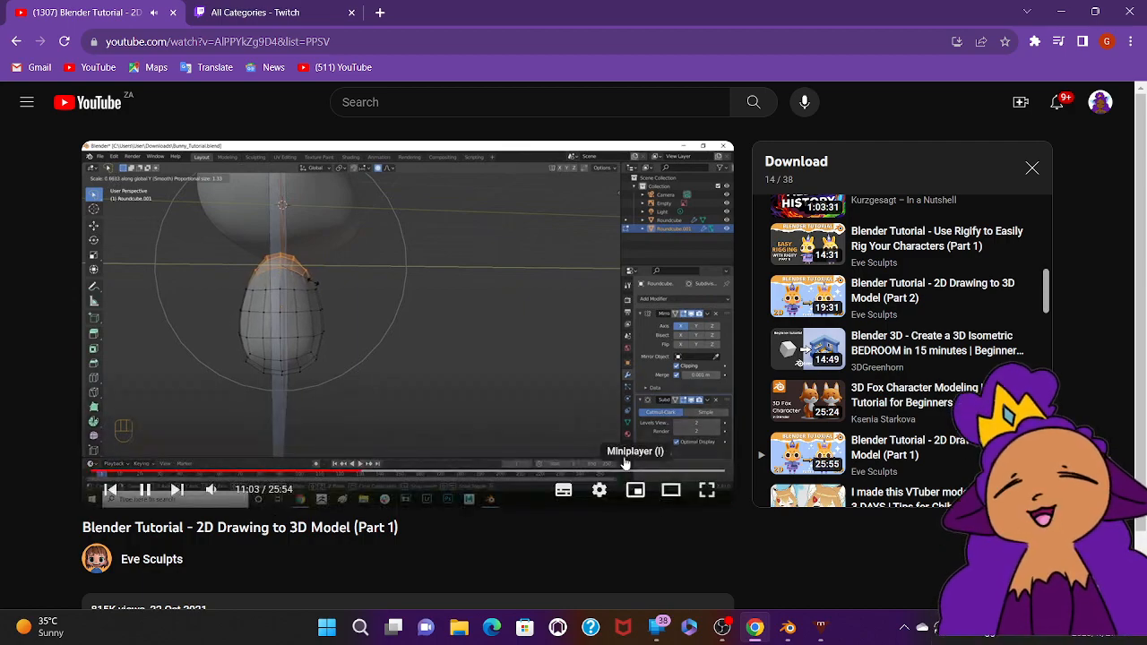
left_click(623, 451)
left_click(778, 630)
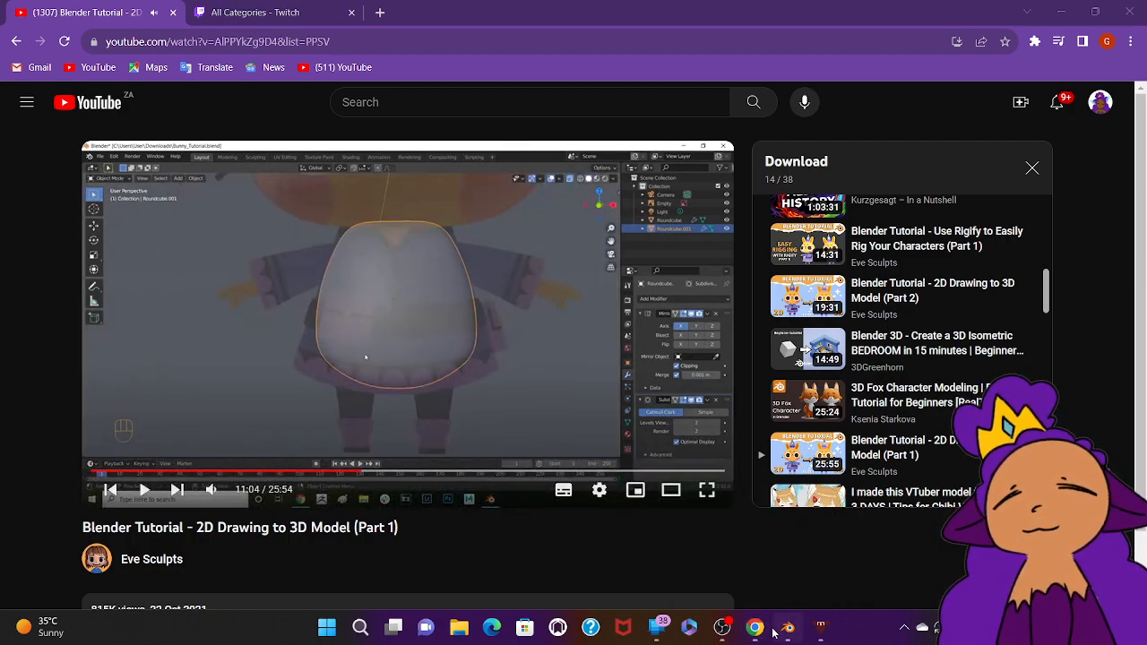
Step: In left side view, scale the body's top vertex rows to 0.453 with smooth proportional editing at size 1.000, tapering the body upwards
middle_click_drag(368, 447, 368, 448)
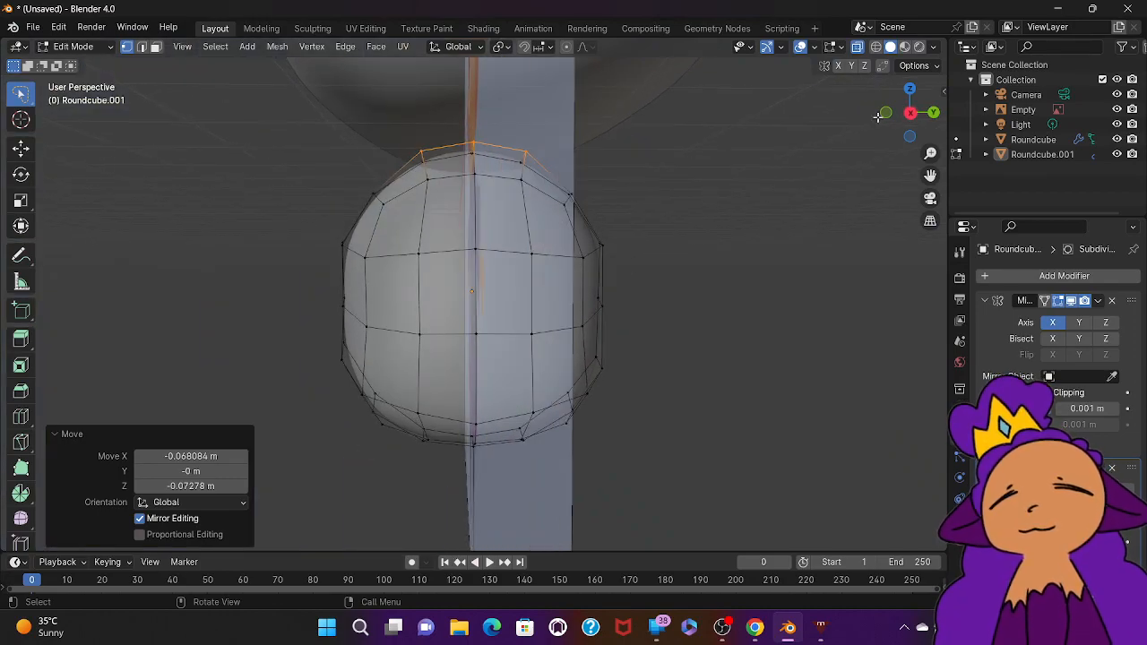
left_click(911, 113)
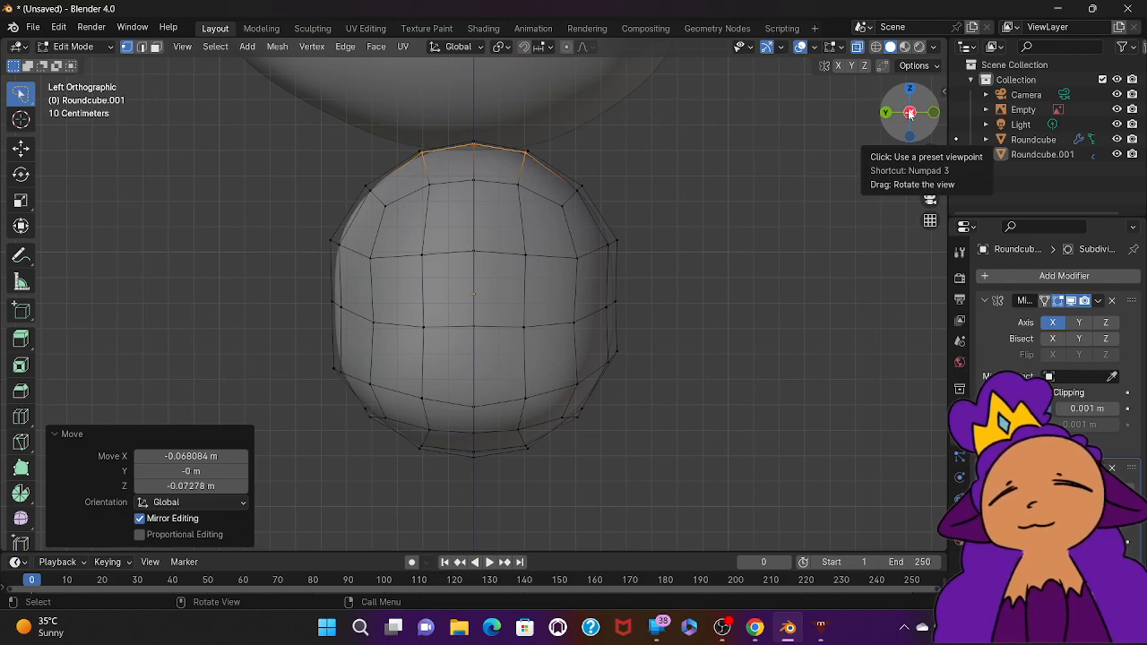
left_click(911, 114)
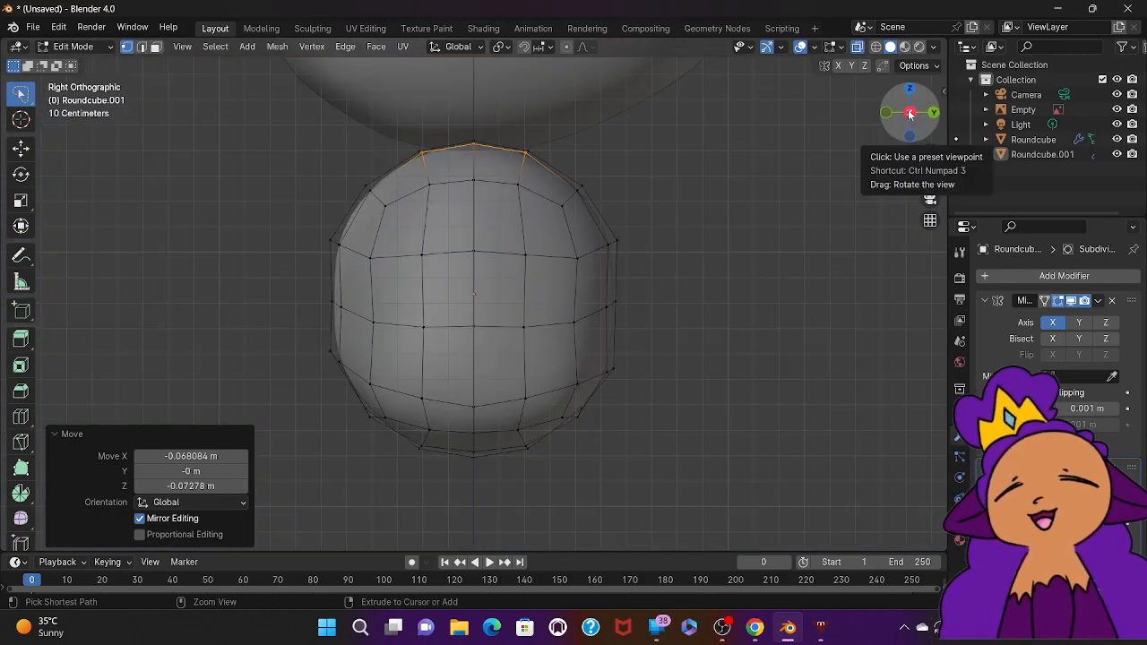
left_click(911, 114)
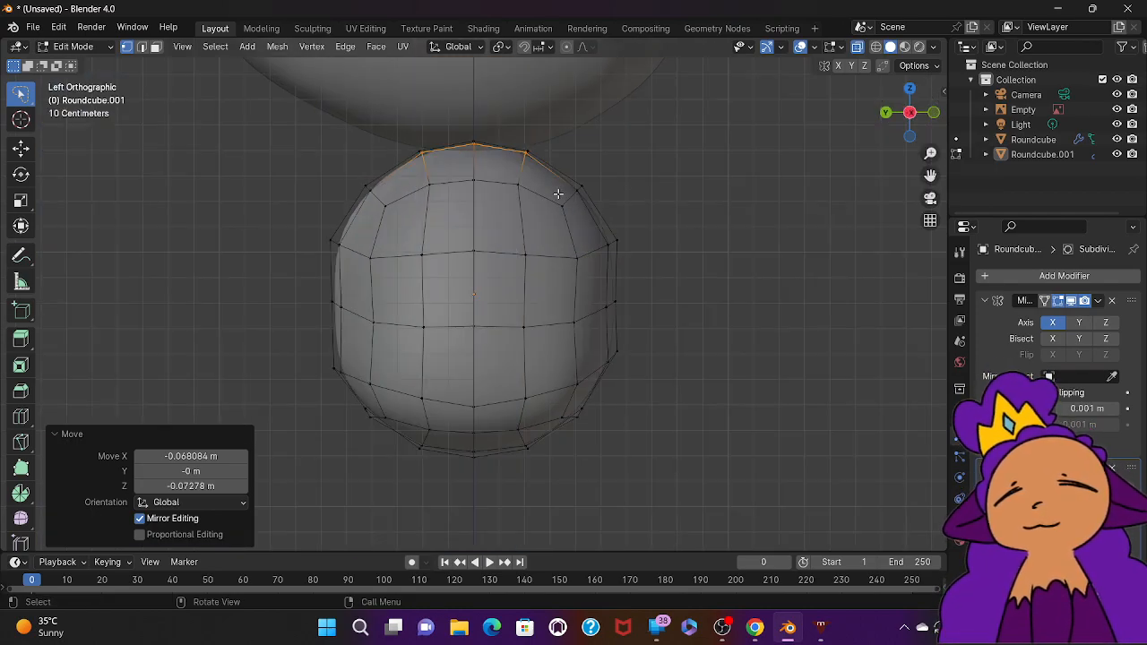
mouse_move(554, 146)
left_mouse_down()
mouse_move(469, 113)
mouse_move(371, 156)
mouse_move(372, 215)
mouse_move(529, 228)
mouse_move(612, 189)
mouse_move(422, 106)
mouse_move(329, 207)
mouse_move(477, 224)
mouse_move(619, 219)
left_mouse_up()
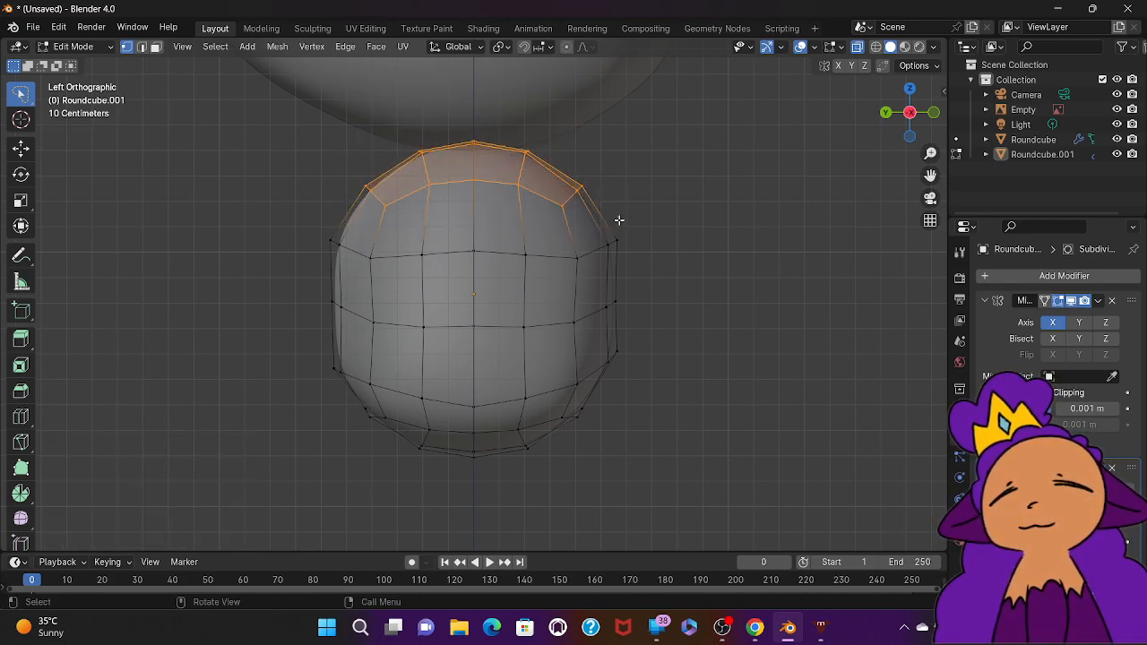
left_click(567, 47)
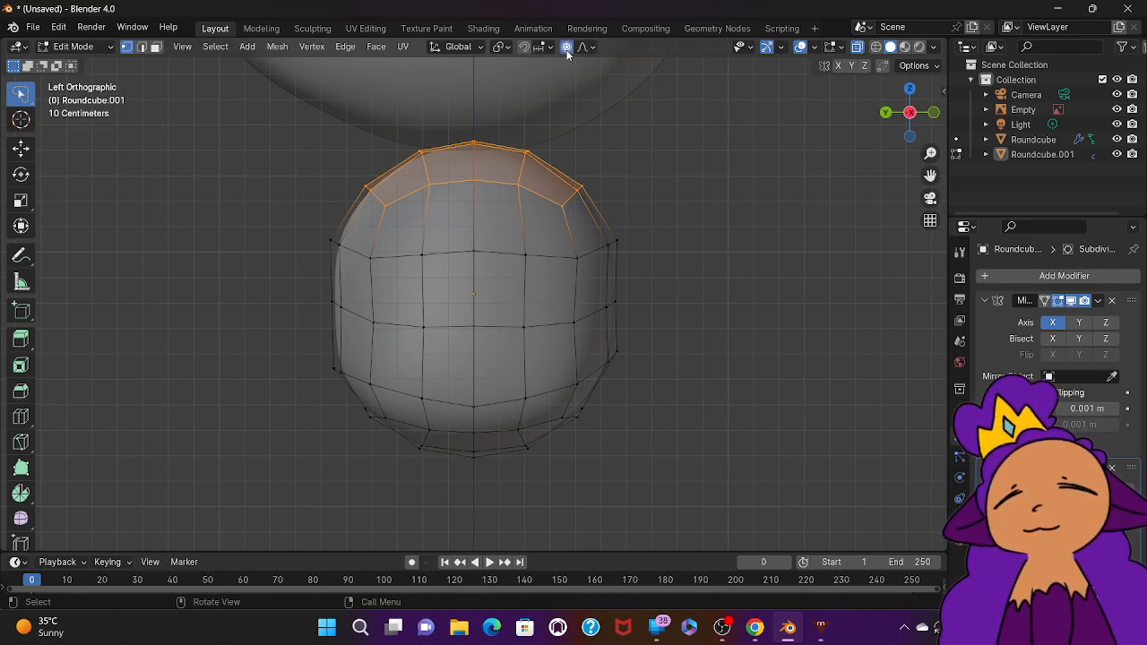
key("s")
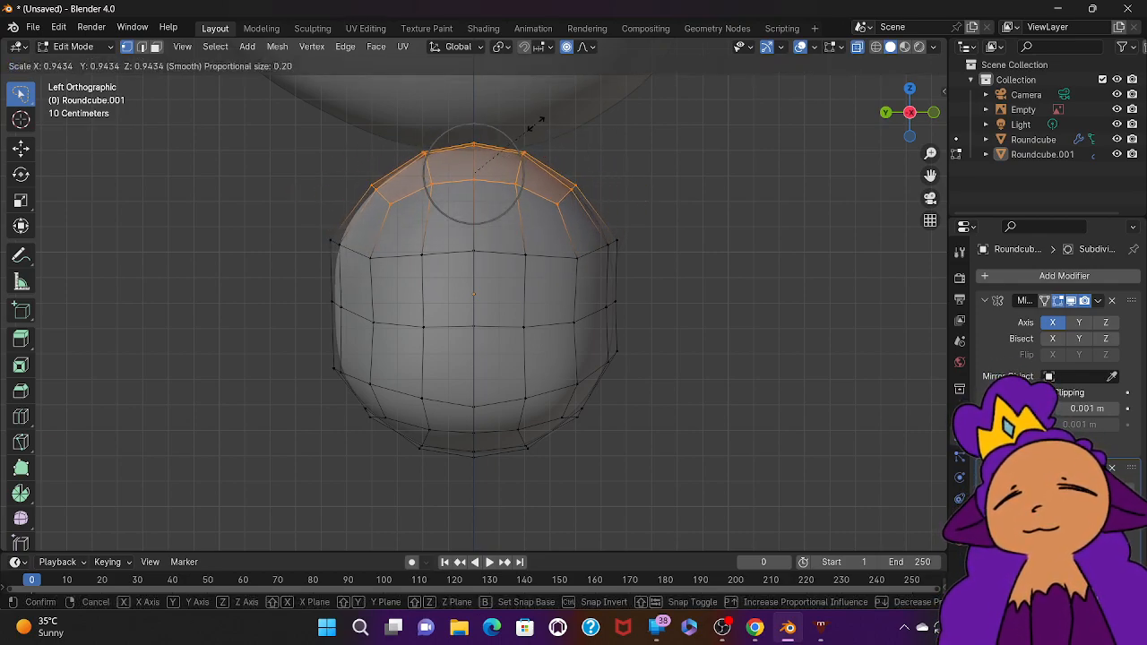
scroll(541, 120, "down", 9)
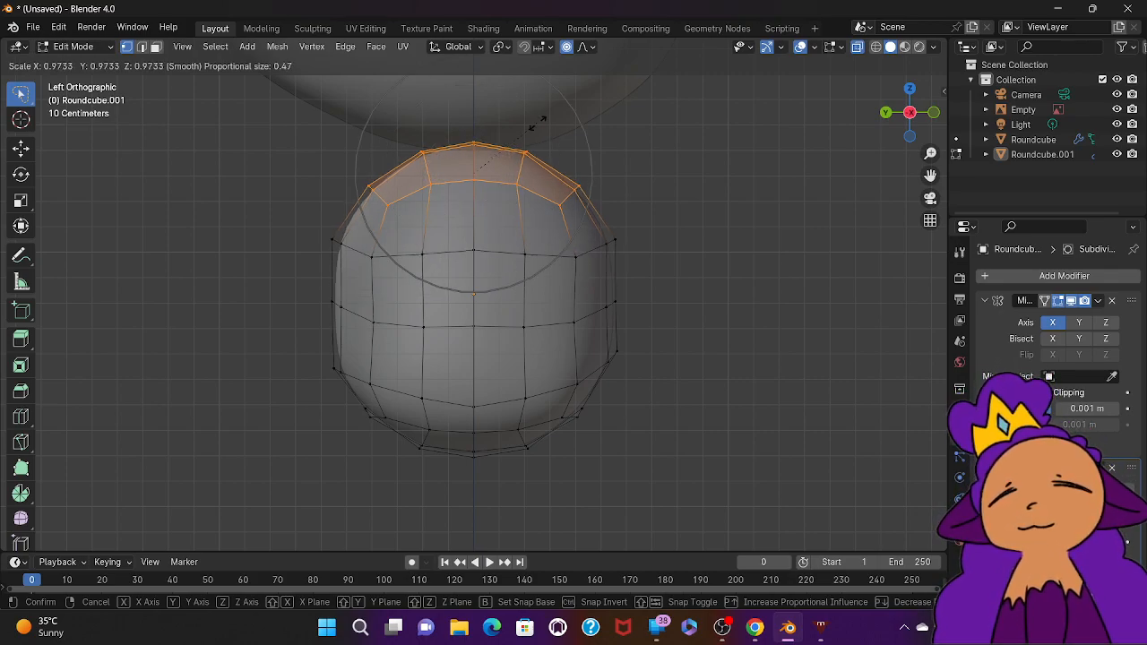
scroll(533, 132, "down", 10)
scroll(528, 139, "up", 3)
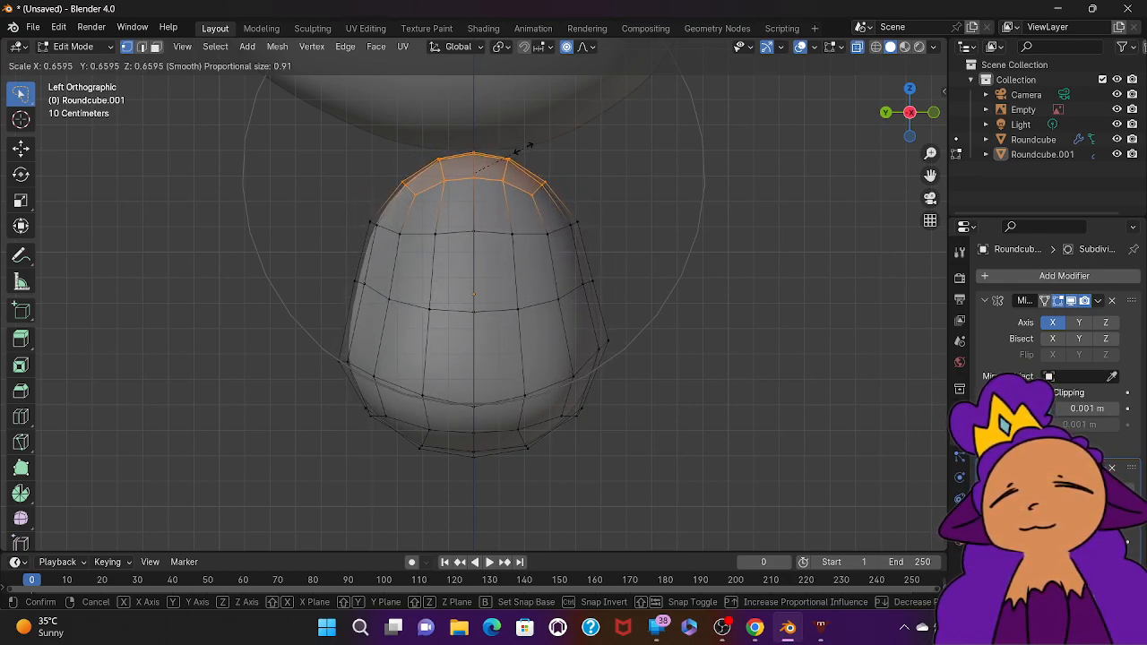
scroll(529, 145, "down", 17)
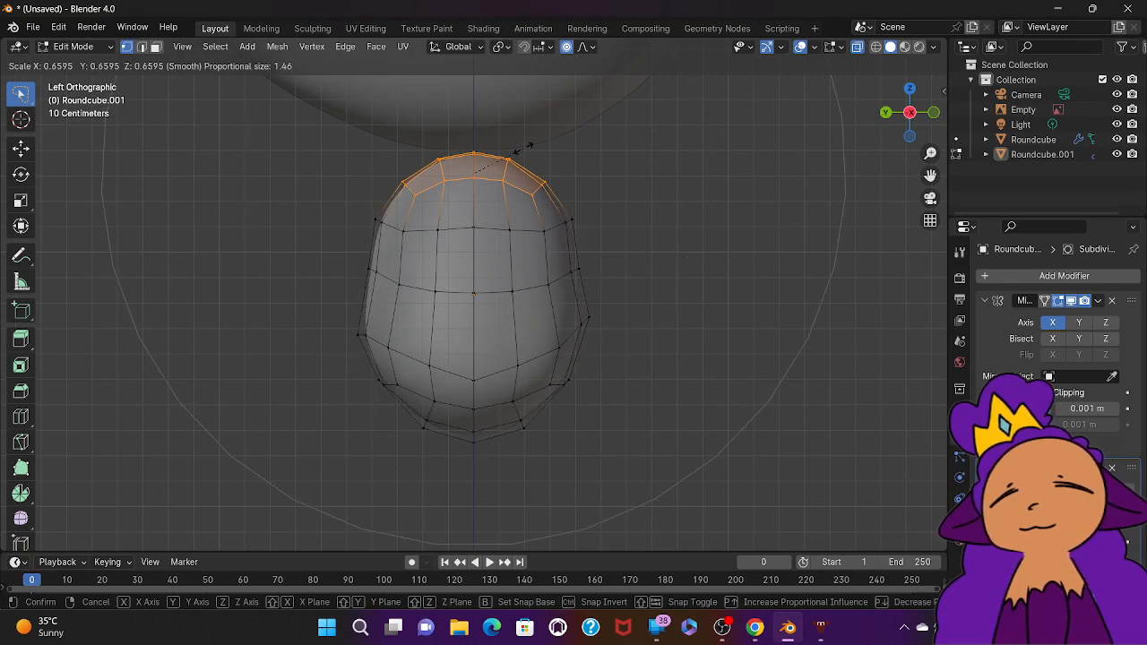
scroll(529, 146, "up", 19)
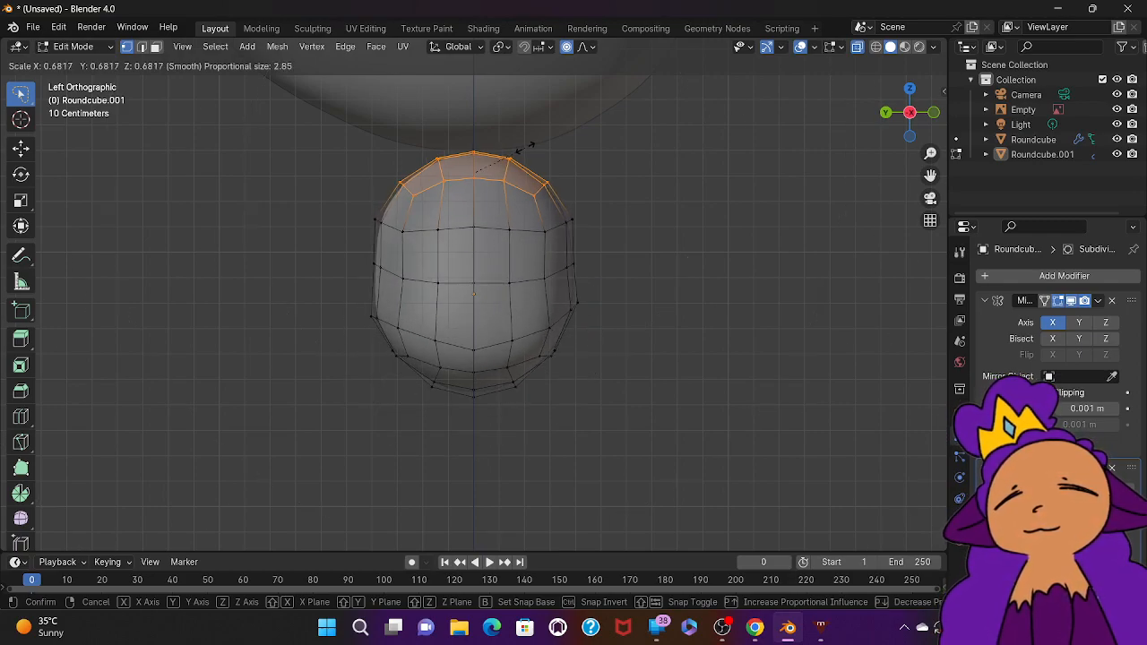
scroll(529, 146, "down", 3)
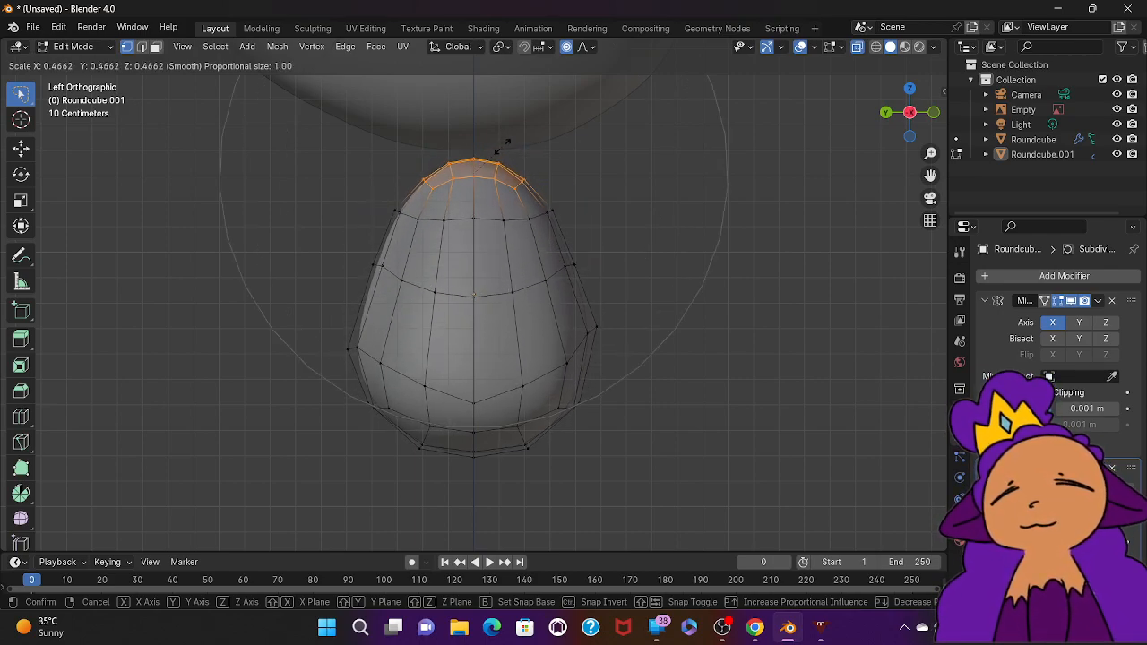
left_click(503, 149)
Step: In back view, move the body's lower side vertices above the hem about -0.052 m in X and 0.021 m in Z with proportional editing
mouse_move(600, 174)
middle_mouse_down()
mouse_move(528, 176)
mouse_move(600, 173)
middle_mouse_up()
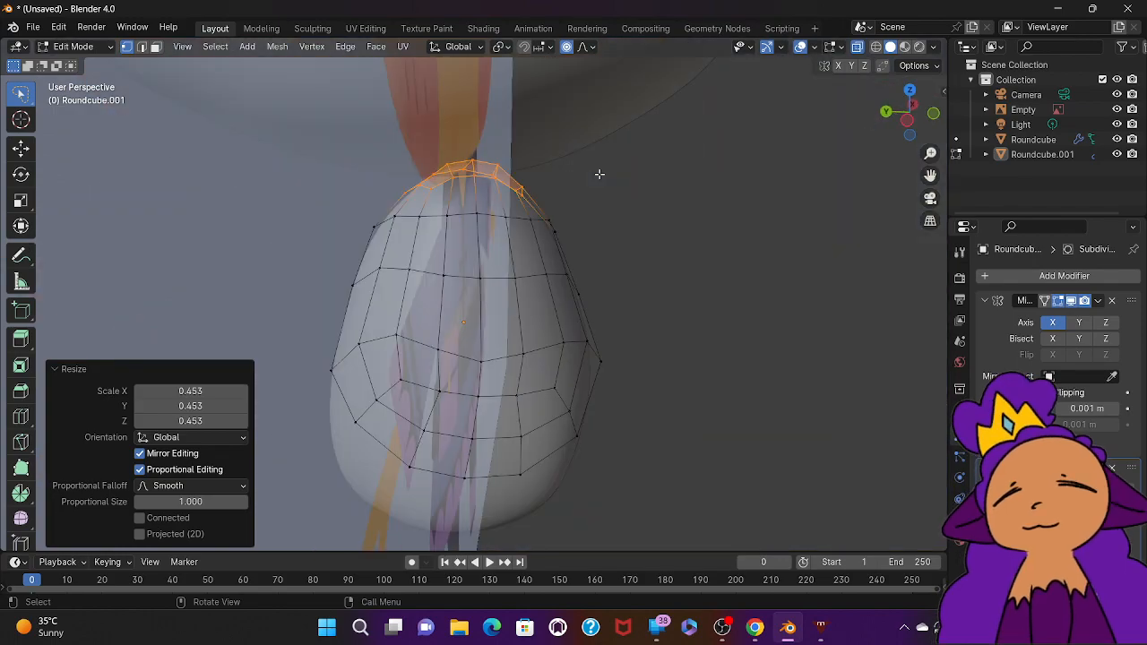
middle_click_drag(599, 173, 600, 173)
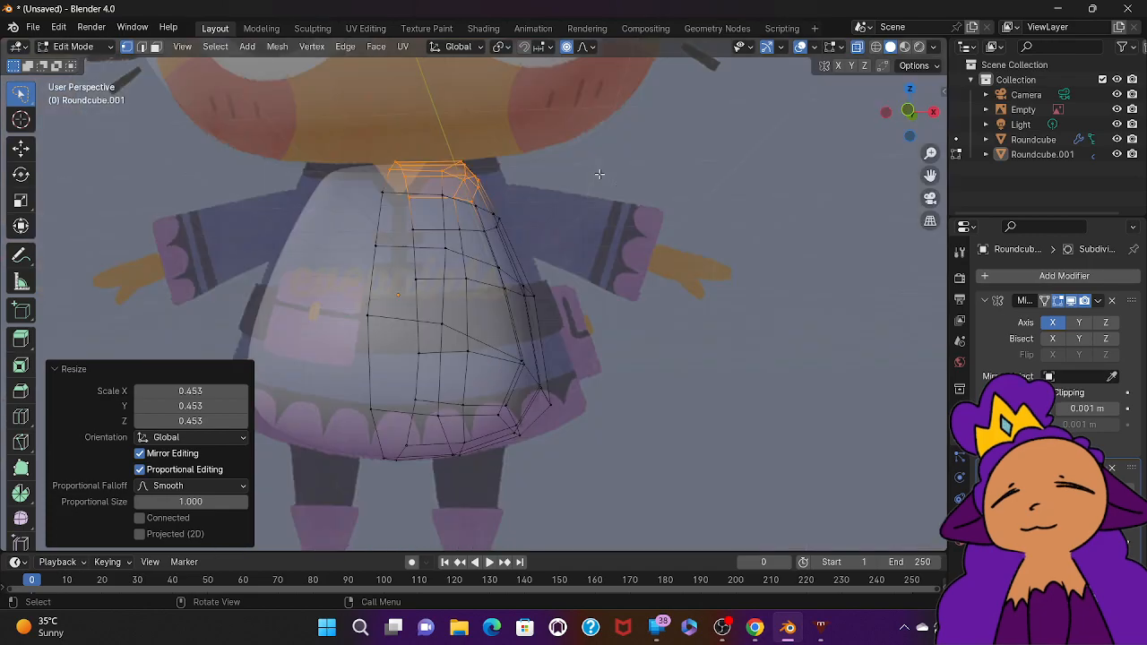
middle_click_drag(600, 173, 600, 173)
left_click(191, 350)
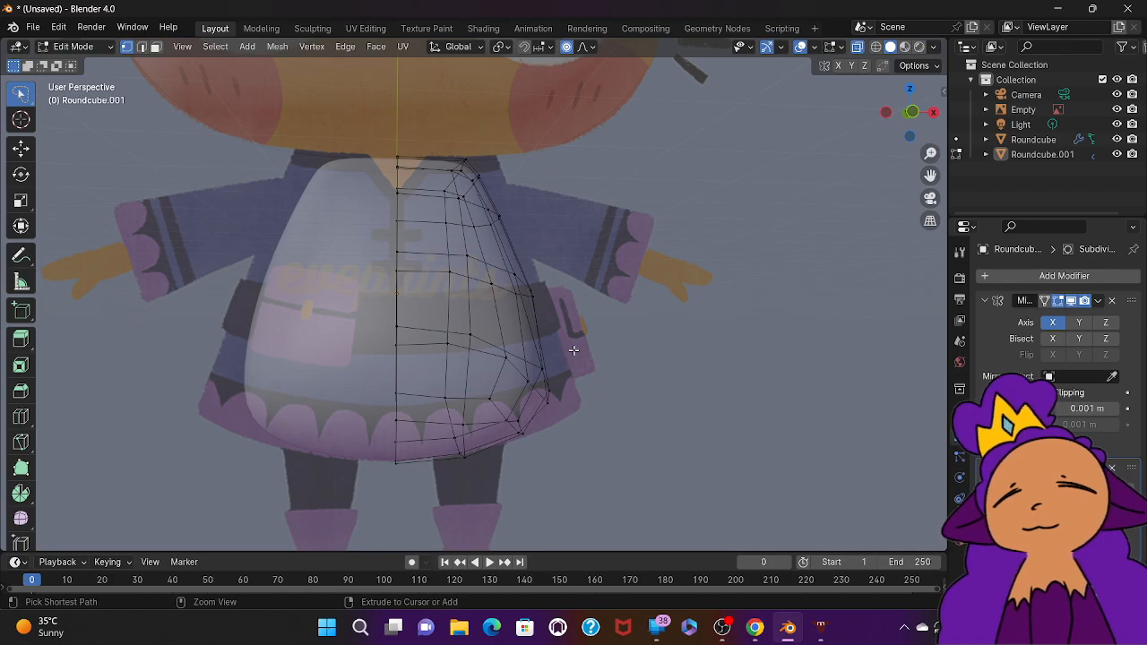
key("ctrl+KP_1")
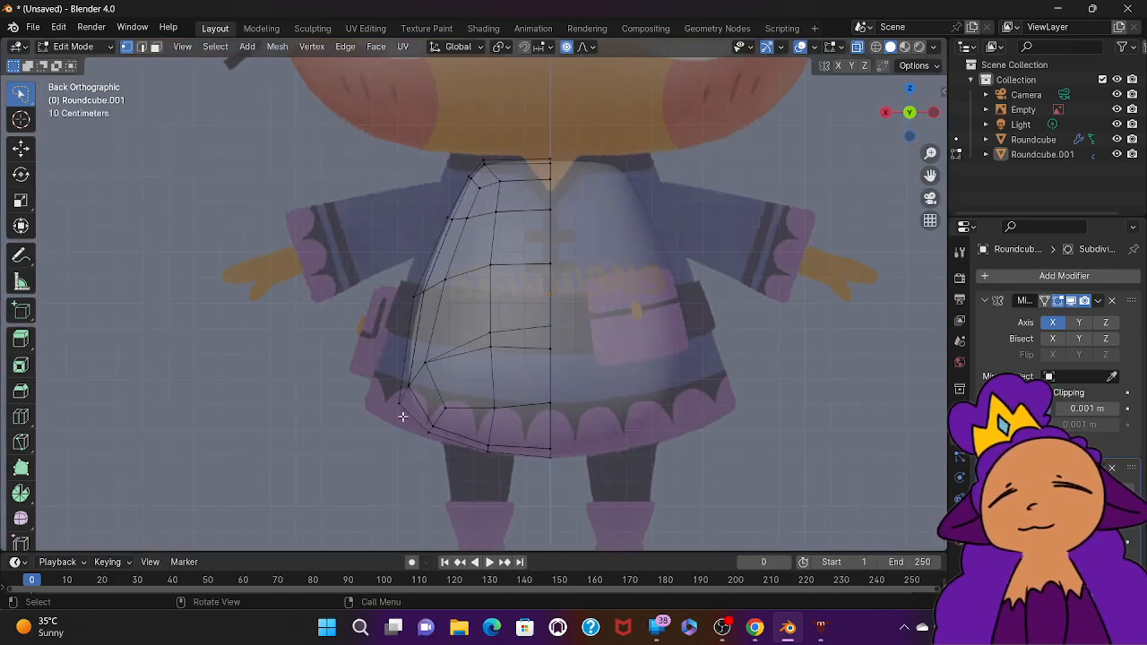
mouse_move(407, 352)
left_mouse_down()
mouse_move(449, 344)
mouse_move(382, 432)
mouse_move(374, 416)
left_mouse_up()
key("g")
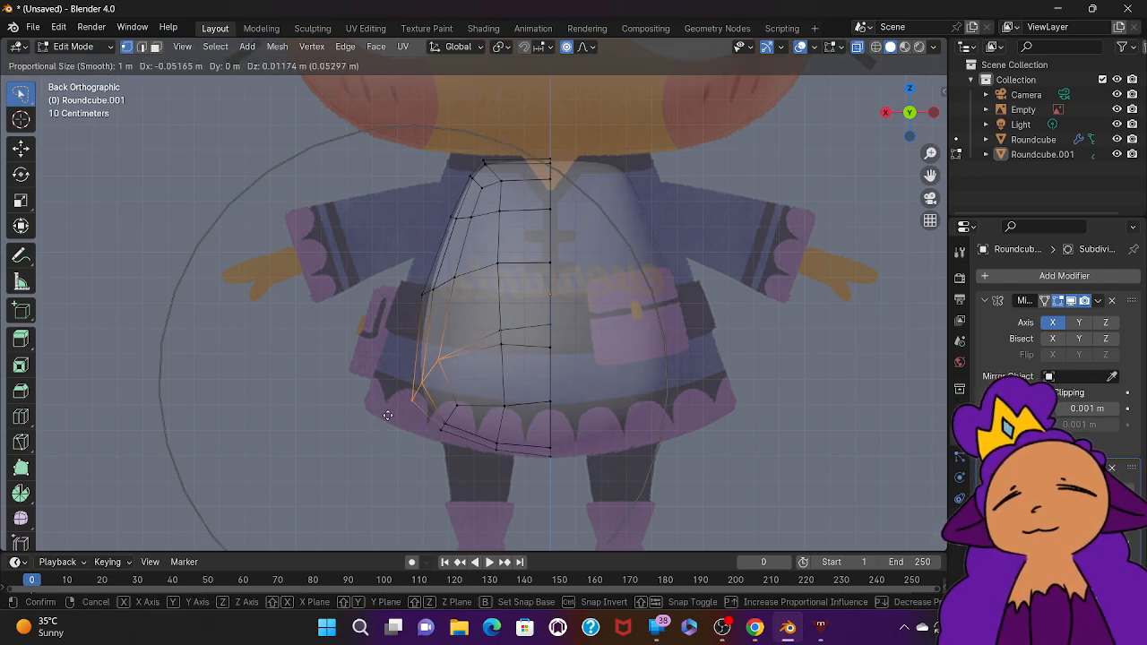
left_click(388, 411)
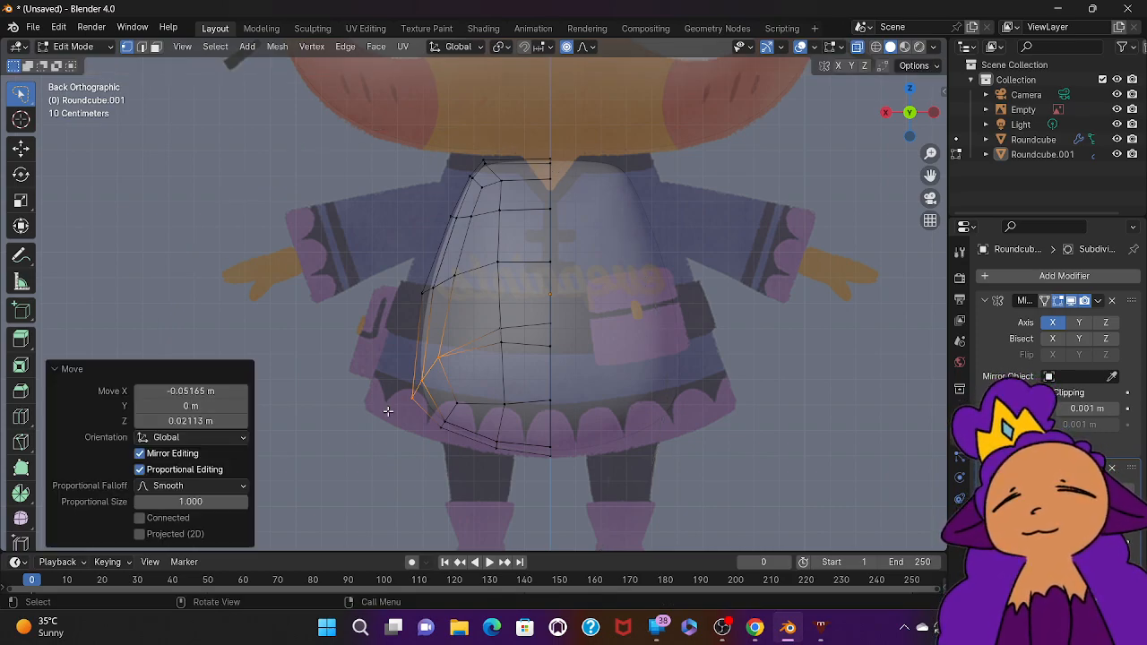
Step: Switch the body from Edit Mode to Object Mode
key("ctrl+Tab")
key("ctrl+Tab")
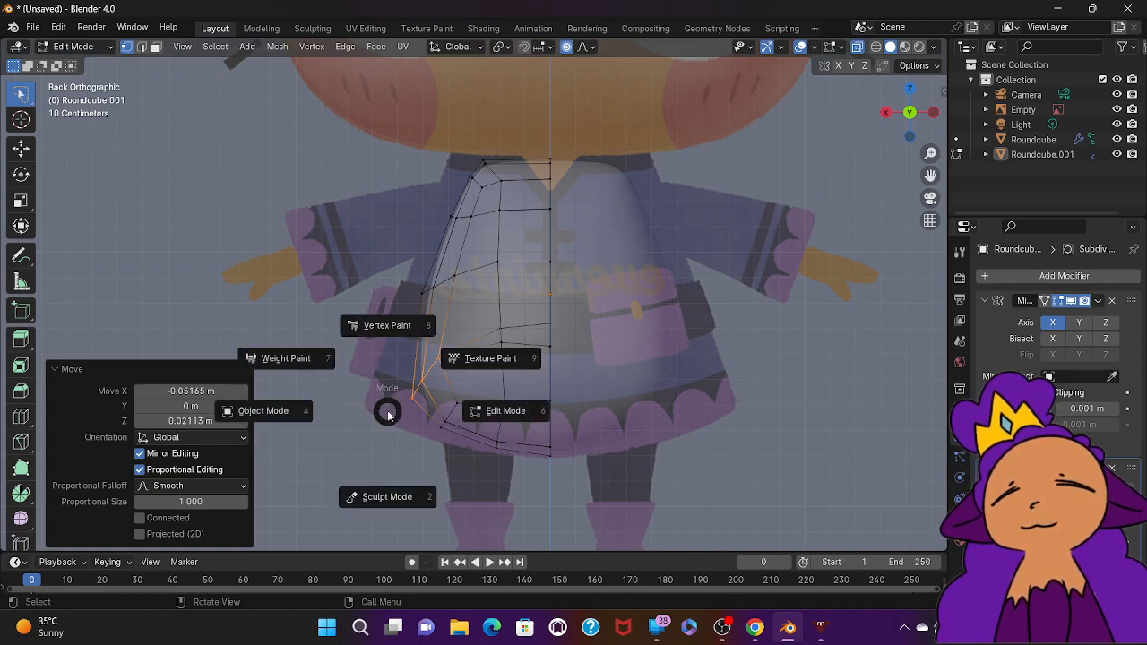
left_click(280, 419)
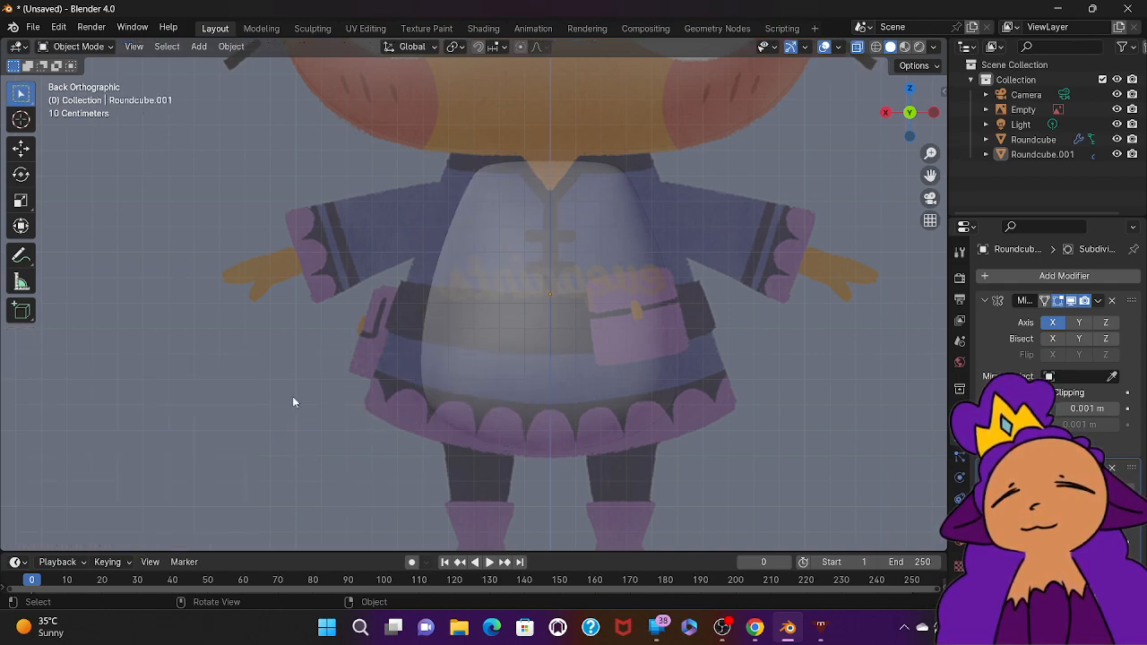
Step: Try to move the body together with the reference image about 0.399 m in X and -0.500 m in Z
left_click_drag(678, 231, 517, 197)
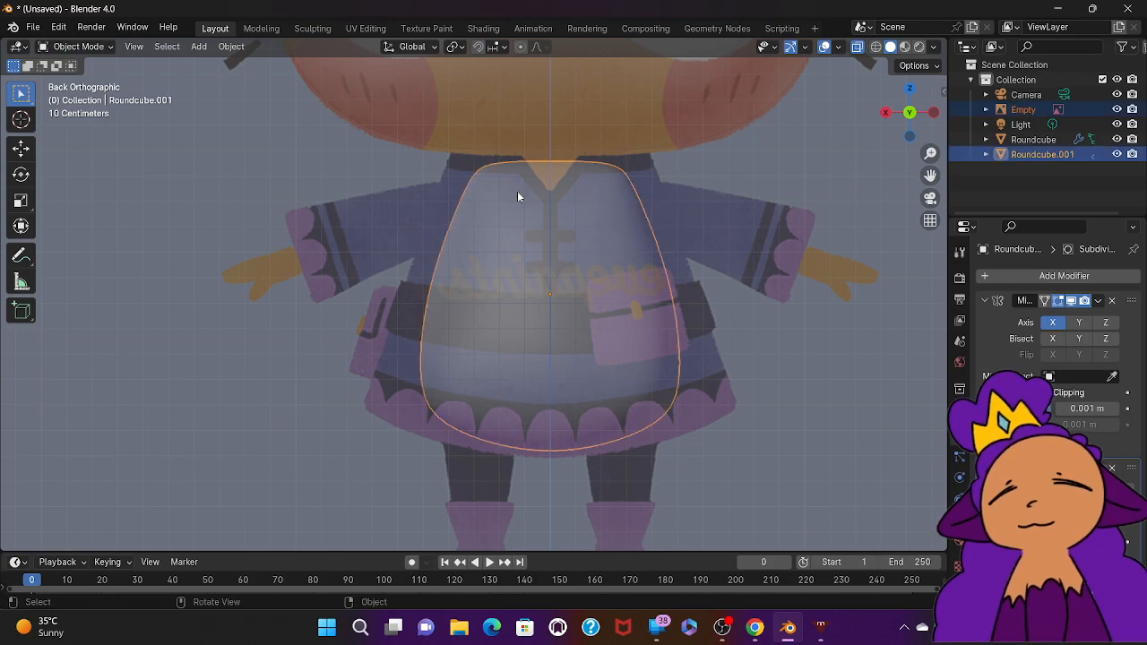
key("g")
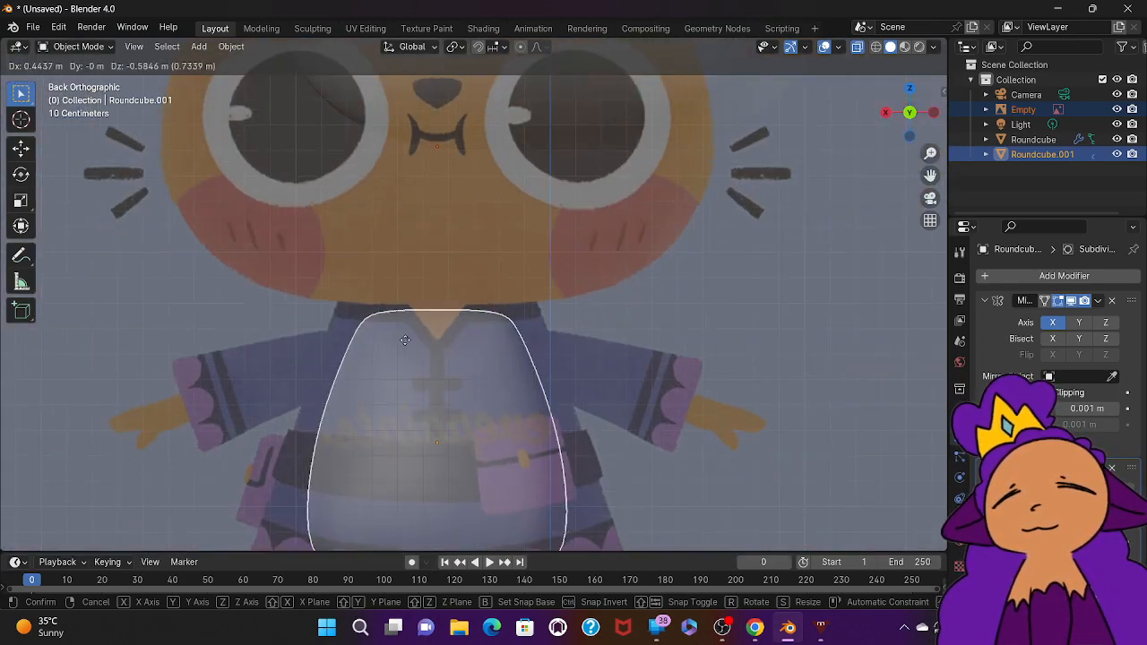
left_click(418, 325)
middle_click_drag(417, 326, 437, 301)
key("g")
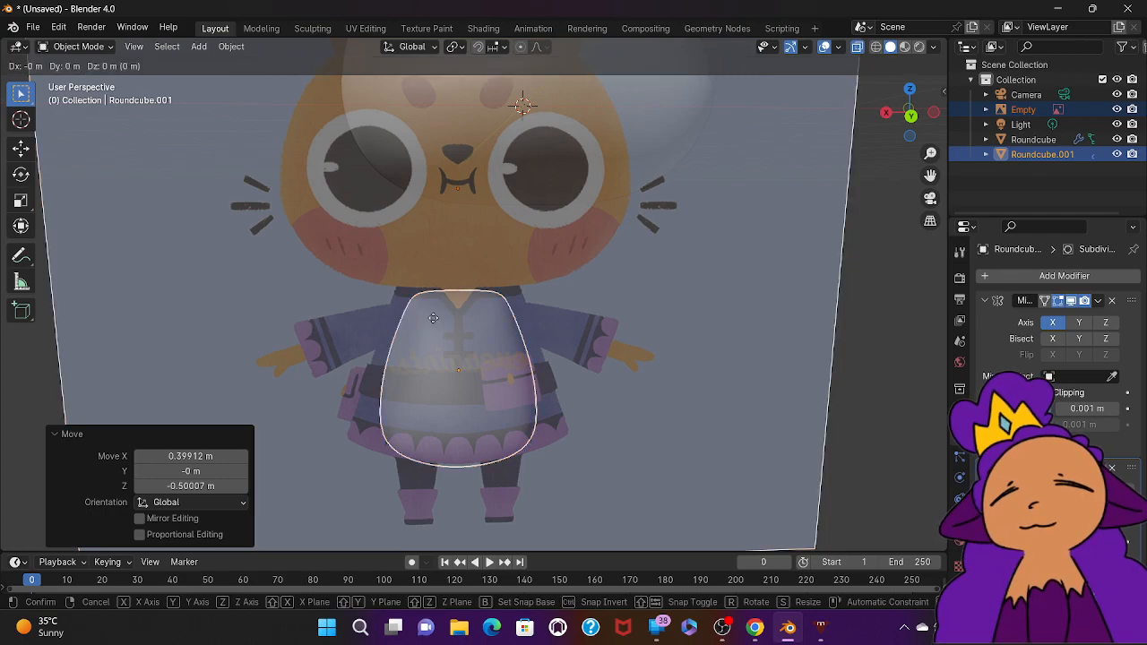
left_click(433, 318)
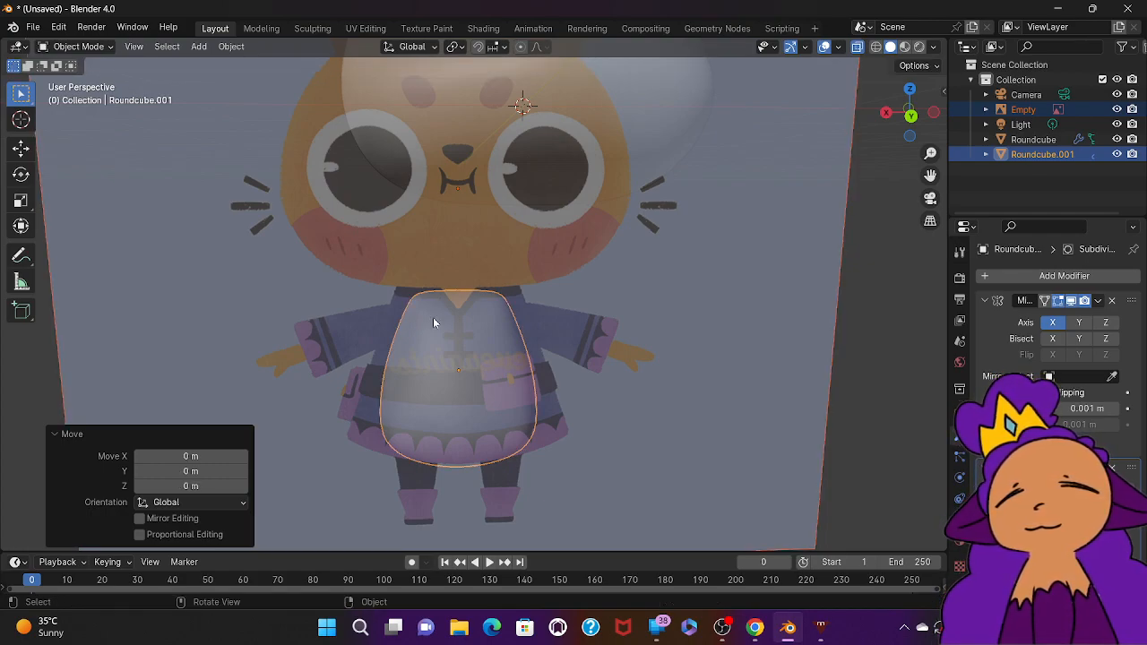
Step: Undo the joint move of the body and reference image, back to having only the body selected
key("ctrl+z")
key("ctrl+z")
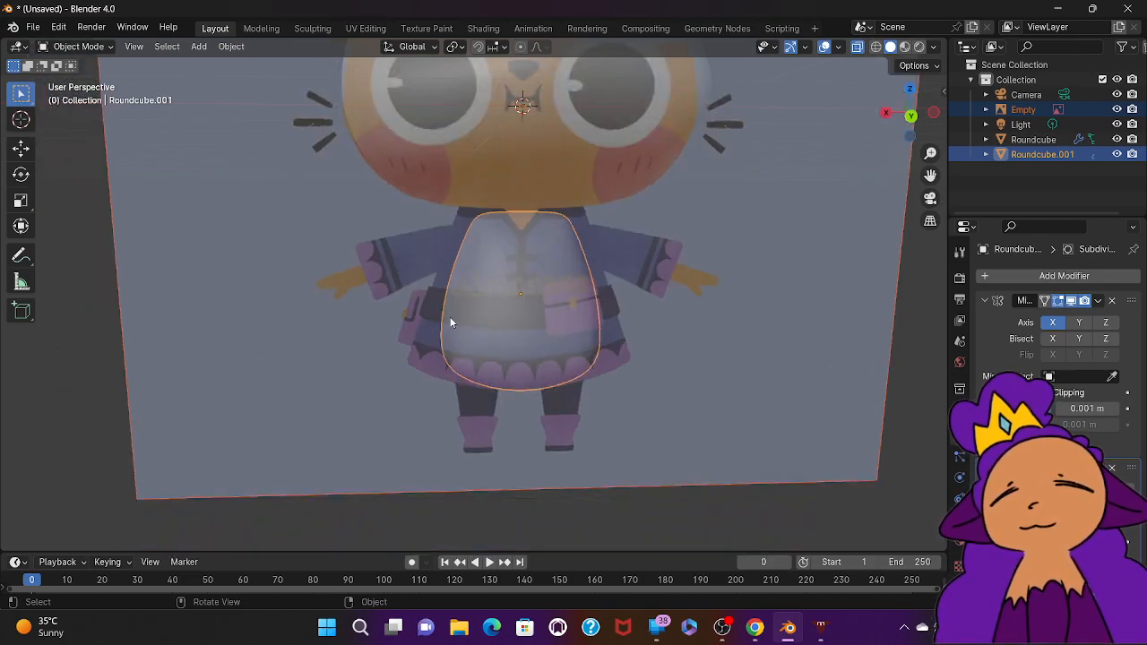
key("ctrl+z")
key("ctrl+z")
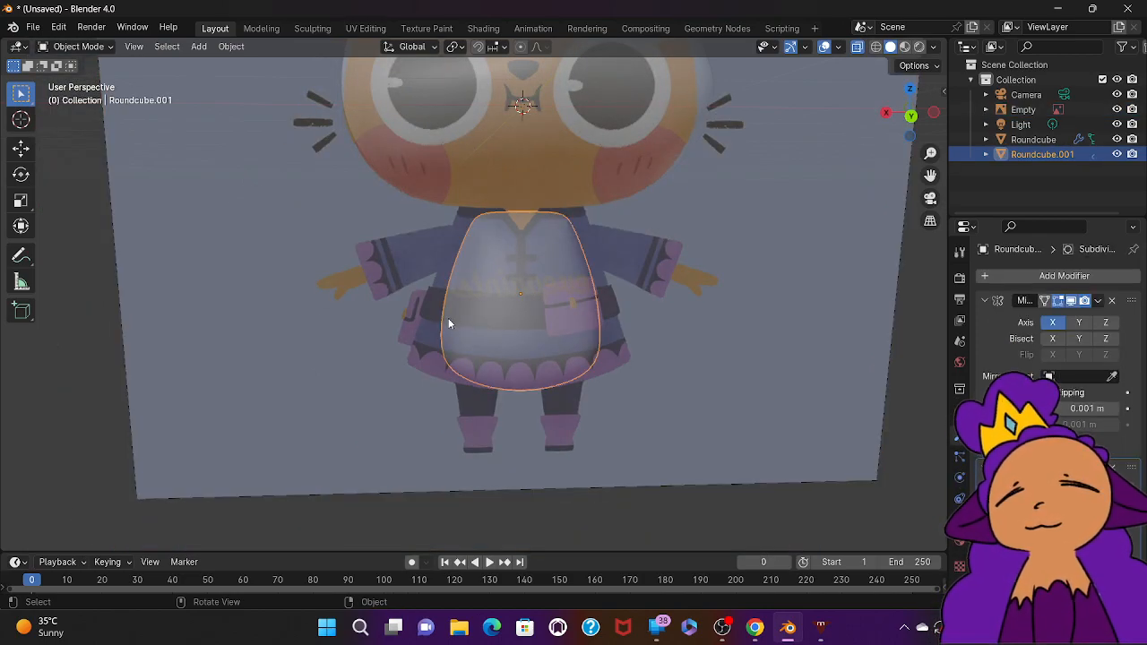
Step: Move the body alone about 0.011 m in X, -0.009 m in Y and 0.049 m in Z, up towards the head
key("g")
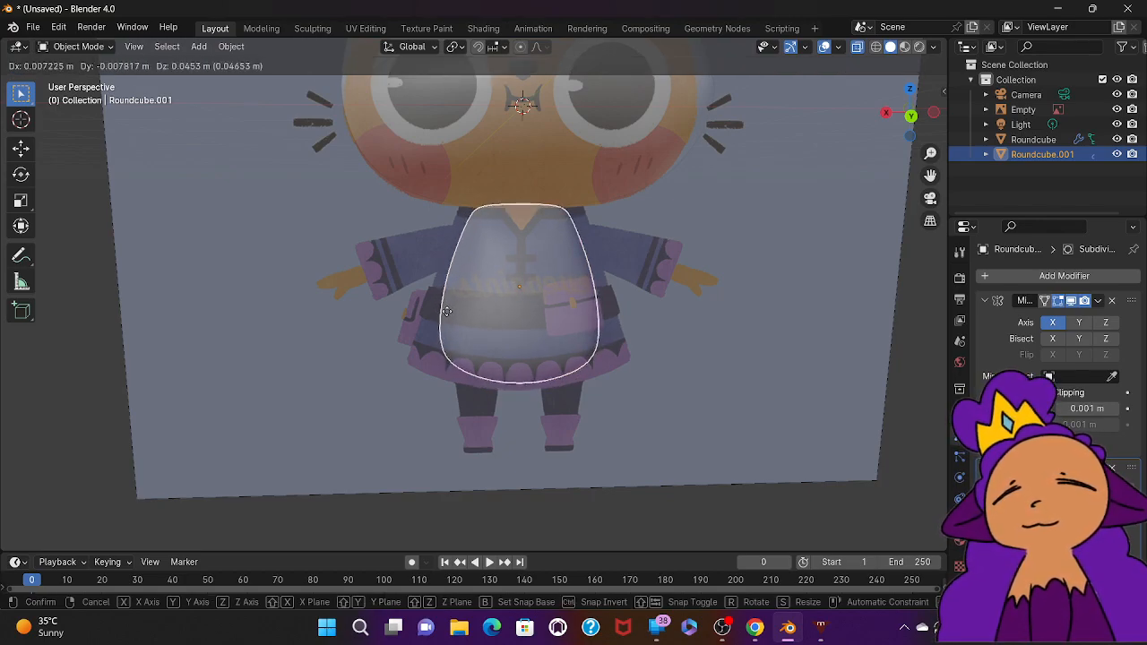
left_click(448, 315)
middle_click_drag(447, 316, 448, 316)
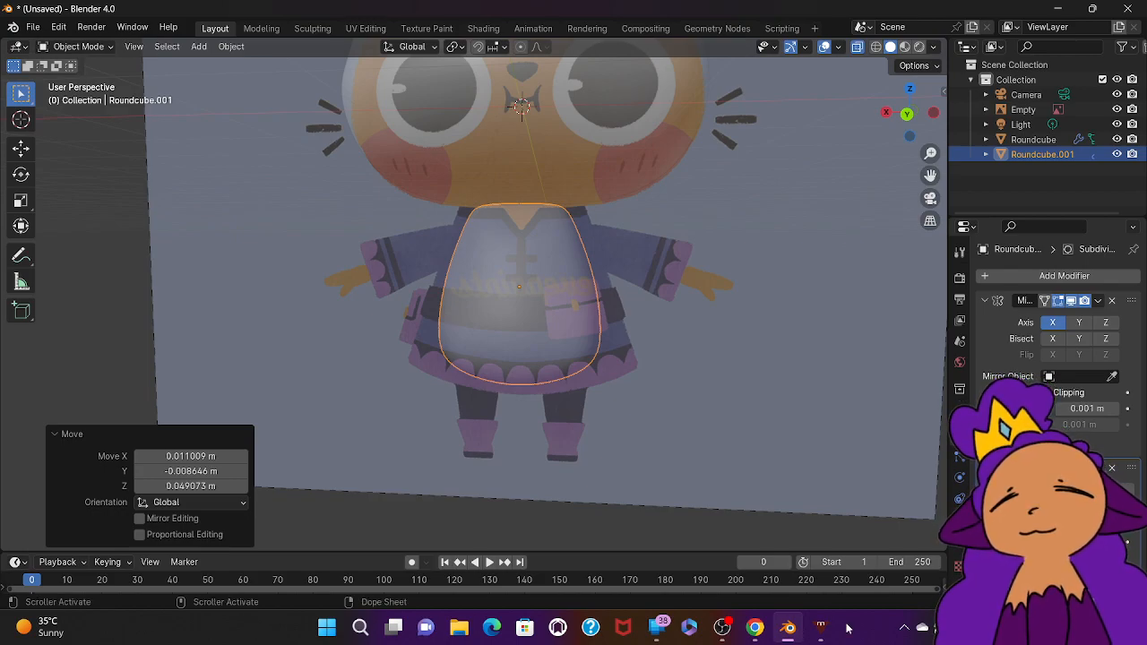
Step: Switch to Chrome, play the YouTube tutorial on from 11:04 and pause it at 11:15
left_click(754, 627)
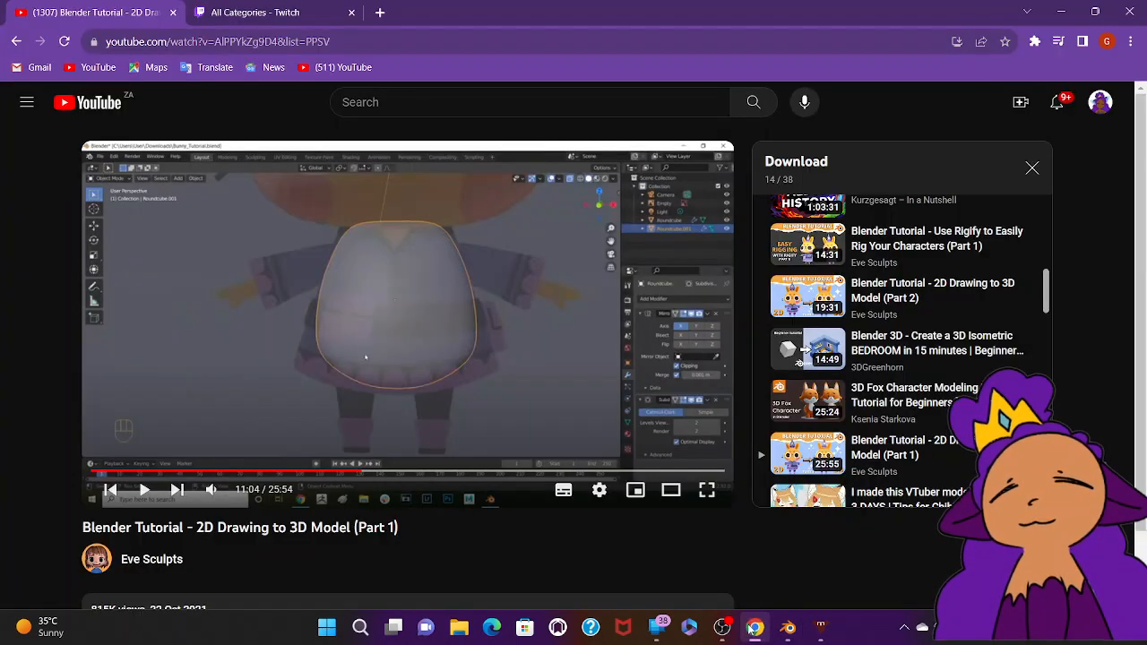
left_click(660, 438)
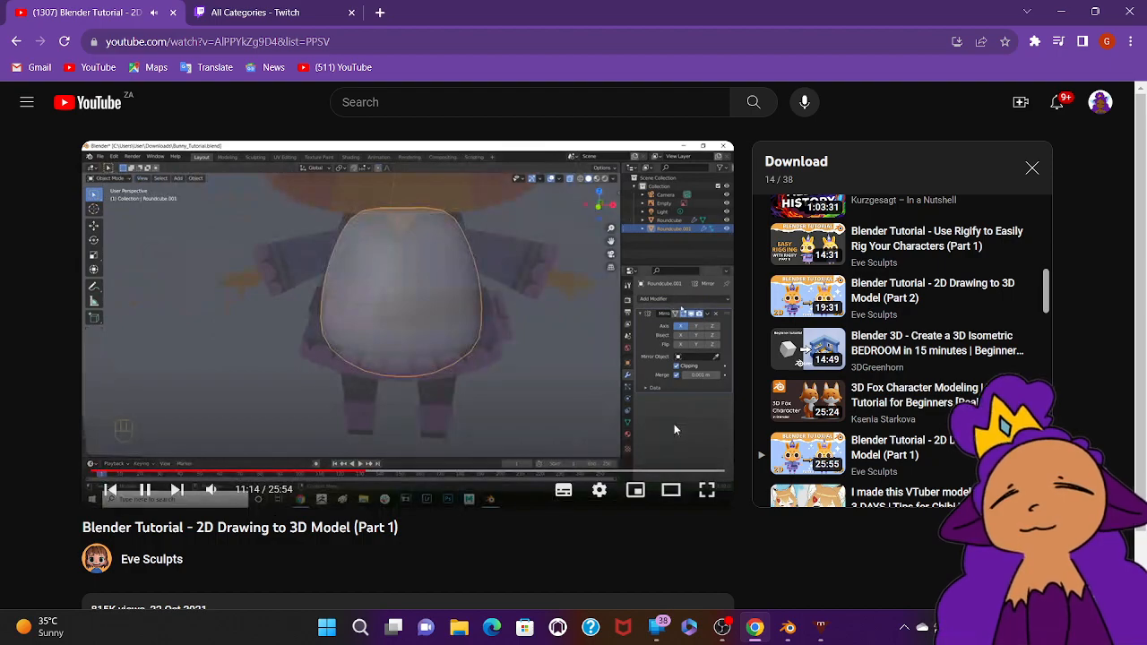
left_click(448, 298)
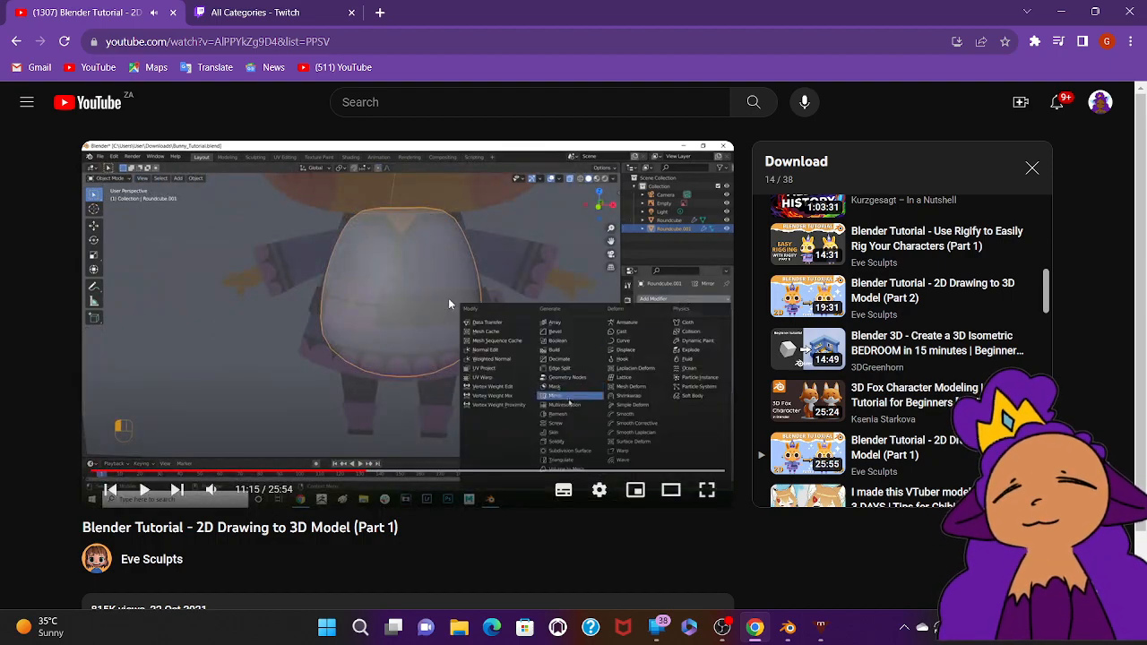
Step: Switch to Blender and, in Edit Mode, move the body's lower side vertices outward about 0.096 m in X and 0.012 m in Y with proportional editing
left_click(791, 633)
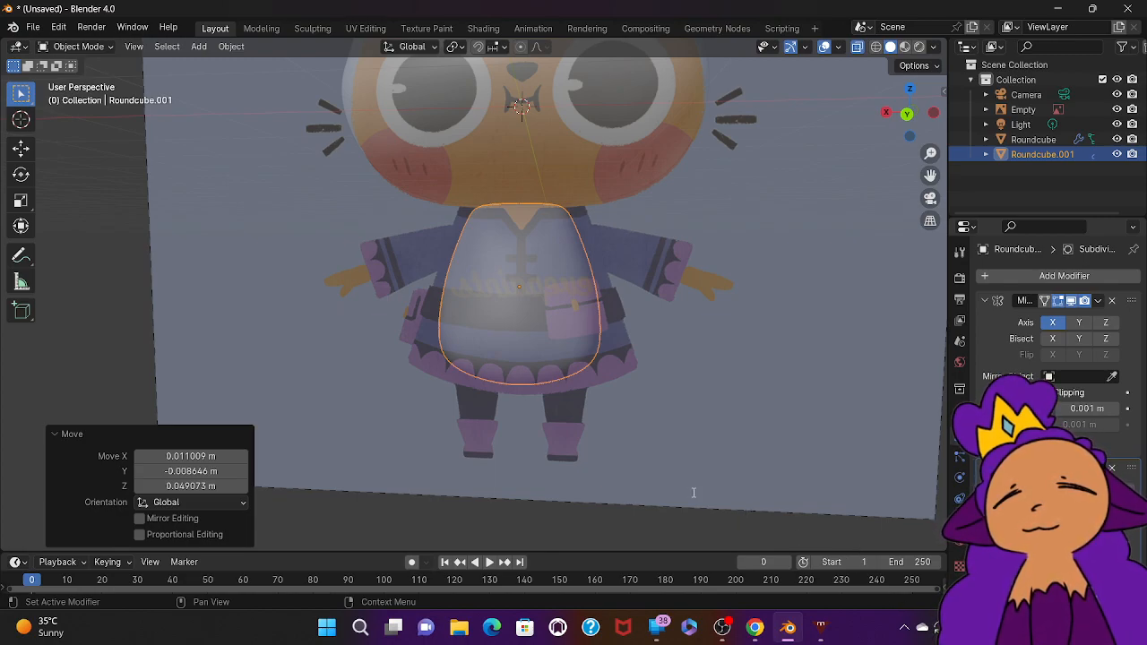
key("ctrl+Tab")
key("ctrl+Tab")
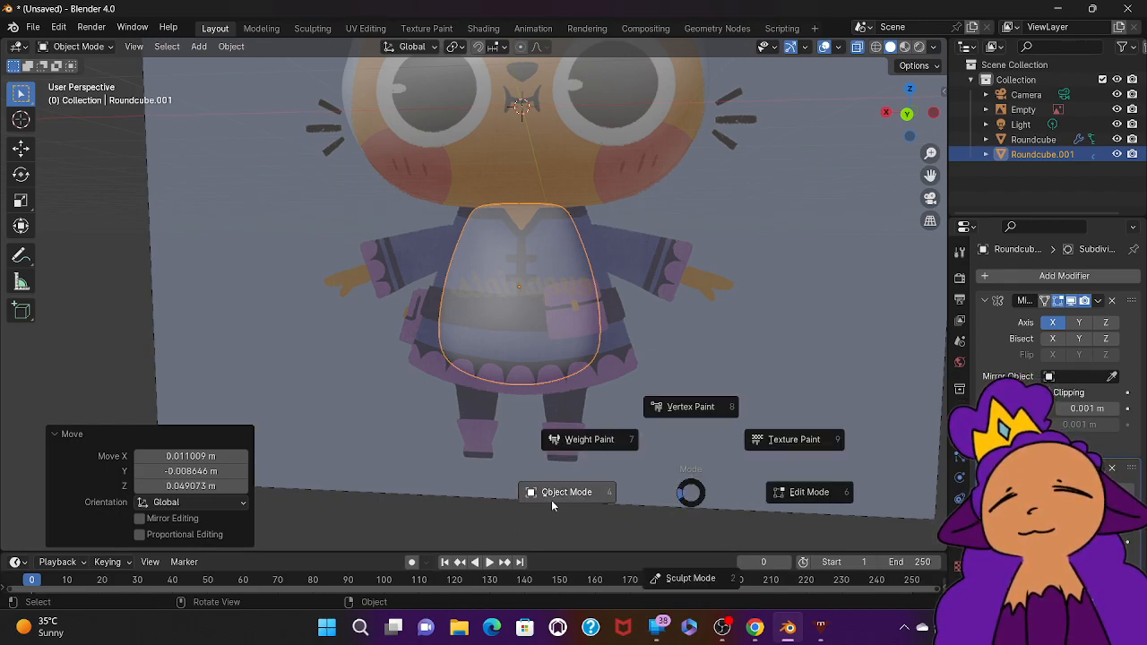
left_click(779, 495)
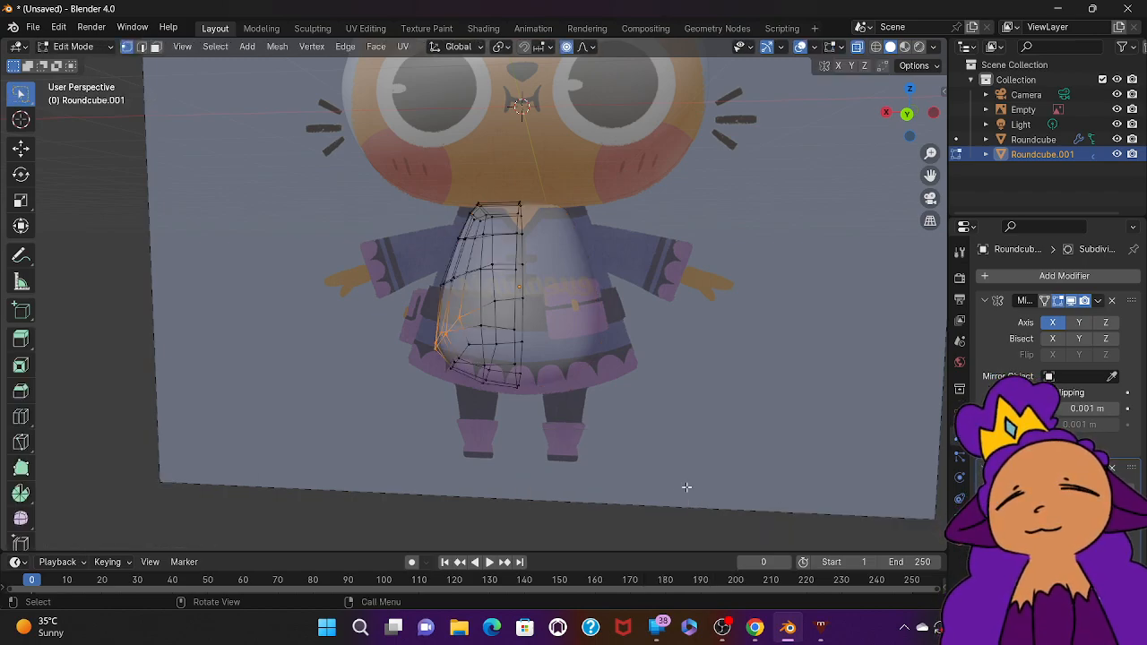
key("g")
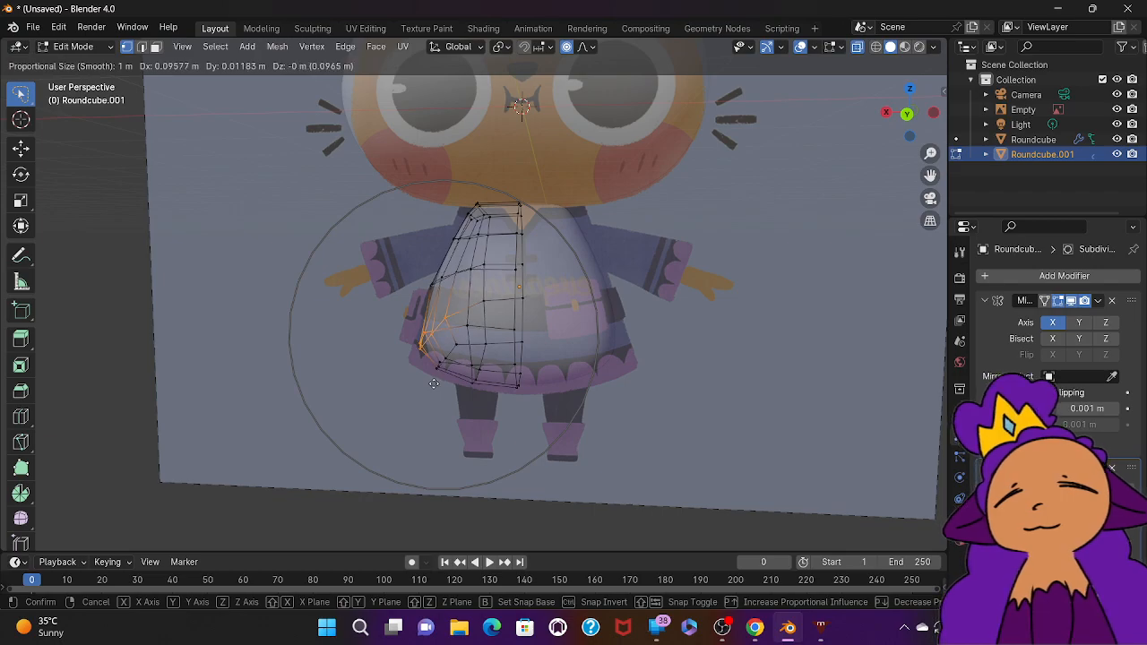
left_click(434, 384)
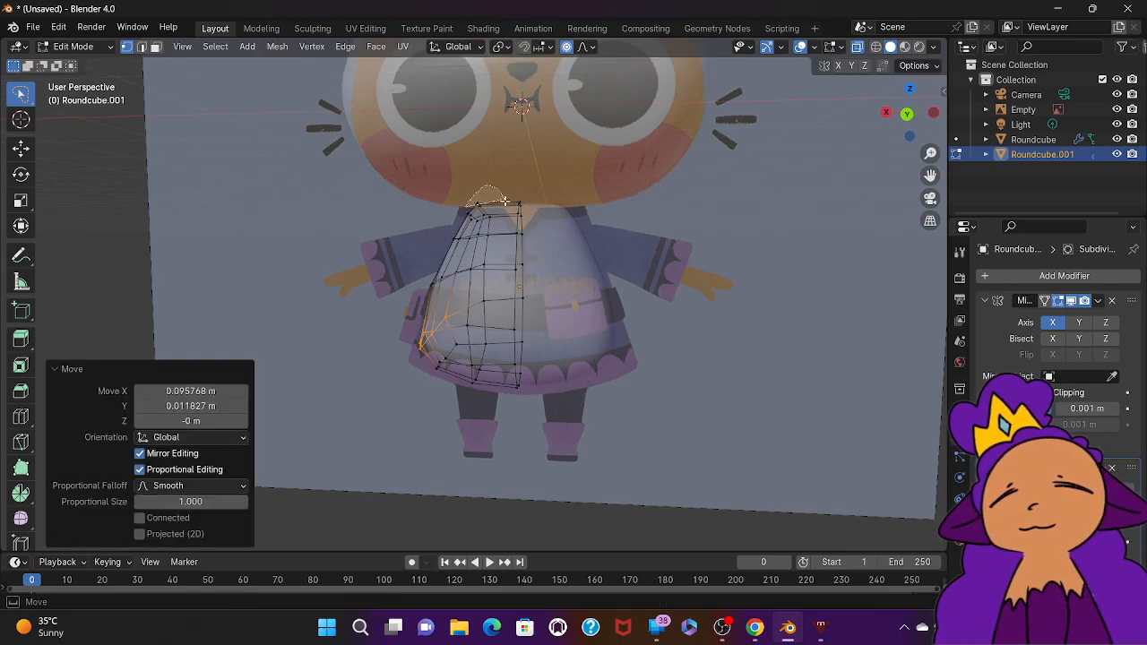
Step: Select the body's upper side vertices and move them outward about 0.041 m in X, 0.005 m in Y and 0.004 m in Z
left_click(434, 240)
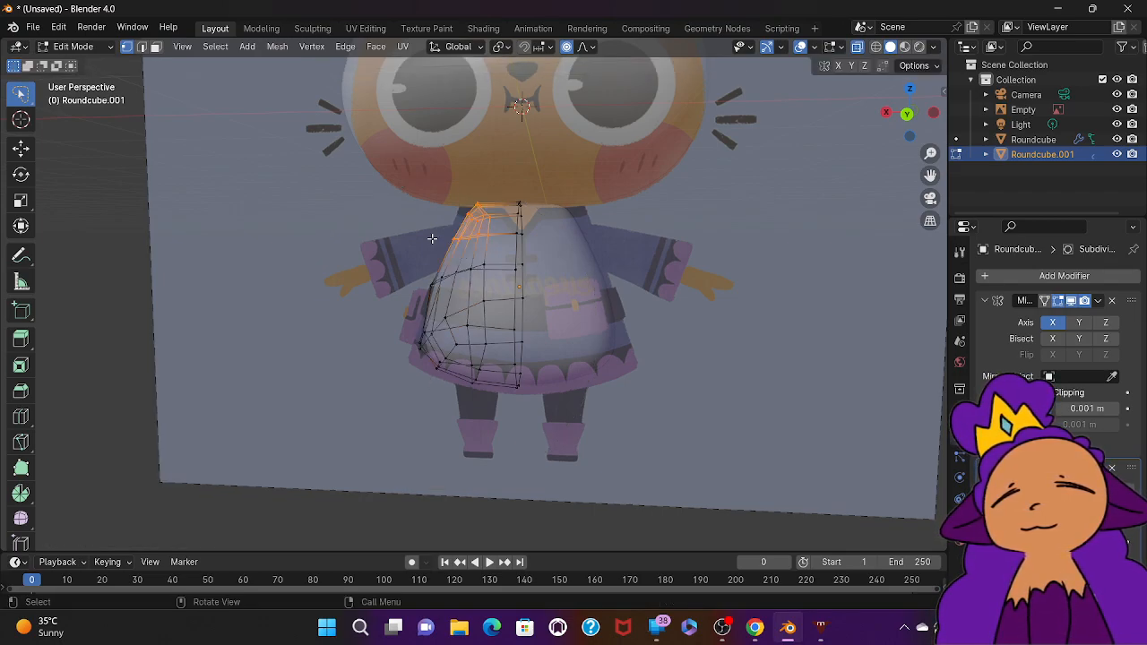
key("g")
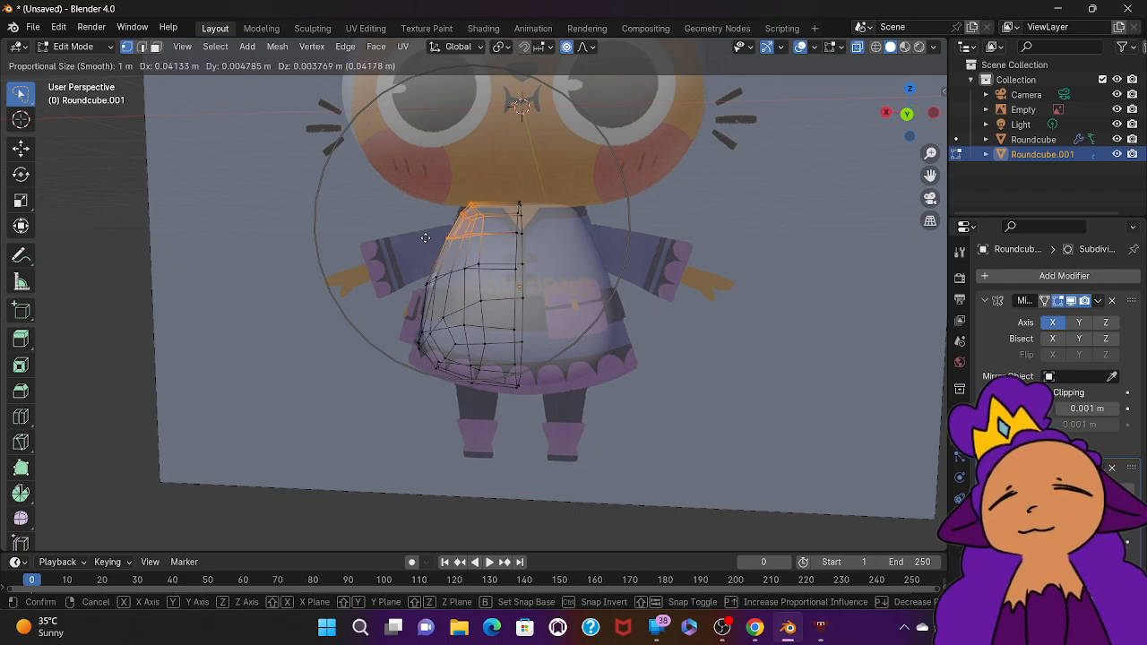
left_click(426, 237)
Step: Select the body's bottom corner vertices, move them about -0.027 m in X and -0.038 m in Z, and clear the selection
mouse_move(452, 350)
left_mouse_down()
mouse_move(506, 412)
mouse_move(369, 376)
left_mouse_up()
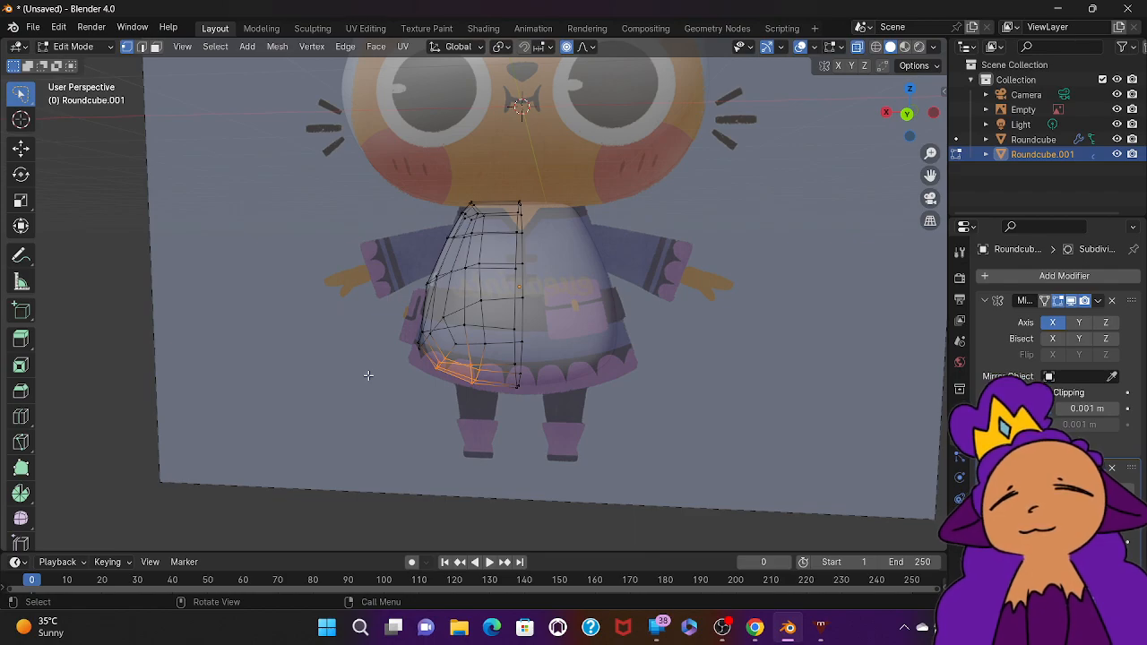
key("g")
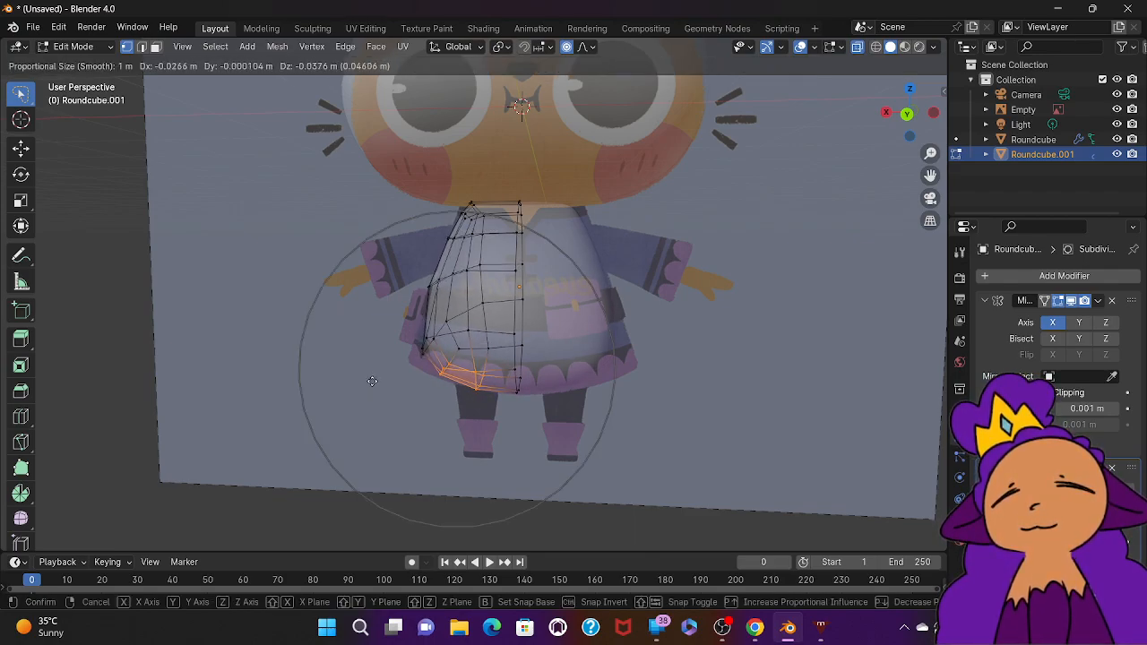
left_click(372, 381)
scroll(372, 381, "left", 5)
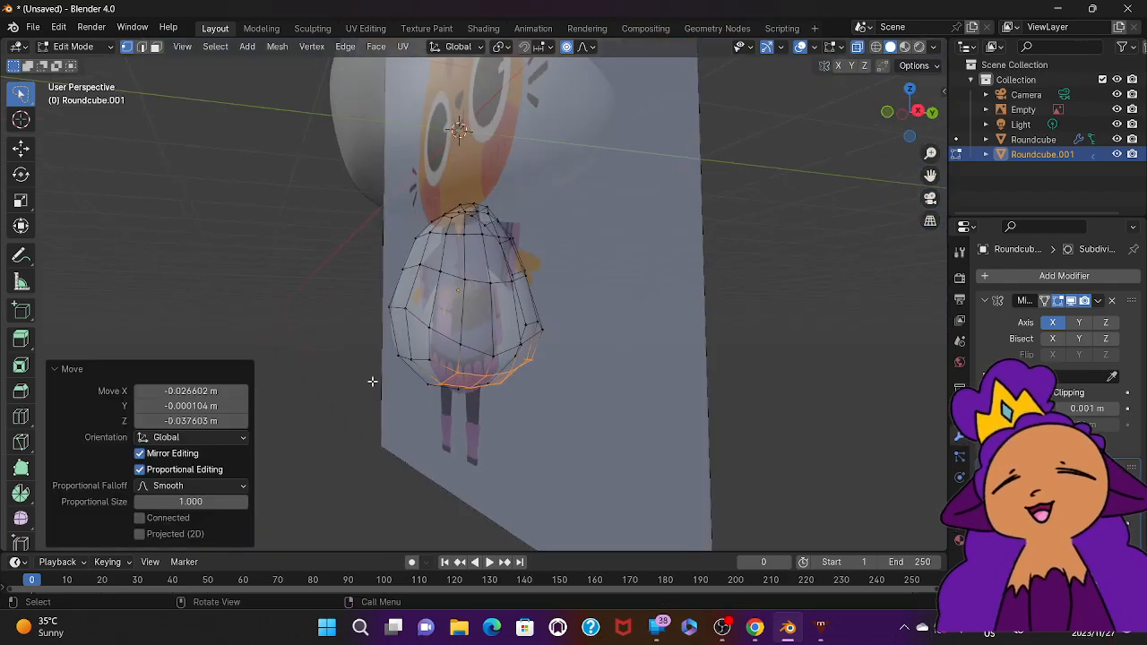
scroll(372, 382, "right", 3)
scroll(372, 382, "left", 3)
scroll(372, 381, "right", 3)
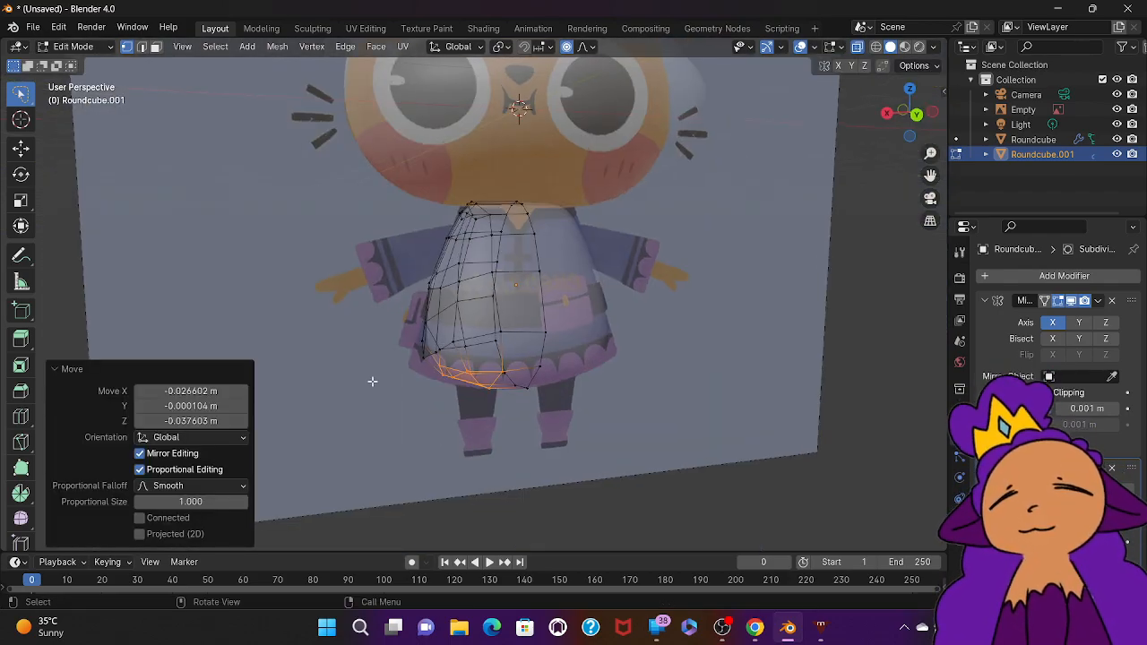
left_click(376, 424)
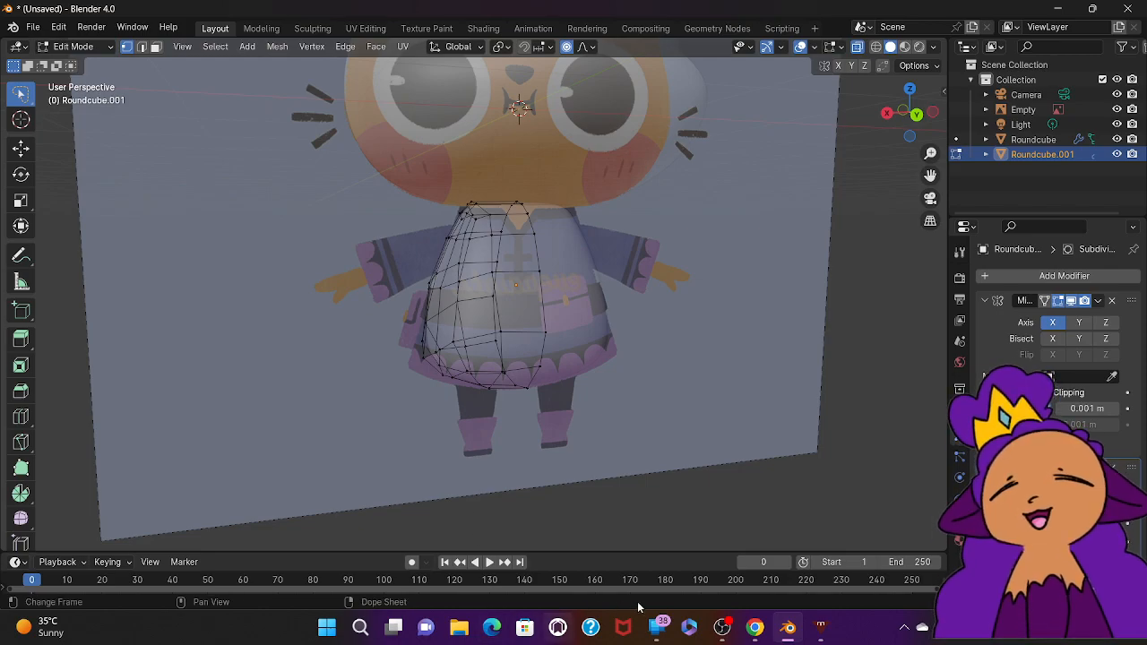
Step: Glance at the paused YouTube tutorial in Chrome, return to Blender and switch the body back to Object Mode
left_click(758, 629)
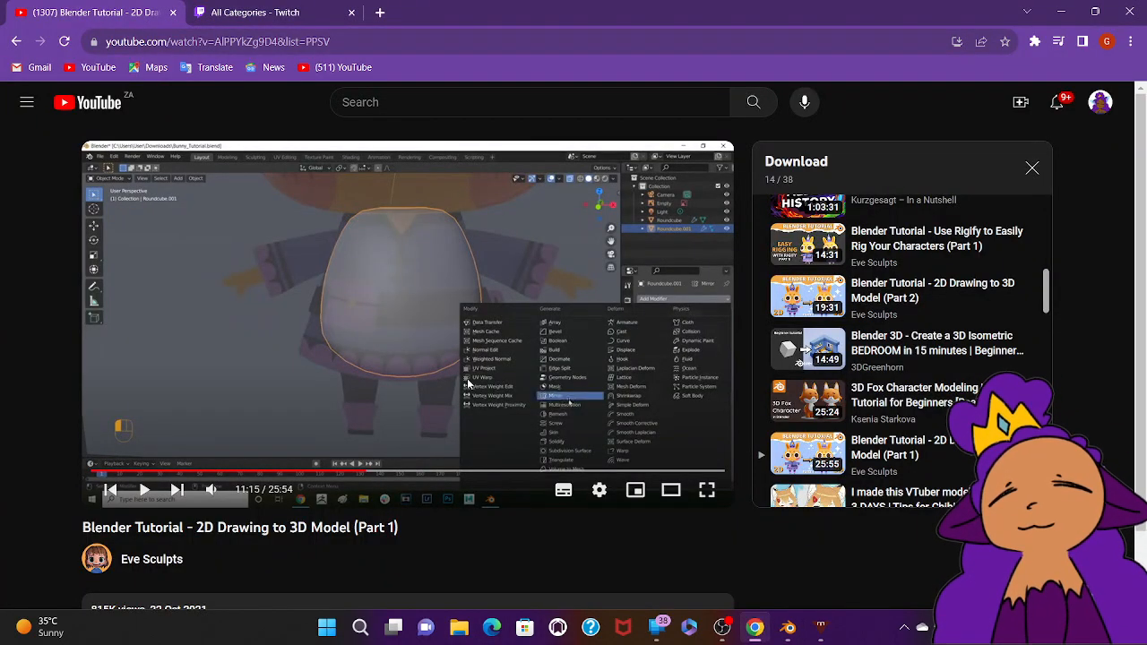
left_click(788, 628)
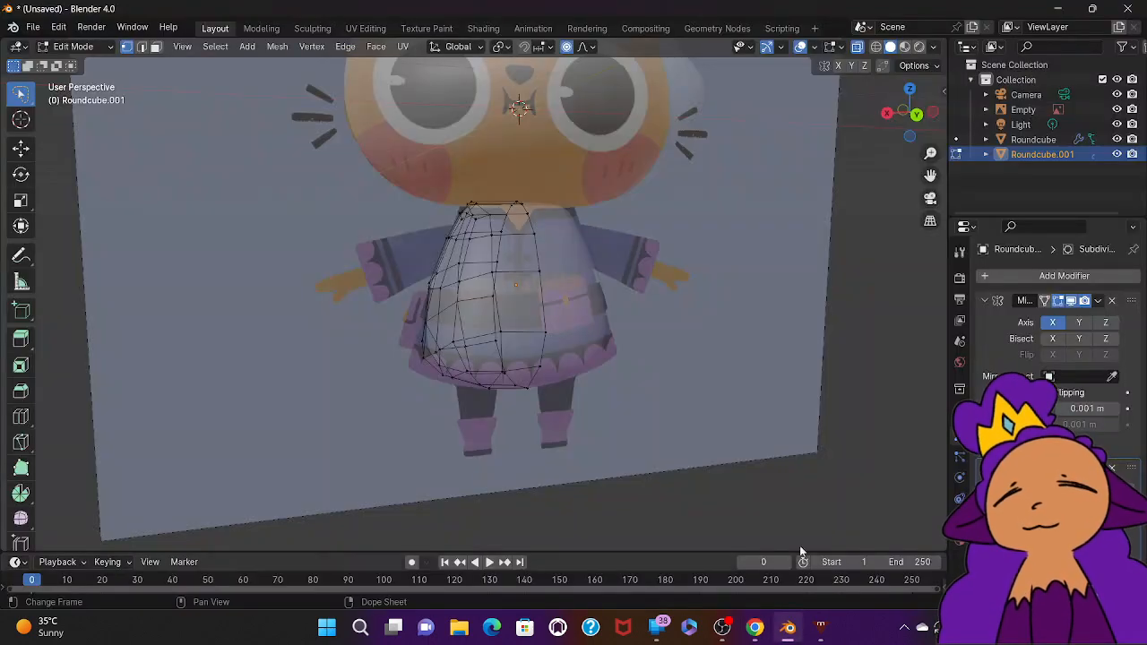
middle_click_drag(833, 391, 811, 311)
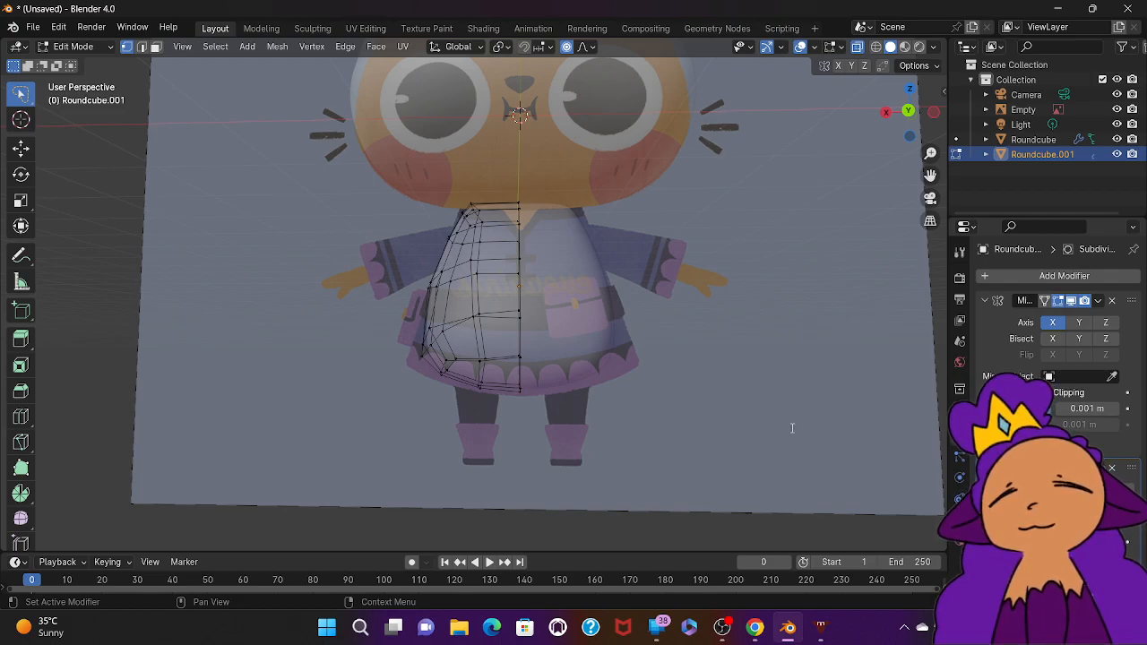
key("ctrl+Tab")
key("ctrl+Tab")
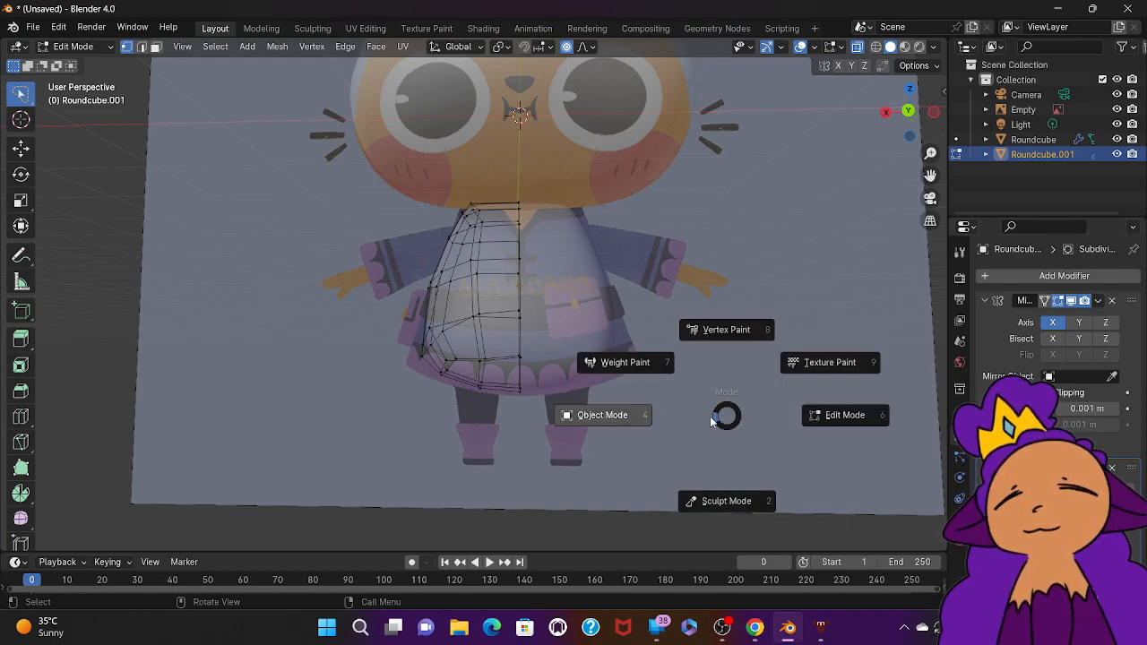
left_click(643, 418)
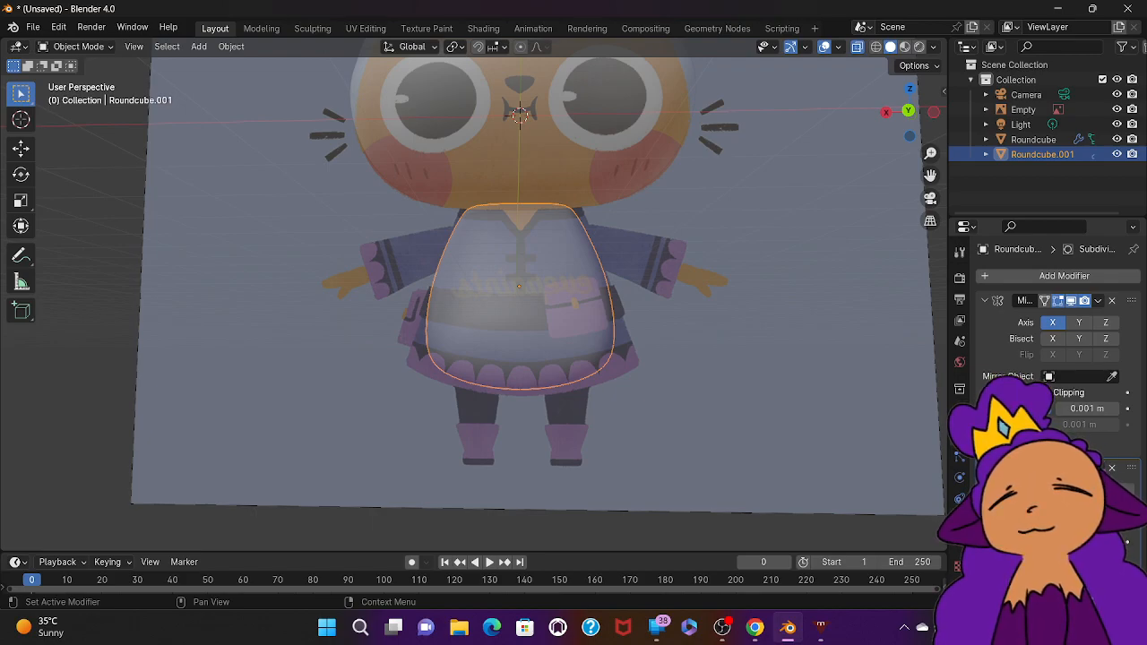
key("super+F1")
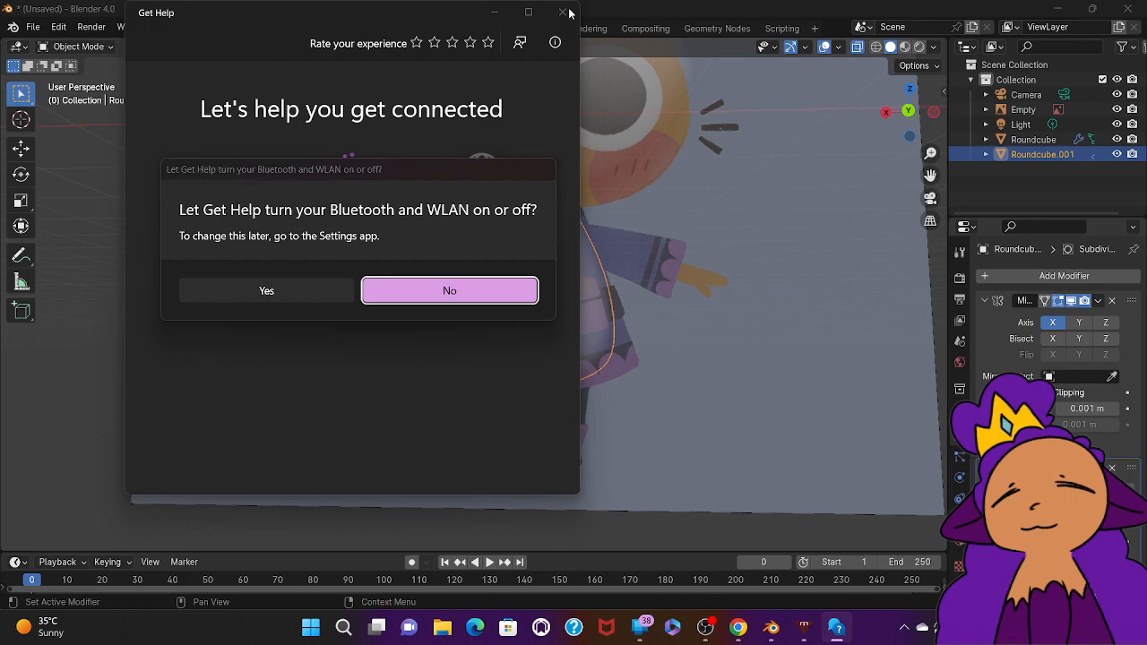
left_click(449, 290)
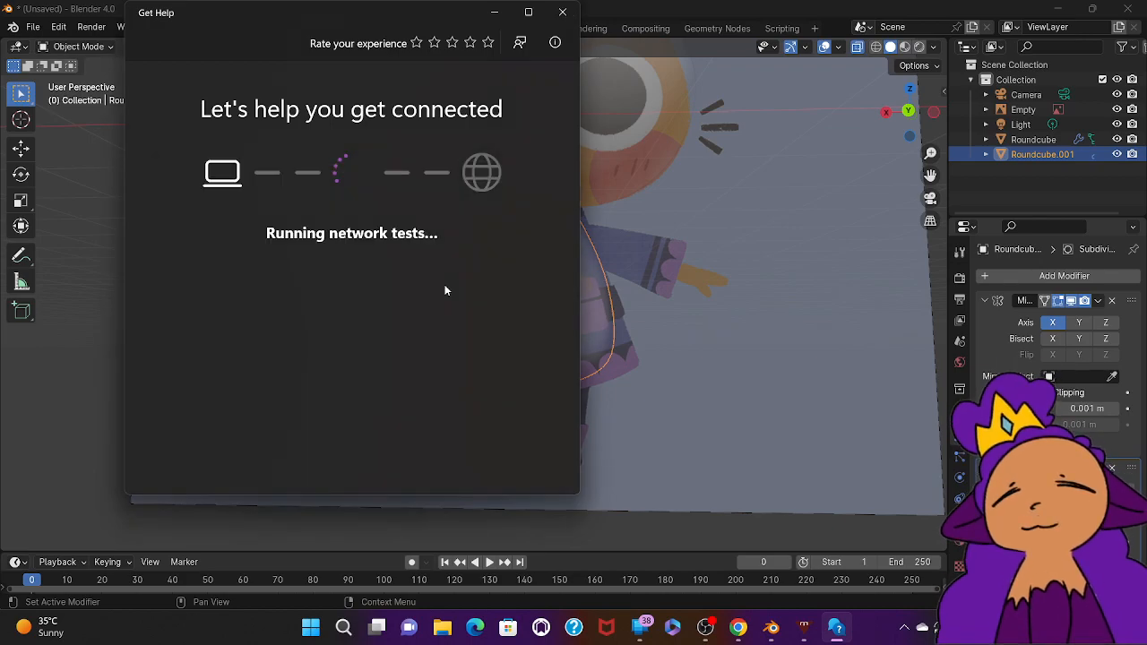
left_click(564, 12)
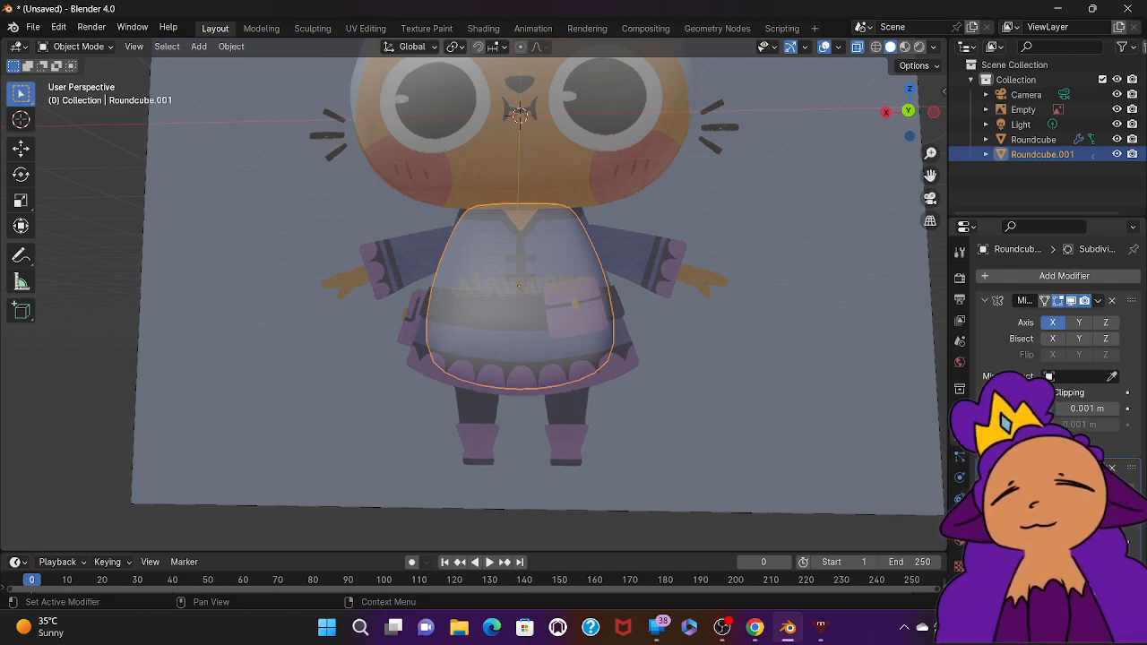
Step: Apply the body's Subdivision modifier to its mesh and return to Edit Mode
key("ctrl+a")
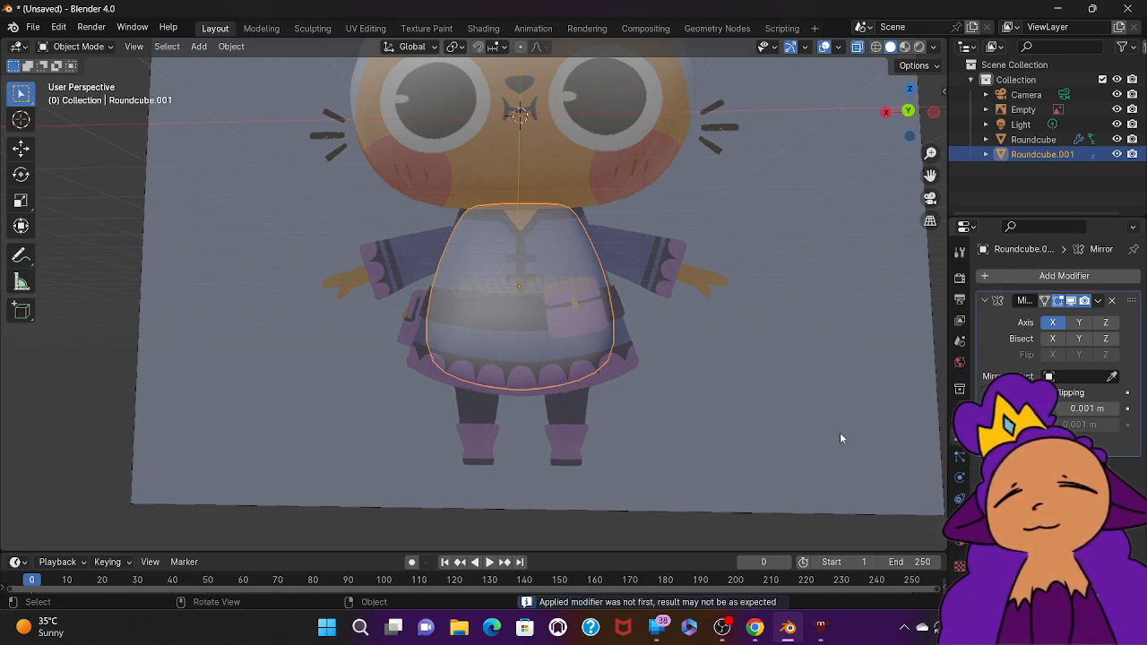
key("ctrl+Tab")
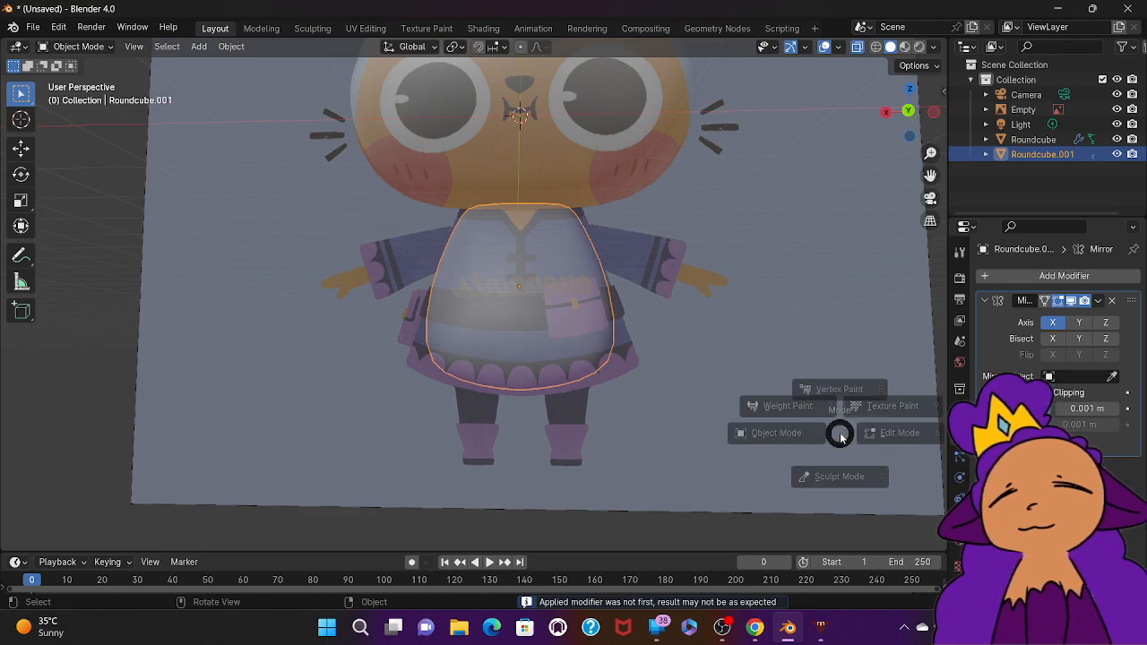
left_click(938, 435)
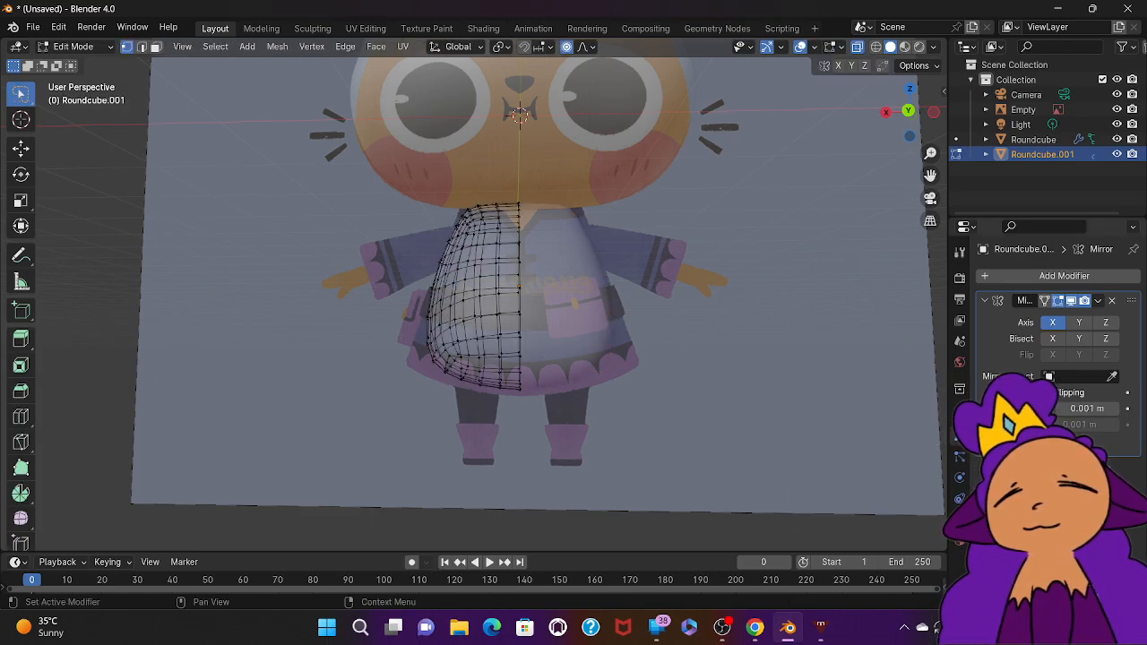
Step: Add a new Subdivision Surface modifier to the body after its Mirror modifier
left_click(1036, 279)
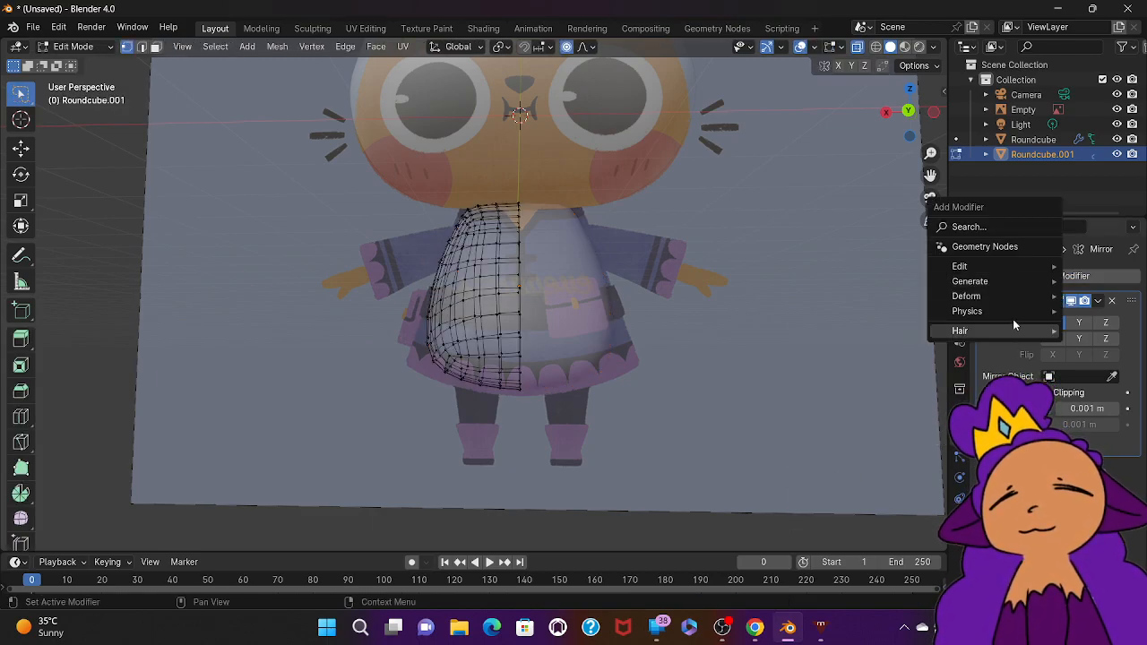
mouse_move(1011, 294)
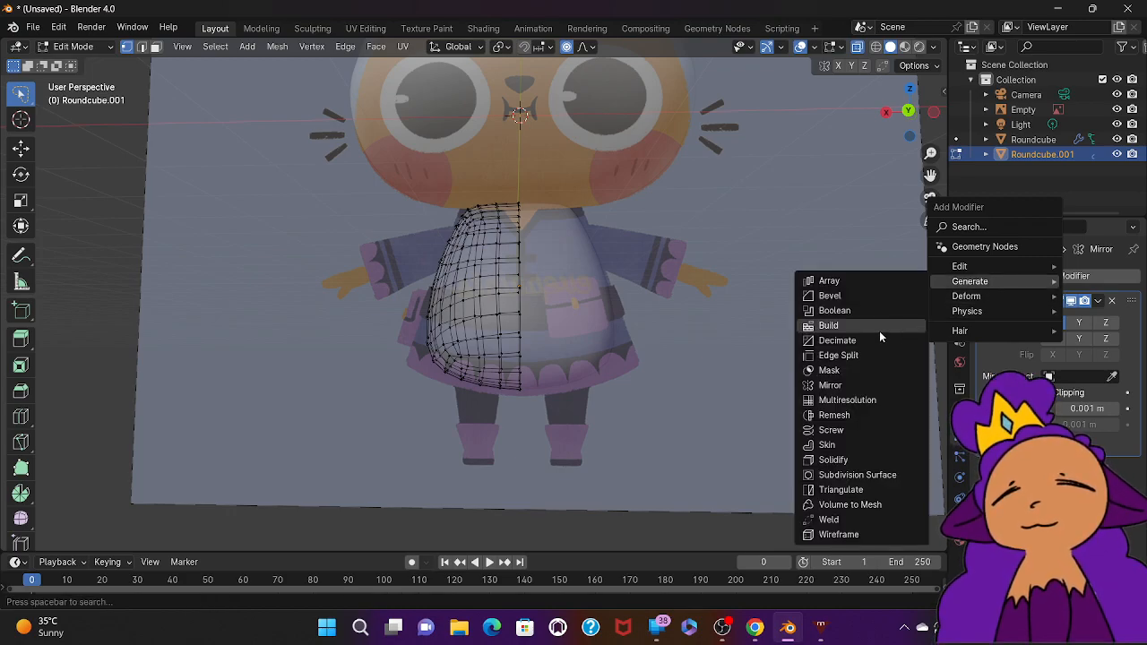
left_click(903, 474)
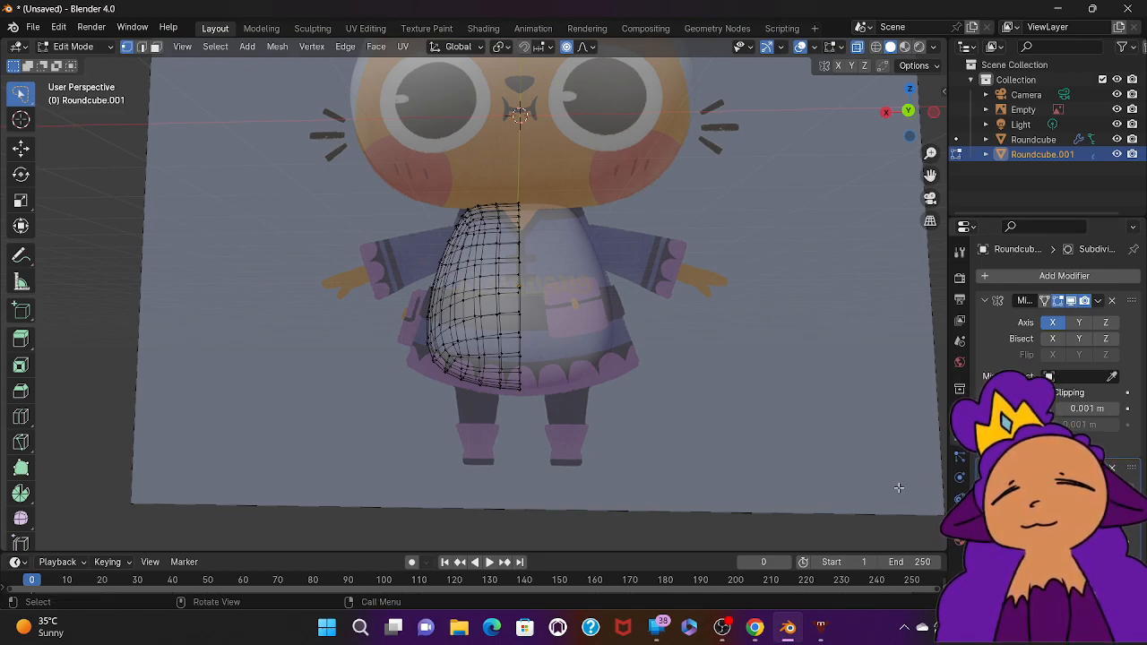
Step: In side view, lasso-select the body's lower half, scale it by about 1.126 with proportional size 0.47, and clear the selection
middle_click_drag(830, 463, 804, 440)
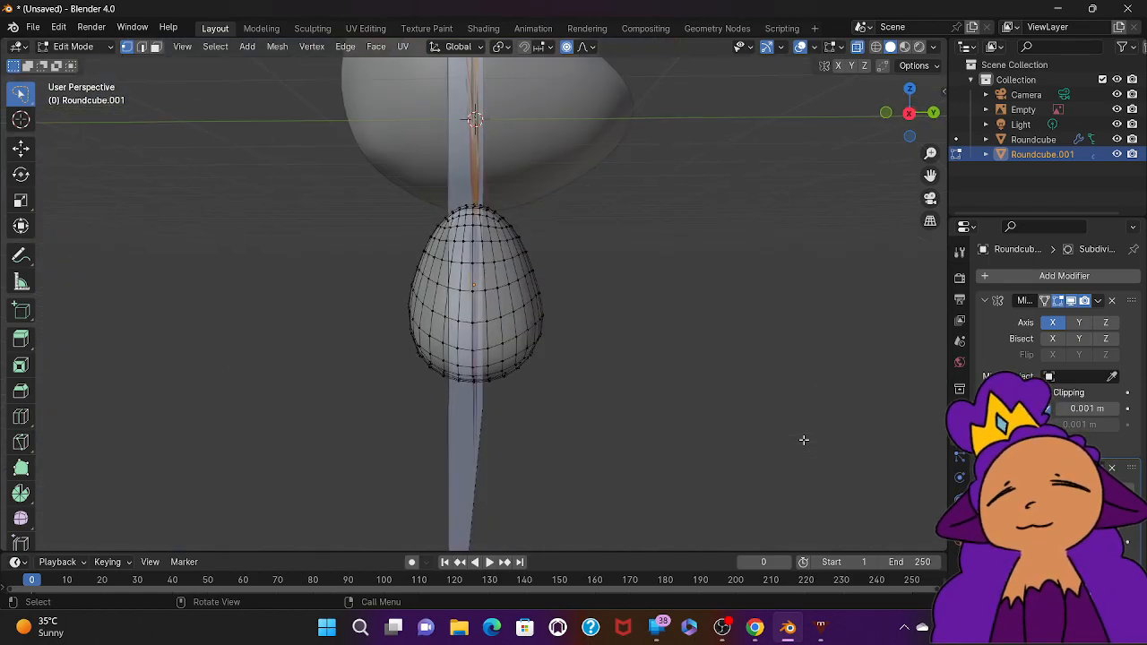
middle_click_drag(804, 440, 785, 440)
mouse_move(612, 293)
right_mouse_down("ctrl")
mouse_move(378, 316)
mouse_move(405, 277)
mouse_move(441, 324)
mouse_move(452, 294)
mouse_move(507, 300)
mouse_move(578, 283)
mouse_move(406, 440)
mouse_move(348, 392)
right_mouse_up("ctrl")
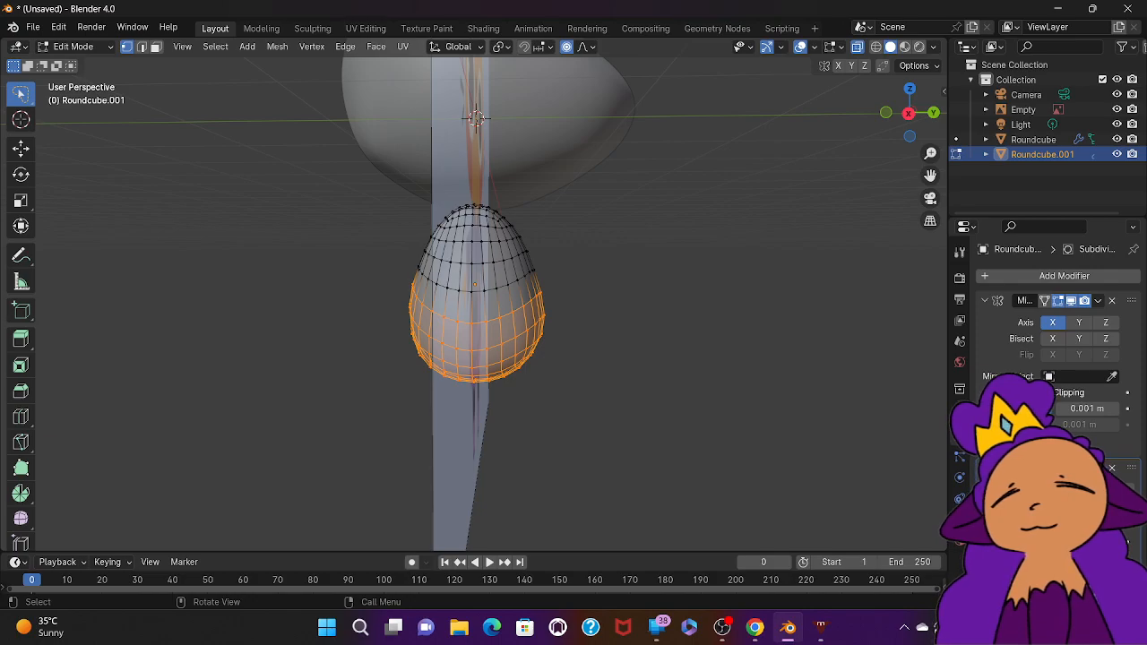
key("s")
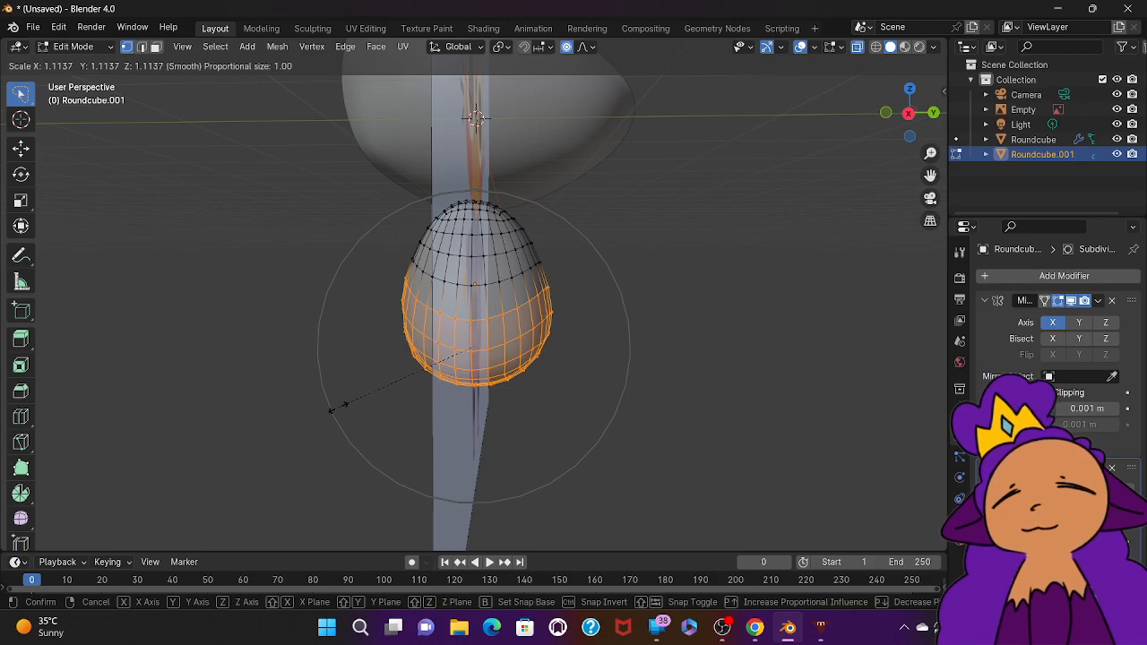
scroll(337, 405, "up", 7)
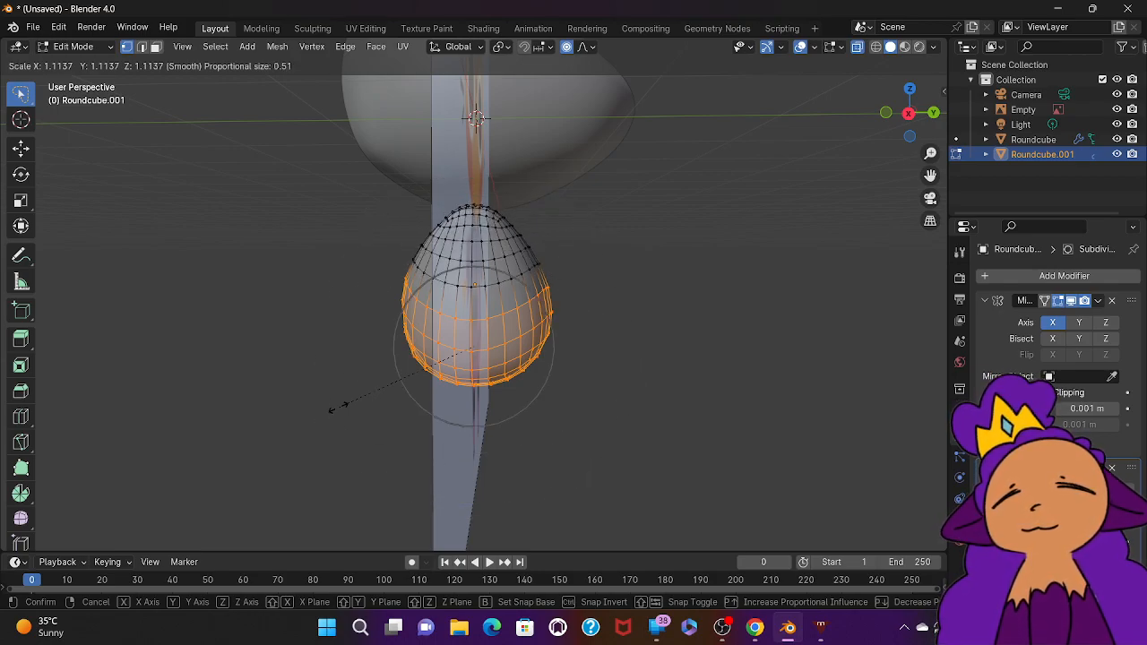
scroll(334, 408, "up", 1)
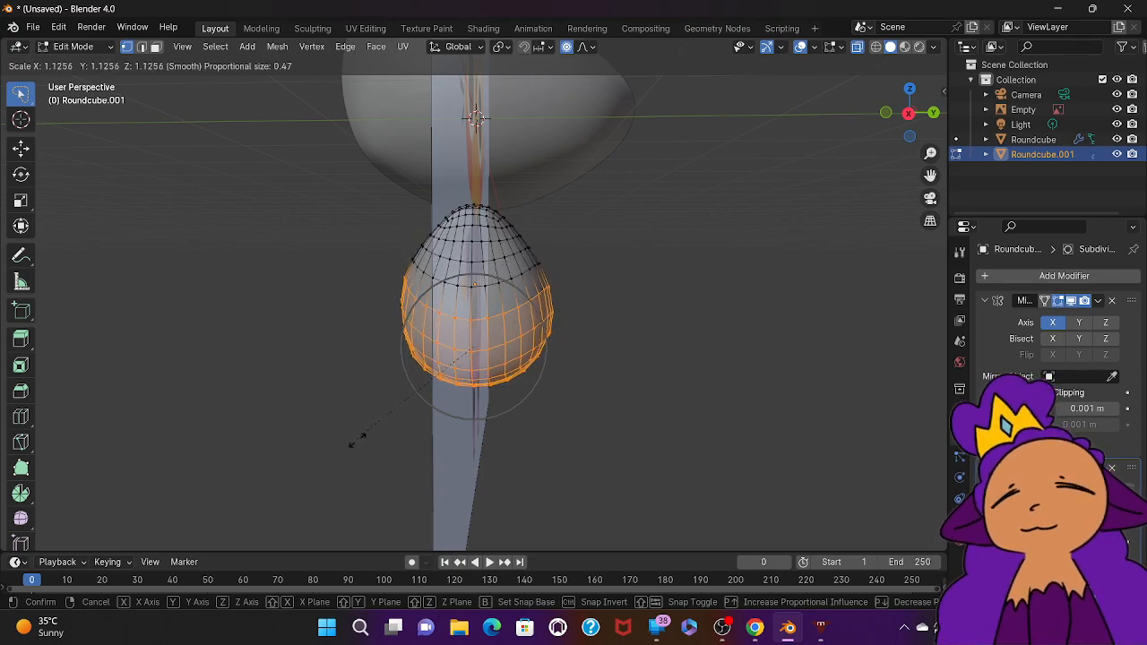
left_click(357, 440)
left_click(357, 442)
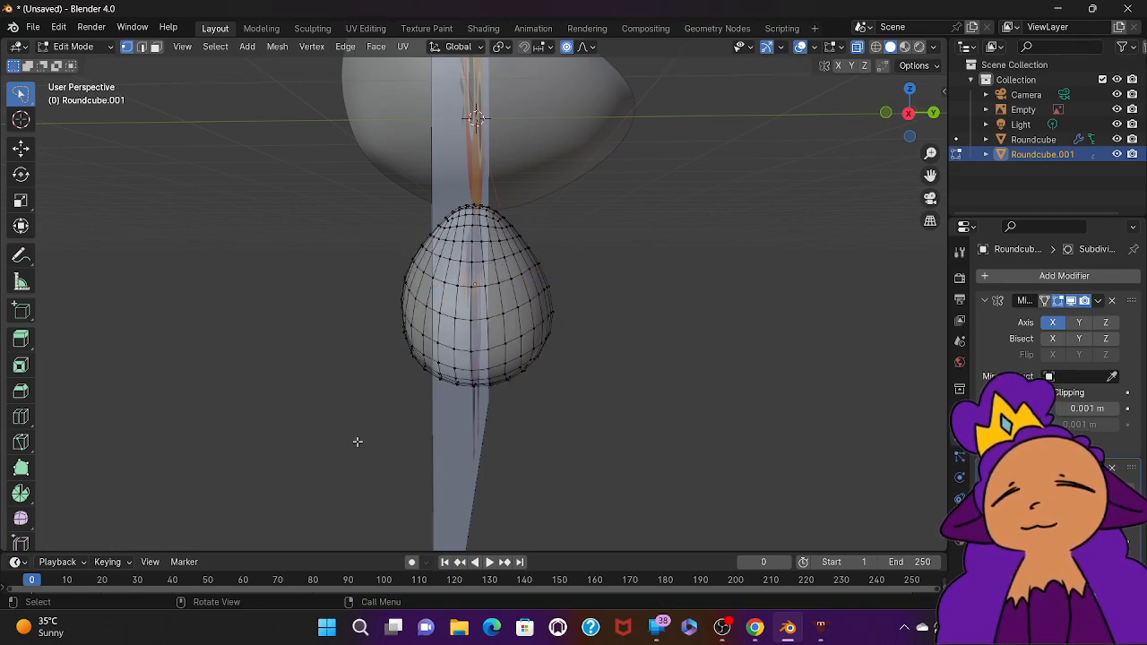
scroll(358, 442, "right", 5)
scroll(358, 442, "right", 3)
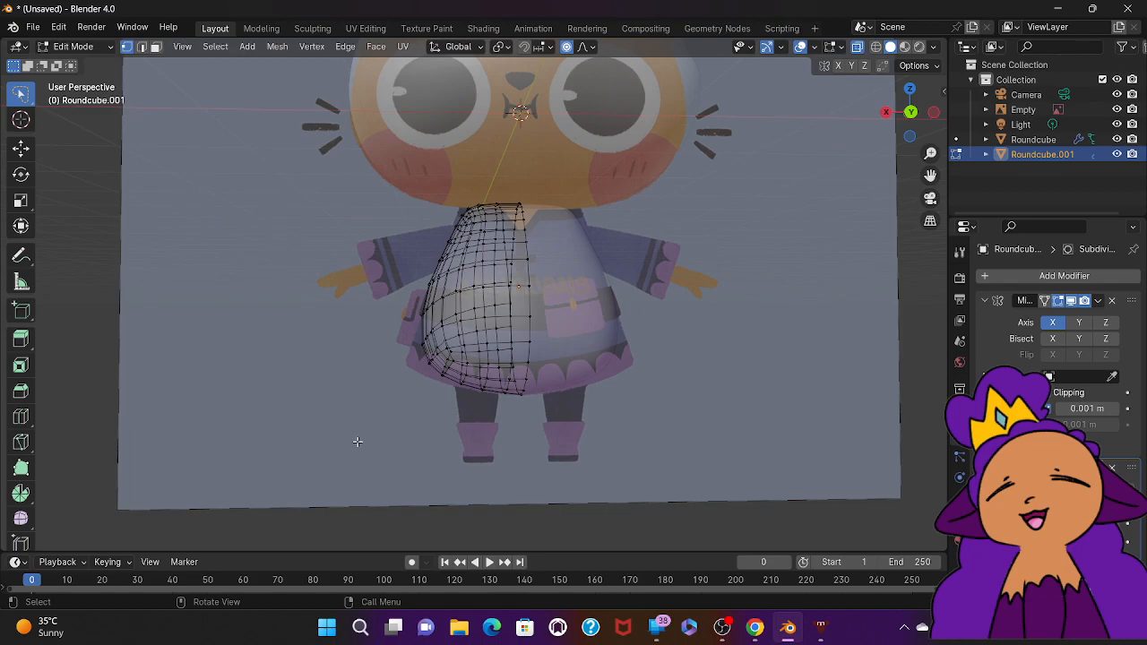
scroll(358, 442, "right", 4)
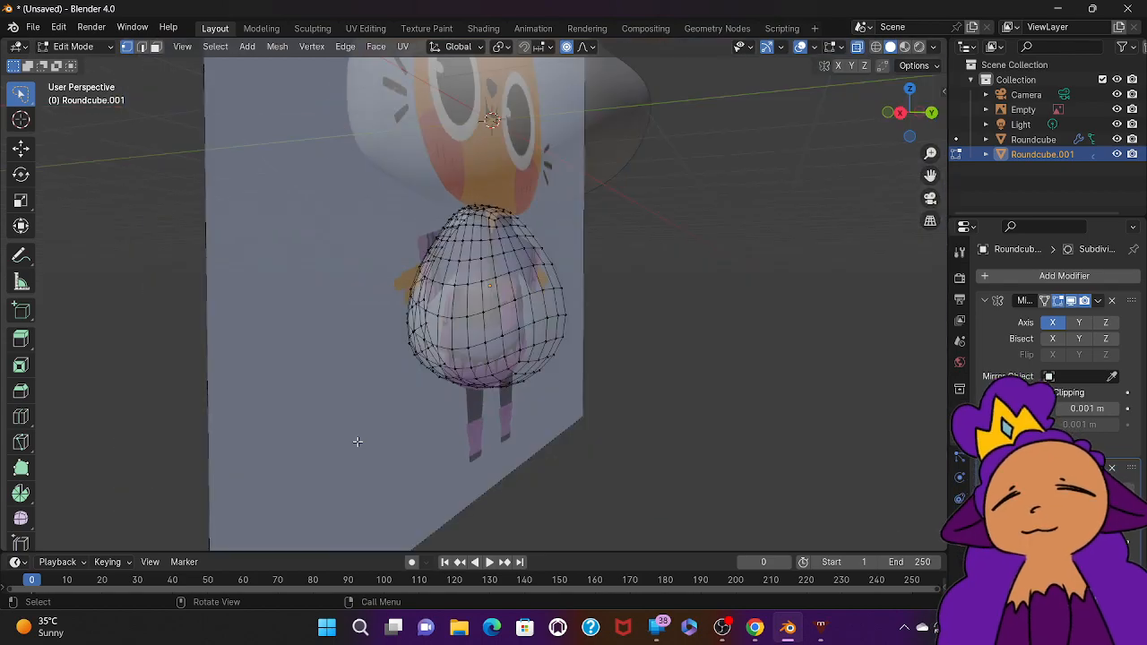
scroll(358, 442, "right", 4)
scroll(358, 442, "right", 5)
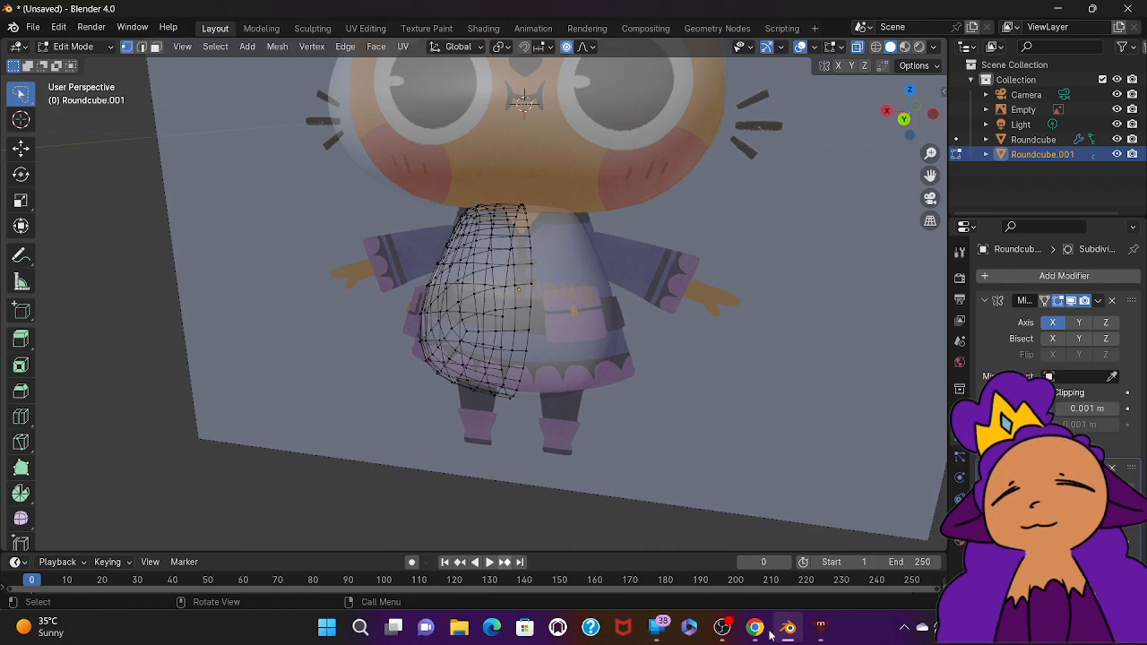
Step: Watch the YouTube tutorial in Chrome through the rotation of the body's leg opening, pause it, and return to Blender
mouse_move(755, 628)
left_click(699, 499)
left_click(637, 416)
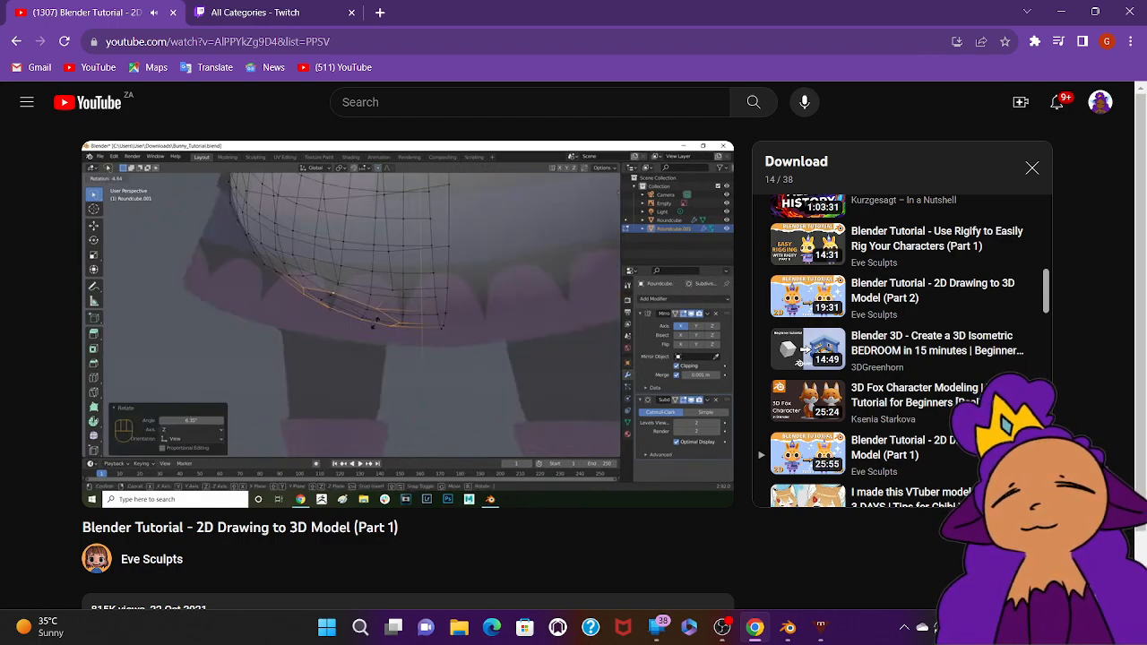
left_click(605, 348)
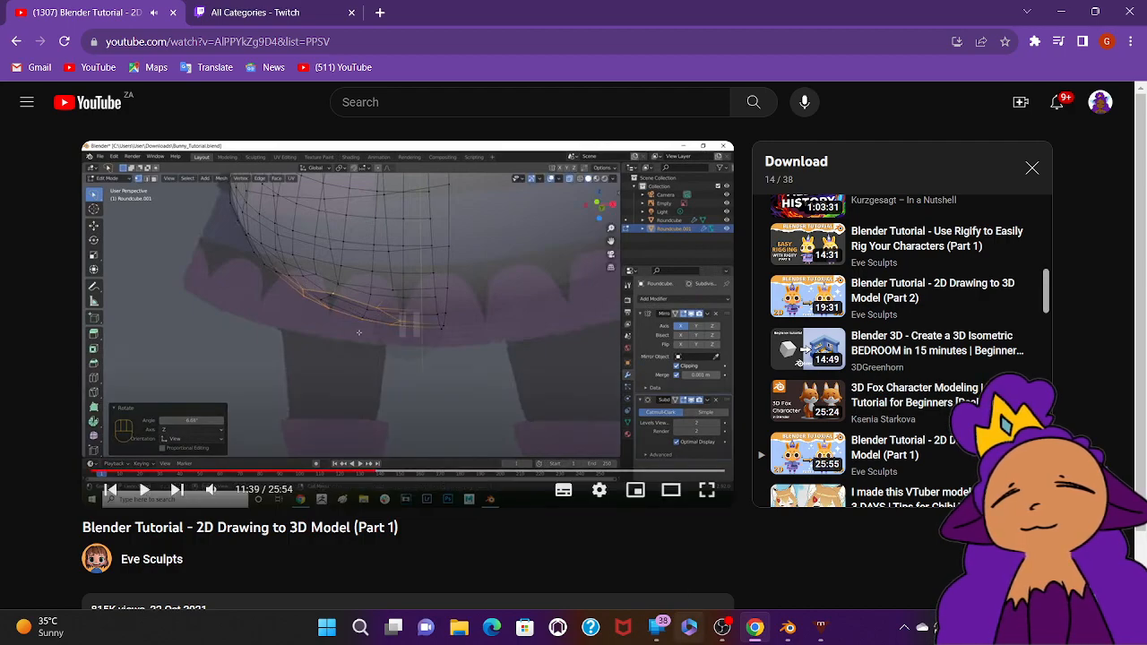
left_click(789, 628)
Step: Delete the vertex on the underside of the body's half above the leg to open a leg hole
scroll(651, 376, "down", 8)
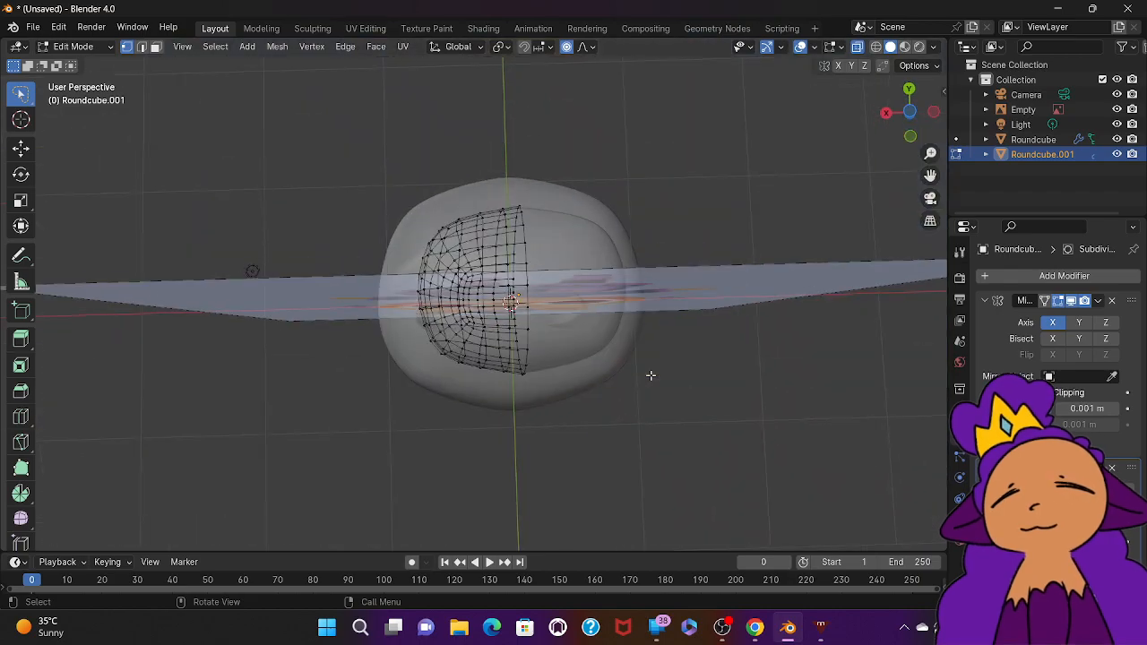
scroll(650, 376, "up", 4)
scroll(650, 375, "up", 3)
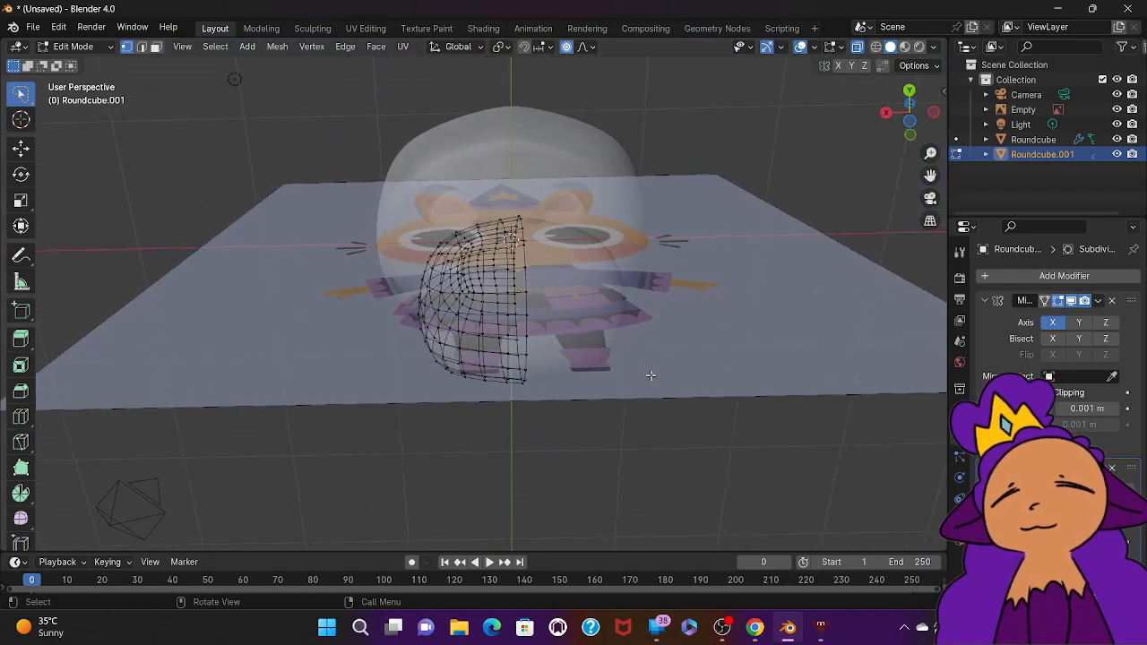
scroll(651, 375, "up", 7)
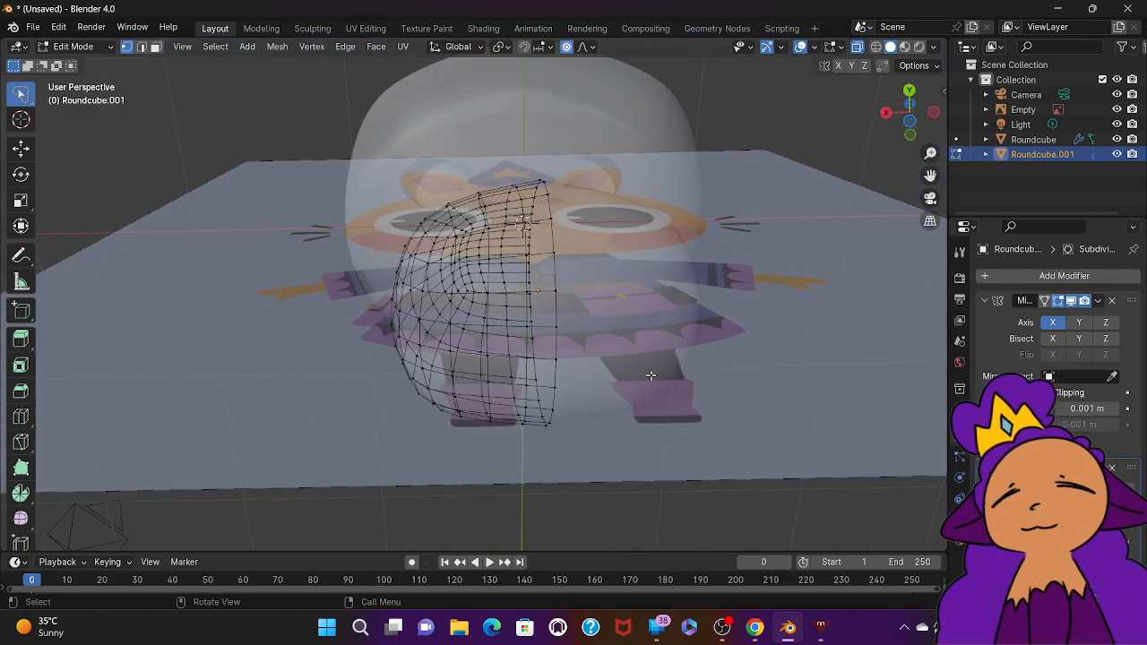
scroll(651, 375, "down", 2)
scroll(643, 364, "down", 5)
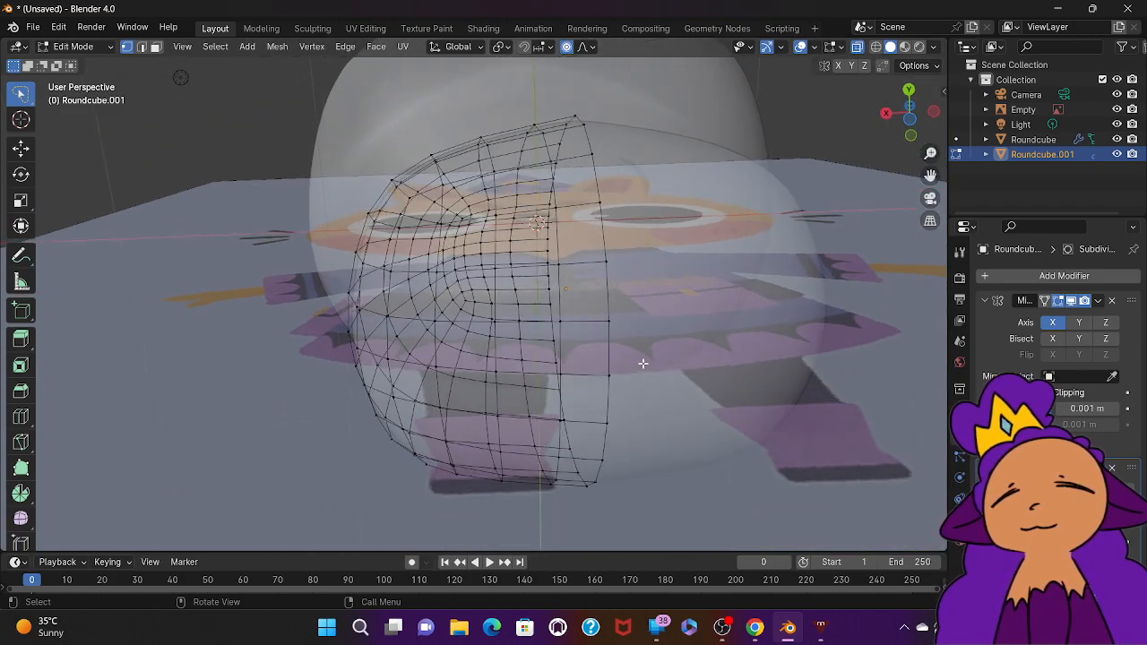
scroll(643, 364, "up", 5)
scroll(642, 364, "down", 2)
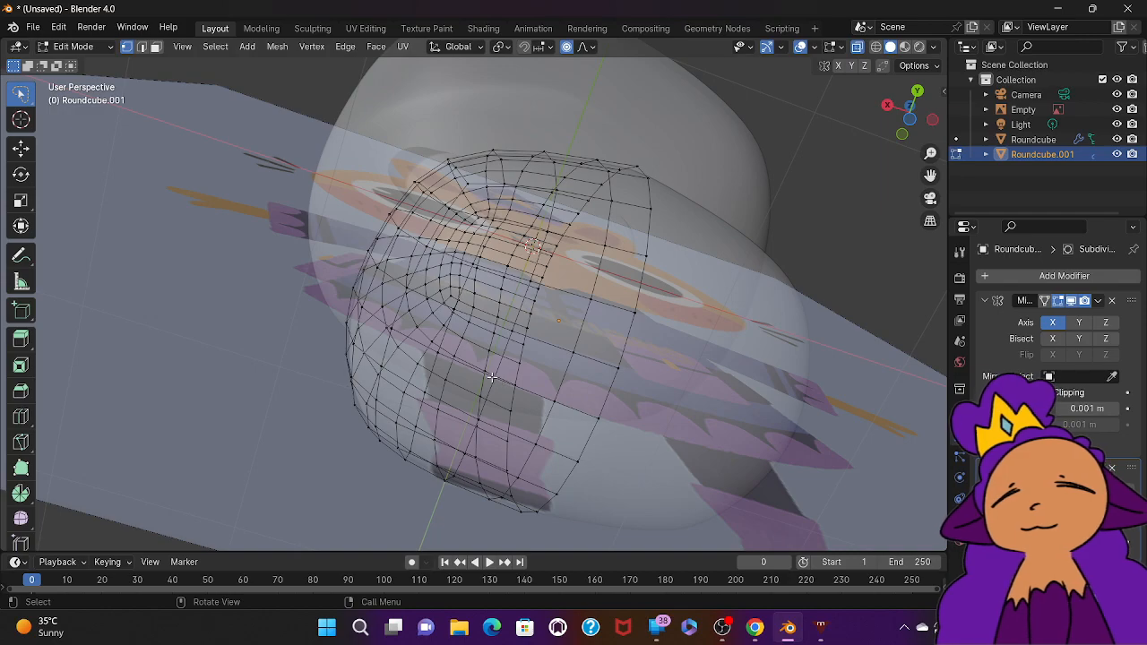
key("x")
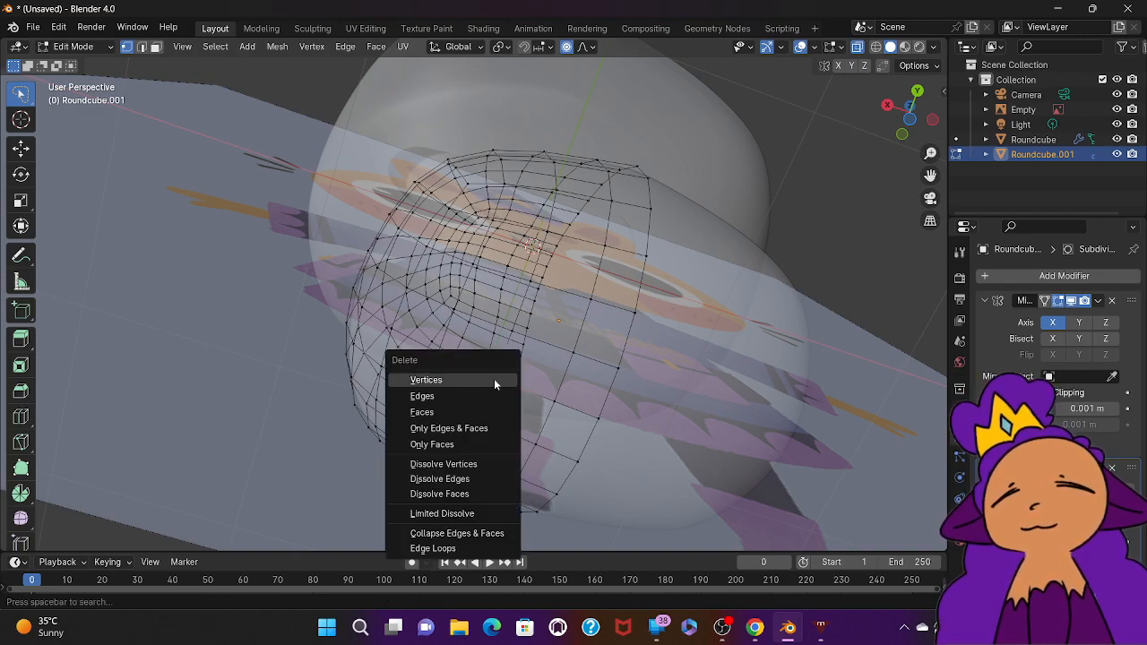
left_click(494, 379)
Step: Select the vertices around the leg hole and make the opening round with LoopTools Circle
scroll(494, 380, "down", 5)
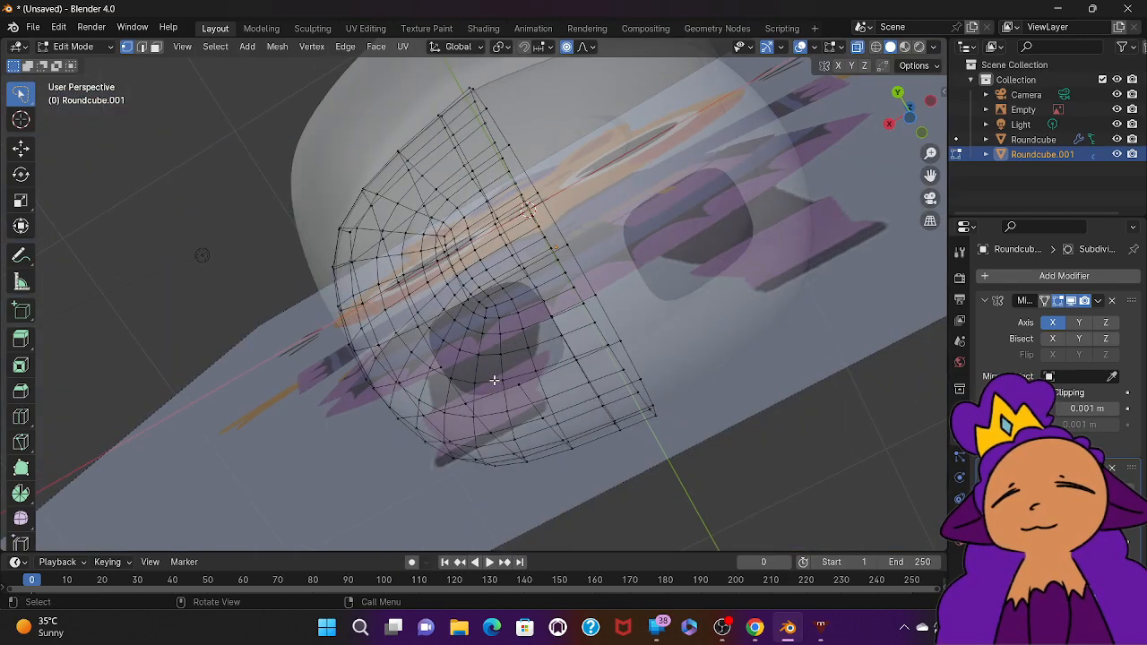
scroll(494, 380, "up", 5)
scroll(494, 380, "down", 6)
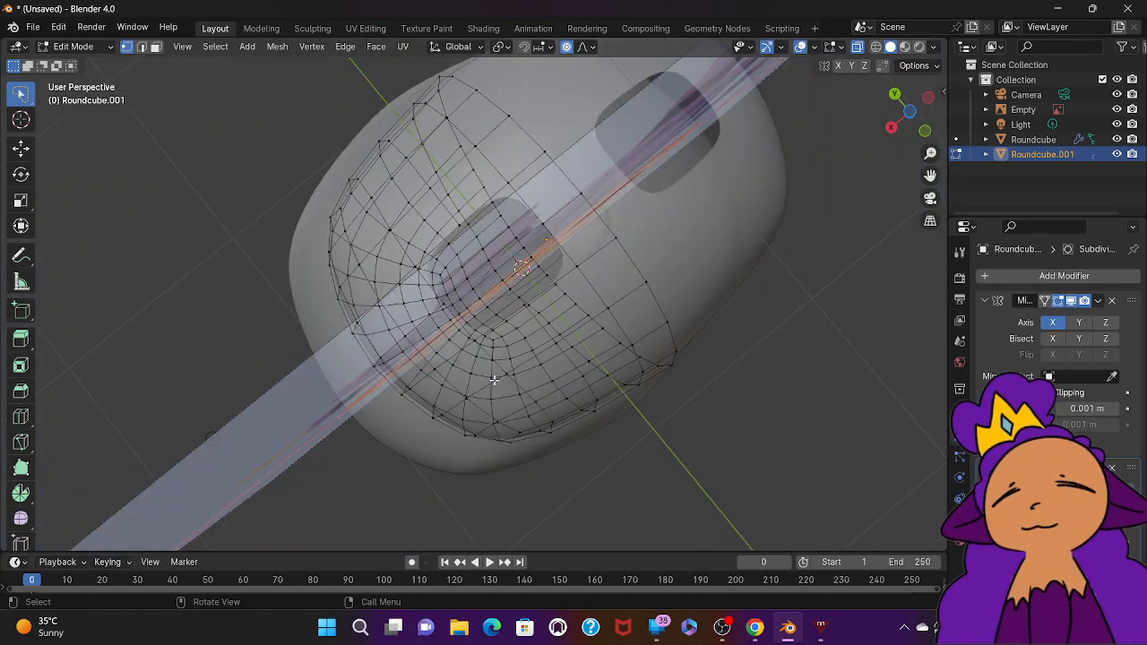
scroll(494, 380, "left", 3)
scroll(494, 380, "left", 3)
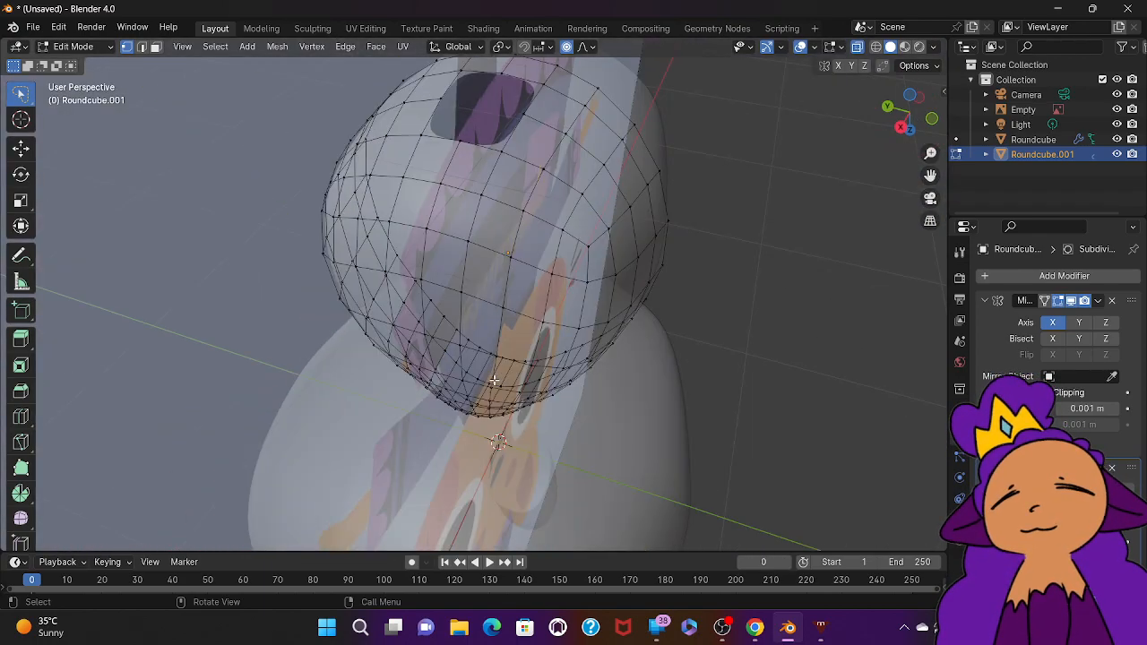
mouse_move(549, 102)
left_mouse_down()
mouse_move(550, 89)
mouse_move(502, 59)
mouse_move(470, 59)
mouse_move(439, 80)
mouse_move(414, 142)
mouse_move(513, 162)
left_mouse_up()
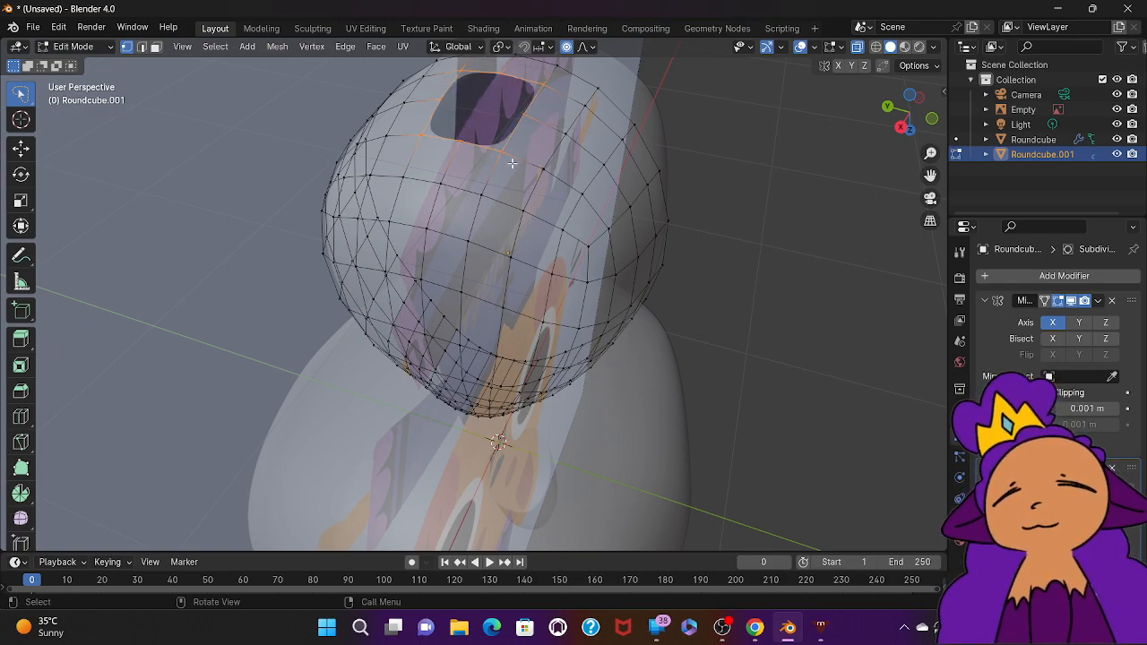
right_click(512, 162)
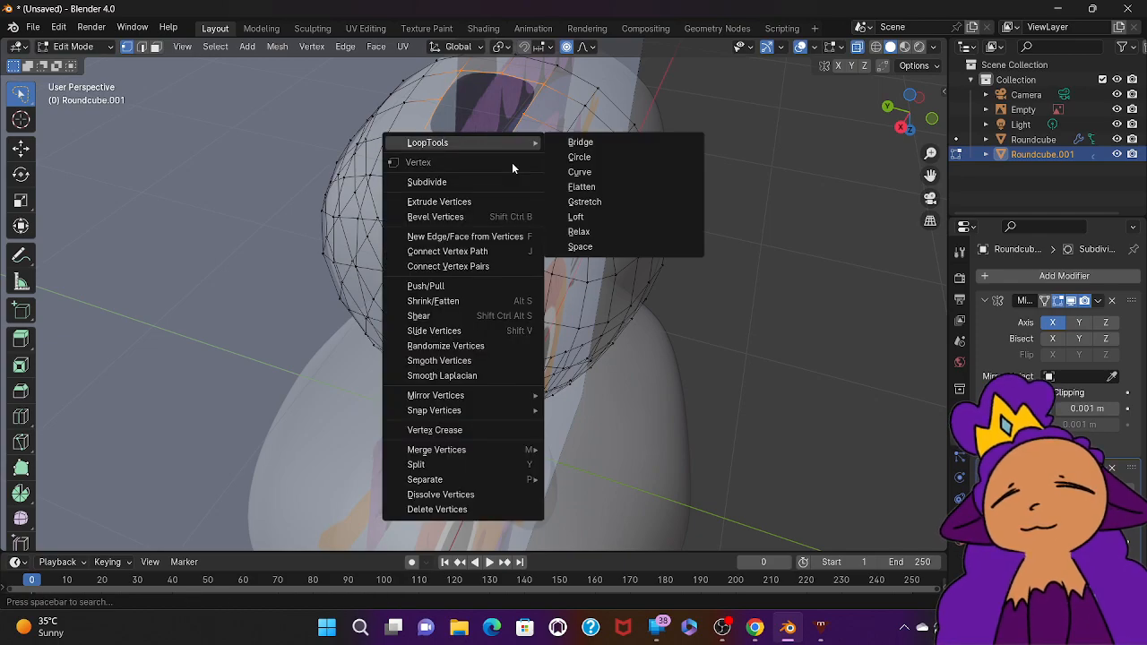
left_click(597, 160)
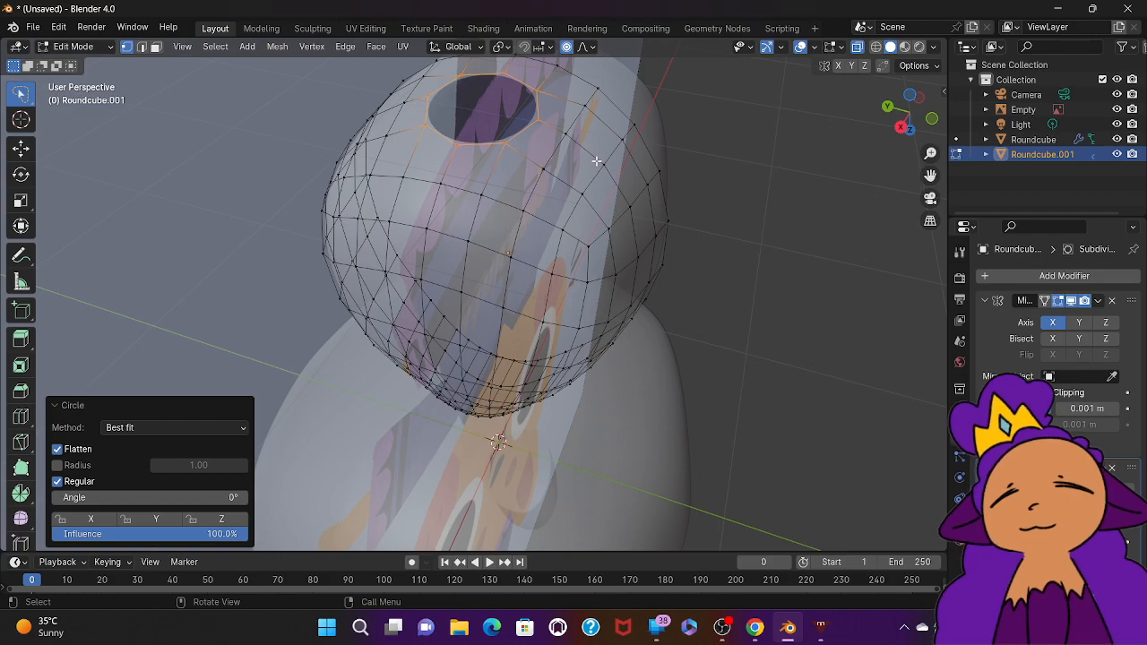
Step: Rotate the leg opening's vertex loop by about 0.85° in the front-facing view, turn off proportional editing, and hide the viewport tools
middle_click_drag(596, 160, 596, 161)
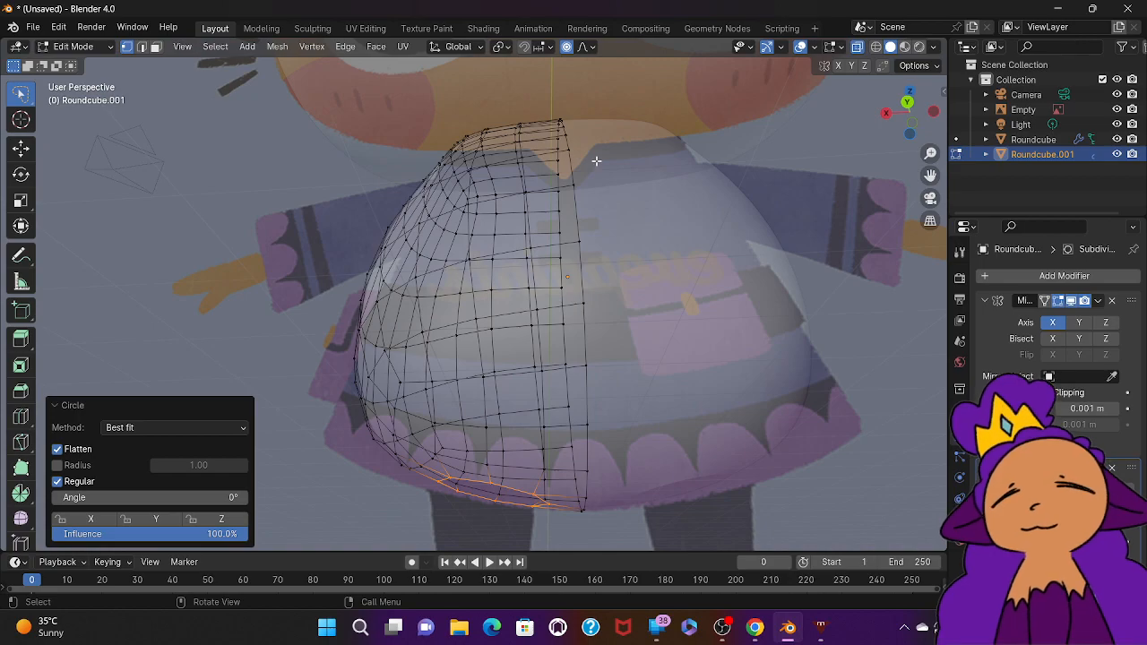
key("r")
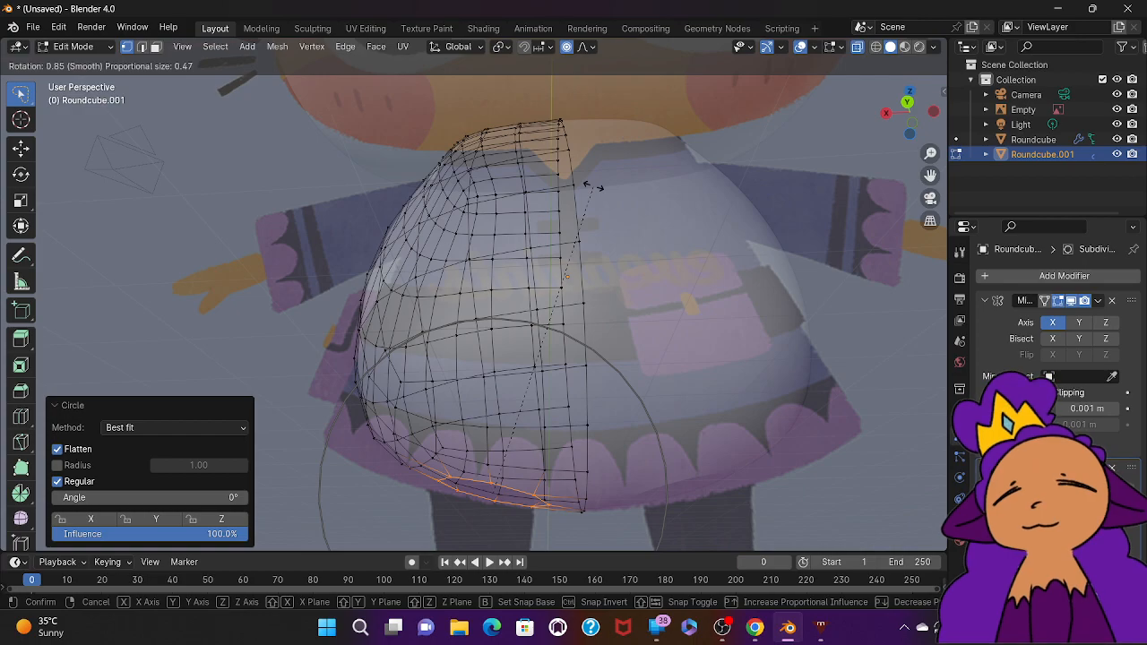
left_click(593, 186)
left_click(567, 50)
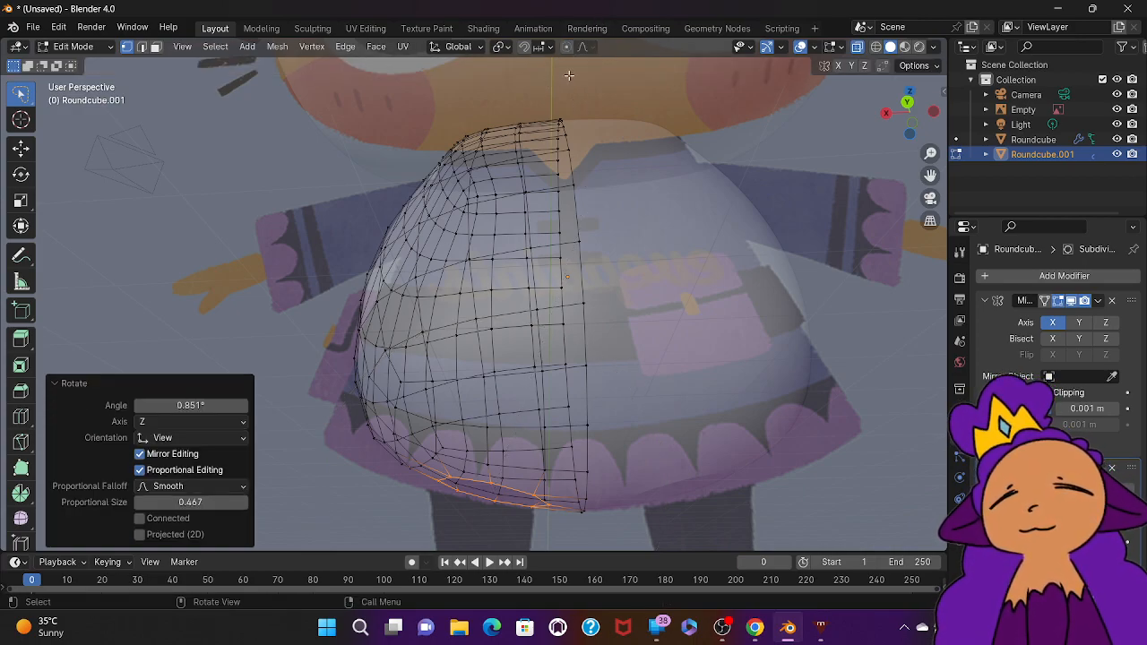
key("t")
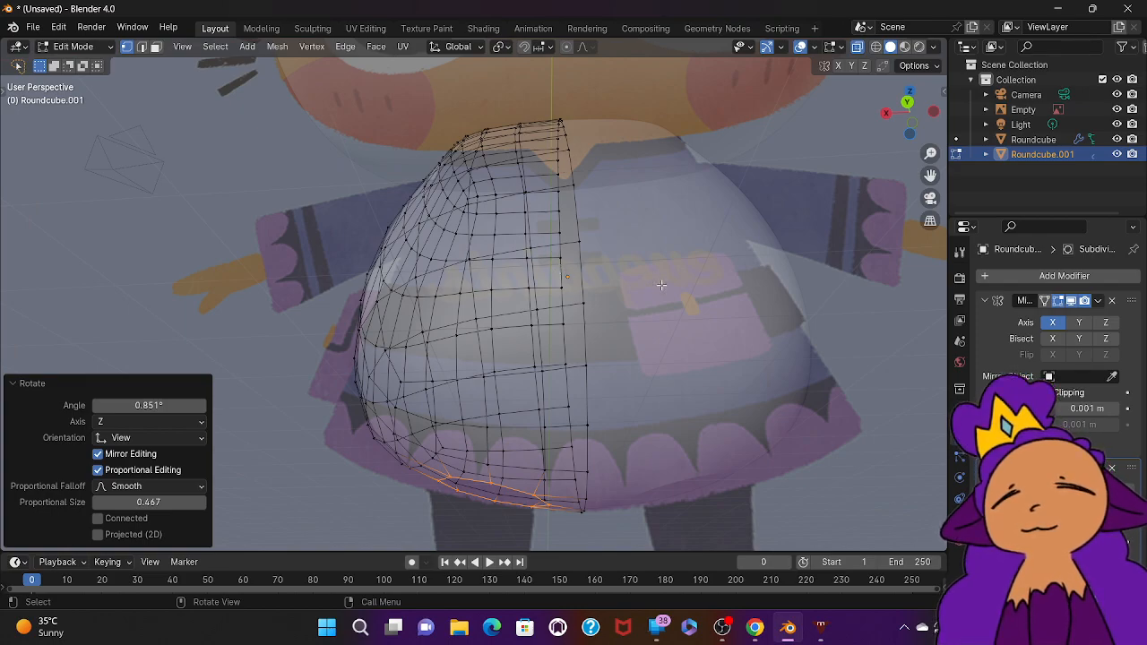
Step: Rotate the leg opening's loop by about -2.69° and move it about 0.024 m along X and 0.002 m along Y
key("r")
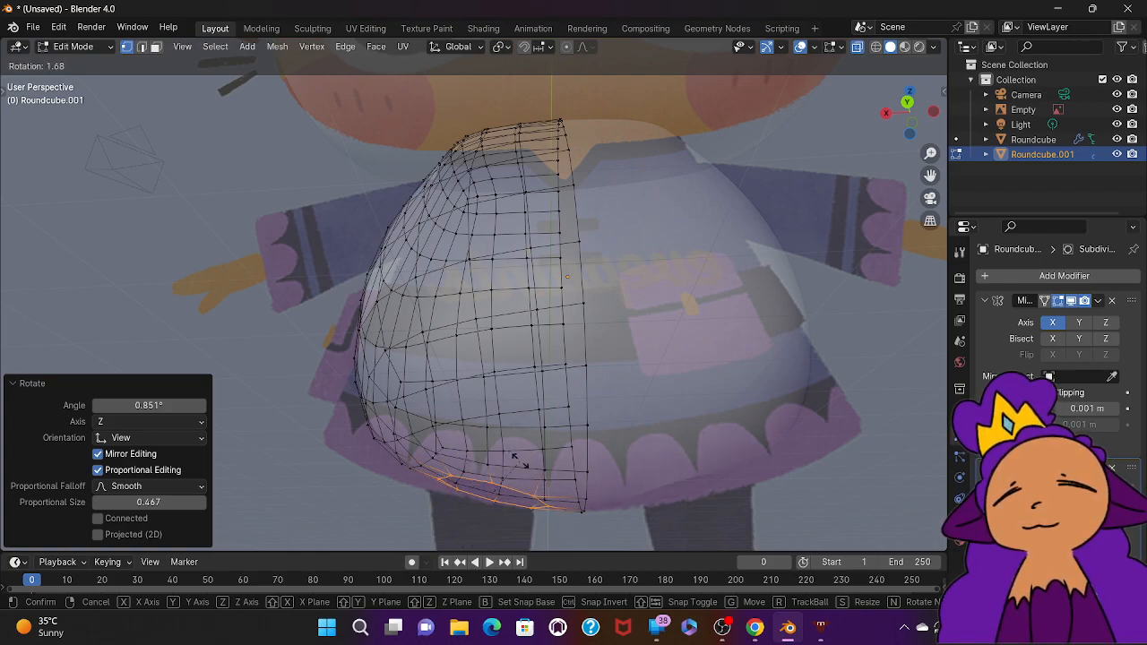
left_click(517, 460)
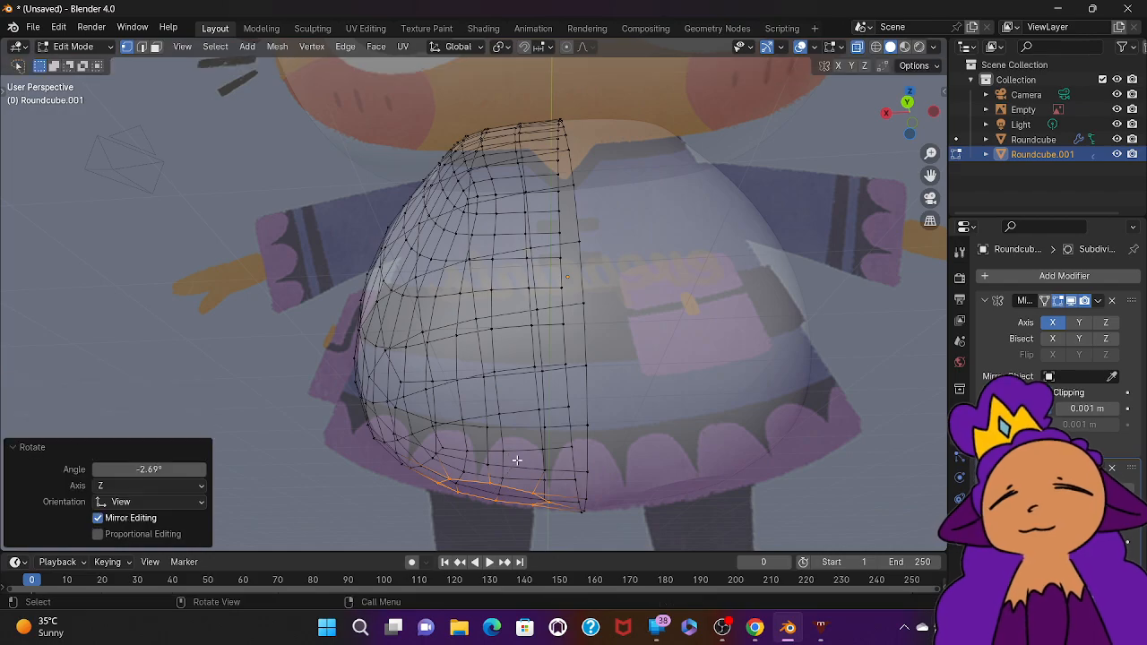
key("g")
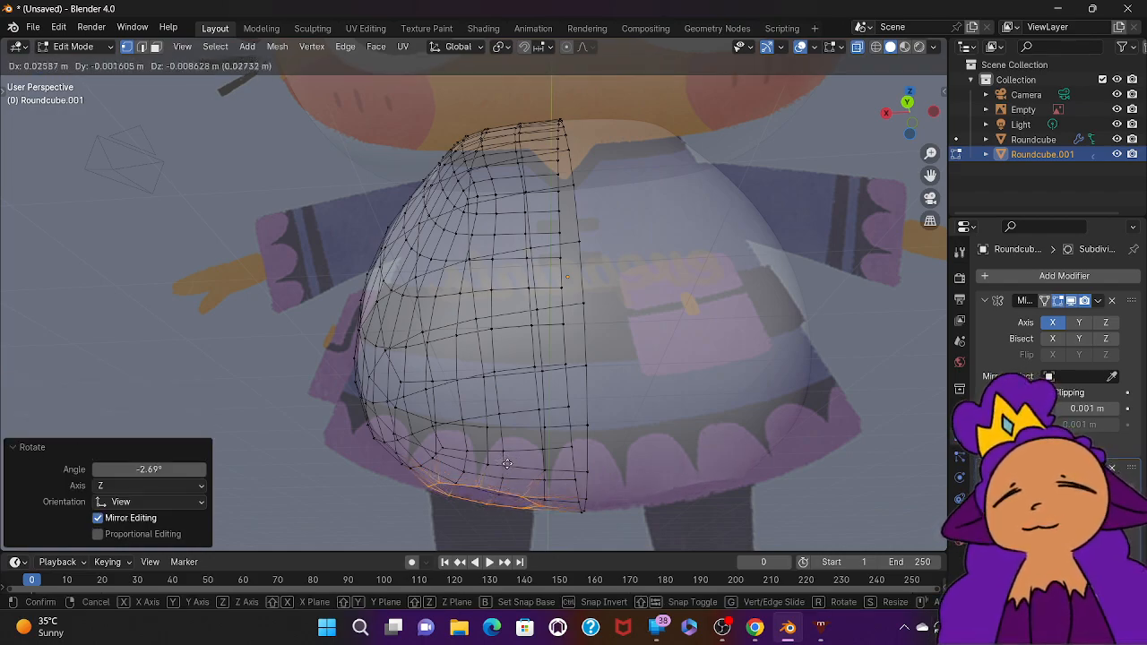
left_click(509, 460)
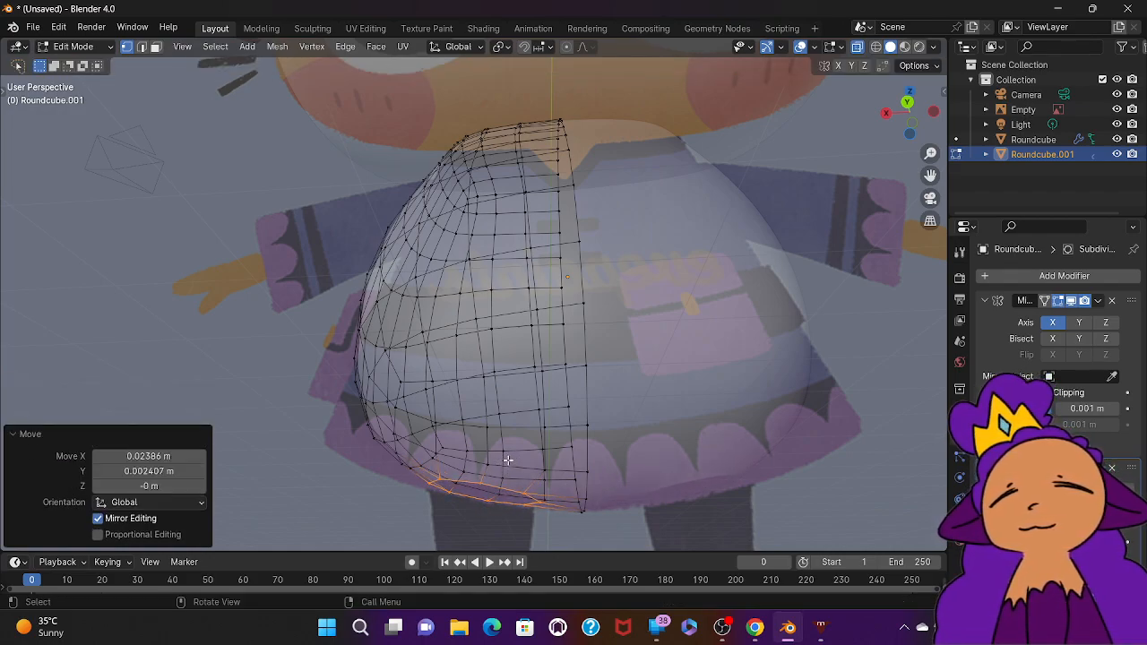
middle_click_drag(509, 460, 508, 460)
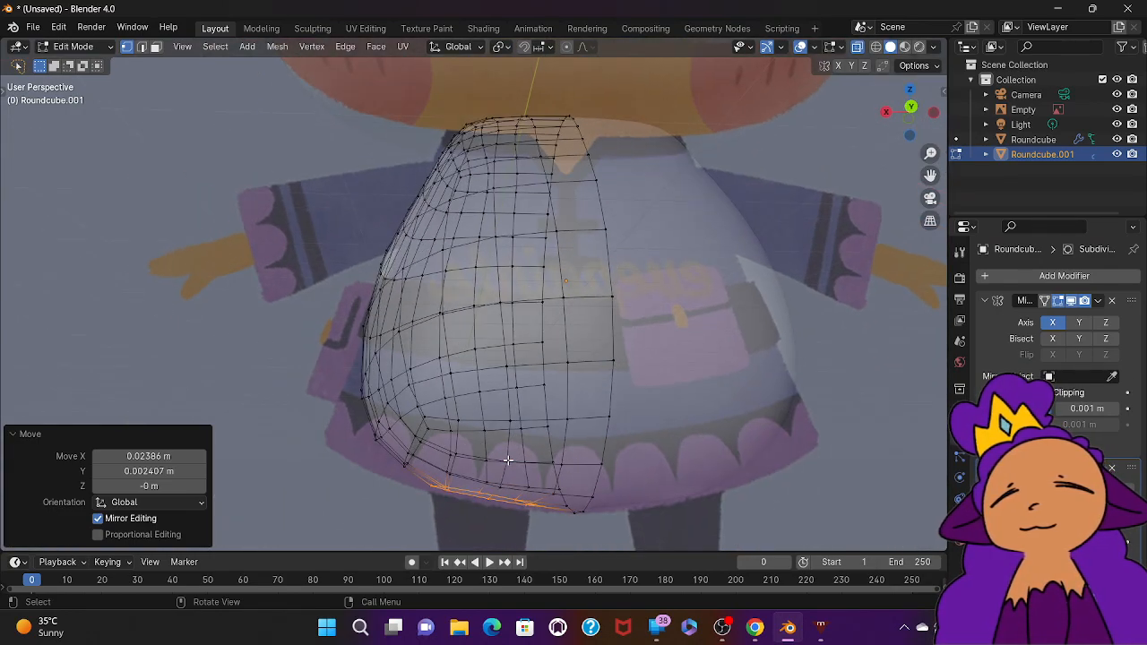
Step: Try extruding the leg opening's loop about 0.05 m downward, and undo the extrusion
key("g")
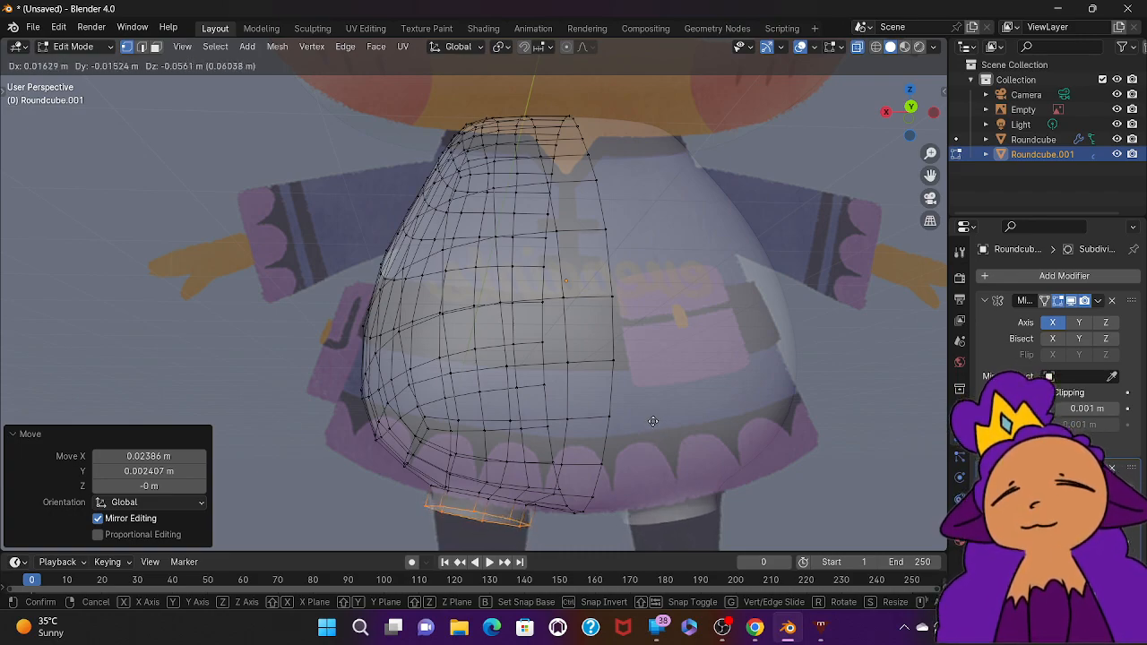
left_click(654, 421)
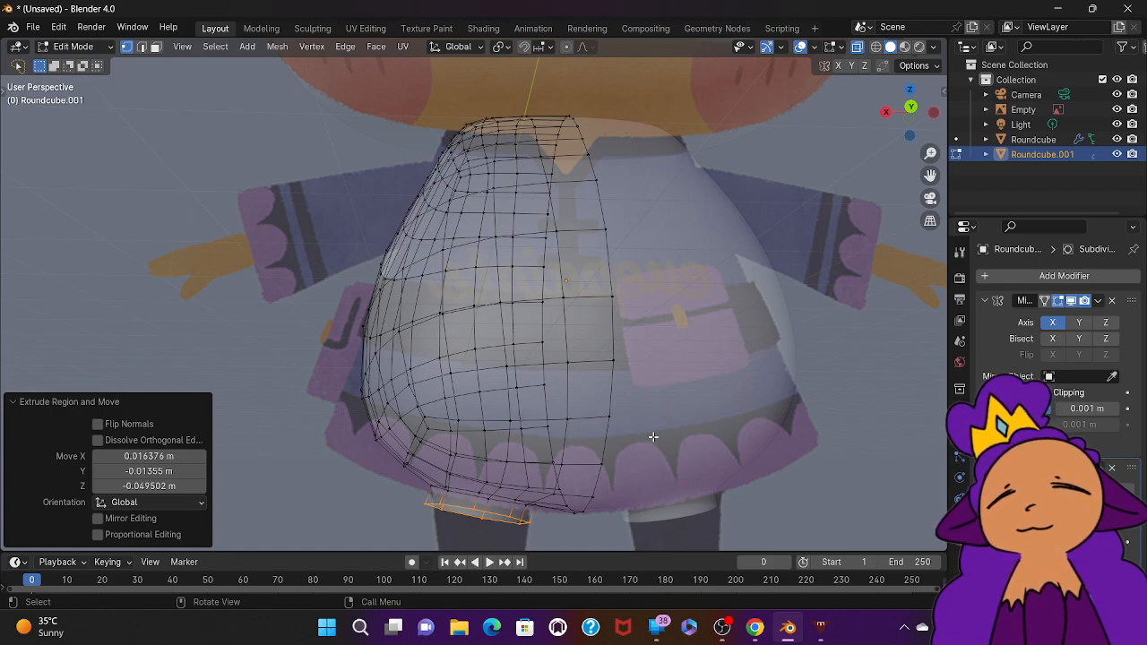
right_click(653, 436)
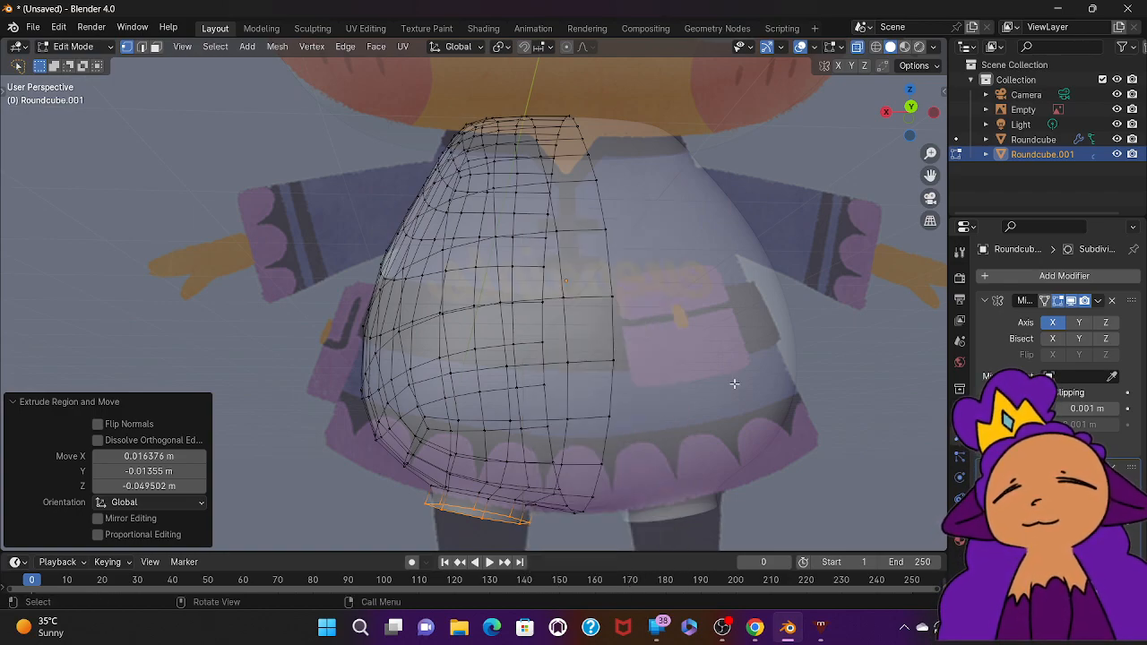
left_click(541, 529)
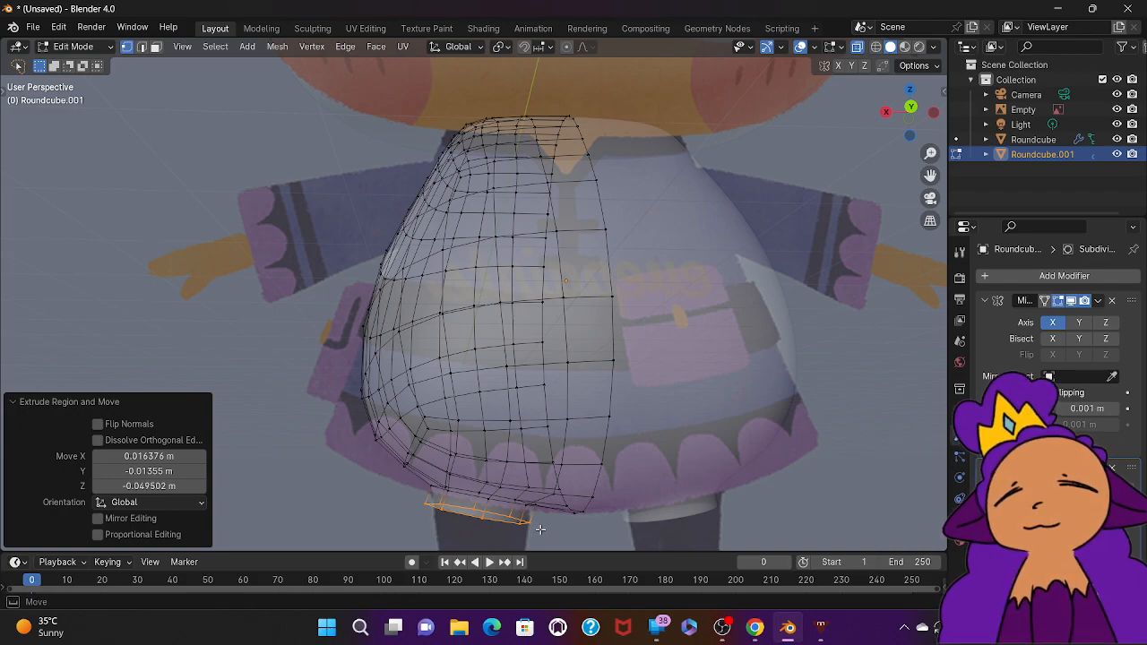
key("ctrl+z")
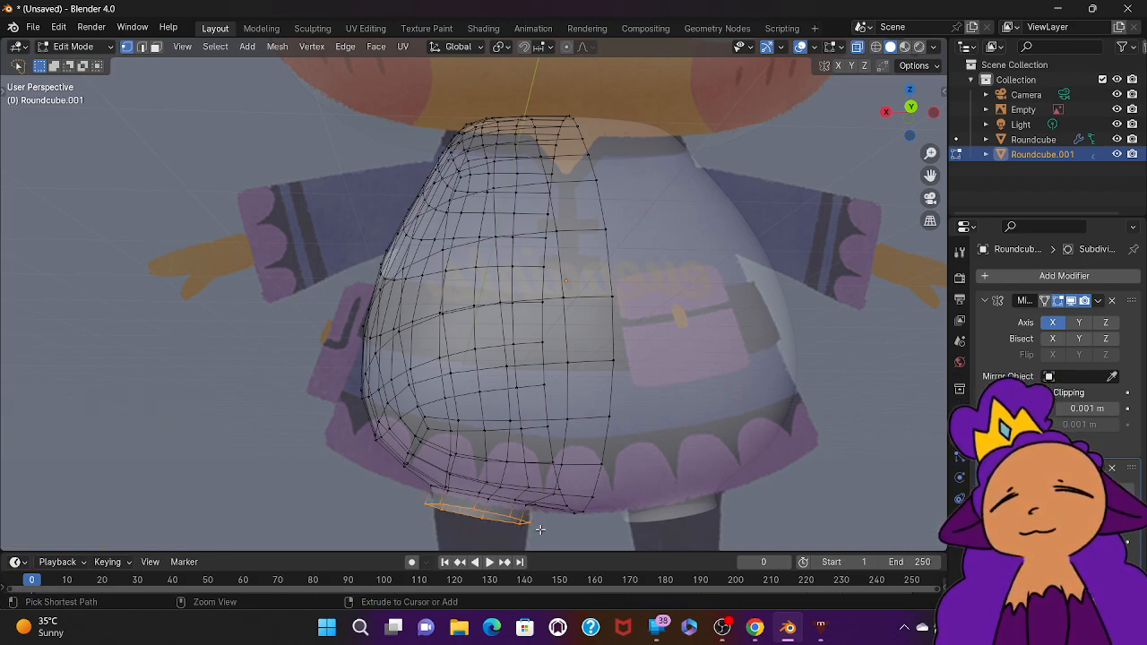
key("ctrl+z")
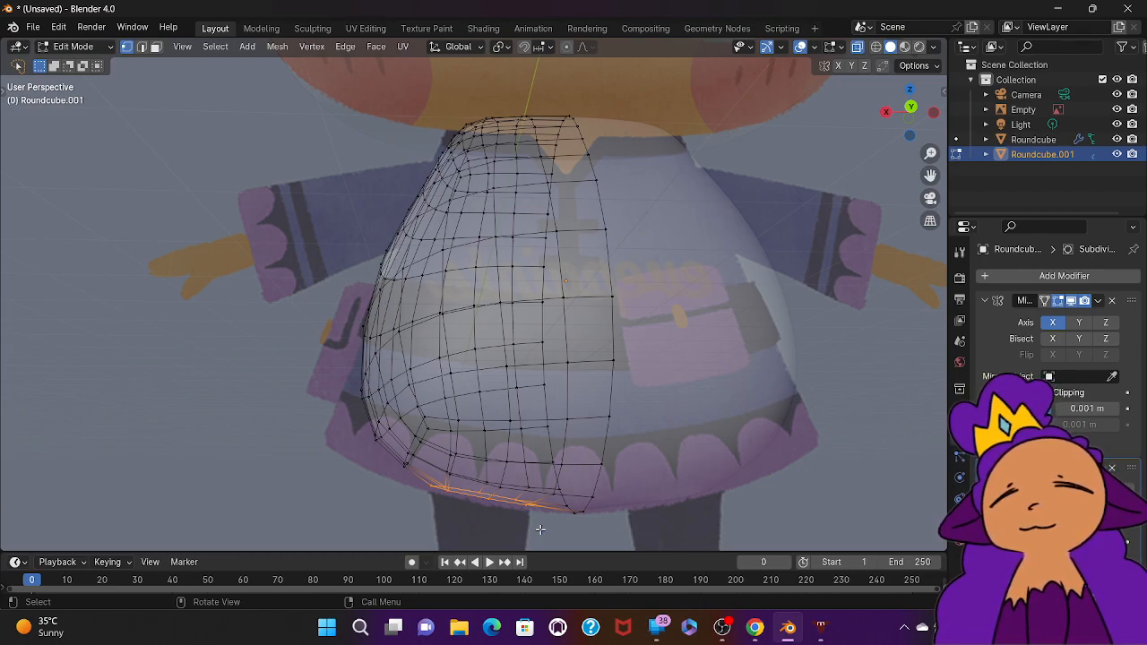
Step: Extrude the leg opening's loop about 0.075 m downward to start the leg and scale the new ring to 0.977
key("KP_Decimal")
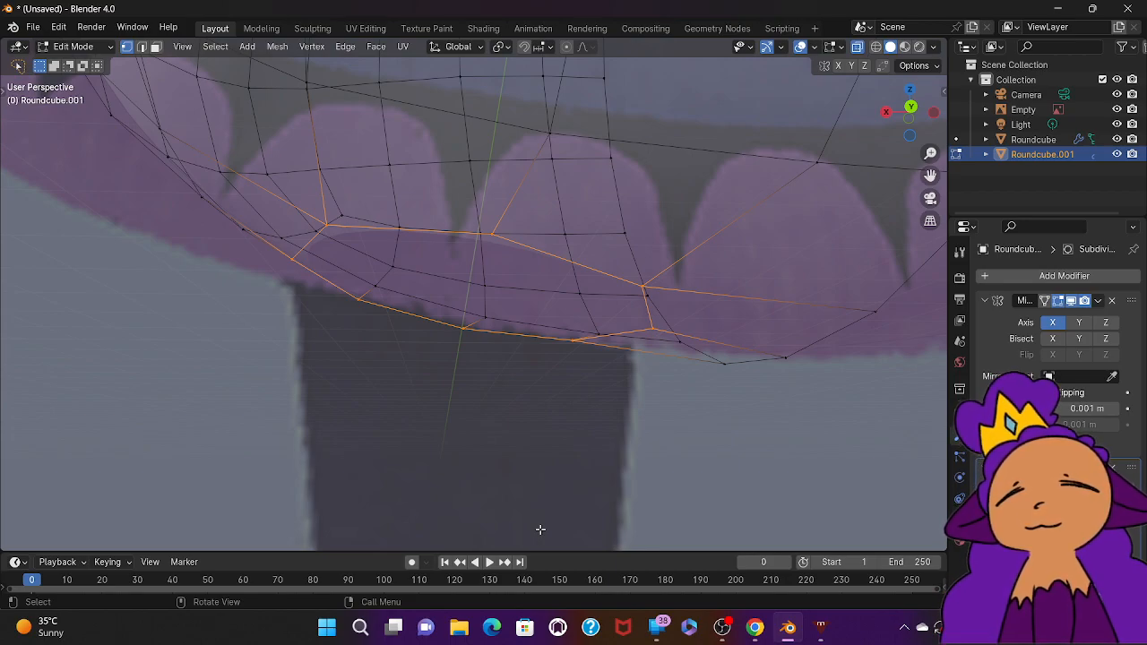
scroll(541, 529, "down", 2)
scroll(541, 530, "down", 4)
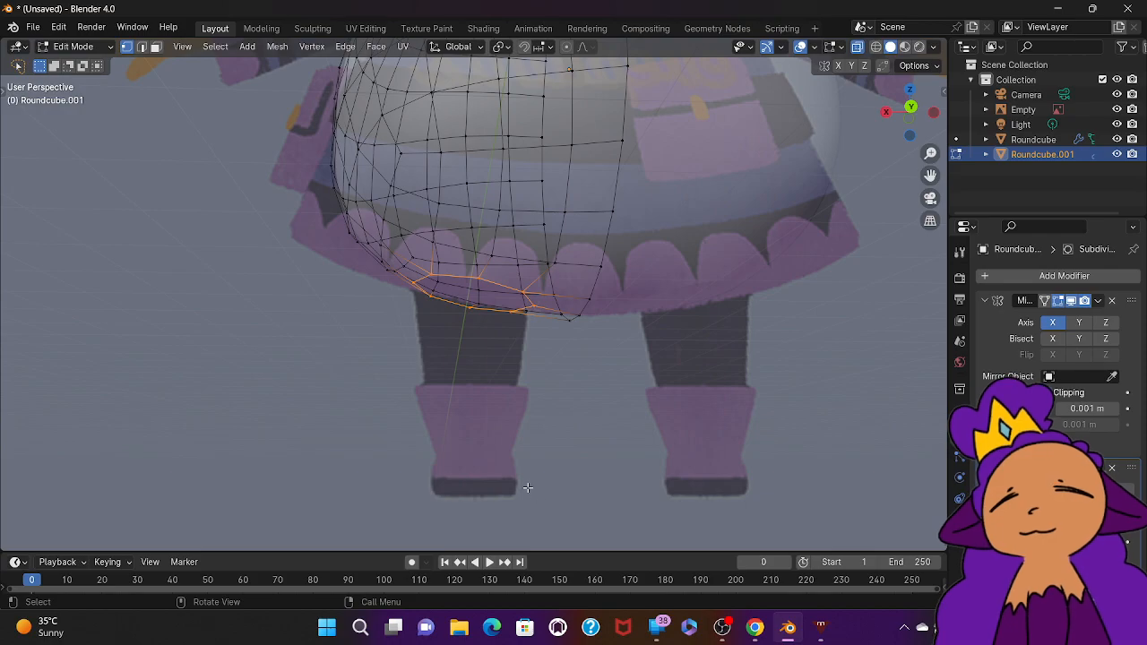
key("g")
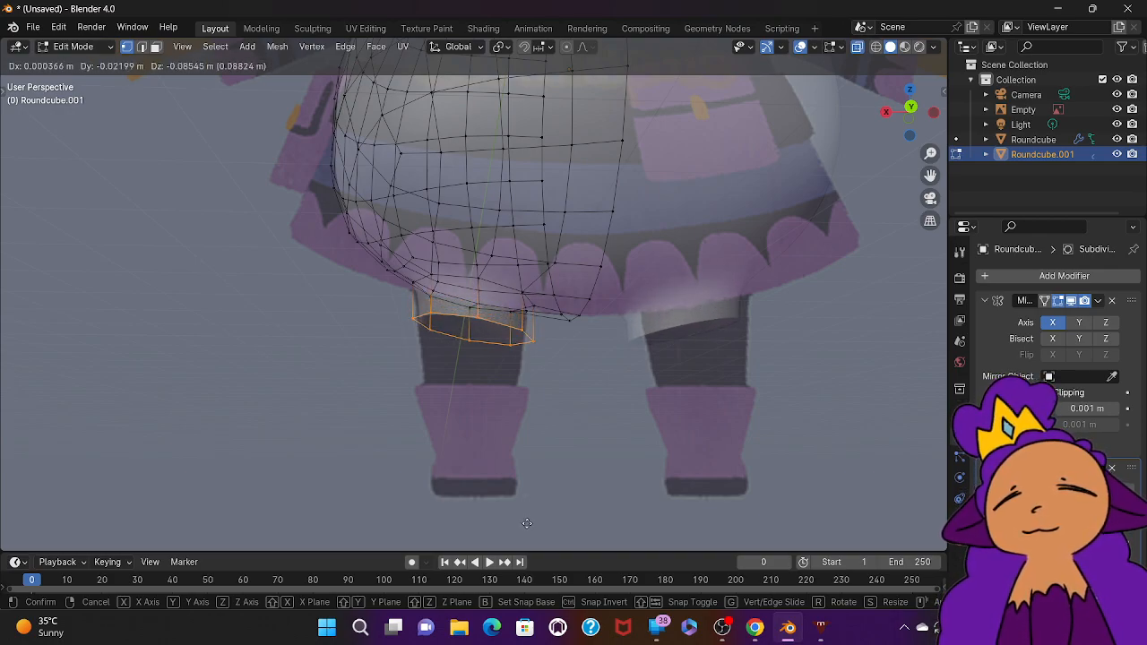
left_click(526, 520)
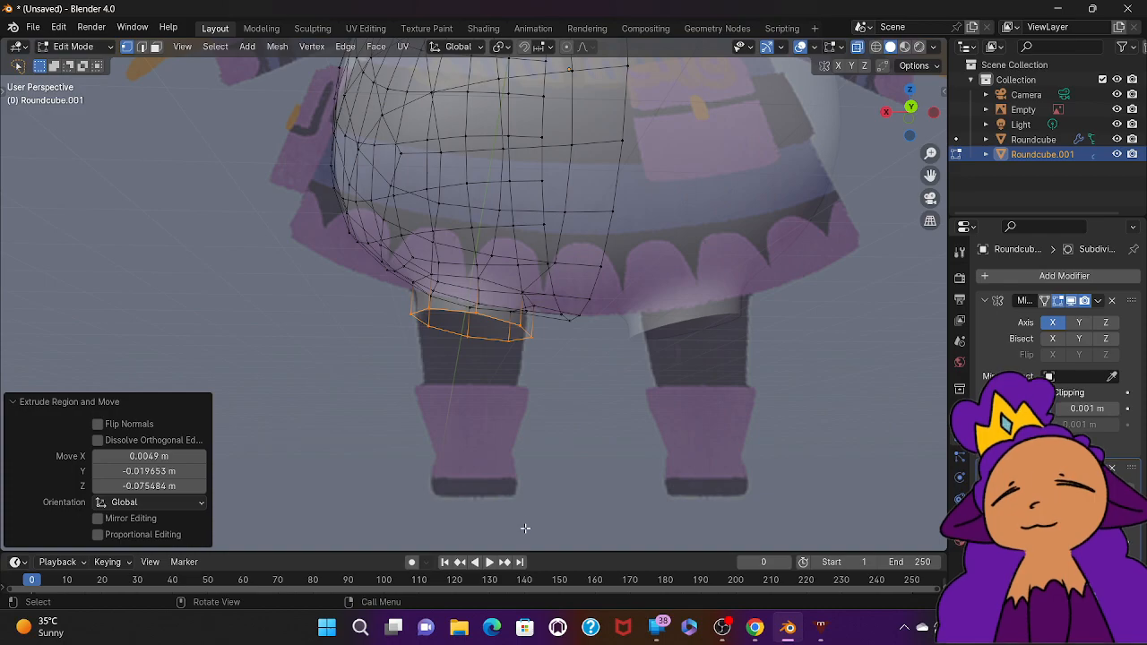
key("s")
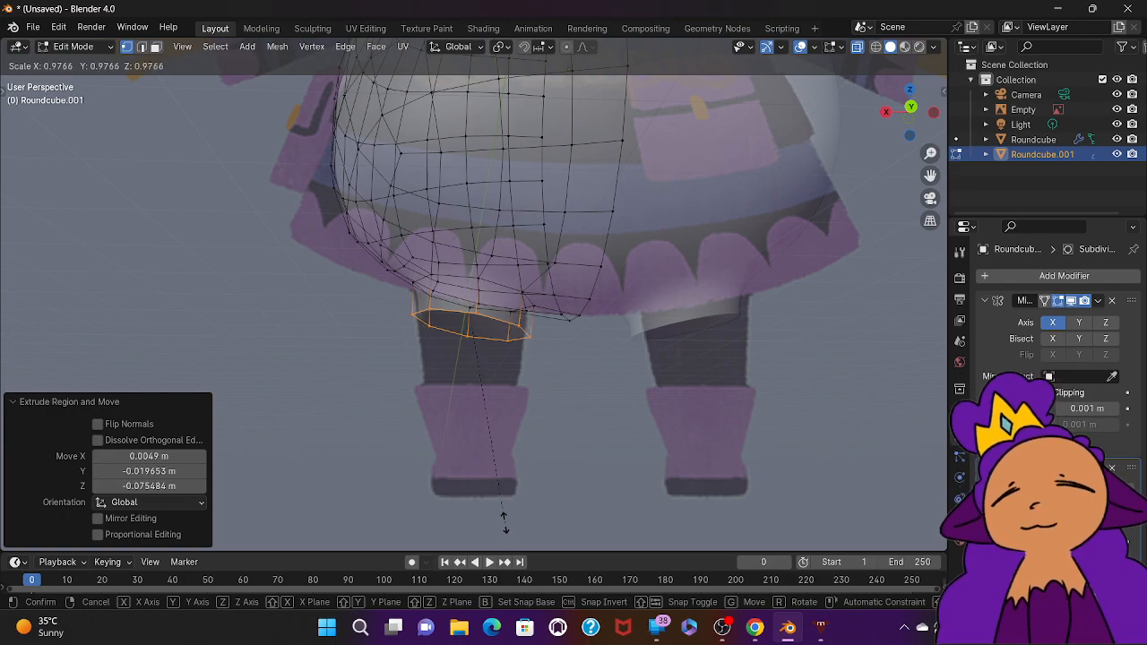
left_click(504, 520)
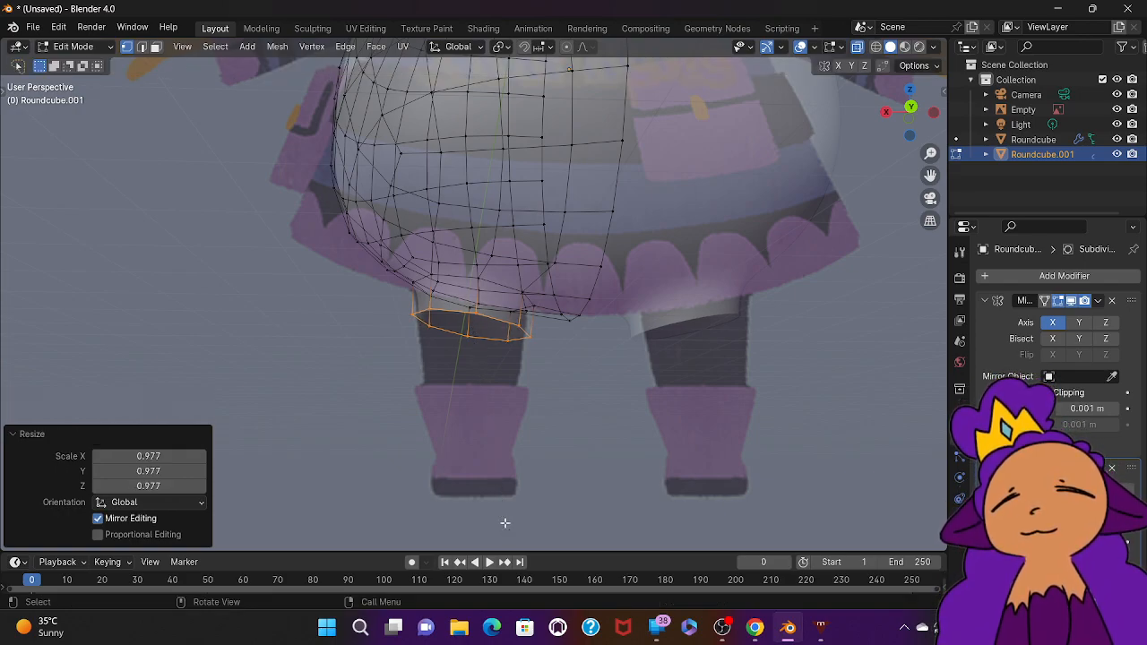
Step: Extrude the leg's end ring downward twice, about 0.080 m and 0.070 m, and scale the last ring to 0.933
key("e")
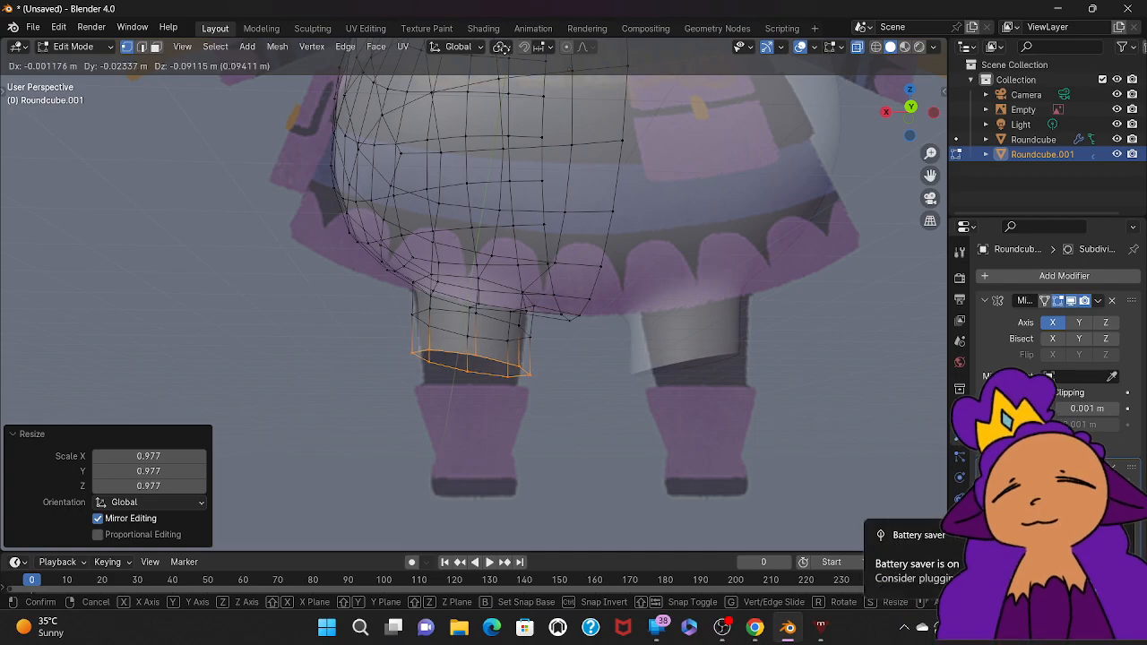
left_click(504, 49)
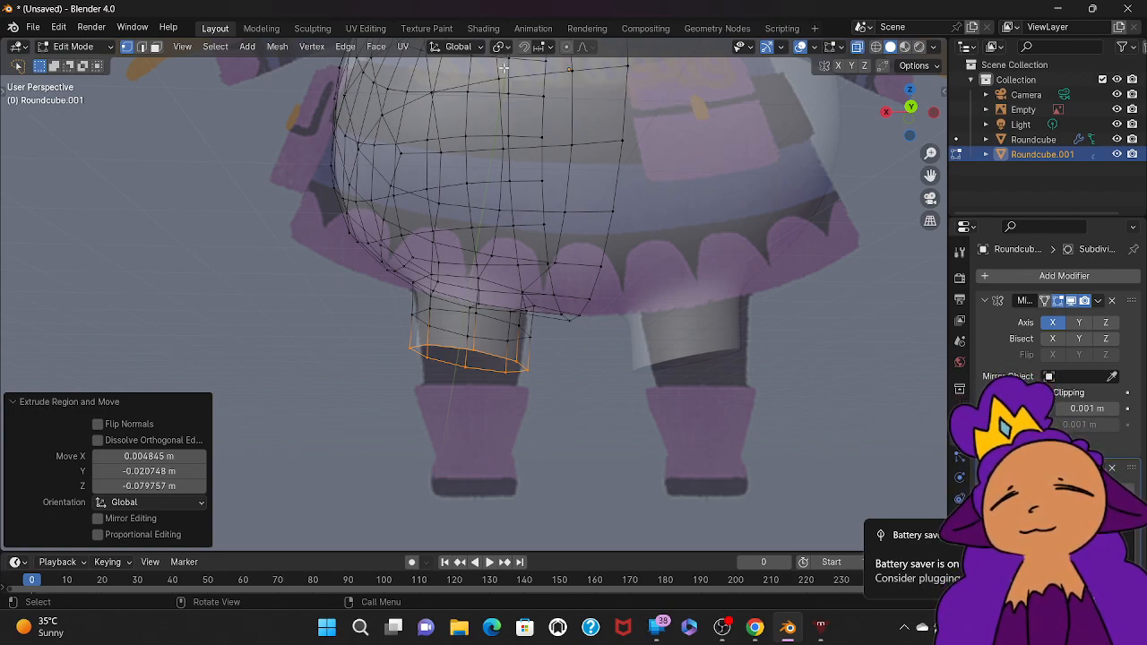
key("e")
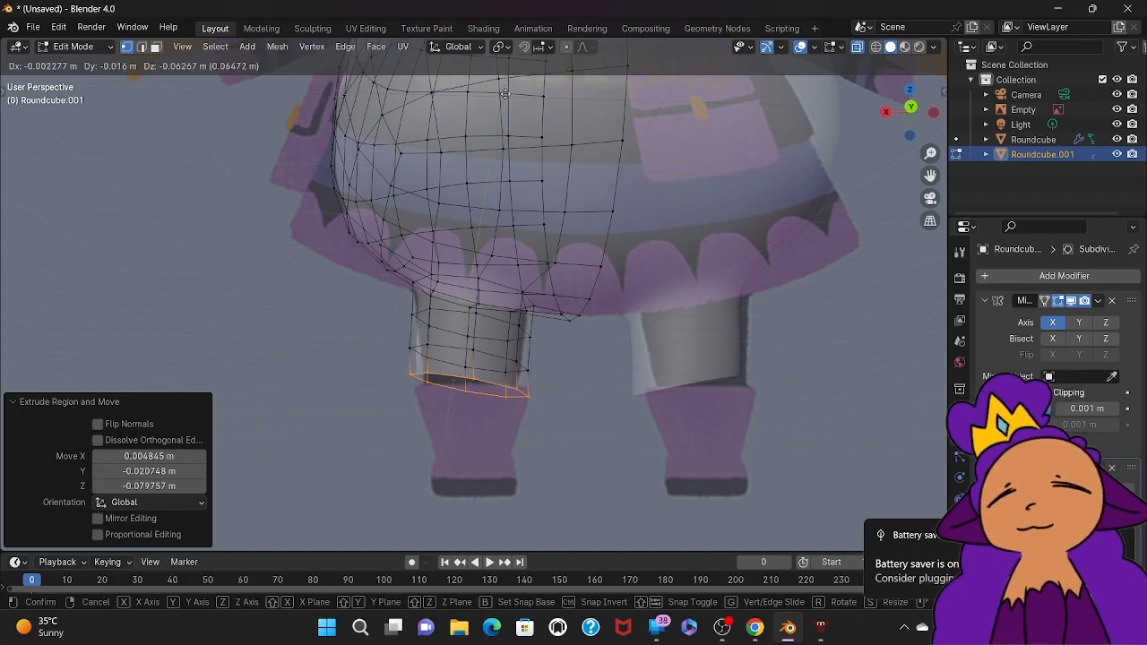
left_click(502, 96)
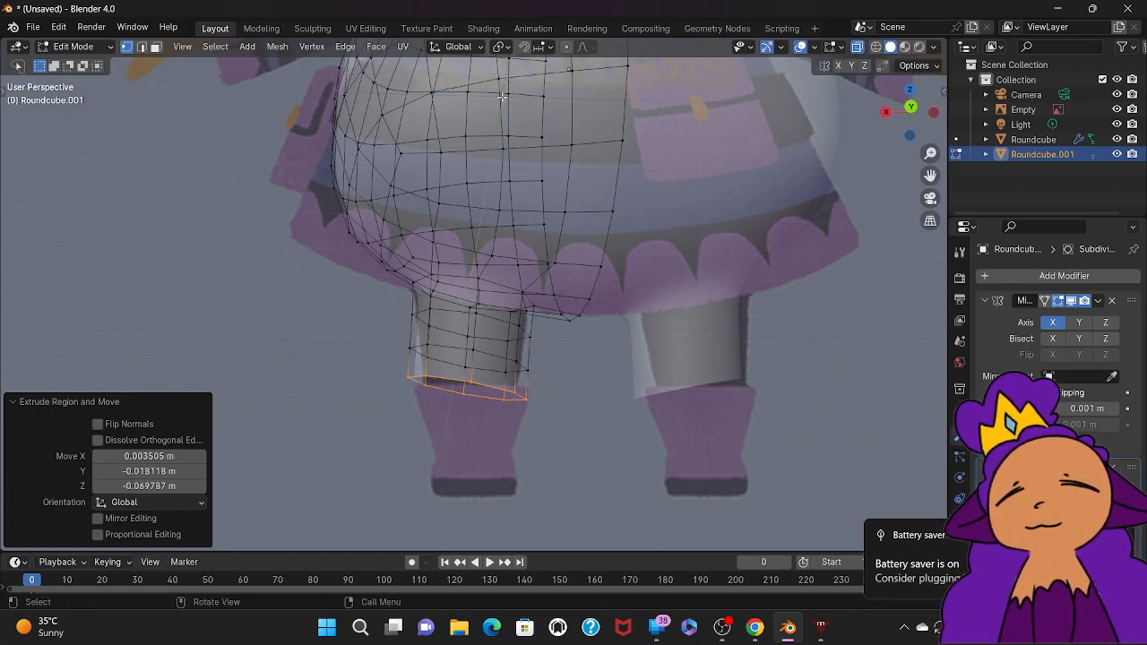
key("s")
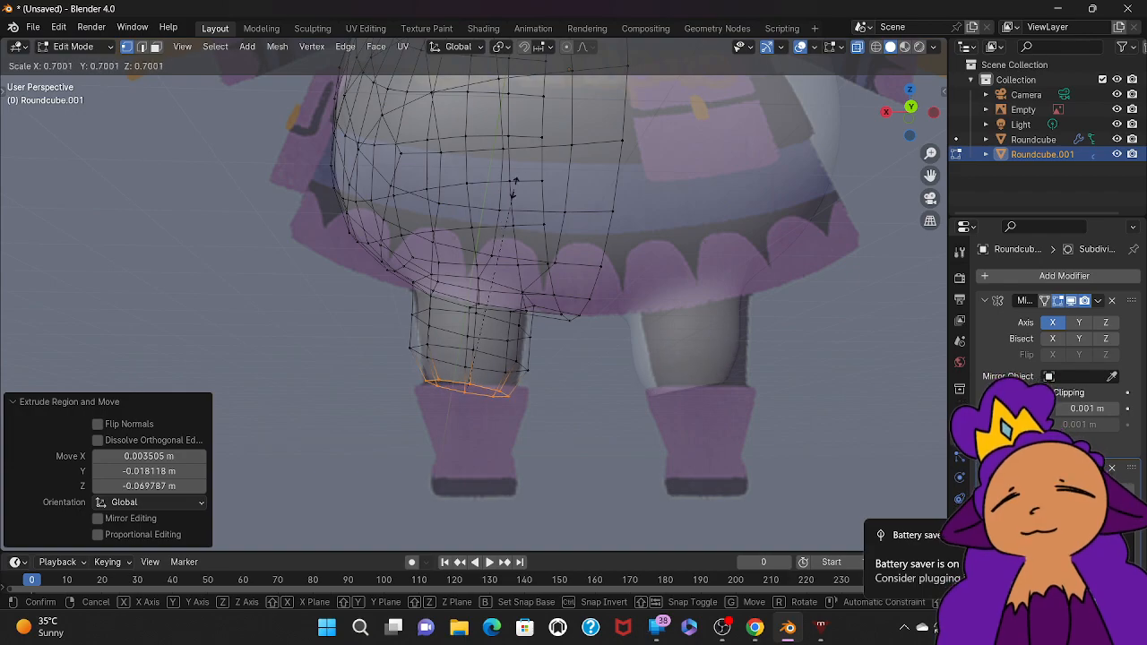
left_click(555, 130)
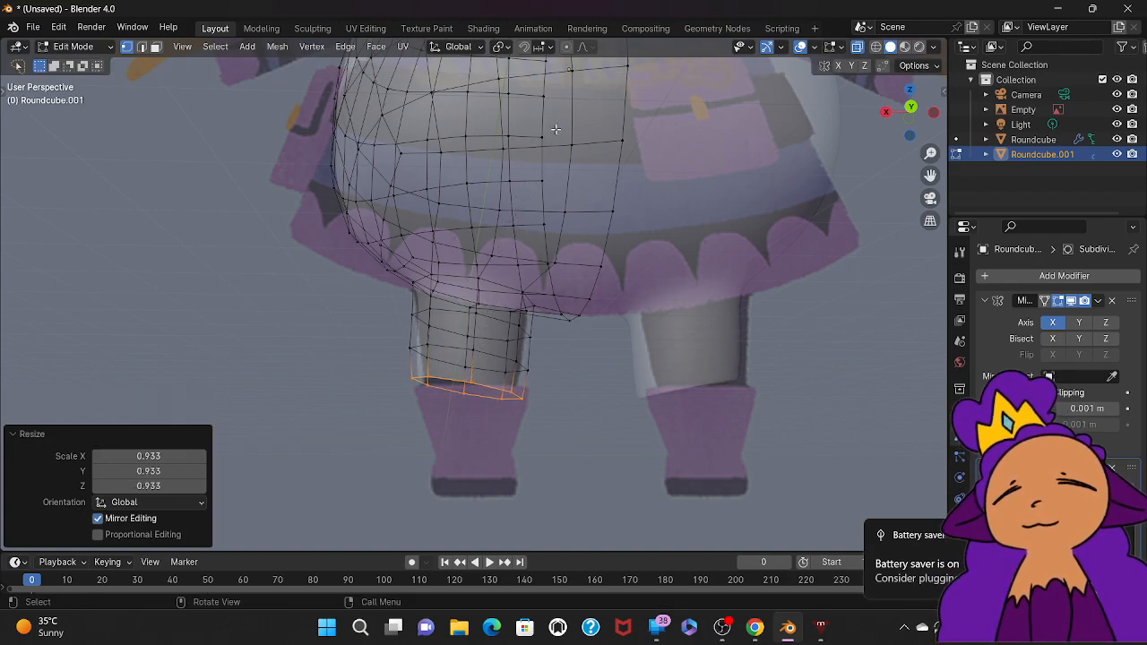
Step: Extrude the leg downward three more times, about 0.070, 0.070 and 0.066 m, and scale the bottom ring to 0.751
key("g")
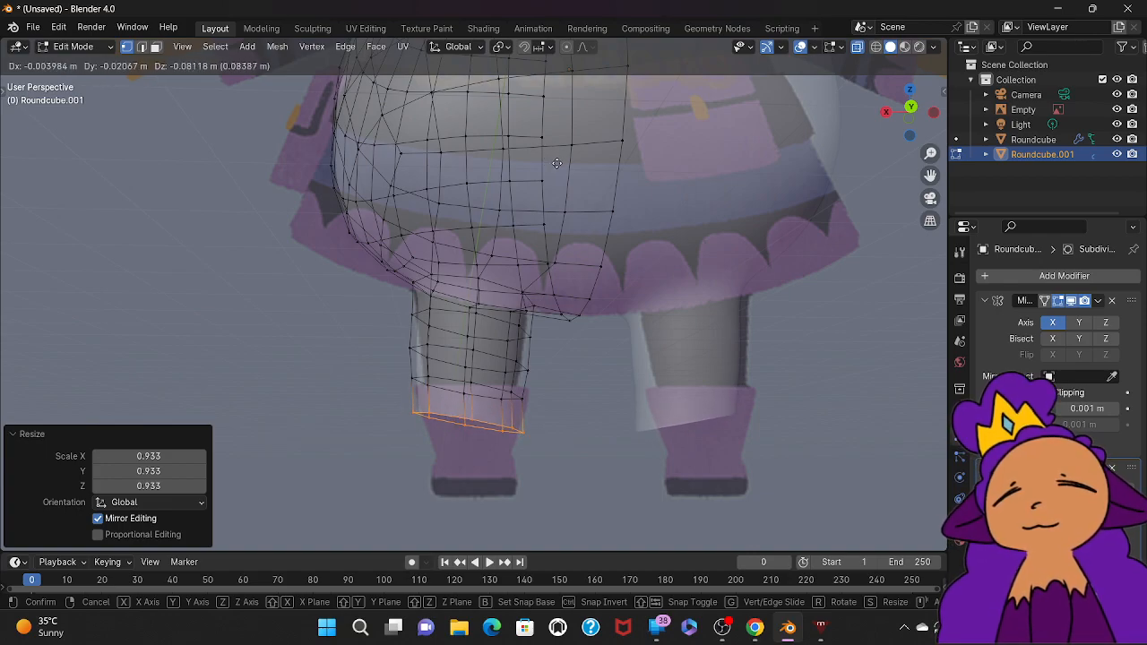
left_click(552, 159)
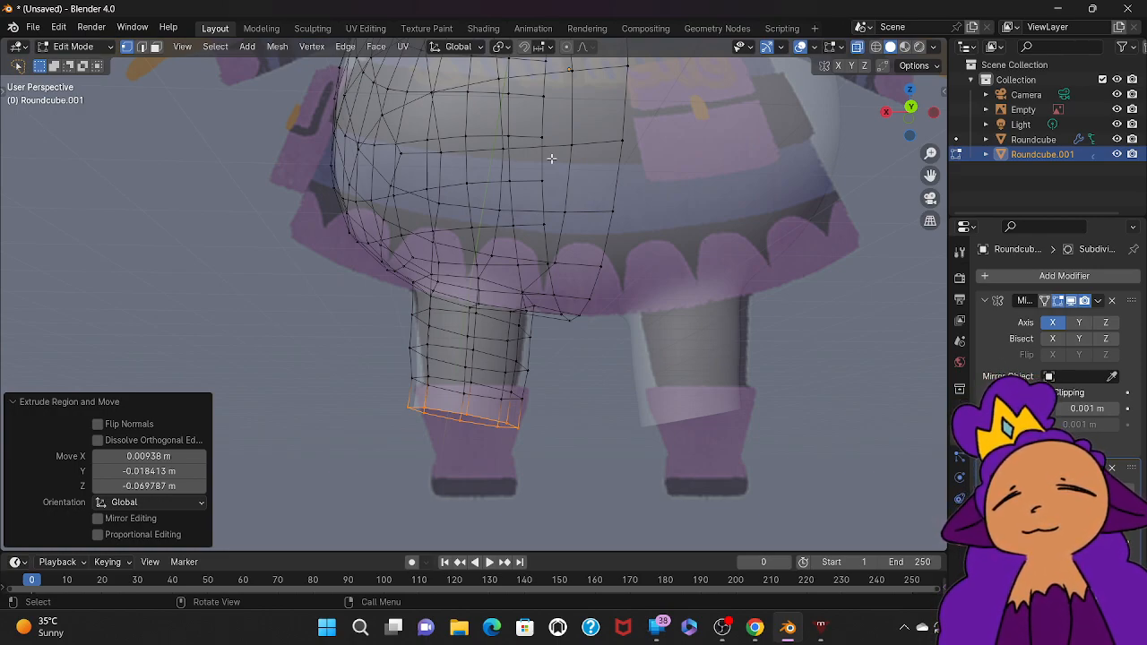
key("e")
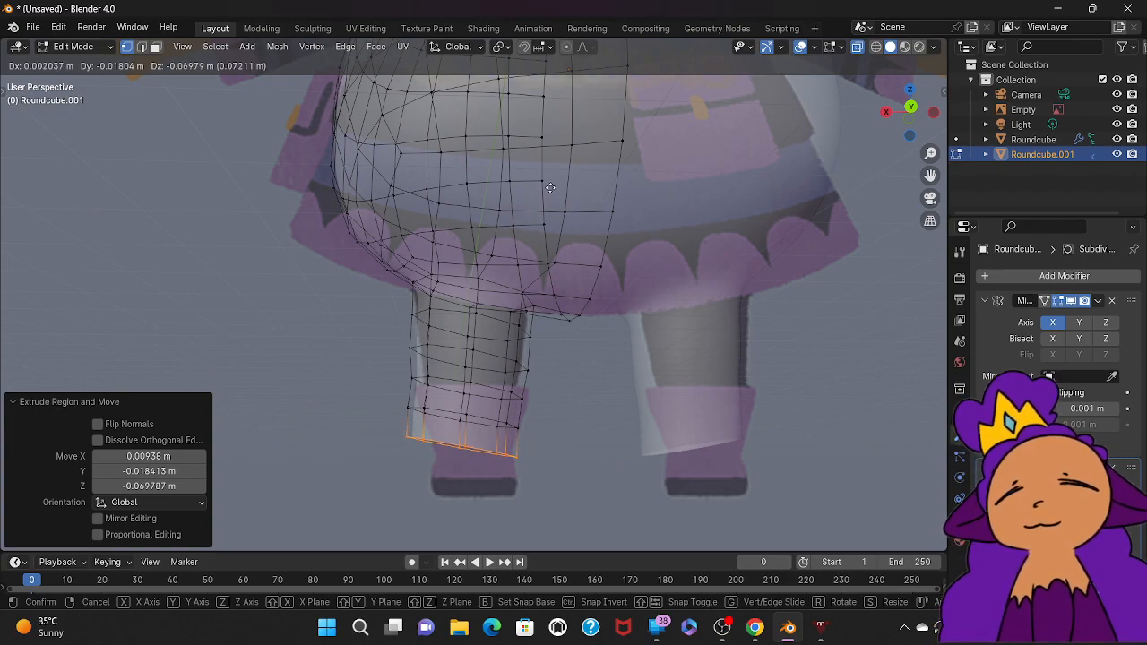
left_click(550, 188)
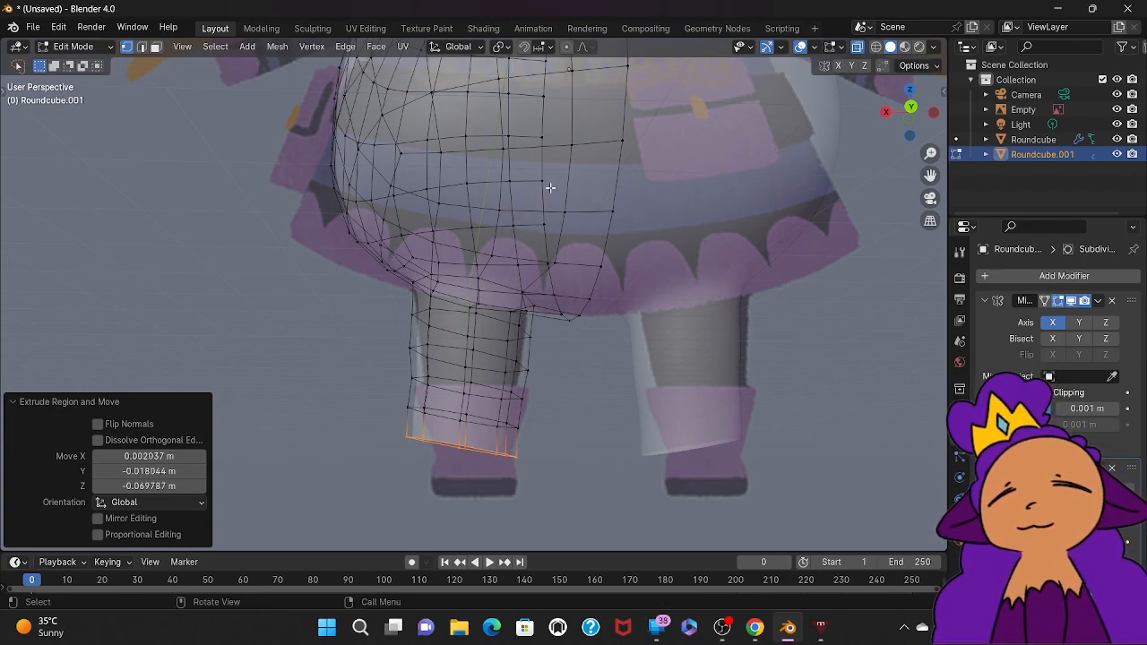
key("e")
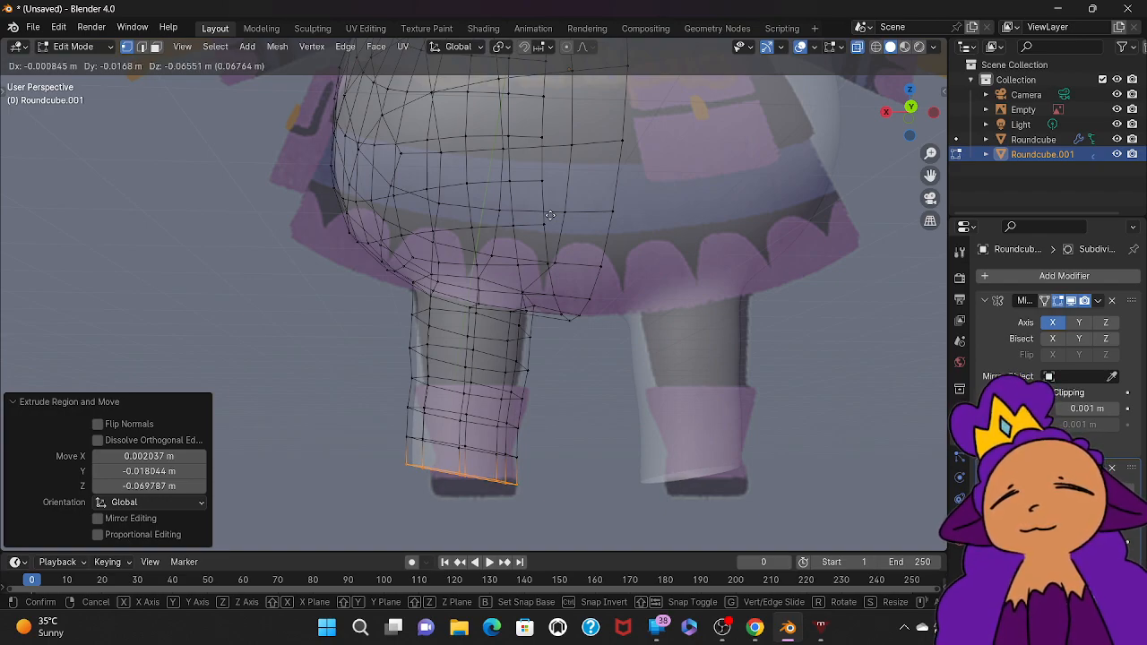
left_click(550, 216)
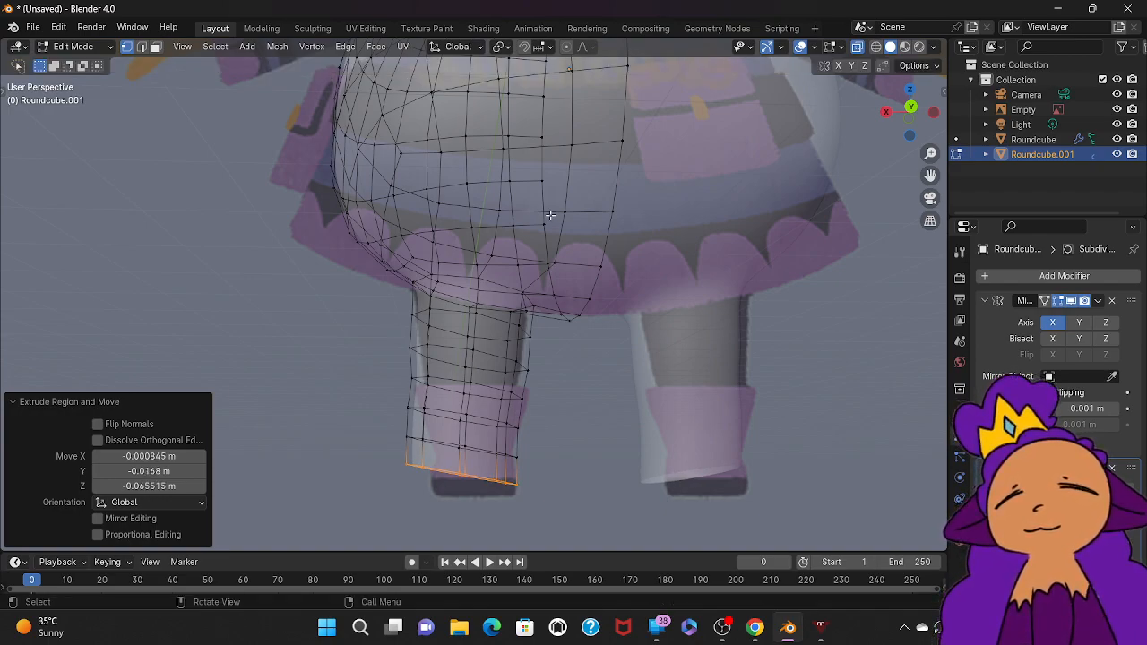
key("s")
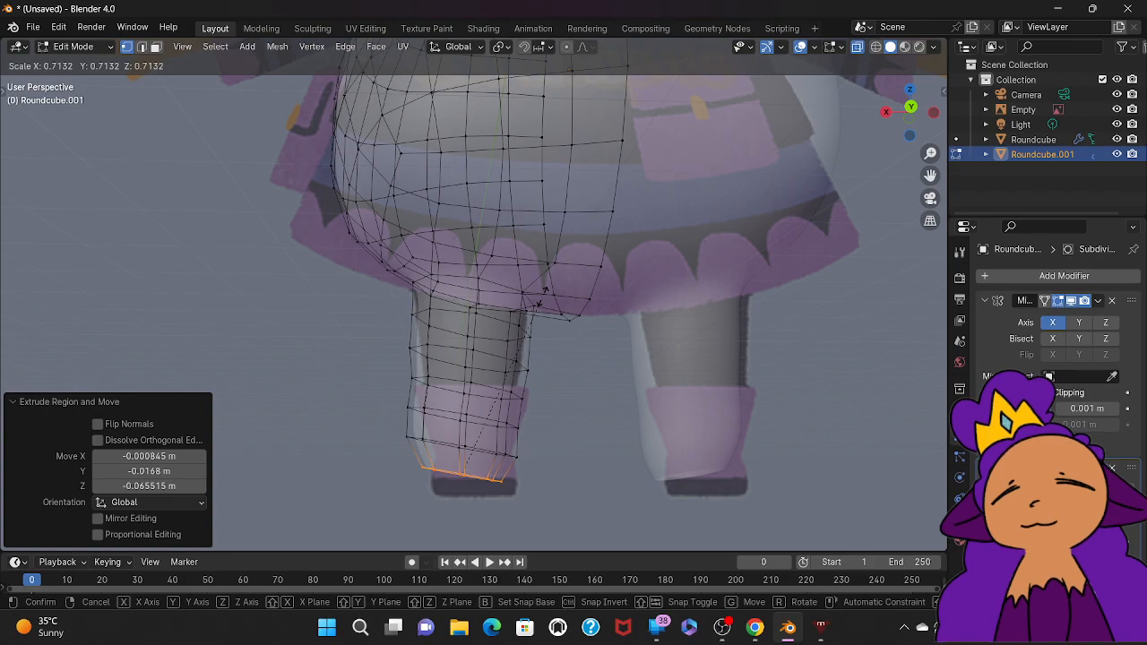
left_click(564, 296)
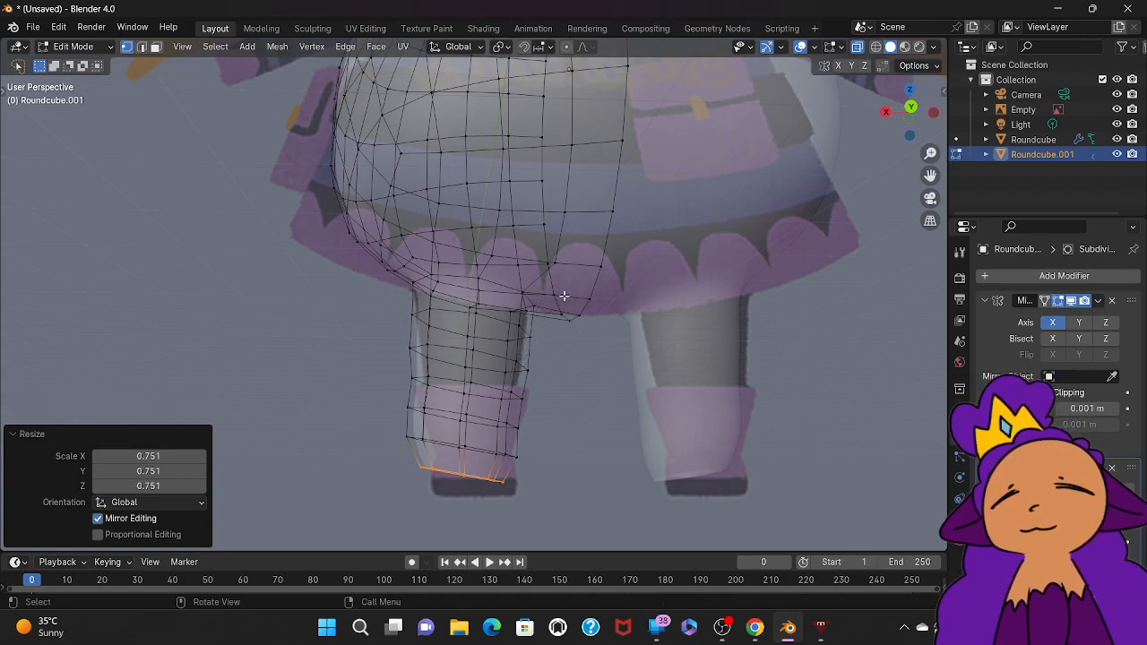
Step: Rotate the ring just above the leg's bottom ring by -4.17° and scale it to about 0.84
mouse_move(396, 436)
right_mouse_down("ctrl")
mouse_move(443, 430)
mouse_move(528, 464)
mouse_move(492, 461)
right_mouse_up("ctrl")
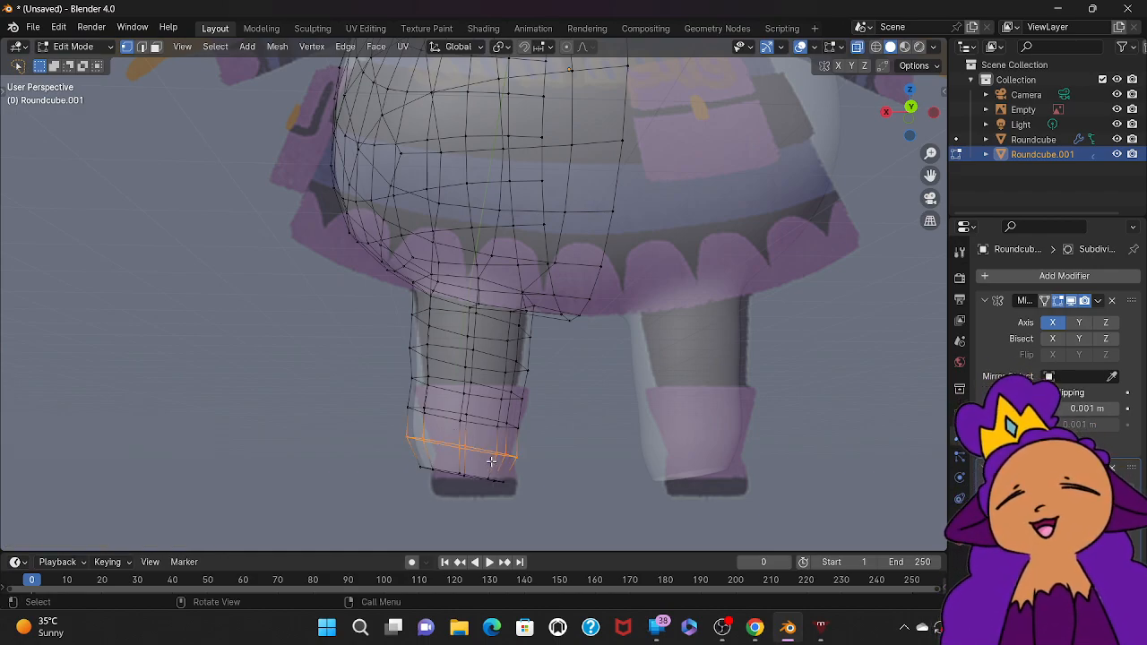
key("r")
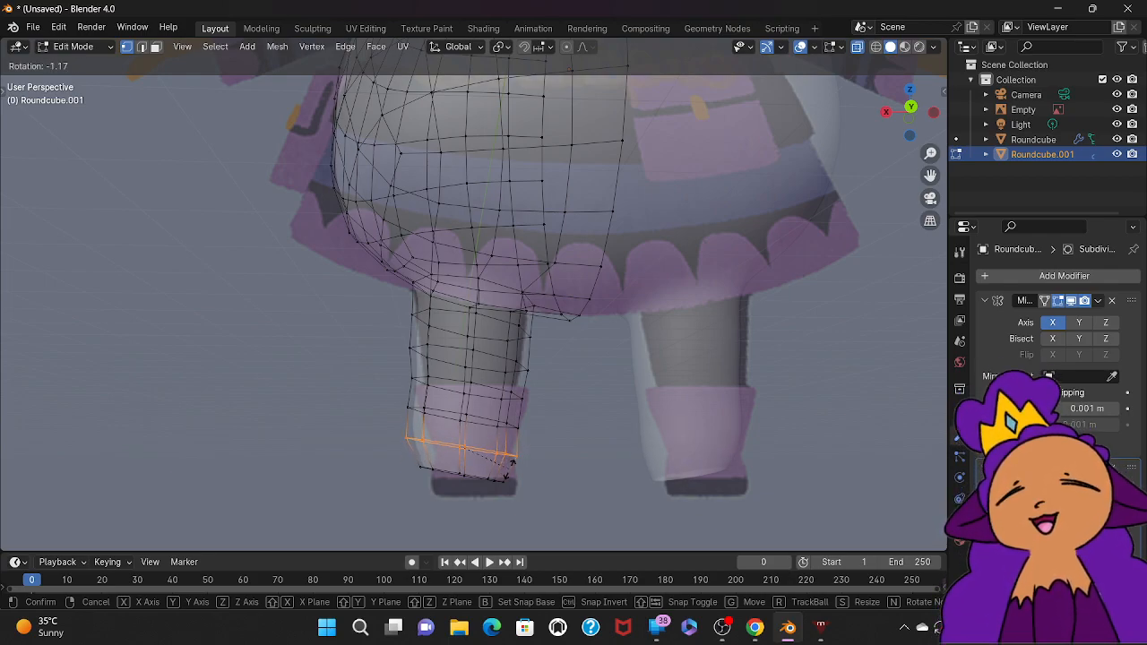
left_click(506, 464)
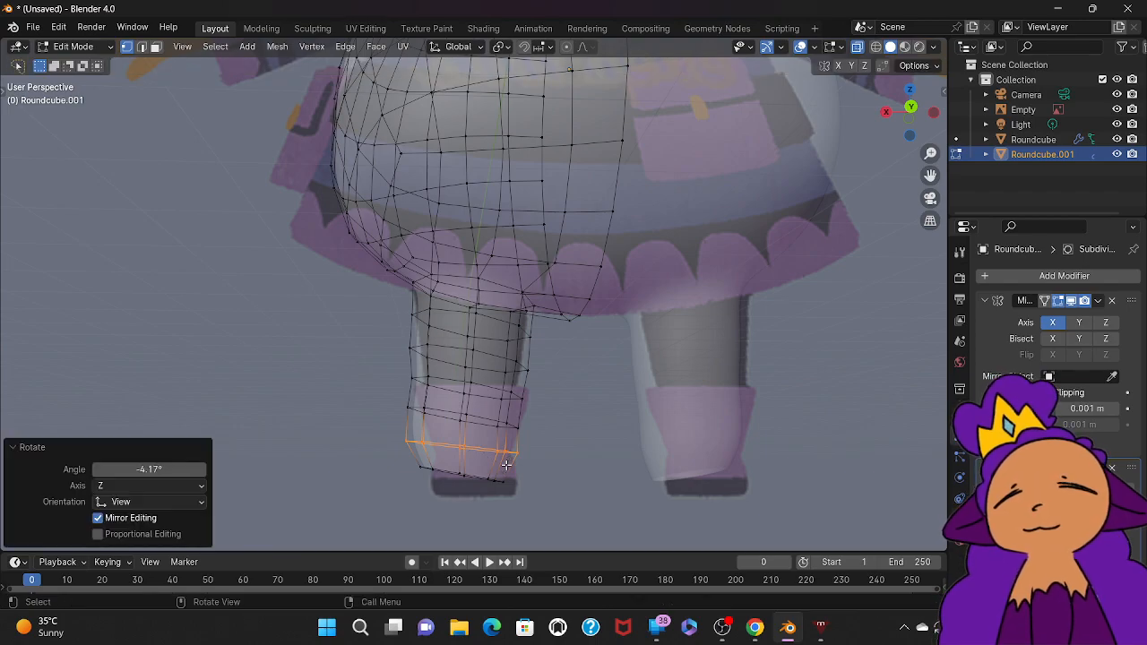
key("s")
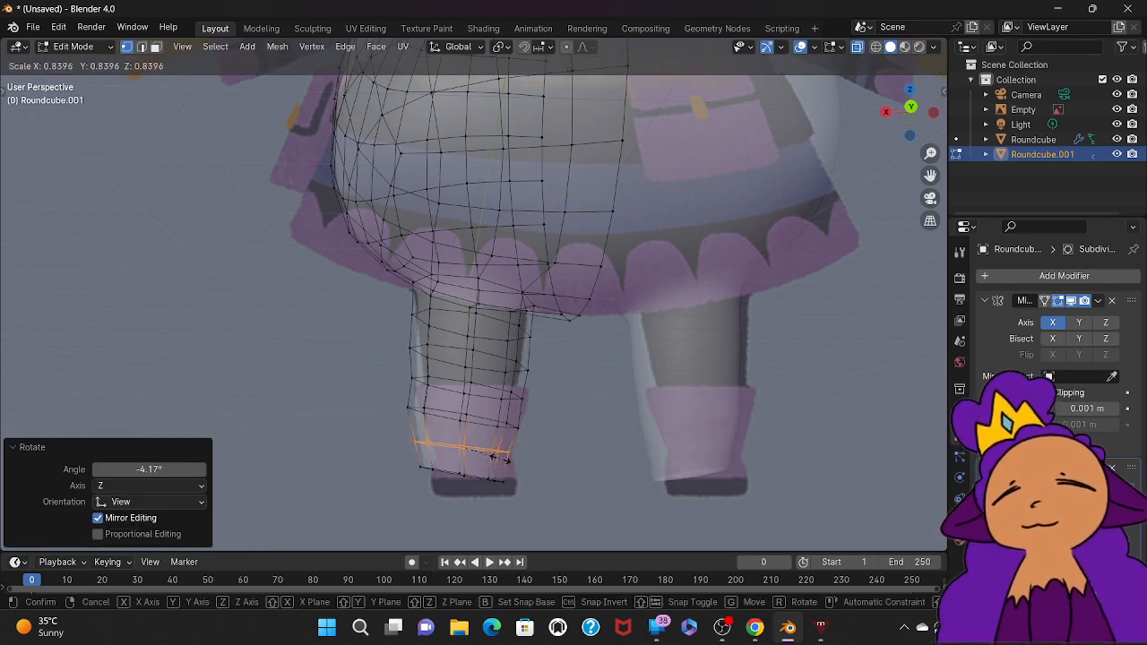
left_click(509, 440)
Step: Rotate the third ring from the leg's bottom by -1.9° and scale it to 0.880
mouse_move(531, 424)
right_mouse_down("ctrl")
mouse_move(461, 400)
mouse_move(389, 397)
mouse_move(434, 431)
mouse_move(525, 432)
mouse_move(521, 448)
right_mouse_up("ctrl")
key("r")
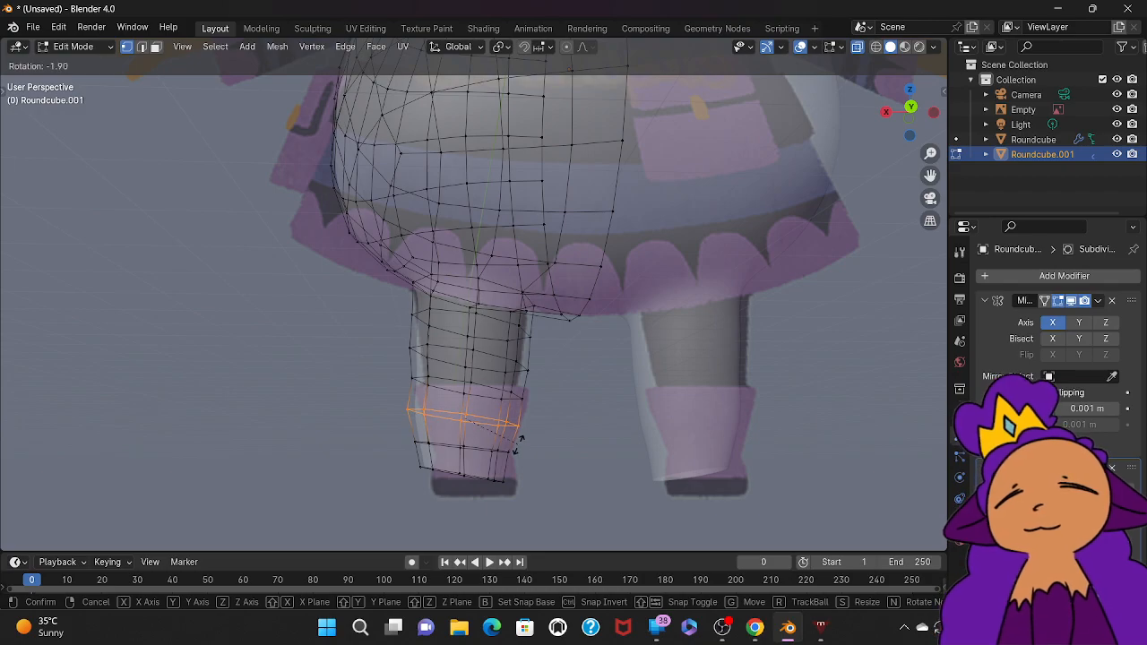
left_click(519, 439)
key("s")
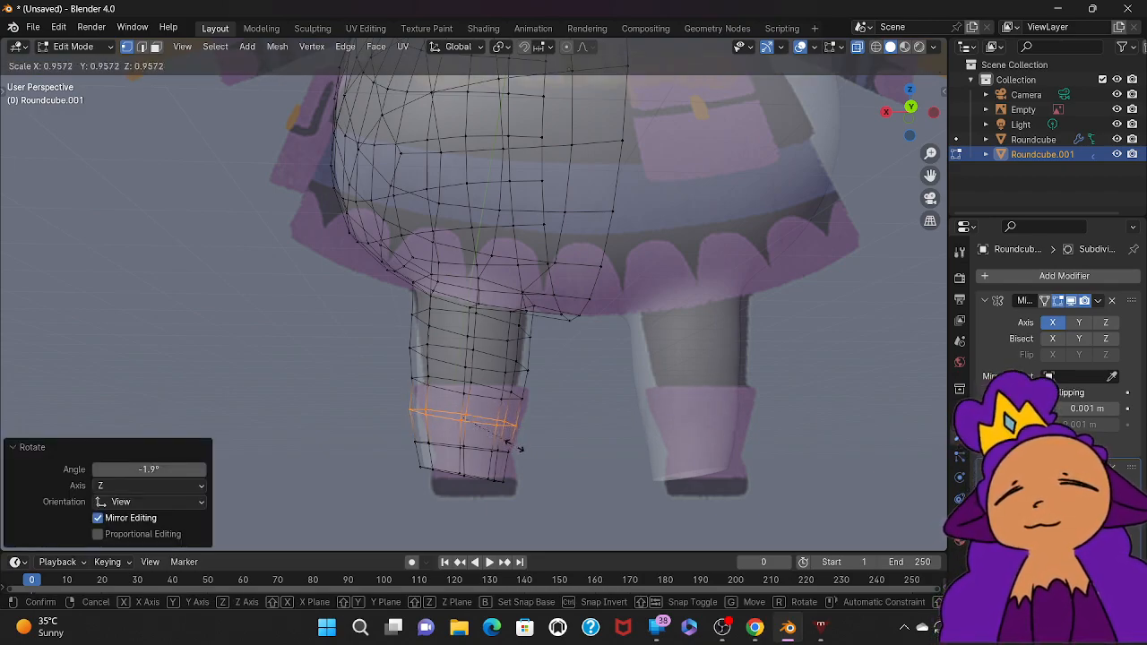
left_click(509, 445)
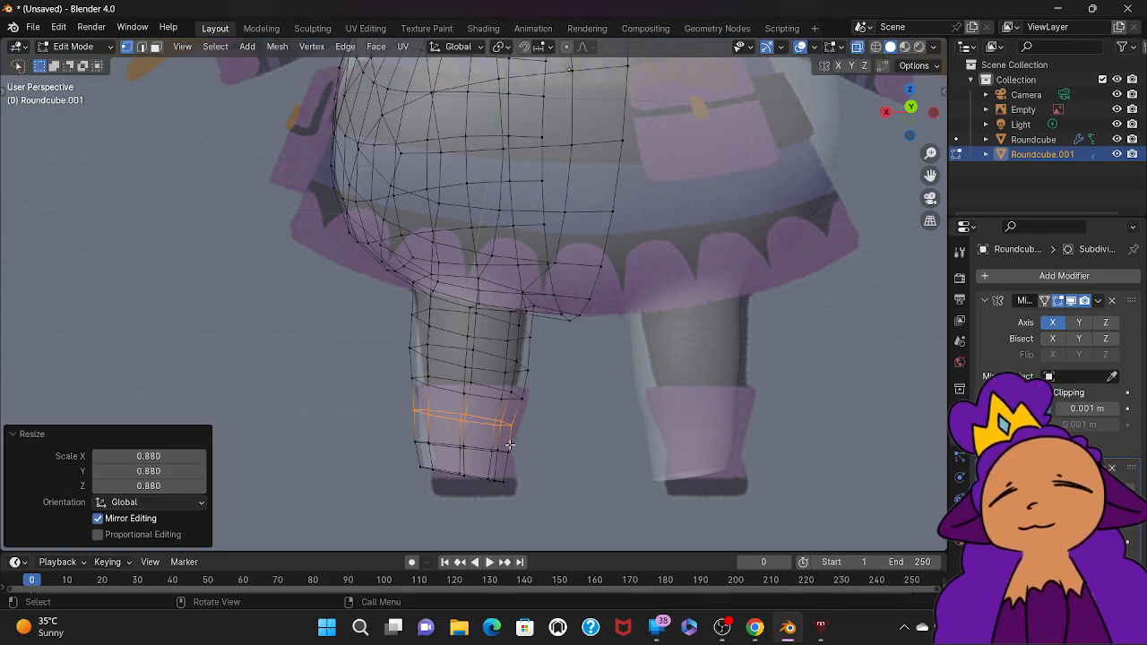
Step: Scale the leg ring at the top edge of the reference boot to about 0.92
mouse_move(532, 392)
right_mouse_down("ctrl")
mouse_move(409, 366)
mouse_move(416, 383)
mouse_move(530, 421)
right_mouse_up("ctrl")
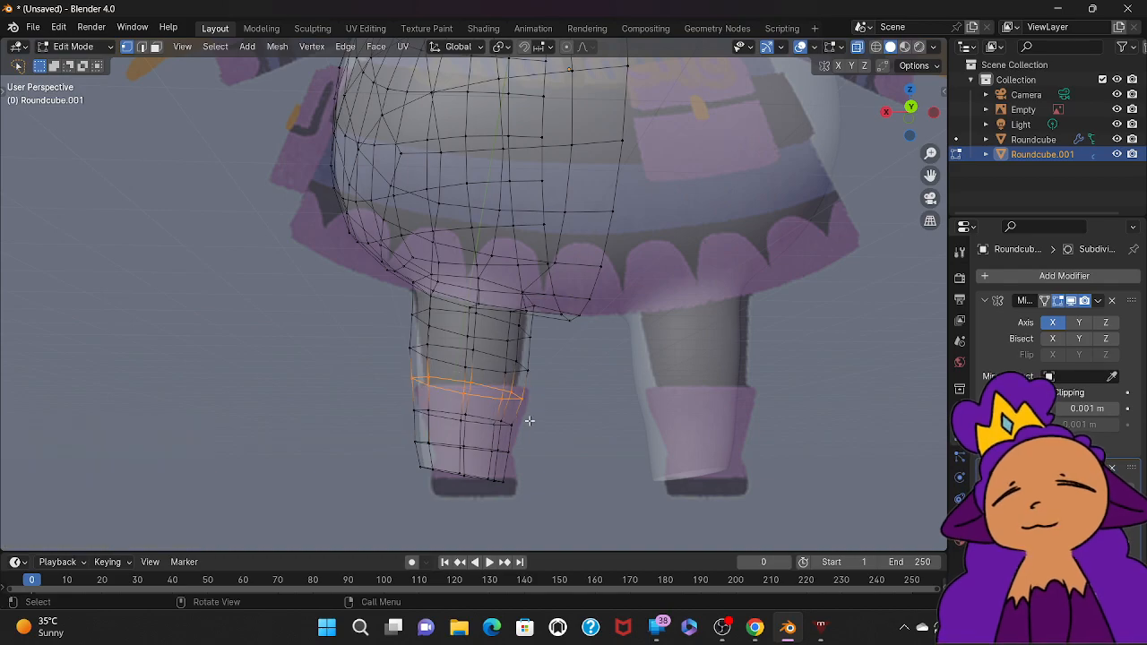
key("s")
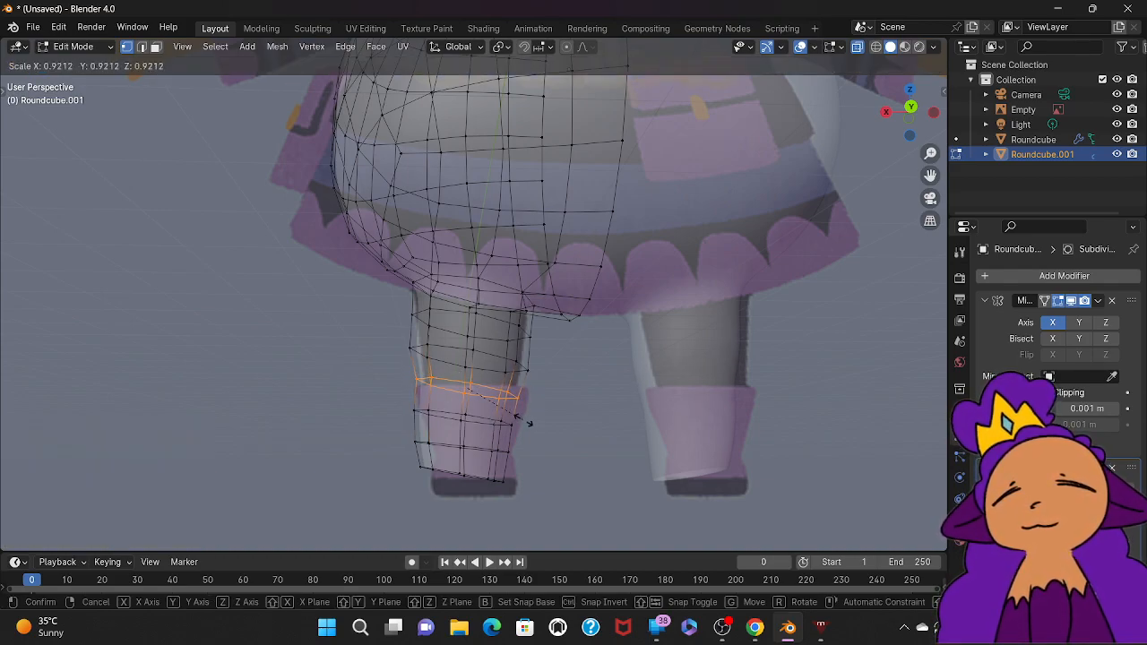
left_click(525, 412)
Step: Rotate the leg ring just above the boot's top edge by about 0.35° and scale it to 0.913
mouse_move(550, 363)
right_mouse_down("ctrl")
mouse_move(475, 337)
mouse_move(402, 339)
mouse_move(421, 360)
mouse_move(466, 375)
mouse_move(544, 381)
right_mouse_up("ctrl")
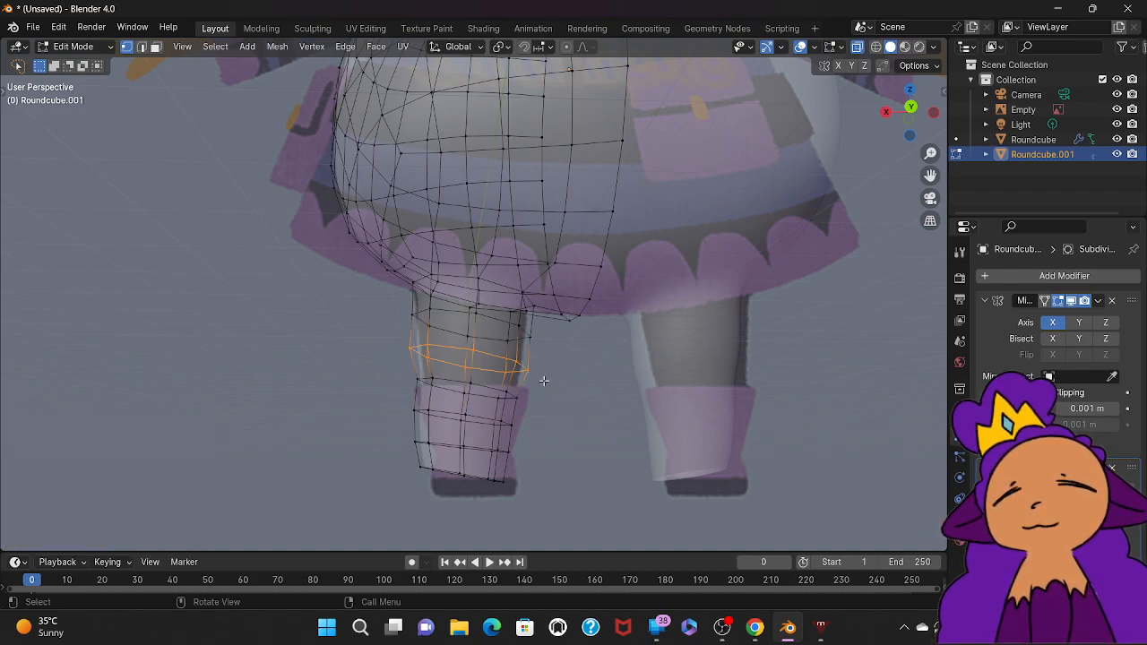
key("r")
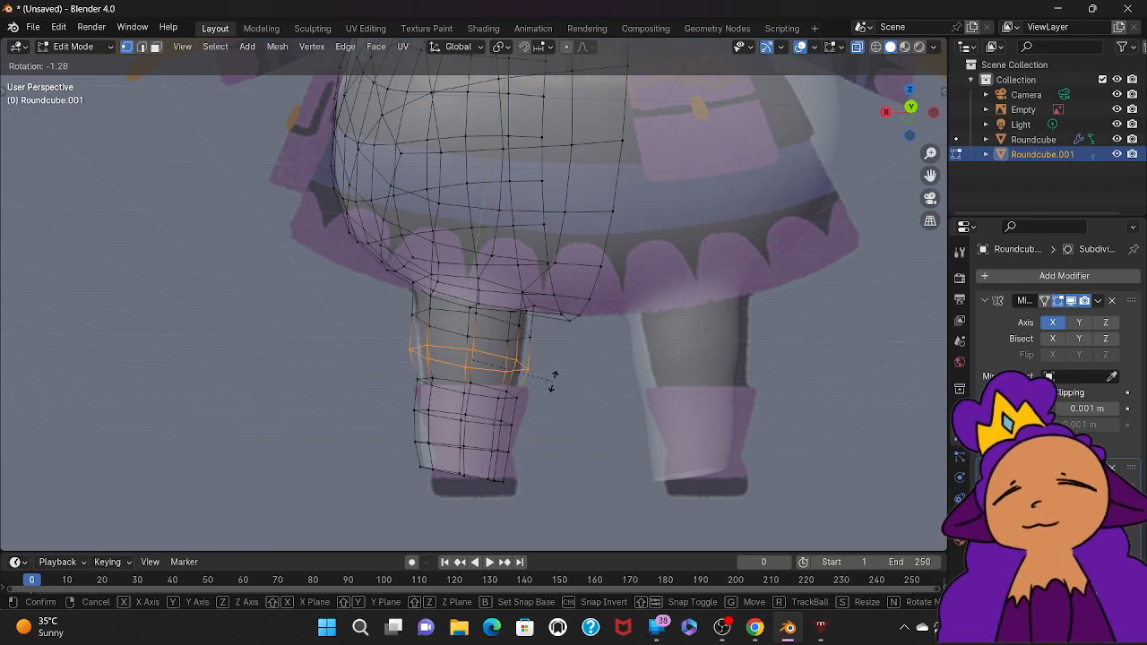
left_click(551, 381)
key("s")
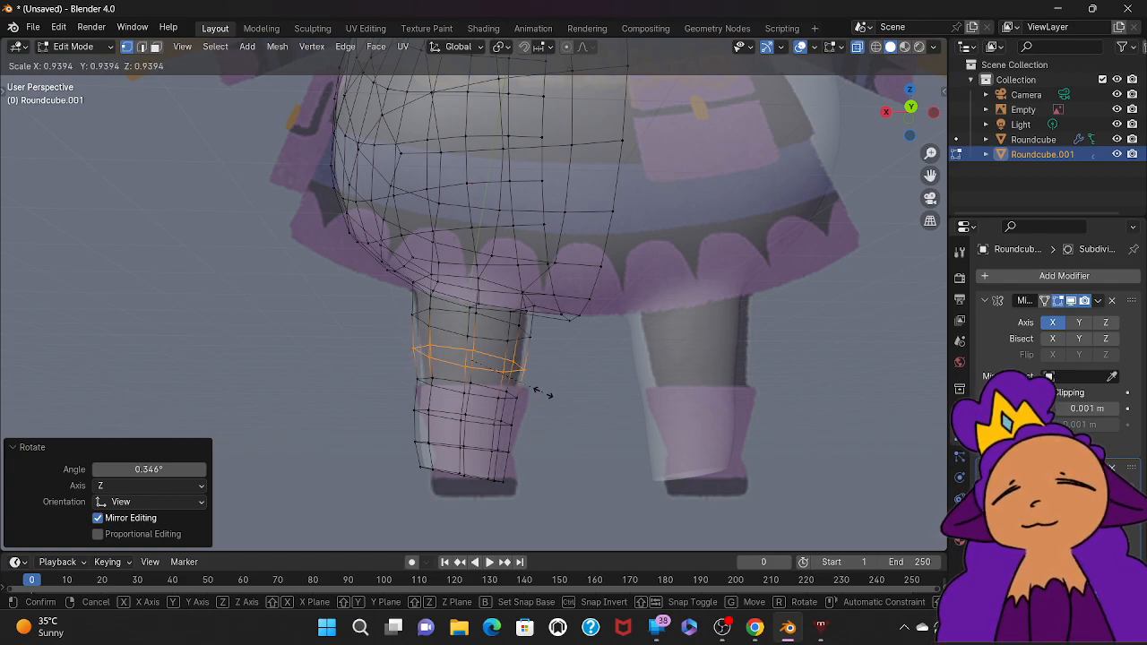
left_click(542, 390)
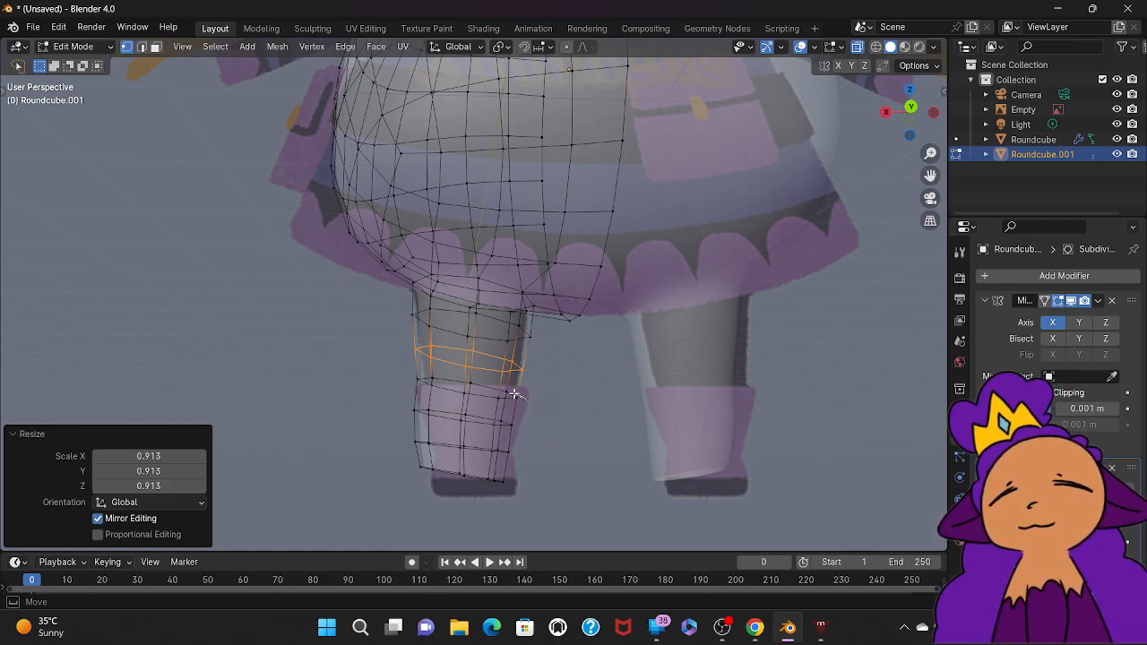
Step: Scale the ring at the boot's top edge to 1.015 and adjust its rotation slightly
mouse_move(464, 374)
left_mouse_down()
mouse_move(417, 374)
mouse_move(467, 408)
left_mouse_up()
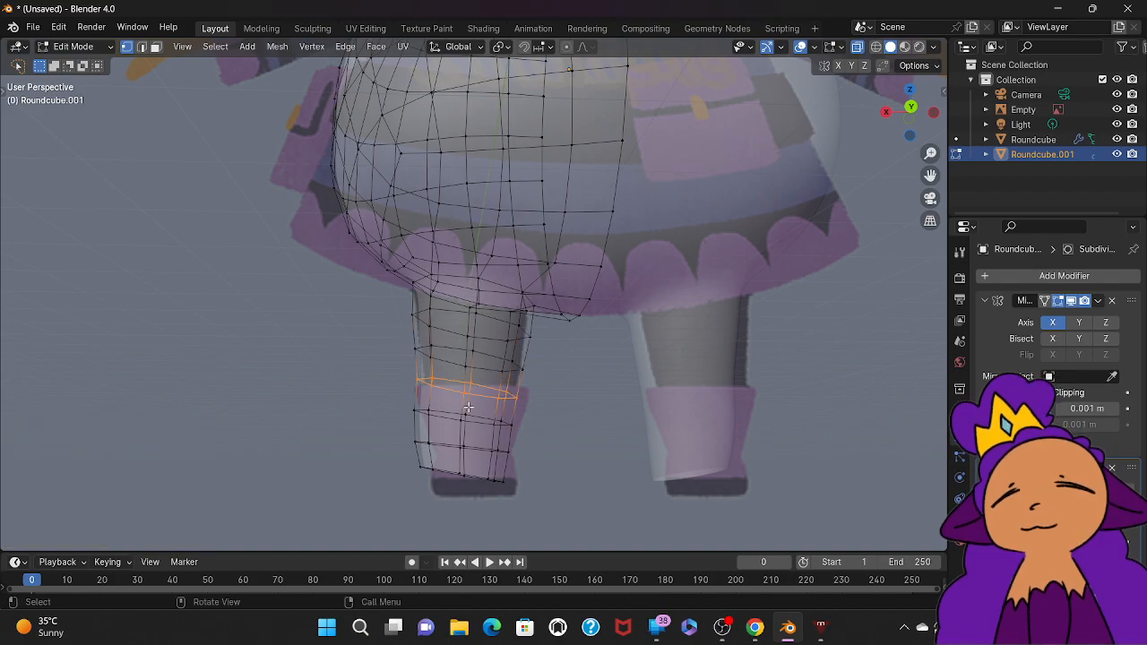
key("r")
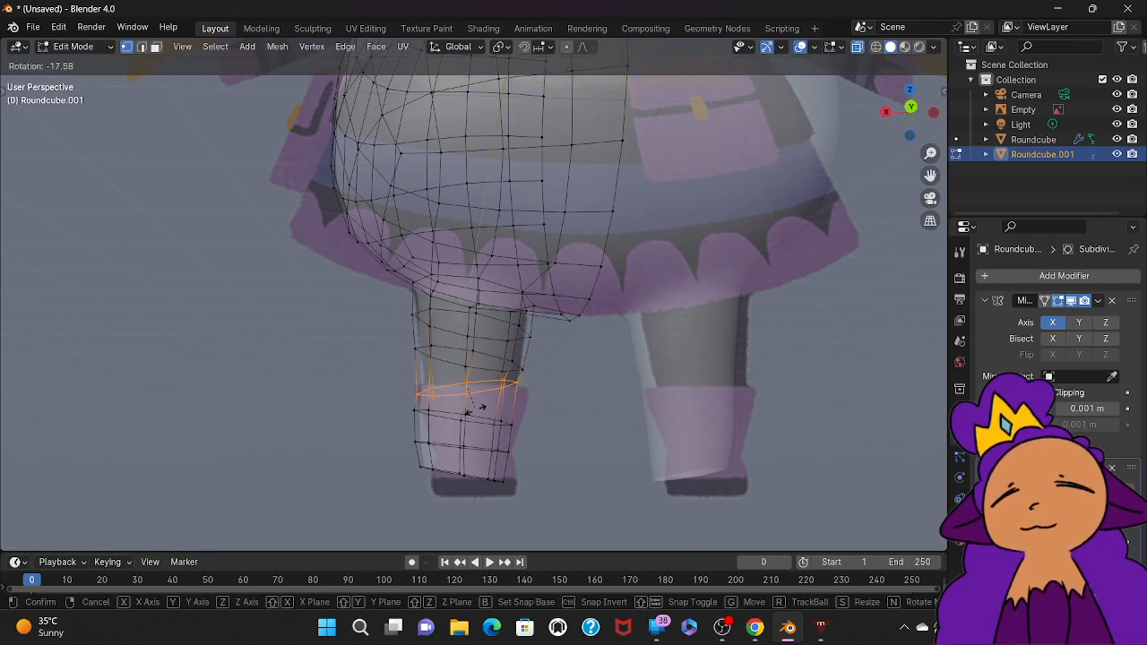
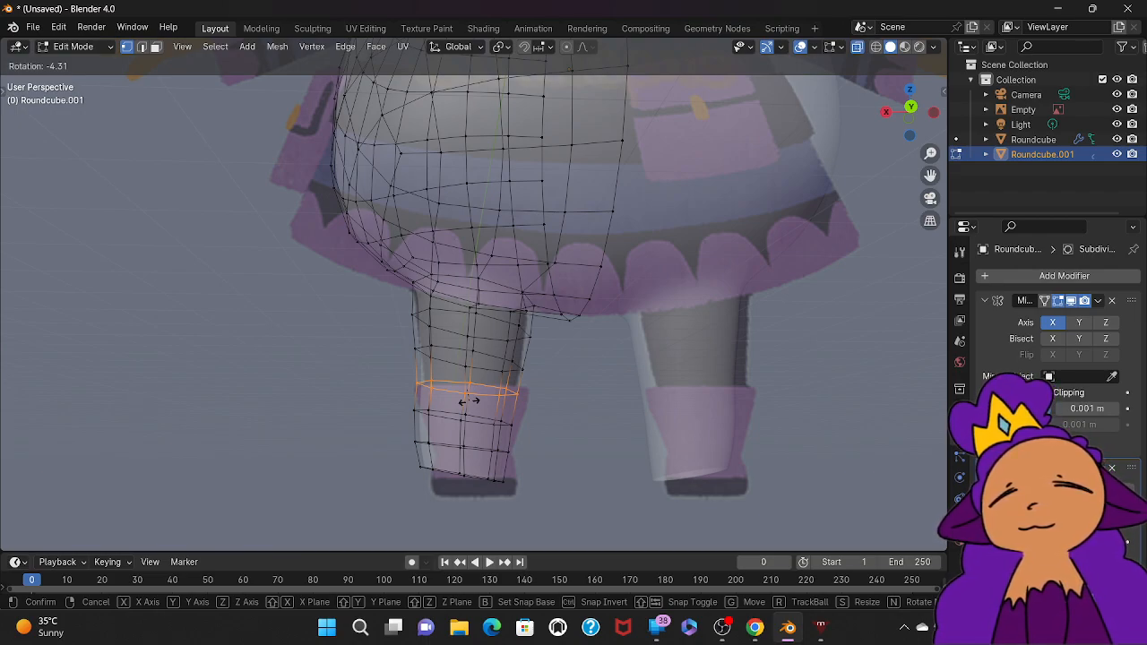
key("s")
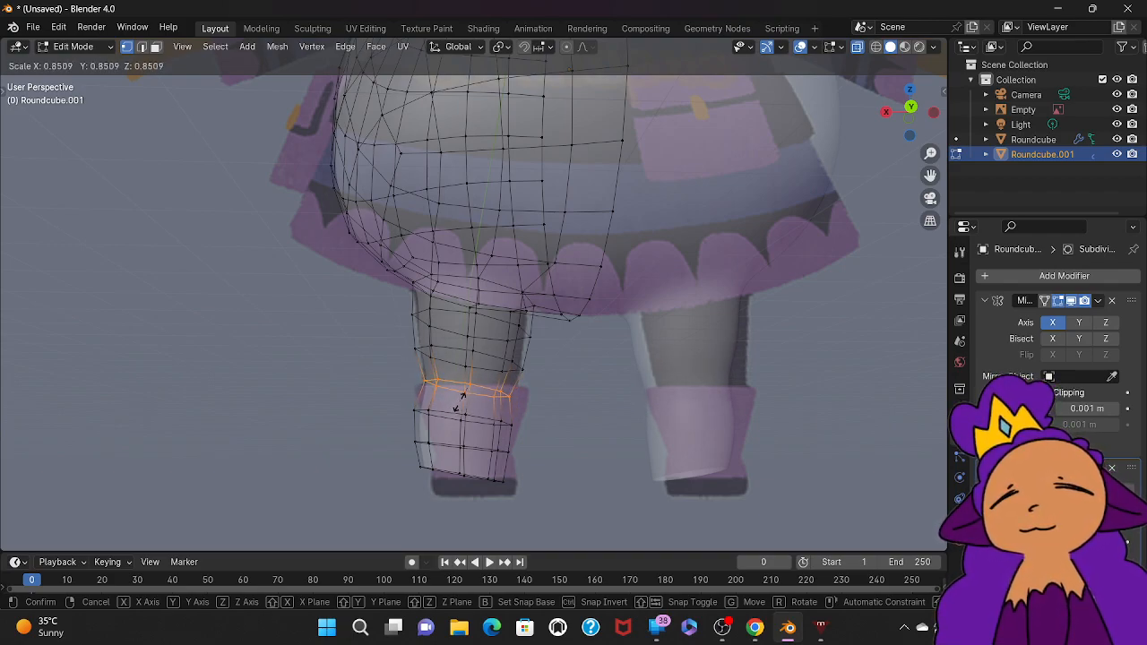
left_click(457, 405)
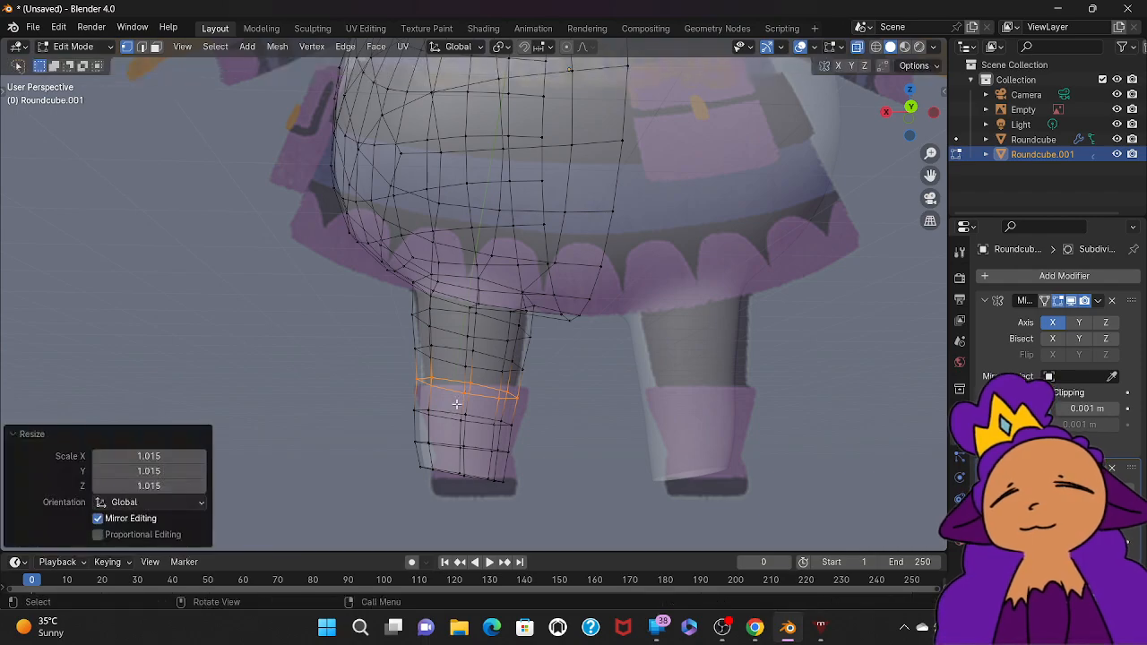
key("r")
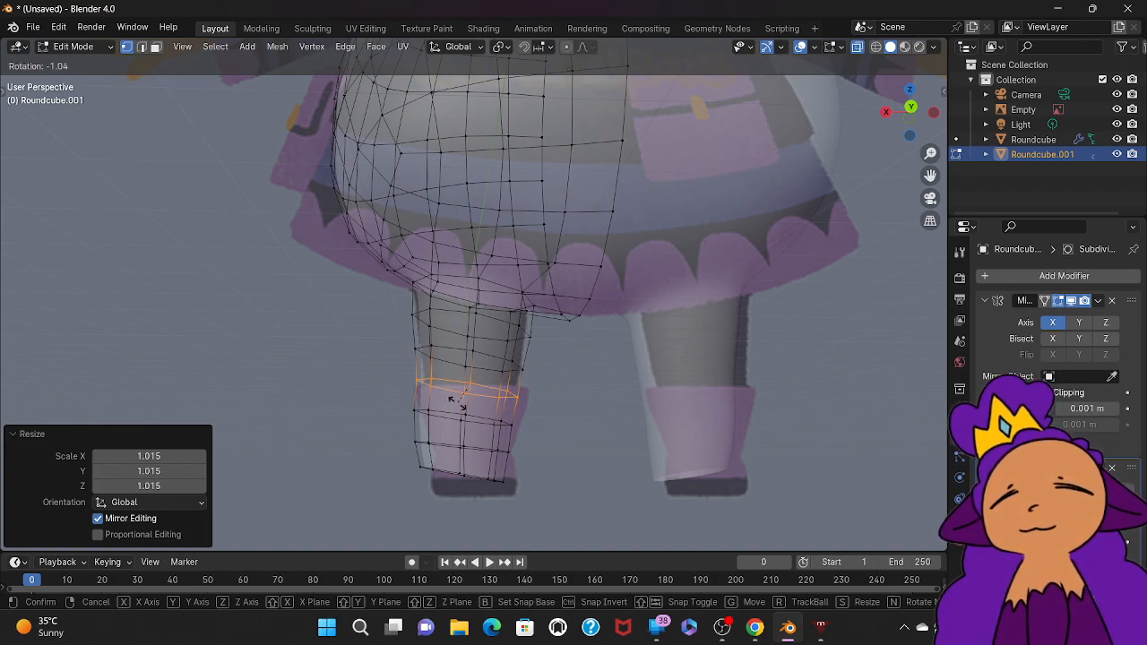
left_click(458, 403)
Step: Scale the ring just below the boot's top edge to 0.922
mouse_move(509, 417)
left_mouse_down()
mouse_move(433, 395)
mouse_move(406, 425)
mouse_move(542, 443)
left_mouse_up()
key("s")
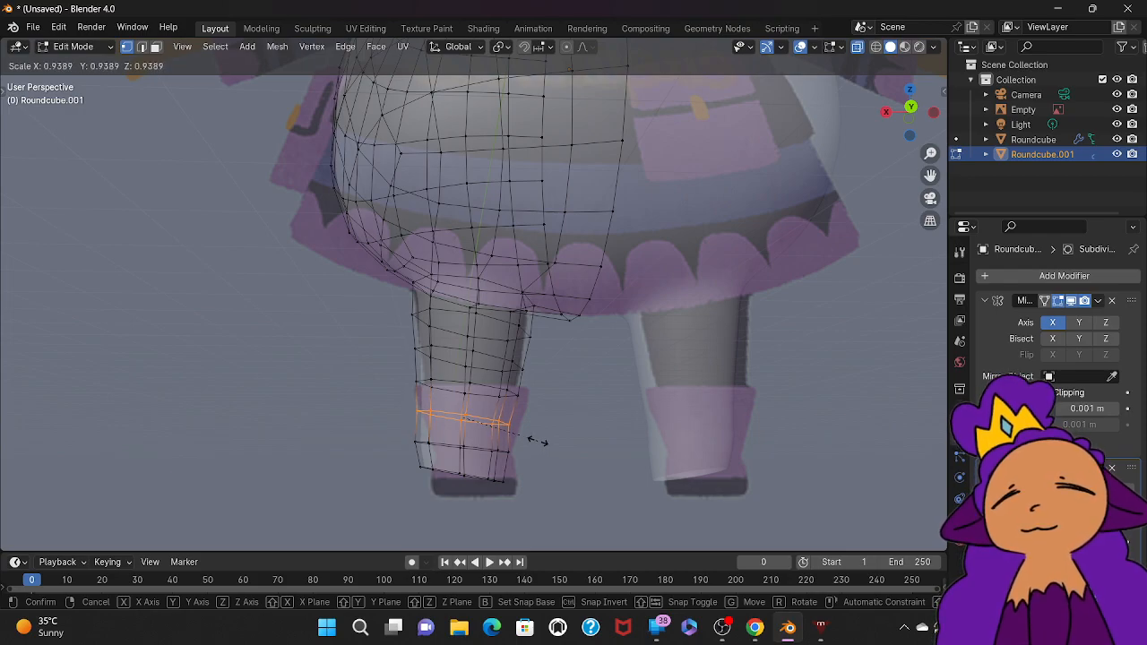
left_click(538, 439)
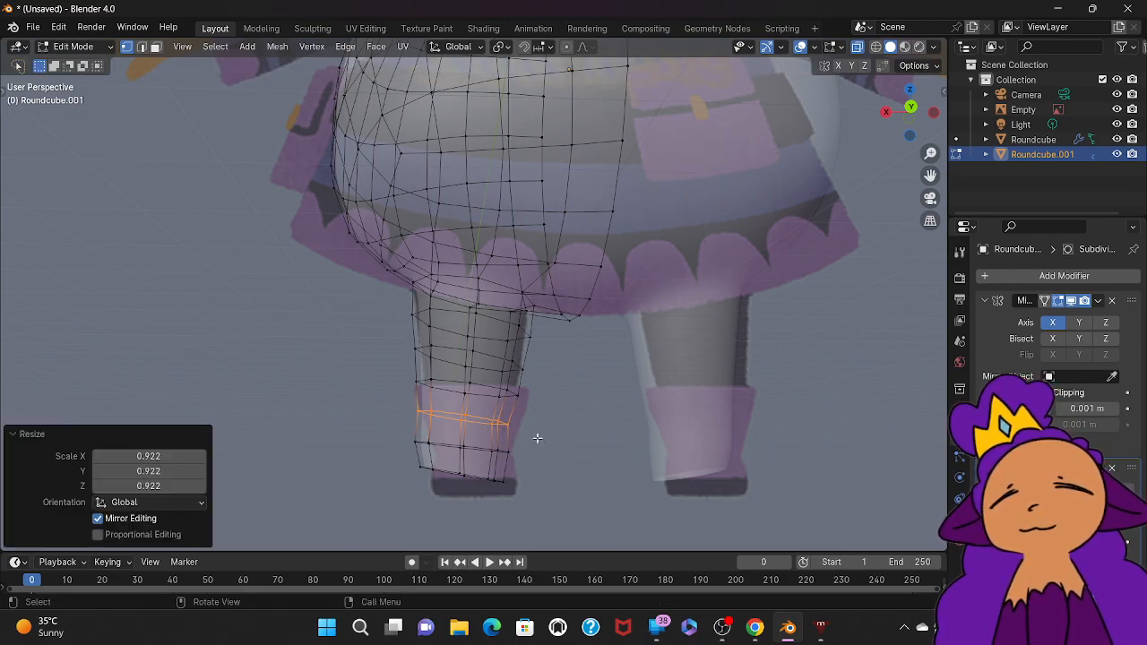
Step: Scale the second-lowest leg ring, in the lower half of the reference boot, to 0.875
mouse_move(524, 443)
left_mouse_down()
mouse_move(397, 430)
mouse_move(470, 459)
mouse_move(529, 461)
left_mouse_up()
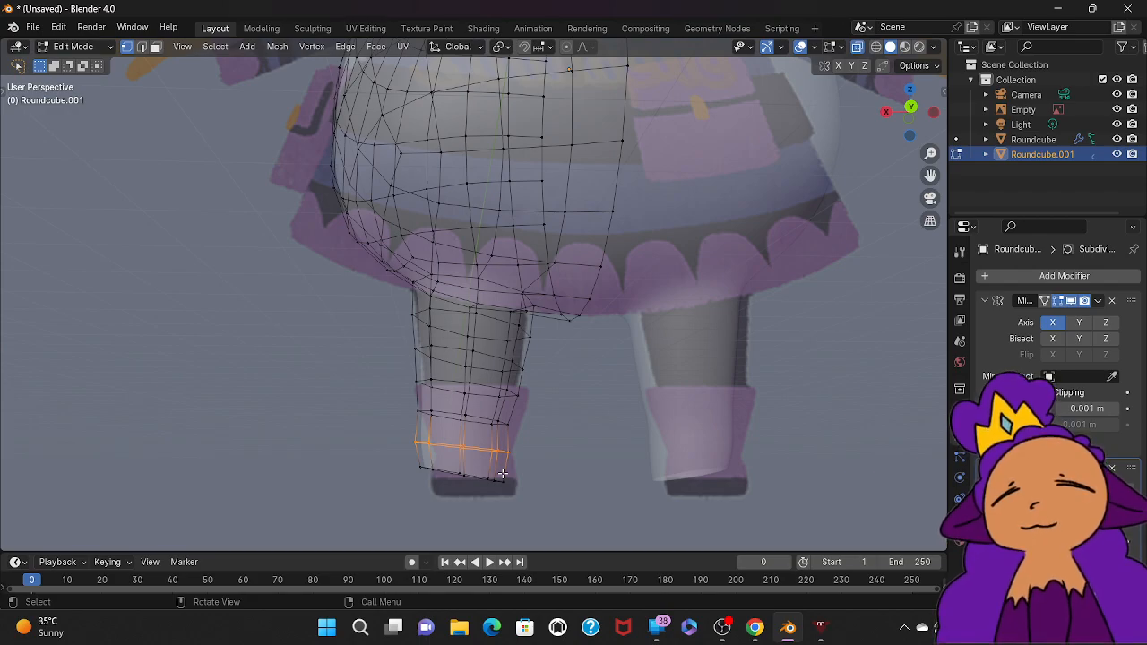
key("s")
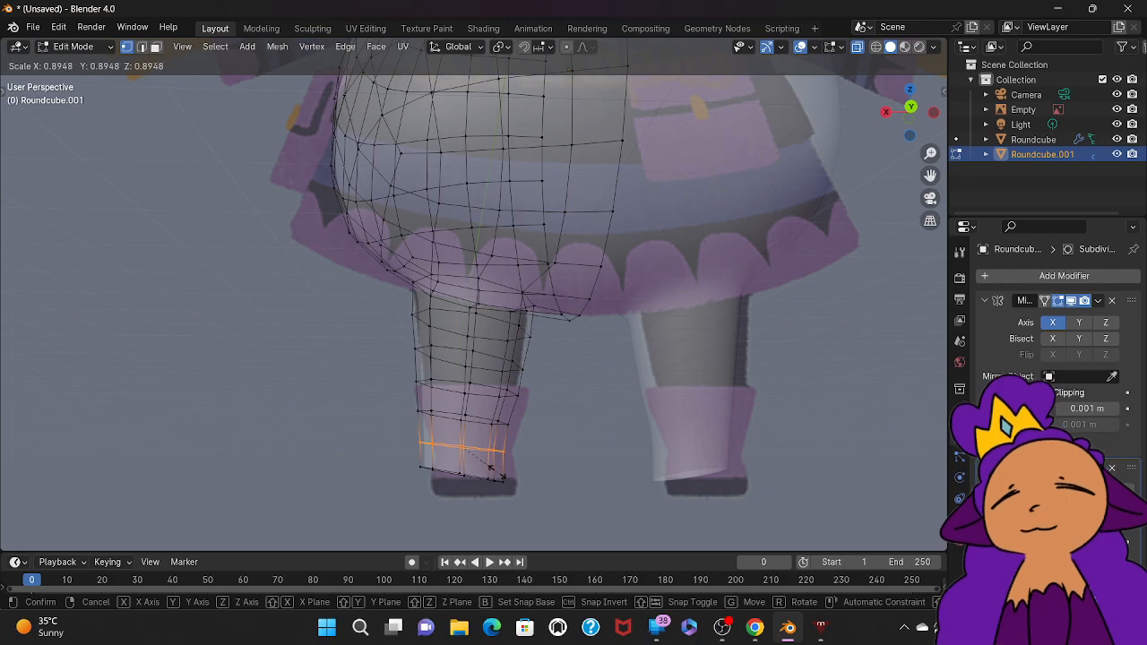
left_click(495, 473)
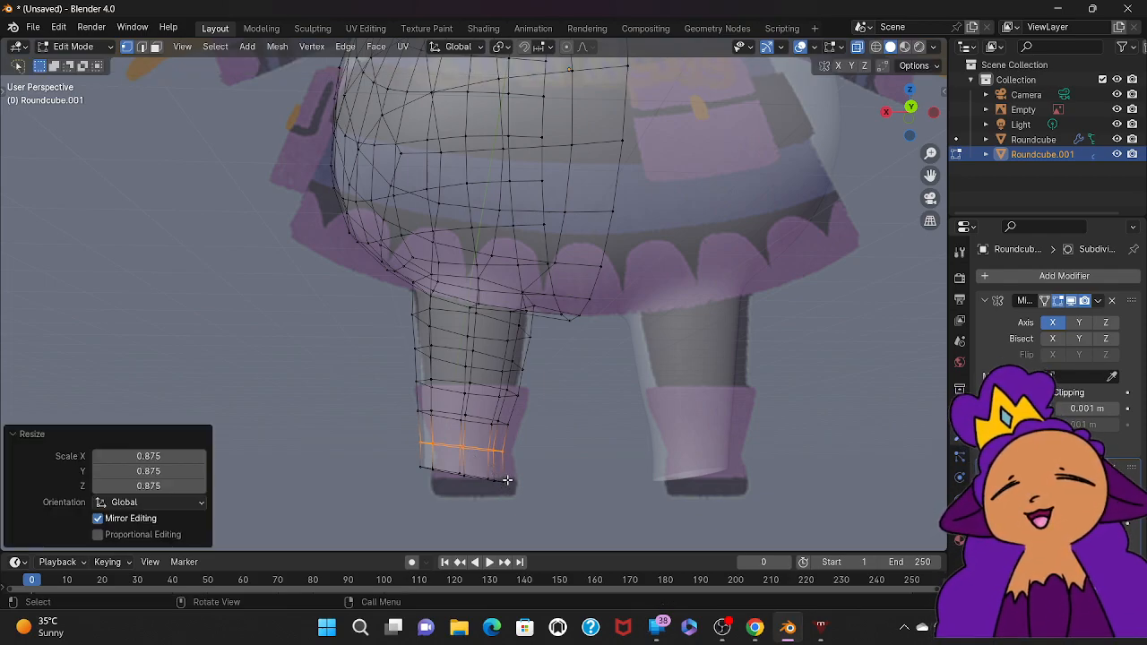
Step: Scale the leg's bottom ring to 0.923 and rotate it by -6.79° to level it with the boot sole
left_click(530, 484, "alt")
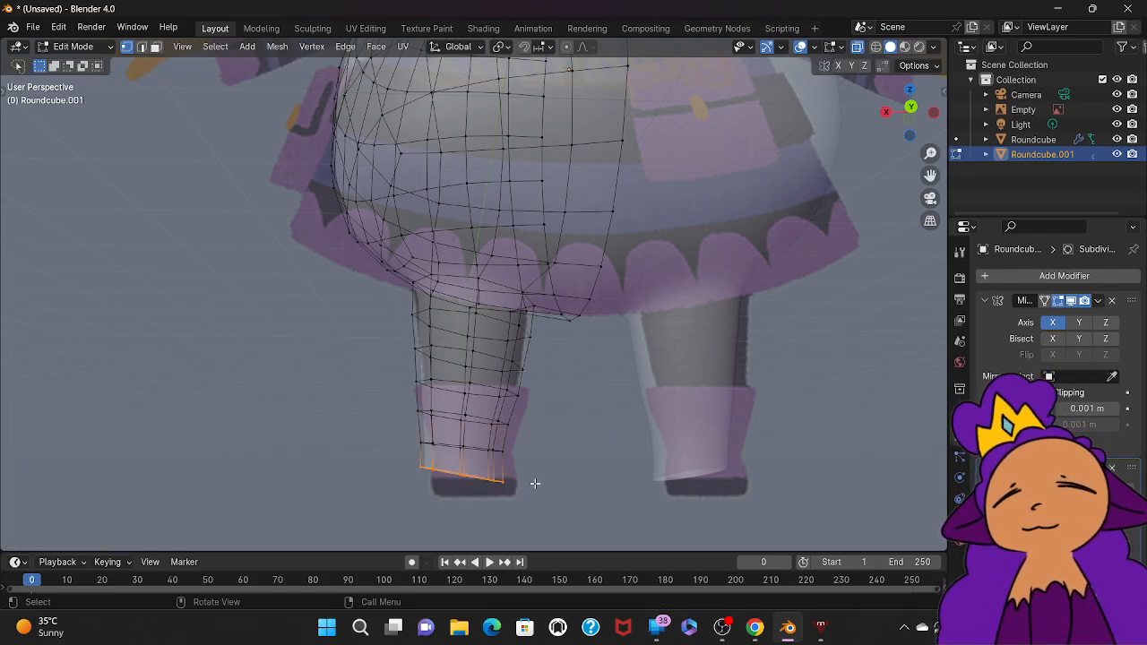
key("s")
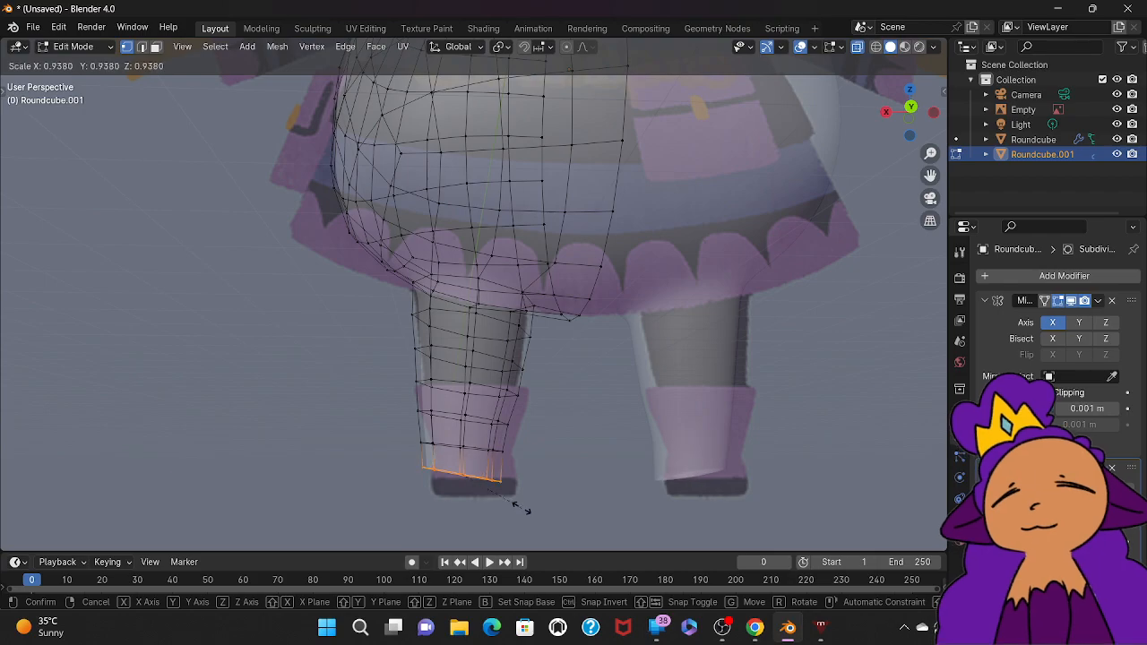
left_click(515, 505)
key("r")
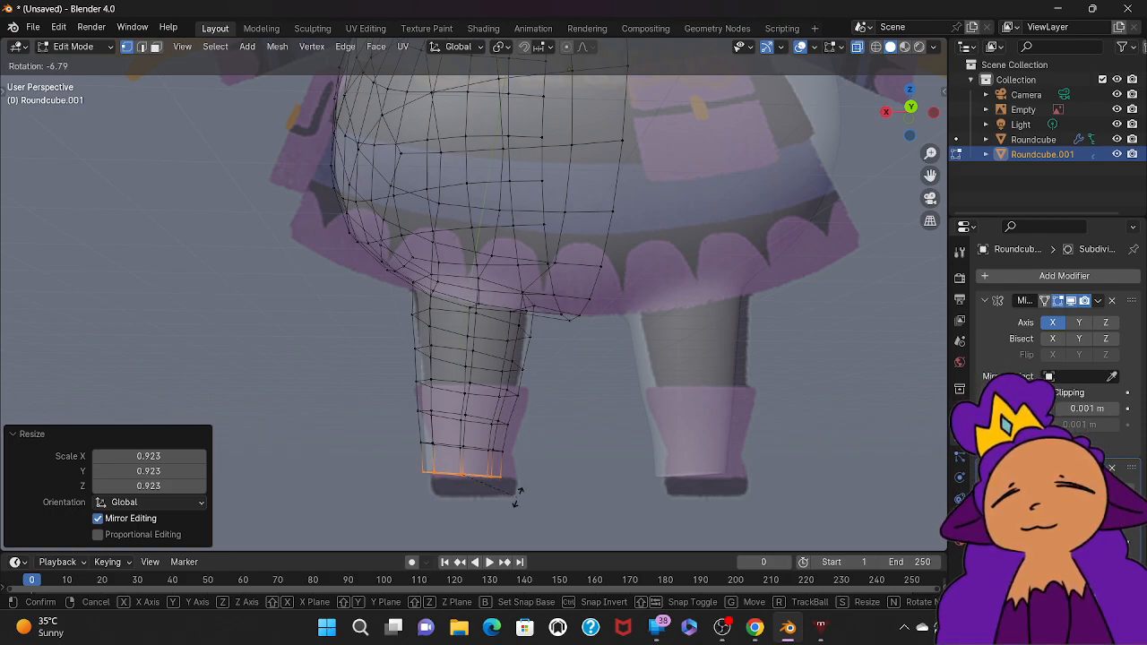
left_click(518, 496)
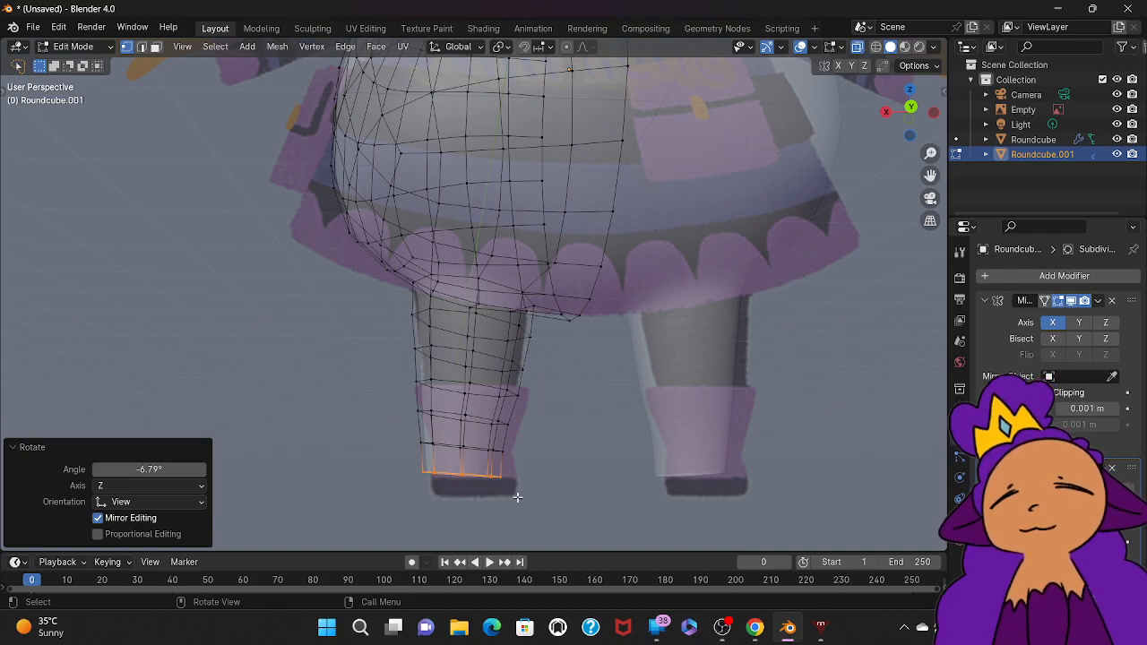
Step: Extrude the leg's bottom ring down about 0.036 m and again about 0.014 m, merging the last ring at center to close the leg
key("g")
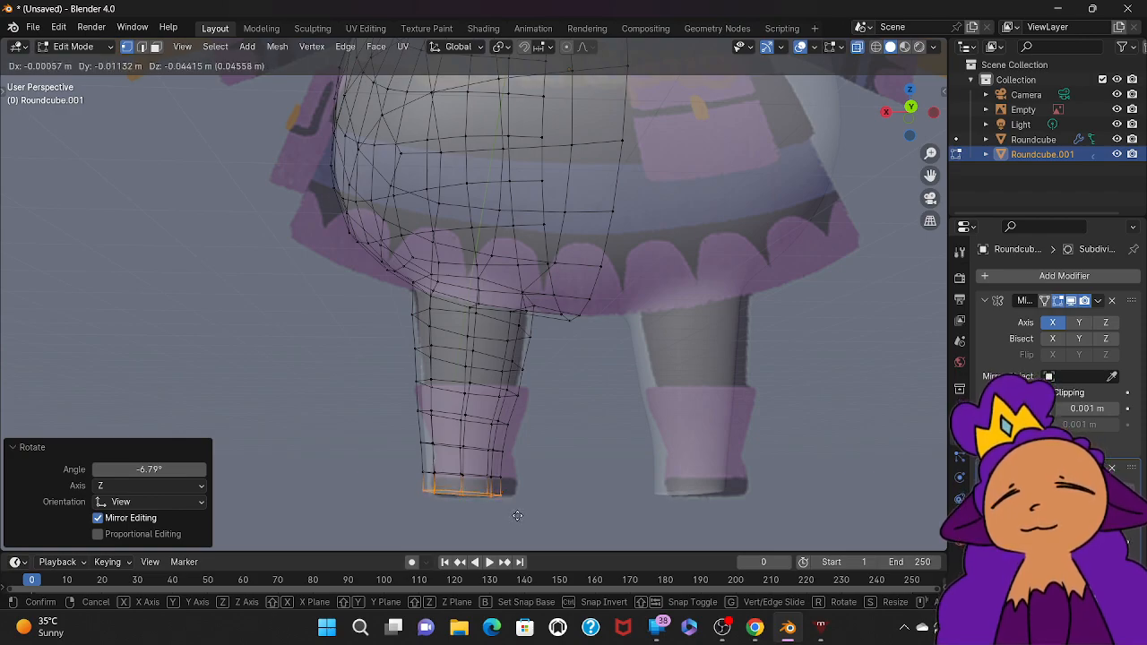
left_click(516, 511)
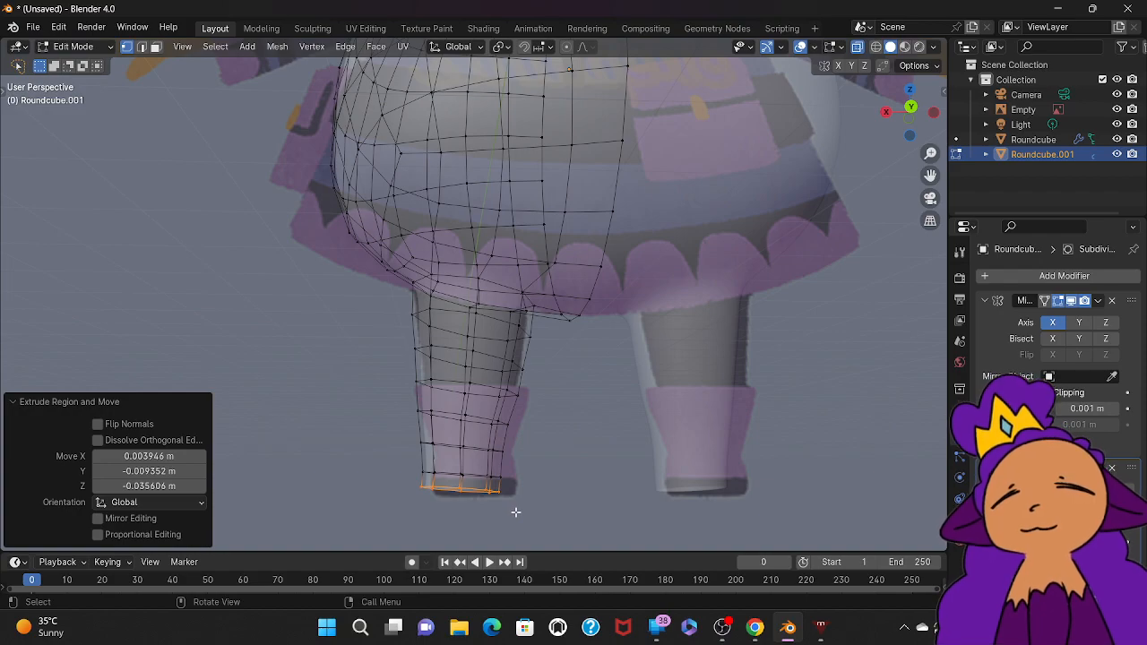
key("g")
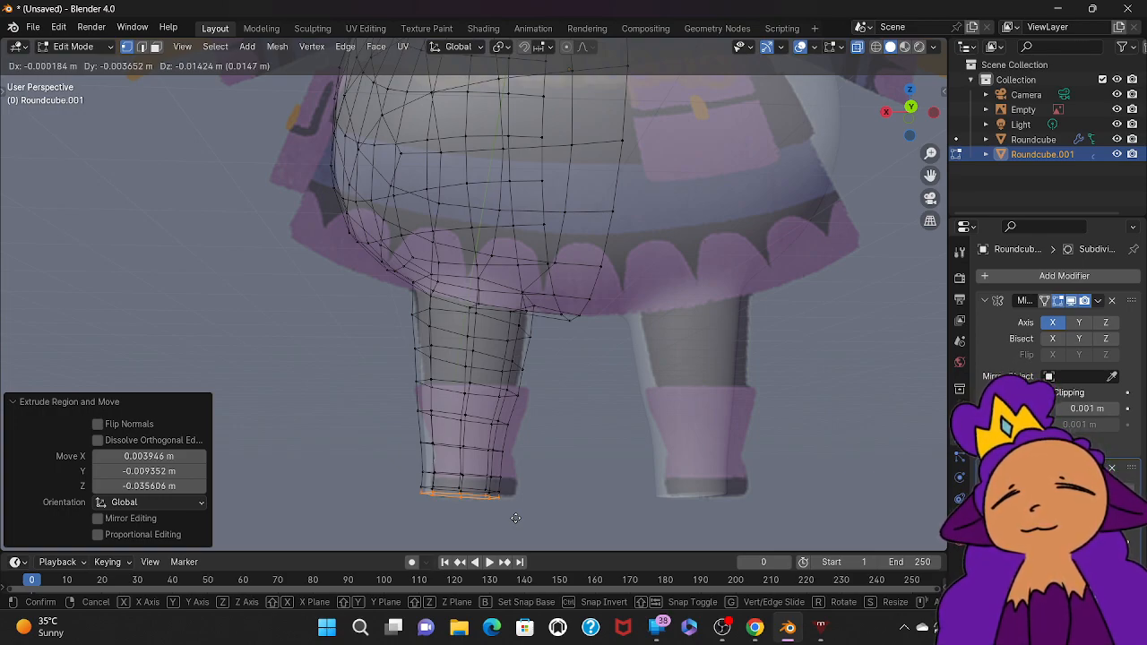
left_click(515, 519)
key("m")
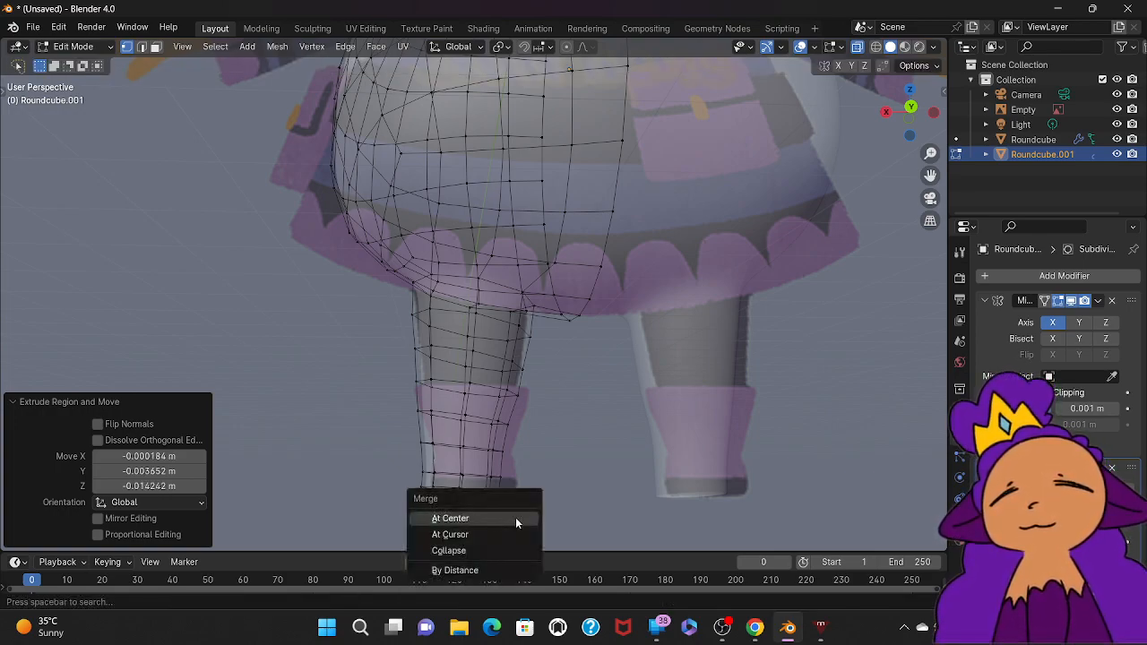
left_click(514, 520)
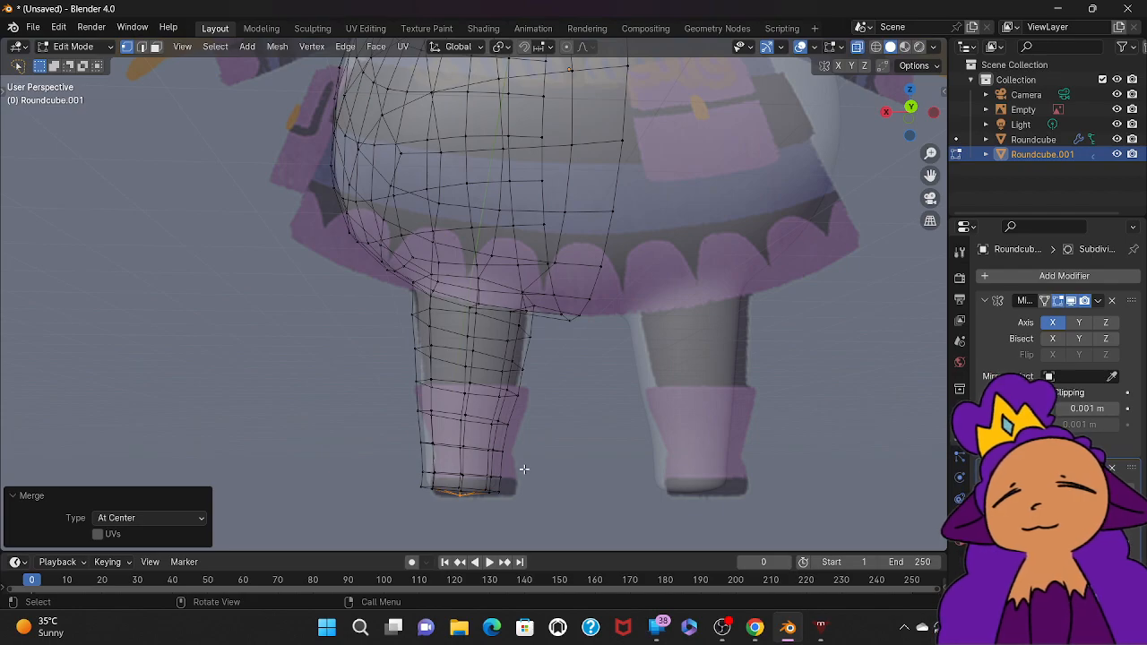
Step: From the side, select the leg from just below the body down and move it about 0.006 m in Y and 0.009 m in Z
middle_click_drag(525, 481, 526, 484)
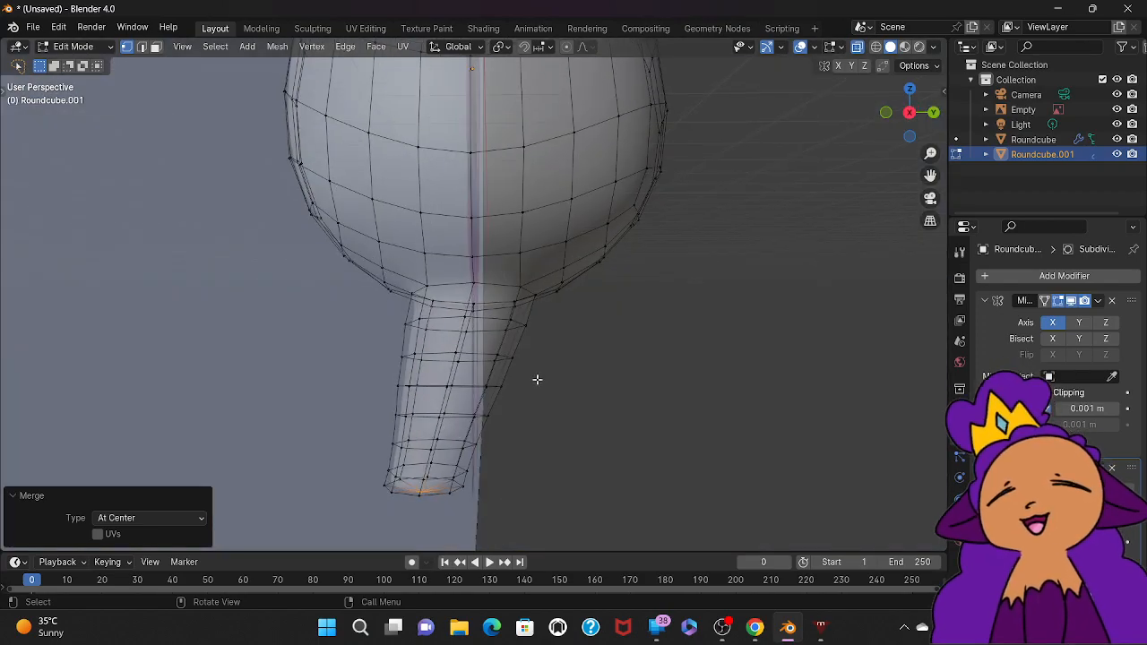
mouse_move(531, 325)
right_mouse_down("ctrl")
mouse_move(469, 313)
mouse_move(390, 329)
mouse_move(387, 487)
mouse_move(493, 496)
mouse_move(524, 449)
right_mouse_up("ctrl")
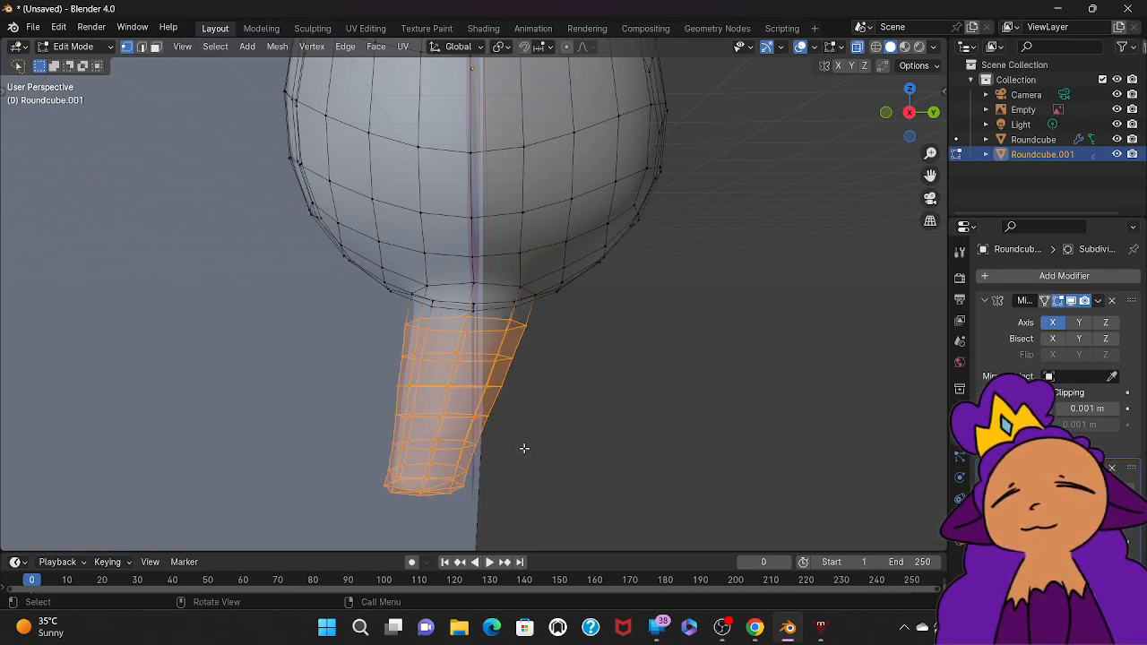
key("g")
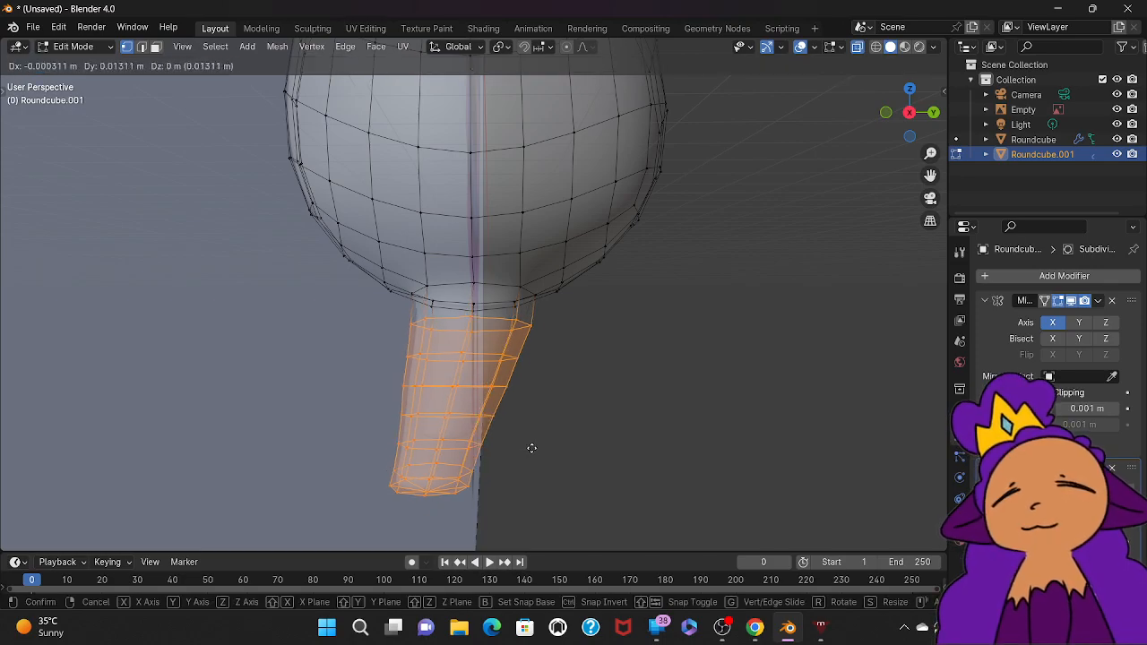
left_click(526, 446)
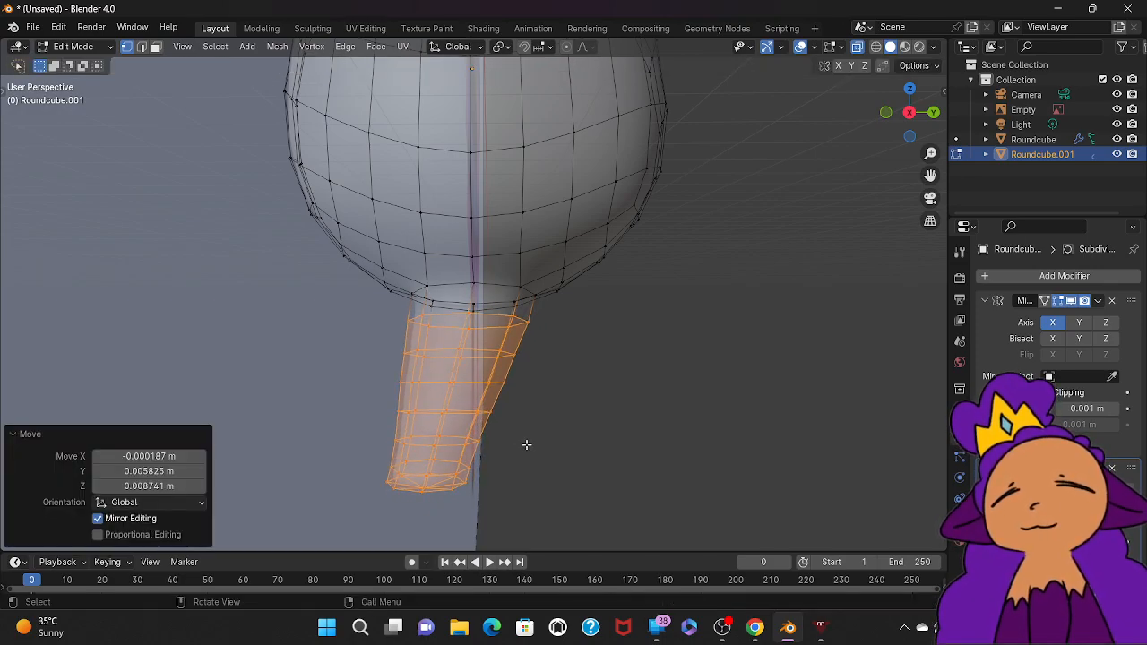
Step: Select the leg from one ring lower down and move it about 0.006 m in Y and 0.010 m in Z
left_click(547, 389)
mouse_move(538, 358)
right_mouse_down("ctrl")
mouse_move(441, 337)
mouse_move(385, 348)
mouse_move(396, 513)
mouse_move(437, 513)
mouse_move(359, 479)
mouse_move(378, 471)
mouse_move(483, 493)
right_mouse_up("ctrl")
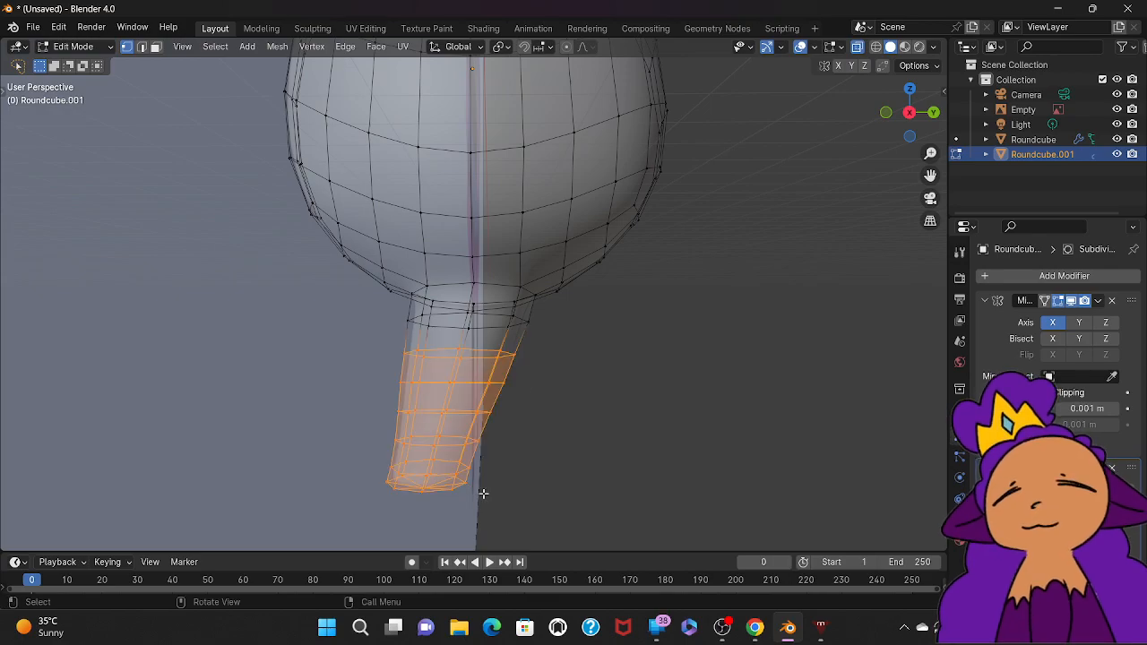
key("g")
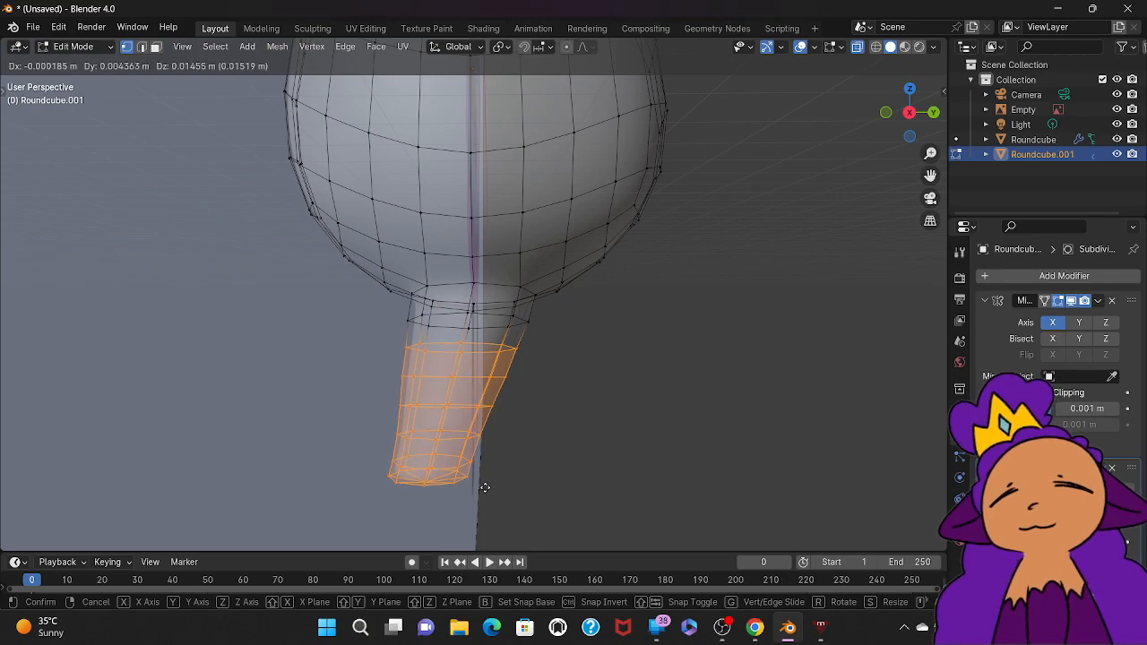
left_click(484, 489)
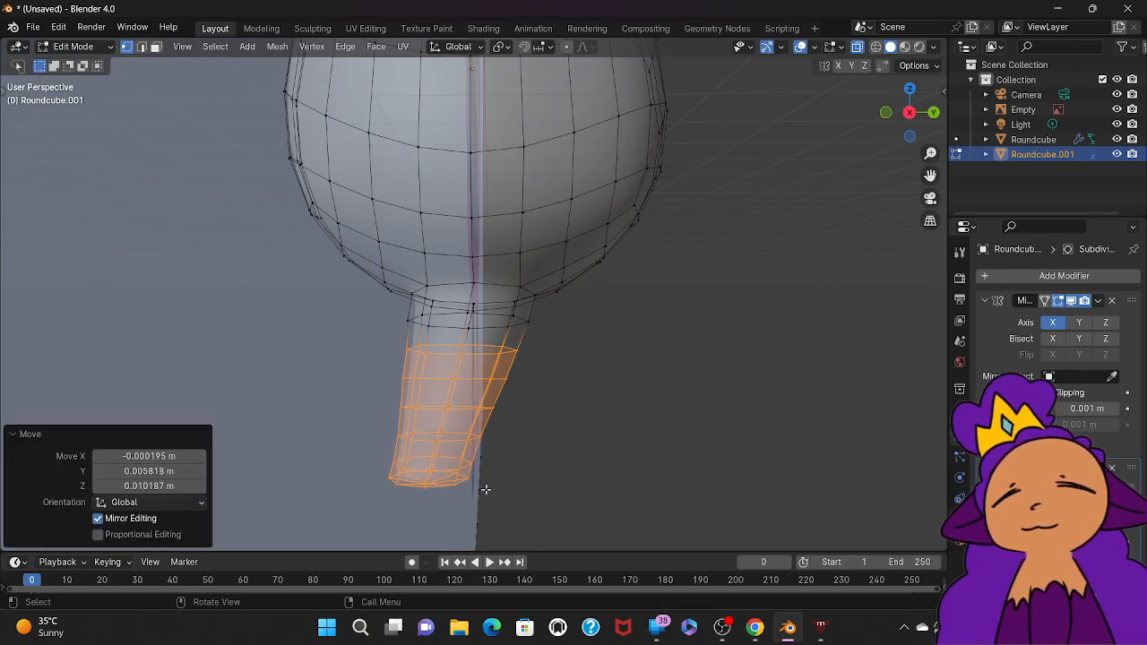
Step: Select the leg from its middle rings down and nudge it about 0.0015 m in Y
left_click(513, 405)
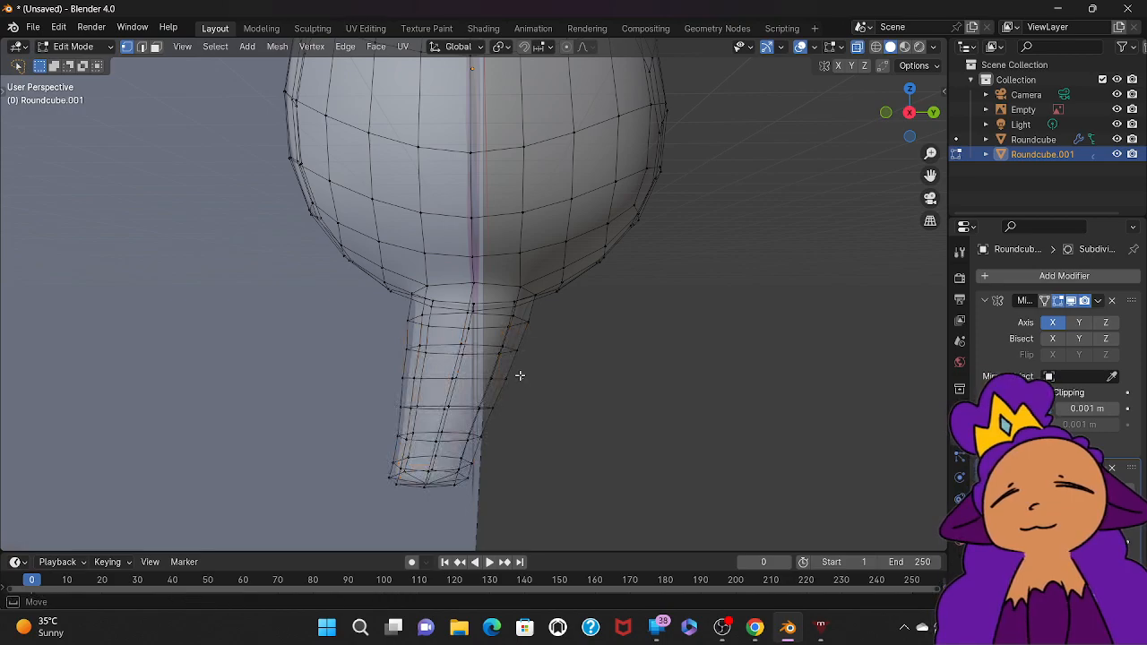
mouse_move(476, 364)
left_mouse_down()
mouse_move(410, 364)
mouse_move(370, 425)
mouse_move(381, 486)
mouse_move(506, 485)
left_mouse_up()
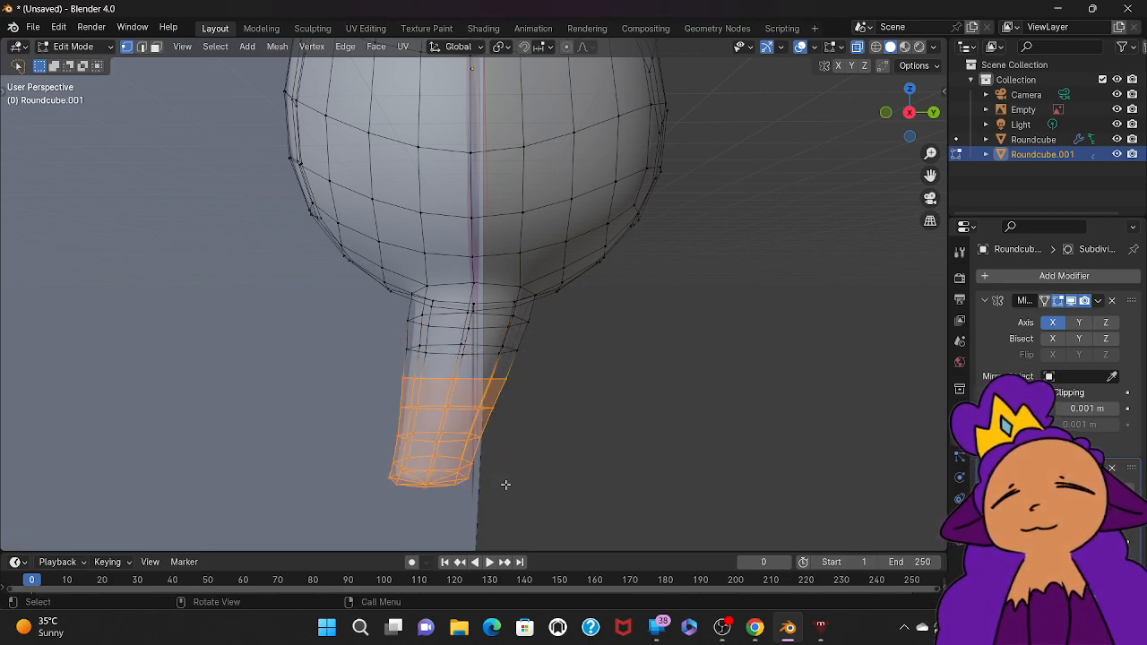
key("g")
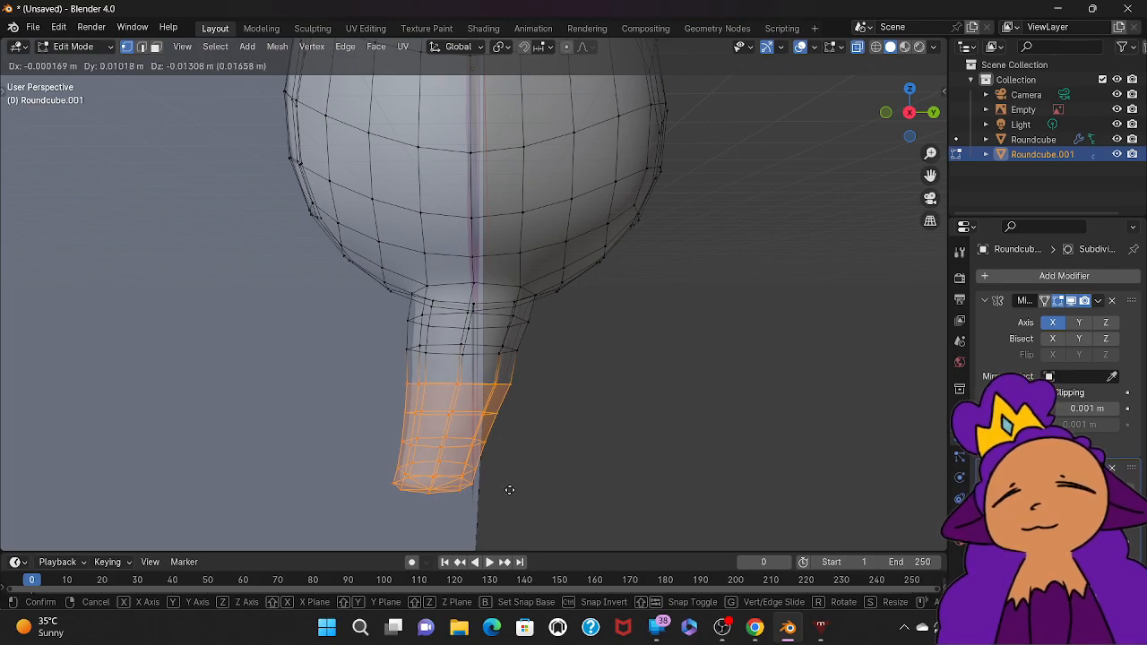
left_click(505, 485)
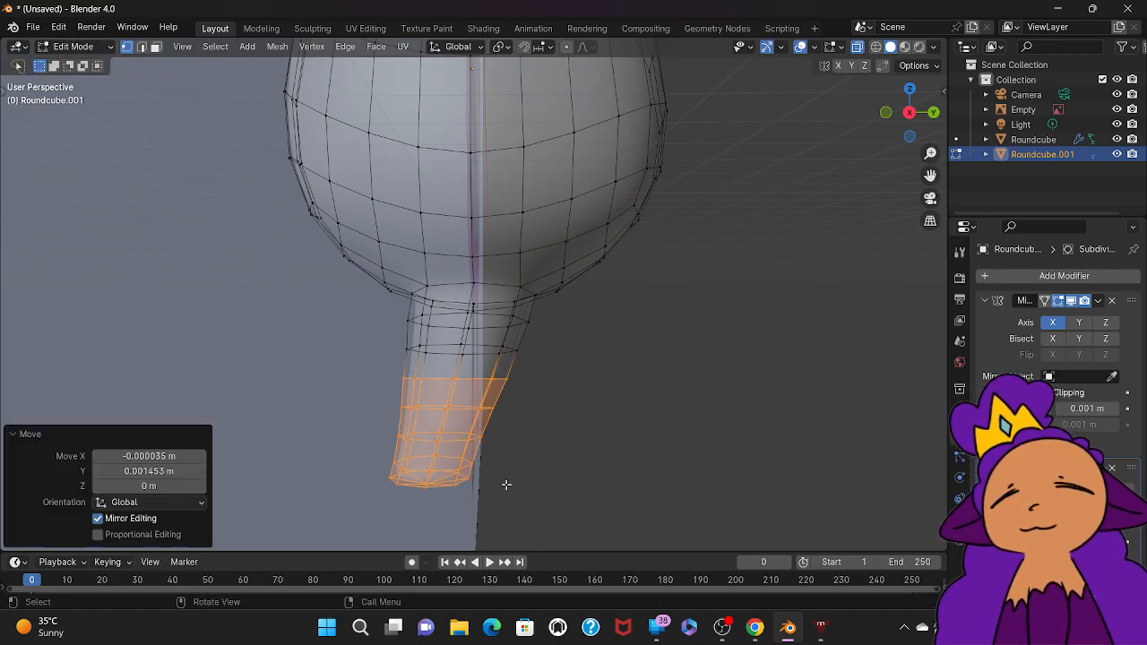
Step: Using smooth proportional editing at size 0.18, move the lower leg about 0.020 m in Y and -0.003 m in Z, and rotate it -0.9°
left_click(532, 471)
mouse_move(488, 398)
left_mouse_down()
mouse_move(410, 397)
mouse_move(363, 506)
mouse_move(502, 528)
mouse_move(514, 491)
left_mouse_up()
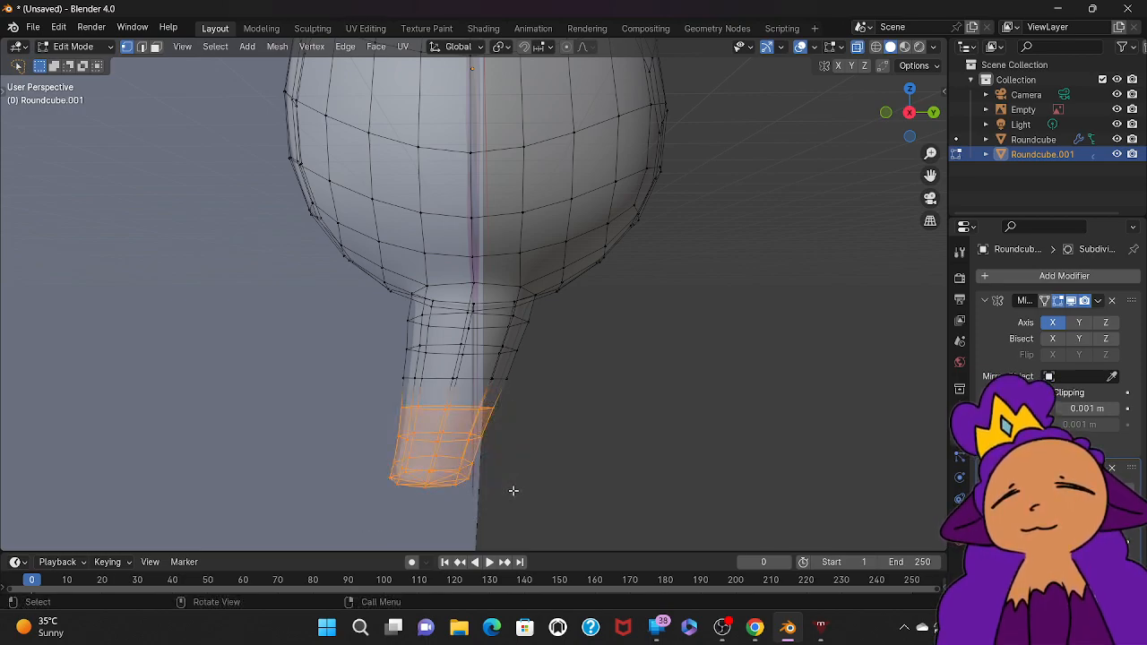
left_click(567, 48)
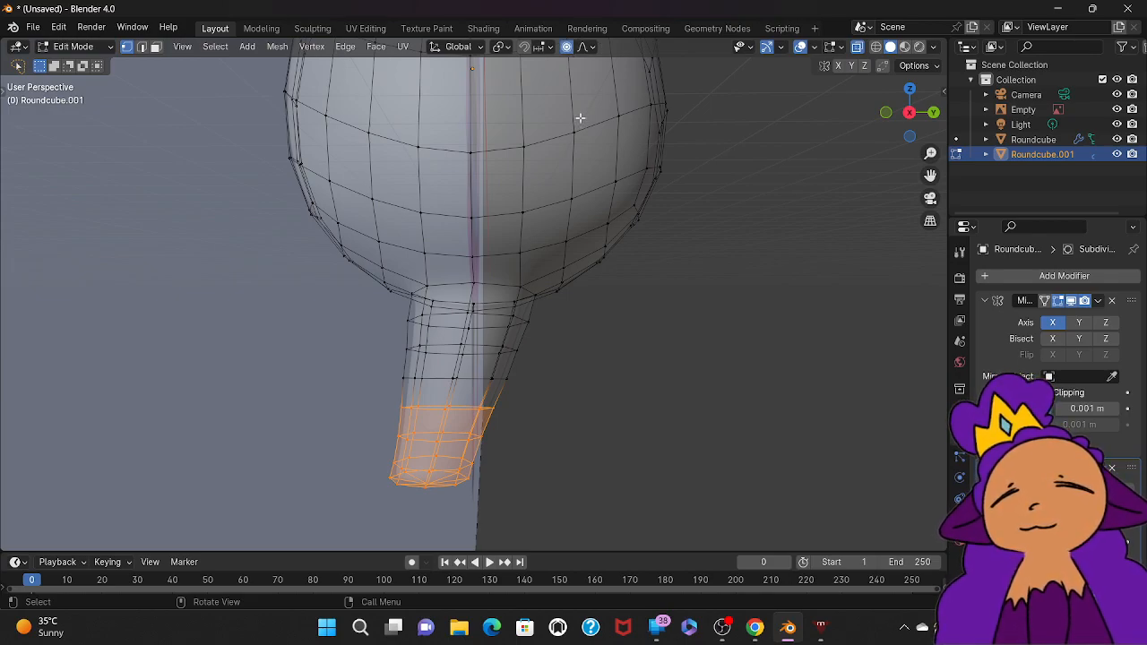
key("g")
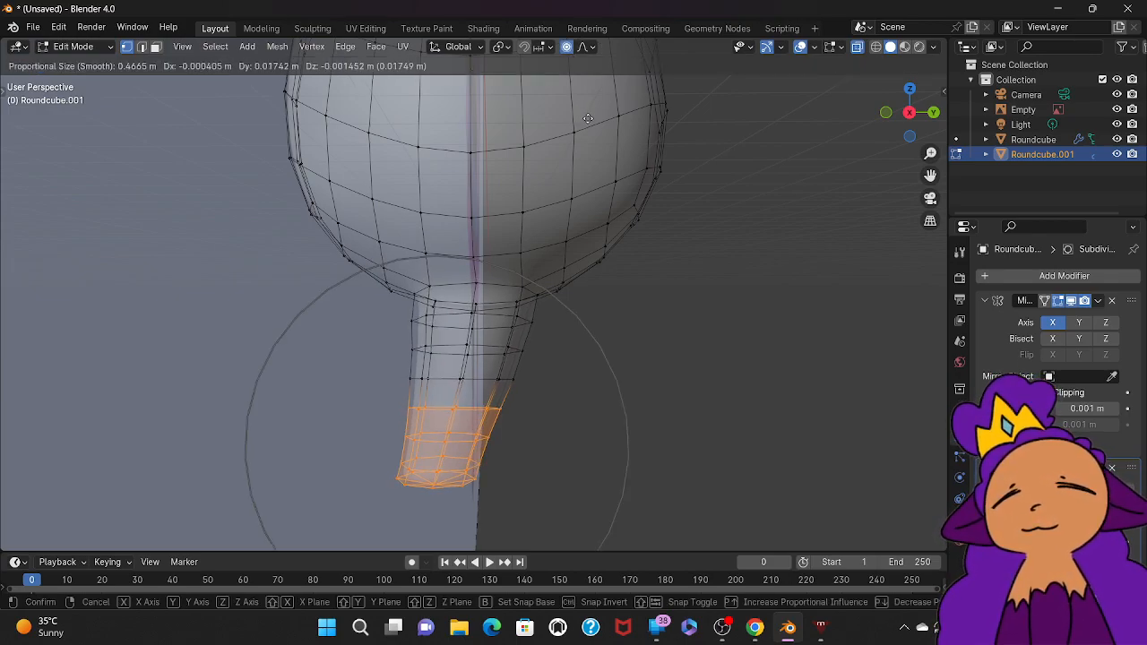
scroll(588, 120, "up", 6)
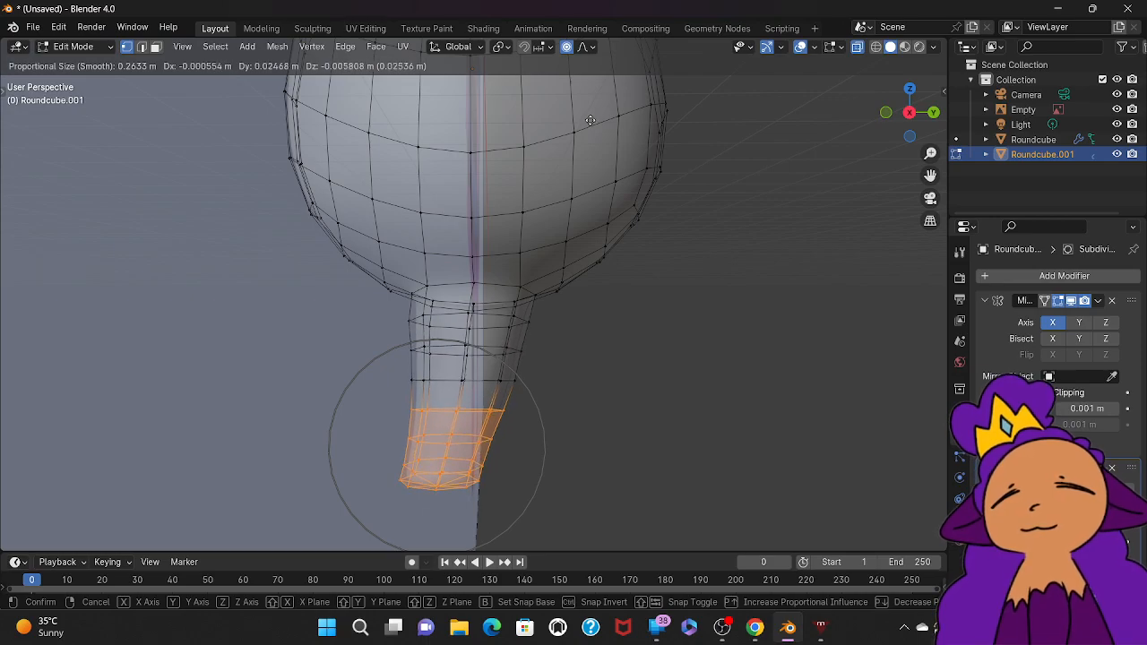
scroll(590, 120, "up", 4)
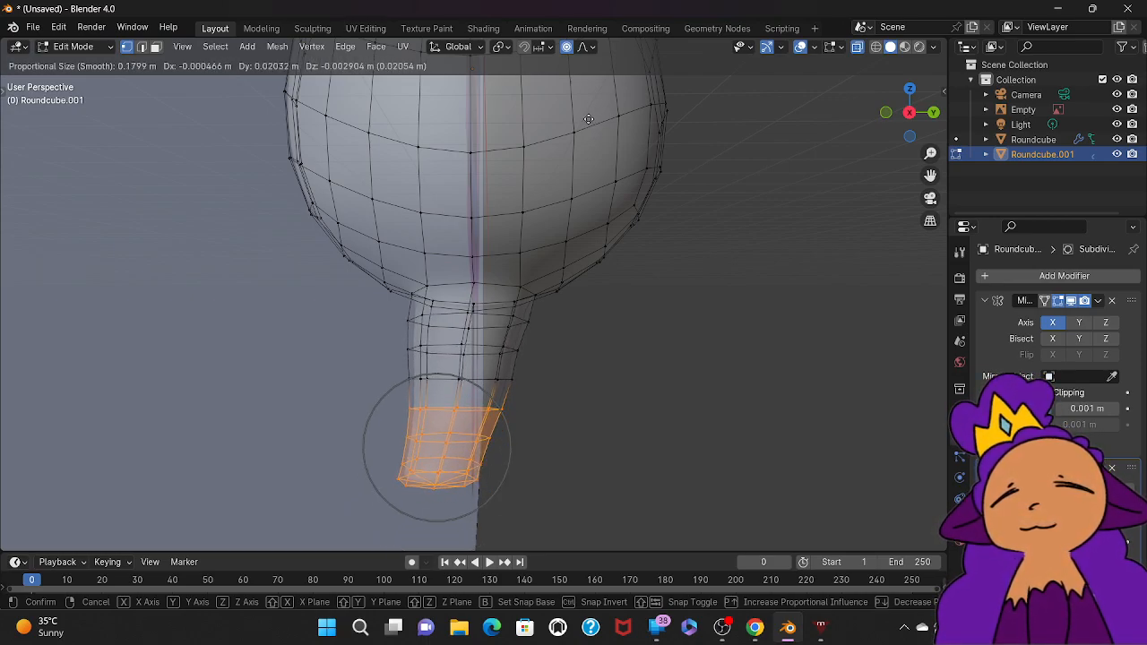
left_click(588, 119)
key("r")
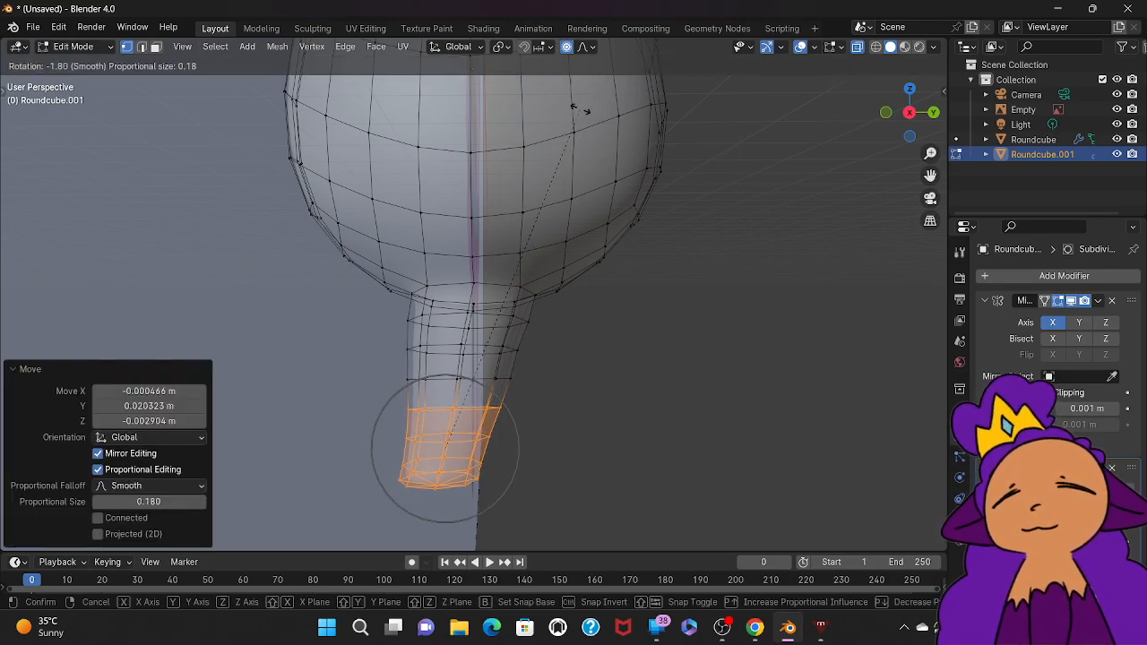
left_click(586, 110)
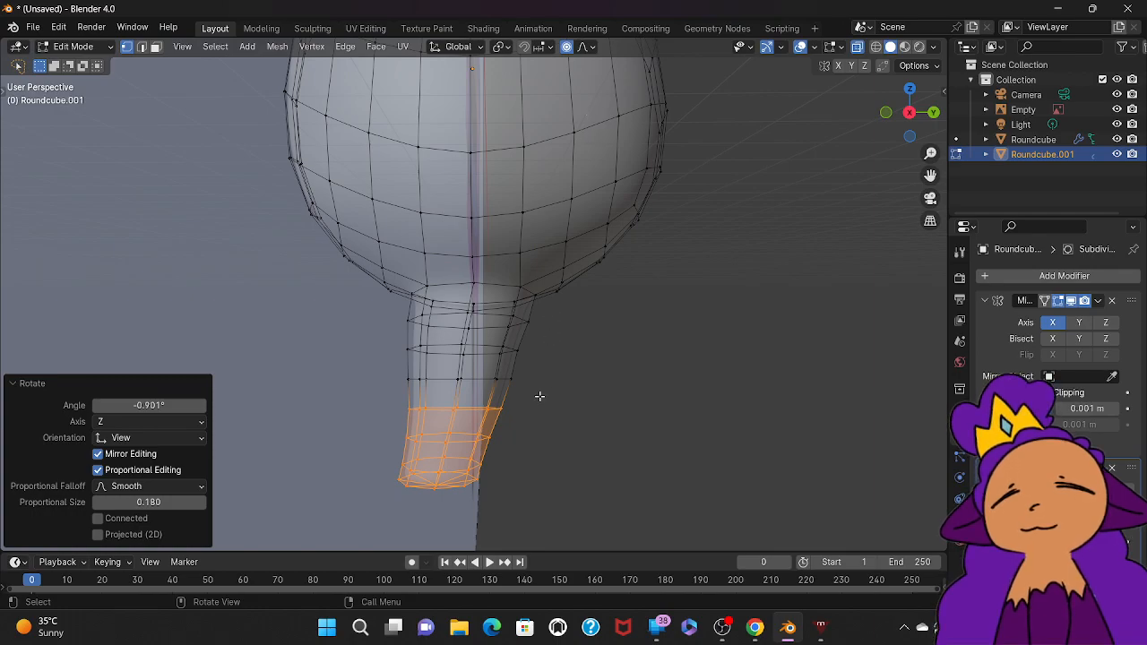
Step: Rotate the bottom rings of the leg by -3.47° and move them about 0.038 m in Y and -0.012 m in Z, keeping proportional editing
mouse_move(493, 433)
left_mouse_down()
mouse_move(432, 420)
mouse_move(376, 477)
mouse_move(497, 496)
mouse_move(510, 484)
left_mouse_up()
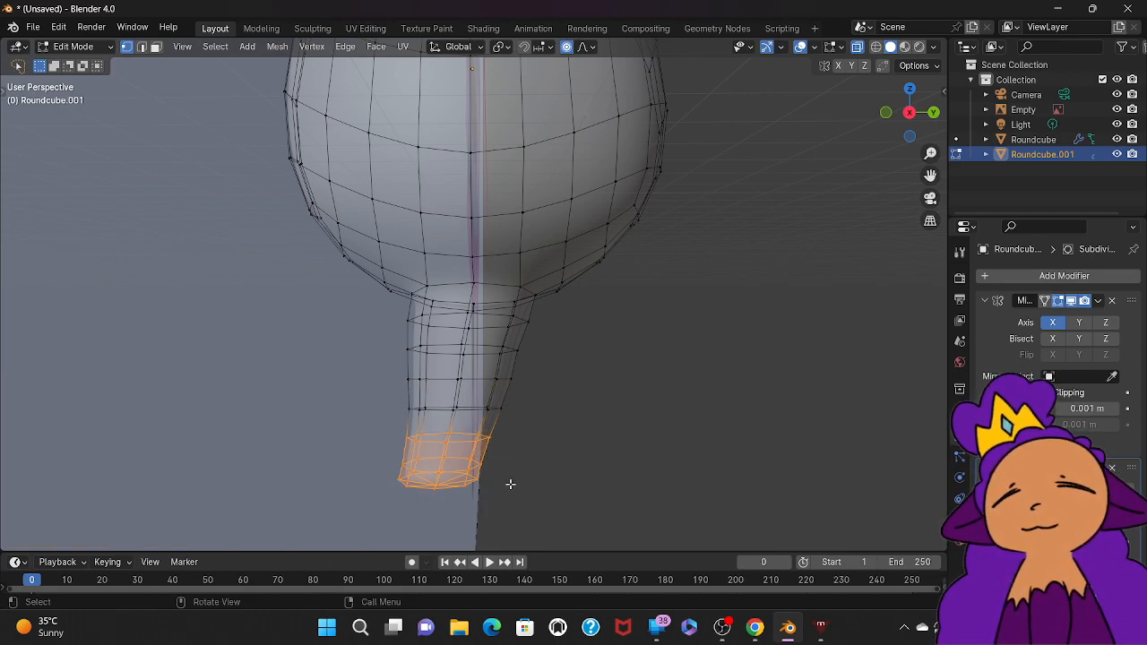
key("r")
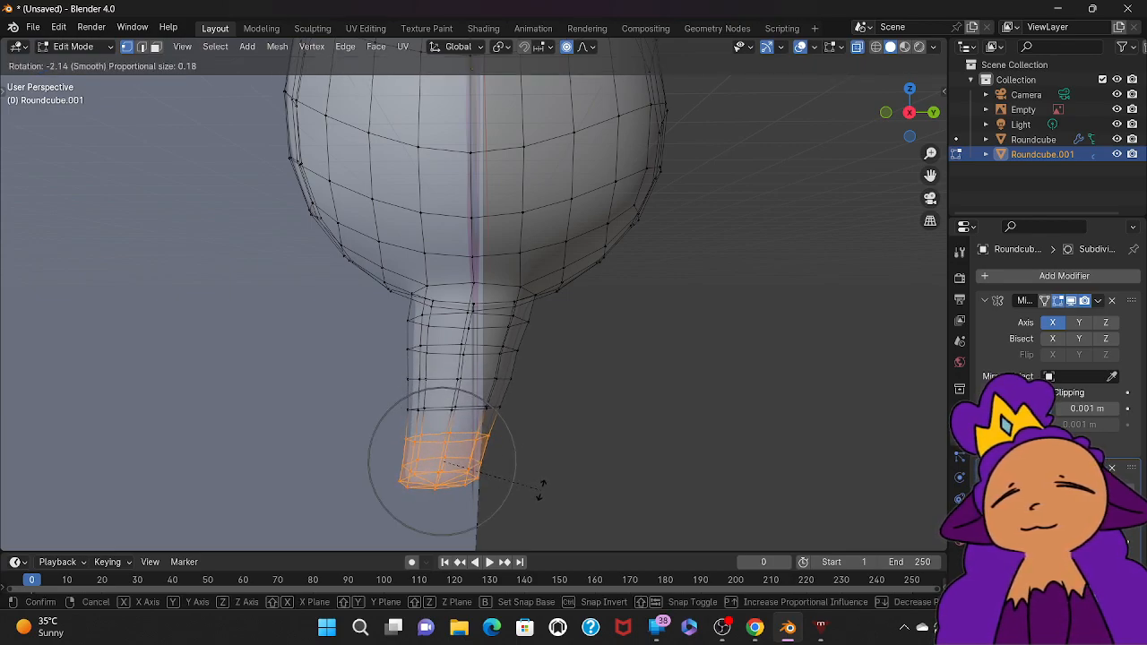
left_click(541, 487)
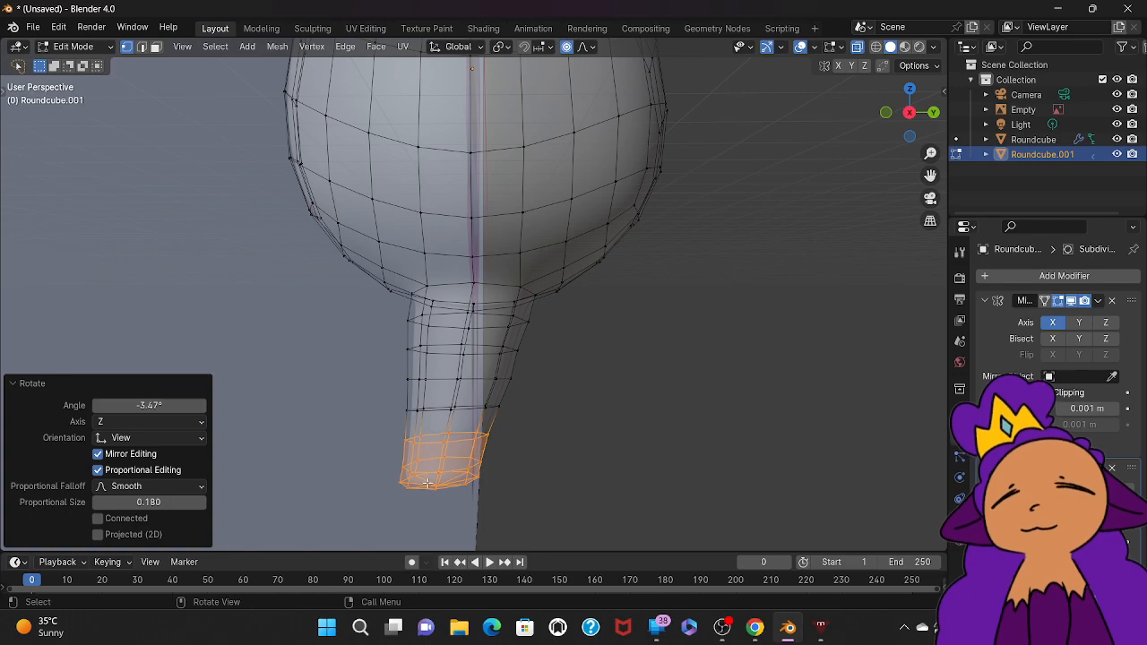
key("g")
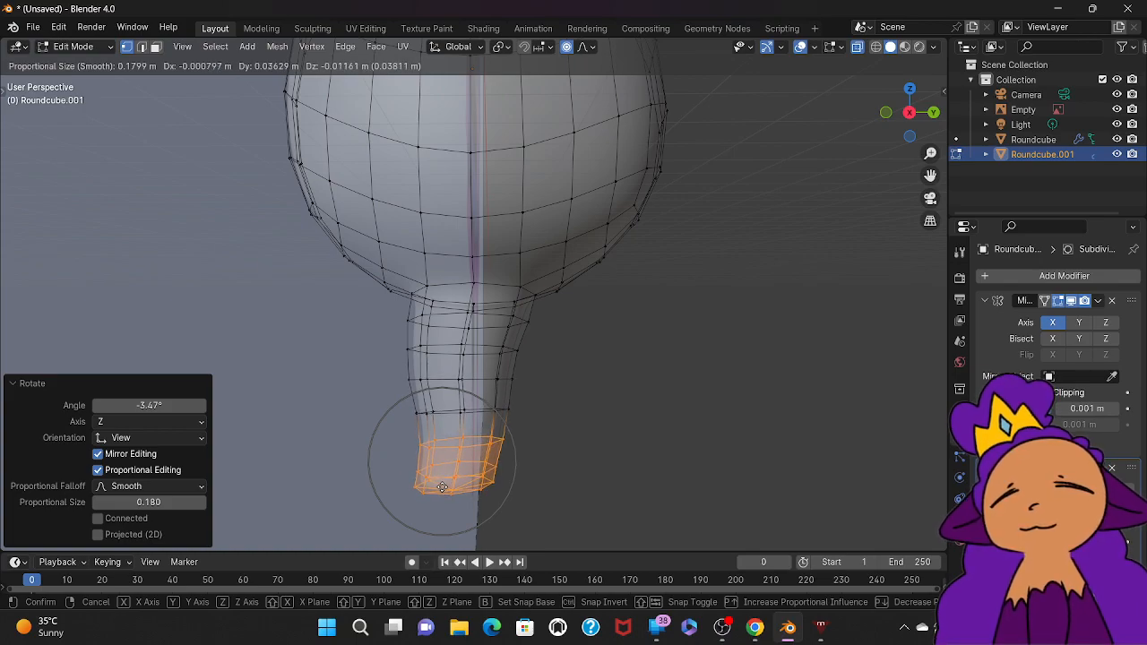
left_click(442, 486)
mouse_move(443, 487)
middle_mouse_down()
mouse_move(610, 480)
mouse_move(443, 487)
mouse_move(418, 468)
mouse_move(457, 484)
mouse_move(443, 487)
mouse_move(443, 470)
mouse_move(443, 485)
middle_mouse_up()
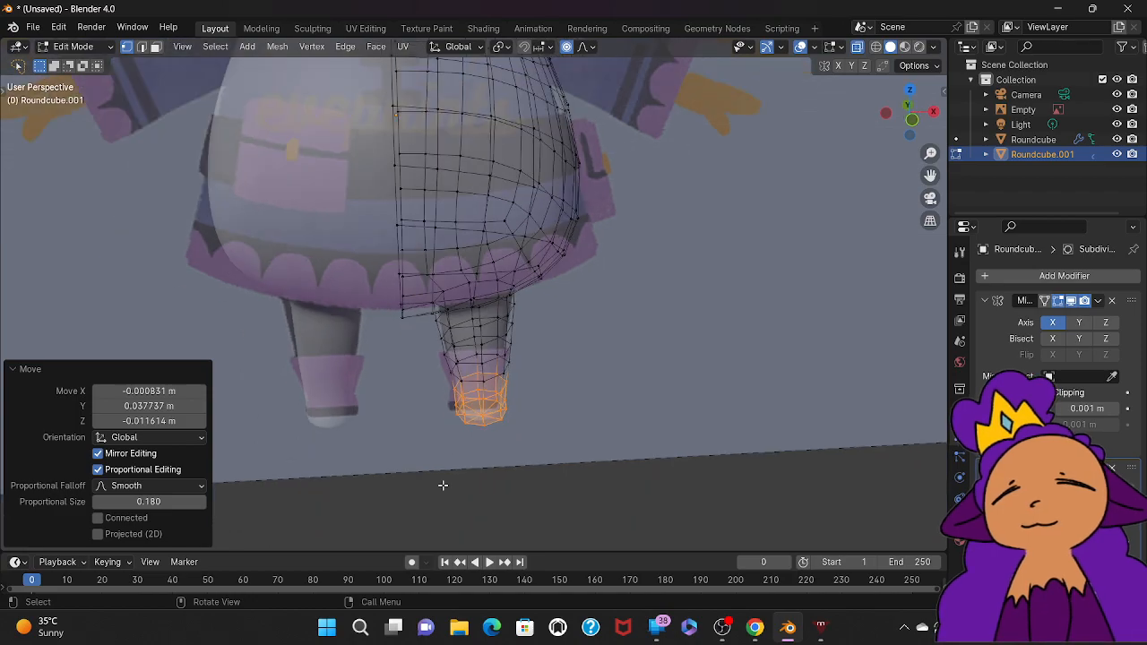
Step: Clear the selection and inspect the reshaped leg against the reference from the front and the side
scroll(443, 485, "down", 4)
scroll(443, 485, "up", 2)
scroll(442, 485, "down", 5)
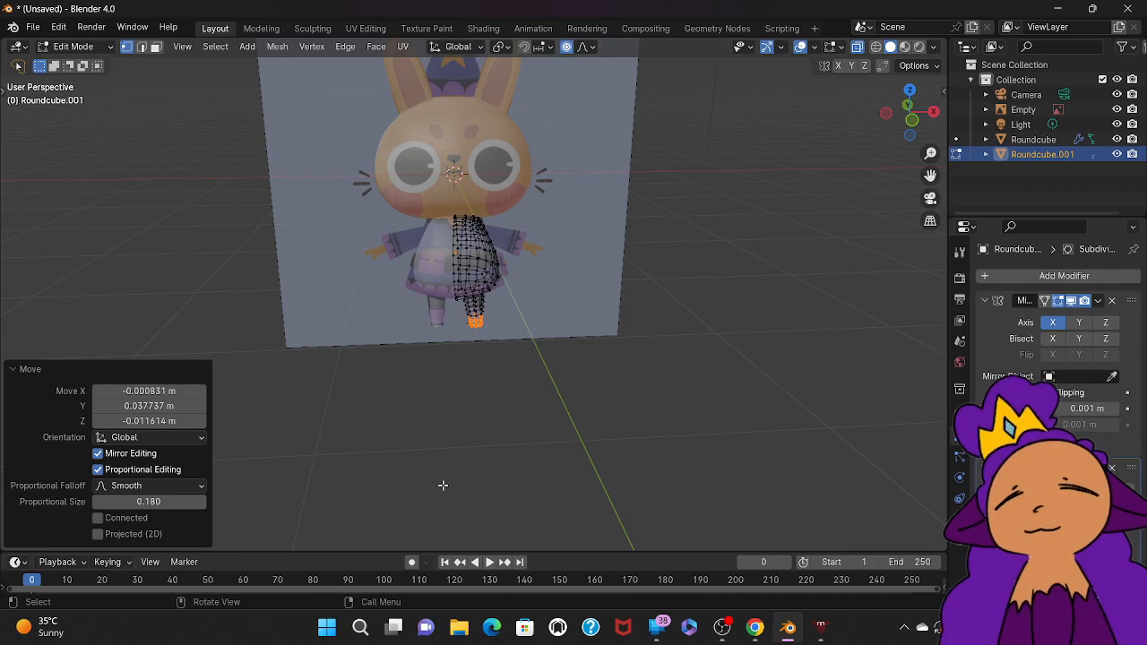
middle_click_drag(443, 485, 442, 485)
scroll(442, 485, "up", 5)
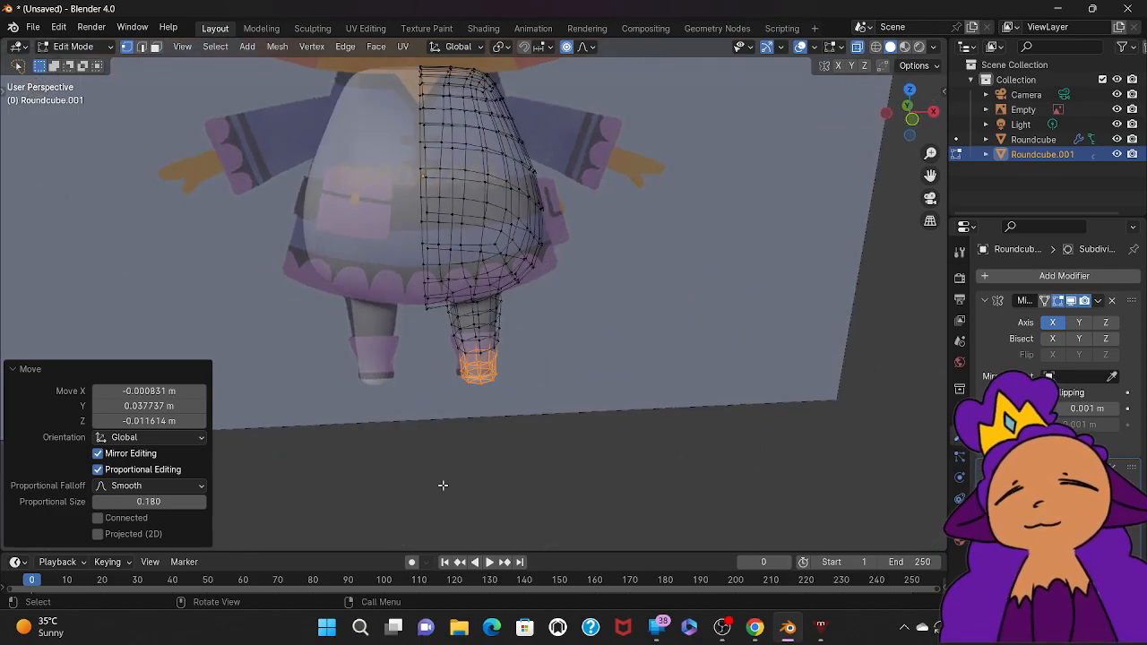
left_click(595, 510)
scroll(595, 511, "up", 1)
middle_click_drag(595, 510, 596, 510)
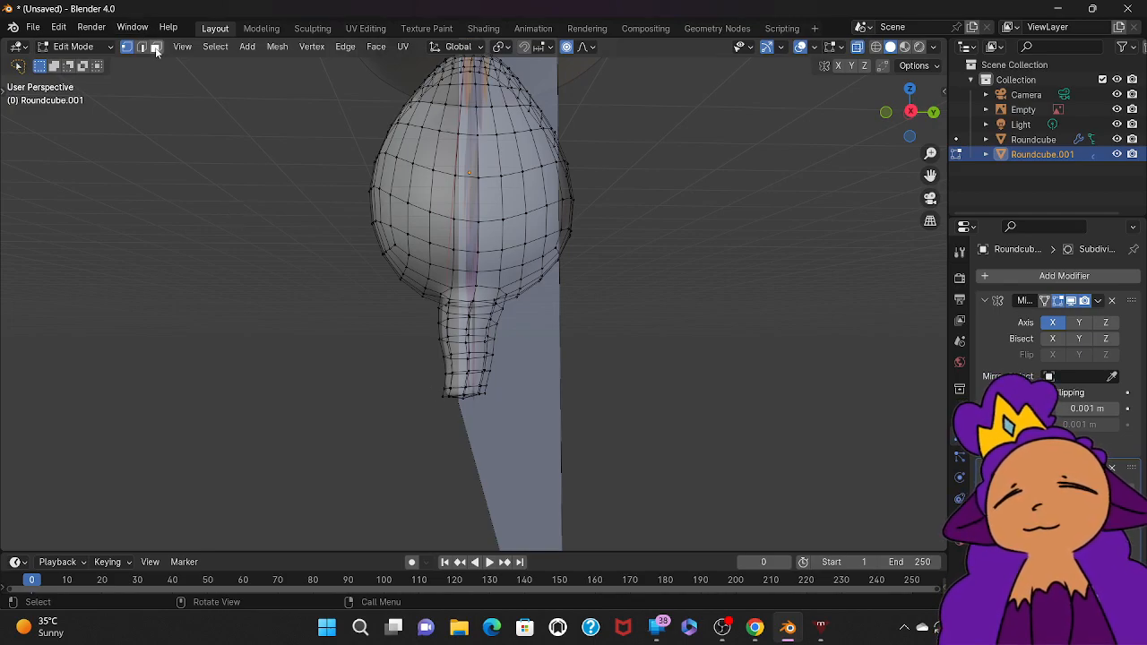
Step: In face selection mode, select the two adjacent front faces near the bottom of the leg and extrude them about 0.060 m along their normal
middle_click_drag(371, 288, 543, 288)
scroll(371, 288, "up", 5)
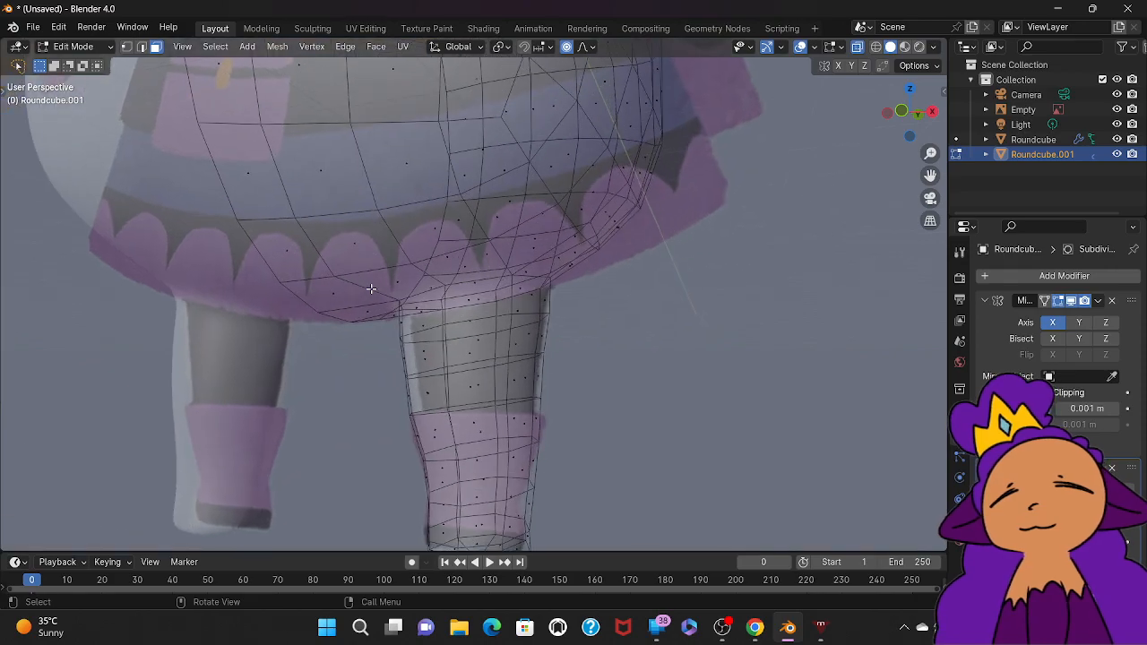
middle_click_drag(371, 289, 590, 476)
left_click(491, 465)
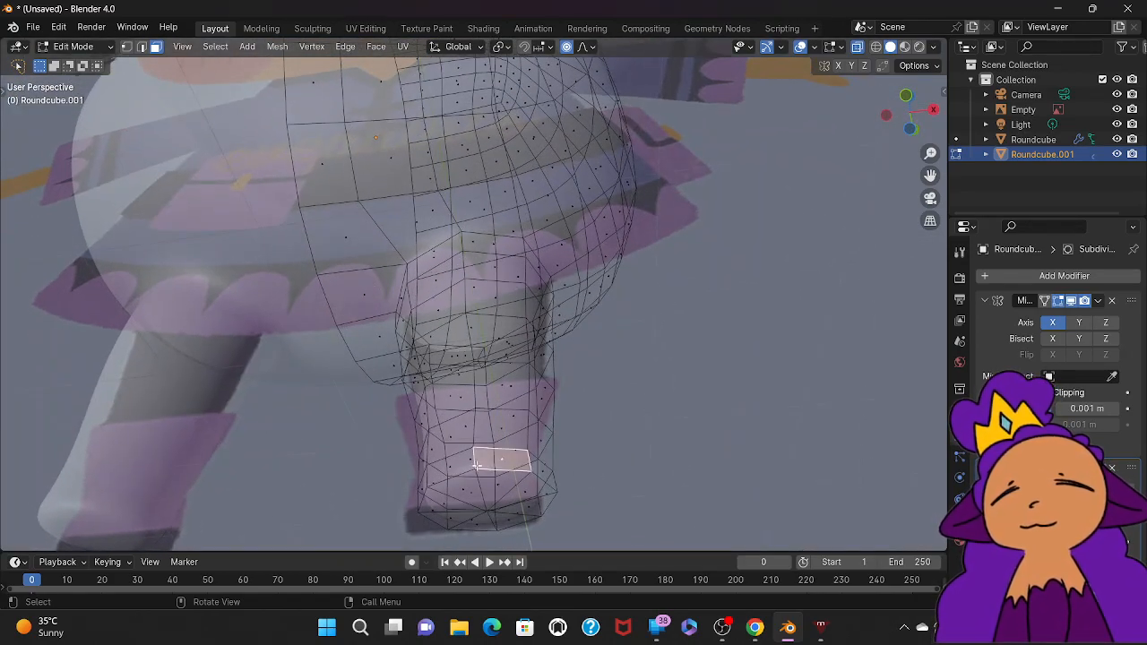
left_click(454, 465, "shift")
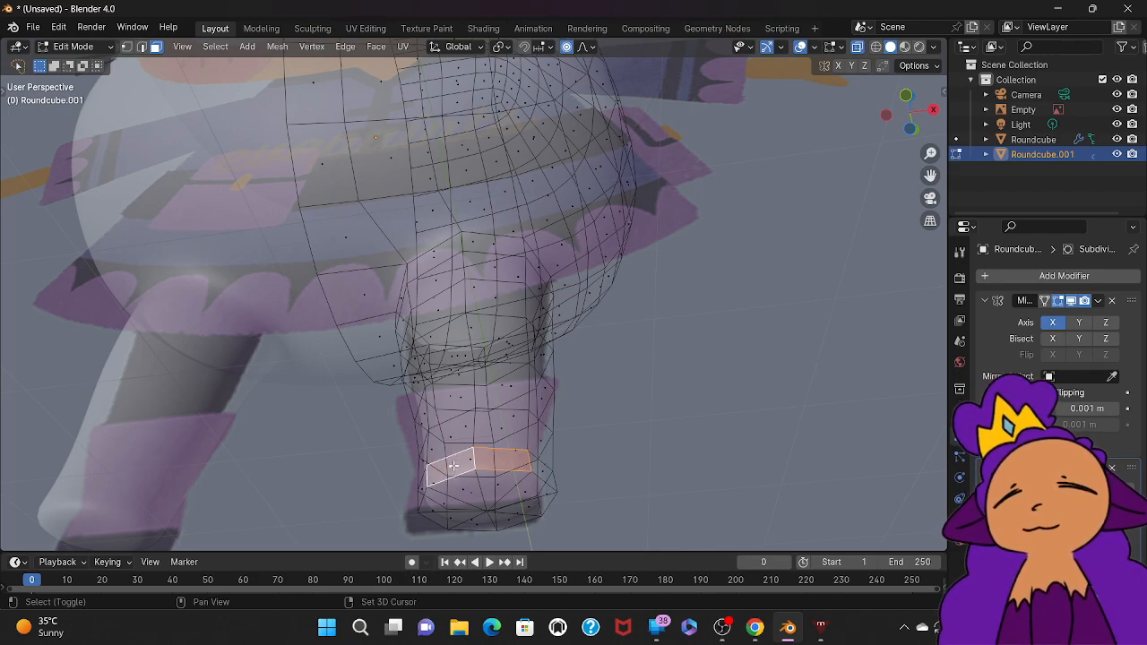
middle_click_drag(453, 466, 454, 465)
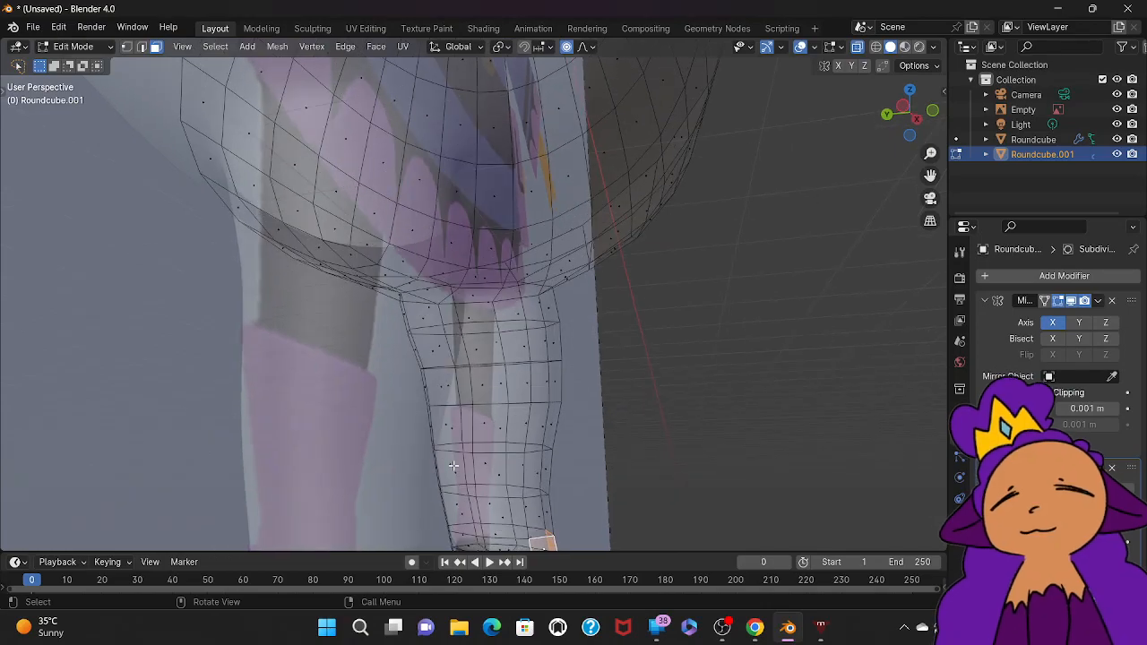
key("e")
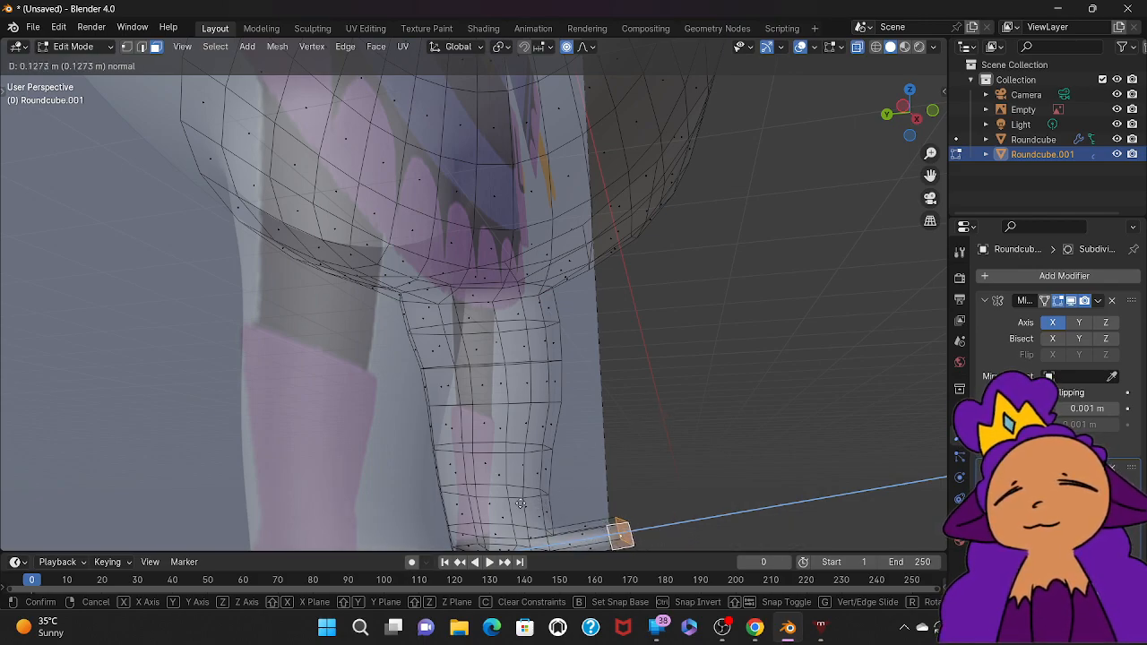
left_click(499, 515)
middle_click_drag(499, 516, 500, 516)
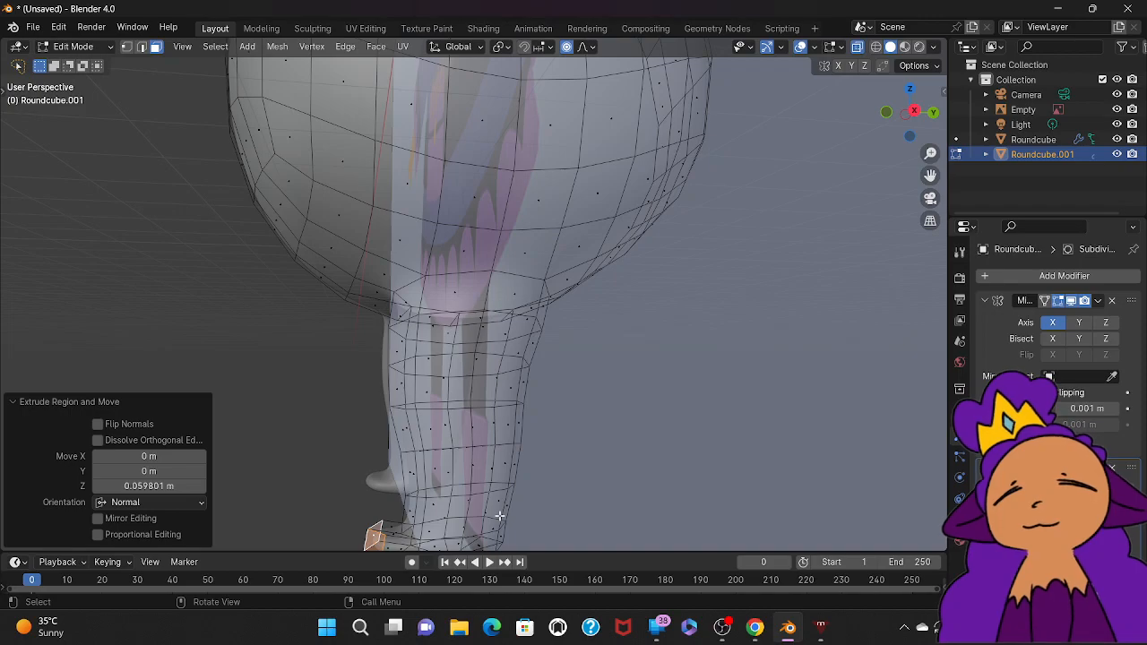
Step: Move the extruded foot faces about 0.0015 m in X, 0.016 m in Y and -0.007 m in Z, using smooth proportional size 0.076
key("KP_Decimal")
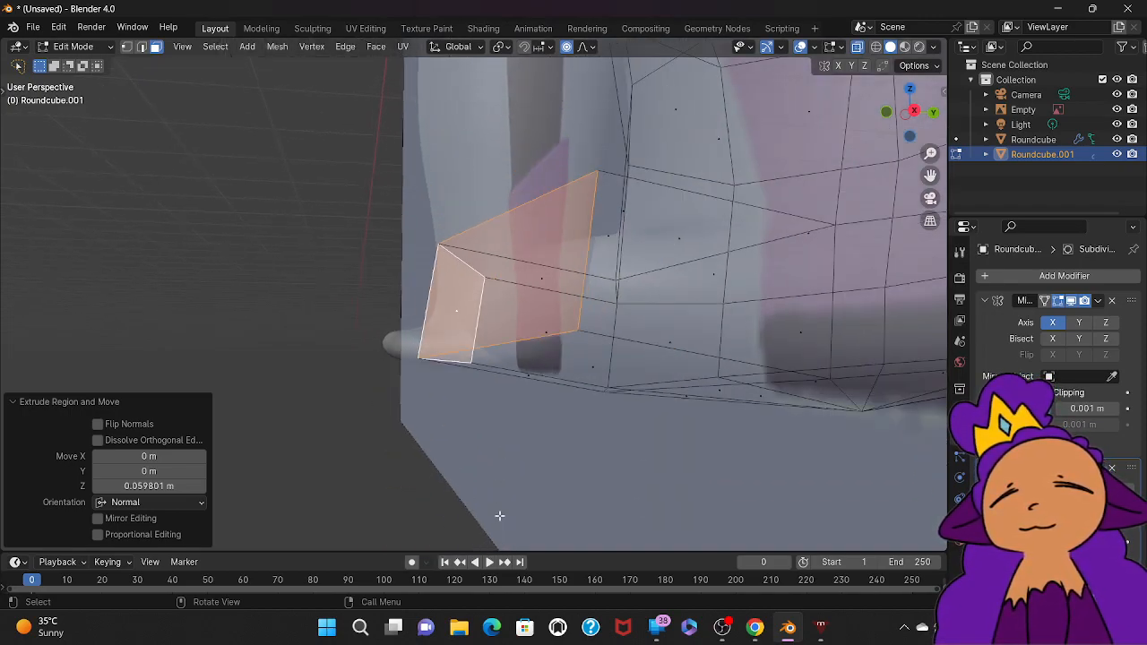
scroll(500, 515, "down", 5)
scroll(501, 515, "up", 2)
middle_click_drag(501, 516, 502, 516)
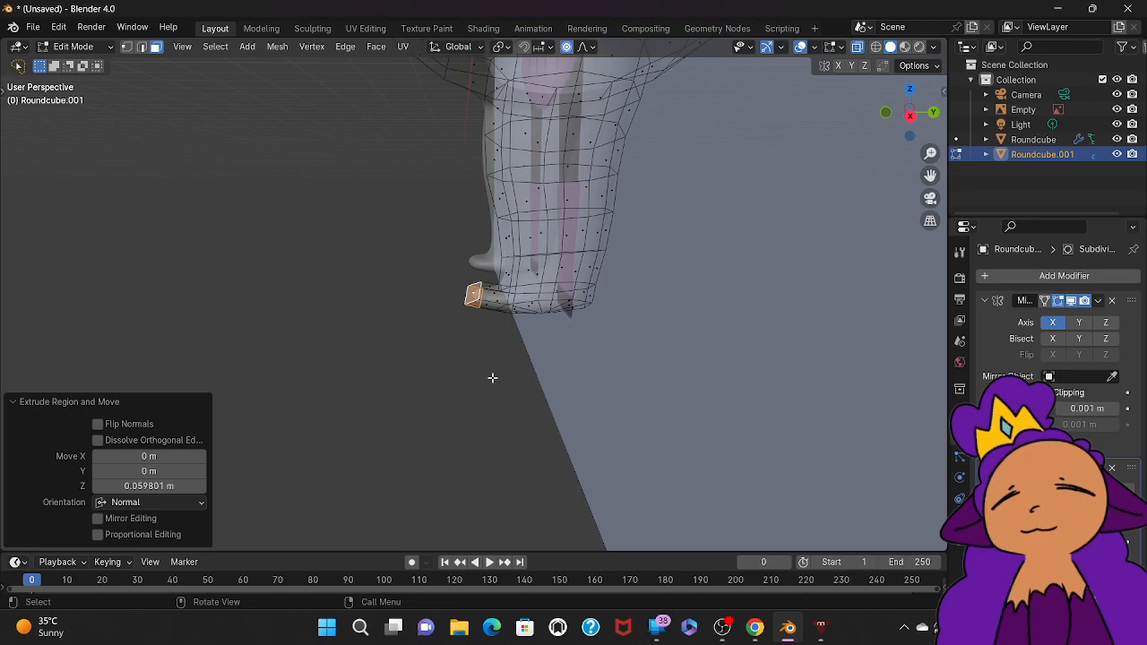
key("g")
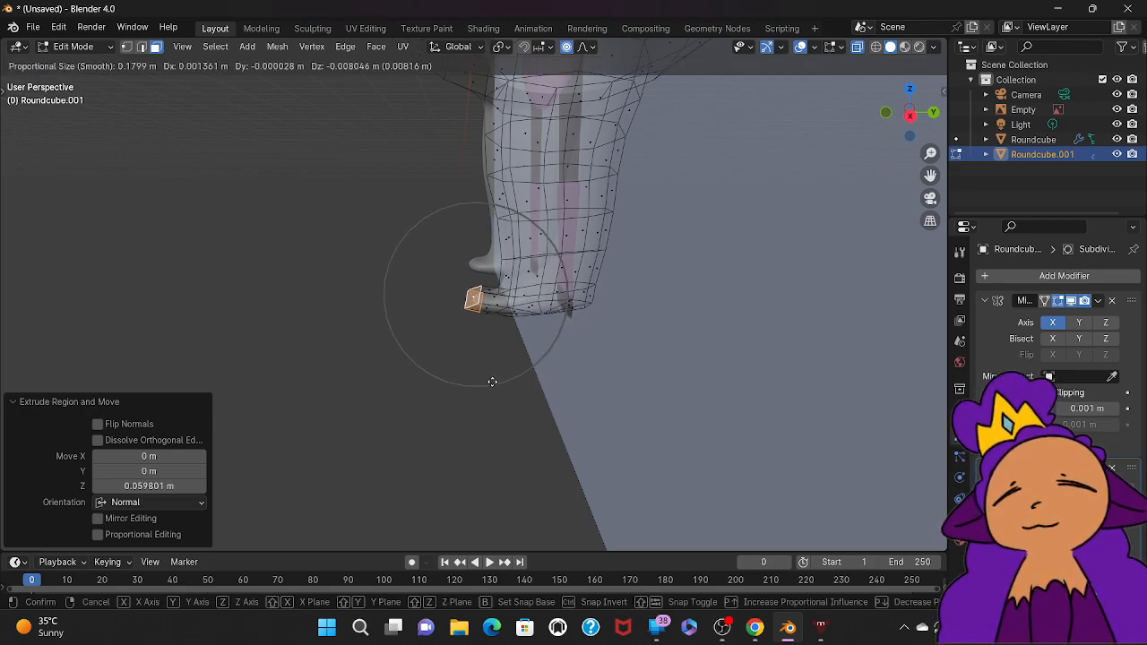
scroll(492, 382, "up", 9)
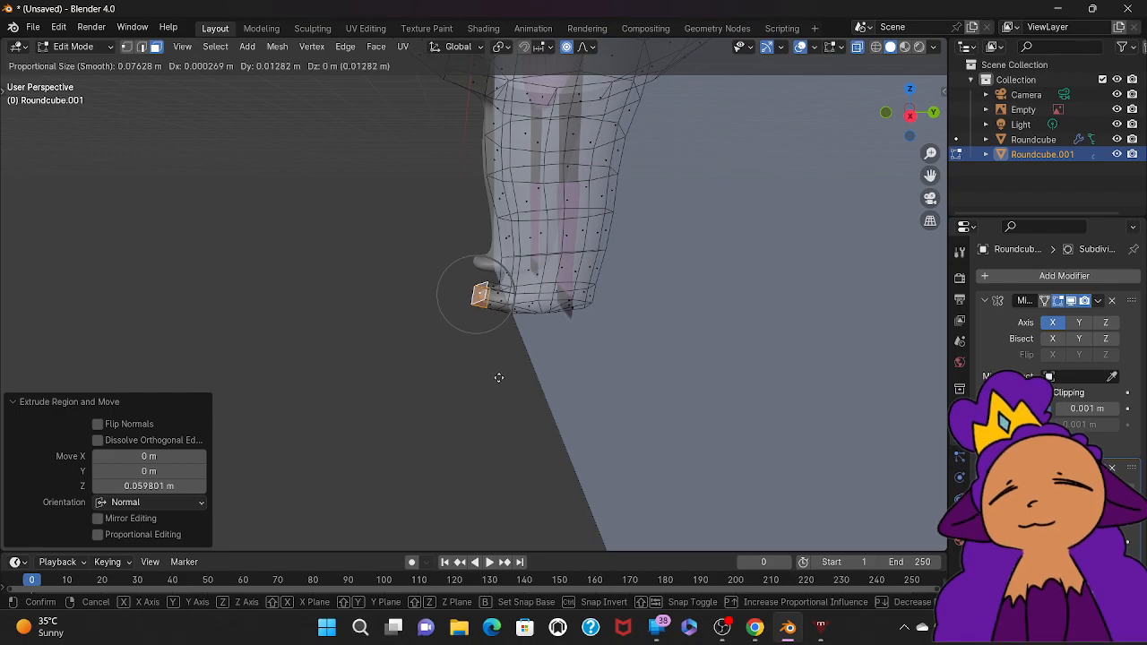
left_click(501, 382)
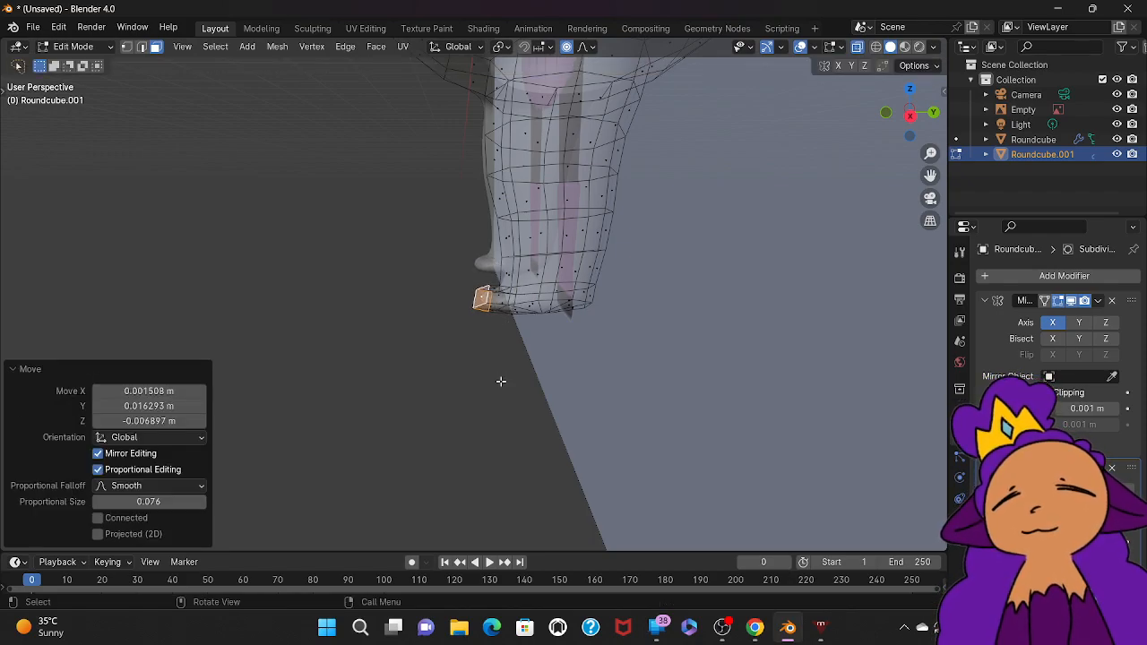
left_click(437, 401)
Step: Select the face ring around the leg at the top of the boot and try to extrude it, then clear the selection
middle_click_drag(437, 402, 437, 402)
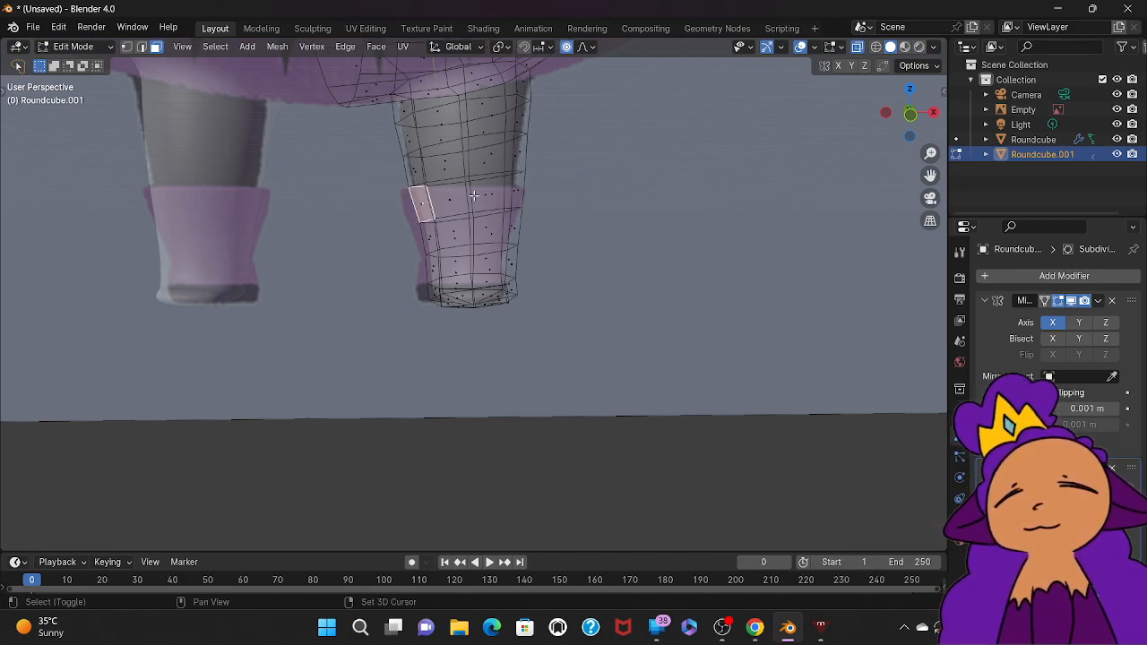
key("g")
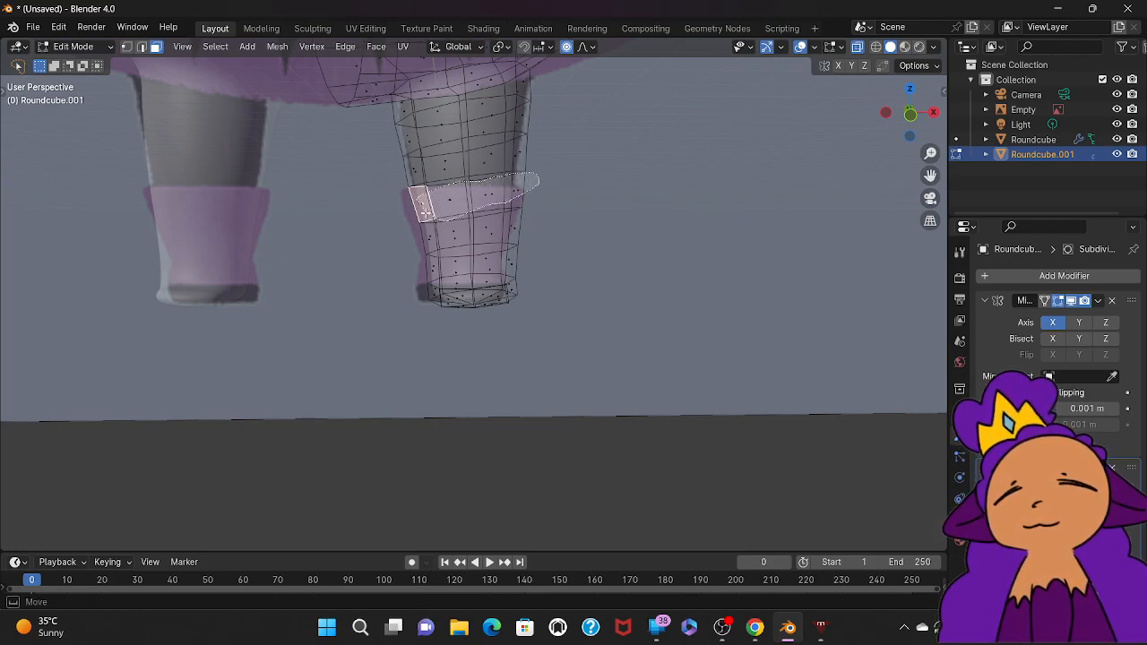
left_click(423, 208, "alt")
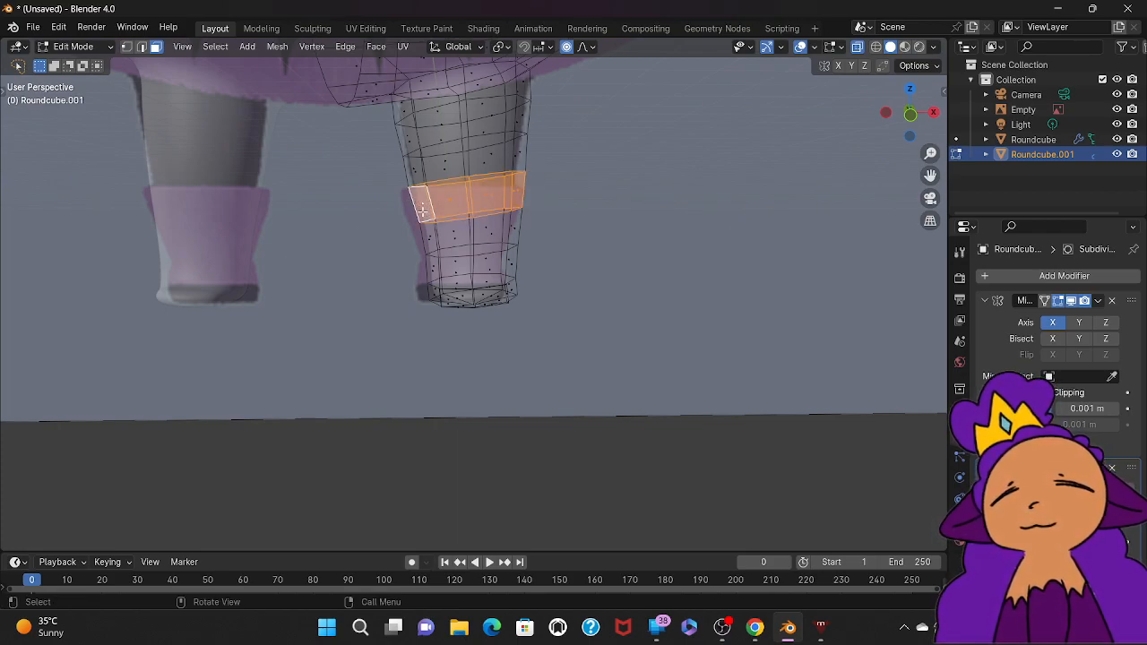
key("e")
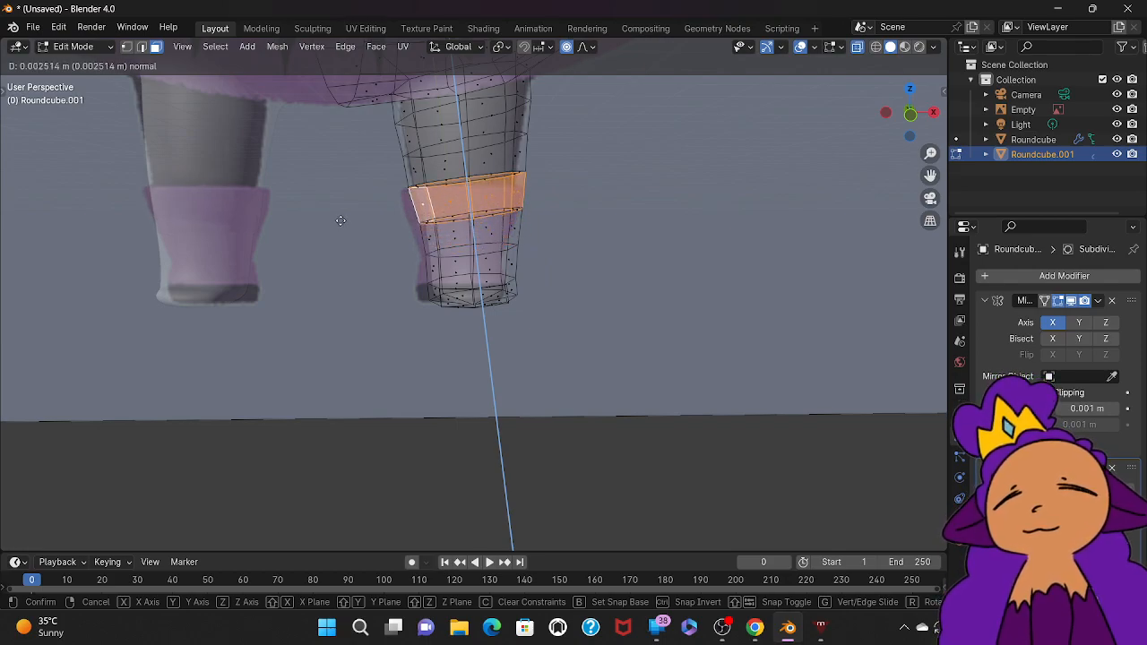
right_click(340, 223)
mouse_move(341, 223)
middle_mouse_down()
mouse_move(314, 242)
mouse_move(340, 223)
middle_mouse_up()
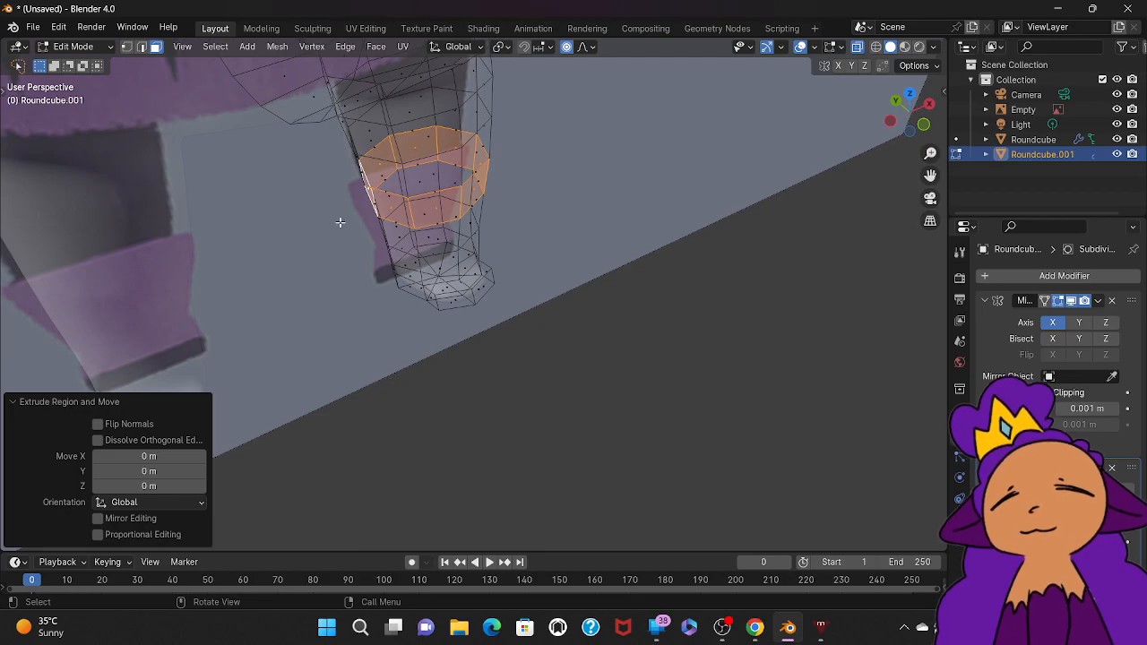
key("e")
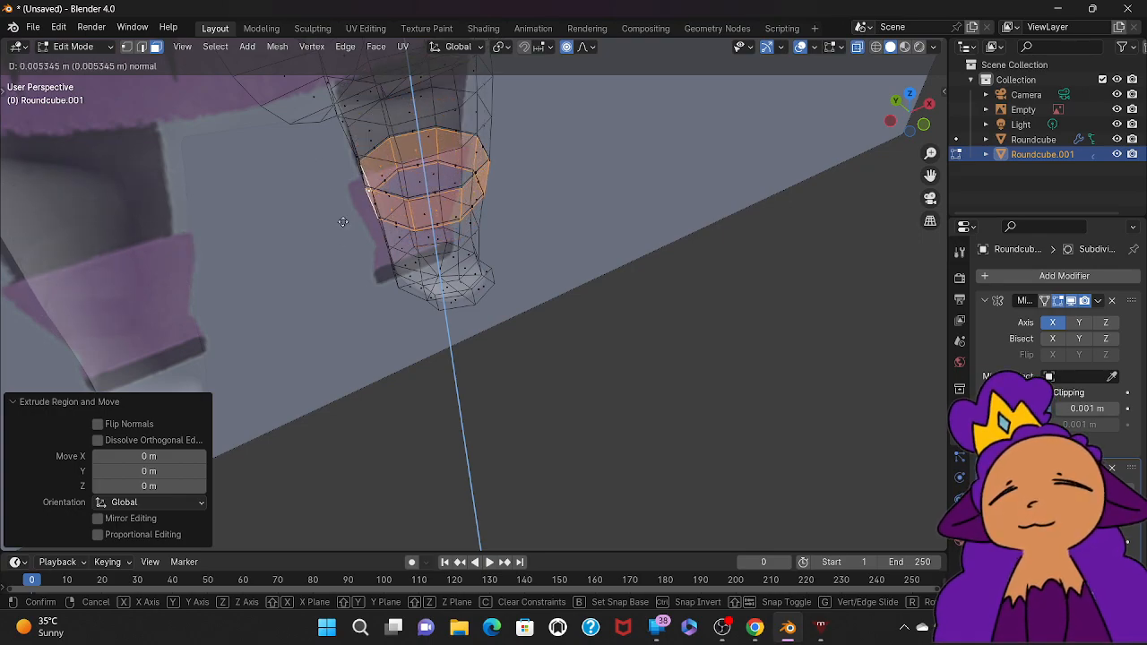
right_click(342, 223)
middle_click_drag(342, 223, 342, 223)
left_click(343, 224)
Step: View the whole character against the reference and switch to the OBS window
scroll(343, 223, "down", 5)
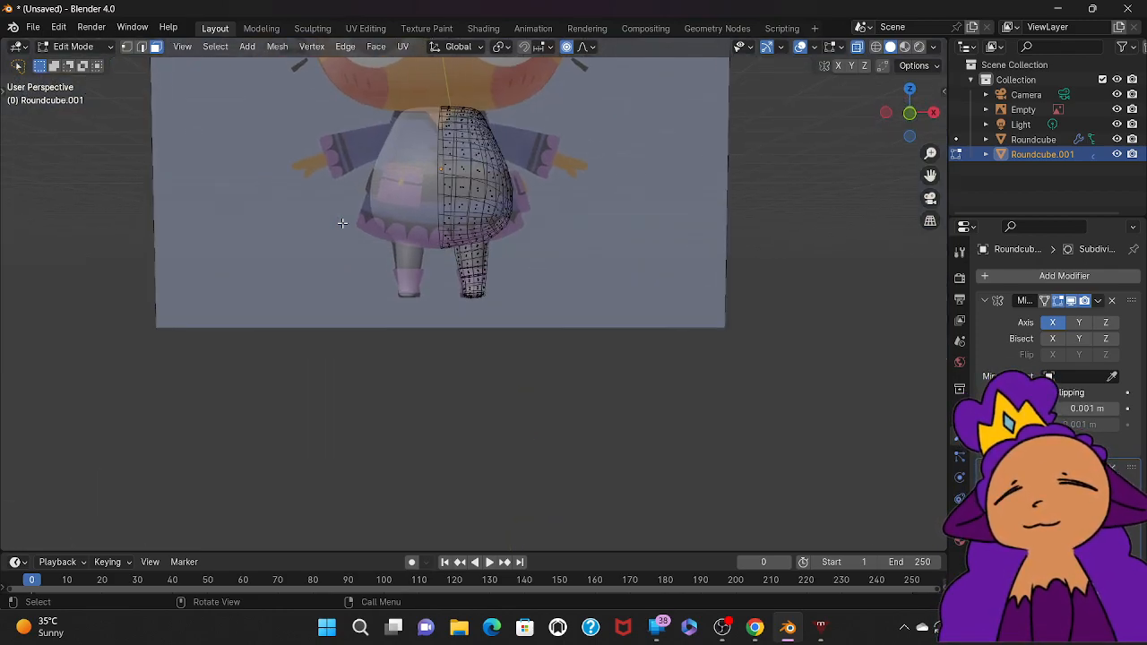
scroll(267, 192, "down", 3)
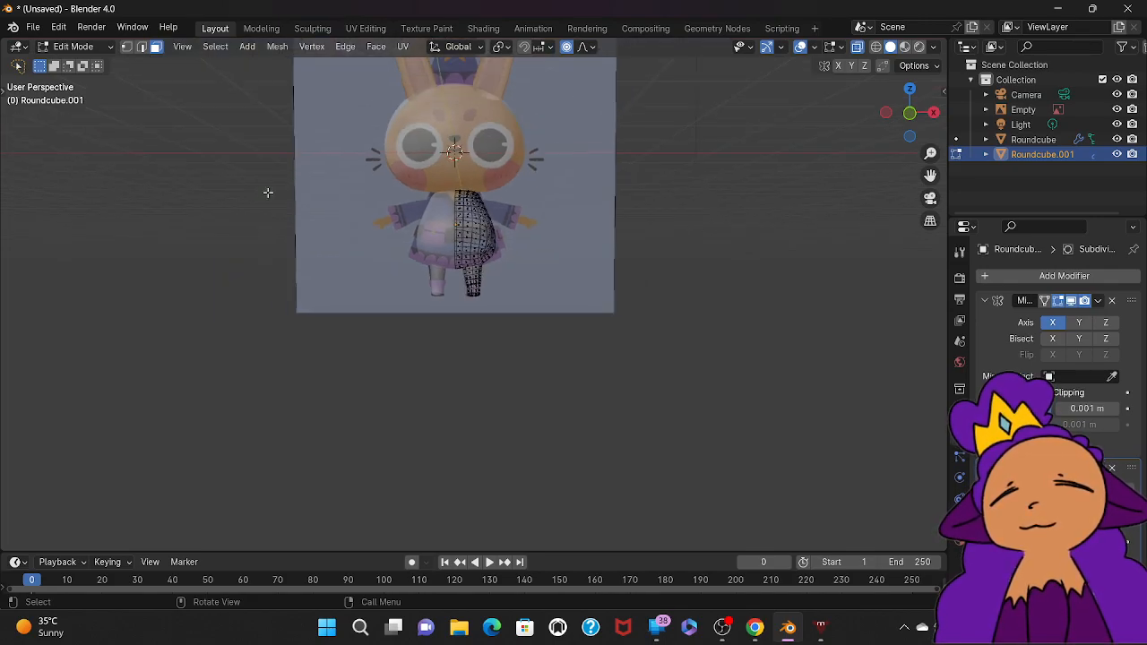
scroll(267, 192, "down", 3)
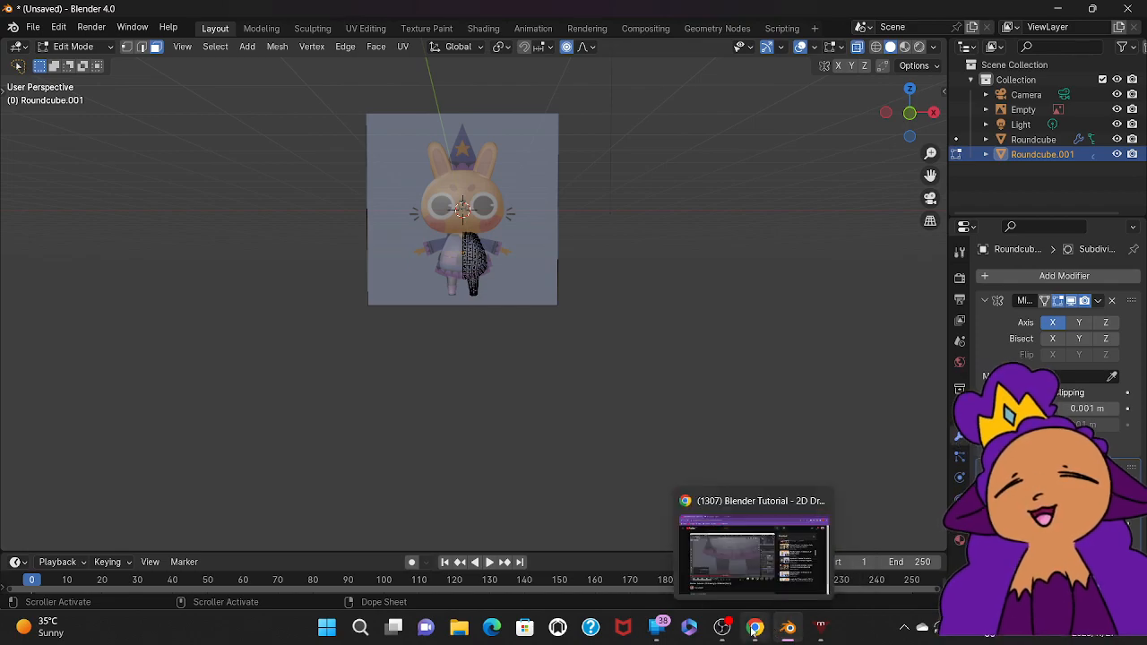
left_click(722, 627)
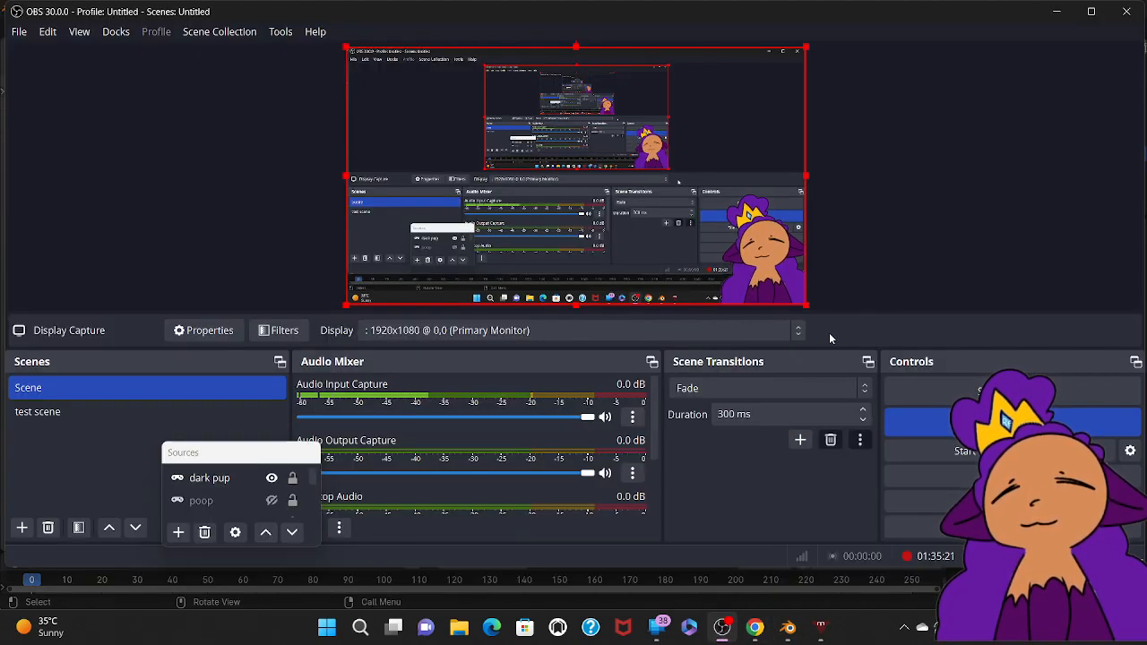